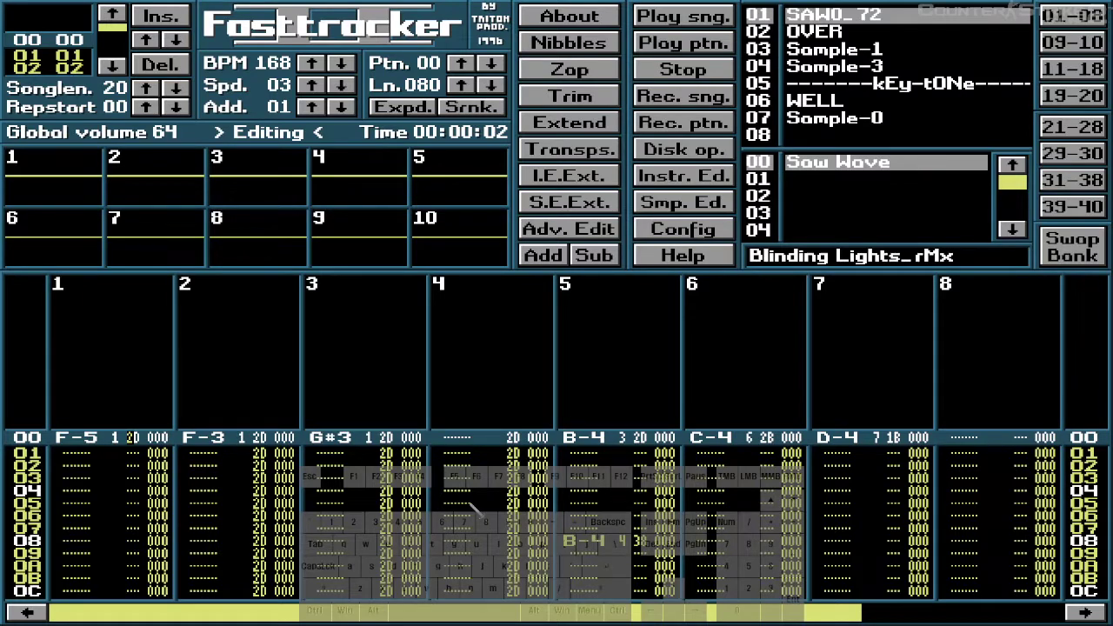
- Set the Saw Wave instrument's default volume to 2D and return to the pattern view
key(ctrl+i)
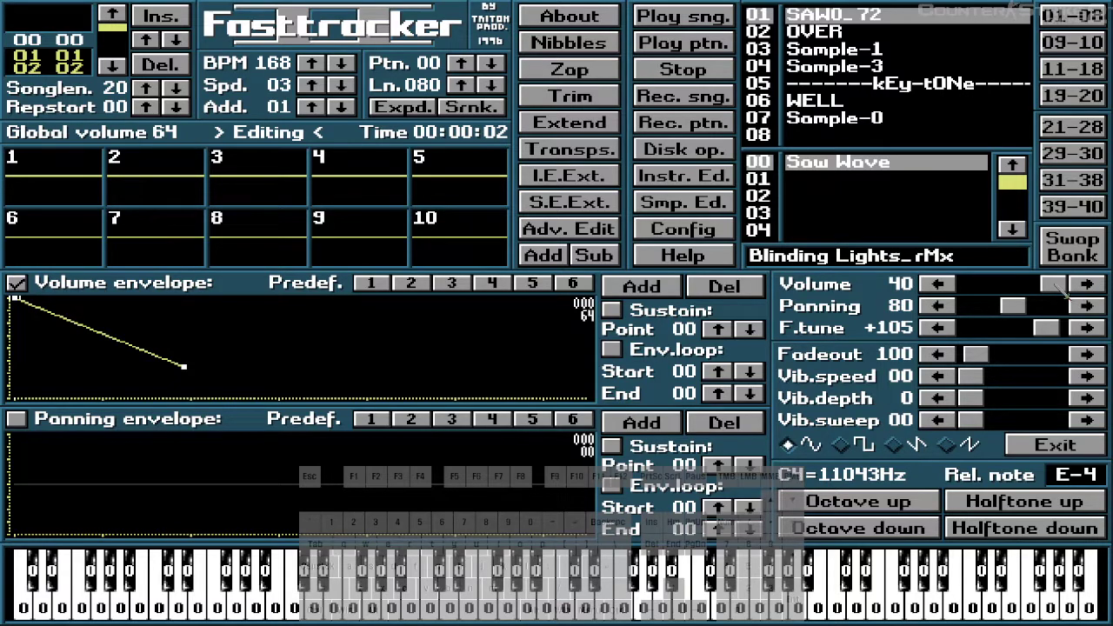
mouse_move(1055, 286)
mouse_down()
mouse_move(1014, 296)
mouse_move(1036, 297)
mouse_up()
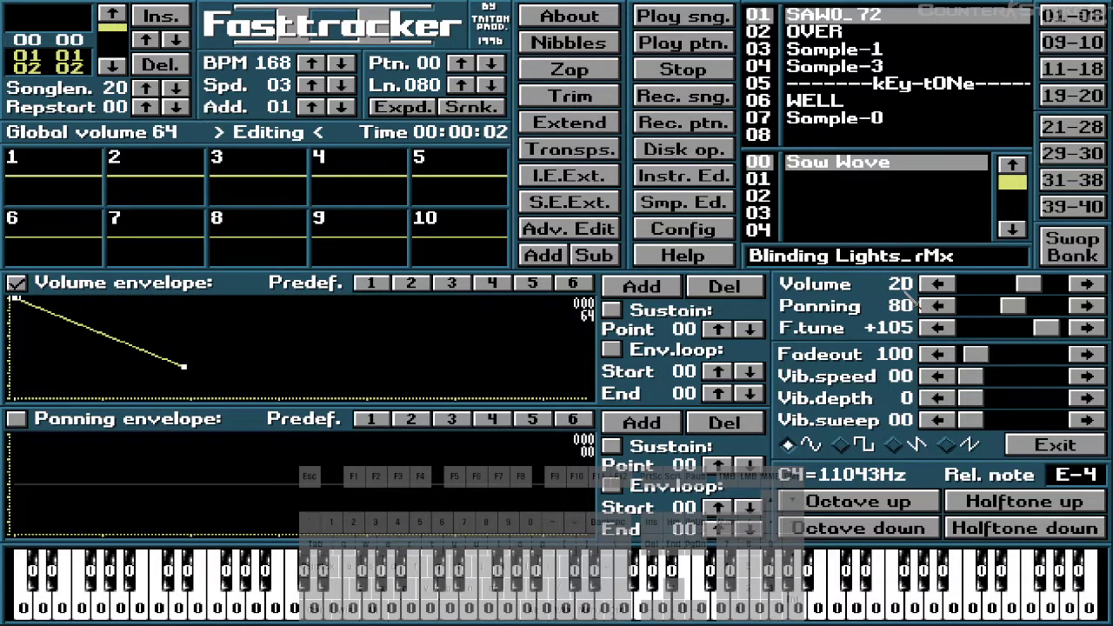
key(ctrl+i)
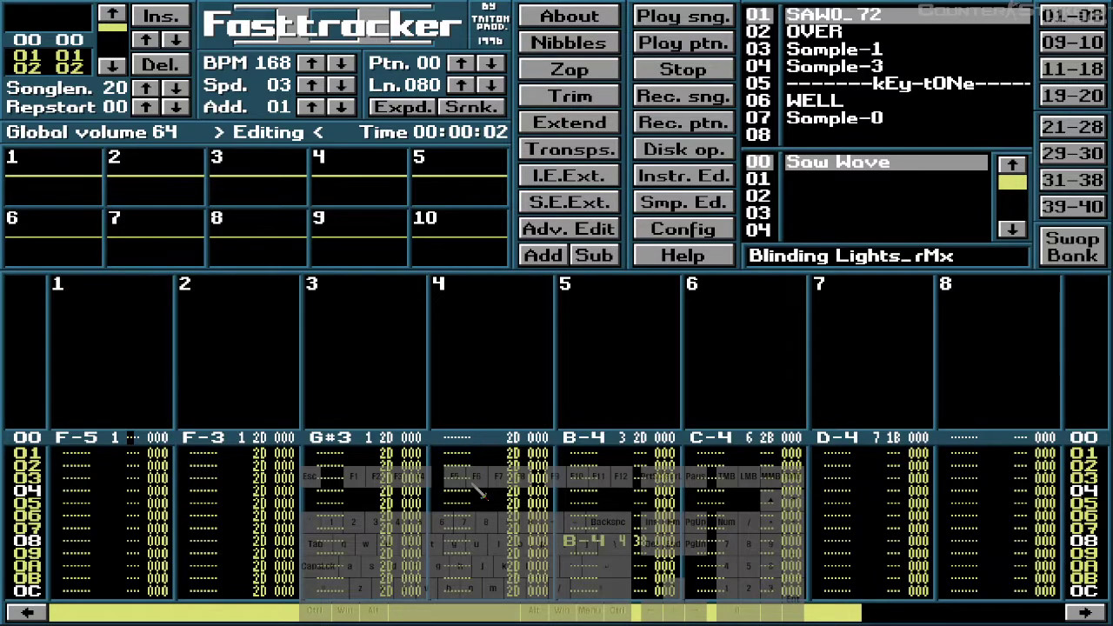
- Examine the volume column of track 1 through the rows of pattern 00
key(Down)
key(Down)
key(Down)
key(Down)
key(Down)
key(Down)
key(Down)
key(Down)
key(Down)
key(Down)
key(Down)
key(Down)
key(Down)
key(Down)
key(Down)
key(Down)
key(Down)
key(Down)
key(Down)
key(Down)
key(Down)
key(Down)
key(Down)
key(Down)
key(Down)
key(Down)
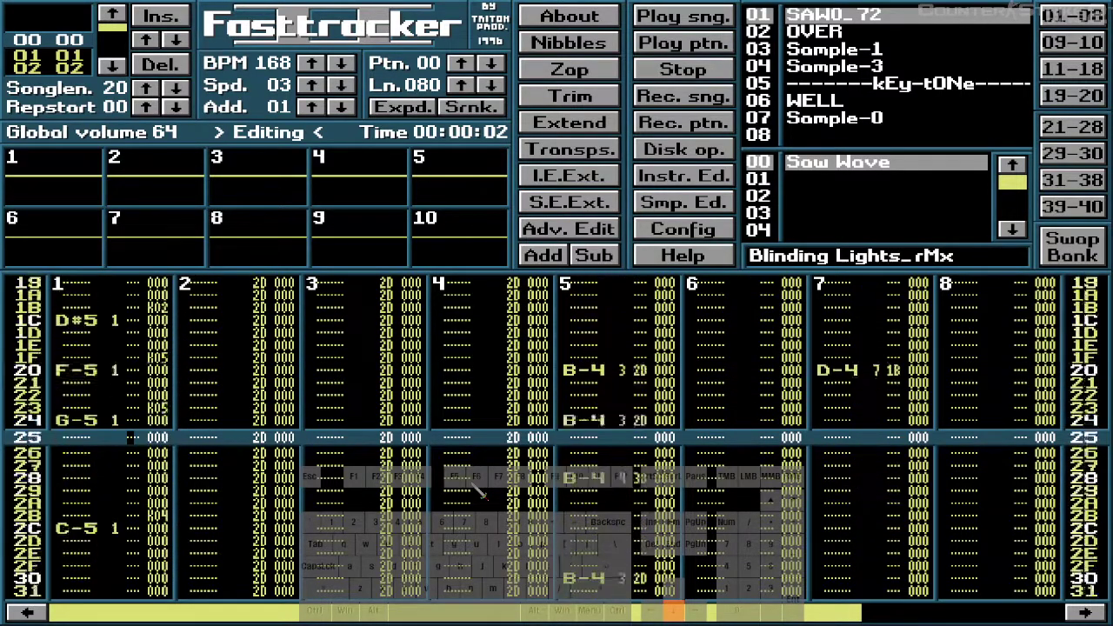
key(Down)
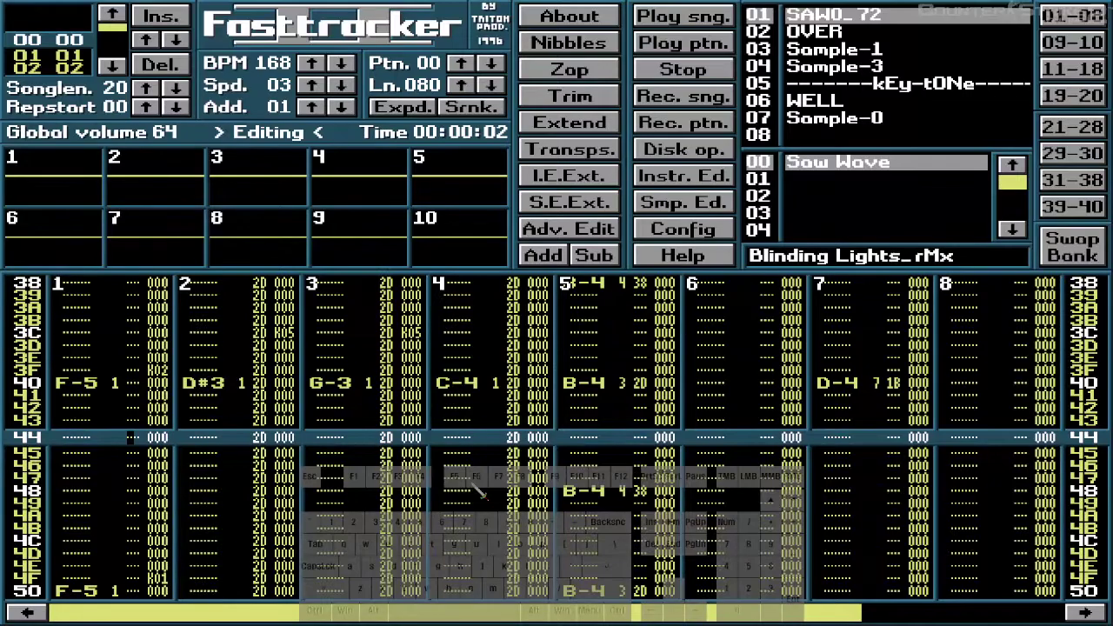
key(Down)
key(Down)
- Play the song into pattern 01, stop playback and go back to song position 00
key(Control_R)
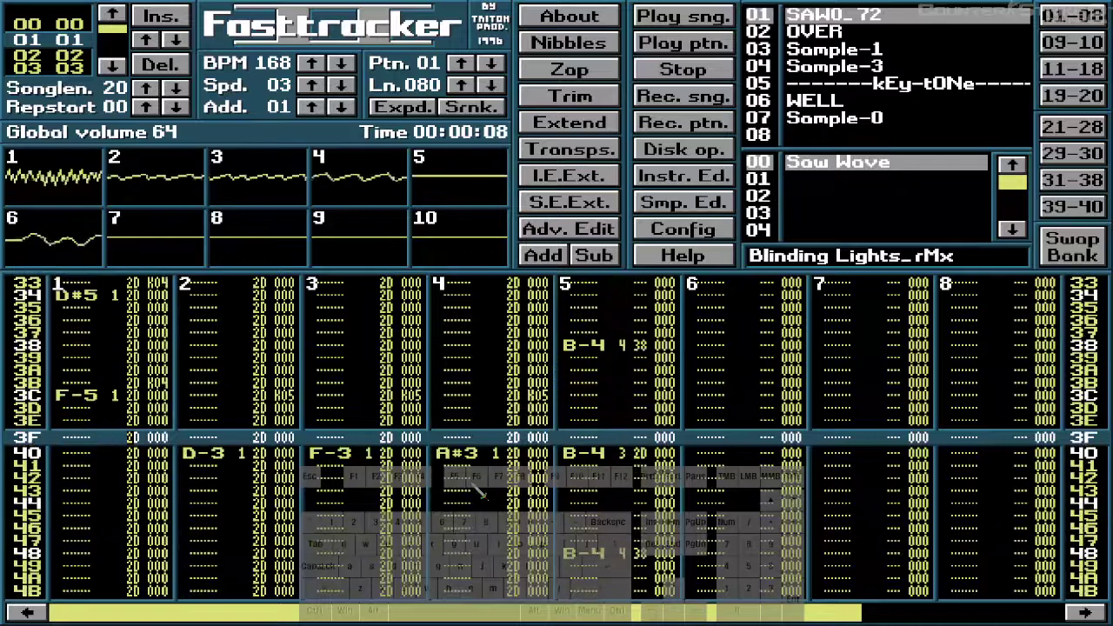
key(space)
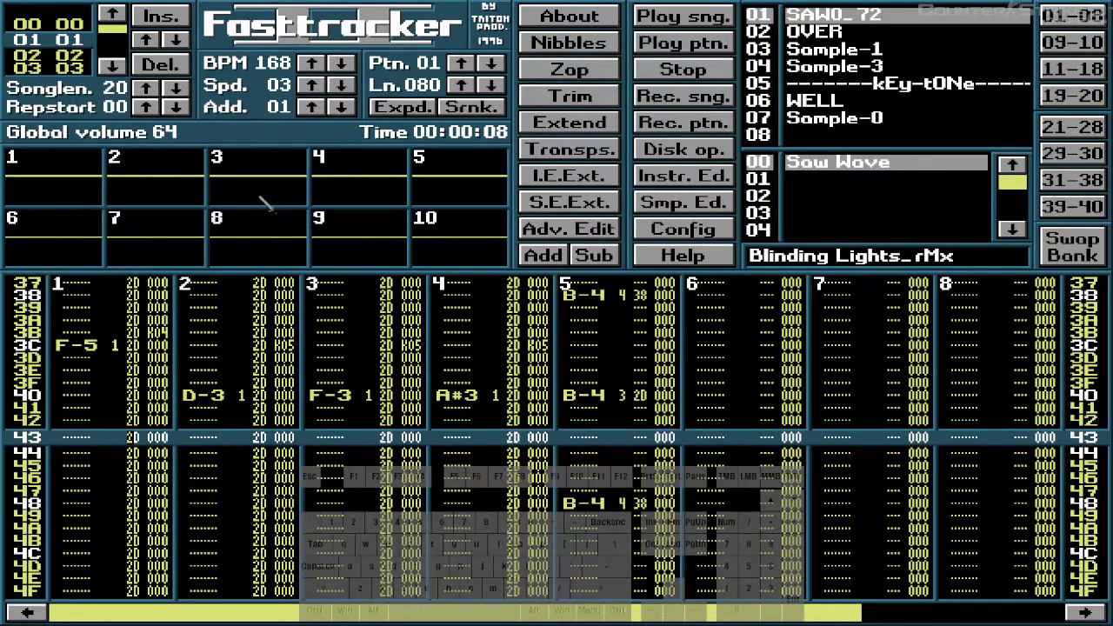
click(112, 66)
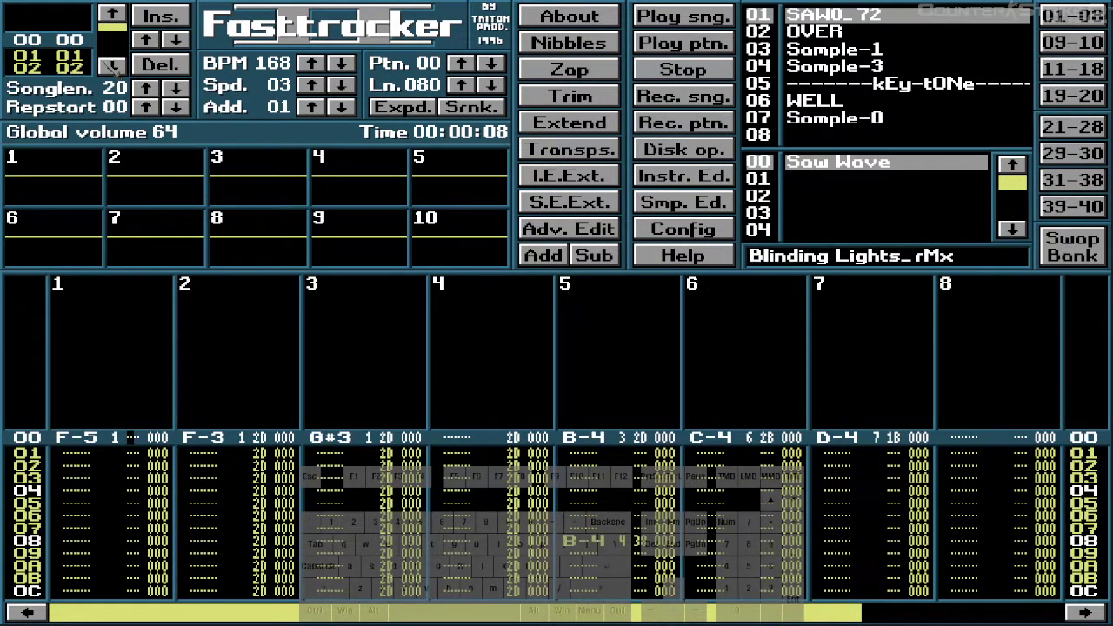
- Examine the volume and effect columns of track 1 at row 0F, just before the F-5 note
key(Down)
key(Down)
key(Down)
key(Down)
key(Down)
key(Down)
key(Down)
key(Down)
key(Down)
key(Down)
key(Down)
key(Down)
key(Down)
key(Down)
key(Down)
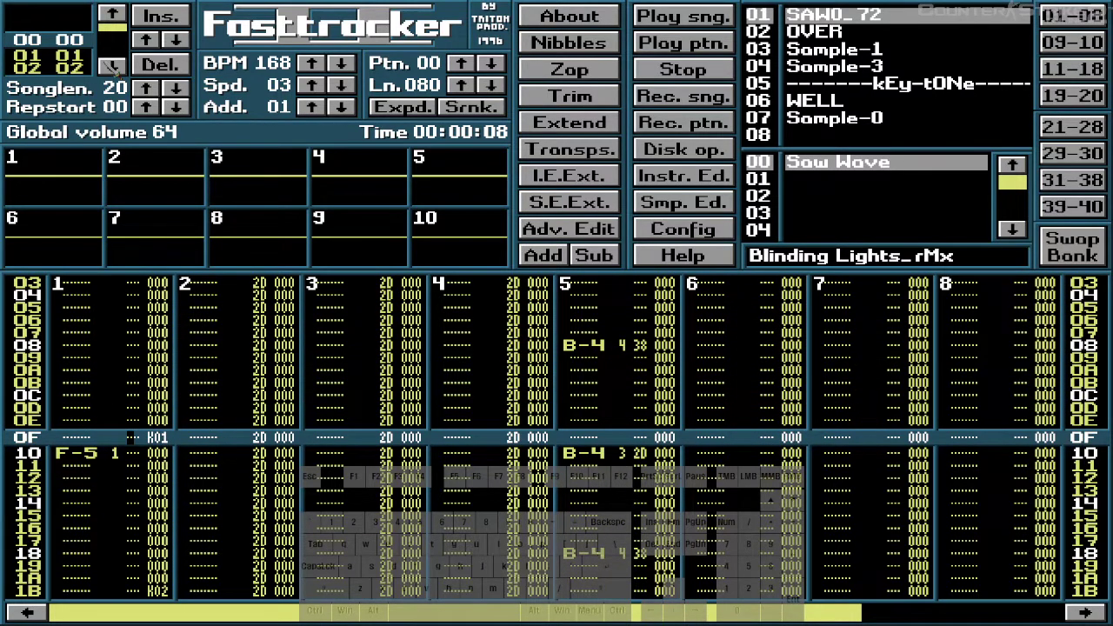
key(Right)
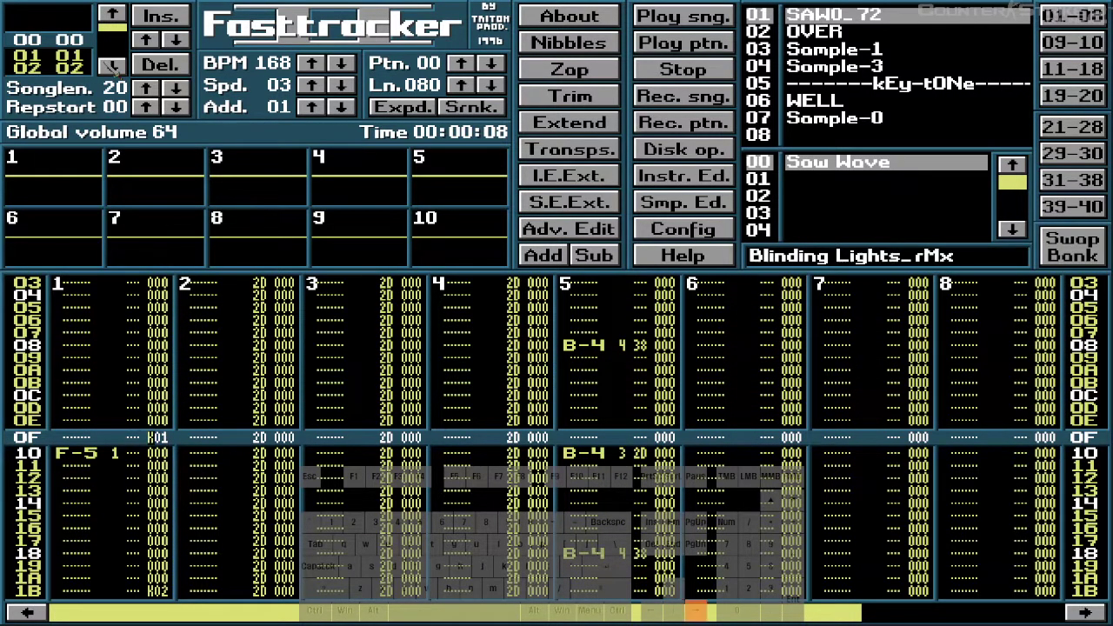
key(Right)
key(Left)
key(Left)
key(Right)
key(Right)
- Examine the effect column of track 1 on pattern 00's last row, 7F
key(Up)
key(Up)
key(Up)
key(Up)
key(Up)
key(Up)
key(Up)
key(Up)
key(Up)
key(Up)
key(Up)
key(Up)
key(Up)
key(Up)
key(Up)
key(Up)
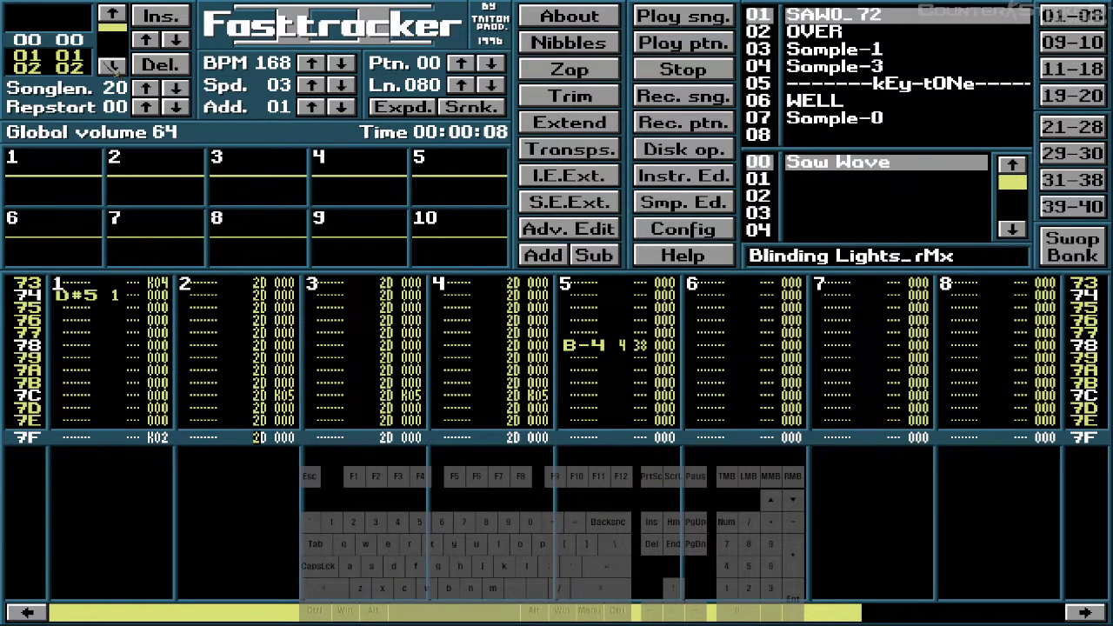
key(Left)
key(Left)
key(Left)
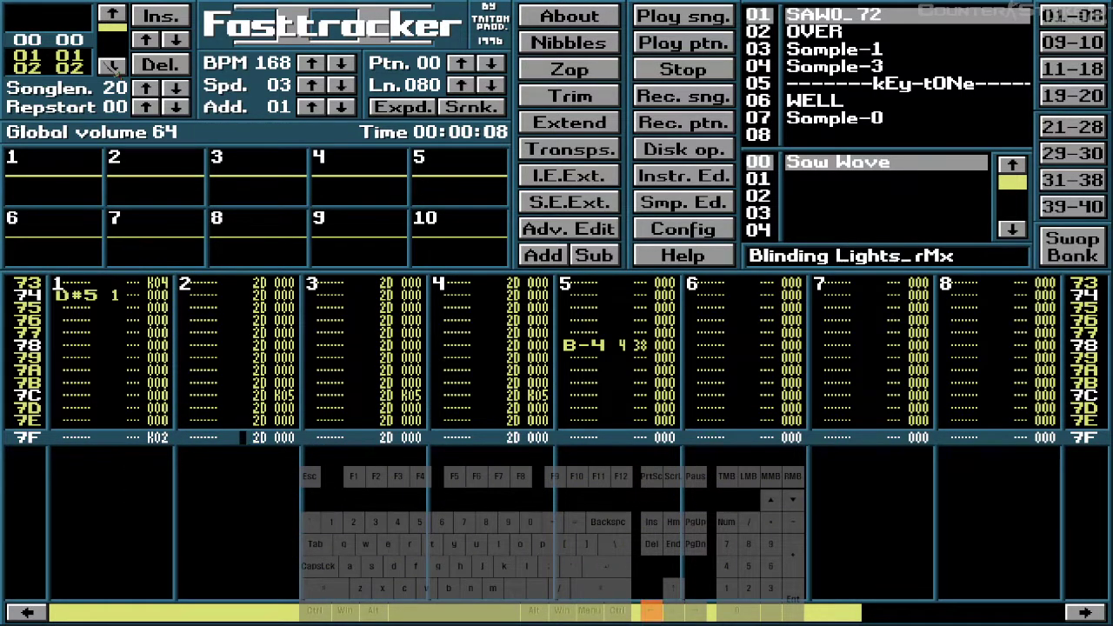
key(Right)
key(Right)
key(Right)
key(Right)
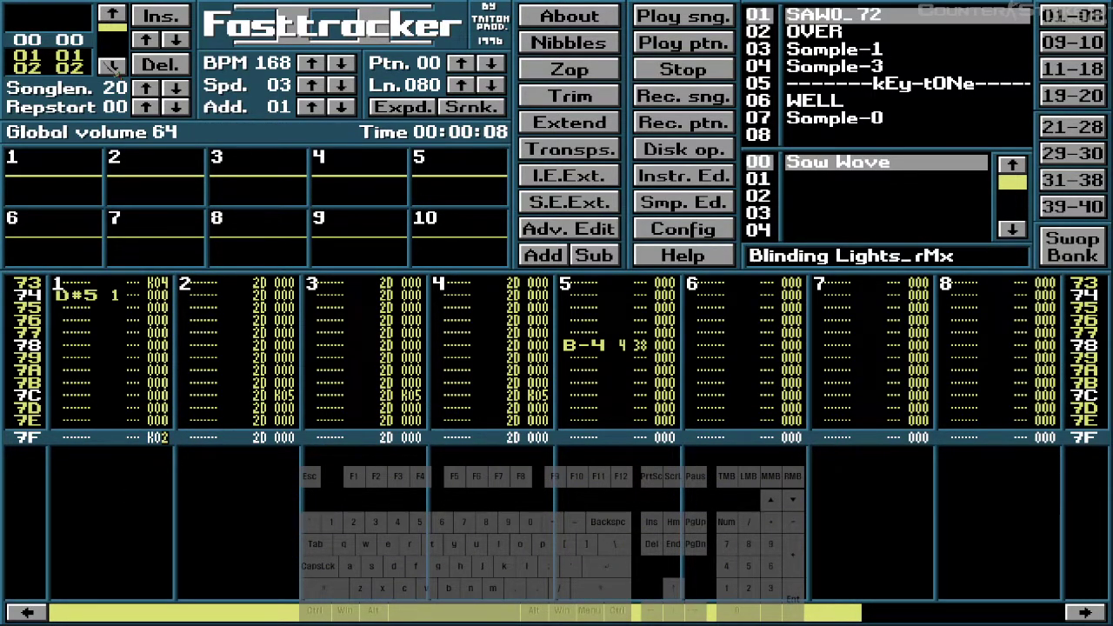
- Examine the K effect commands of track 1 backwards from row 7F to row 13 of pattern 00
key(Up)
key(Up)
key(Up)
key(Up)
key(Up)
key(Up)
key(Up)
key(Up)
key(Up)
key(Up)
key(Up)
key(Up)
key(Up)
key(Up)
key(Up)
key(Up)
key(Up)
key(Up)
key(Up)
key(Up)
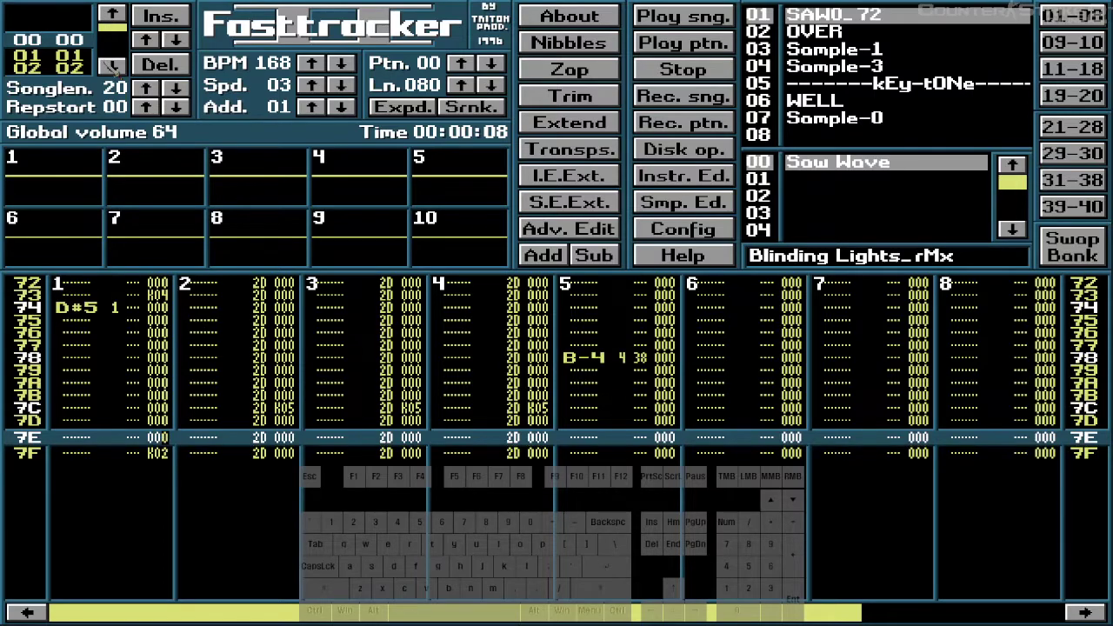
key(Up)
key(Up)
key(Up)
key(Up)
key(Up)
key(Up)
key(Up)
key(Up)
key(Up)
key(Up)
key(Up)
key(Up)
key(Up)
key(Up)
key(Up)
key(Up)
key(Up)
key(Up)
key(Up)
key(Up)
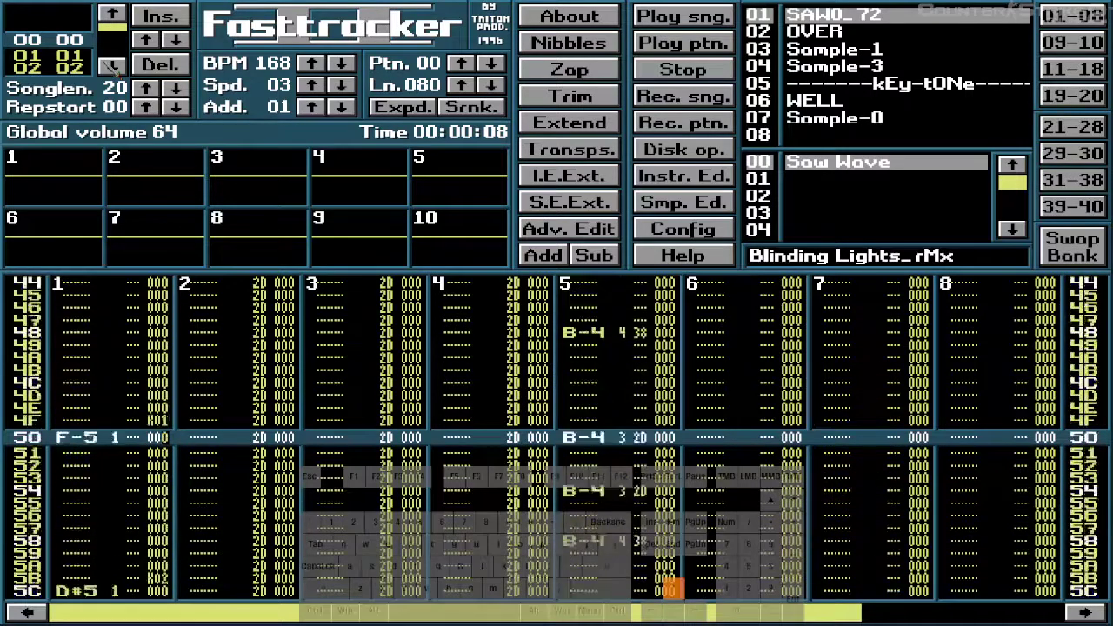
key(Up)
key(Up)
key(Up)
key(Up)
key(Up)
key(Up)
key(Up)
key(Up)
key(Up)
key(Up)
key(Up)
key(Up)
key(Up)
key(Up)
key(Up)
key(Up)
key(Up)
key(Up)
key(Up)
key(Up)
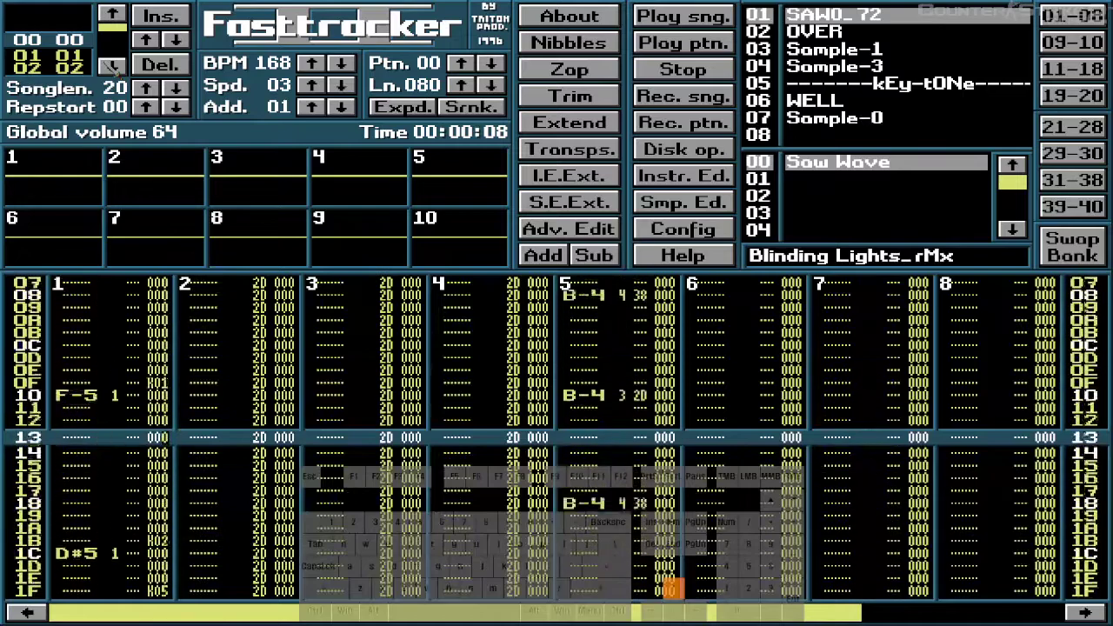
- Examine the K effect commands of track 1 around the F-5 and D#5 notes at rows 10 and 1C
key(Down)
key(Down)
key(Down)
key(Down)
key(Down)
key(Down)
key(Down)
key(Down)
key(Down)
key(Down)
key(Down)
key(Down)
key(Down)
key(Down)
key(Down)
key(Down)
key(Down)
key(Down)
key(Down)
key(Down)
key(Down)
key(Down)
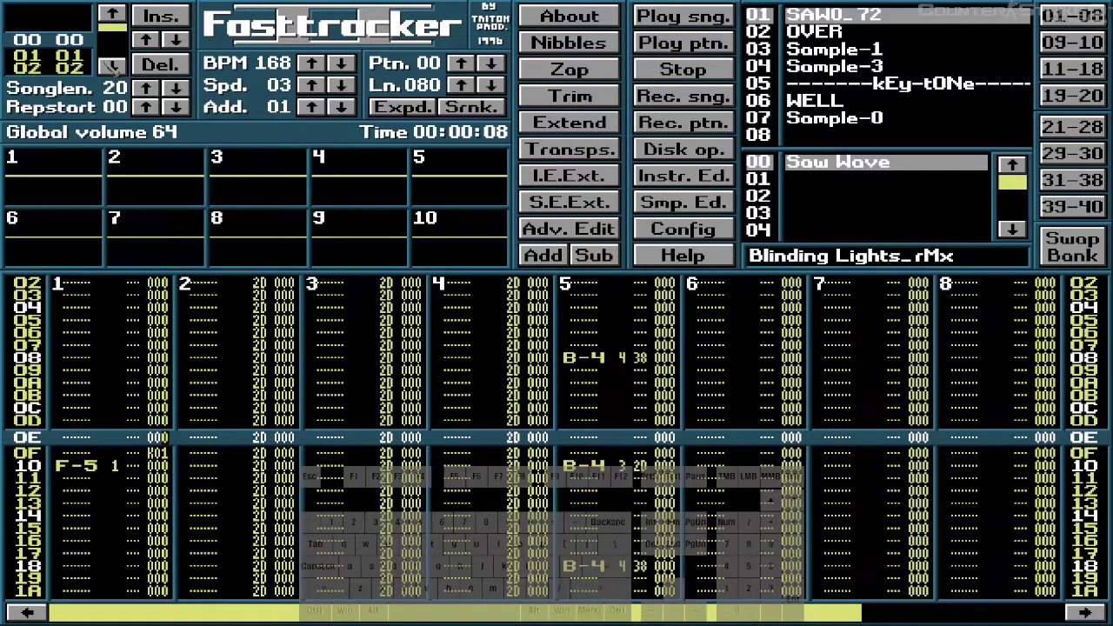
key(Down)
key(Down)
key(Down)
key(Down)
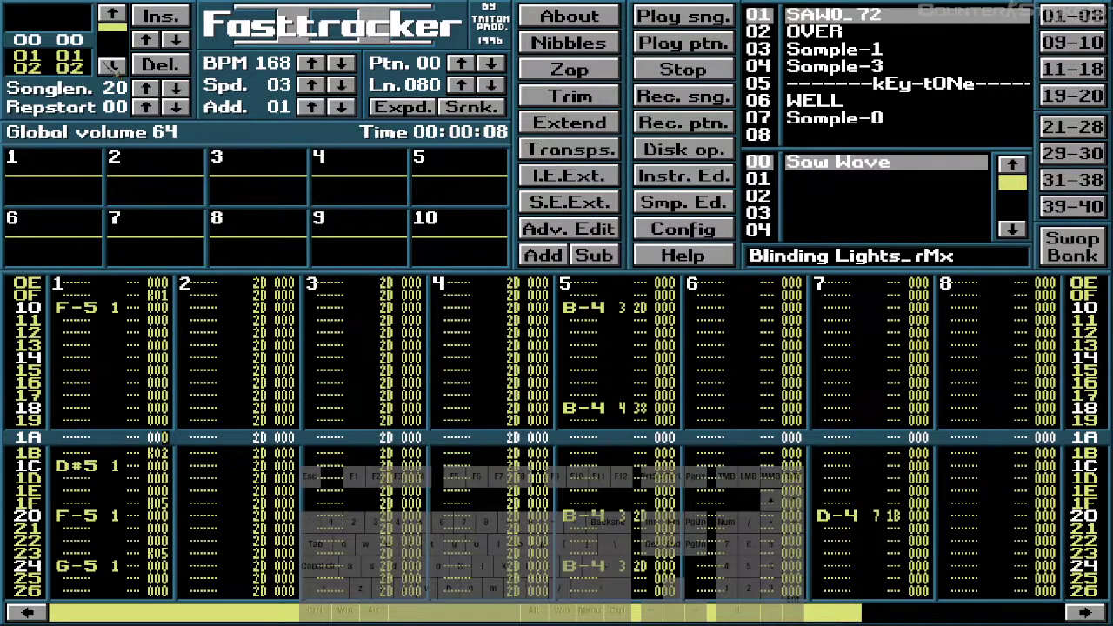
- Turn on edit mode and clear the K01 effect on row 0F of track 1
key(Up)
key(Up)
key(Up)
key(Up)
key(Up)
key(Up)
key(Up)
key(Up)
key(Up)
key(Up)
key(Up)
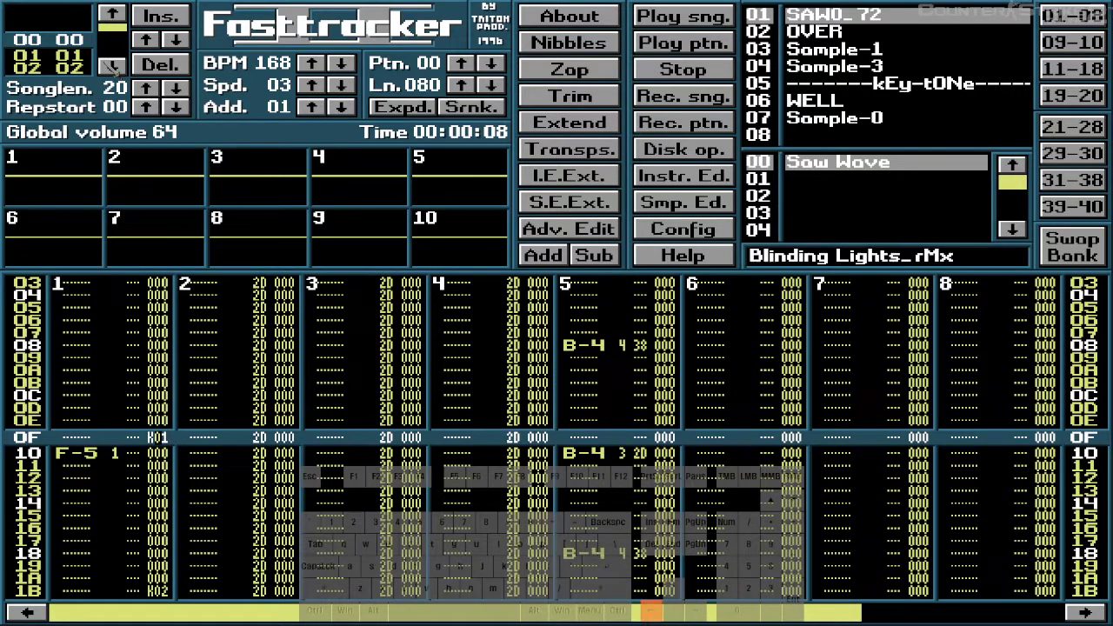
key(space)
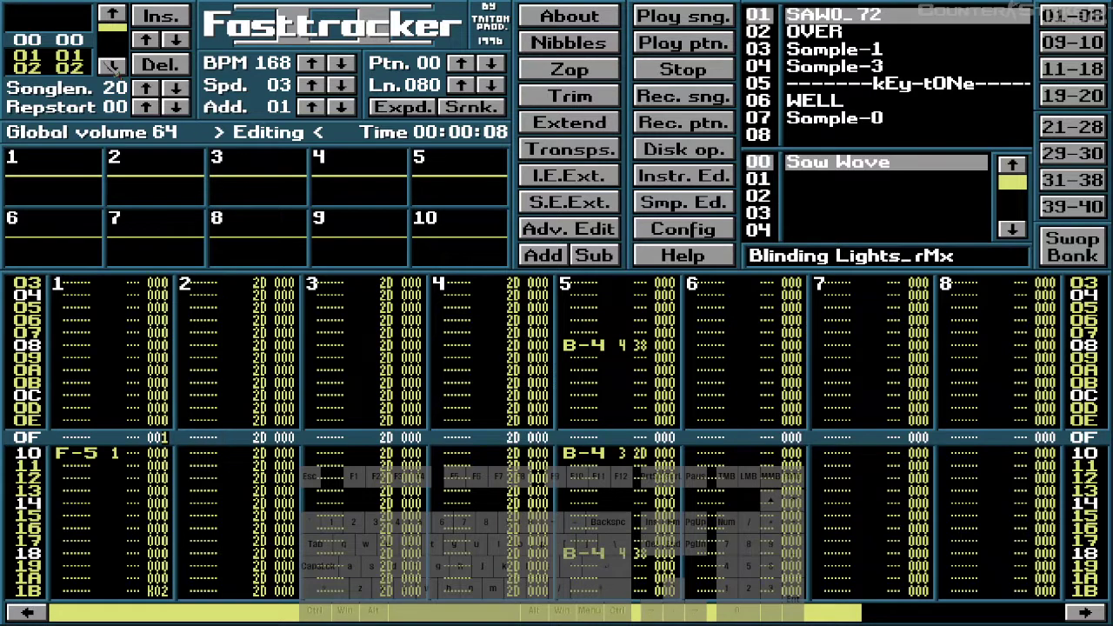
key(Delete)
- Enter a key-off note on row 0F of track 1, just before the F-5 note
key(Left)
key(Left)
key(Left)
key(Left)
key(Left)
key(Left)
key(Left)
key(Up)
key(Left)
key(Left)
key(Right)
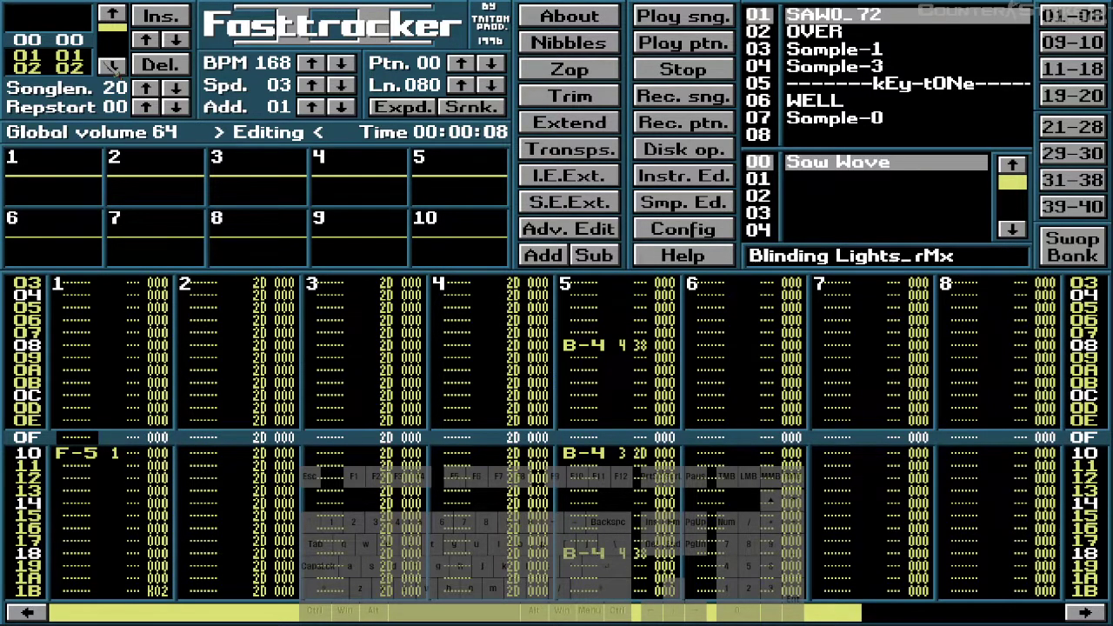
key(Caps_Lock)
- Change the K effect on row 1B of track 1, before the D#5 note, to K01
key(Down)
key(Down)
key(Down)
key(Down)
key(Down)
key(Down)
key(Down)
key(Down)
key(Down)
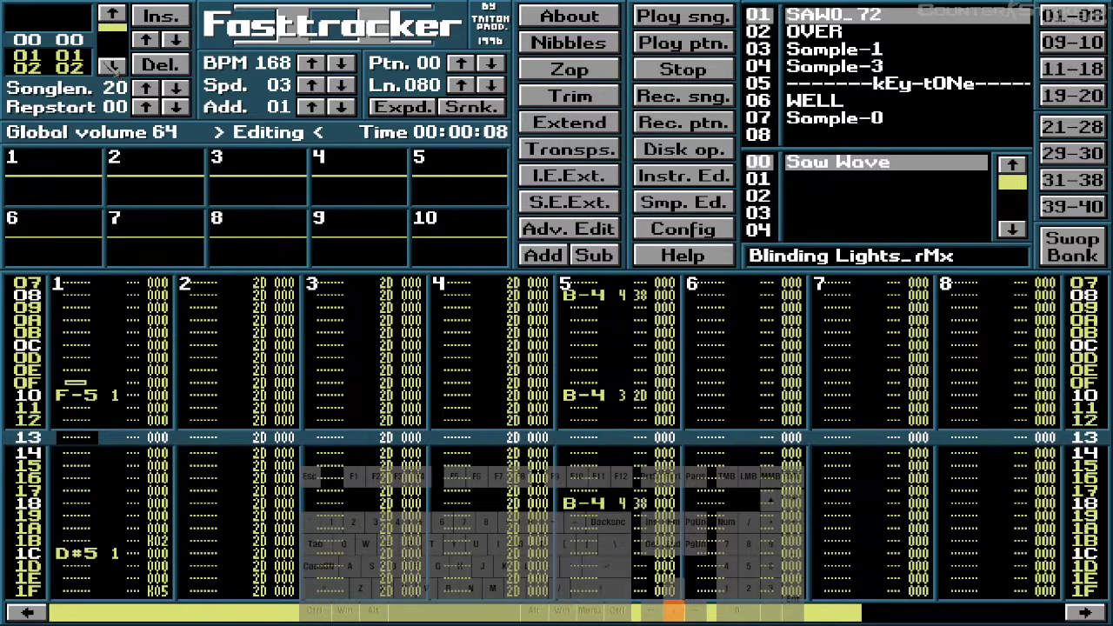
key(Down)
key(Down)
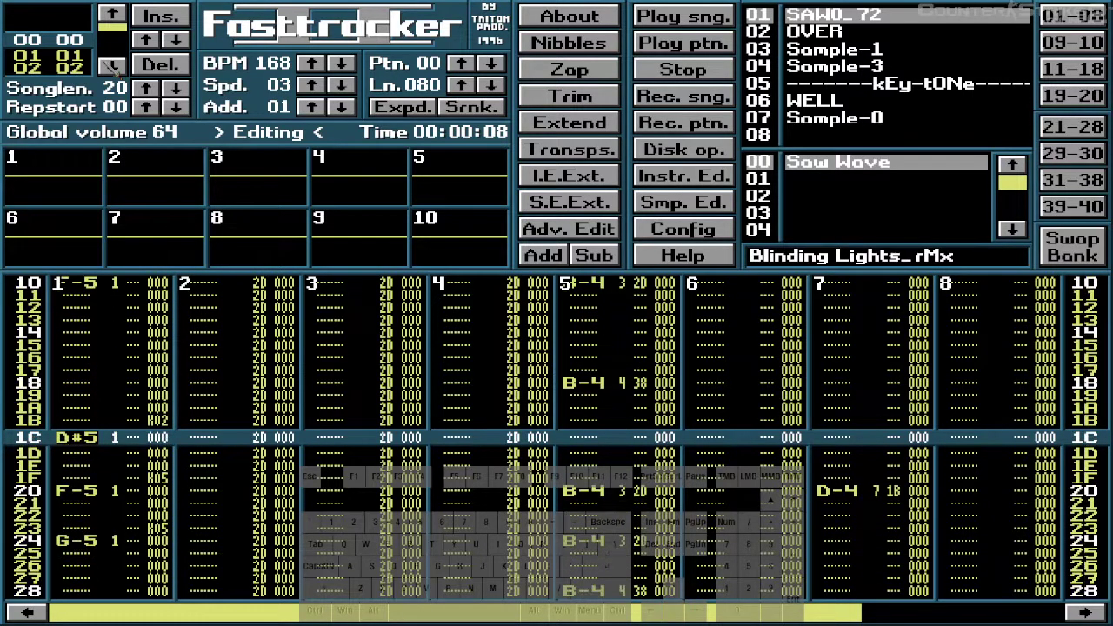
key(Right)
key(Right)
key(Right)
key(Right)
key(Right)
key(Right)
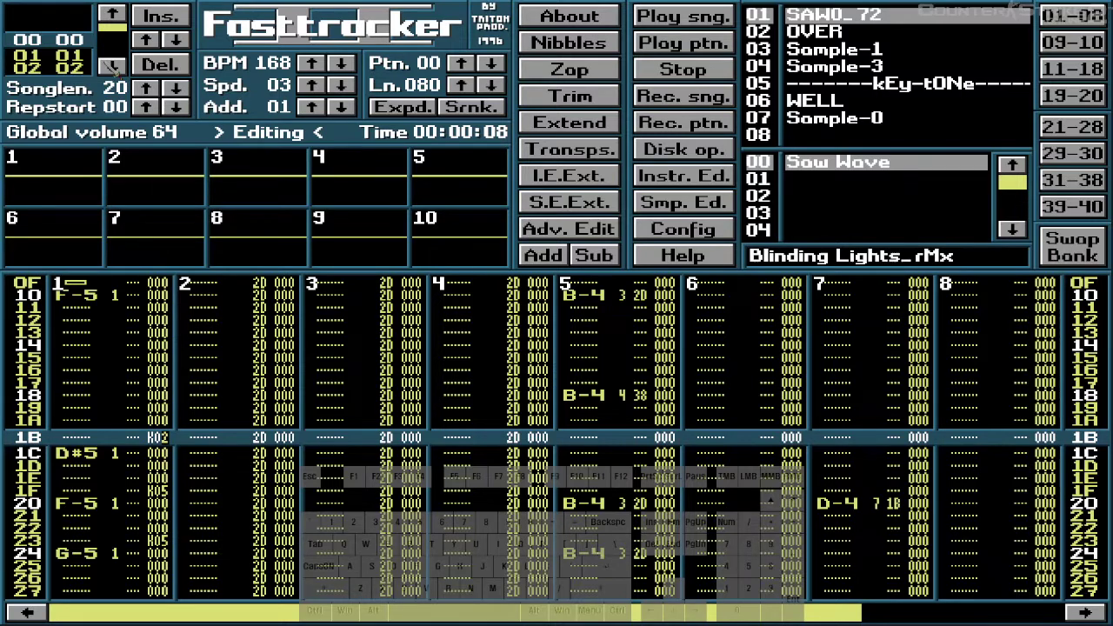
key(1)
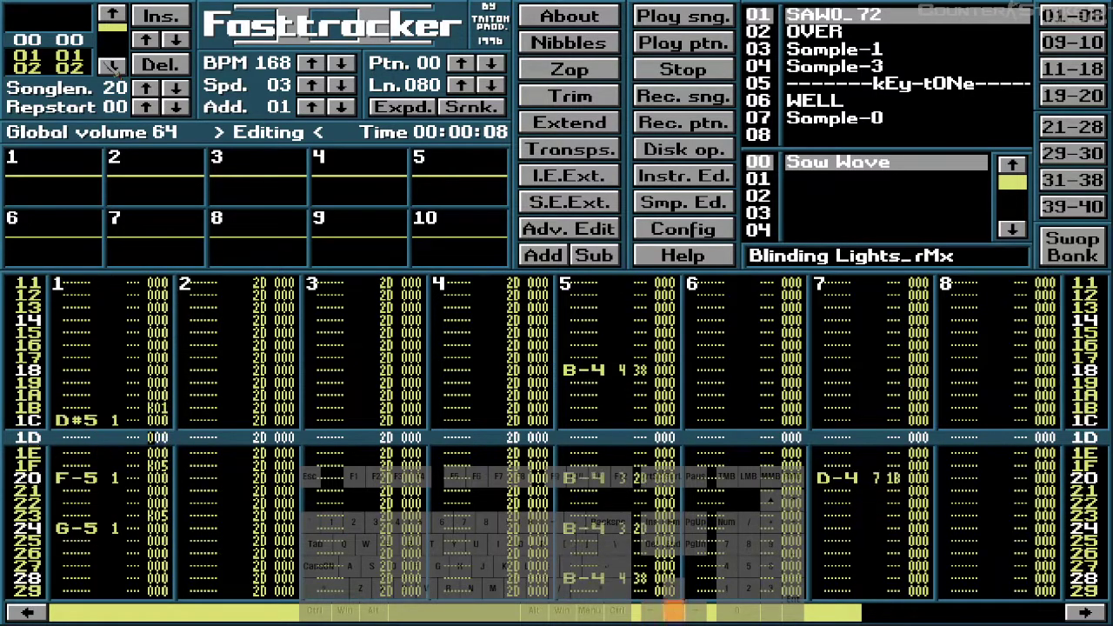
key(Down)
key(Down)
key(Down)
- Bring up the Calculator window and capture a screenshot of its Programmer result area
key(alt+Tab)
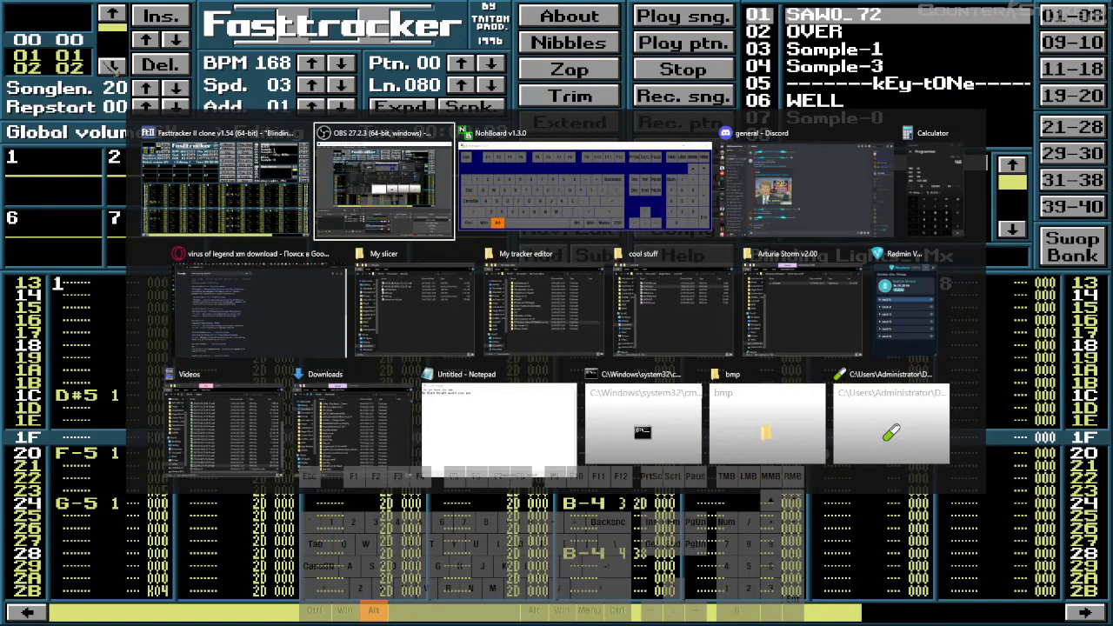
key(alt+Tab)
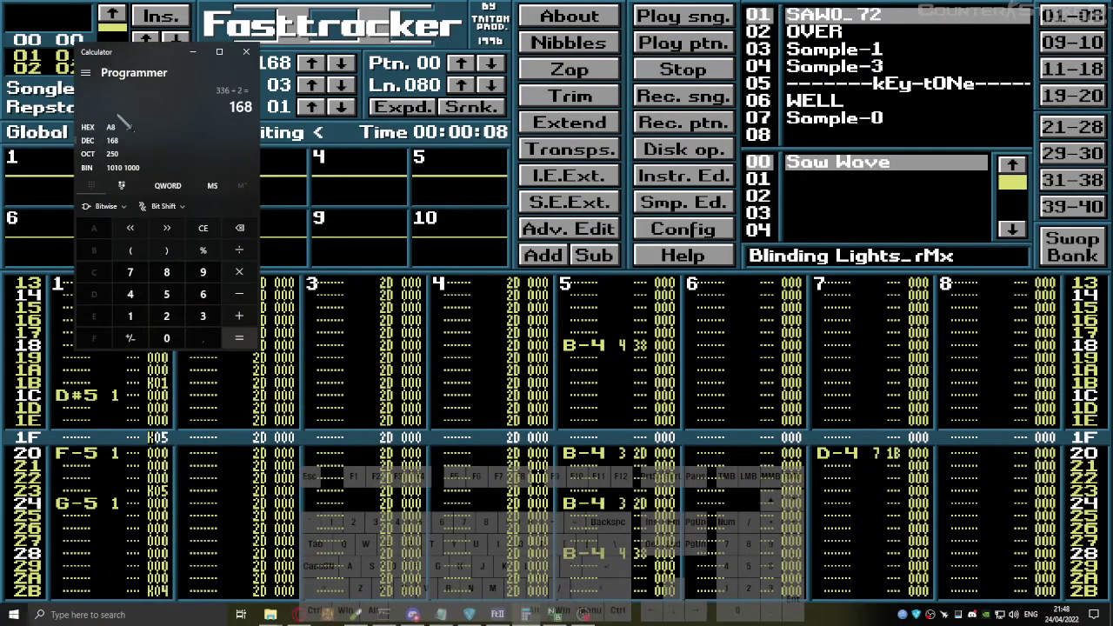
key(super+shift+s)
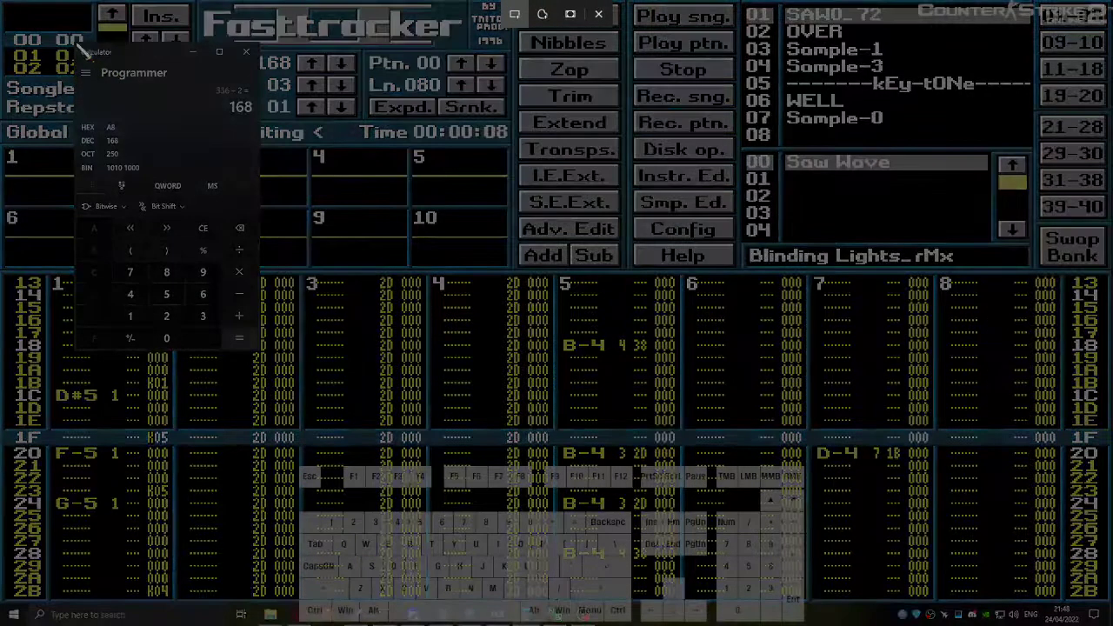
drag(70, 40, 272, 177)
- Switch to Discord and post the captured calculator screenshot in the general channel
key(alt+Tab)
key(alt+Tab)
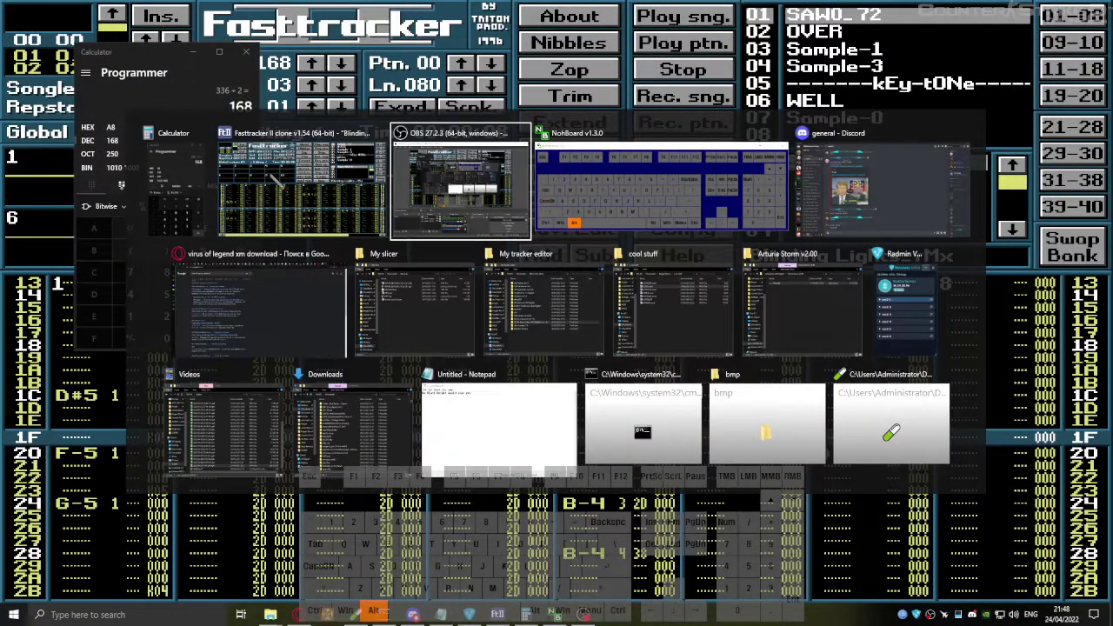
click(964, 200)
key(ctrl+v)
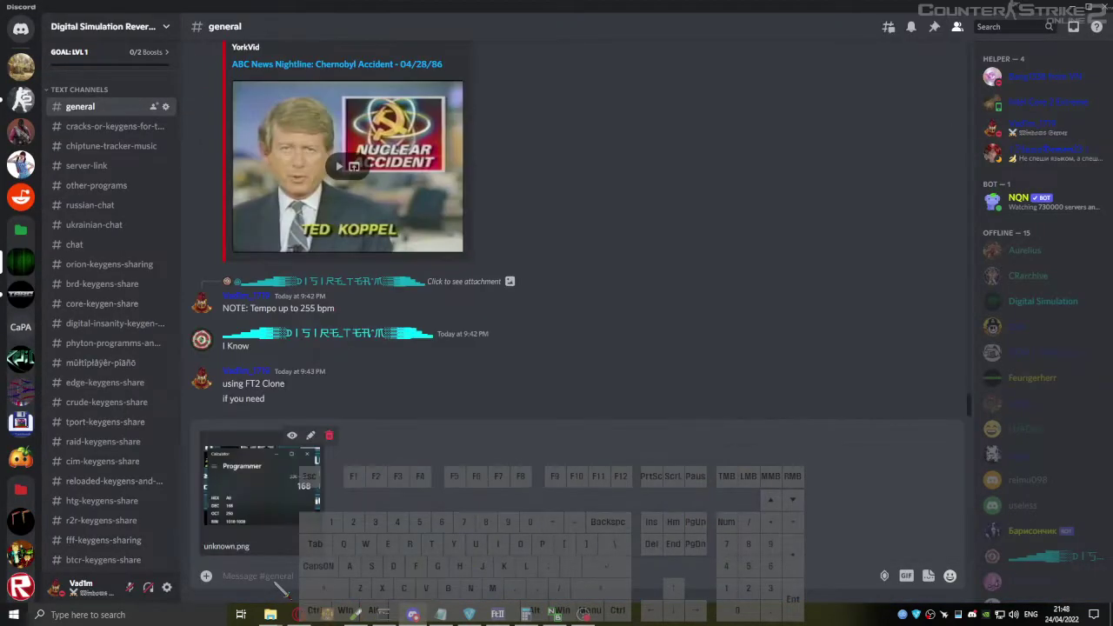
key(Return)
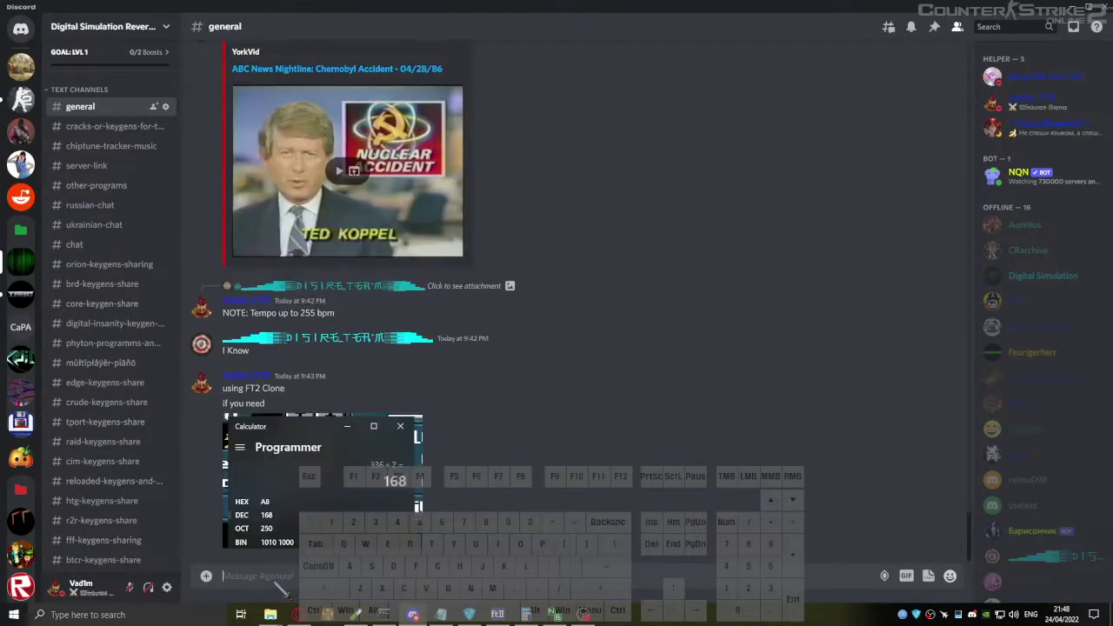
- Switch back to Fasttracker and examine track 1's K effects between rows 13 and 1F
key(alt+Tab)
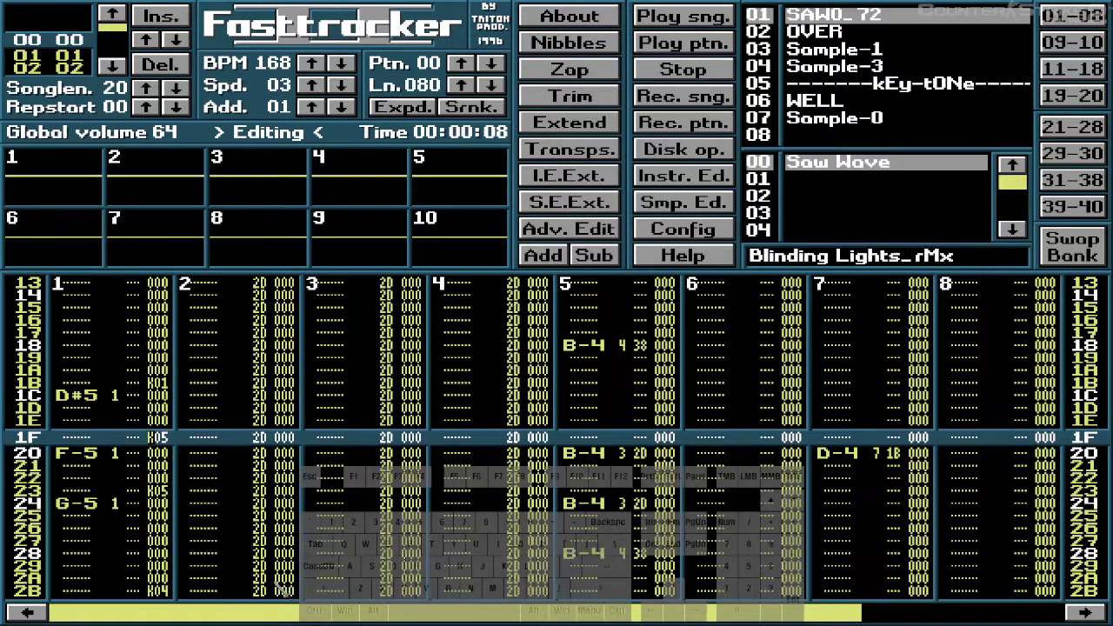
key(Down)
key(Up)
key(Up)
key(Up)
key(Up)
key(Up)
key(Up)
key(Up)
key(Up)
key(Up)
key(Up)
key(Up)
key(Up)
key(Up)
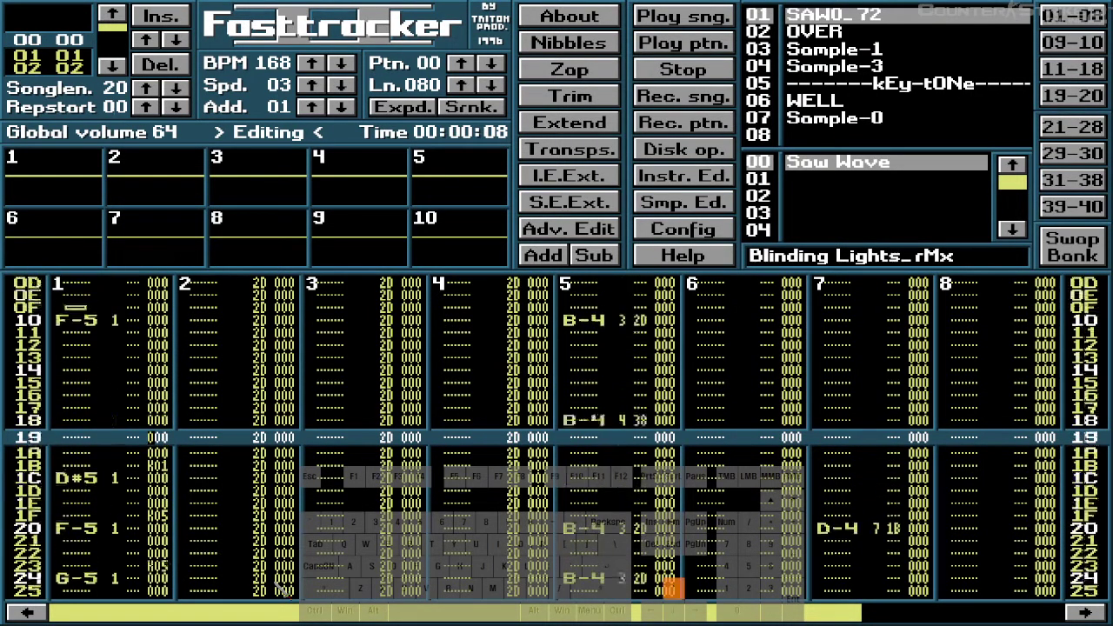
key(Down)
key(Down)
key(Down)
key(Down)
key(Down)
key(Down)
key(Down)
key(Down)
key(Down)
key(Down)
key(Down)
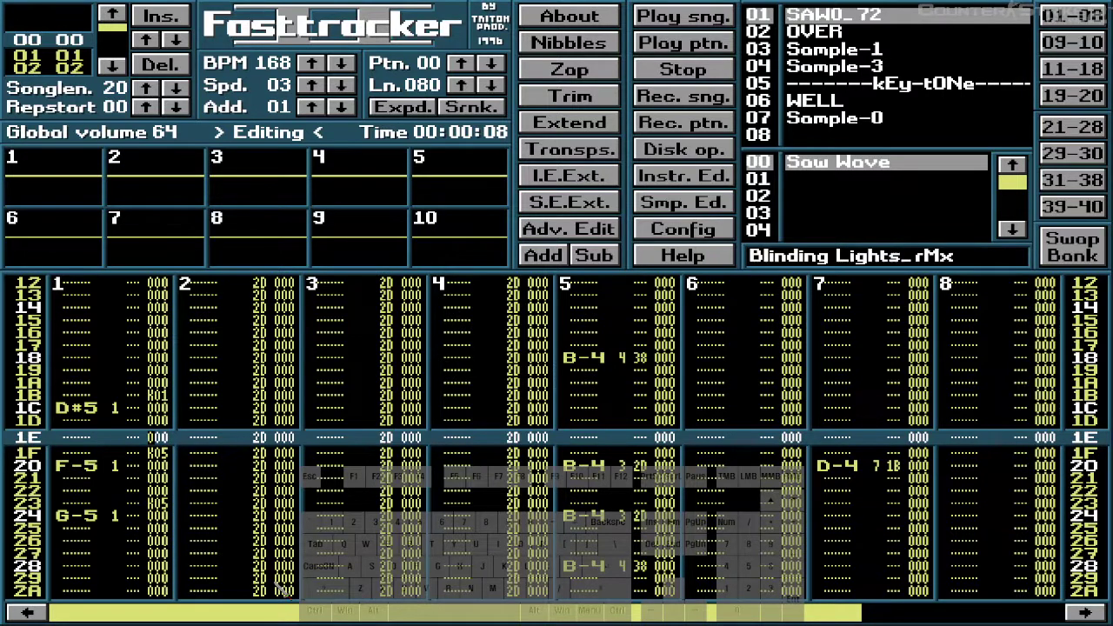
- Reset the effect on row 1F of track 1, before the F-5 note, to 000
key(Down)
key(Right)
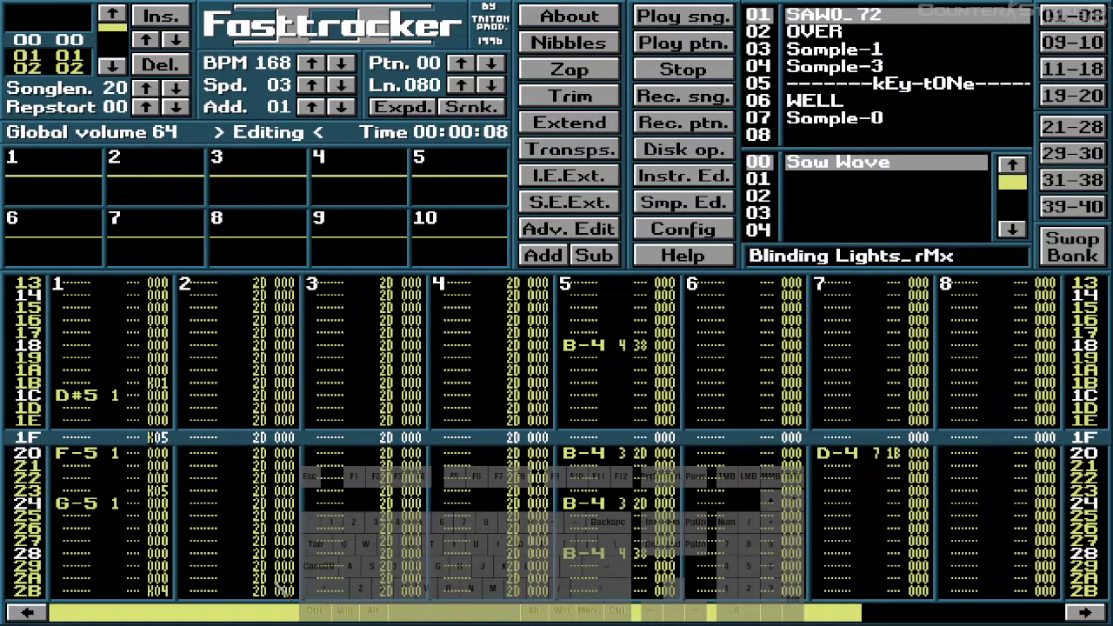
text(00)
- Try the volume column values 08 and -6 on row 23 of track 1
key(Down)
key(Down)
key(Left)
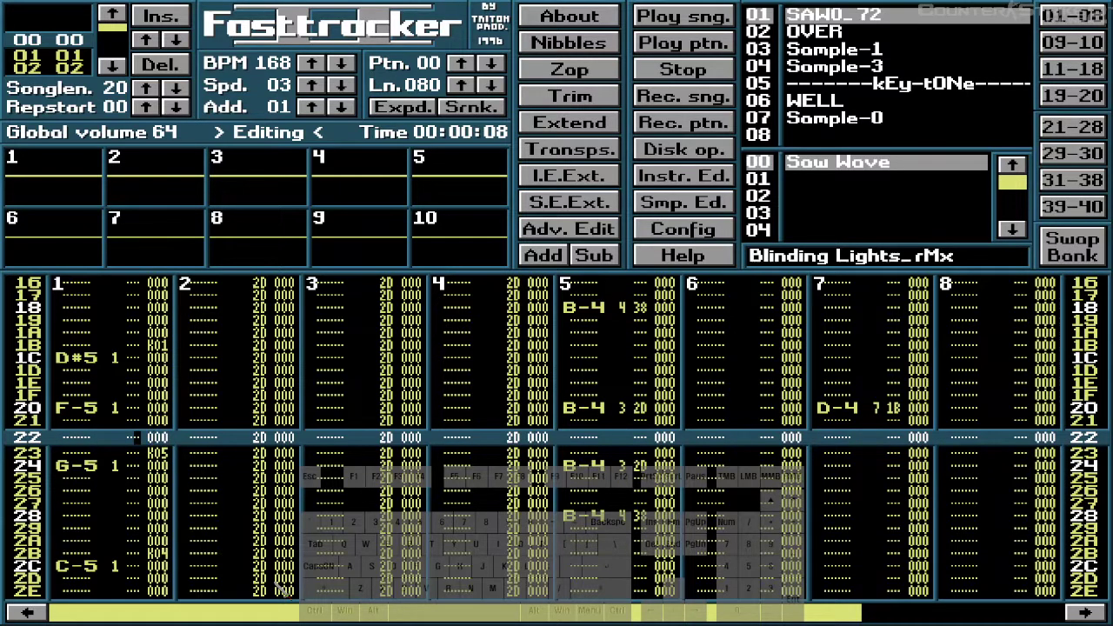
key(Down)
text(08)
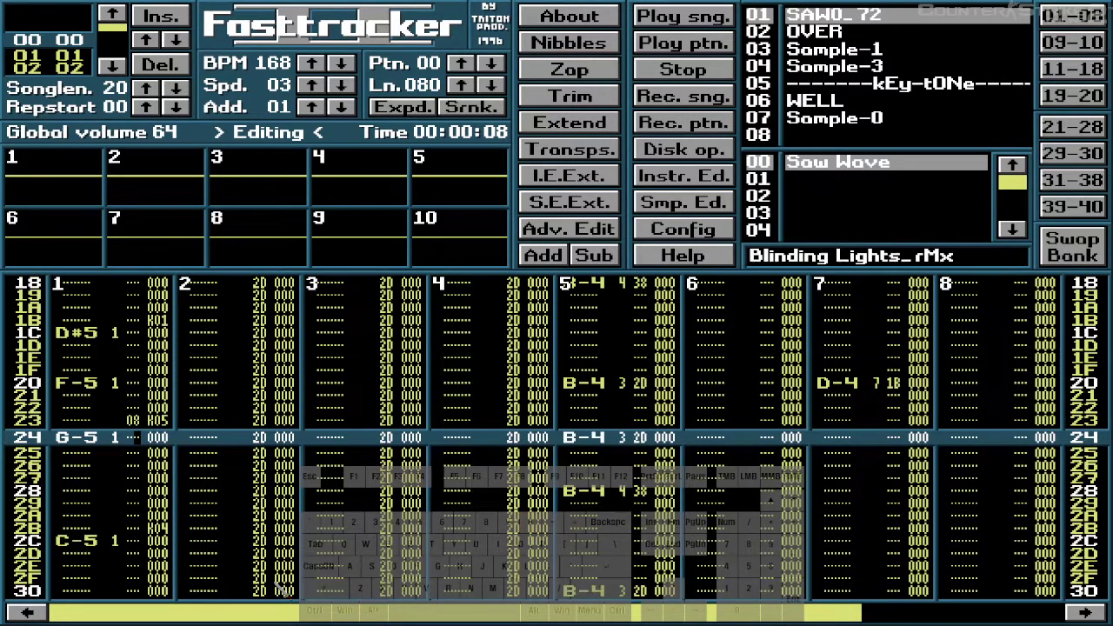
key(Up)
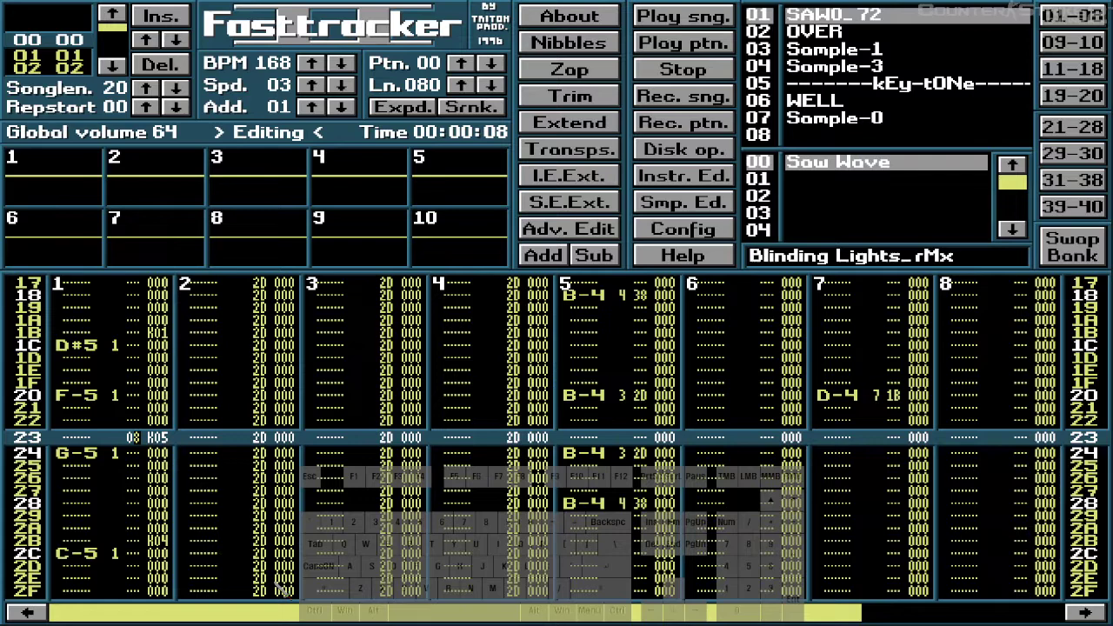
text(-6)
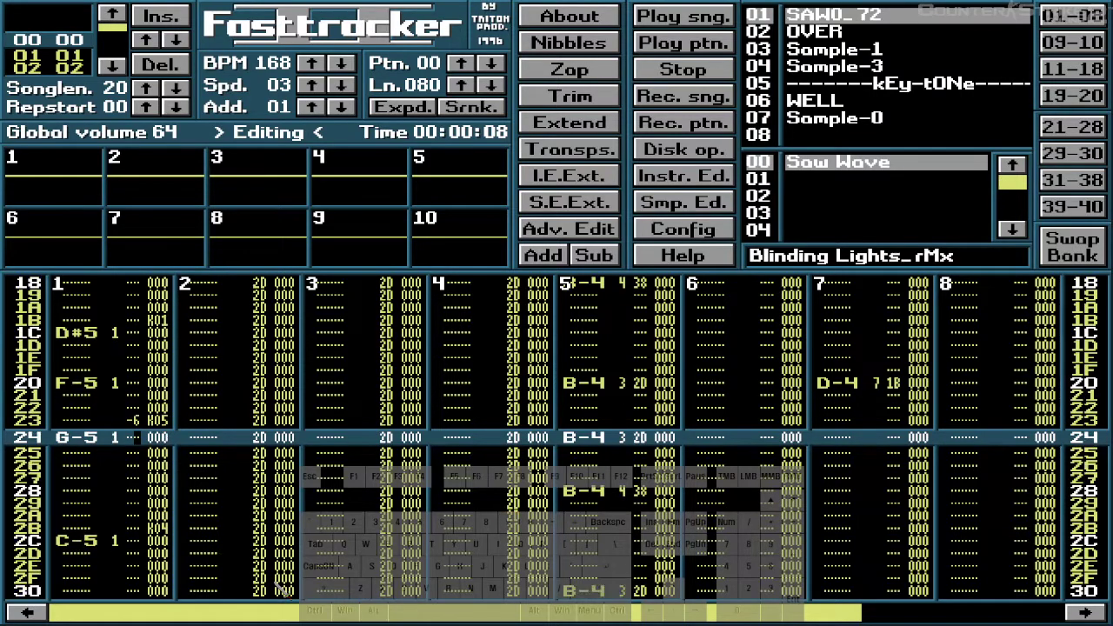
- Try the volume column commands M8 and +1 on row 23 of track 1
key(Up)
text(08)
key(Up)
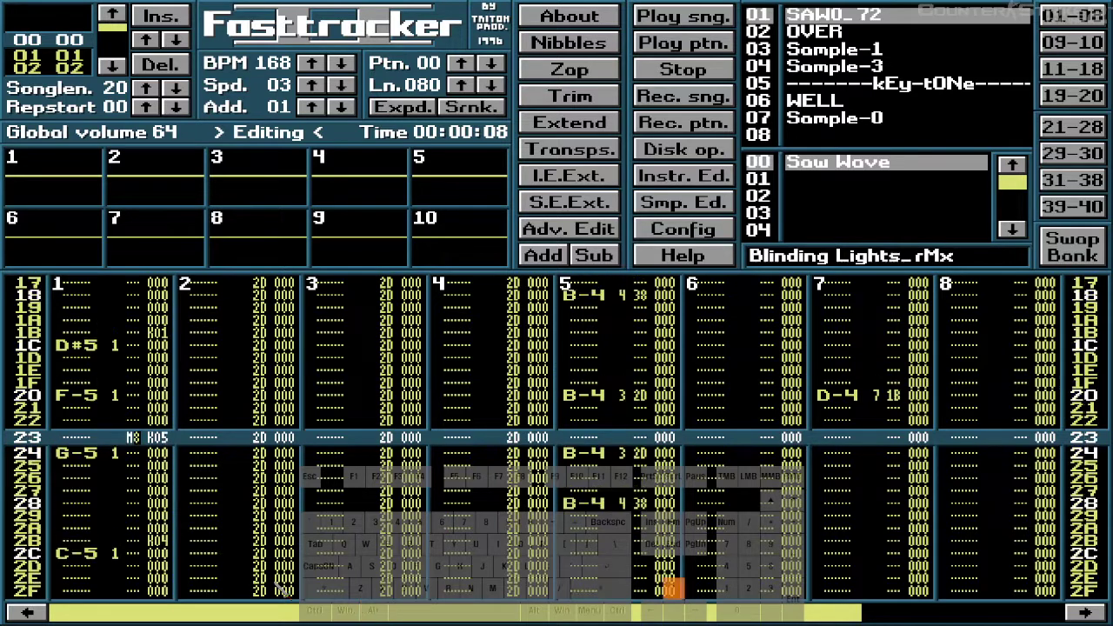
text(+1)
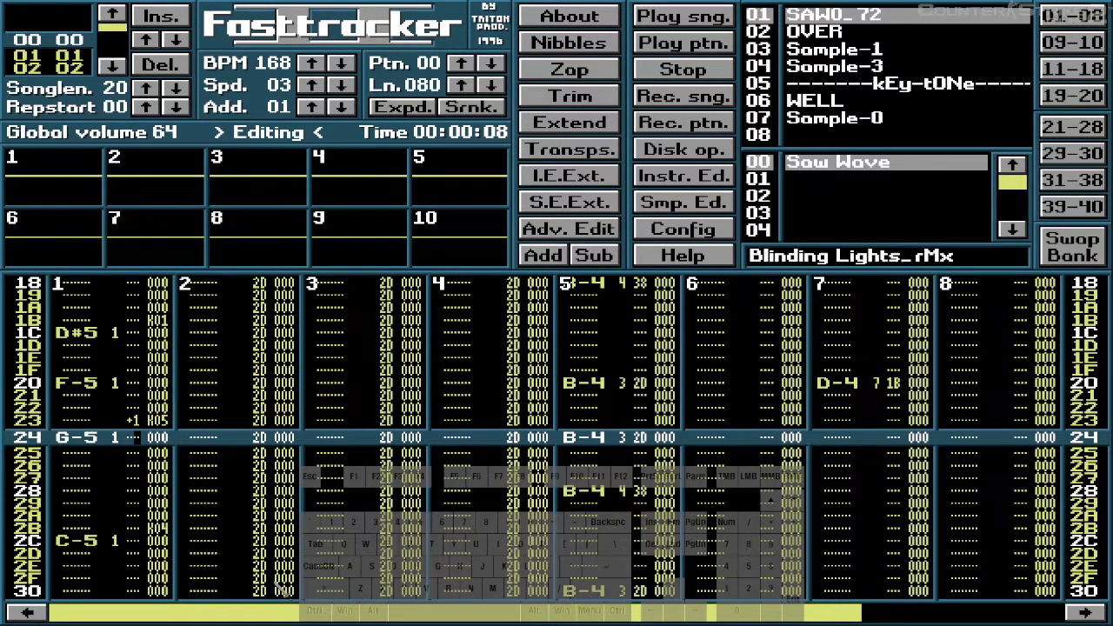
key(Up)
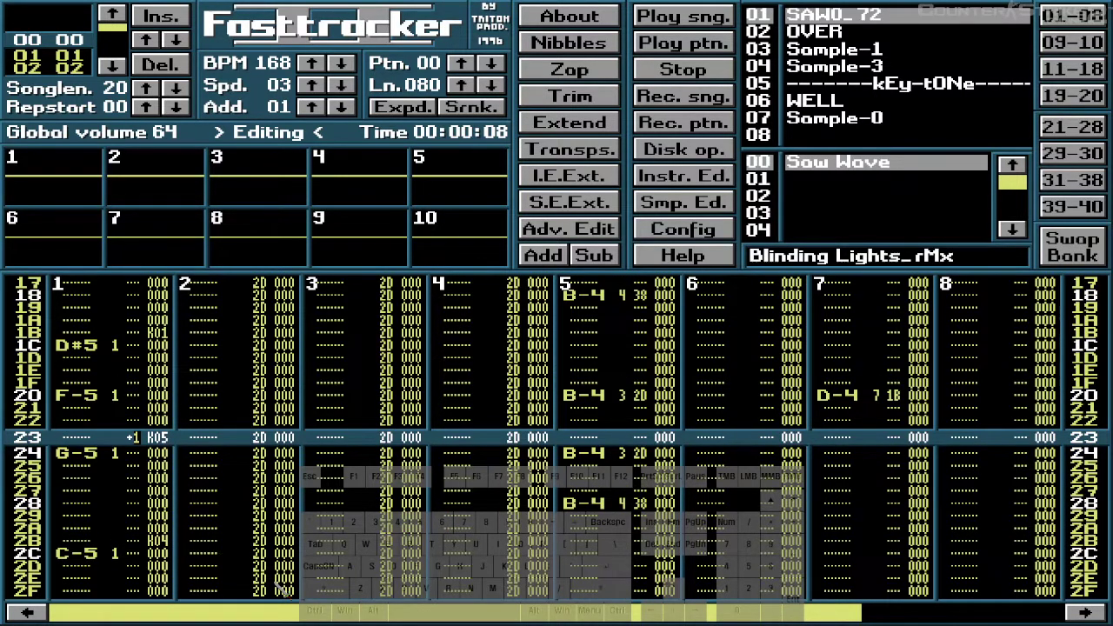
key(alt+6)
key(Up)
key(alt+6)
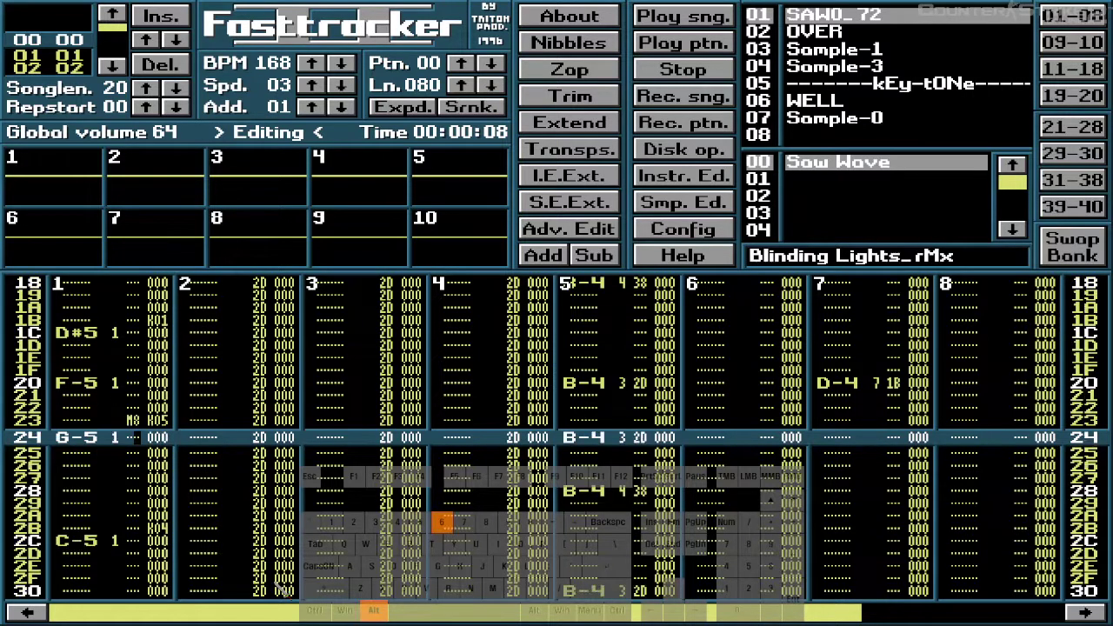
key(Up)
key(alt+4)
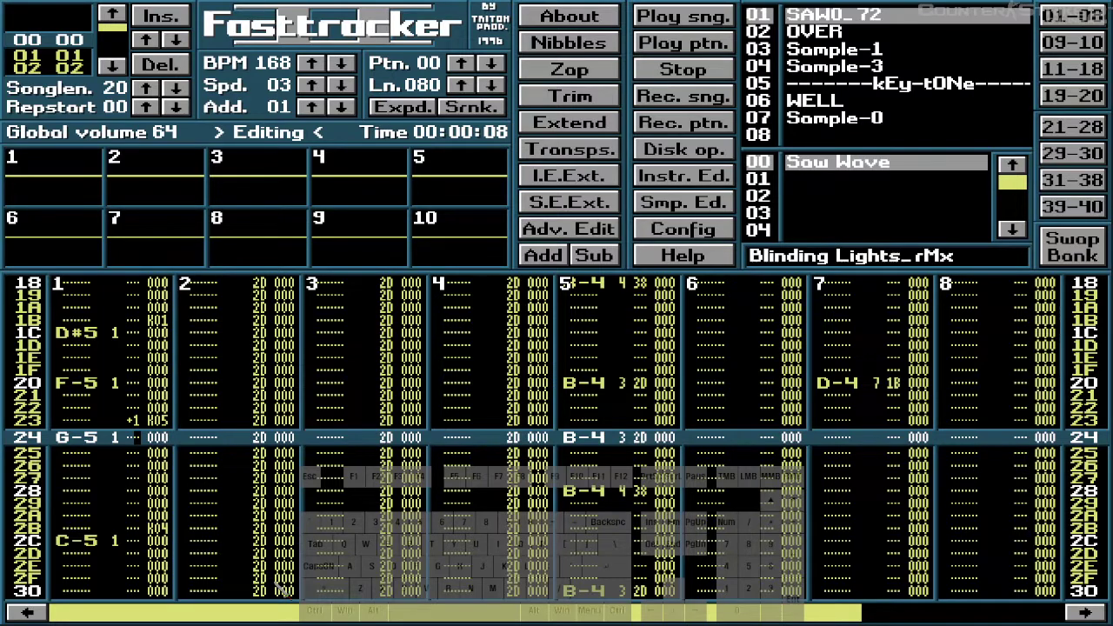
- Clear the volume column value and the K05 effect on row 23 of track 1
key(Up)
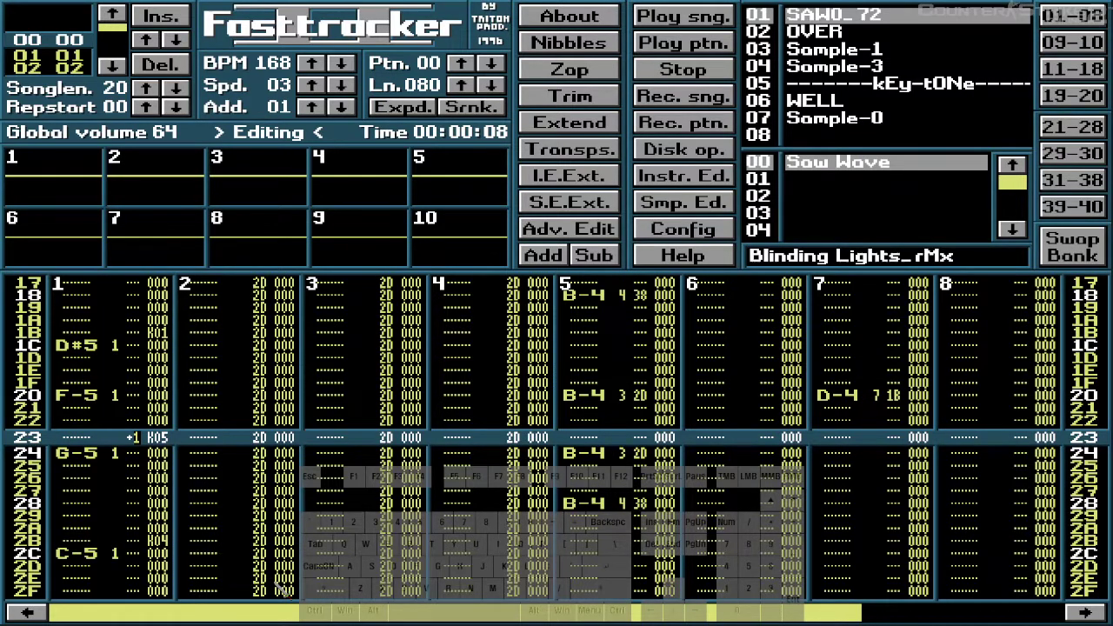
key(Delete)
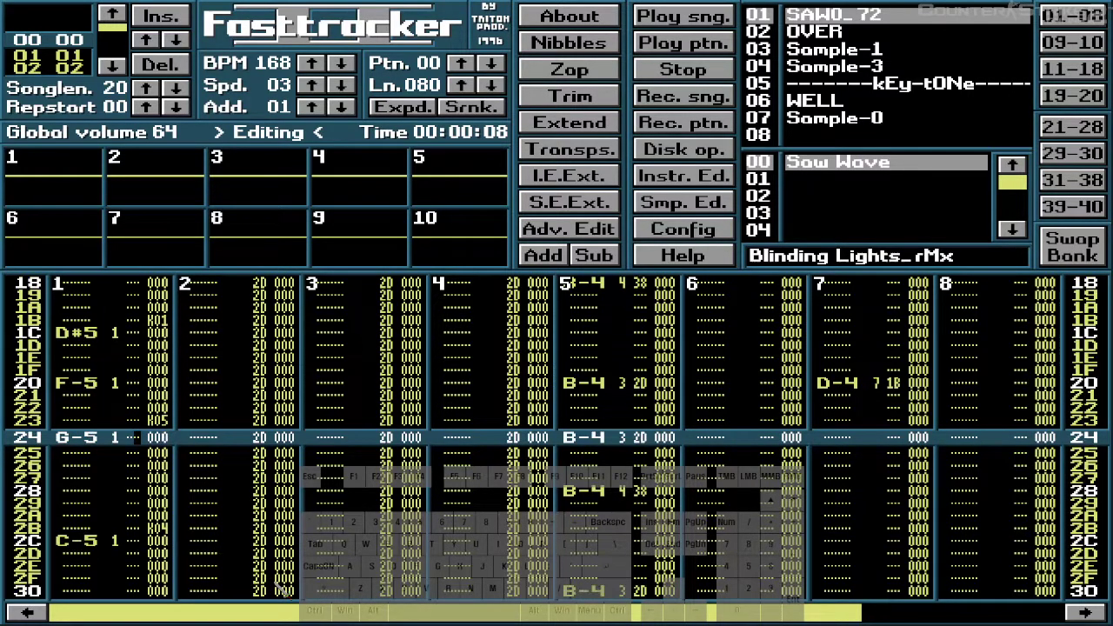
key(Up)
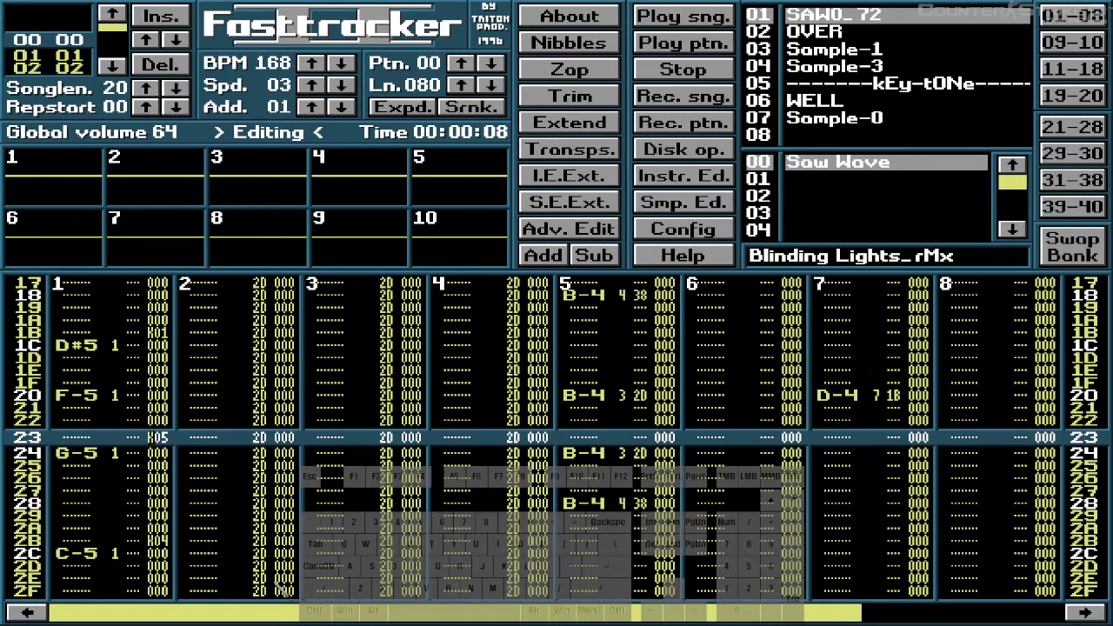
key(alt+Delete)
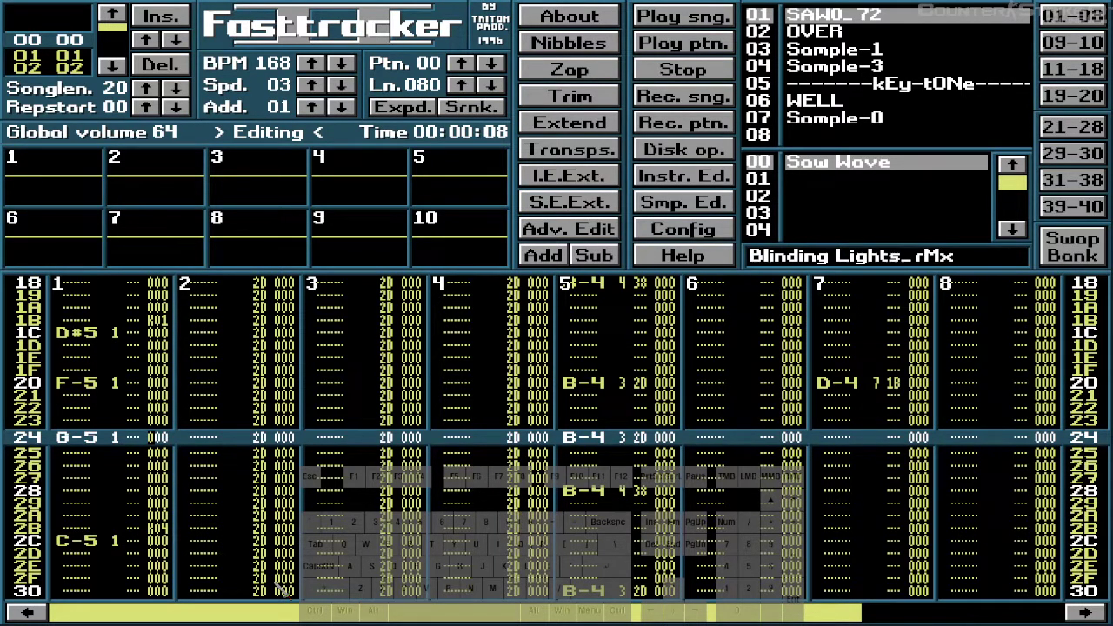
- Change the K effect on row 2B of track 1, before the C-5 note, to K02
key(Down)
key(Down)
key(Down)
key(Down)
key(Down)
key(Down)
key(Down)
key(Down)
key(Down)
key(Down)
key(Down)
key(Down)
key(Down)
key(Down)
key(Down)
key(Up)
key(Up)
key(Up)
key(Up)
key(Up)
key(Up)
key(Up)
key(Up)
key(Up)
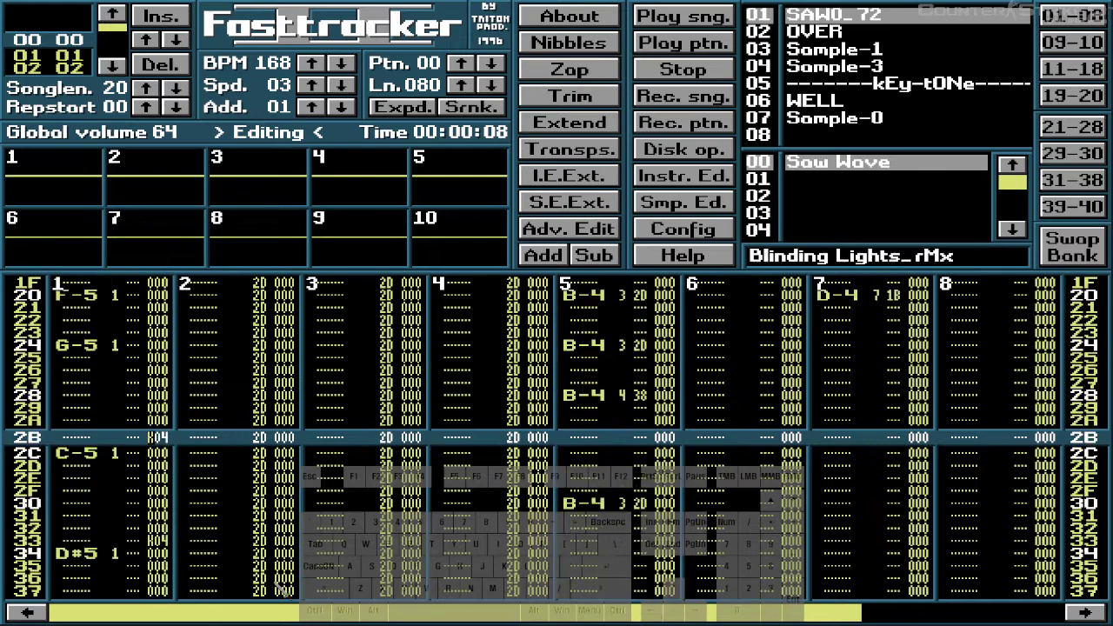
key(Down)
key(2)
key(Down)
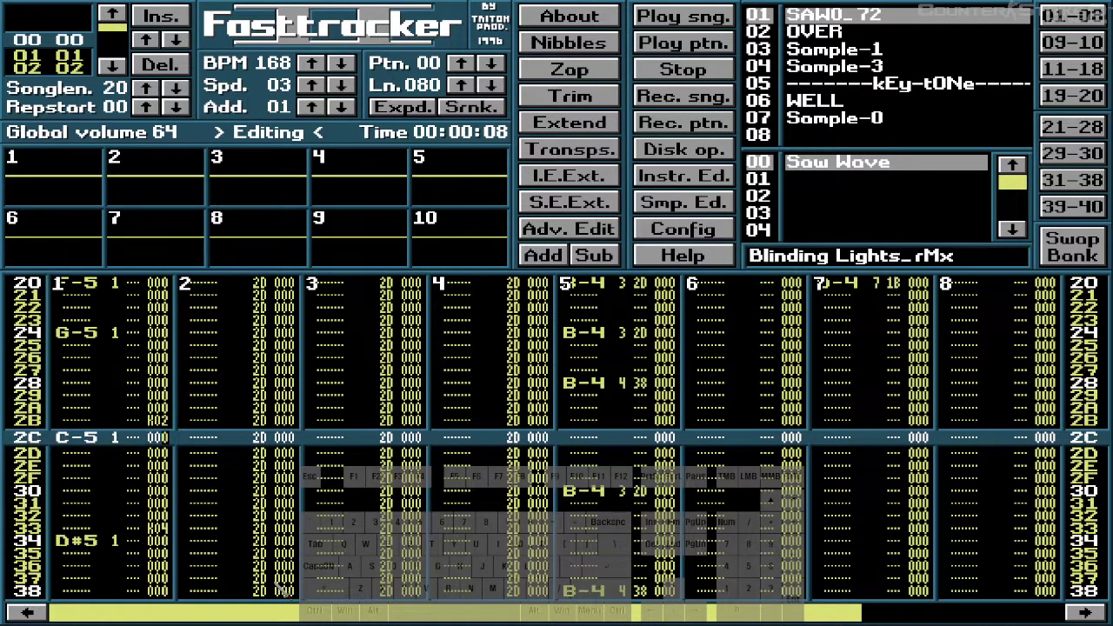
- Change the K effect on row 33 of track 1, before the D#5 note, to K02
key(Down)
key(Down)
key(Down)
key(Down)
key(Down)
key(Down)
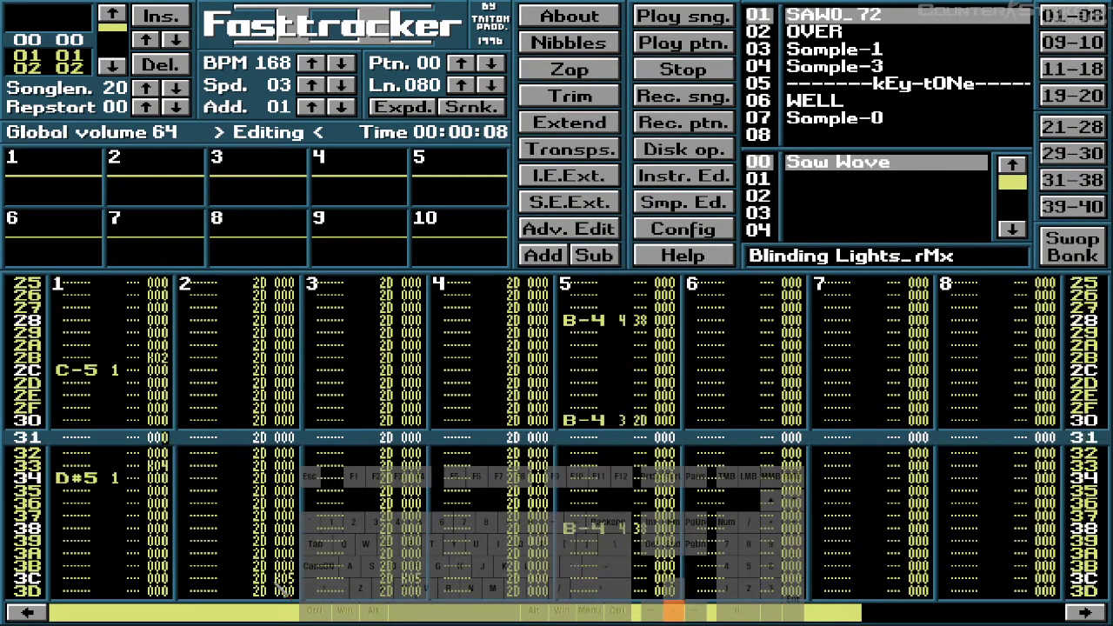
key(Down)
key(2)
- Change the K effect on row 3F of track 1, before the F-5 note, to K01
key(Down)
key(Down)
key(Down)
key(Down)
key(Down)
key(Down)
key(Down)
key(Down)
key(Down)
key(Down)
key(Down)
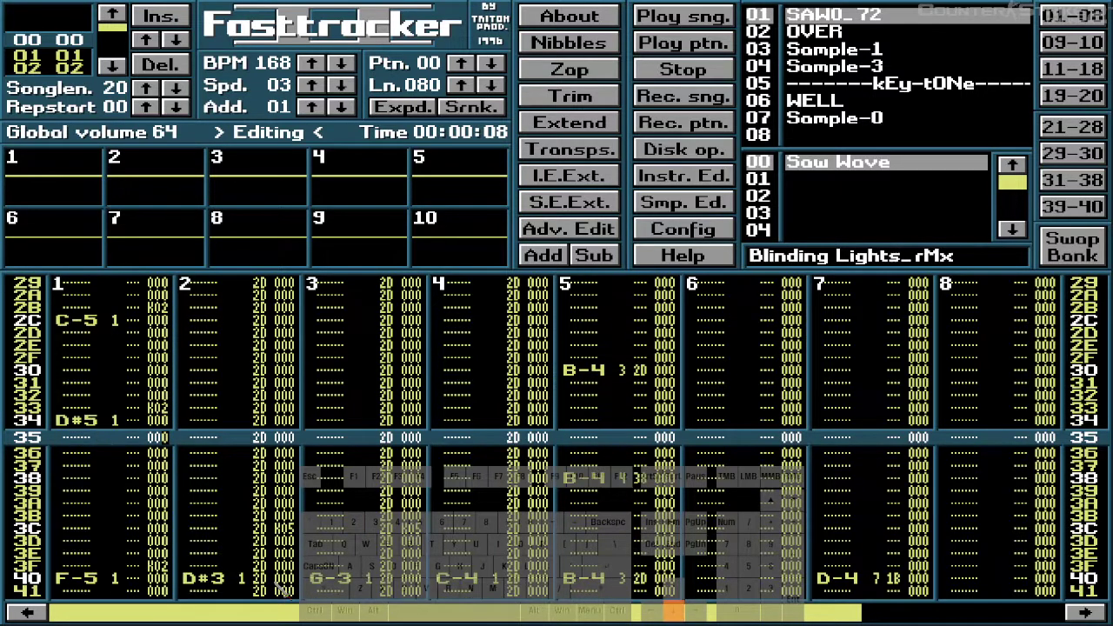
key(Down)
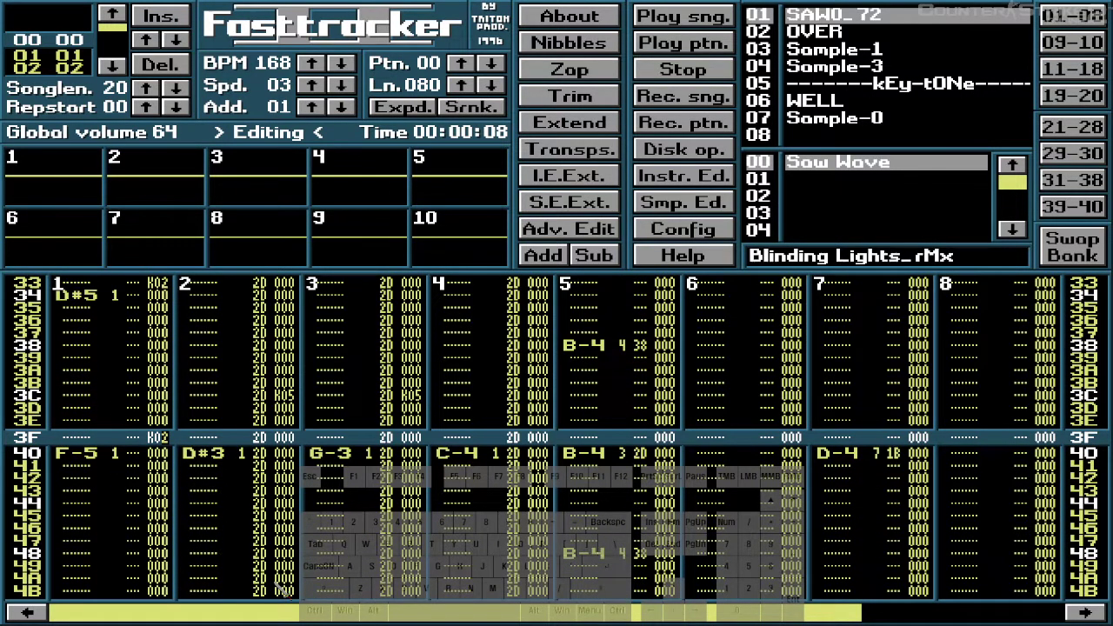
key(Down)
- Set the K effect on row 4F of track 1, before the F-5 note on row 50, to K01
key(Down)
key(Down)
key(Down)
key(Down)
key(Down)
key(Down)
key(Down)
key(Down)
key(Down)
key(Down)
key(Down)
key(Down)
key(Down)
key(Down)
key(Down)
key(Down)
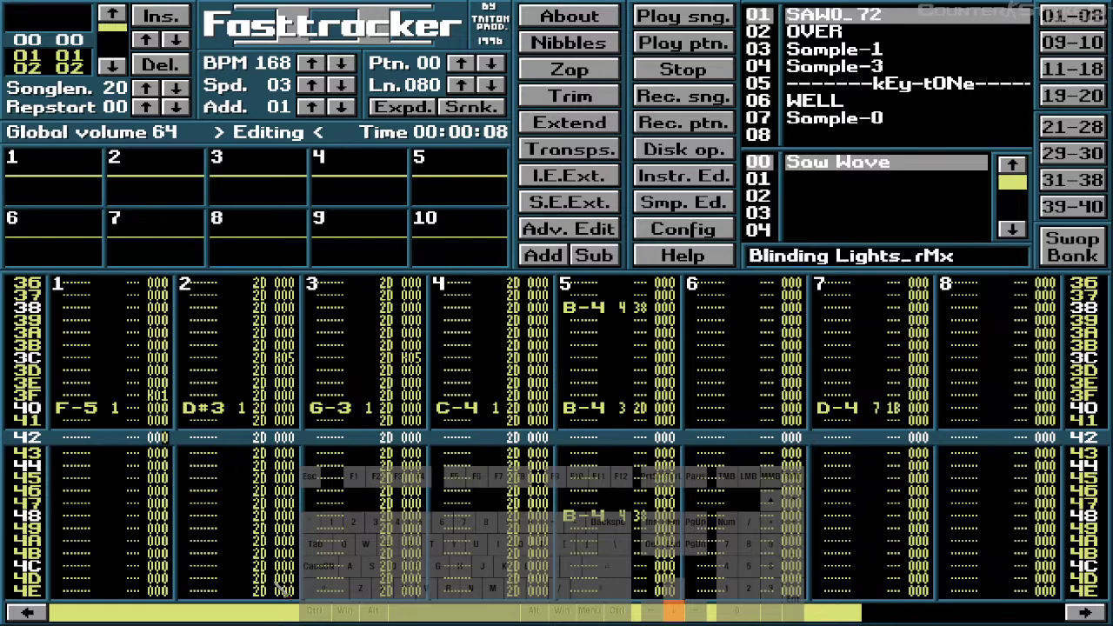
key(Up)
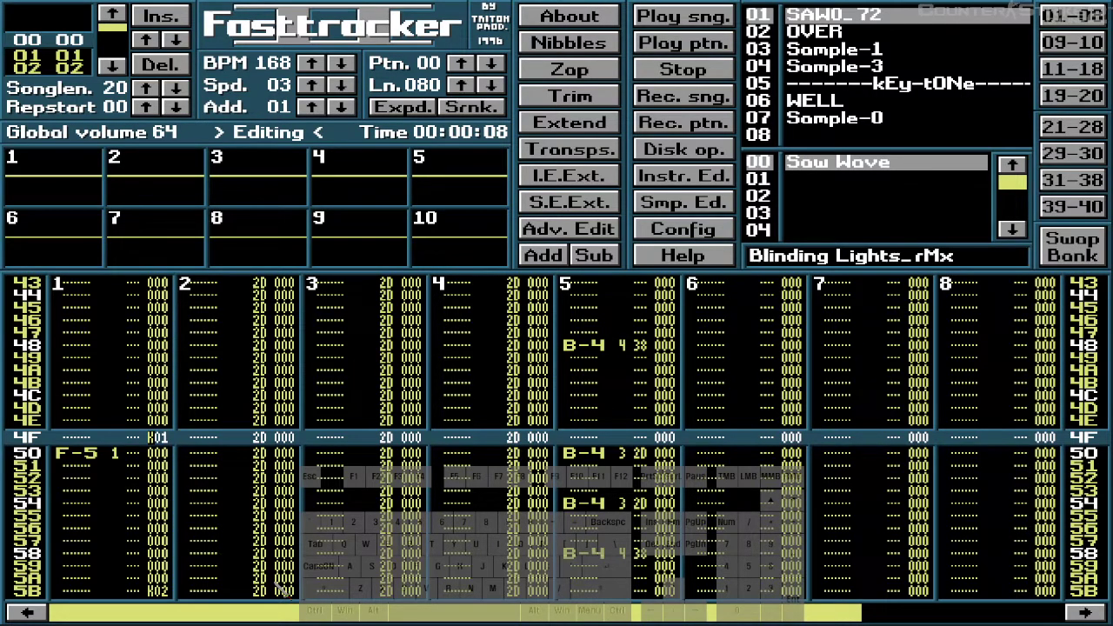
- Change the K effect on row 5B of track 1, before the D#5 note, to K01
key(Down)
key(Down)
key(Down)
key(Down)
key(Down)
key(Down)
key(Down)
key(Down)
key(Down)
key(Down)
key(Down)
key(Down)
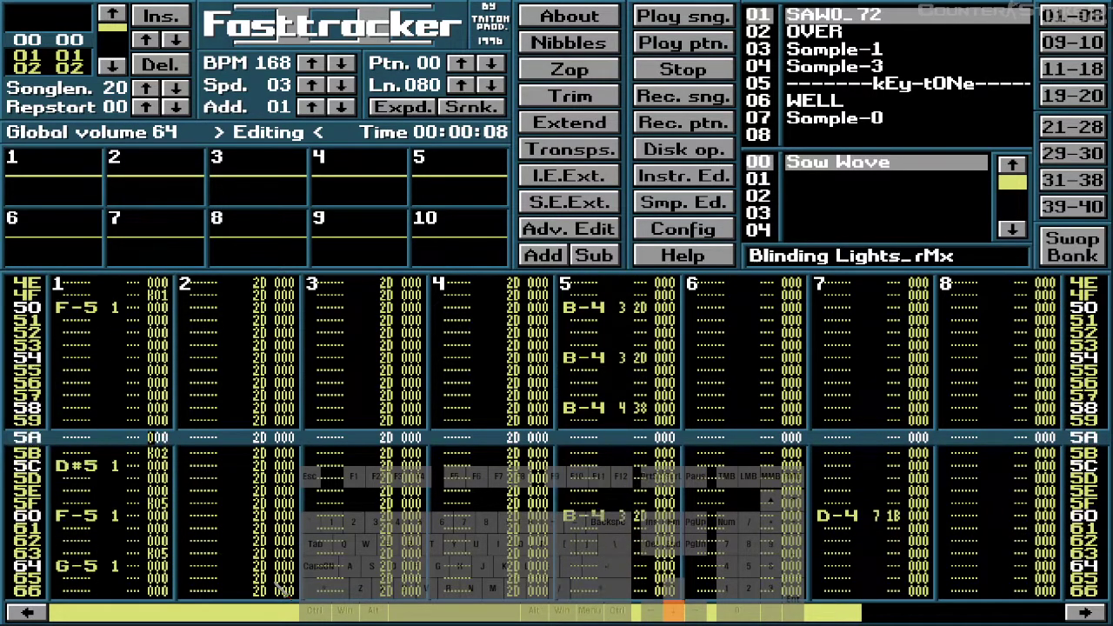
key(Right)
key(Right)
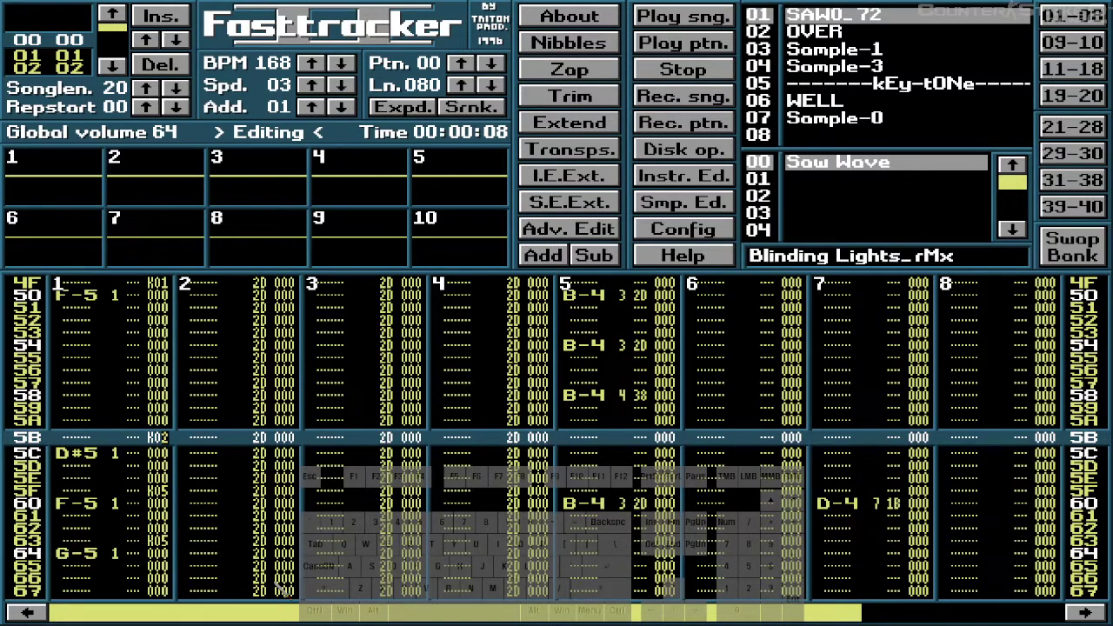
text(1)
- Clear the K05 effect on row 5F of track 1, before the F-5 note
key(Down)
key(Down)
key(Down)
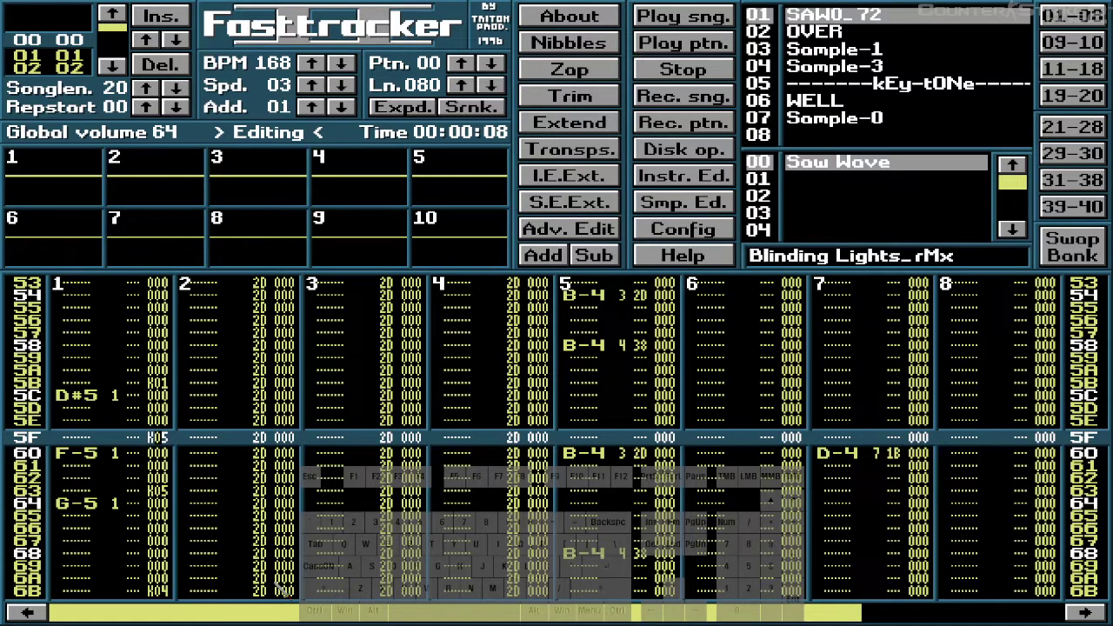
key(alt)
key(Down)
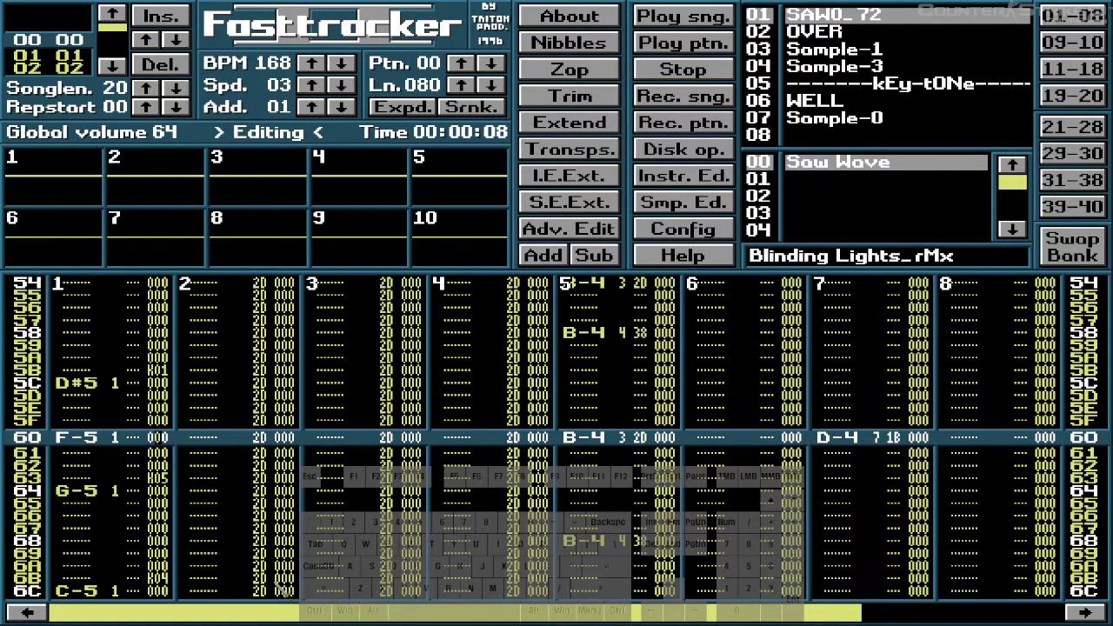
- Clear the K05 effect on row 63 of track 1, before the G-5 note
key(Down)
key(Down)
key(Down)
key(alt)
key(Down)
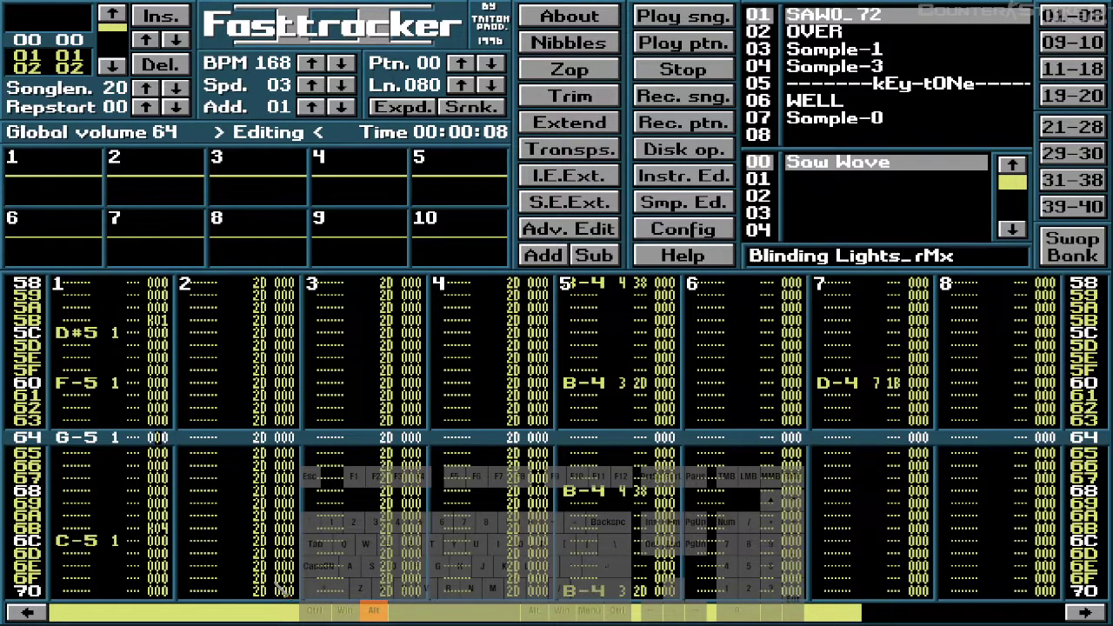
- Change the K effect on row 6B of track 1, before the C-5 note, to K02
key(Down)
key(Down)
key(Down)
key(Down)
key(Down)
key(Down)
key(Down)
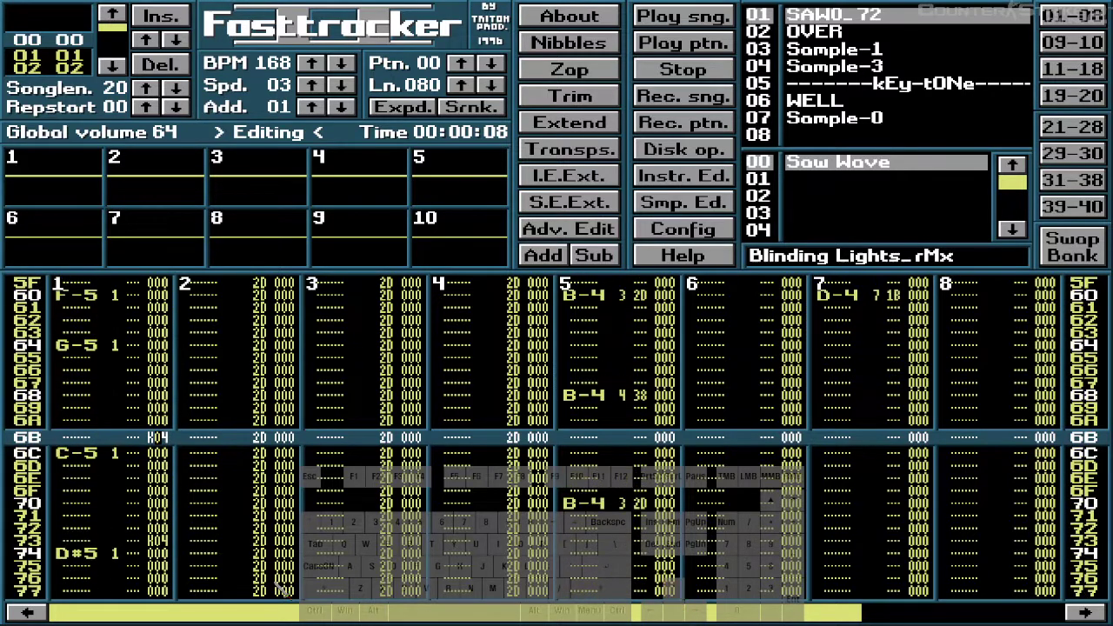
key(Down)
- Change the K effect on row 73 of track 1, before the D#5 note, to K02
key(Down)
key(Down)
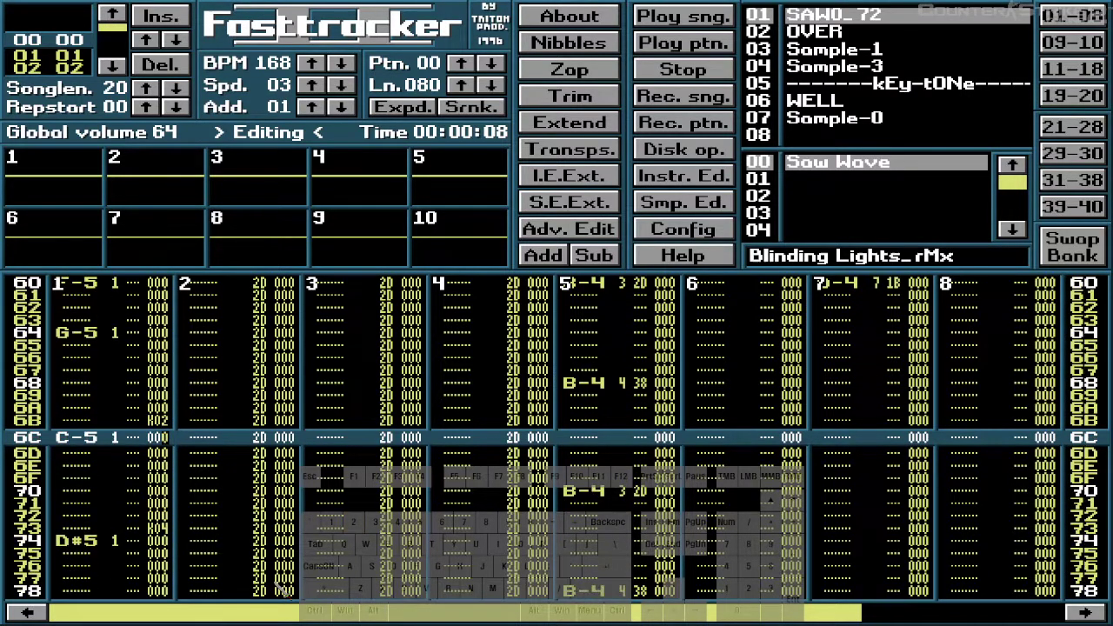
key(Down)
key(Down)
key(Down)
key(Down)
key(Down)
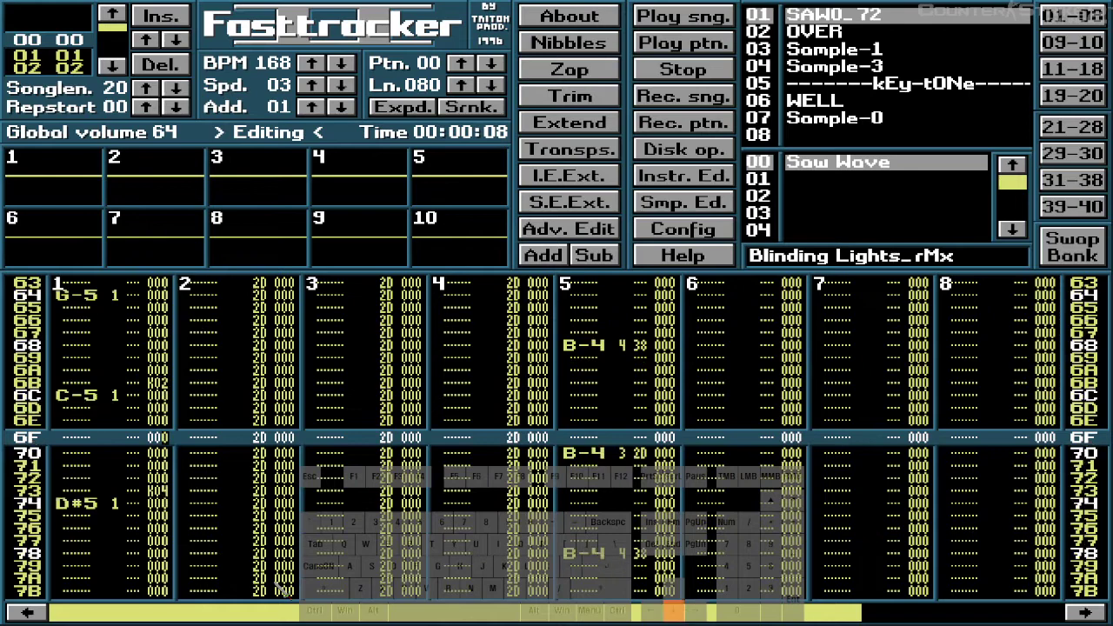
key(Down)
key(Down)
key(Down)
key(Down)
- Examine the remaining rows of track 1, and the volume column of track 2 from row 00 to row 3B and back
key(Down)
key(Down)
key(Down)
key(Down)
key(Down)
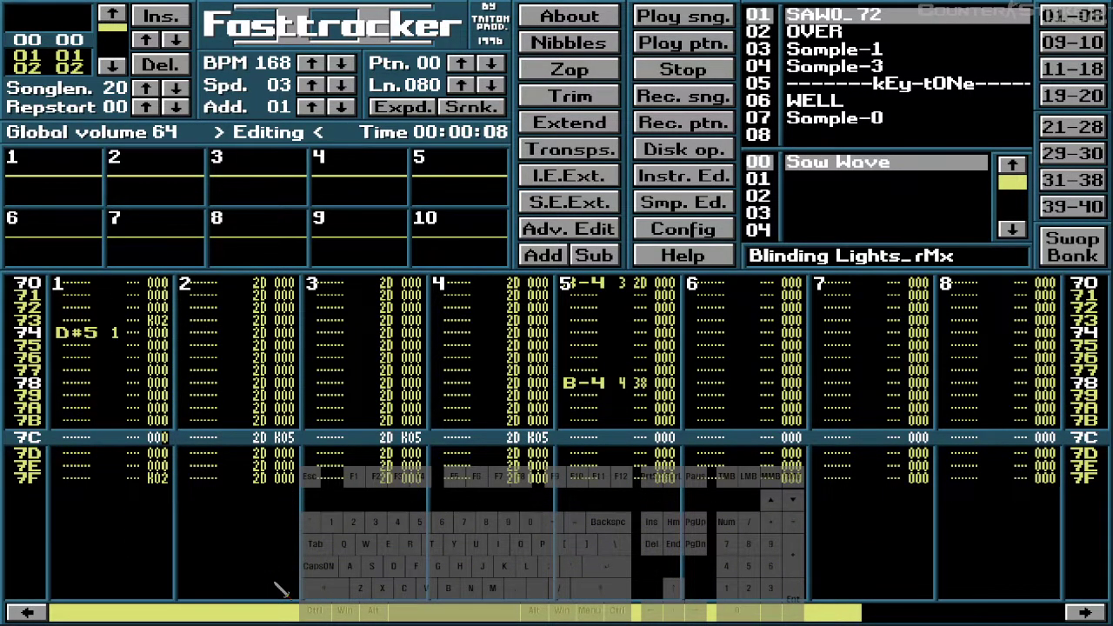
key(Down)
key(Down)
key(Down)
key(Down)
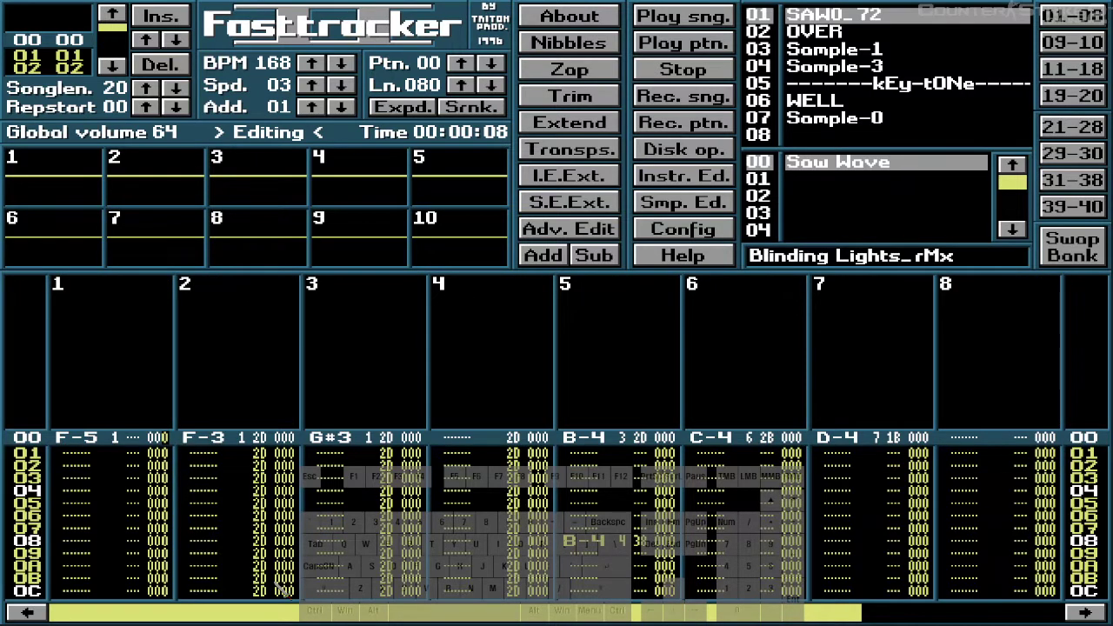
key(Right)
key(Right)
key(Right)
key(Down)
key(Down)
key(Down)
key(Down)
key(Down)
key(Down)
key(Down)
key(Down)
key(Down)
key(Down)
key(Down)
key(Down)
key(Down)
key(Down)
key(Down)
key(Down)
key(Down)
key(Down)
key(Down)
key(Down)
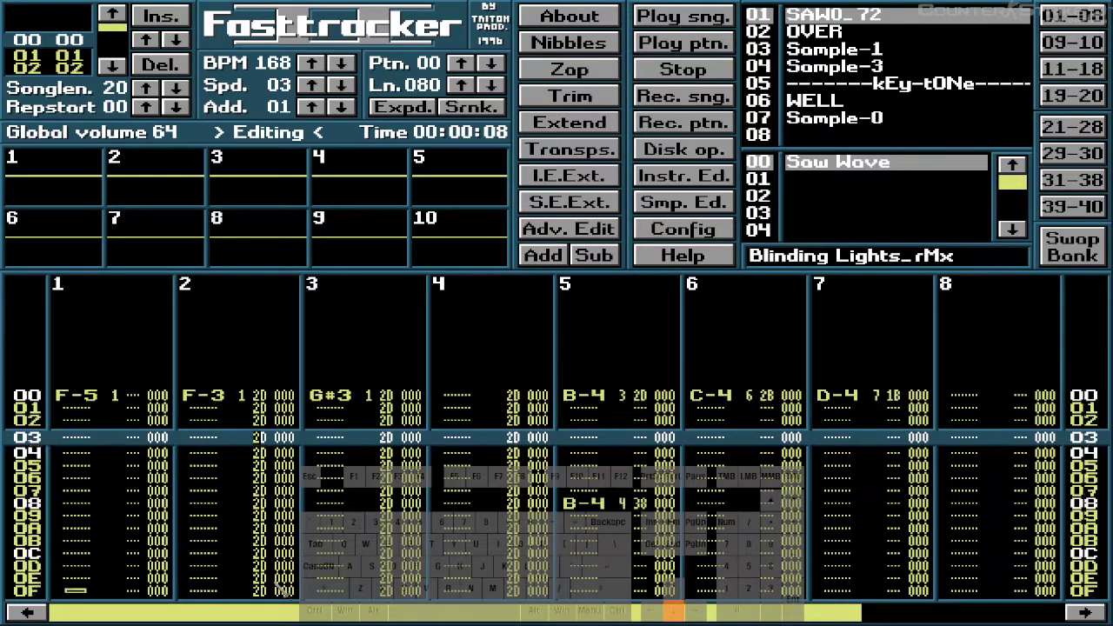
key(Down)
key(Down)
key(Down)
key(Down)
key(Down)
key(Down)
key(Down)
key(Down)
key(Down)
key(Down)
key(Down)
key(Down)
key(Down)
key(Down)
key(Down)
key(Down)
key(Down)
key(Down)
key(Down)
key(Down)
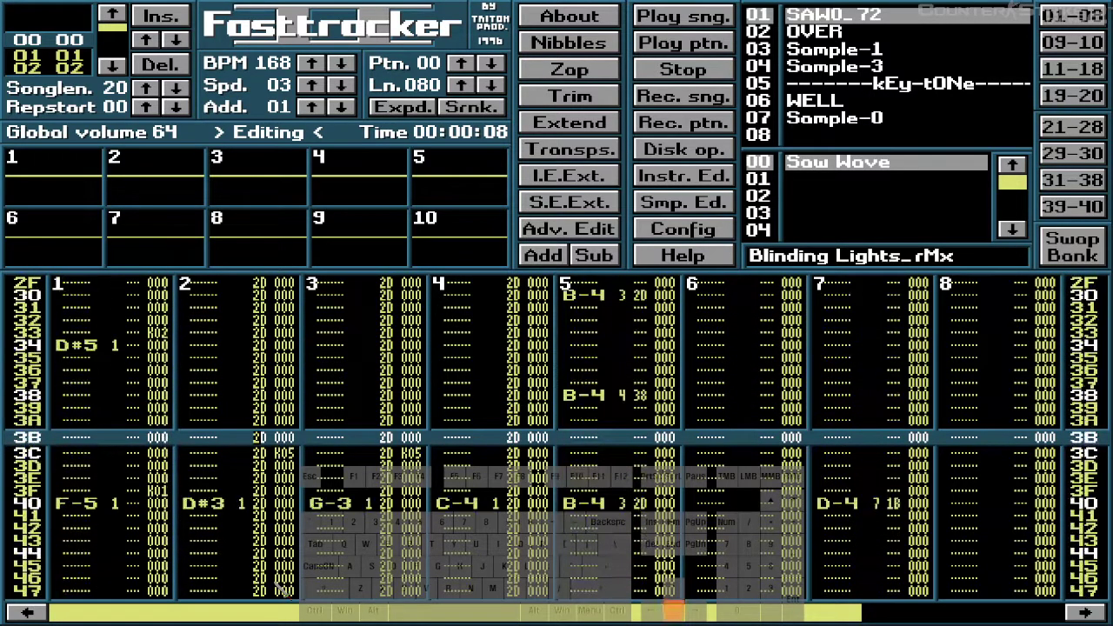
key(Up)
key(Up)
key(Up)
key(Up)
key(Up)
key(Up)
key(Up)
key(Up)
key(Up)
key(Up)
key(Up)
key(Up)
key(Up)
key(Up)
key(Up)
key(Up)
key(Up)
key(Up)
key(Up)
key(Up)
key(Up)
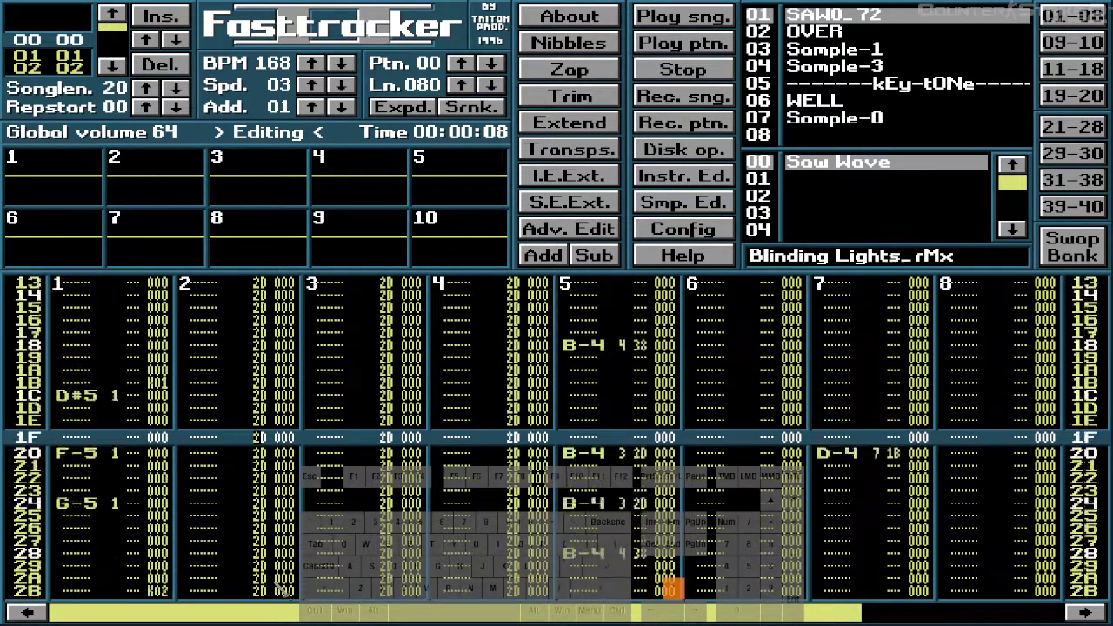
key(Up)
key(Up)
key(Down)
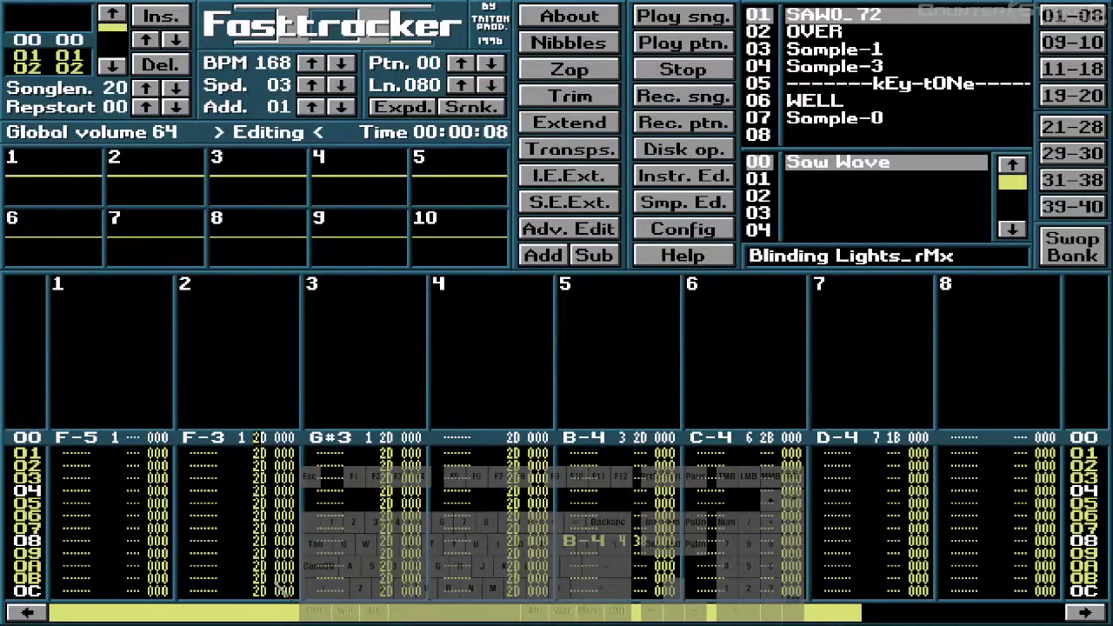
- Clear the 2D volume values from track 2's volume column throughout the pattern, starting at row 00
key(Down)
key(Down)
key(Down)
key(Down)
key(Down)
key(Down)
key(Down)
key(Down)
key(Down)
key(Down)
key(Down)
key(Down)
key(Down)
key(Down)
key(Down)
key(Down)
key(Down)
key(Down)
key(Down)
key(Down)
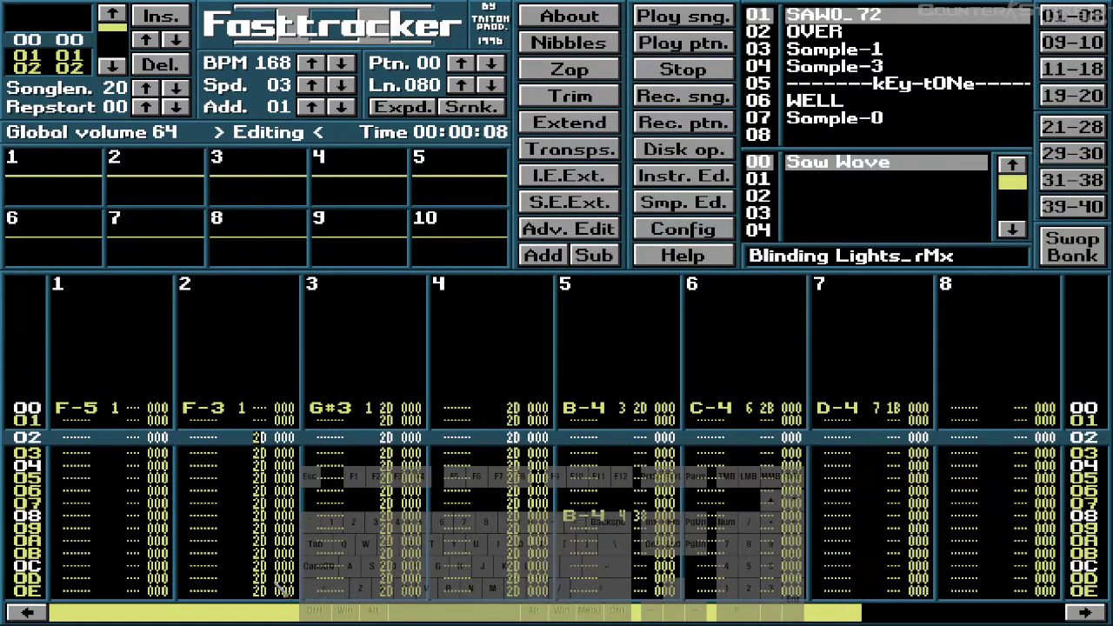
key(Down)
key(Down)
key(Down)
key(Down)
key(Down)
key(Down)
key(Down)
key(Down)
key(Down)
key(Down)
key(Down)
key(Down)
key(Down)
key(Down)
key(Down)
key(Down)
key(Down)
key(Down)
key(Down)
key(Down)
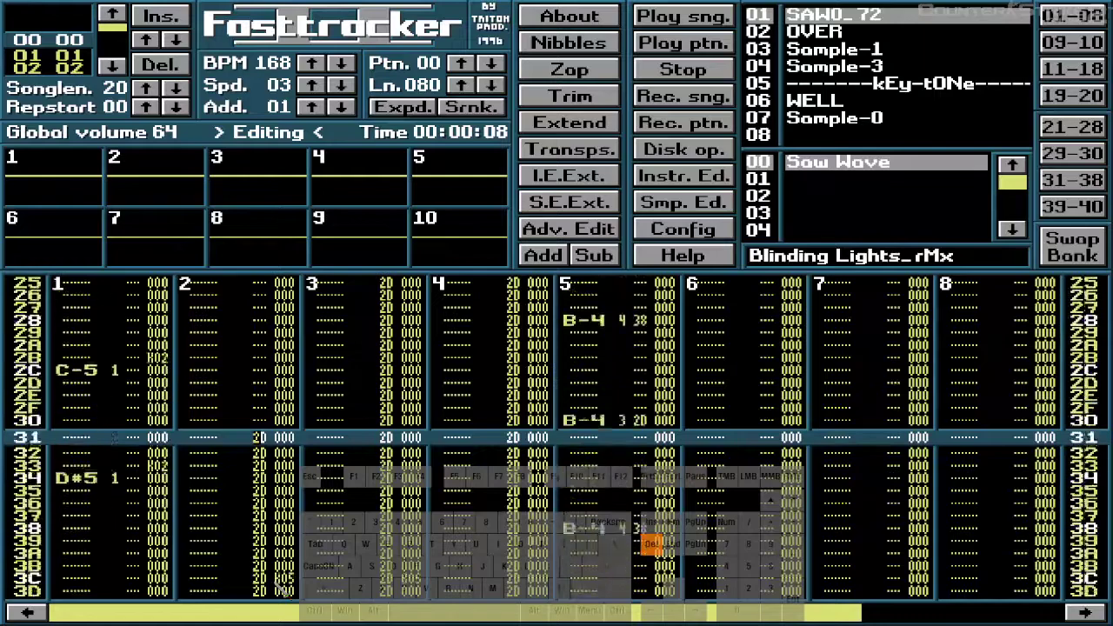
key(Down)
key(Down)
key(Down)
key(Down)
key(Down)
key(Down)
key(Down)
key(Down)
key(Down)
key(Down)
key(Down)
key(Down)
key(Down)
key(Down)
key(Down)
key(Down)
key(Down)
key(Down)
key(Down)
key(Down)
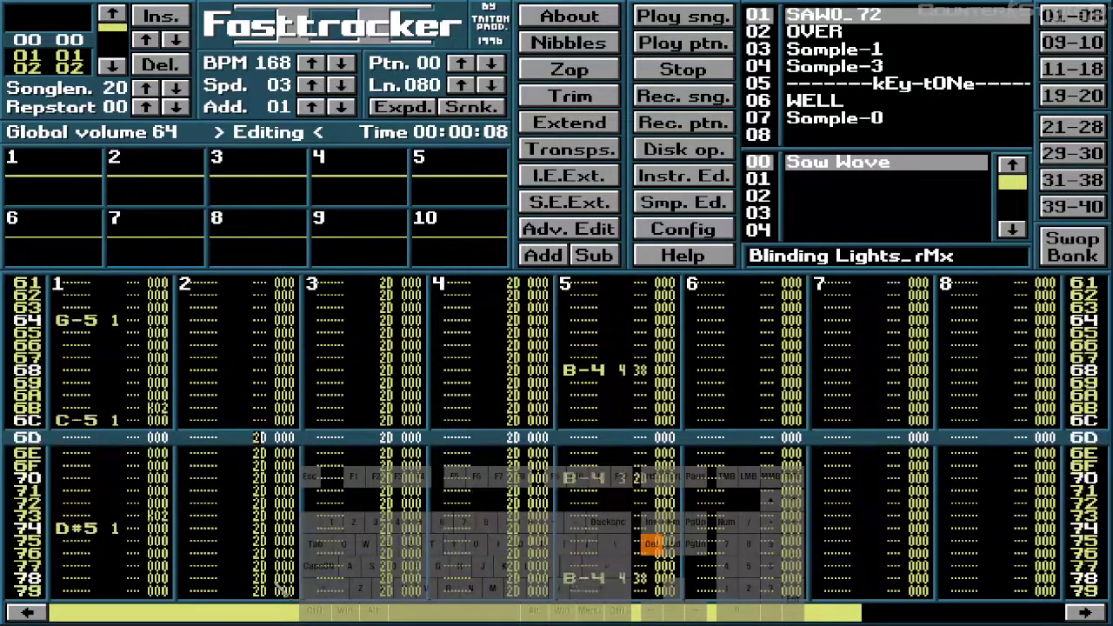
- Clear the 2D volume values from track 3's volume column throughout the pattern, starting at row 00
key(Right)
key(Right)
key(Right)
key(Right)
key(Right)
key(Right)
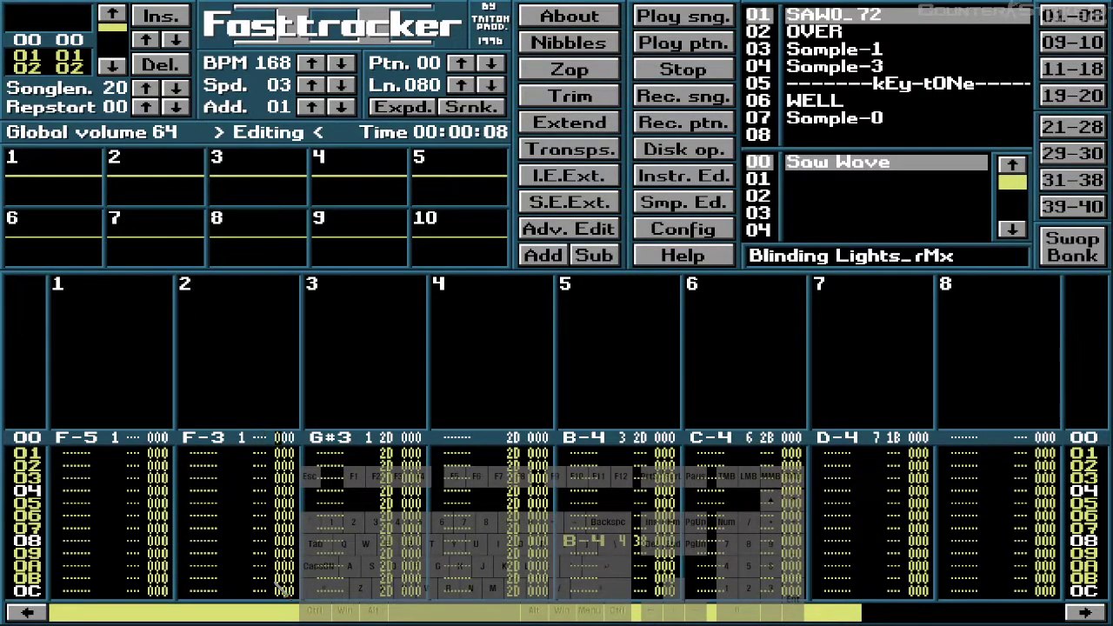
key(Left)
key(Delete)
key(Delete)
key(Delete)
key(Delete)
key(Delete)
key(Delete)
key(Delete)
key(Delete)
key(Delete)
key(Delete)
key(Delete)
key(Delete)
key(Delete)
key(Delete)
key(Delete)
key(Delete)
key(Delete)
key(Delete)
key(Delete)
key(Delete)
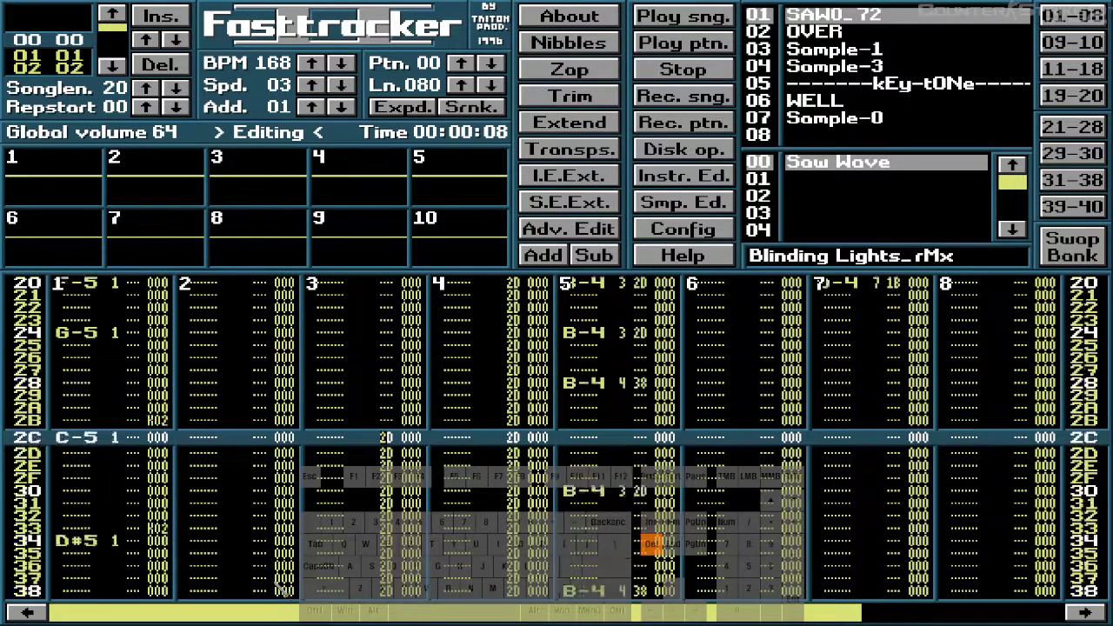
key(Delete)
key(Delete)
key(Delete)
key(Delete)
key(Delete)
key(Delete)
key(Delete)
key(Delete)
key(Delete)
key(Delete)
key(Delete)
key(Delete)
key(Delete)
key(Delete)
key(Delete)
key(Delete)
key(Delete)
key(Delete)
key(Delete)
key(Delete)
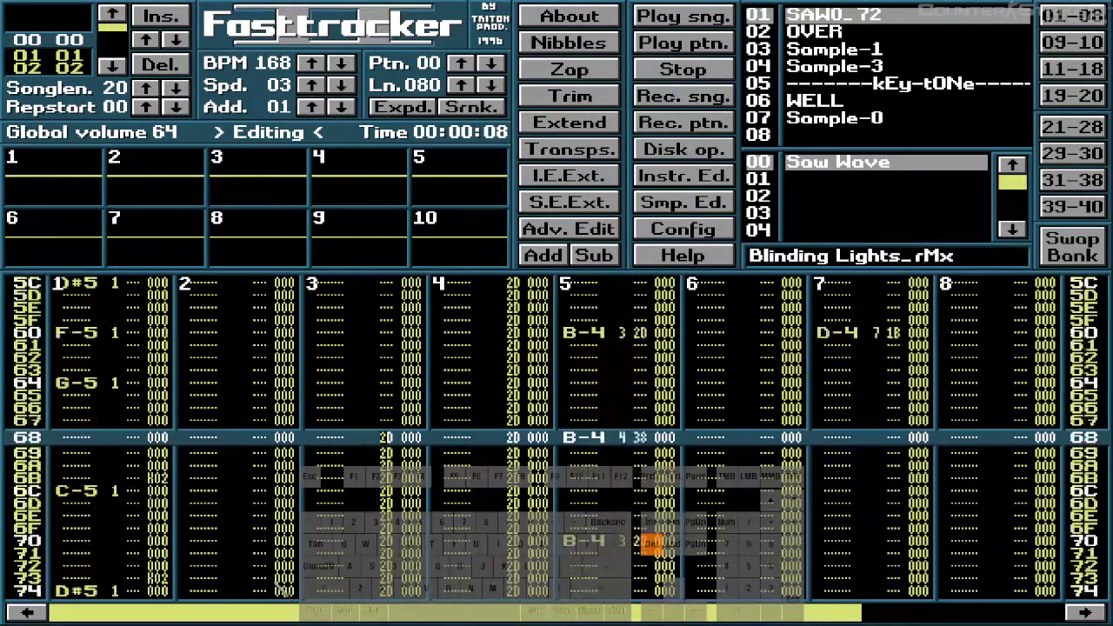
key(Delete)
key(Delete)
key(Delete)
key(Delete)
key(Delete)
key(Delete)
key(Delete)
key(Delete)
key(Delete)
key(Delete)
key(Delete)
key(Delete)
key(Delete)
key(Delete)
key(Delete)
key(Delete)
key(Delete)
key(Delete)
key(Delete)
key(Delete)
- Examine track 3's volume column by going down from the pattern's first rows and back up
key(Down)
key(Down)
key(Down)
key(Down)
key(Down)
key(Down)
key(Down)
key(Down)
key(Down)
key(Down)
key(Down)
key(Down)
key(Down)
key(Down)
key(Down)
key(Down)
key(Down)
key(Down)
key(Down)
key(Down)
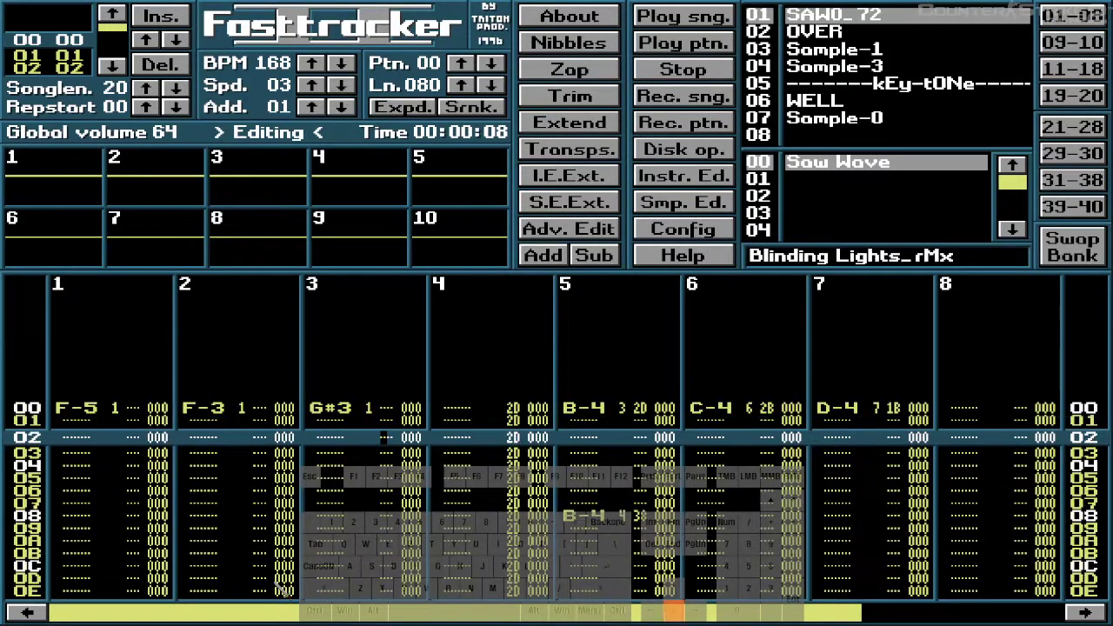
key(Up)
key(Up)
key(Up)
key(Up)
key(Up)
key(Up)
key(Up)
key(Up)
key(Up)
key(Up)
key(Up)
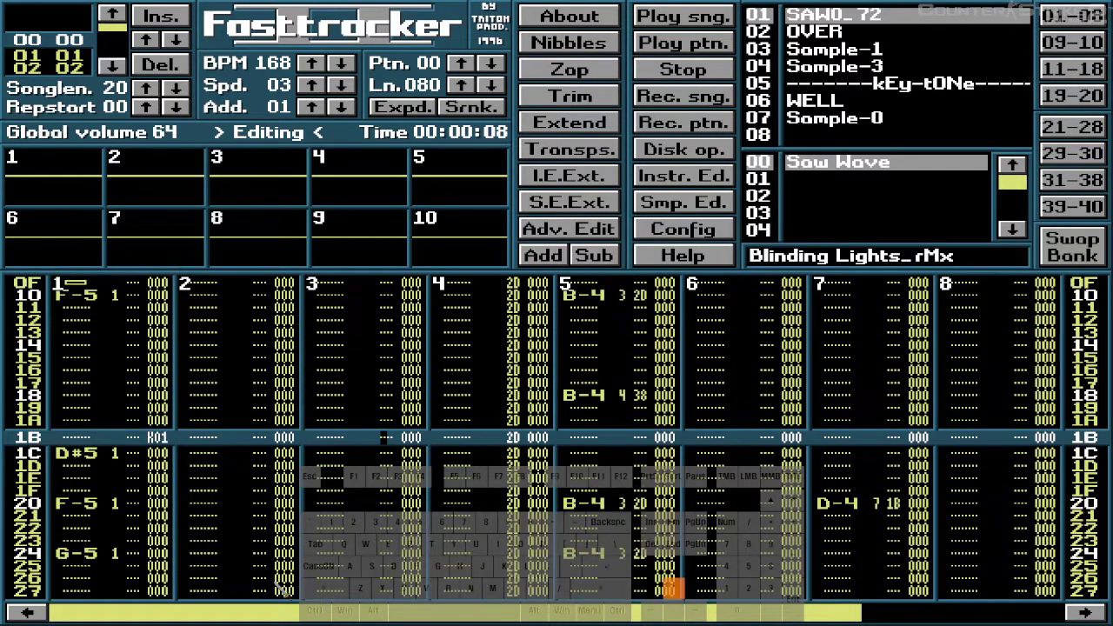
- Examine the volume columns of tracks 3 and 4 from row 1B back up to the pattern's first rows
key(Up)
key(Up)
key(Up)
key(Up)
key(Up)
key(Up)
key(Up)
key(Up)
key(Up)
key(Up)
key(Up)
key(Up)
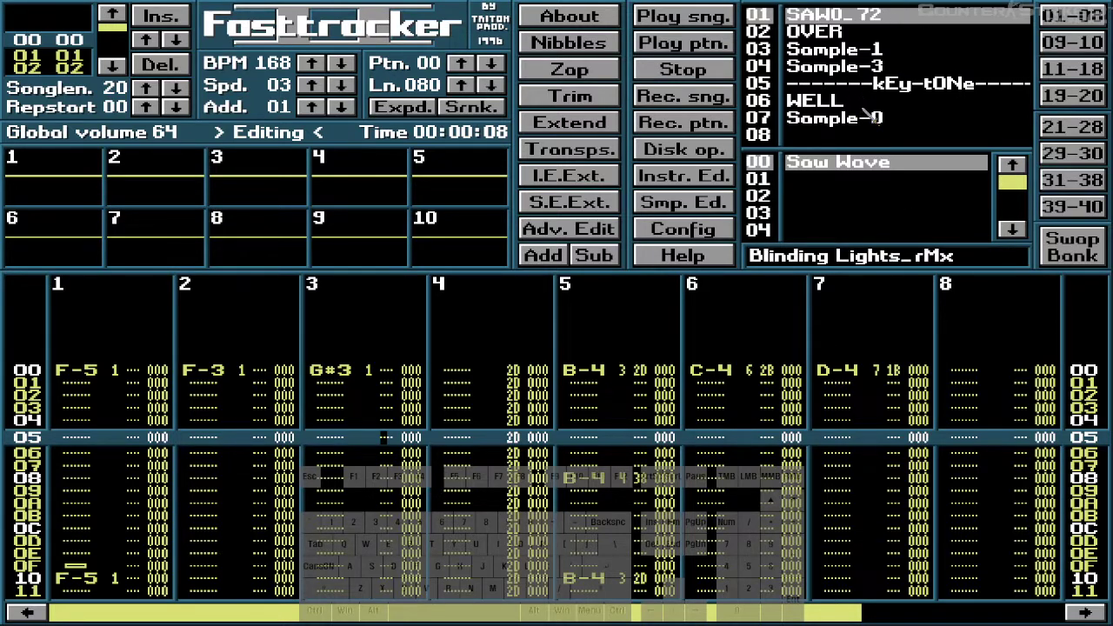
- Select instrument 03, Sample-1, and set its default volume to 2D in the instrument editor
key(shift+Down)
key(shift+Down)
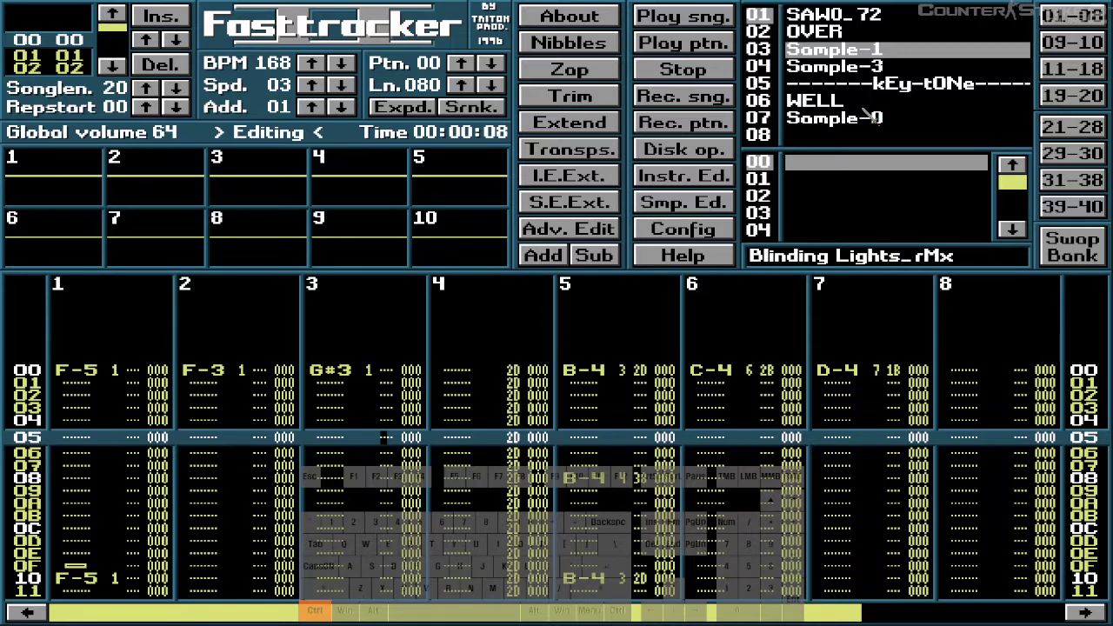
key(ctrl+i)
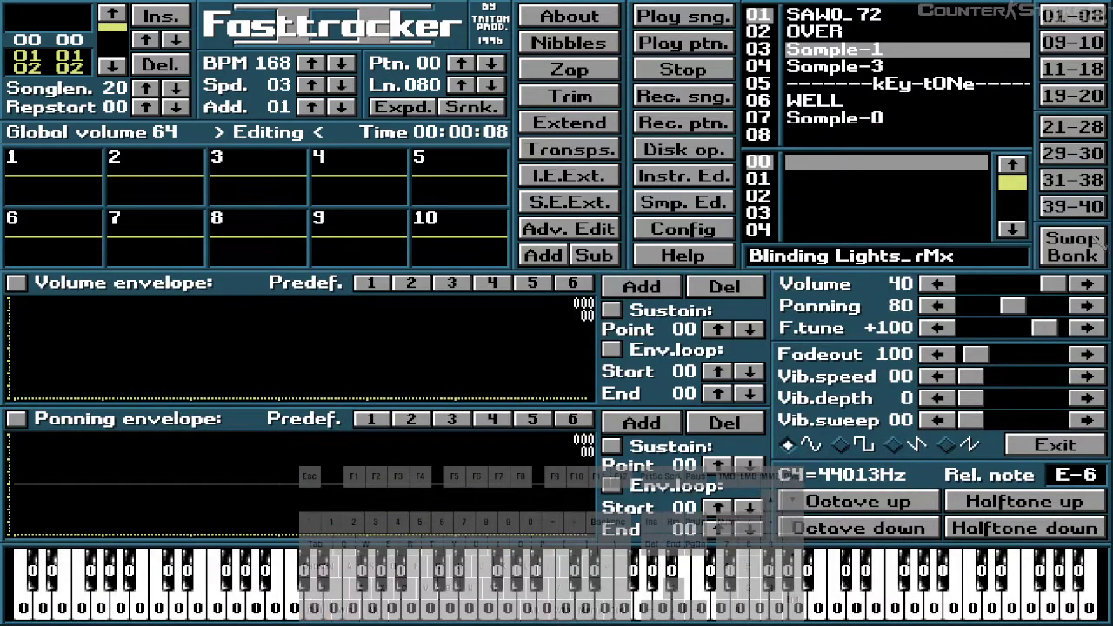
drag(1053, 284, 1022, 289)
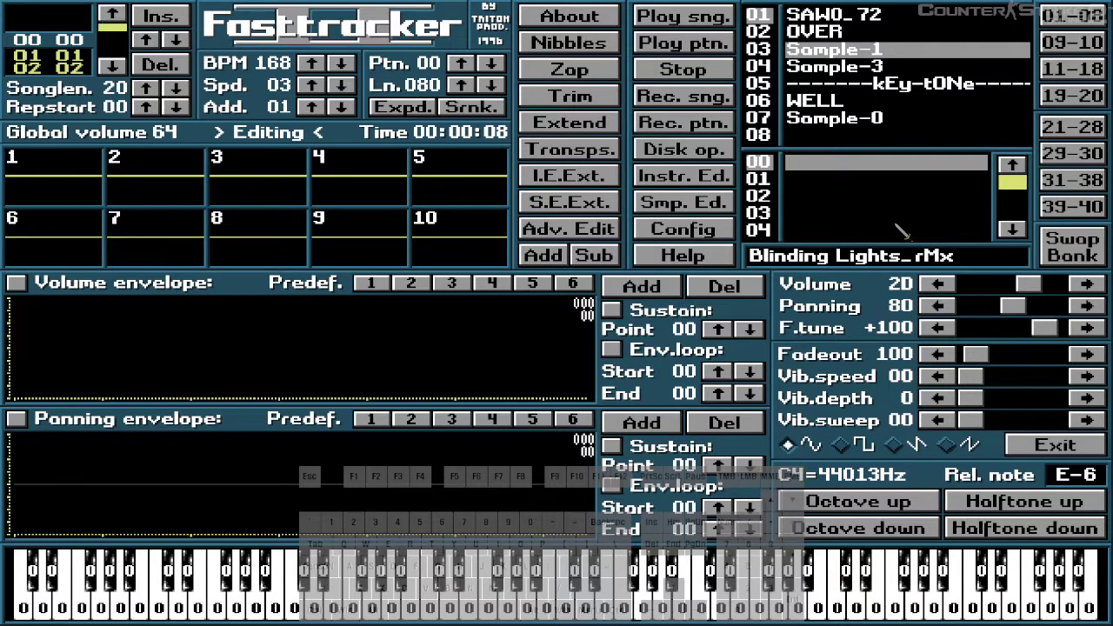
- Select instrument 04, Sample-3, and play its waveform in the sample editor
click(841, 73)
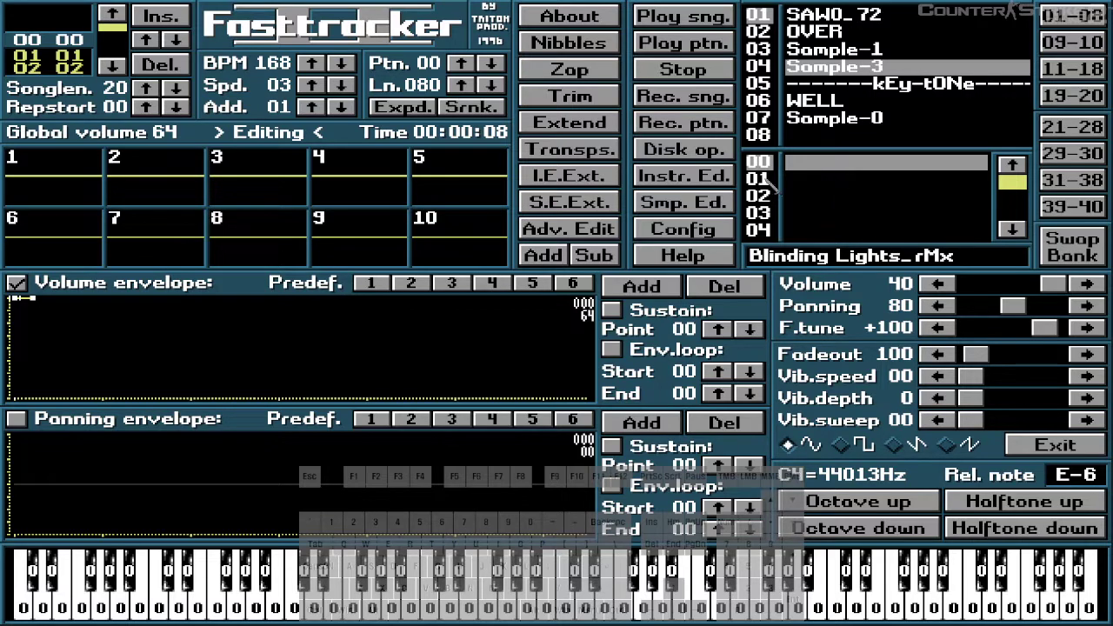
click(684, 202)
click(166, 562)
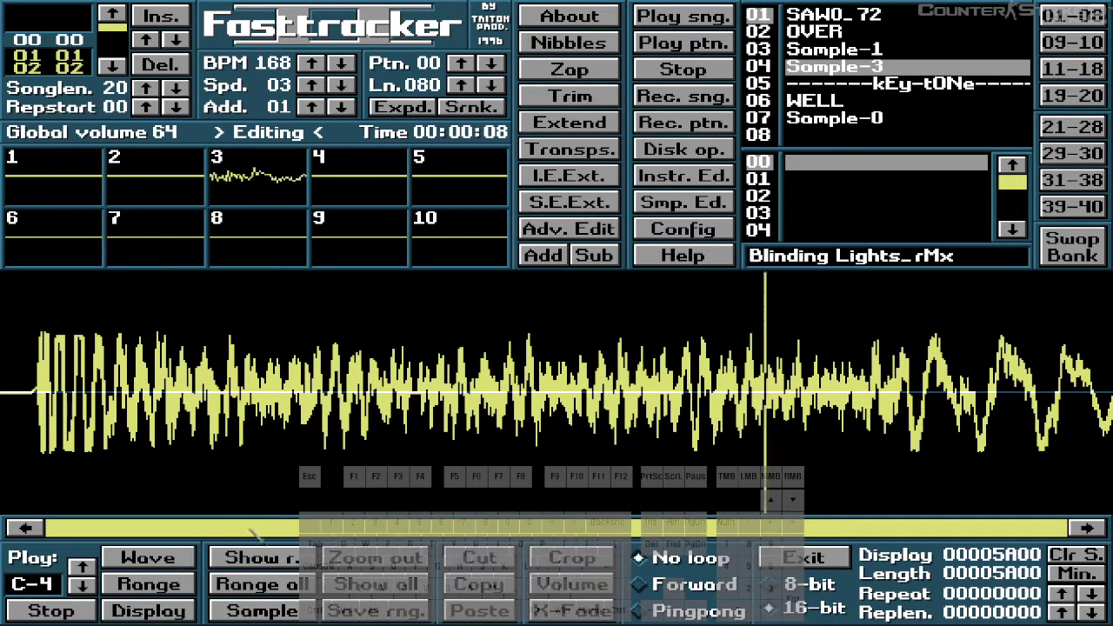
- Set the default volume of Sample-3 to 38 in the instrument editor, and return to the pattern editor
click(693, 178)
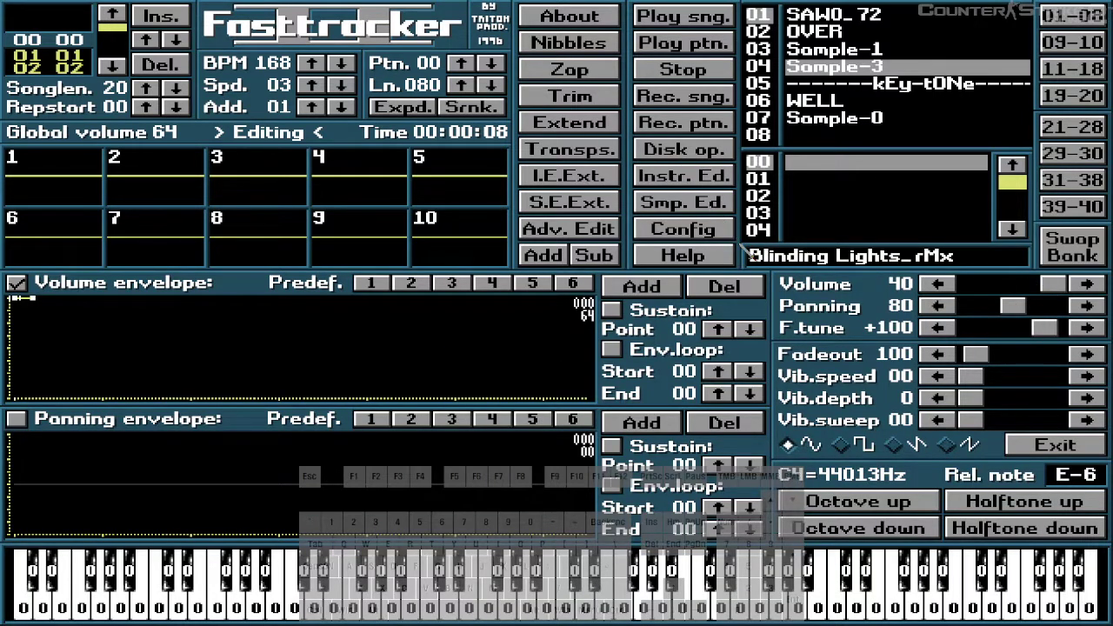
key(ctrl+p)
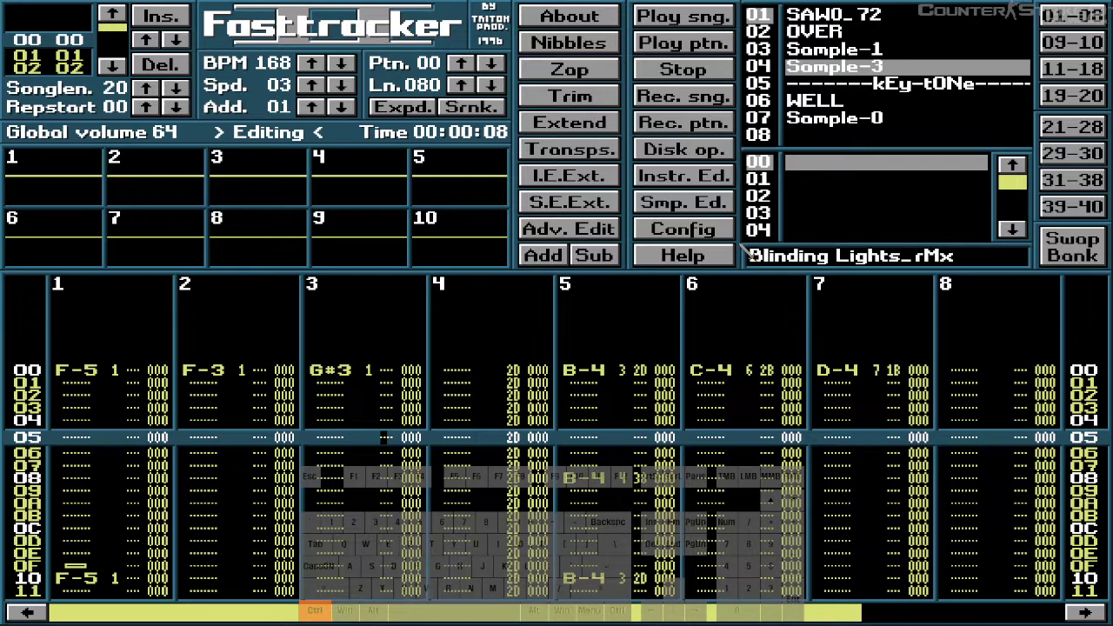
key(ctrl+i)
drag(1054, 284, 1044, 291)
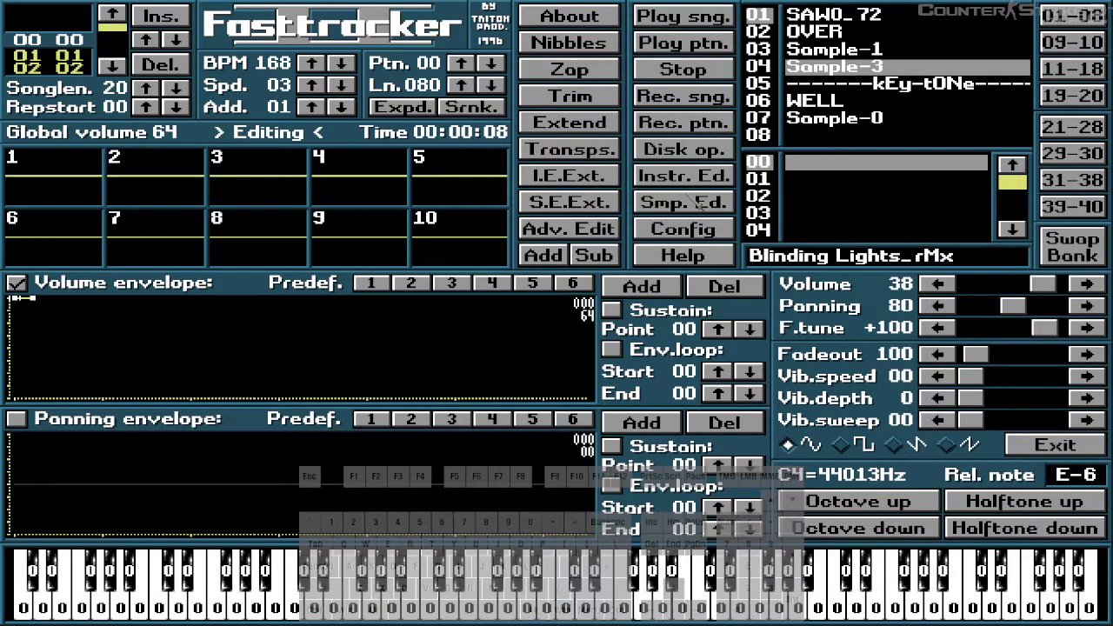
key(ctrl+i)
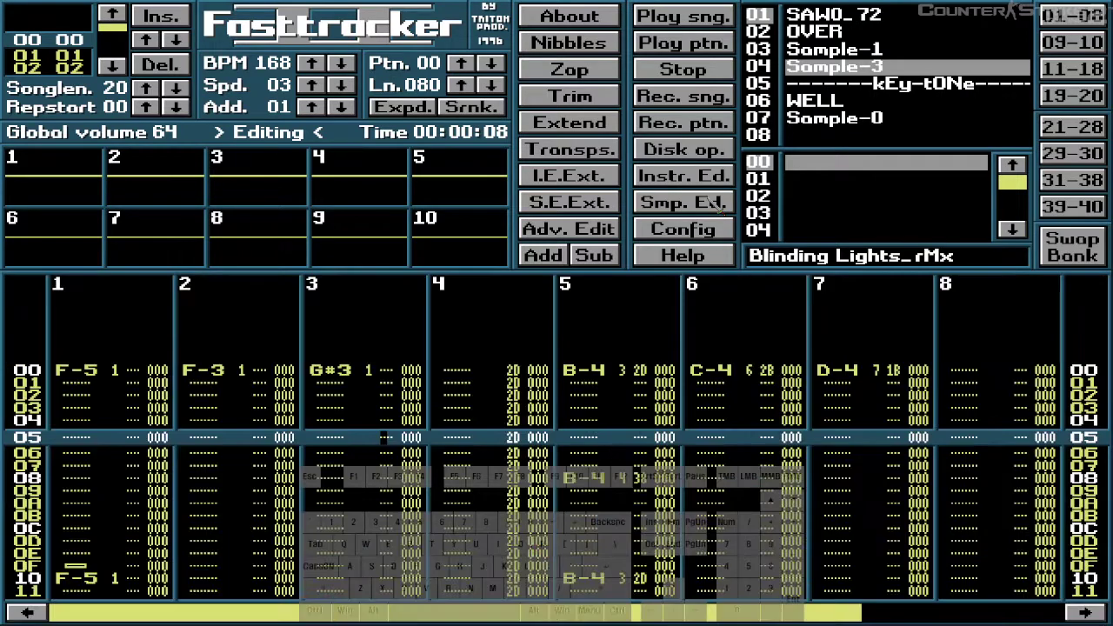
- Examine the pattern's notes and volume columns down to row 40 and back up to the first rows
key(Down)
key(Down)
key(Down)
key(Down)
key(Down)
key(Down)
key(Down)
key(Down)
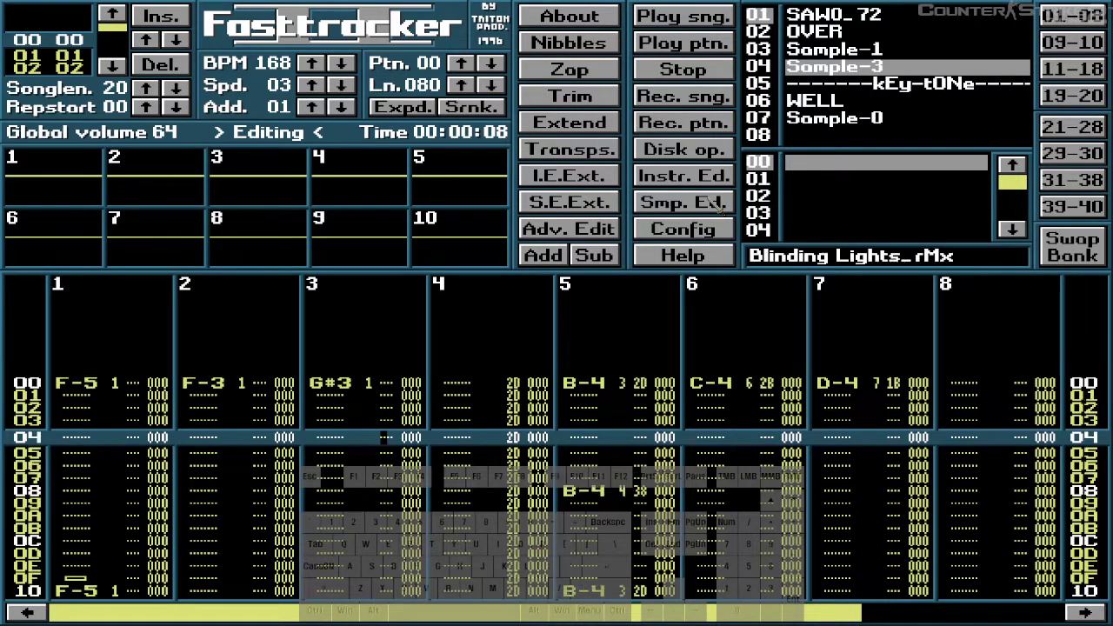
key(Down)
key(Down)
key(Down)
key(Down)
key(Down)
key(Down)
key(Down)
key(Down)
key(Down)
key(Down)
key(Down)
key(Down)
key(Down)
key(Down)
key(Down)
key(Down)
key(Down)
key(Down)
key(Down)
key(Down)
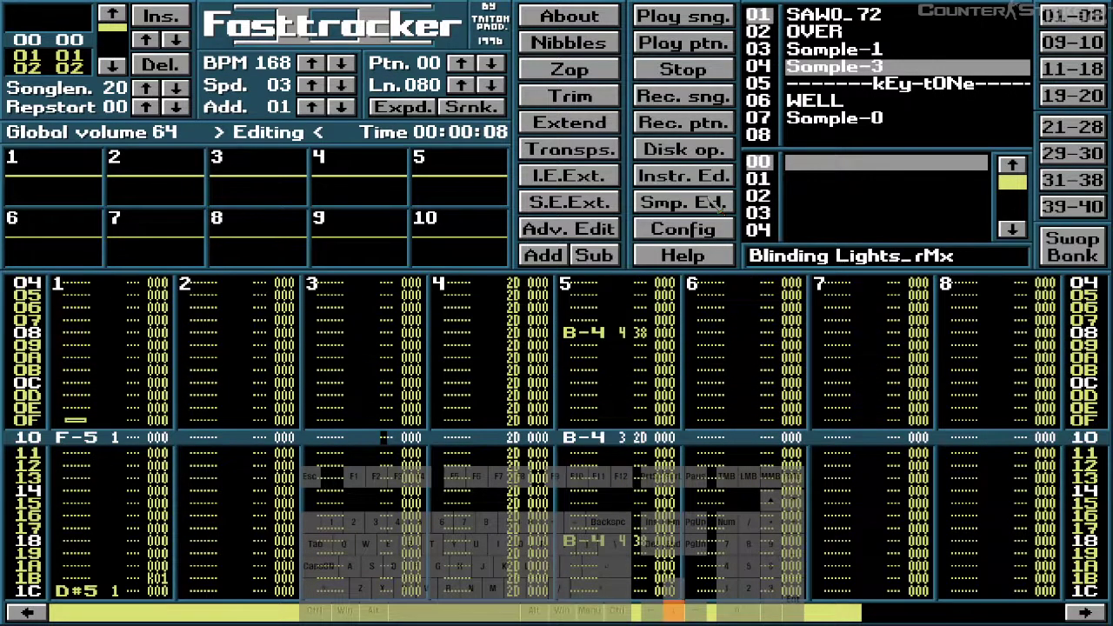
key(Down)
key(Down)
key(Down)
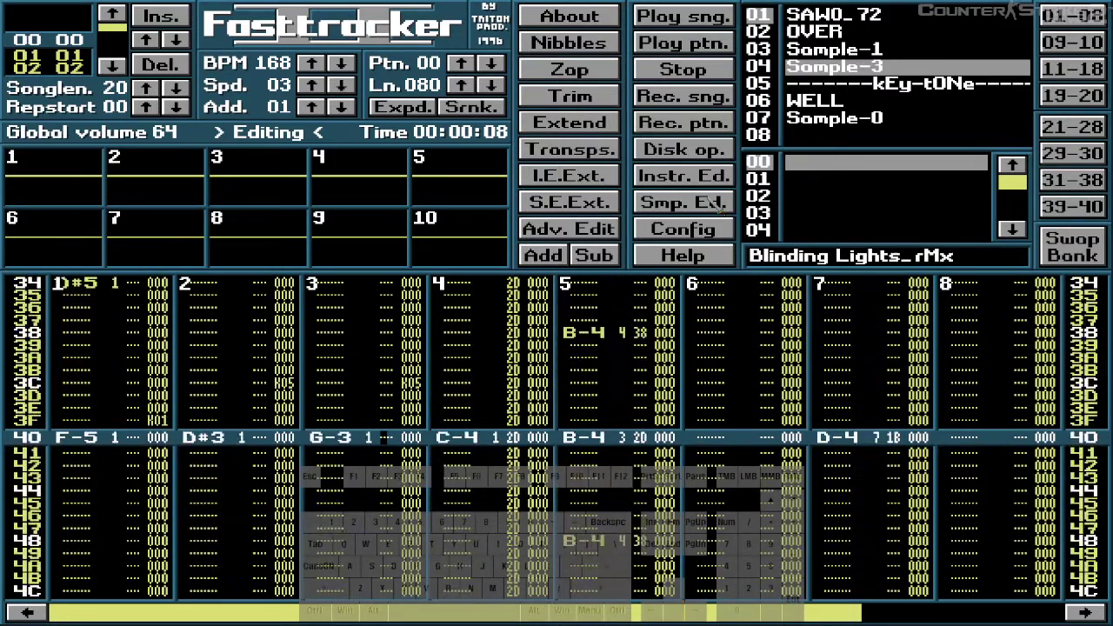
key(Up)
key(Up)
key(Up)
key(Up)
key(Up)
key(Up)
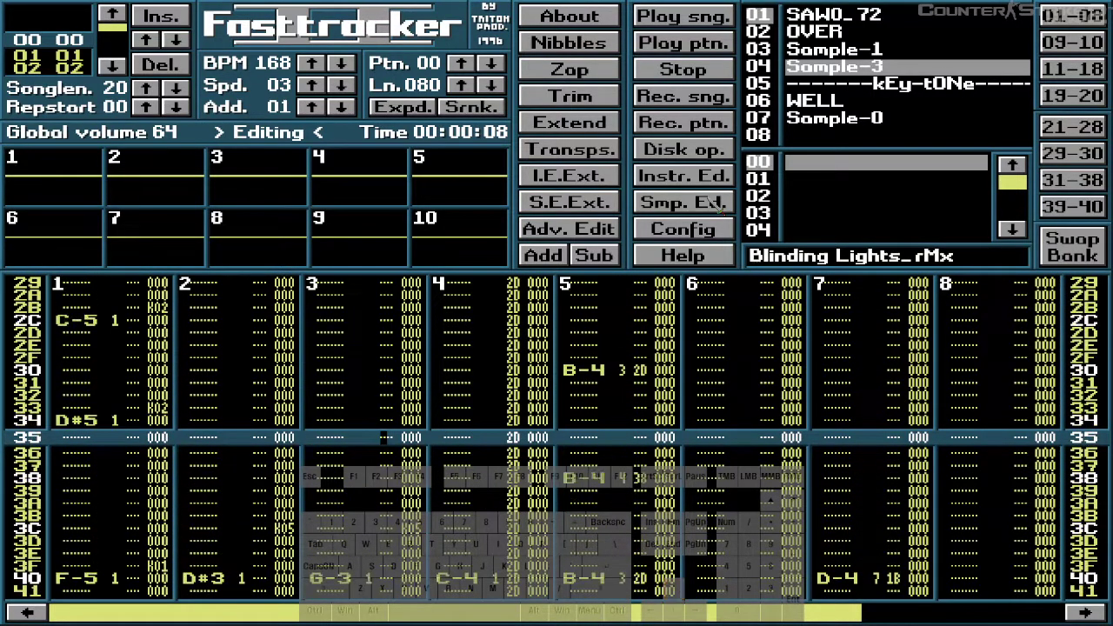
key(Up)
key(Up)
key(Up)
key(Up)
key(Up)
key(Up)
key(Up)
key(Up)
key(Up)
key(Up)
key(Up)
key(Up)
key(Up)
key(Up)
key(Up)
key(Up)
key(Up)
key(Up)
key(Up)
key(Up)
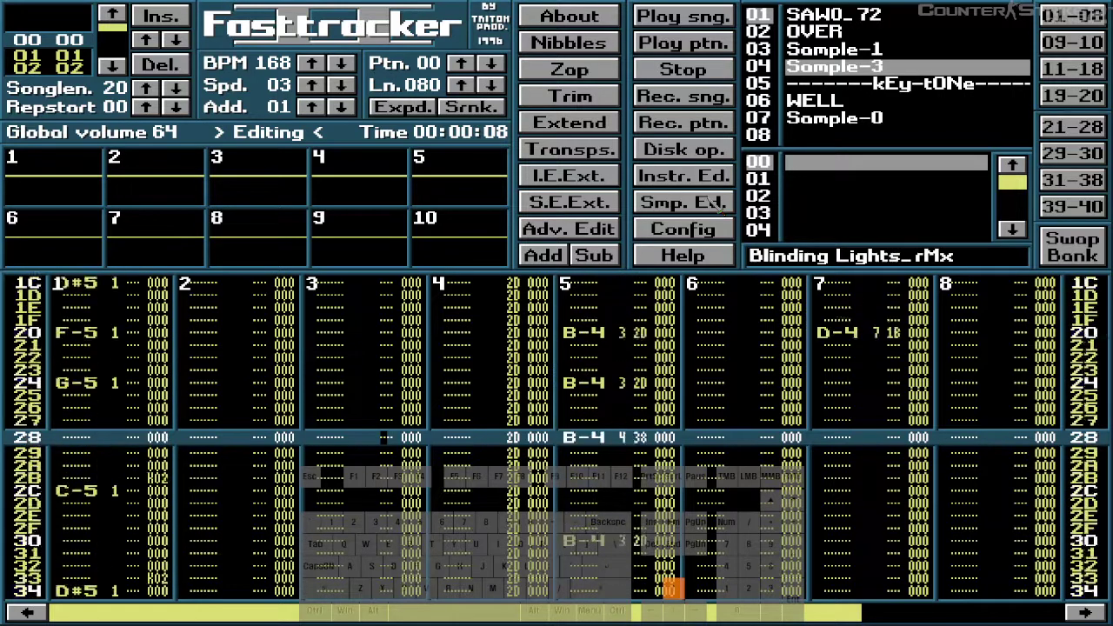
key(Up)
key(Up)
key(Up)
key(Up)
key(Up)
key(Up)
key(Up)
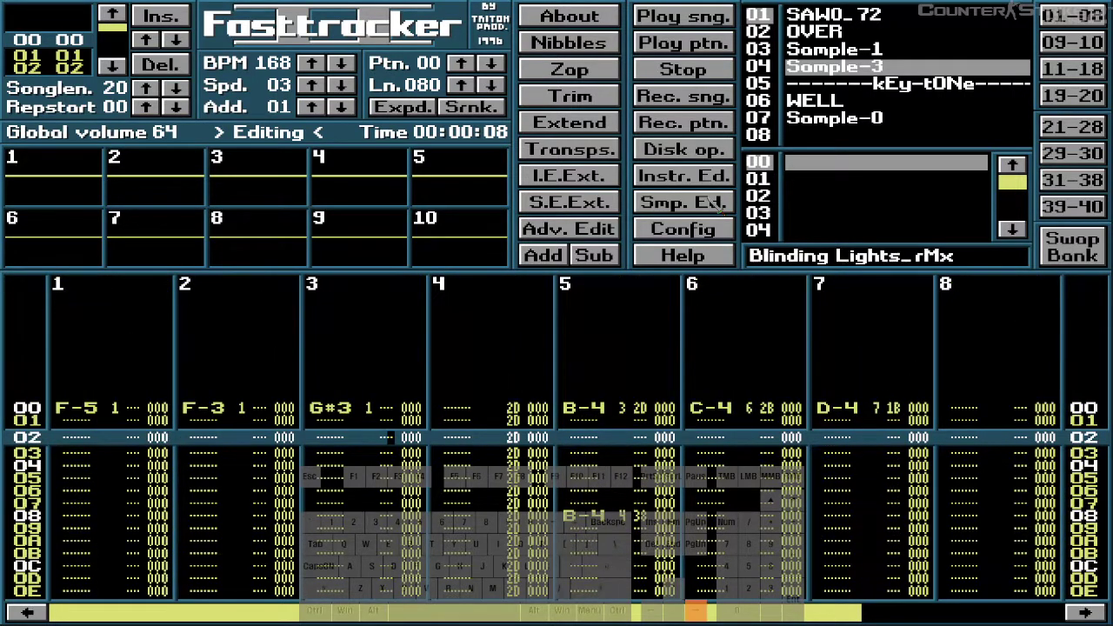
- Clear the 2D volume values from track 4's volume column throughout the pattern, starting at row 00
key(Up)
key(Up)
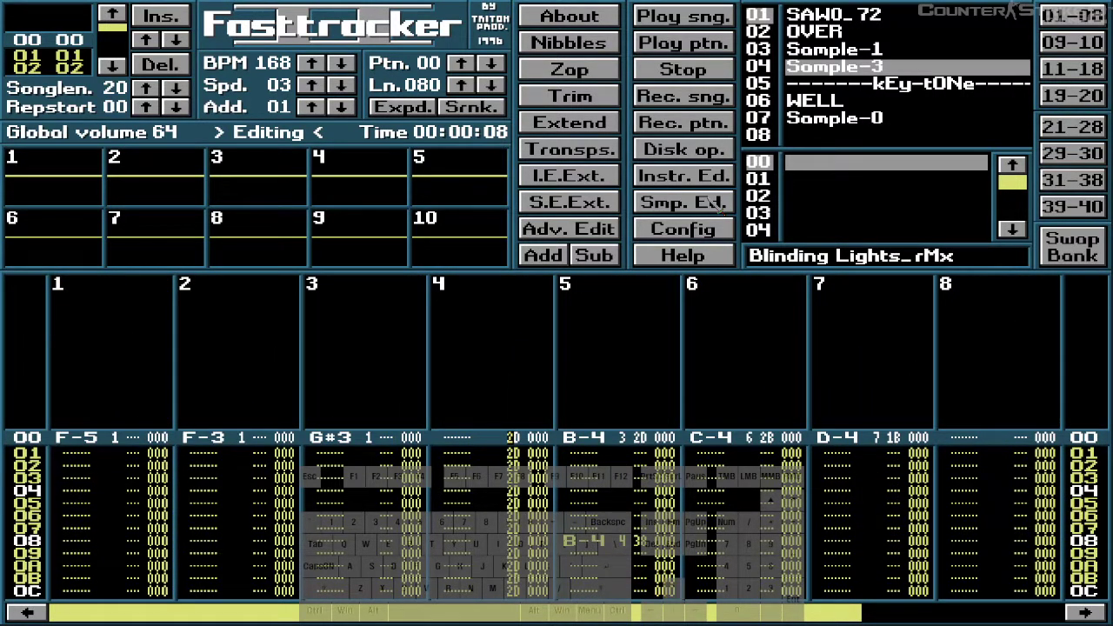
key(Delete)
key(Delete)
key(Delete)
key(Delete)
key(Delete)
key(Delete)
key(Delete)
key(Delete)
key(Delete)
key(Delete)
key(Delete)
key(Delete)
key(Delete)
key(Delete)
key(Delete)
key(Delete)
key(Delete)
key(Delete)
key(Delete)
key(Delete)
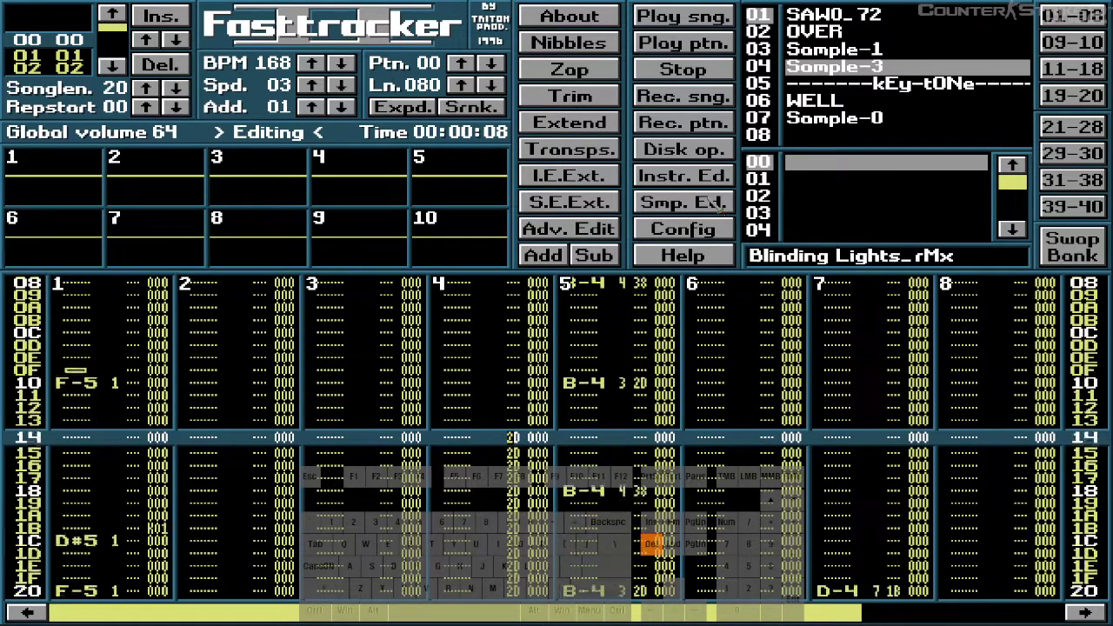
key(Delete)
key(Delete)
key(Delete)
key(Delete)
key(Delete)
key(Delete)
key(Delete)
key(Delete)
key(Delete)
key(Delete)
key(Delete)
key(Delete)
key(Delete)
key(Delete)
key(Delete)
key(Delete)
key(Delete)
key(Delete)
key(Delete)
key(Delete)
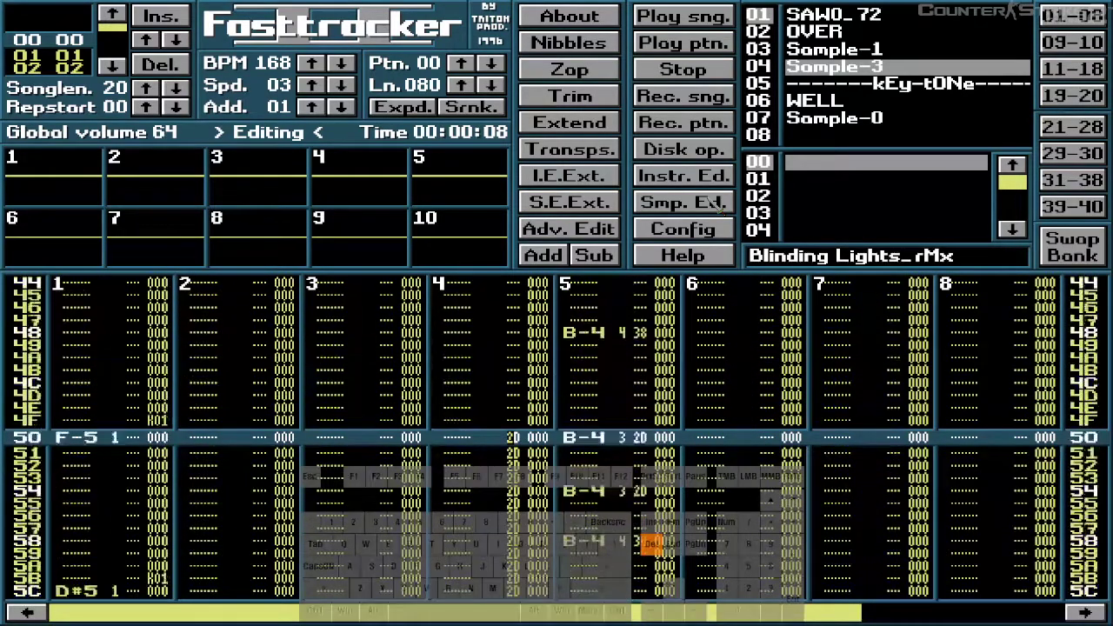
key(Delete)
key(Delete)
key(Delete)
key(Delete)
key(Delete)
key(Delete)
key(Delete)
key(Delete)
key(Delete)
key(Delete)
key(Delete)
key(Delete)
key(Delete)
key(Delete)
key(Delete)
key(Delete)
key(Delete)
key(Delete)
key(Delete)
key(Delete)
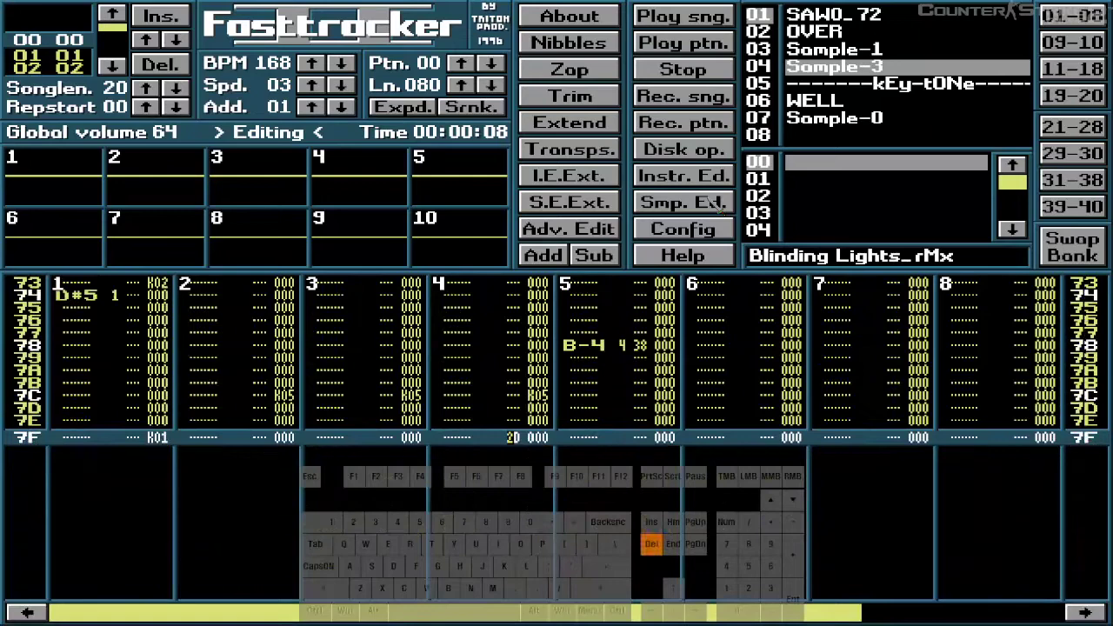
- Calculate the module's possible Trim savings, first with all default removals, and again with unused patterns and unused instruments excluded in turn
click(581, 98)
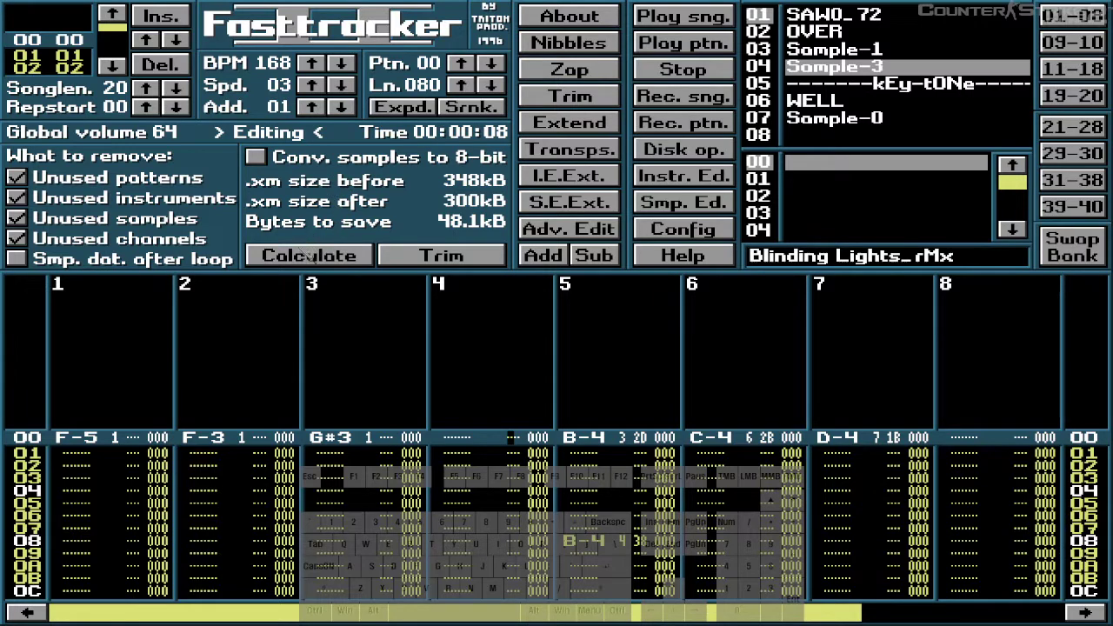
click(306, 255)
click(300, 257)
click(16, 177)
click(336, 259)
click(16, 199)
click(309, 259)
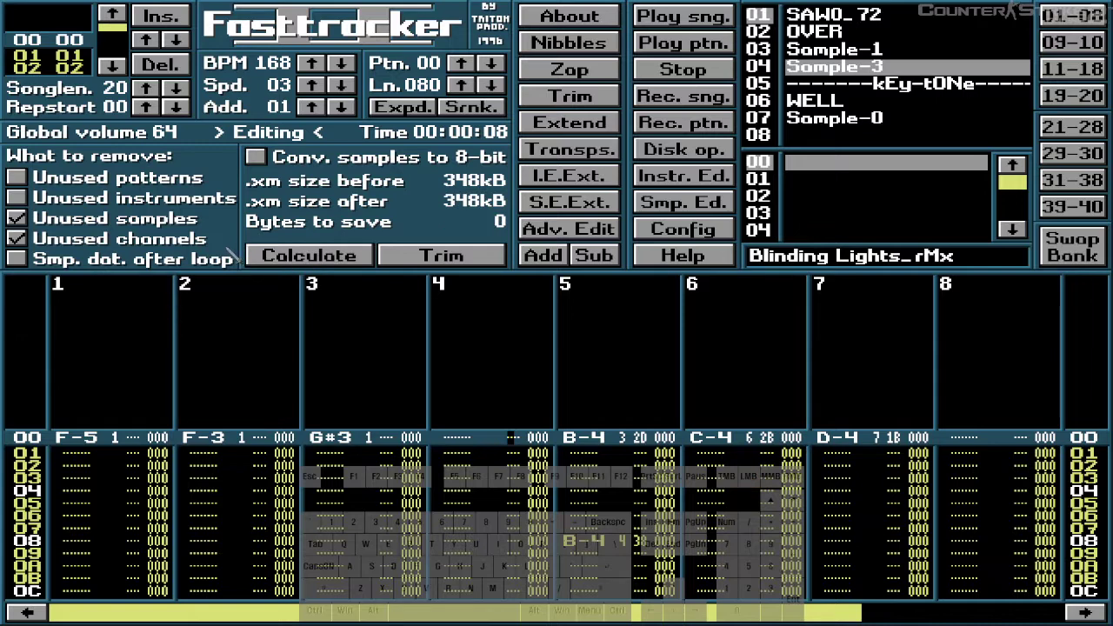
click(571, 153)
click(565, 154)
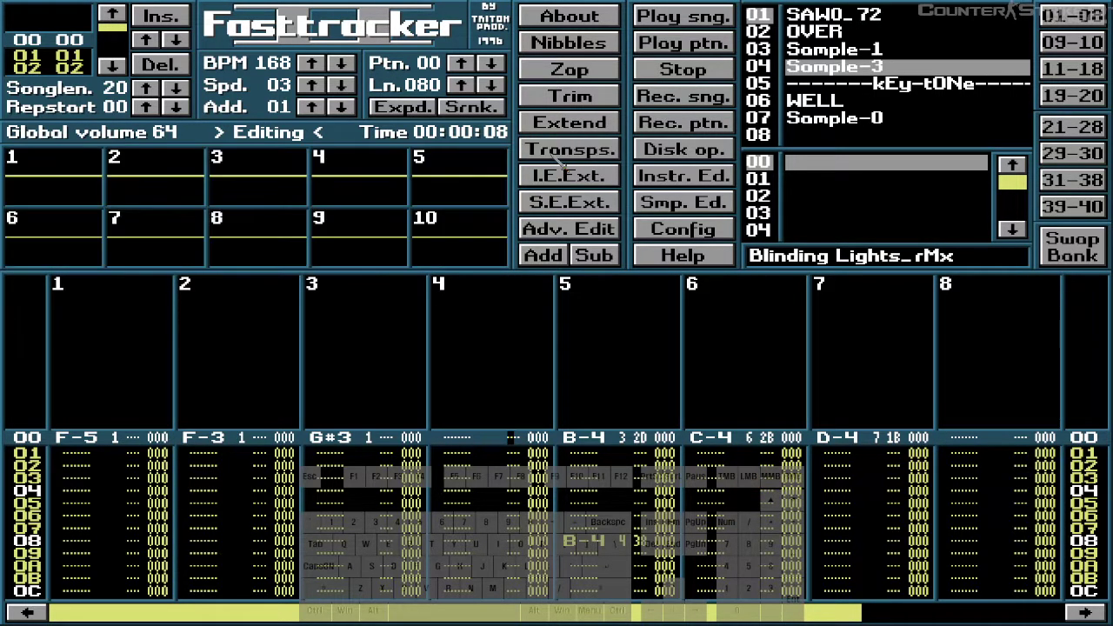
- Clear the 2D and 38 volume values from track 5's volume column throughout the pattern, starting at row 00, and play the pattern to check it
key(Down)
key(Up)
key(Up)
key(Up)
key(Up)
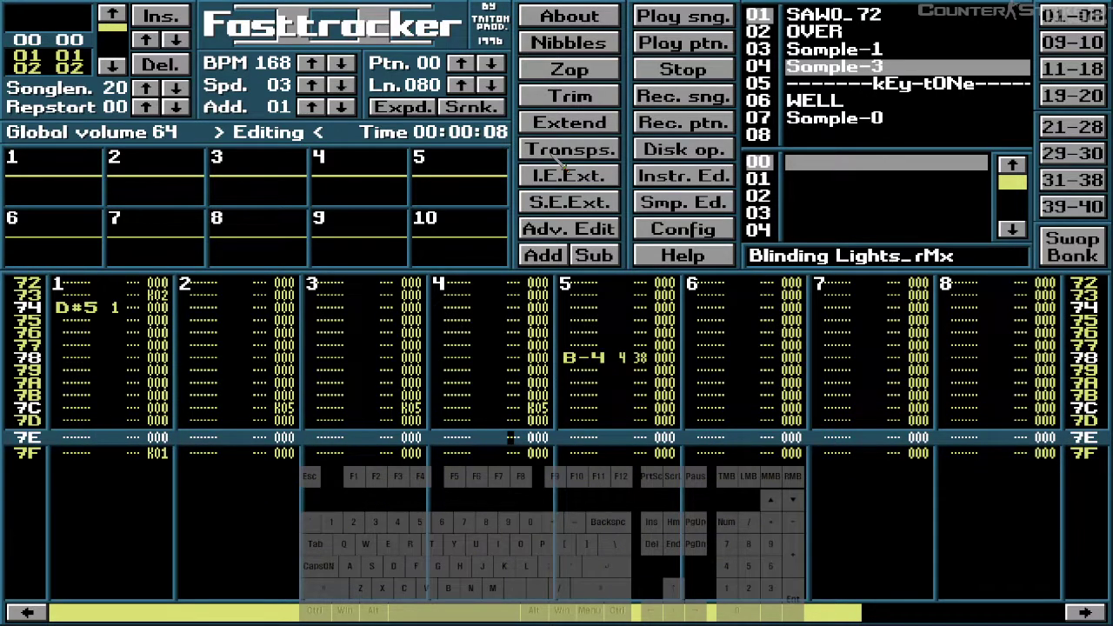
key(Up)
key(Up)
key(Up)
key(Up)
key(Up)
key(Up)
key(Up)
key(Up)
key(Up)
key(Up)
key(Up)
key(Up)
key(Up)
key(Up)
key(Up)
key(Up)
key(Up)
key(Up)
key(Up)
key(Up)
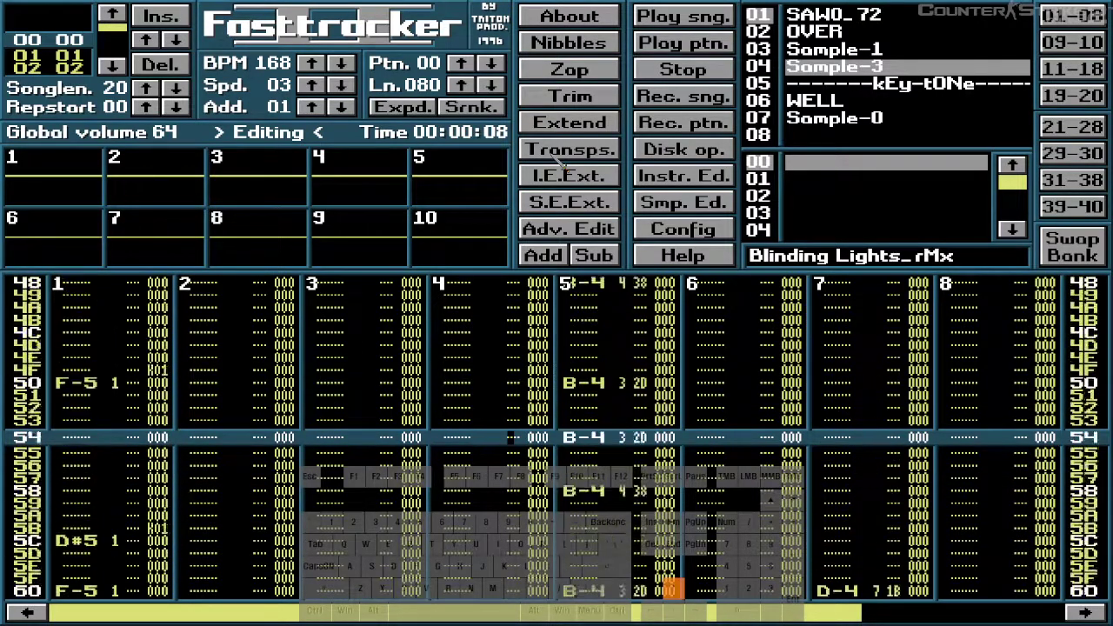
key(Up)
key(Up)
key(Up)
key(Up)
key(Up)
key(Up)
key(Up)
key(Up)
key(Up)
key(Up)
key(Up)
key(Up)
key(Up)
key(Up)
key(Up)
key(Up)
key(Up)
key(Up)
key(Up)
key(Up)
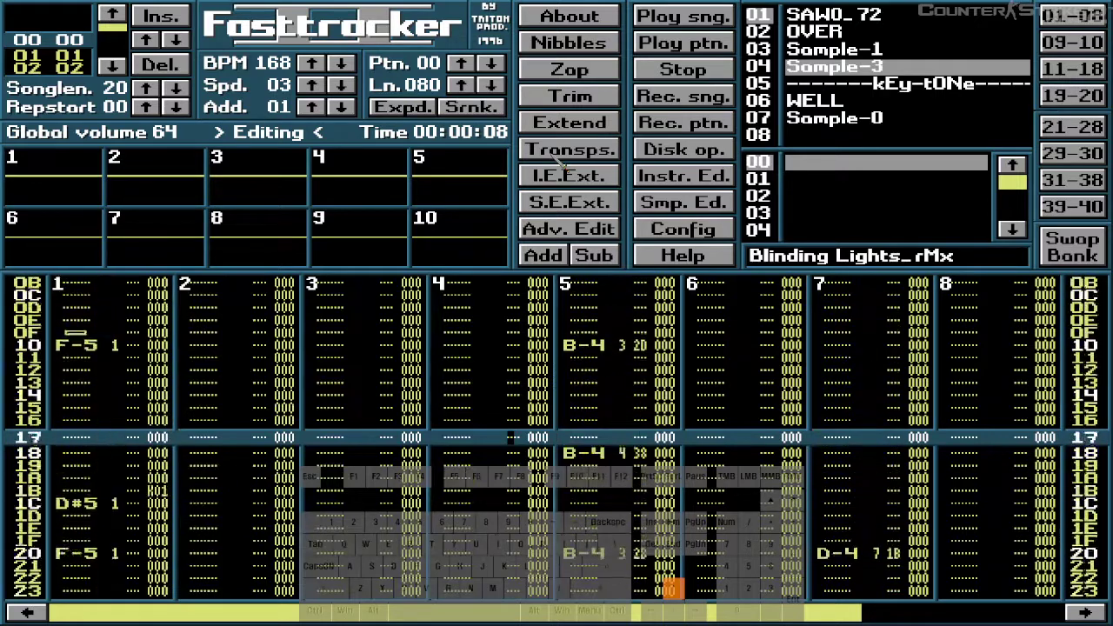
key(Up)
key(Up)
key(Up)
key(Up)
key(Up)
key(Up)
key(Up)
key(Right)
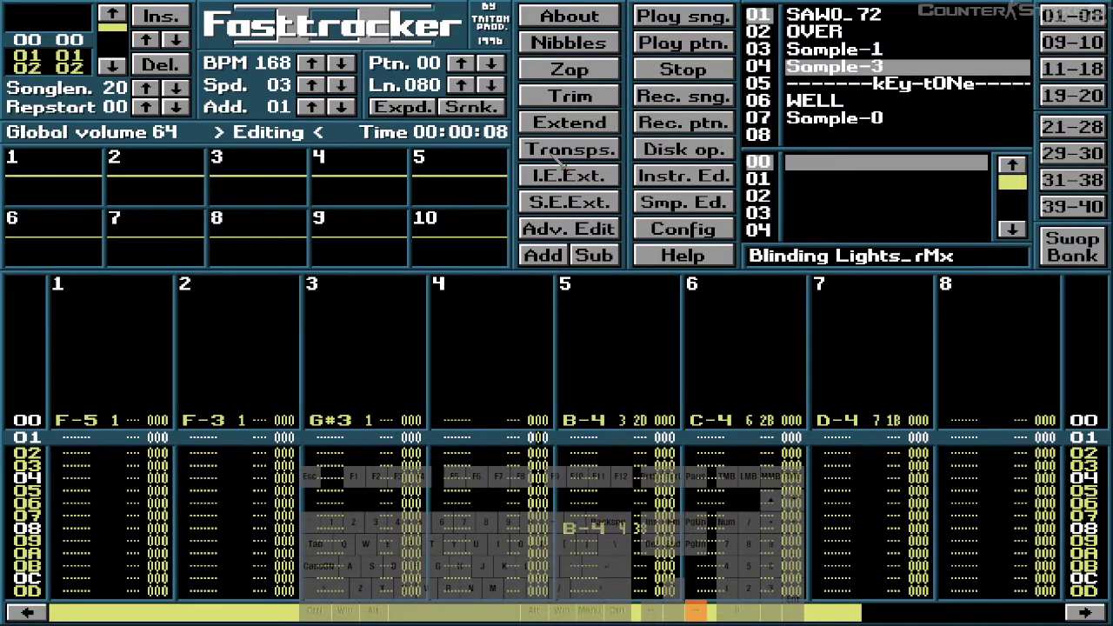
key(Up)
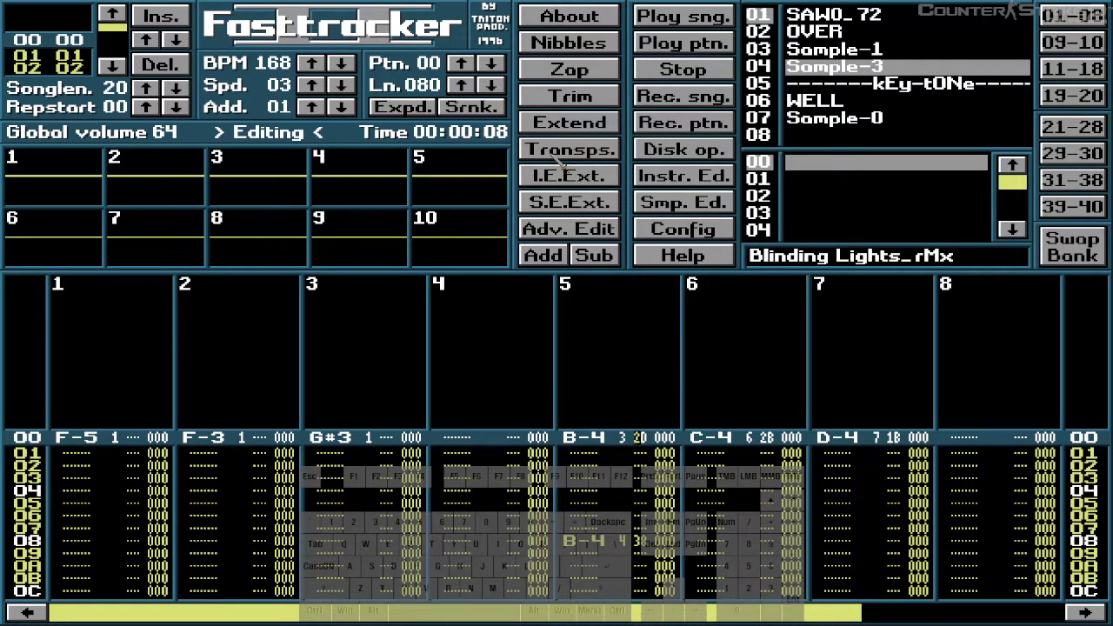
key(Delete)
key(Delete)
key(Delete)
key(Delete)
key(Delete)
key(Delete)
key(Delete)
key(Delete)
key(Delete)
key(Delete)
key(Delete)
key(Delete)
key(Delete)
key(Delete)
key(Delete)
key(Delete)
key(Delete)
key(Delete)
key(Delete)
key(Delete)
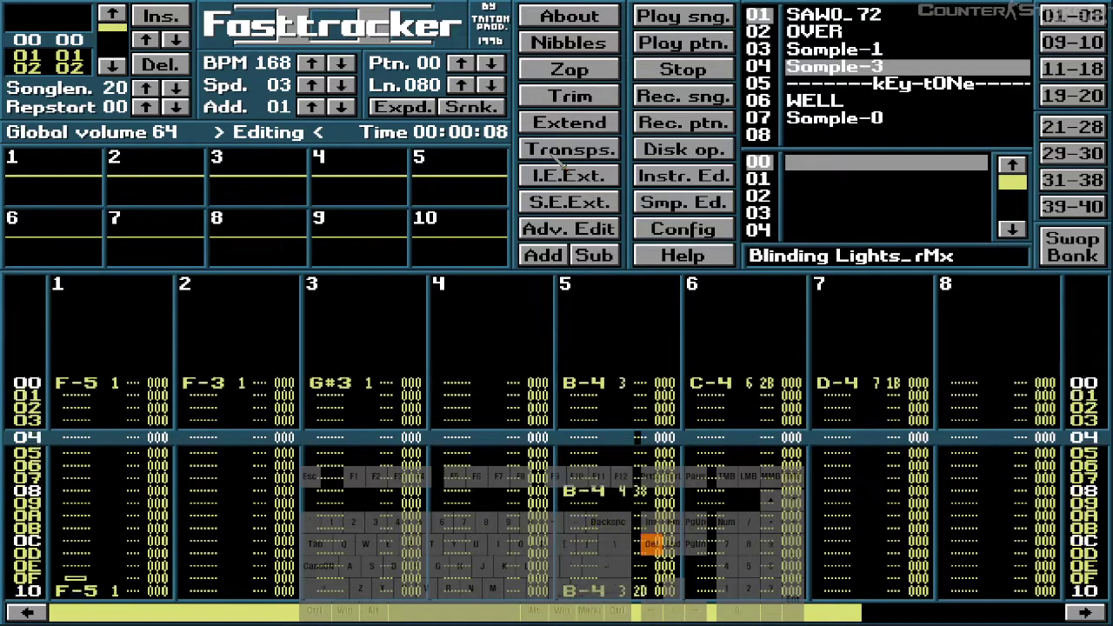
key(Delete)
key(Delete)
key(Delete)
key(Delete)
key(Delete)
key(Delete)
key(Delete)
key(Delete)
key(Delete)
key(Delete)
key(Delete)
key(Delete)
key(Delete)
key(Delete)
key(Delete)
key(Delete)
key(Delete)
key(Delete)
key(Delete)
key(Delete)
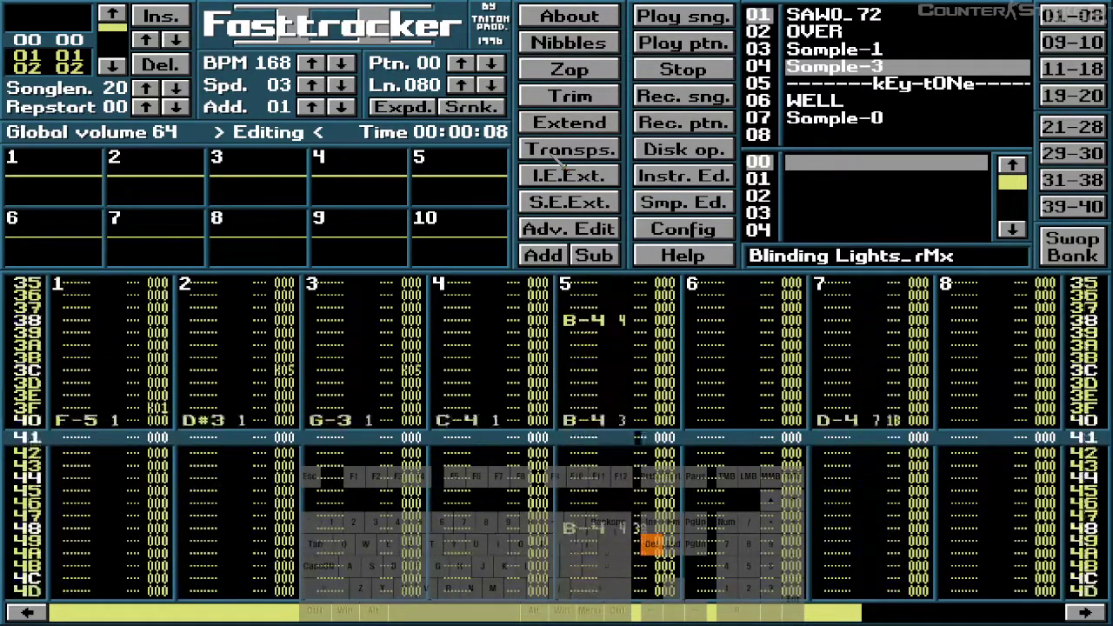
key(Delete)
key(Delete)
key(Delete)
key(Delete)
key(Delete)
key(Delete)
key(Delete)
key(Delete)
key(Delete)
key(Delete)
key(Delete)
key(Delete)
key(Delete)
key(Delete)
key(Delete)
key(Delete)
key(Delete)
key(Delete)
key(Delete)
key(Delete)
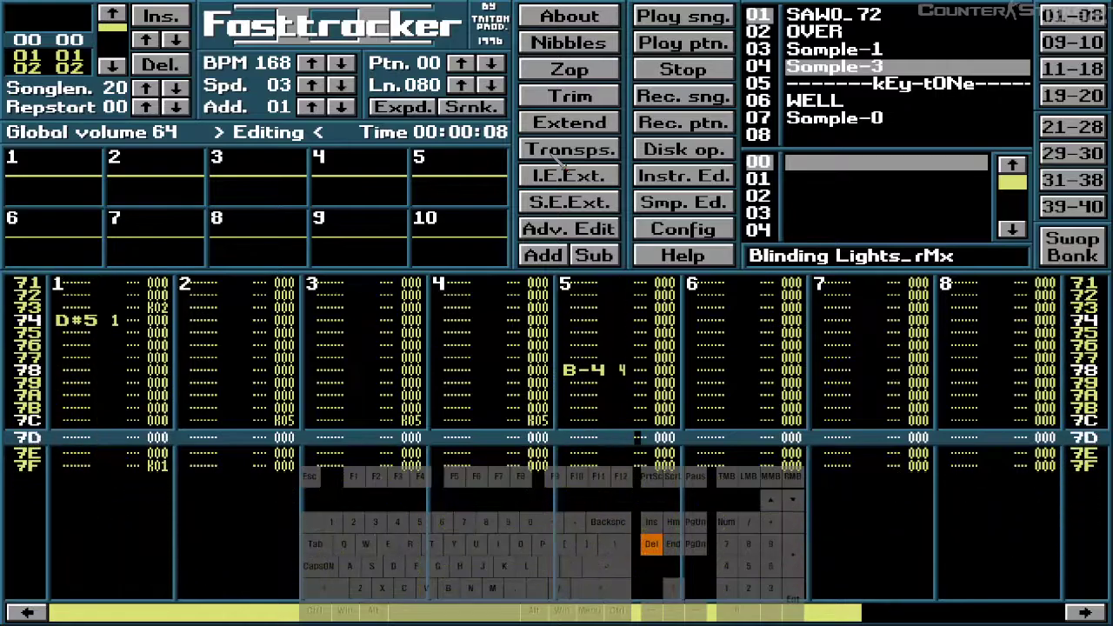
key(Alt_R)
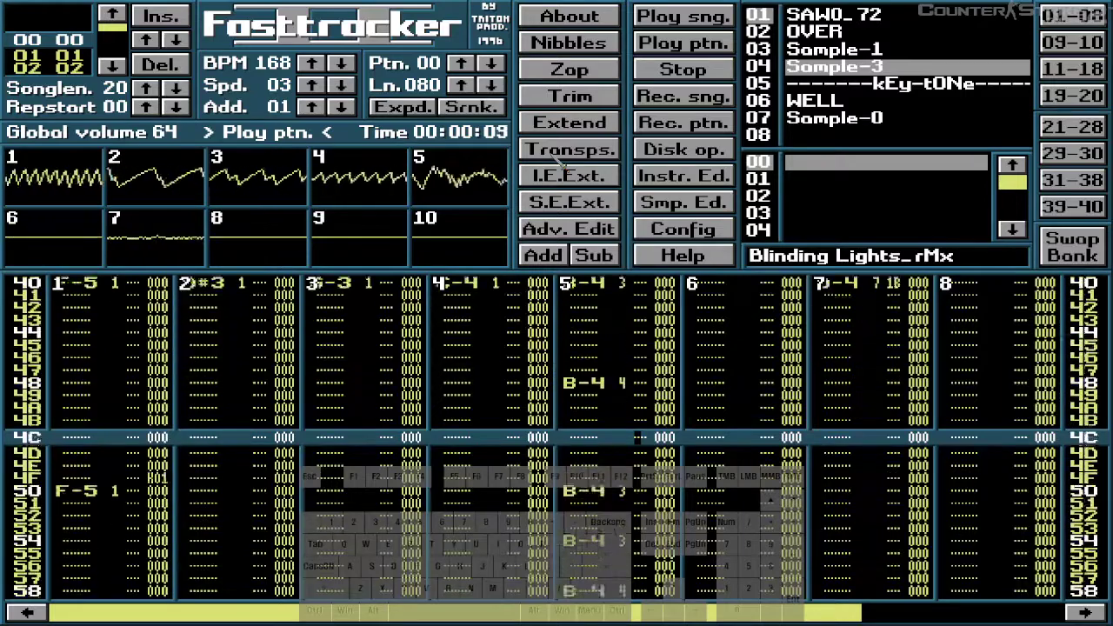
key(space)
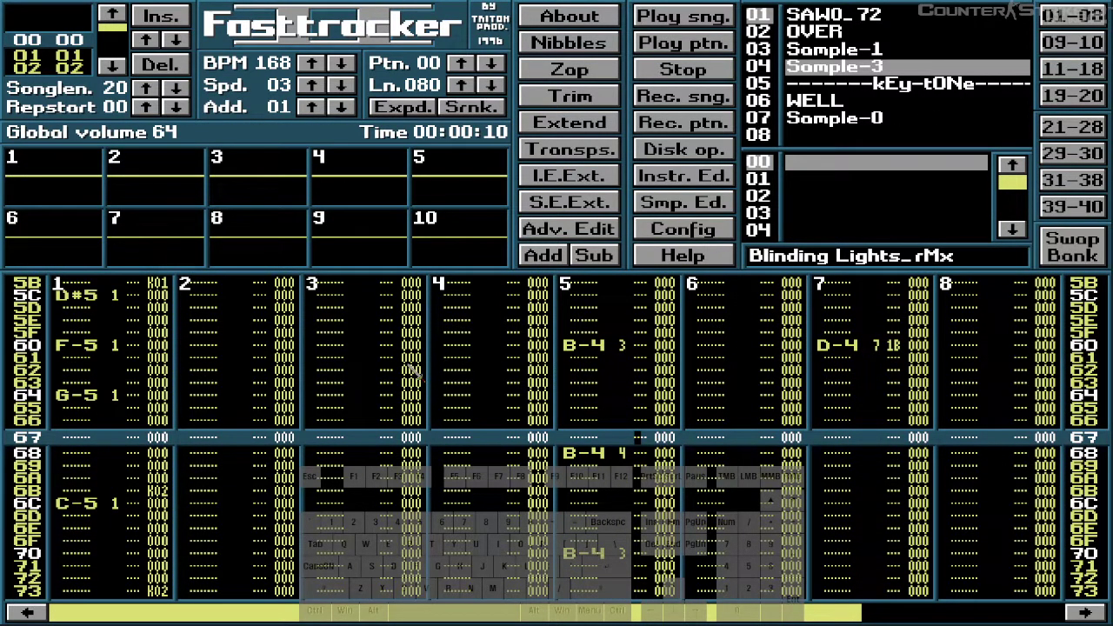
- Set the default volume of Sample-0 to 1B in the instrument editor, and return to the pattern editor
key(shift+Down)
key(shift+Down)
key(shift+Down)
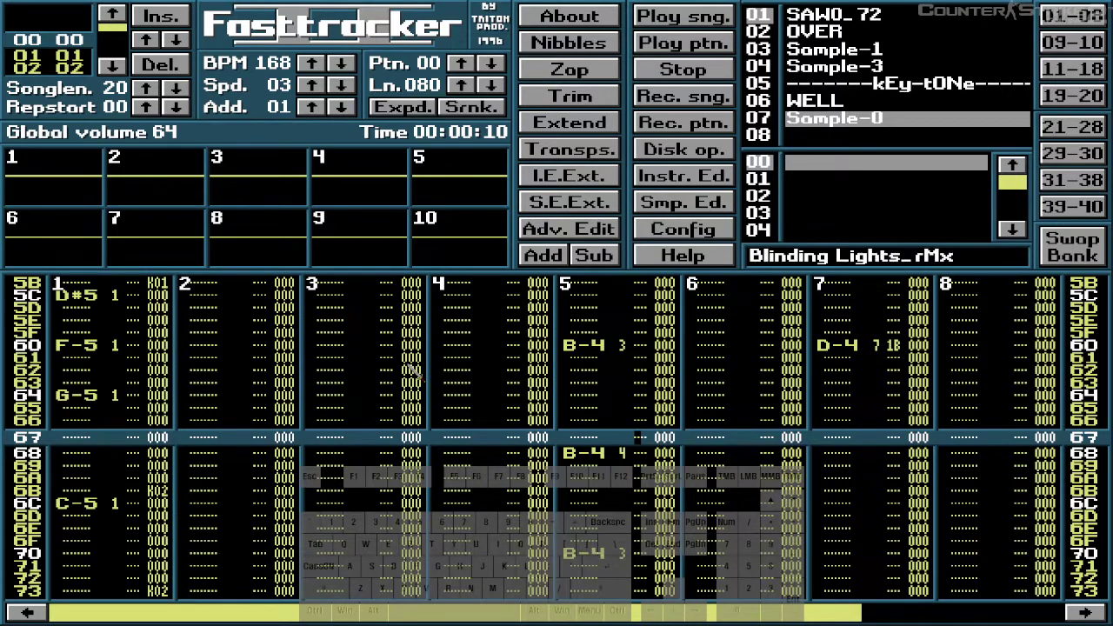
key(ctrl+i)
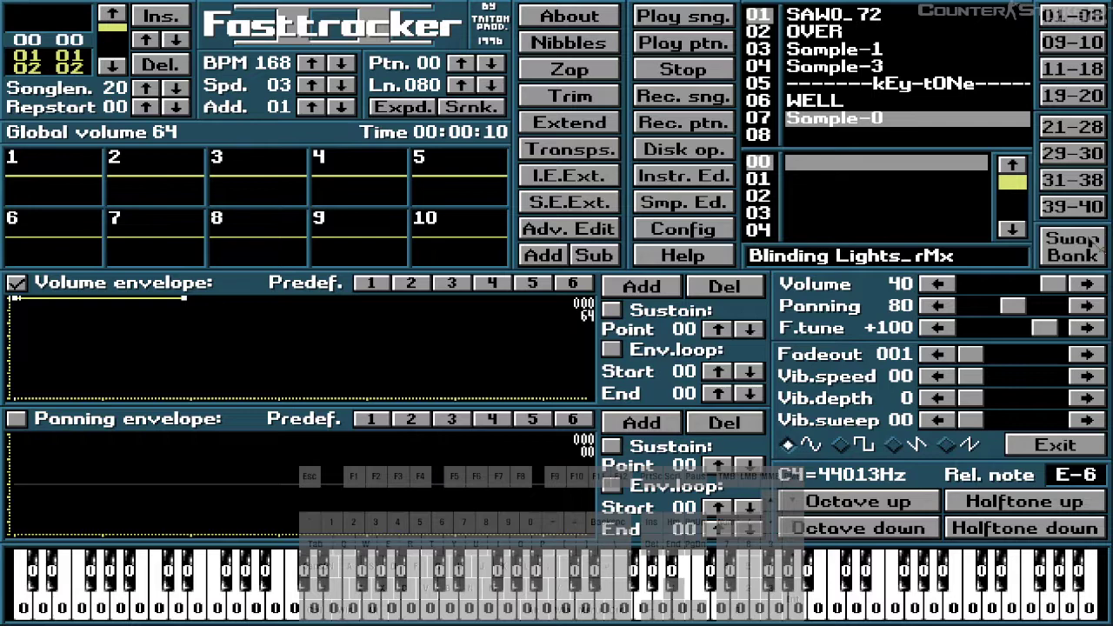
key(ctrl+i)
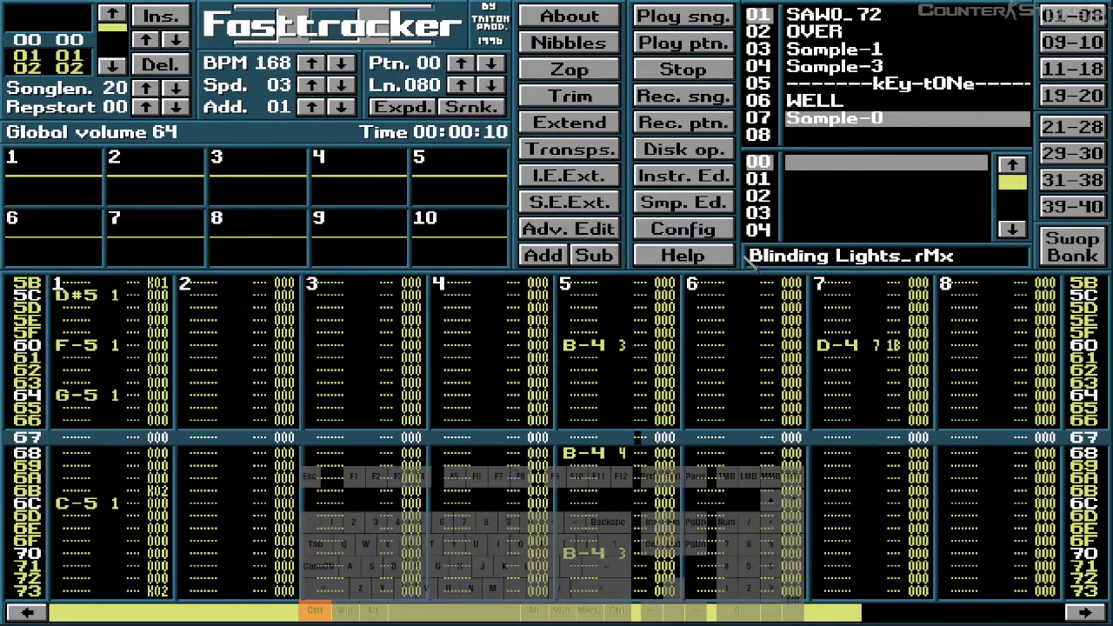
key(ctrl+i)
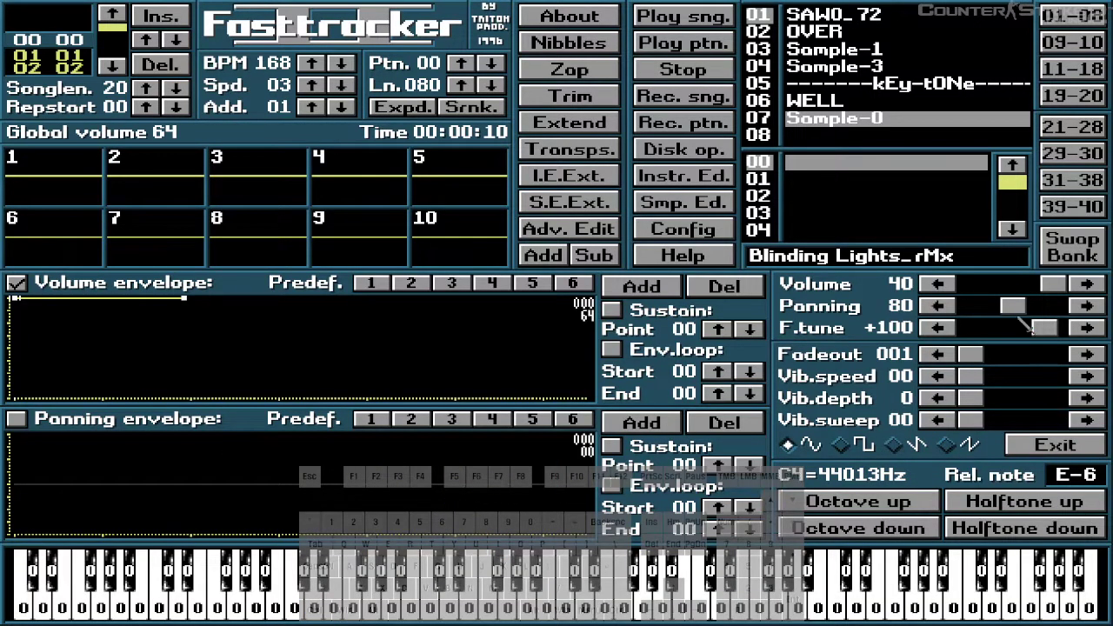
drag(998, 283, 1007, 283)
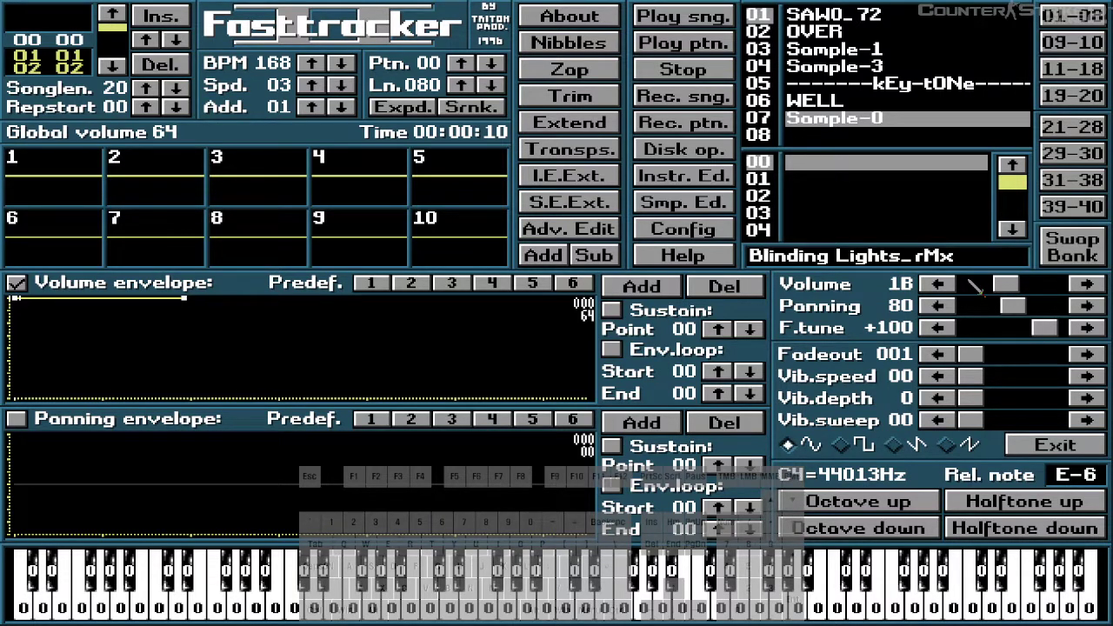
key(ctrl+i)
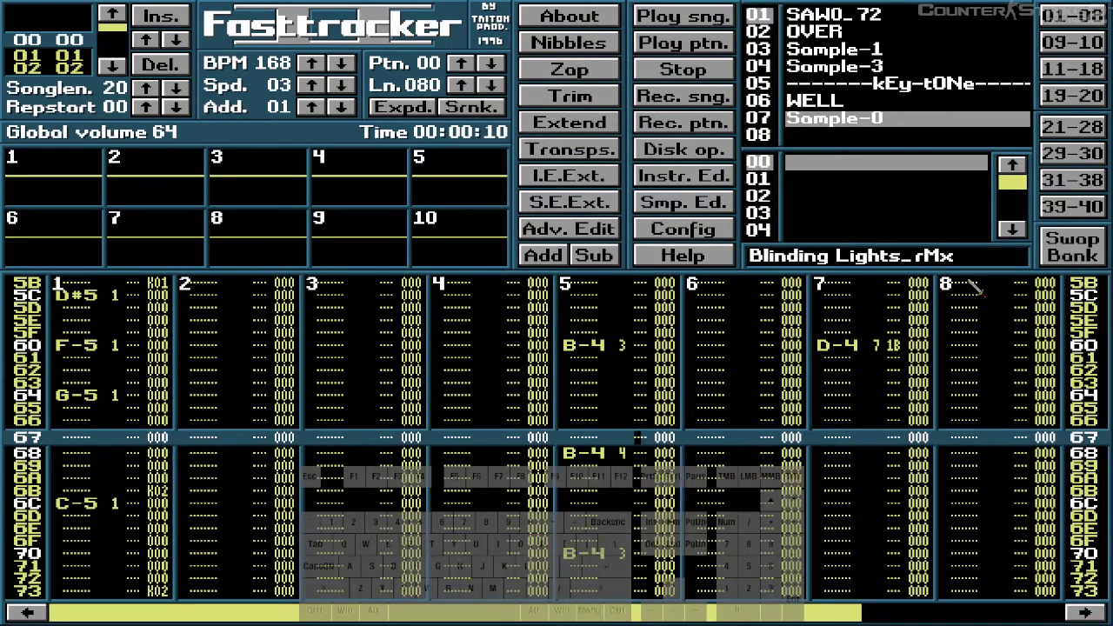
- Look back through the pattern from row 67 to row 00 for volume values remaining in tracks 6 and 7
key(Up)
key(Up)
key(Up)
key(Up)
key(Up)
key(Up)
key(Up)
key(Up)
key(Up)
key(Up)
key(Up)
key(Up)
key(Up)
key(Up)
key(Up)
key(Up)
key(Up)
key(Up)
key(Up)
key(Up)
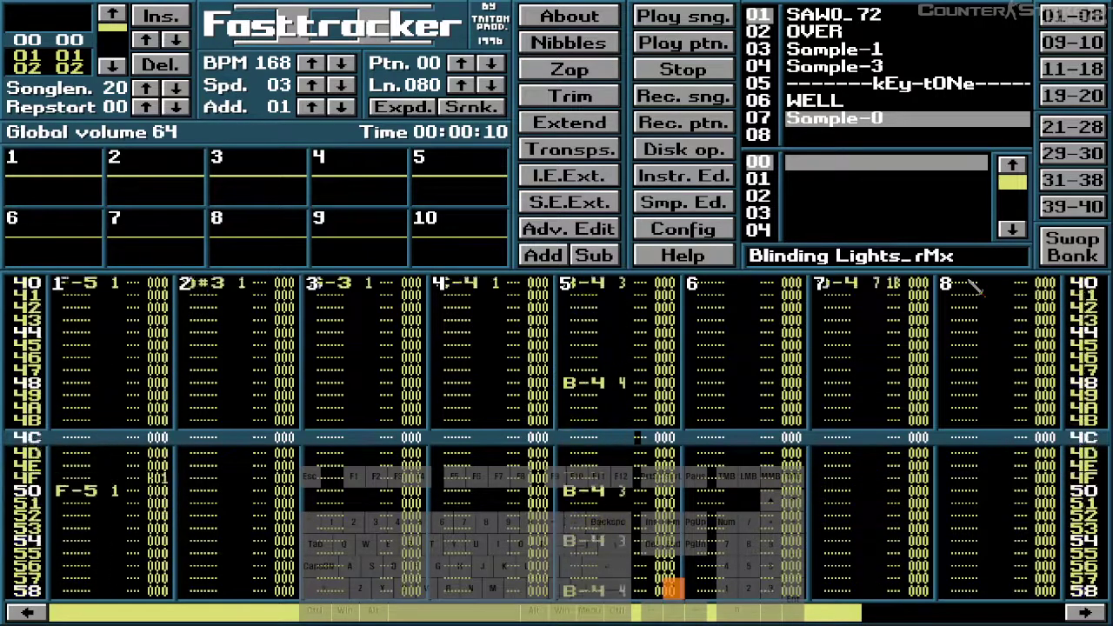
key(Up)
key(Up)
key(Up)
key(Up)
key(Up)
key(Up)
key(Up)
key(Up)
key(Up)
key(Up)
key(Up)
key(Up)
key(Up)
key(Up)
key(Up)
key(Up)
key(Up)
key(Up)
key(Up)
key(Up)
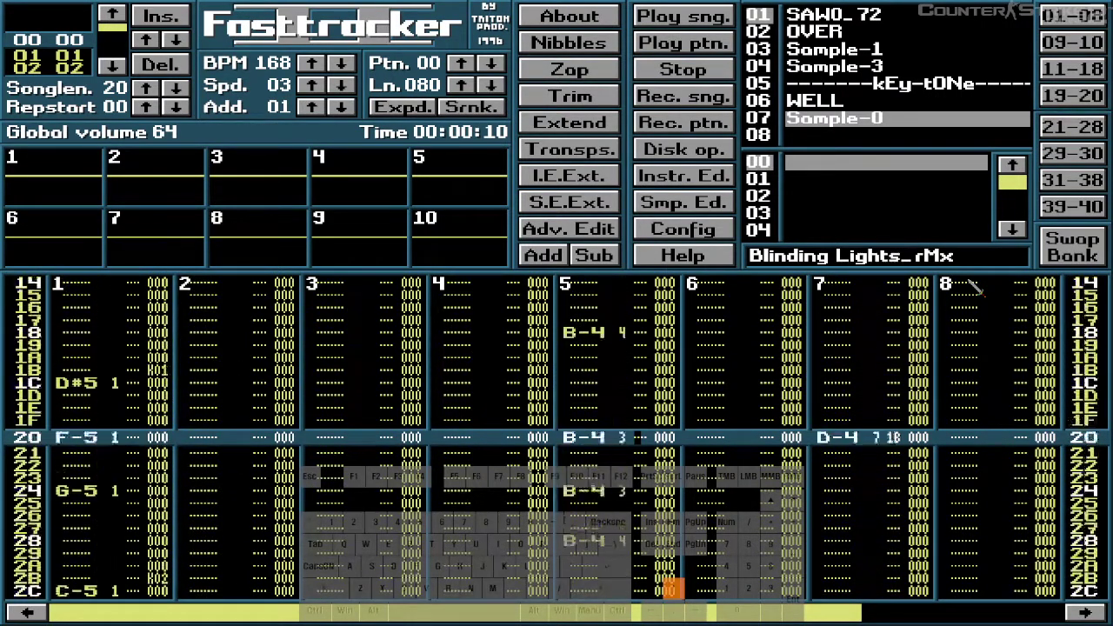
key(Up)
key(Up)
key(Up)
key(Up)
key(Up)
key(Up)
key(Up)
key(Up)
key(Up)
key(Up)
key(Up)
key(Up)
key(Up)
key(Up)
key(Up)
key(Up)
key(Up)
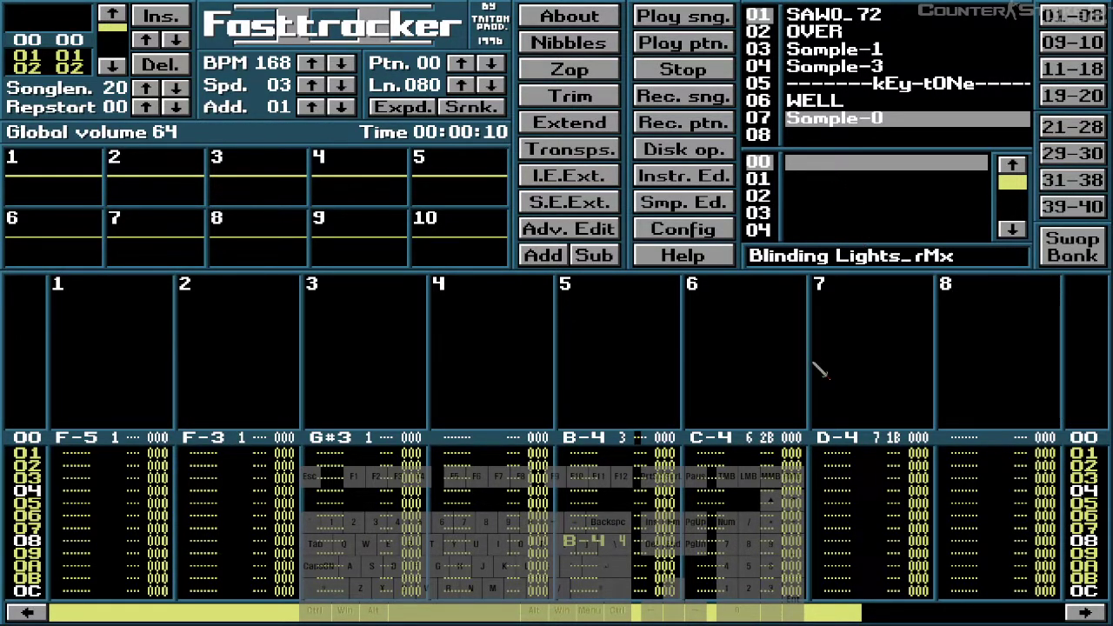
- Lower the default volume of the WELL instrument in the instrument editor, and return to the pattern editor
key(shift+Up)
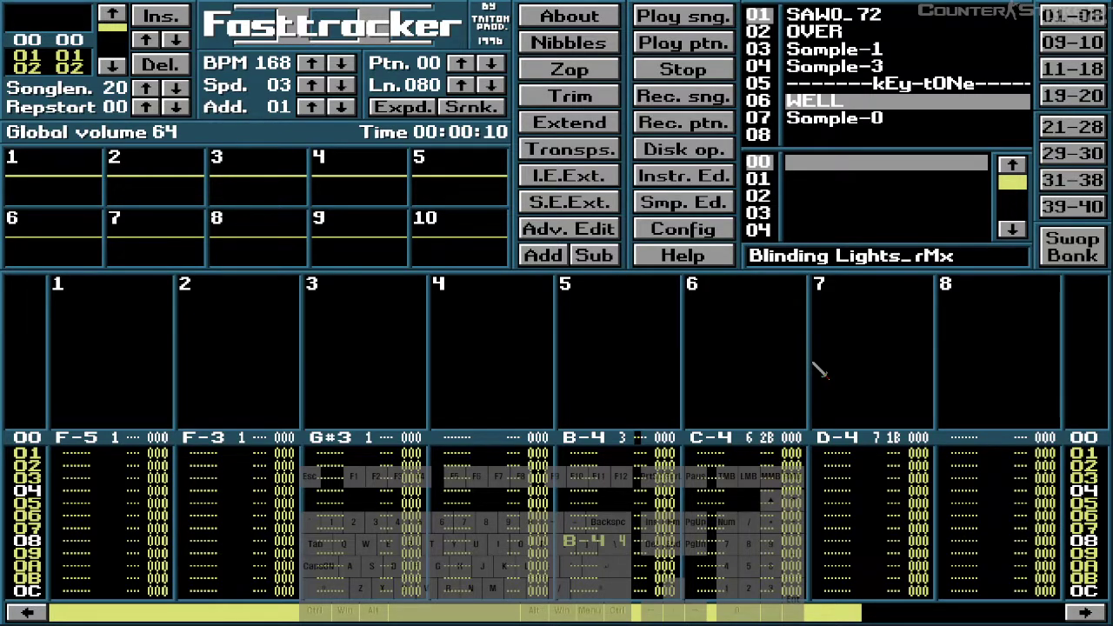
key(ctrl+i)
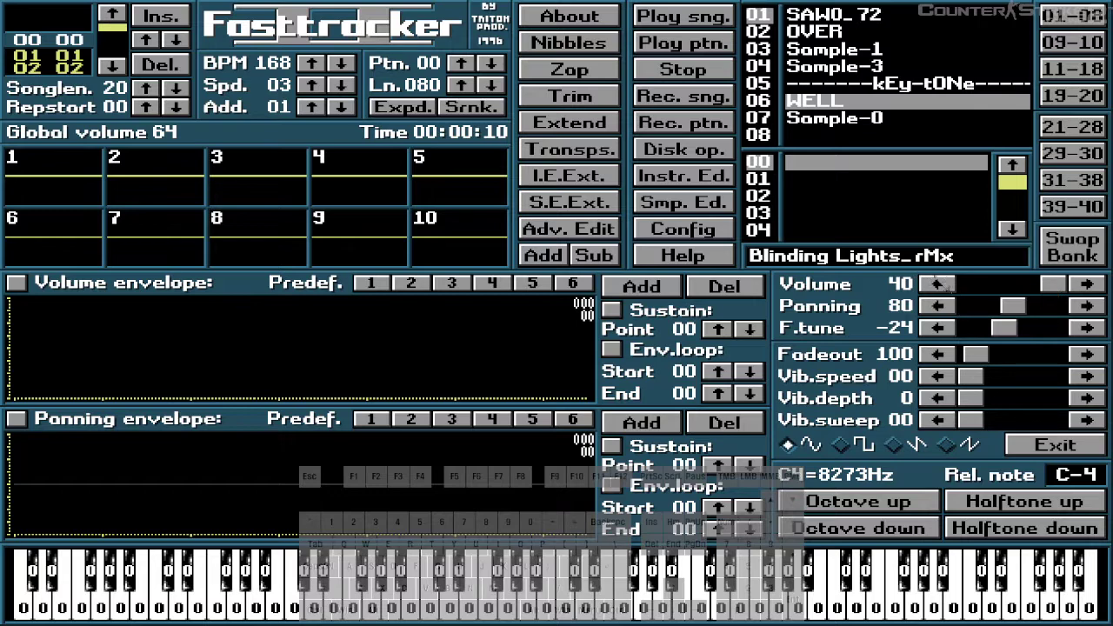
drag(1005, 287, 1037, 297)
key(ctrl+i)
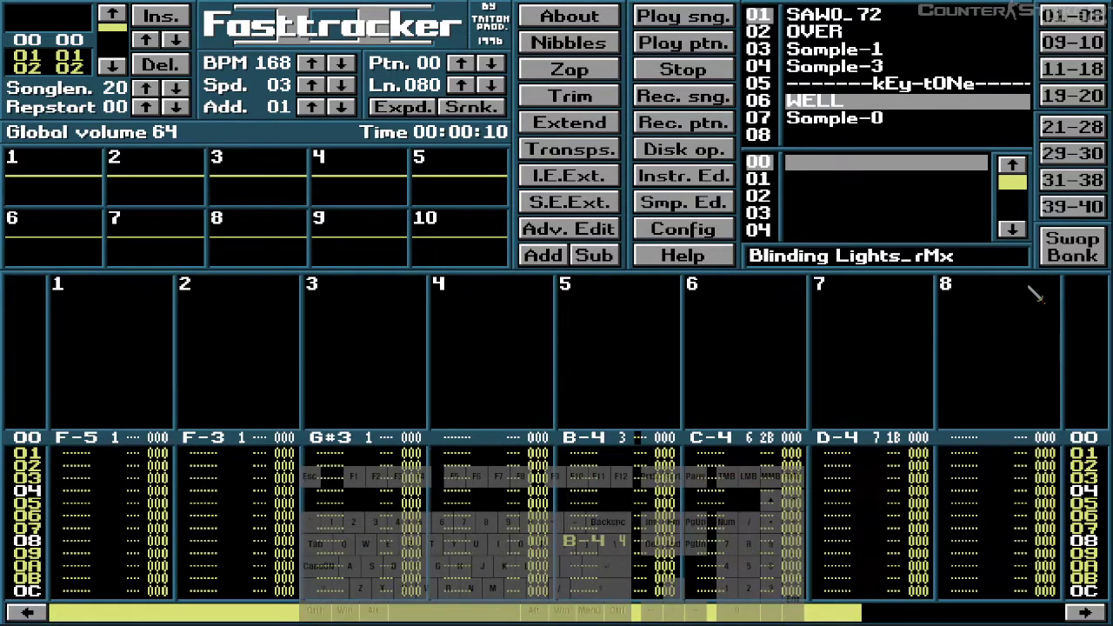
- Look through the pattern's rows below row 00, play the pattern to check how it sounds, and stop playback
key(Down)
key(Down)
key(Down)
key(Down)
key(Down)
key(Down)
key(Down)
key(Down)
key(Down)
key(Down)
key(Down)
key(Down)
key(Down)
key(Down)
key(Down)
key(Down)
key(Down)
key(Down)
key(Down)
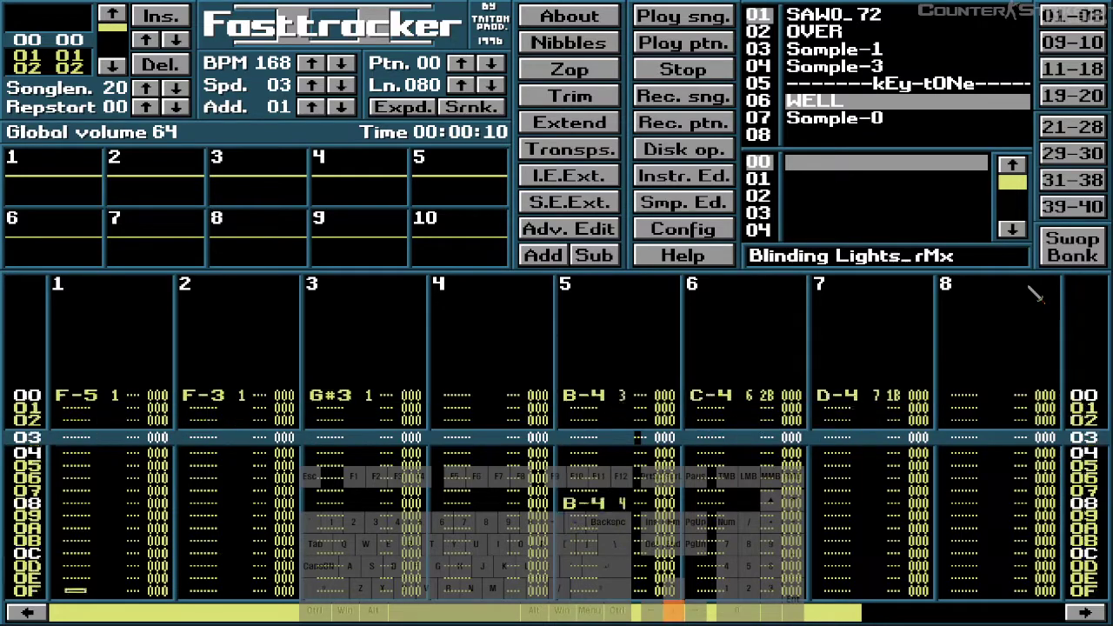
key(ctrl+Return)
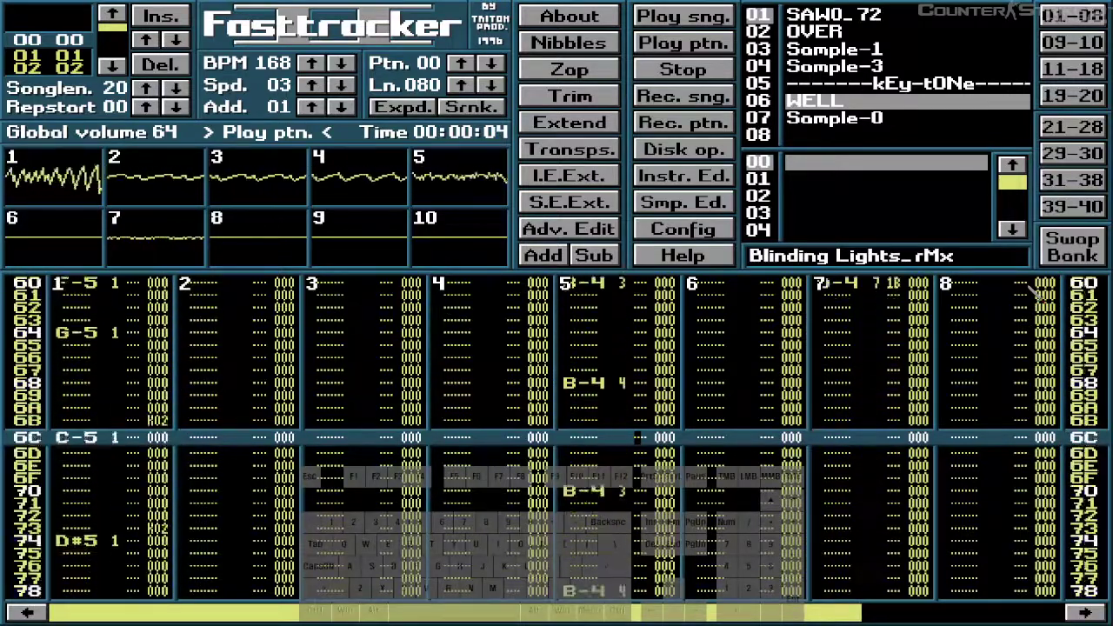
key(space)
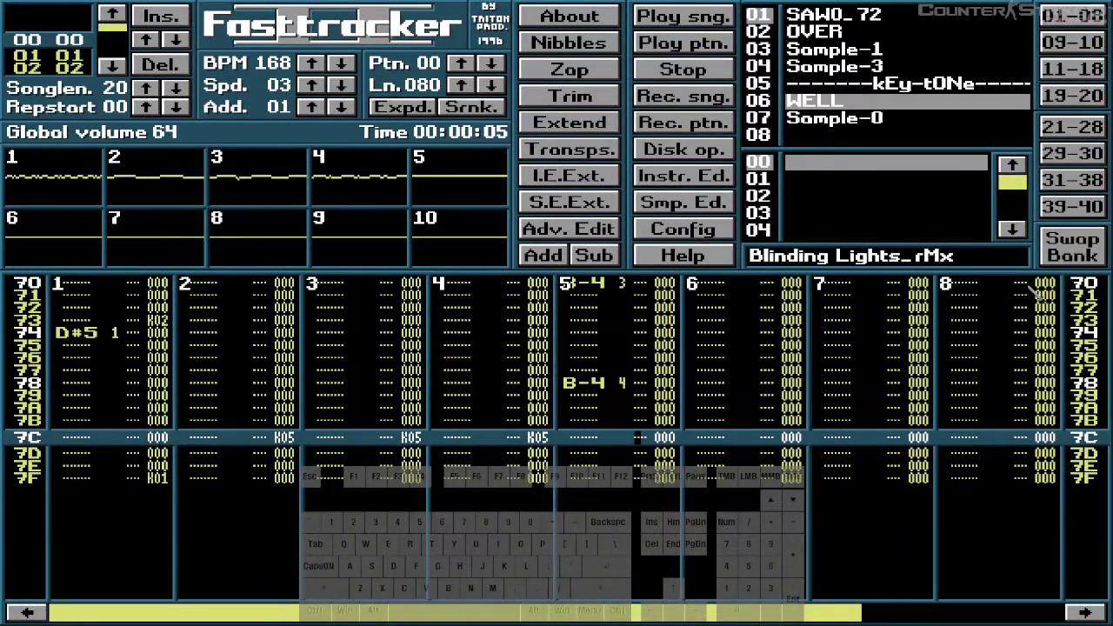
- Look back through the pattern up to row 00 for volume values remaining in the tracks
key(Up)
key(Up)
key(Up)
key(Up)
key(Up)
key(Up)
key(Up)
key(Up)
key(Up)
key(Up)
key(Up)
key(Up)
key(Up)
key(Up)
key(Up)
key(Up)
key(Up)
key(Up)
key(Up)
key(Up)
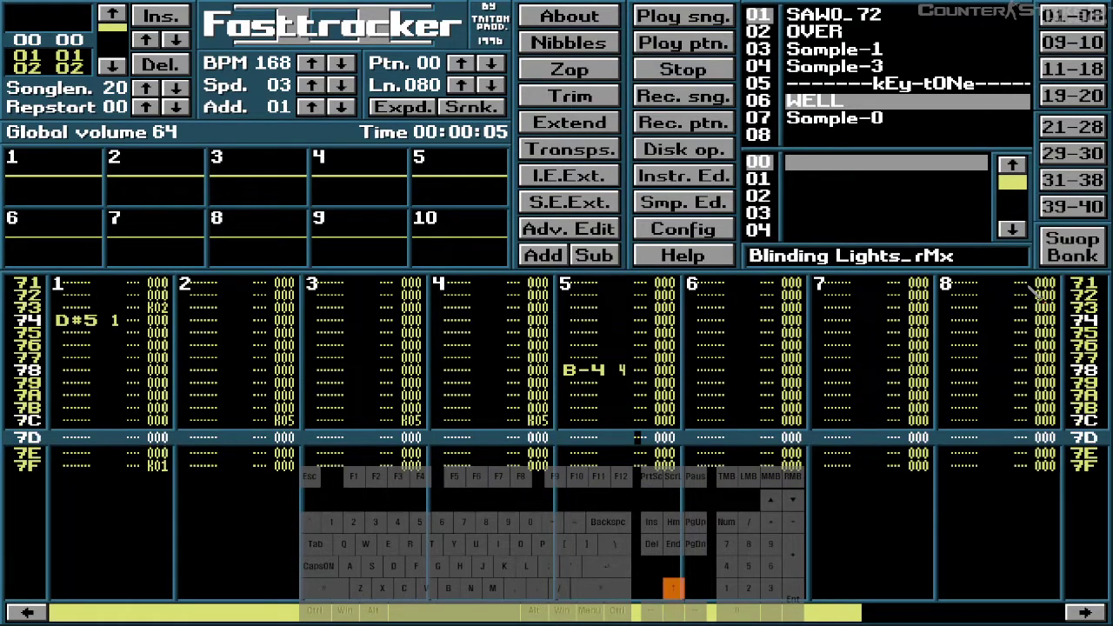
key(Up)
key(Up)
key(Up)
key(Up)
key(Up)
key(Up)
key(Up)
key(Up)
key(Up)
key(Up)
key(Up)
key(Up)
key(Up)
key(Up)
key(Up)
key(Up)
key(Up)
key(Up)
key(Up)
key(Up)
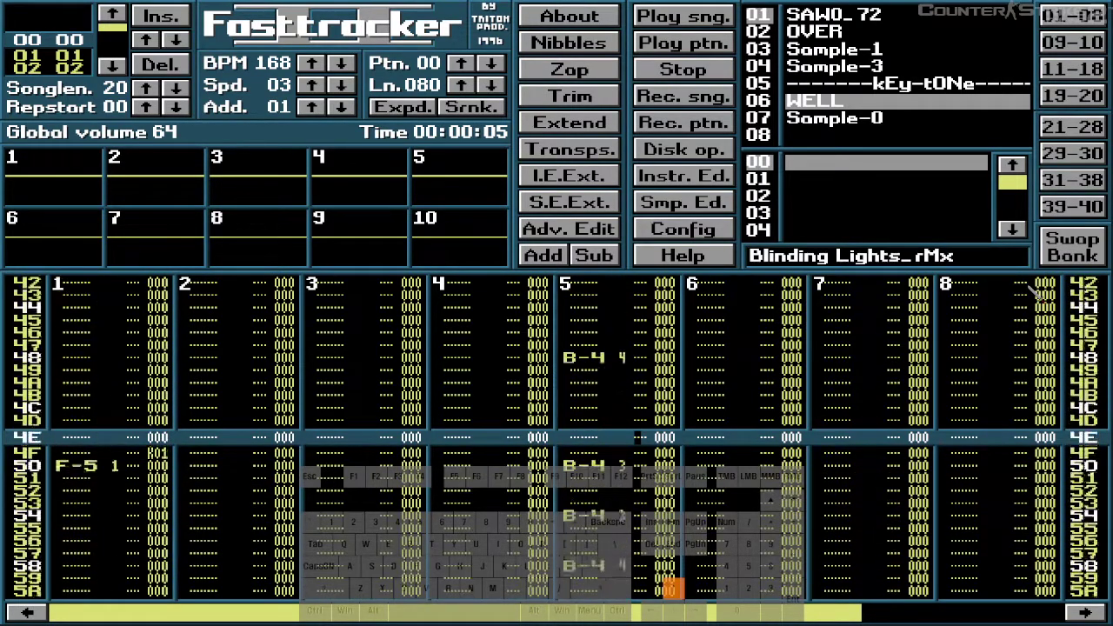
key(Up)
key(Up)
key(Up)
key(Up)
key(Up)
key(Up)
key(Up)
key(Up)
key(Up)
key(Up)
key(Up)
key(Up)
key(Up)
key(Up)
key(Up)
key(Up)
key(Up)
key(Up)
key(Up)
key(Up)
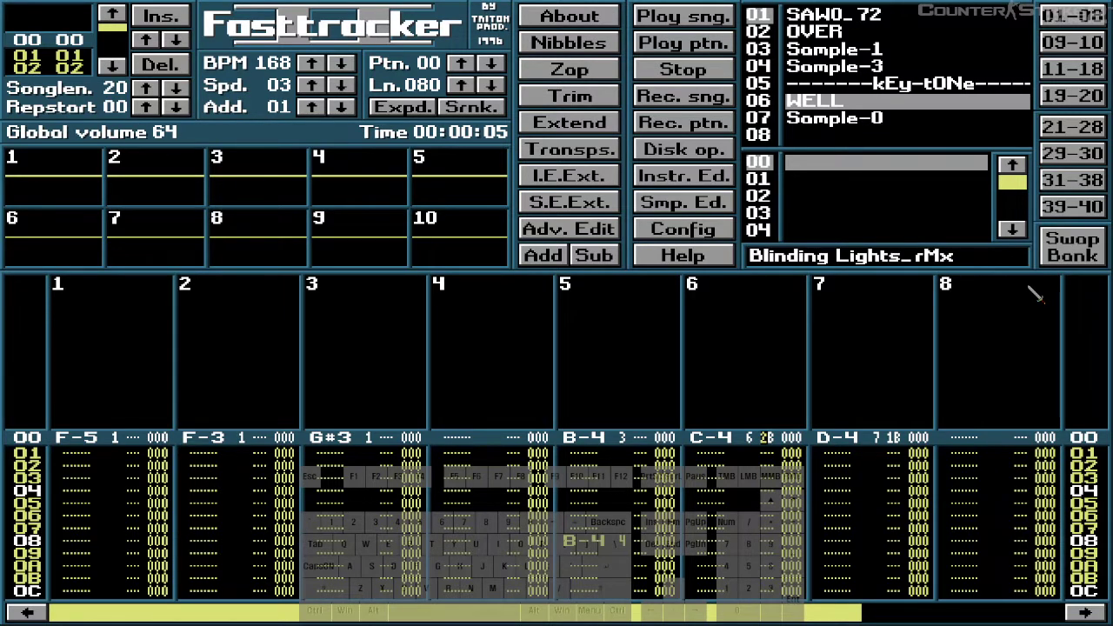
- Turn on edit mode and clear the volume column of track 6 through the whole pattern, from row 00 around to row 00
key(space)
key(Delete)
key(Delete)
key(Delete)
key(Delete)
key(Delete)
key(Delete)
key(Delete)
key(Delete)
key(Delete)
key(Delete)
key(Delete)
key(Delete)
key(Delete)
key(Delete)
key(Delete)
key(Delete)
key(Delete)
key(Delete)
key(Delete)
key(Delete)
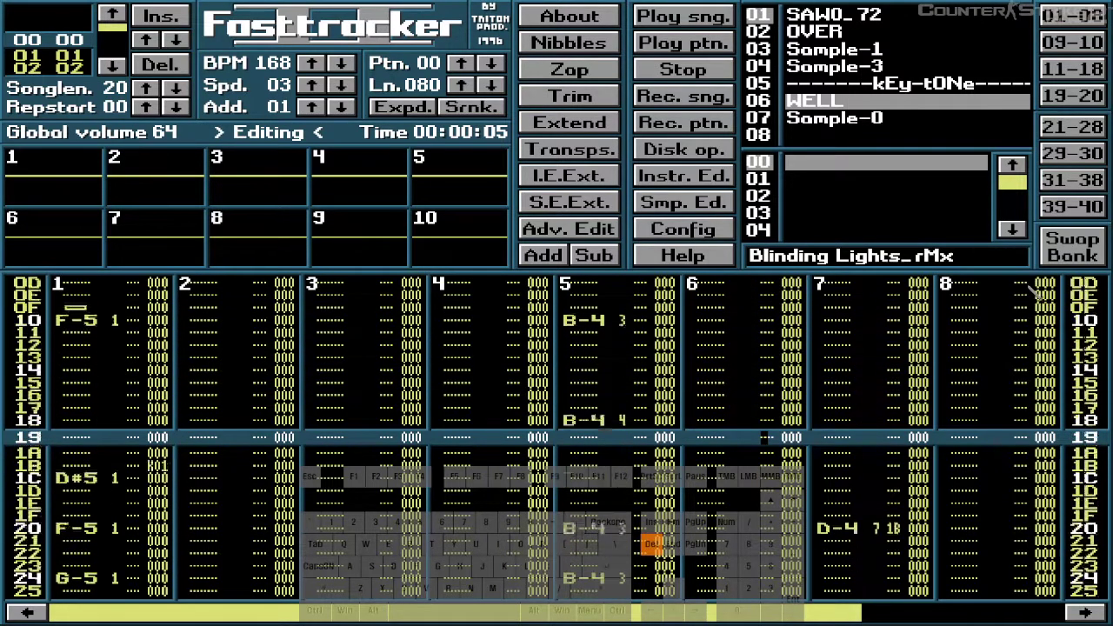
key(Delete)
key(Delete)
key(Delete)
key(Delete)
key(Delete)
key(Delete)
key(Delete)
key(Delete)
key(Delete)
key(Delete)
key(Delete)
key(Delete)
key(Delete)
key(Delete)
key(Delete)
key(Delete)
key(Delete)
key(Delete)
key(Delete)
key(Delete)
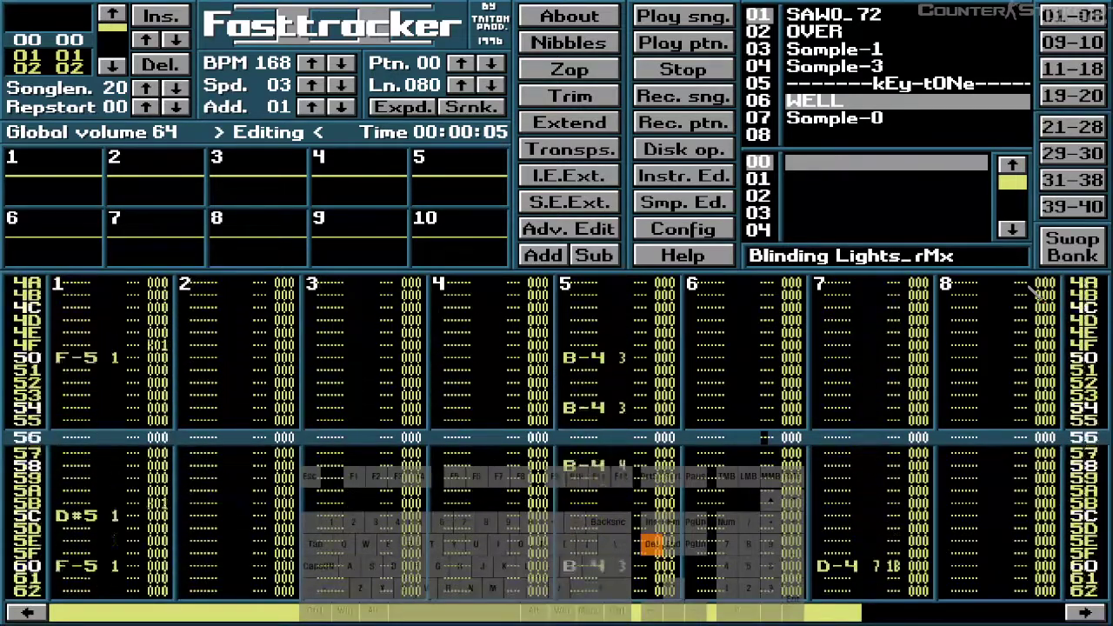
key(Delete)
key(Delete)
key(Delete)
key(Delete)
key(Delete)
key(Delete)
key(Delete)
key(Delete)
key(Delete)
key(Delete)
key(Delete)
key(Delete)
key(Delete)
key(Delete)
key(Delete)
key(Delete)
key(Delete)
key(Delete)
key(Delete)
key(Delete)
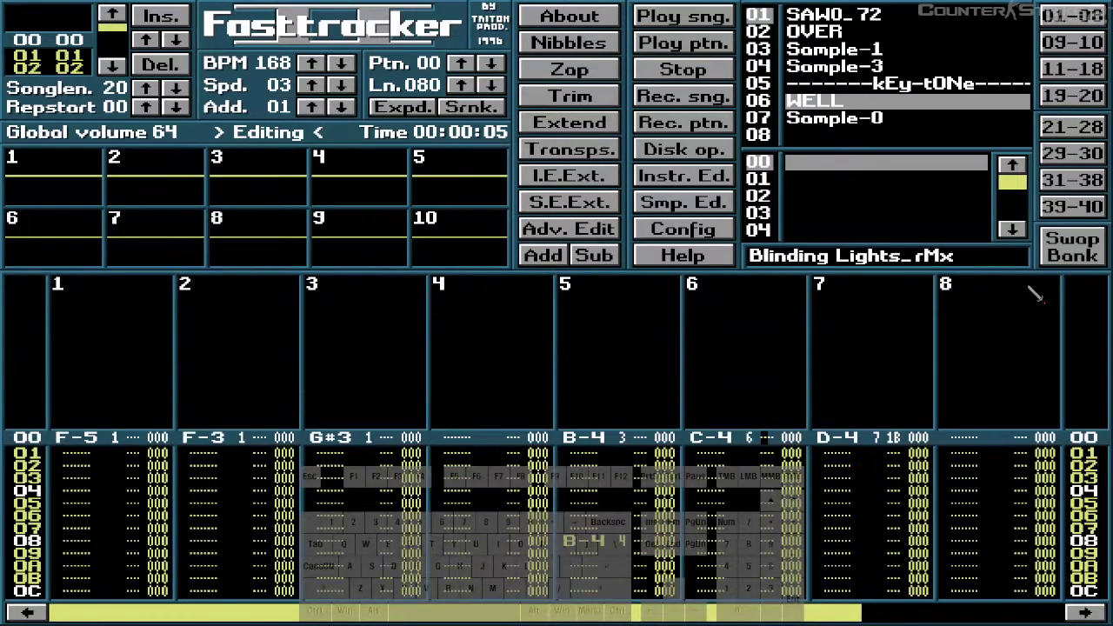
- Clear the volume values in track 7 from row 00 onward, and go back to its note at row 20
key(Right)
key(Right)
key(Delete)
key(Delete)
key(Delete)
key(Delete)
key(Delete)
key(Delete)
key(Delete)
key(Delete)
key(Delete)
key(Delete)
key(Delete)
key(Delete)
key(Delete)
key(Delete)
key(Delete)
key(Delete)
key(Delete)
key(Delete)
key(Delete)
key(Delete)
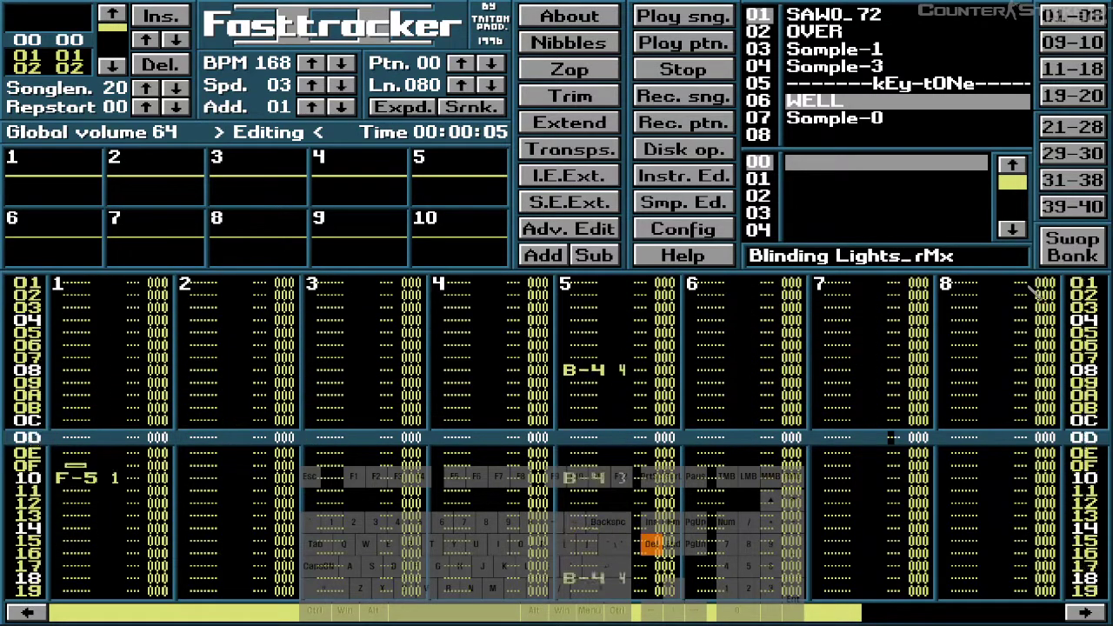
key(Up)
key(Up)
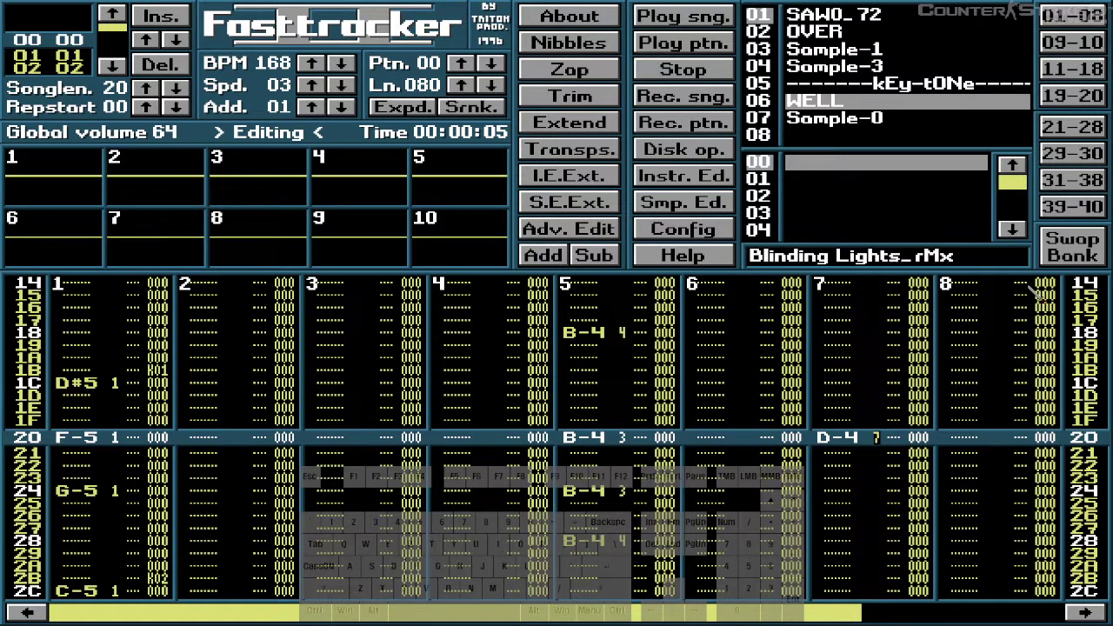
- Clear the instrument number of track 7's note at row 20, and go on to the track's note at row 40
key(Delete)
key(Down)
key(Down)
key(Down)
key(Down)
key(Down)
key(Down)
key(Down)
key(Down)
key(Down)
key(Down)
key(Down)
key(Down)
key(Down)
key(Down)
key(Down)
key(Down)
key(Down)
key(Down)
key(Down)
key(Down)
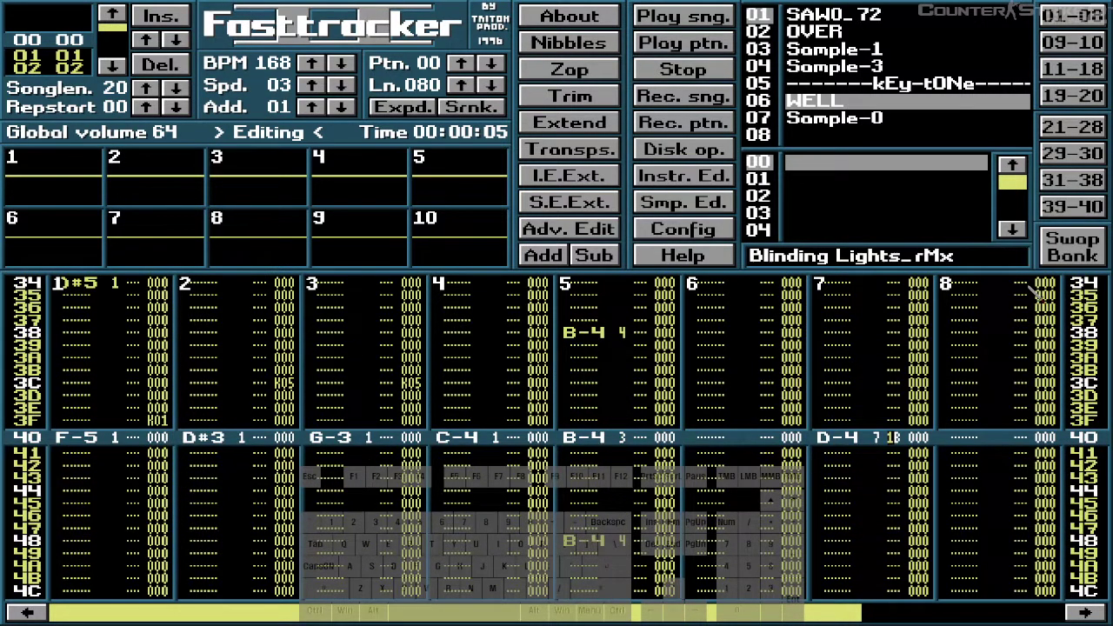
- Clear the volume value and instrument number of track 7's note at row 40, and the instrument number at row 60
key(Delete)
key(Up)
key(0)
key(Down)
key(Down)
key(Down)
key(Down)
key(Down)
key(Down)
key(Down)
key(Down)
key(Down)
key(Down)
key(Down)
key(Down)
key(Down)
key(Down)
key(Down)
key(Down)
key(Down)
key(Down)
key(Down)
key(Down)
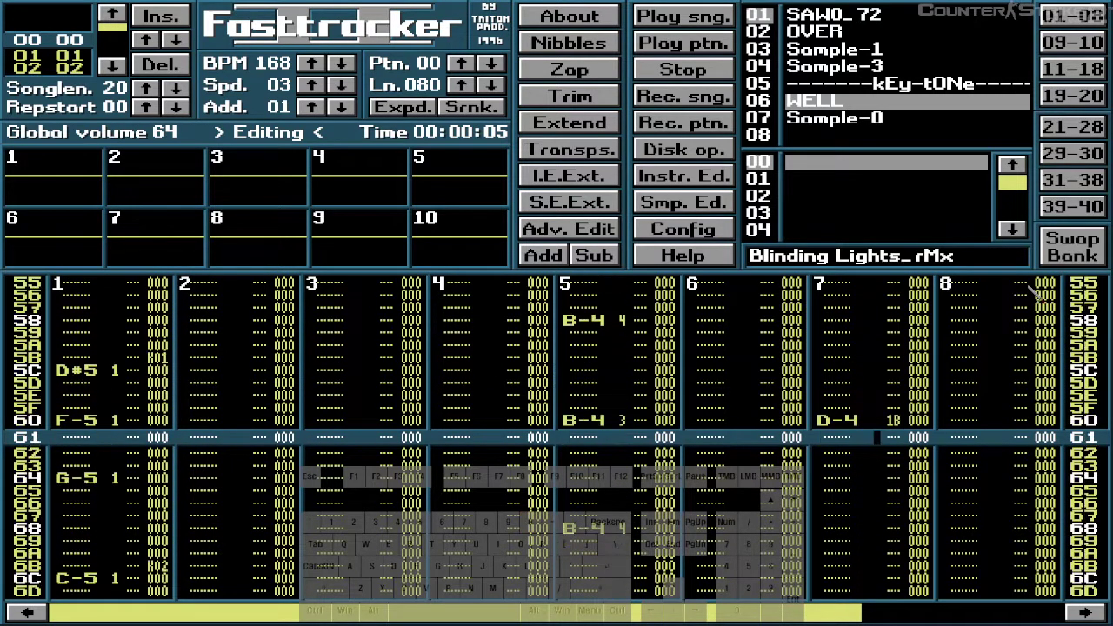
- Clear the volume value of track 7's note at row 60, and go on to row 7D near the pattern's end
key(Delete)
key(Down)
key(Down)
key(Down)
key(Down)
key(Down)
key(Down)
key(Down)
key(Down)
key(Down)
key(Down)
key(Down)
key(Down)
key(Down)
key(Down)
key(Down)
key(Down)
key(Down)
key(Down)
key(Down)
key(Down)
key(Down)
key(Down)
key(Down)
key(Down)
key(Down)
key(Down)
key(Down)
key(Down)
key(Down)
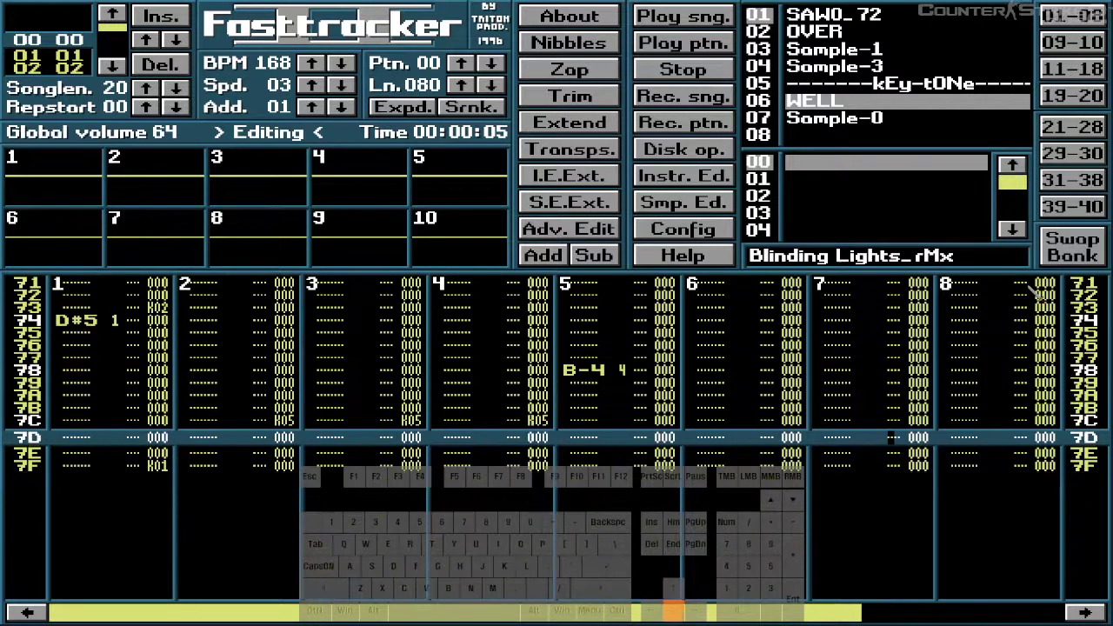
- Look back up through track 7 to the pattern's start, checking its notes for remaining instrument and volume values
key(Left)
key(Left)
key(Right)
key(Up)
key(Up)
key(Up)
key(Up)
key(Up)
key(Up)
key(Up)
key(Up)
key(Up)
key(Up)
key(Up)
key(Up)
key(Up)
key(Up)
key(Up)
key(Up)
key(Up)
key(Up)
key(Up)
key(Up)
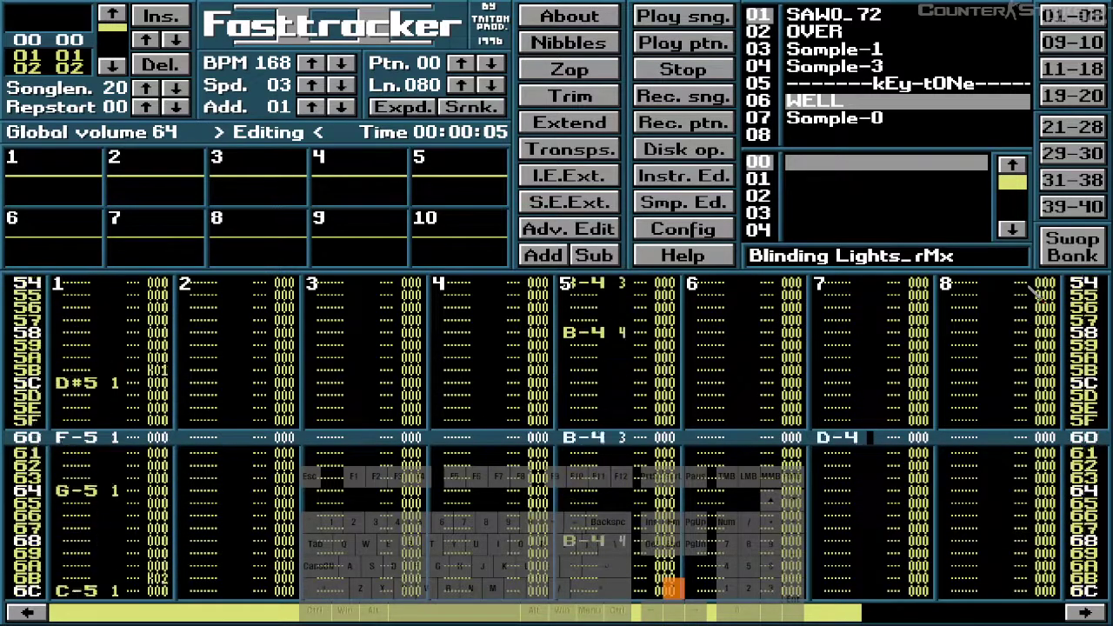
key(Up)
key(Up)
key(Up)
key(Up)
key(Up)
key(Up)
key(Up)
key(Up)
key(Up)
key(Up)
key(Up)
key(Up)
key(Up)
key(Up)
key(Up)
key(Up)
key(Up)
key(Up)
key(Up)
key(Up)
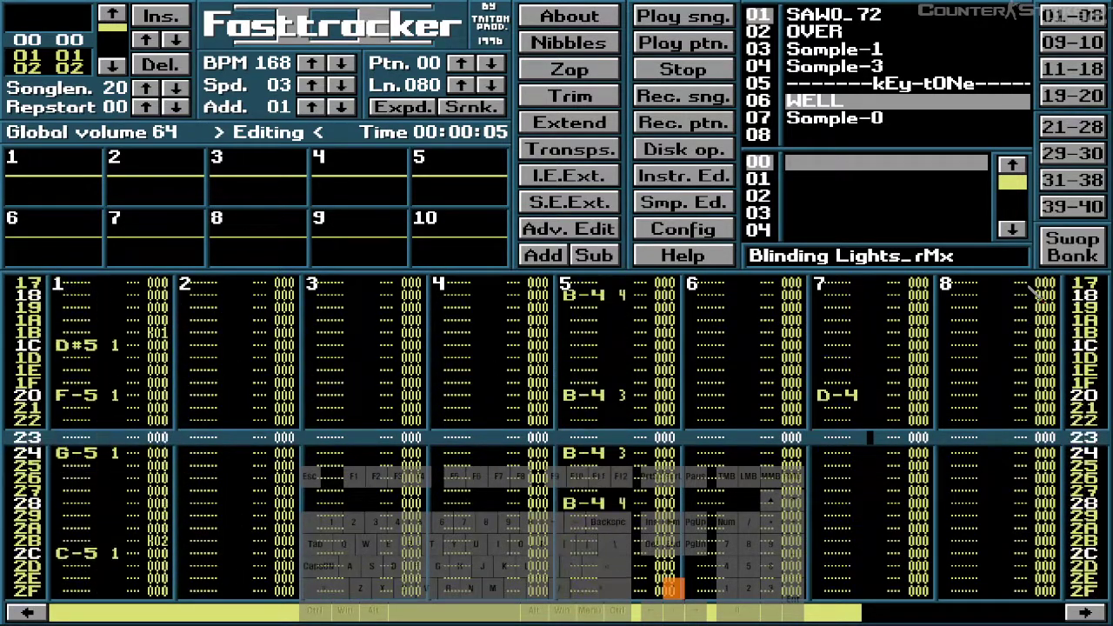
key(Up)
key(Up)
key(Up)
key(Up)
key(Up)
key(Up)
key(Up)
key(Up)
key(Up)
key(Up)
key(Up)
key(Up)
key(Up)
key(Up)
key(Up)
key(Up)
key(Up)
key(Up)
key(Up)
key(Up)
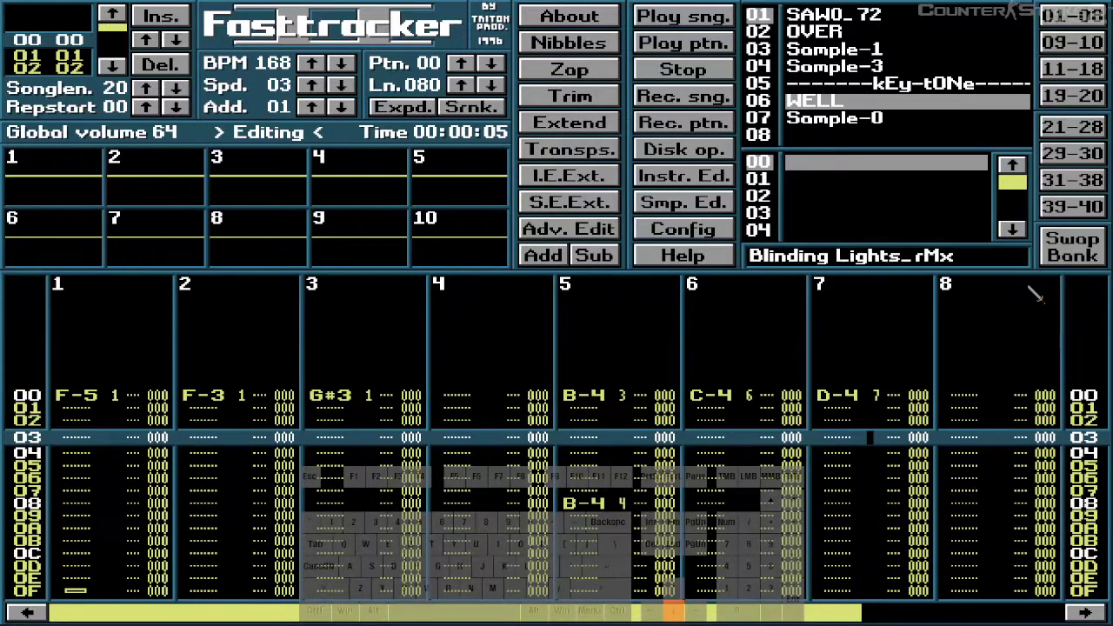
- Look down through track 7 to the pattern's end, checking its notes for remaining instrument and volume values
key(Page_Down)
key(Down)
key(Down)
key(Down)
key(Down)
key(Down)
key(Down)
key(Down)
key(Down)
key(Down)
key(Down)
key(Down)
key(Down)
key(Down)
key(Down)
key(Down)
key(Down)
key(Down)
key(Down)
key(Down)
key(Down)
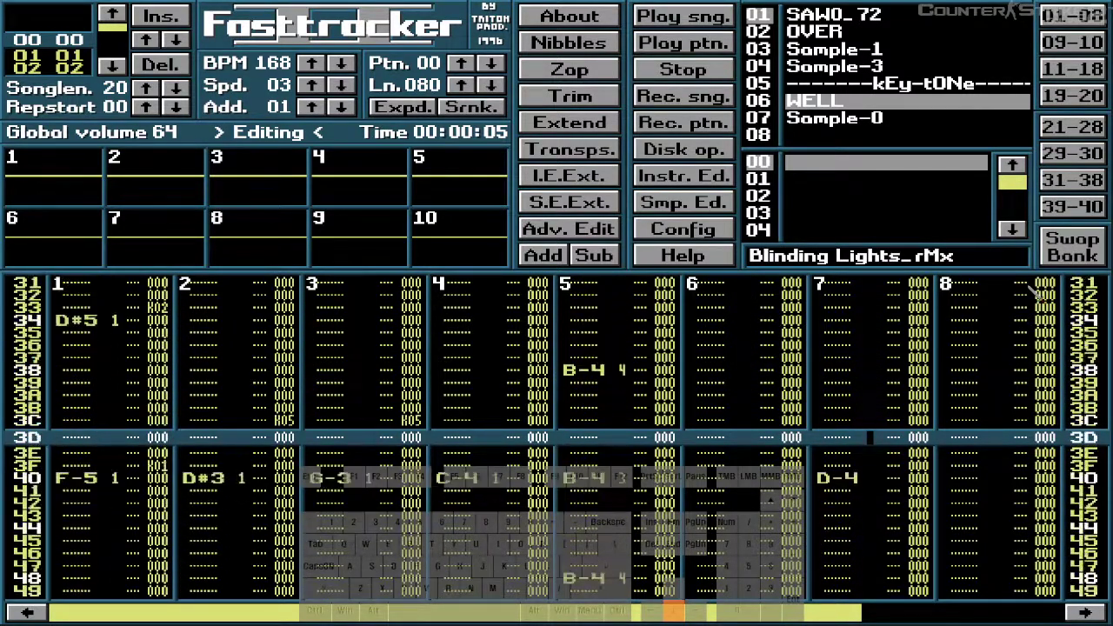
key(Down)
key(Down)
key(Down)
key(Down)
key(Down)
key(Down)
key(Down)
key(Down)
key(Down)
key(Down)
key(Down)
key(Down)
key(Down)
key(Down)
key(Down)
key(Down)
key(Down)
key(Down)
key(Down)
key(Down)
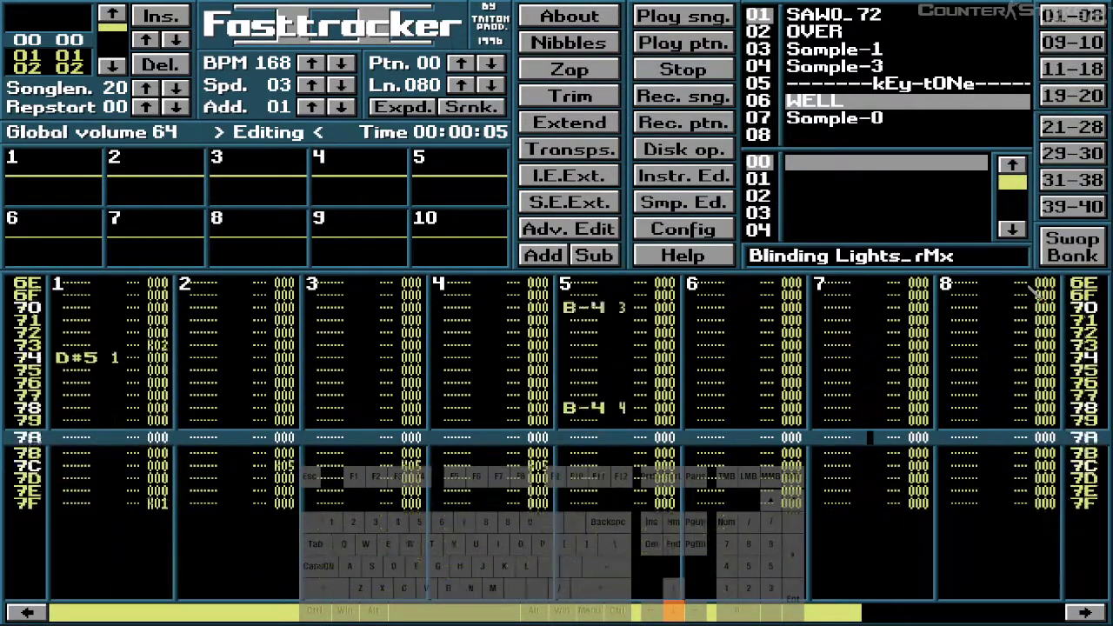
- Solo track 7 and play the song to hear its notes, stopping playback and unmuting all the tracks at the end
click(192, 245)
right_click(192, 244)
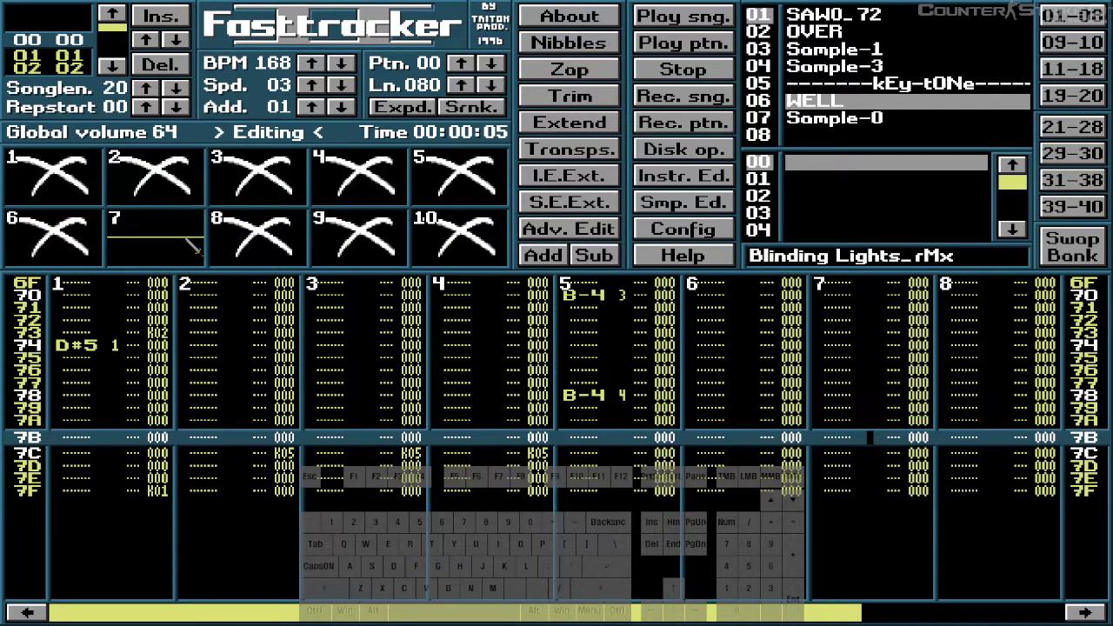
key(Control_R)
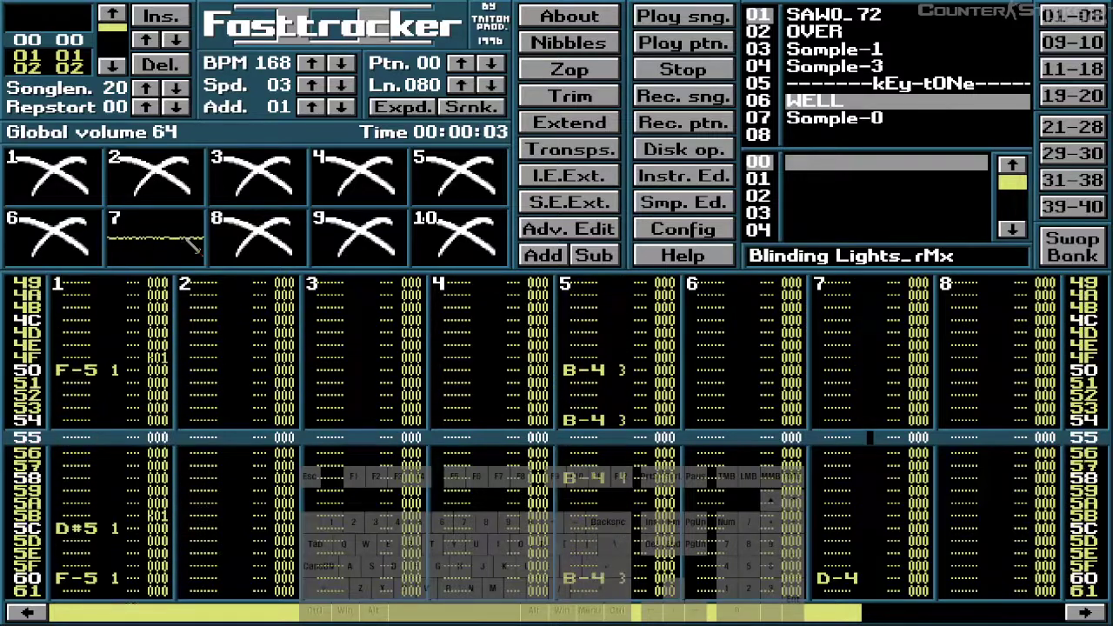
key(space)
right_click(192, 244)
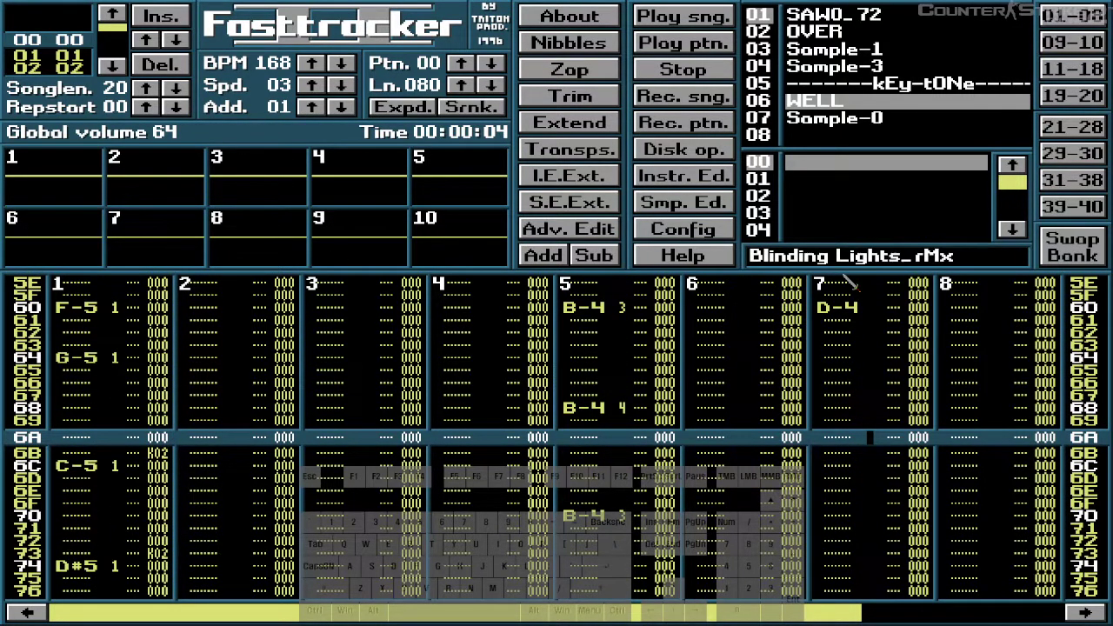
- Browse the instrument list from SAWO_72 down to the empty slots after Sample-0, and return to SAWO_72
key(Left)
key(Left)
key(Left)
key(Left)
key(Left)
key(Left)
key(shift+Up)
key(shift+Up)
key(shift+Up)
key(shift+Up)
key(shift+Up)
key(shift+Down)
key(shift+Down)
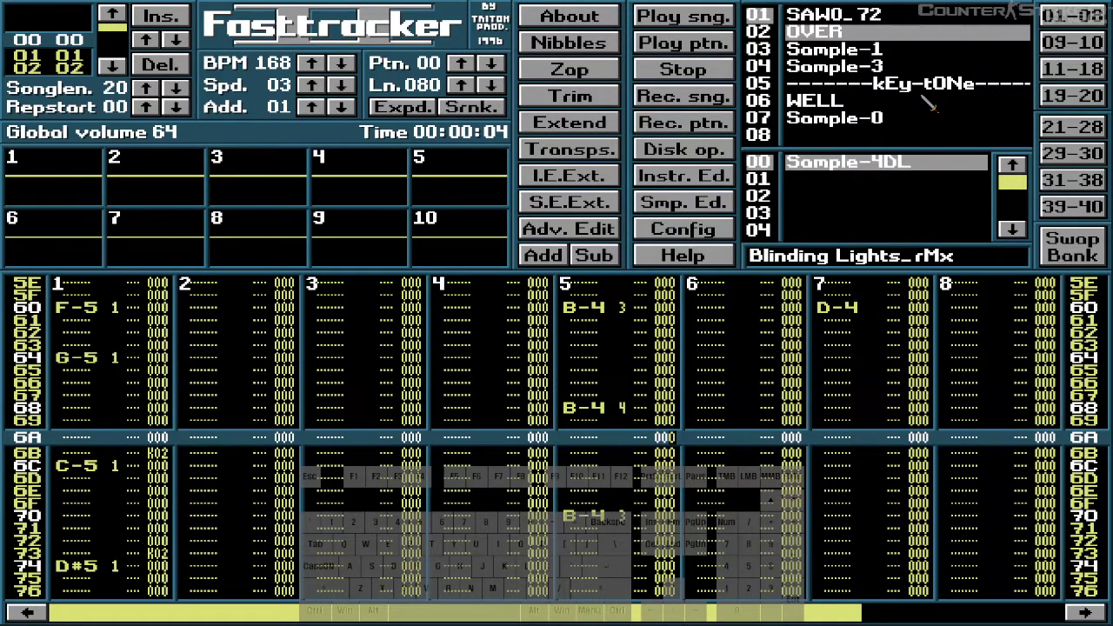
key(shift+Up)
key(shift+Up)
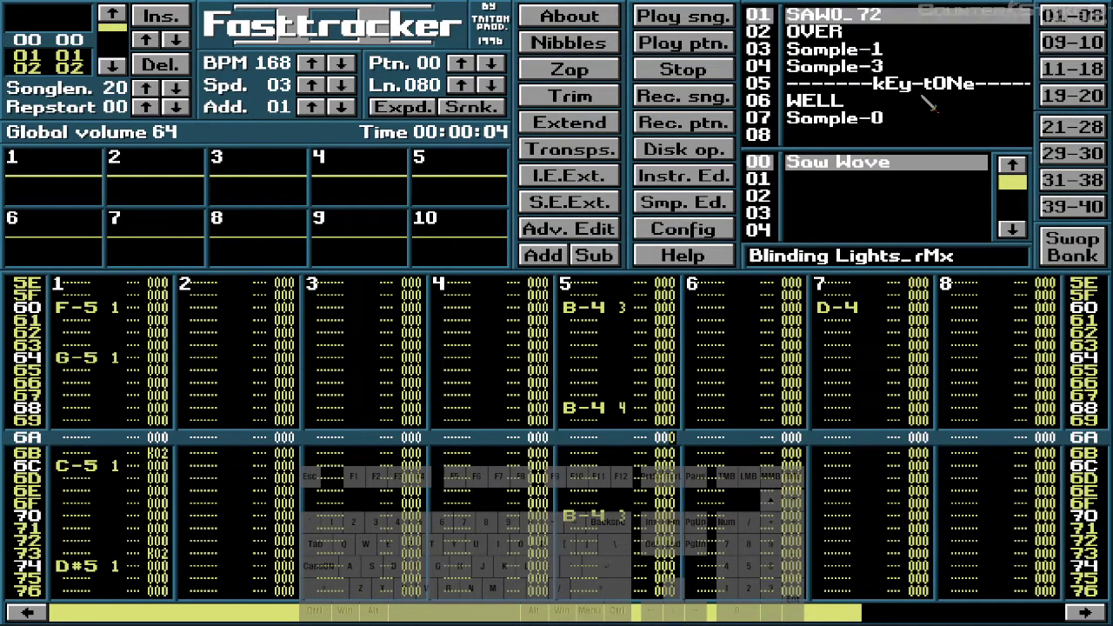
key(shift+Down)
key(shift+Down)
key(shift+Down)
key(shift+Down)
key(shift+Down)
key(shift+Down)
key(shift+Down)
key(shift+Down)
key(shift+Down)
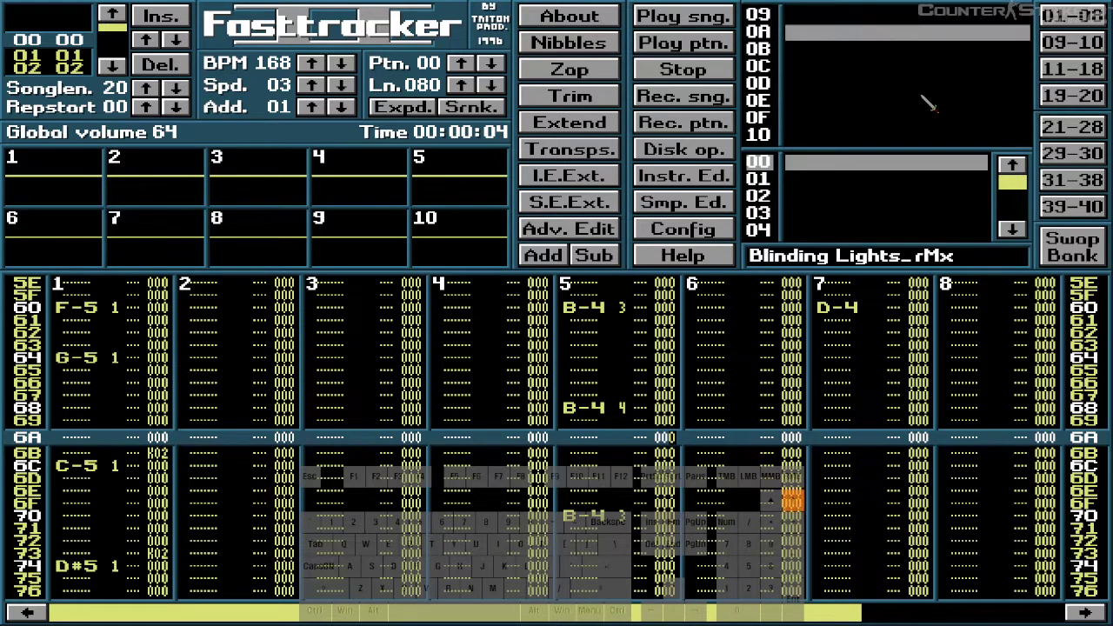
key(shift+Up)
key(shift+Up)
key(shift+Up)
key(shift+Up)
key(shift+Up)
key(shift+Down)
key(shift+Down)
key(shift+Down)
key(shift+Down)
key(shift+Down)
key(shift+Up)
key(shift+Up)
key(shift+Up)
key(shift+Up)
key(shift+Up)
key(shift+Up)
key(shift+Up)
key(shift+Up)
key(shift+Up)
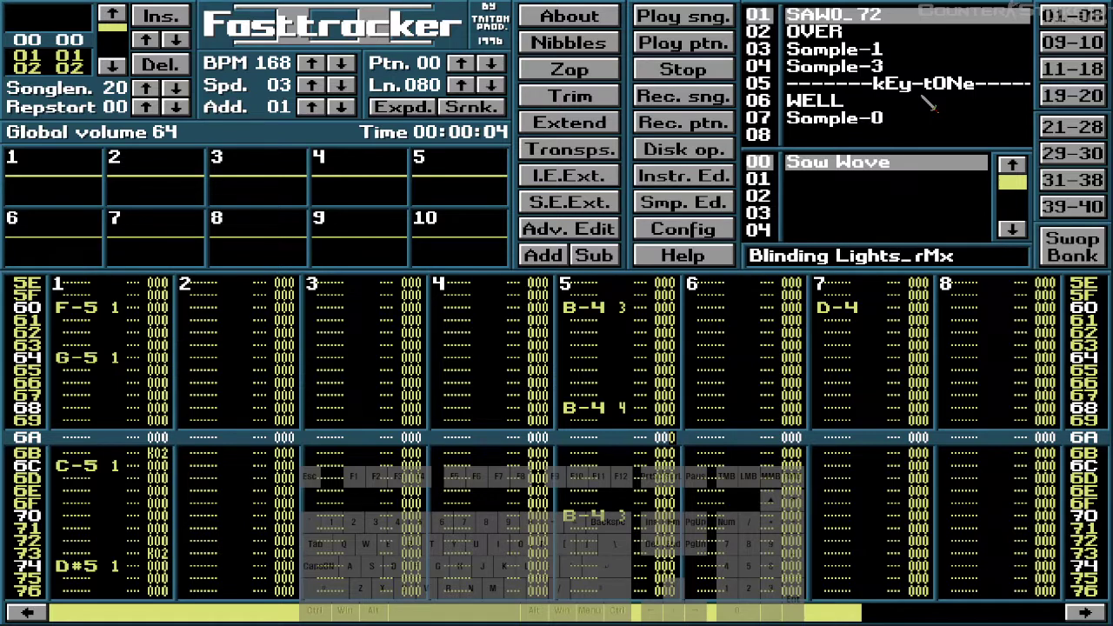
- Switch to Discord to look at the general channel's latest messages, and return to Fasttracker
key(alt+Tab)
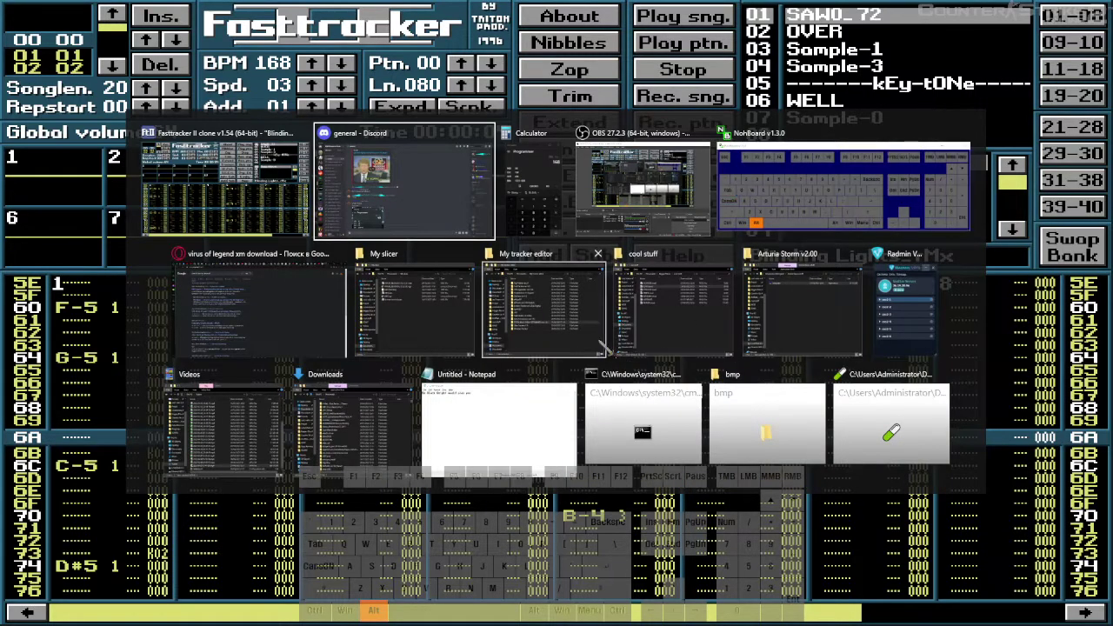
click(452, 209)
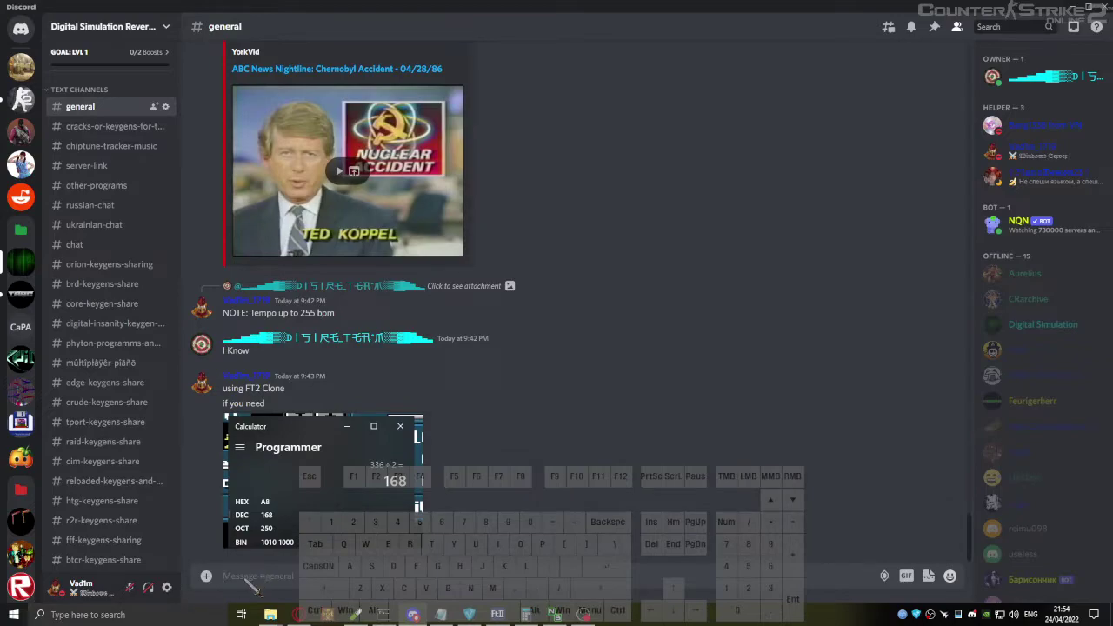
key(alt+Tab)
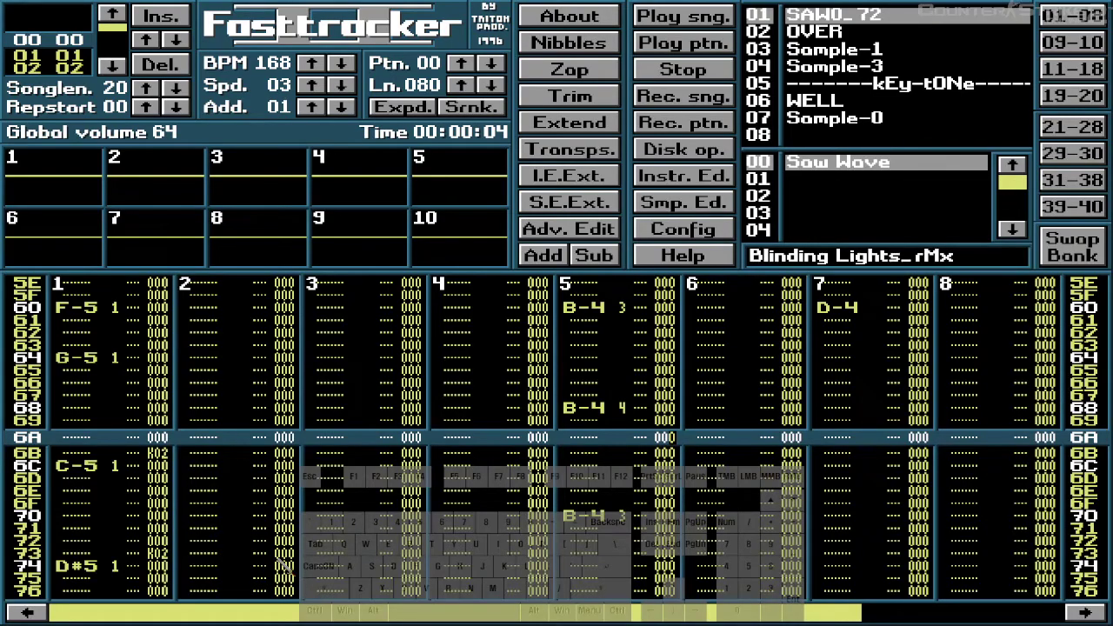
- Go through the song's instruments again and select instrument 06, WELL
scroll(805, 89, down, 7)
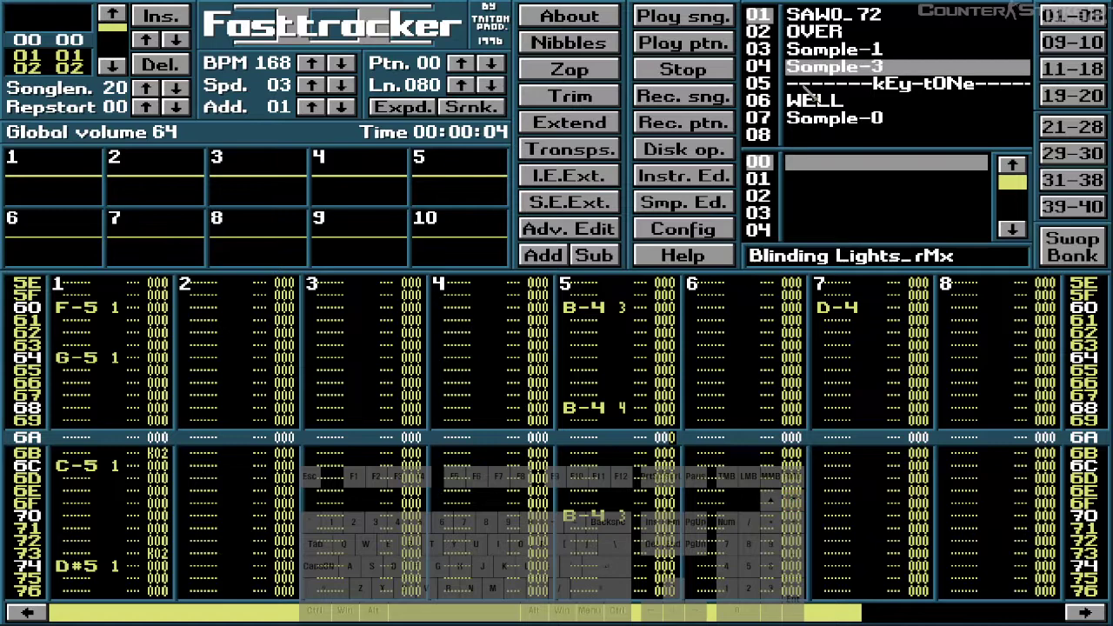
scroll(800, 92, up, 5)
scroll(796, 90, up, 2)
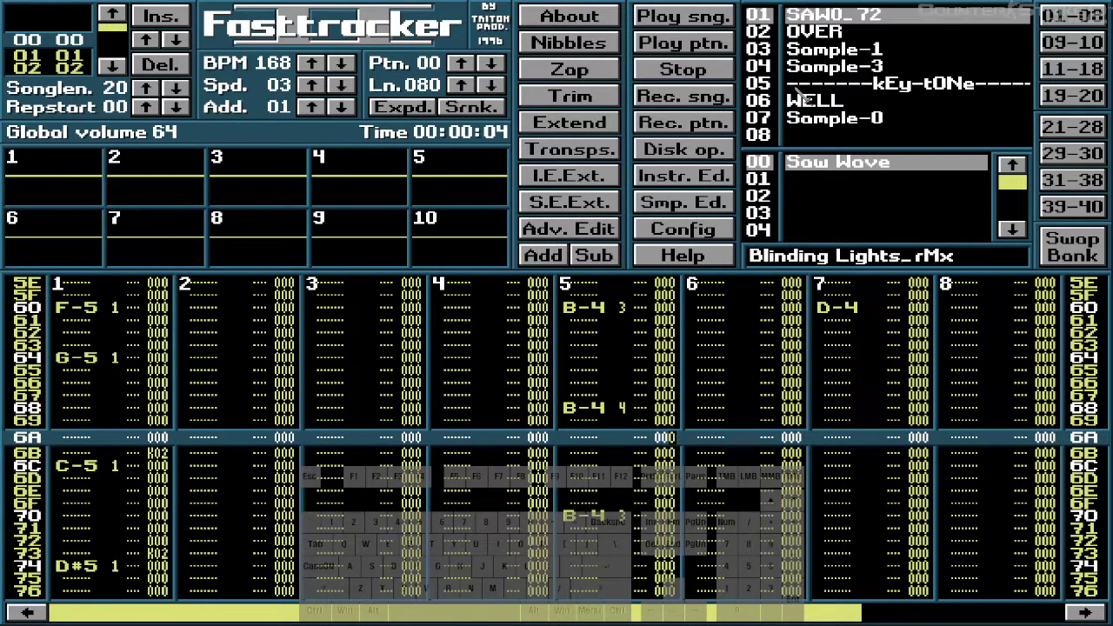
scroll(797, 91, down, 8)
scroll(797, 91, up, 3)
scroll(796, 93, up, 5)
scroll(797, 97, down, 8)
scroll(797, 98, up, 3)
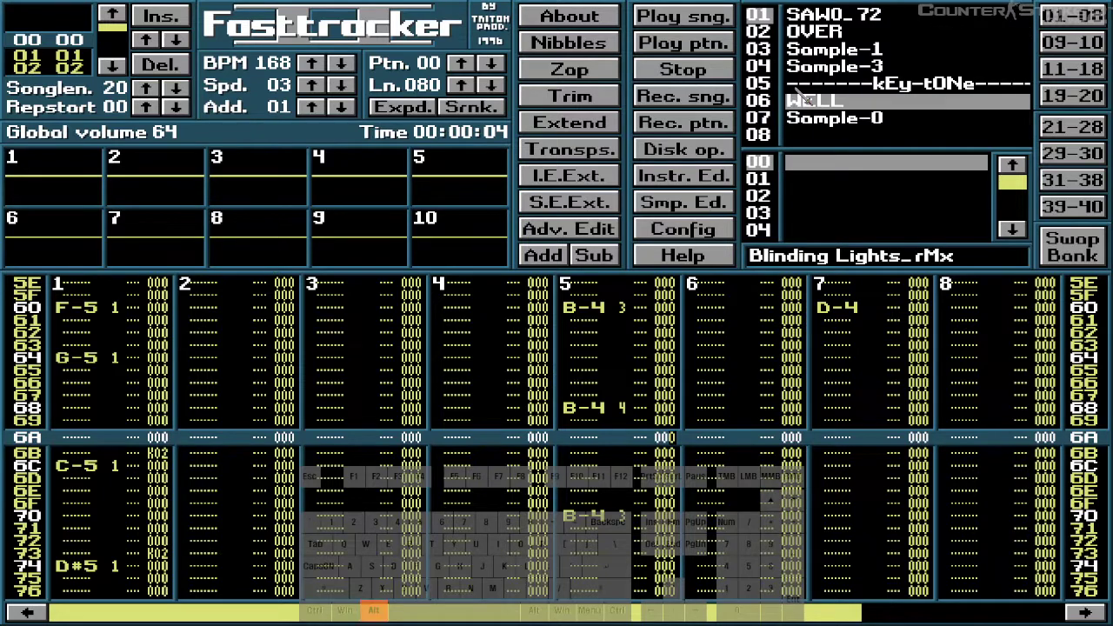
- Switch to Discord, write a message beginning "easy with FT2 C" in the general channel, and return to Fasttracker
key(alt+Tab)
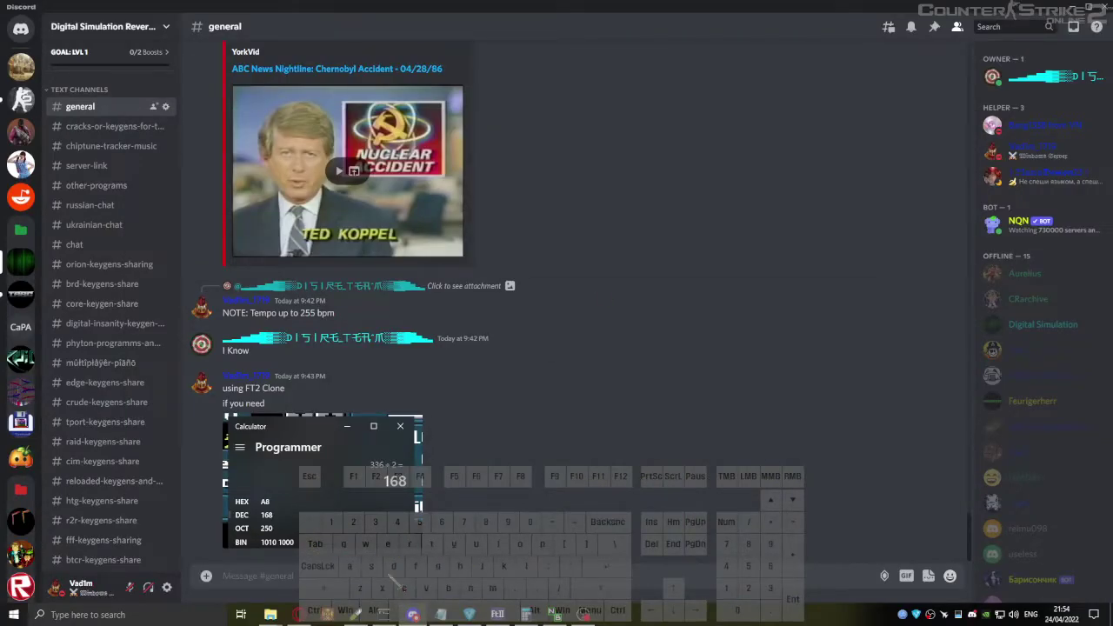
text(y)
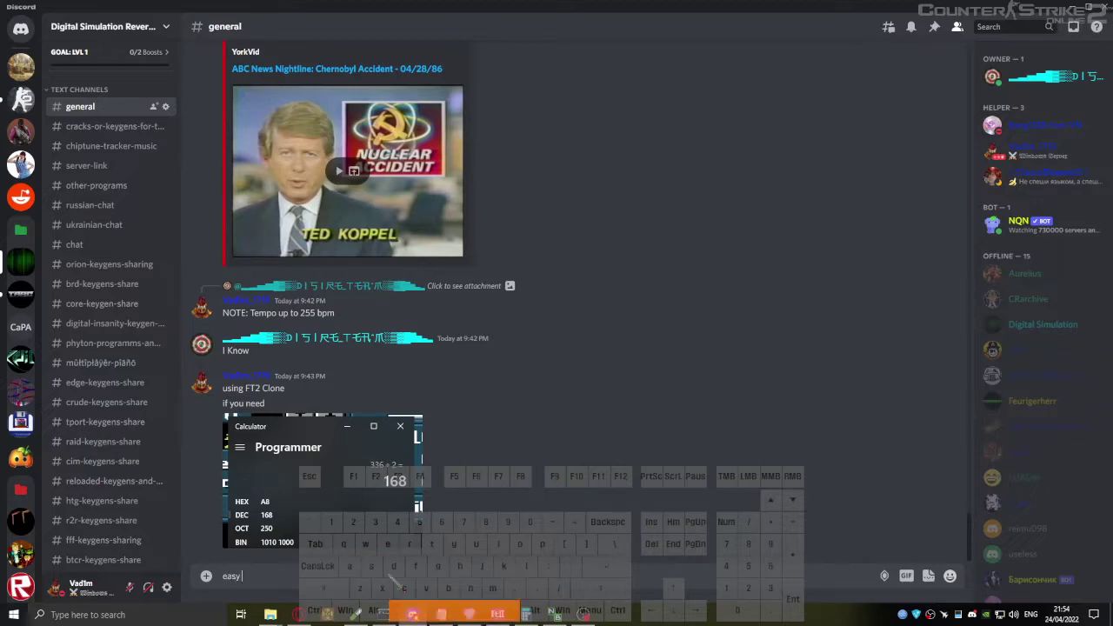
text( with )
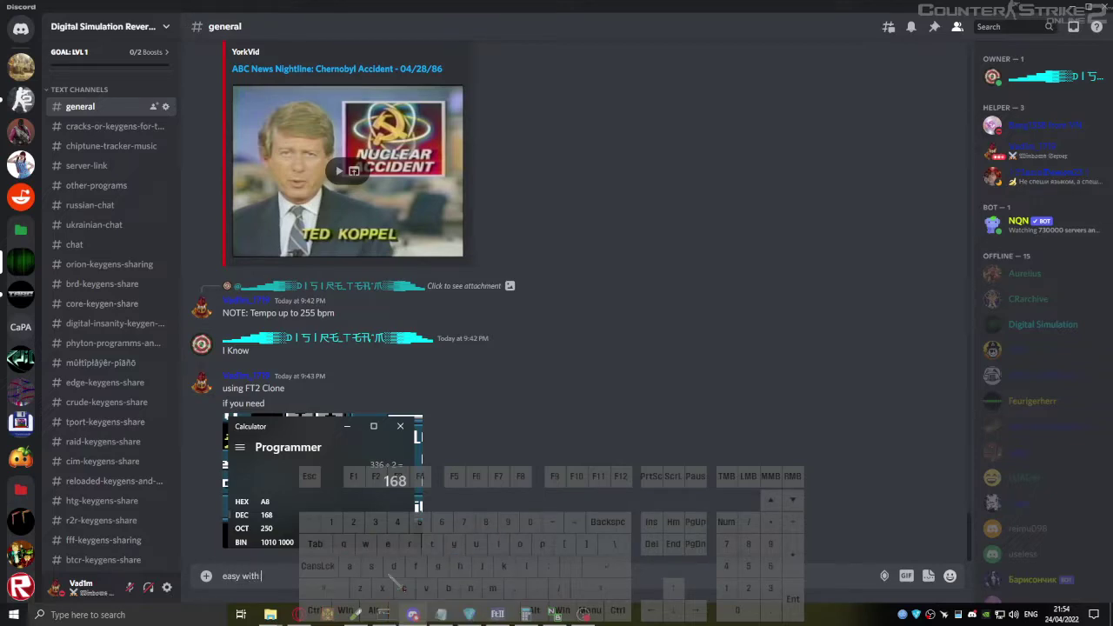
text(FT2 C)
key(alt+Tab)
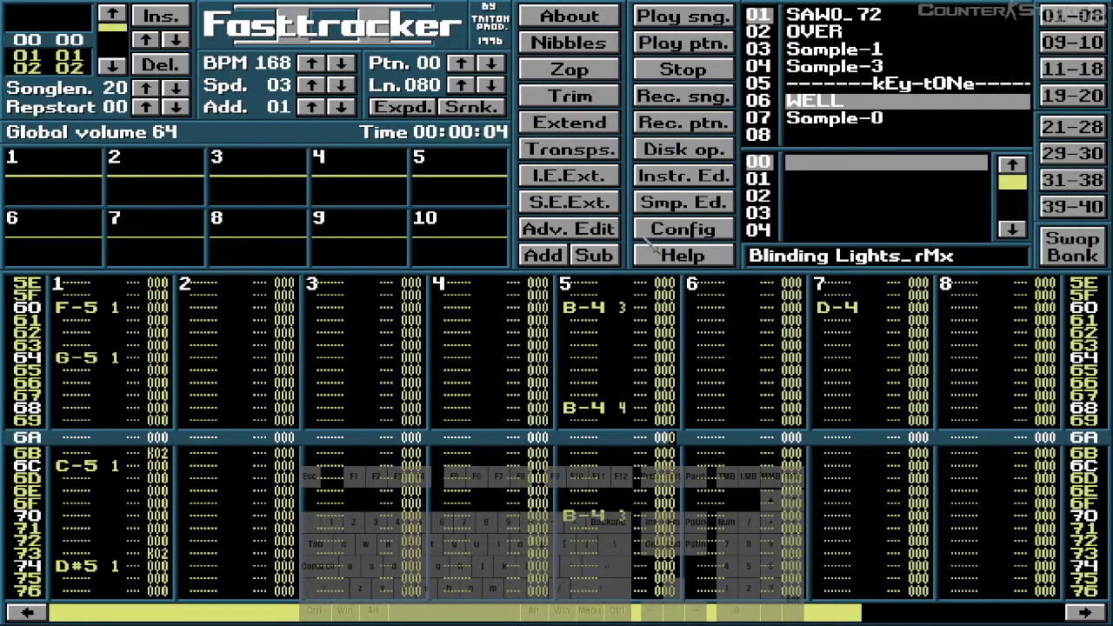
- Go back to row 00 of pattern 00, play the song to check the cleaned pattern, and stop playback
key(Up)
key(Up)
key(Up)
key(Up)
key(Up)
key(Up)
key(Up)
key(Up)
key(Up)
key(Up)
key(Up)
key(Up)
key(Up)
key(Up)
key(Up)
key(Up)
key(Up)
key(Up)
key(Up)
key(Up)
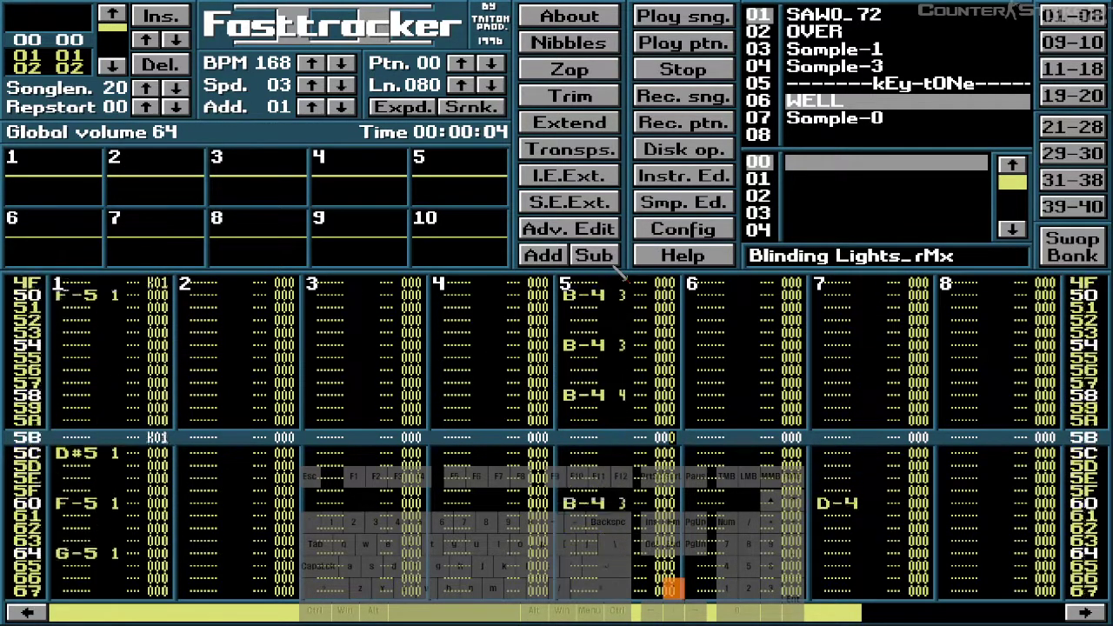
key(Up)
key(Up)
key(Up)
key(Up)
key(Up)
key(Up)
key(Up)
key(Up)
key(Up)
key(Up)
key(Up)
key(Up)
key(Up)
key(Up)
key(Up)
key(Up)
key(Up)
key(Up)
key(Up)
key(Up)
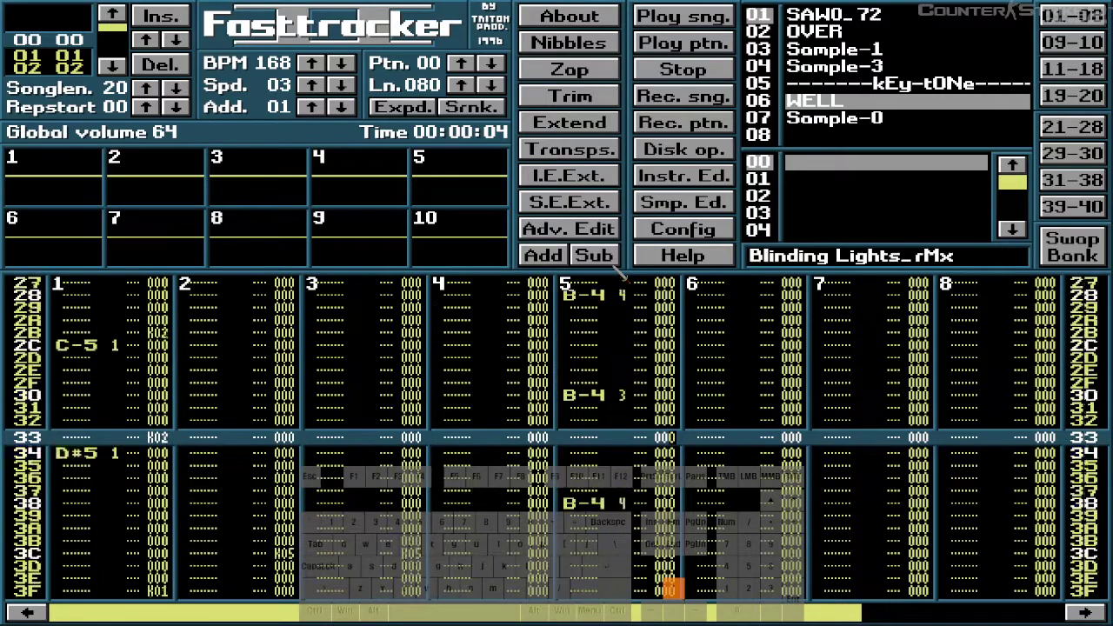
key(Up)
key(Up)
key(Up)
key(Up)
key(Up)
key(Up)
key(Up)
key(Up)
key(Up)
key(Up)
key(Up)
key(Up)
key(Up)
key(Up)
key(Up)
key(Up)
key(Up)
key(Up)
key(Up)
key(Up)
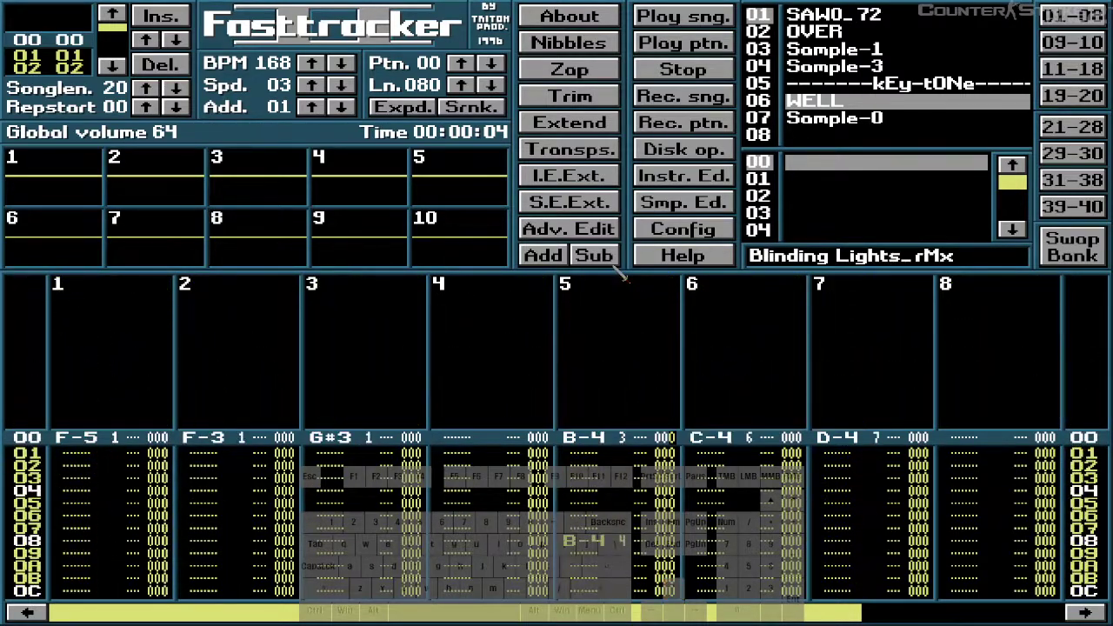
key(Control_R)
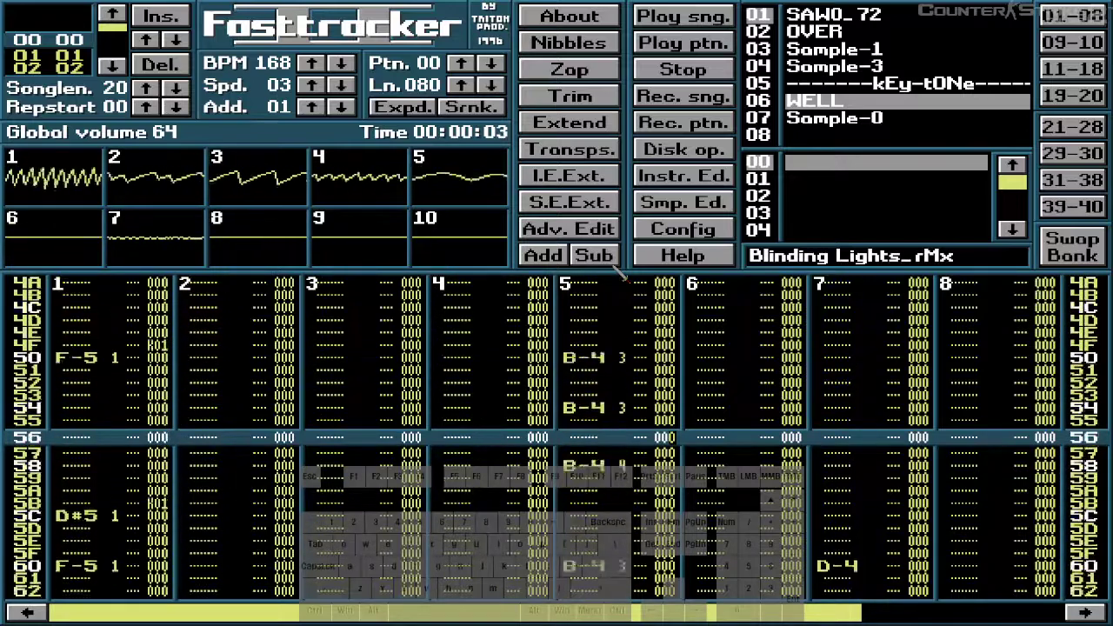
key(space)
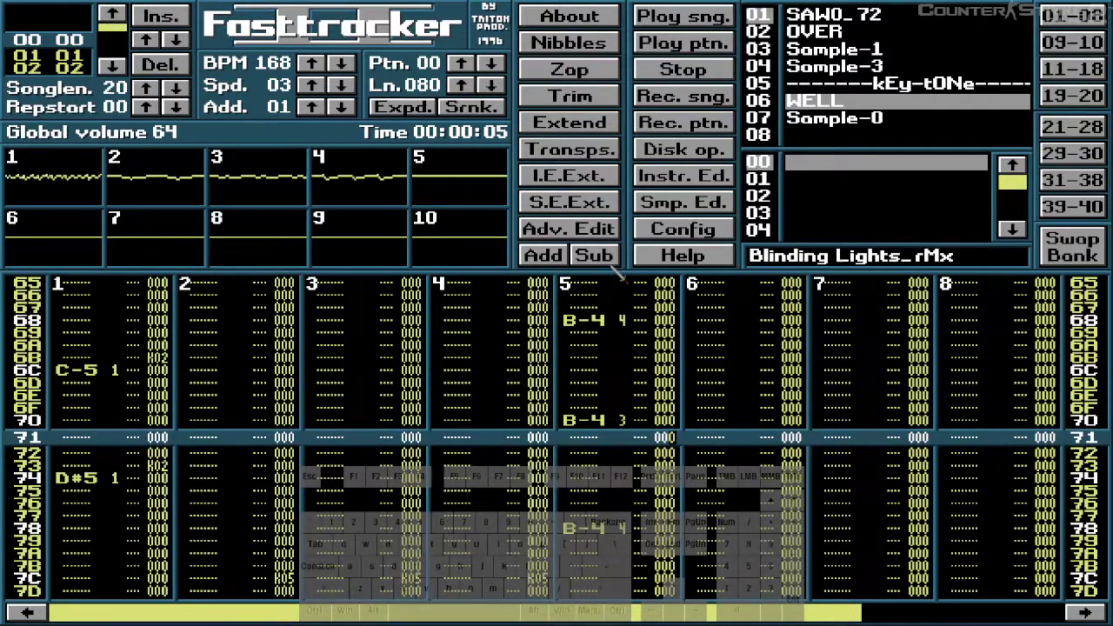
- Move to song position 01 and clear all the 2D volume values in channel 1 of pattern 01 in edit mode
click(120, 65)
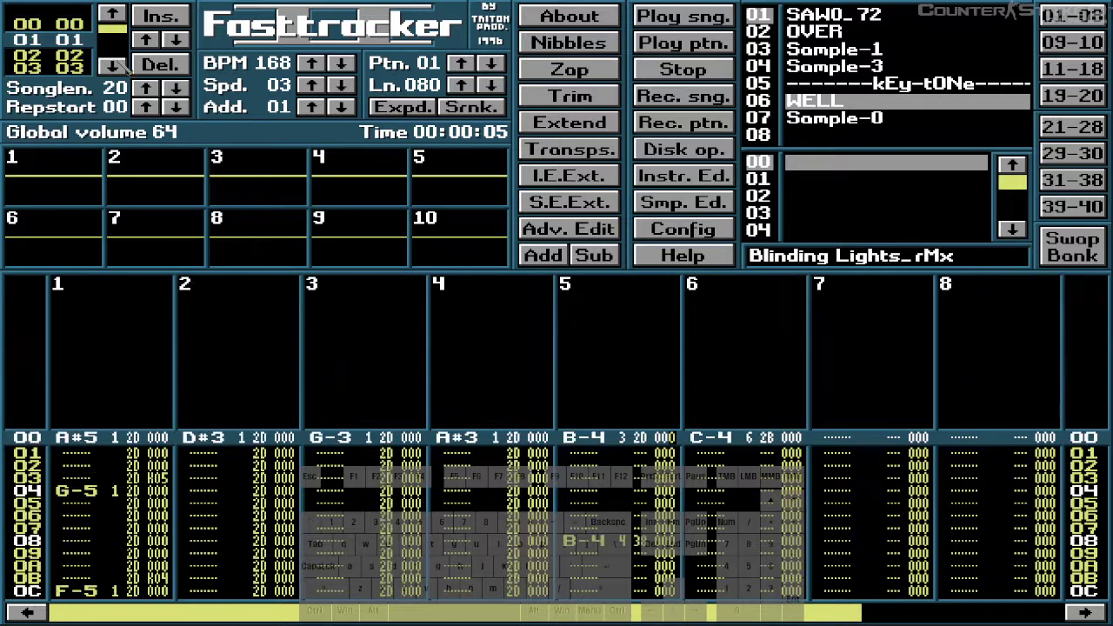
key(Left)
key(Left)
key(Left)
key(Left)
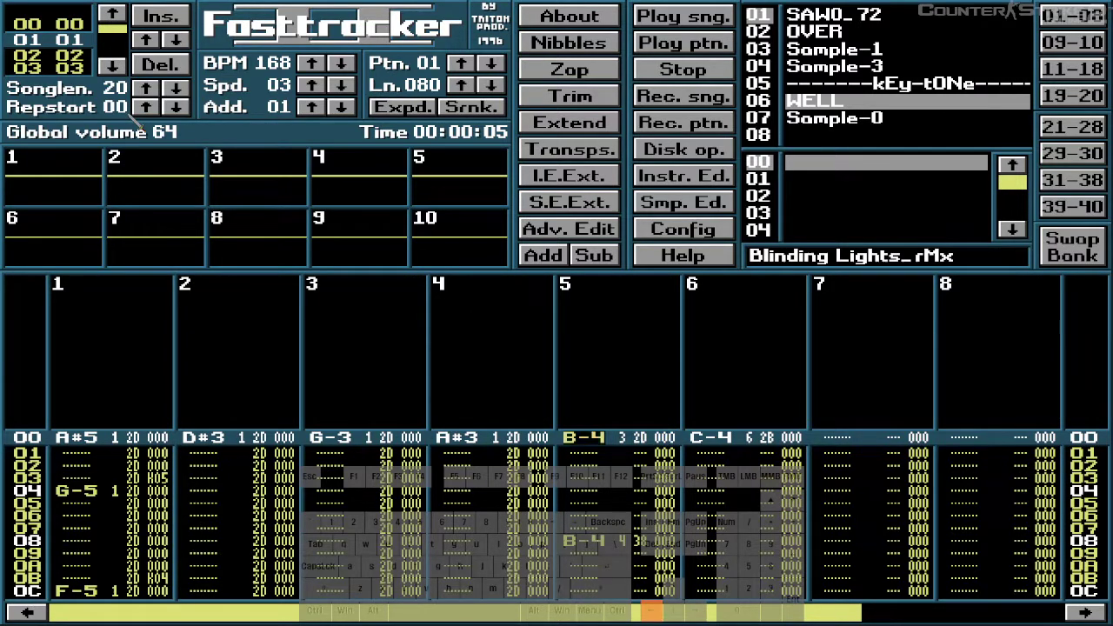
key(space)
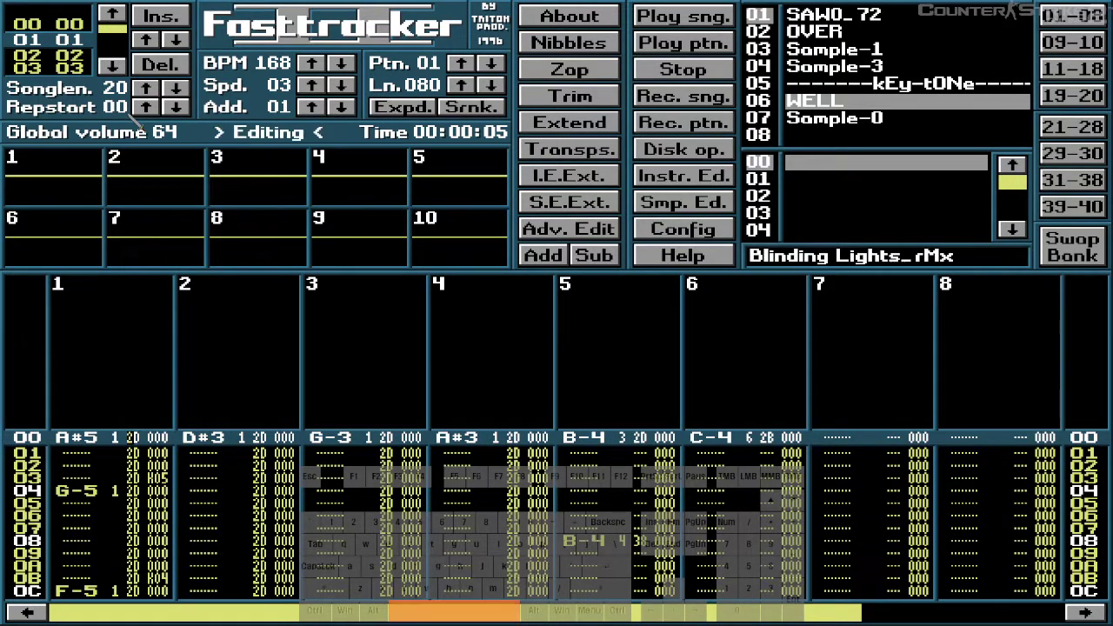
key(Delete)
key(Delete)
key(Delete)
key(Delete)
key(Delete)
key(Delete)
key(Delete)
key(Delete)
key(Delete)
key(Delete)
key(Delete)
key(Delete)
key(Delete)
key(Delete)
key(Delete)
key(Delete)
key(Delete)
key(Delete)
key(Delete)
key(Delete)
key(Delete)
key(Delete)
key(Delete)
key(Delete)
key(Delete)
key(Delete)
key(Delete)
key(Delete)
key(Delete)
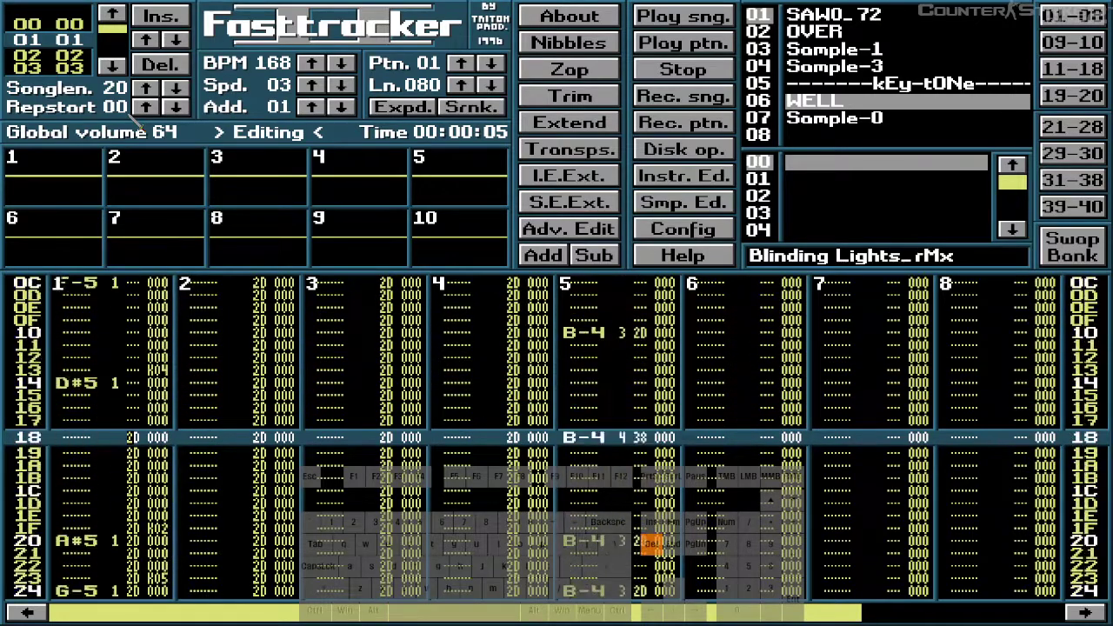
key(Delete)
key(Delete)
key(Delete)
key(Delete)
key(Delete)
key(Delete)
key(Delete)
key(Delete)
key(Delete)
key(Delete)
key(Delete)
key(Delete)
key(Delete)
key(Delete)
key(Delete)
key(Delete)
key(Delete)
key(Delete)
key(Delete)
key(Delete)
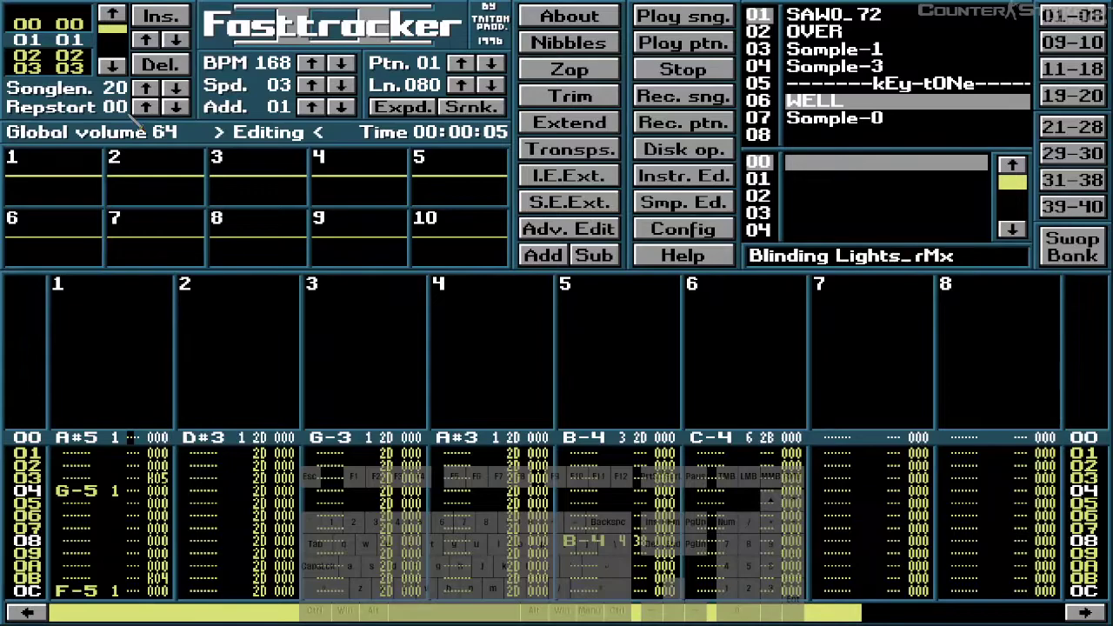
- Clear all the 2D volume values in channel 2 of pattern 01, from row 00 to the pattern's end
key(Right)
key(Right)
key(Right)
key(Right)
key(Right)
key(Right)
key(Right)
key(Right)
key(Right)
key(Right)
key(Delete)
key(Delete)
key(Delete)
key(Delete)
key(Delete)
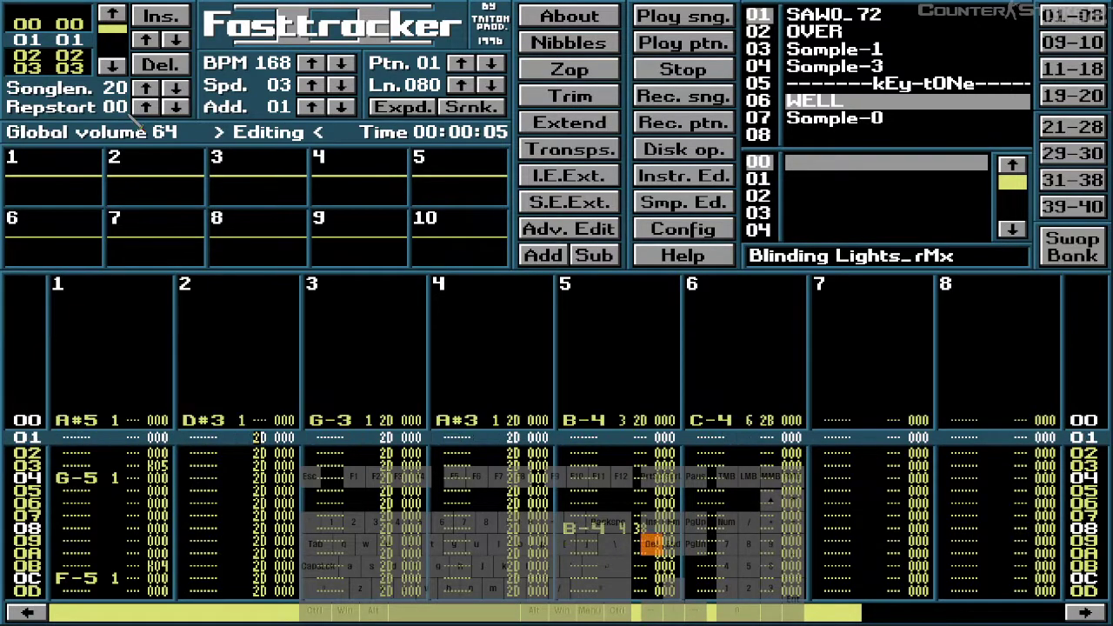
key(Delete)
key(Delete)
key(Delete)
key(Delete)
key(Delete)
key(Delete)
key(Delete)
key(Delete)
key(Delete)
key(Delete)
key(Delete)
key(Delete)
key(Delete)
key(Delete)
key(Delete)
key(Delete)
key(Delete)
key(Delete)
key(Delete)
key(Delete)
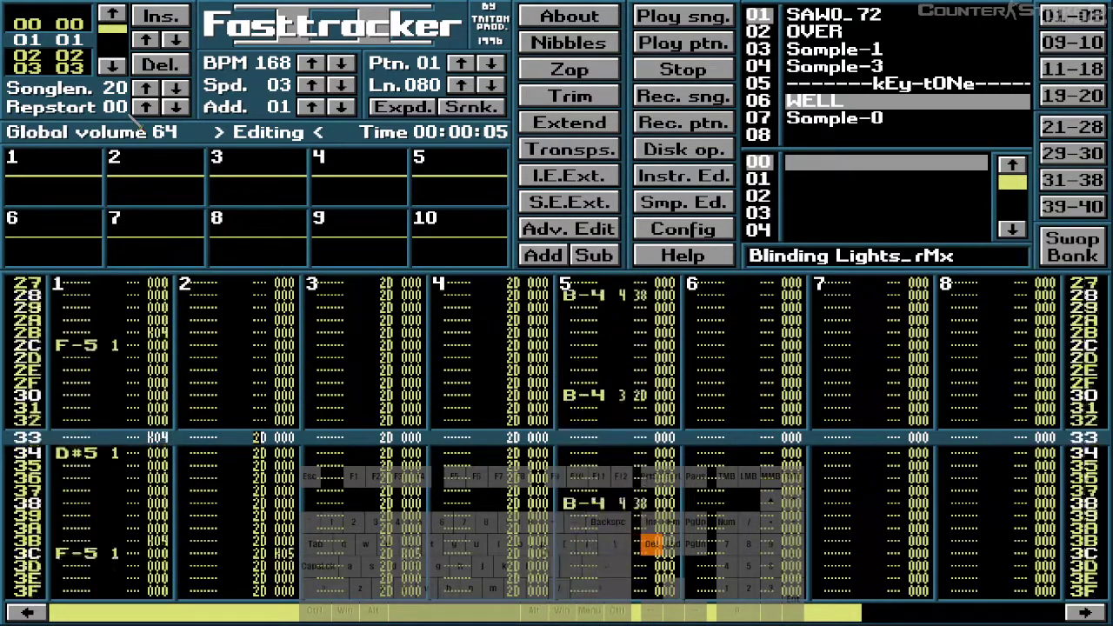
key(Delete)
key(Delete)
key(Delete)
key(Delete)
key(Delete)
key(Delete)
key(Delete)
key(Delete)
key(Delete)
key(Delete)
key(Delete)
key(Delete)
key(Delete)
key(Delete)
key(Delete)
key(Delete)
key(Delete)
key(Delete)
key(Delete)
key(Delete)
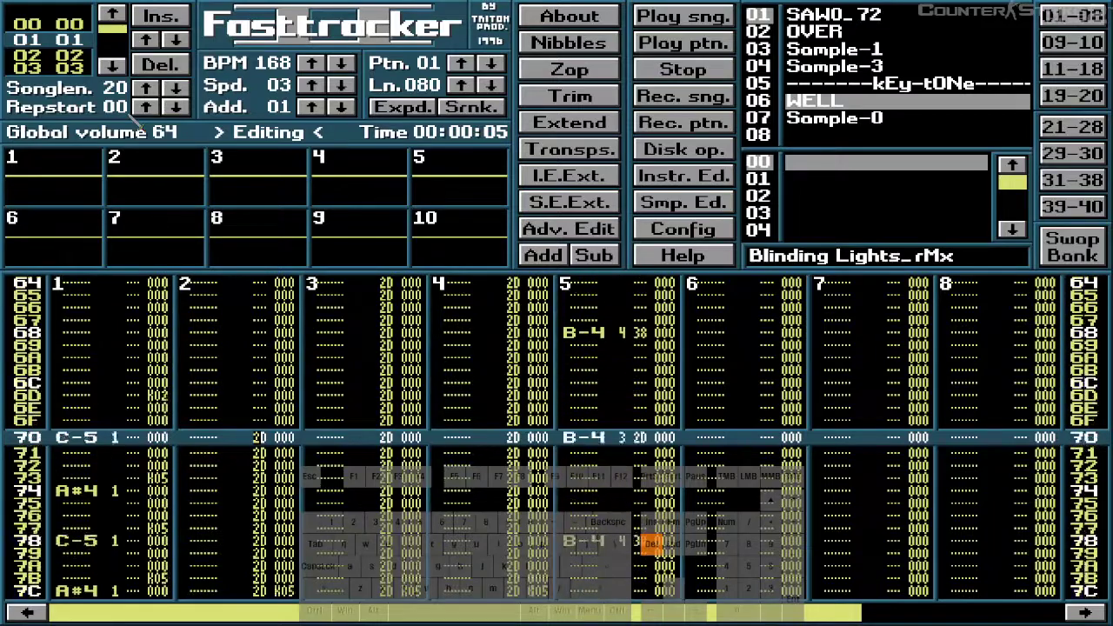
key(Delete)
key(Delete)
key(Delete)
key(Delete)
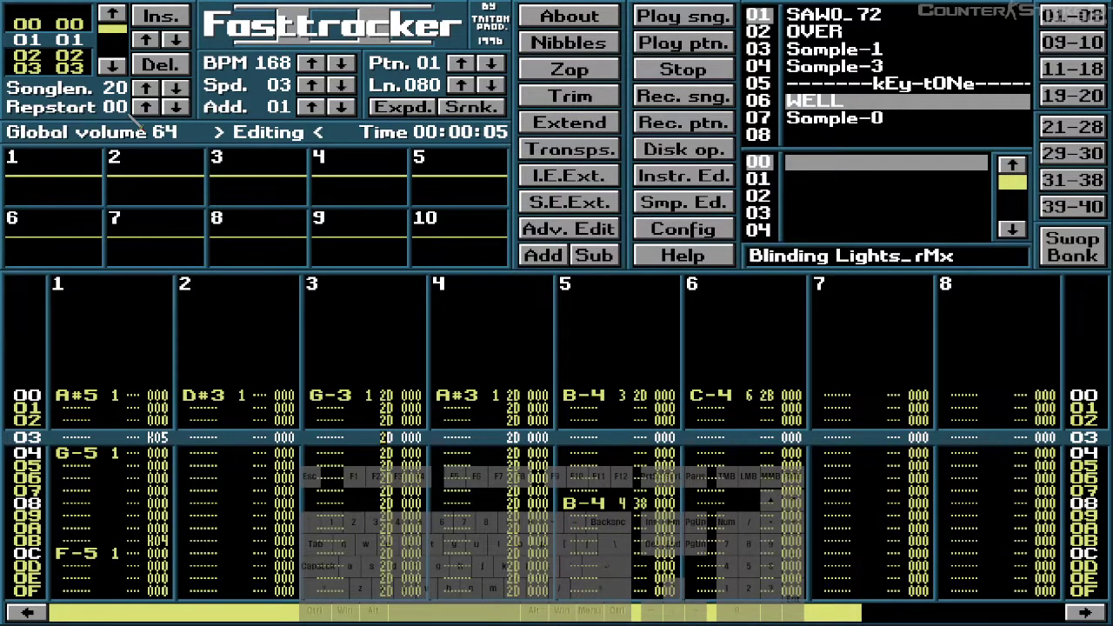
- Clear all the 2D volume values in channel 3 of pattern 01, starting from row 00
key(Up)
key(Up)
key(Up)
key(Delete)
key(Delete)
key(Delete)
key(Delete)
key(Delete)
key(Delete)
key(Delete)
key(Delete)
key(Delete)
key(Delete)
key(Delete)
key(Delete)
key(Delete)
key(Delete)
key(Delete)
key(Delete)
key(Delete)
key(Delete)
key(Delete)
key(Delete)
key(Delete)
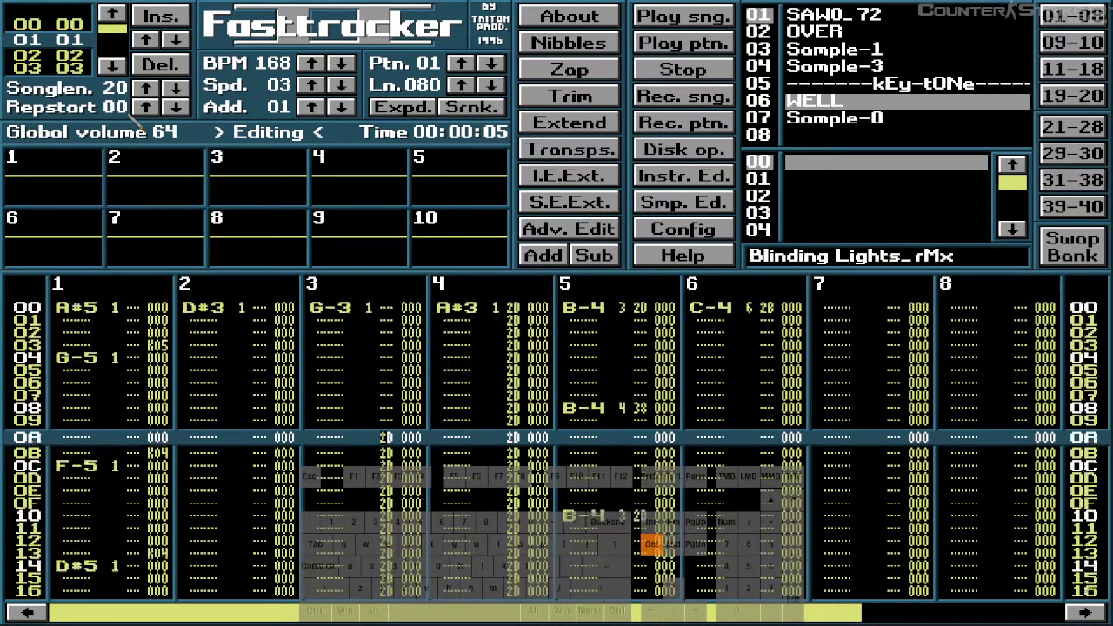
key(Delete)
key(Delete)
key(Delete)
key(Delete)
key(Delete)
key(Delete)
key(Delete)
key(Delete)
key(Delete)
key(Delete)
key(Delete)
key(Delete)
key(Delete)
key(Delete)
key(Delete)
key(Delete)
key(Delete)
key(Delete)
key(Delete)
key(Delete)
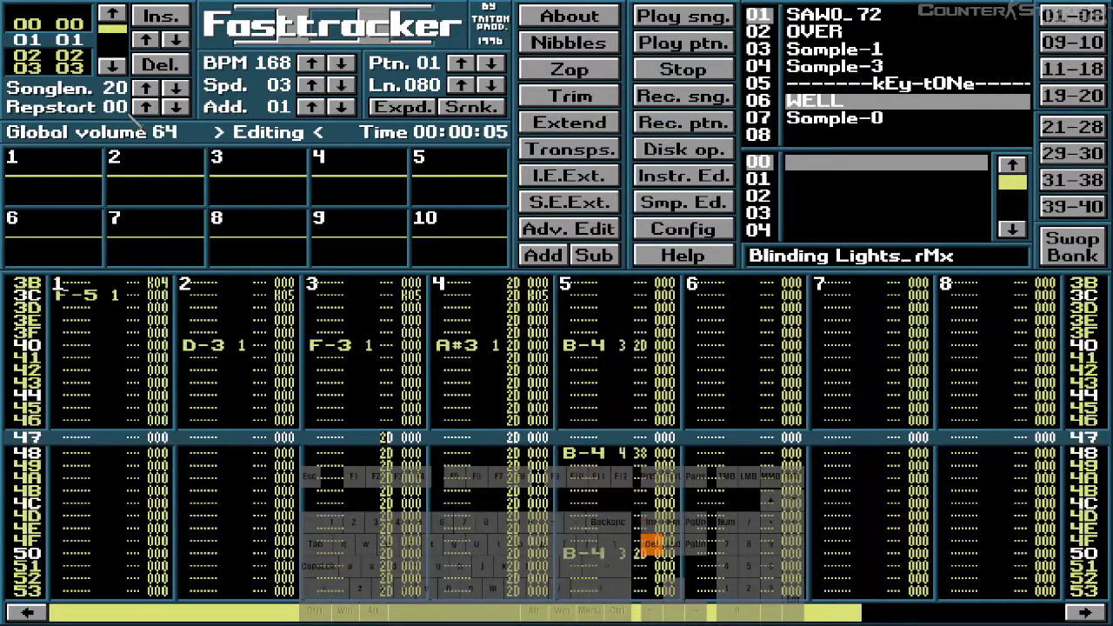
key(Delete)
key(Delete)
key(Delete)
key(Delete)
key(Delete)
key(Delete)
key(Delete)
key(Delete)
key(Delete)
key(Delete)
key(Delete)
key(Delete)
key(Delete)
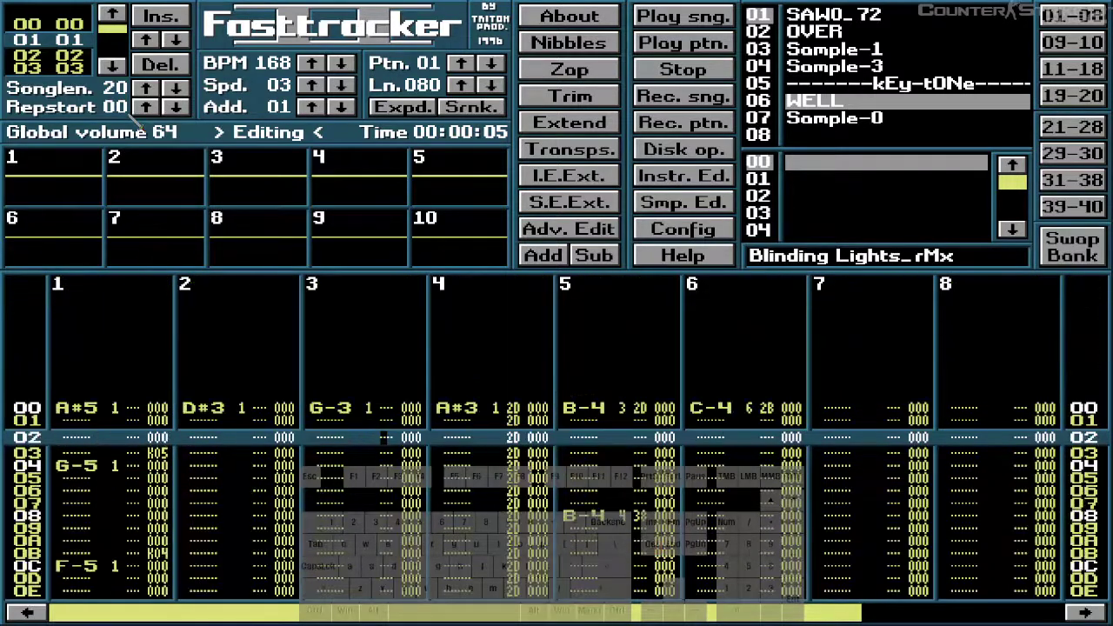
- Clear all the 2D volume values in channel 4 of pattern 01, from row 00 to the pattern's end
key(Right)
key(Up)
key(Up)
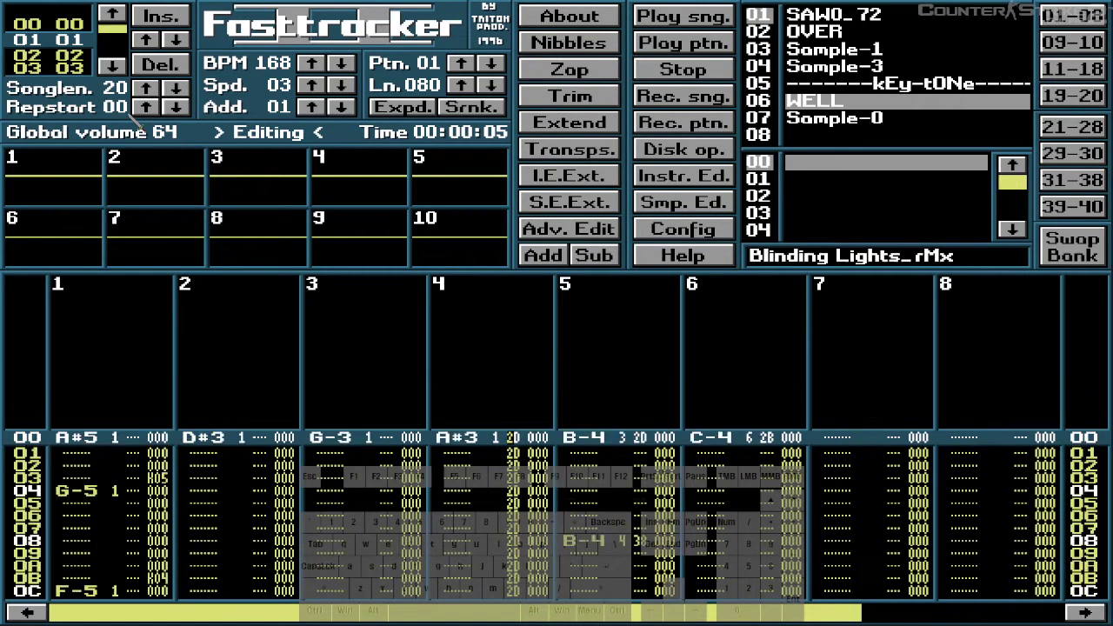
key(Delete)
key(Delete)
key(Delete)
key(Delete)
key(Delete)
key(Delete)
key(Delete)
key(Delete)
key(Delete)
key(Delete)
key(Delete)
key(Delete)
key(Delete)
key(Delete)
key(Delete)
key(Delete)
key(Delete)
key(Delete)
key(Delete)
key(Delete)
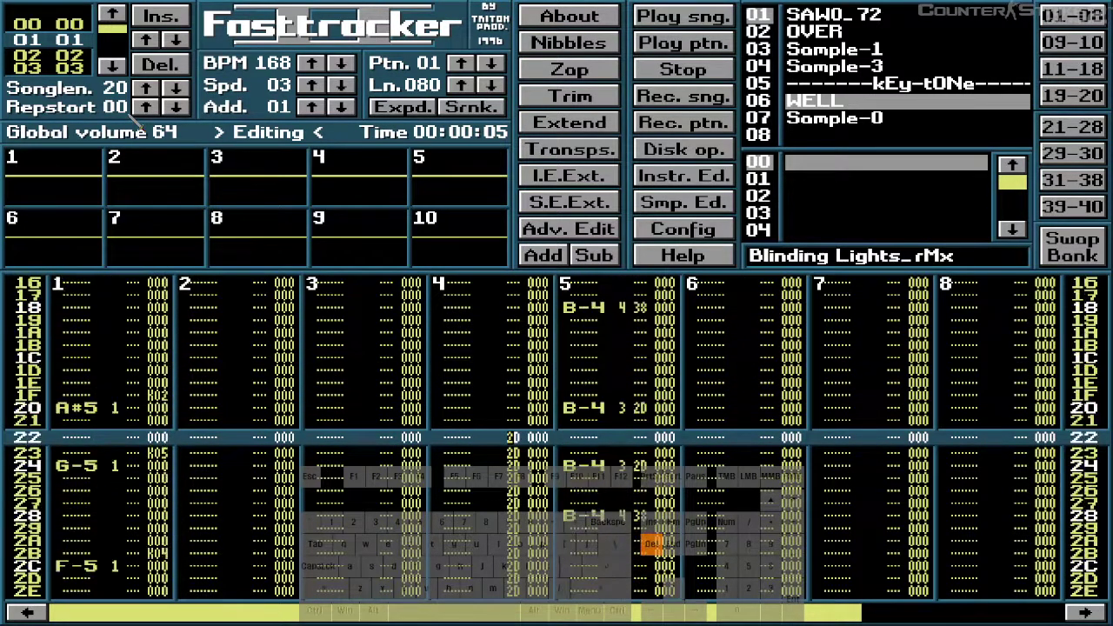
key(Delete)
key(Delete)
key(Delete)
key(Delete)
key(Delete)
key(Delete)
key(Delete)
key(Delete)
key(Delete)
key(Delete)
key(Delete)
key(Delete)
key(Delete)
key(Delete)
key(Delete)
key(Delete)
key(Delete)
key(Delete)
key(Delete)
key(Delete)
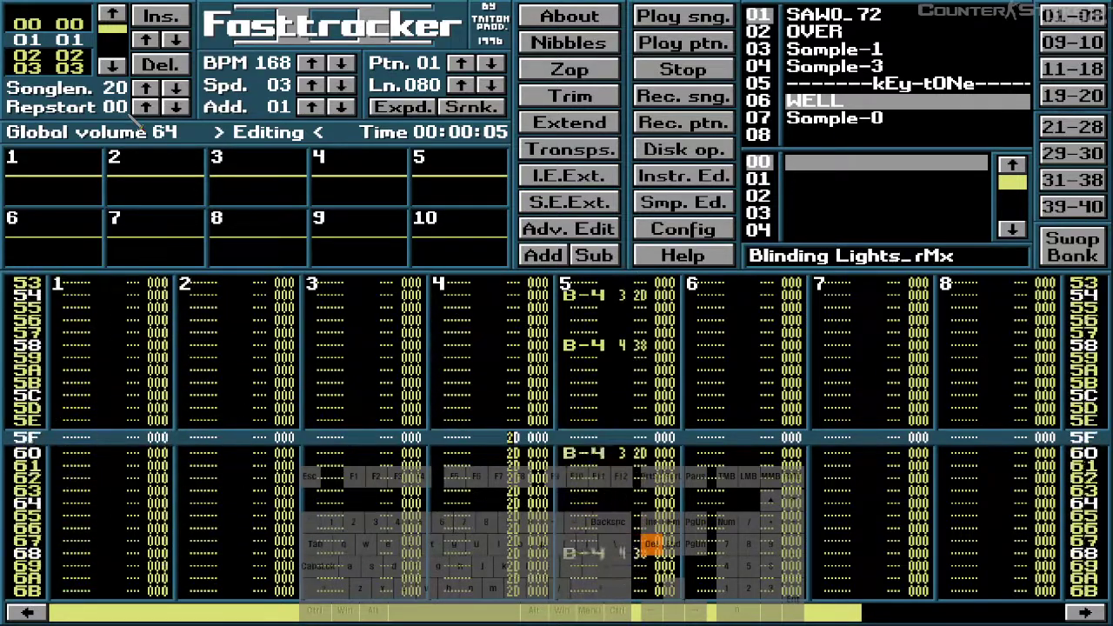
key(Delete)
key(Delete)
key(Delete)
key(Delete)
key(Delete)
key(Delete)
key(Delete)
key(Delete)
key(Delete)
key(Delete)
key(Delete)
key(Delete)
key(Delete)
key(Delete)
key(Delete)
key(Delete)
key(Delete)
key(Delete)
key(Delete)
key(Delete)
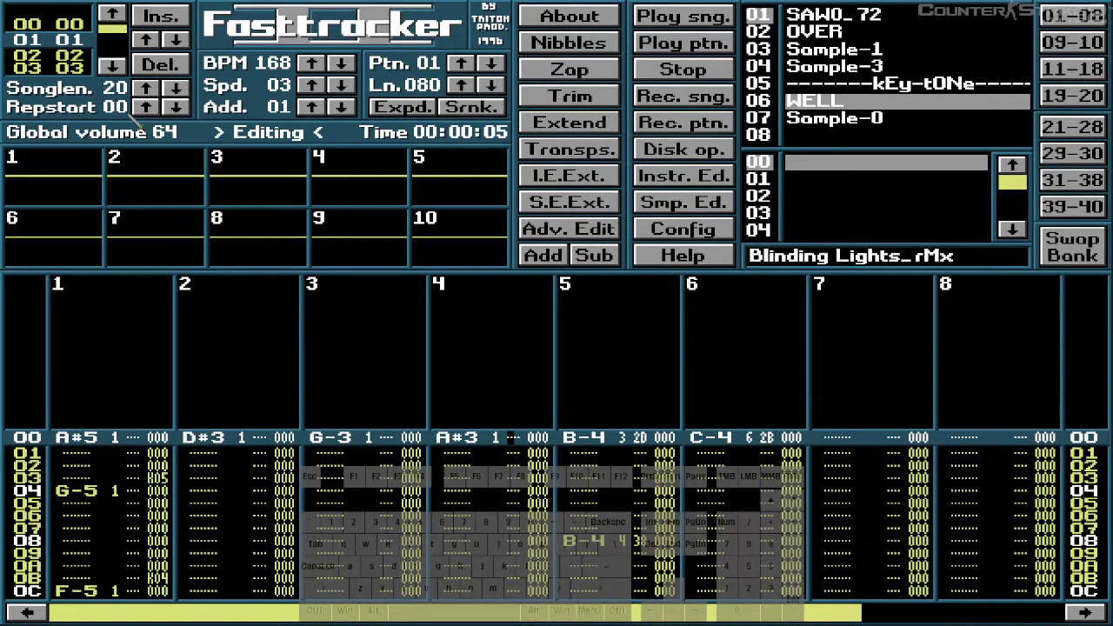
- Clear all the 2D and 38 volume values in channel 5 of pattern 01, starting from row 00
key(Right)
key(Left)
key(Right)
key(Delete)
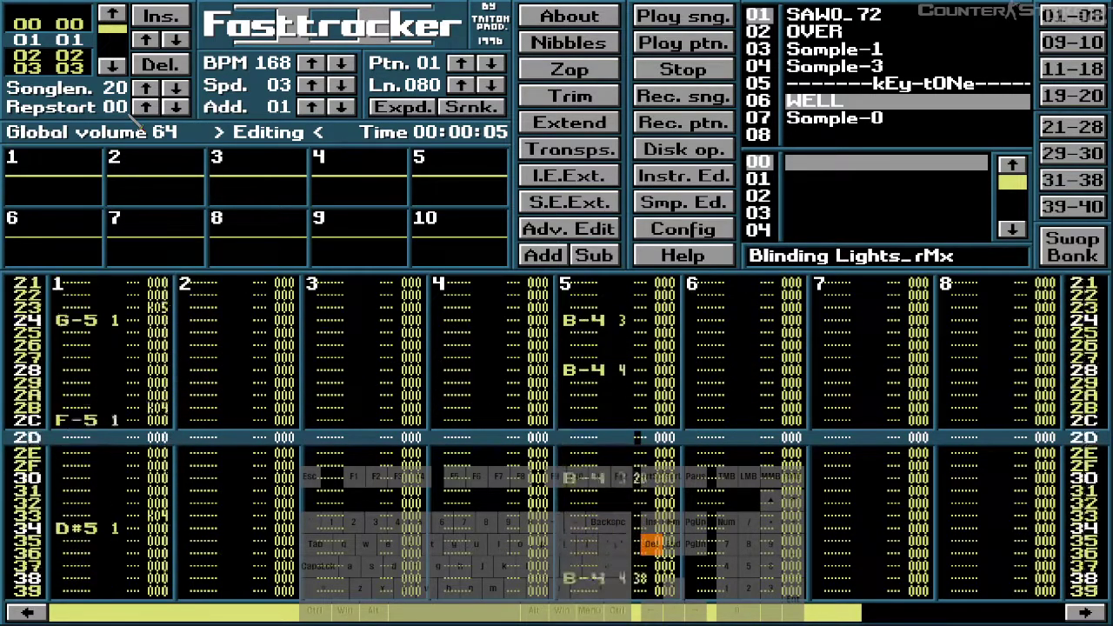
key(Delete)
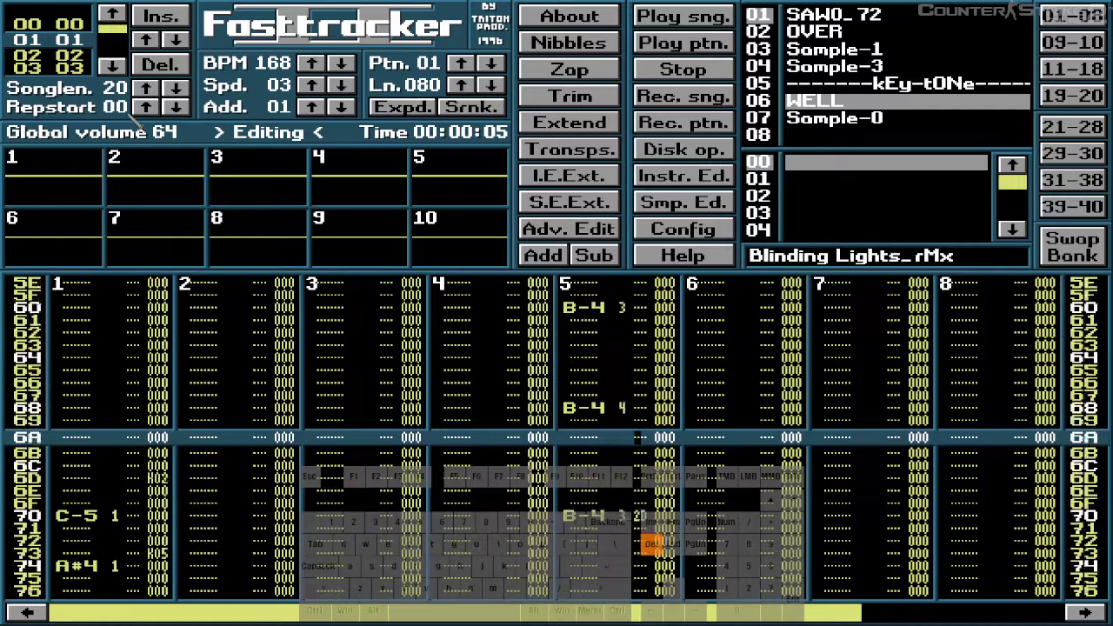
key(Delete)
- Clear the volume values in channel 6 of pattern 01, including the 2B on row 00
key(Right)
key(Right)
key(Right)
key(Right)
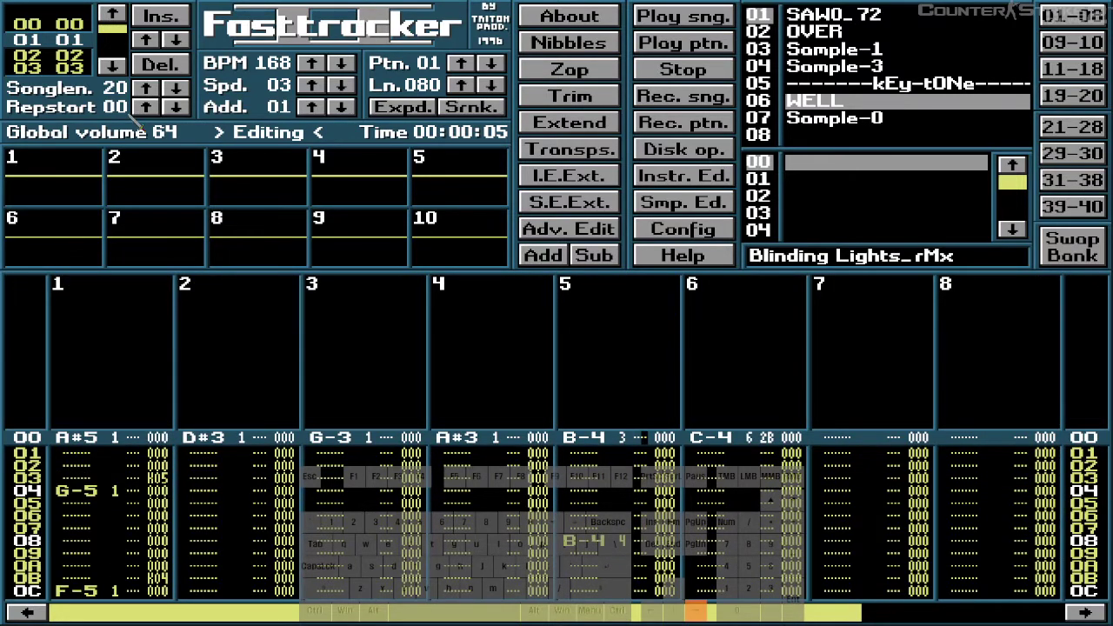
key(Delete)
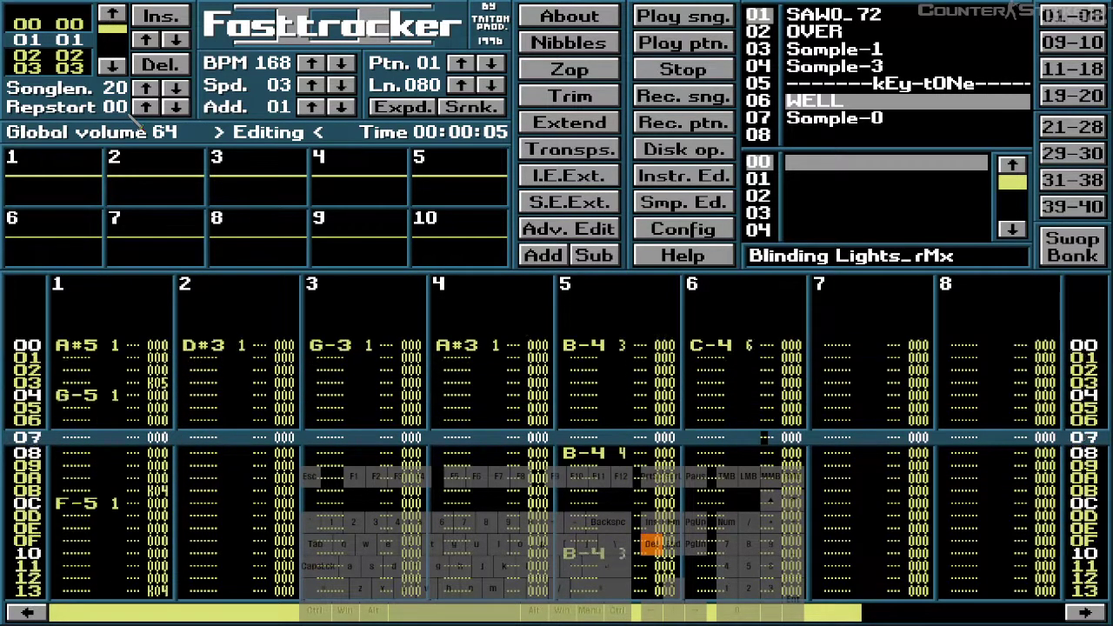
key(Delete)
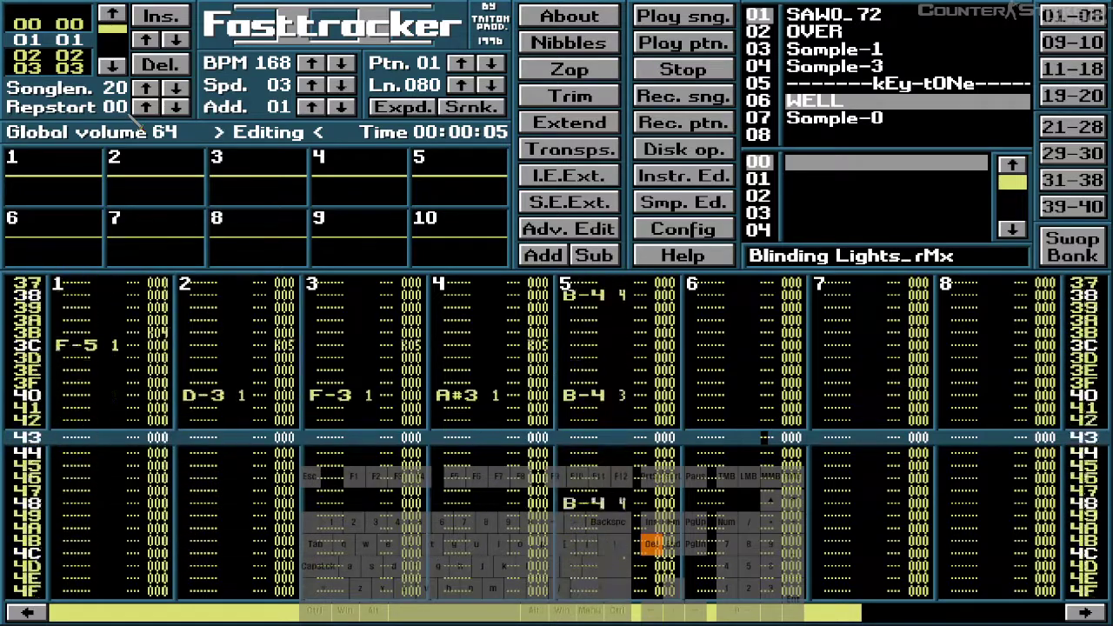
key(Delete)
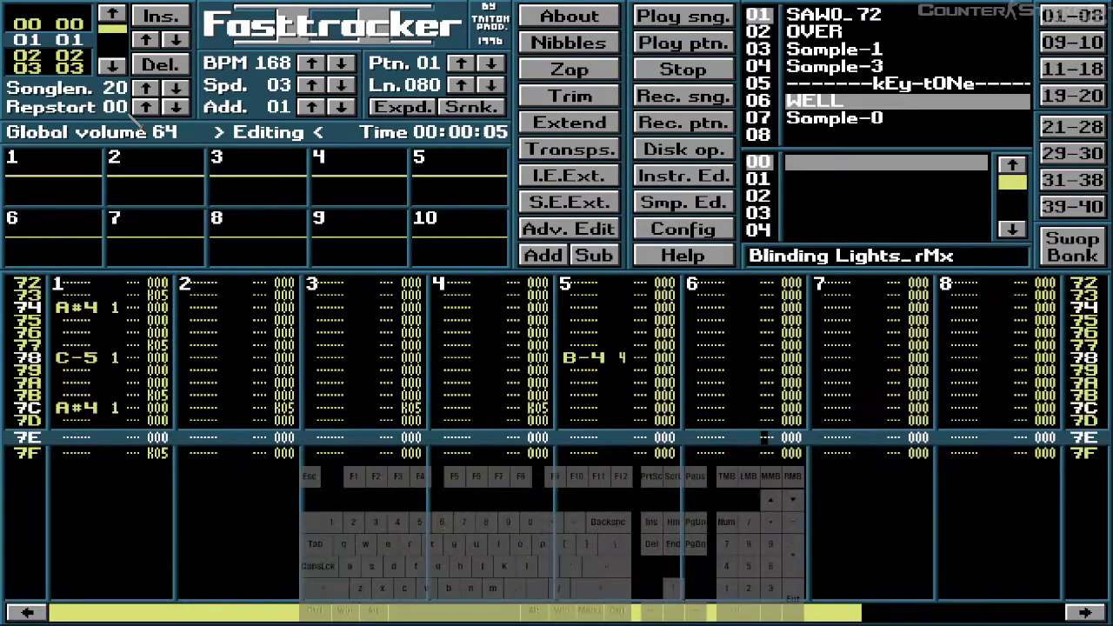
- Play the song from pattern 01 to check the cleaned channels, stop playback, and go back towards the first rows
key(Left)
key(Control_R)
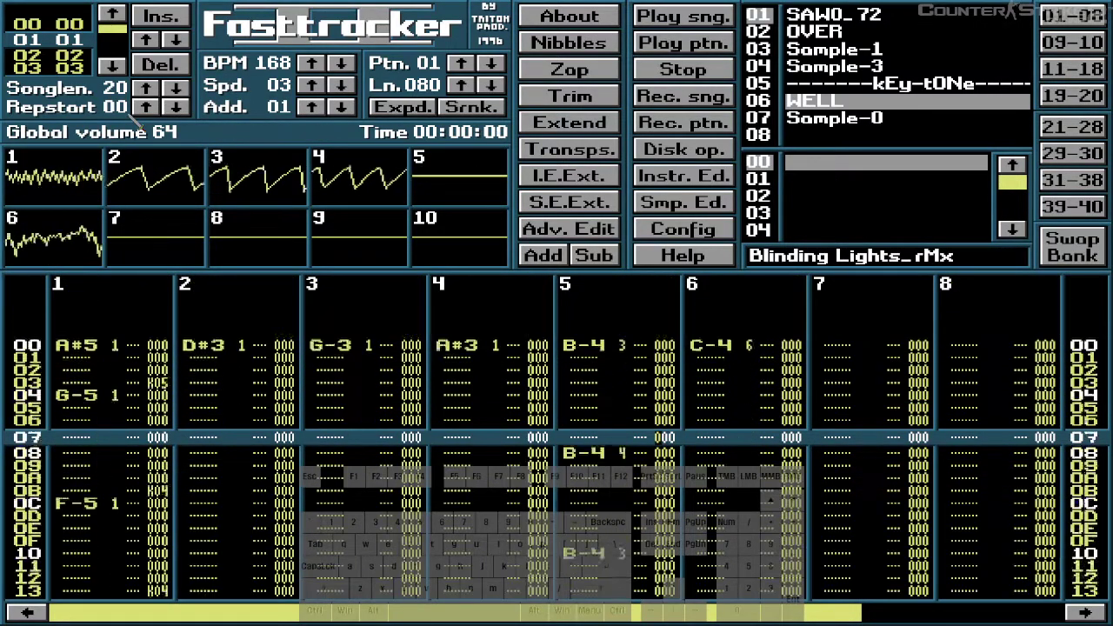
key(space)
key(Up)
key(Up)
key(Up)
key(Up)
key(Up)
key(Up)
key(Up)
key(Up)
key(Up)
key(Up)
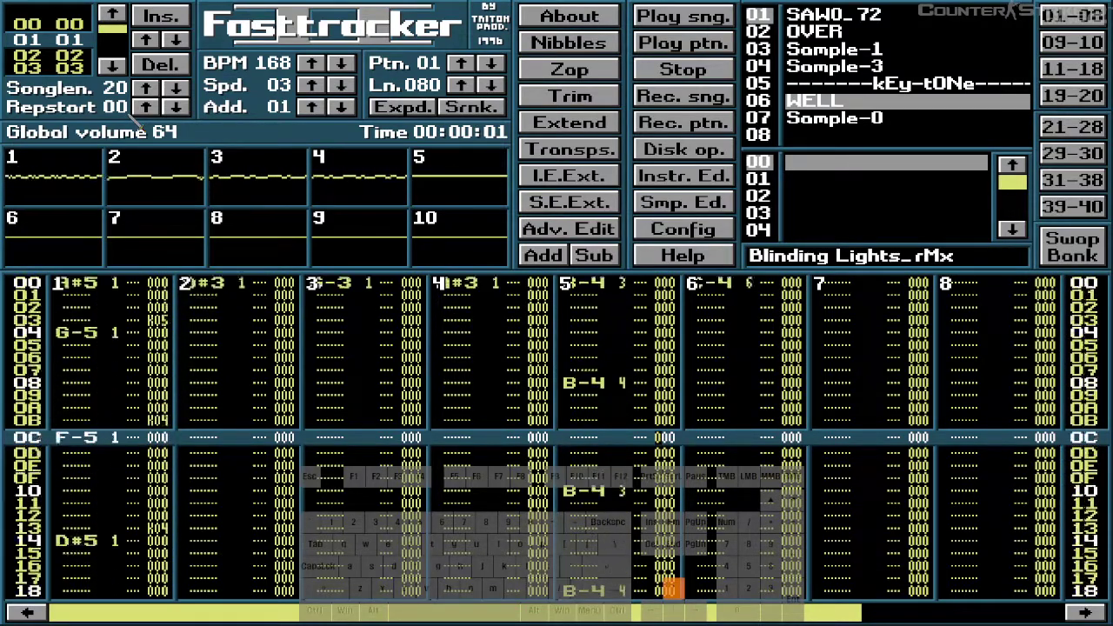
- Turn on edit mode and clear the K05 effect on row 03 of channel 1 in pattern 01
key(Left)
key(Left)
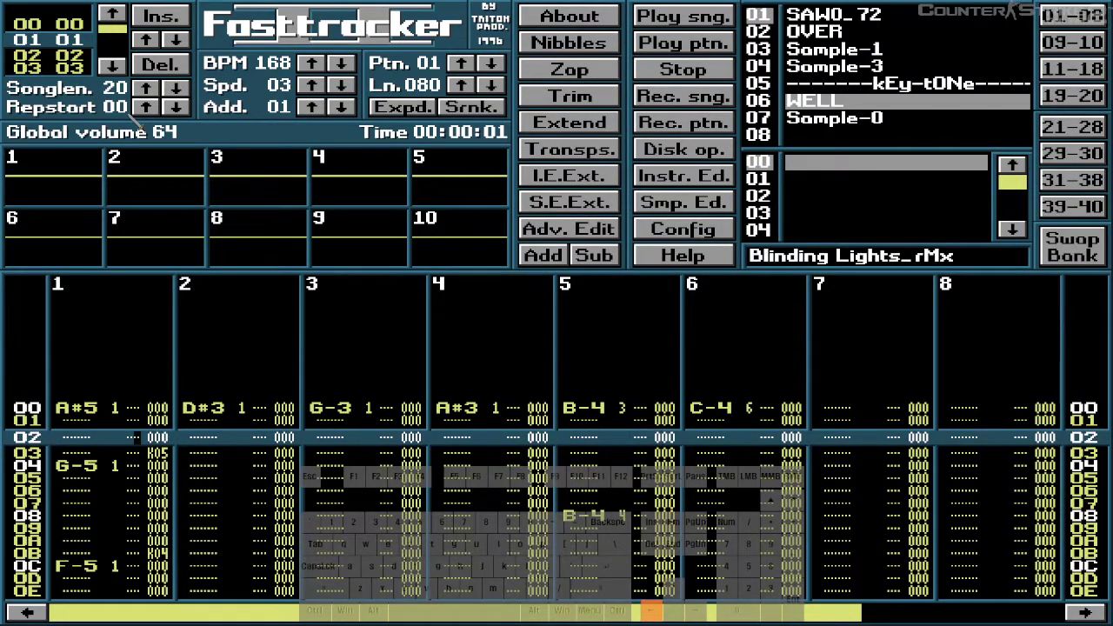
key(Down)
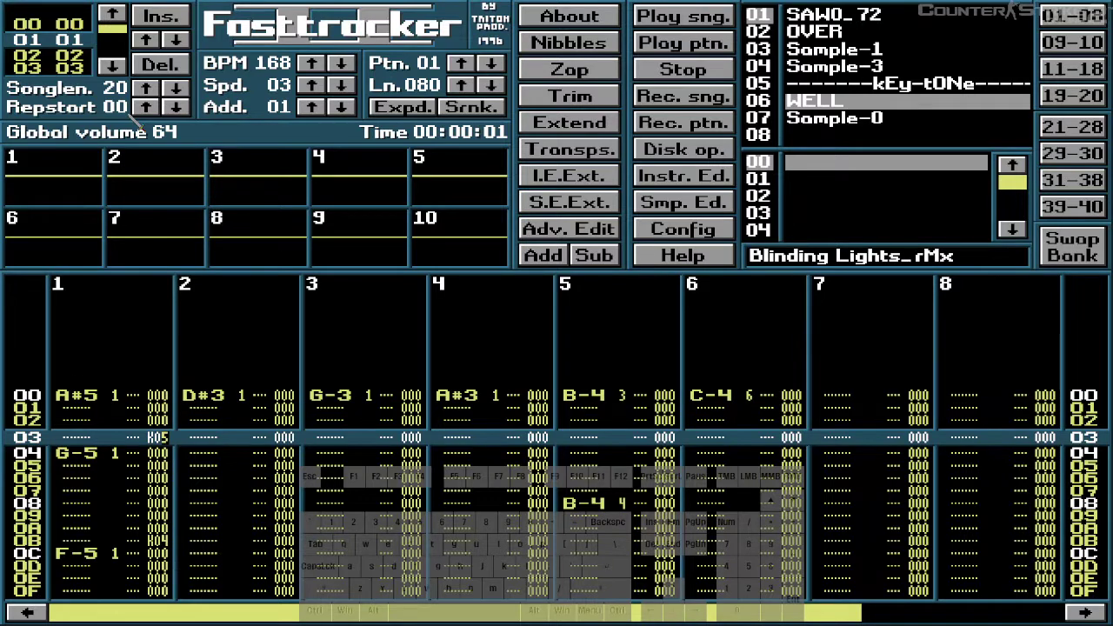
key(space)
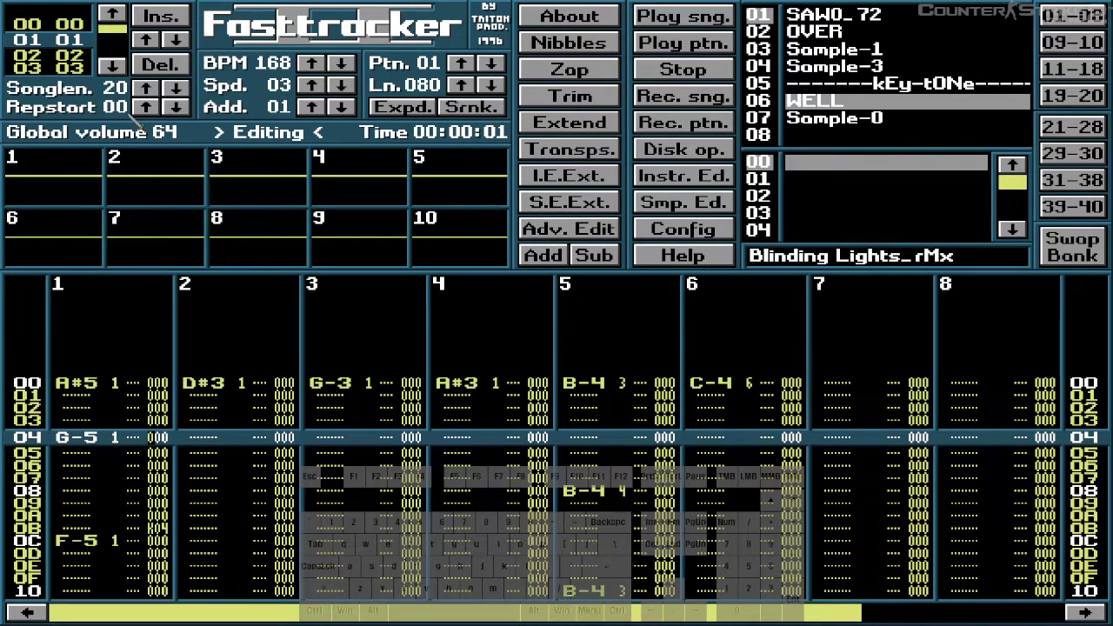
- Set the K effects on rows 0B and 13 of channel 1 to K02
key(Down)
key(Down)
key(Down)
key(Down)
key(Down)
key(Down)
key(Down)
key(Down)
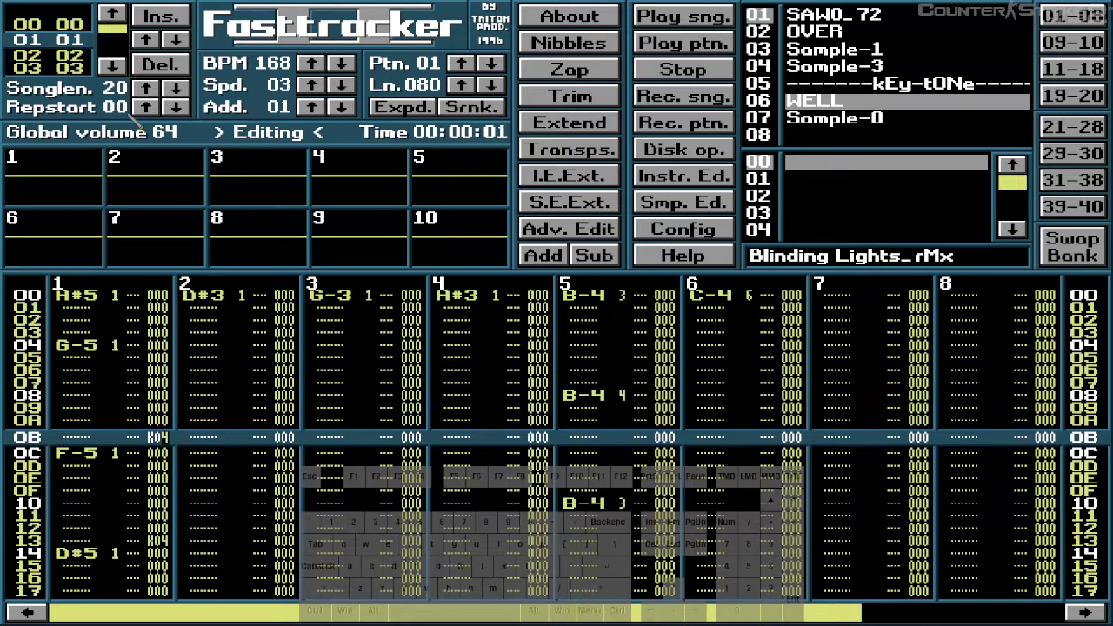
key(Down)
key(Down)
key(Down)
key(Down)
key(Down)
key(Down)
key(Down)
key(Down)
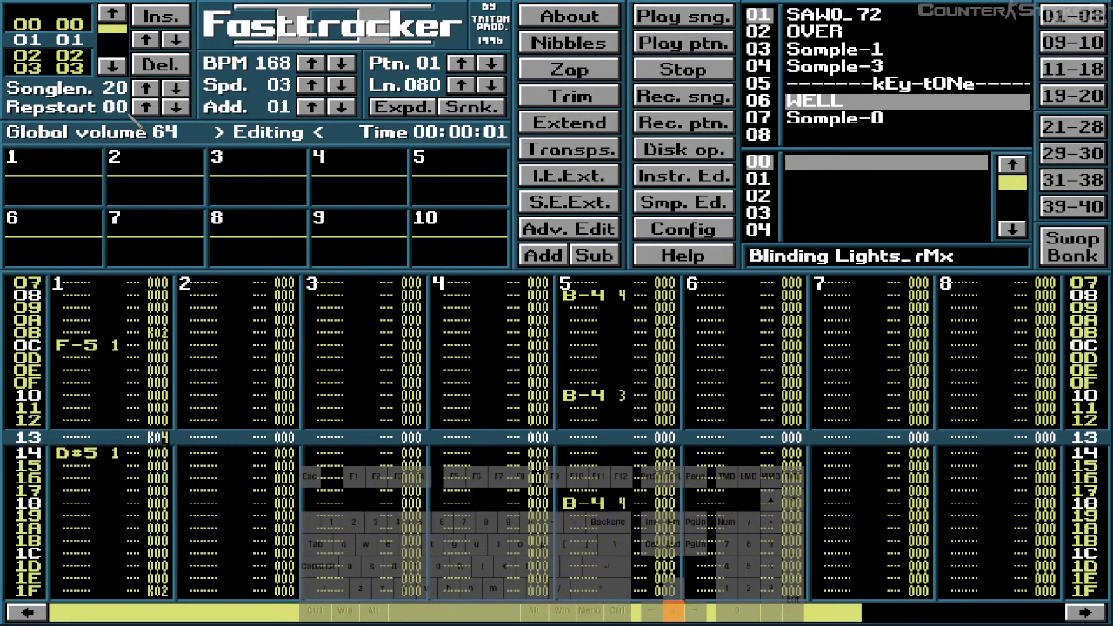
key(Down)
key(Down)
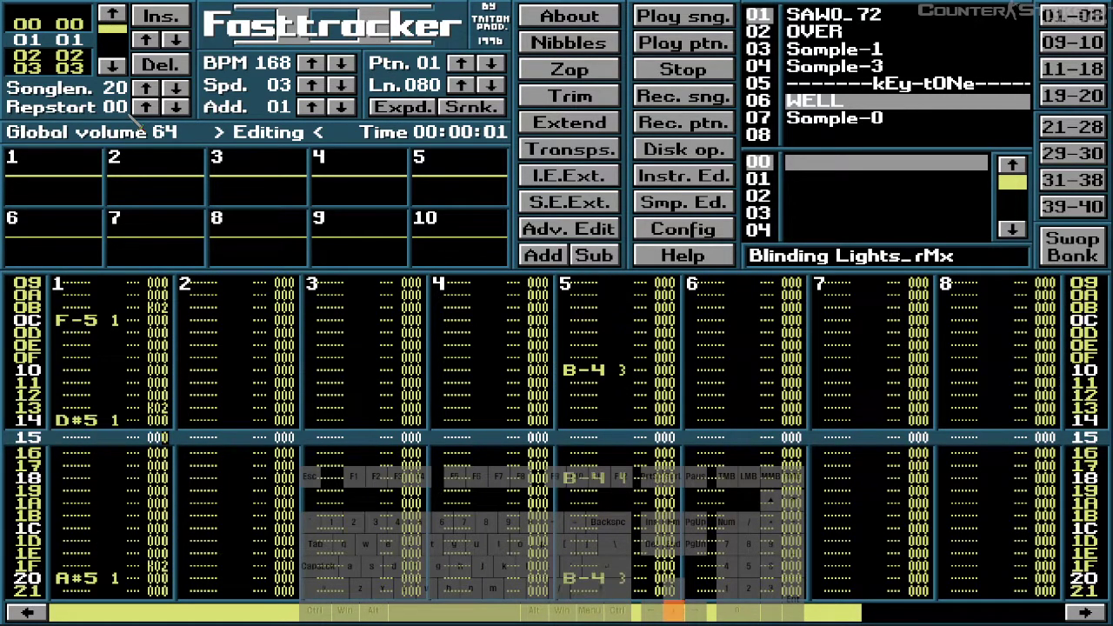
- Set the K effect on row 1F of channel 1 to K01
key(Down)
key(Down)
key(Down)
key(Down)
key(Down)
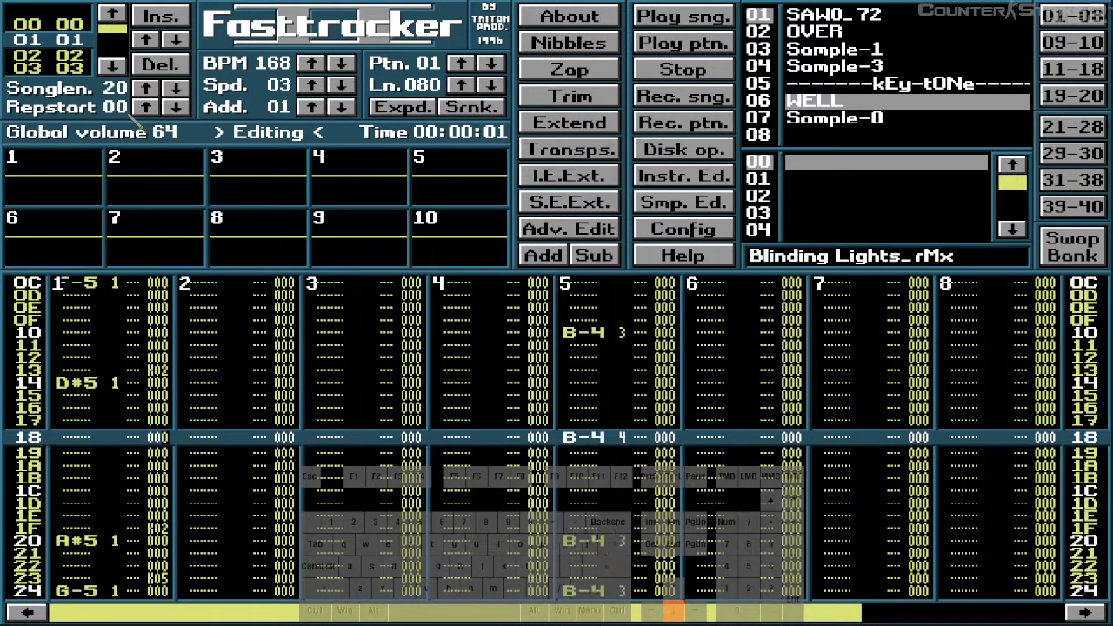
key(Down)
key(Down)
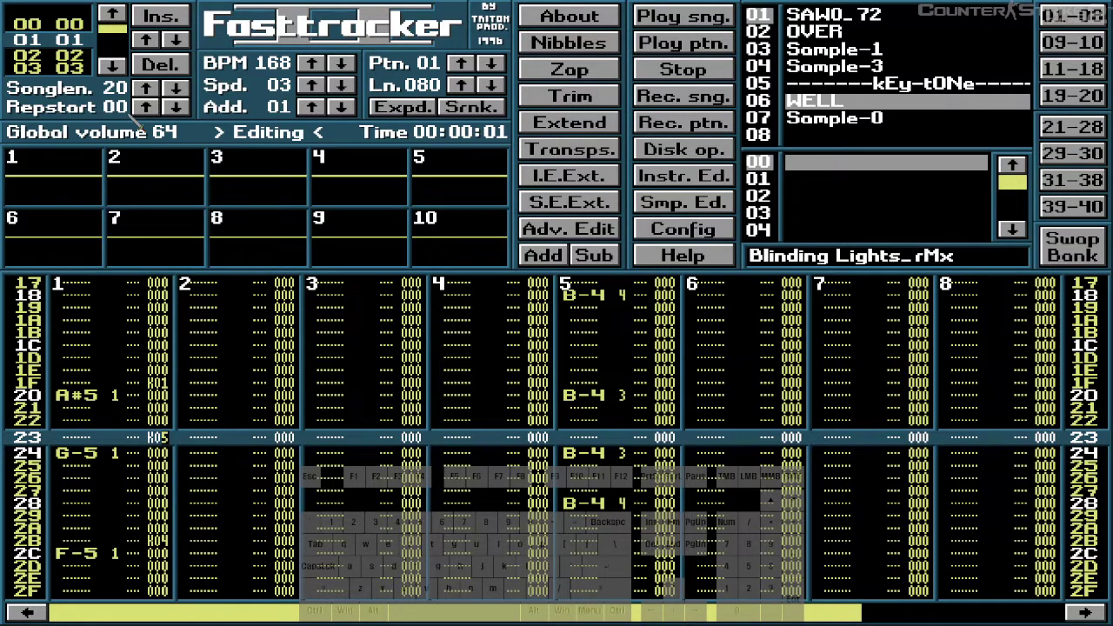
- Clear the K05 effect on row 23 of channel 1
key(Down)
key(Down)
key(Down)
key(Down)
key(Down)
key(Down)
key(Down)
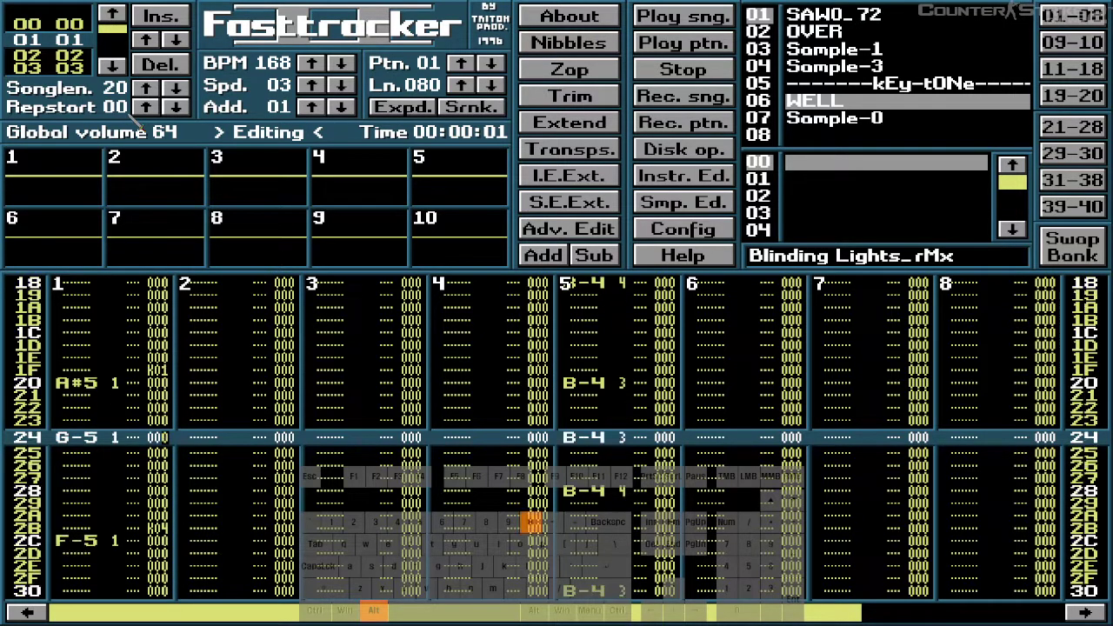
- Set the K effects on rows 2B and 33 of channel 1 to K02
key(Down)
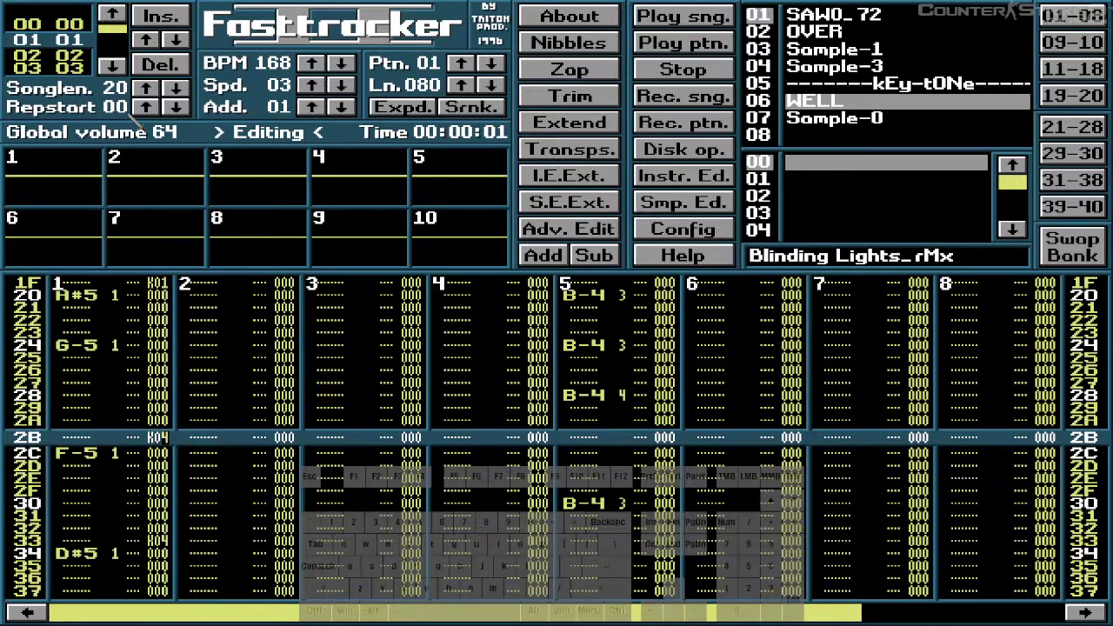
key(Down)
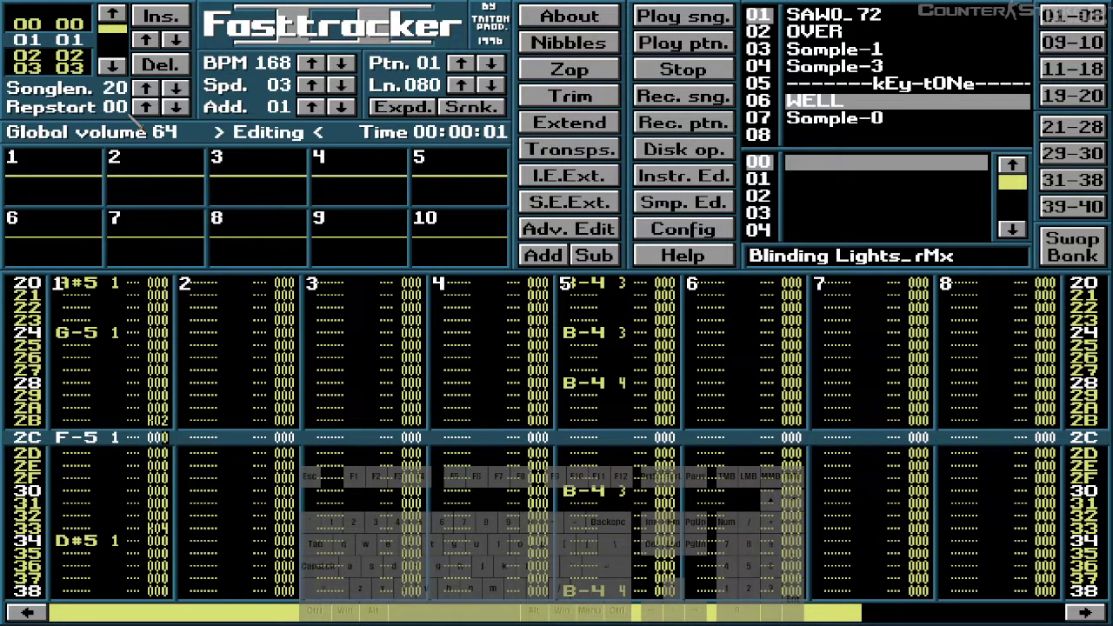
key(Down)
key(Down)
key(Down)
key(Down)
key(Down)
key(Down)
key(Down)
key(Down)
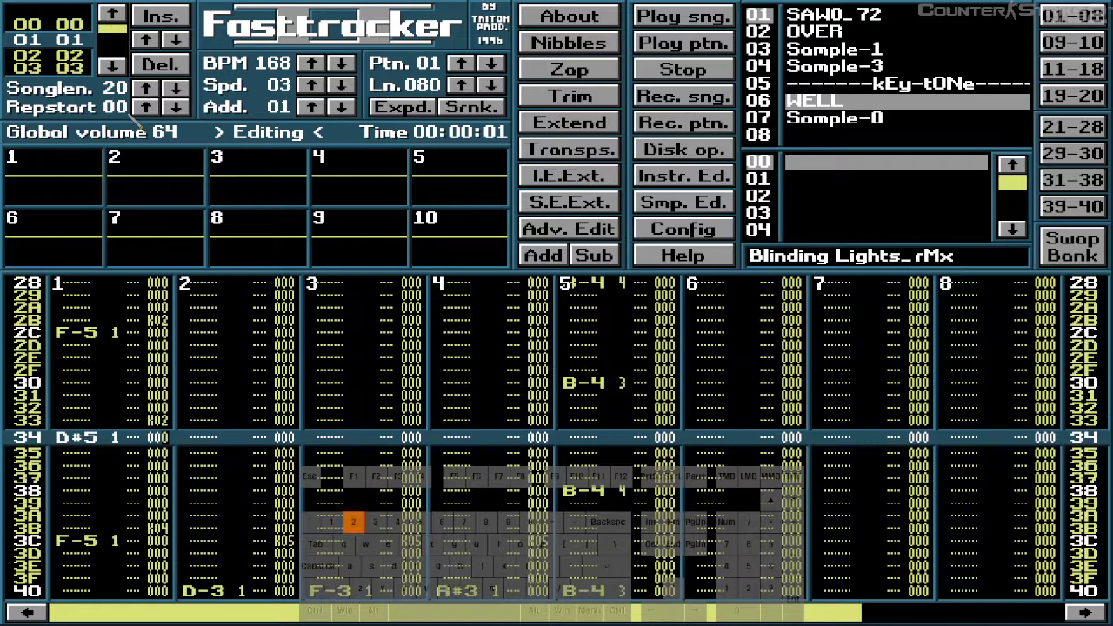
- Set the K effect on row 3B of channel 1 to K02
key(Down)
key(Down)
key(Down)
key(Down)
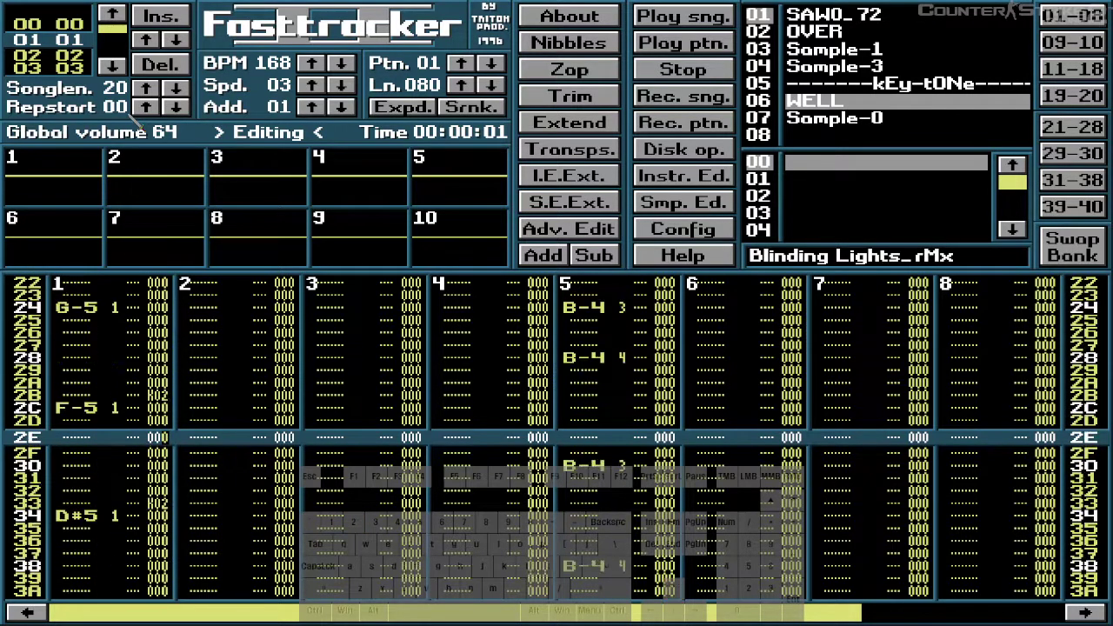
key(Down)
key(Down)
key(Down)
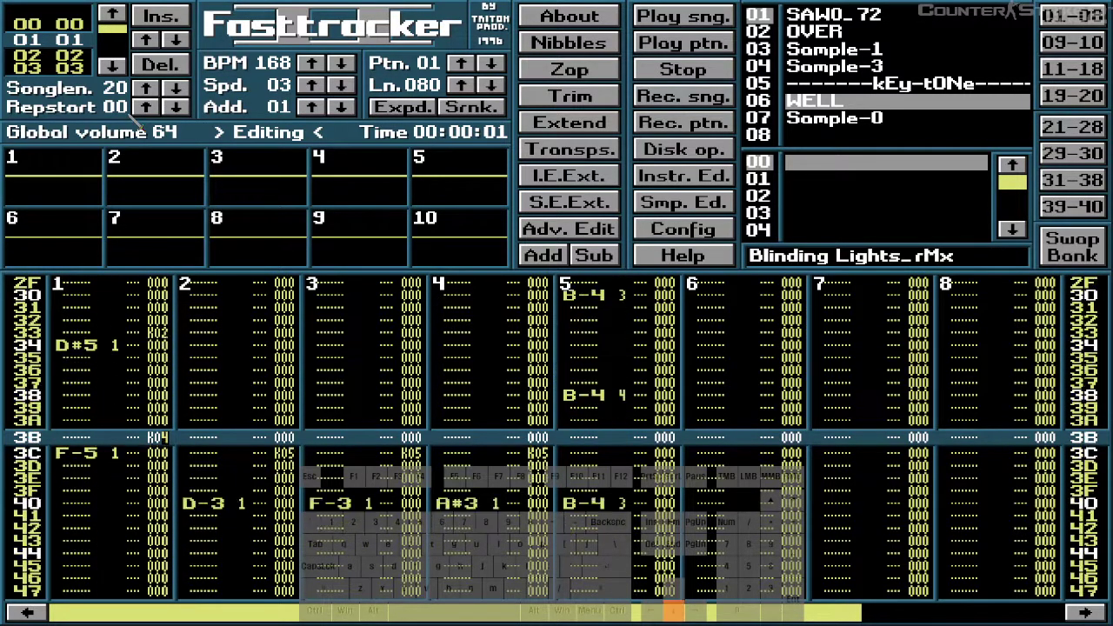
- Set the K effect on row 6D of channel 1 to K01
key(Down)
key(Down)
key(Down)
key(Down)
key(Down)
key(Down)
key(Down)
key(Down)
key(Down)
key(Down)
key(Down)
key(Down)
key(Down)
key(Down)
key(Down)
key(Down)
key(Down)
key(Down)
key(Down)
key(Down)
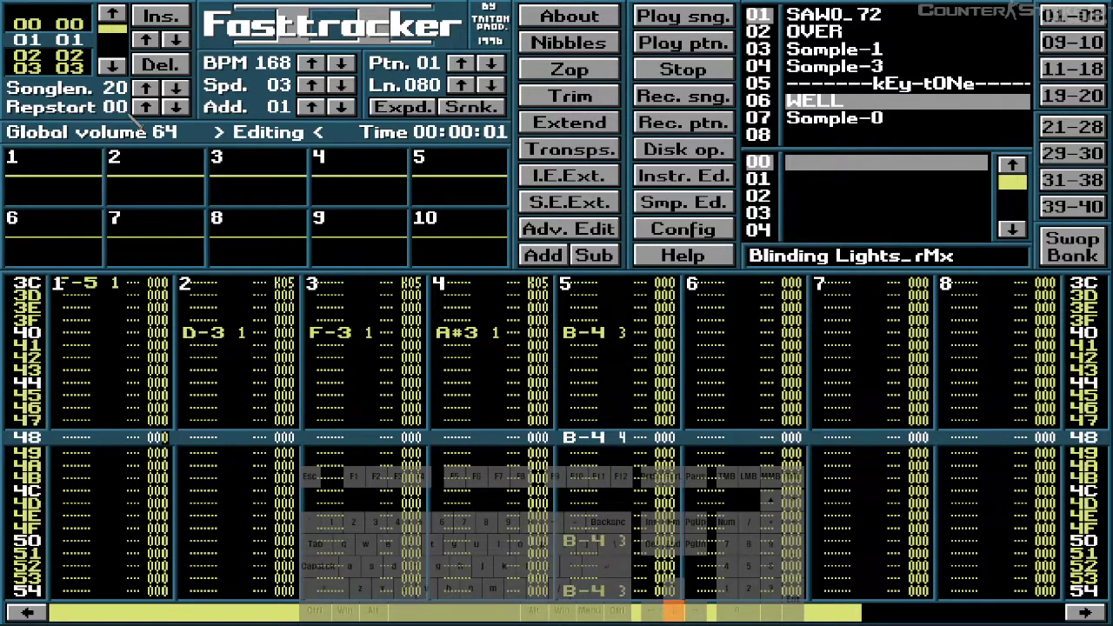
key(Down)
key(Down)
key(Down)
key(Down)
key(Down)
key(Down)
key(Down)
key(Down)
key(Down)
key(Down)
key(Down)
key(Down)
key(Down)
key(Down)
key(Down)
key(Down)
key(Down)
key(Down)
key(Down)
key(Down)
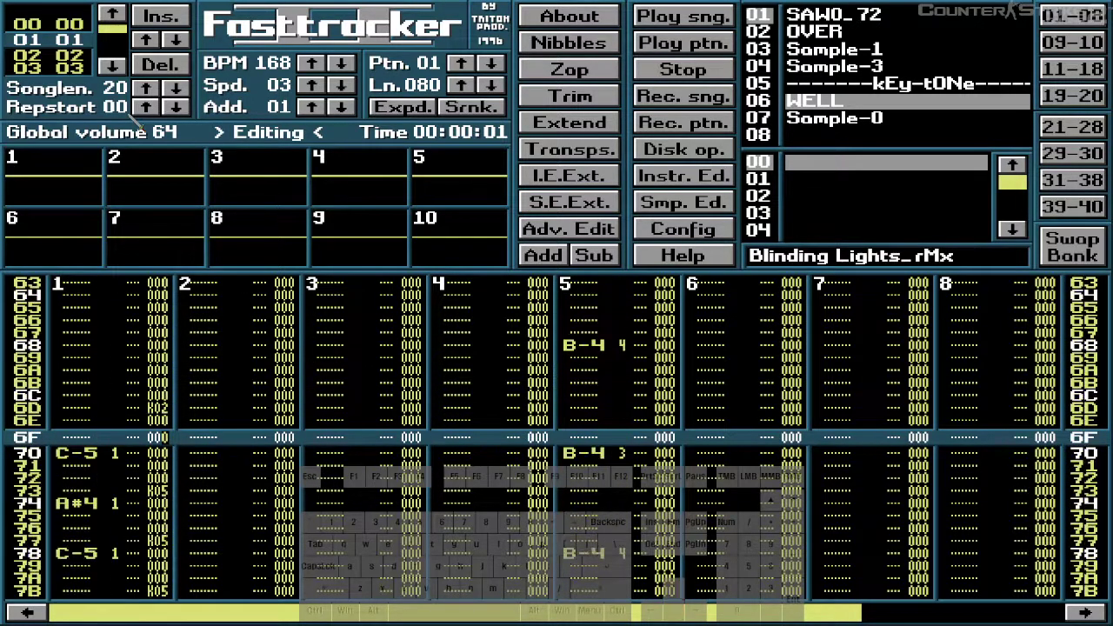
key(Down)
key(Down)
key(Down)
key(Down)
key(Down)
key(Down)
- Set the K effects on rows 73, 77, 7B and 7F of channel 1 to K02
key(Up)
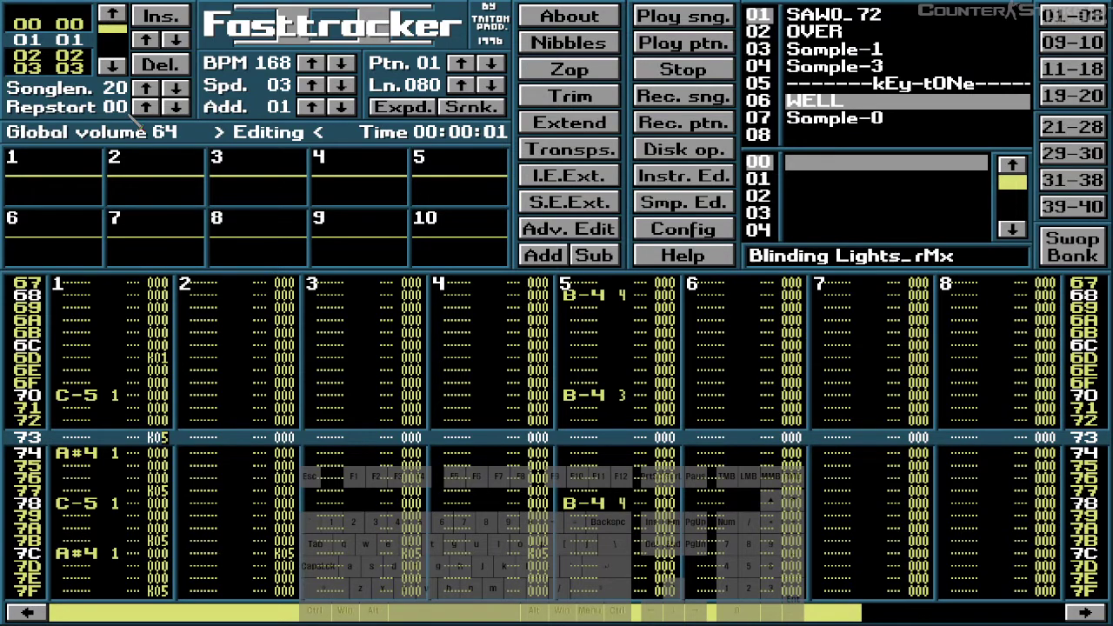
key(2)
key(Down)
key(Down)
key(Down)
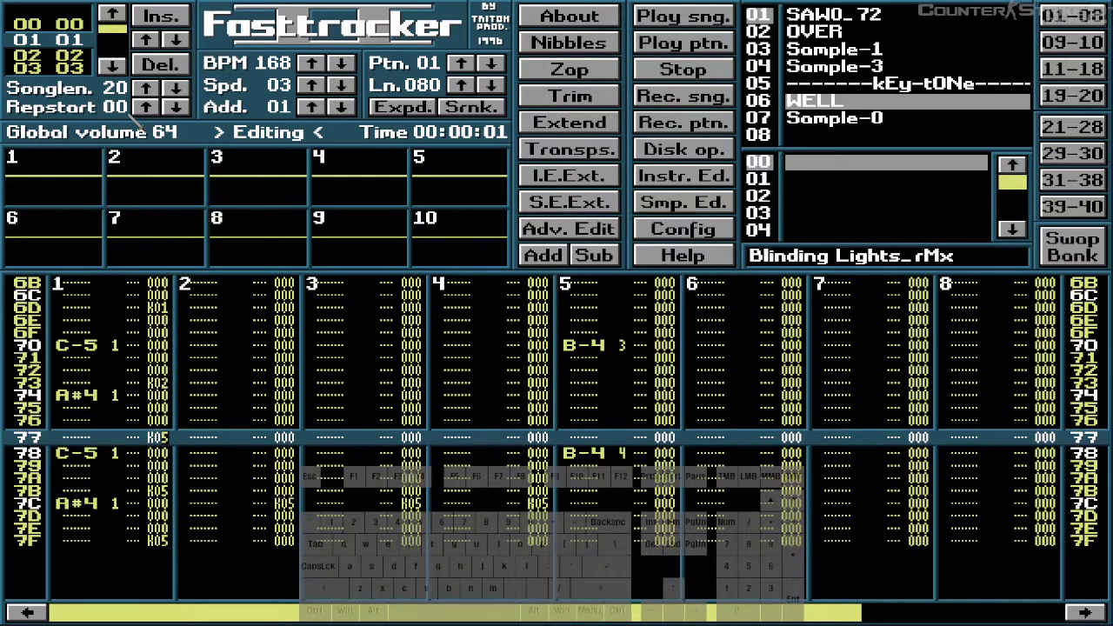
key(2)
key(Down)
key(Down)
key(Down)
key(Down)
key(Down)
key(Down)
key(Down)
key(Down)
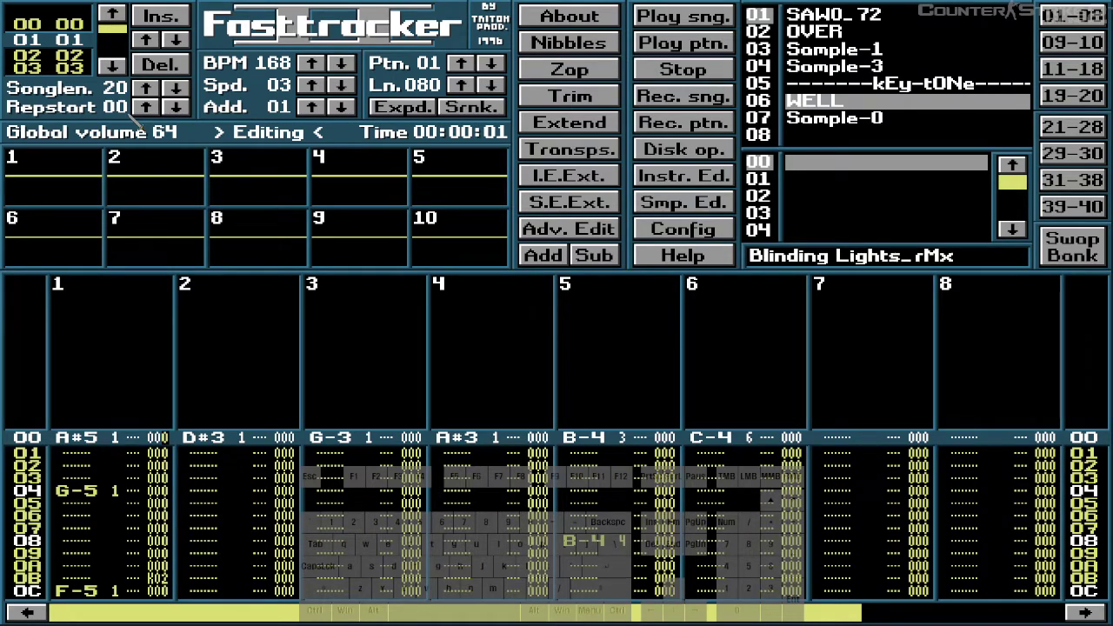
- Play pattern 01, stop playback, and look back through its rows to check the K effects on channel 1
key(Alt_R)
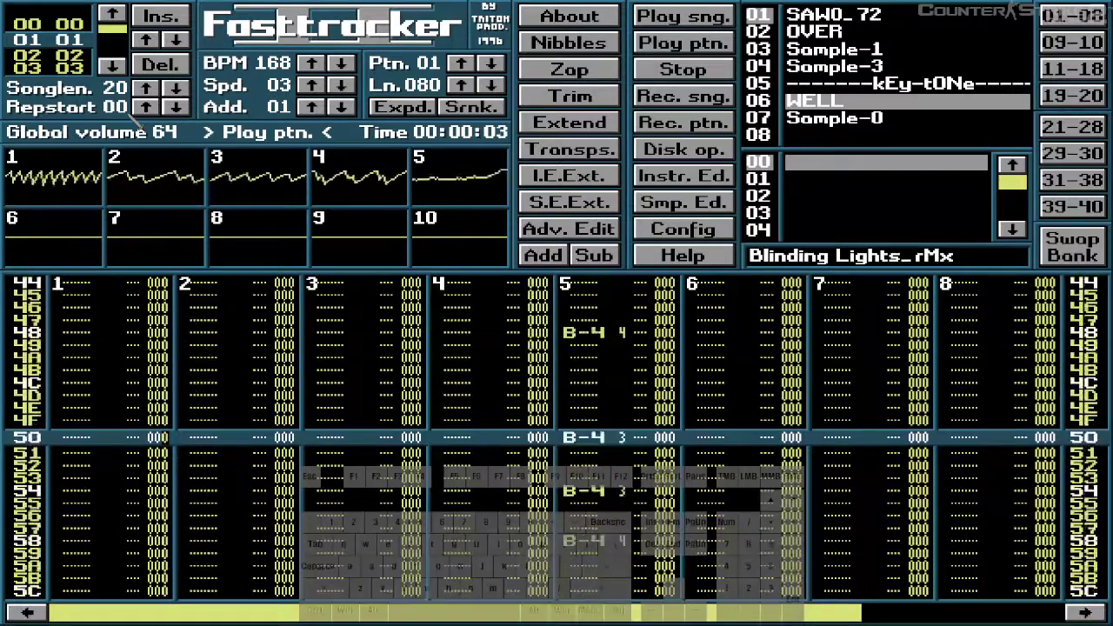
key(space)
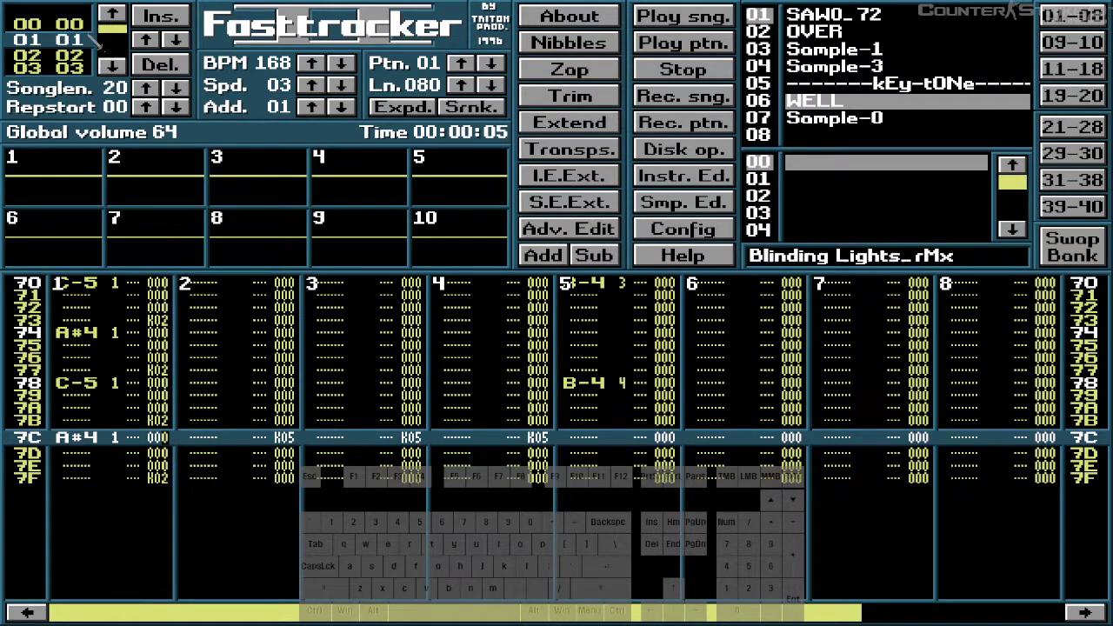
key(Up)
key(Up)
key(Up)
key(Up)
key(Up)
key(Up)
key(Up)
key(Up)
key(Up)
key(Up)
key(Up)
key(Up)
key(Up)
key(Up)
key(Up)
key(Up)
key(Up)
key(Up)
key(Up)
key(Up)
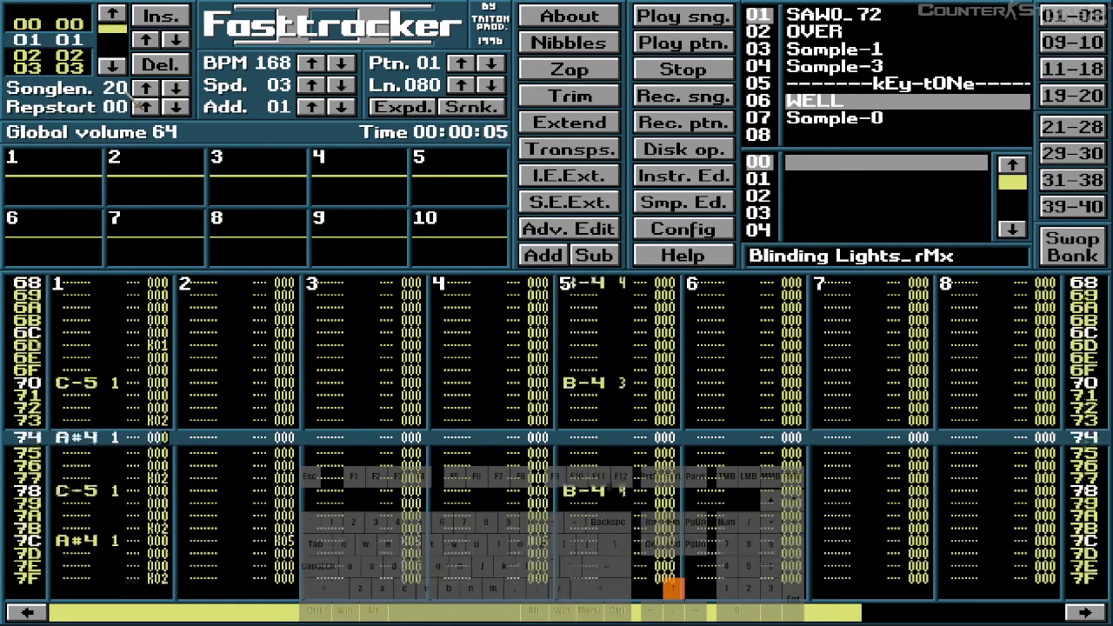
key(Up)
key(Up)
key(Up)
key(Up)
key(Up)
key(Up)
key(Up)
key(Up)
key(Up)
key(Up)
key(Up)
key(Up)
key(Up)
key(Up)
key(Up)
key(Up)
key(Up)
key(Up)
key(Up)
key(Up)
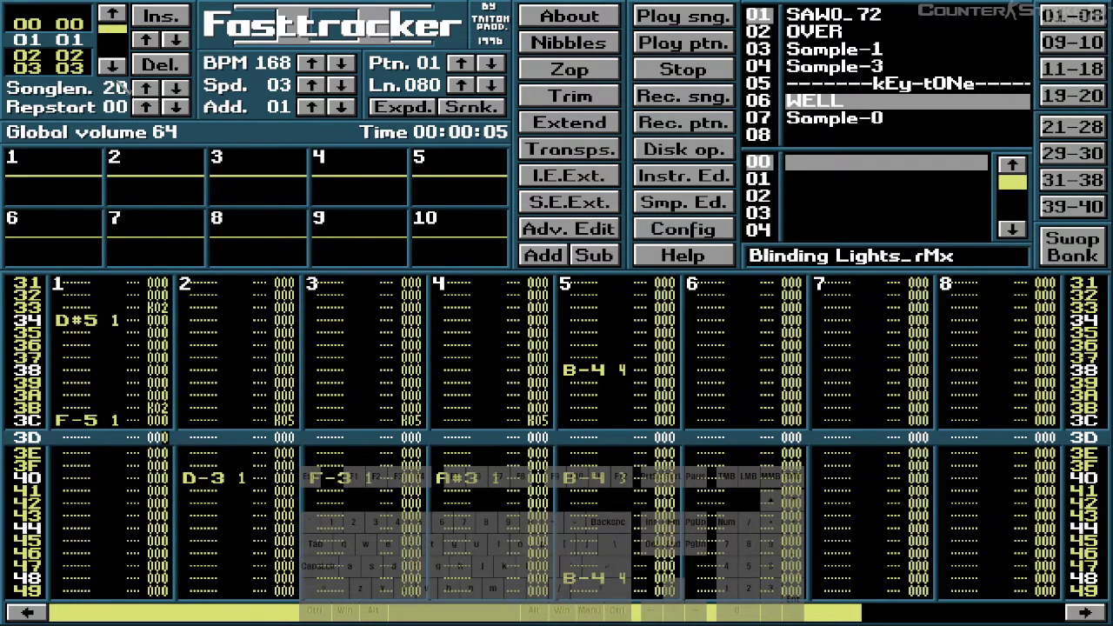
- Select instrument SAW0_72, solo channel 1, and play the song from pattern 00
key(shift+Right)
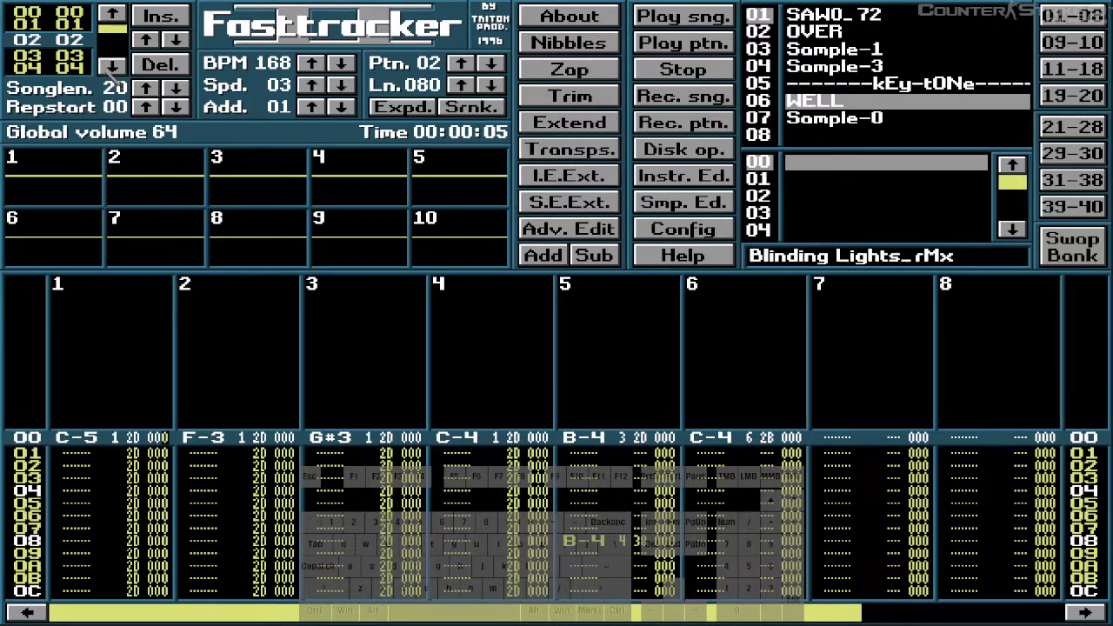
click(113, 16)
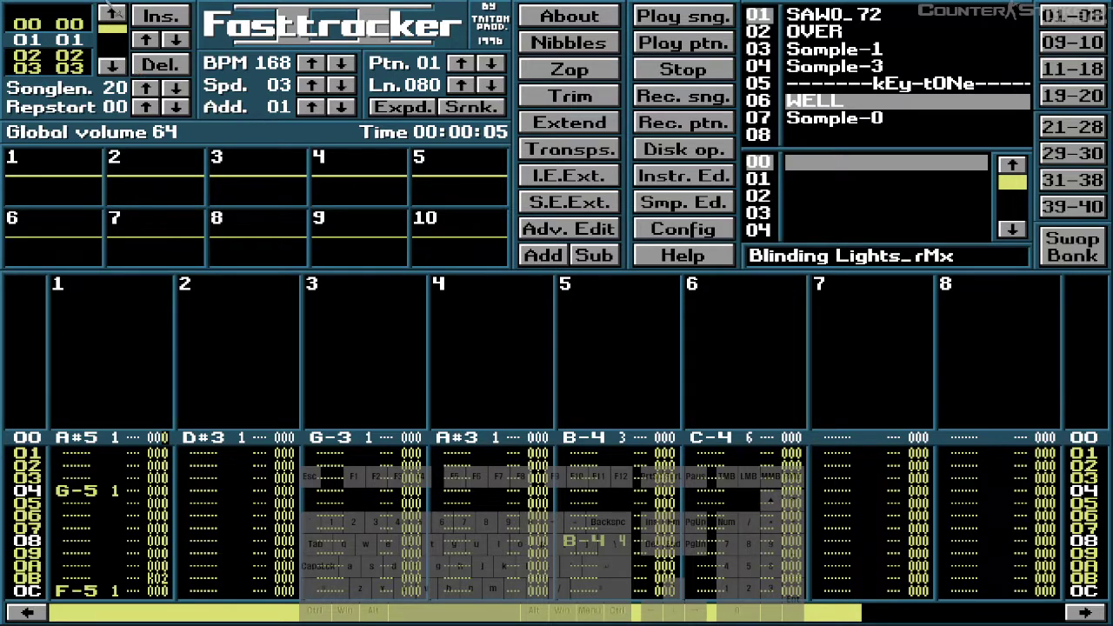
click(853, 17)
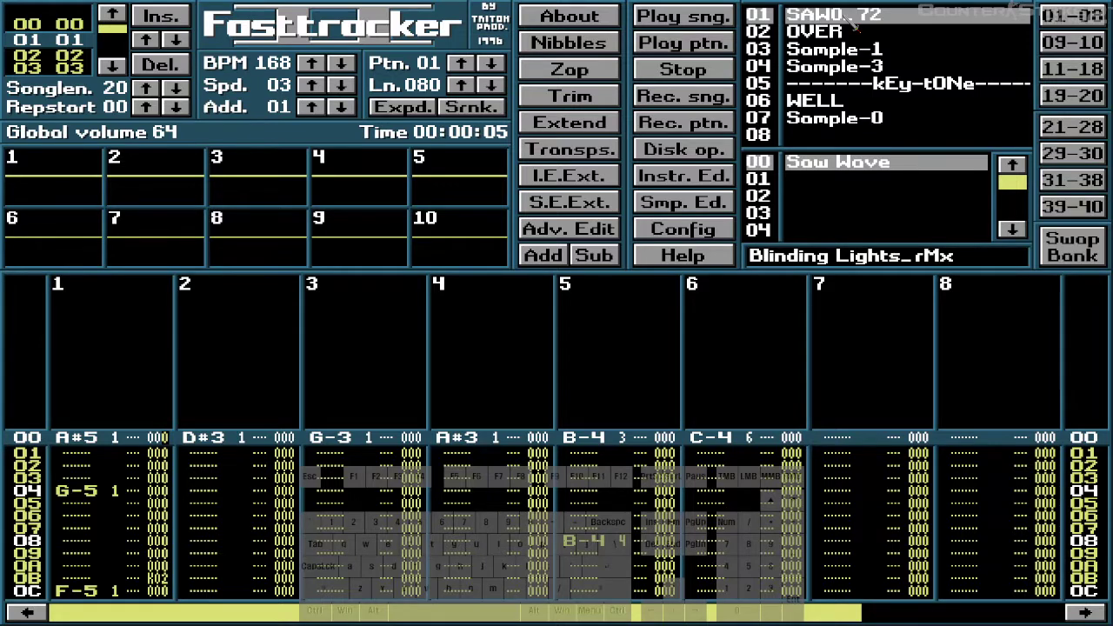
click(106, 17)
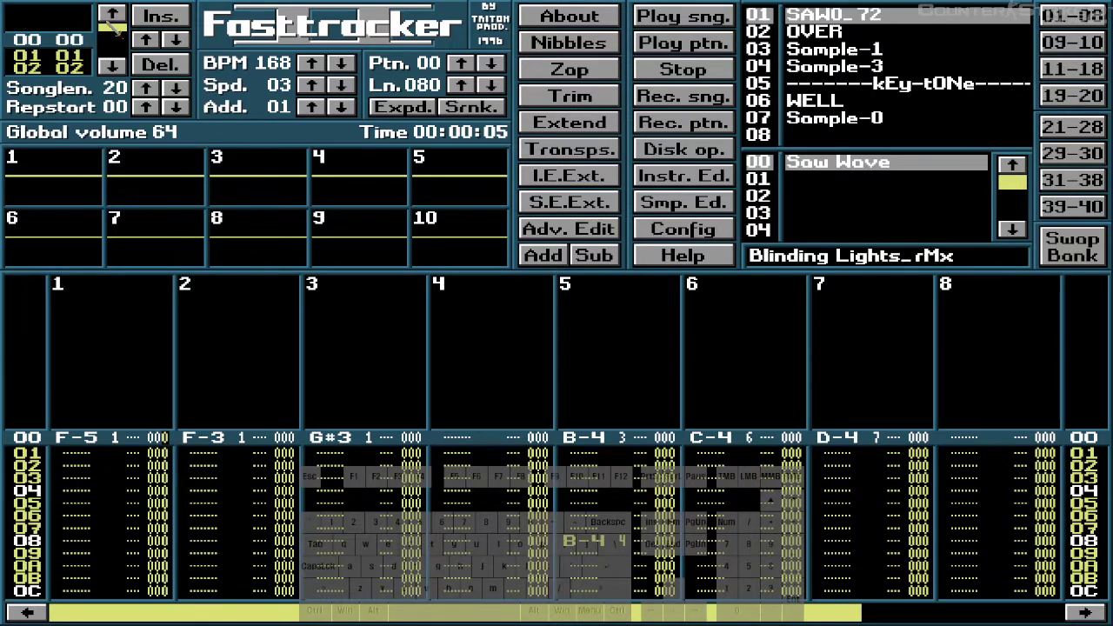
right_click(63, 170)
key(Control_R)
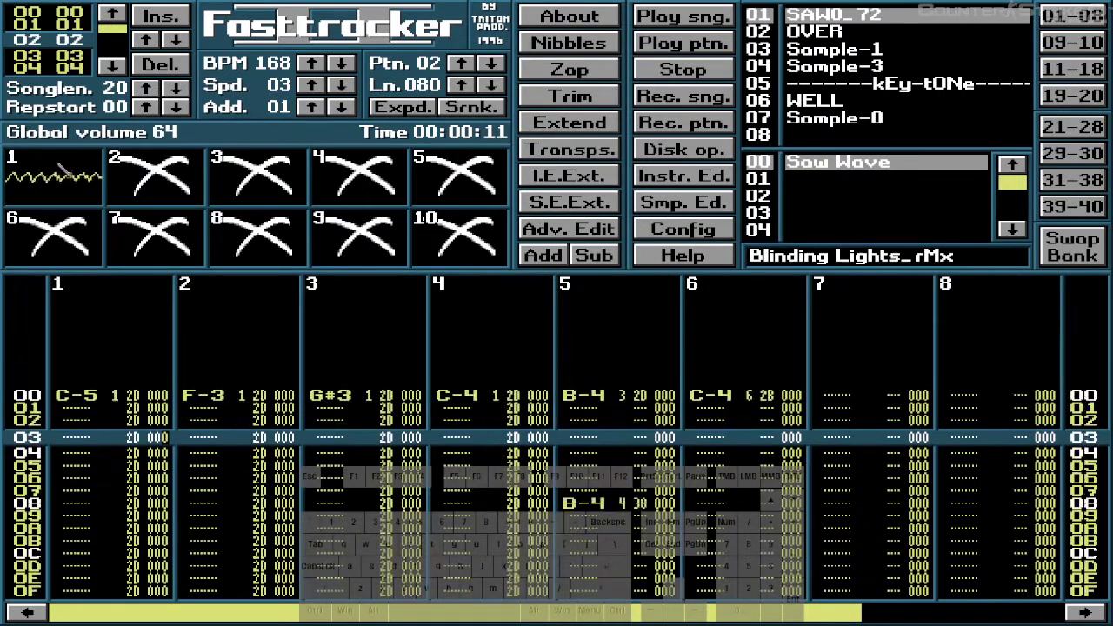
- Examine the notes, volumes and K effects in the first rows of pattern 02
key(Up)
key(Down)
key(Down)
key(Down)
key(Down)
key(Down)
key(Down)
key(Down)
key(Down)
key(Down)
key(Down)
key(Down)
key(Down)
key(Down)
key(Down)
key(Down)
key(Down)
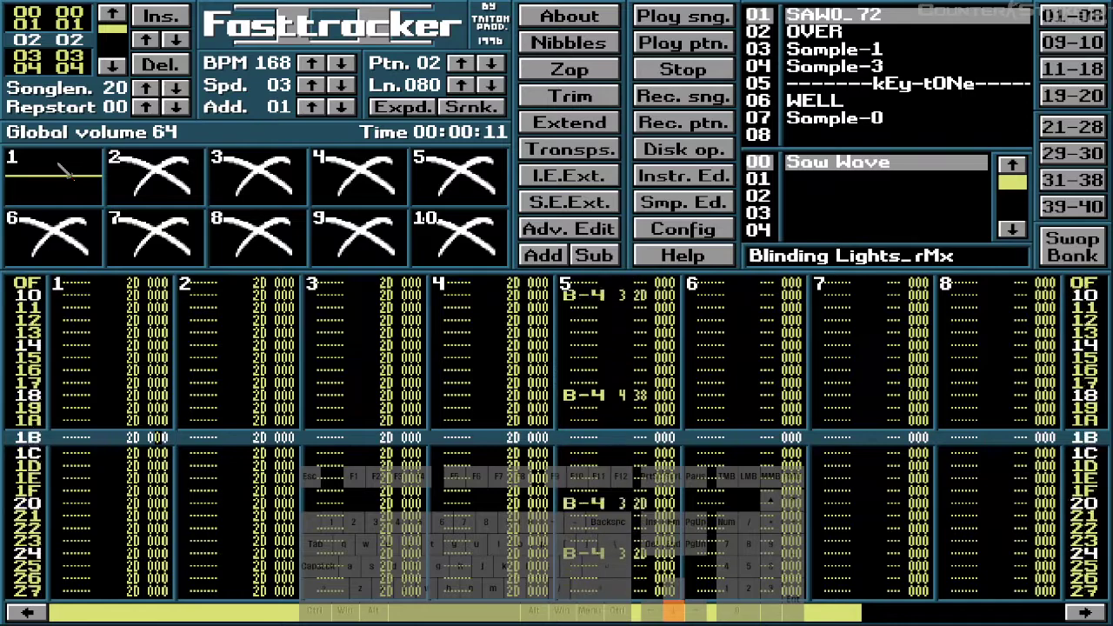
key(Down)
key(Down)
key(Down)
key(Down)
key(Down)
key(Down)
key(Up)
key(Up)
key(Up)
key(Up)
key(Up)
key(Up)
key(Up)
key(Up)
key(Up)
key(Up)
key(Up)
key(Up)
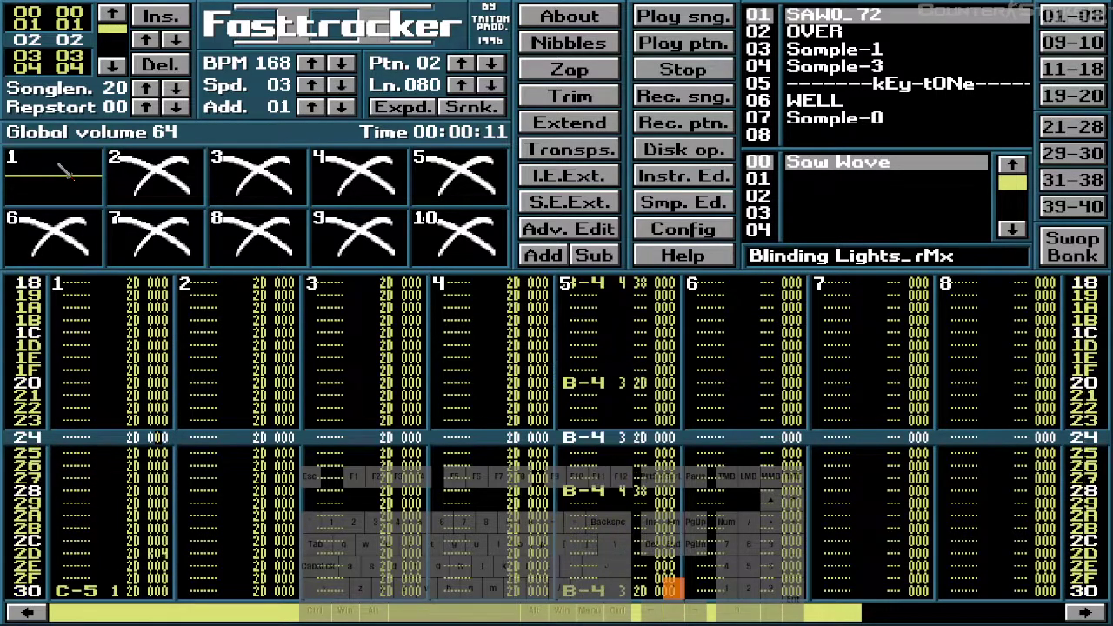
key(Page_Up)
key(Up)
key(Up)
key(Up)
key(Up)
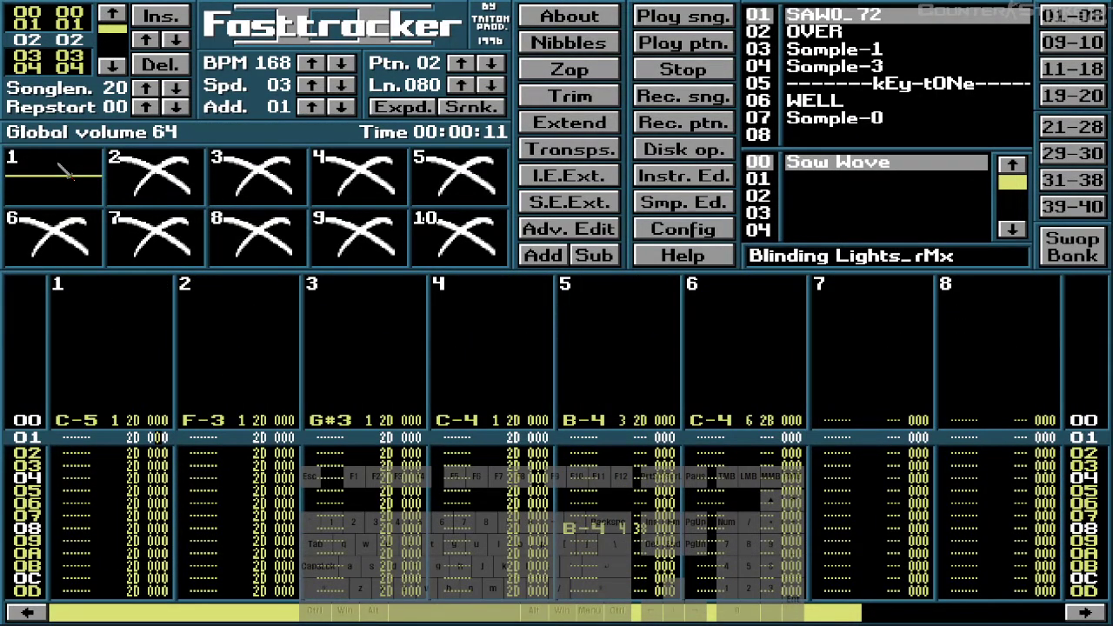
- Unmute all channels and play the song from the start of pattern 02
right_click(66, 170)
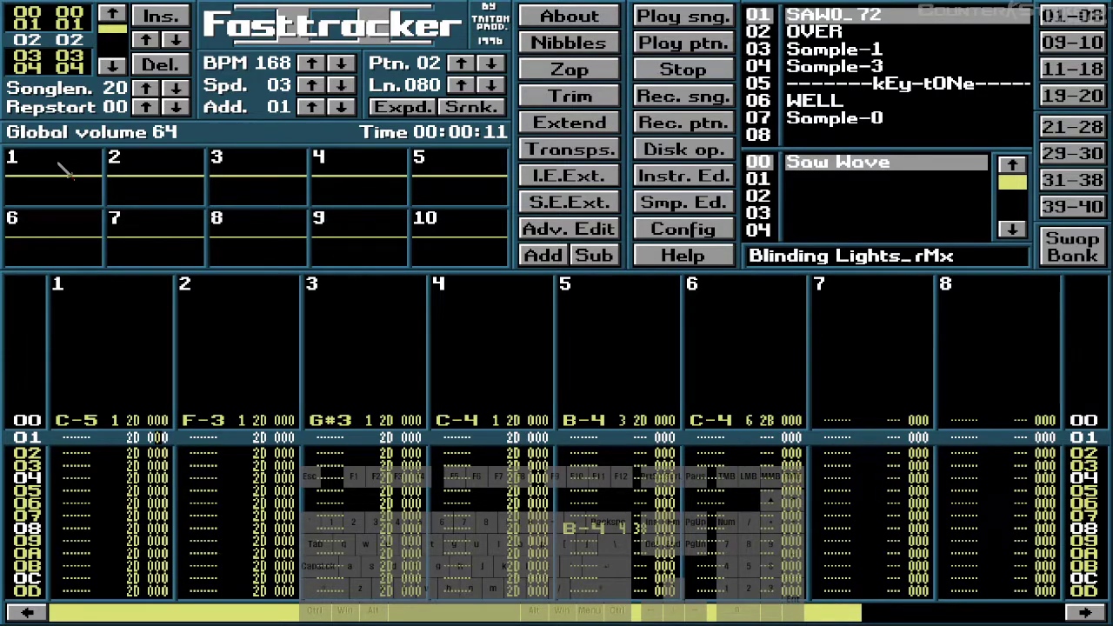
key(Up)
key(Up)
key(Down)
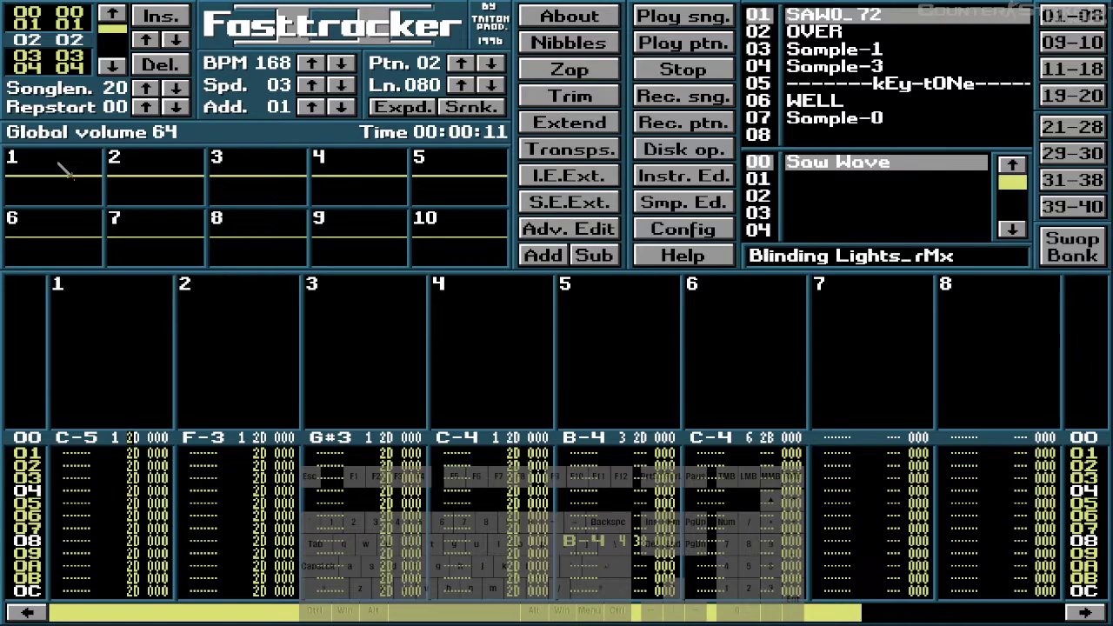
key(Control_R)
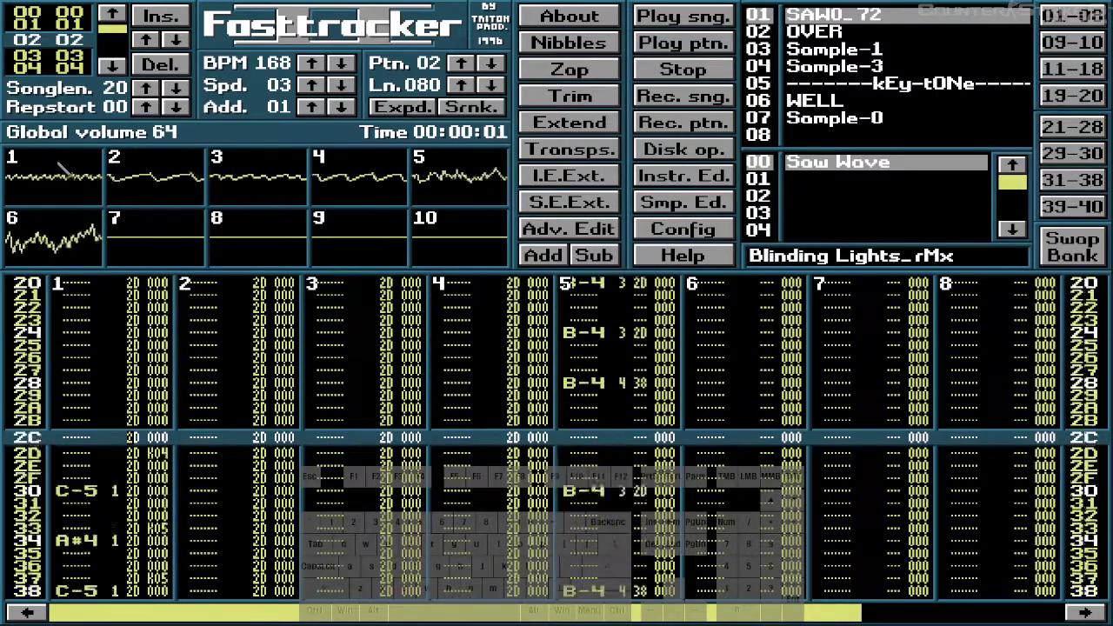
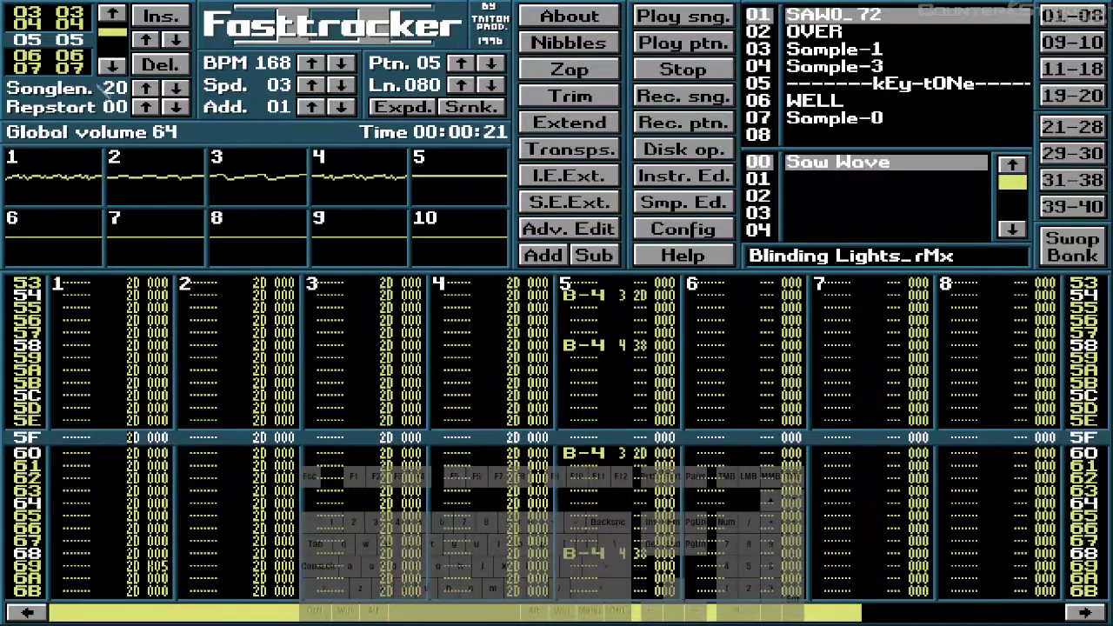
- Stop playback and set order position 04 to pattern 02 and position 05 to pattern 03
key(space)
click(111, 14)
click(111, 15)
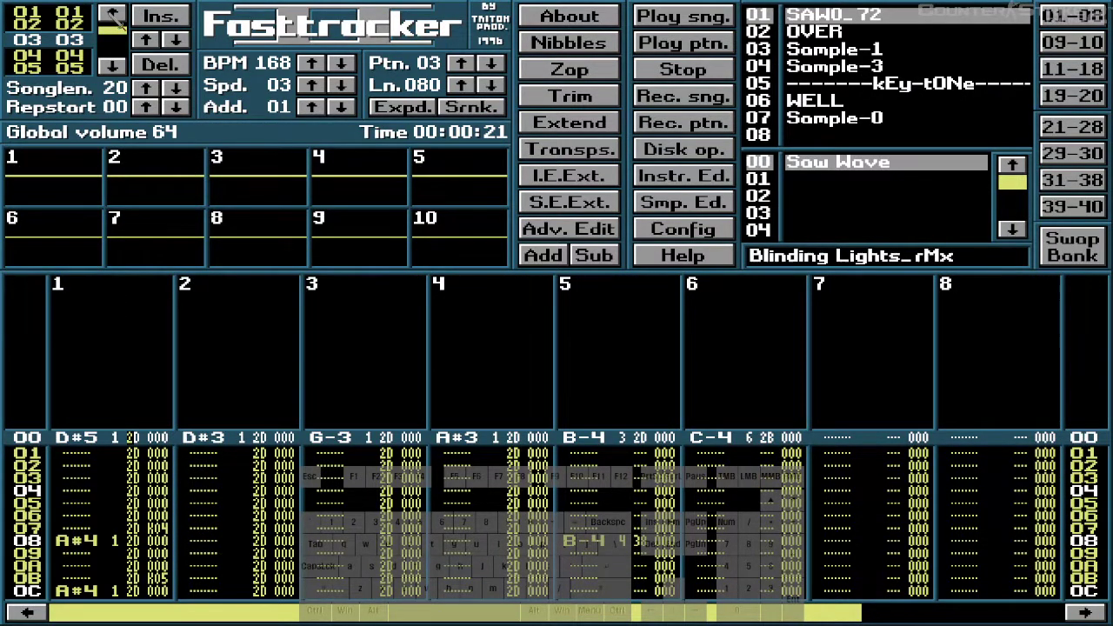
click(112, 66)
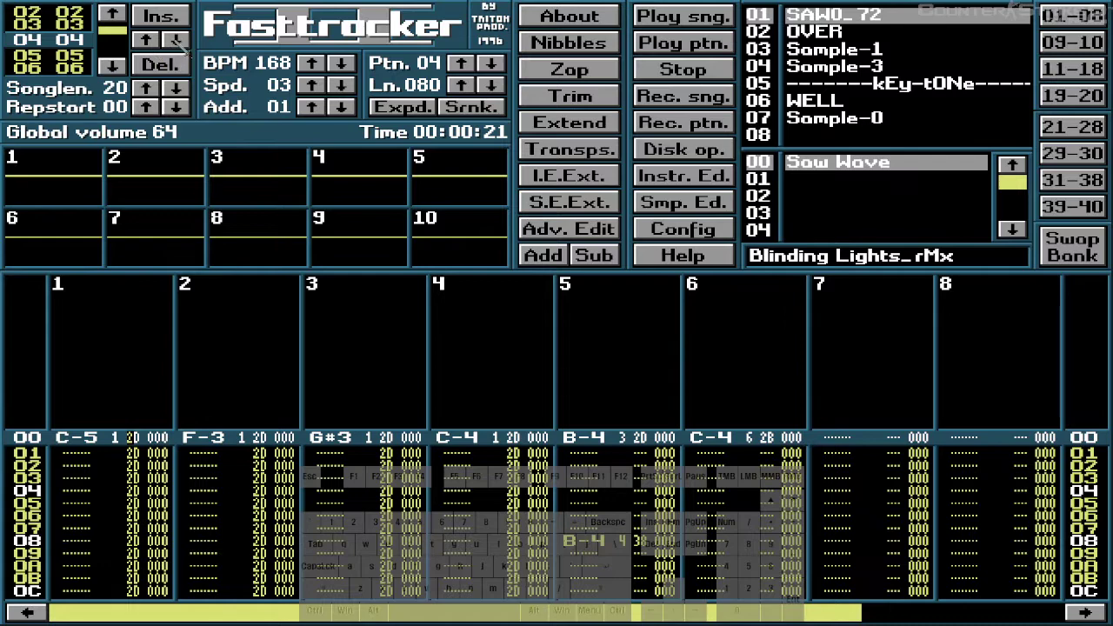
click(175, 40)
click(175, 40)
click(111, 66)
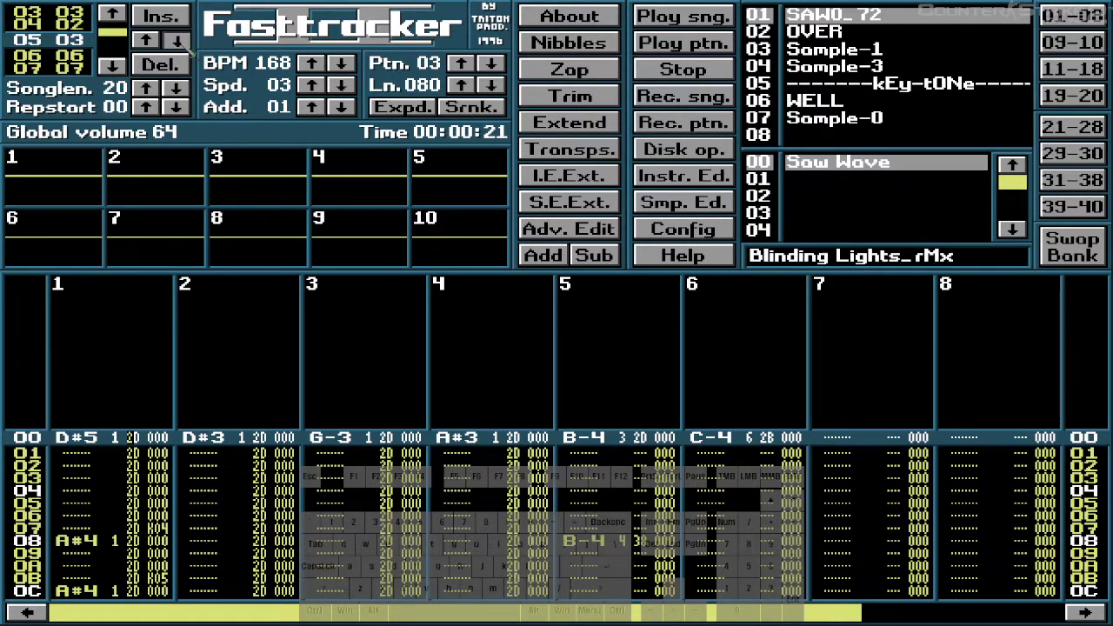
- Play the song from order position 02 and audition pattern 04 at order position 04
key(Up)
key(Up)
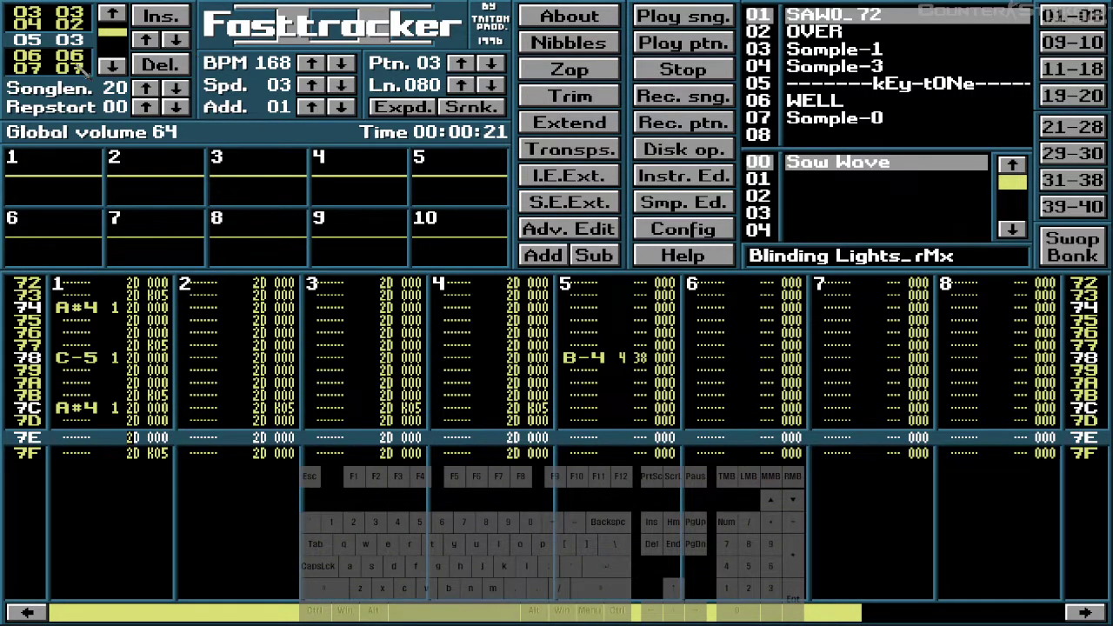
scroll(28, 66, up, 2)
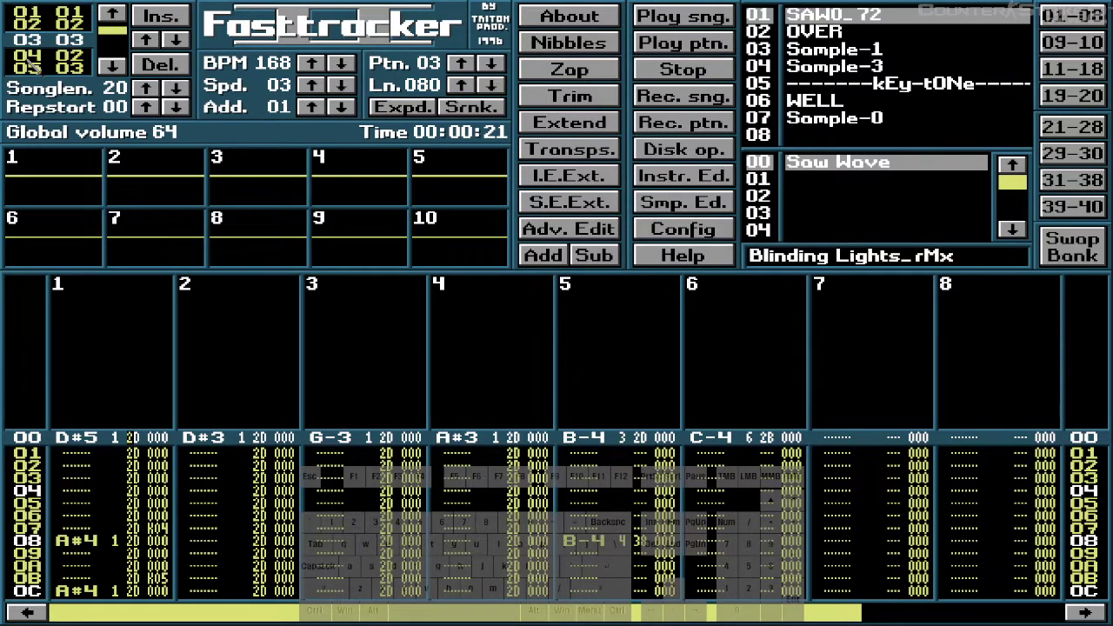
scroll(28, 66, up, 1)
key(Return)
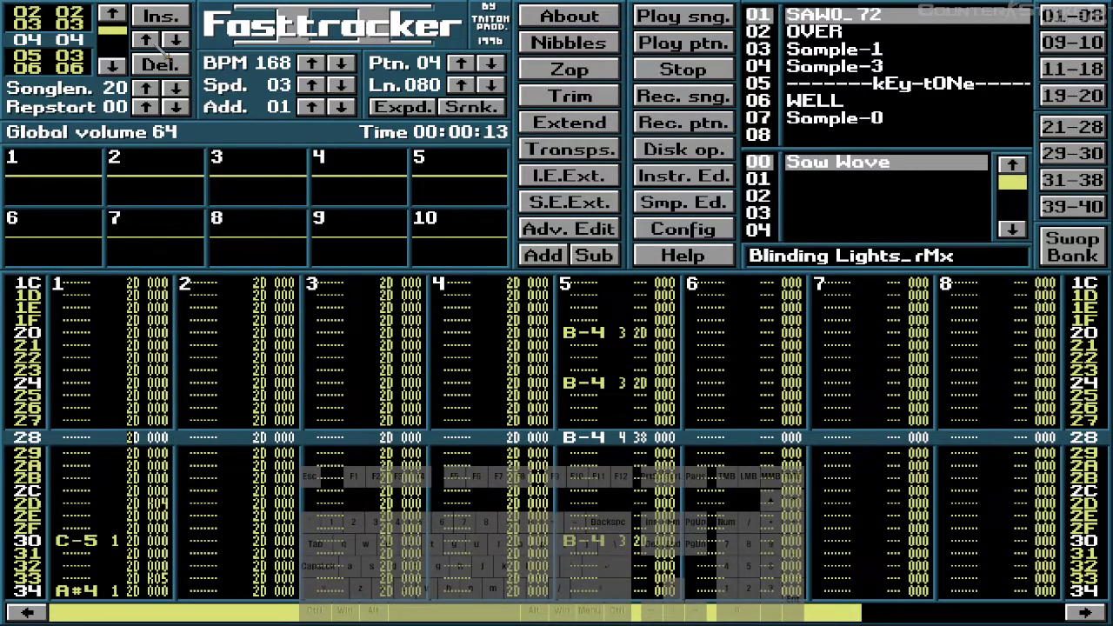
key(Control_R)
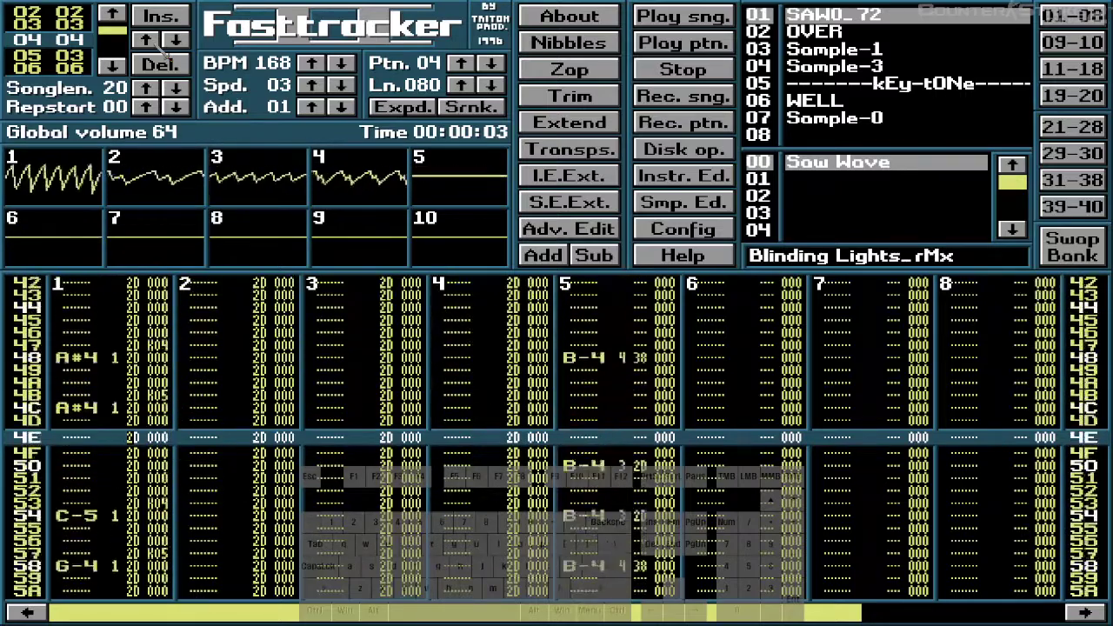
- Assign pattern 02 to order position 04 and check the song by playback through positions 04 and 05
click(176, 40)
click(176, 40)
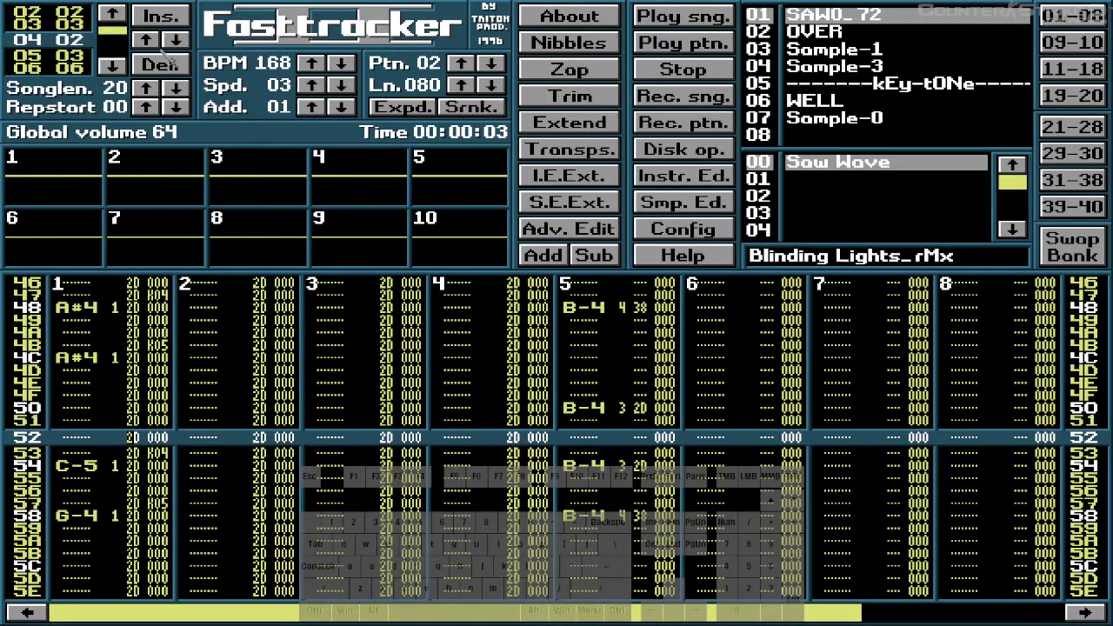
key(Control_R)
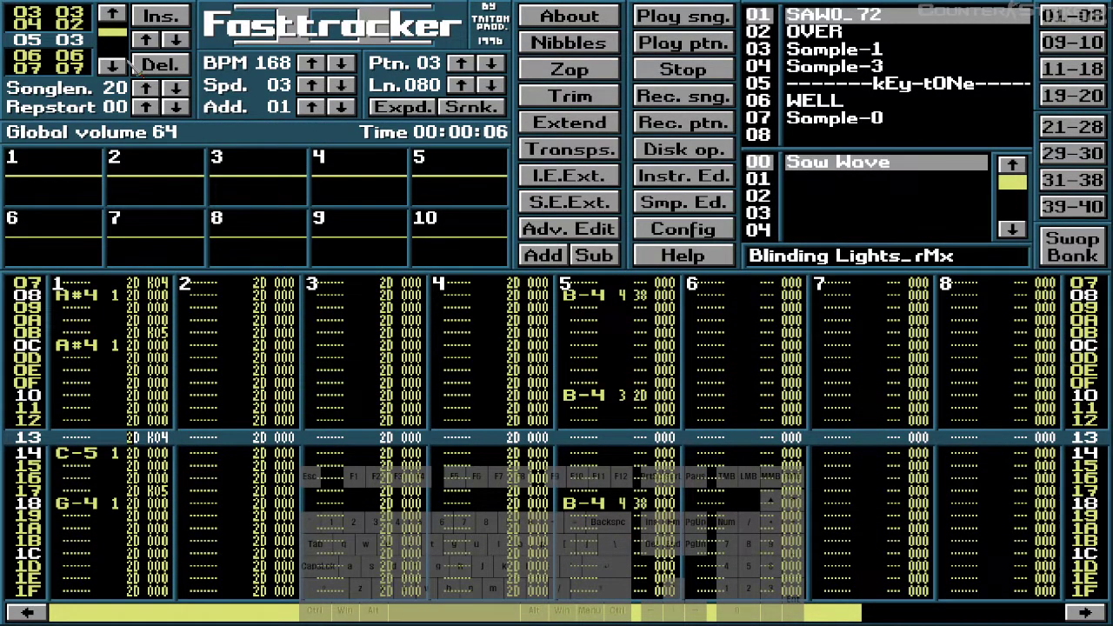
key(space)
key(space)
key(Control_R)
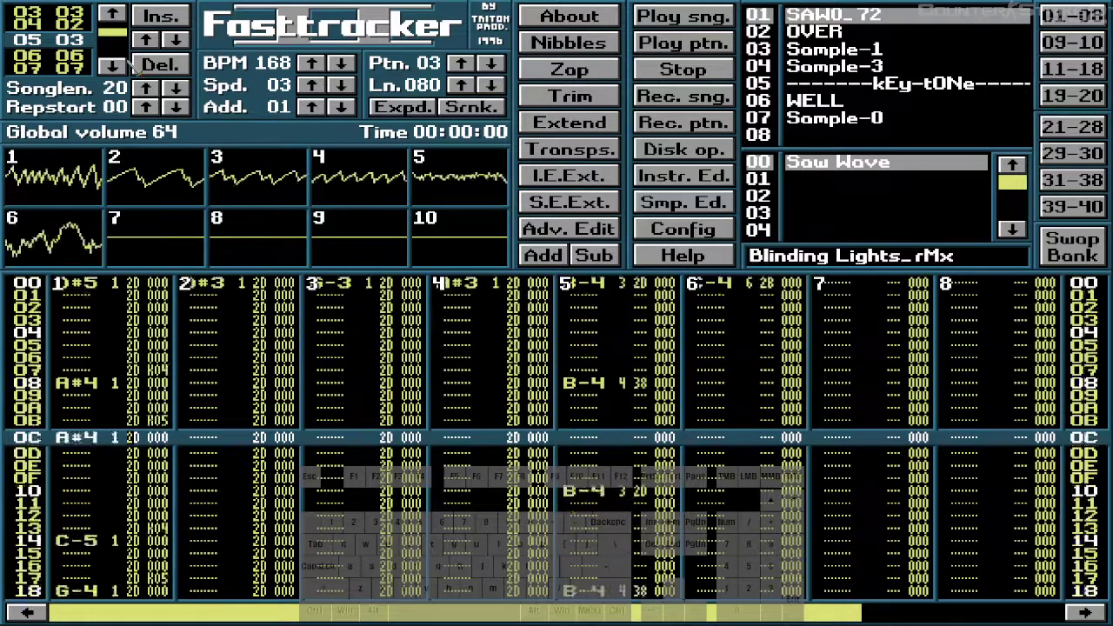
- Compare the rows of patterns 04, 05 and 06 with pattern 03 at order position 05
click(150, 41)
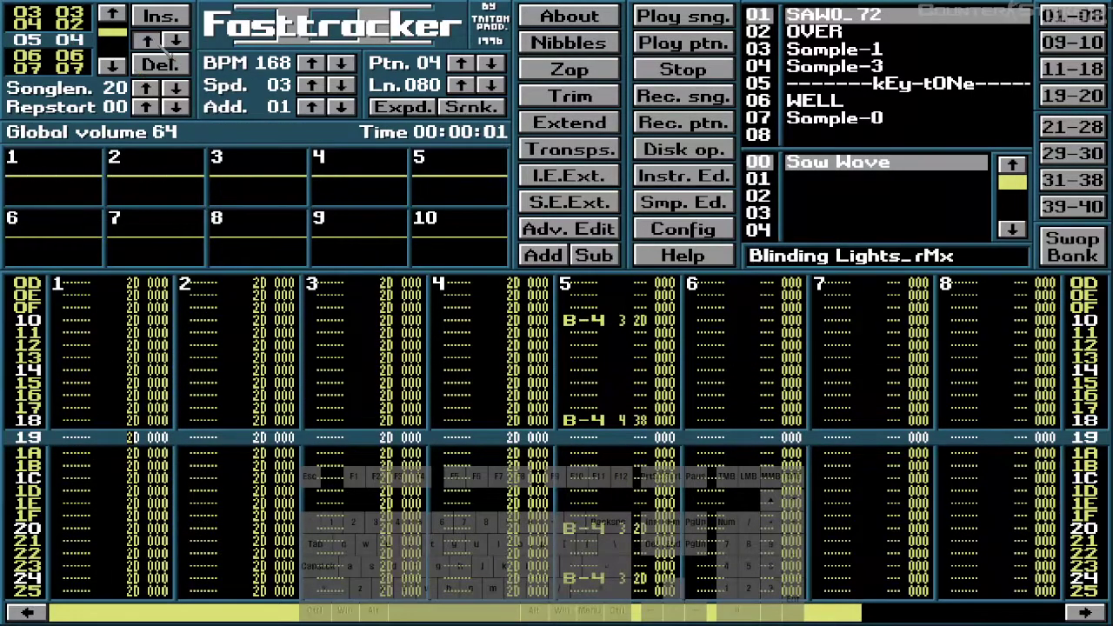
click(157, 43)
click(157, 44)
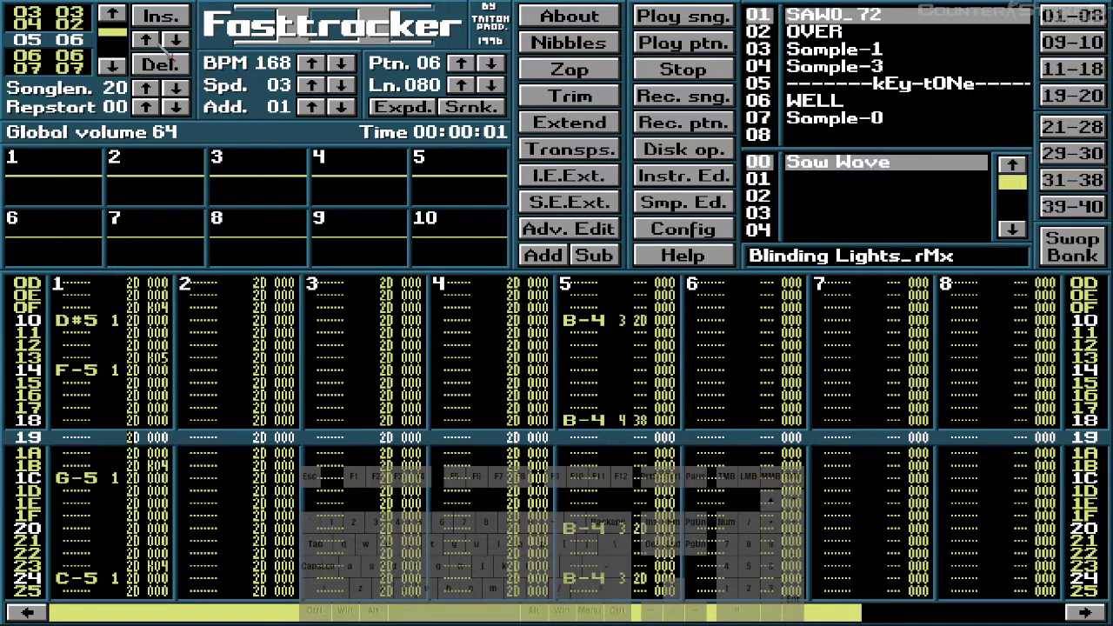
click(180, 42)
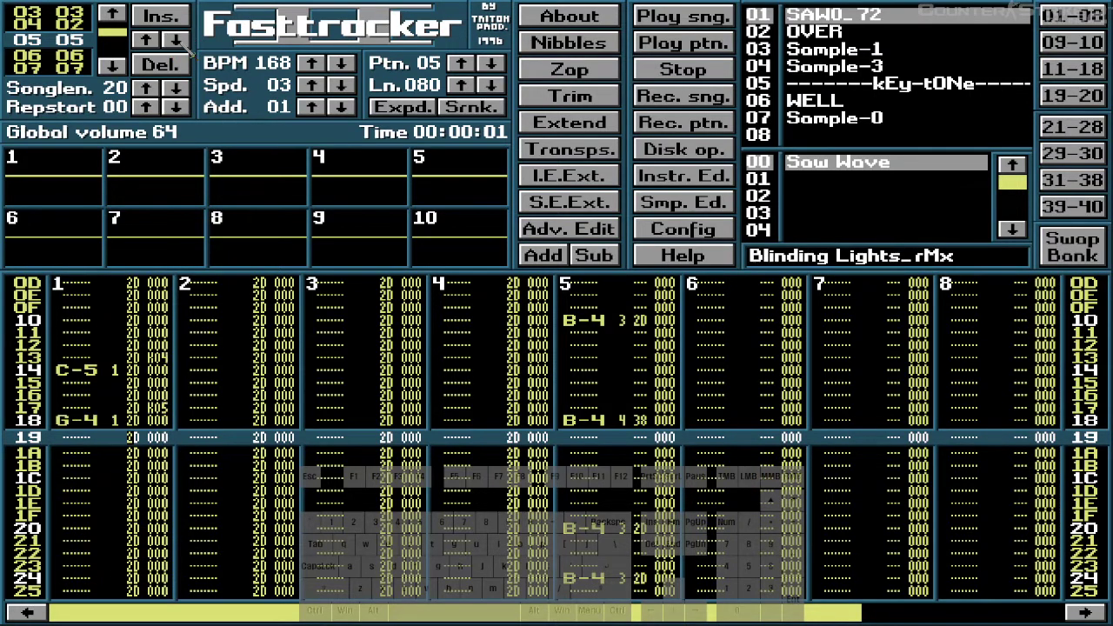
click(181, 41)
click(181, 41)
click(148, 41)
click(150, 42)
click(178, 42)
click(179, 42)
- Clear the volume values on all rows of channel 1 in pattern 02
click(113, 17)
click(113, 18)
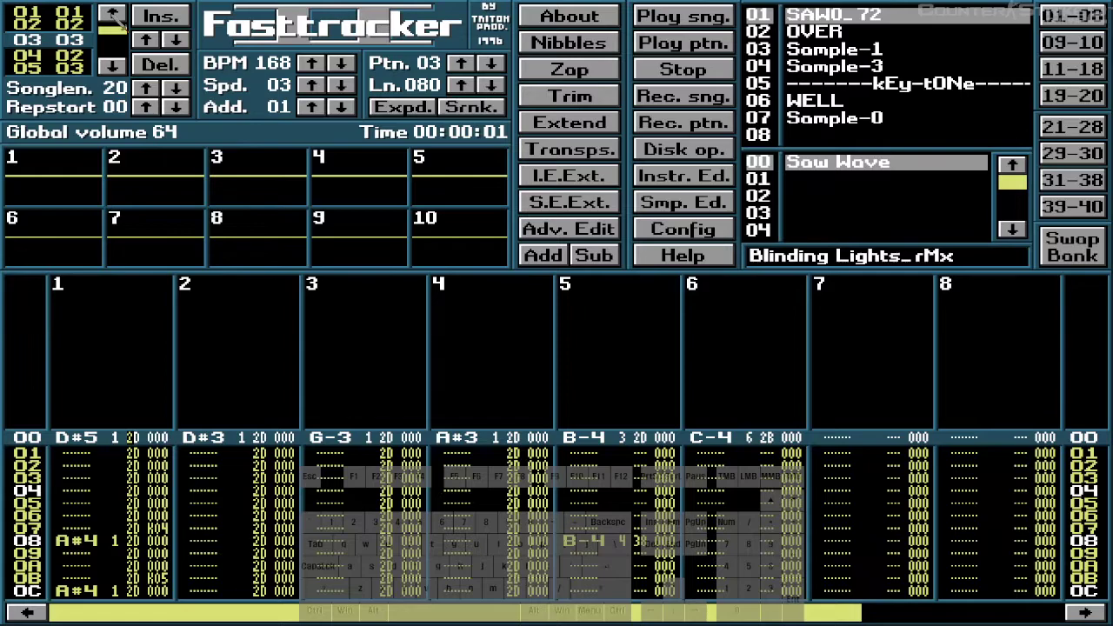
click(113, 18)
key(space)
key(Delete)
key(Delete)
key(Delete)
key(Delete)
key(Delete)
key(Delete)
key(Delete)
key(Delete)
key(Delete)
key(Delete)
key(Delete)
key(Delete)
key(Delete)
key(Delete)
key(Delete)
key(Delete)
key(Delete)
key(Delete)
key(Delete)
key(Delete)
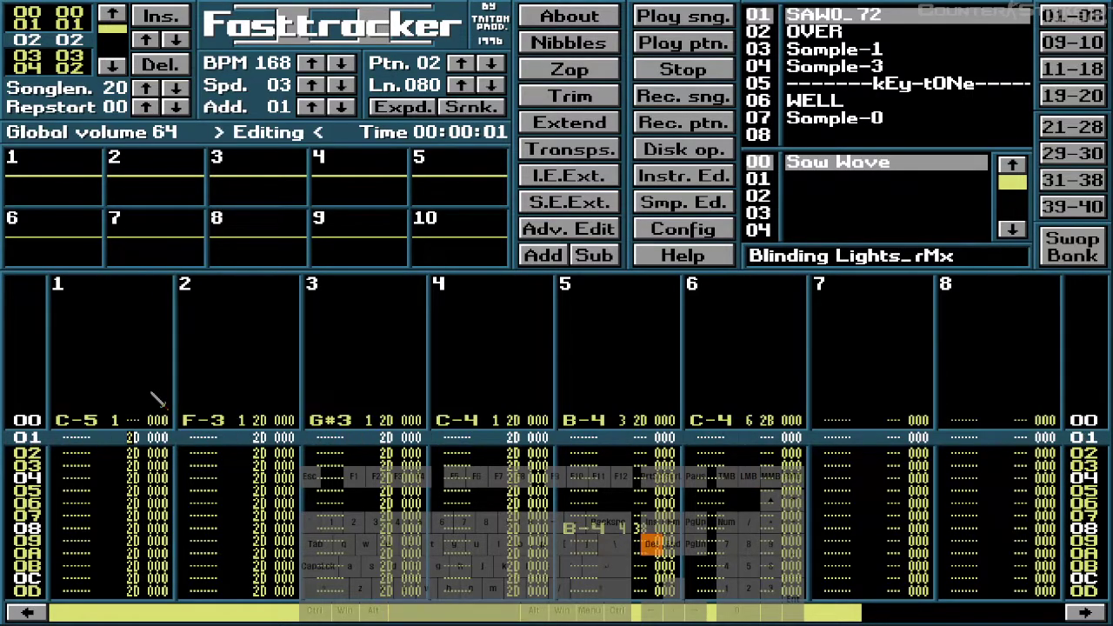
key(Down)
key(Down)
key(Down)
key(Down)
key(Down)
key(Down)
key(Down)
key(Down)
key(Down)
key(Down)
key(Down)
key(Down)
key(Down)
key(Down)
key(Down)
key(Down)
key(Down)
key(Down)
key(Down)
key(Down)
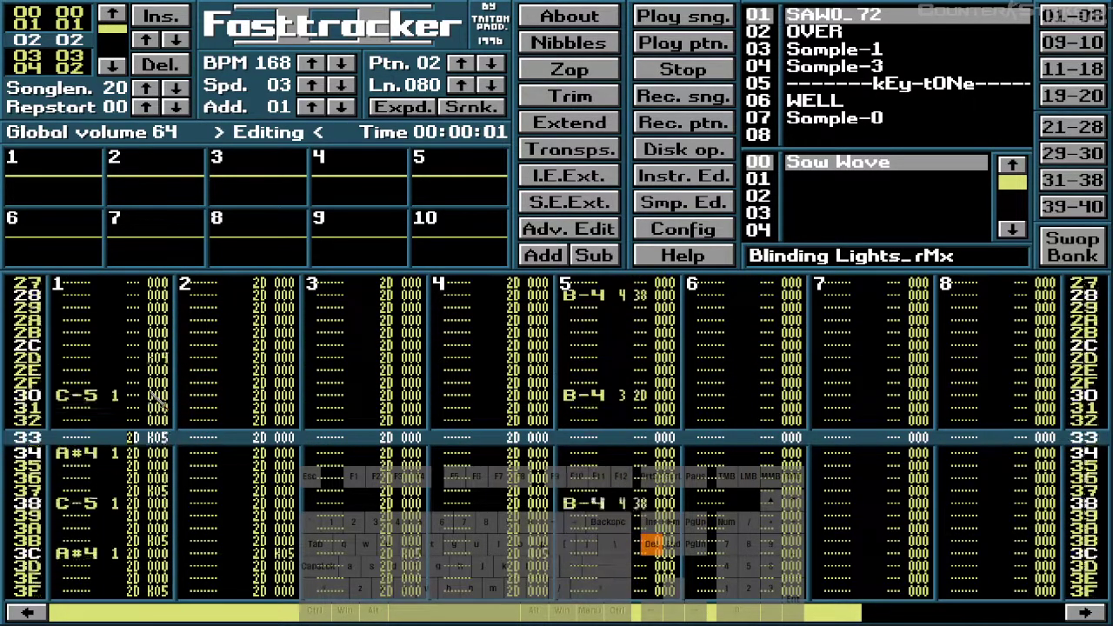
key(Down)
key(Down)
key(Down)
key(Down)
key(Down)
key(Down)
key(Down)
key(Down)
key(Down)
key(Down)
key(Down)
key(Down)
key(Down)
key(Down)
key(Down)
key(Down)
key(Down)
key(Down)
key(Down)
key(Down)
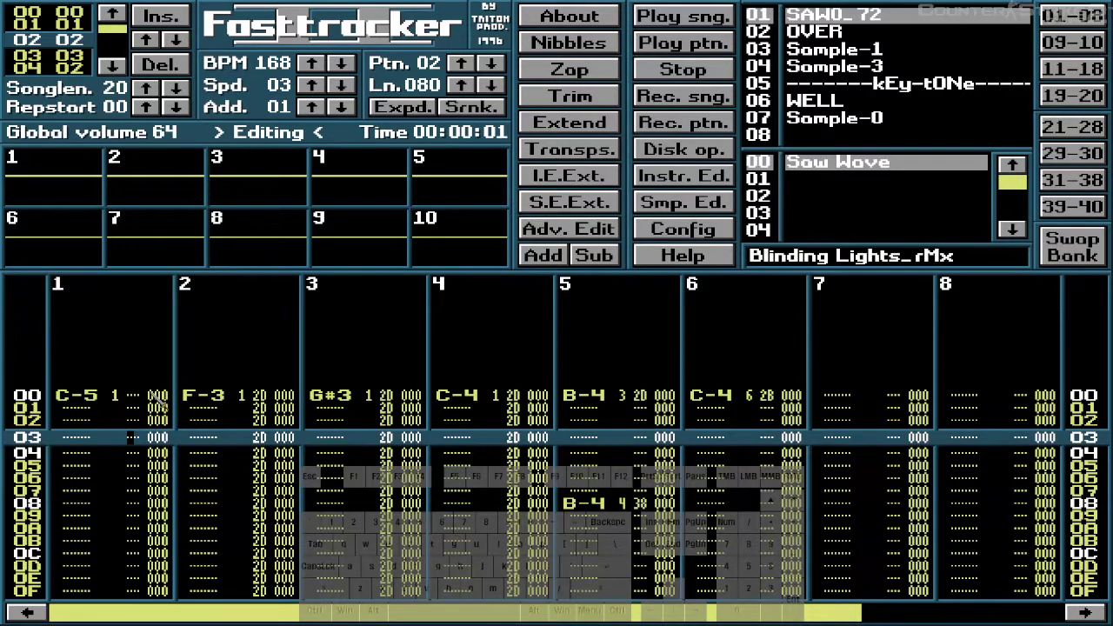
- Clear the volume values on all rows of channel 2 in pattern 02
key(Right)
key(Right)
key(Right)
key(Right)
key(Delete)
key(Delete)
key(Delete)
key(Delete)
key(Delete)
key(Delete)
key(Delete)
key(Delete)
key(Delete)
key(Delete)
key(Delete)
key(Delete)
key(Delete)
key(Delete)
key(Delete)
key(Delete)
key(Delete)
key(Delete)
key(Delete)
key(Delete)
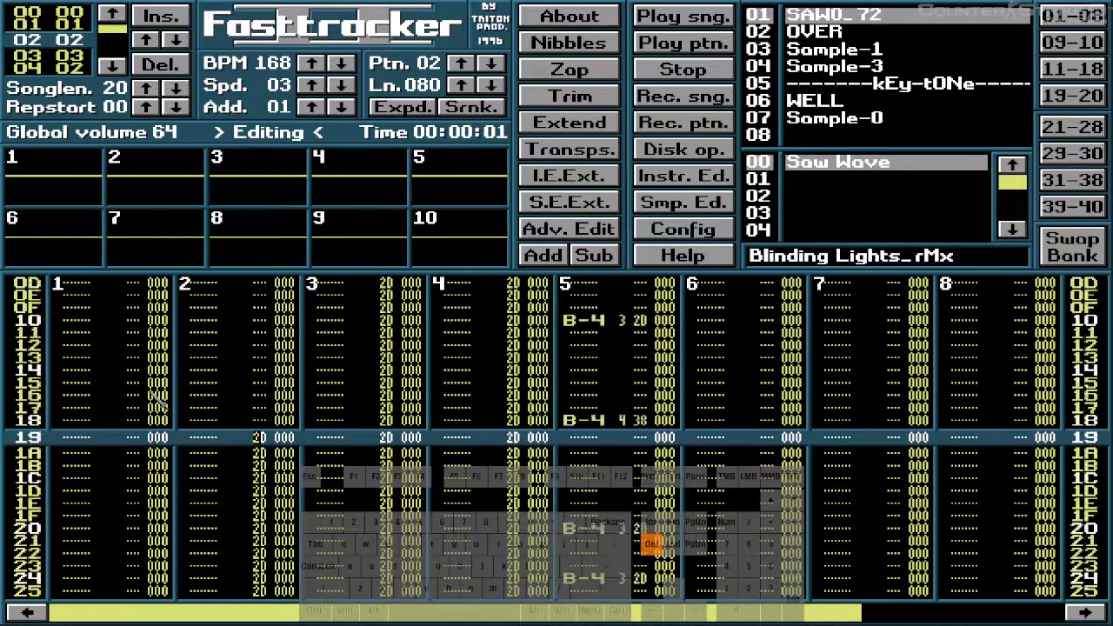
key(Delete)
key(Delete)
key(Delete)
key(Delete)
key(Delete)
key(Delete)
key(Delete)
key(Delete)
key(Delete)
key(Delete)
key(Delete)
key(Delete)
key(Delete)
key(Delete)
key(Delete)
key(Delete)
key(Delete)
key(Delete)
key(Delete)
key(Delete)
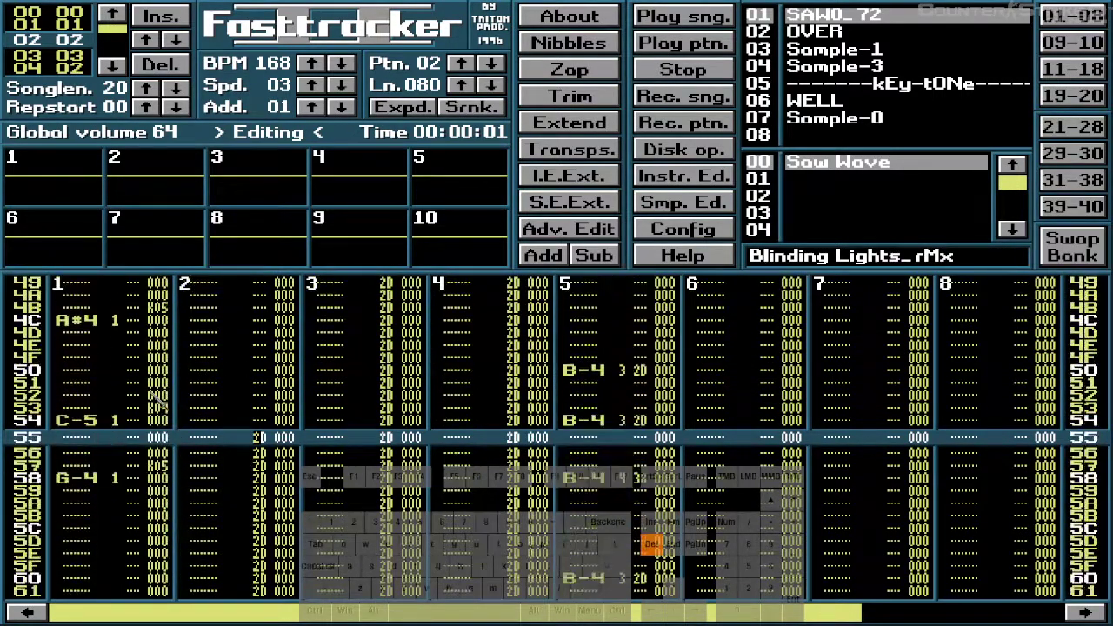
key(Delete)
key(Delete)
key(Delete)
key(Delete)
key(Delete)
key(Delete)
key(Delete)
key(Delete)
key(Delete)
key(Delete)
key(Delete)
key(Delete)
key(Delete)
key(Delete)
key(Delete)
key(Delete)
key(Delete)
key(Delete)
key(Delete)
key(Delete)
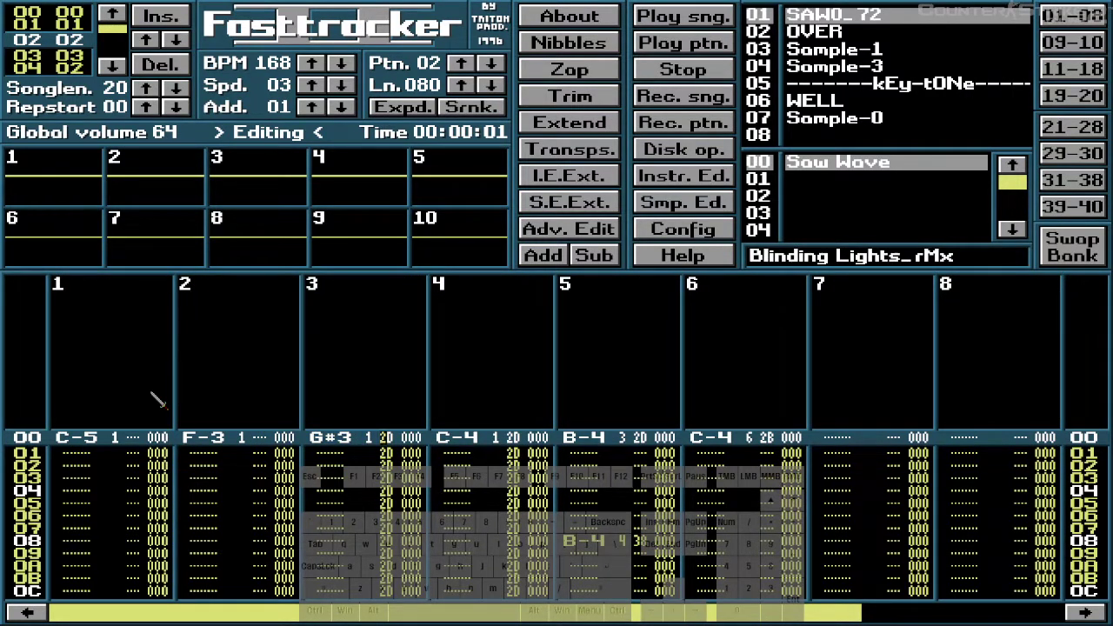
- Clear the volume values on all rows of channels 3 and 4 in pattern 02
key(Delete)
key(Delete)
key(Delete)
key(Delete)
key(Delete)
key(Delete)
key(Delete)
key(Delete)
key(Delete)
key(Delete)
key(Delete)
key(Delete)
key(Delete)
key(Delete)
key(Delete)
key(Delete)
key(Delete)
key(Delete)
key(Delete)
key(Delete)
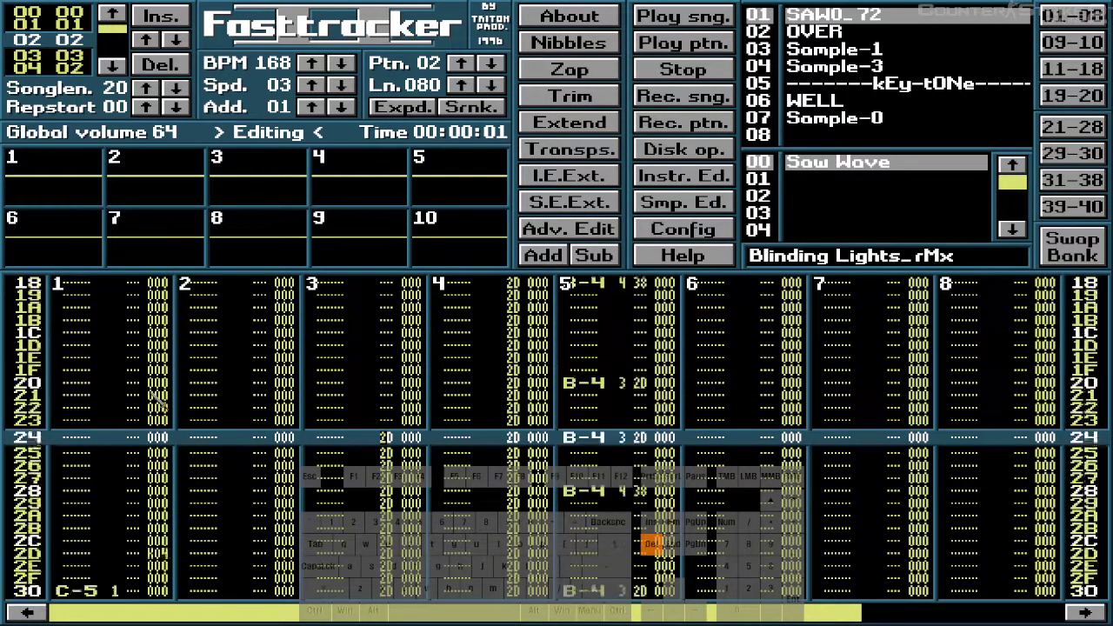
key(Delete)
key(Delete)
key(Delete)
key(Delete)
key(Delete)
key(Delete)
key(Delete)
key(Delete)
key(Delete)
key(Delete)
key(Delete)
key(Delete)
key(Delete)
key(Delete)
key(Delete)
key(Delete)
key(Delete)
key(Delete)
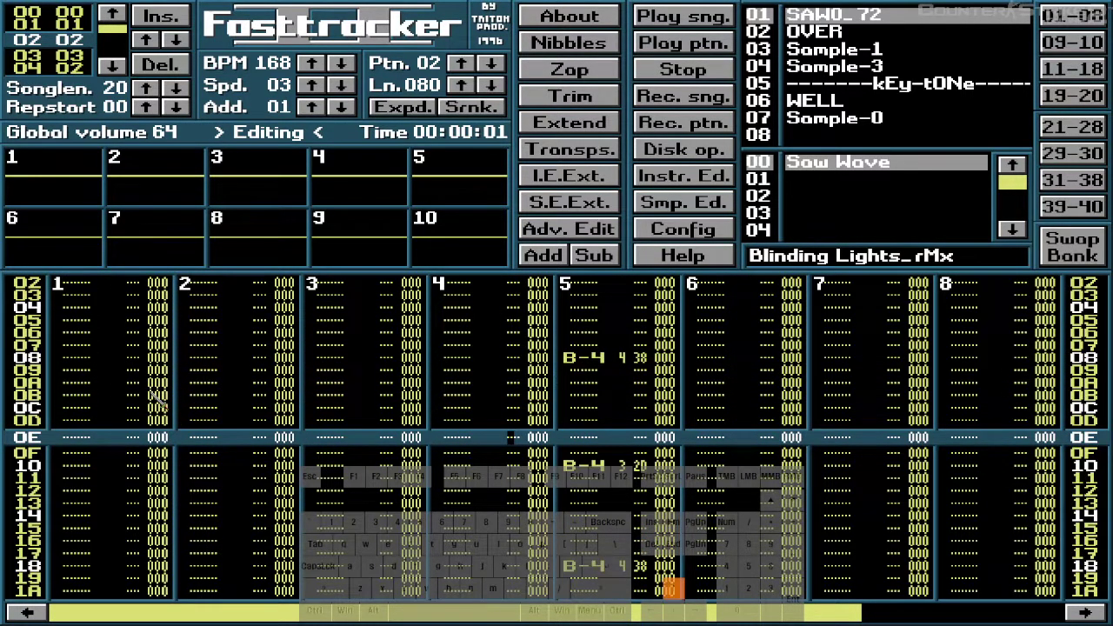
- Play pattern 02 to check how it sounds, then stop playback
key(space)
key(Alt_R)
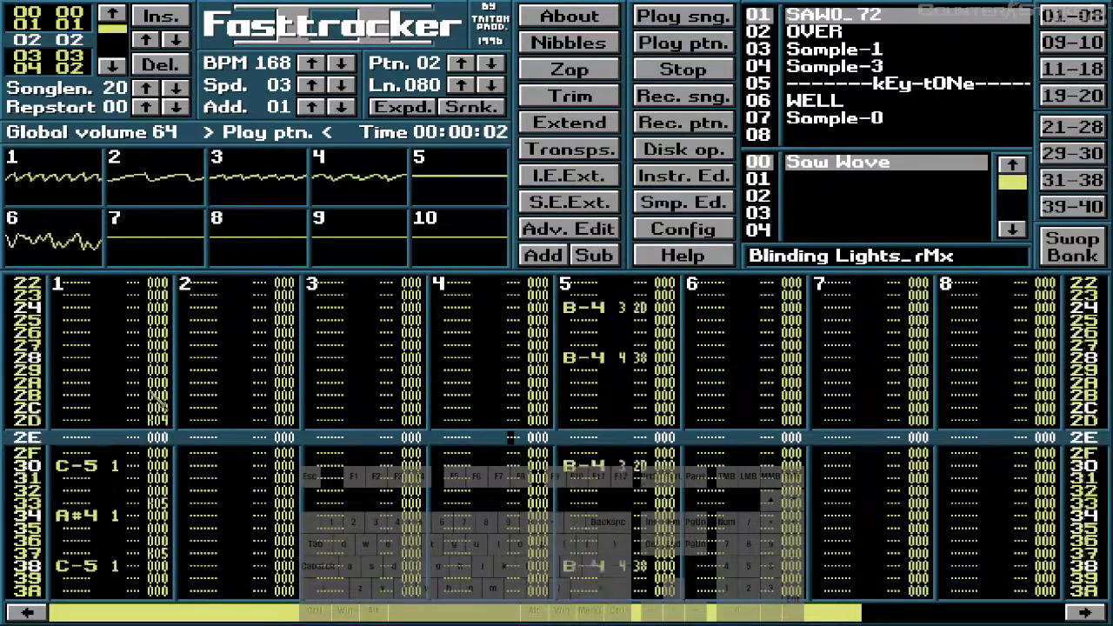
key(space)
- Clear the volume values on all rows of channel 5 and on row 00 of channel 6 in pattern 02
scroll(161, 400, up, 20)
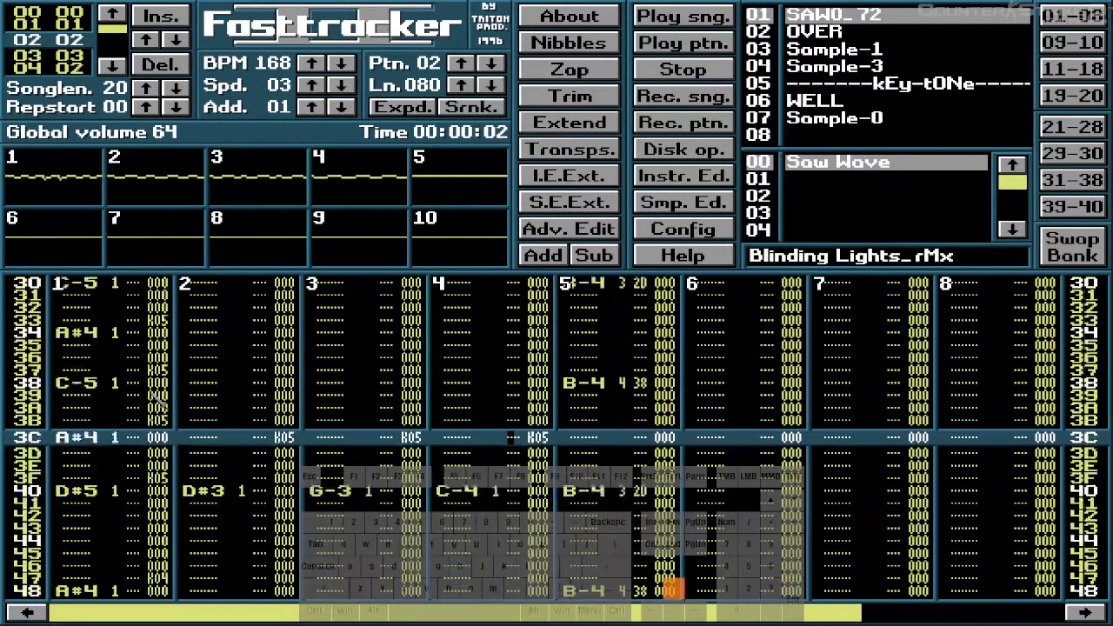
scroll(159, 400, up, 14)
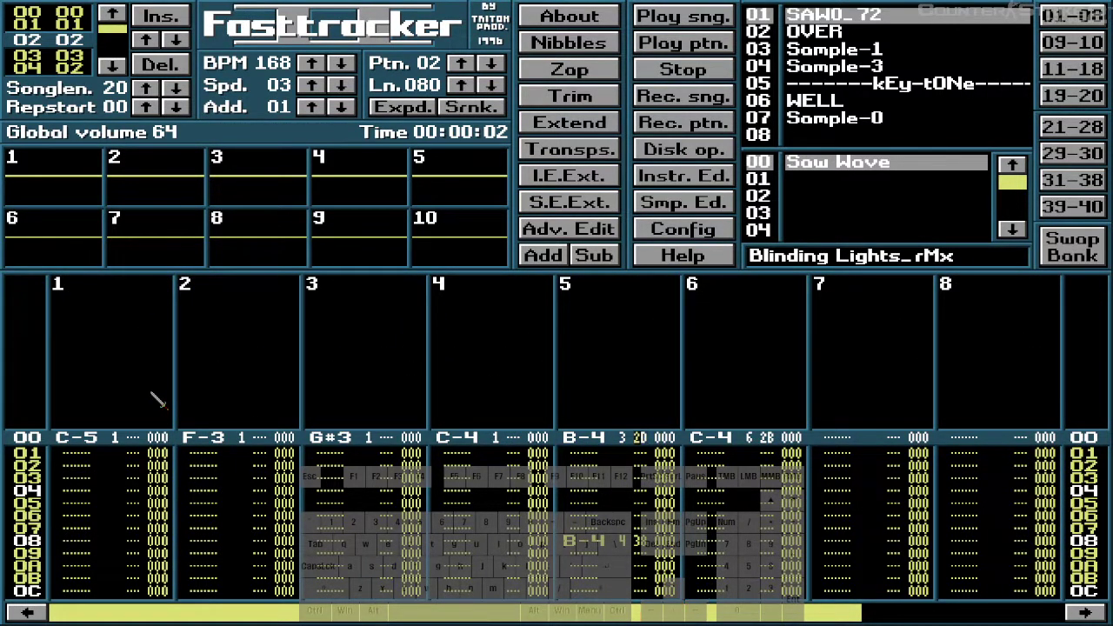
key(space)
scroll(158, 400, down, 20)
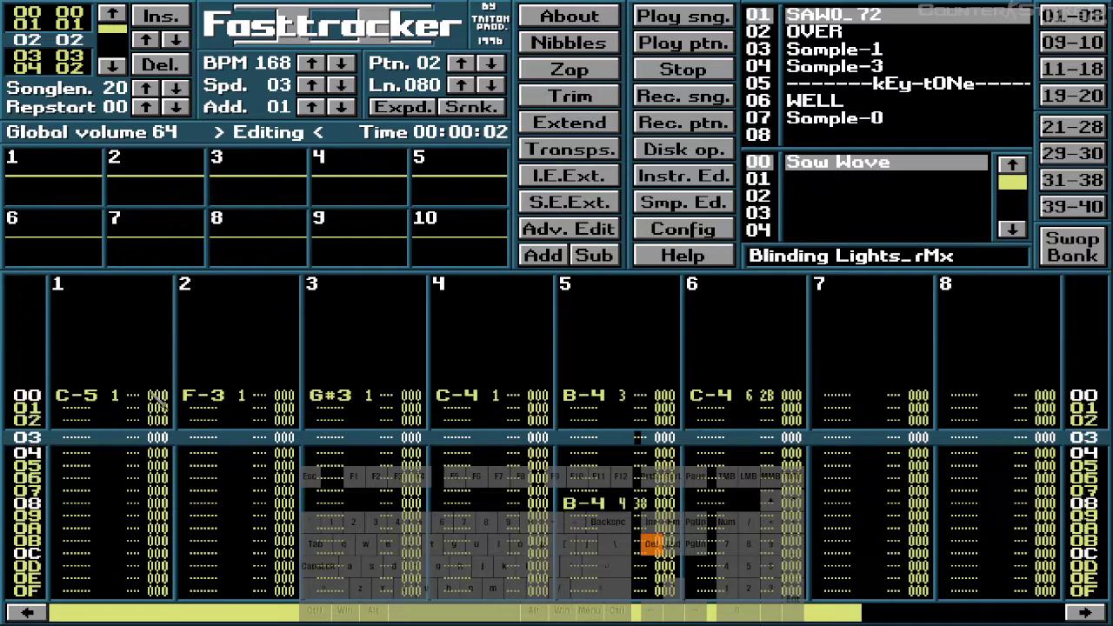
scroll(157, 399, down, 20)
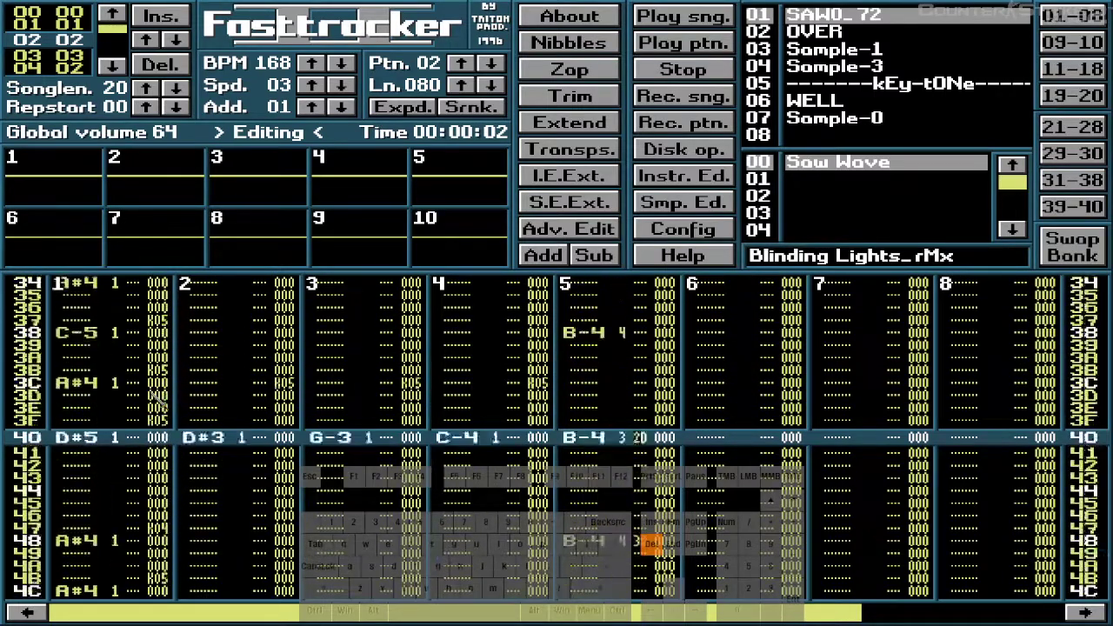
scroll(157, 399, down, 20)
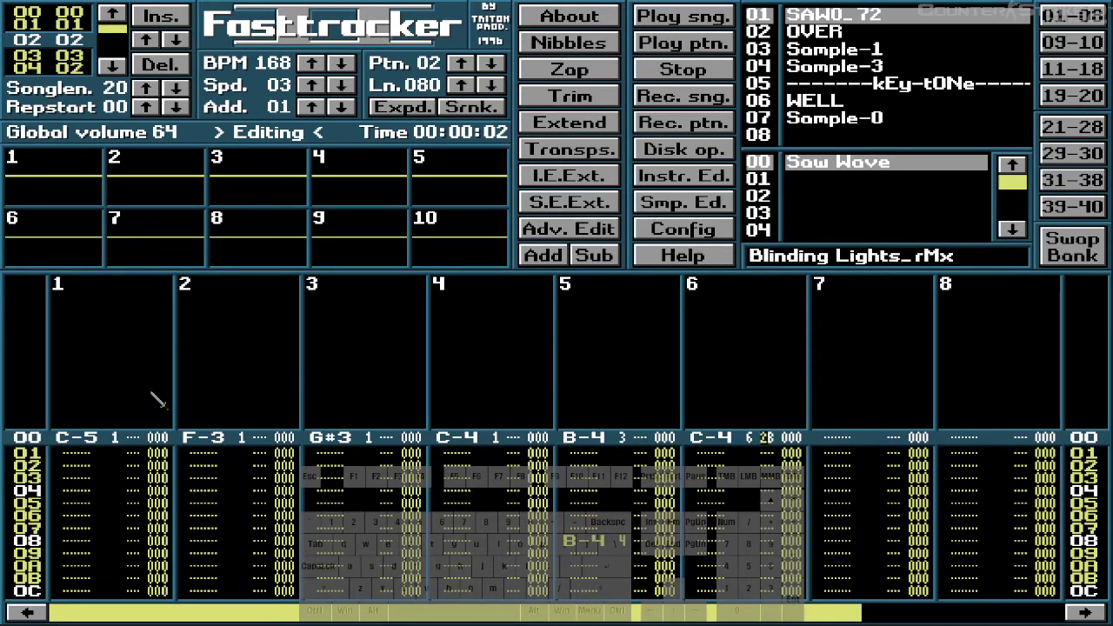
key(Delete)
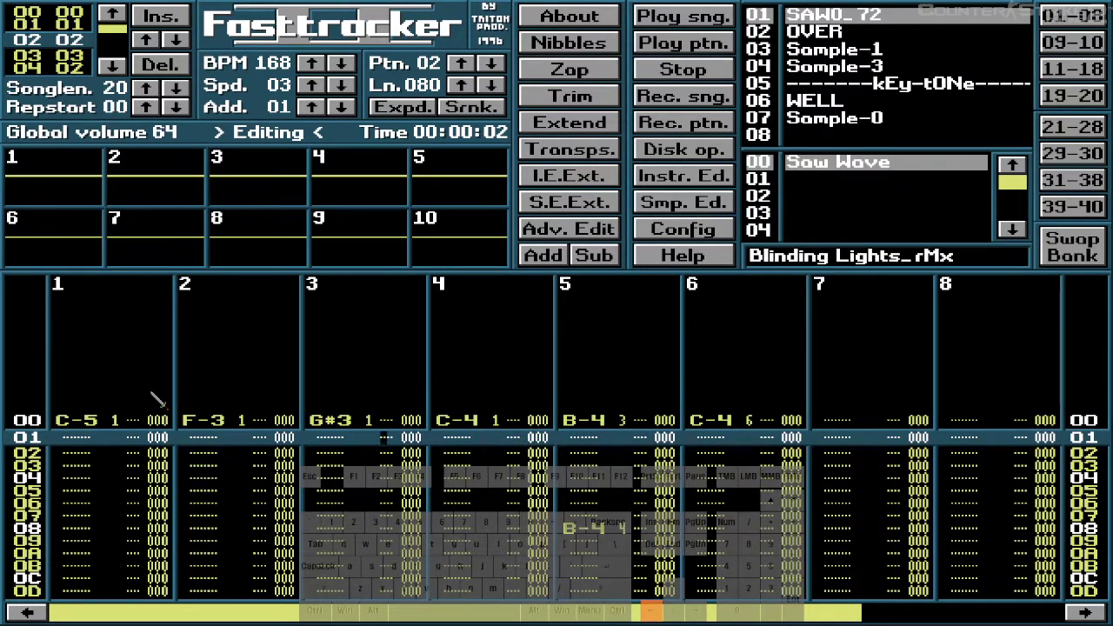
- Examine the rows of pattern 02 for leftover volume values and check the effect column of channel 1
key(Down)
key(Down)
key(Down)
key(Down)
key(Down)
key(Down)
key(Down)
key(Down)
key(Down)
key(Down)
key(Down)
key(Down)
key(Down)
key(Down)
key(Down)
key(Down)
key(Down)
key(Down)
key(Down)
key(Down)
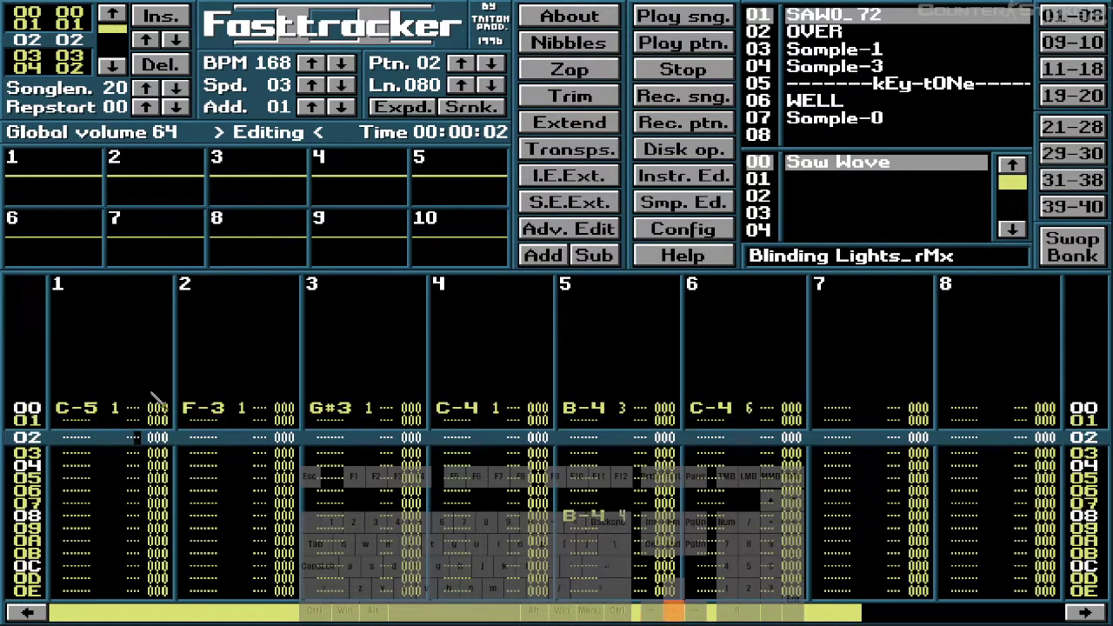
key(Down)
key(Down)
key(Down)
key(Down)
key(Down)
key(Down)
key(Down)
key(Down)
key(Down)
key(Down)
key(Down)
key(Down)
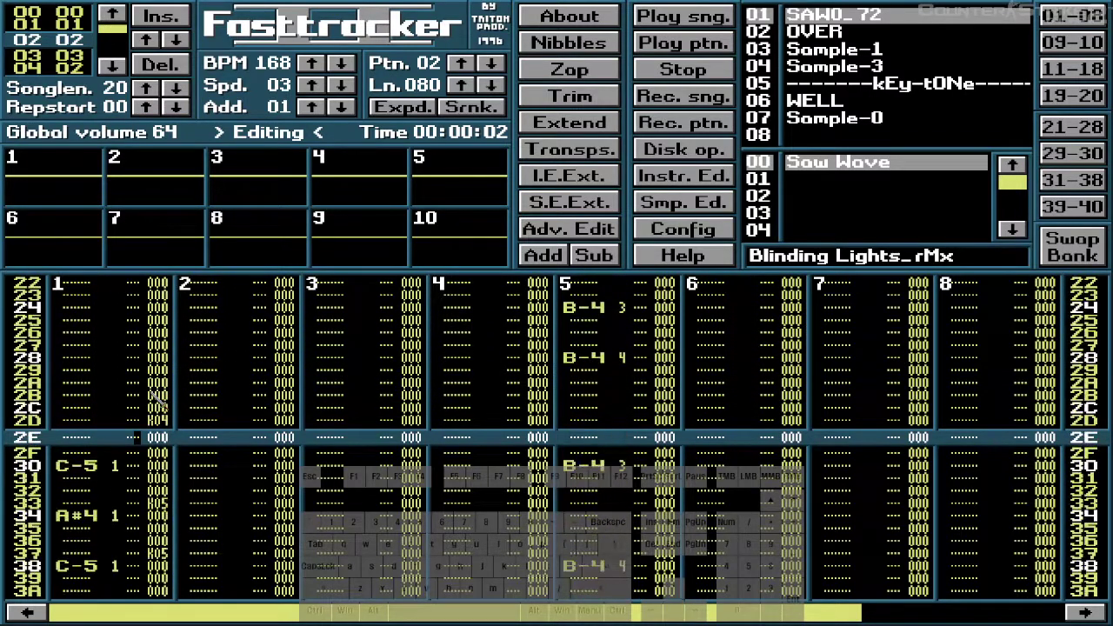
key(Up)
key(Up)
key(Up)
key(Up)
key(Up)
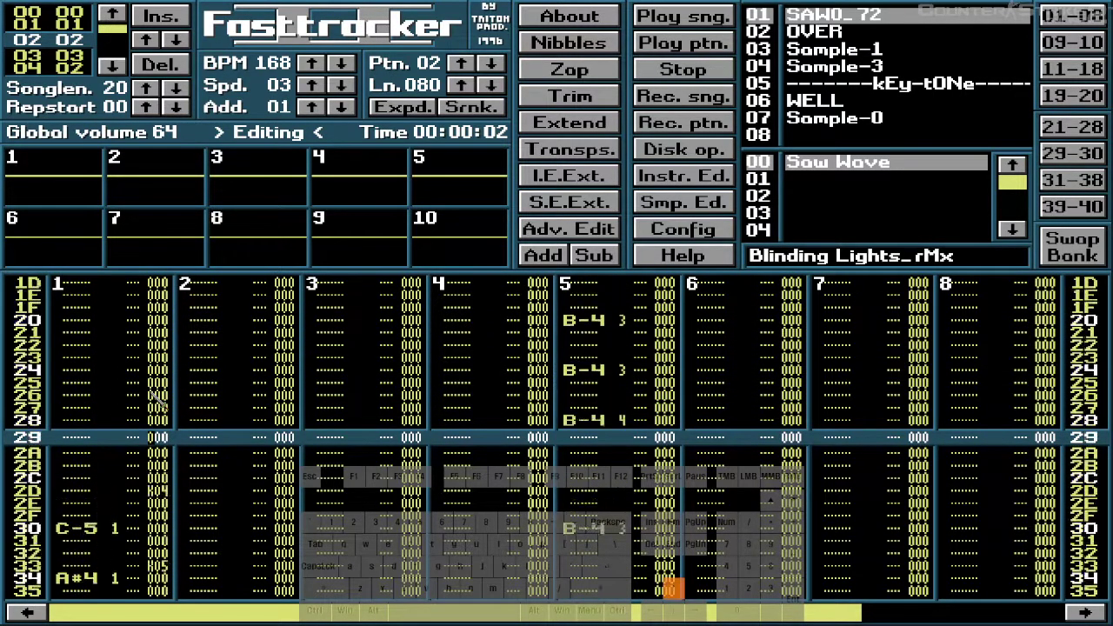
key(Up)
key(Up)
key(Up)
key(Up)
key(Up)
key(Up)
key(Up)
key(Up)
key(Up)
key(Up)
key(Up)
key(Up)
key(Up)
key(Up)
key(Up)
key(Up)
key(Up)
key(Up)
key(Up)
key(Up)
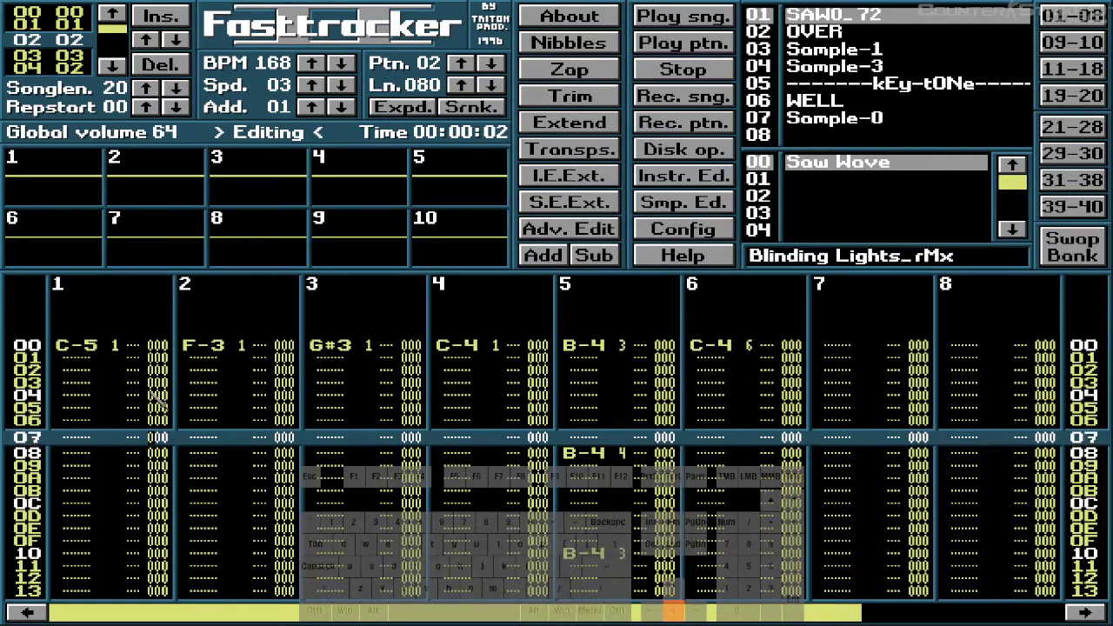
- Set the key-off effects in channel 1 of pattern 02 to K02 on rows 2D and 33
key(Down)
key(Down)
key(Down)
key(Down)
key(Down)
key(Down)
key(Down)
key(Down)
key(Down)
key(Down)
key(Down)
key(Down)
key(Down)
key(Down)
key(Down)
key(Down)
key(Down)
key(Down)
key(Down)
key(Down)
key(Down)
key(Down)
key(Down)
key(Down)
key(Down)
key(Down)
key(Down)
key(Down)
key(Down)
key(Down)
key(Down)
key(Down)
key(Down)
key(Down)
key(Down)
key(Down)
key(Down)
key(Down)
key(Down)
key(Down)
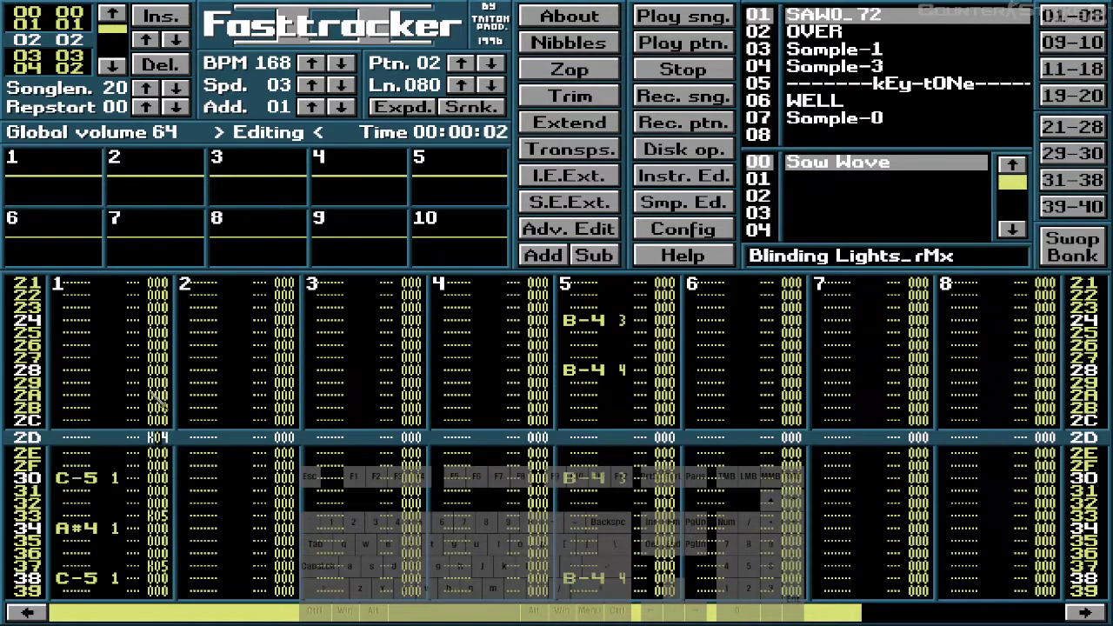
key(Down)
key(Down)
key(Down)
key(Down)
key(Down)
key(Down)
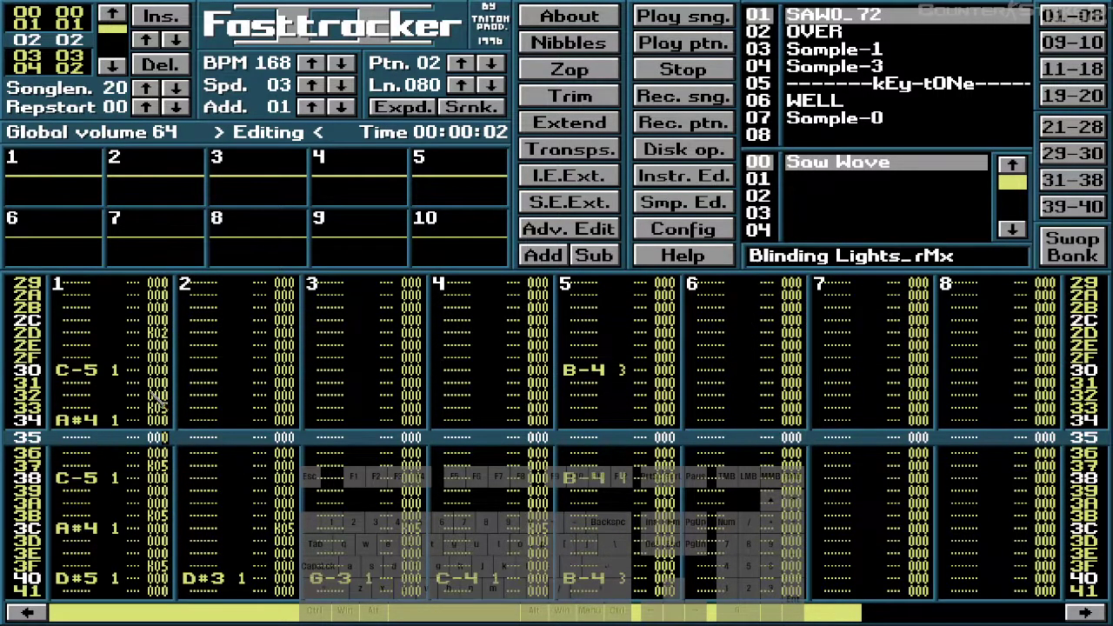
- Set the key-off effects in channel 1 to K02 on rows 37 and 3B of pattern 02
key(Down)
key(Down)
key(Down)
key(Down)
key(Down)
key(Down)
key(Down)
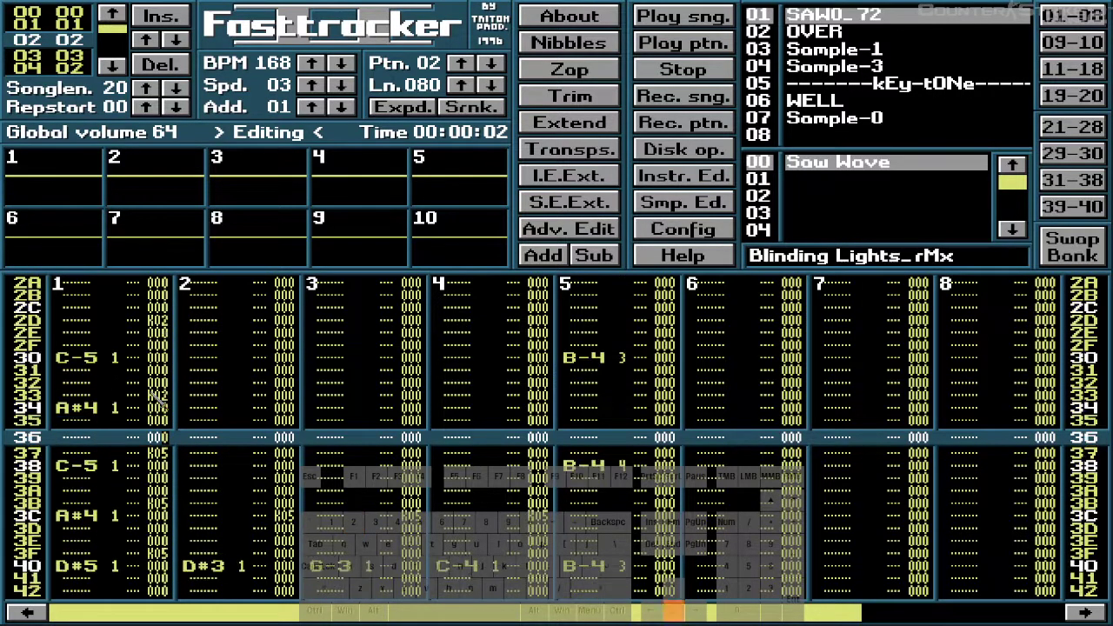
key(Down)
key(Down)
key(Down)
key(Down)
key(Down)
key(Down)
key(Down)
key(Down)
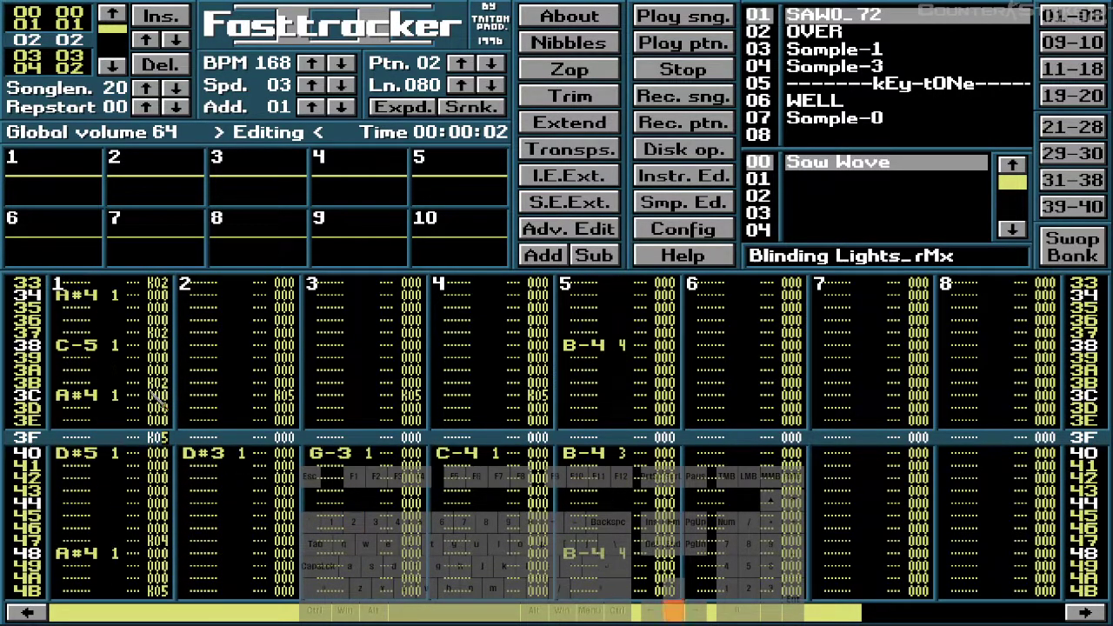
- Set the key-off effects in channel 1 to K02 on rows 3F and 47 of pattern 02
key(Down)
key(Down)
key(Down)
key(Down)
key(Down)
key(Down)
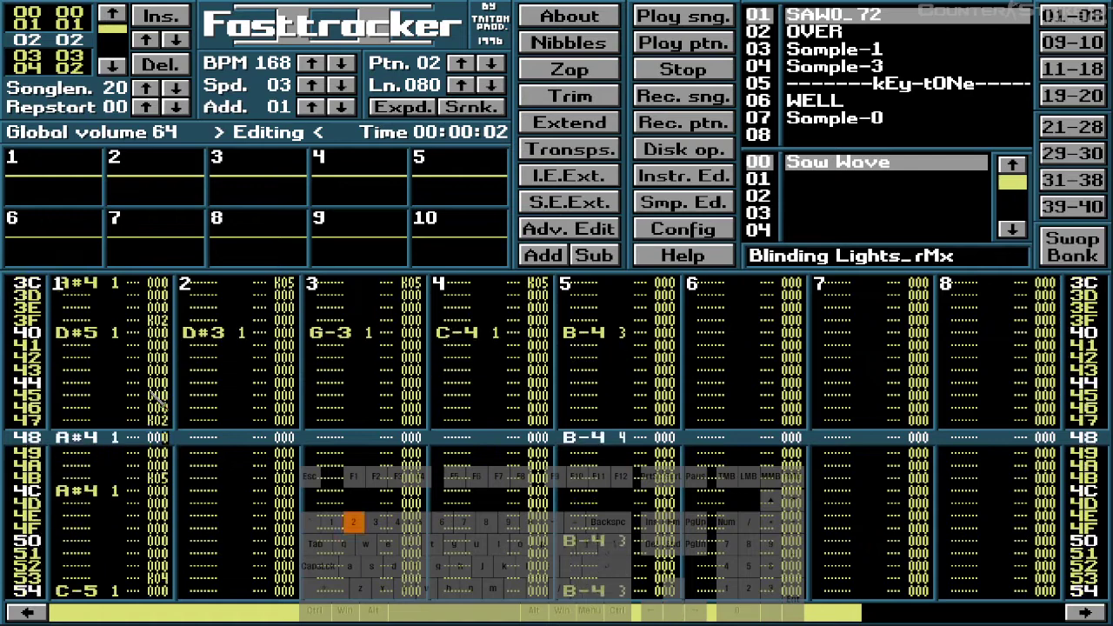
- Set the key-off effect in channel 1 to K02 on row 4B of pattern 02
key(Down)
key(Down)
key(Down)
key(Down)
key(Down)
key(Down)
key(Down)
key(Down)
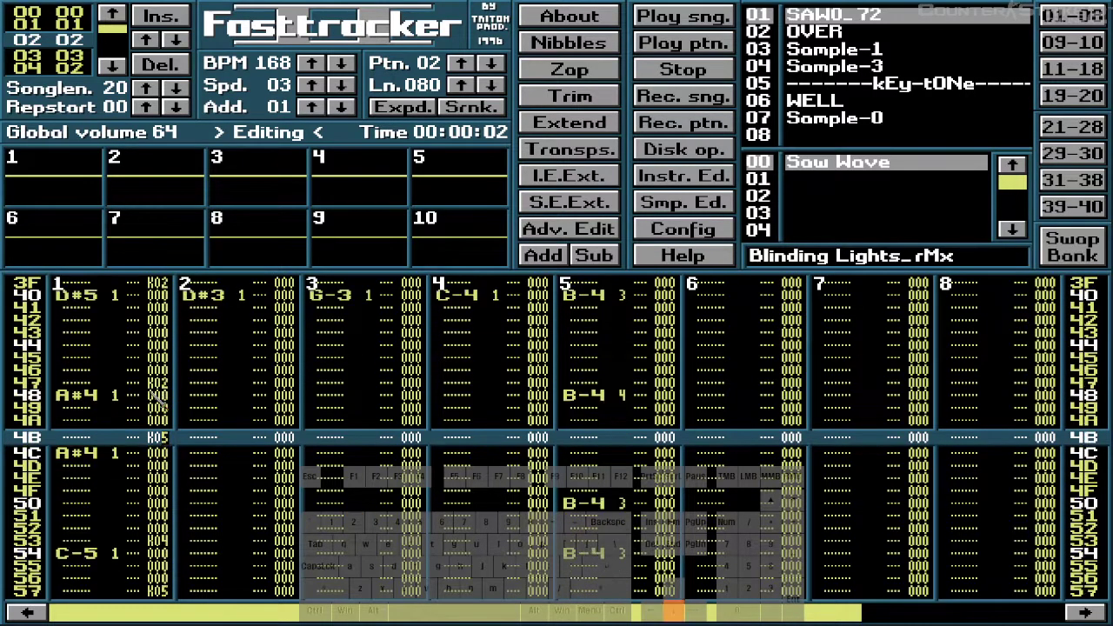
key(Up)
key(Up)
key(Up)
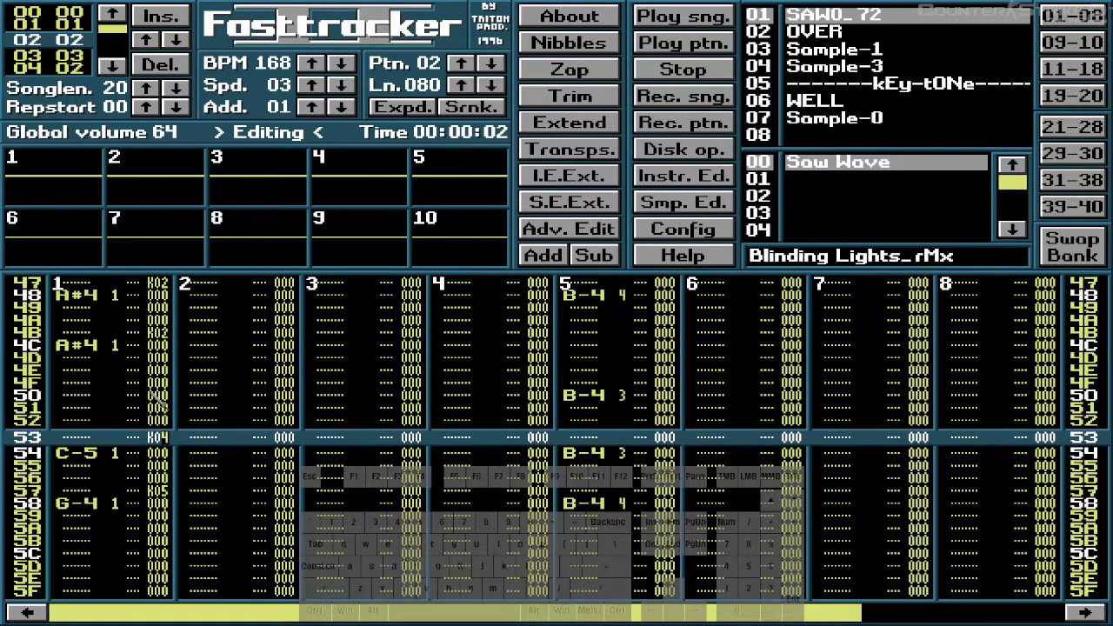
- Set the key-off effects in channel 1 to K02 on rows 53 and 57 of pattern 02
key(Down)
key(Down)
key(Down)
key(Down)
key(Down)
key(Down)
key(Down)
key(Down)
key(Down)
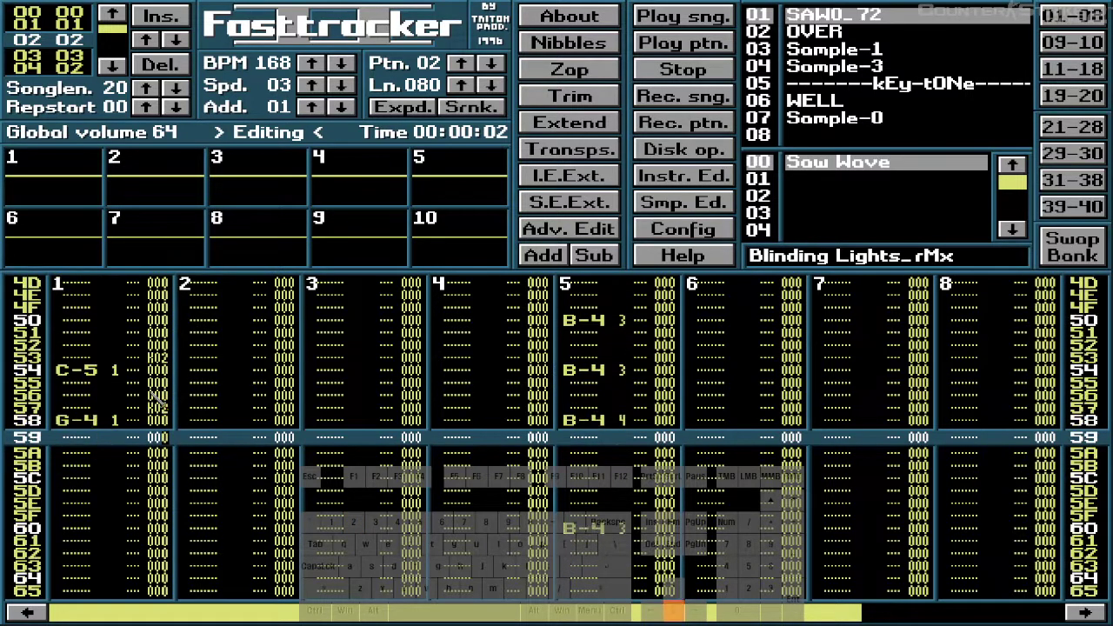
- Set the key-off effects in channel 1 to K02 on rows 6E and 73 of pattern 02
key(Down)
key(Down)
key(Down)
key(Down)
key(Down)
key(Down)
key(Down)
key(Down)
key(Down)
key(Down)
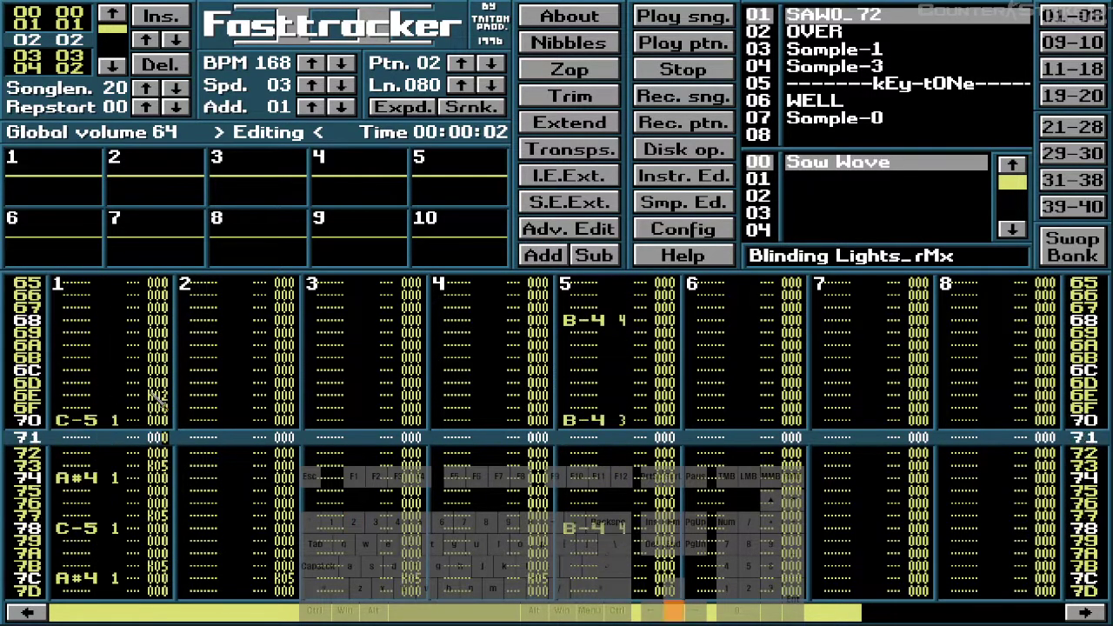
key(Down)
key(Down)
key(Down)
key(Down)
key(Down)
key(Down)
key(Down)
key(Down)
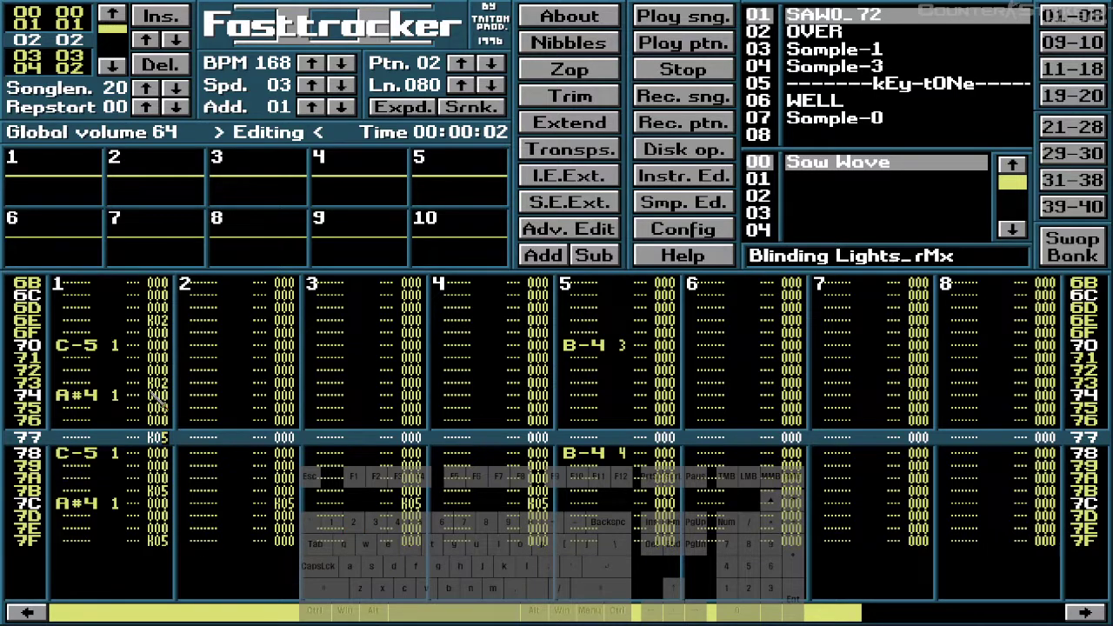
- Set the key-off effects in channel 1 to K02 on rows 77, 7B and 7F of pattern 02
key(Down)
key(Down)
key(Down)
key(Down)
key(Down)
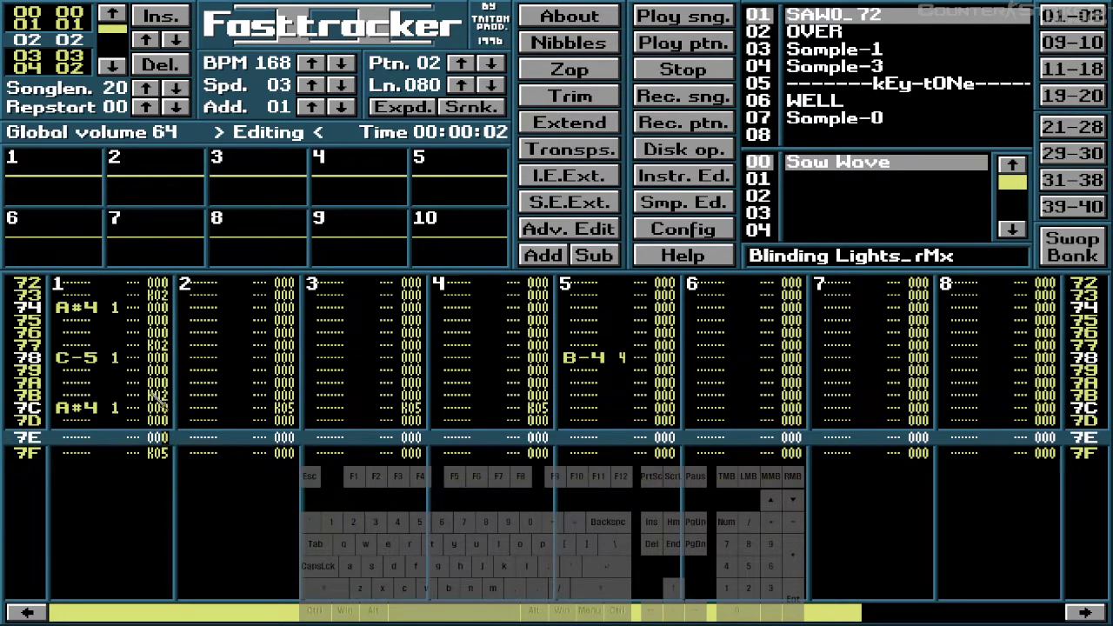
key(Down)
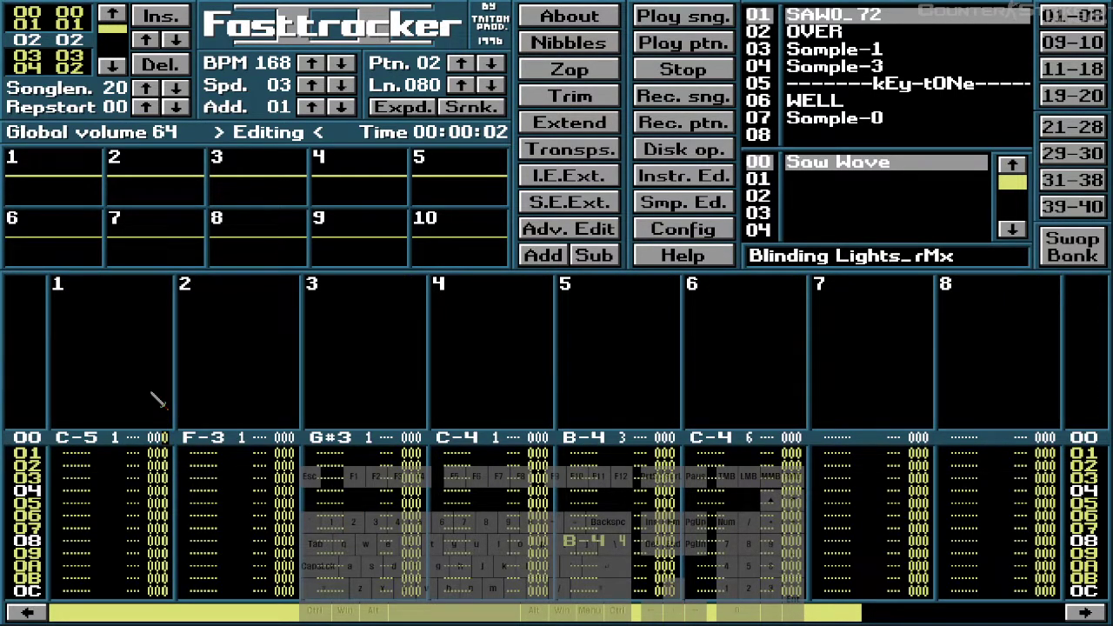
- Set the key-off effects on row 3C of channels 2 and 3 in pattern 02 to K02
key(Down)
key(Down)
key(Down)
key(Down)
key(Down)
key(Down)
key(Down)
key(Down)
key(Down)
key(Down)
key(Down)
key(Down)
key(Down)
key(Down)
key(Down)
key(Down)
key(Down)
key(Down)
key(Down)
key(Down)
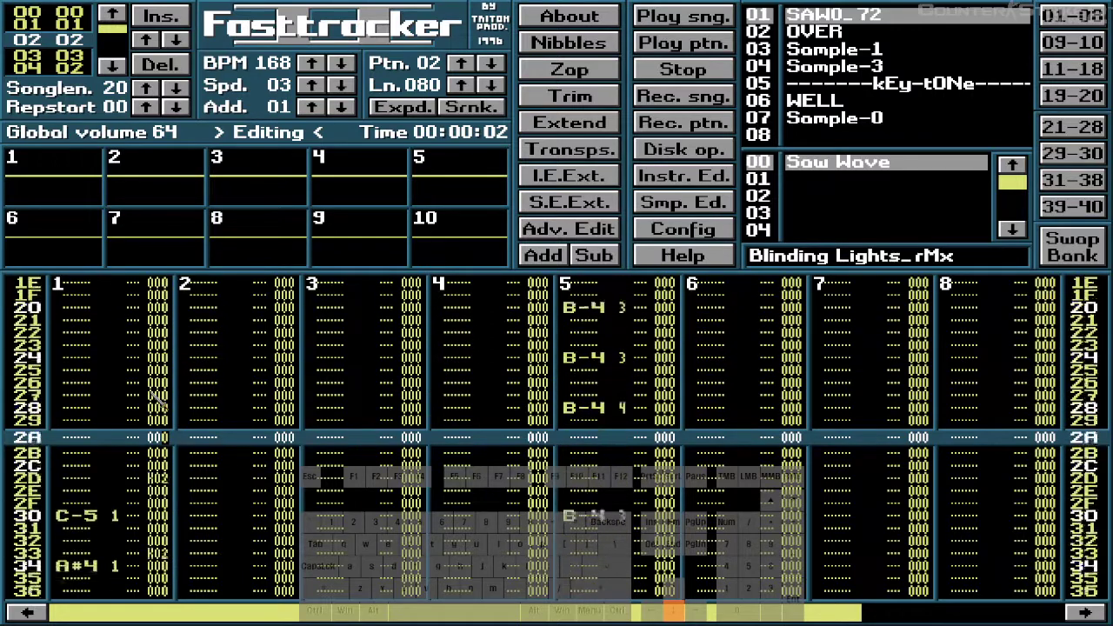
key(Down)
key(Down)
key(Down)
key(Down)
key(Down)
key(Down)
key(Down)
key(Down)
key(Down)
key(Down)
key(Down)
key(Down)
key(Down)
key(Down)
key(Down)
key(Down)
key(Down)
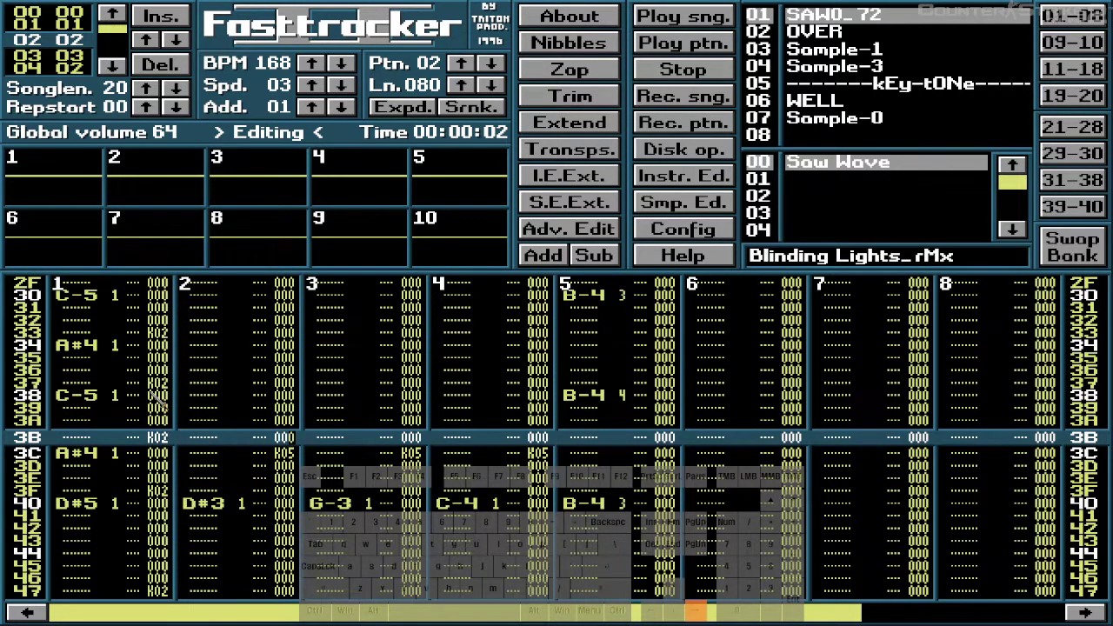
key(Down)
key(Down)
key(Down)
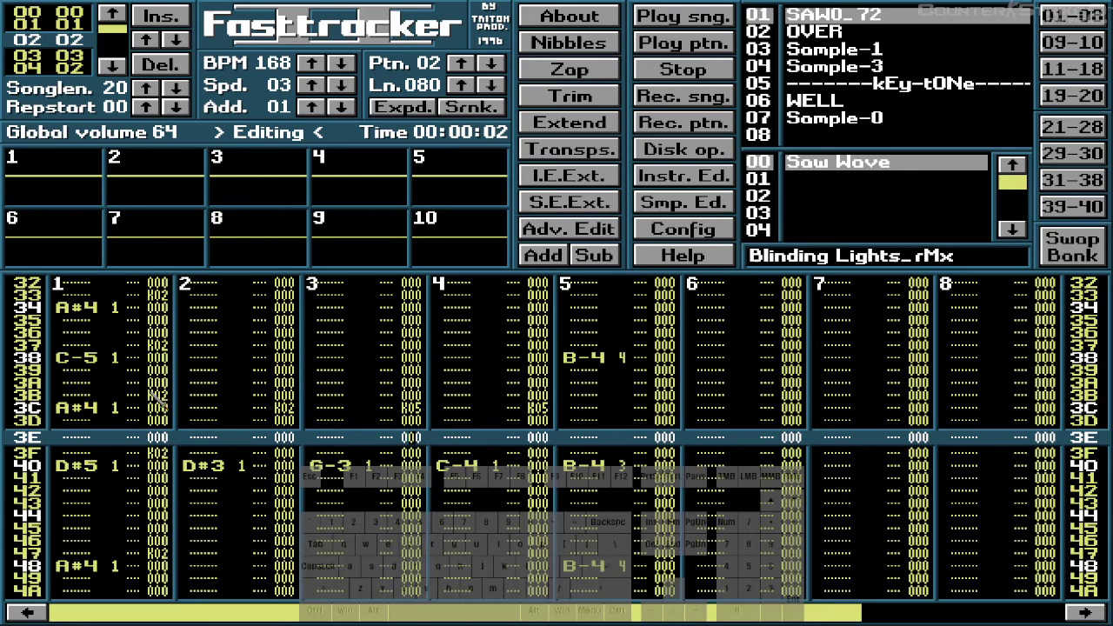
key(Up)
key(Up)
key(2)
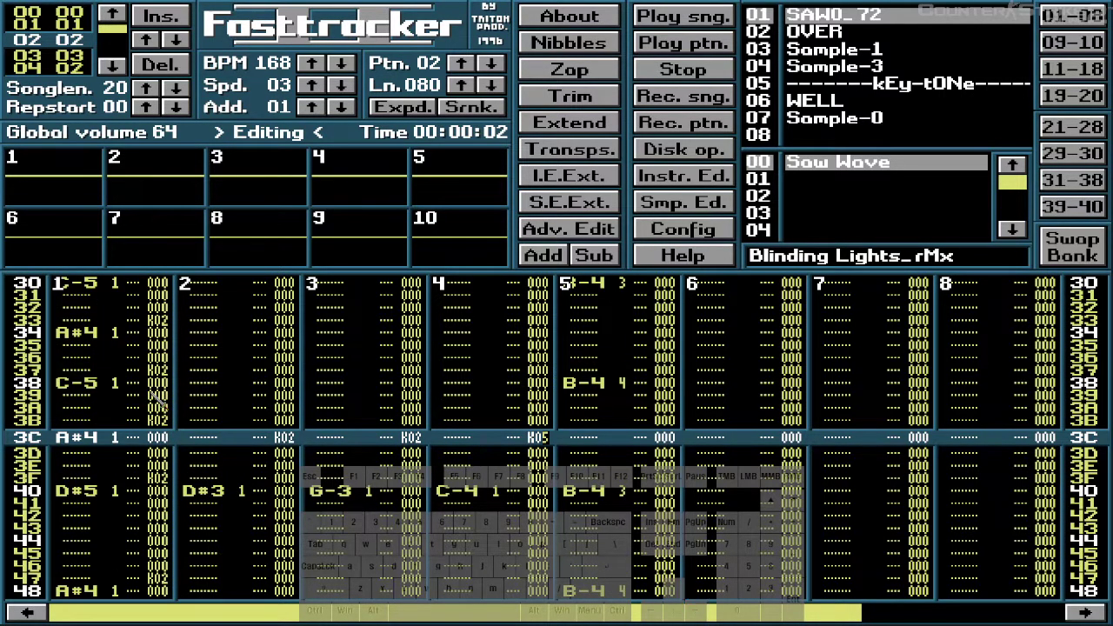
- Set the key-off effects to K02 on row 3C of channel 4 and row 7C of channels 2 to 4 in pattern 02
key(2)
key(Down)
key(Down)
key(Down)
key(Down)
key(Down)
key(Down)
key(Down)
key(Down)
key(Down)
key(Down)
key(Down)
key(Down)
key(Down)
key(Down)
key(Down)
key(Down)
key(Down)
key(Down)
key(Down)
key(Down)
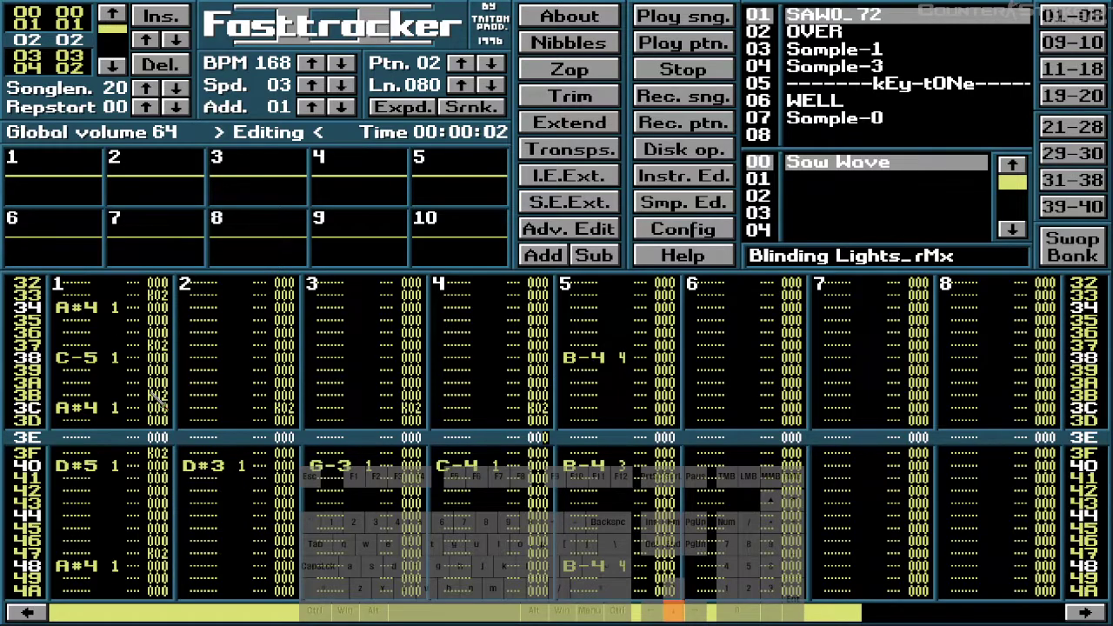
key(Down)
key(Down)
key(Down)
key(Down)
key(Down)
key(Down)
key(Down)
key(Down)
key(Down)
key(Down)
key(Down)
key(Down)
key(Down)
key(Down)
key(Down)
key(Down)
key(Down)
key(Down)
key(Down)
key(Down)
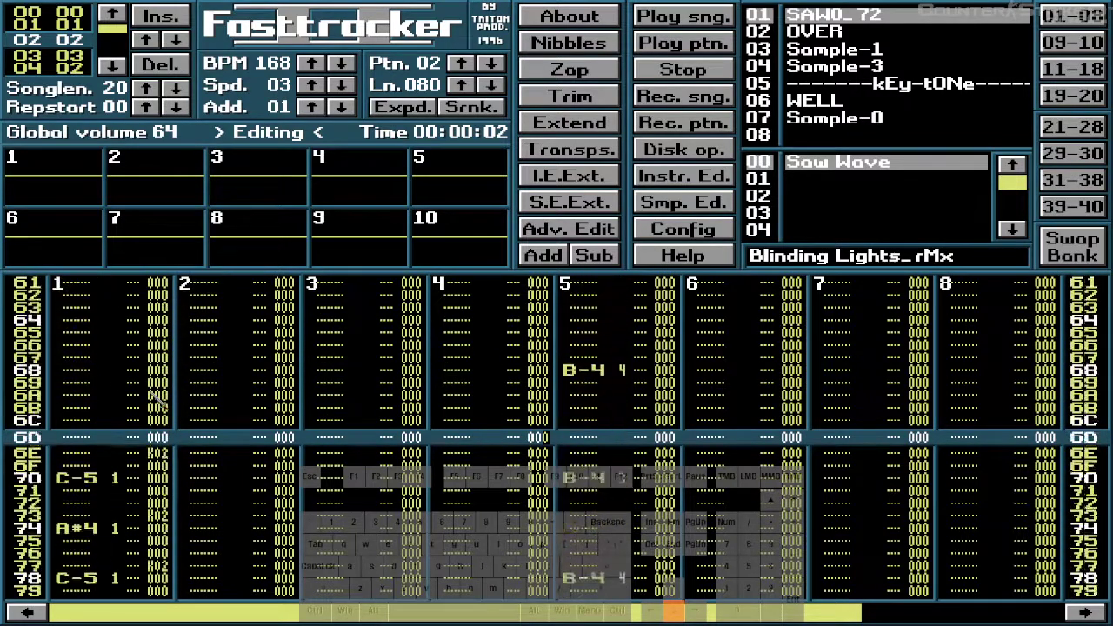
key(Up)
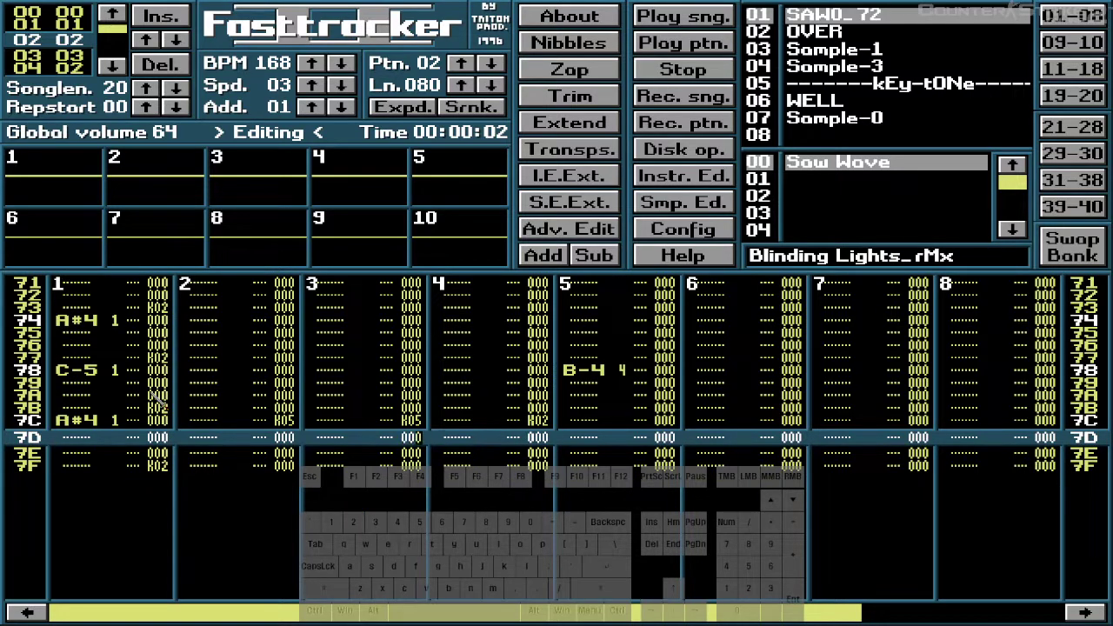
key(2)
key(Up)
key(2)
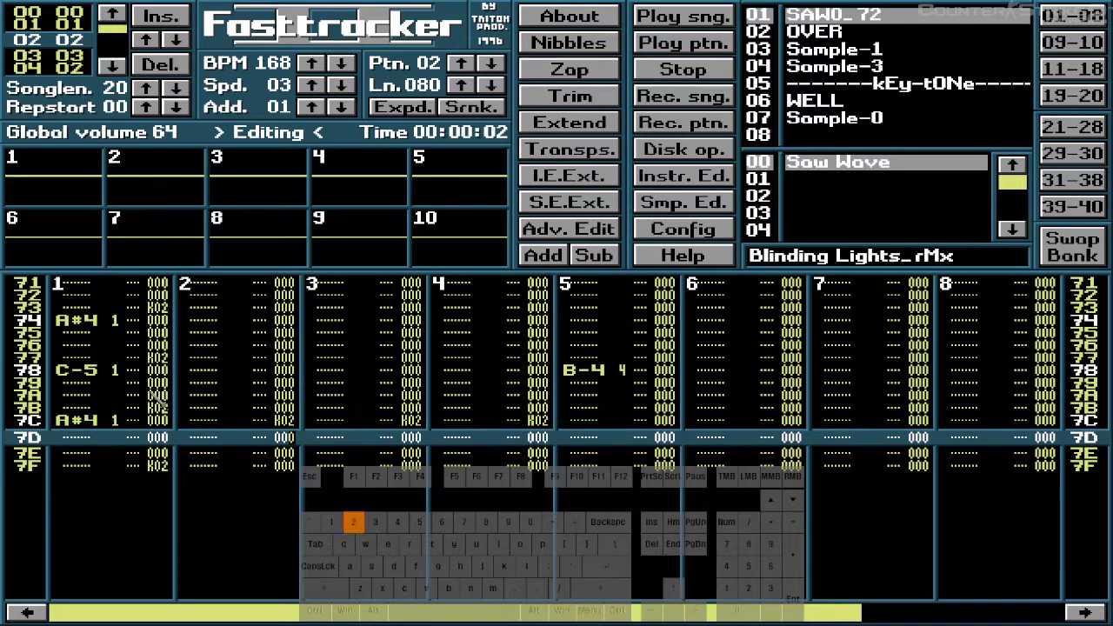
- Play the song from pattern 02 into pattern 03 to check the edited key-off effects
key(Up)
key(Up)
key(Up)
key(Up)
key(Up)
key(Up)
key(Up)
key(Up)
key(Up)
key(Up)
key(Up)
key(Up)
key(Up)
key(Up)
key(Up)
key(Up)
key(Up)
key(Up)
key(Up)
key(Up)
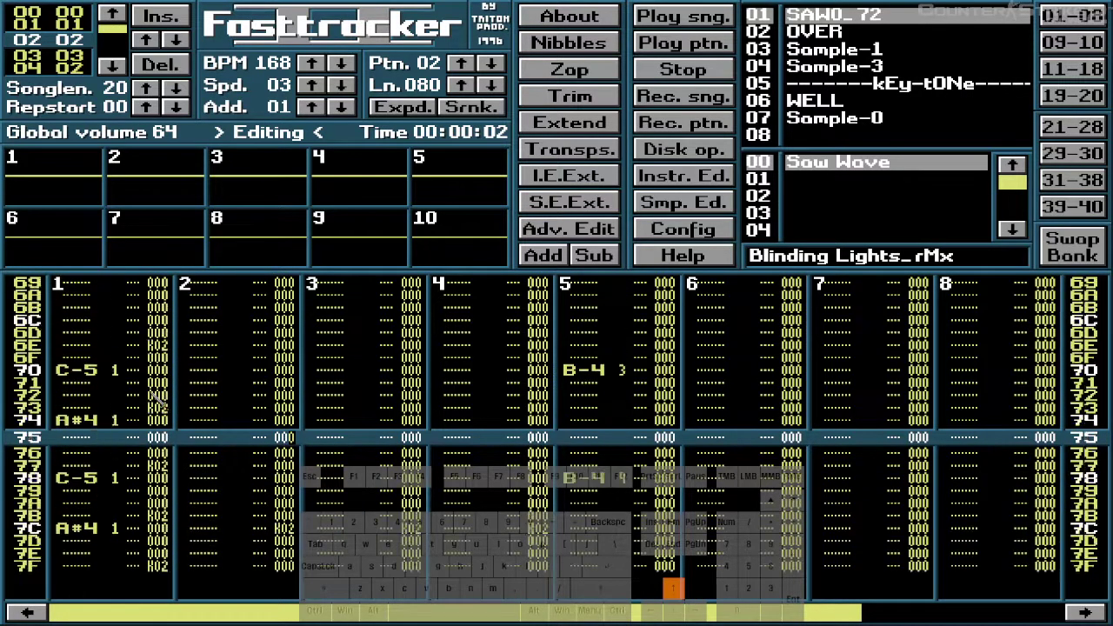
key(Up)
key(Up)
key(Up)
key(Up)
key(Up)
key(Up)
key(Up)
key(Up)
key(Up)
key(Up)
key(Up)
key(Up)
key(Up)
key(Up)
key(Up)
key(Up)
key(Up)
key(Up)
key(Up)
key(Up)
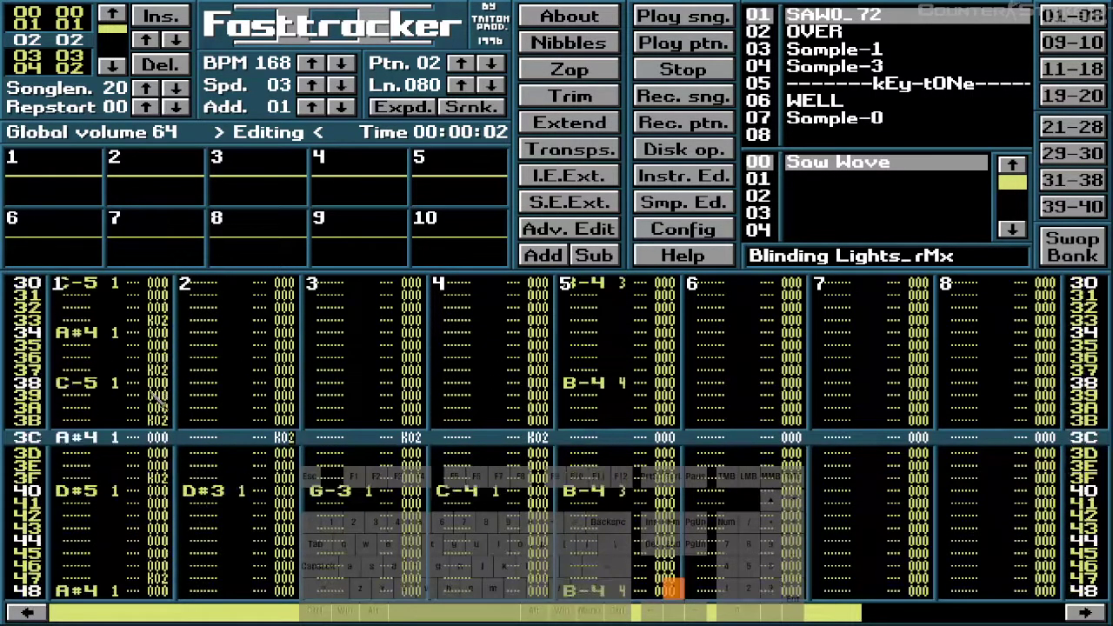
key(Up)
key(Up)
key(Up)
key(Up)
key(Up)
key(Up)
key(Up)
key(Up)
key(Up)
key(Up)
key(Up)
key(Up)
key(Up)
key(Up)
key(Up)
key(Up)
key(Up)
key(Up)
key(Up)
key(Up)
key(Control_R)
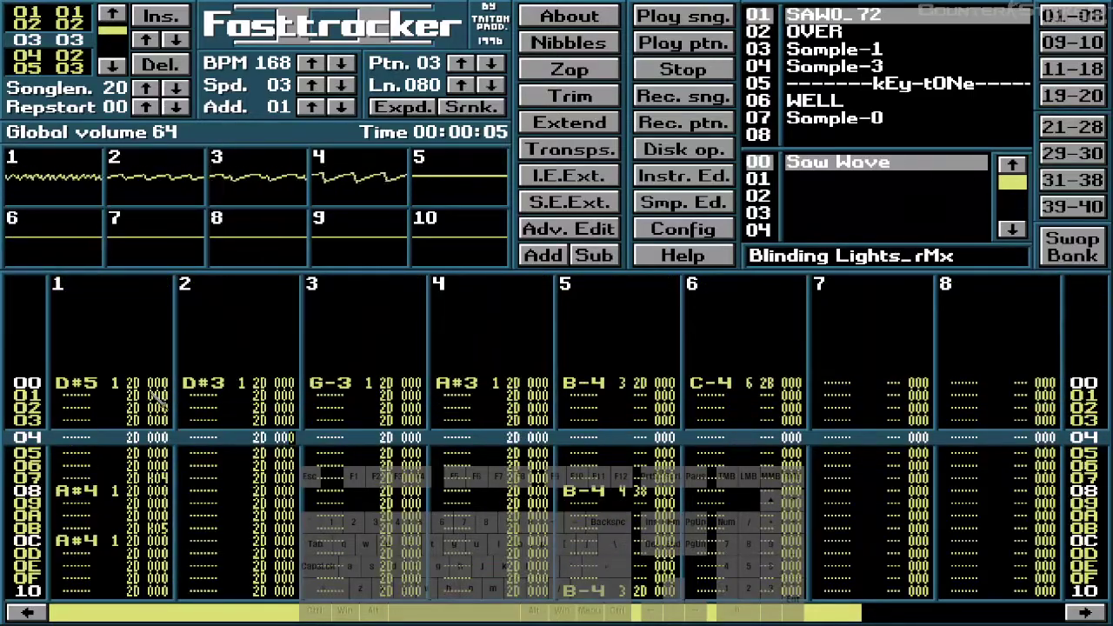
- Clear the redundant volume values from every row of channel 1 in pattern 03
key(Up)
key(Up)
key(Up)
key(Up)
key(Left)
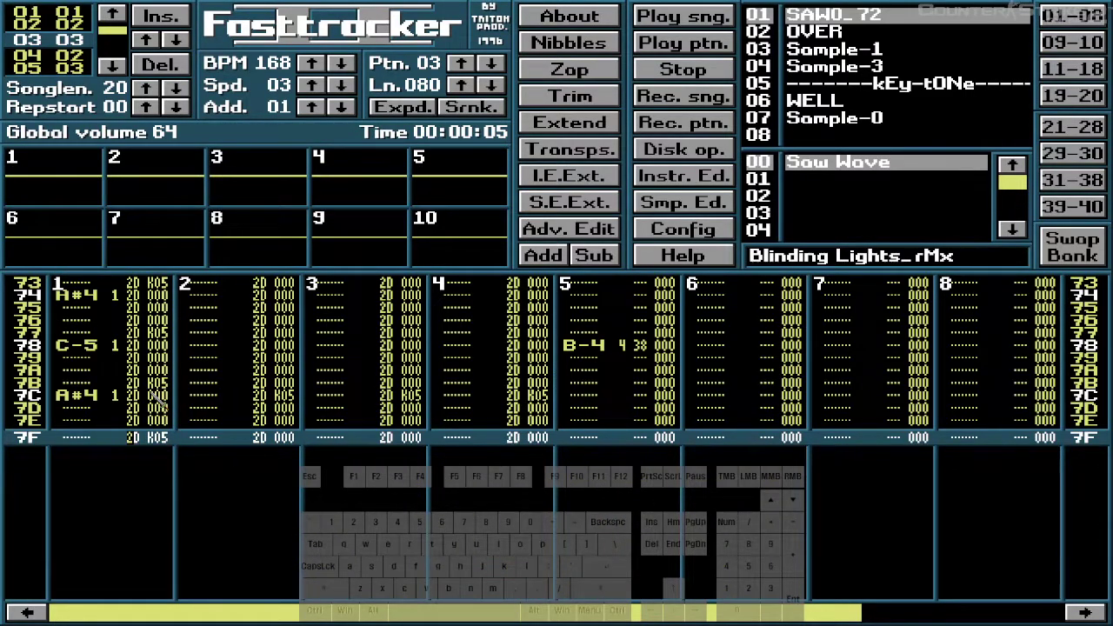
key(Down)
key(space)
key(Delete)
key(Delete)
key(Delete)
key(Delete)
key(Delete)
key(Delete)
key(Delete)
key(Delete)
key(Delete)
key(Delete)
key(Delete)
key(Delete)
key(Delete)
key(Delete)
key(Delete)
key(Delete)
key(Delete)
key(Delete)
key(Delete)
key(Delete)
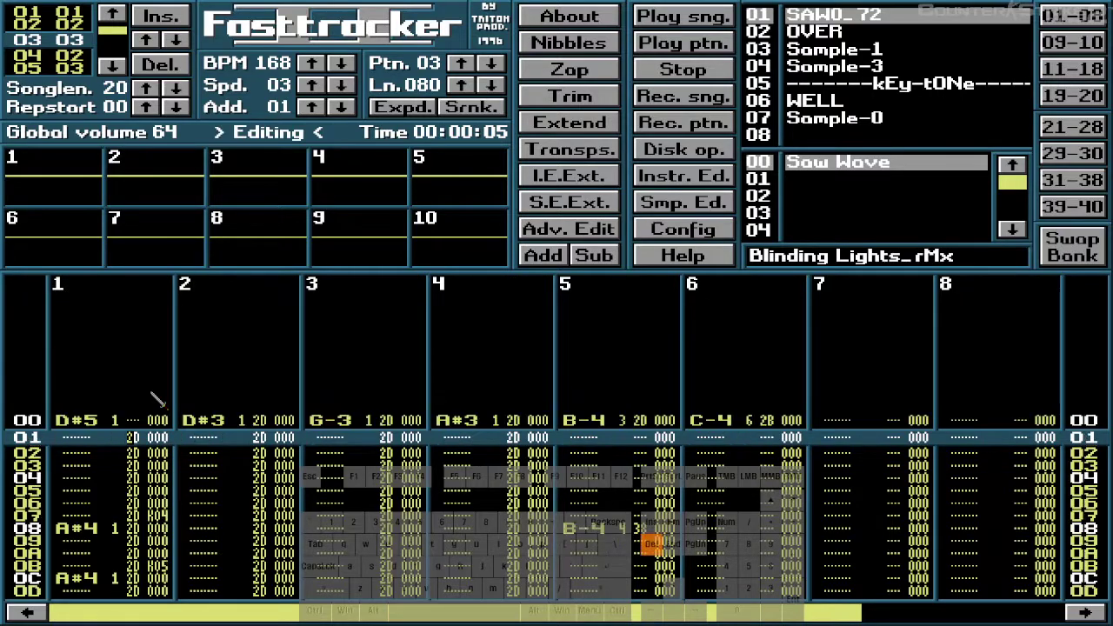
key(Delete)
key(Delete)
key(Delete)
key(Delete)
key(Delete)
key(Delete)
key(Delete)
key(Delete)
key(Delete)
key(Delete)
key(Delete)
key(Delete)
key(Delete)
key(Delete)
key(Delete)
key(Delete)
key(Delete)
key(Delete)
key(Delete)
key(Delete)
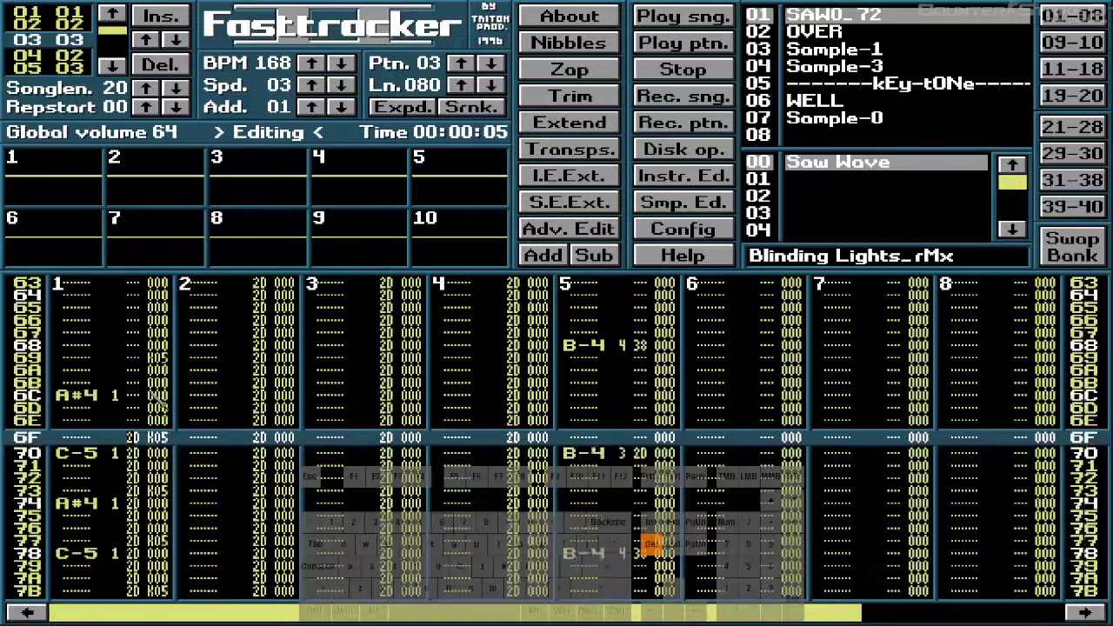
key(Delete)
key(Delete)
key(Delete)
key(Delete)
key(Delete)
key(Delete)
key(Delete)
key(Delete)
key(Delete)
key(Delete)
key(Delete)
key(Delete)
key(Delete)
key(Delete)
key(Delete)
key(Delete)
key(Delete)
- Set the key-off effects on rows 07 and 0B of channel 1 in pattern 03 to K02
key(Down)
key(Down)
key(Down)
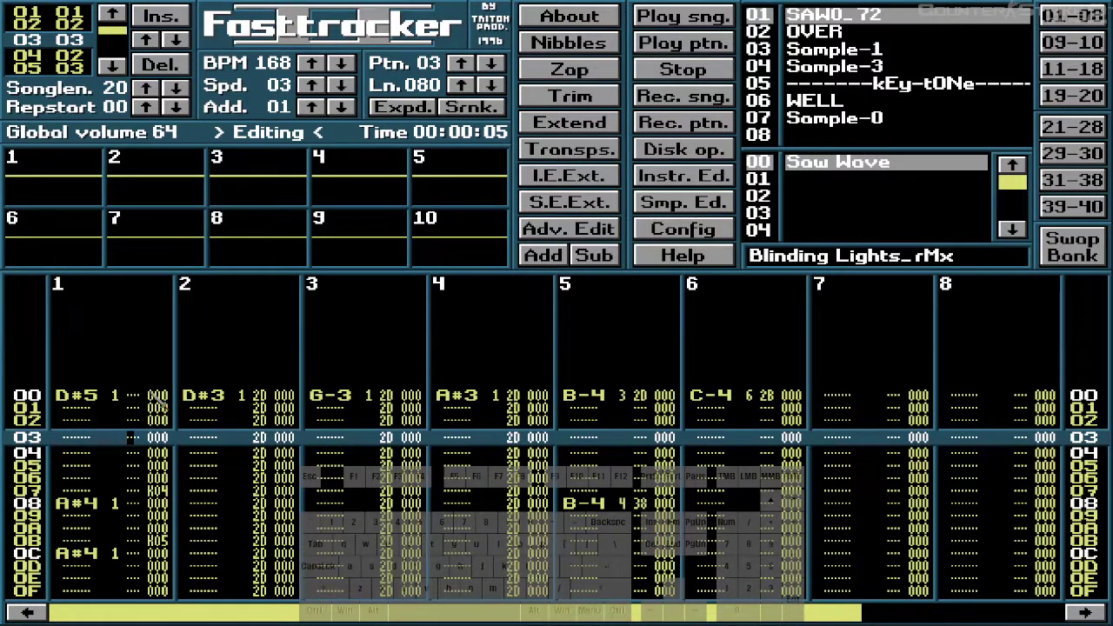
key(Down)
key(Down)
key(Down)
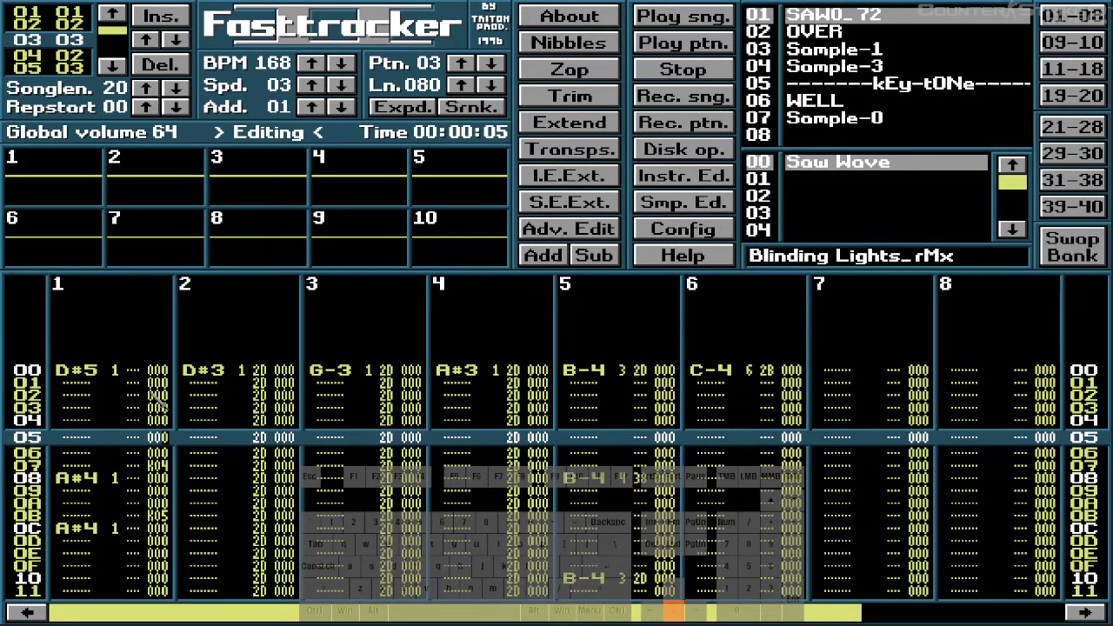
key(Down)
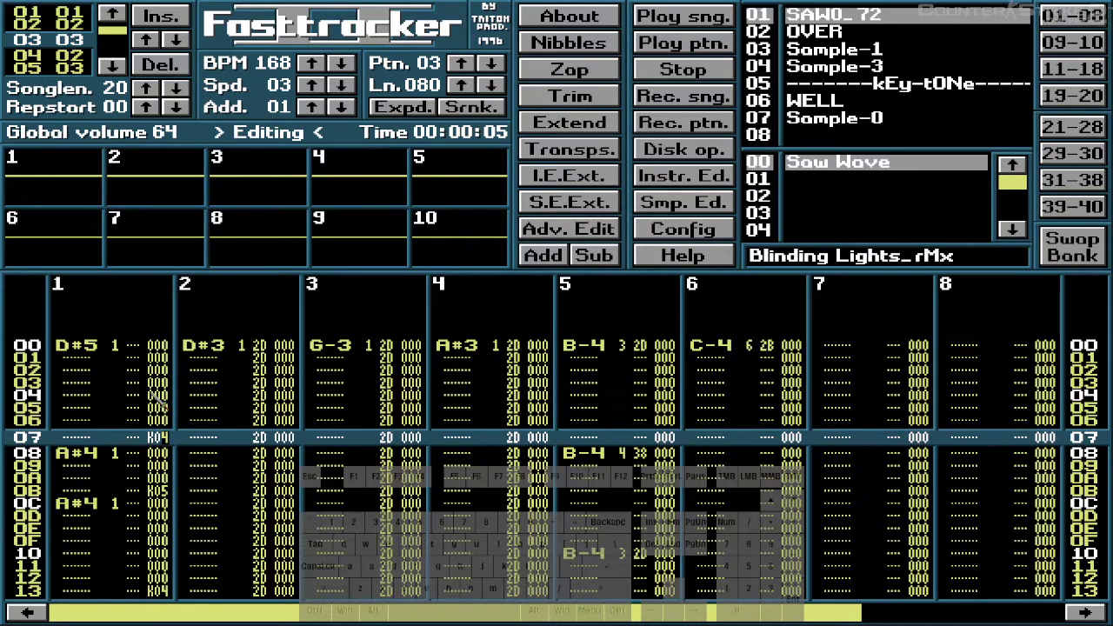
key(Down)
key(Down)
key(Down)
key(Down)
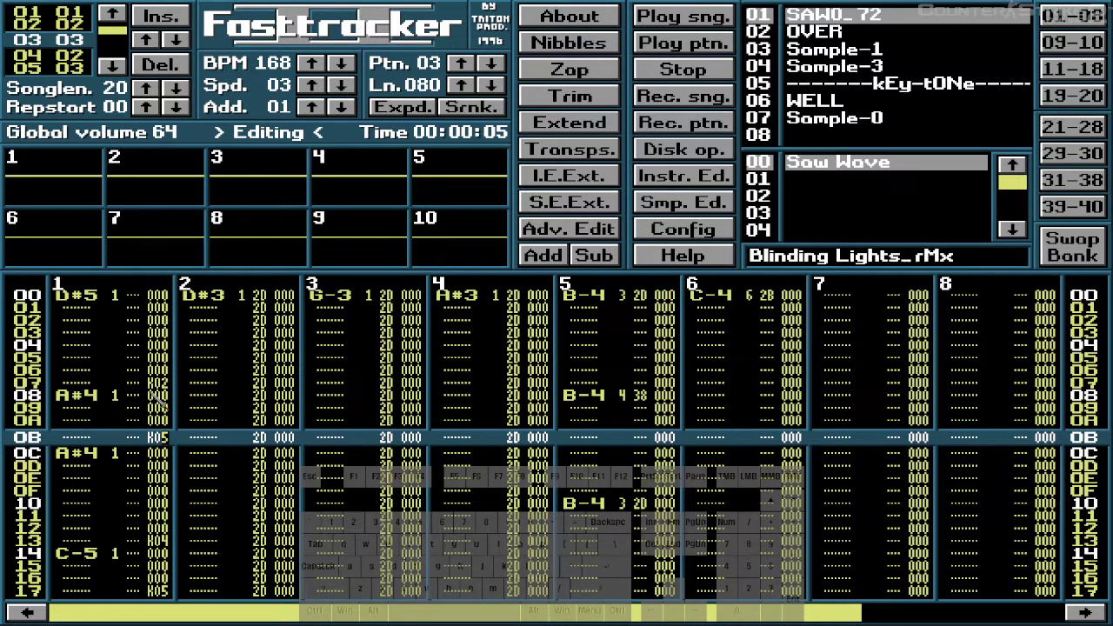
key(Down)
key(Down)
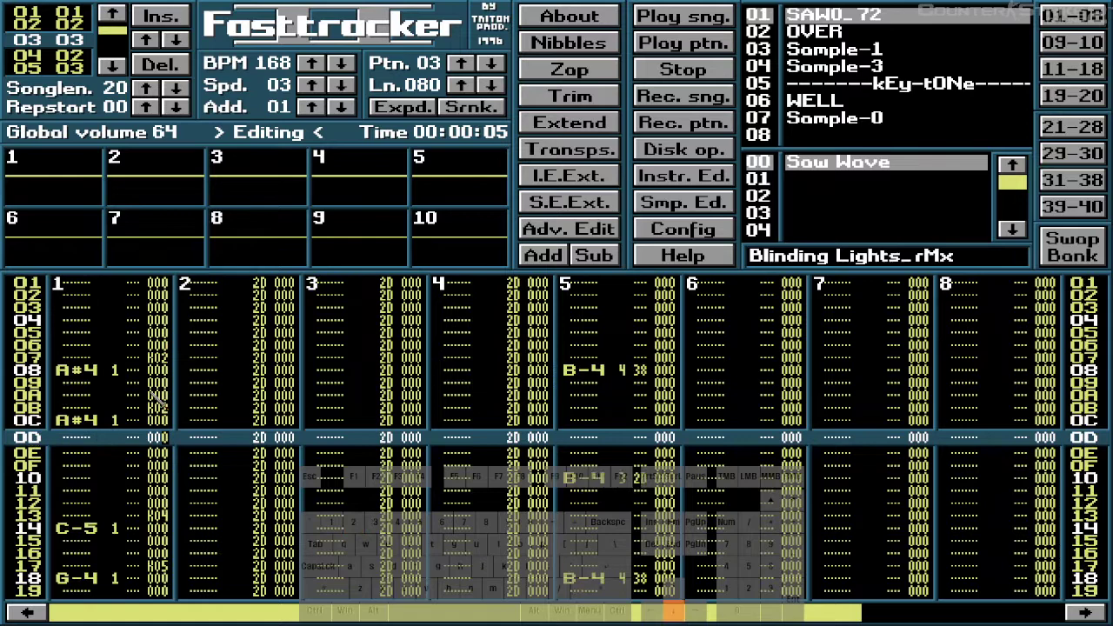
- Set the key-off effects on rows 13 and 17 of channel 1 in pattern 03 to K02
key(Down)
key(Down)
key(Down)
key(Down)
key(Down)
key(Down)
key(Down)
key(Down)
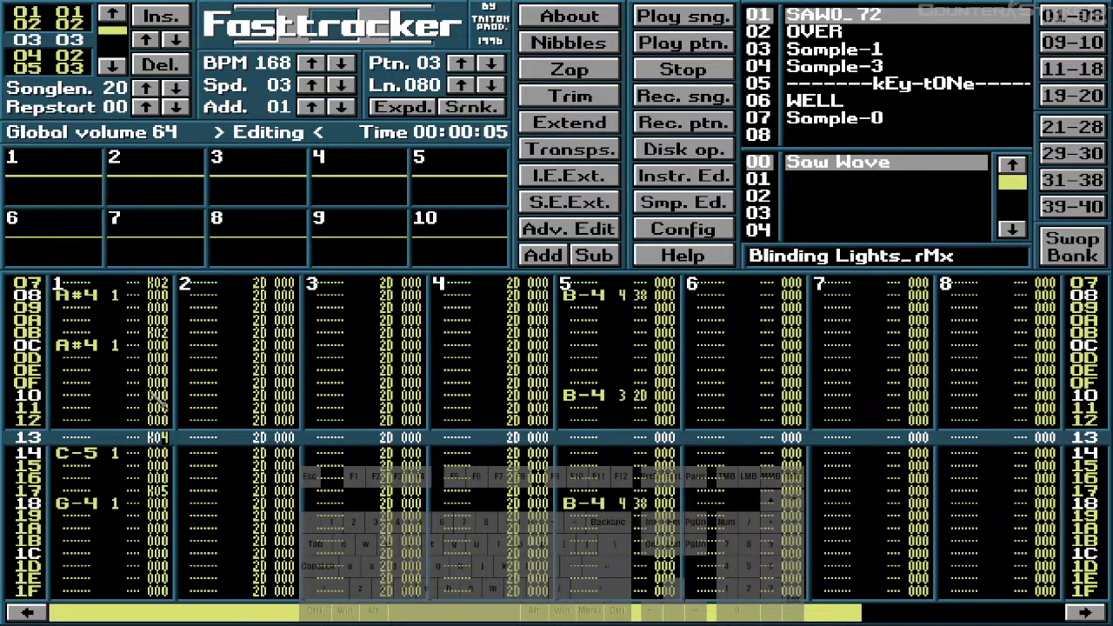
key(Down)
key(Down)
key(Down)
key(Down)
key(Down)
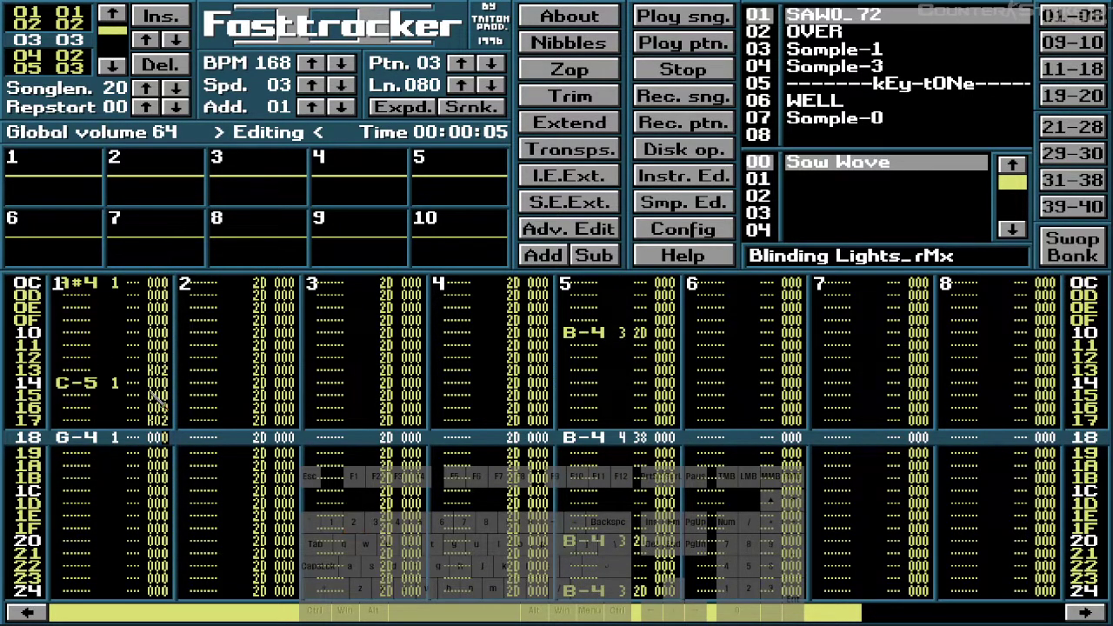
- Set the key-off effect on row 2E of channel 1 in pattern 03 to K02
key(Down)
key(Down)
key(Down)
key(Down)
key(Down)
key(Down)
key(Down)
key(Down)
key(Down)
key(Down)
key(Down)
key(Down)
key(Down)
key(Down)
key(Down)
key(Down)
key(Down)
key(Down)
key(Down)
key(Down)
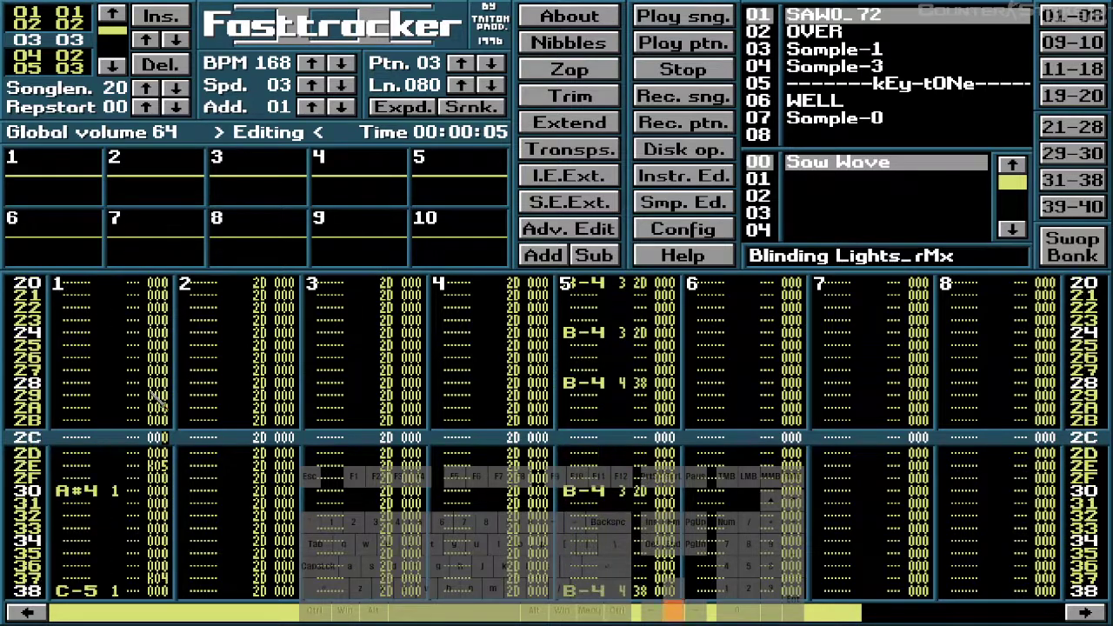
key(Down)
key(Down)
- Set the key-off effects on rows 37 and 3F of channel 1 in pattern 03 to K02
key(Down)
key(Down)
key(Down)
key(Down)
key(Down)
key(Down)
key(Down)
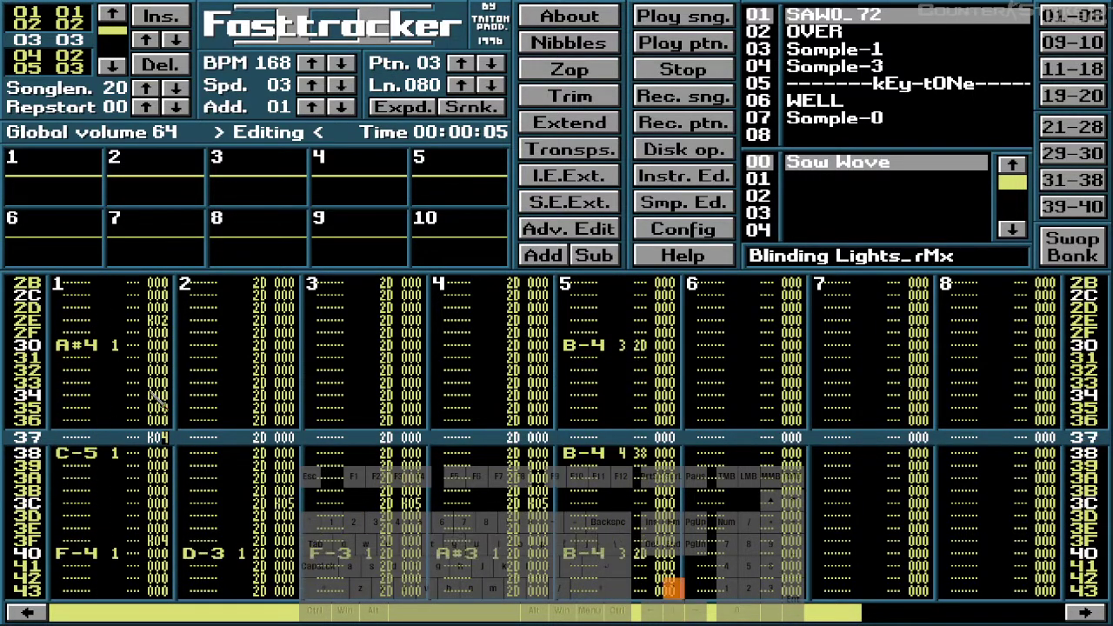
key(Down)
key(Down)
key(Down)
key(Down)
key(Down)
key(Down)
key(Down)
key(Down)
key(Down)
key(Down)
key(Down)
key(Down)
key(Down)
key(Down)
key(Down)
key(Down)
key(Down)
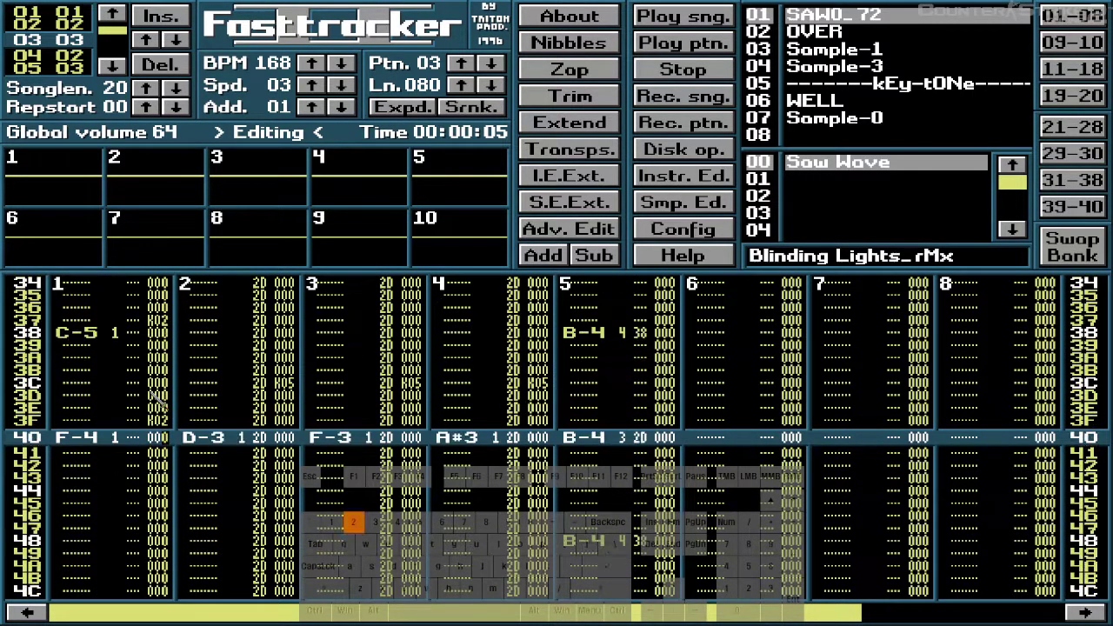
- Set the key-off effects on rows 69 and 6F of channel 1 in pattern 03 to K02
key(Down)
key(Down)
key(Down)
key(Down)
key(Down)
key(Down)
key(Down)
key(Down)
key(Down)
key(Down)
key(Down)
key(Down)
key(Down)
key(Down)
key(Down)
key(Down)
key(Down)
key(Down)
key(Down)
key(Down)
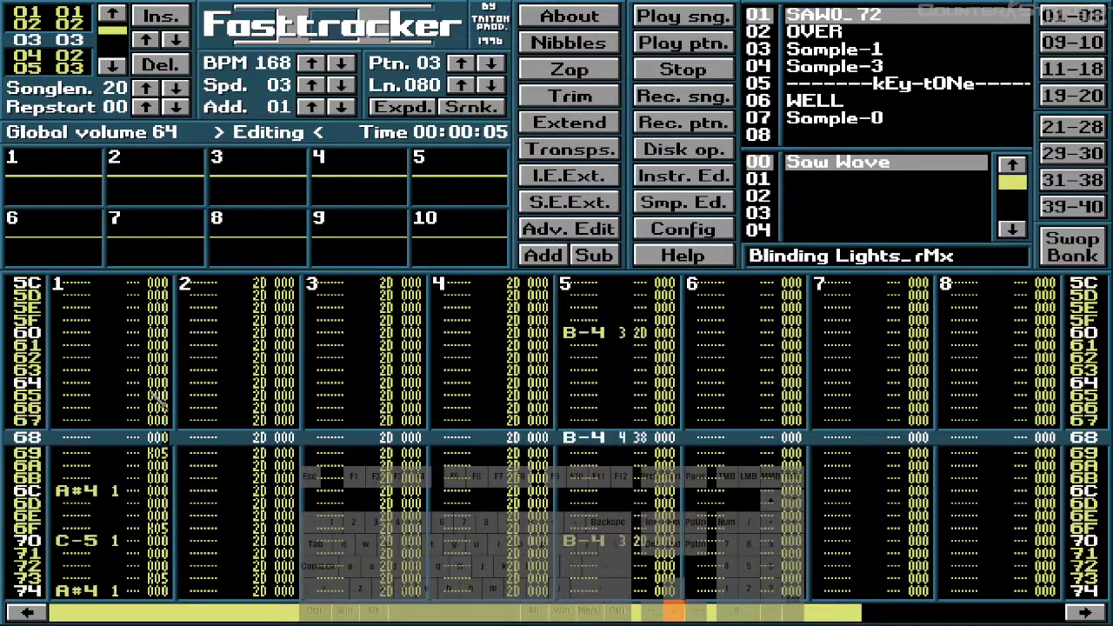
key(Down)
key(Down)
key(Down)
key(Down)
key(Down)
key(Down)
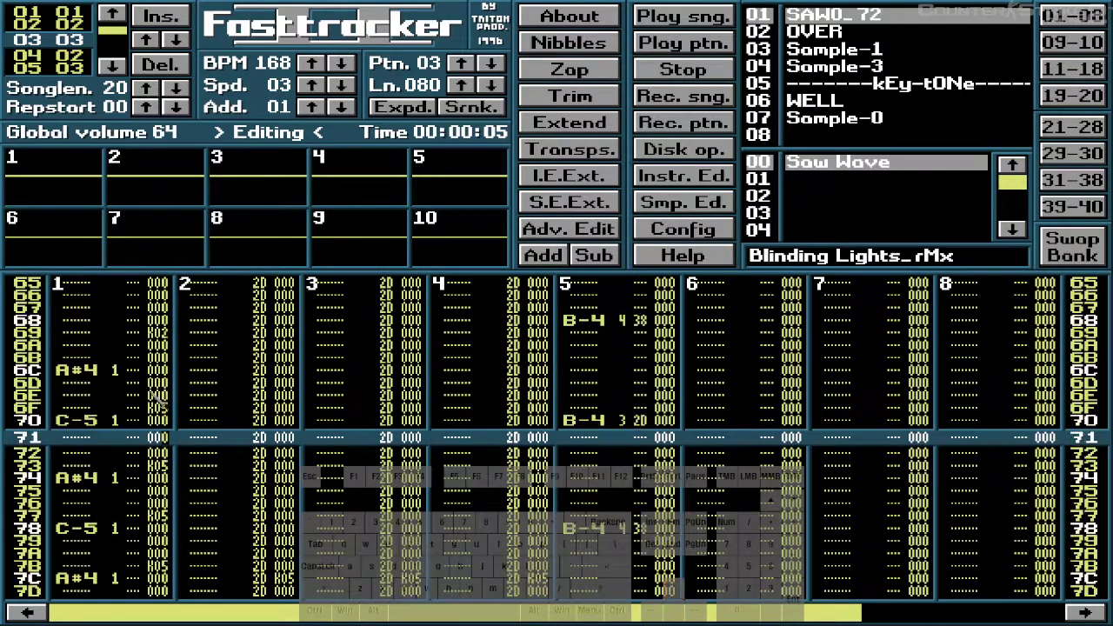
- Set the remaining key-off effects on rows 73, 77, 7B and 7F of channel 1 in pattern 03 to K02
key(Down)
key(Down)
key(Down)
key(Down)
key(Down)
key(Down)
key(Down)
key(Down)
key(Down)
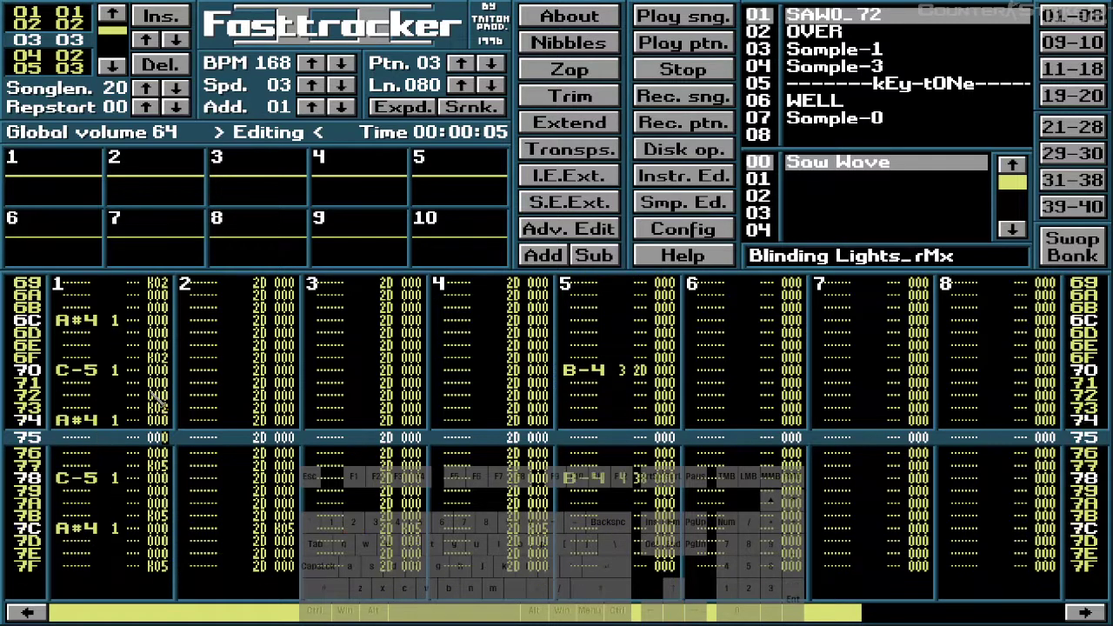
key(Down)
key(Down)
key(Down)
key(Down)
key(Down)
key(Down)
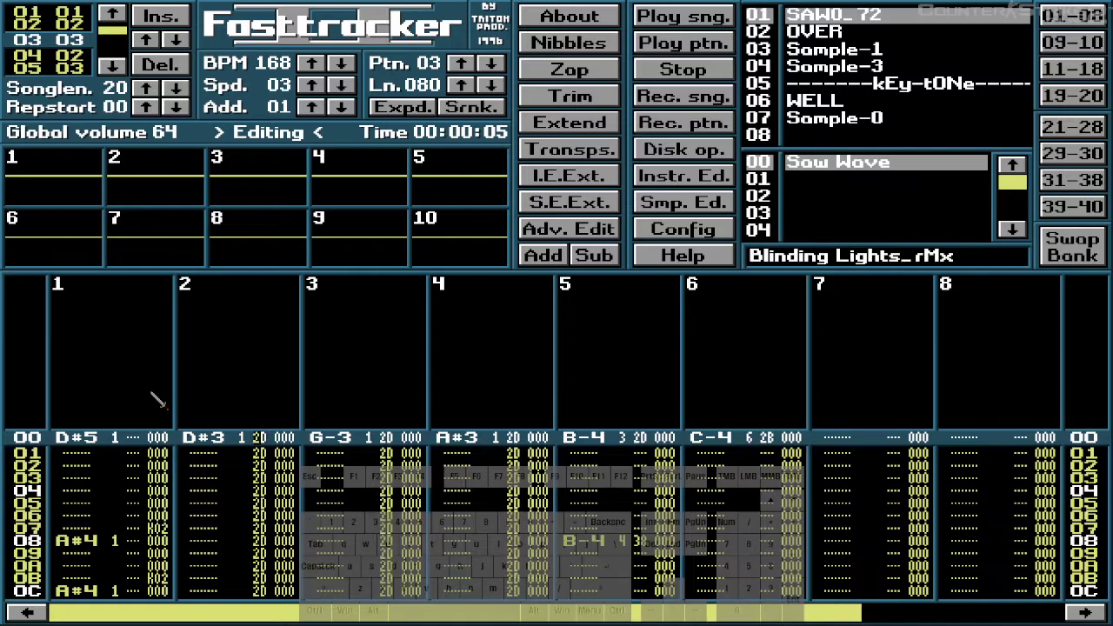
- Clear the redundant 2D volume values from every row of channel 2 in pattern 03
key(Delete)
key(Delete)
key(Delete)
key(Delete)
key(Delete)
key(Delete)
key(Delete)
key(Delete)
key(Delete)
key(Delete)
key(Delete)
key(Delete)
key(Delete)
key(Delete)
key(Delete)
key(Delete)
key(Delete)
key(Delete)
key(Delete)
key(Delete)
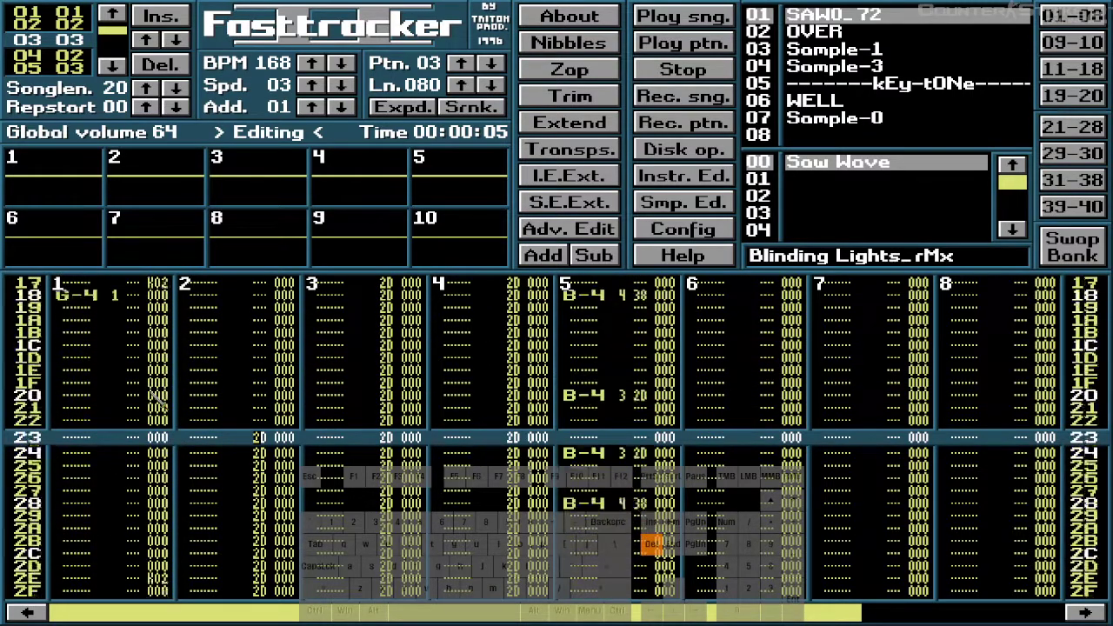
key(Delete)
key(Delete)
key(Delete)
key(Delete)
key(Delete)
key(Delete)
key(Delete)
key(Delete)
key(Delete)
key(Delete)
key(Delete)
key(Delete)
key(Delete)
key(Delete)
key(Delete)
key(Delete)
key(Delete)
key(Delete)
key(Delete)
key(Delete)
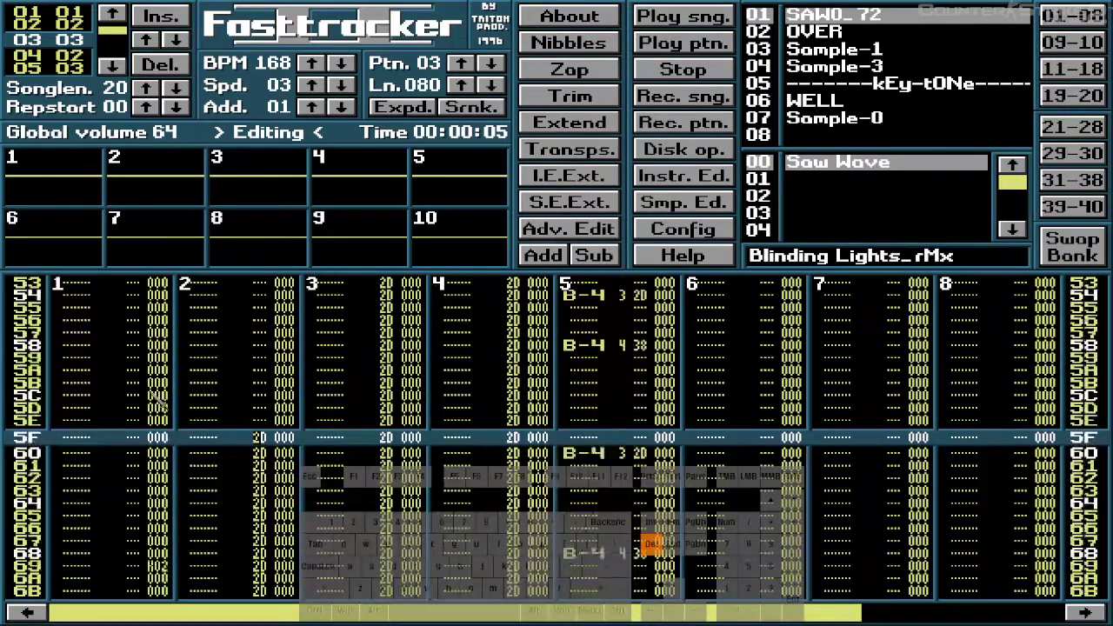
key(Delete)
key(Delete)
key(Delete)
key(Delete)
key(Delete)
key(Delete)
key(Delete)
key(Delete)
key(Delete)
key(Delete)
key(Delete)
key(Delete)
key(Delete)
key(Delete)
key(Delete)
key(Delete)
key(Delete)
key(Delete)
key(Delete)
key(Delete)
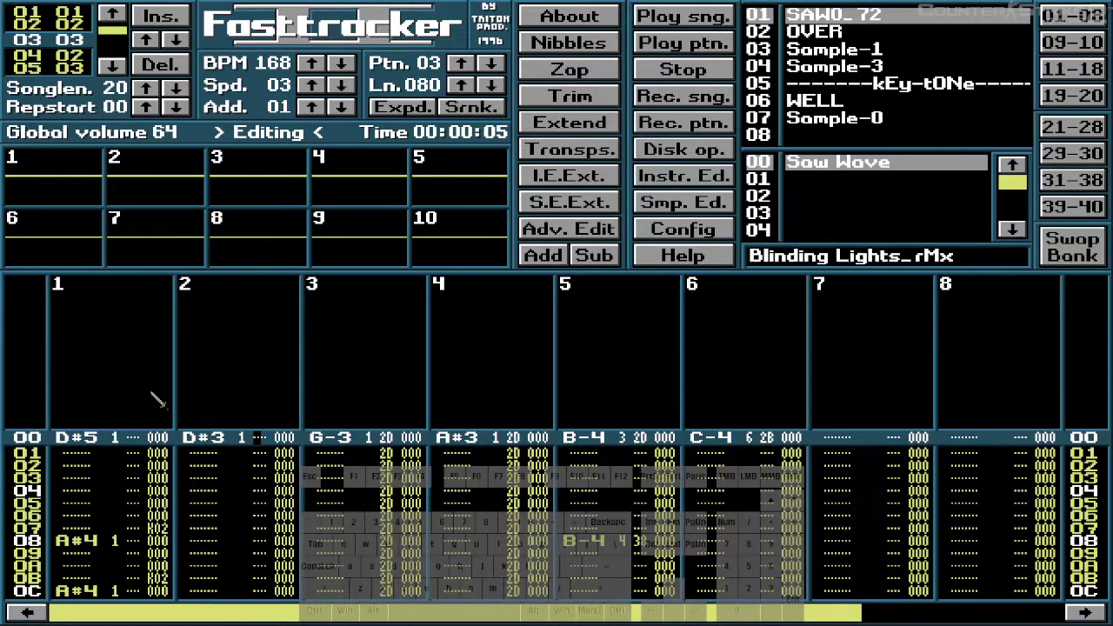
- Examine channel 2 in the first half of pattern 03 for leftover volume values and key-off effects
key(Down)
key(Down)
key(Down)
key(Down)
key(Down)
key(Down)
key(Down)
key(Down)
key(Down)
key(Down)
key(Down)
key(Down)
key(Down)
key(Down)
key(Down)
key(Down)
key(Down)
key(Down)
key(Down)
key(Down)
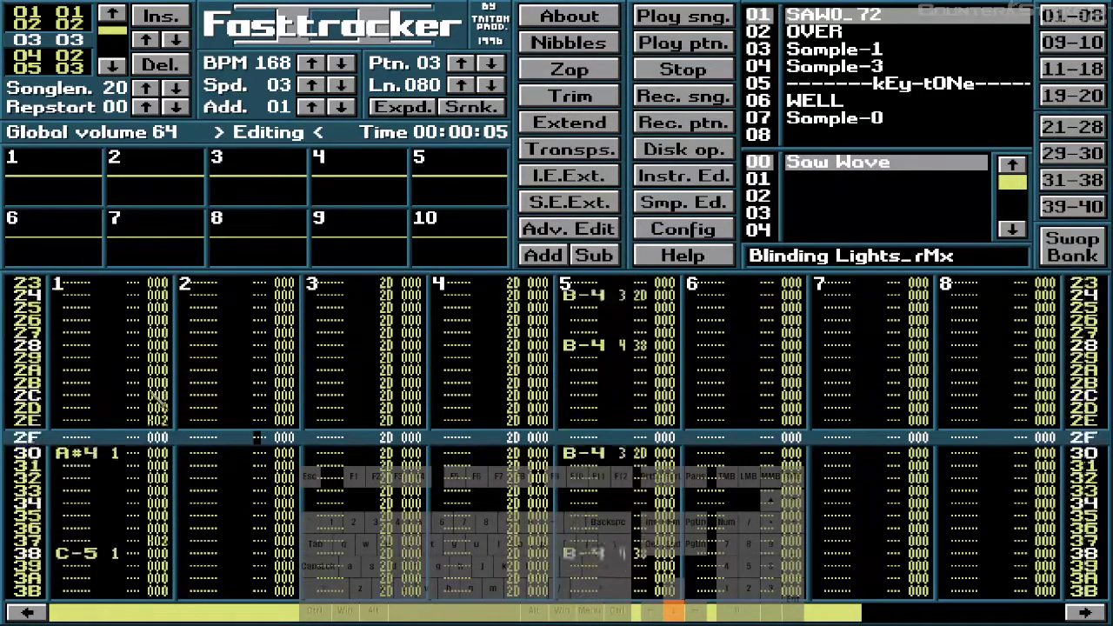
key(Down)
key(Down)
key(Down)
key(Down)
key(Down)
key(Down)
key(Down)
key(Down)
key(Down)
key(Down)
key(Down)
key(Down)
key(Down)
key(Down)
key(Down)
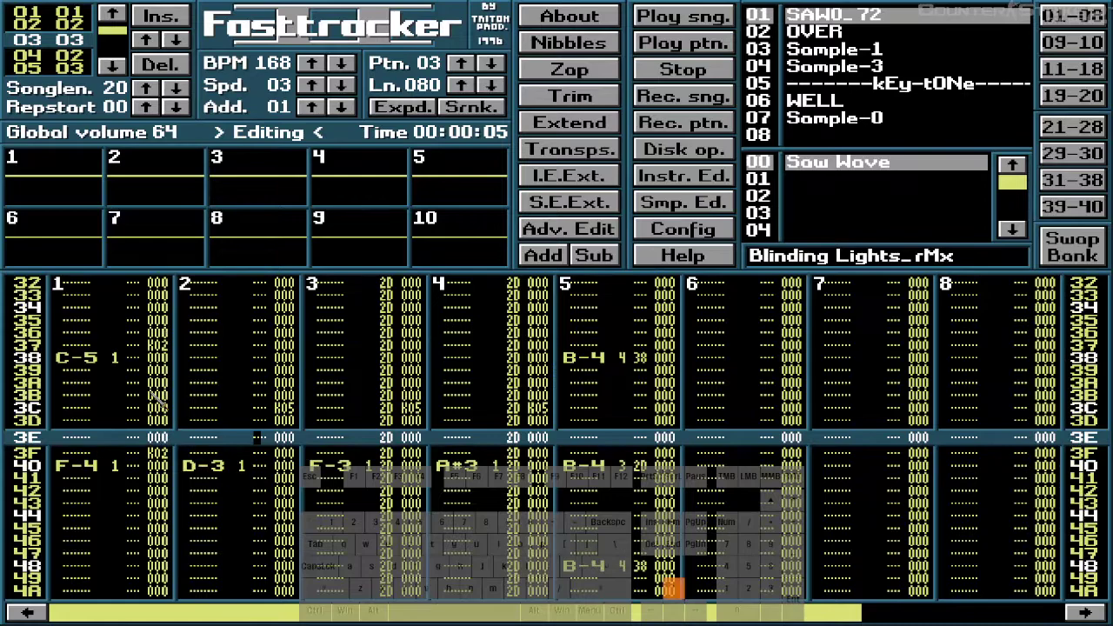
key(Up)
key(Up)
key(Up)
key(Up)
key(Up)
key(Up)
key(Up)
key(Up)
key(Up)
key(Up)
key(Up)
key(Up)
key(Up)
key(Up)
key(Up)
key(Up)
key(Up)
key(Up)
key(Up)
key(Up)
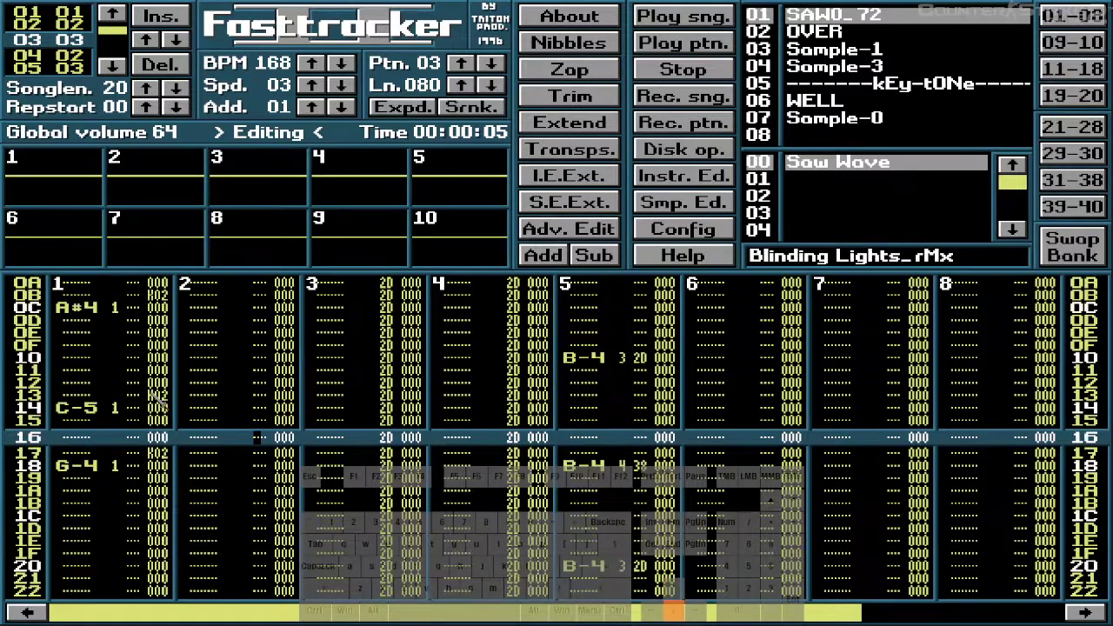
- Set the key-off effect on row 3C of channel 2 in pattern 03 to K02
key(Down)
key(Down)
key(Down)
key(Down)
key(Down)
key(Down)
key(Down)
key(Down)
key(Down)
key(Down)
key(Down)
key(Down)
key(Down)
key(Down)
key(Down)
key(Down)
key(Down)
key(Down)
key(Down)
key(Down)
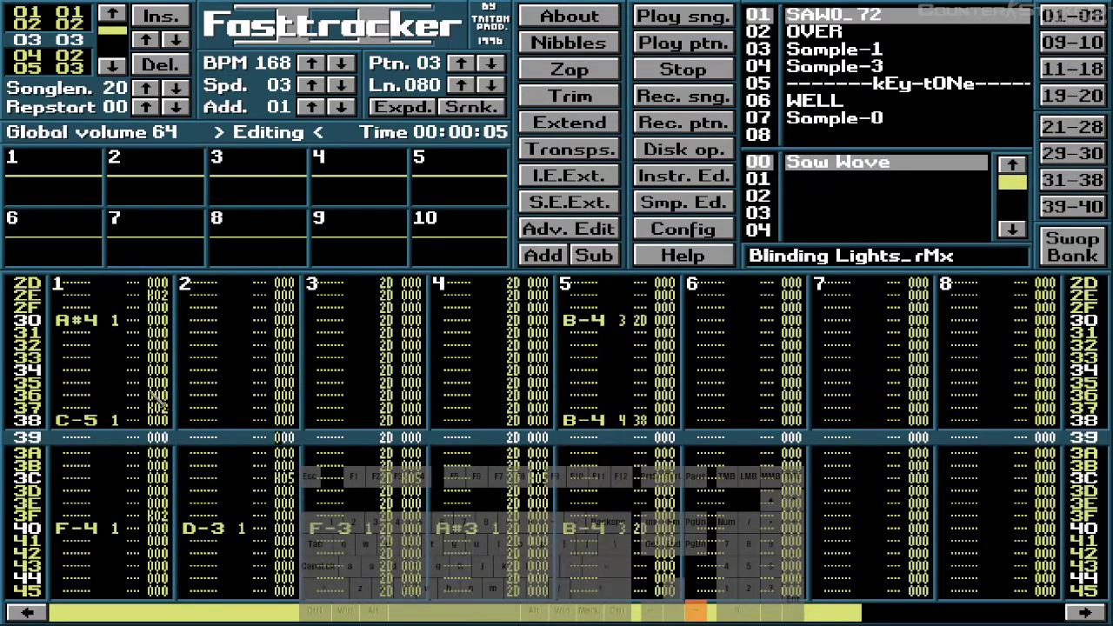
key(Down)
key(Down)
key(Down)
key(Down)
key(Down)
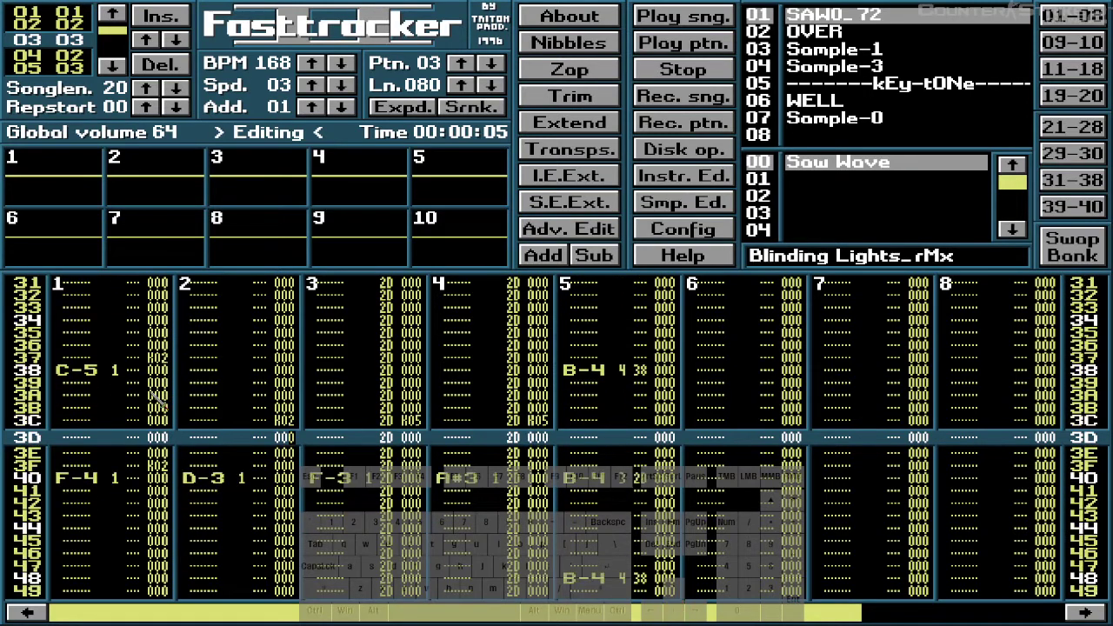
- Set the key-off effect on row 7C of channel 2 in pattern 03 to K02
key(Down)
key(Down)
key(Down)
key(Down)
key(Down)
key(Down)
key(Down)
key(Down)
key(Down)
key(Down)
key(Down)
key(Down)
key(Down)
key(Down)
key(Down)
key(Down)
key(Down)
key(Down)
key(Down)
key(Down)
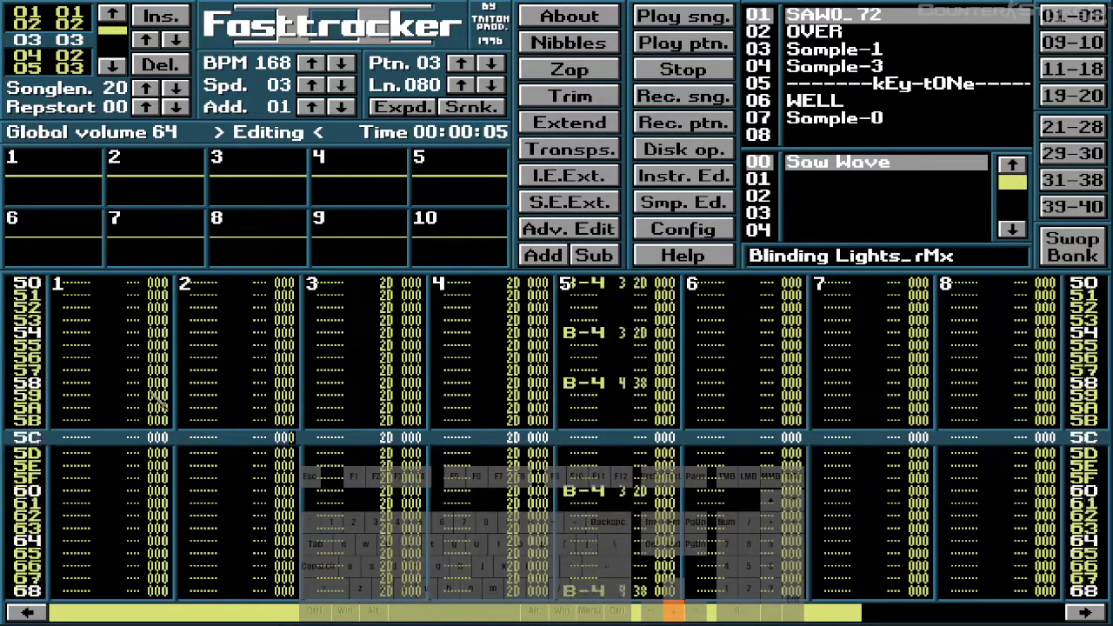
key(Down)
key(Down)
key(Down)
key(Down)
key(Down)
key(Down)
key(Down)
key(Down)
key(Down)
key(Down)
key(Down)
key(Down)
key(Down)
key(Down)
key(Down)
key(Down)
key(Down)
key(Down)
key(Down)
key(2)
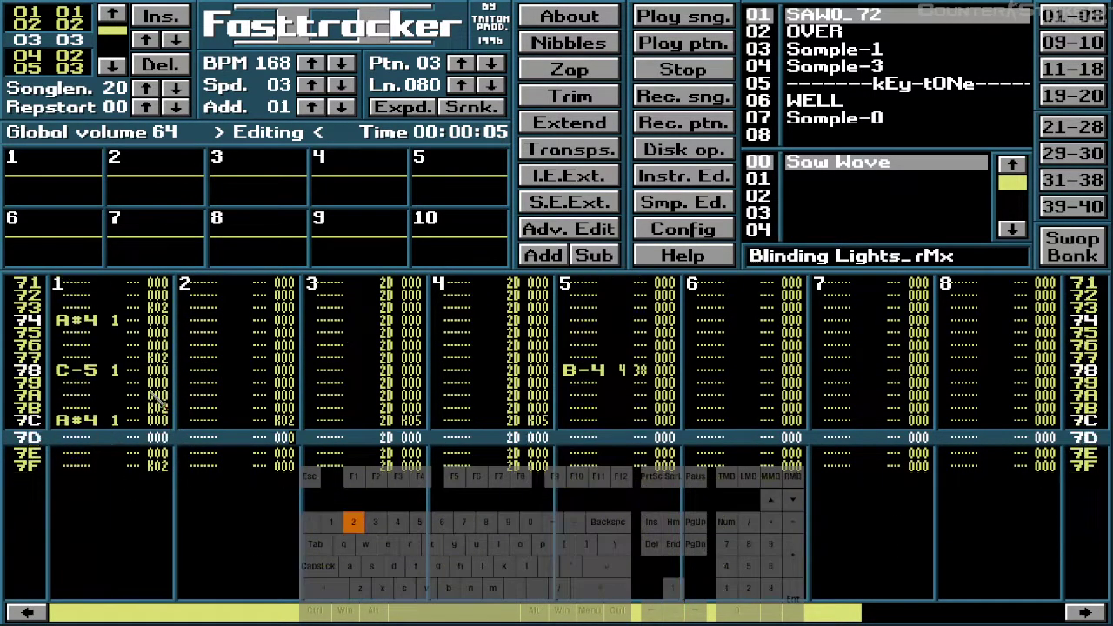
- Set the key-off effects on row 3C of channels 3 and 4 in pattern 03 to K02
key(Up)
key(Up)
key(Up)
key(Up)
key(Up)
key(Up)
key(Up)
key(Up)
key(Up)
key(Up)
key(Up)
key(Up)
key(Up)
key(Up)
key(Up)
key(Up)
key(Up)
key(Up)
key(Up)
key(Up)
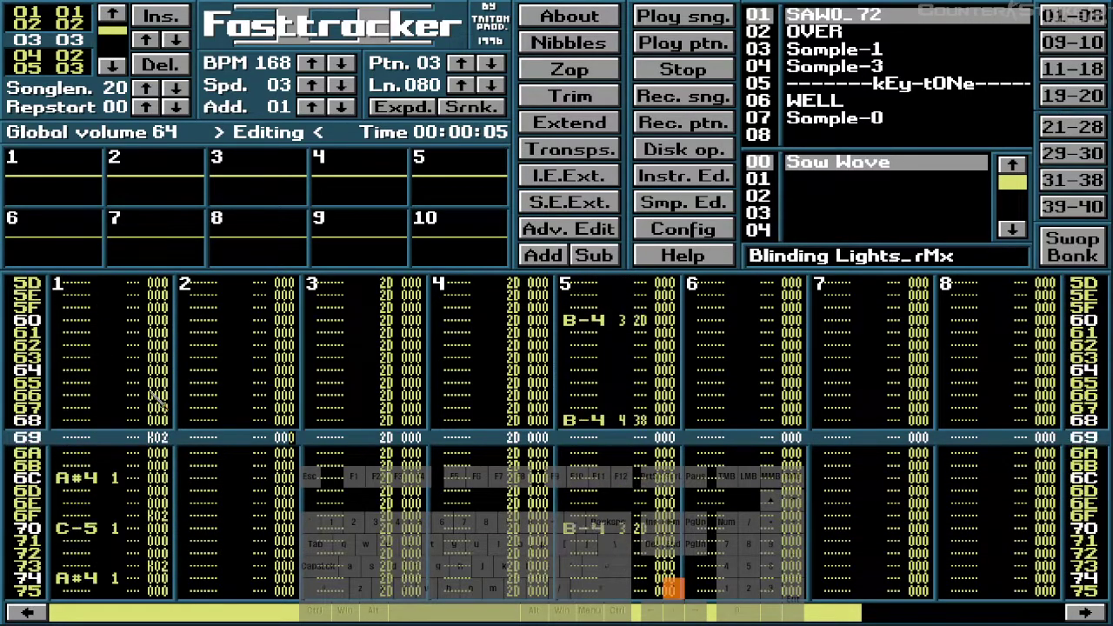
key(Up)
key(Up)
key(Up)
key(Up)
key(Up)
key(Up)
key(Up)
key(Up)
key(Up)
key(Up)
key(Up)
key(Up)
key(Up)
key(Up)
key(Up)
key(Up)
key(Up)
key(Up)
key(Up)
key(Up)
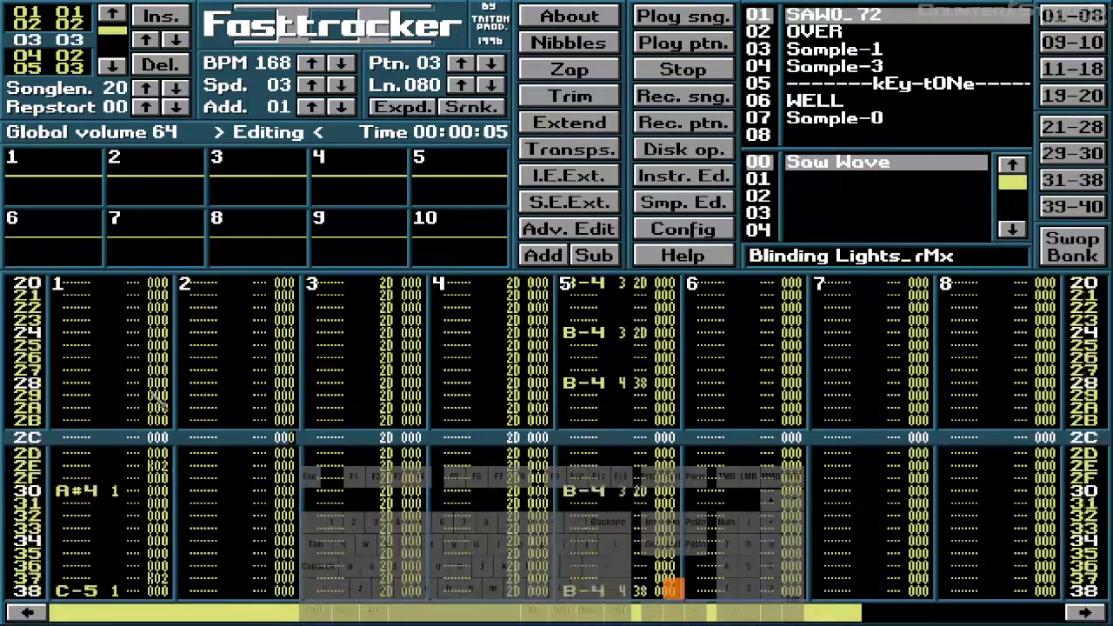
key(Down)
key(Down)
key(Down)
key(Down)
key(Down)
key(Down)
key(Down)
key(Down)
key(Down)
key(Down)
key(Down)
key(Down)
key(Down)
key(Down)
key(Down)
key(Down)
key(Down)
key(Down)
key(Down)
key(Down)
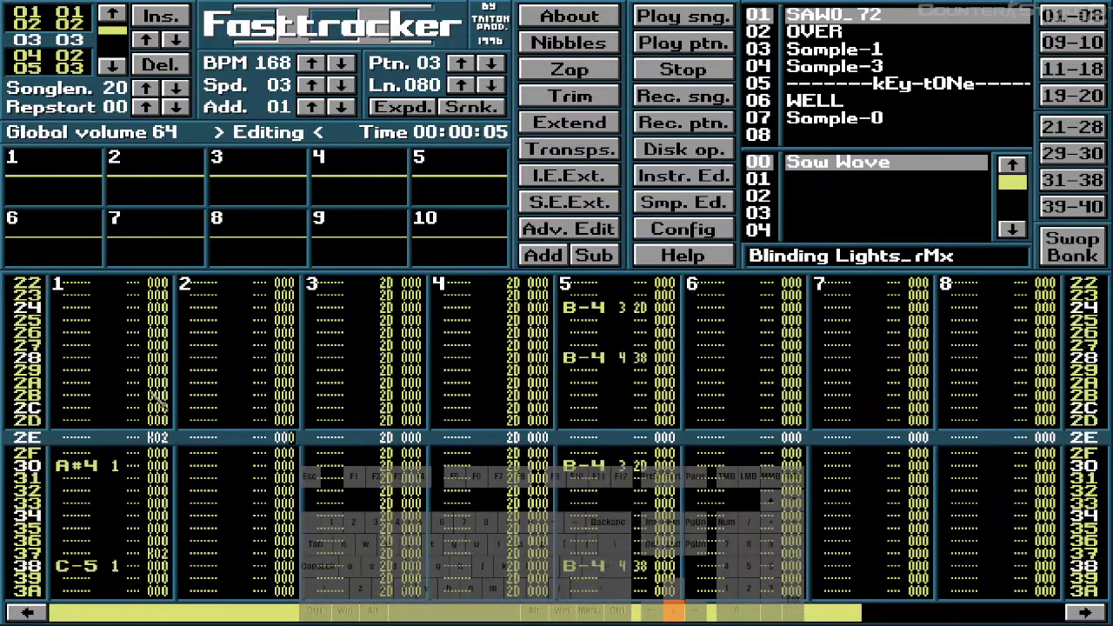
key(Down)
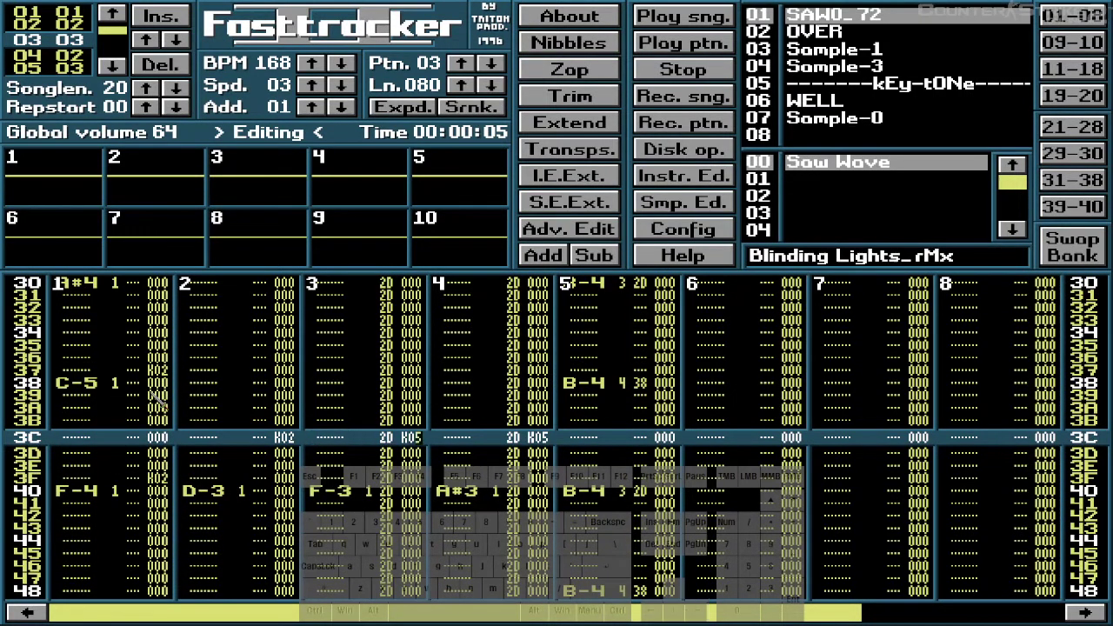
text(2)
key(Right)
text(2)
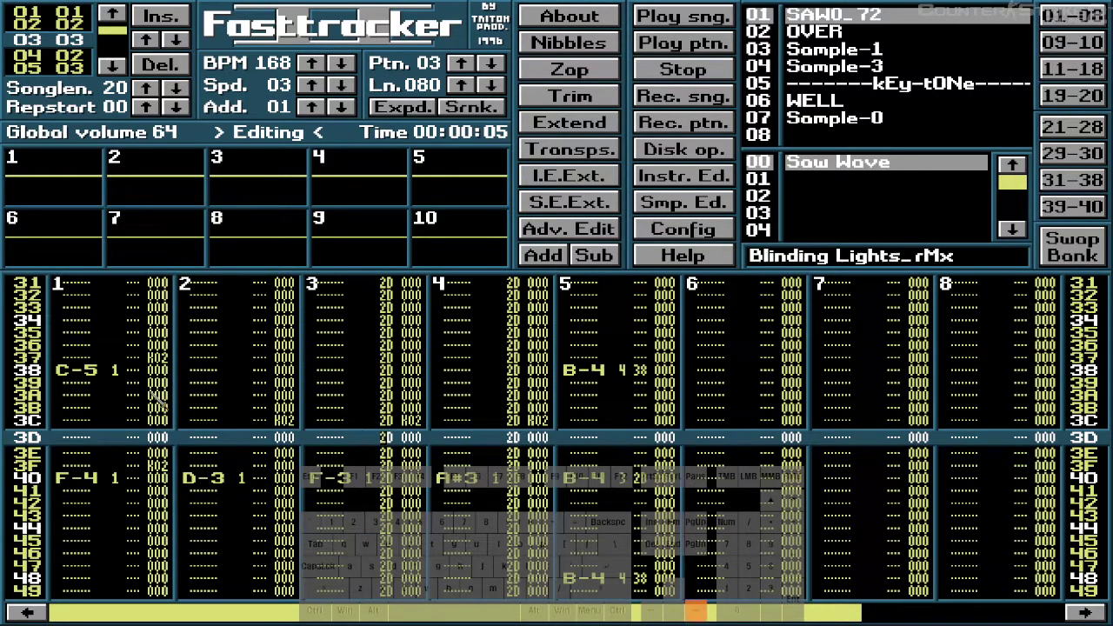
- Clear the redundant 2D volume values from rows 00 to 7B of channel 3 in pattern 03
key(Home)
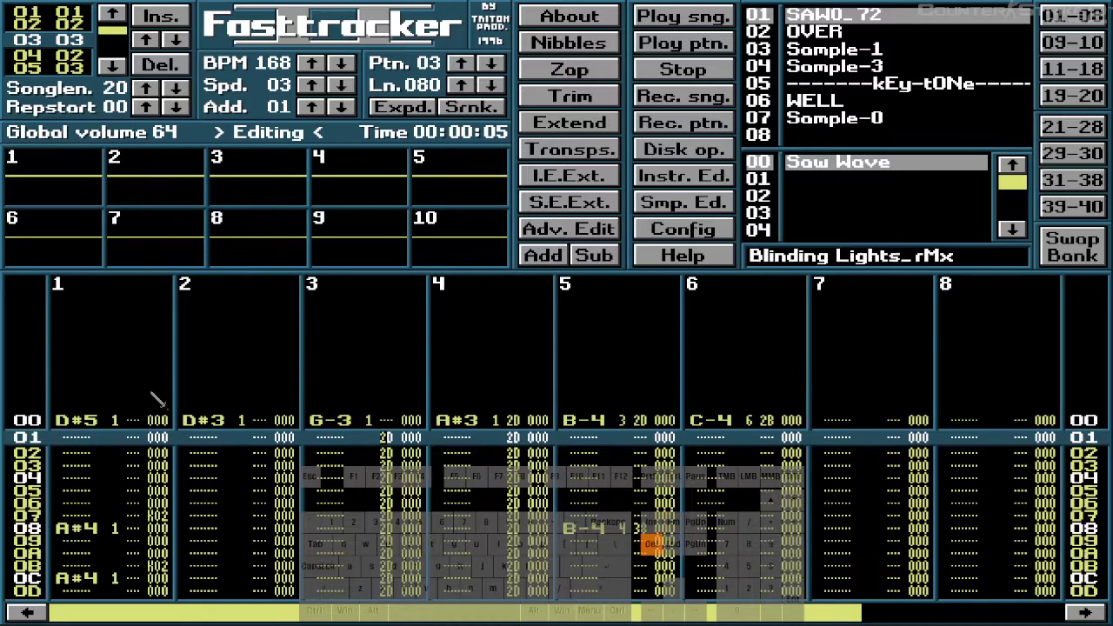
key(Delete)
key(Delete)
key(Delete)
key(Delete)
key(Delete)
key(Delete)
key(Delete)
key(Delete)
key(Delete)
key(Delete)
key(Delete)
key(Delete)
key(Delete)
key(Delete)
key(Delete)
key(Delete)
key(Delete)
key(Delete)
key(Delete)
key(Delete)
key(Delete)
key(Delete)
key(Delete)
key(Delete)
key(Delete)
key(Delete)
key(Delete)
key(Delete)
key(Delete)
key(Delete)
key(Delete)
key(Delete)
key(Delete)
key(Delete)
key(Delete)
key(Delete)
key(Delete)
key(Delete)
key(Delete)
key(Delete)
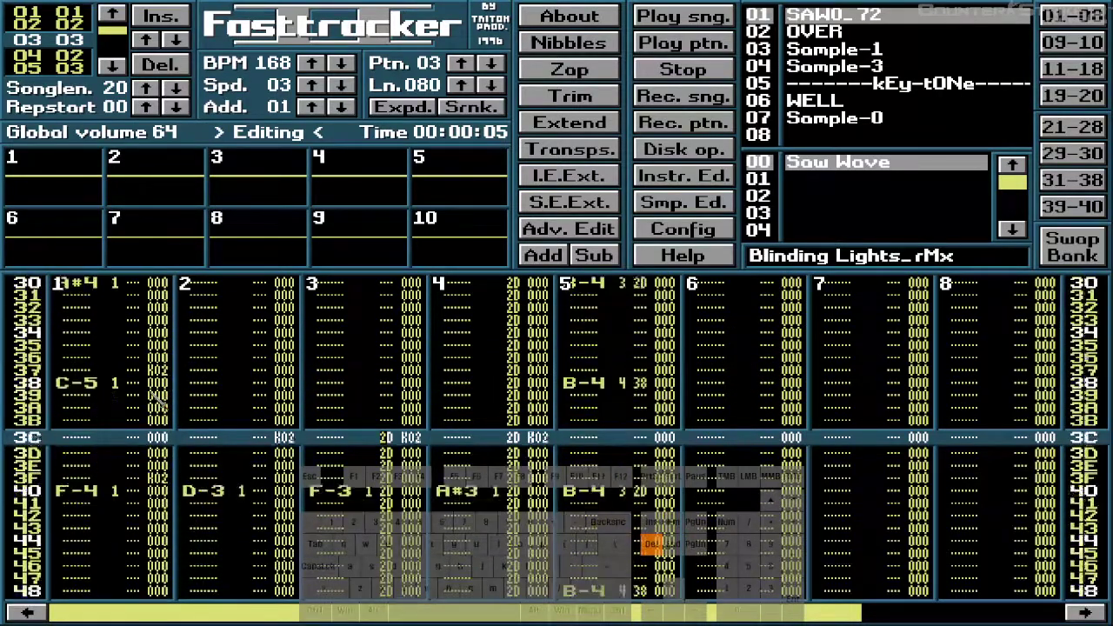
key(Delete)
key(Delete)
key(Delete)
key(Delete)
key(Delete)
key(Delete)
key(Delete)
key(Delete)
key(Delete)
key(Delete)
key(Delete)
key(Delete)
key(Delete)
key(Delete)
key(Delete)
key(Delete)
key(Delete)
key(Delete)
key(Delete)
key(Delete)
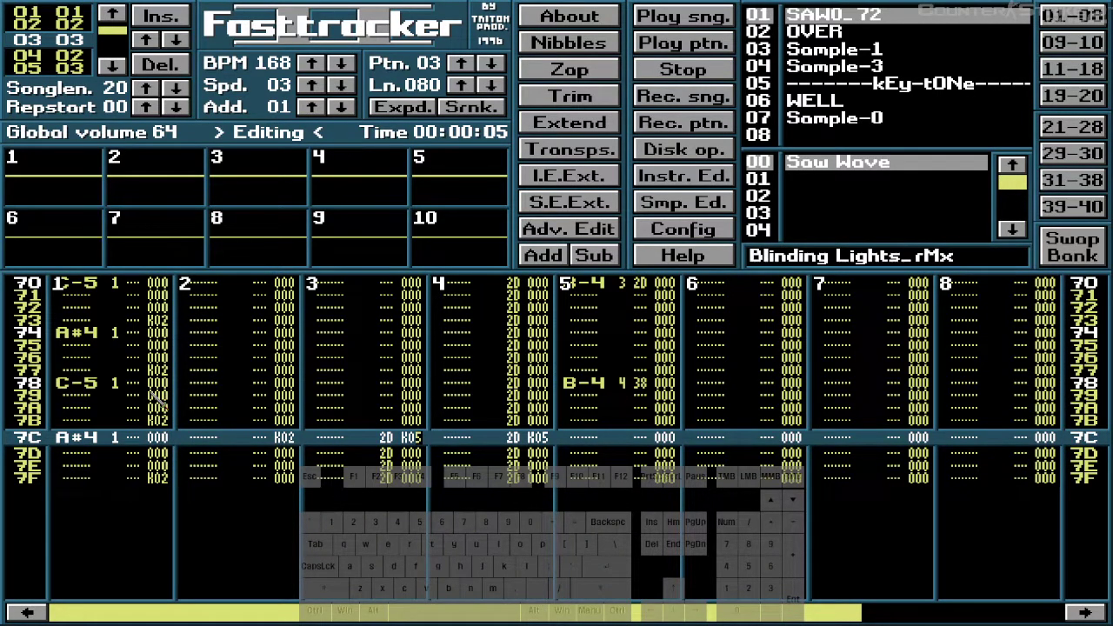
- Set the key-off effects on row 7C of channels 3 and 4 in pattern 03 to K02
key(Right)
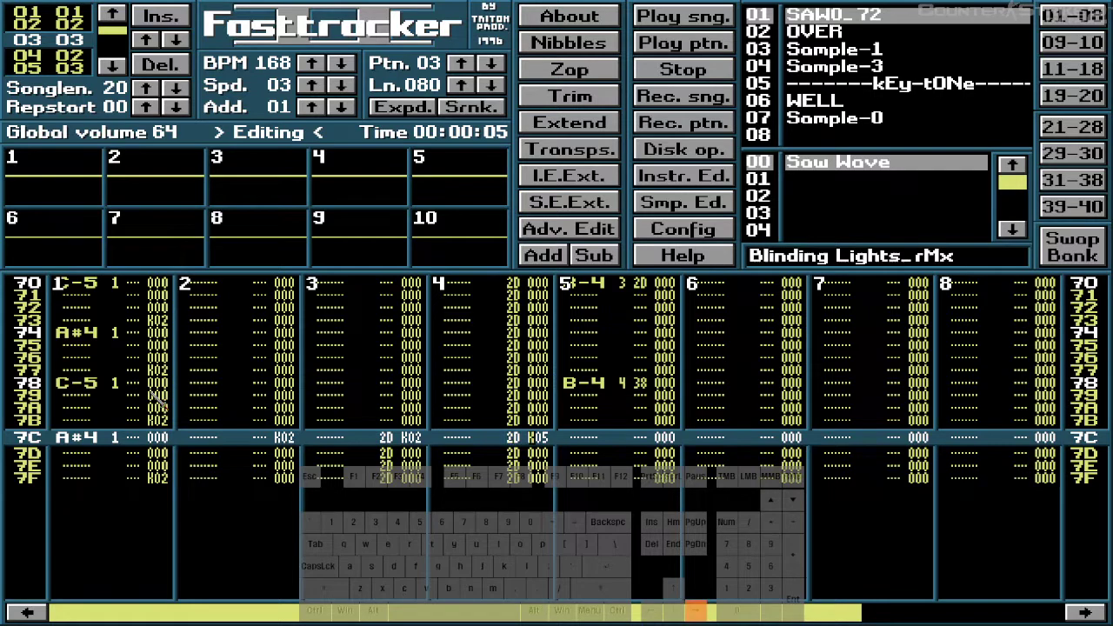
key(Down)
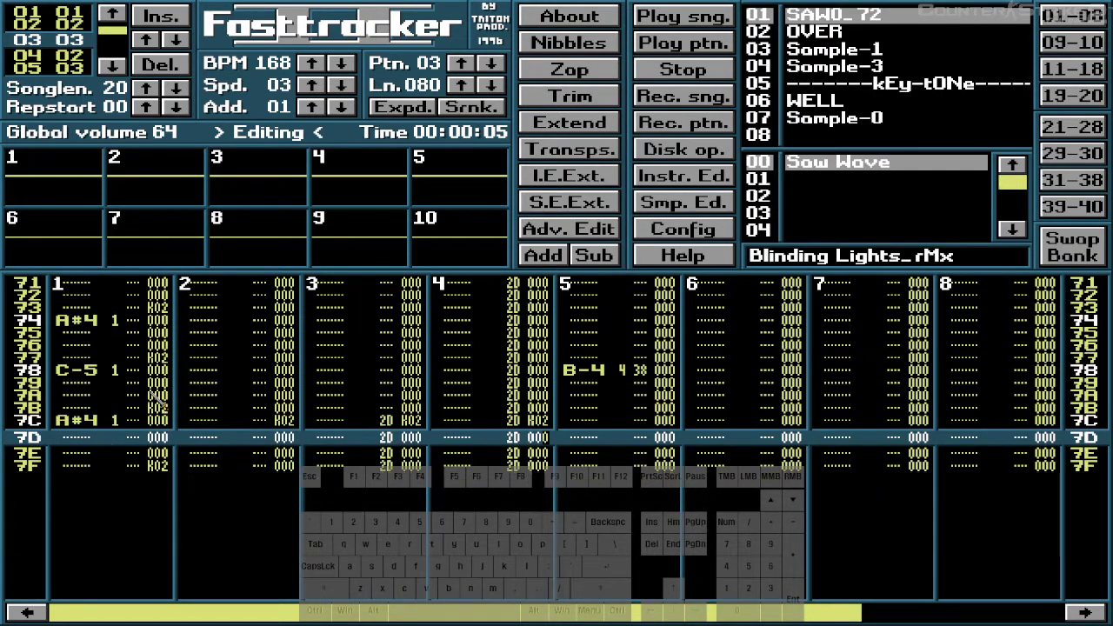
key(Up)
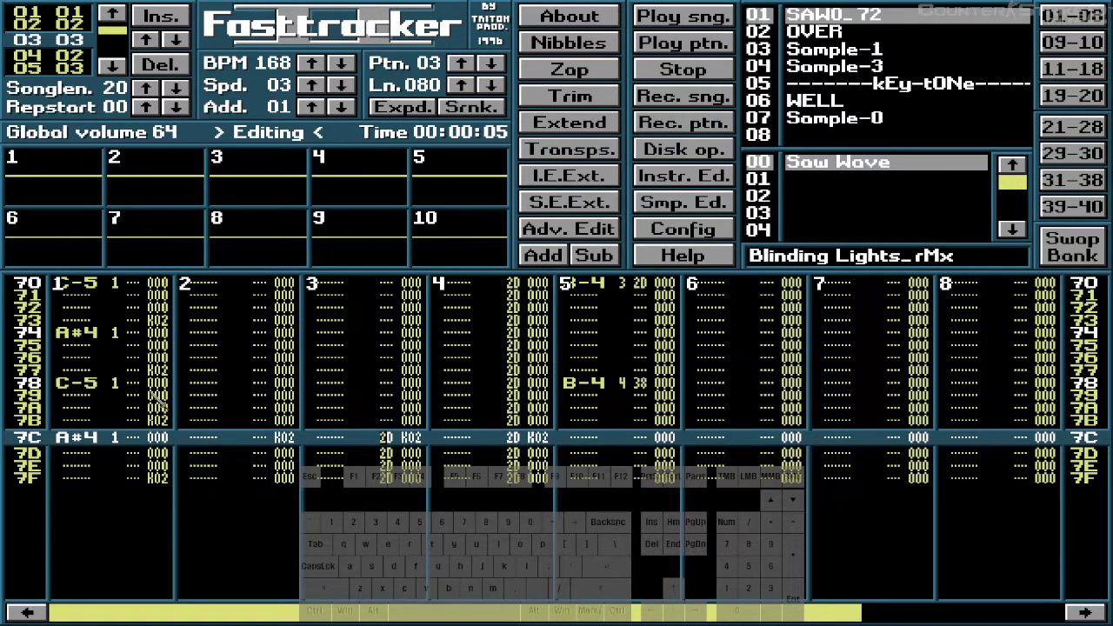
- Clear the remaining 2D volume values from rows 7C to 7F of channel 3 in pattern 03
key(End)
key(Home)
key(End)
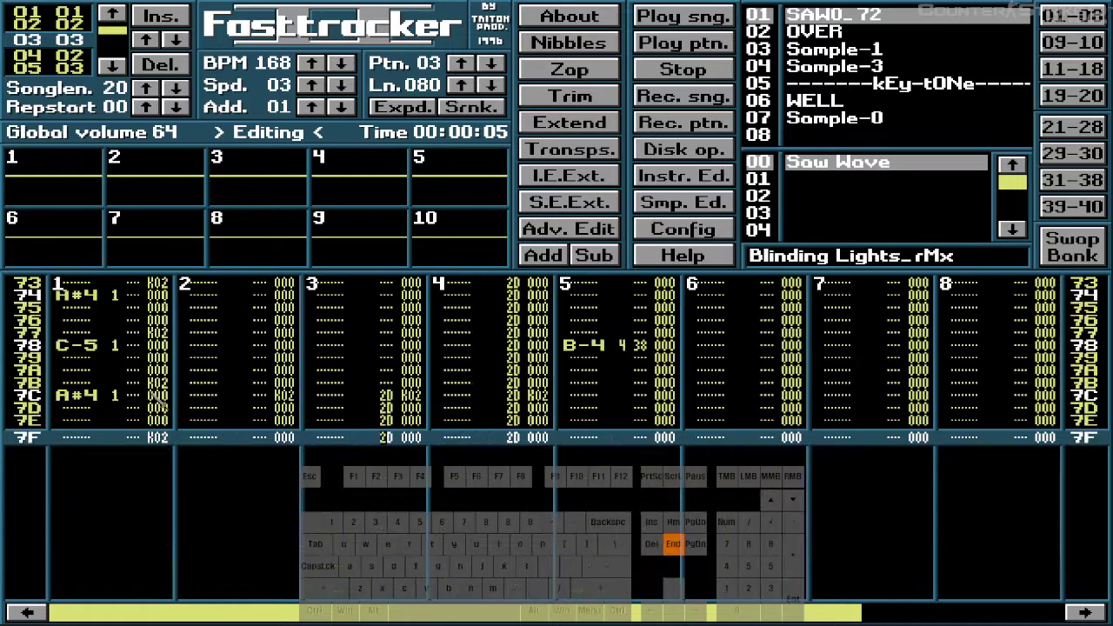
key(Up)
key(Up)
key(Up)
key(Up)
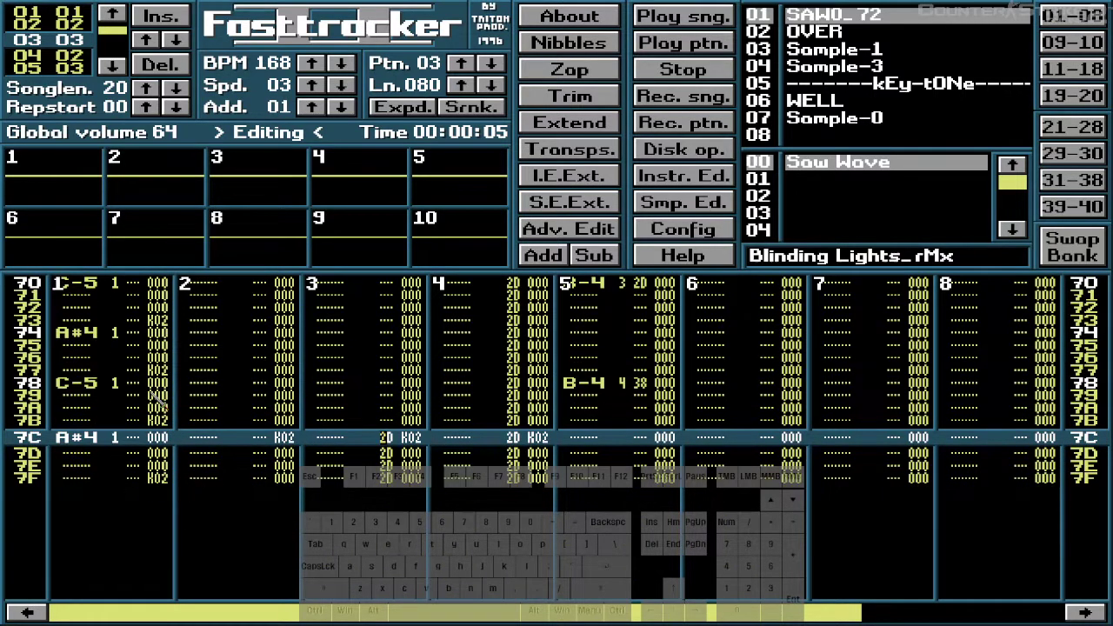
- Clear the redundant 2D volume values from rows 00 to 7F of channel 4 in pattern 03
key(Home)
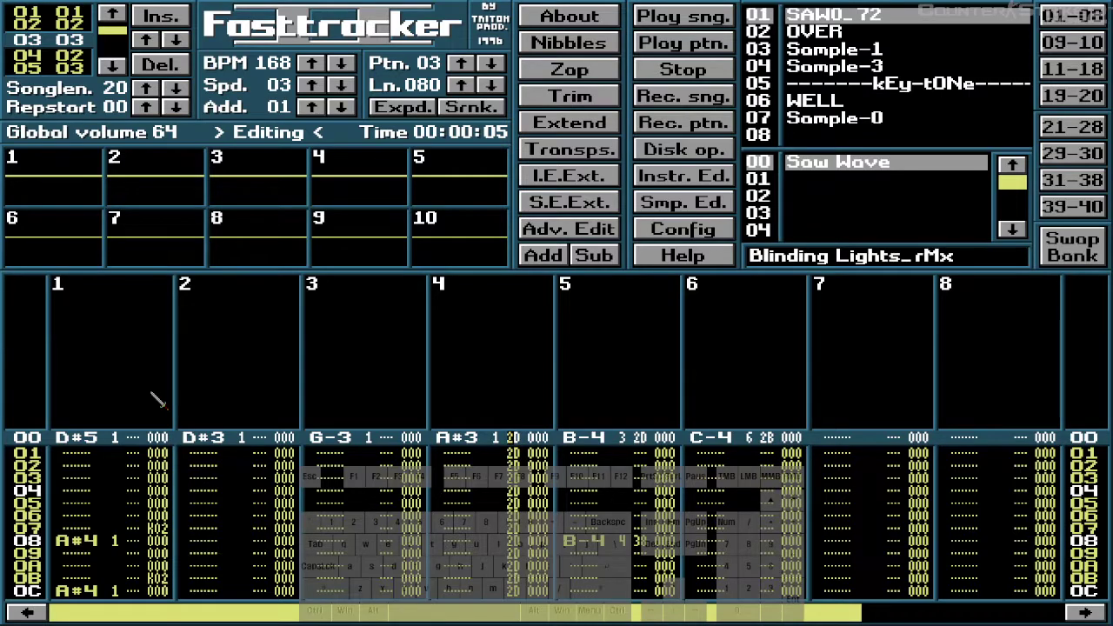
key(Delete)
key(Delete)
key(Delete)
key(Delete)
key(Delete)
key(Delete)
key(Delete)
key(Delete)
key(Delete)
key(Delete)
key(Delete)
key(Delete)
key(Delete)
key(Delete)
key(Delete)
key(Delete)
key(Delete)
key(Delete)
key(Delete)
key(Delete)
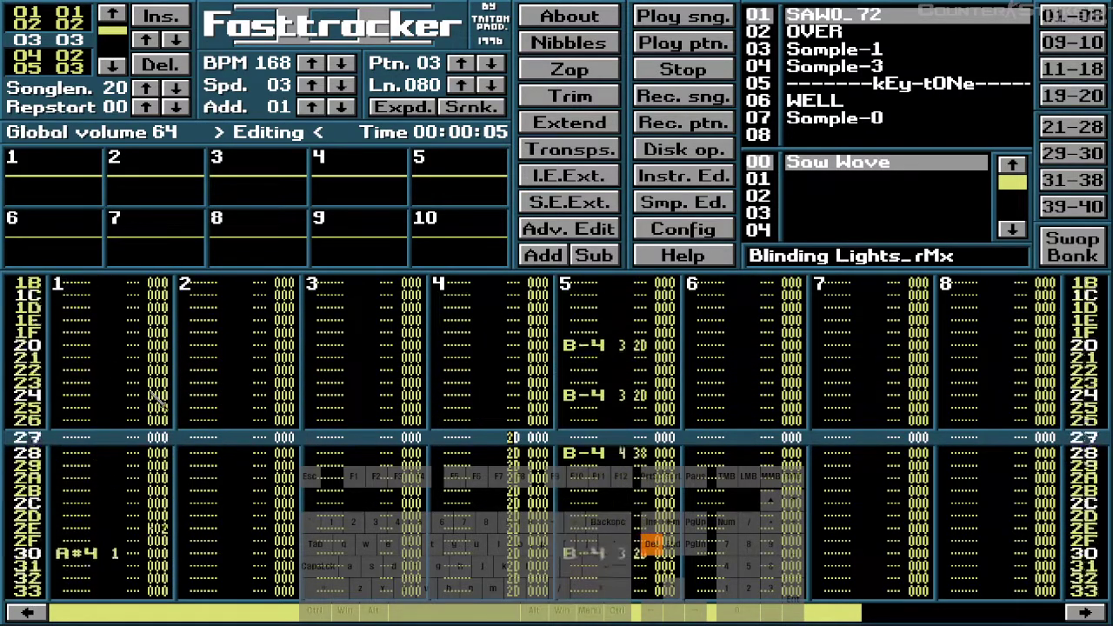
key(Delete)
key(Delete)
key(Delete)
key(Delete)
key(Delete)
key(Delete)
key(Delete)
key(Delete)
key(Delete)
key(Delete)
key(Delete)
key(Delete)
key(Delete)
key(Delete)
key(Delete)
key(Delete)
key(Delete)
key(Delete)
key(Delete)
key(Delete)
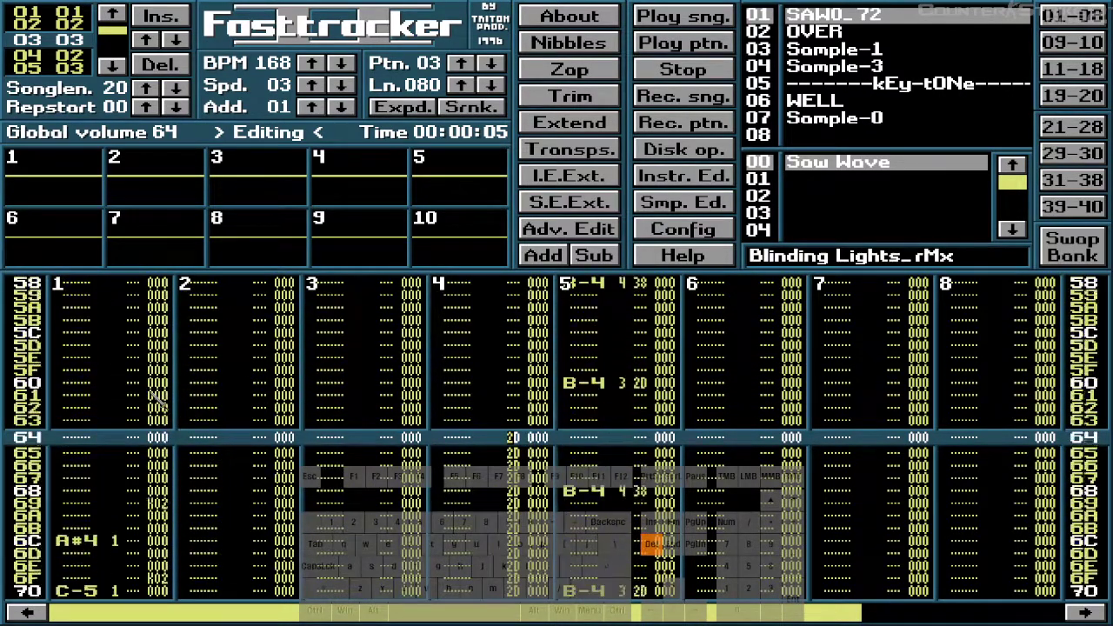
key(Delete)
key(Delete)
key(Delete)
key(Delete)
key(Delete)
key(Delete)
key(Delete)
key(Delete)
key(Delete)
key(Delete)
key(Delete)
key(Delete)
key(Delete)
key(Delete)
key(Delete)
key(Delete)
key(Delete)
key(Delete)
key(Delete)
key(Delete)
- Clear the 2D and 38 volume values from rows 00 to 7F of channel 5 in pattern 03
key(Up)
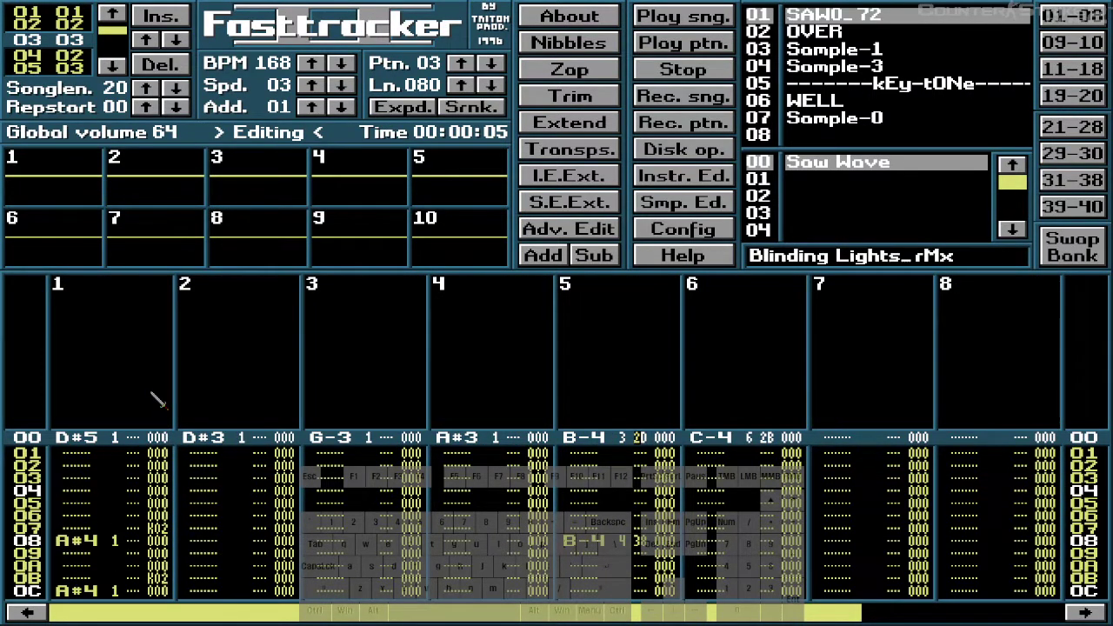
key(Delete)
key(Delete)
key(Delete)
key(Delete)
key(Delete)
key(Delete)
key(Delete)
key(Delete)
key(Delete)
key(Delete)
key(Delete)
key(Delete)
key(Delete)
key(Delete)
key(Delete)
key(Delete)
key(Delete)
key(Delete)
key(Delete)
key(Delete)
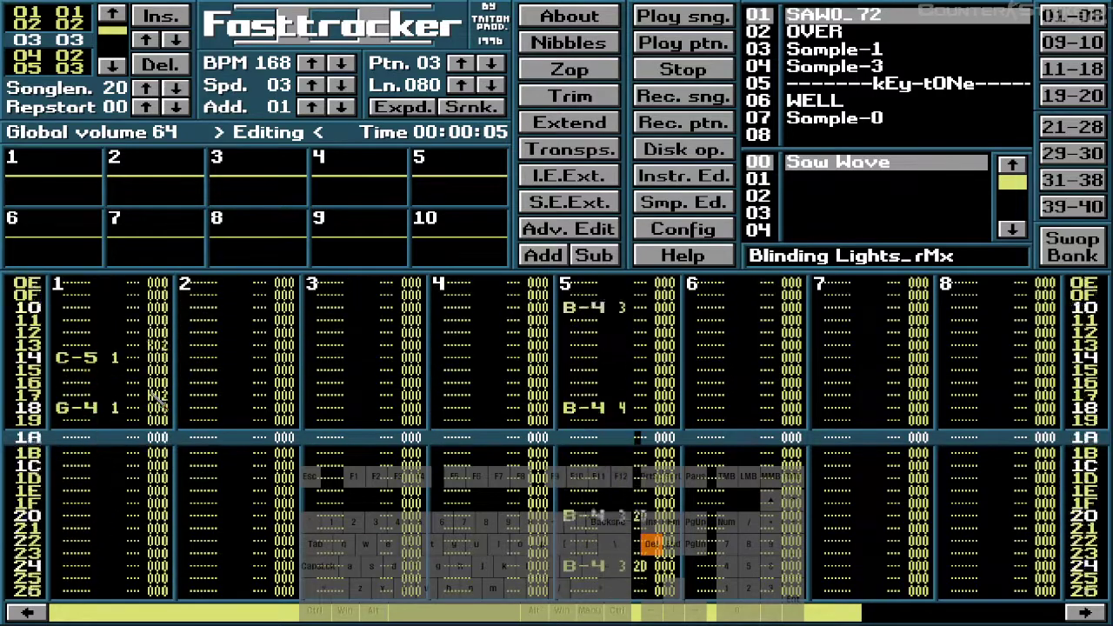
key(Delete)
key(Delete)
key(Delete)
key(Delete)
key(Delete)
key(Delete)
key(Delete)
key(Delete)
key(Delete)
key(Delete)
key(Delete)
key(Delete)
key(Delete)
key(Delete)
key(Delete)
key(Delete)
key(Delete)
key(Delete)
key(Delete)
key(Delete)
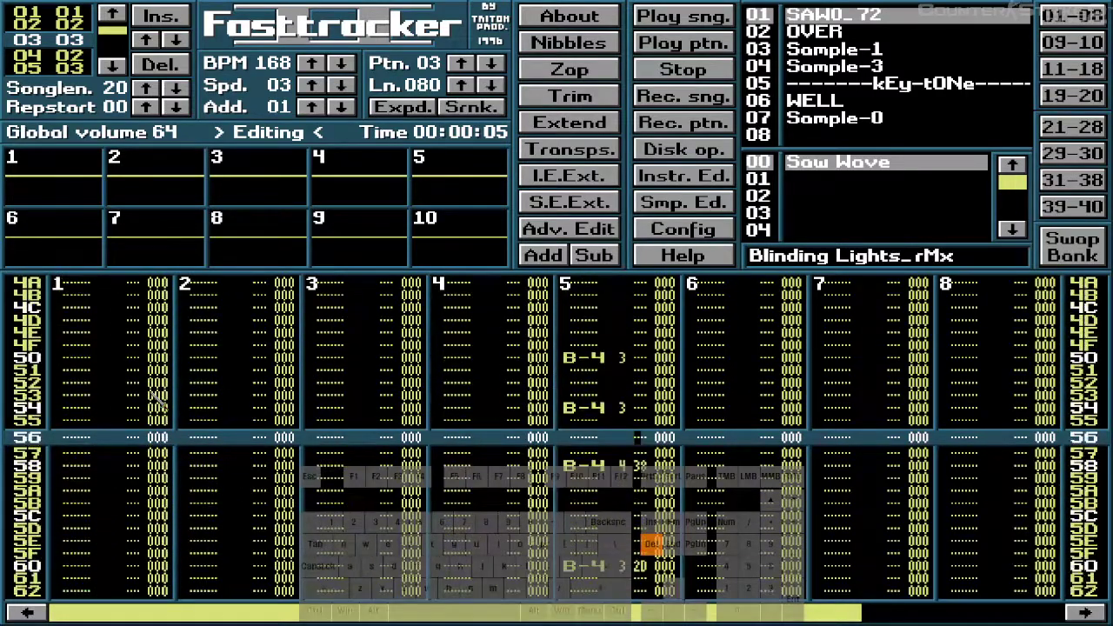
key(Delete)
key(Delete)
key(Delete)
key(Delete)
key(Delete)
key(Delete)
key(Delete)
key(Delete)
key(Delete)
key(Delete)
key(Delete)
key(Delete)
key(Delete)
key(Delete)
key(Delete)
key(Delete)
key(Delete)
key(Delete)
key(Delete)
key(Delete)
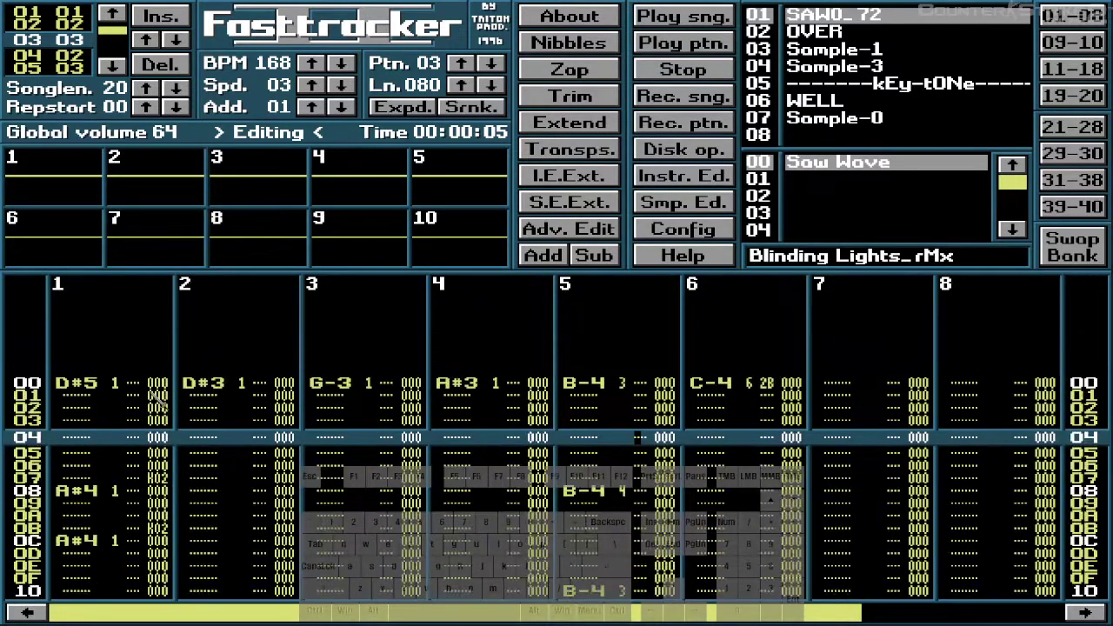
- Clear the volume column of channel 6 from row 01 to row 7D in pattern 03
key(Up)
key(Up)
key(Up)
key(Up)
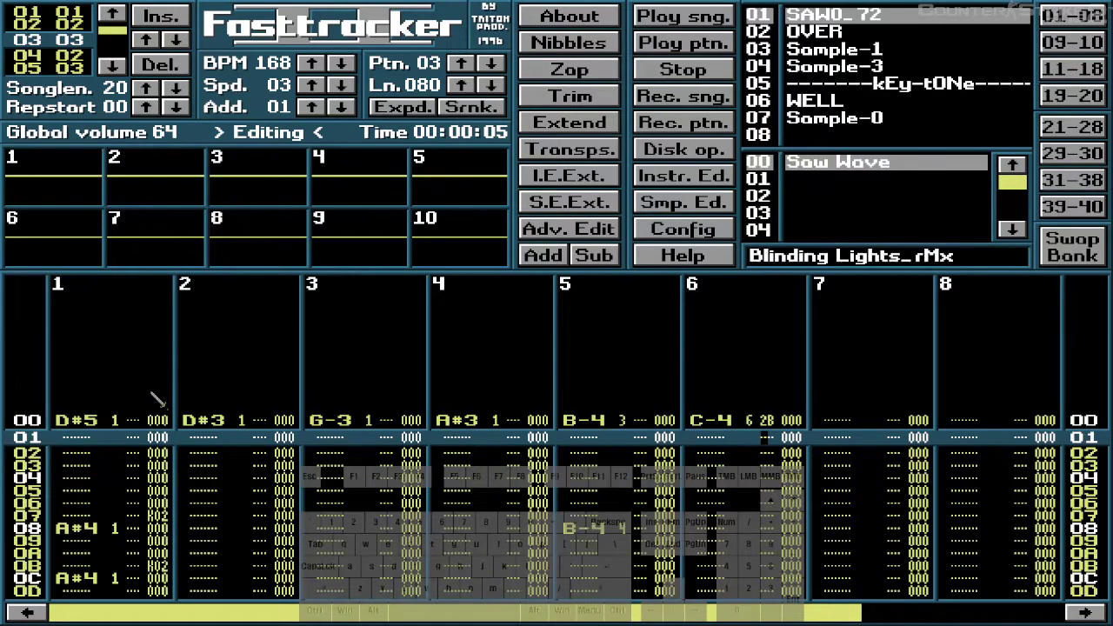
key(Delete)
key(Delete)
key(Delete)
key(Delete)
key(Delete)
key(Delete)
key(Delete)
key(Delete)
key(Delete)
key(Delete)
key(Delete)
key(Delete)
key(Delete)
key(Delete)
key(Delete)
key(Delete)
key(Delete)
key(Delete)
key(Delete)
key(Delete)
key(Delete)
key(Delete)
key(Delete)
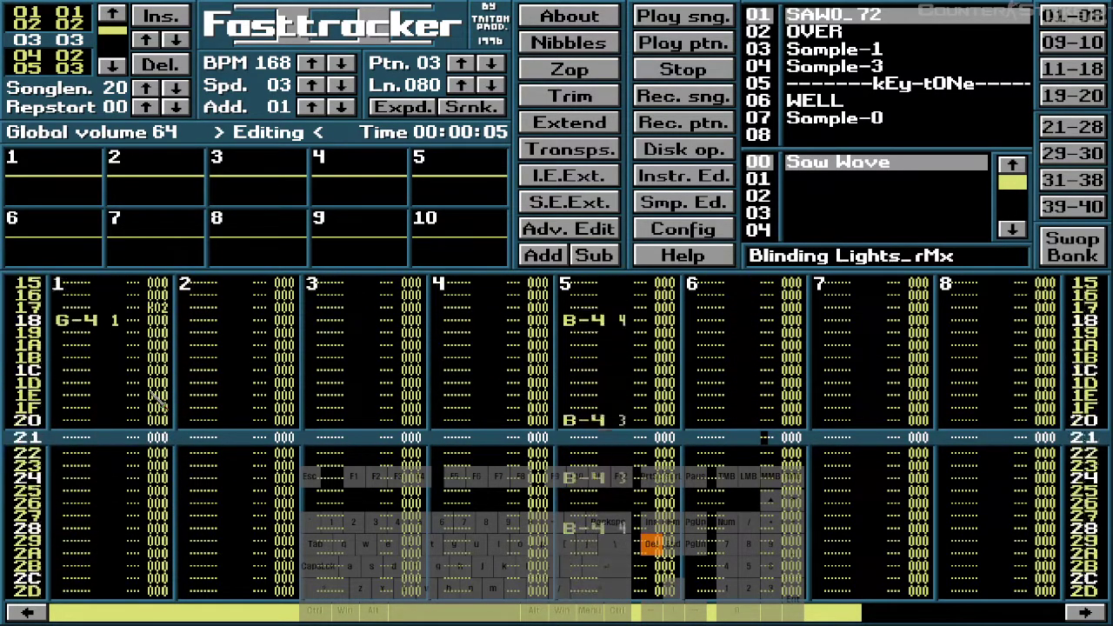
key(Delete)
key(Delete)
key(Delete)
key(Delete)
key(Delete)
key(Delete)
key(Delete)
key(Delete)
key(Delete)
key(Delete)
key(Delete)
key(Delete)
key(Delete)
key(Delete)
key(Delete)
key(Delete)
key(Delete)
key(Delete)
key(Delete)
key(Delete)
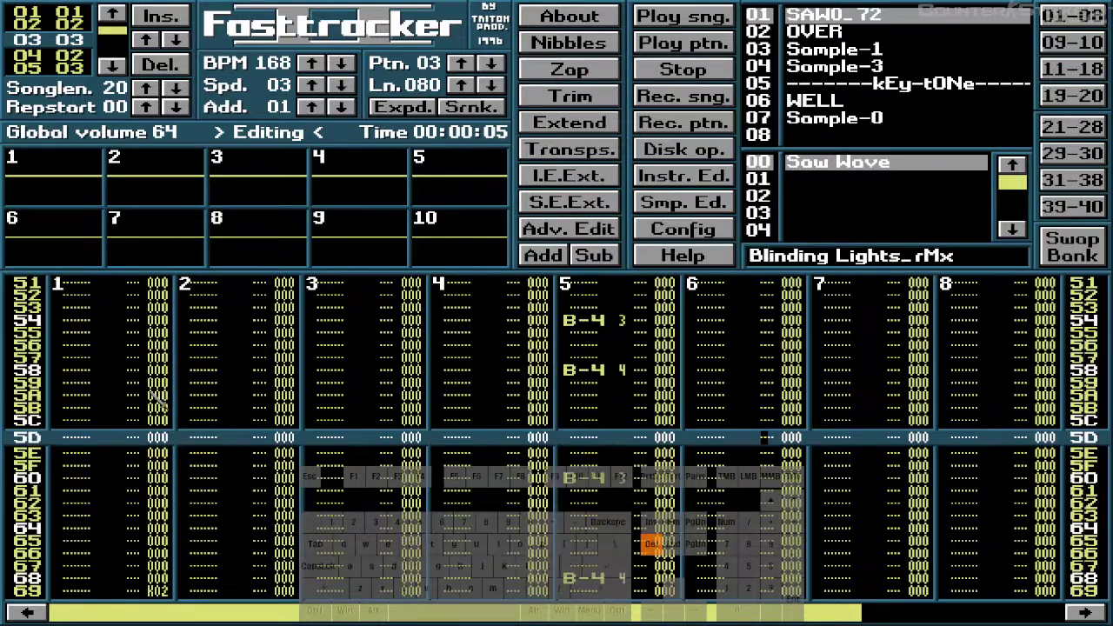
key(Delete)
key(Delete)
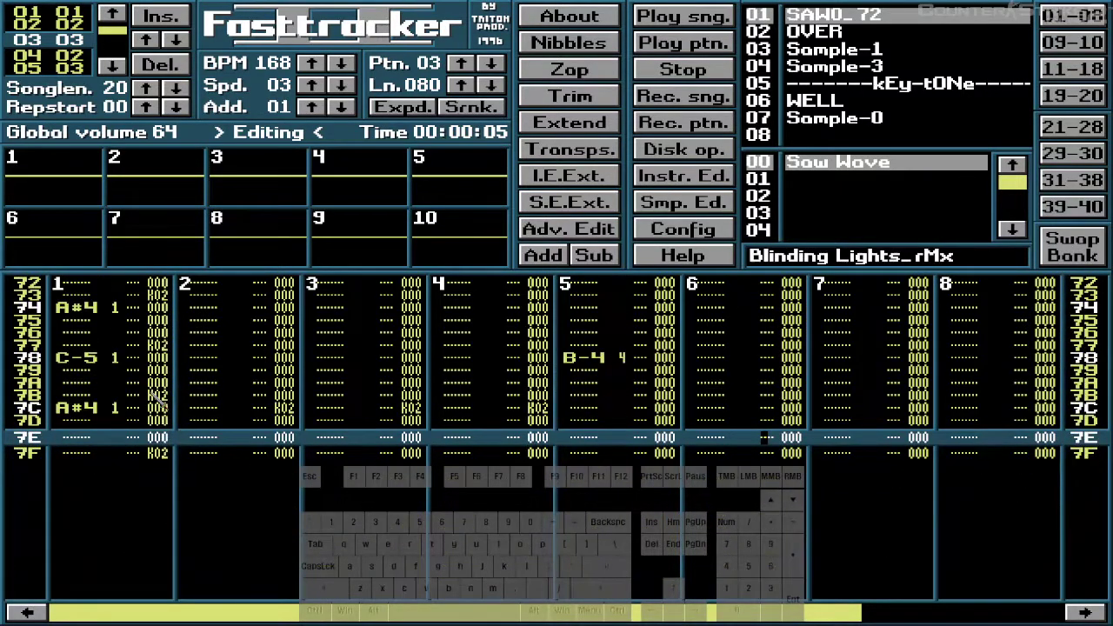
- Check channel 6 of pattern 03 for leftover volume values, going back up from row 7E
key(Up)
key(Up)
key(Up)
key(Up)
key(Up)
key(Up)
key(Up)
key(Up)
key(Up)
key(Up)
key(Up)
key(Up)
key(Up)
key(Up)
key(Up)
key(Up)
key(Up)
key(Up)
key(Up)
key(Up)
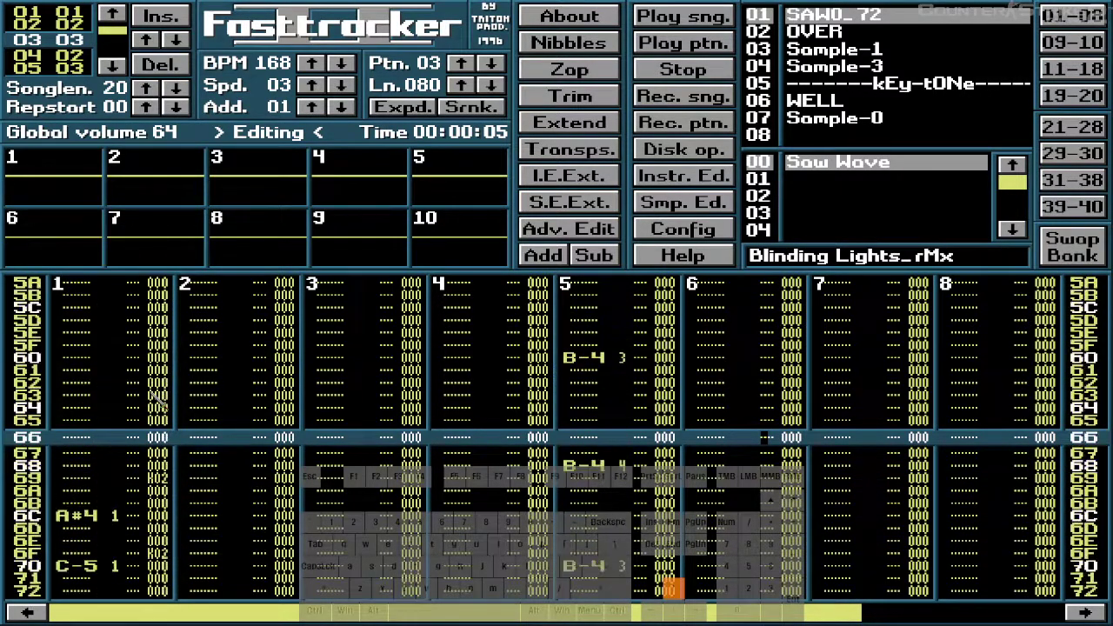
- Return to song position 00 and play the song from there to check the cleaned patterns
key(shift+Left)
key(shift+Left)
key(shift+Left)
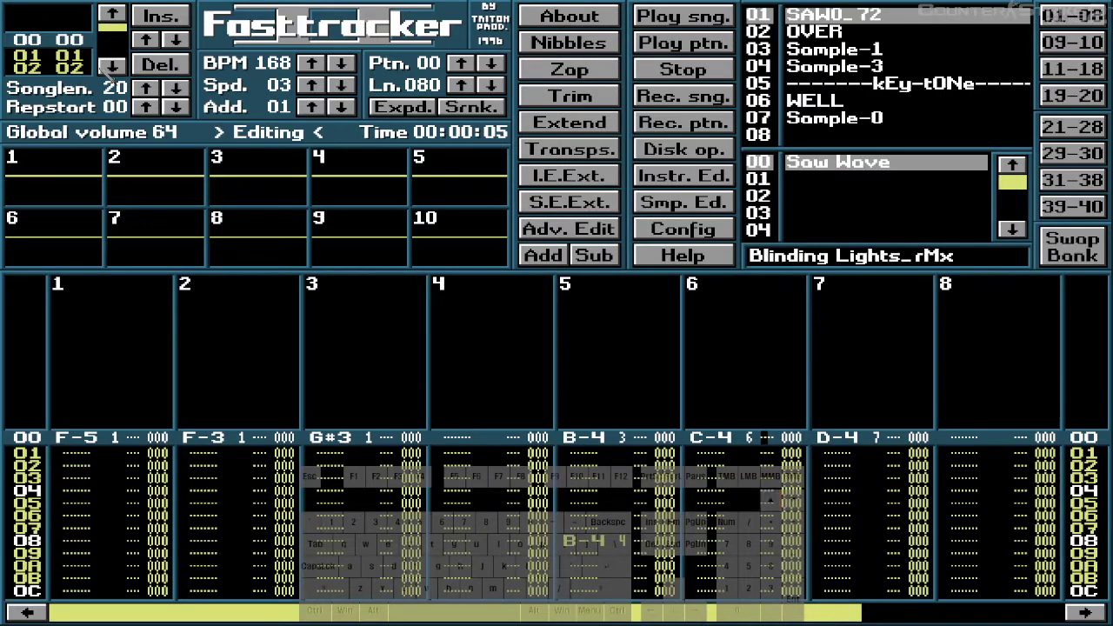
key(Return)
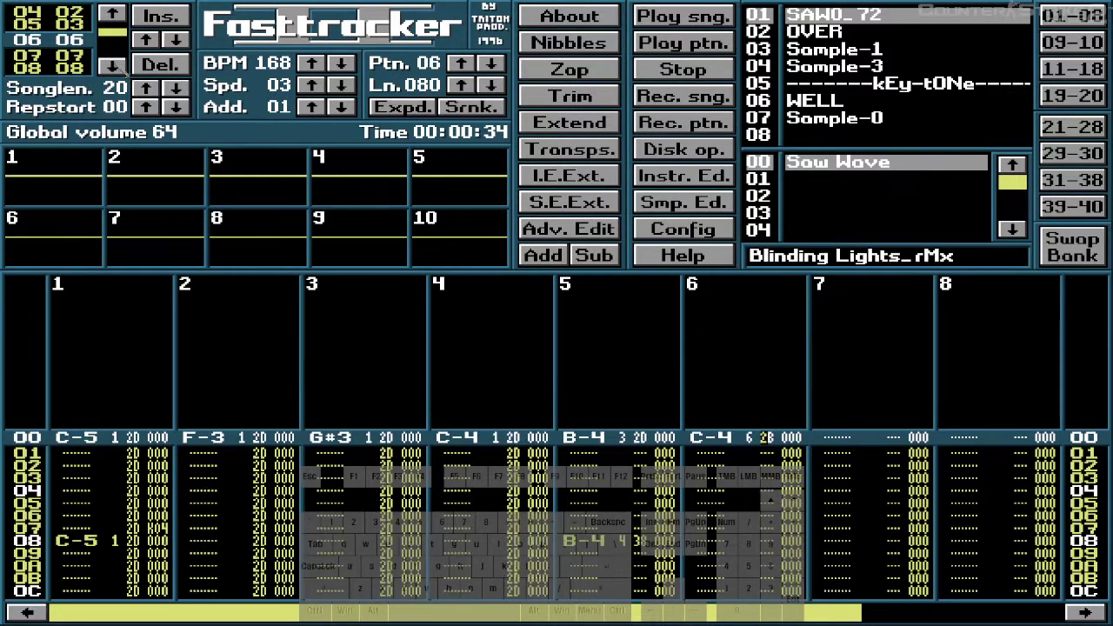
- Play the song from position 06 to hear the uncleaned patterns, and go back to position 07
click(683, 24)
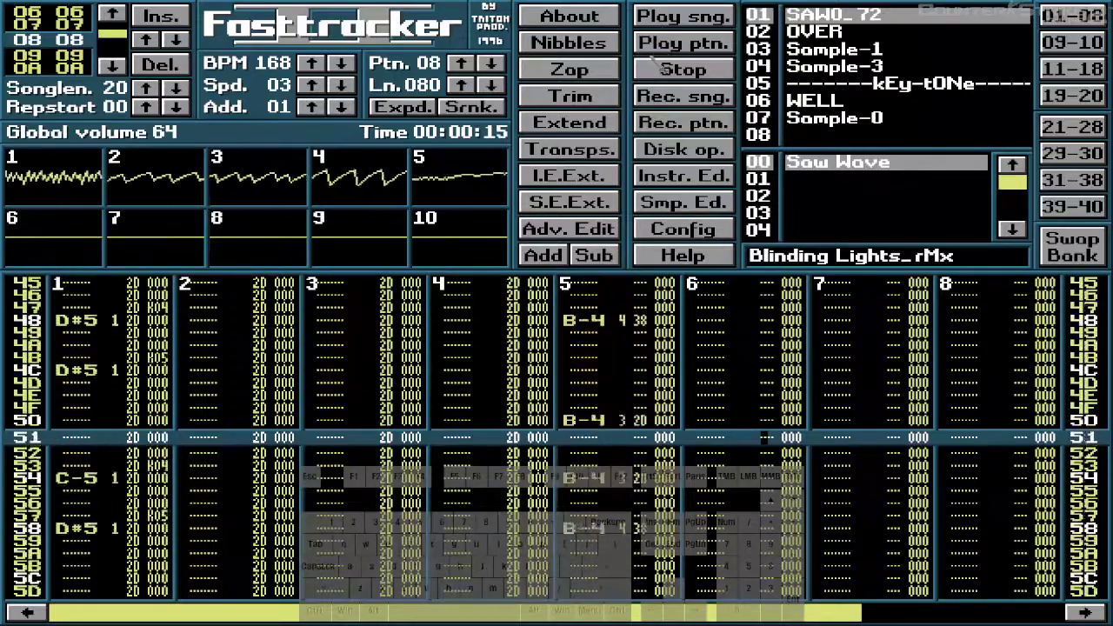
key(shift+Left)
key(shift+Left)
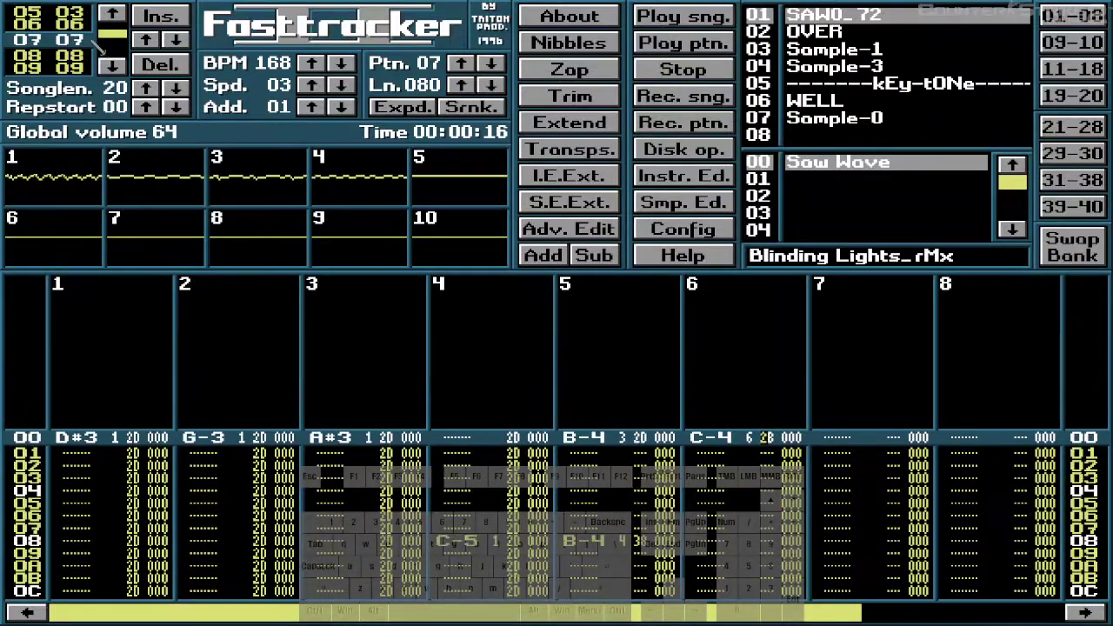
- Play the song from order positions 06 and 07
click(683, 36)
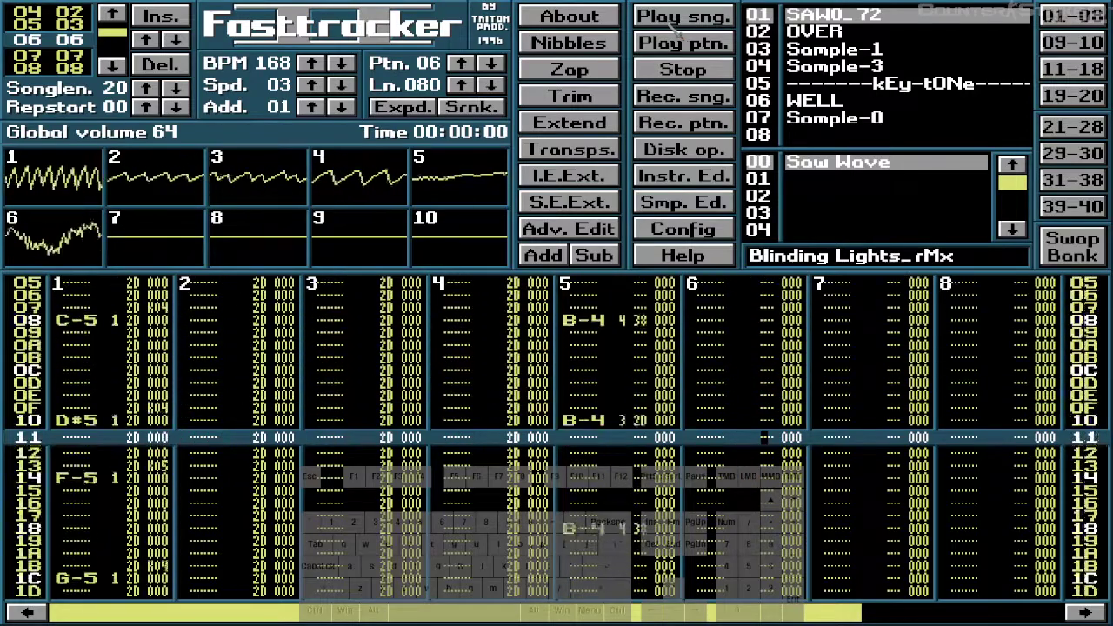
key(shift+Right)
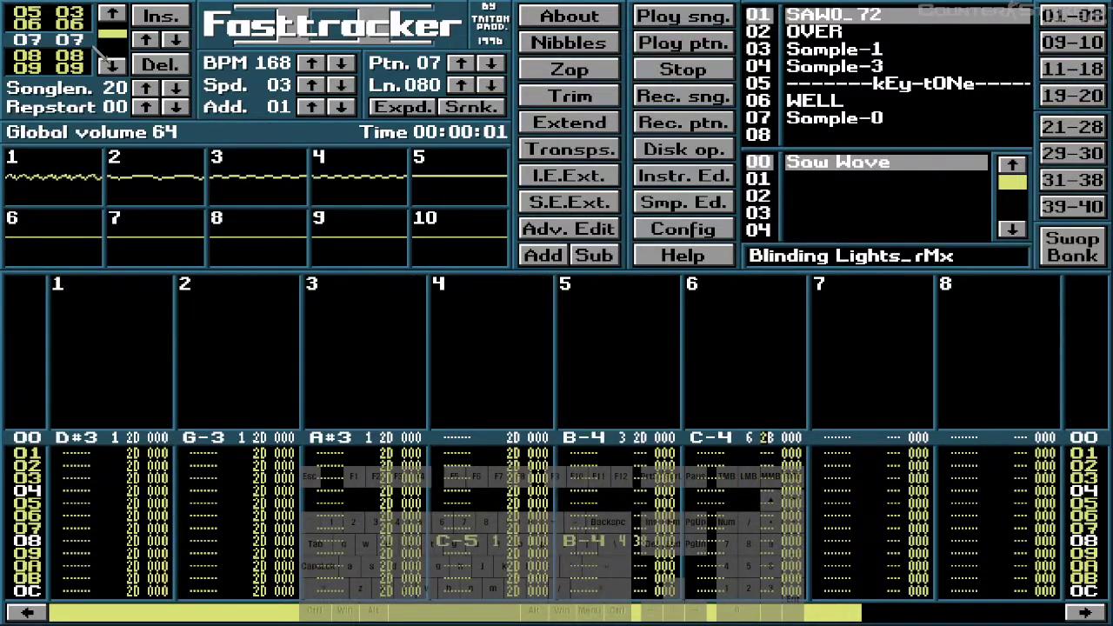
key(shift+Right)
click(722, 19)
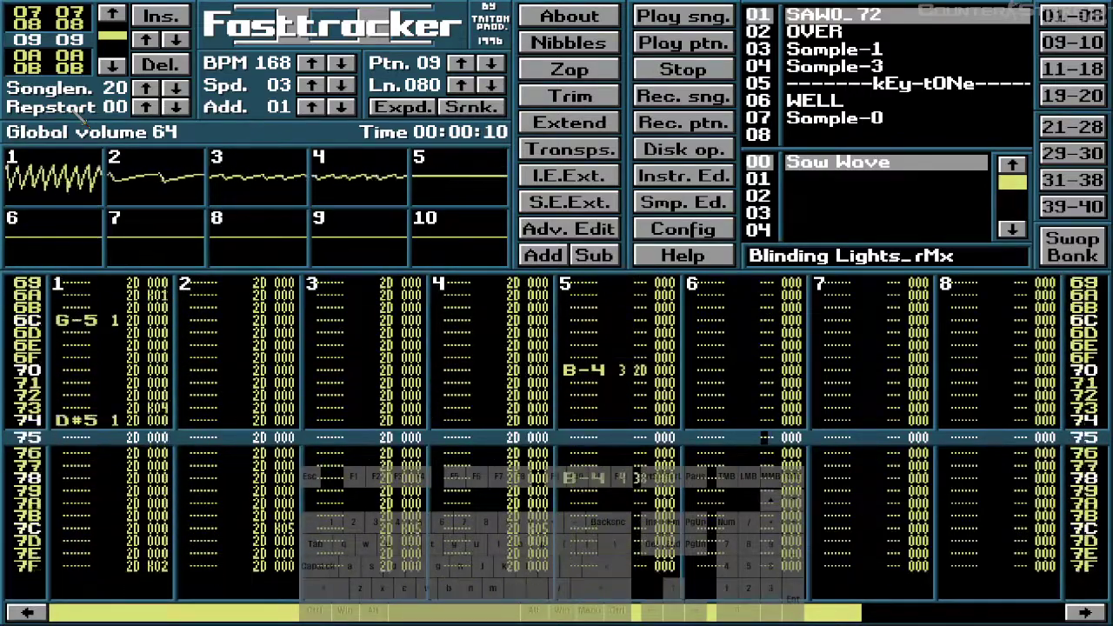
- Return to order position 07 and replay the song from there several times
click(111, 66)
click(110, 65)
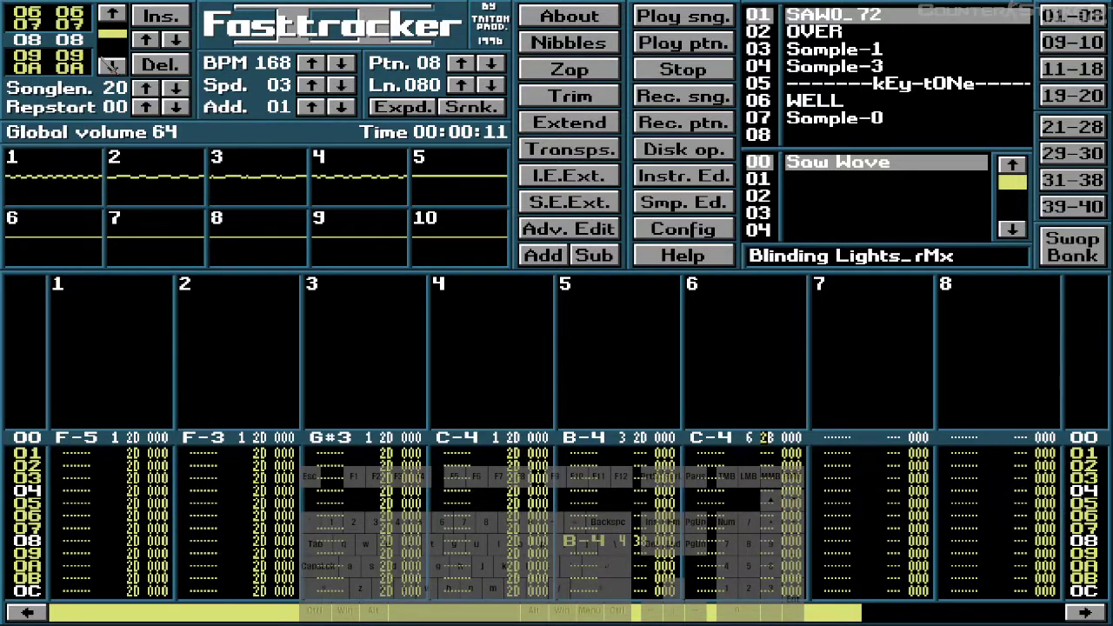
click(111, 66)
click(682, 15)
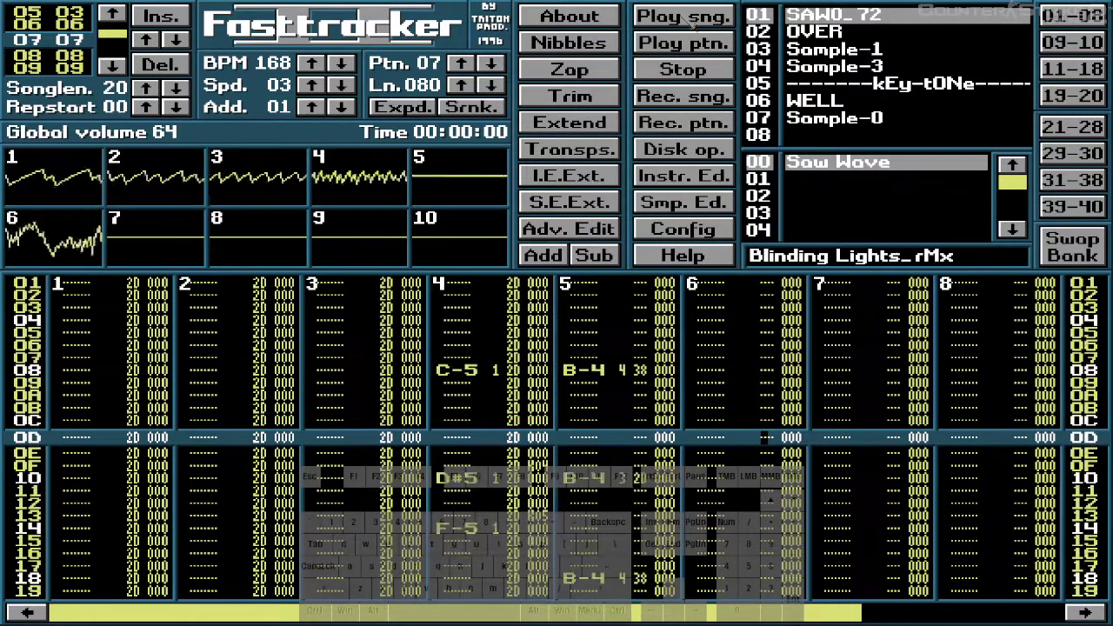
click(110, 40)
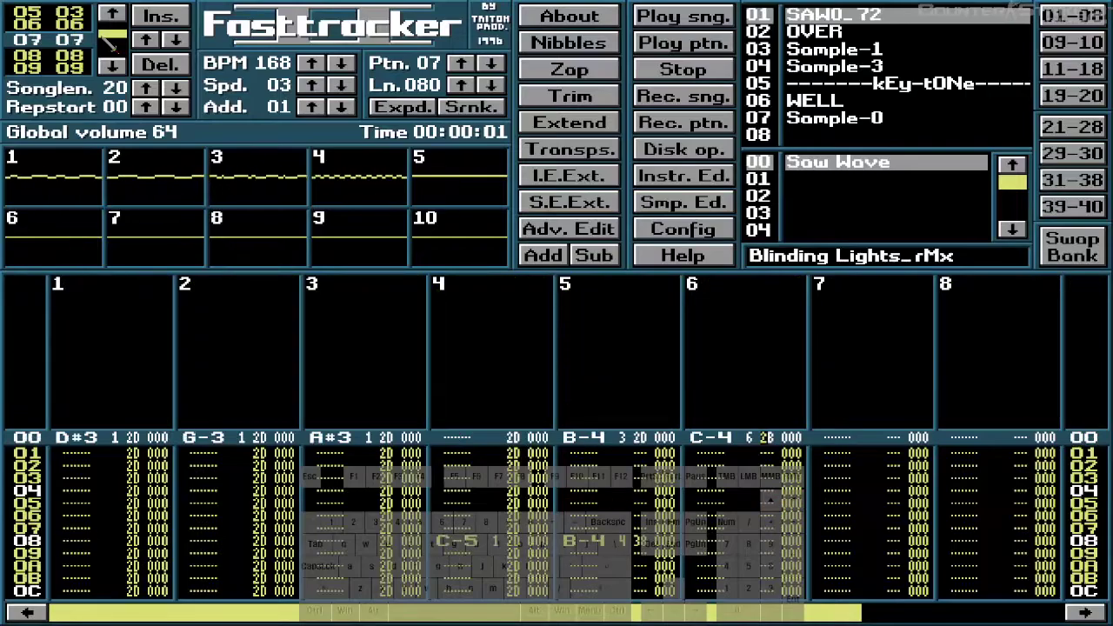
click(109, 40)
click(683, 16)
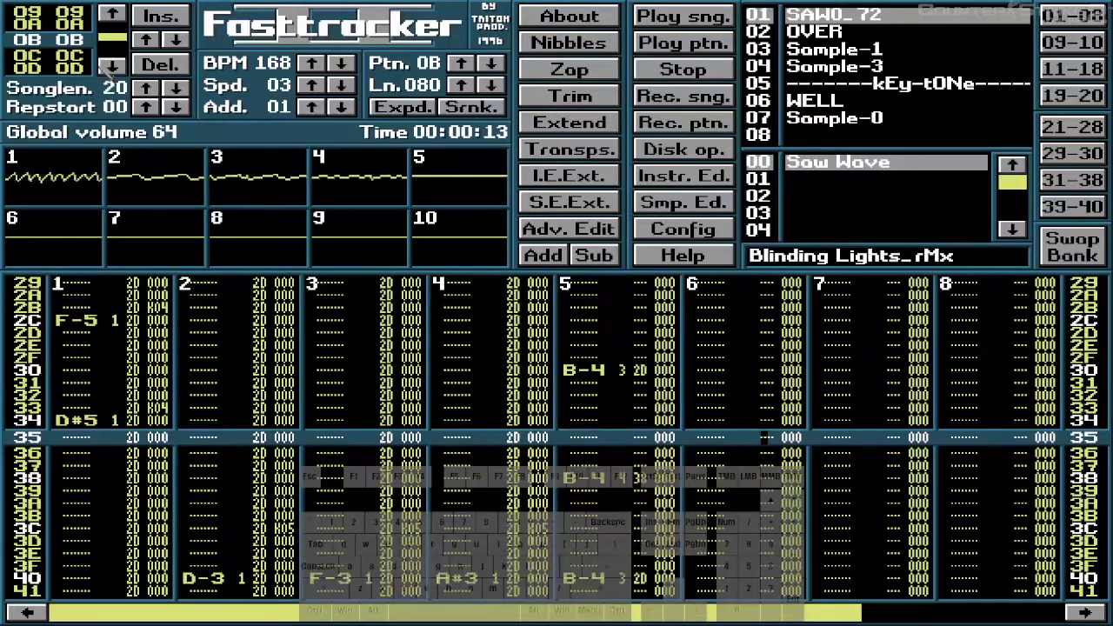
key(Up)
key(Up)
key(Up)
key(Up)
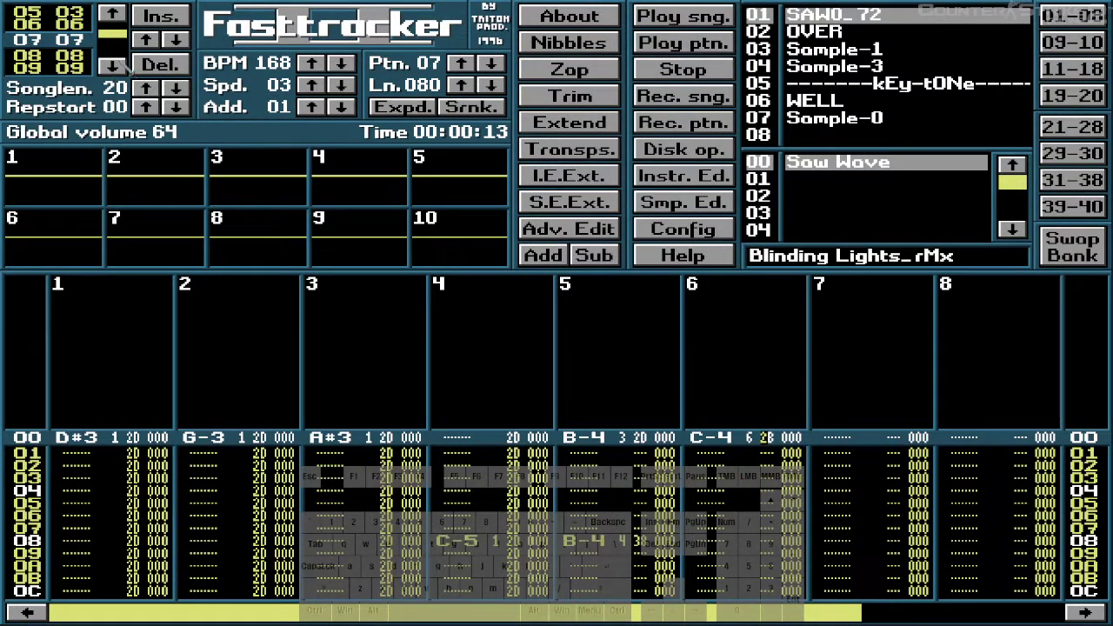
key(Control_R)
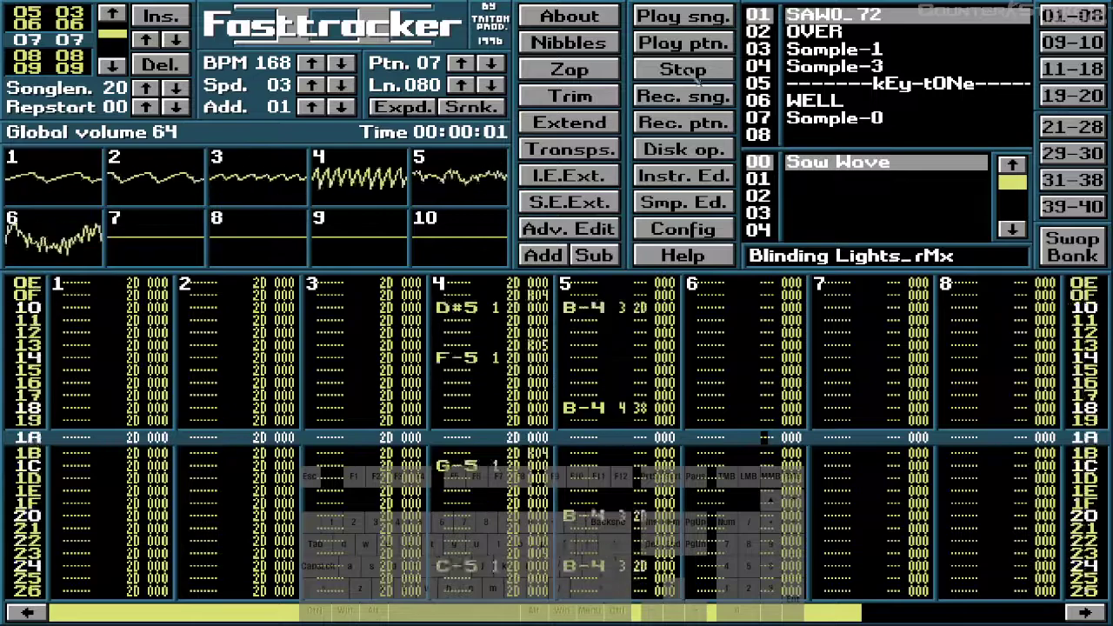
- Play the song from order position 09 and step back up through its pattern rows
click(109, 64)
click(109, 64)
click(683, 16)
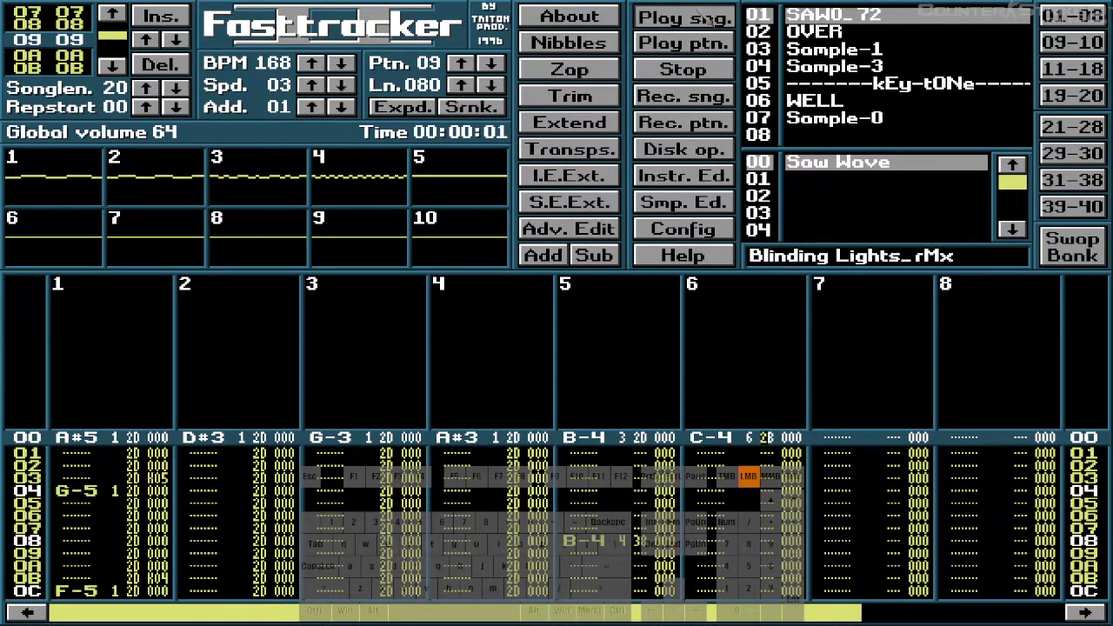
key(Up)
key(Up)
key(Up)
key(Up)
key(Up)
key(Up)
key(Up)
key(Up)
key(Up)
key(Up)
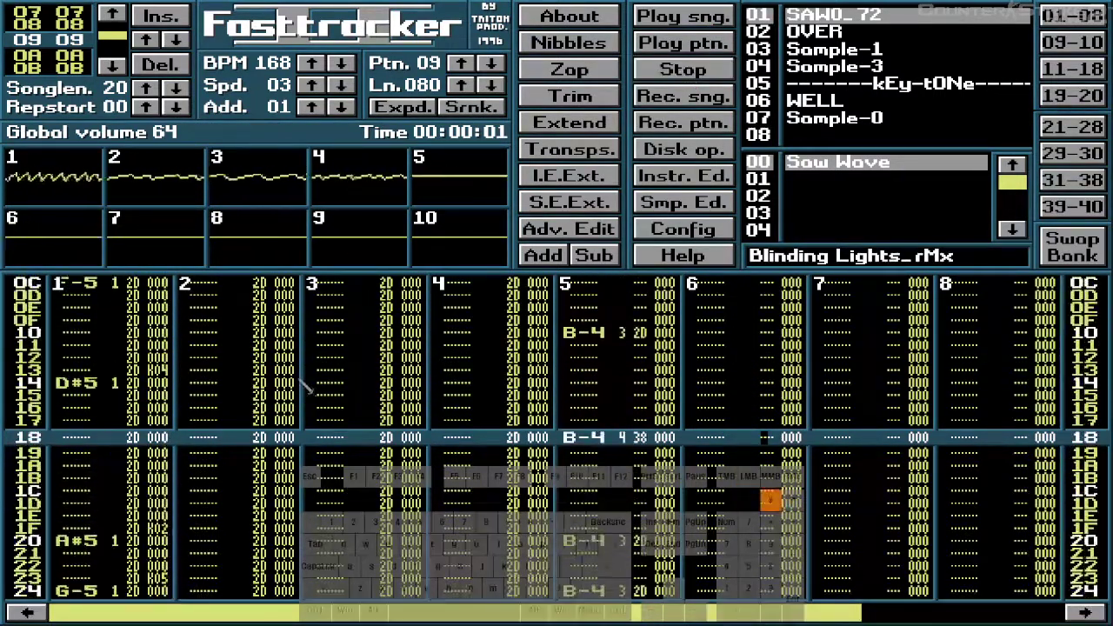
key(Up)
key(Up)
key(Up)
key(Up)
key(Up)
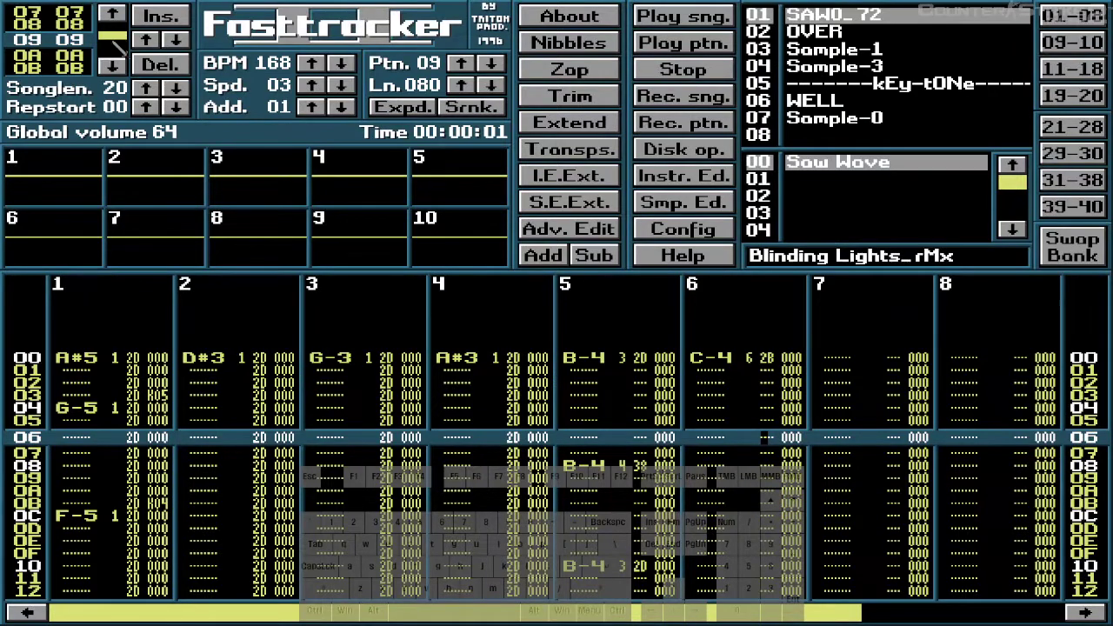
- Examine the first and last rows of the pattern at order position 0B
click(109, 47)
click(109, 47)
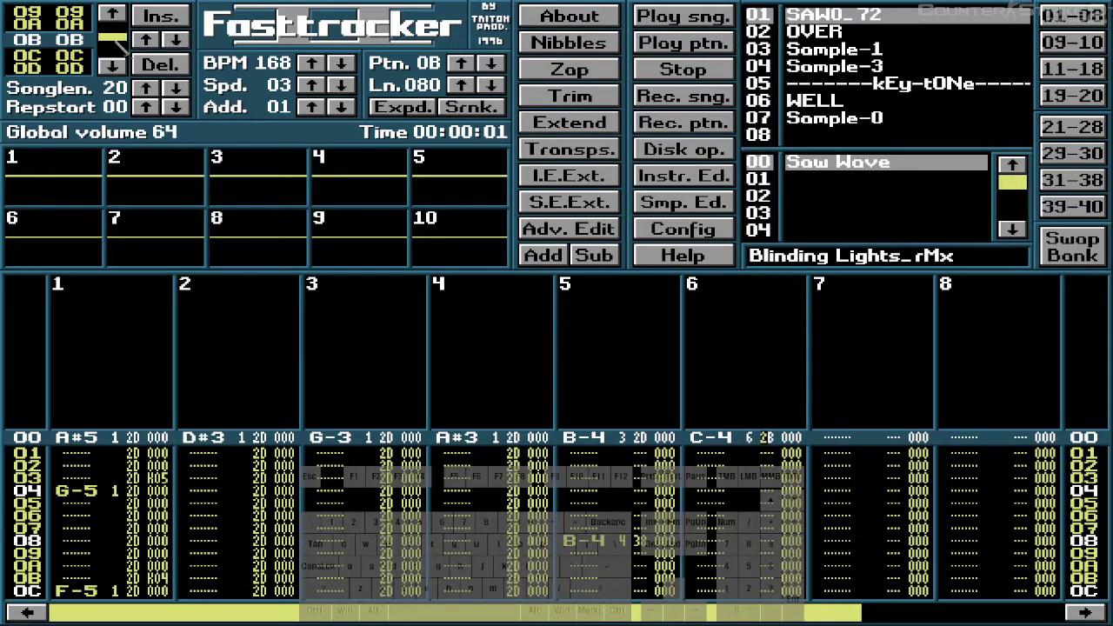
scroll(190, 318, up, 1)
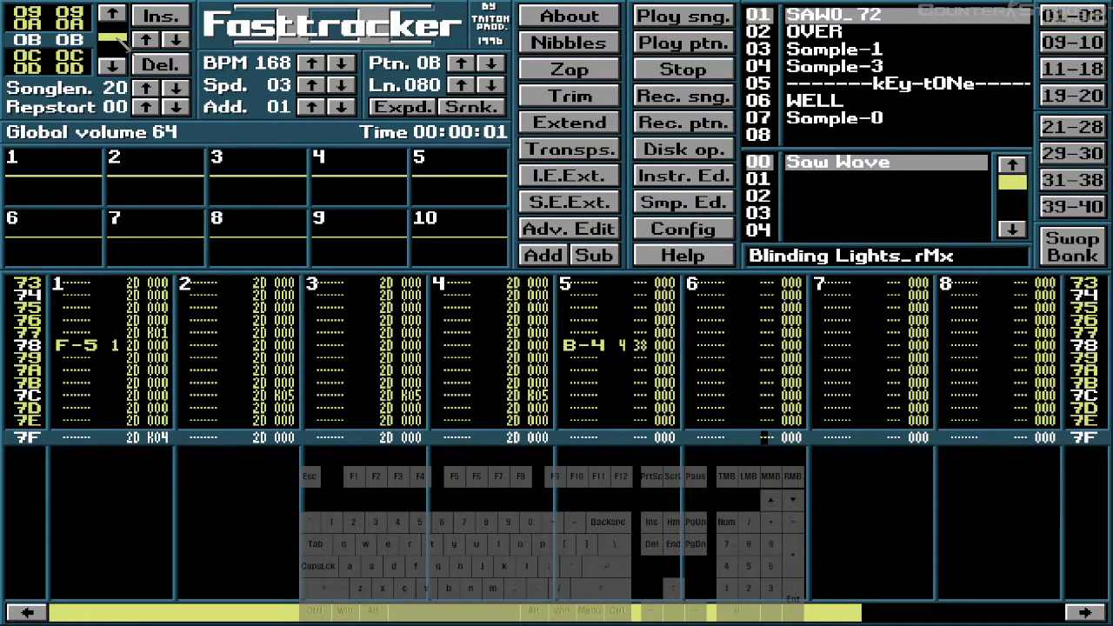
scroll(127, 48, up, 2)
- Switch order position 09 to pattern 08 and back to pattern 09
click(176, 41)
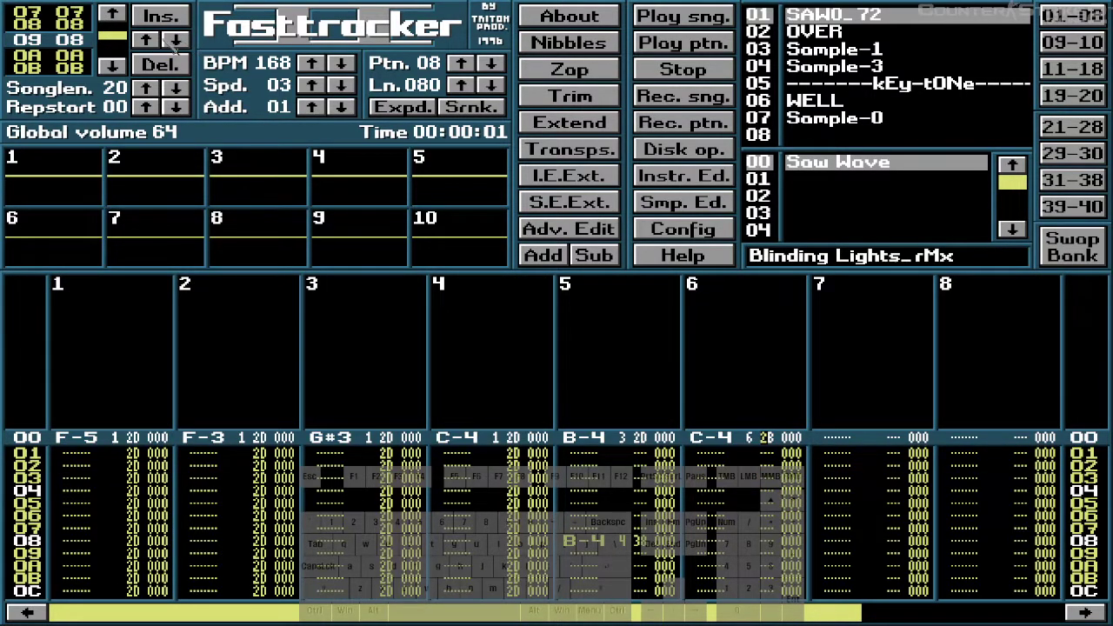
click(146, 40)
click(176, 40)
click(146, 40)
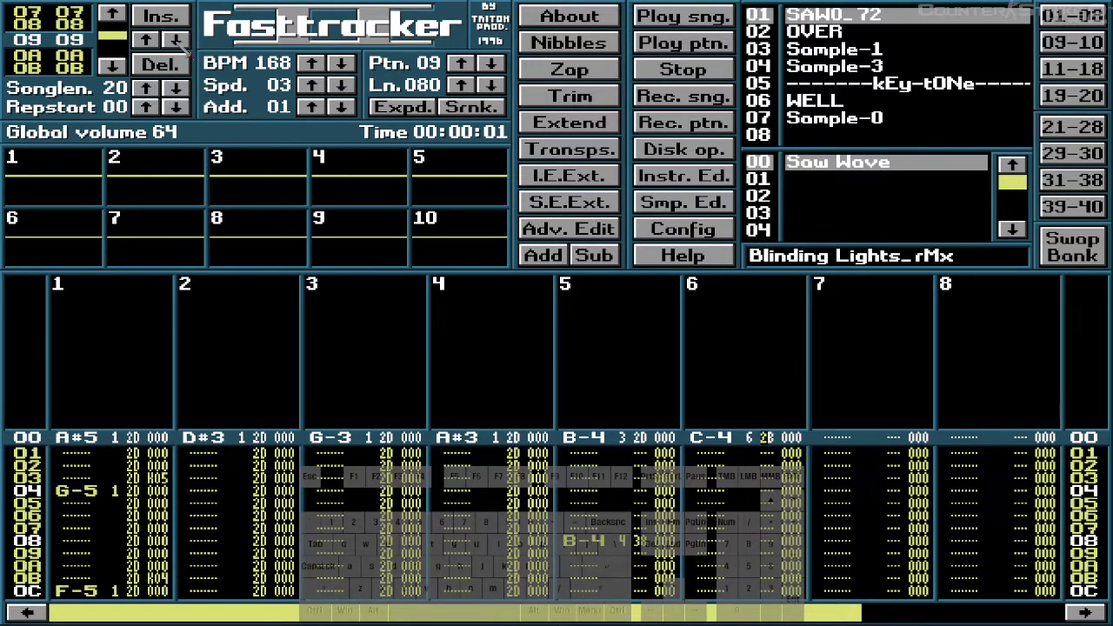
click(175, 40)
click(146, 40)
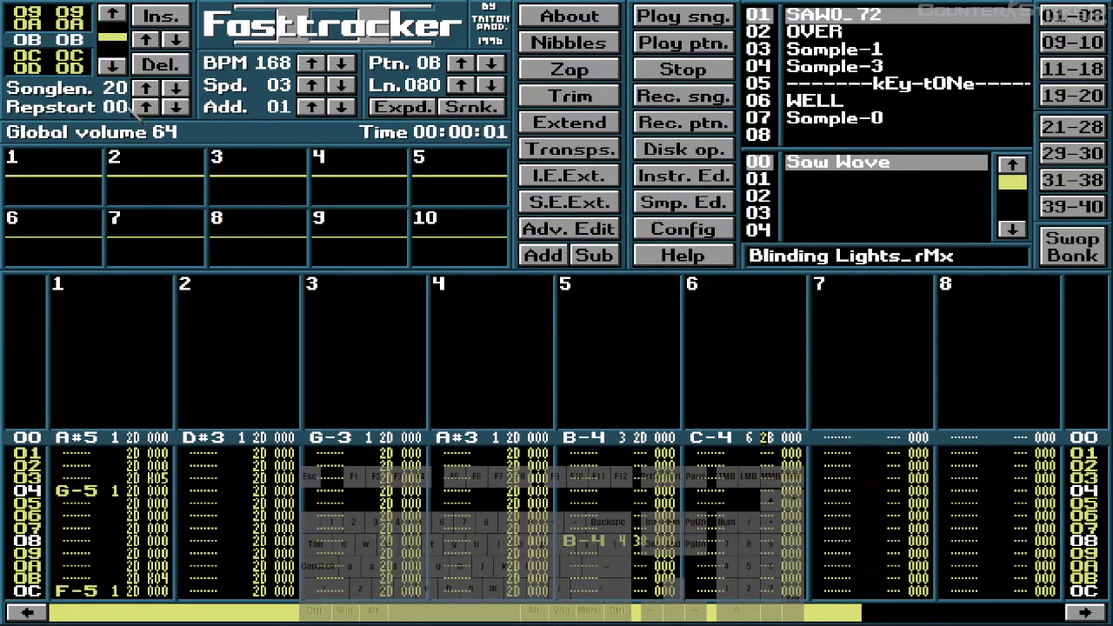
- Compare the first and last rows of the patterns at order positions 09 and 0B
key(End)
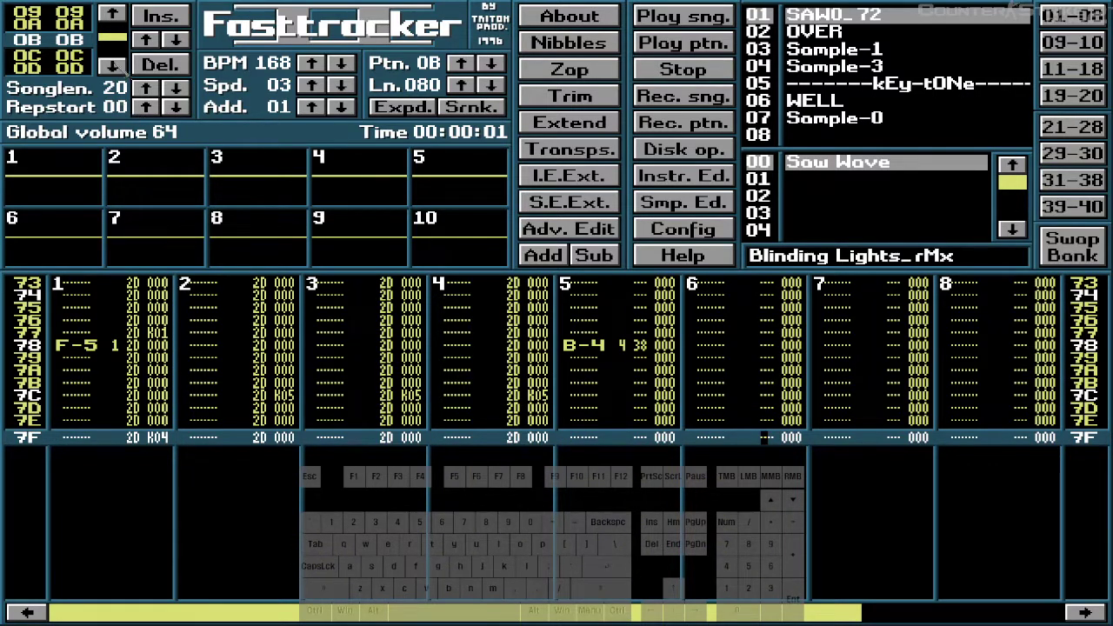
click(113, 64)
key(End)
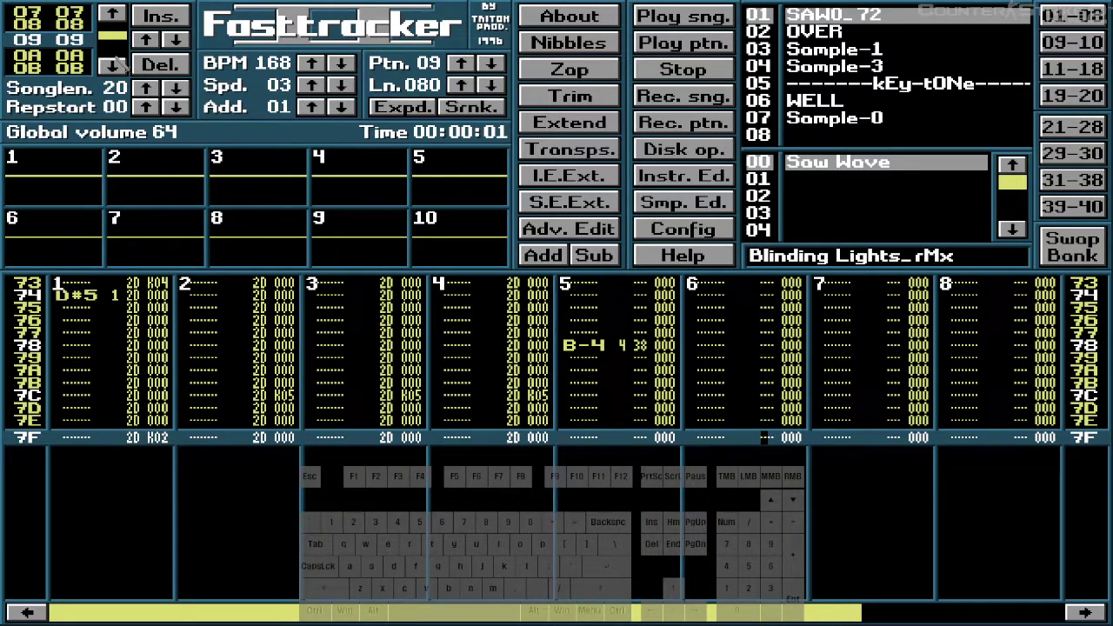
key(shift+Left)
key(shift+Left)
key(shift+Right)
key(shift+Right)
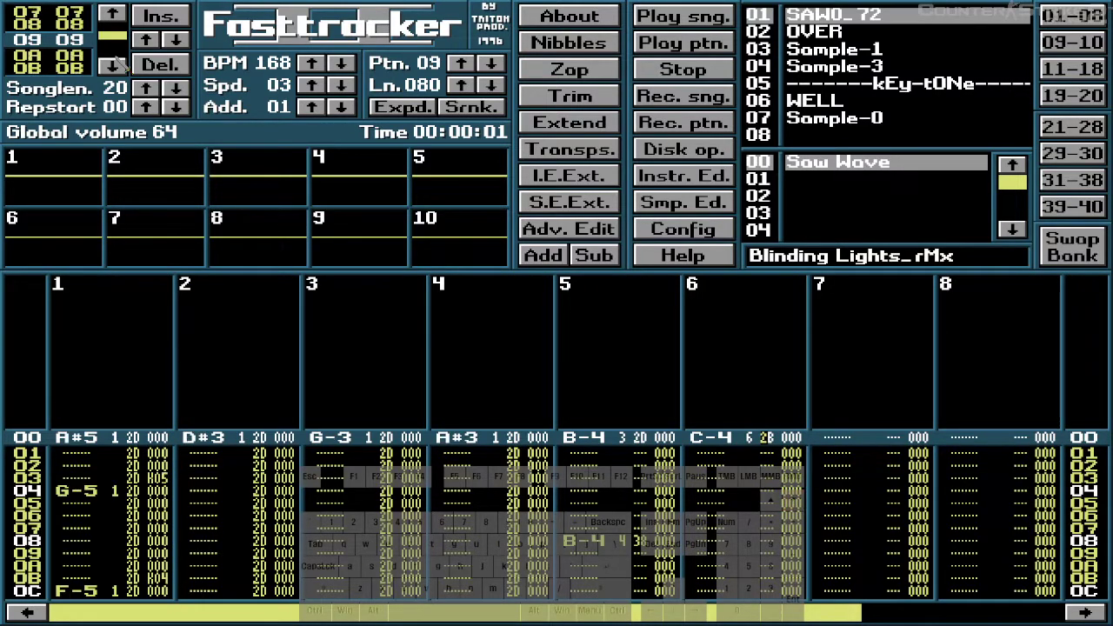
key(End)
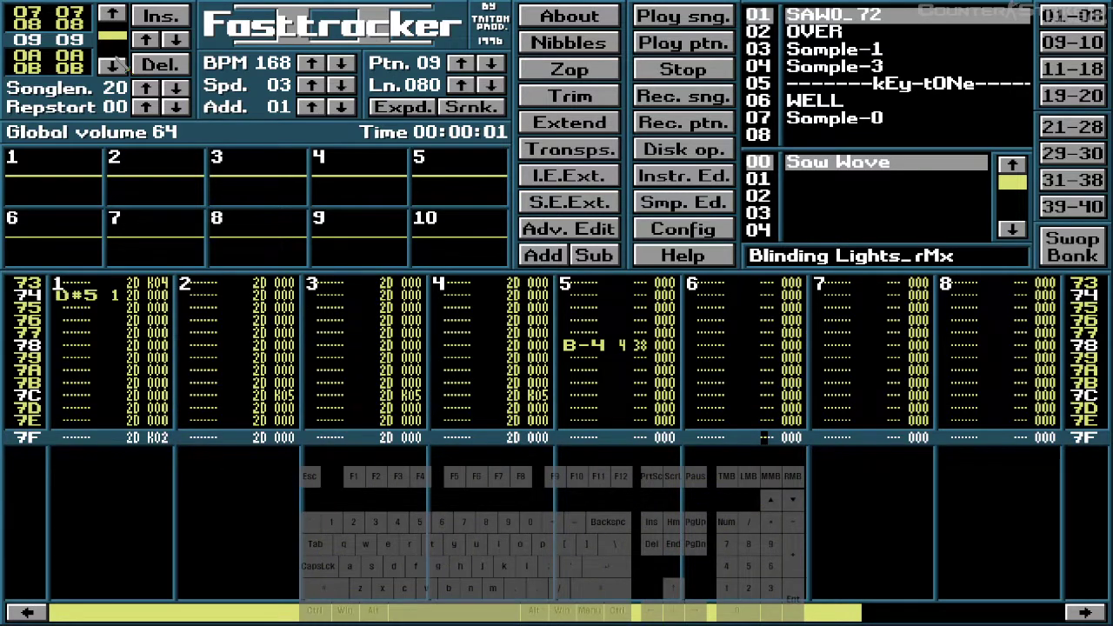
key(shift+Right)
key(shift+Right)
key(End)
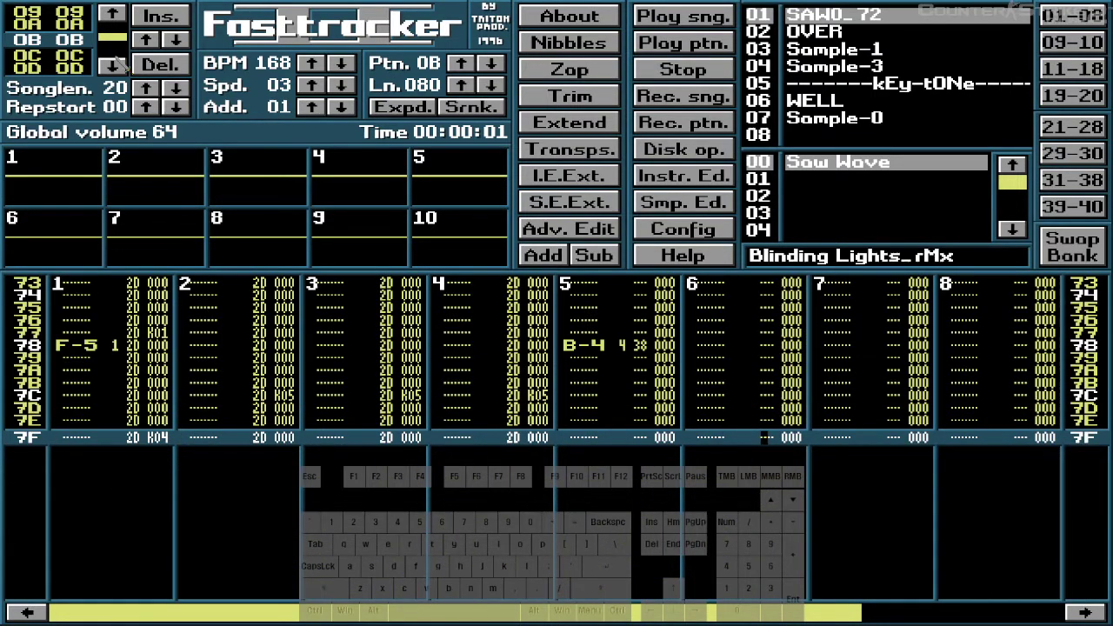
key(shift+Left)
key(shift+Left)
key(shift+Right)
key(shift+Right)
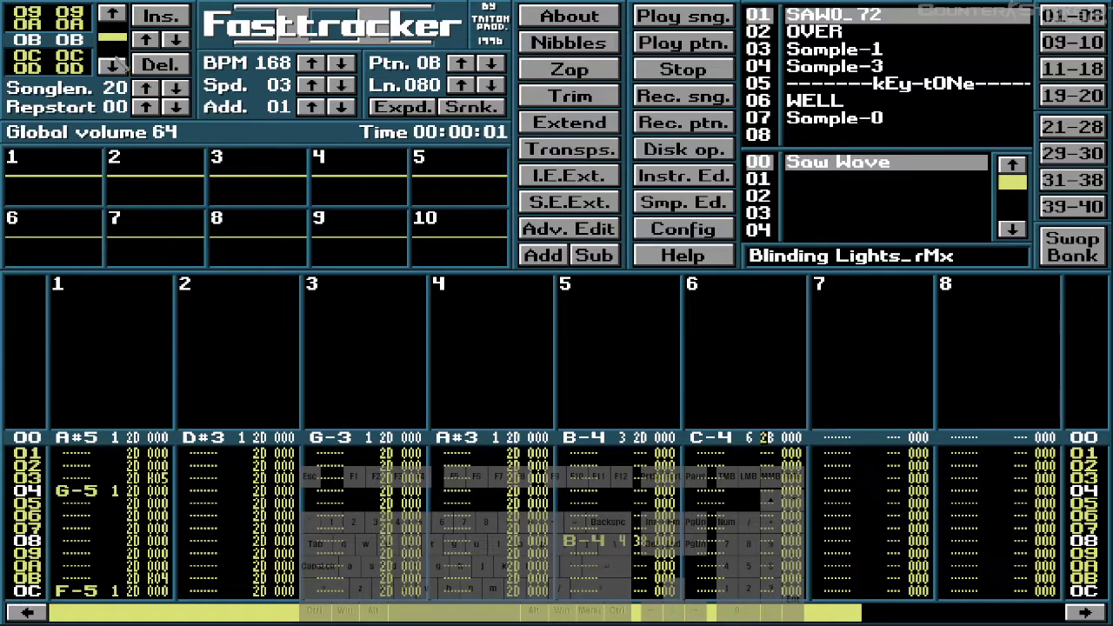
- Play the song from order position 0B, leave edit mode and resume playback
key(Return)
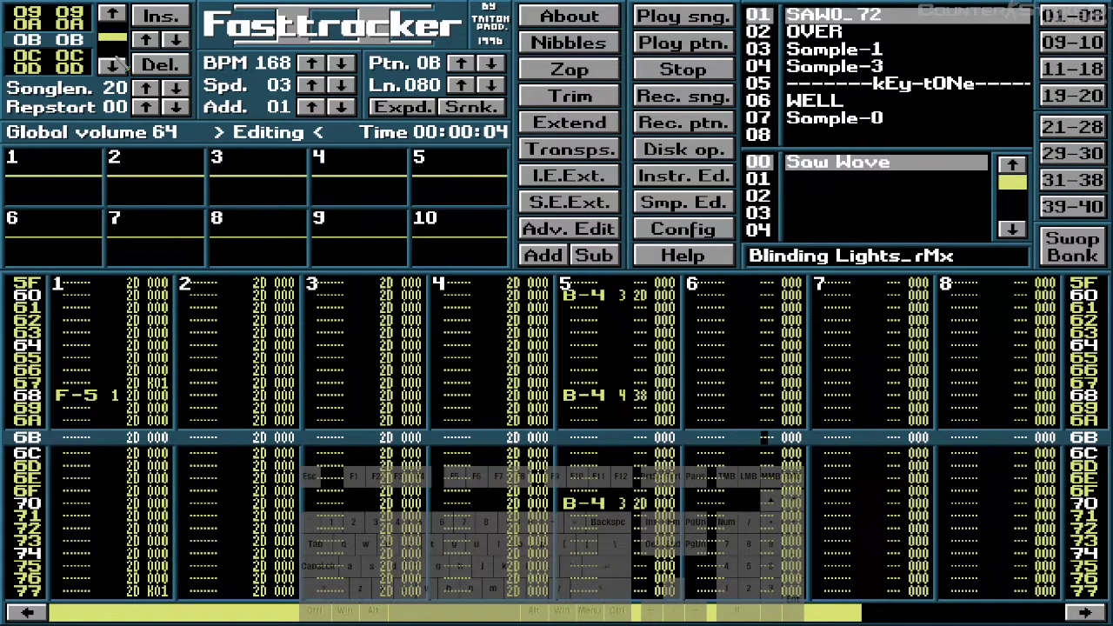
key(space)
key(Return)
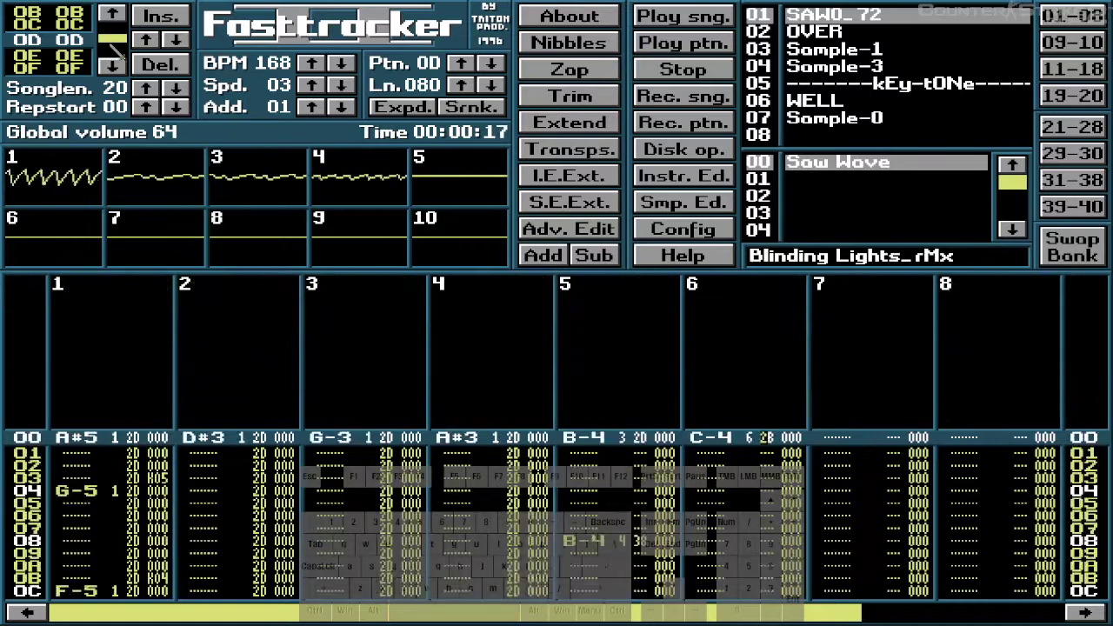
- Look over the patterns at order positions 04 and 01, and play the song from order position 09
drag(117, 42, 117, 33)
scroll(122, 37, down, 2)
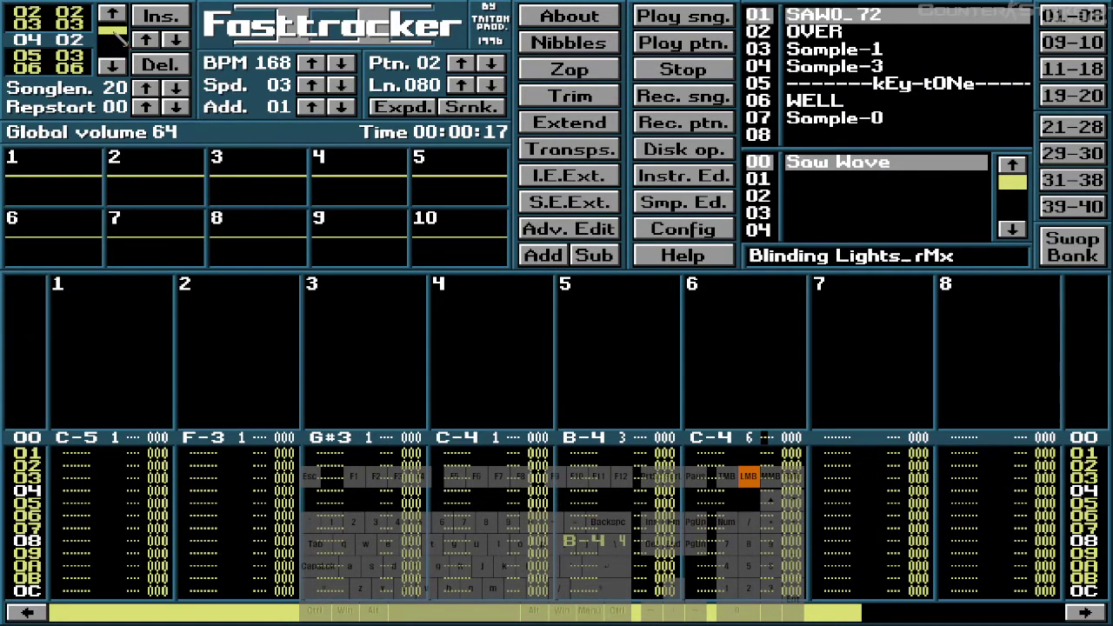
scroll(122, 36, up, 2)
click(111, 65)
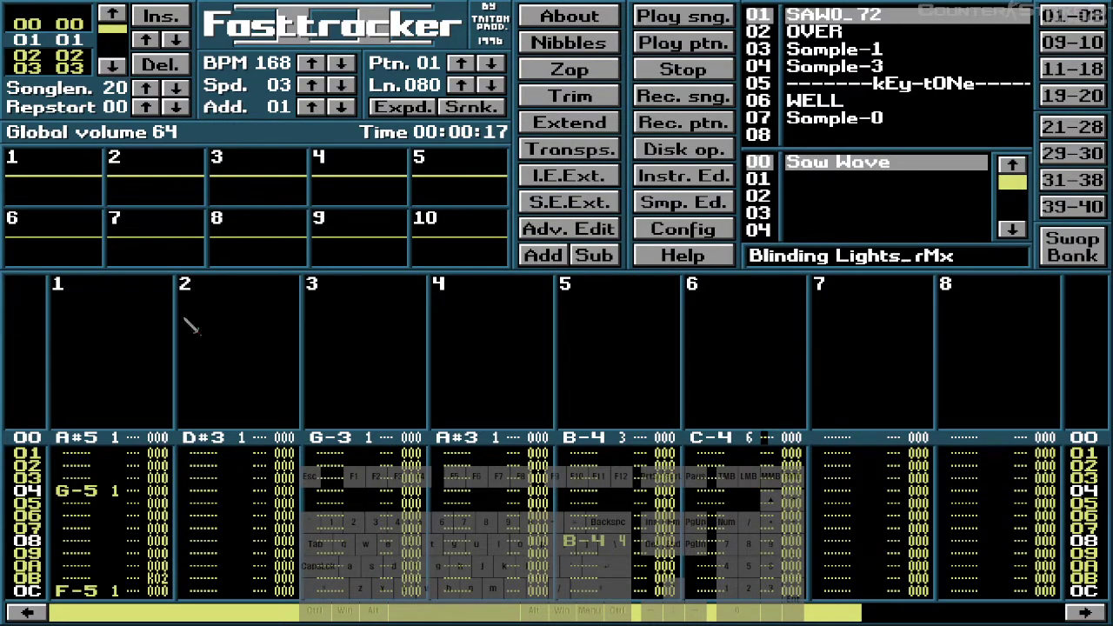
mouse_move(111, 29)
mouse_down()
mouse_move(119, 47)
mouse_move(123, 39)
mouse_up()
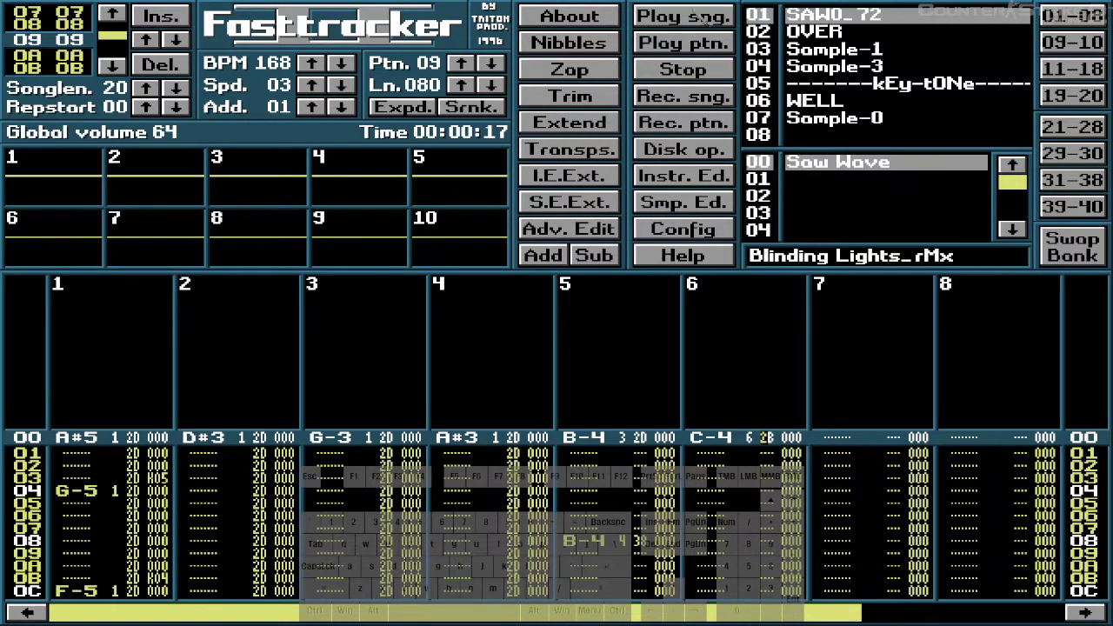
click(702, 17)
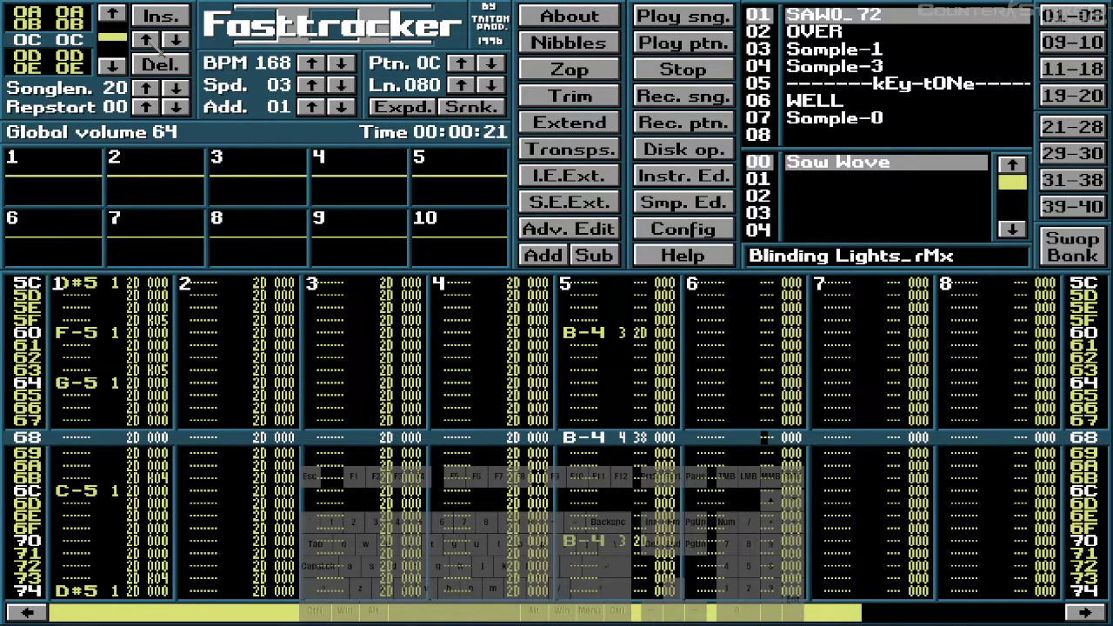
key(alt+Tab)
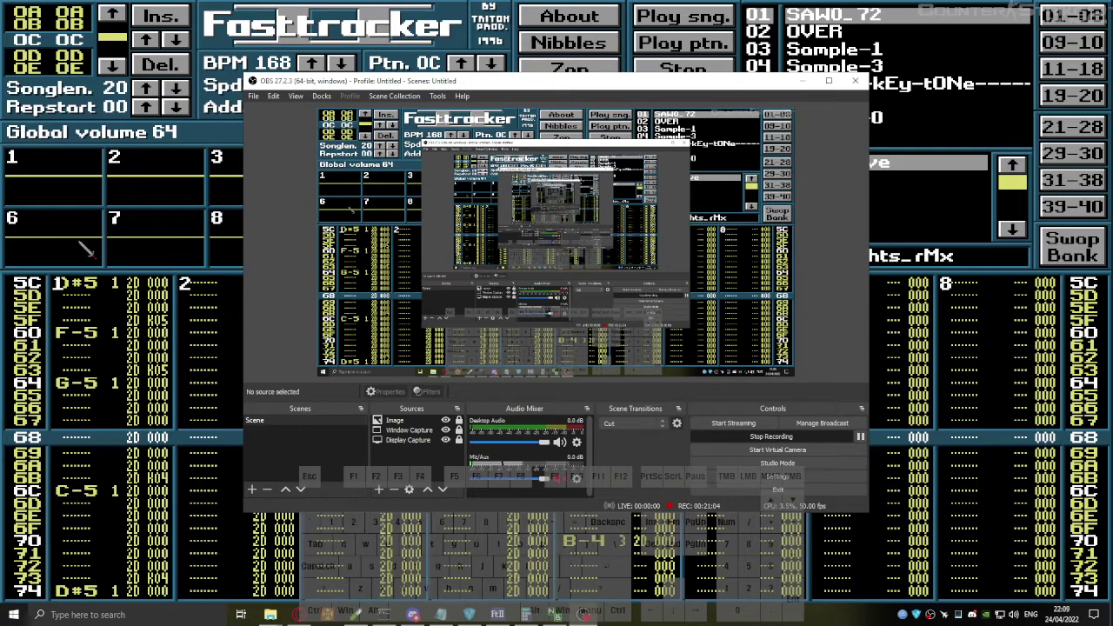
click(904, 280)
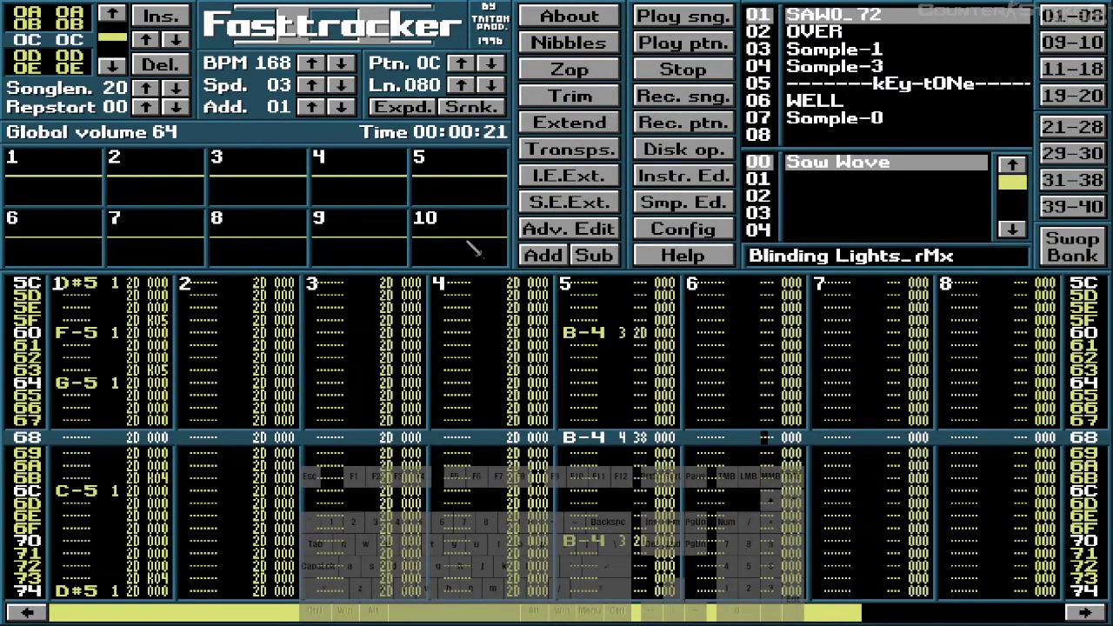
- Try lowering the pattern number at order position 0C down to 00, and play the song
key(Control_R)
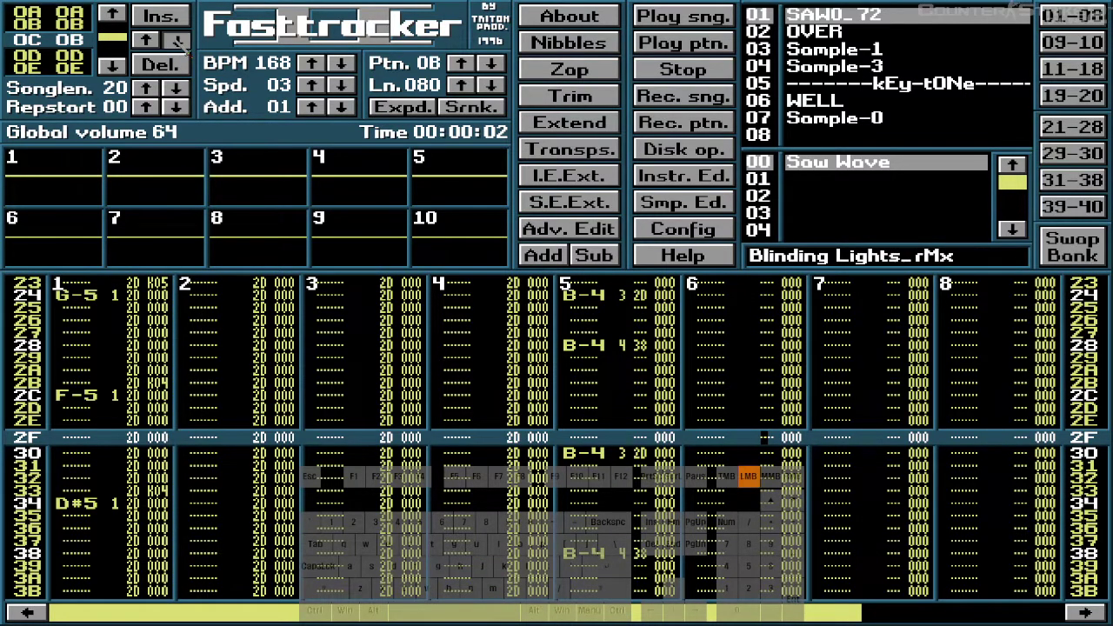
click(177, 42)
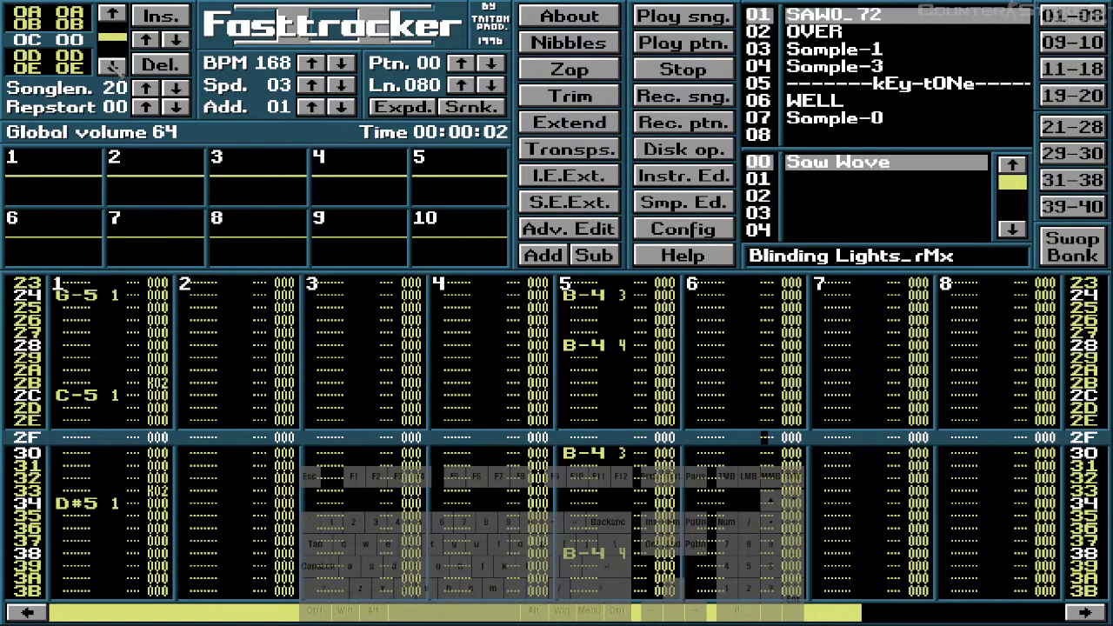
key(Control_R)
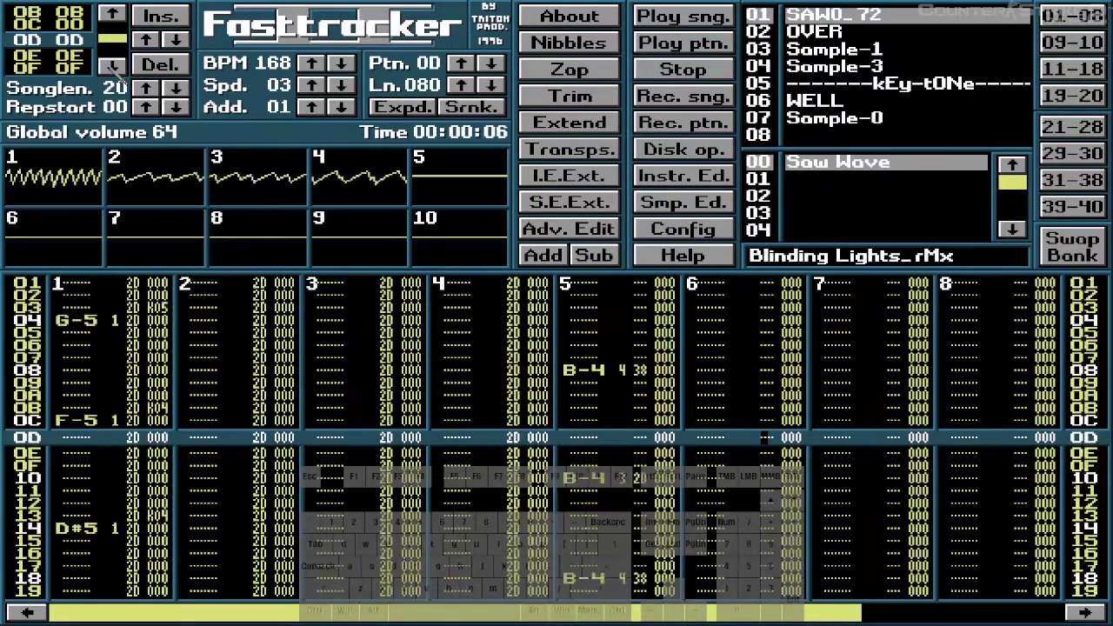
- Lower the pattern number at order position 0D to 01
click(179, 42)
click(178, 41)
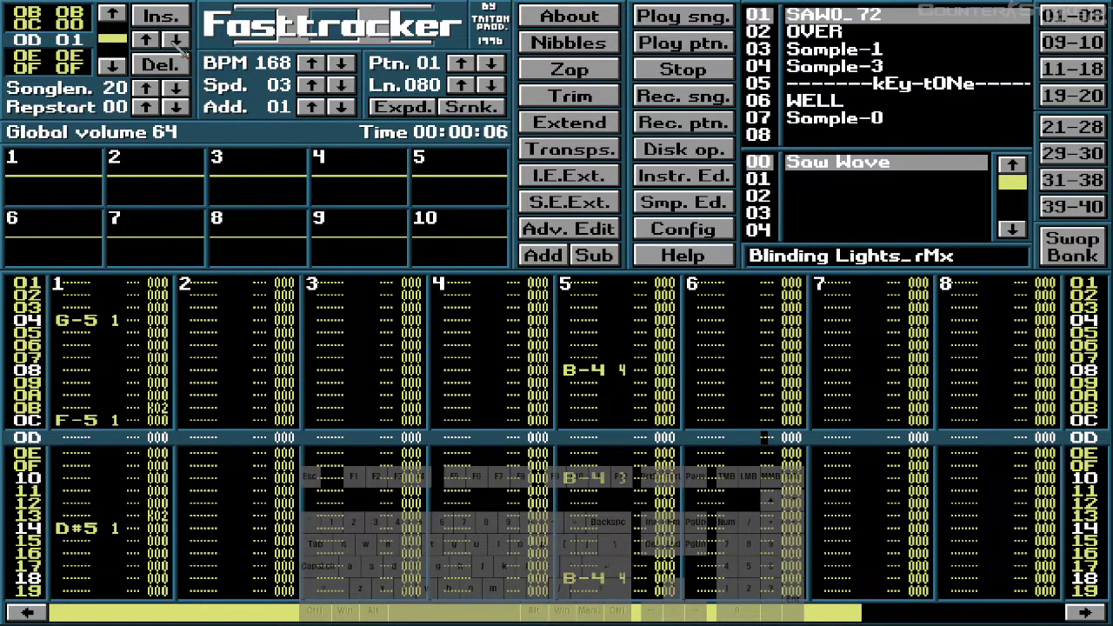
- Move back to order position 0B and play the song from there
key(Up)
key(Up)
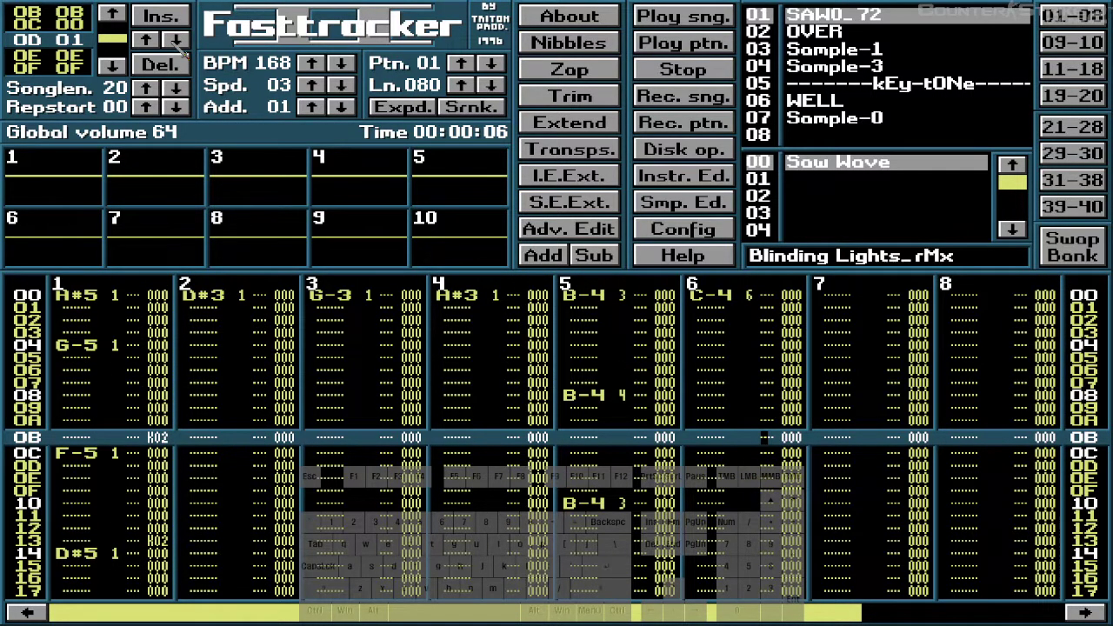
key(shift+Left)
key(shift+Left)
key(Control_R)
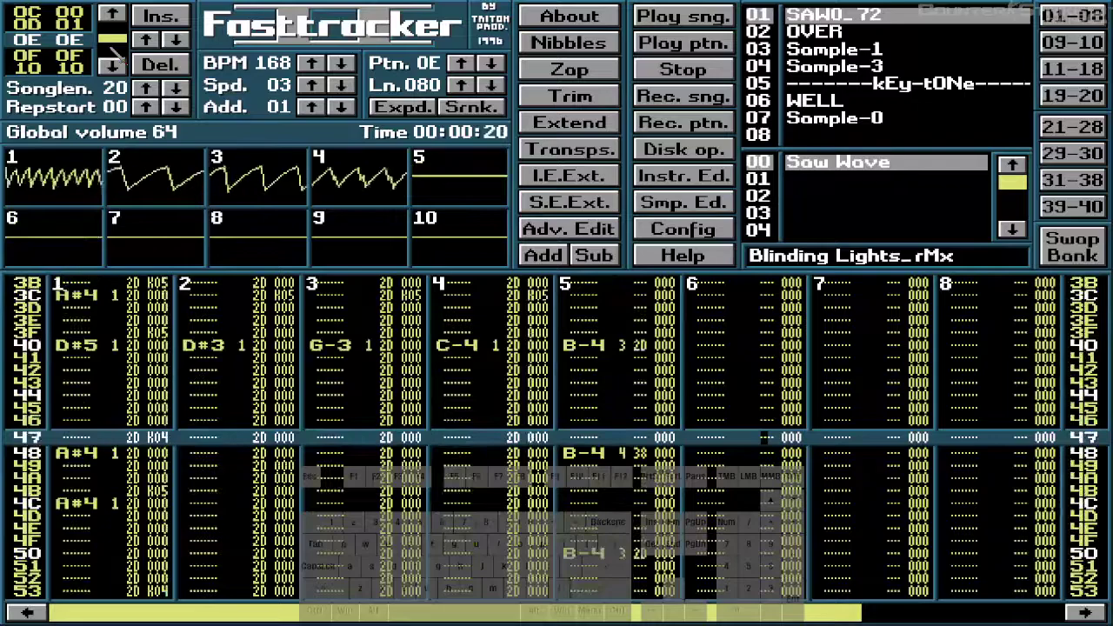
- Play the song from order position 02, then move ahead past position 09 and play it again
drag(120, 45, 124, 39)
key(Control_R)
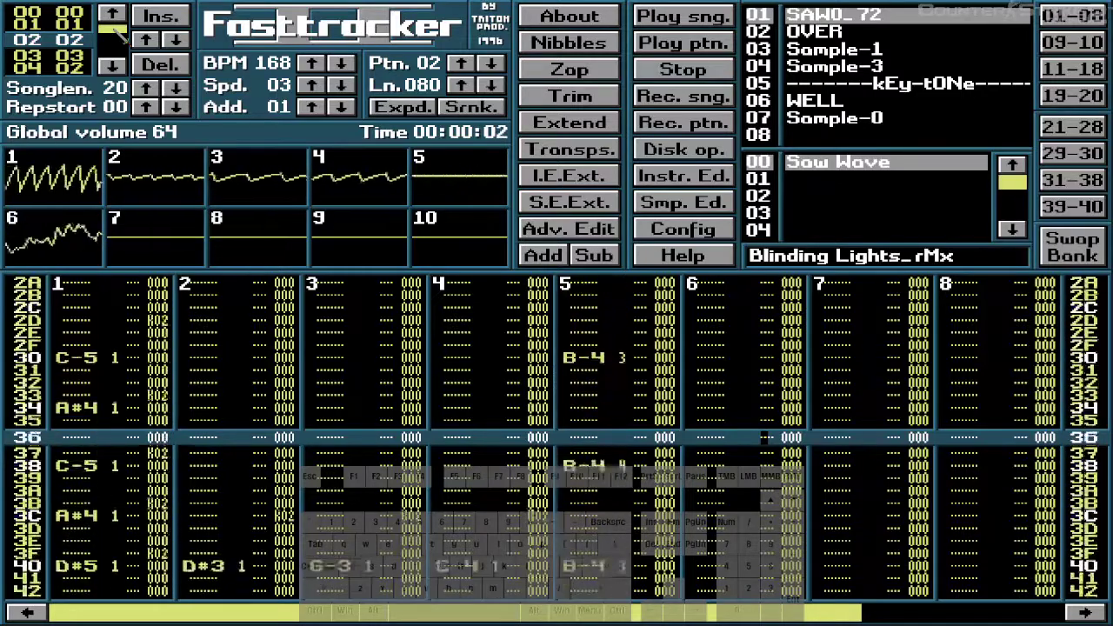
drag(121, 35, 124, 41)
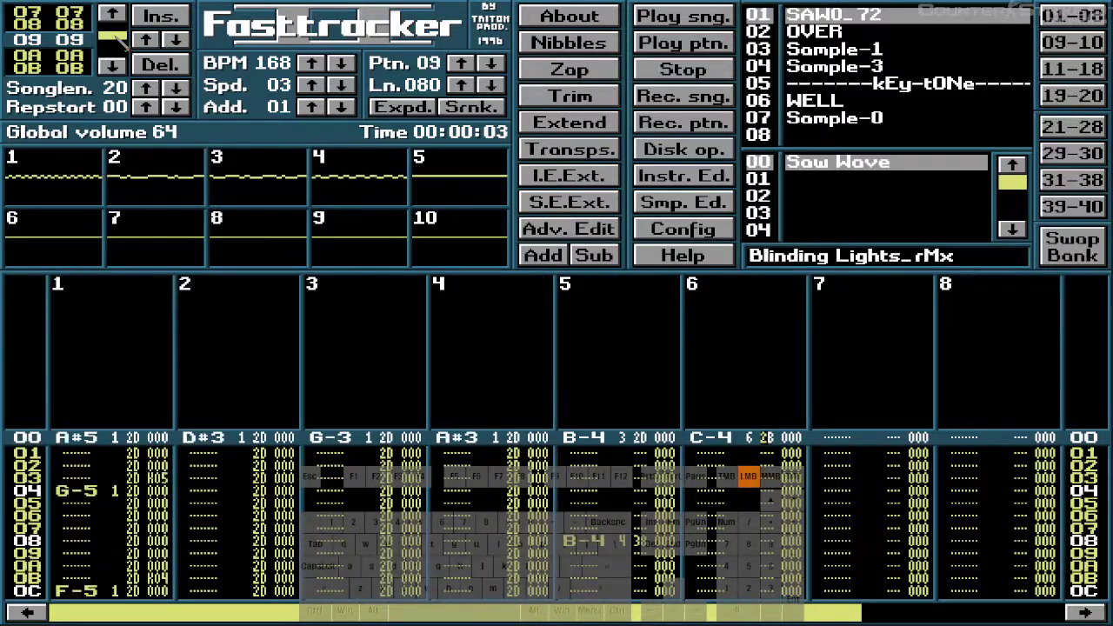
key(Control_R)
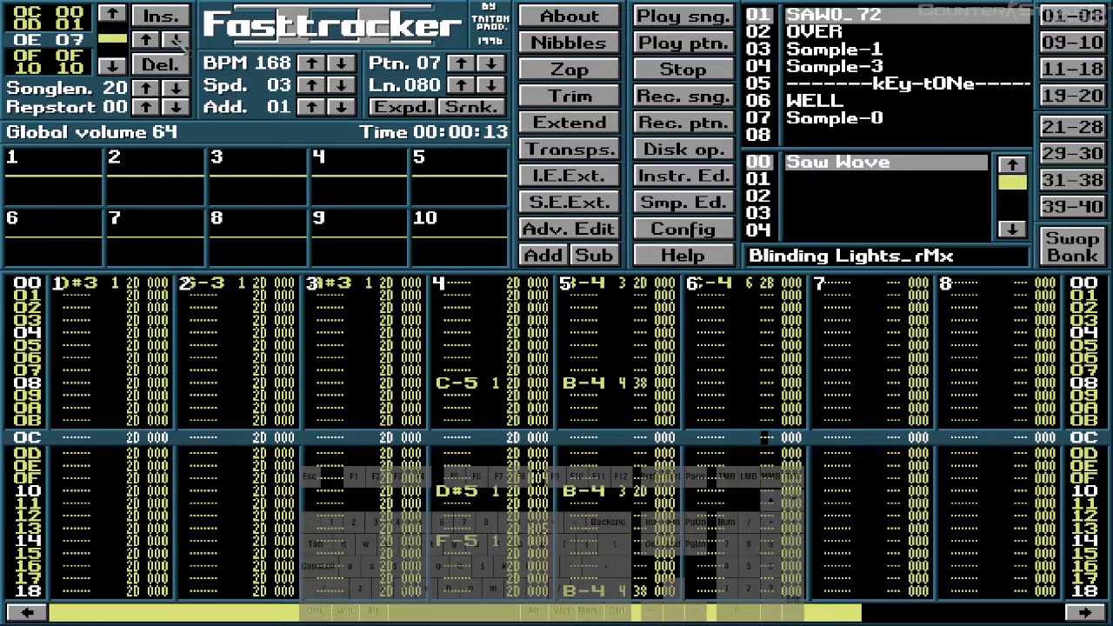
- Lower the pattern number at order position 0E to 02
click(175, 41)
click(175, 41)
click(175, 41)
click(175, 41)
click(175, 41)
- Lower the pattern number at order position 0F to 03
click(113, 66)
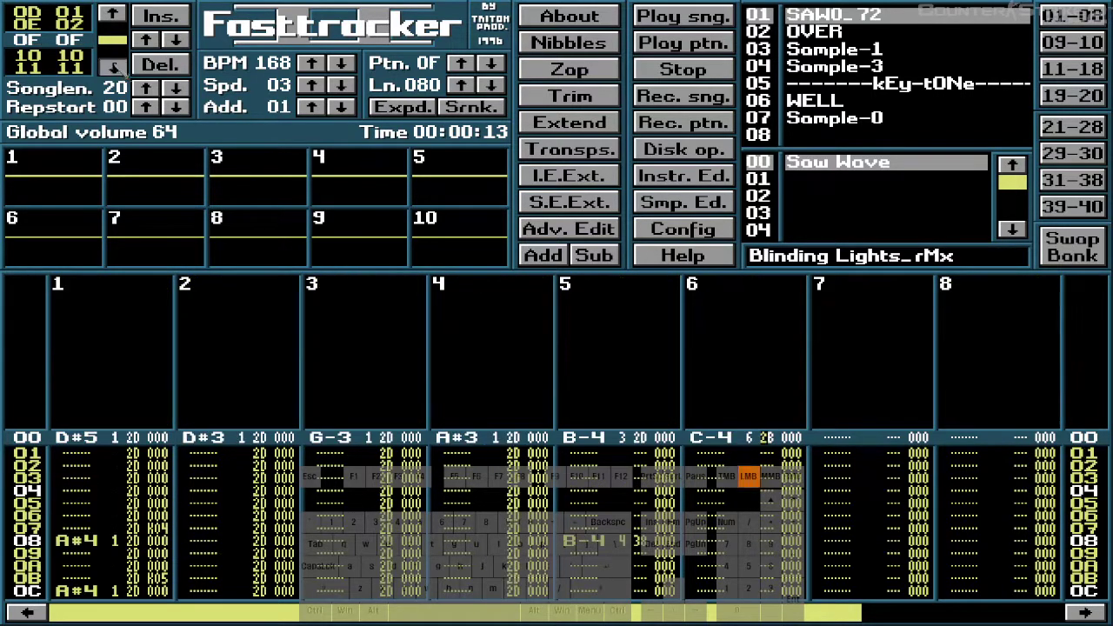
click(176, 41)
click(176, 41)
click(176, 41)
click(176, 41)
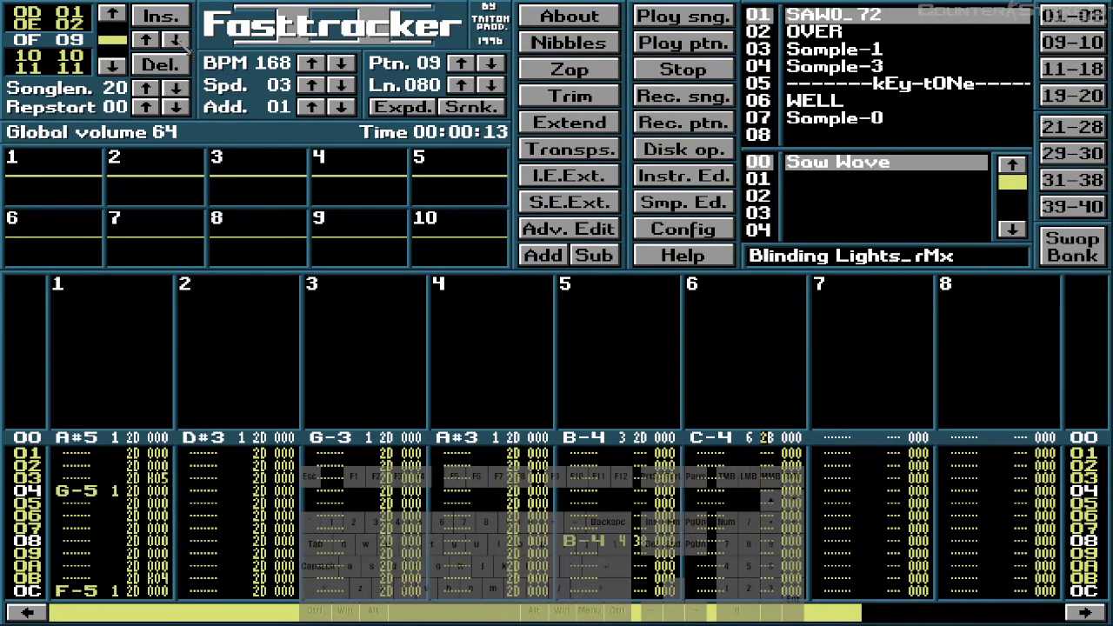
click(176, 41)
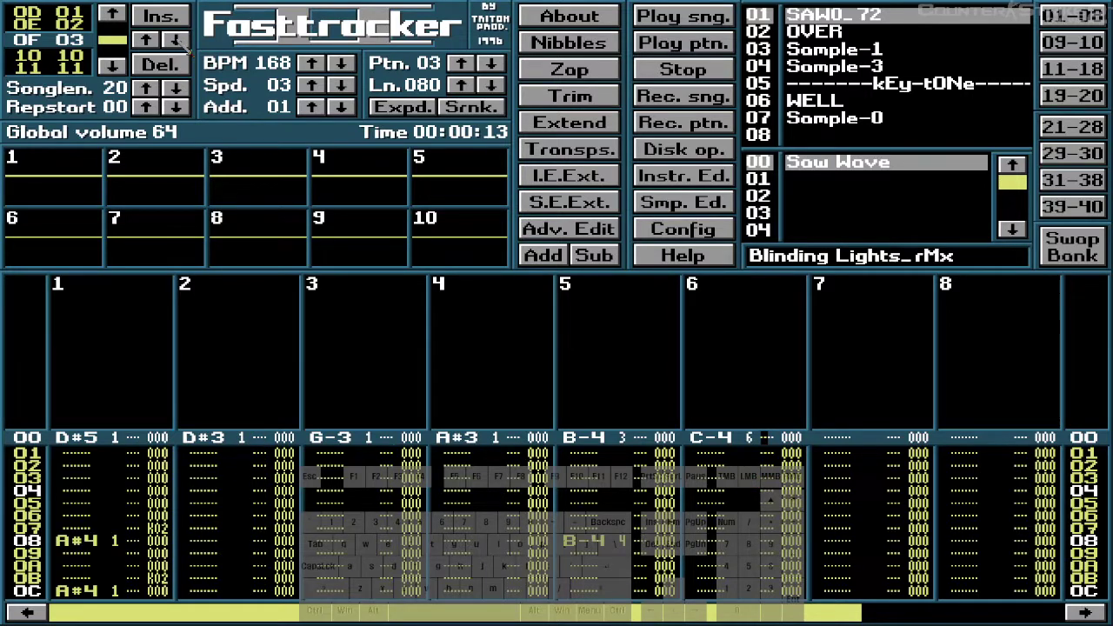
- Return to order position 0E and play the song from there
key(Up)
click(106, 38)
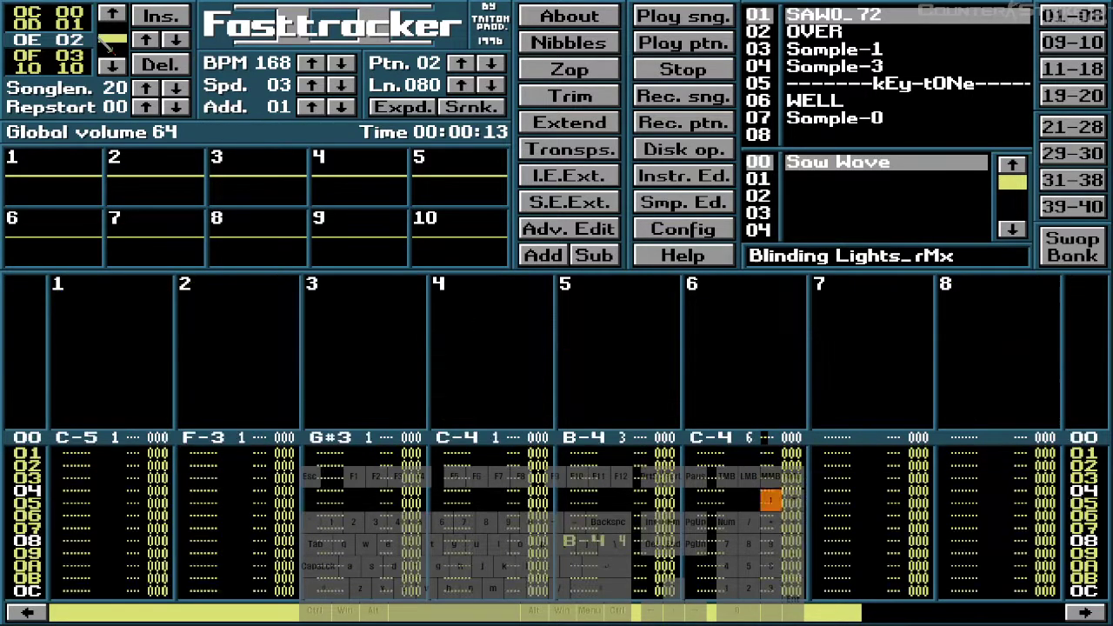
key(ctrl)
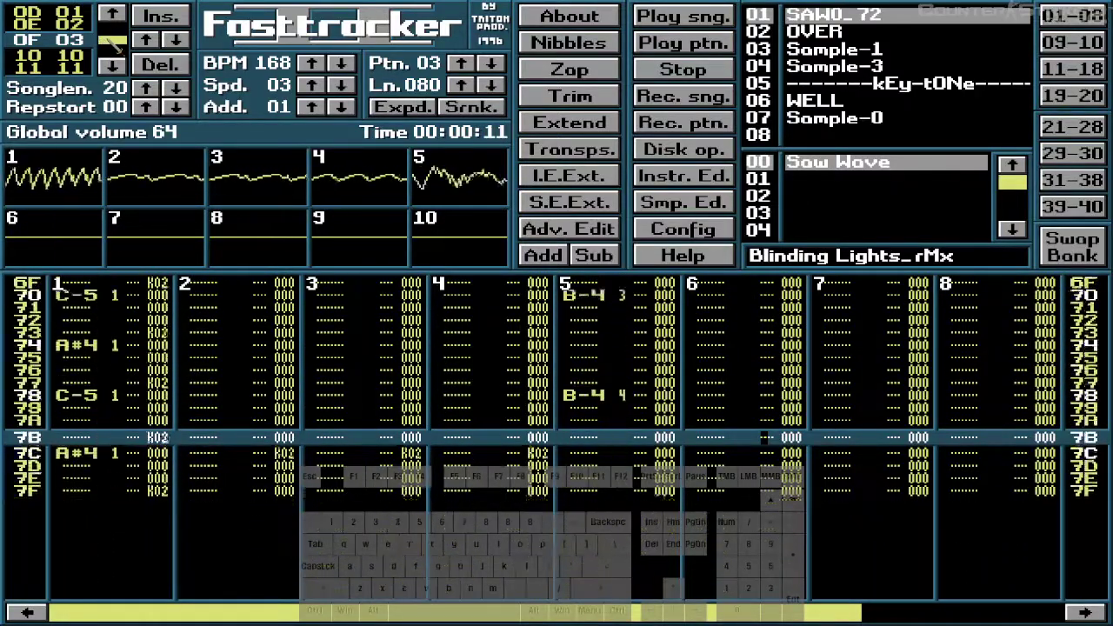
- Assign pattern 02 to order position 10 and pattern 03 to order position 11
click(176, 41)
click(176, 41)
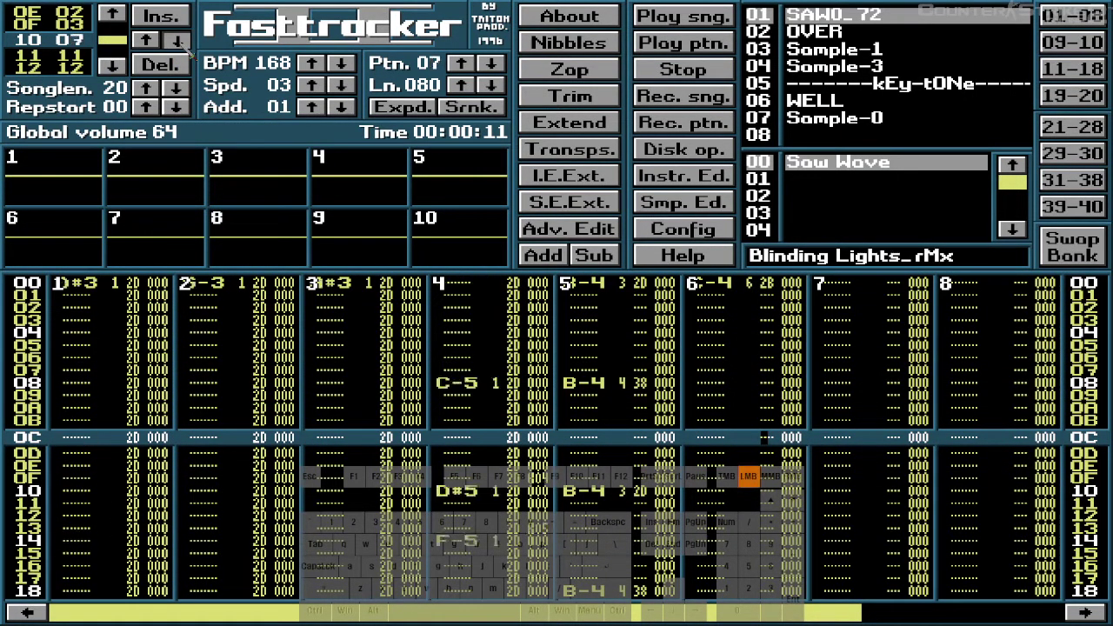
click(177, 41)
click(118, 66)
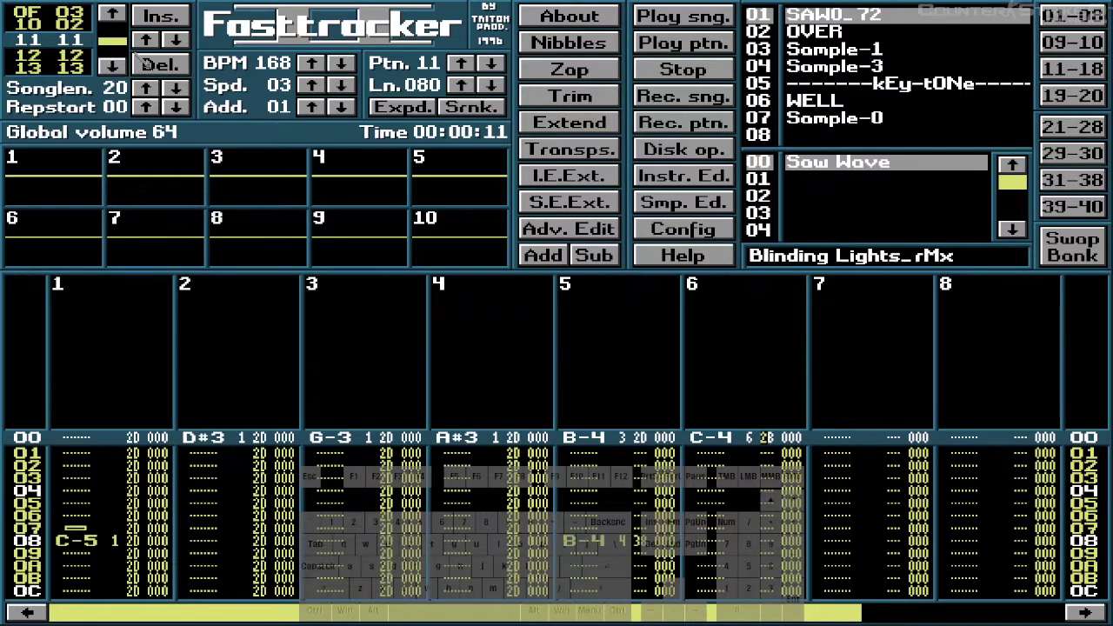
click(177, 42)
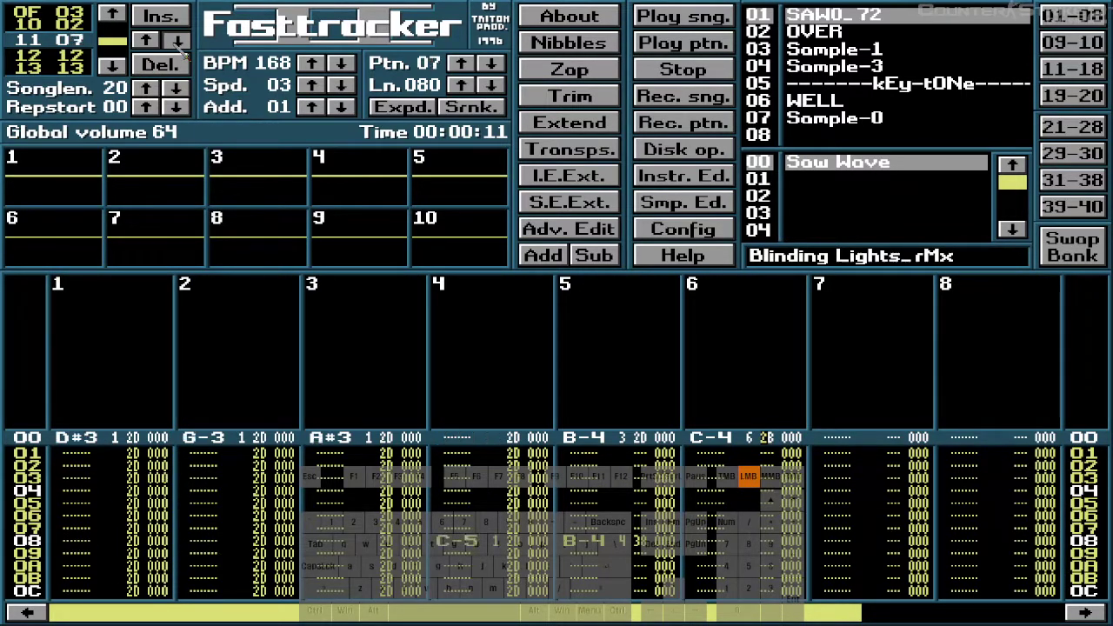
click(177, 42)
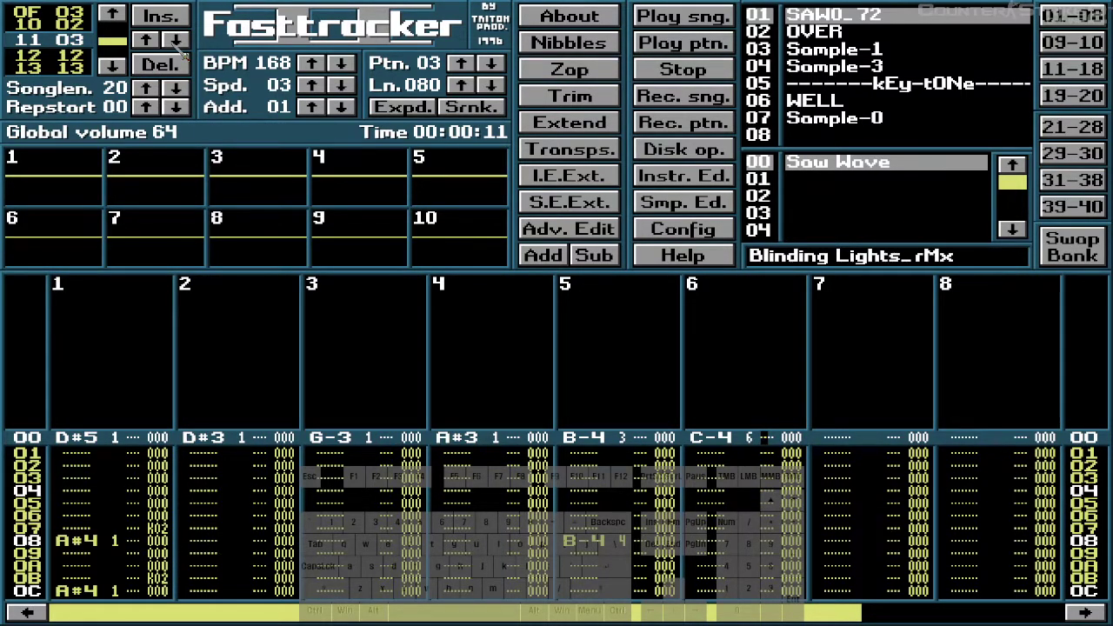
- Play the song from order position 10, stop, and play it from position 06 for comparison
key(Up)
key(Control_R)
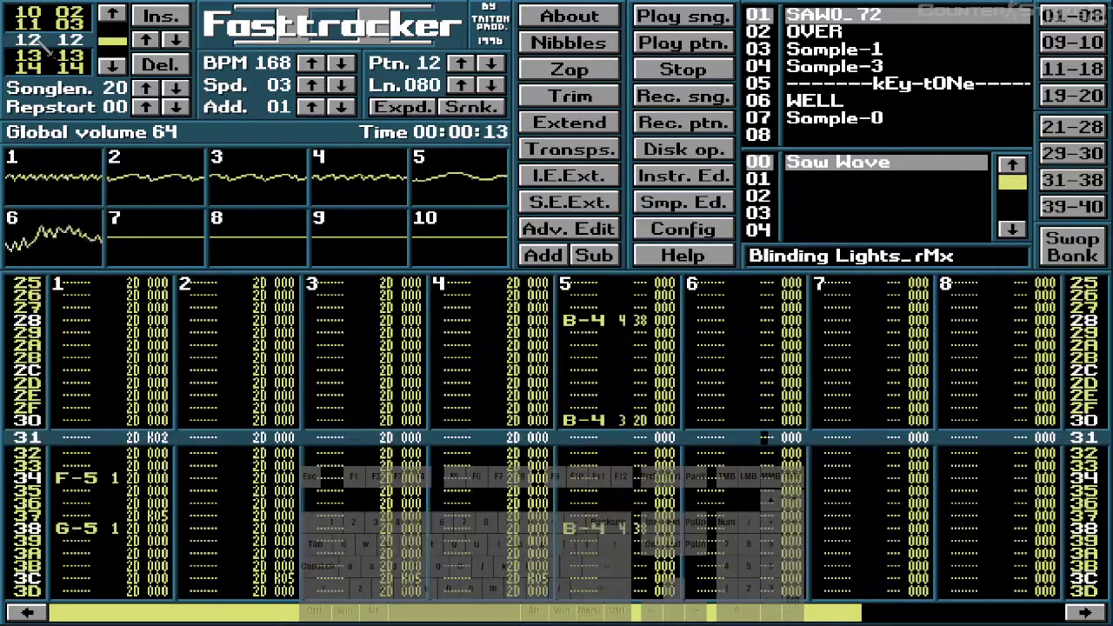
key(space)
scroll(43, 49, up, 12)
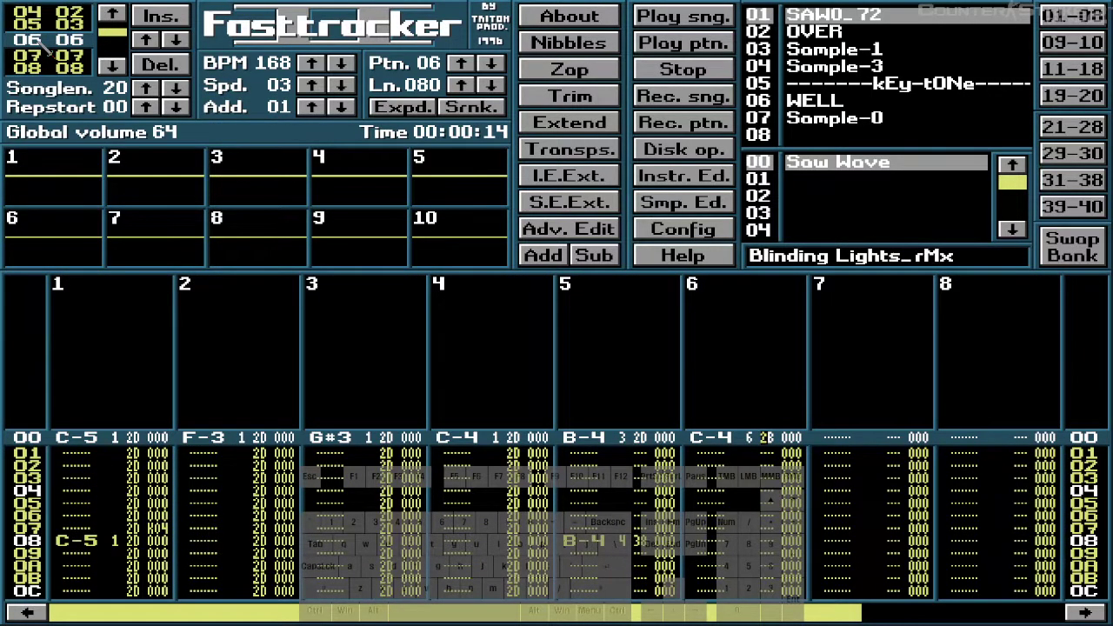
key(Control_R)
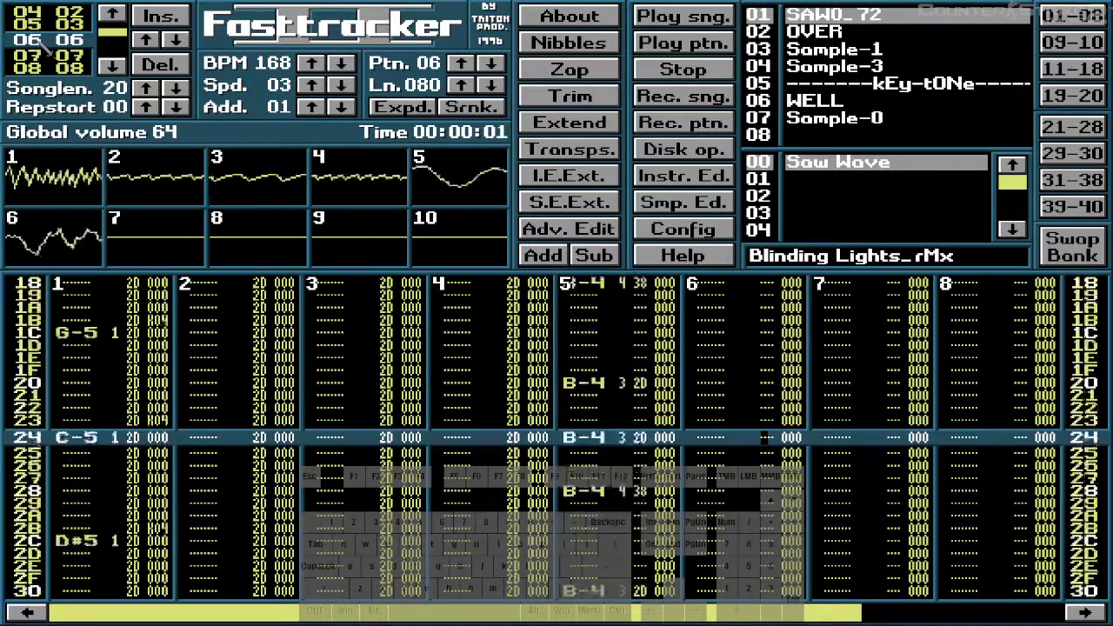
- Stop playback, look over the order list, and play the song from position 08 and from position 12
key(space)
scroll(43, 48, down, 7)
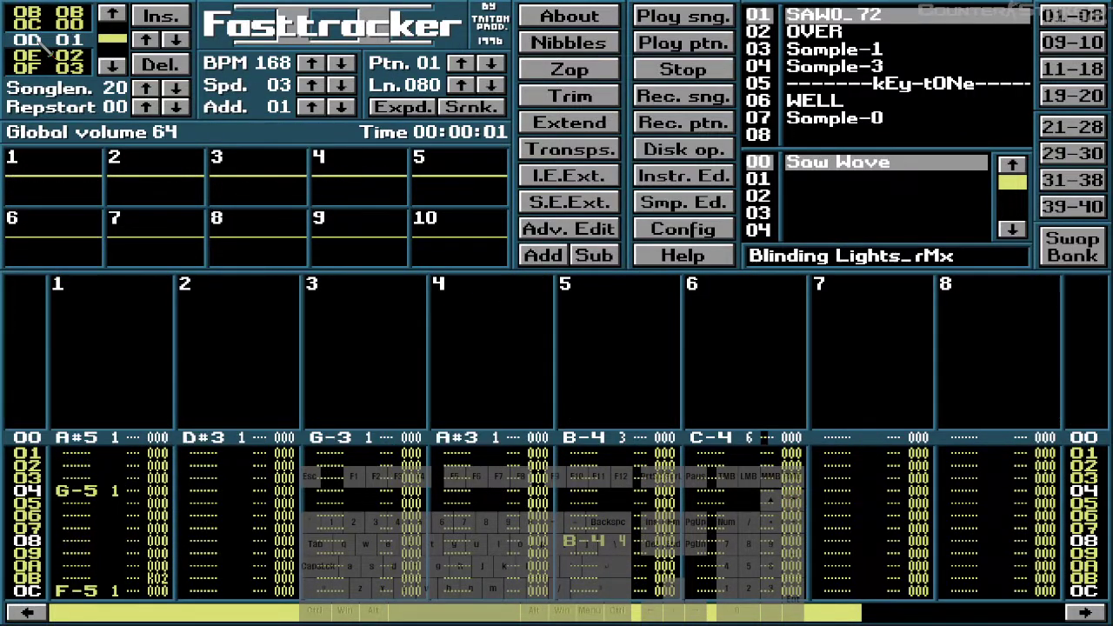
scroll(42, 46, down, 5)
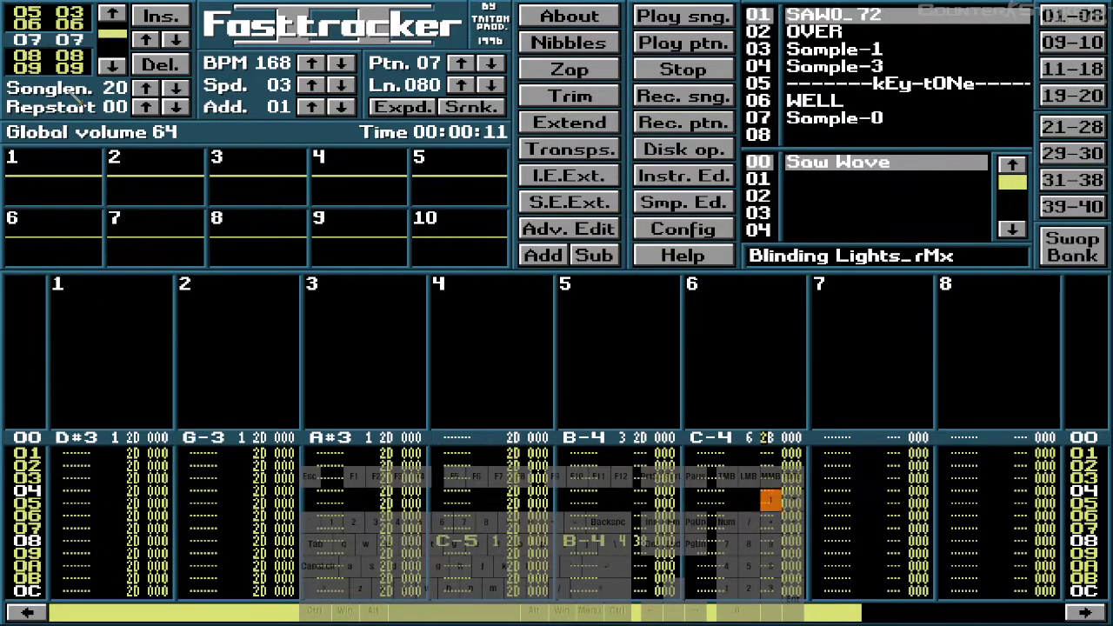
click(692, 17)
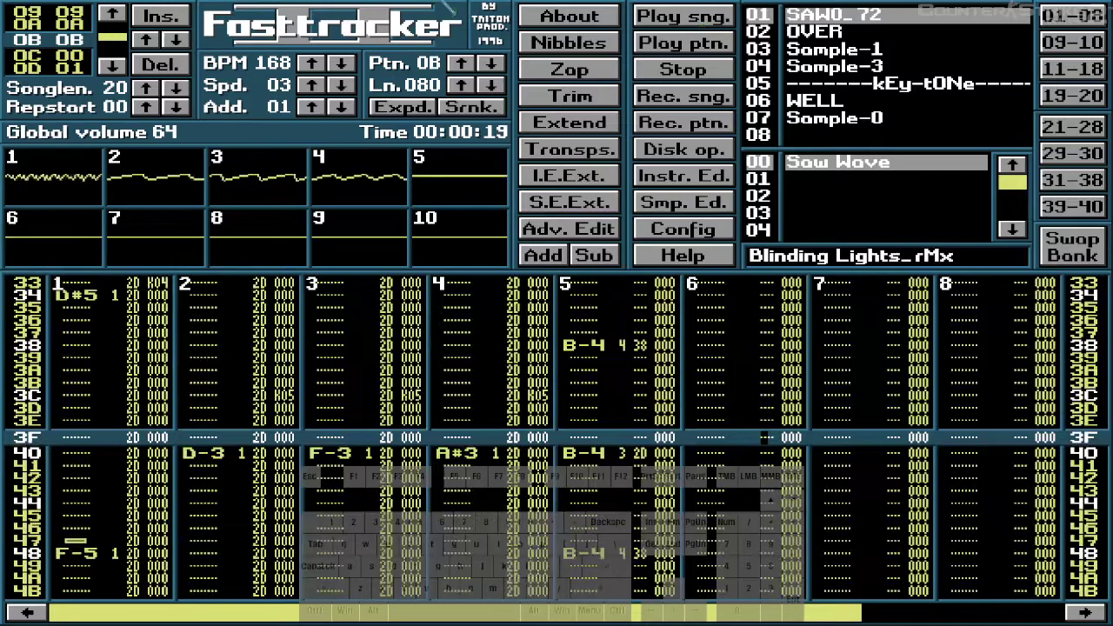
key(space)
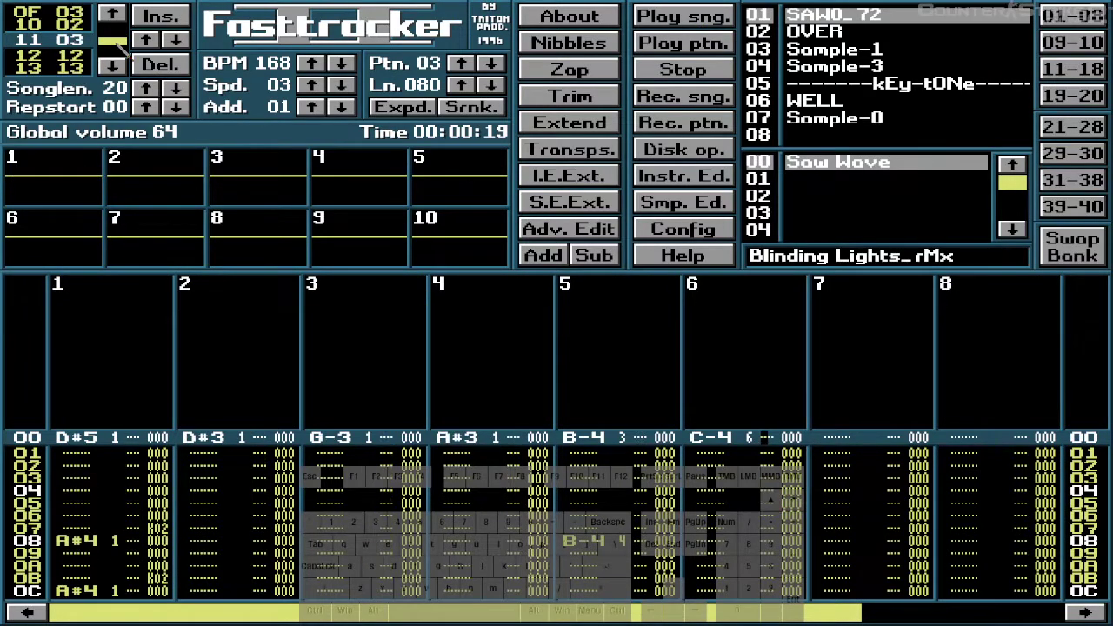
click(703, 24)
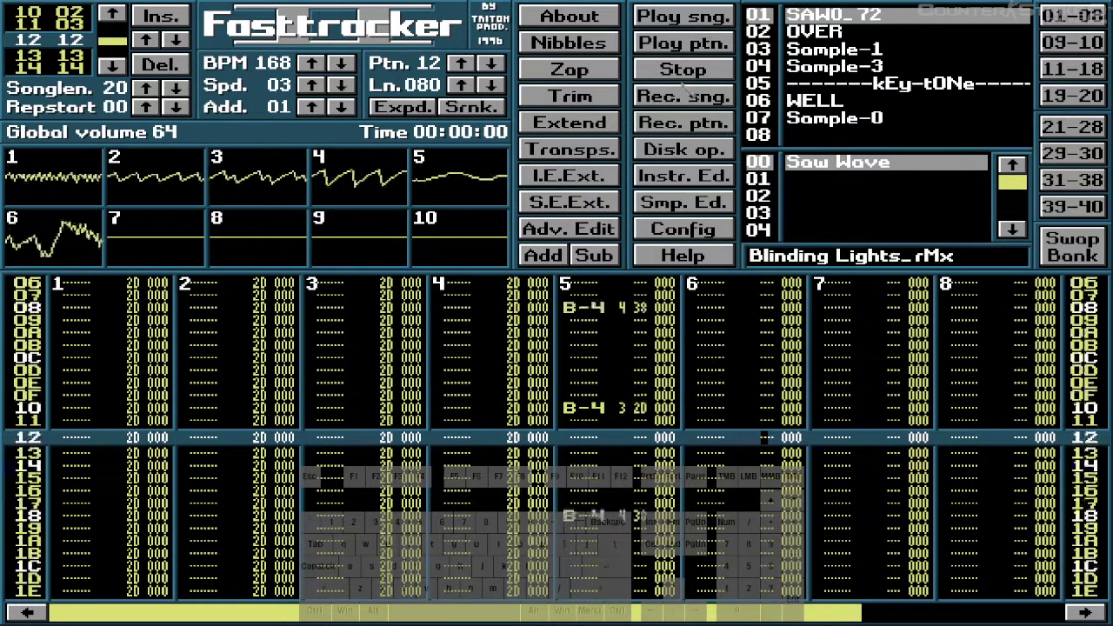
- Lower the pattern number at order position 12 to 08 and play that pattern
click(176, 40)
click(177, 40)
click(177, 40)
click(177, 40)
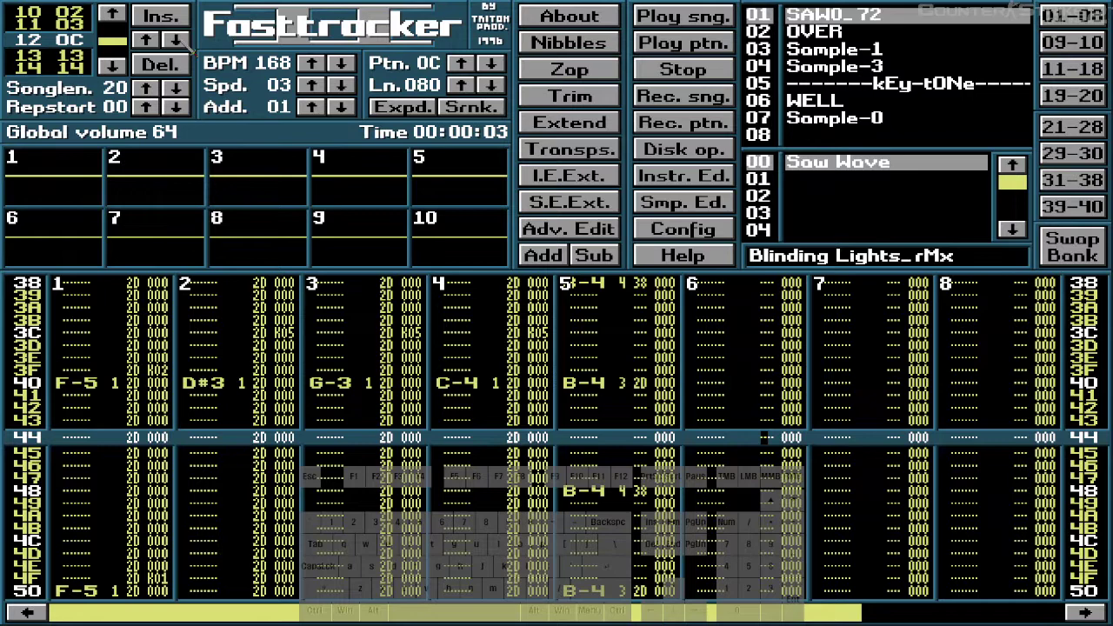
click(177, 40)
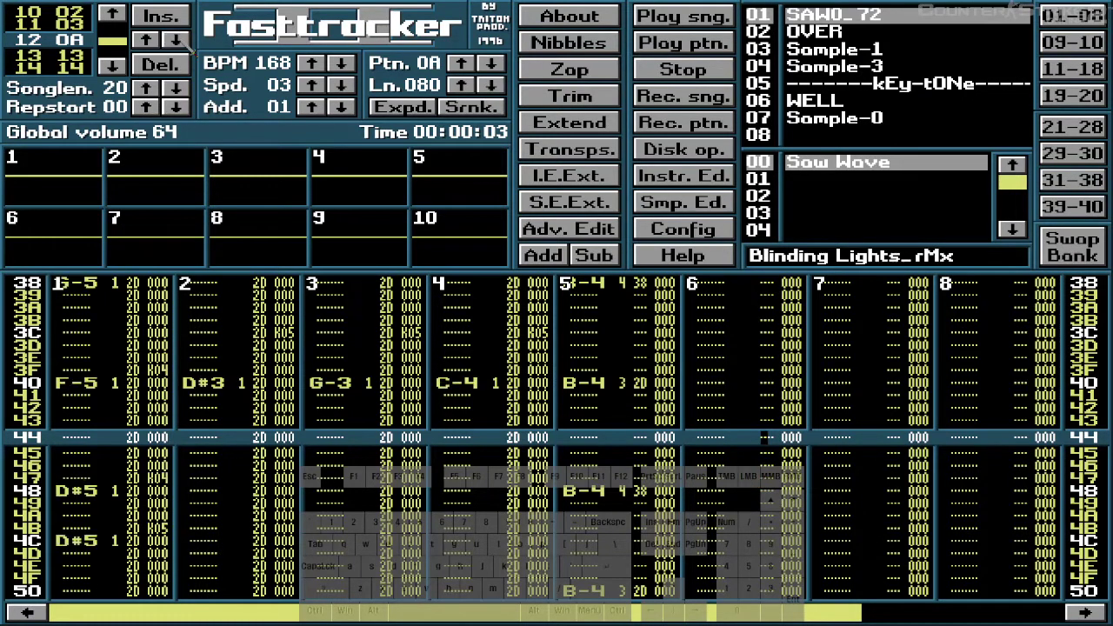
click(177, 40)
click(685, 40)
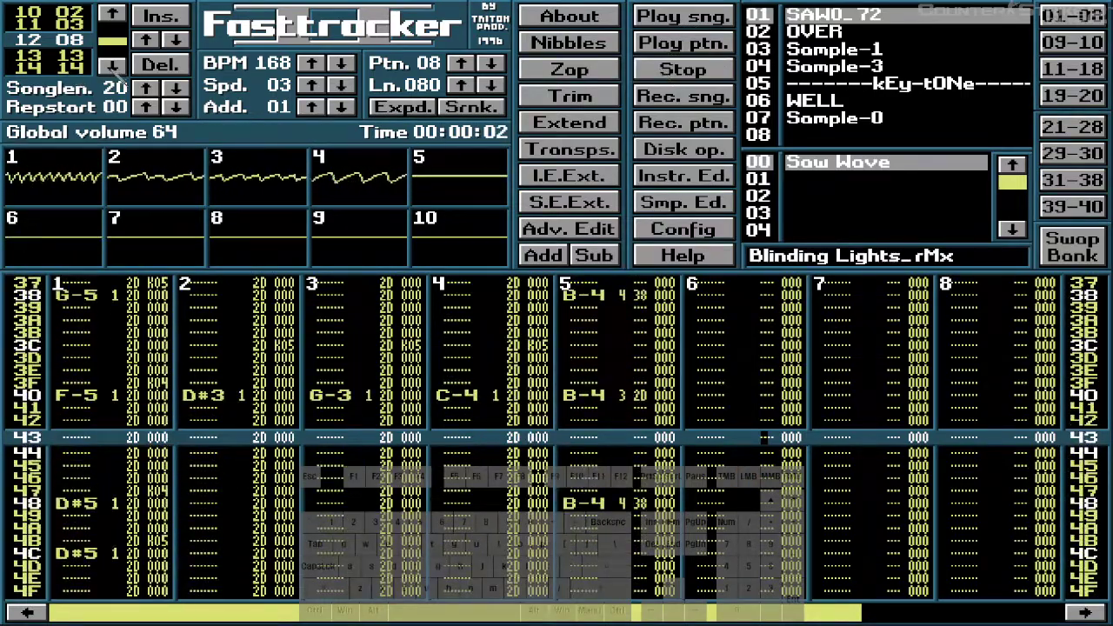
- Advance to order position 13, play its pattern and stop playback
click(113, 67)
click(684, 43)
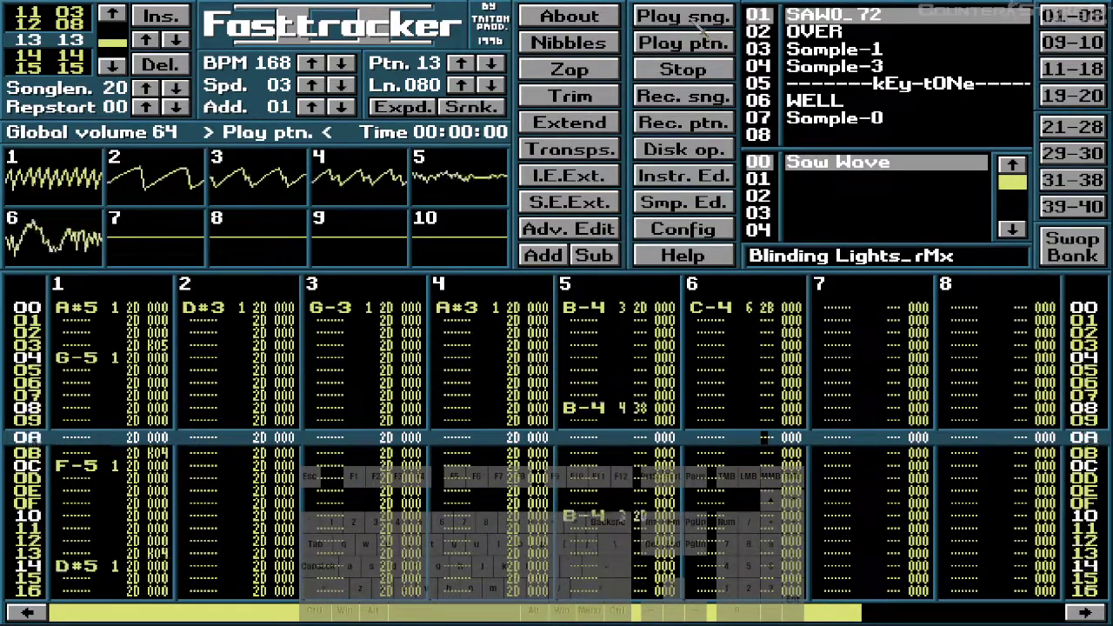
click(684, 71)
key(Alt_R)
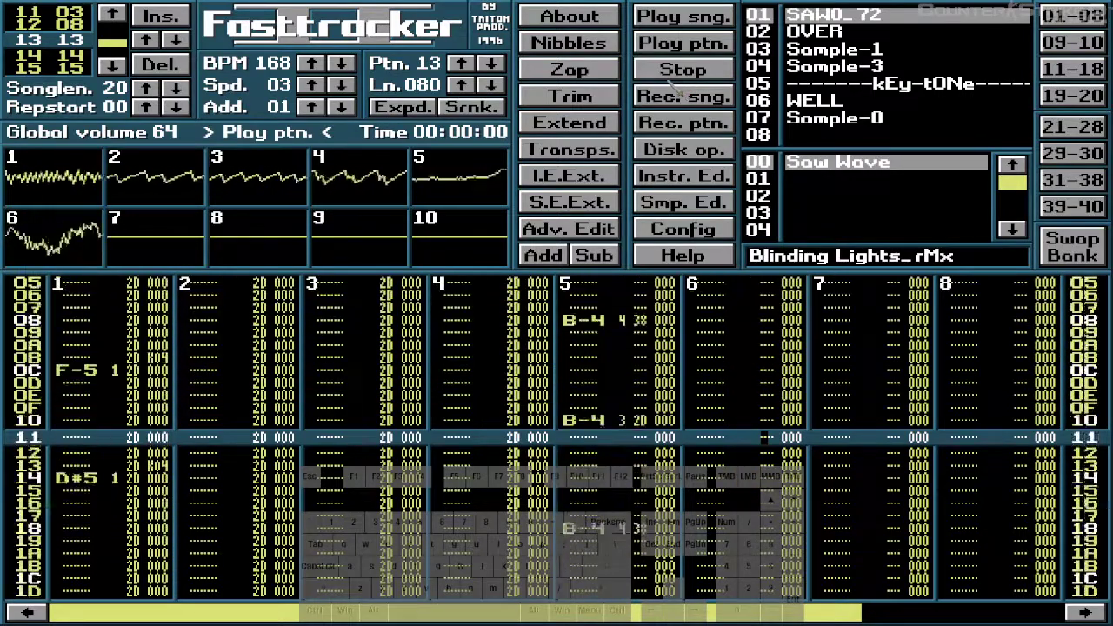
key(space)
key(Alt_R)
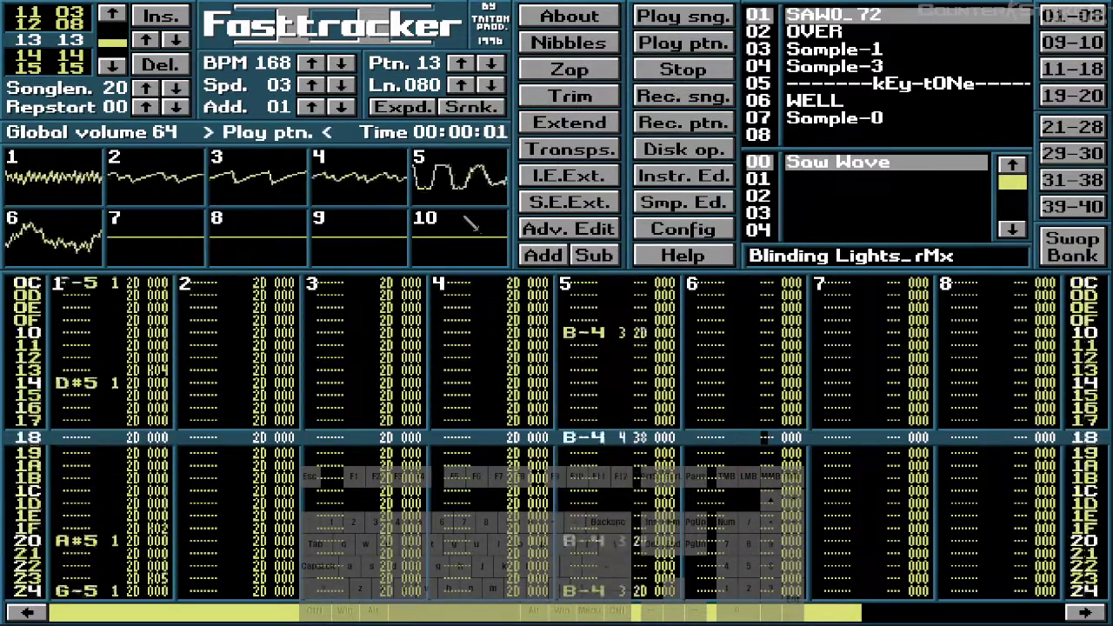
key(space)
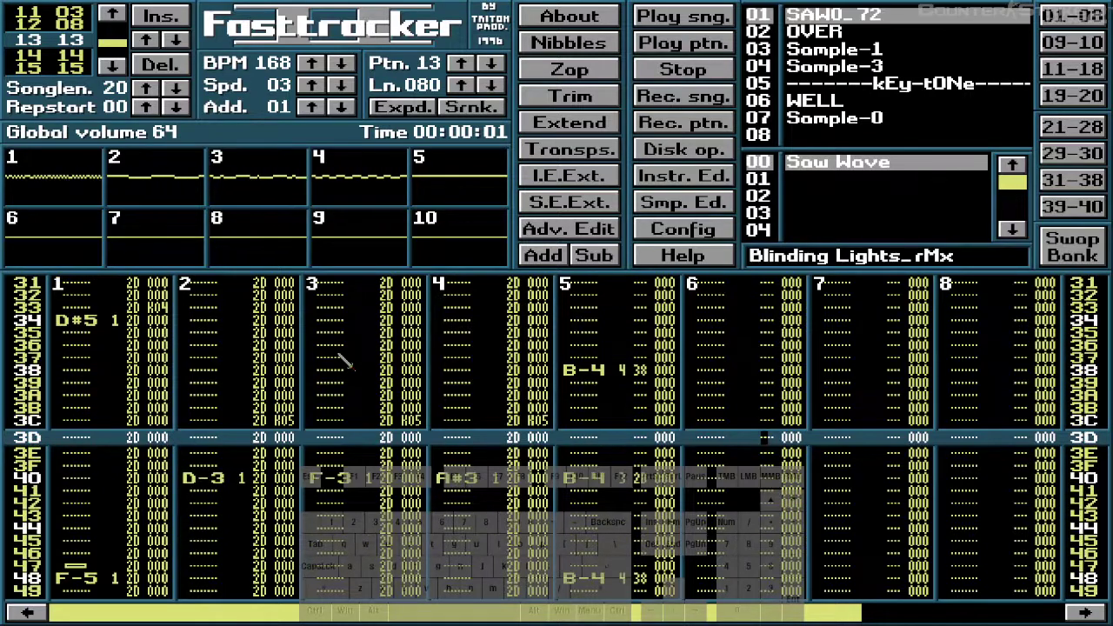
key(space)
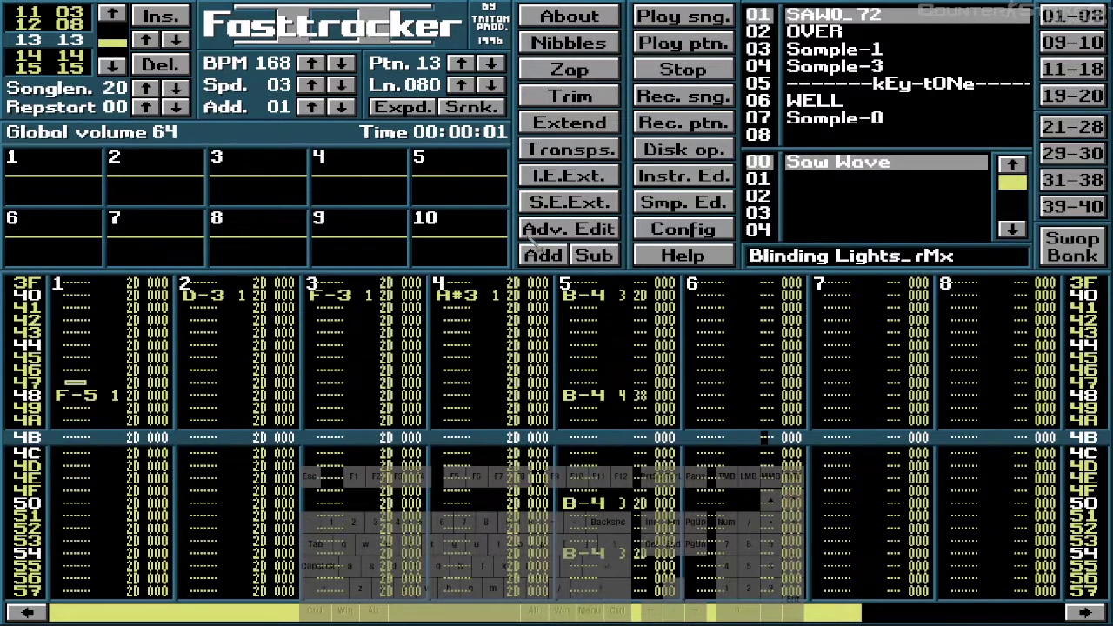
- Lower the pattern number at order position 13 to 09 and play the pattern at position 14
click(176, 41)
click(176, 41)
key(shift+Right)
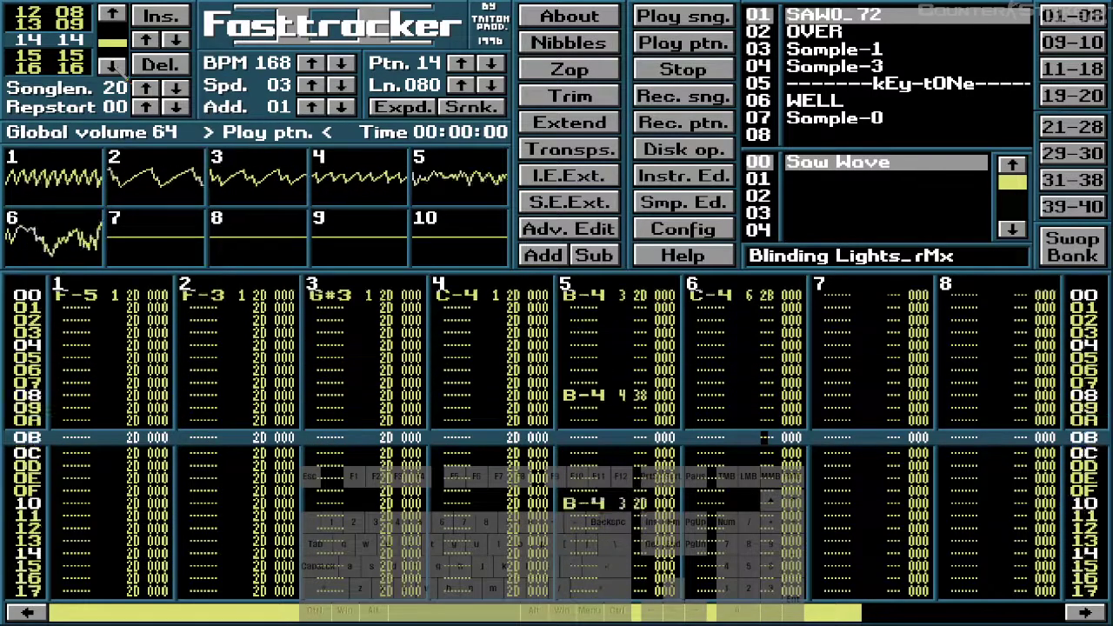
- Stop playback, return to order position 12 and play its pattern for comparison
key(space)
key(shift+Left)
key(shift+Left)
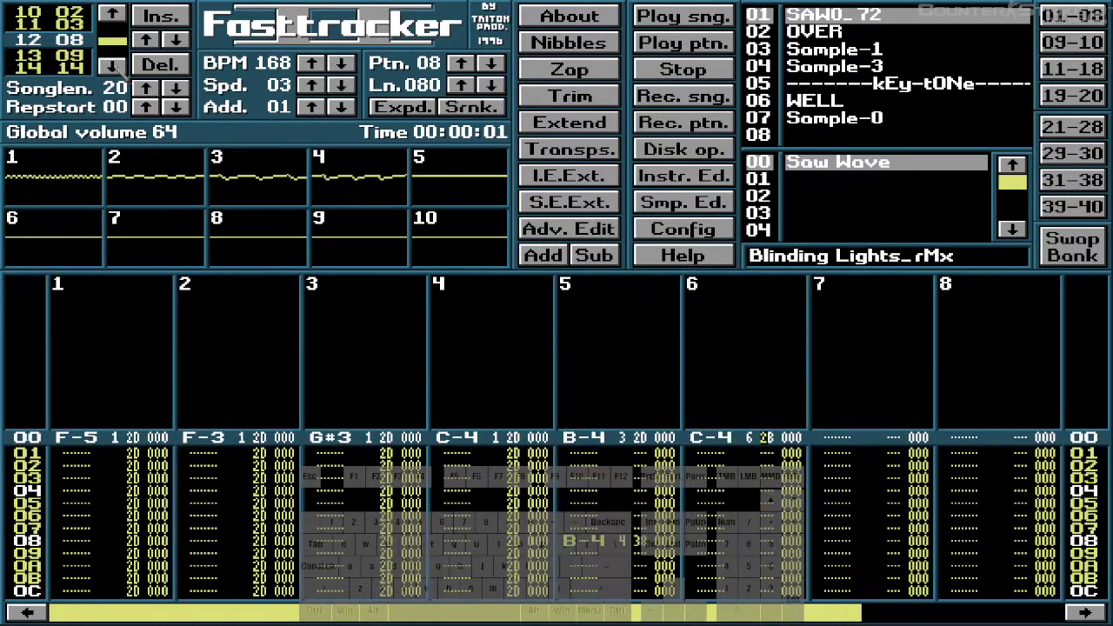
key(Alt_R)
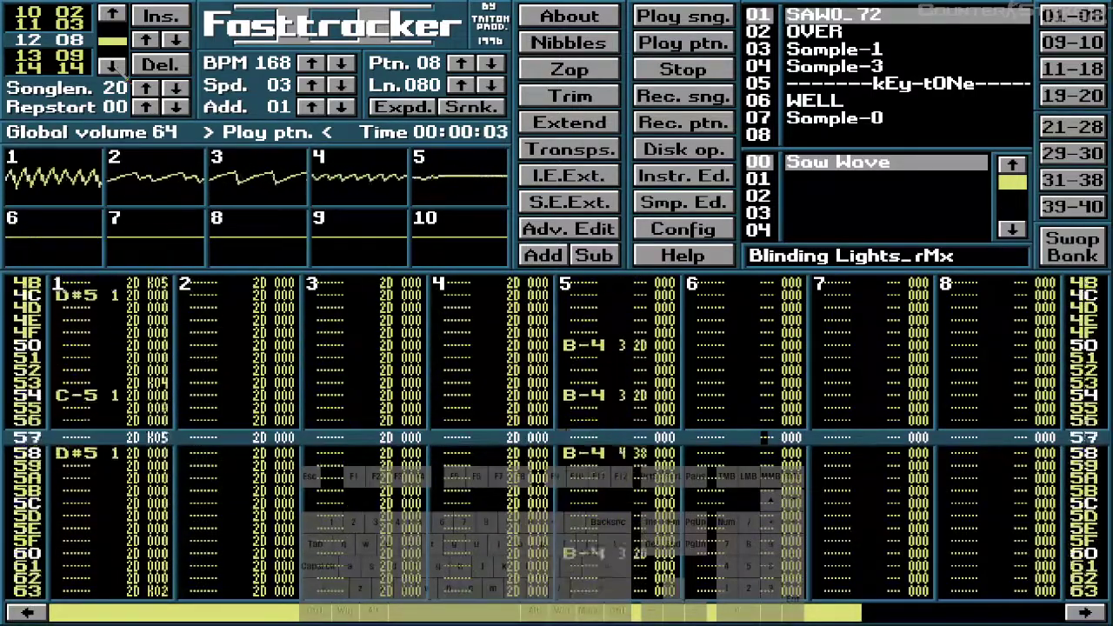
- Stop playback, advance to order position 14 and play its pattern
key(space)
key(shift+Right)
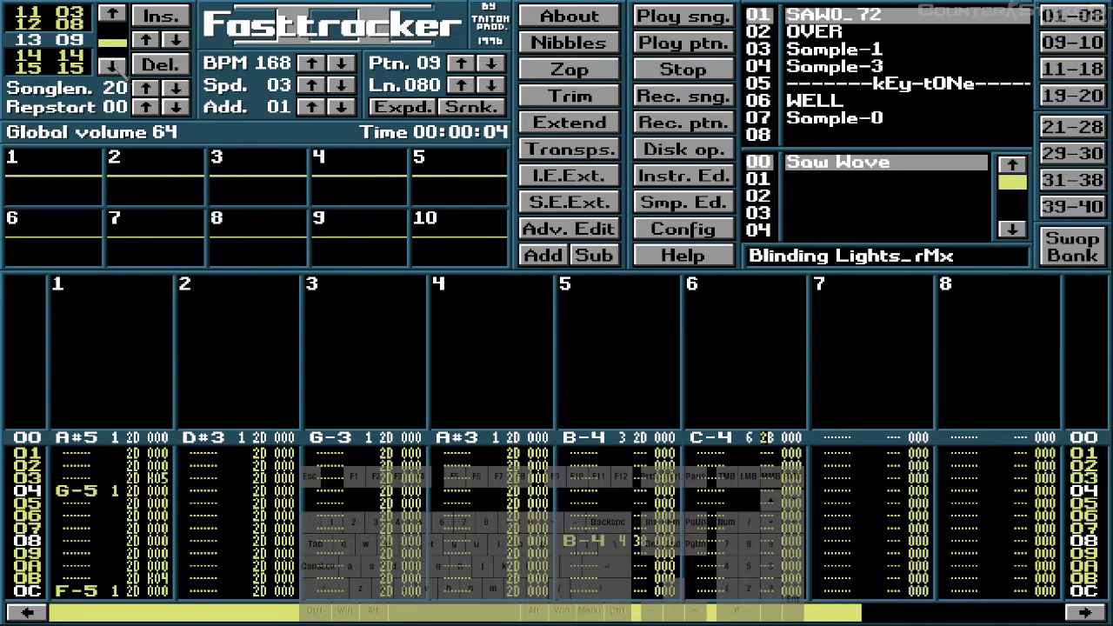
key(shift+Right)
key(Alt_R)
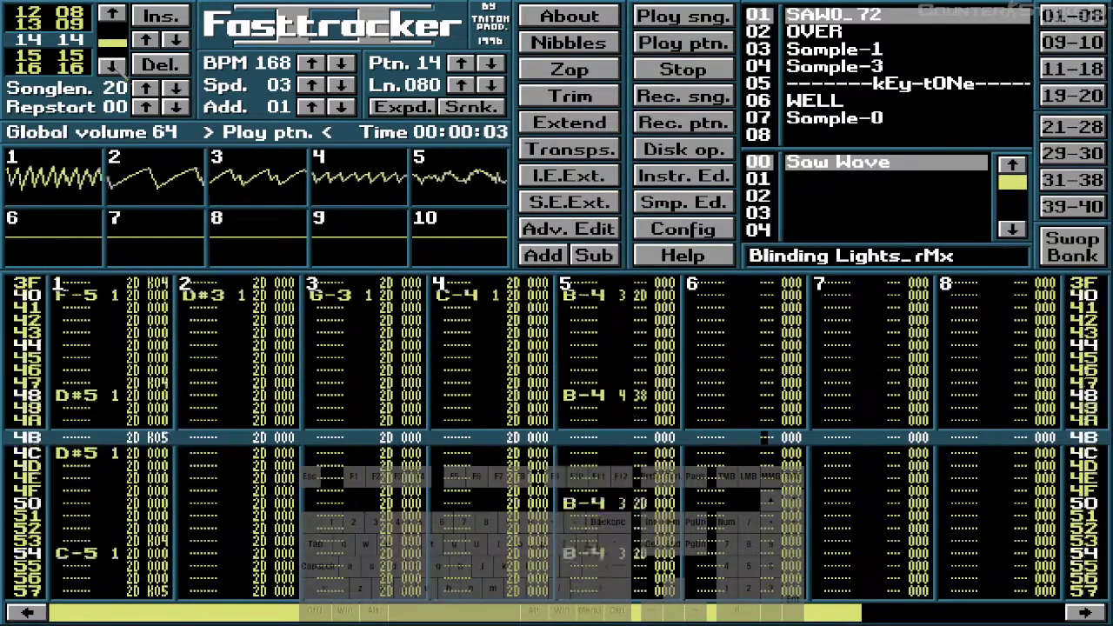
- Stop playback and replay the pattern at order position 14
key(space)
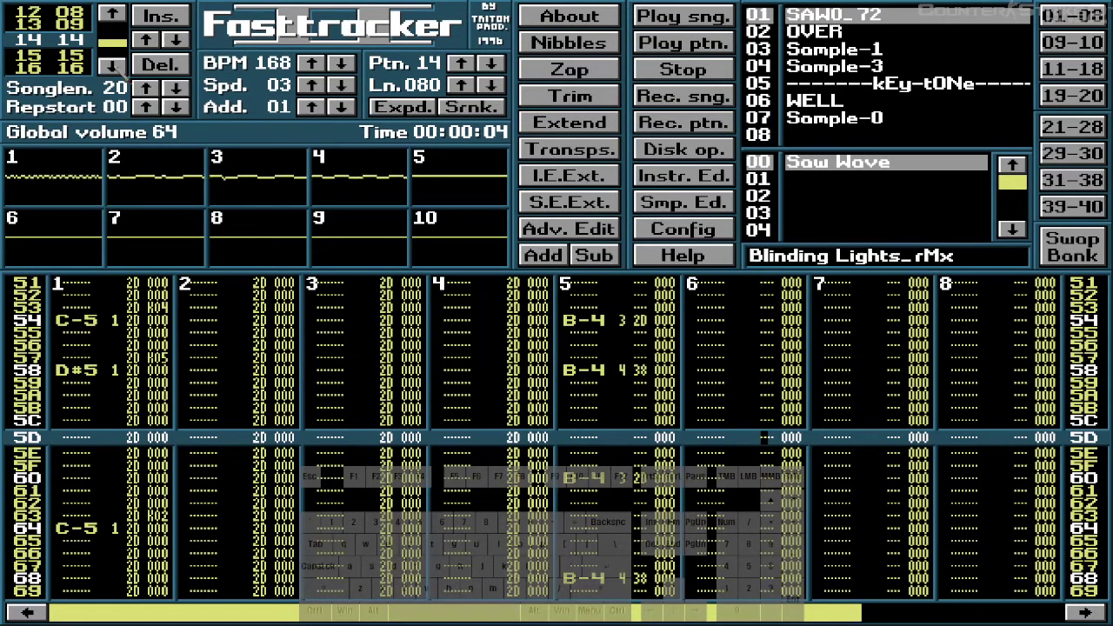
key(space)
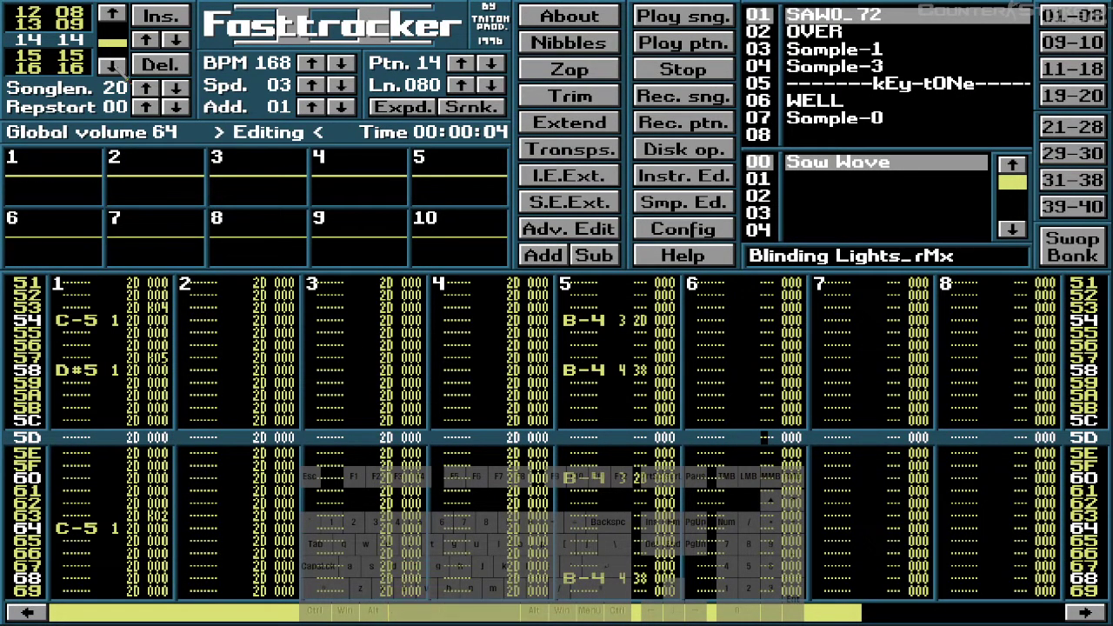
key(space)
key(Alt_R)
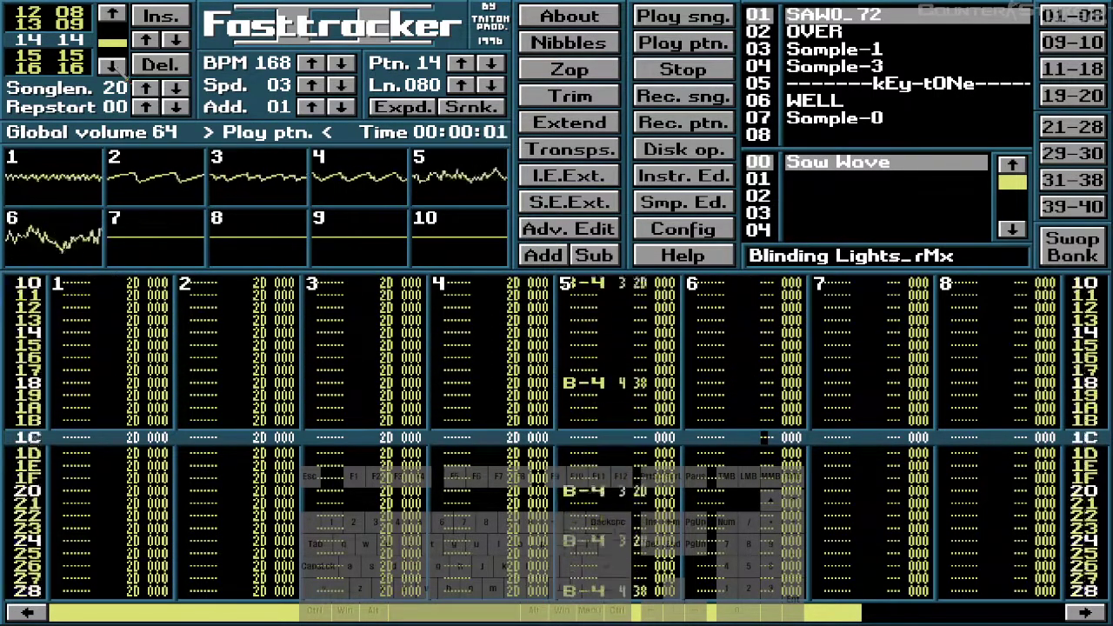
- Stop playback, advance to order position 15 and play its pattern
key(space)
key(shift+Right)
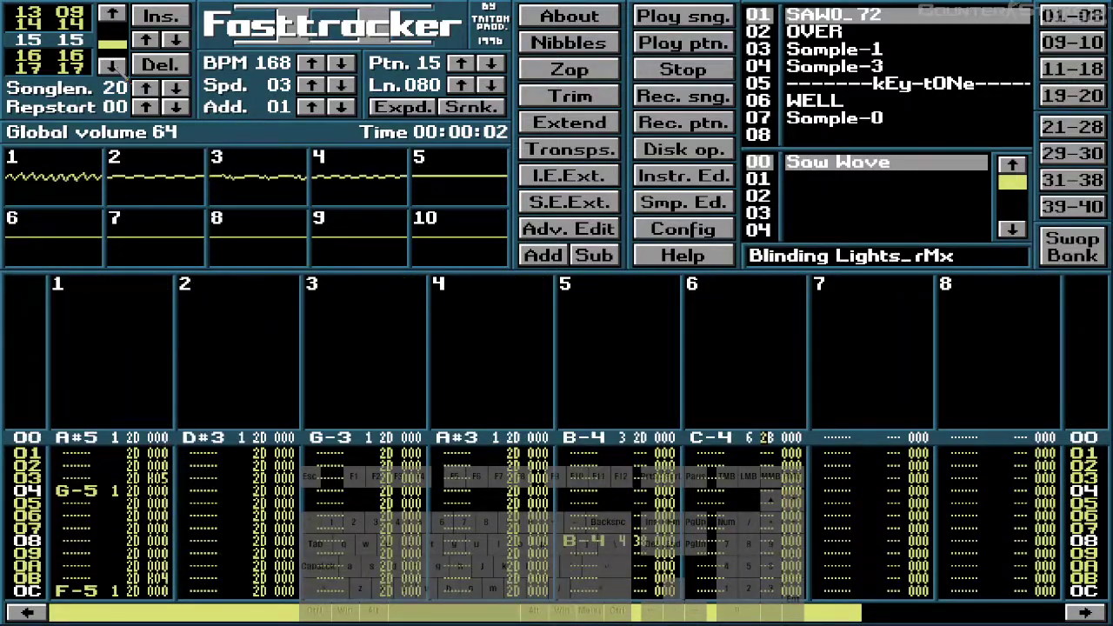
key(Alt_R)
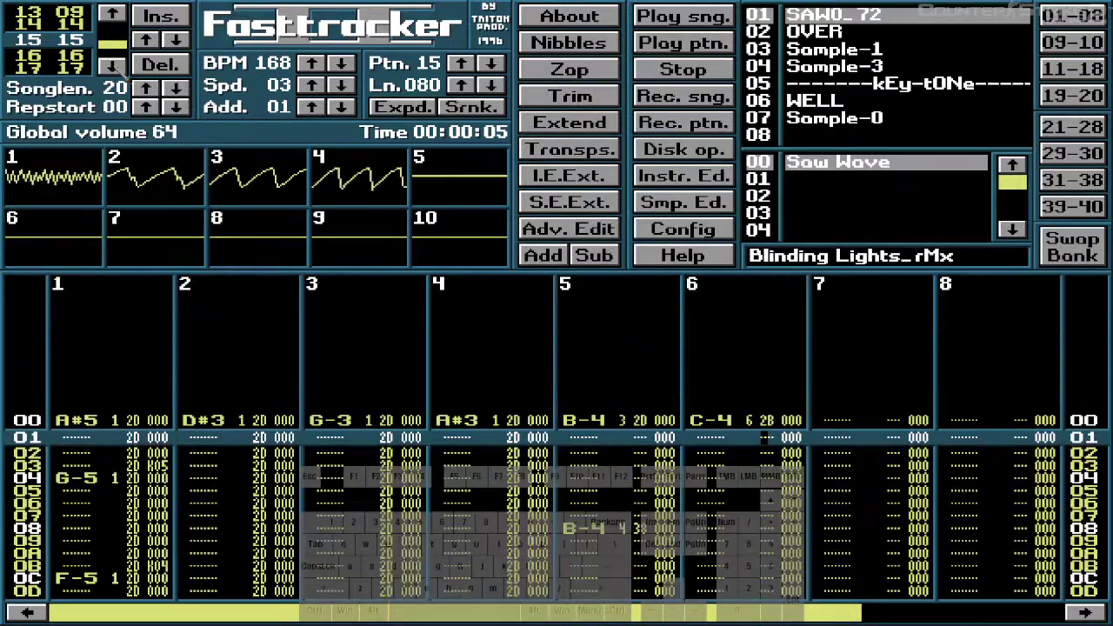
- Go back through the order list to position 14 and play the patterns at positions 14 and 15 for comparison
click(113, 22)
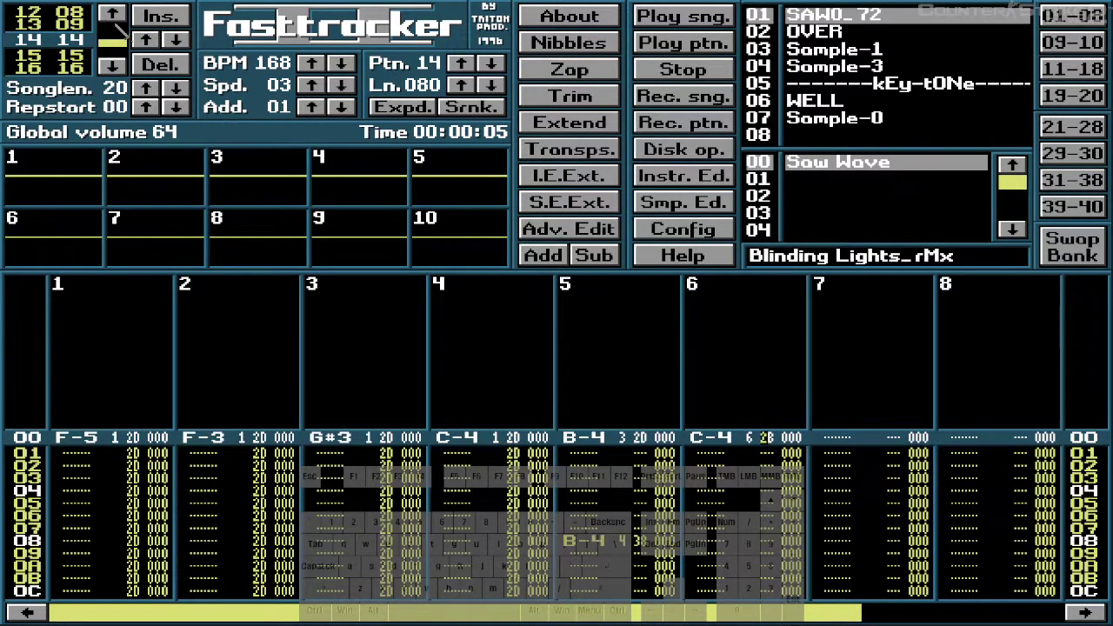
click(111, 15)
click(111, 16)
click(112, 66)
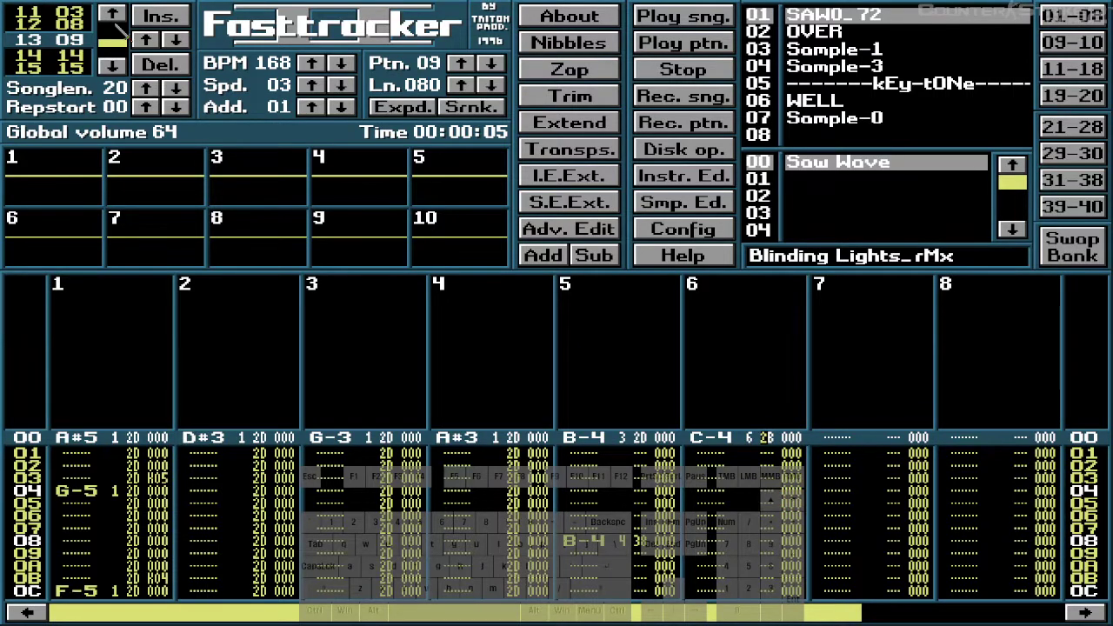
click(111, 65)
key(Alt_R)
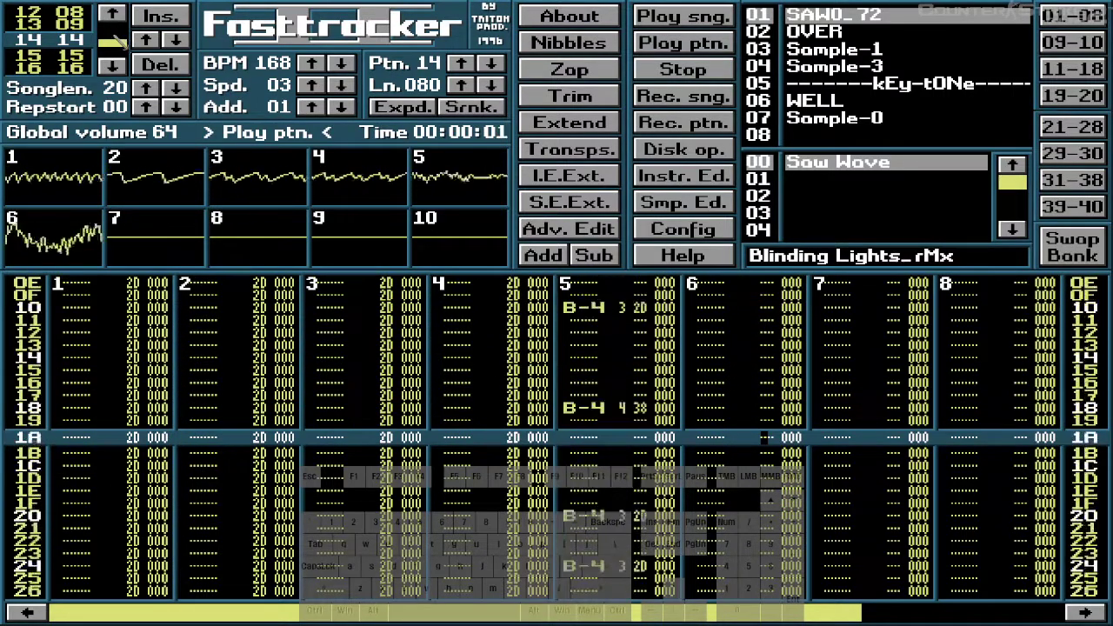
click(119, 55)
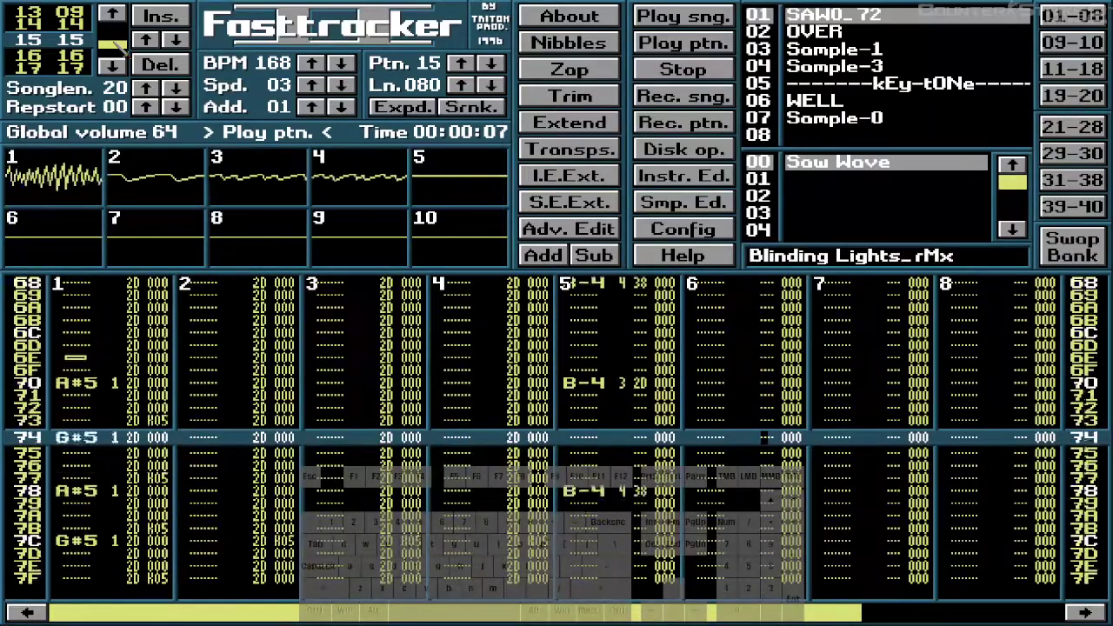
- Stop playback, set the pattern at order position 14 to 0A and play it
key(space)
key(shift+Left)
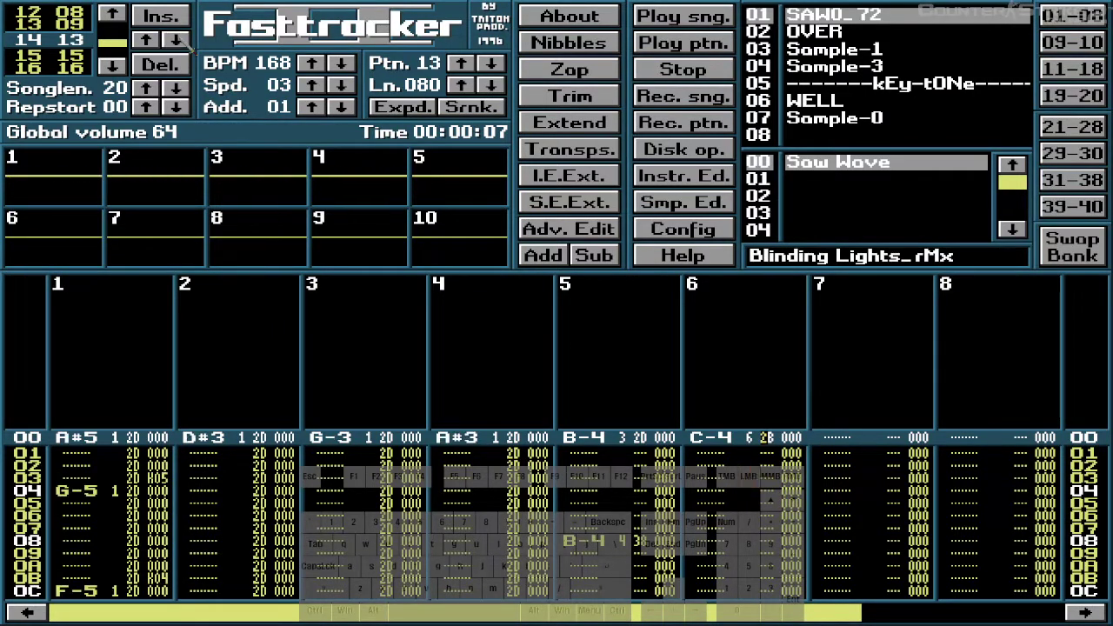
click(175, 40)
click(175, 40)
click(175, 40)
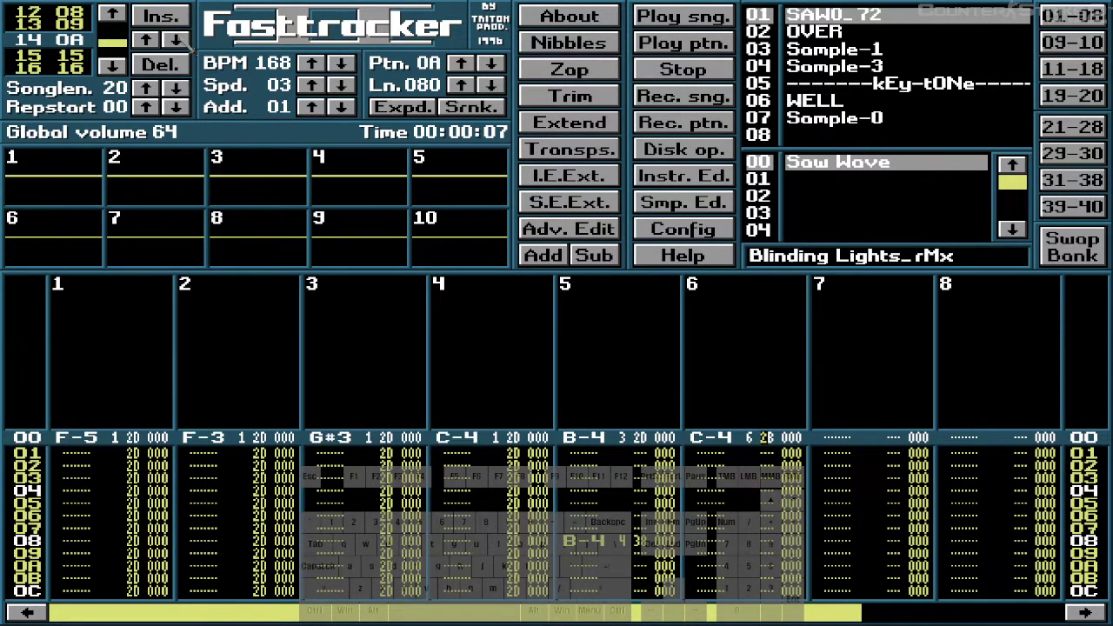
key(Alt_R)
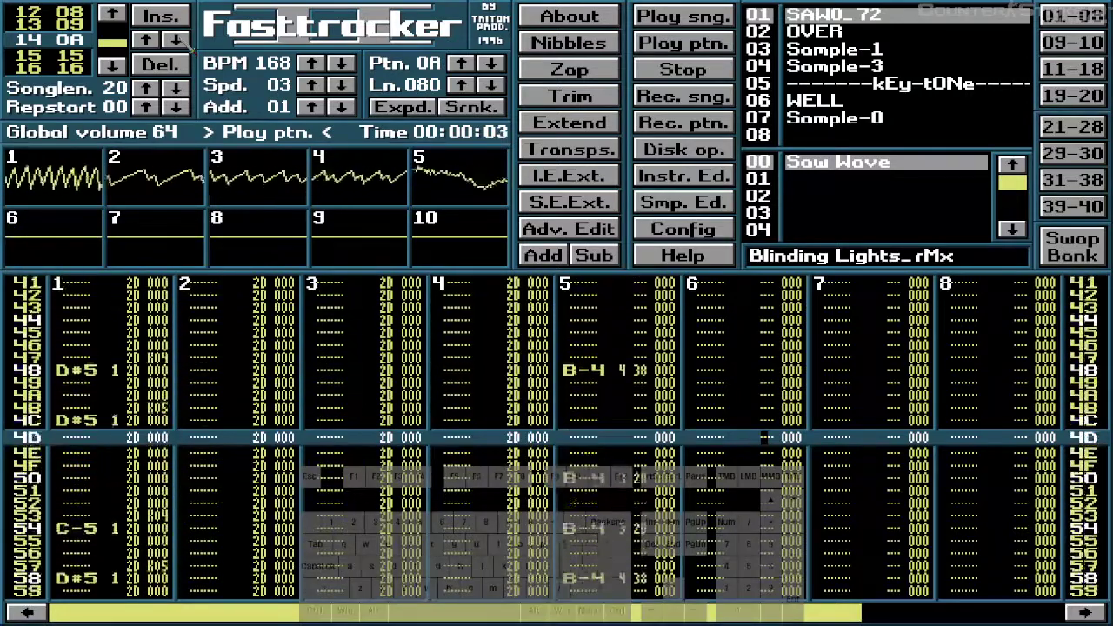
- Stop playback, look through the following order positions and play the pattern at position 15
key(space)
scroll(180, 53, down, 3)
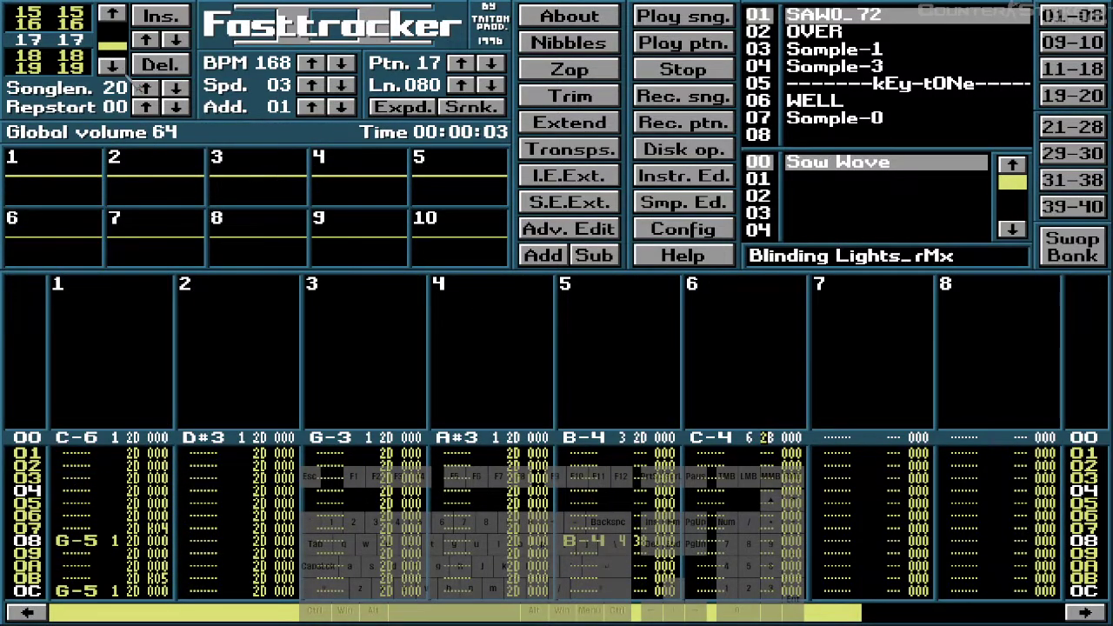
scroll(138, 86, down, 2)
scroll(135, 80, up, 6)
scroll(135, 80, down, 1)
scroll(135, 80, up, 3)
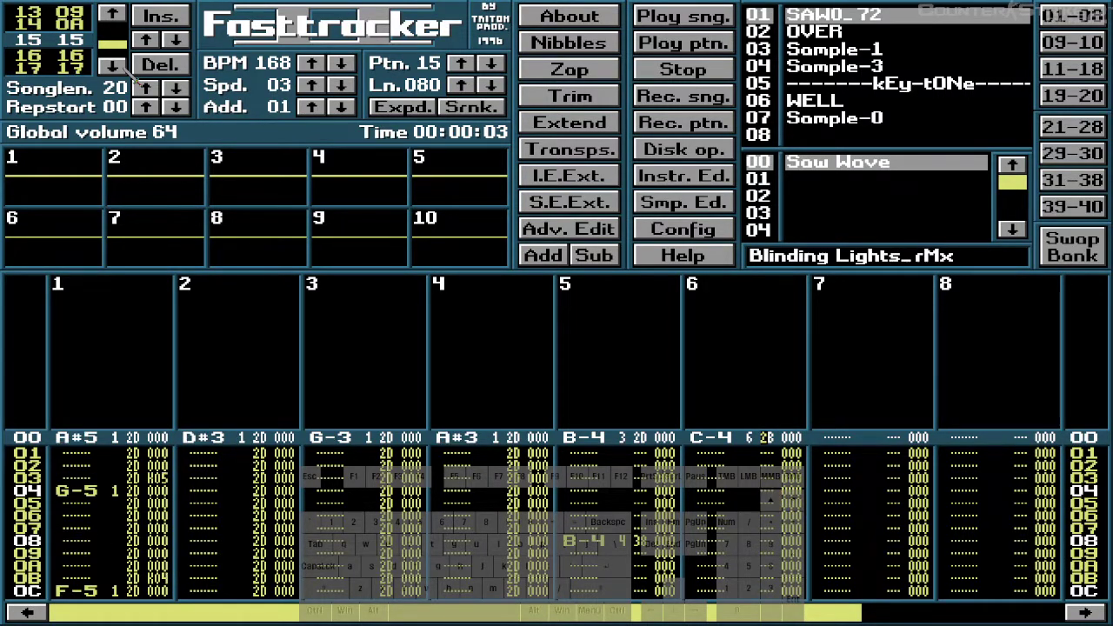
scroll(133, 80, down, 1)
key(Alt_R)
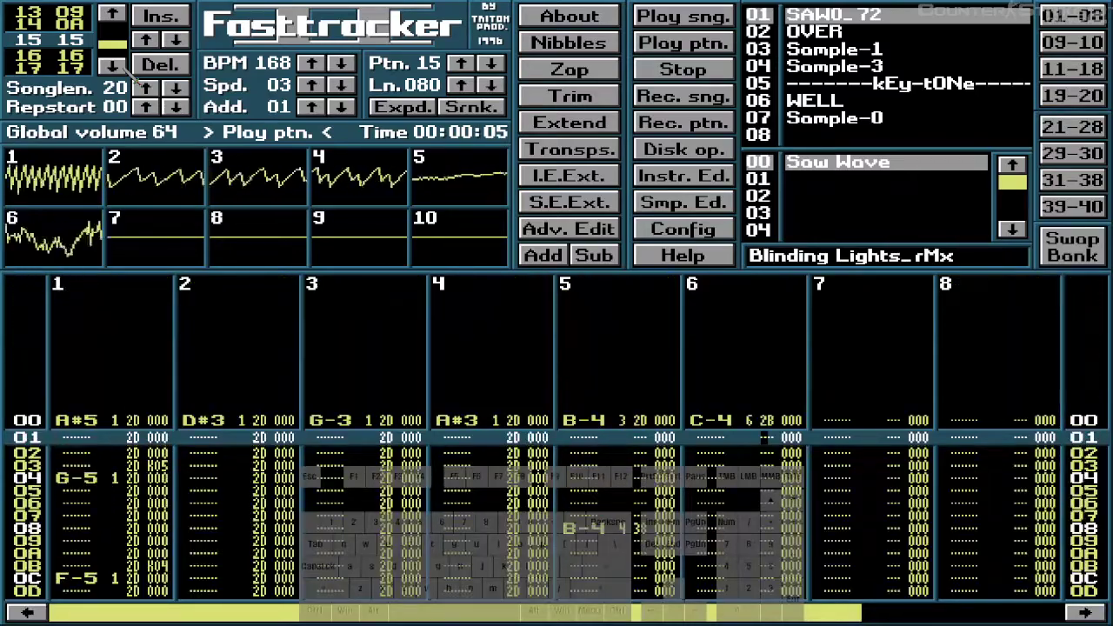
- Play the patterns at order positions 16, 17 and 18 in turn
key(shift+Right)
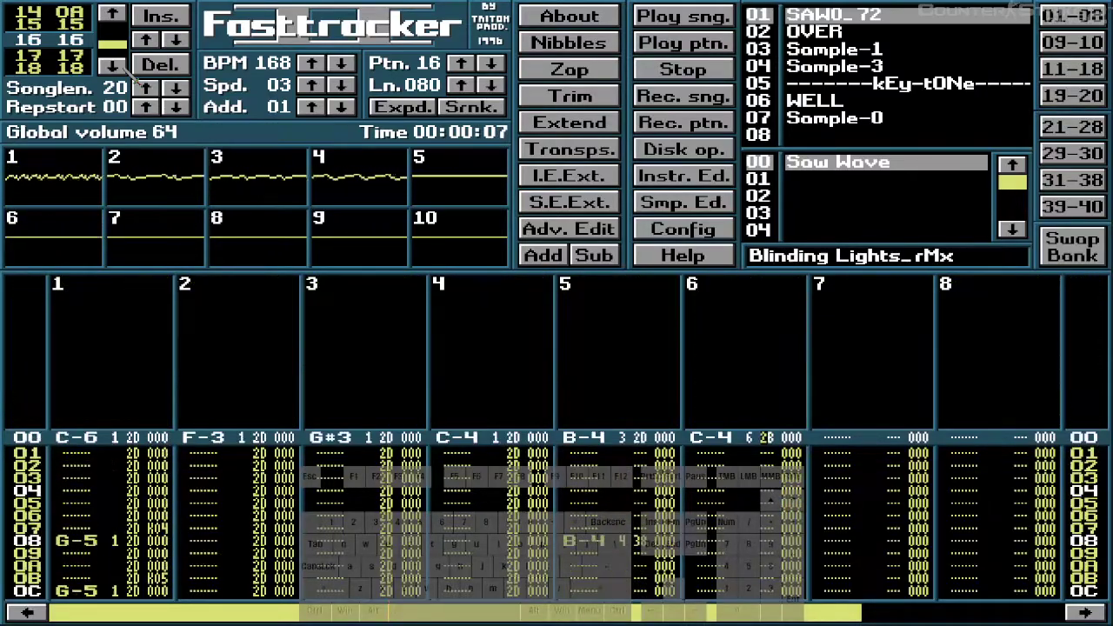
key(Alt_R)
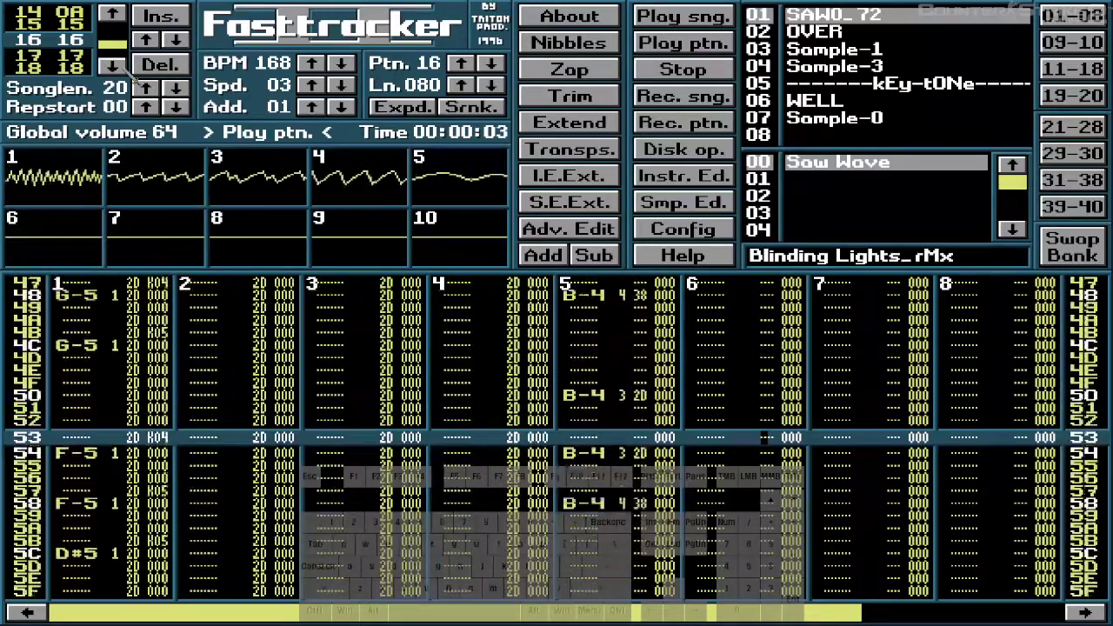
key(shift+Right)
key(Alt_R)
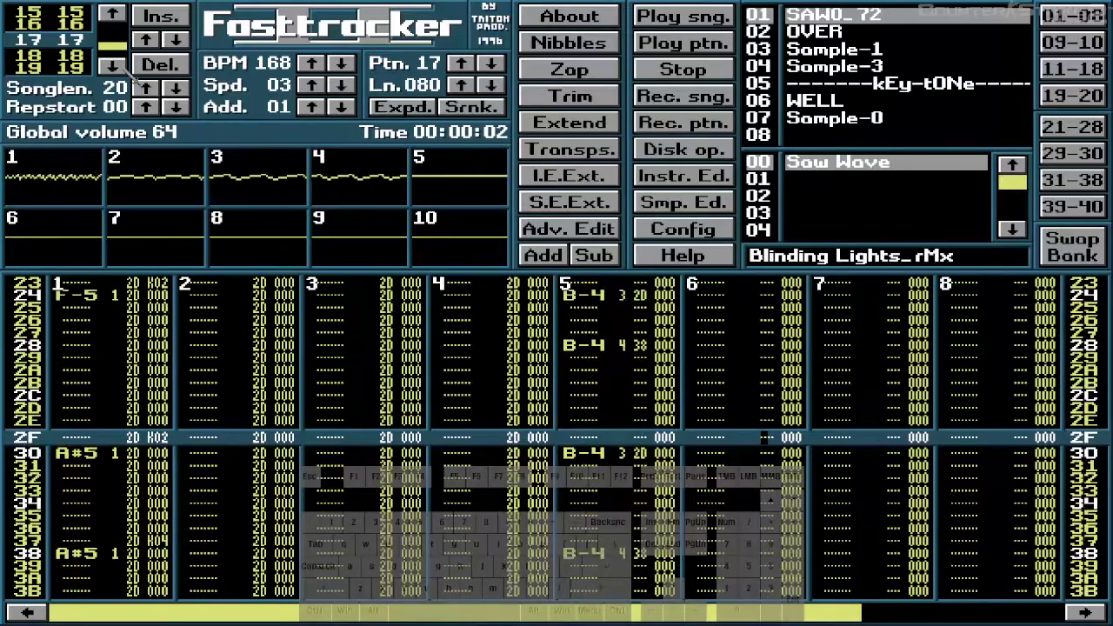
key(shift+Right)
key(Alt_R)
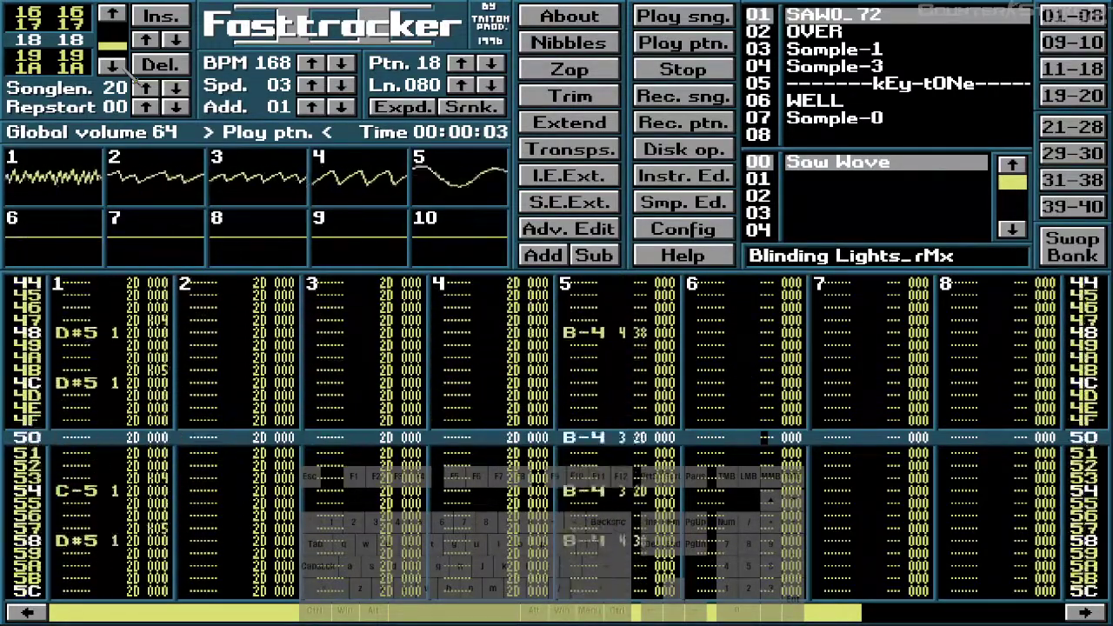
- Stop playback and try pattern 08 at order position 18 by playing it
key(space)
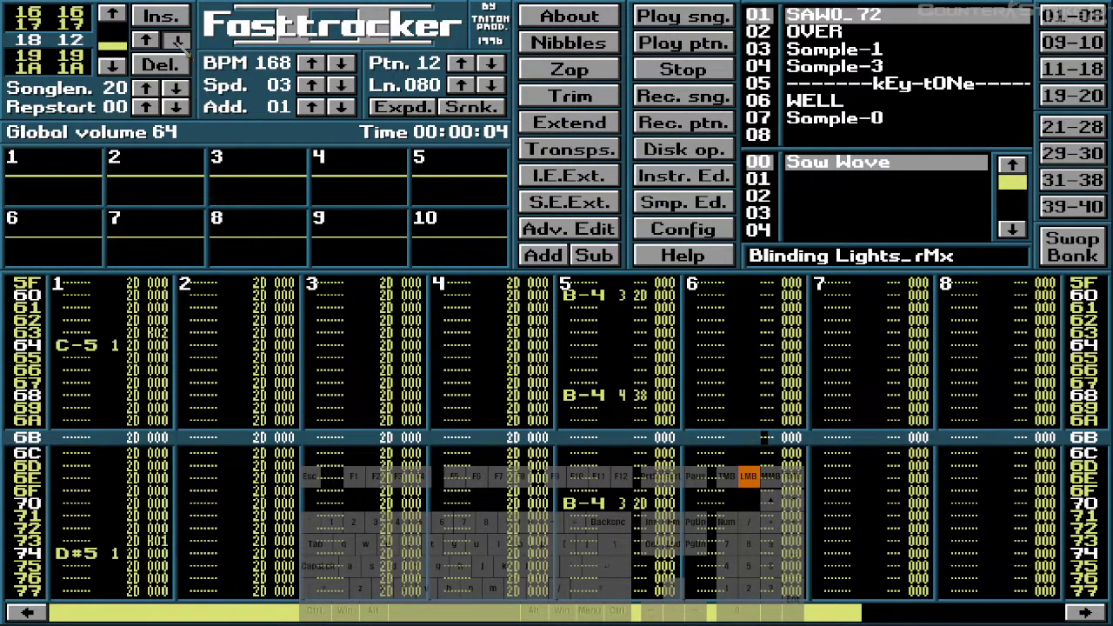
click(179, 42)
key(Alt_R)
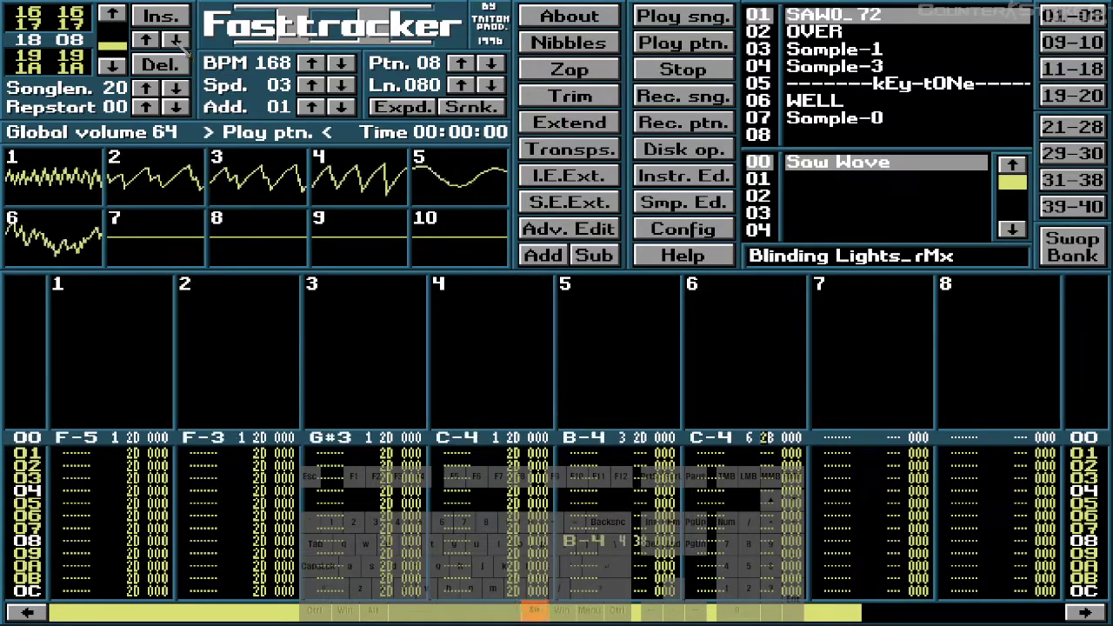
- Stop playback, advance to order position 19 and play its pattern
key(space)
key(ctrl+Right)
key(Alt_R)
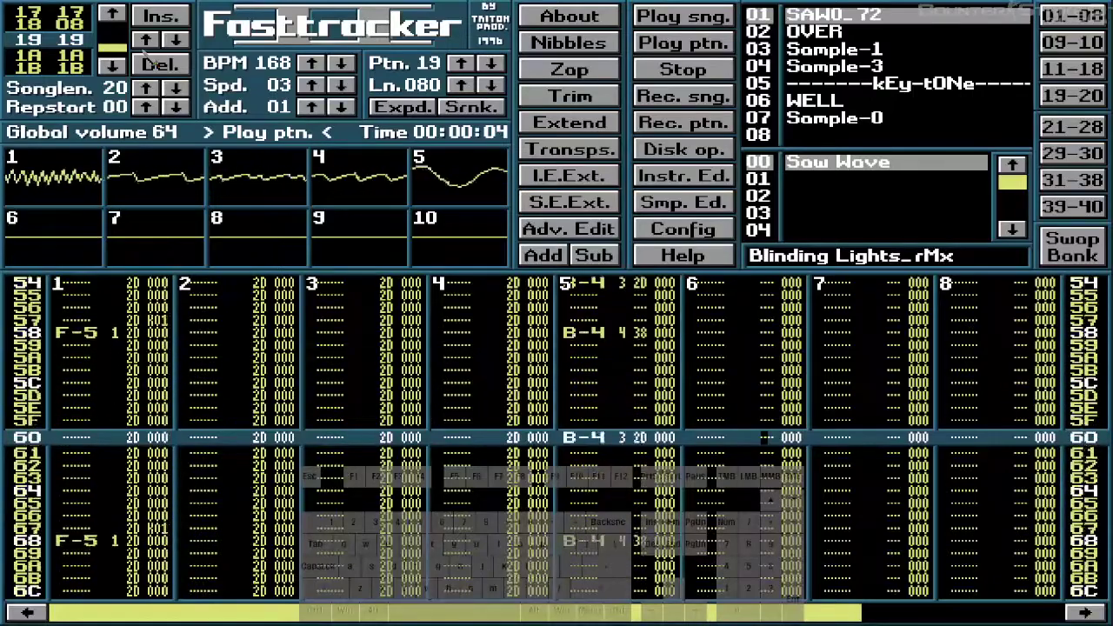
- Stop playback, return to order position 18 and set its pattern number to 0A
key(space)
click(120, 15)
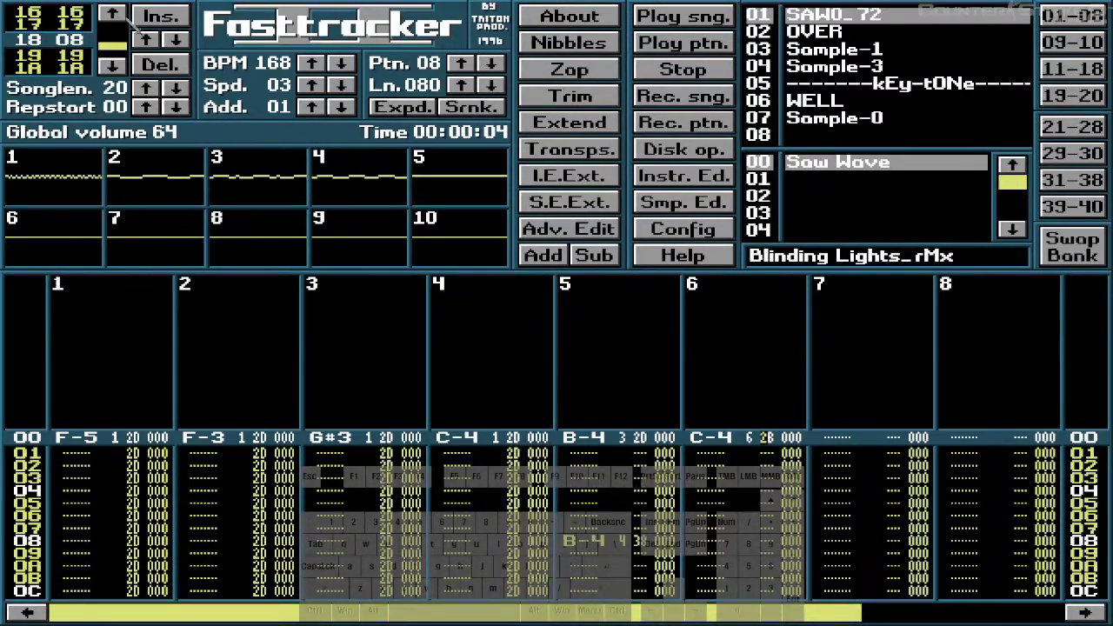
click(146, 40)
click(146, 40)
- Set the pattern at order position 19 to 0B and play it
click(115, 14)
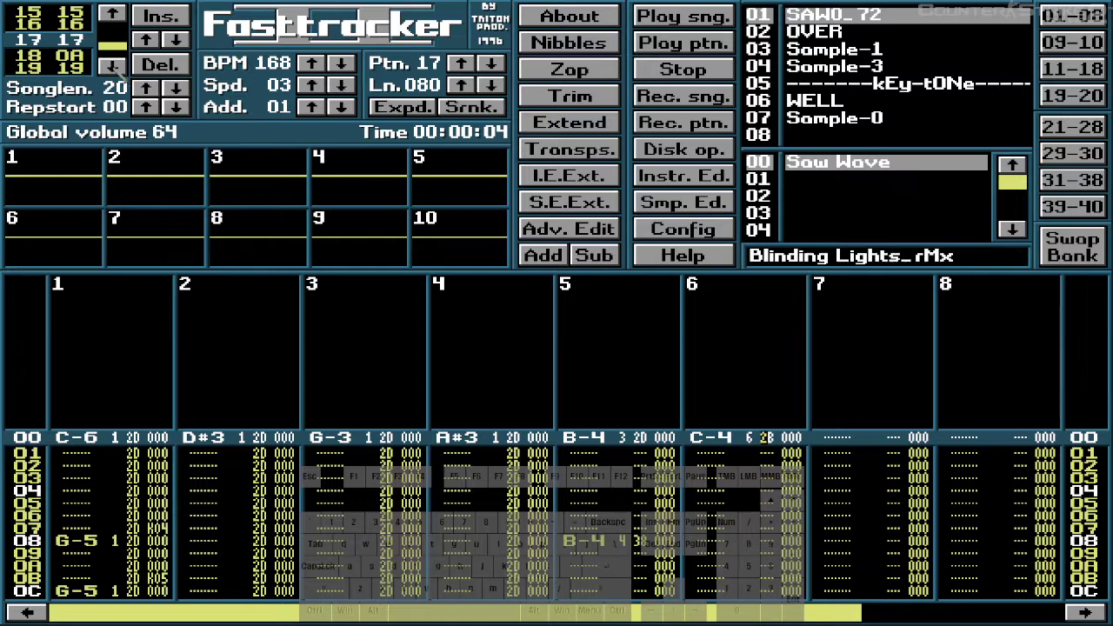
click(113, 66)
click(112, 66)
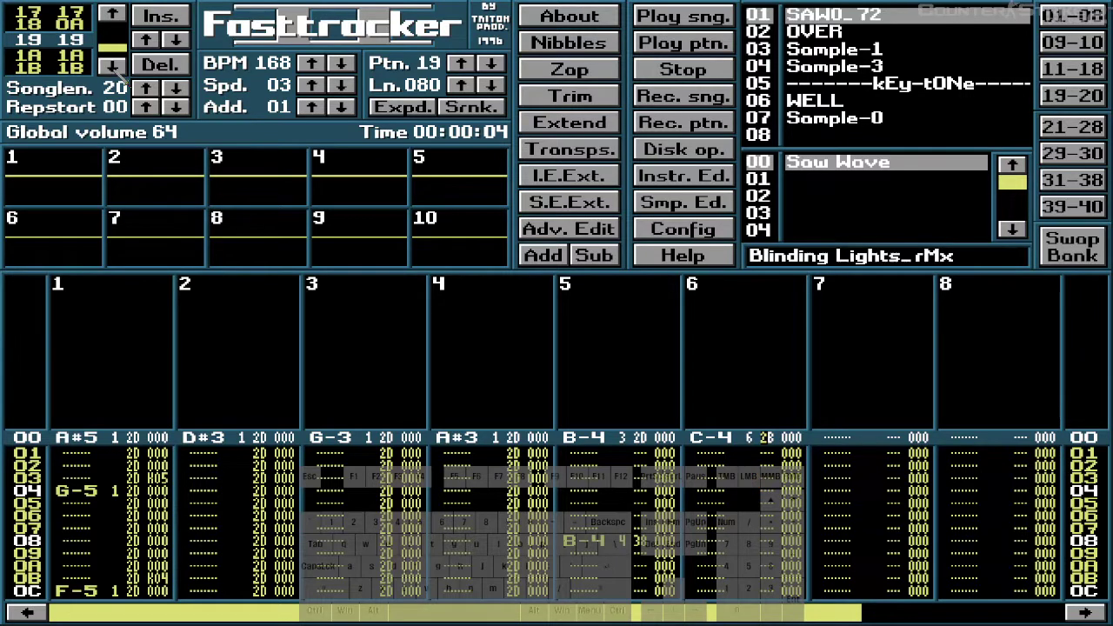
click(177, 41)
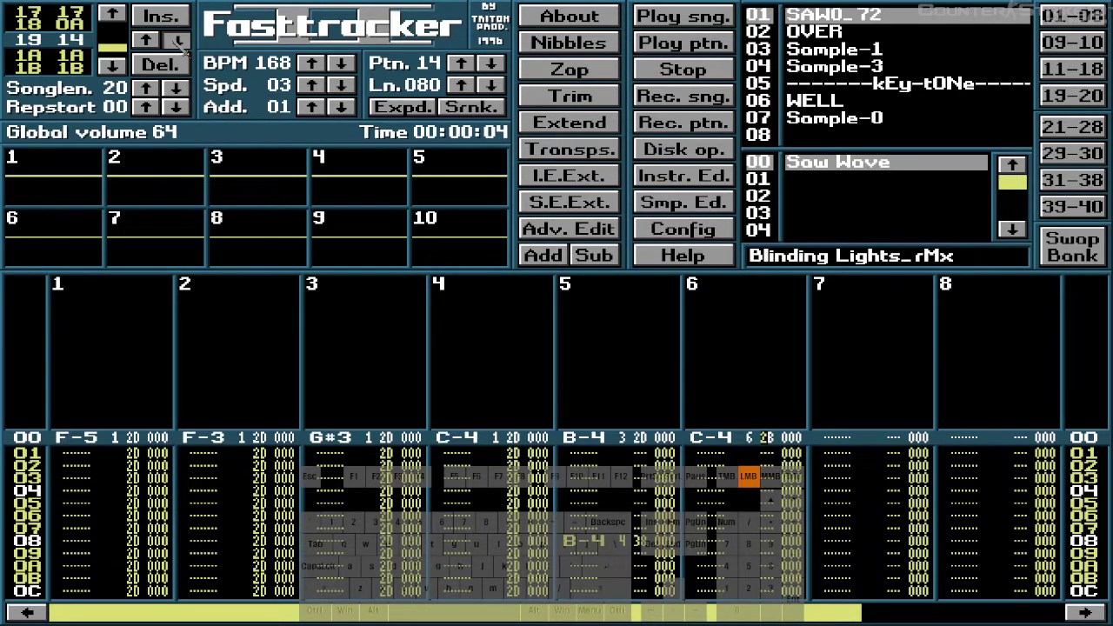
click(177, 41)
click(177, 42)
click(178, 41)
click(177, 42)
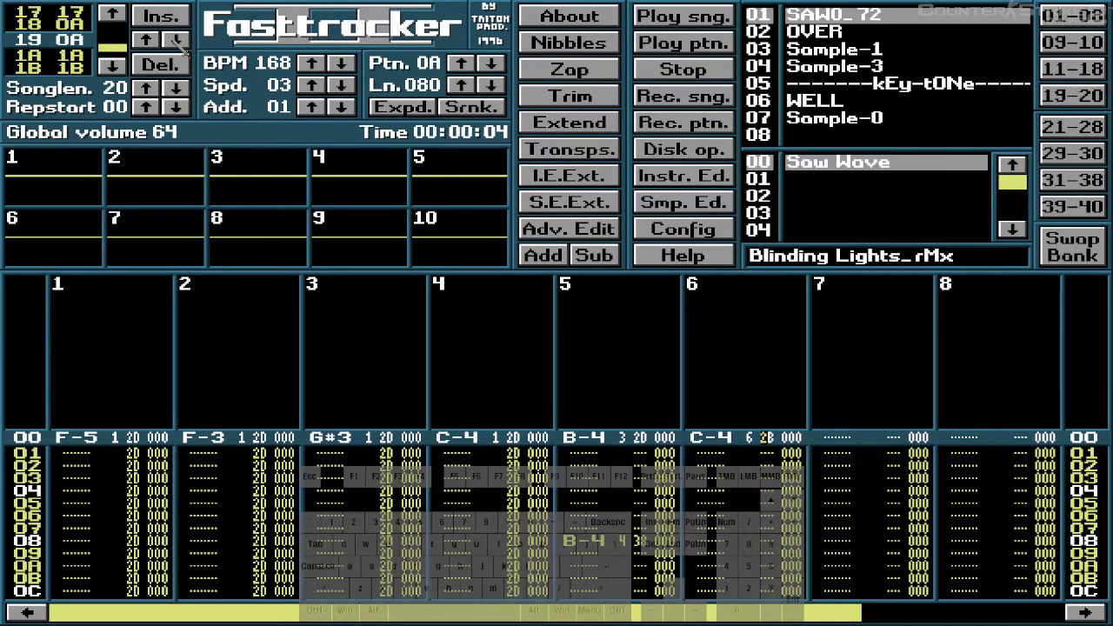
click(177, 42)
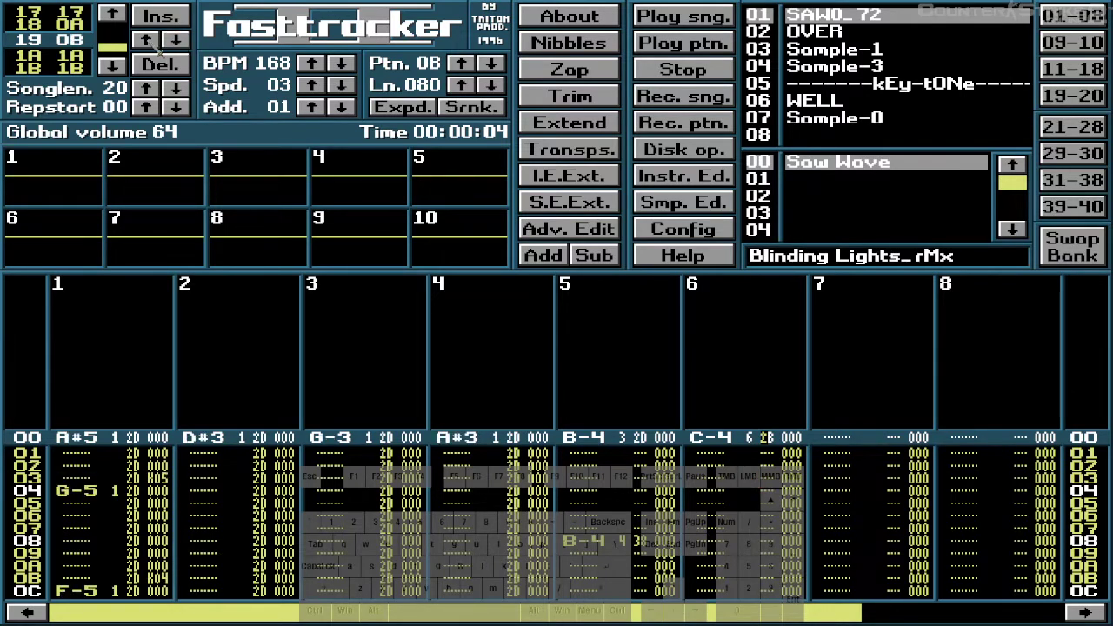
key(Alt_R)
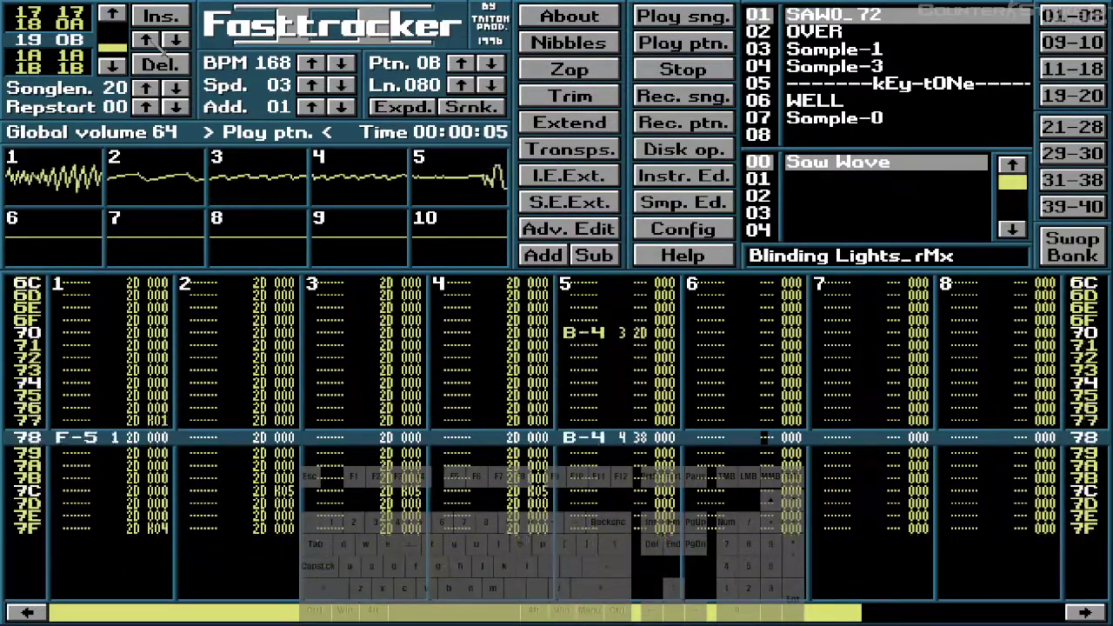
- Stop playback, advance to order position 1A and play its pattern
key(space)
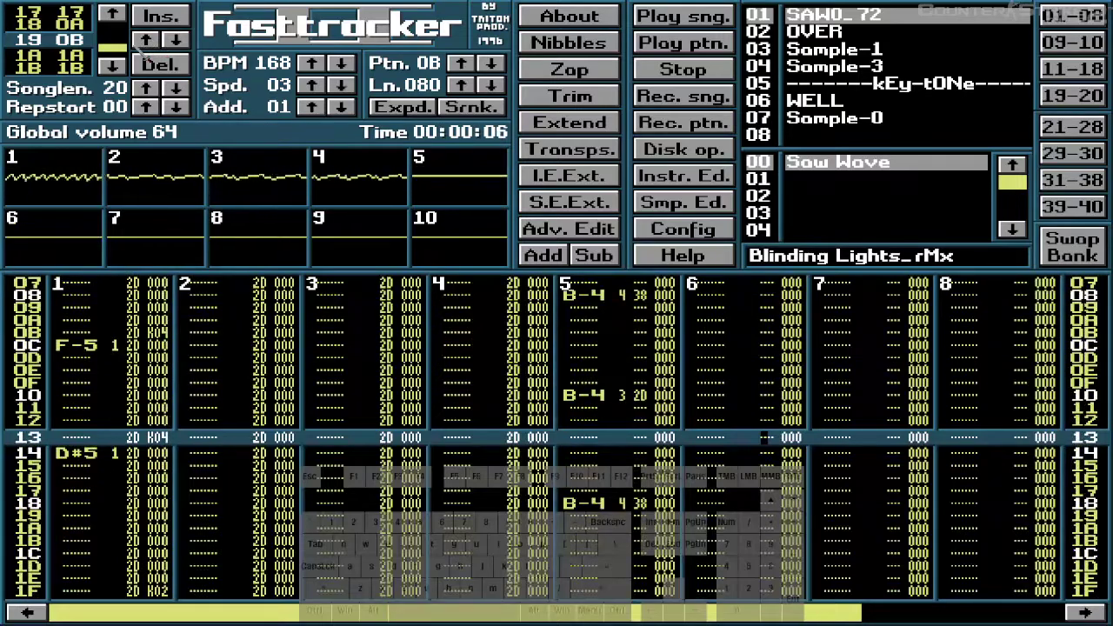
key(shift+Right)
key(ctrl+Return)
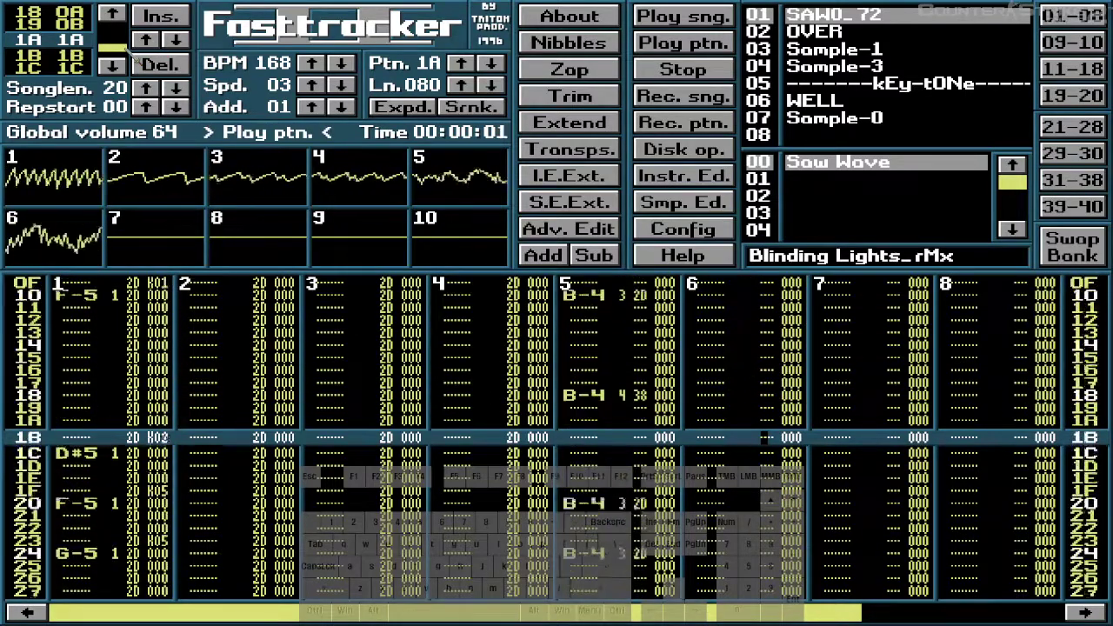
- Play the song from order position 1A into 1E, stop, and return to position 1A to replay its start
key(space)
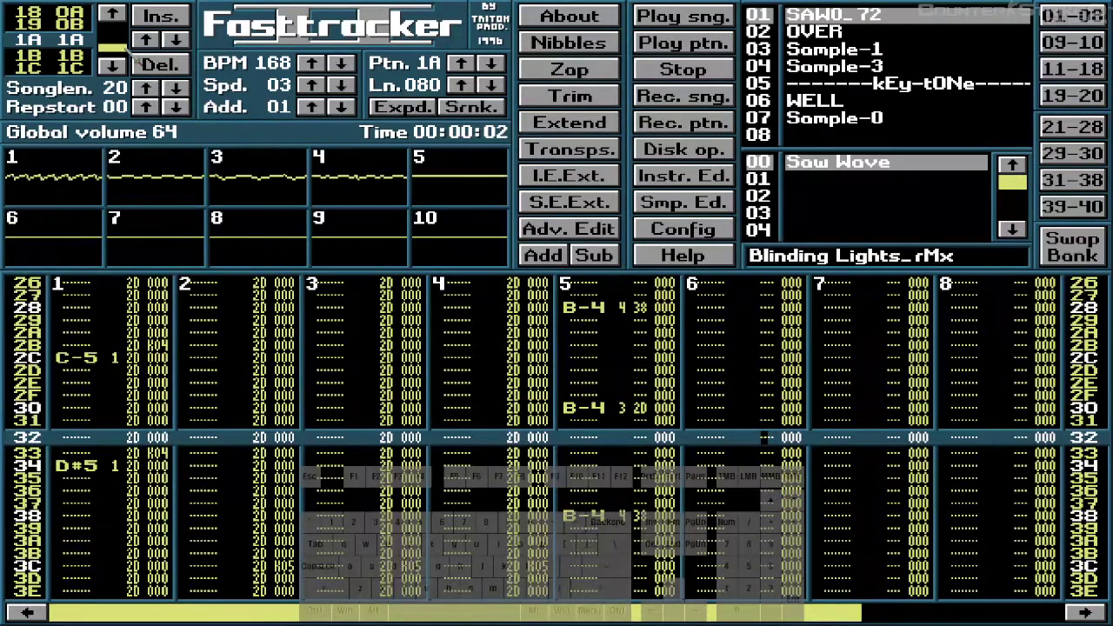
key(ctrl+Return)
key(ctrl+Return)
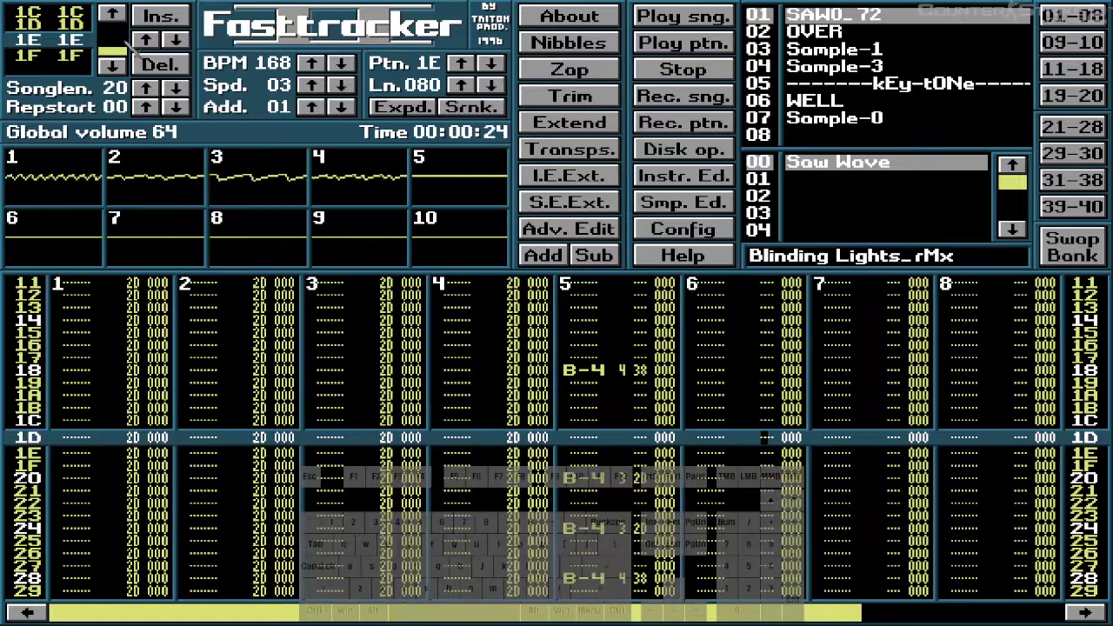
click(113, 14)
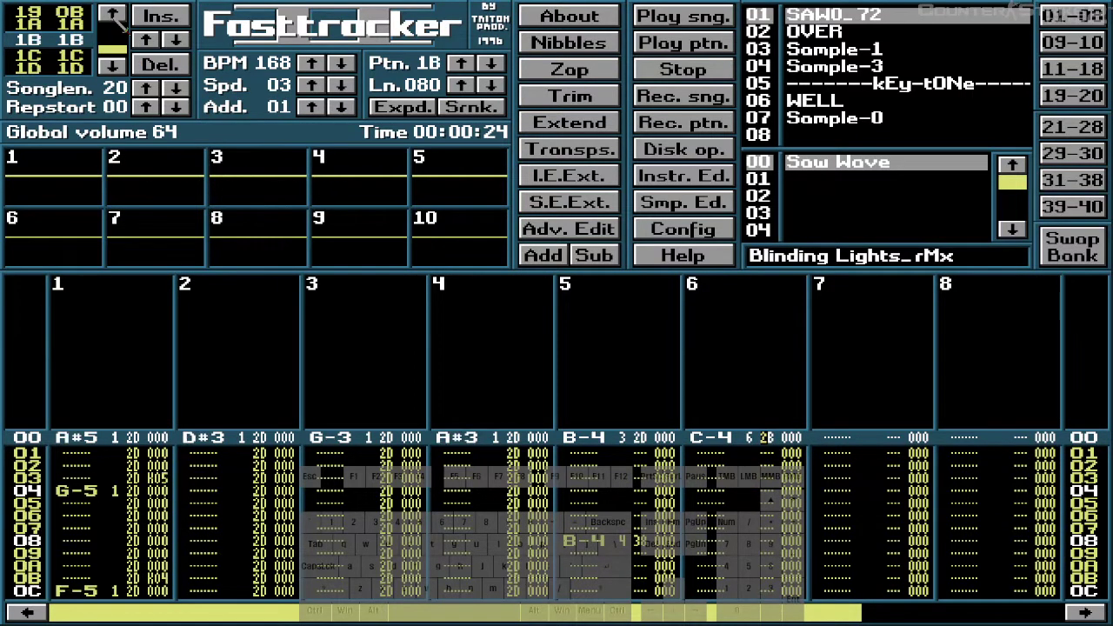
key(Return)
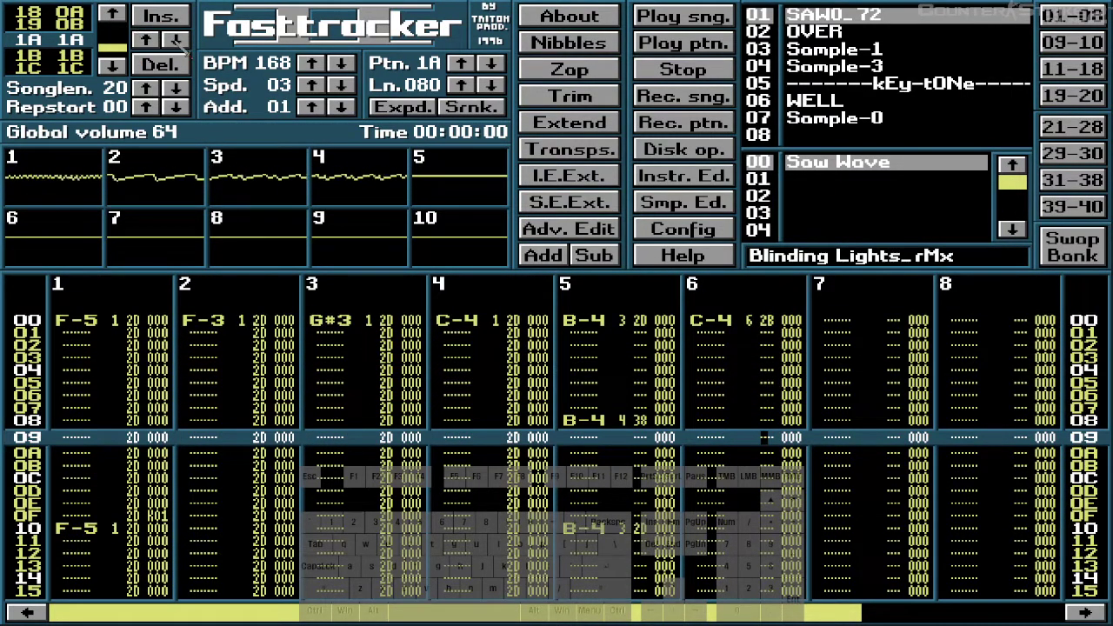
- Set the pattern at order position 1A to 00 and the pattern at order position 1B to 01
click(176, 42)
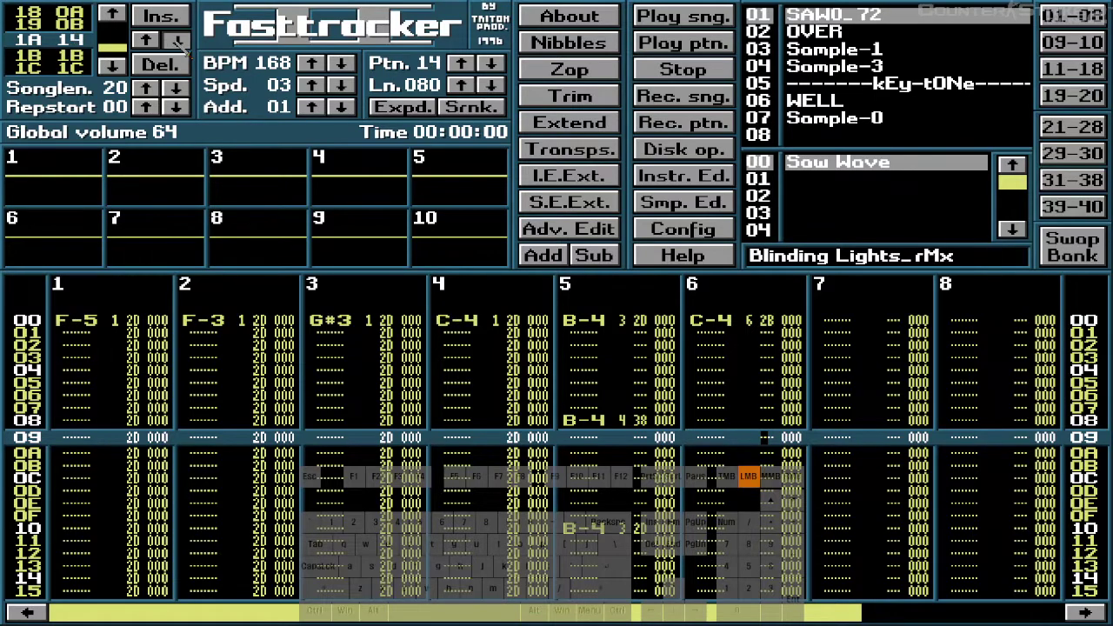
click(176, 42)
click(177, 42)
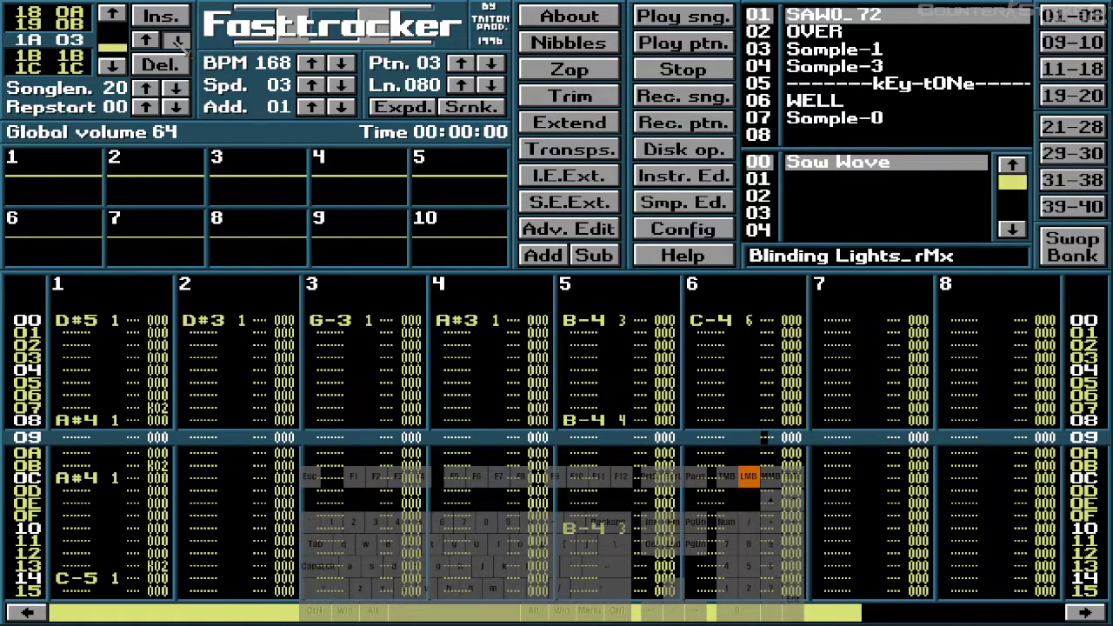
key(shift+Right)
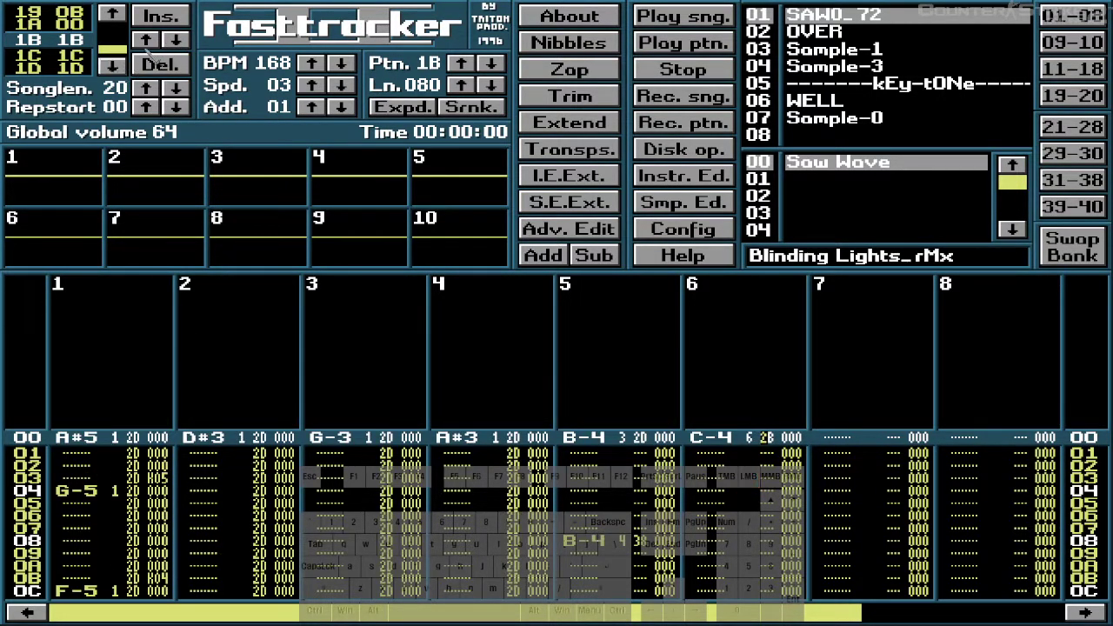
click(178, 41)
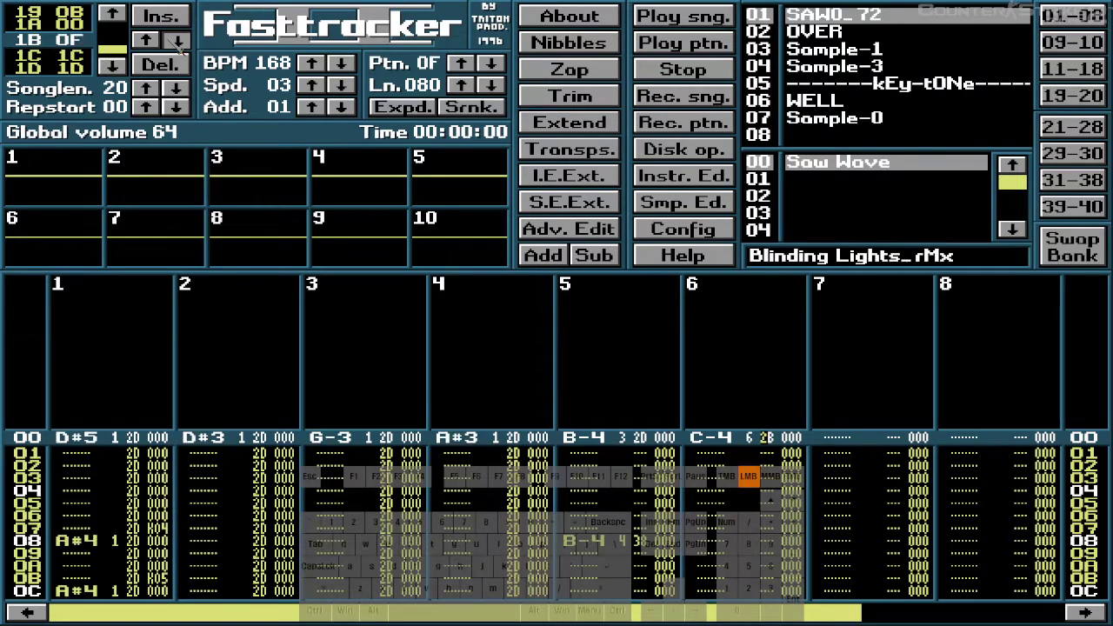
click(177, 41)
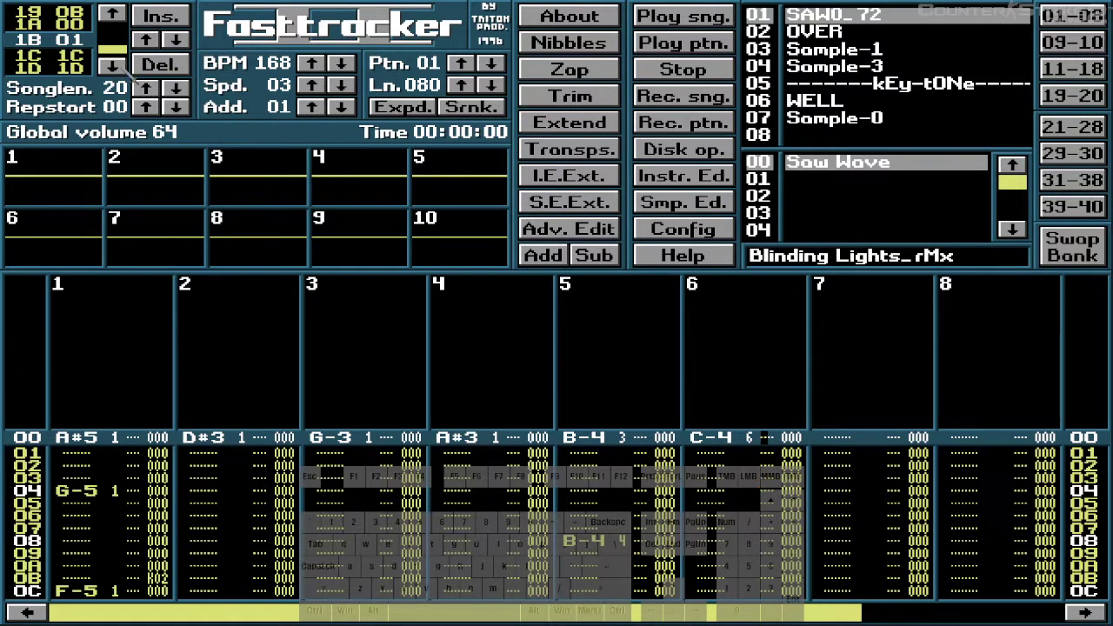
- Set order positions 1C and 1D to patterns 00 and 01, and play the song from position 19 into 1E
key(shift+Right)
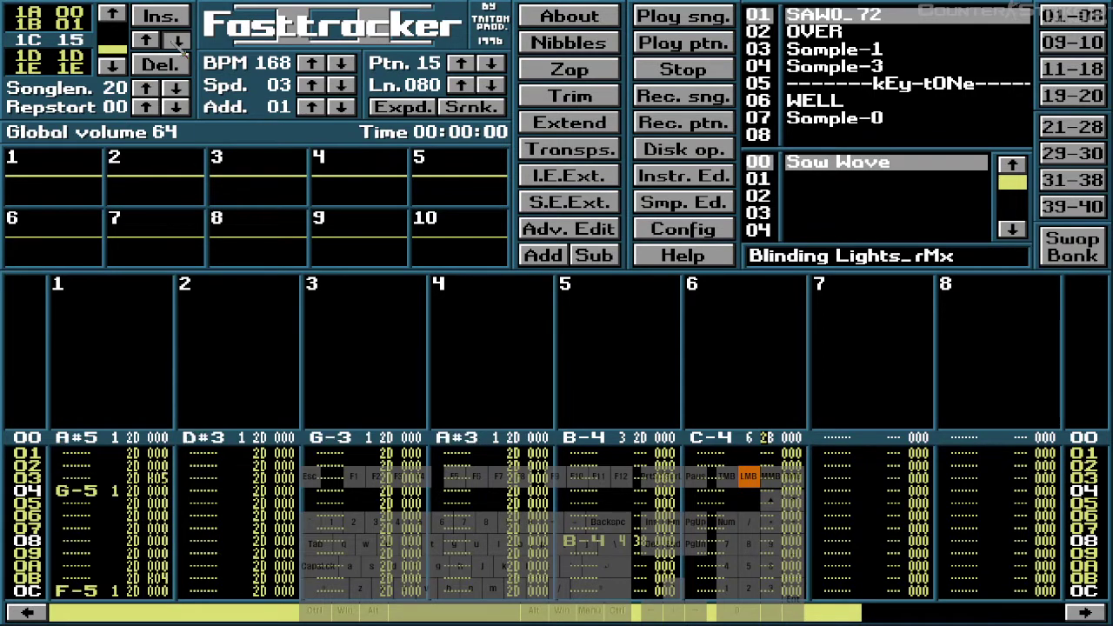
click(178, 42)
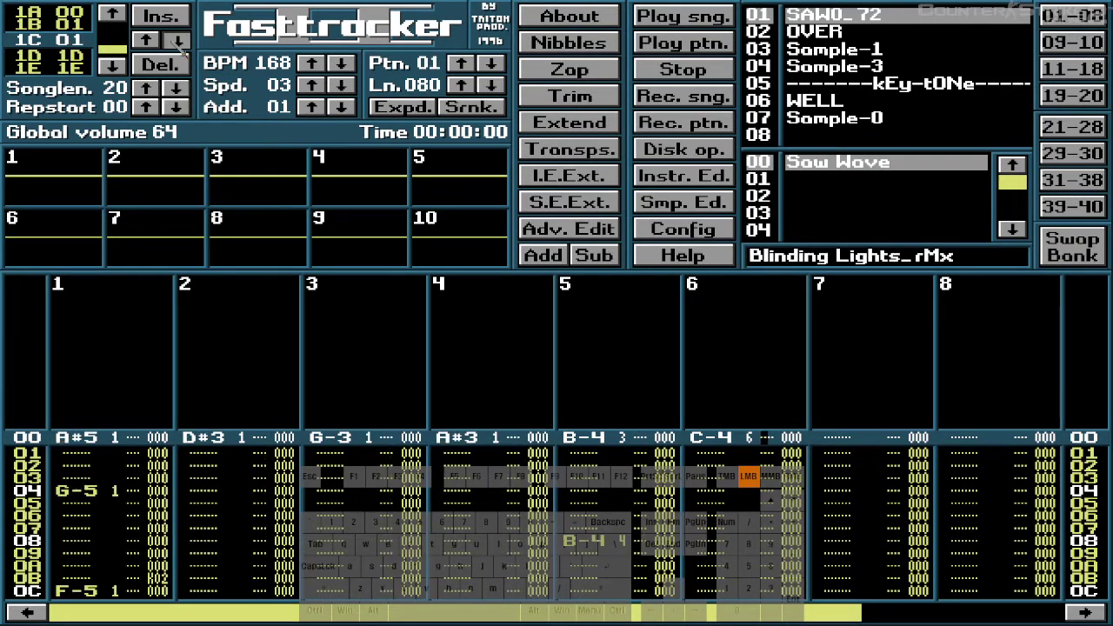
click(117, 67)
click(178, 42)
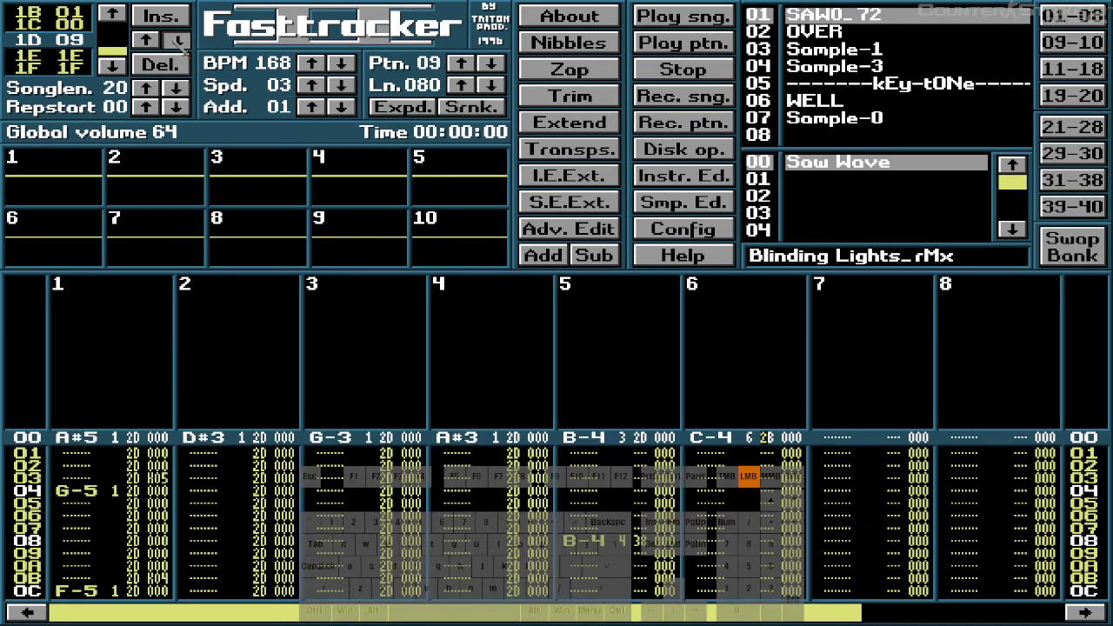
click(178, 42)
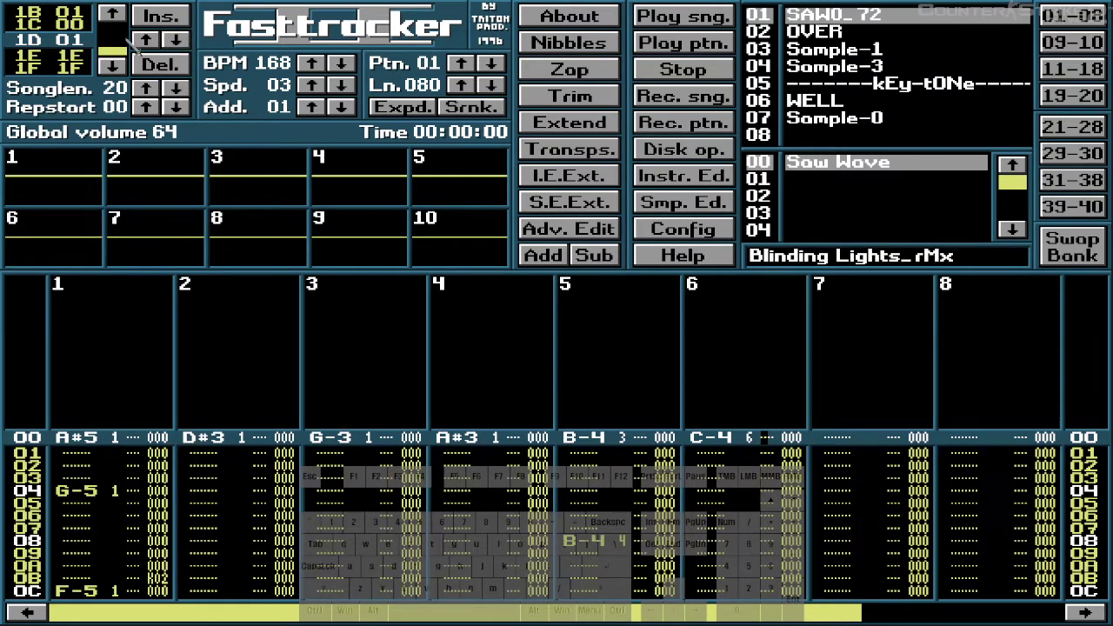
scroll(130, 46, up, 2)
key(Control_R)
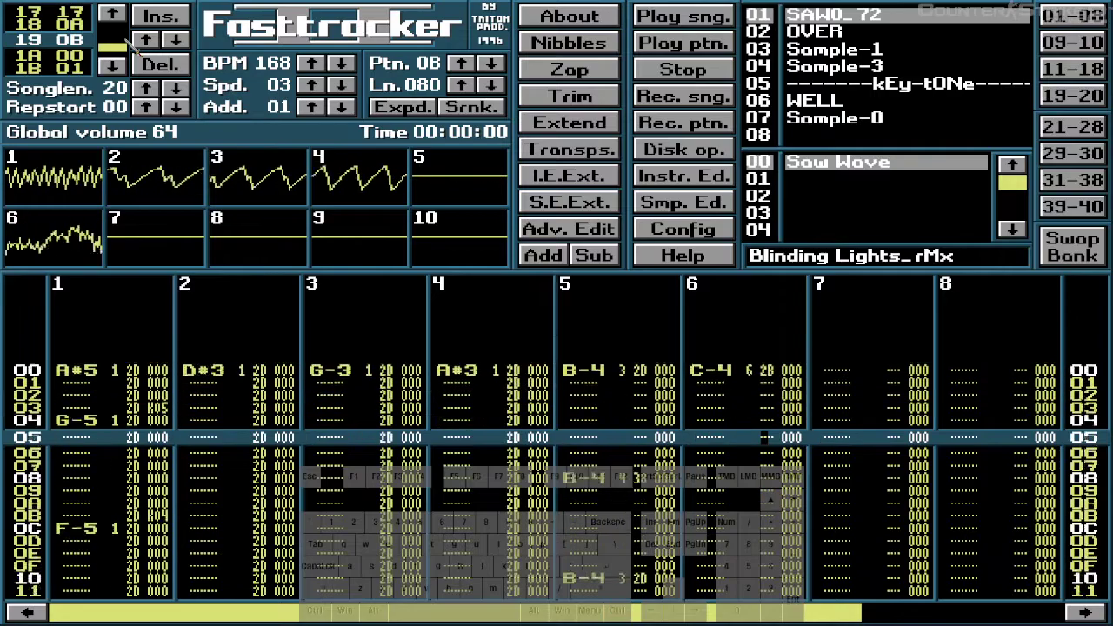
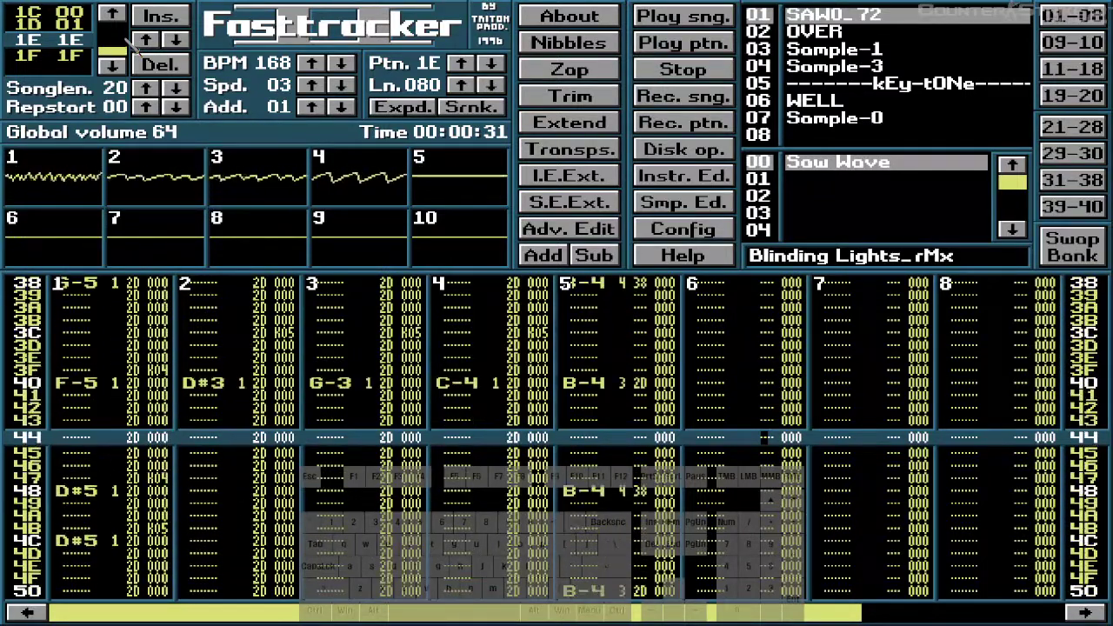
- Set the pattern at order position 1E to 08, play it through into position 1F and stop playback
click(177, 40)
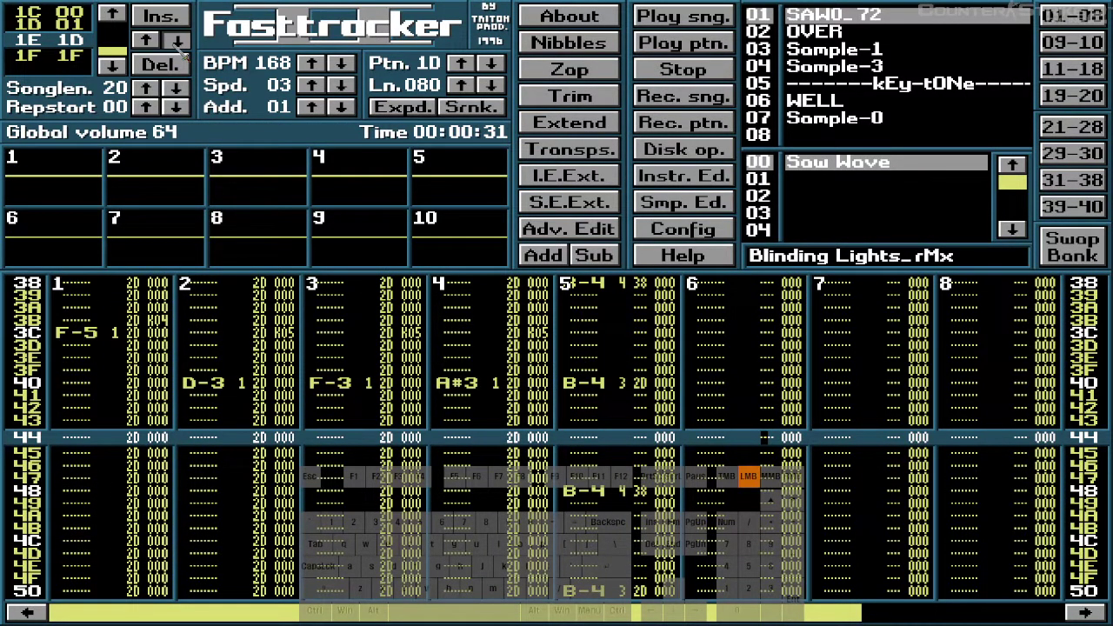
click(177, 44)
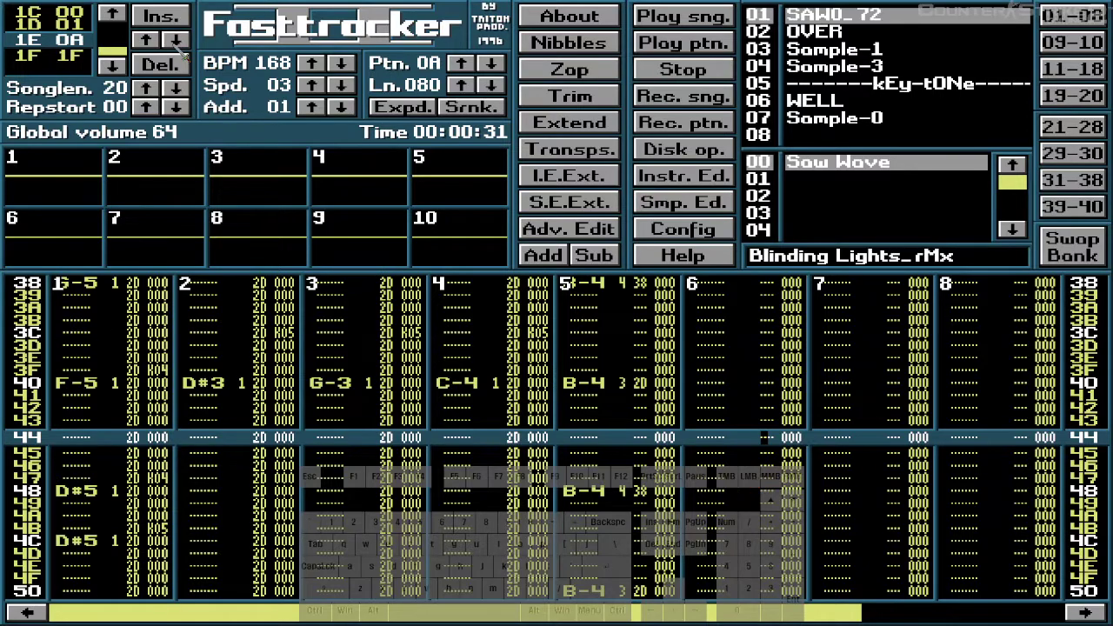
key(Control_R)
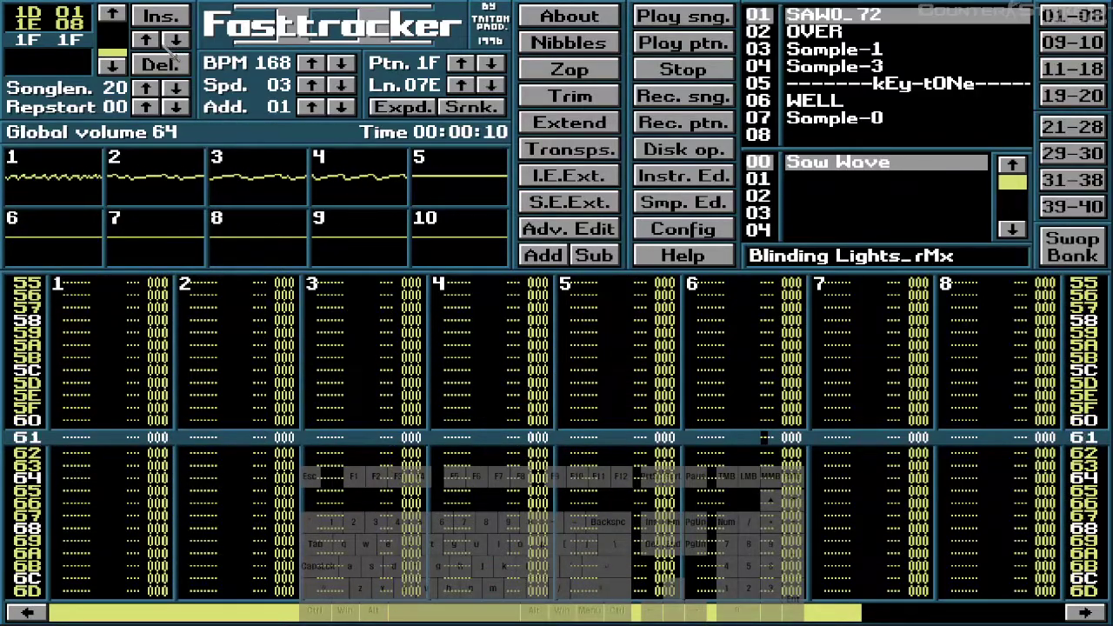
key(space)
- Step back through the order list to check the earlier patterns around positions 04 and 05, ending at position 06
key(ctrl+Left)
key(ctrl+Left)
key(ctrl+Left)
key(ctrl+Left)
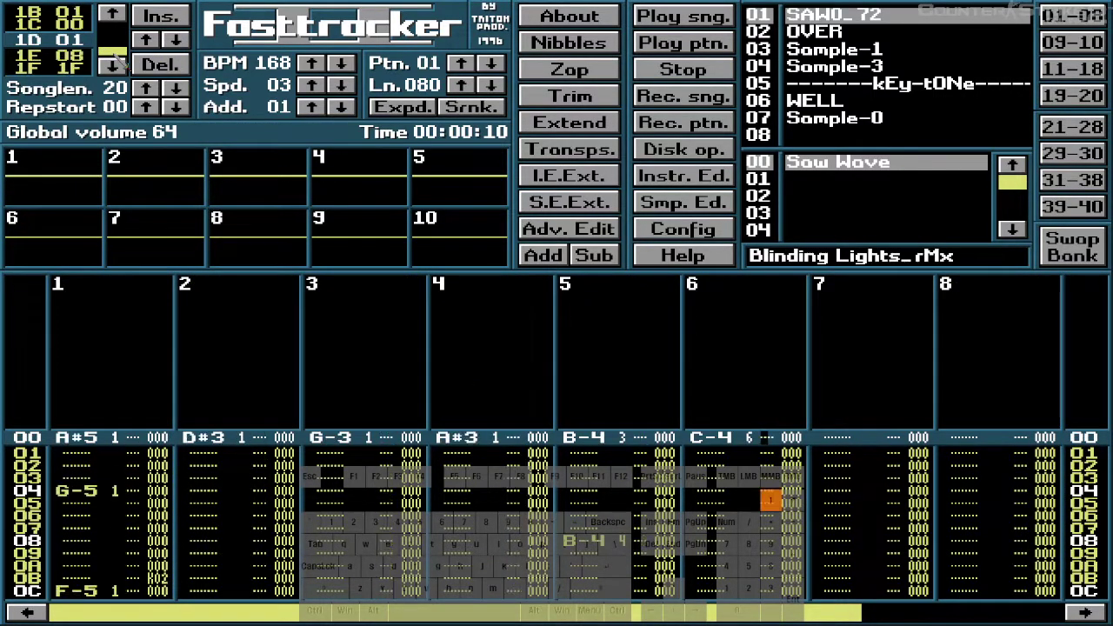
key(ctrl+Left)
key(ctrl+Left)
key(ctrl+Left)
key(ctrl+Left)
key(ctrl+Left)
key(ctrl+Left)
key(ctrl+Left)
key(ctrl+Left)
key(ctrl+Left)
key(ctrl+Left)
key(ctrl+Left)
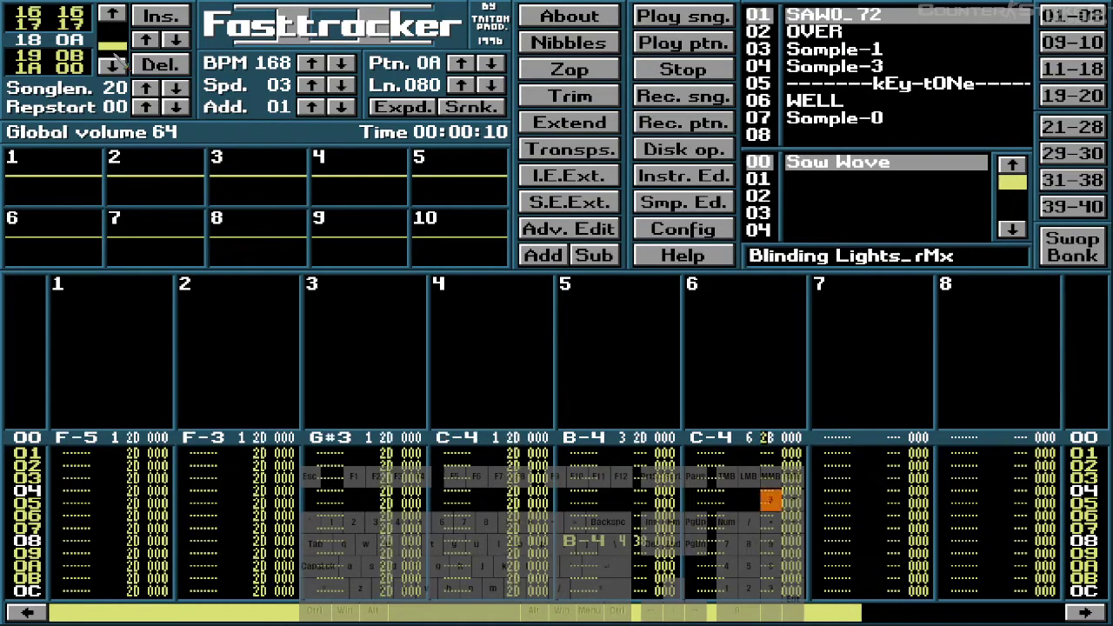
key(ctrl+Left)
key(ctrl+Left)
key(ctrl+Left)
key(ctrl+Left)
key(ctrl+Left)
key(ctrl+Left)
key(ctrl+Left)
key(ctrl+Left)
key(ctrl+Left)
key(ctrl+Left)
key(ctrl+Left)
key(ctrl+Left)
key(ctrl+Left)
key(ctrl+Left)
key(ctrl+Left)
key(ctrl+Left)
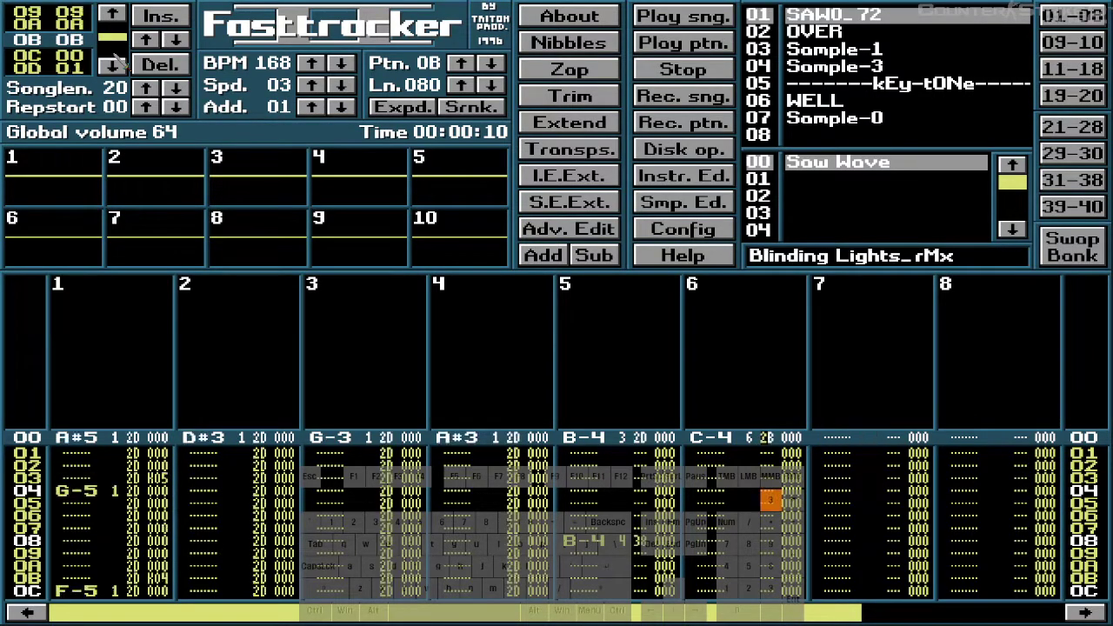
key(ctrl+Right)
key(ctrl+Right)
key(ctrl+Right)
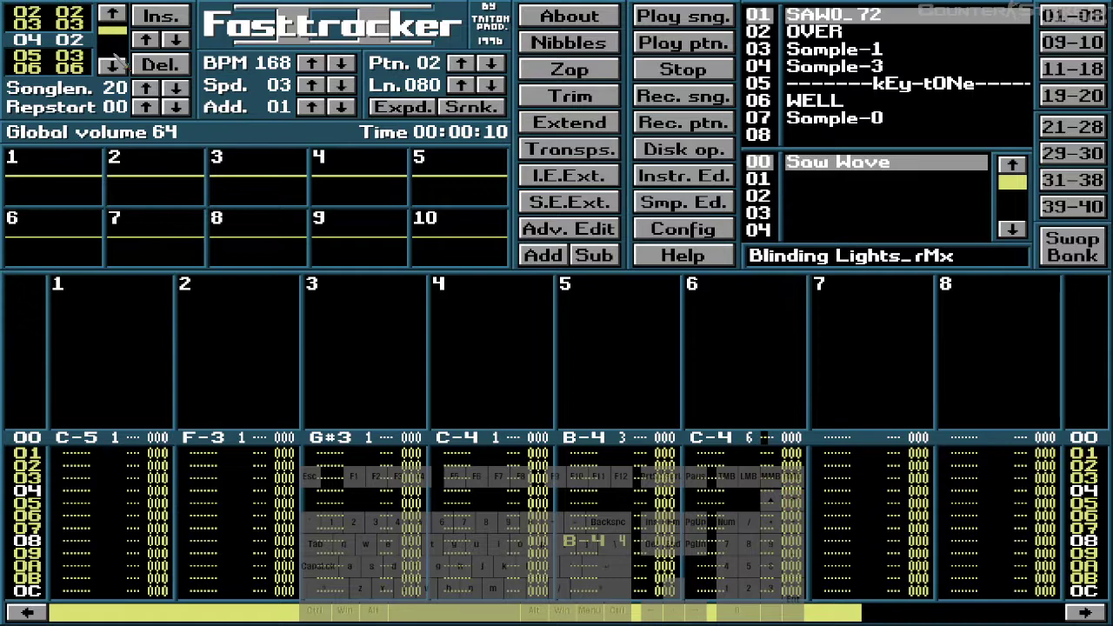
key(ctrl+Left)
key(ctrl+Right)
key(ctrl+Right)
key(ctrl+Left)
key(ctrl+Right)
key(ctrl+Right)
key(ctrl+Right)
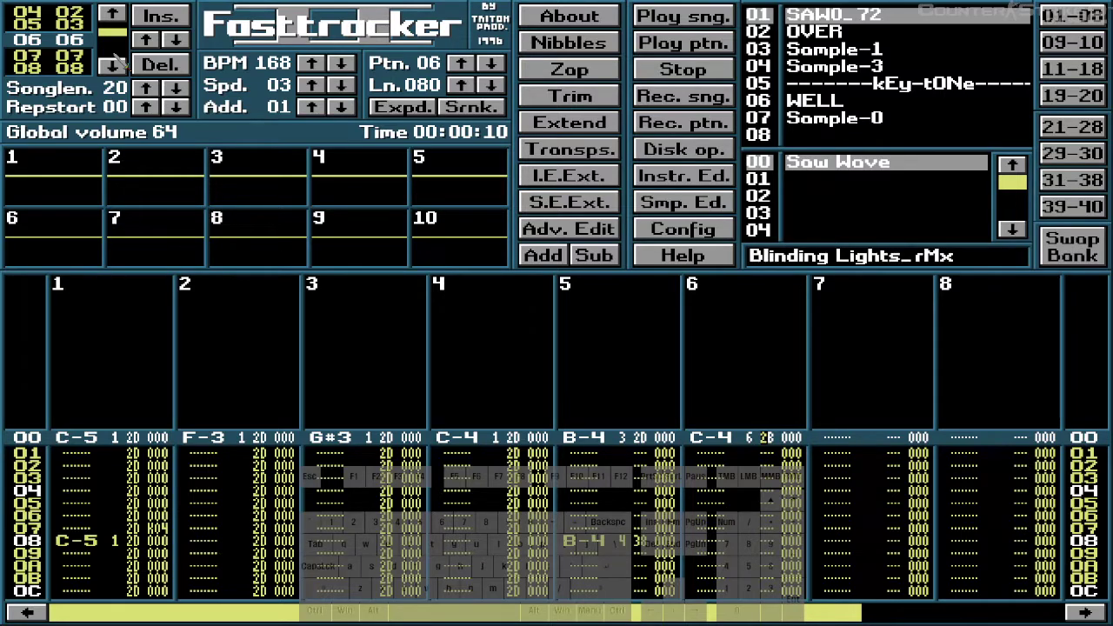
key(alt+Tab)
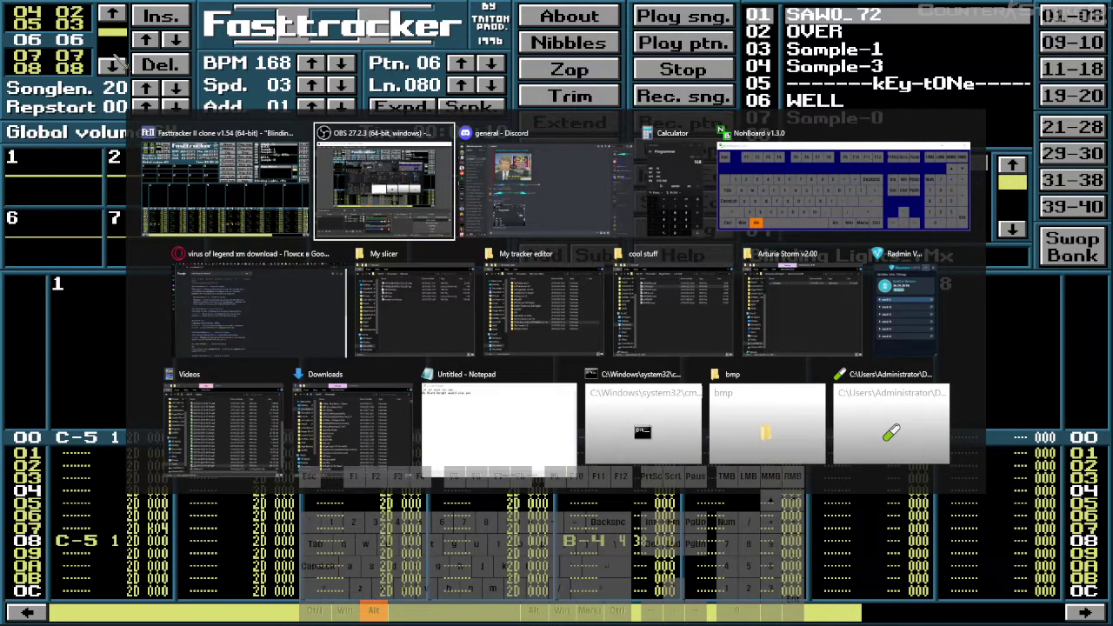
click(259, 306)
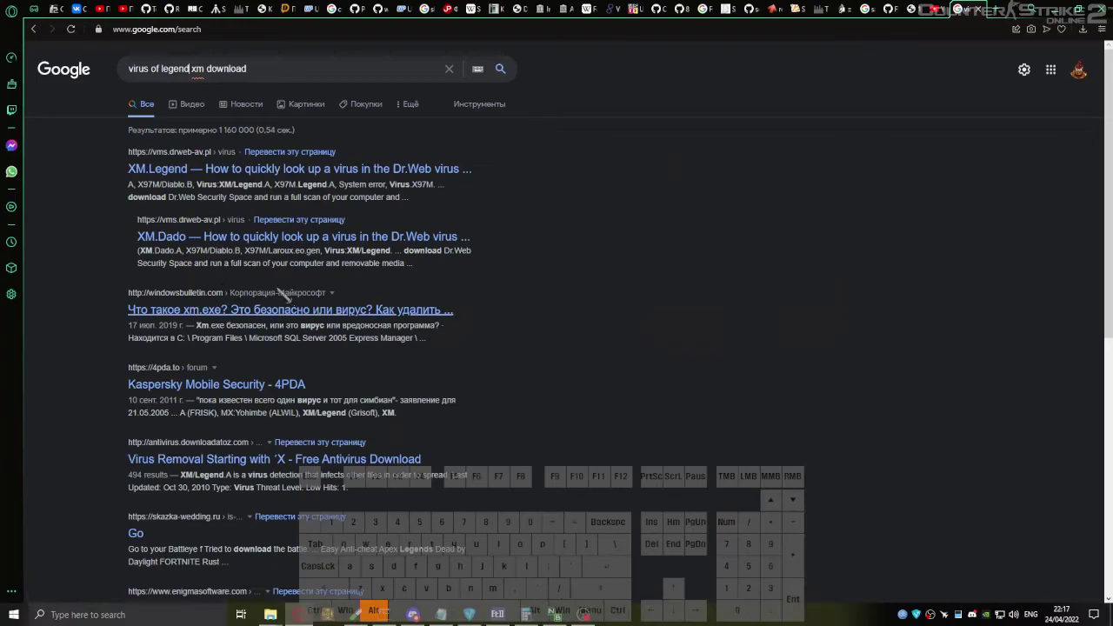
key(alt+Tab)
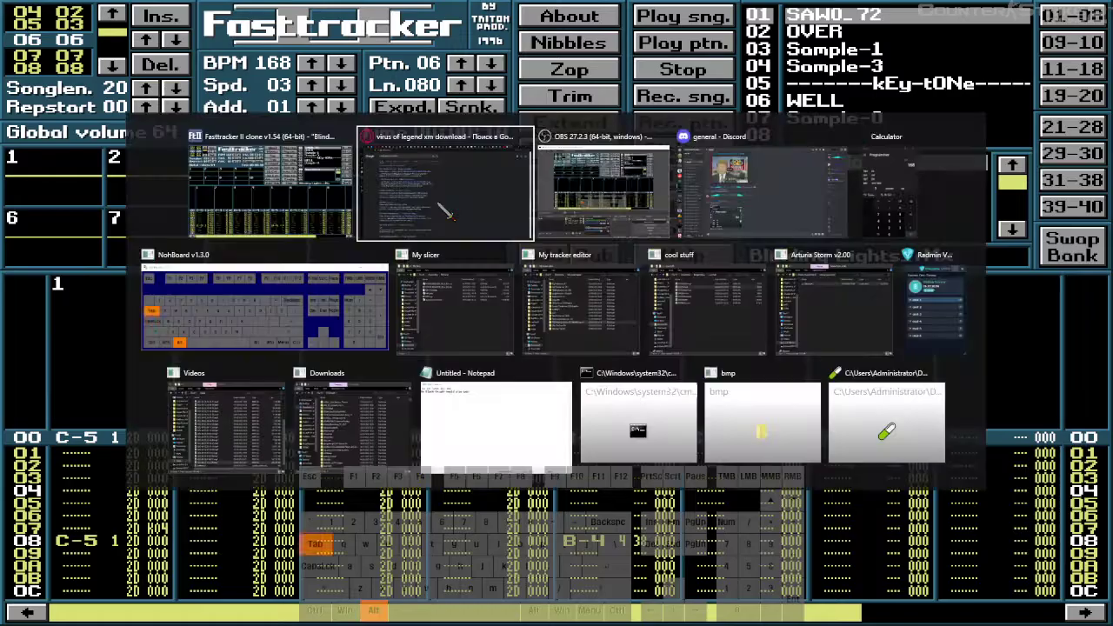
key(alt+Tab)
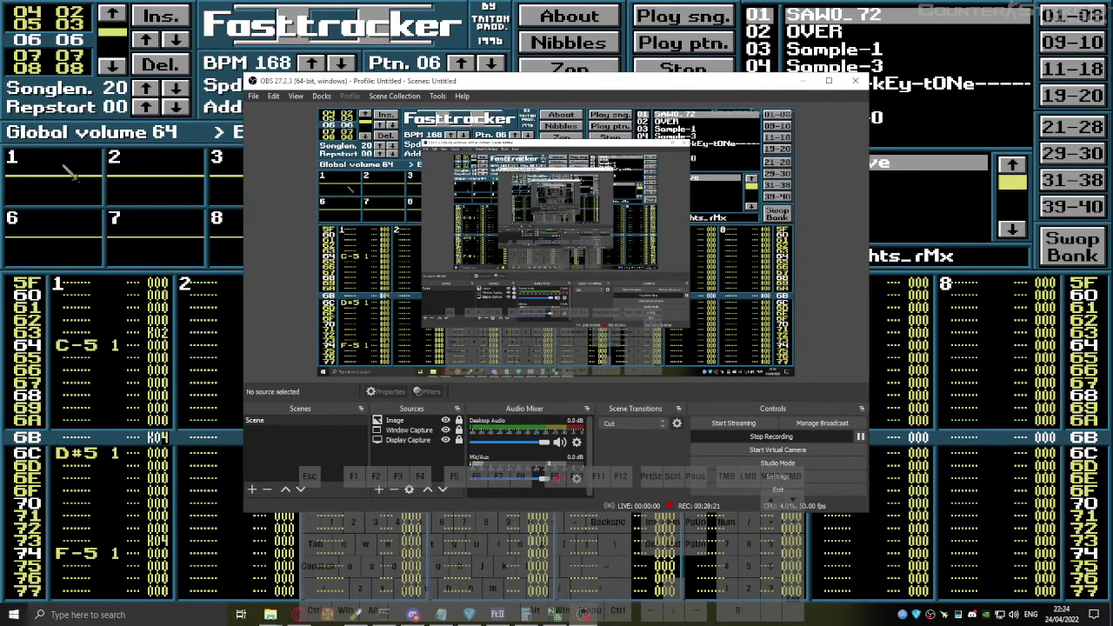
key(alt+Tab)
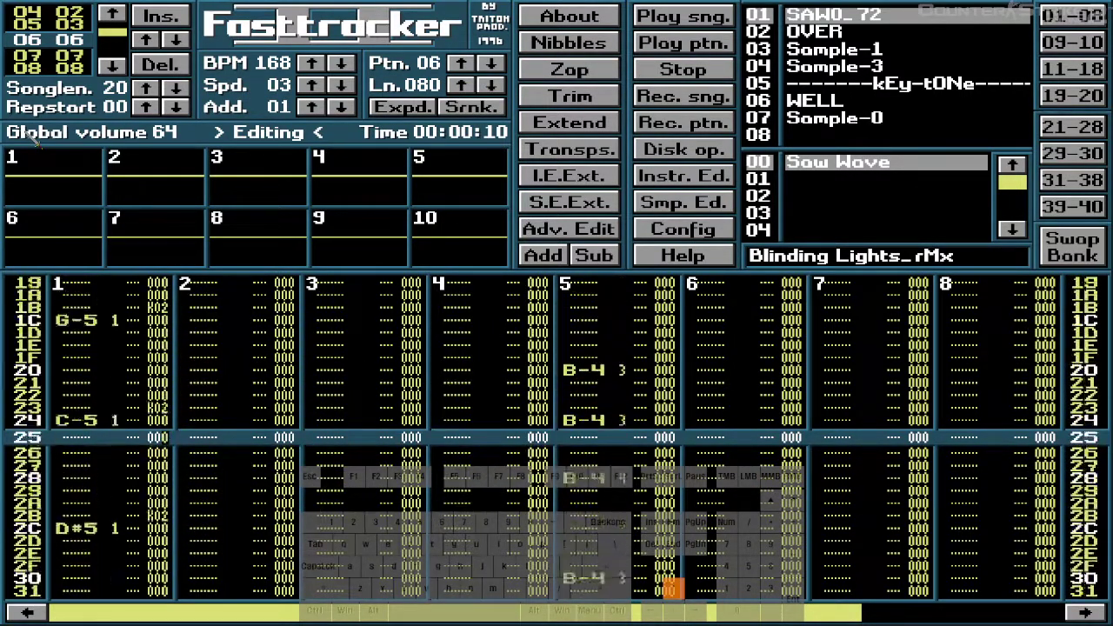
- Examine the notes and K effect values on track 1 of pattern 06 from row 00 to row 6B
key(Up)
key(Up)
key(Up)
key(Up)
key(Up)
key(Up)
key(Up)
key(Up)
key(Up)
key(Up)
key(Up)
key(Up)
key(Up)
key(Up)
key(Up)
key(Up)
key(Up)
key(Up)
key(Up)
key(Up)
key(Down)
key(Down)
key(Down)
key(Down)
key(Down)
key(Down)
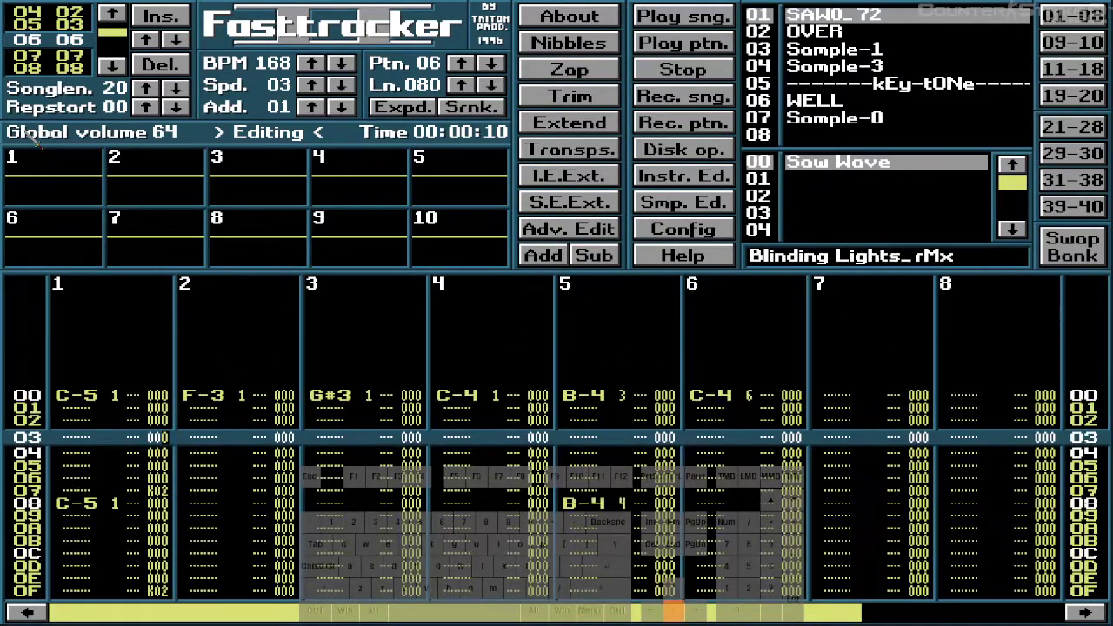
key(Down)
key(Down)
key(Down)
key(Down)
key(Down)
key(Down)
key(Down)
key(Down)
key(Down)
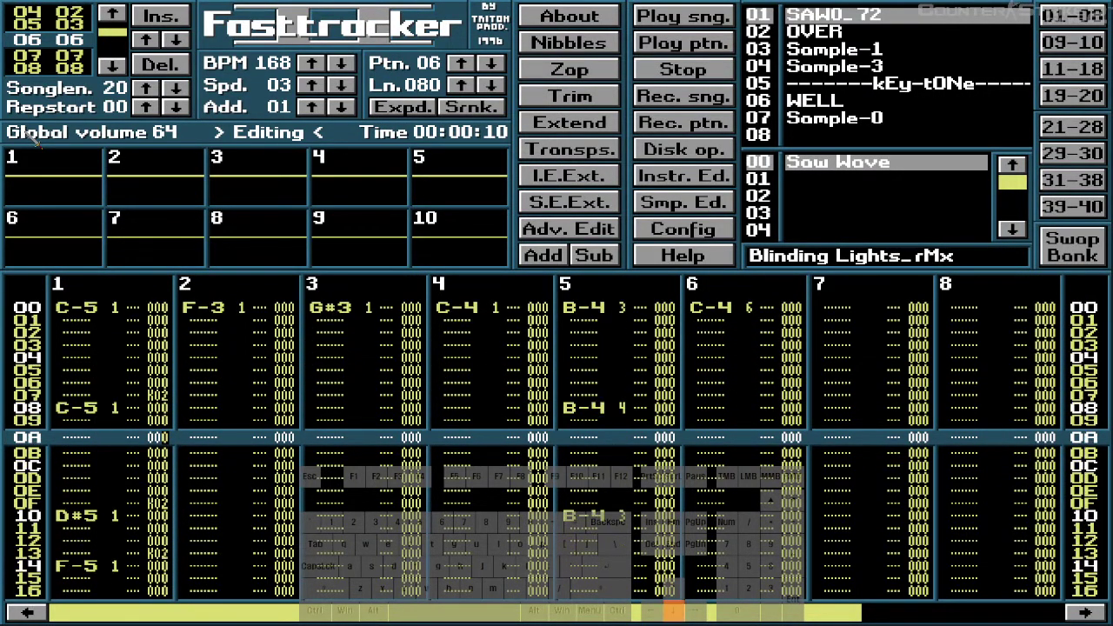
key(Down)
key(Down)
key(Down)
key(Down)
key(Down)
key(Down)
key(Down)
key(Down)
key(Down)
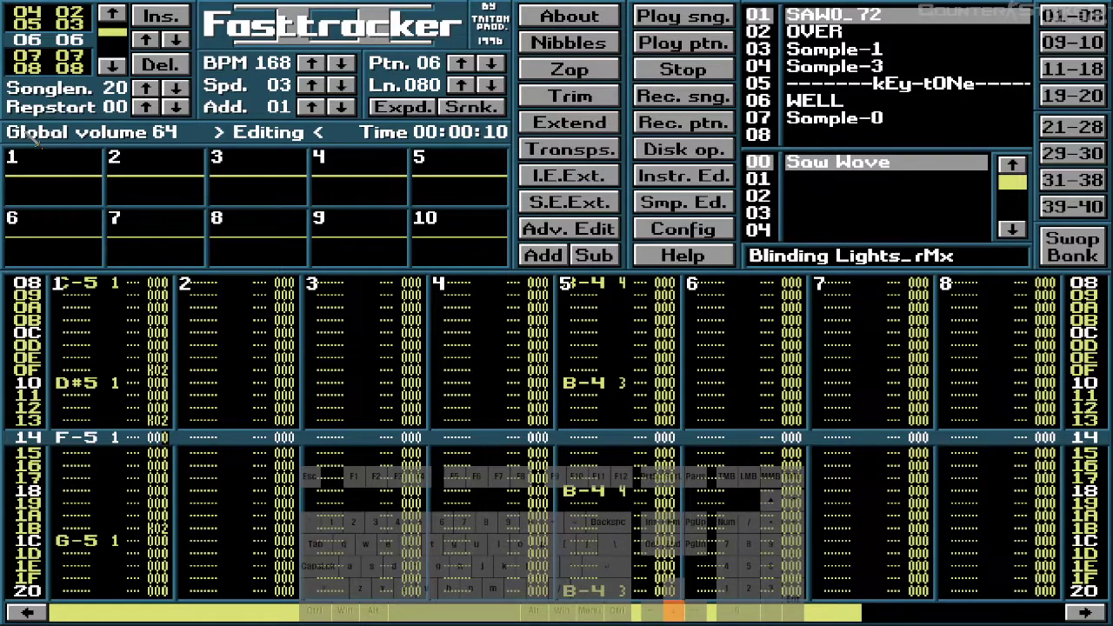
key(Down)
key(Down)
key(Down)
key(Down)
key(Down)
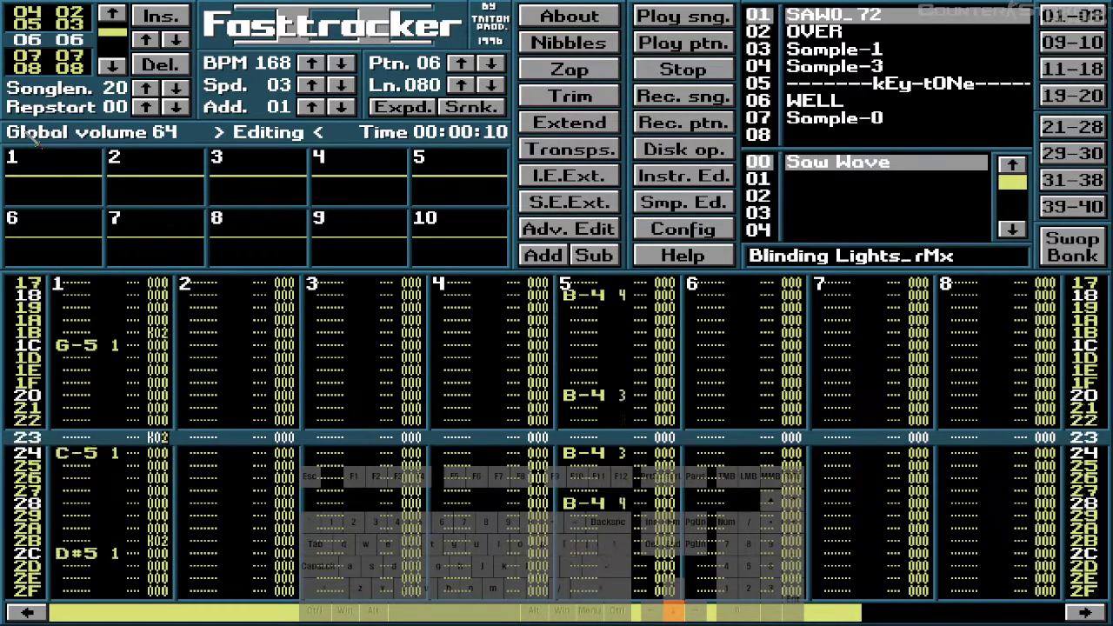
key(Down)
key(Down)
key(Down)
key(Down)
key(Down)
key(Down)
key(Down)
key(Down)
key(Down)
key(Down)
key(Down)
key(Down)
key(Down)
key(Down)
key(Down)
key(Down)
key(Down)
key(Down)
key(Down)
key(Down)
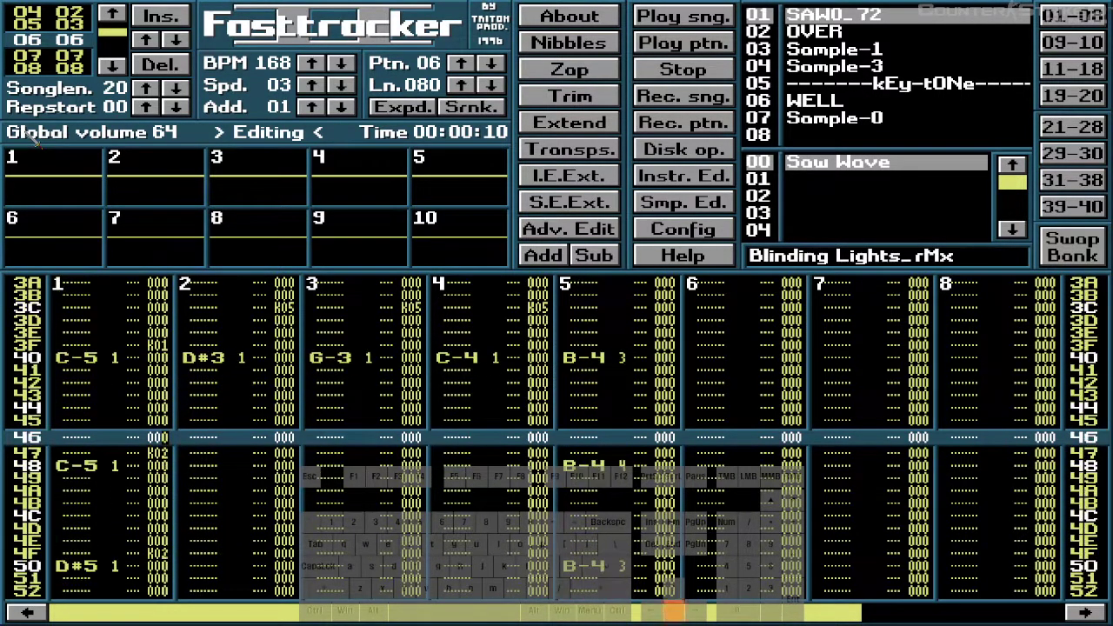
key(Down)
key(Down)
key(Down)
key(Down)
key(Down)
key(Down)
key(Down)
key(Down)
key(Down)
key(Down)
key(Down)
key(Down)
key(Down)
key(Down)
key(Down)
key(Down)
key(Down)
key(Down)
key(Down)
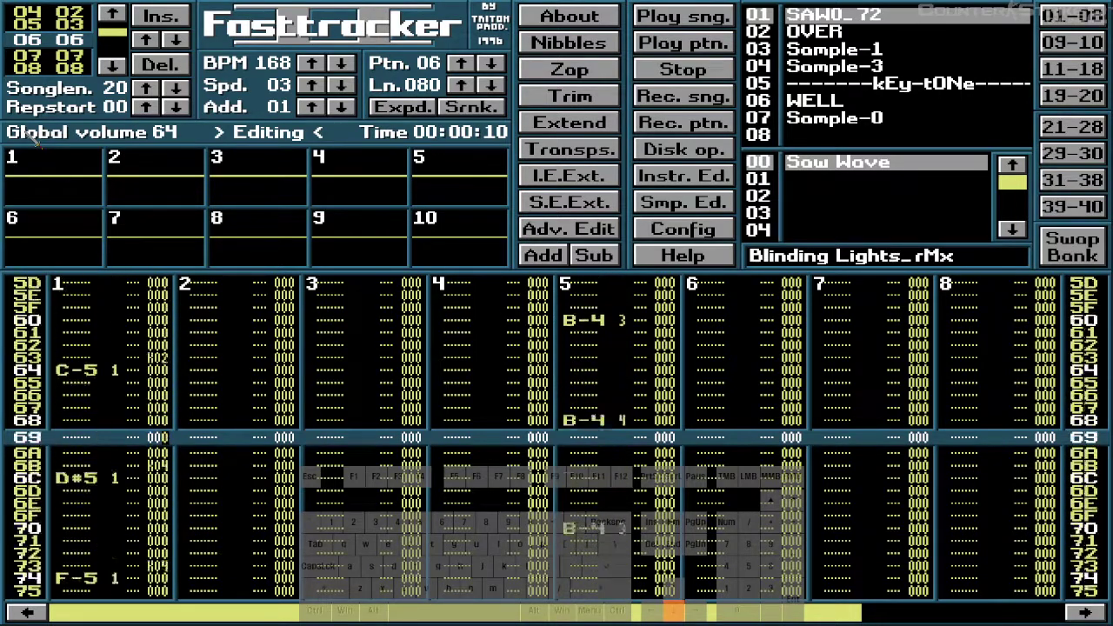
key(Down)
key(Down)
key(Down)
key(Down)
key(Down)
key(Down)
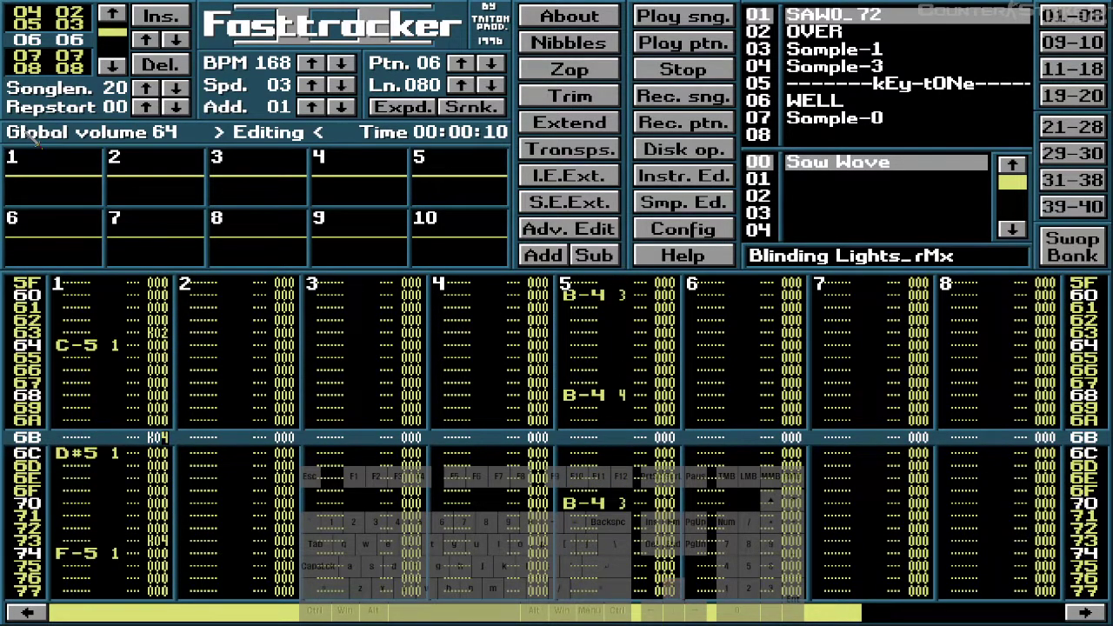
- Change the K effect at row 6B on track 1 to K02
key(Up)
key(Up)
key(Down)
key(Down)
key(Down)
key(Down)
key(Down)
key(Down)
key(Down)
key(Down)
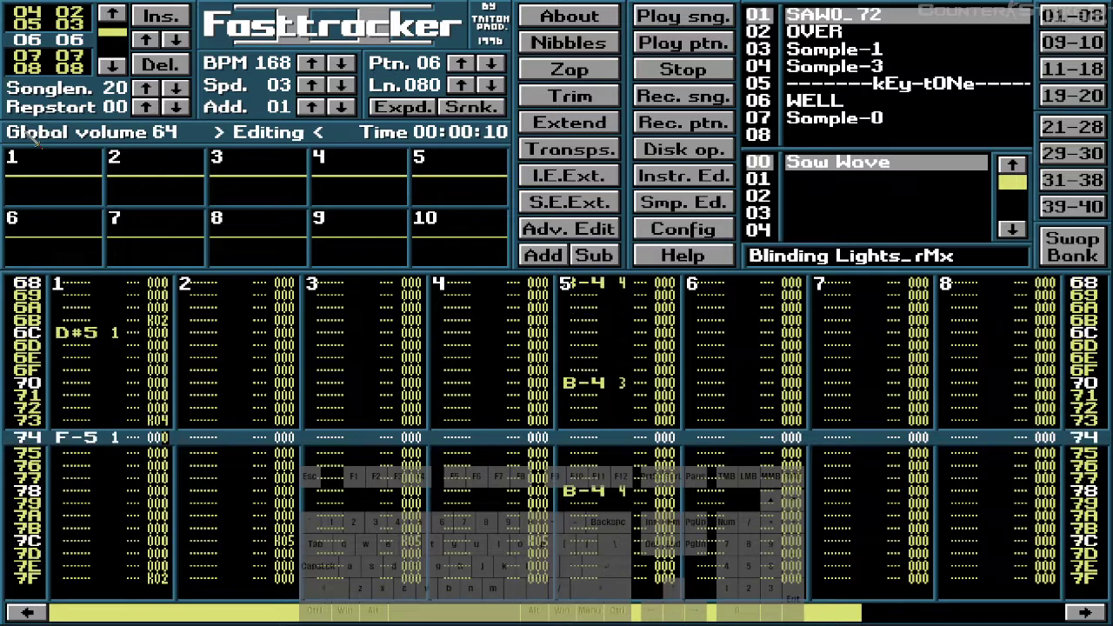
- Set the K effects on track 1 to K02 at row 73 and K01 at row 7F
key(Up)
key(Up)
key(Up)
key(Down)
key(Down)
key(Down)
key(Down)
key(Down)
key(Down)
key(Down)
key(Down)
key(Down)
key(Down)
key(Down)
key(Down)
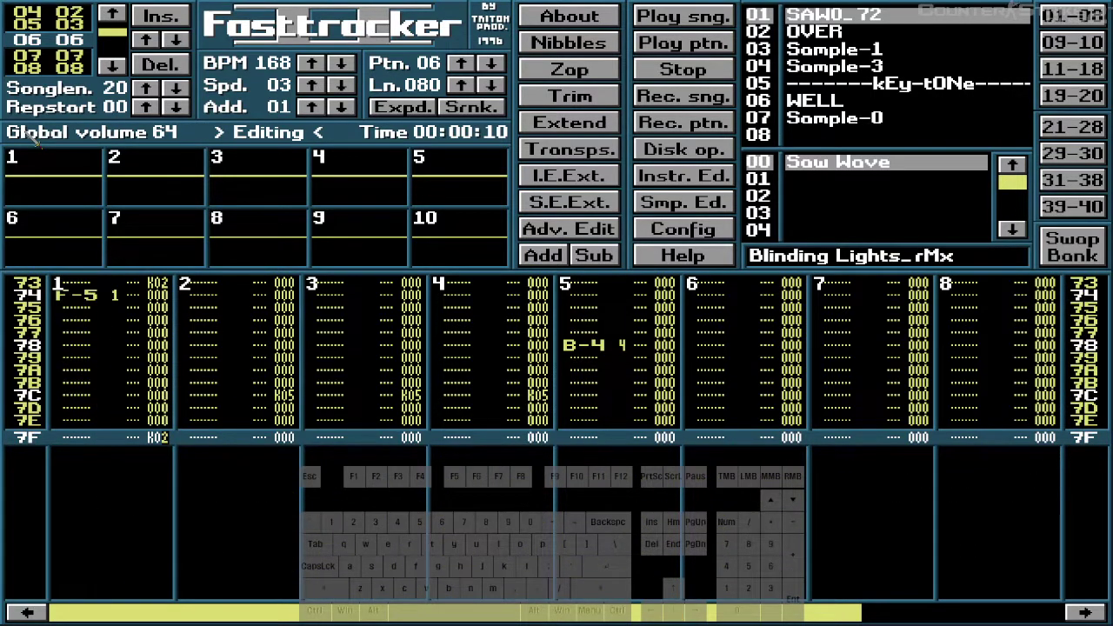
key(Down)
key(Down)
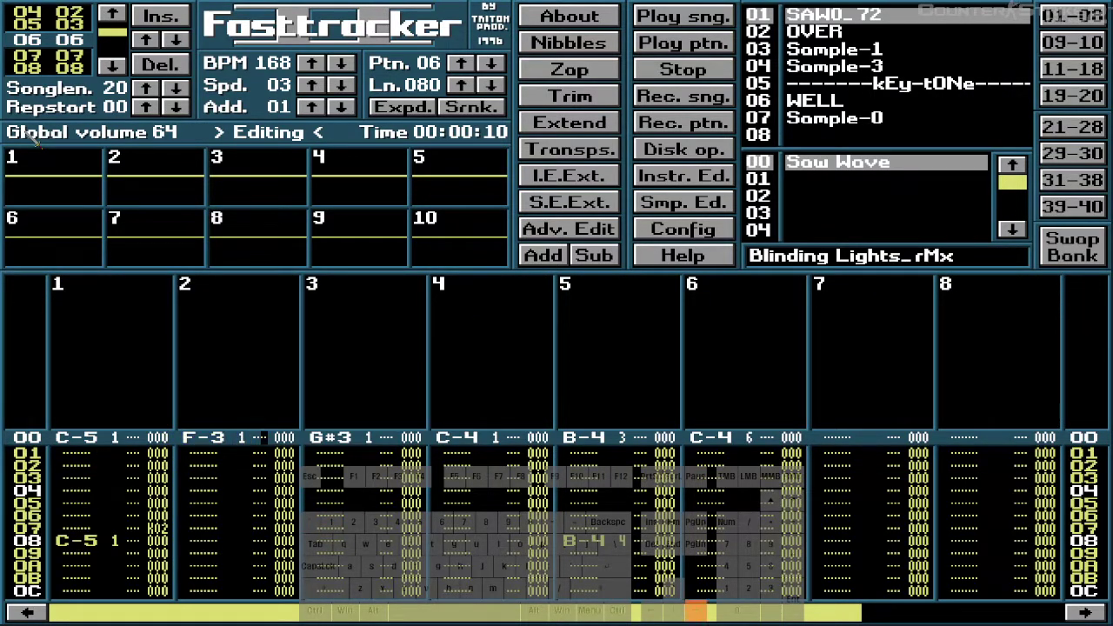
- Set the K effects at row 3C on tracks 2, 3 and 4 to K02
key(Down)
key(Down)
key(Down)
key(Down)
key(Down)
key(Down)
key(Down)
key(Down)
key(Down)
key(Down)
key(Down)
key(Down)
key(Down)
key(Down)
key(Down)
key(Down)
key(Down)
key(Down)
key(Down)
key(Down)
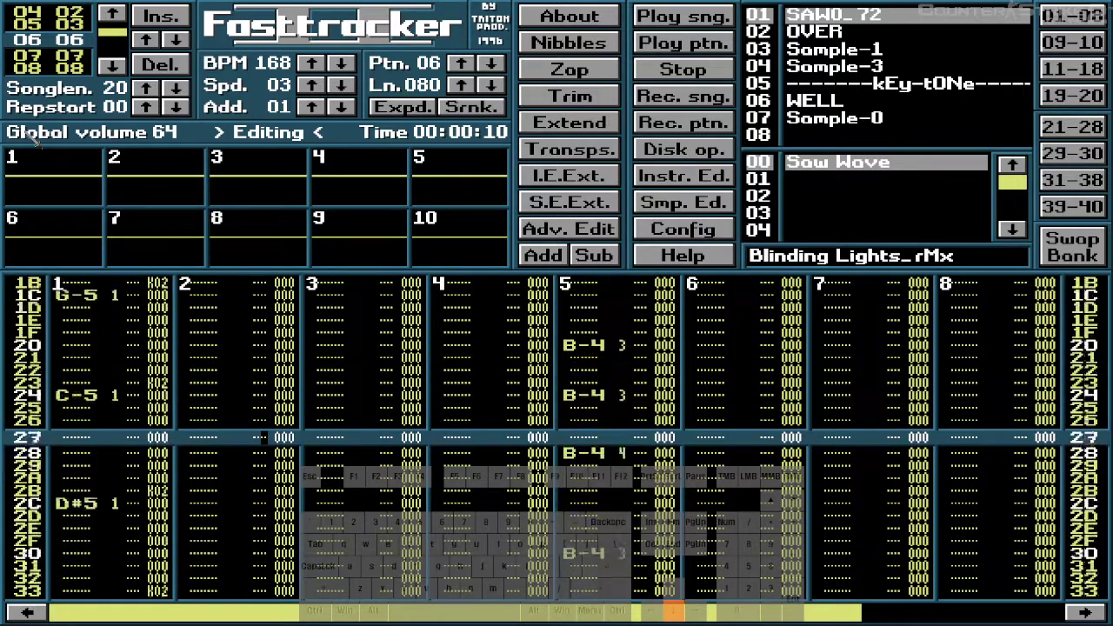
key(Down)
key(Down)
key(Down)
key(Down)
key(Down)
key(Down)
key(Down)
key(Down)
key(Down)
key(Down)
key(Down)
key(Down)
key(Down)
key(Down)
key(Down)
key(Down)
key(Down)
key(Down)
key(Down)
key(Down)
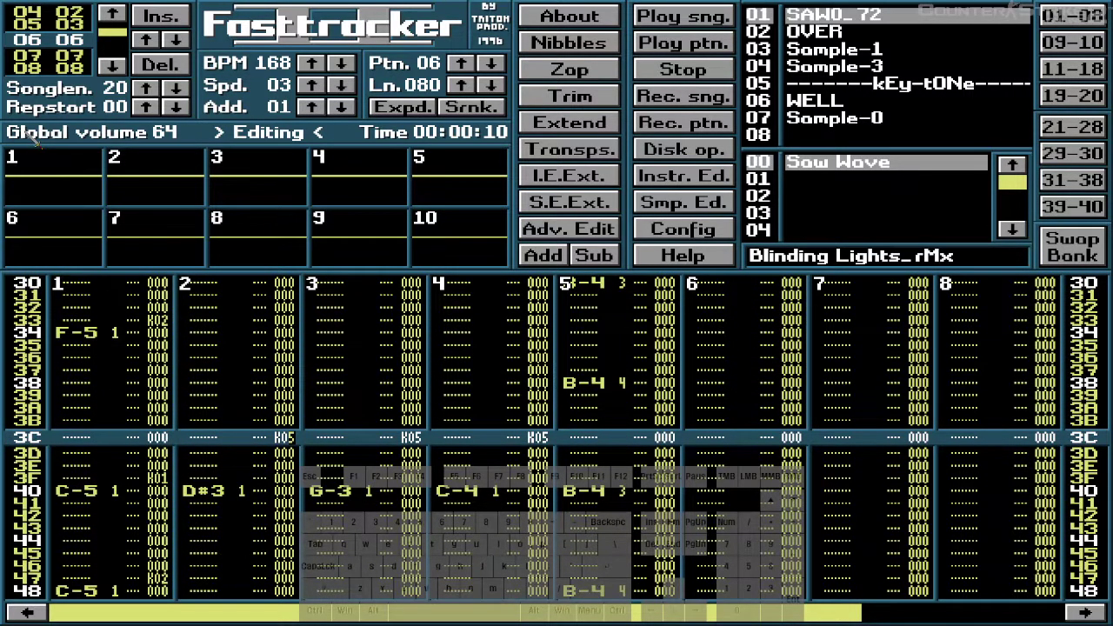
text(22)
key(Up)
- Set the K effects at row 7C on tracks 4, 3 and 2 to K02
key(Down)
key(Down)
key(Down)
key(Down)
key(Down)
key(Down)
key(Down)
key(Down)
key(Down)
key(Down)
key(Down)
key(Down)
key(Down)
key(Down)
key(Down)
key(Down)
key(Down)
key(Down)
key(Down)
key(Down)
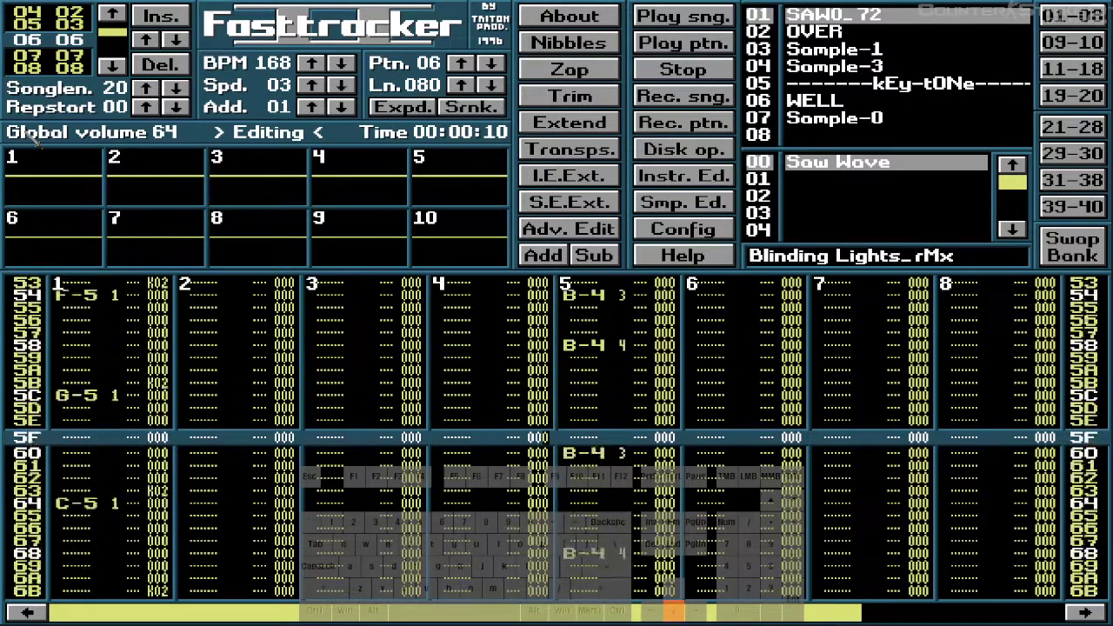
key(Down)
key(Down)
key(Down)
key(Down)
key(Down)
key(Down)
key(Down)
key(Down)
key(Down)
key(Down)
key(Down)
key(Down)
key(Down)
key(Down)
key(Down)
key(Down)
key(Down)
key(Down)
key(Down)
key(Down)
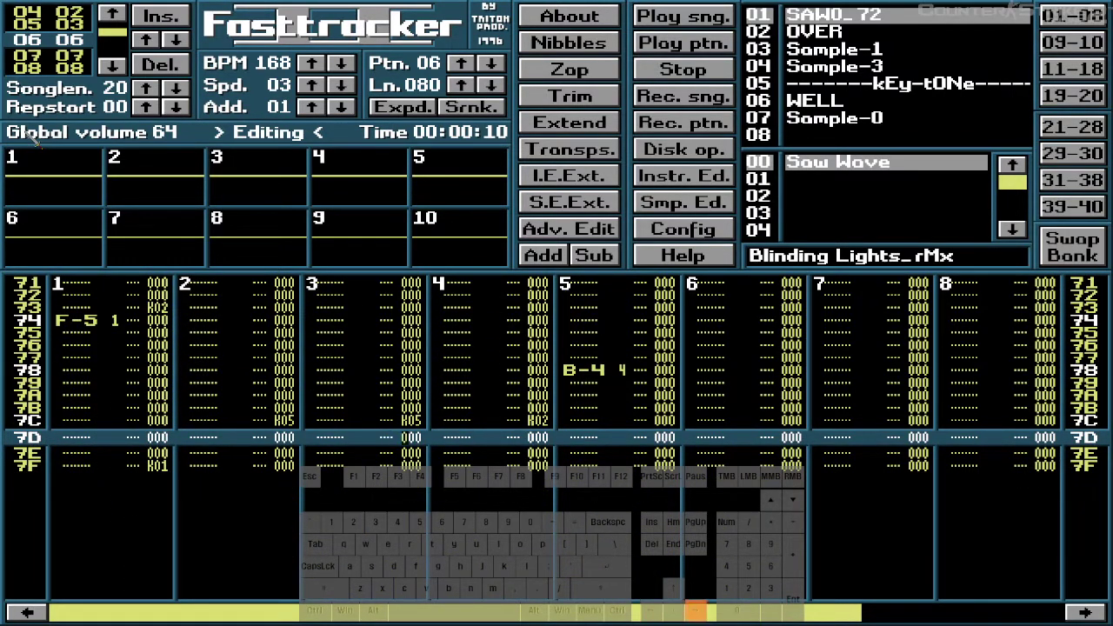
key(Up)
key(Down)
- Review the K effects in pattern 06 from row 7D back up to row 00, and play the song from there
key(Up)
key(Up)
key(Up)
key(Up)
key(Up)
key(Up)
key(Up)
key(Up)
key(Up)
key(Up)
key(Up)
key(Up)
key(Up)
key(Up)
key(Up)
key(Up)
key(Up)
key(Up)
key(Up)
key(Up)
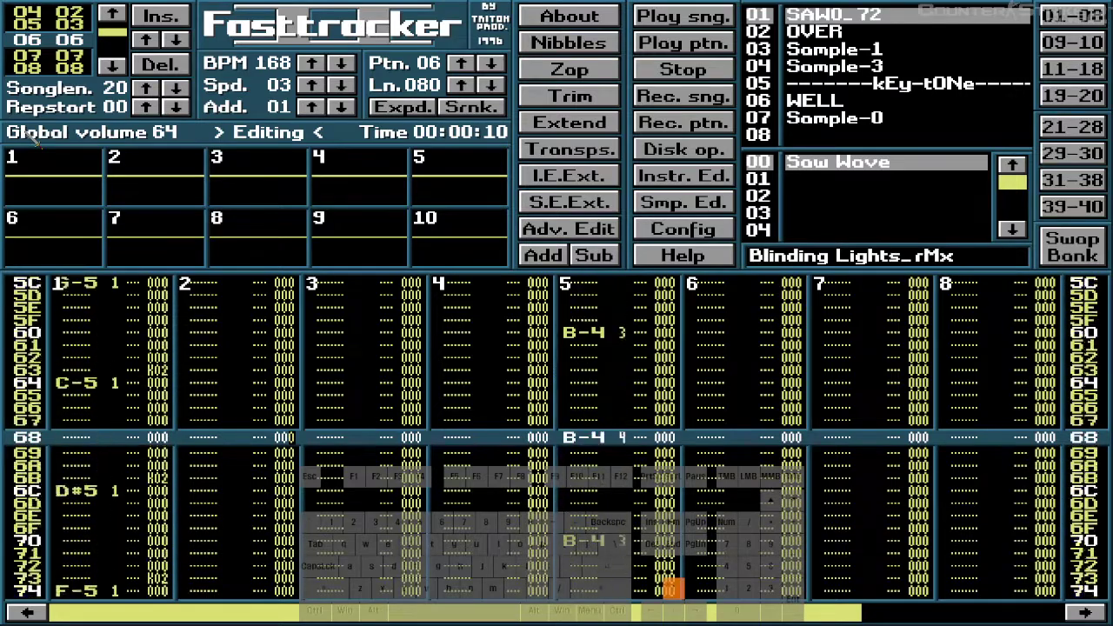
key(Up)
key(Up)
key(Up)
key(Up)
key(Up)
key(Up)
key(Up)
key(Up)
key(Up)
key(Up)
key(Up)
key(Up)
key(Up)
key(Up)
key(Up)
key(Up)
key(Up)
key(Up)
key(Up)
key(Up)
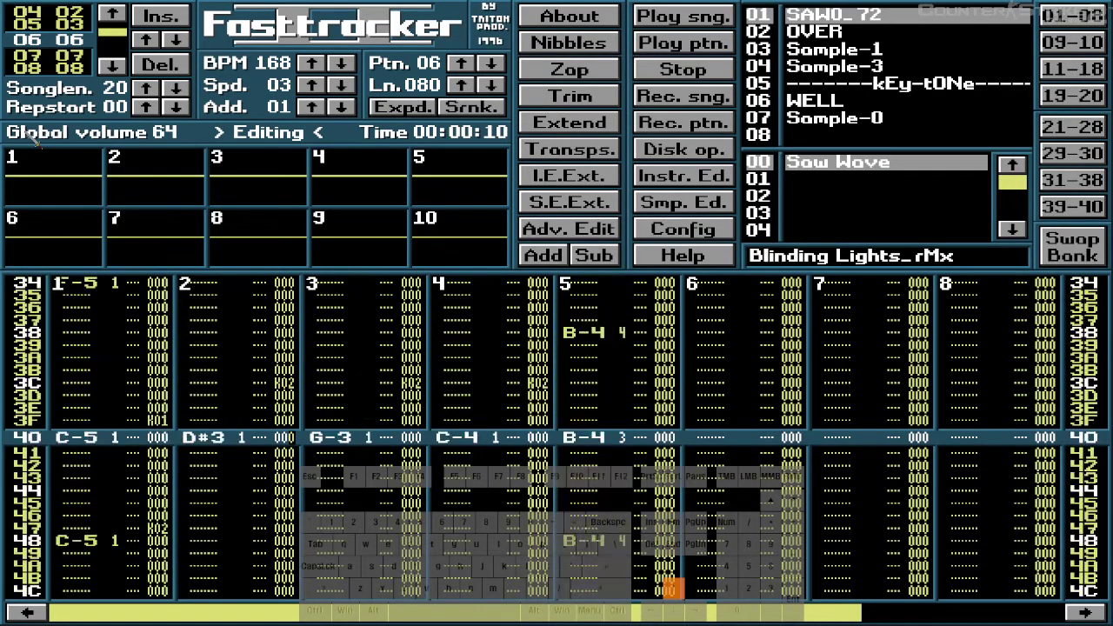
key(Up)
key(Up)
key(Up)
key(Up)
key(Up)
key(Up)
key(Up)
key(Up)
key(Up)
key(Up)
key(Up)
key(Up)
key(Up)
key(Up)
key(Up)
key(Up)
key(Up)
key(Up)
key(Up)
key(Up)
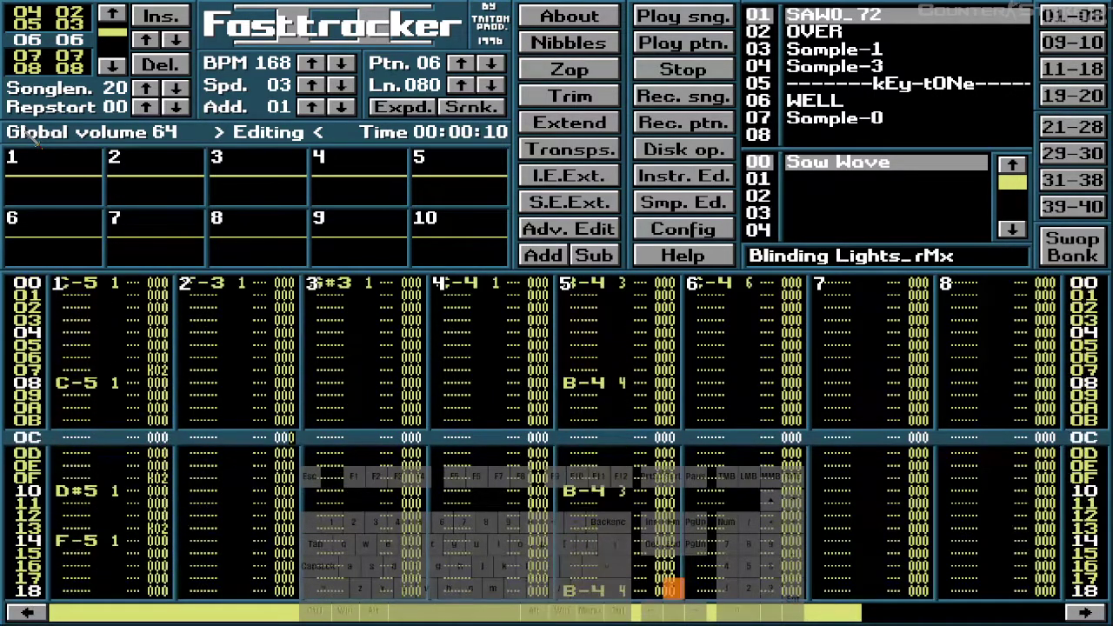
key(Up)
key(Up)
key(Up)
key(Up)
key(Up)
key(Up)
key(Up)
key(Up)
key(Up)
key(Down)
key(Down)
key(Down)
key(Down)
key(Down)
key(Down)
key(Down)
key(Down)
key(Down)
key(Down)
key(Down)
key(Down)
key(Down)
key(Down)
key(Down)
key(Down)
key(Down)
key(Down)
key(Down)
key(Down)
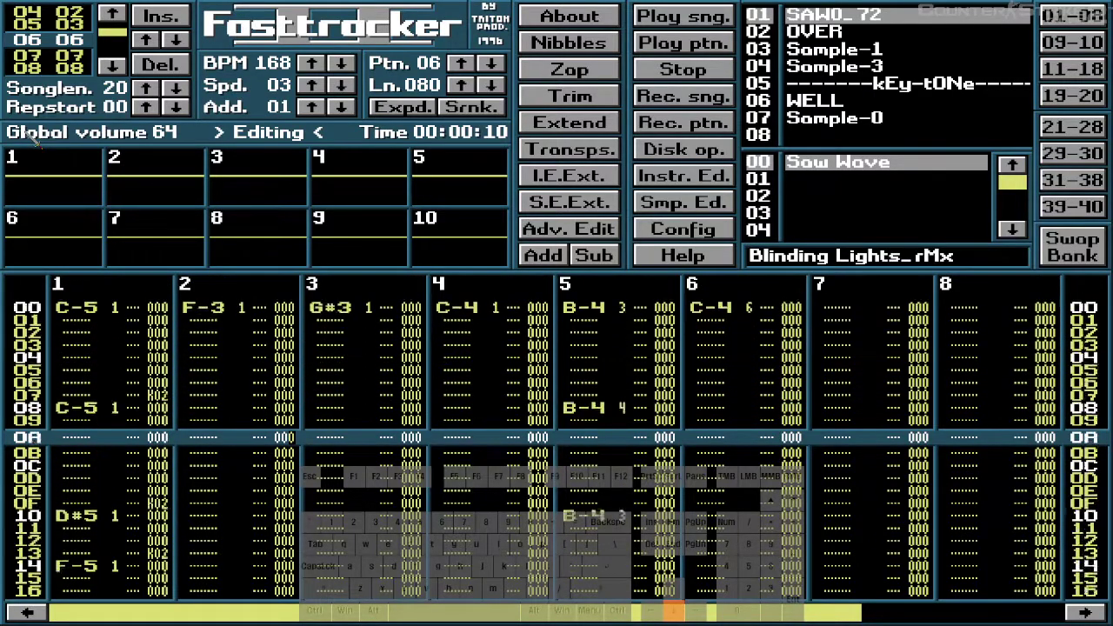
key(Control_R)
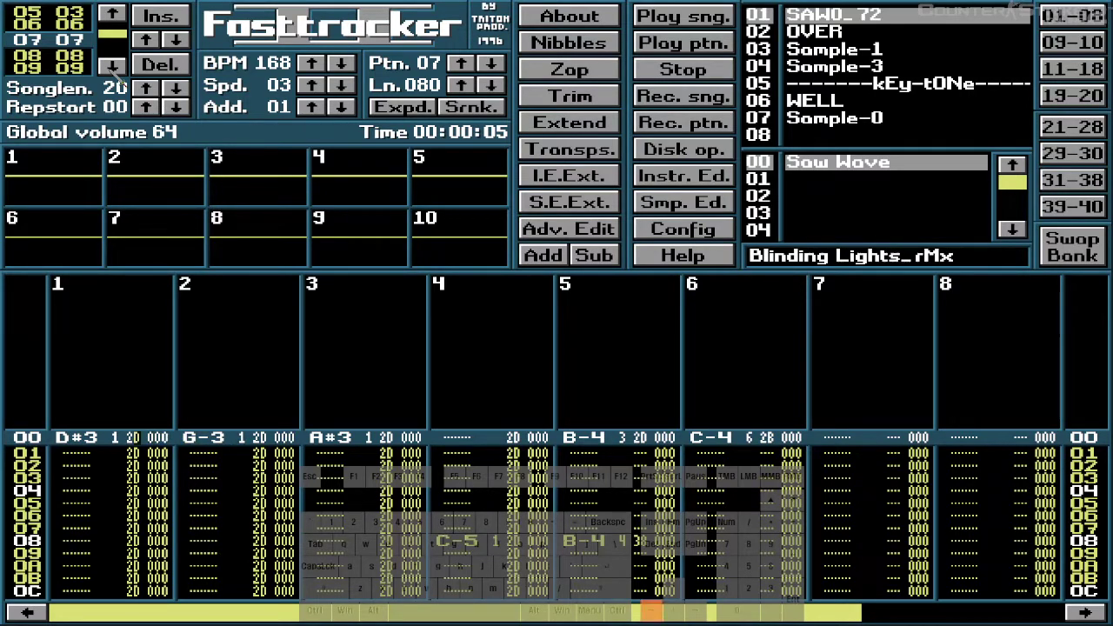
- Turn on pattern editing and clear the volume column of track 1 from row 00 through the end of pattern 07
key(space)
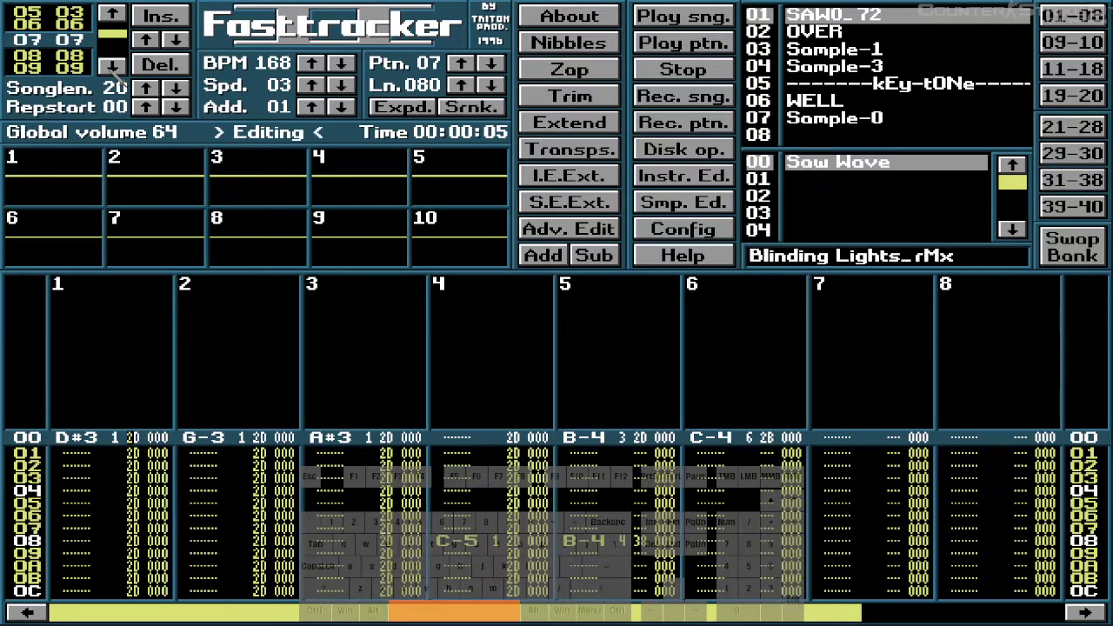
key(Delete)
key(Delete)
key(Delete)
key(Delete)
key(Delete)
key(Delete)
key(Delete)
key(Delete)
key(Delete)
key(Delete)
key(Delete)
key(Delete)
key(Delete)
key(Delete)
key(Delete)
key(Delete)
key(Delete)
key(Delete)
key(Delete)
key(Delete)
key(Delete)
key(Delete)
key(Delete)
key(Delete)
key(Delete)
key(Delete)
key(Delete)
key(Delete)
key(Delete)
key(Delete)
key(Delete)
key(Delete)
key(Delete)
key(Delete)
key(Delete)
key(Delete)
key(Delete)
key(Delete)
key(Delete)
key(Delete)
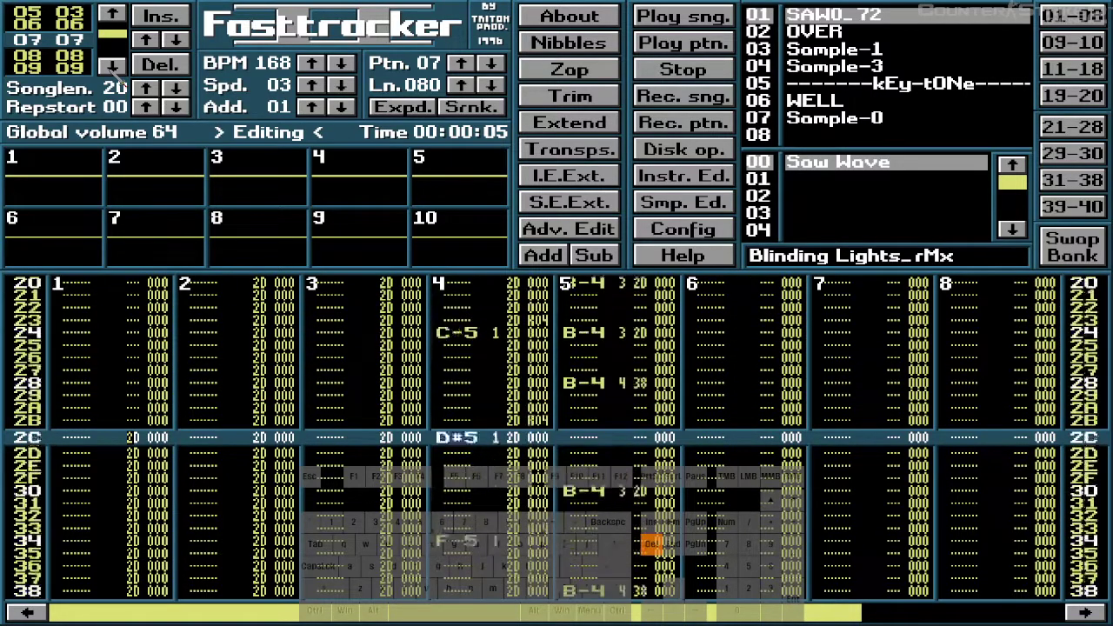
key(Delete)
key(Delete)
key(Delete)
key(Delete)
key(Delete)
key(Delete)
key(Delete)
key(Delete)
key(Delete)
key(Delete)
key(Delete)
key(Delete)
key(Delete)
key(Delete)
key(Delete)
key(Delete)
key(Delete)
key(Delete)
key(Delete)
key(Delete)
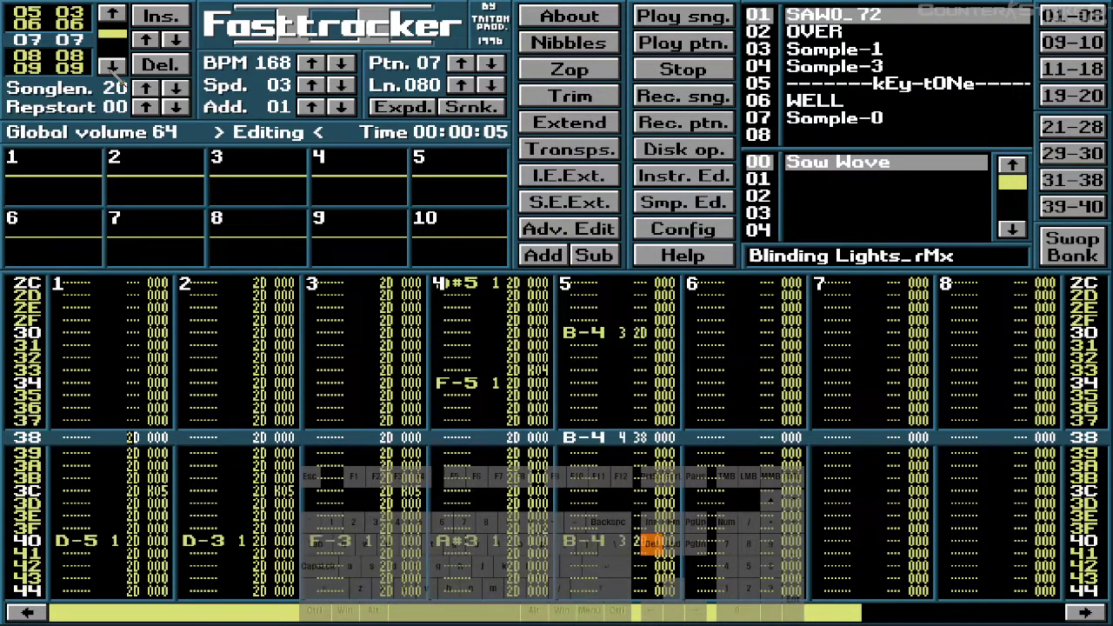
key(Delete)
key(Delete)
key(Delete)
key(Delete)
key(Delete)
key(Delete)
key(Delete)
key(Delete)
key(Delete)
key(Delete)
key(Delete)
key(Delete)
key(Delete)
key(Delete)
key(Delete)
key(Delete)
key(Delete)
key(Delete)
key(Delete)
key(Delete)
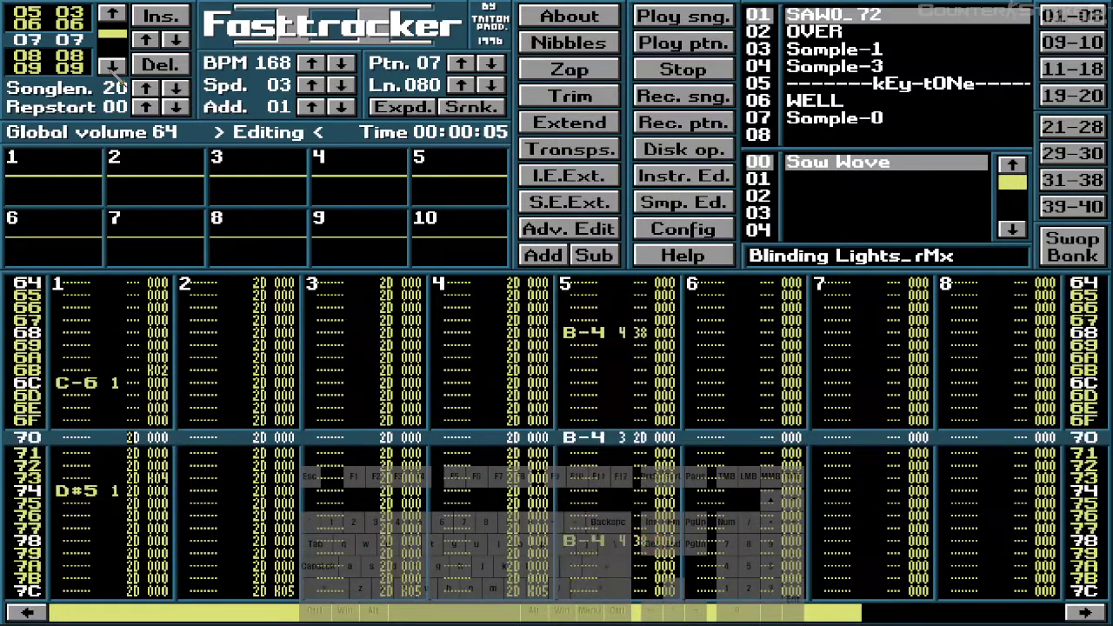
key(Delete)
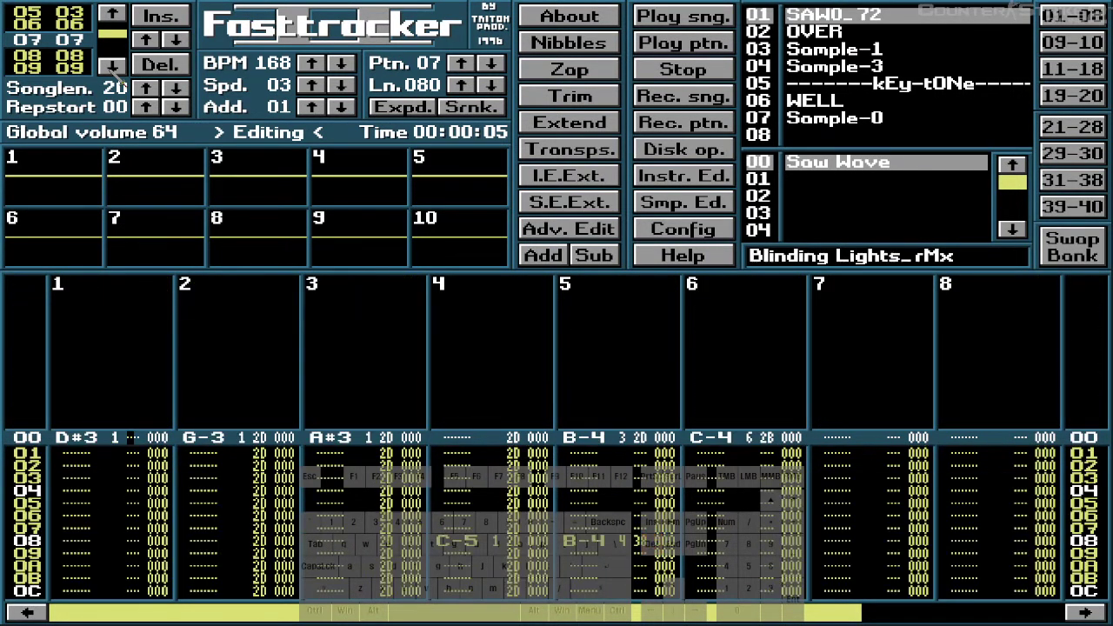
- Clear the volume column of track 2 from row 00 through the end of pattern 07
key(Tab)
key(Delete)
key(Delete)
key(Delete)
key(Delete)
key(Delete)
key(Delete)
key(Delete)
key(Delete)
key(Delete)
key(Delete)
key(Delete)
key(Delete)
key(Delete)
key(Delete)
key(Delete)
key(Delete)
key(Delete)
key(Delete)
key(Delete)
key(Delete)
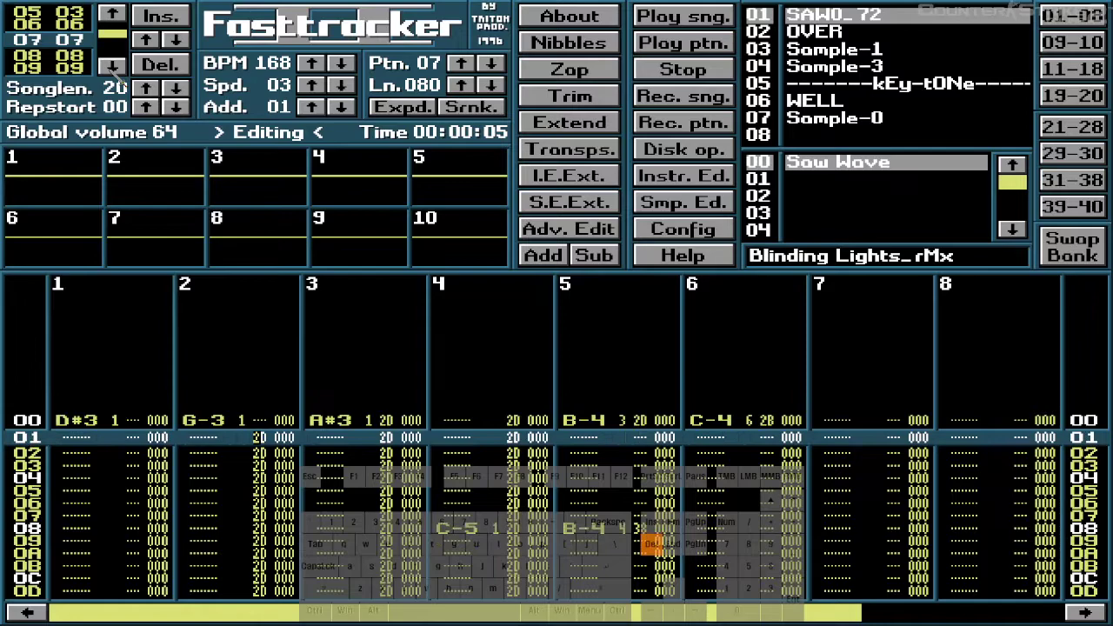
key(Delete)
key(Delete)
key(Delete)
key(Delete)
key(Delete)
key(Delete)
key(Delete)
key(Delete)
key(Delete)
key(Delete)
key(Delete)
key(Delete)
key(Delete)
key(Delete)
key(Delete)
key(Delete)
key(Delete)
key(Delete)
key(Delete)
key(Delete)
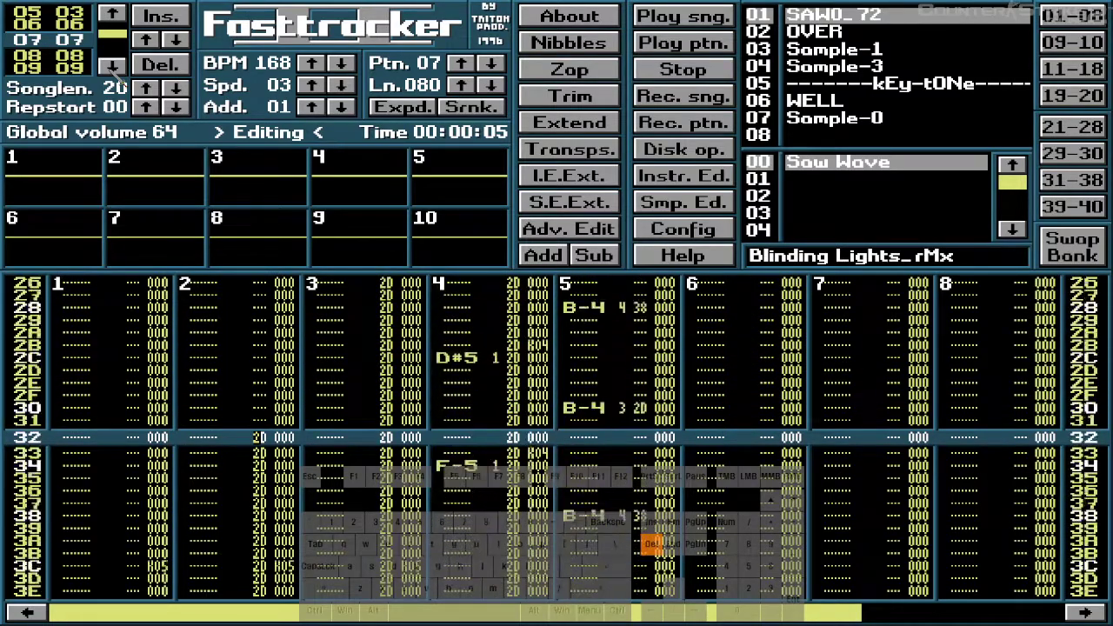
key(Delete)
key(Delete)
key(Delete)
key(Delete)
key(Delete)
key(Delete)
key(Delete)
key(Delete)
key(Delete)
key(Delete)
key(Delete)
key(Delete)
key(Delete)
key(Delete)
key(Delete)
key(Delete)
key(Delete)
key(Delete)
key(Delete)
key(Delete)
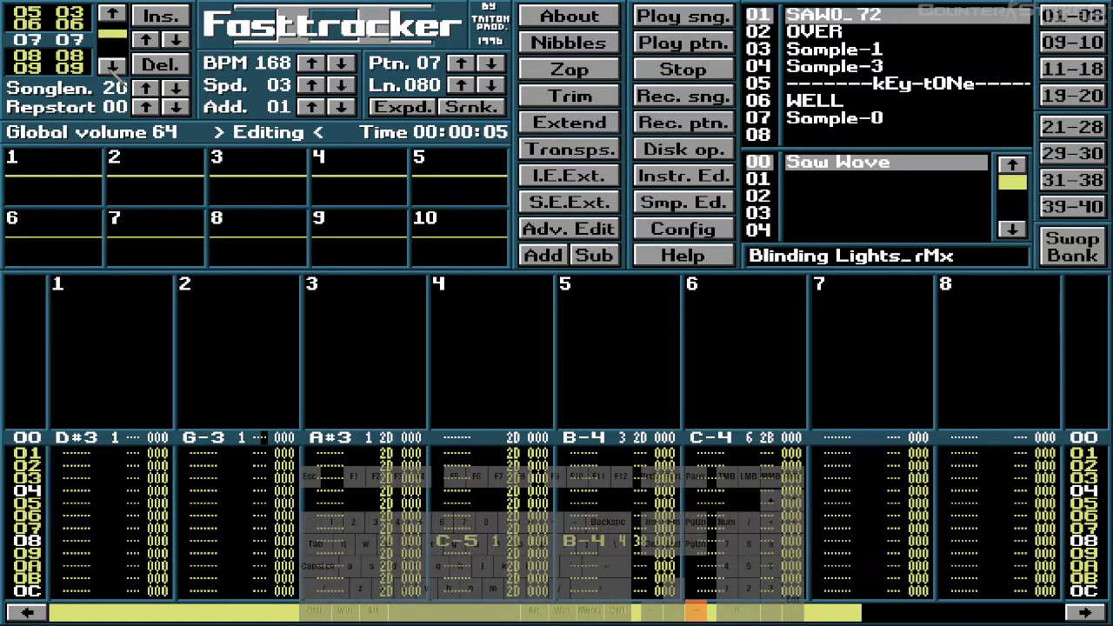
- Clear the volume column of track 3 from row 00 through the end of pattern 07
key(Delete)
key(Delete)
key(Delete)
key(Delete)
key(Delete)
key(Delete)
key(Delete)
key(Delete)
key(Delete)
key(Delete)
key(Delete)
key(Delete)
key(Delete)
key(Delete)
key(Delete)
key(Delete)
key(Delete)
key(Delete)
key(Delete)
key(Delete)
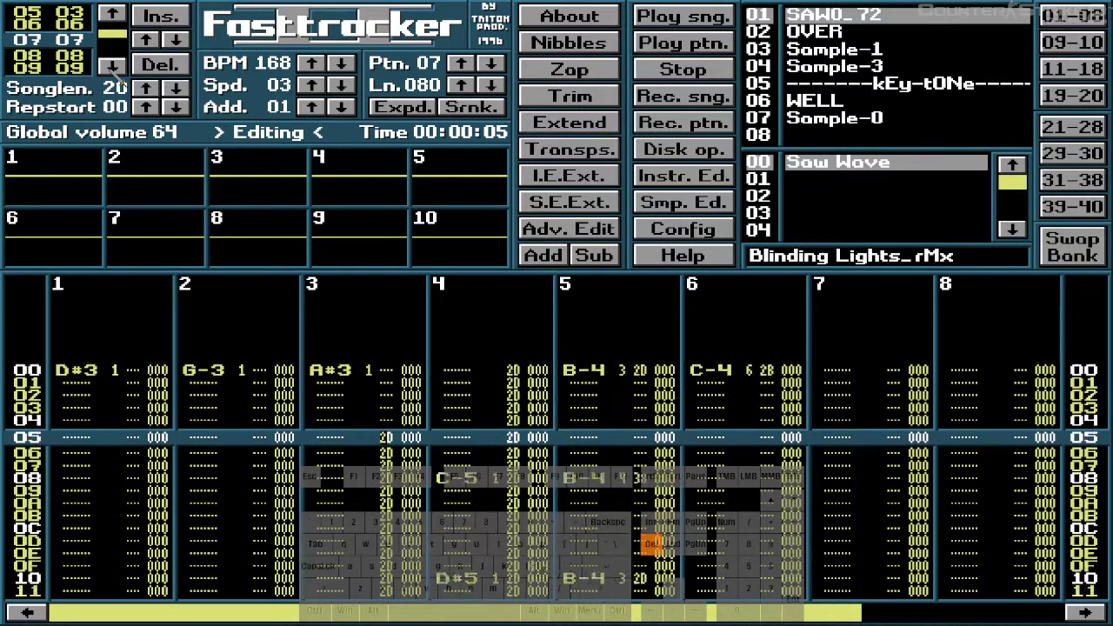
key(Delete)
key(Delete)
key(Delete)
key(Delete)
key(Delete)
key(Delete)
key(Delete)
key(Delete)
key(Delete)
key(Delete)
key(Delete)
key(Delete)
key(Delete)
key(Delete)
key(Delete)
key(Delete)
key(Delete)
key(Delete)
key(Delete)
key(Delete)
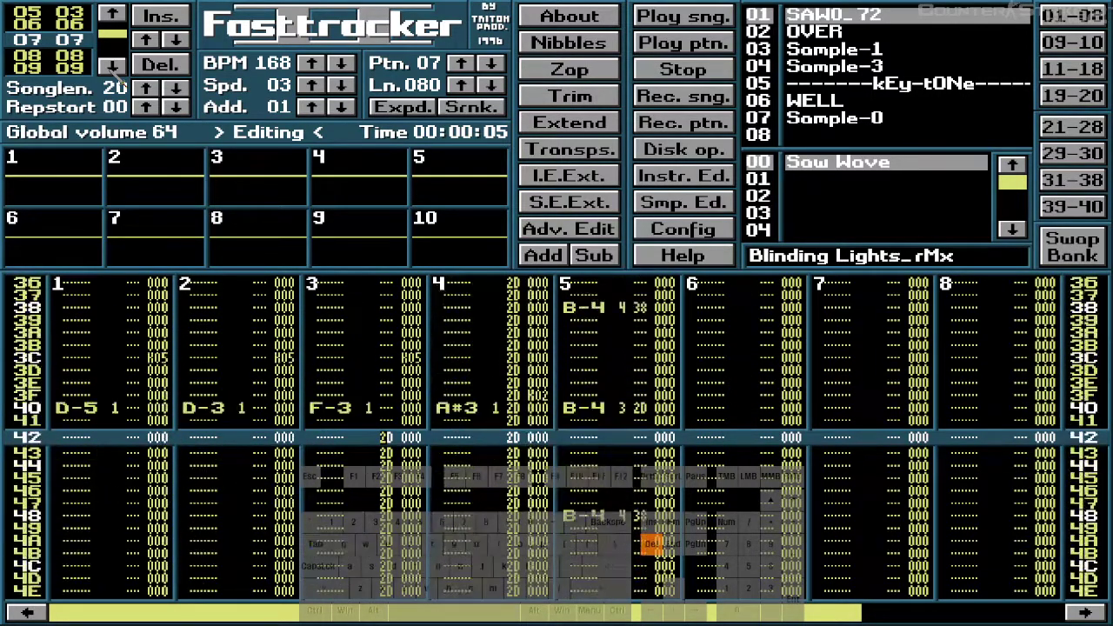
key(Delete)
key(Delete)
key(Delete)
key(Delete)
key(Delete)
key(Delete)
key(Delete)
key(Delete)
key(Delete)
key(Delete)
key(Delete)
key(Delete)
key(Delete)
key(Delete)
key(Delete)
key(Delete)
key(Delete)
key(Delete)
key(Delete)
key(Delete)
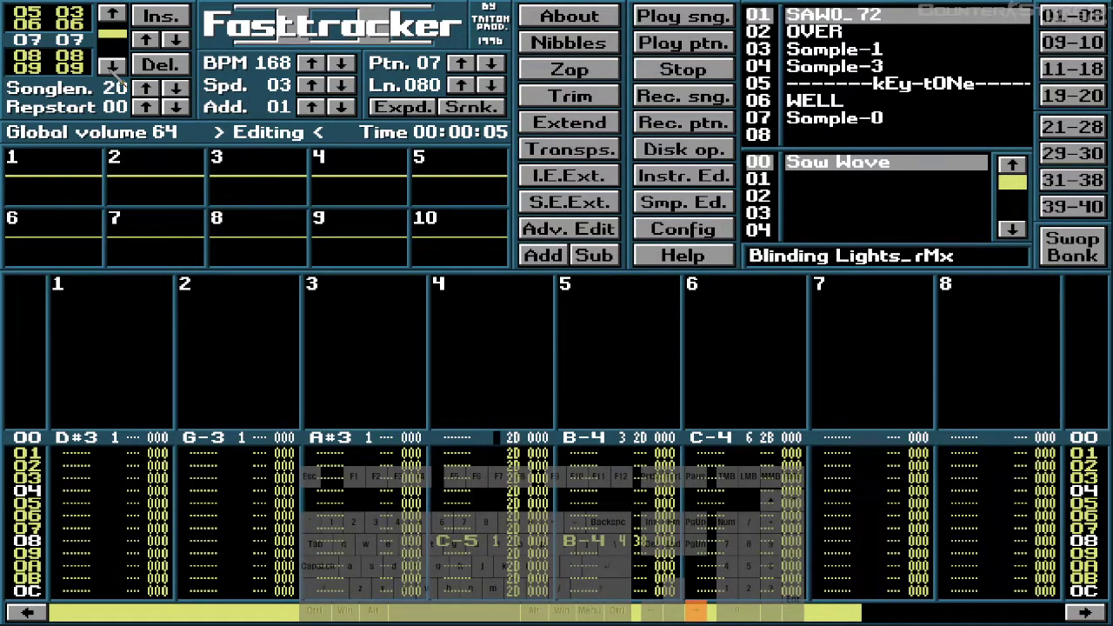
- Clear the volume column of track 4 from row 00 through the end of pattern 07
key(Delete)
key(Delete)
key(Delete)
key(Delete)
key(Delete)
key(Delete)
key(Delete)
key(Delete)
key(Delete)
key(Delete)
key(Delete)
key(Delete)
key(Delete)
key(Delete)
key(Delete)
key(Delete)
key(Delete)
key(Delete)
key(Delete)
key(Delete)
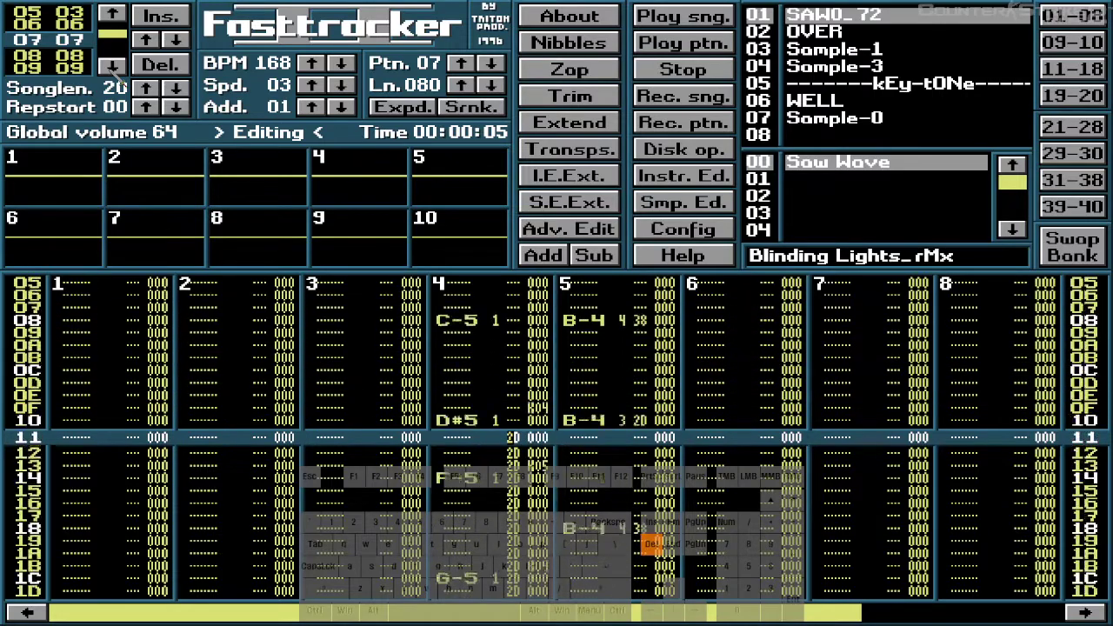
key(Delete)
key(Delete)
key(Delete)
key(Delete)
key(Delete)
key(Delete)
key(Delete)
key(Delete)
key(Delete)
key(Delete)
key(Delete)
key(Delete)
key(Delete)
key(Delete)
key(Delete)
key(Delete)
key(Delete)
key(Delete)
key(Delete)
key(Delete)
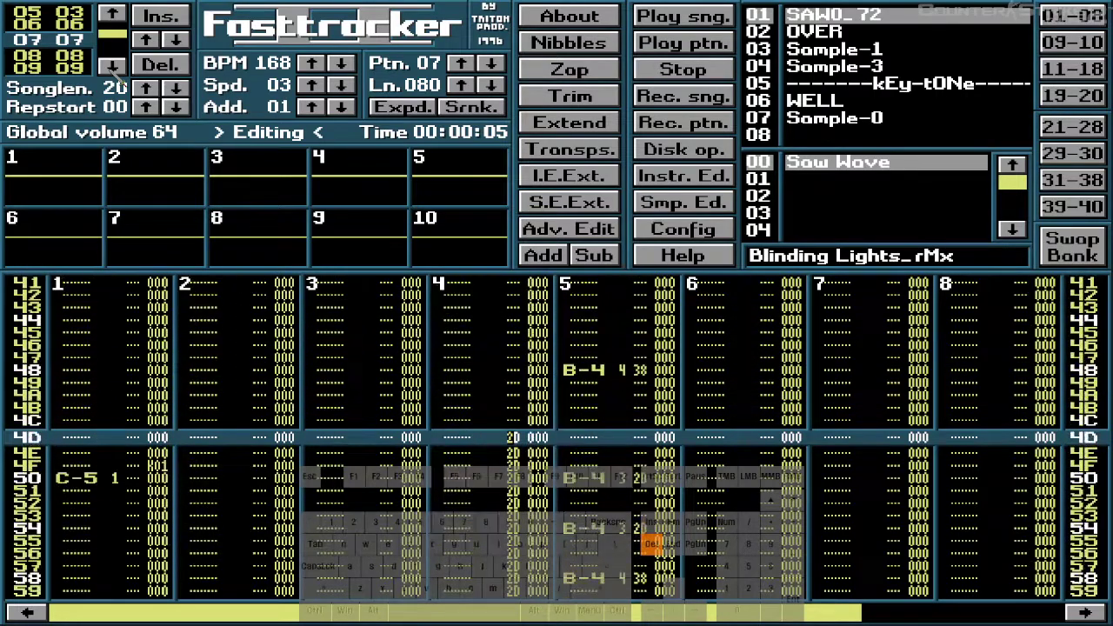
key(Delete)
key(Delete)
key(Delete)
key(Delete)
key(Delete)
key(Delete)
key(Delete)
key(Delete)
key(Delete)
key(Delete)
key(Delete)
key(Delete)
key(Delete)
key(Delete)
key(Delete)
key(Delete)
key(Delete)
key(Delete)
key(Delete)
key(Delete)
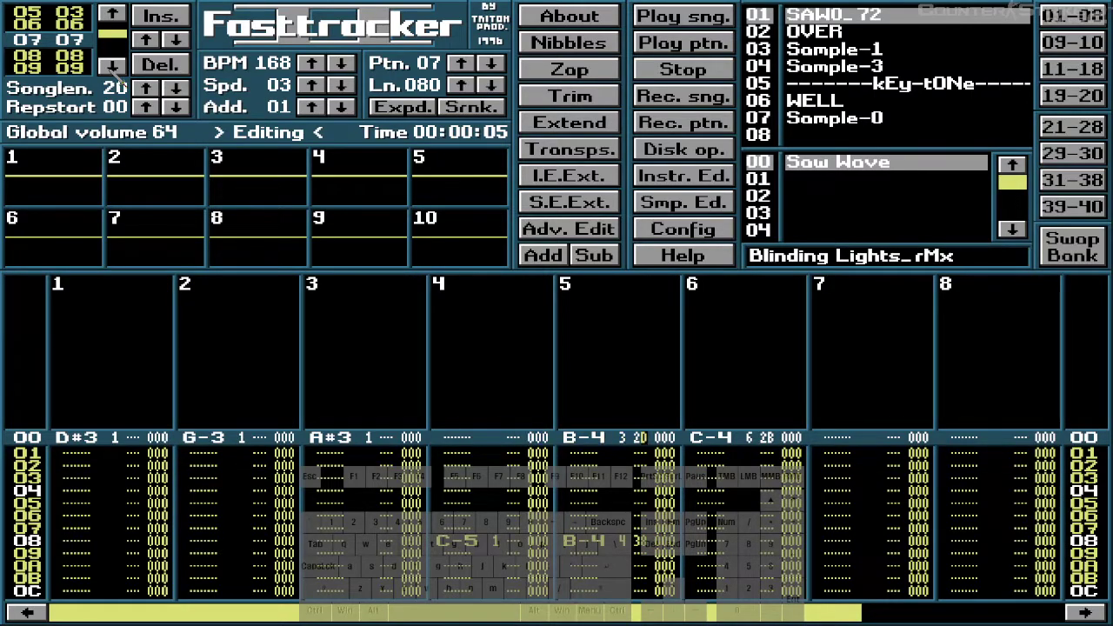
- Clear the volume column of track 5 from row 00 through the end of pattern 07
key(Delete)
key(Delete)
key(Delete)
key(Delete)
key(Delete)
key(Delete)
key(Delete)
key(Delete)
key(Delete)
key(Delete)
key(Delete)
key(Delete)
key(Delete)
key(Delete)
key(Delete)
key(Delete)
key(Delete)
key(Delete)
key(Delete)
key(Delete)
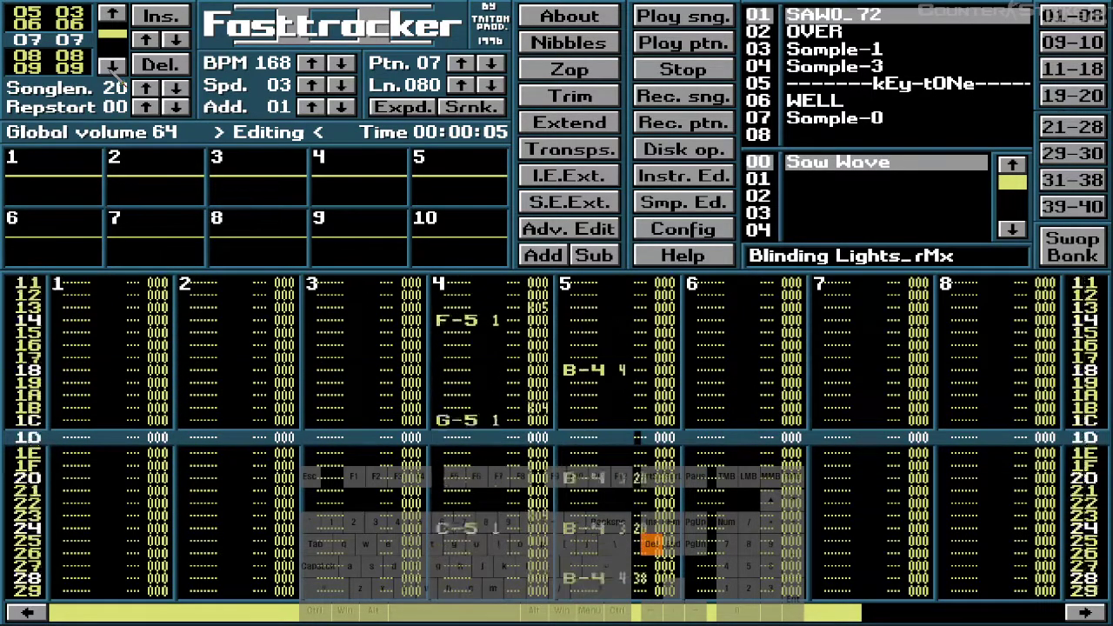
key(Delete)
key(Delete)
key(Delete)
key(Delete)
key(Delete)
key(Delete)
key(Delete)
key(Delete)
key(Delete)
key(Delete)
key(Delete)
key(Delete)
key(Delete)
key(Delete)
key(Delete)
key(Delete)
key(Delete)
key(Delete)
key(Delete)
key(Delete)
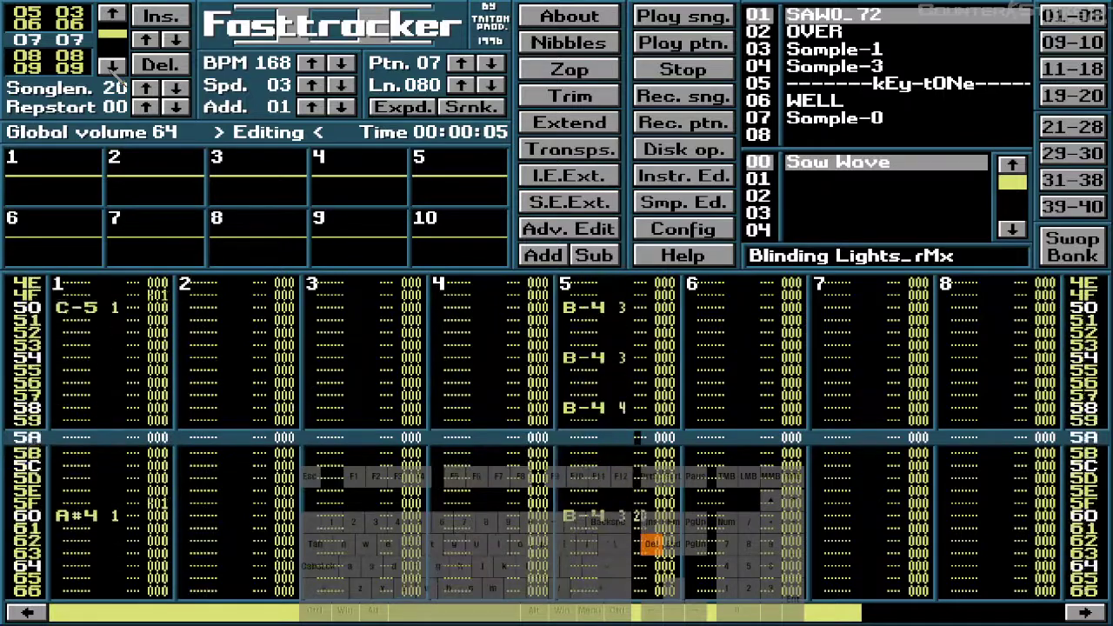
key(Delete)
key(Delete)
key(Delete)
key(Delete)
key(Delete)
key(Delete)
key(Delete)
key(Delete)
key(Delete)
key(Delete)
key(Delete)
key(Delete)
key(Delete)
key(Delete)
key(Delete)
key(Delete)
key(Delete)
key(Delete)
key(Delete)
key(Delete)
- Return to the start of pattern 07 and clear the volume value of the C-4 note at row 00 of track 6
key(Up)
key(Up)
key(Up)
key(Up)
key(Up)
key(Up)
key(Up)
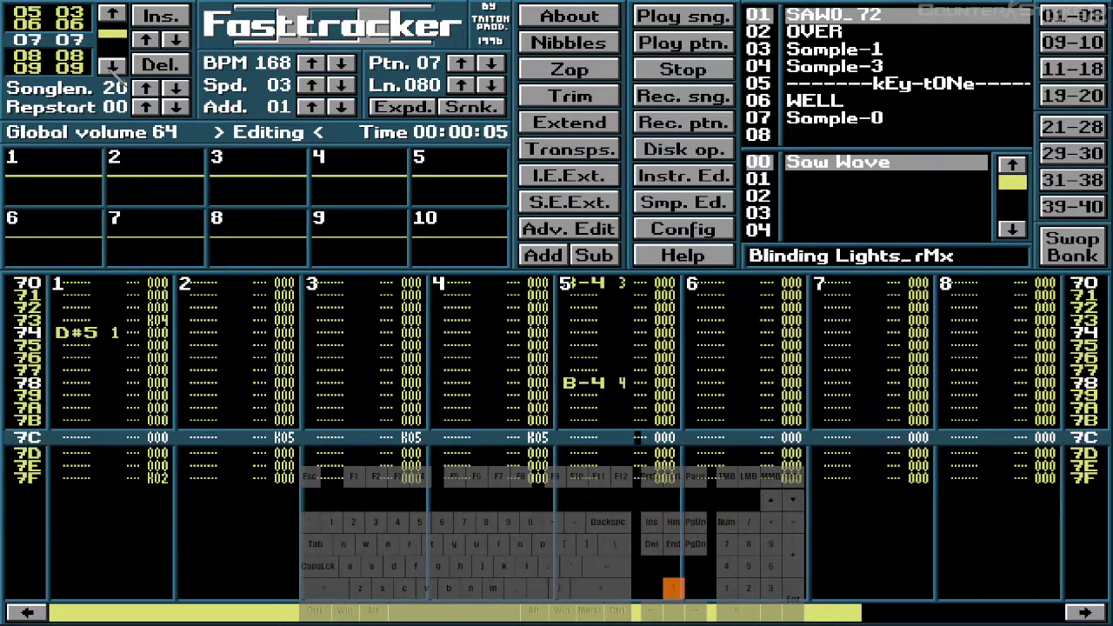
key(Up)
key(Up)
key(Up)
key(Up)
key(Up)
key(Up)
key(Up)
key(Up)
key(Up)
key(Up)
key(Up)
key(Up)
key(Up)
key(Up)
key(Up)
key(Up)
key(Up)
key(Up)
key(Up)
key(Up)
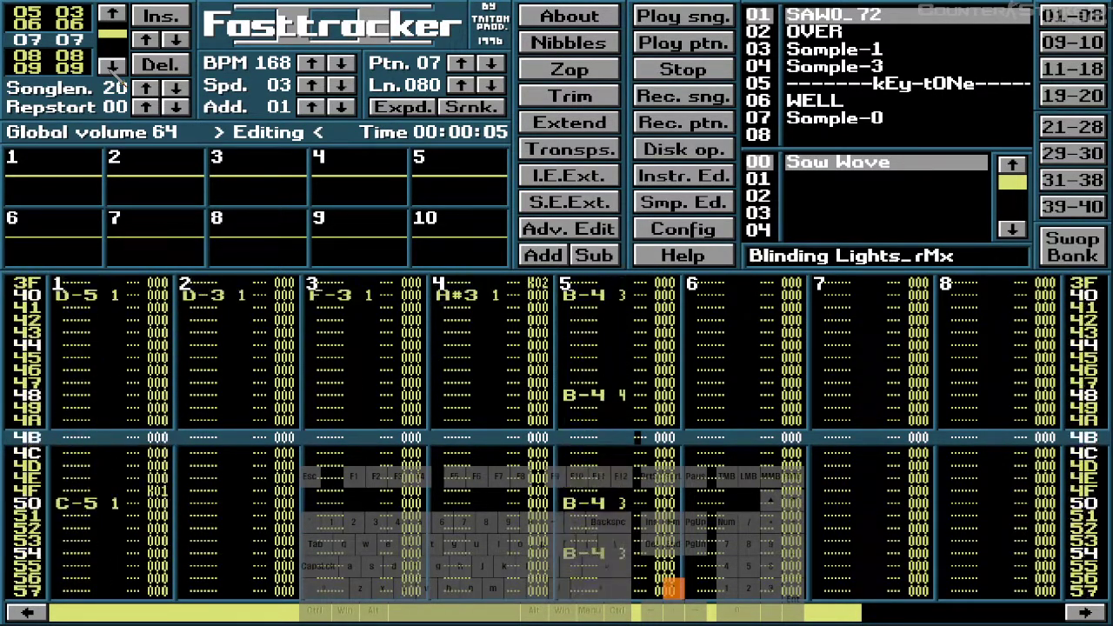
key(Up)
key(Up)
key(Up)
key(Up)
key(Up)
key(Up)
key(Up)
key(Up)
key(Up)
key(Up)
key(Up)
key(Up)
key(Up)
key(Up)
key(Up)
key(Up)
key(Up)
key(Up)
key(Up)
key(Up)
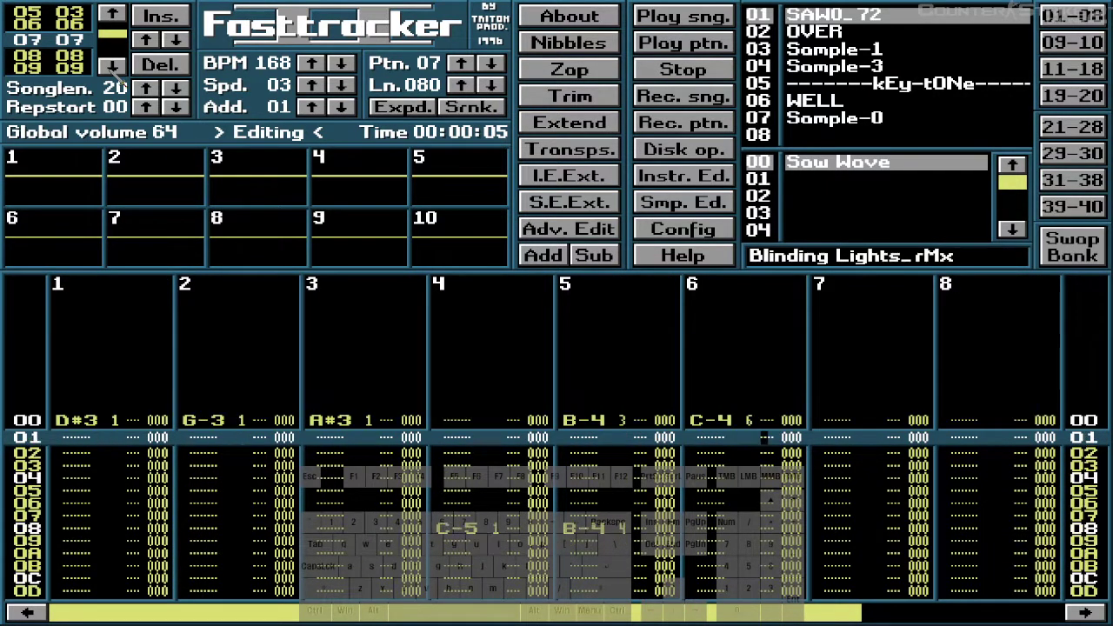
key(Delete)
- Set the key-off effect at row 3C of track 1 in pattern 07 to K02
key(Left)
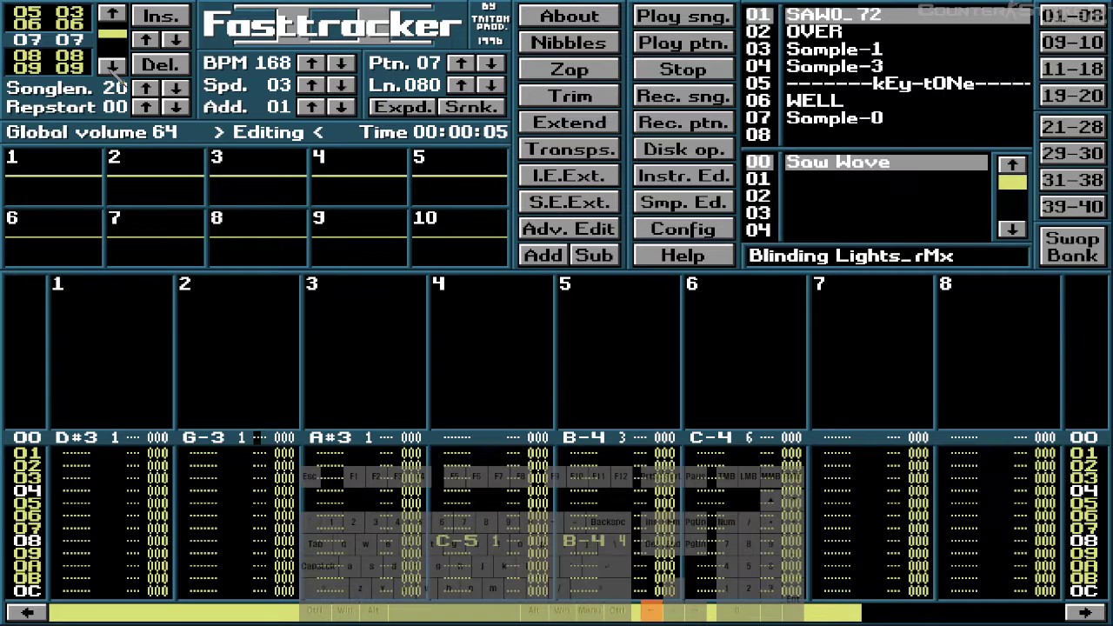
key(Down)
key(Down)
key(Down)
key(Down)
key(Down)
key(Down)
key(Down)
key(Down)
key(Down)
key(Down)
key(Down)
key(Down)
key(Down)
key(Down)
key(Down)
key(Down)
key(Down)
key(Down)
key(Down)
key(Down)
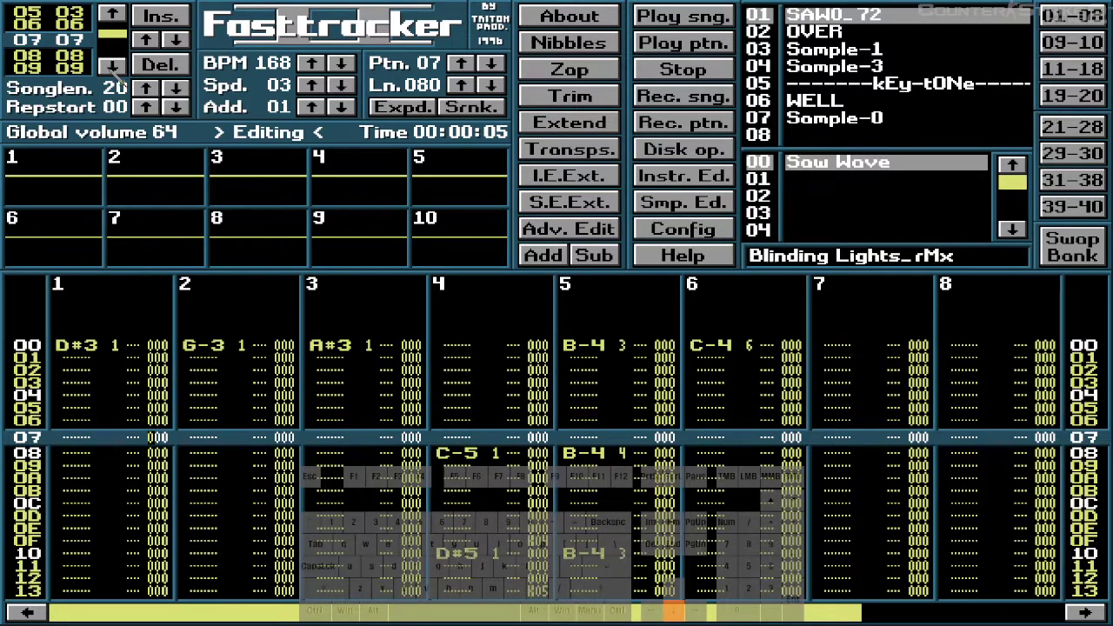
key(Down)
key(Down)
key(Down)
key(Down)
key(Down)
key(Down)
key(Down)
key(Down)
key(Down)
key(Down)
key(Down)
key(Down)
key(Down)
key(Down)
key(Down)
key(Down)
key(Down)
key(Down)
key(Down)
key(Down)
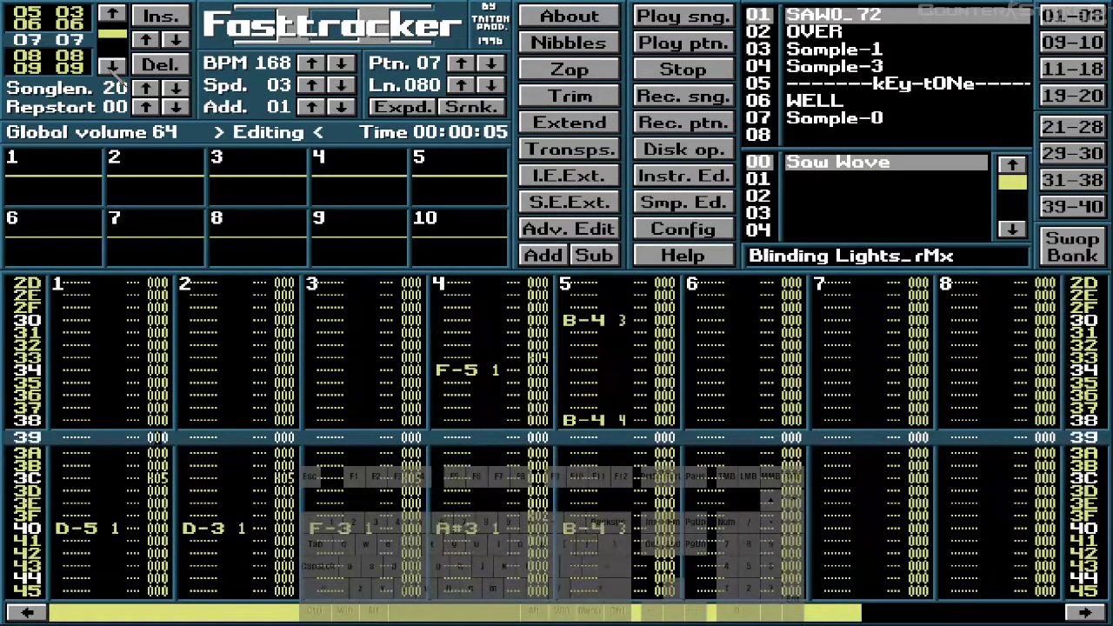
key(Down)
key(Down)
key(Down)
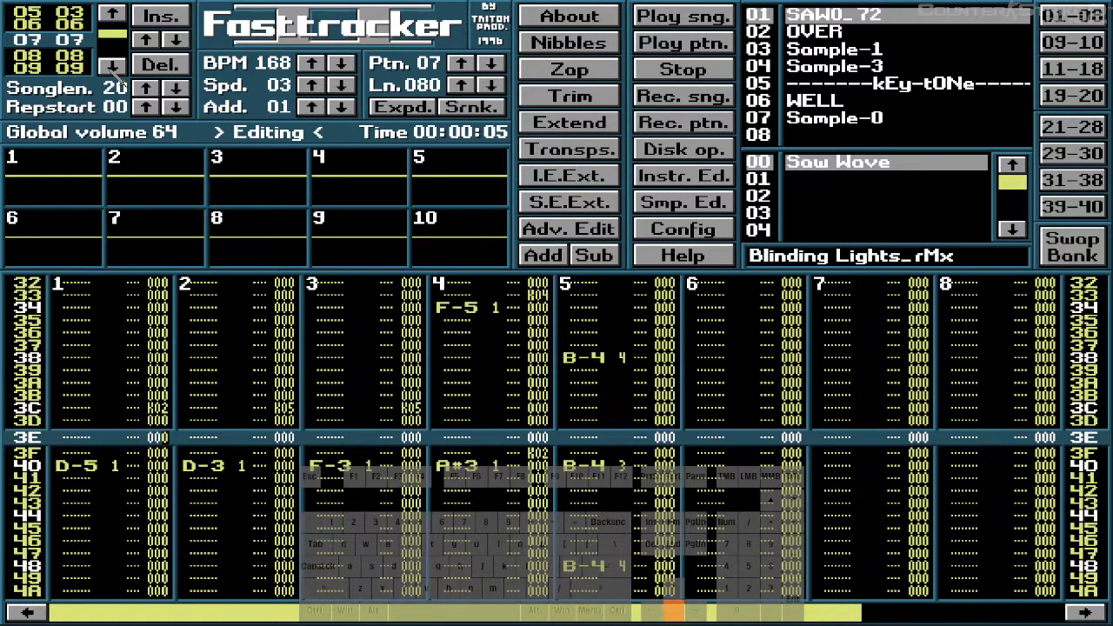
key(Down)
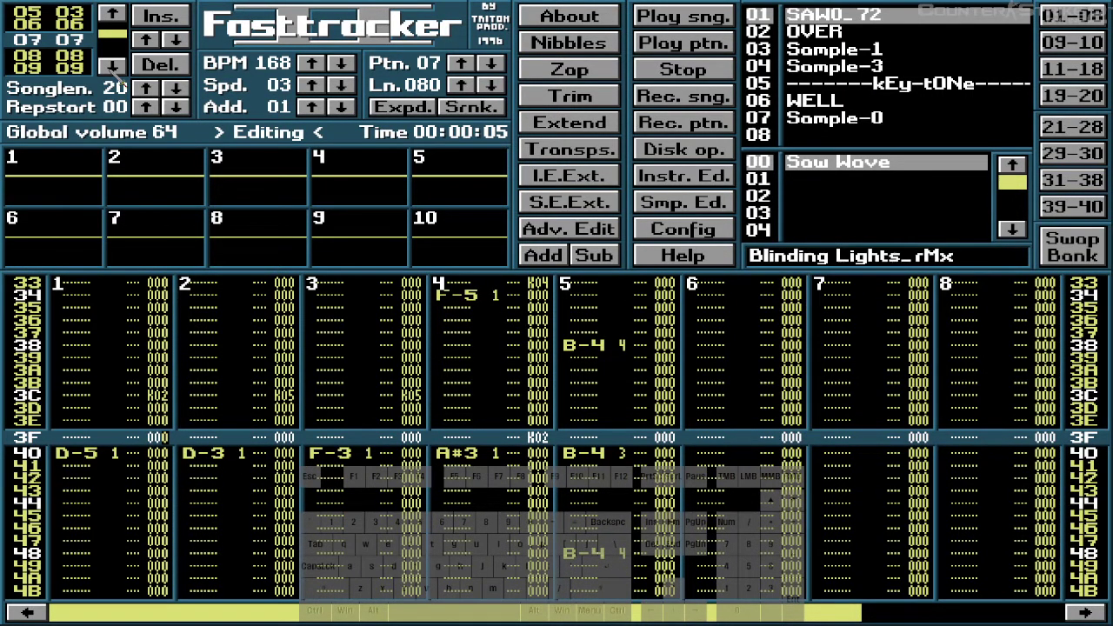
key(Up)
key(Up)
key(Up)
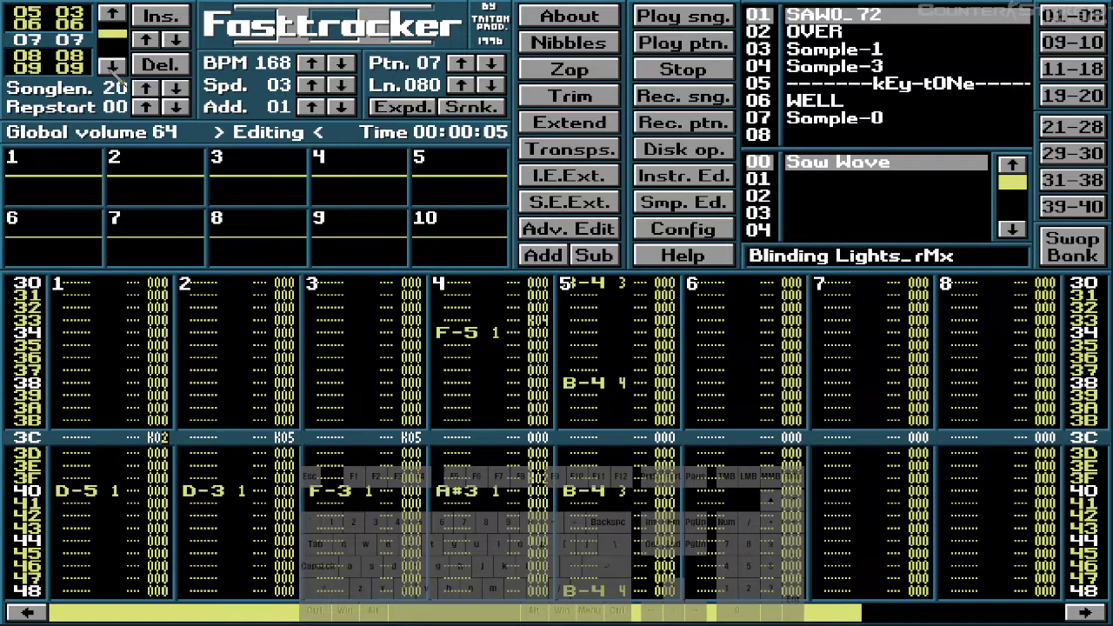
- Set the key-off effect at row 0F of track 4 in pattern 07 to K02
key(Up)
key(Up)
key(Up)
key(Up)
key(Up)
key(Up)
key(Up)
key(Up)
key(Up)
key(Up)
key(Up)
key(Up)
key(Up)
key(Up)
key(Up)
key(Up)
key(Up)
key(Up)
key(Up)
key(Up)
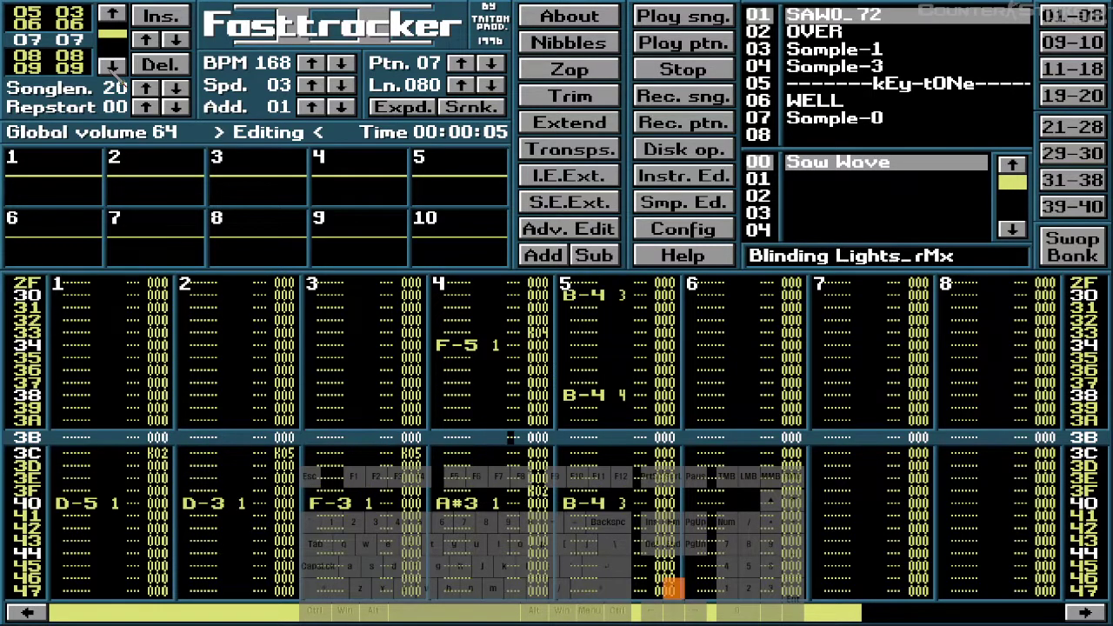
key(Up)
key(Up)
key(Up)
key(Up)
key(Up)
key(Up)
key(Up)
key(Up)
key(Up)
key(Up)
key(Up)
key(Up)
key(Up)
key(Up)
key(Up)
key(Up)
key(Up)
key(Up)
key(Up)
key(Up)
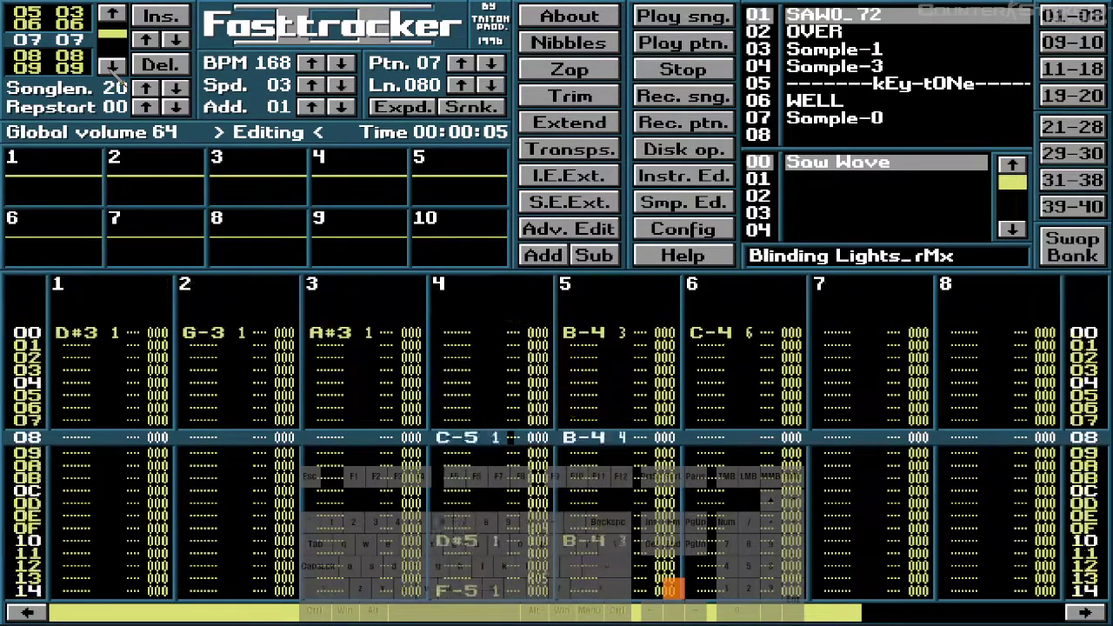
key(Down)
key(Down)
key(Down)
key(Down)
key(Down)
key(Down)
key(Down)
key(Down)
key(Down)
key(Down)
key(Down)
key(Down)
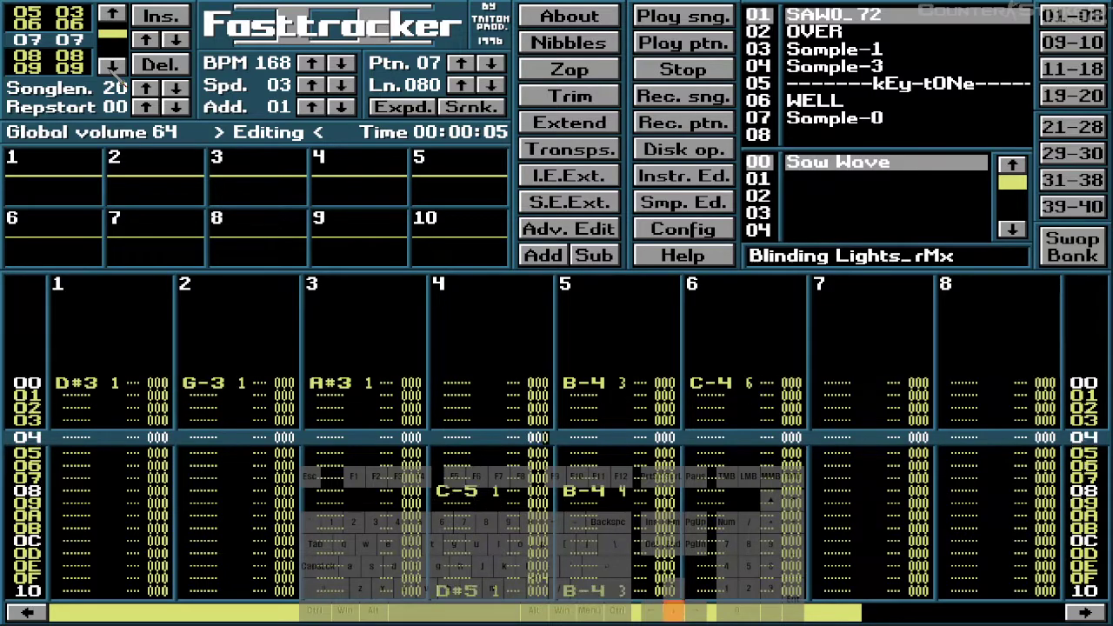
key(Down)
key(Down)
key(Down)
key(Down)
key(Down)
key(Down)
key(Down)
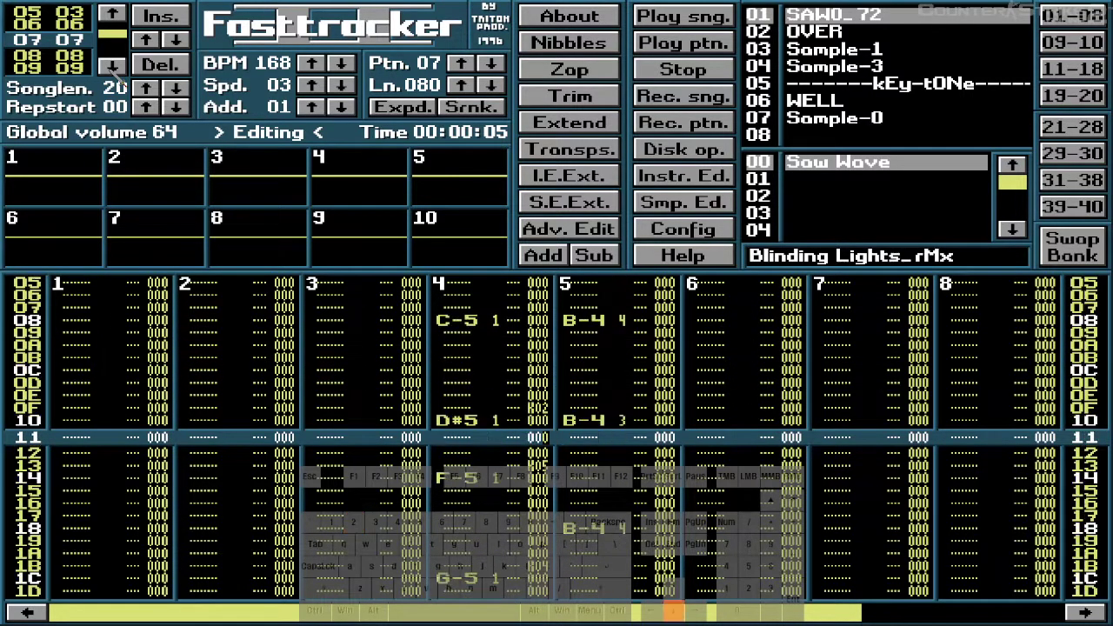
- Shorten the key-off effect at row 13 of track 4 in pattern 07 to K02
key(Down)
key(Down)
key(Down)
key(Down)
key(Down)
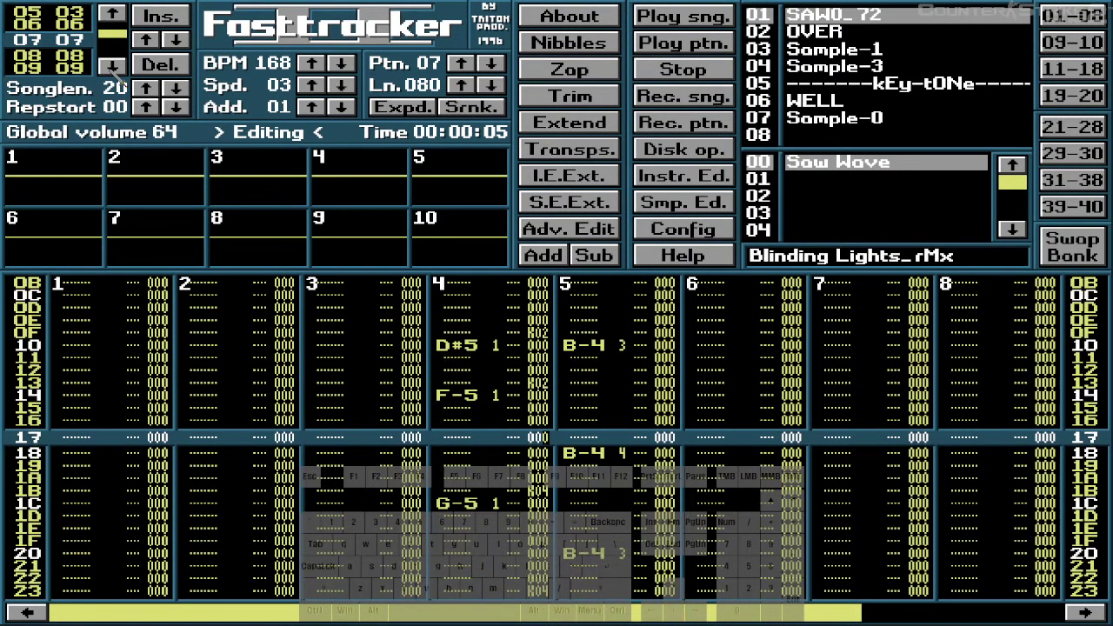
- Change the key-off effect before the G-5 note, at row 1B of track 4, to K02
key(Down)
key(Down)
key(Down)
key(Down)
key(Down)
key(Down)
key(Down)
key(Down)
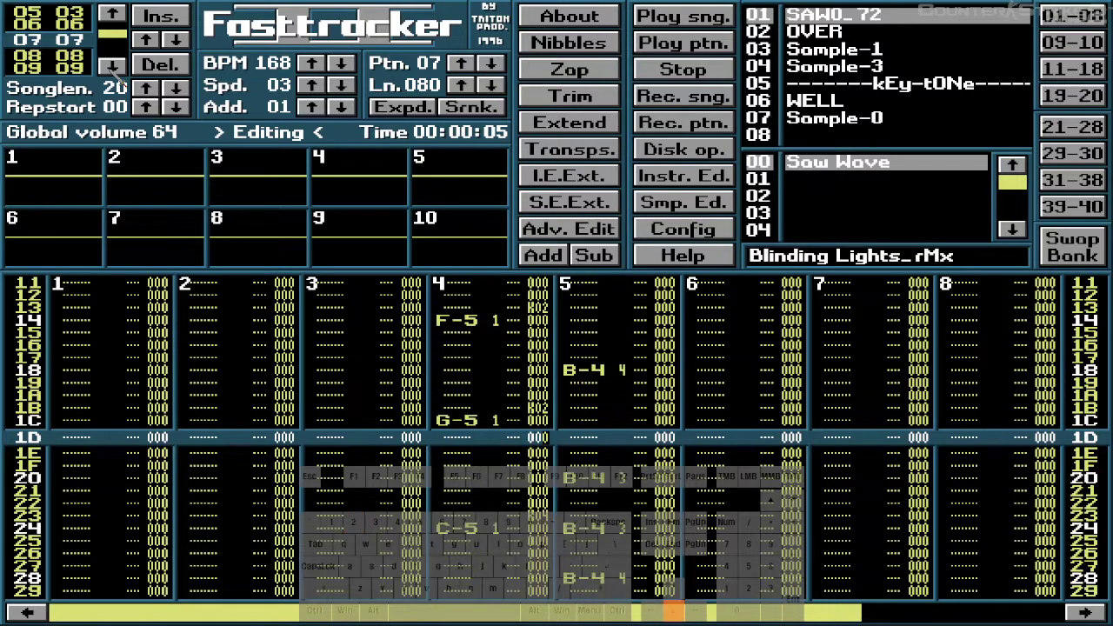
- Set the key-off effect at row 23 of track 4, just before the C-5 note, to K02
key(Down)
key(Down)
key(Down)
key(Down)
key(Down)
key(Down)
key(Down)
key(Down)
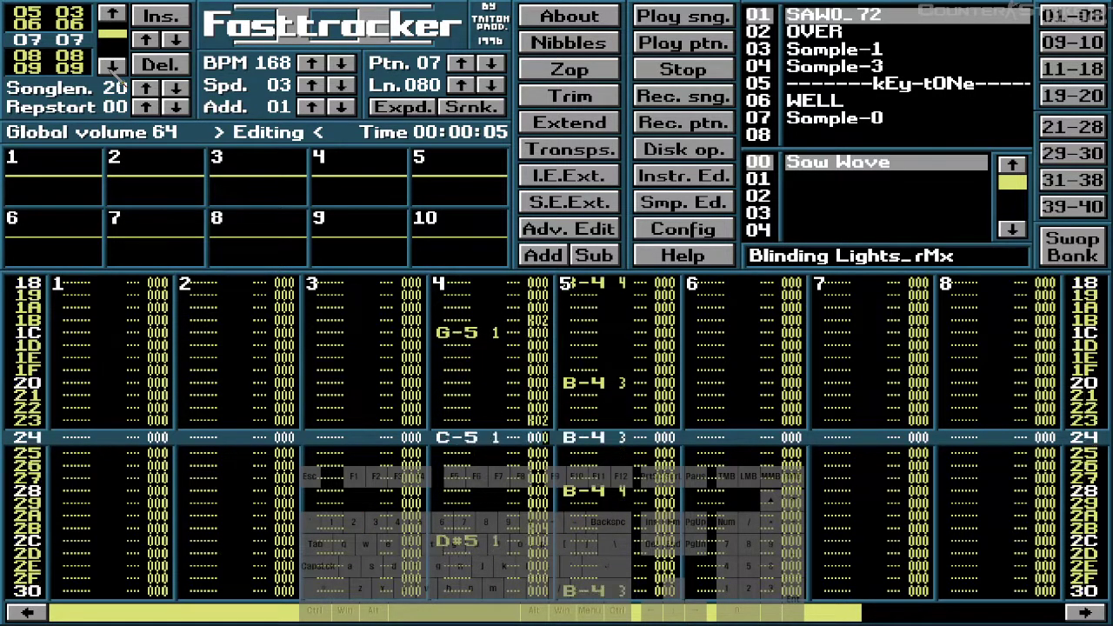
- Set the key-off effects at rows 2B and 33 of track 4 in pattern 07 to K02
key(Down)
key(Down)
key(Down)
key(Down)
key(Down)
key(Down)
key(Down)
key(Down)
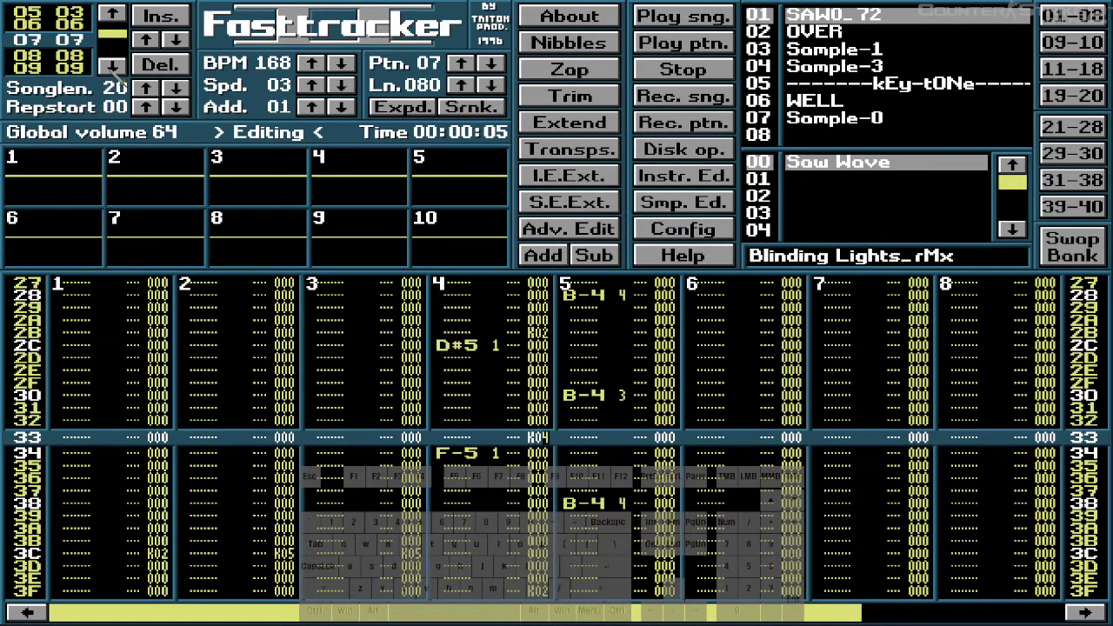
key(Down)
- Set the key-off effect at row 3F of track 4, just before the A#3 note, to K01
key(Down)
key(Down)
key(Down)
key(Down)
key(Down)
key(Down)
key(Down)
key(Down)
key(Down)
key(Down)
key(Down)
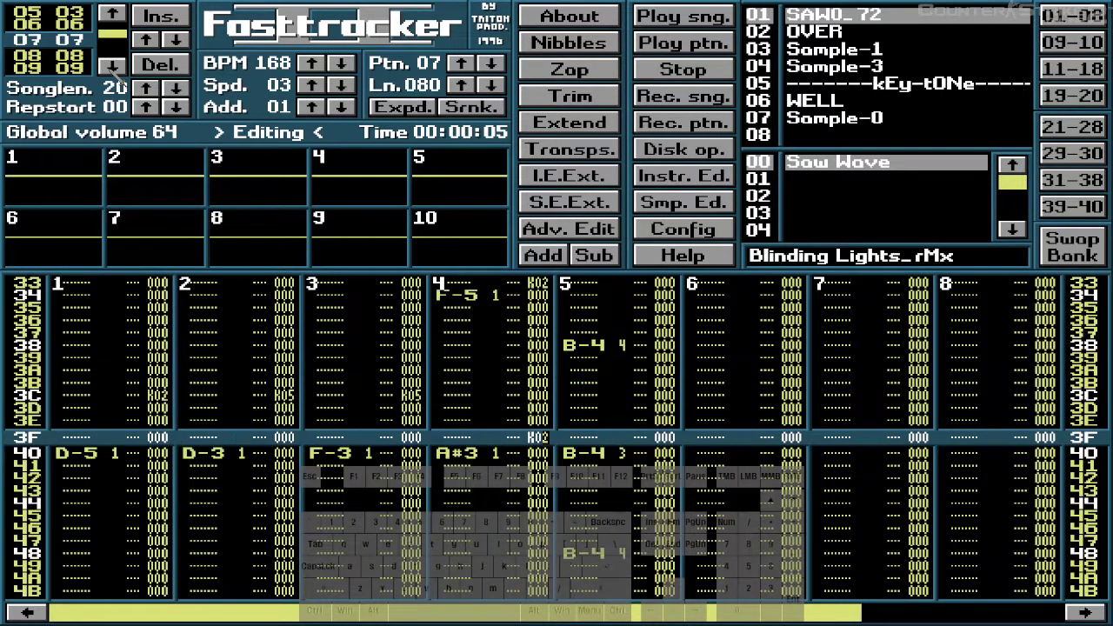
key(Down)
key(Up)
key(1)
- Set the key-off effect at row 7C of track 4, near the end of pattern 07, to K02
key(Down)
key(Down)
key(Down)
key(Down)
key(Down)
key(Down)
key(Down)
key(Down)
key(Down)
key(Down)
key(Down)
key(Down)
key(Down)
key(Down)
key(Down)
key(Down)
key(Down)
key(Down)
key(Down)
key(Down)
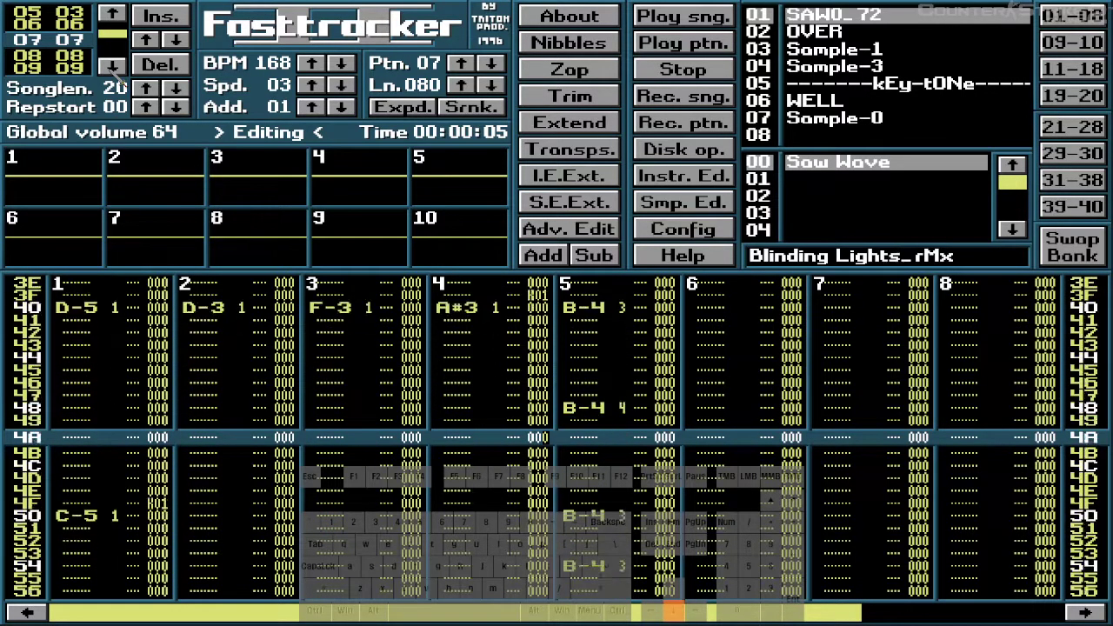
key(Down)
key(Down)
key(Down)
key(Down)
key(Down)
key(Down)
key(Down)
key(Down)
key(Down)
key(Down)
key(Down)
key(Down)
key(Down)
key(Down)
key(Down)
key(Down)
key(Down)
key(Down)
key(Down)
key(Down)
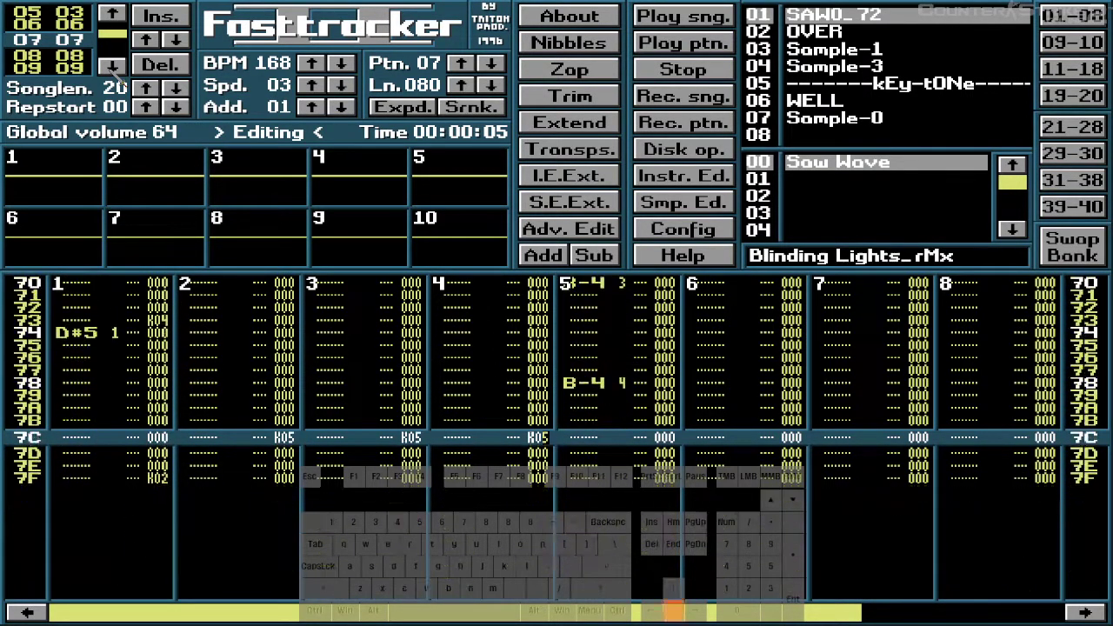
key(2)
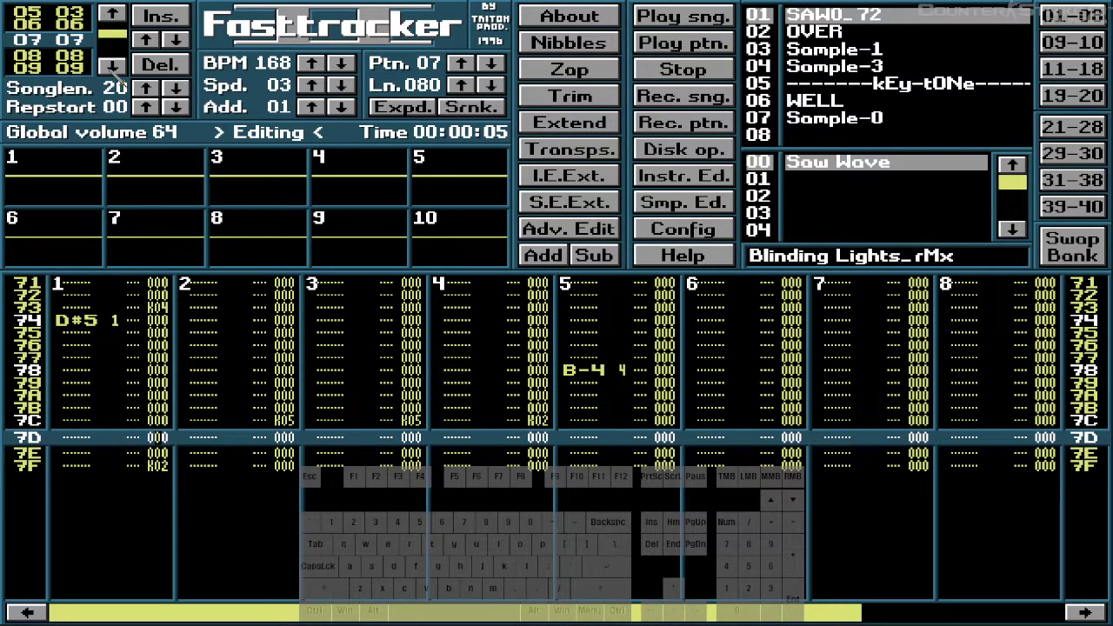
- Examine the key-off effects in pattern 07 from row 7D back to its opening rows
key(Up)
key(Up)
key(Up)
key(Up)
key(Up)
key(Up)
key(Up)
key(Up)
key(Up)
key(Up)
key(Up)
key(Up)
key(Up)
key(Up)
key(Up)
key(Up)
key(Up)
key(Up)
key(Up)
key(Up)
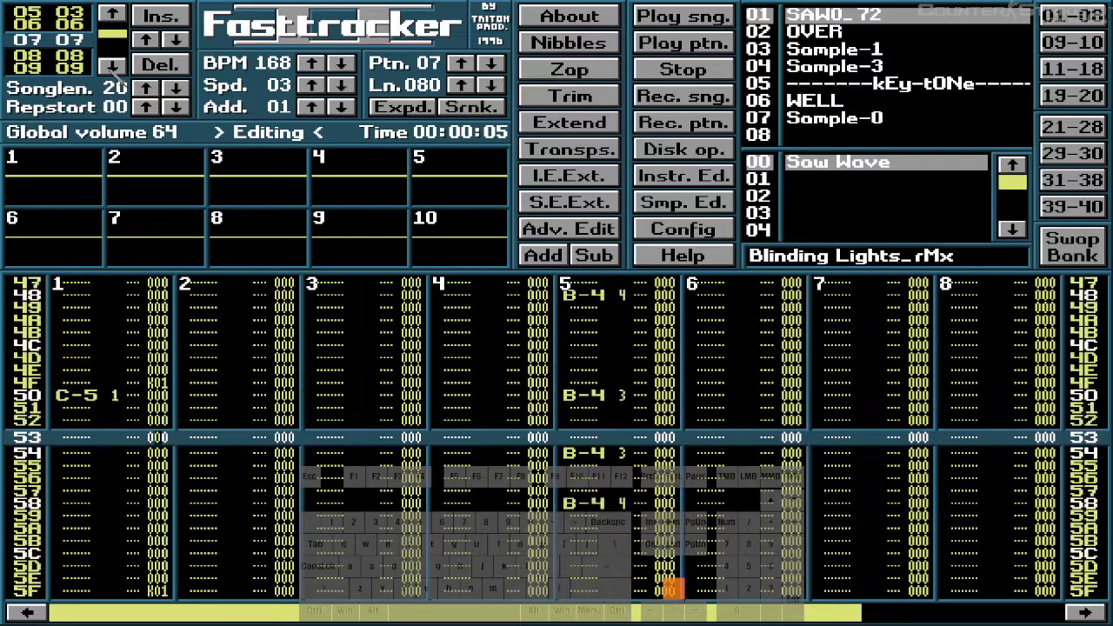
key(Up)
key(Up)
key(Up)
key(Up)
key(Up)
key(Up)
key(Up)
key(Up)
key(Up)
key(Up)
key(Up)
key(Up)
key(Up)
key(Up)
key(Up)
key(Up)
key(Up)
key(Up)
key(Up)
key(Up)
key(Up)
key(Up)
key(Up)
key(Up)
key(Up)
key(Up)
key(Up)
key(Up)
key(Up)
key(Up)
key(Up)
key(Up)
key(Up)
key(Up)
key(Up)
key(Up)
key(Up)
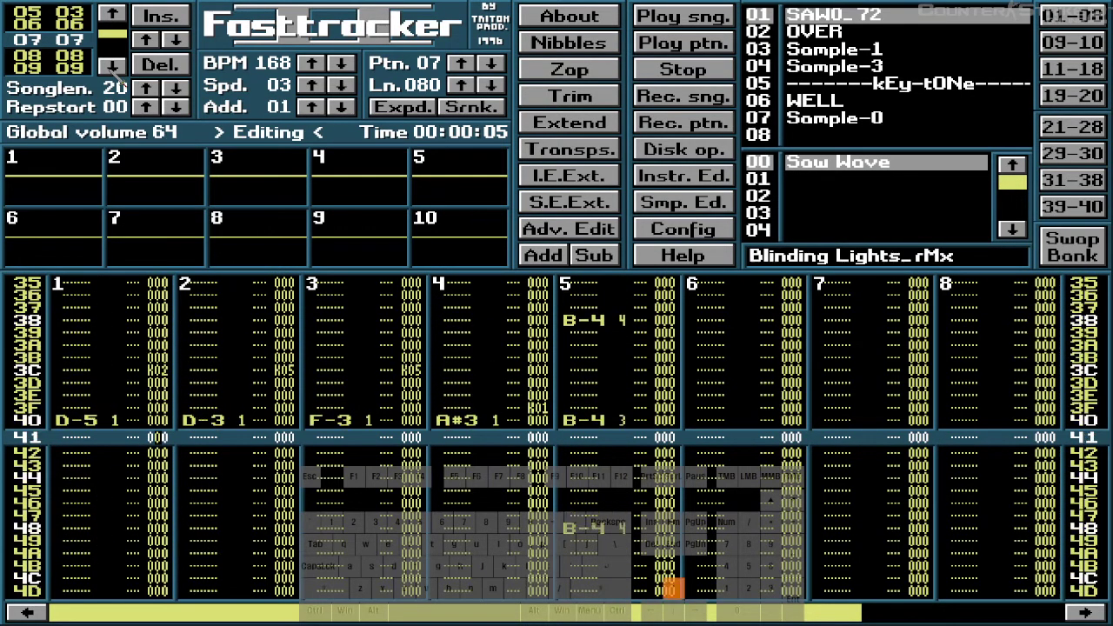
key(Up)
key(Up)
key(Up)
key(Up)
key(Up)
key(Up)
key(Up)
key(Up)
key(Up)
key(Up)
key(Up)
key(Up)
key(Up)
key(Up)
key(Up)
key(Up)
key(Up)
key(Up)
key(Up)
key(Up)
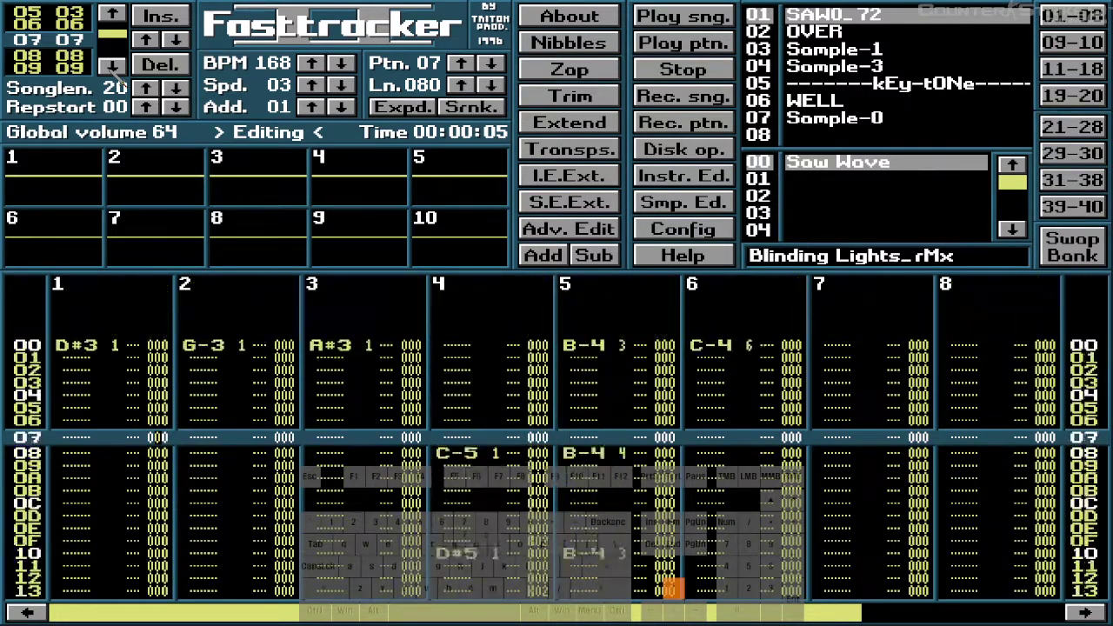
- Set the key-off effects at row 3C of tracks 2 and 3 in pattern 07 to K02
key(Down)
key(Down)
key(Down)
key(Down)
key(Down)
key(Down)
key(Down)
key(Down)
key(Down)
key(Down)
key(Down)
key(Down)
key(Down)
key(Down)
key(Down)
key(Down)
key(Down)
key(Down)
key(Down)
key(Down)
key(Down)
key(Down)
key(Down)
key(Down)
key(Down)
key(Down)
key(Down)
key(Down)
key(Down)
key(Down)
key(Down)
key(Down)
key(Down)
key(Down)
key(Down)
key(Down)
key(Down)
key(Down)
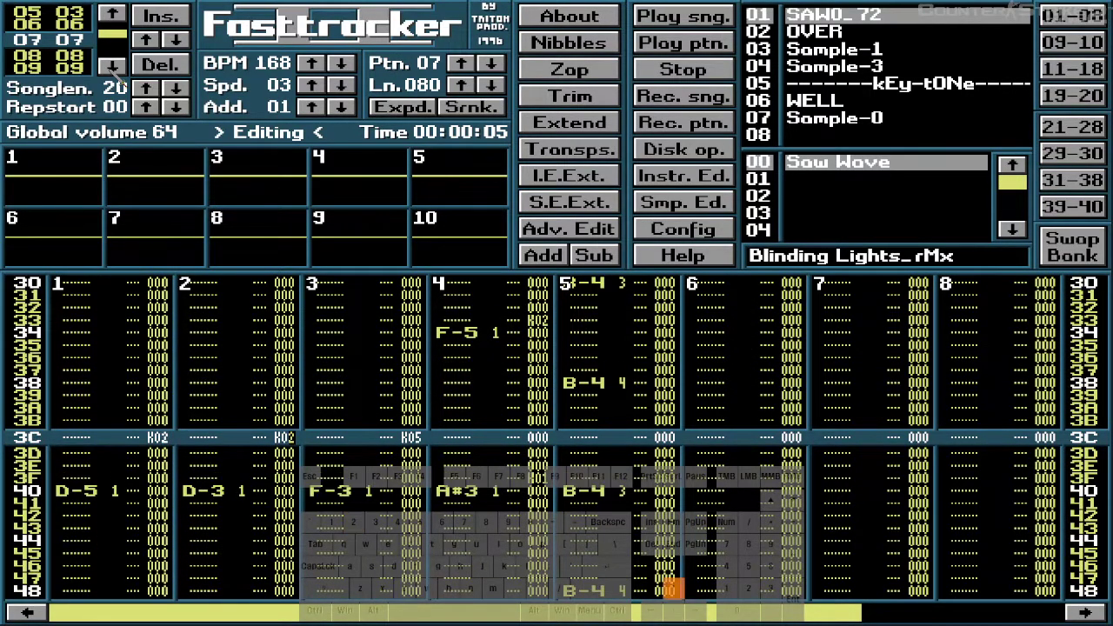
key(Right)
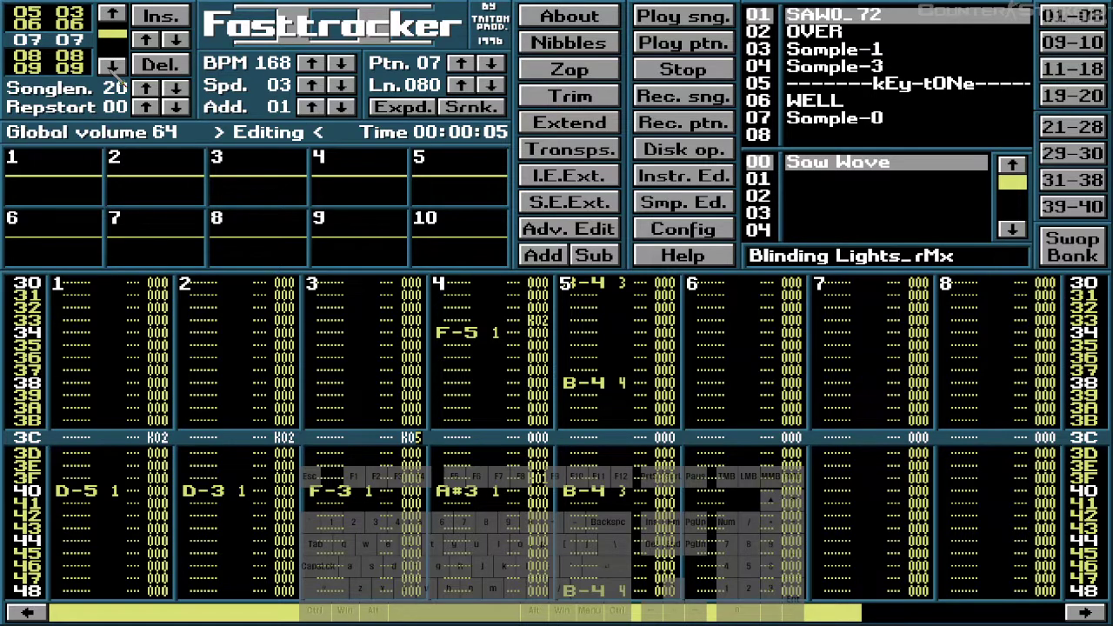
text(2)
- Examine the note and key-off entries in pattern 07 between rows 3C and 54
key(Down)
key(Down)
key(Down)
key(Down)
key(Down)
key(Down)
key(Down)
key(Down)
key(Down)
key(Down)
key(Down)
key(Down)
key(Down)
key(Down)
key(Down)
key(Down)
key(Down)
key(Down)
key(Down)
key(Down)
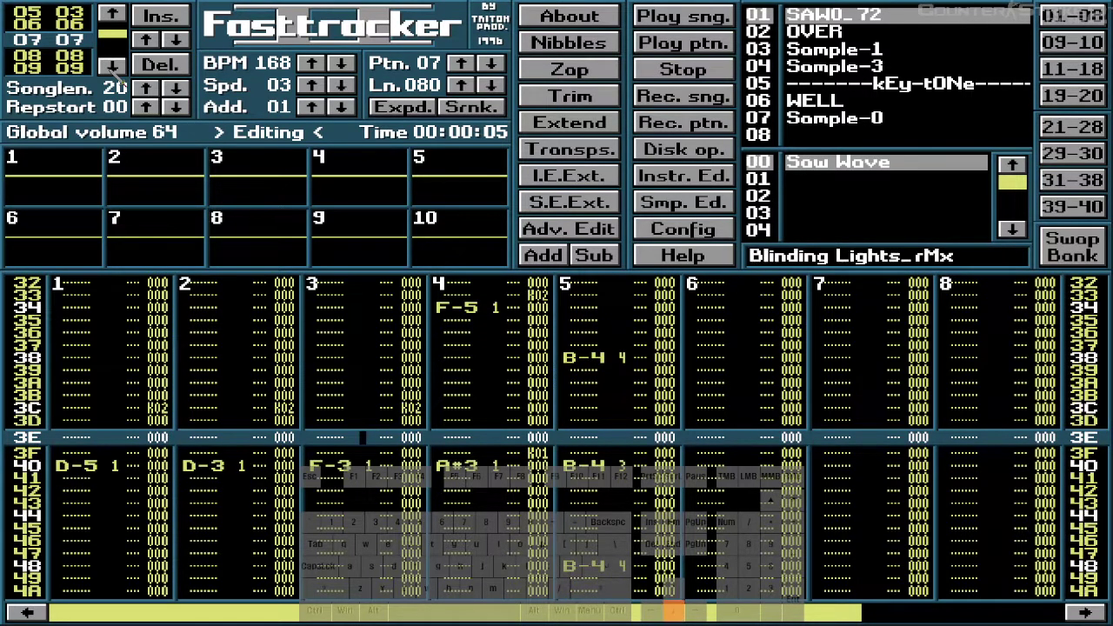
key(Down)
key(Down)
key(Down)
key(Down)
key(Down)
key(Down)
key(Down)
key(Down)
key(Down)
key(Down)
key(Down)
key(Down)
key(Down)
key(Down)
key(Down)
key(Down)
key(Down)
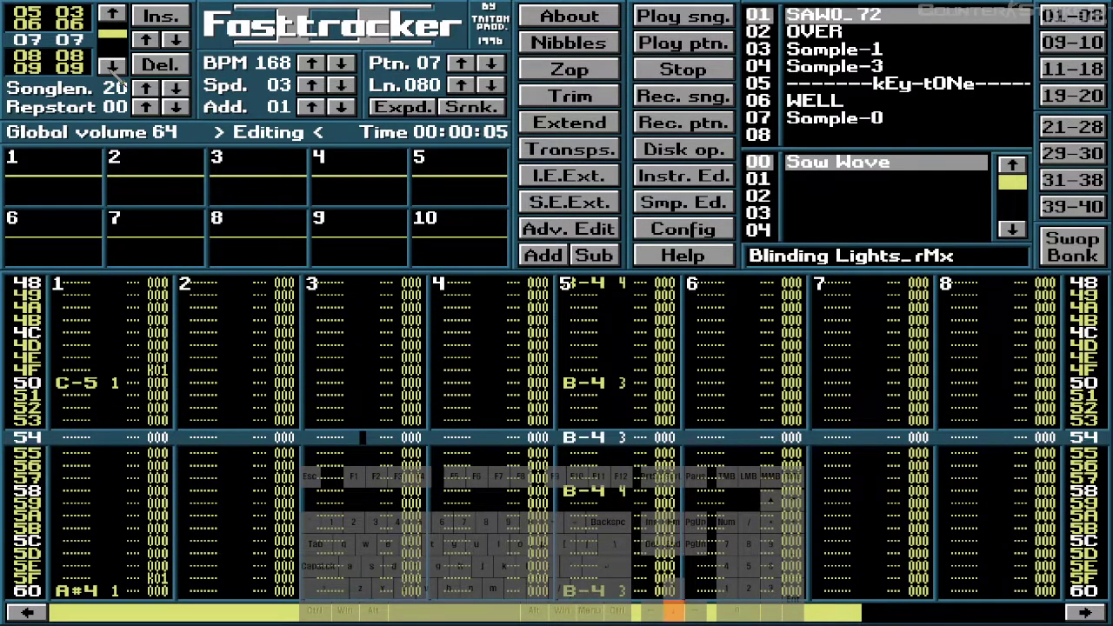
key(Up)
key(Up)
key(Up)
key(Up)
key(Up)
key(Up)
key(Up)
key(Up)
key(Up)
key(Up)
key(Up)
key(Up)
key(Up)
key(Up)
key(Up)
key(Up)
key(Up)
key(Up)
key(Up)
key(Up)
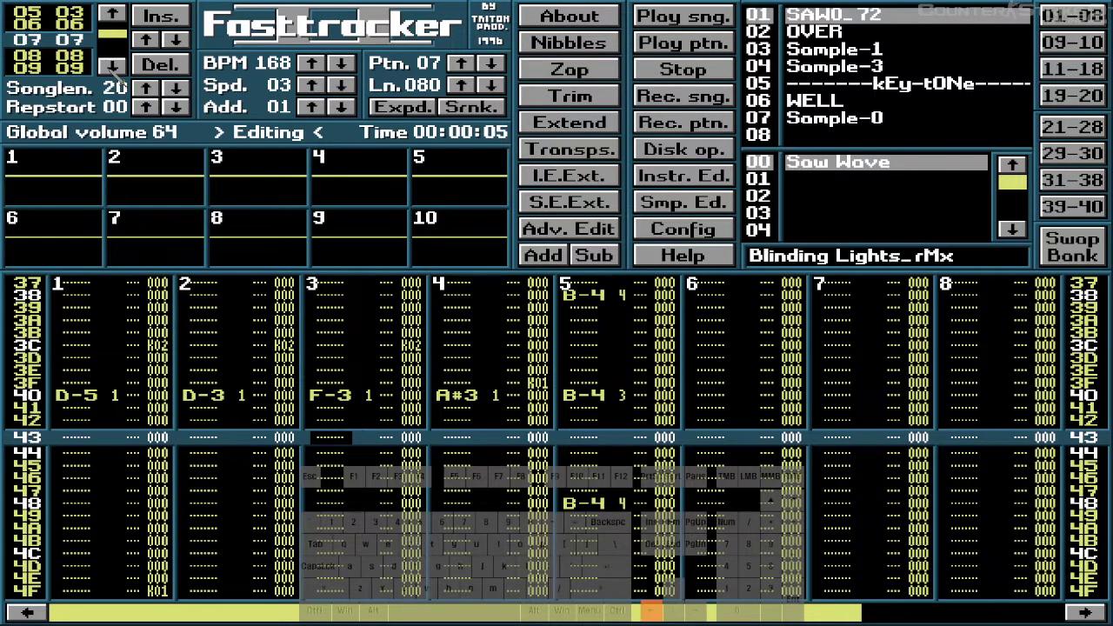
- Set the key-off effect at row 6B of track 1, just before the C-6 note, to K01
key(Down)
key(Down)
key(Down)
key(Down)
key(Down)
key(Down)
key(Down)
key(Down)
key(Down)
key(Down)
key(Down)
key(Down)
key(Down)
key(Down)
key(Down)
key(Down)
key(Down)
key(Down)
key(Down)
key(Down)
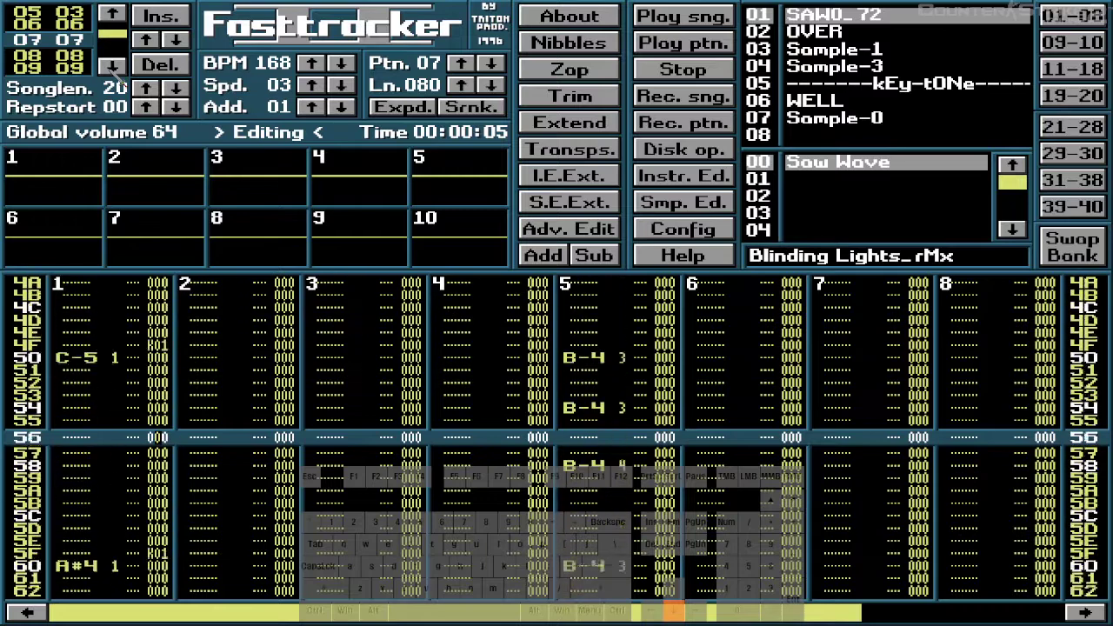
key(Down)
key(Down)
key(Down)
key(Down)
key(Down)
key(Down)
key(Down)
key(Down)
key(Down)
key(Down)
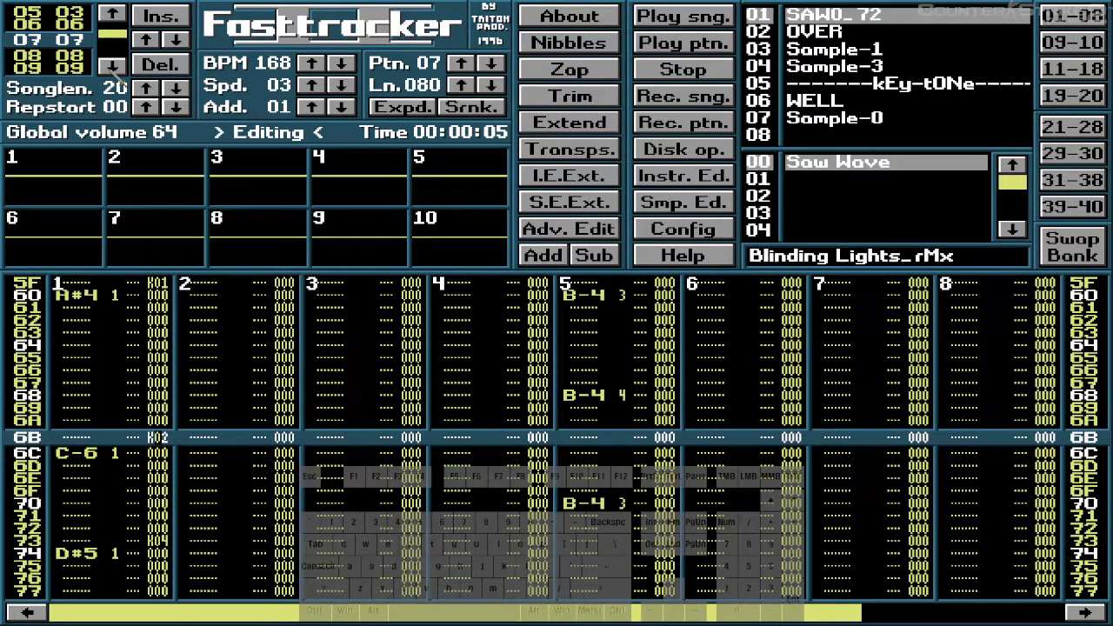
- Set the key-off effect at row 73 of track 1, just before the D#5 note, to K02
key(Down)
key(Down)
key(Down)
key(Down)
key(Down)
key(Down)
key(Down)
key(Down)
key(Down)
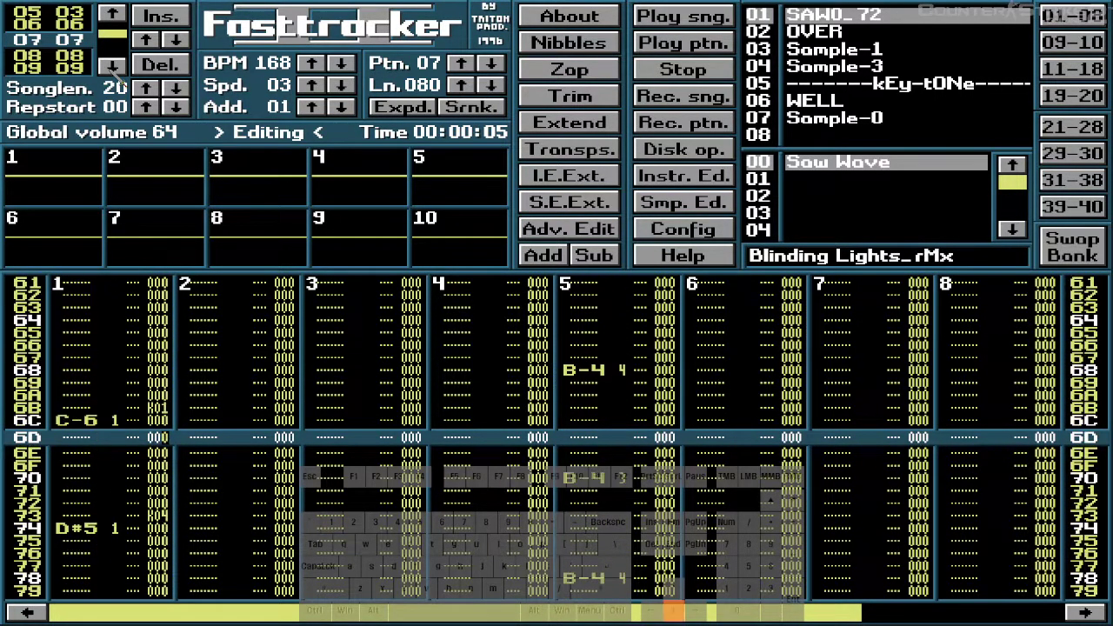
key(Up)
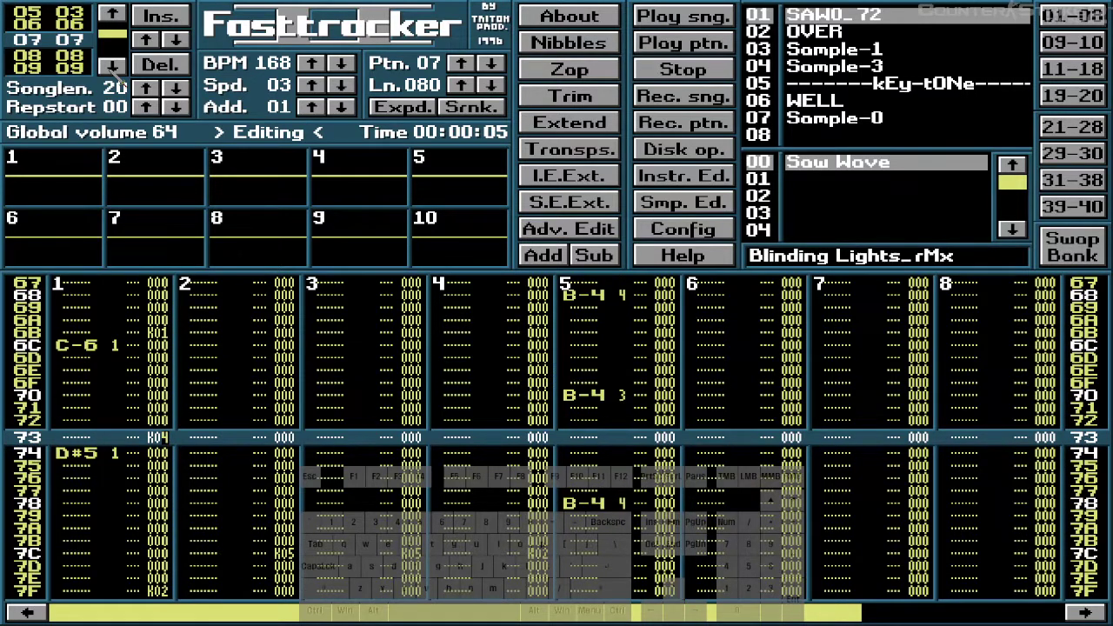
key(2)
key(Down)
- Examine track 1's key-off effects in pattern 07 from row 73 back up to row 3E
key(Up)
key(Up)
key(Up)
key(Up)
key(Up)
key(Up)
key(Up)
key(Up)
key(Up)
key(Up)
key(Up)
key(Up)
key(Up)
key(Up)
key(Up)
key(Up)
key(Up)
key(Up)
key(Up)
key(Up)
key(Up)
key(Up)
key(Up)
key(Up)
key(Up)
key(Up)
key(Up)
key(Up)
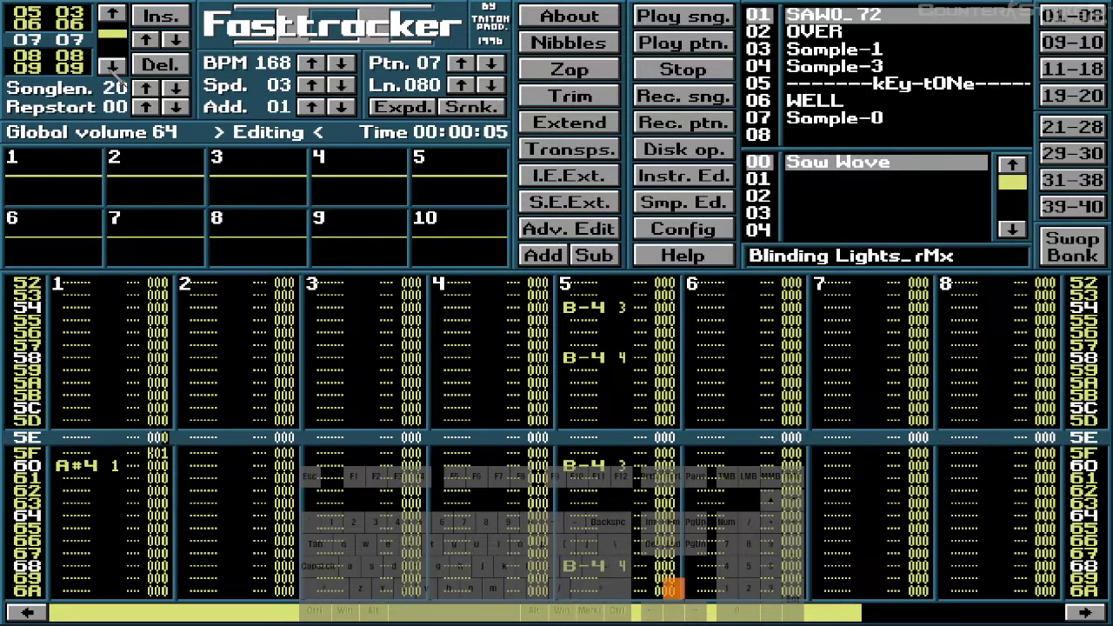
key(Up)
key(Up)
key(Up)
key(Up)
key(Up)
key(Up)
key(Up)
key(Up)
key(Up)
key(Up)
key(Up)
key(Up)
key(Up)
key(Up)
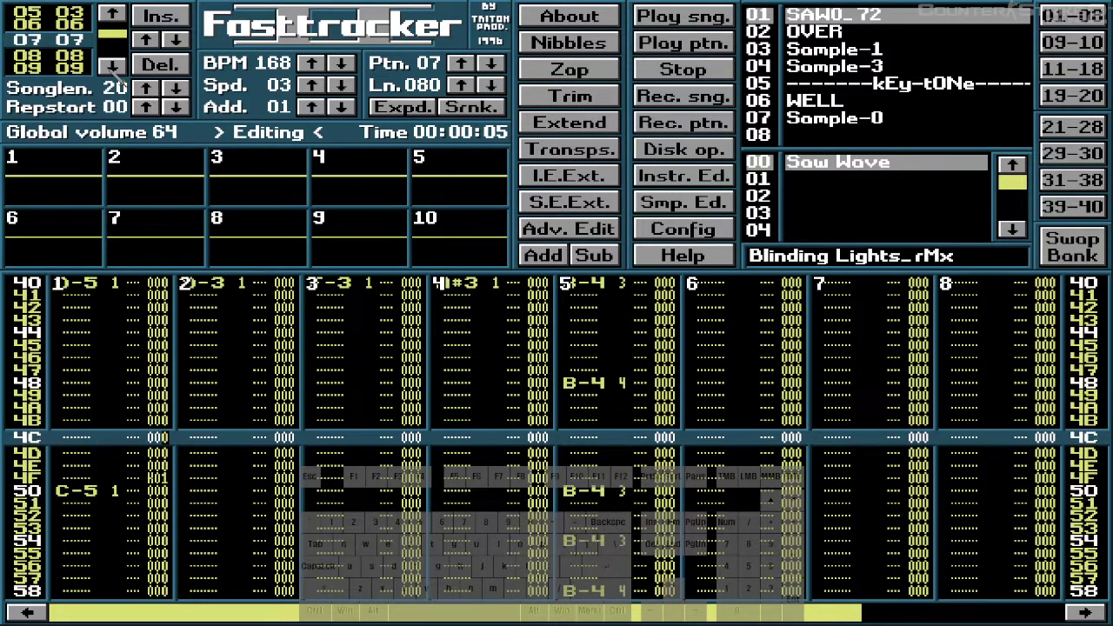
key(Up)
key(Up)
key(Up)
key(Up)
key(Up)
key(Up)
key(Up)
key(Up)
key(Up)
key(Up)
key(Up)
key(Up)
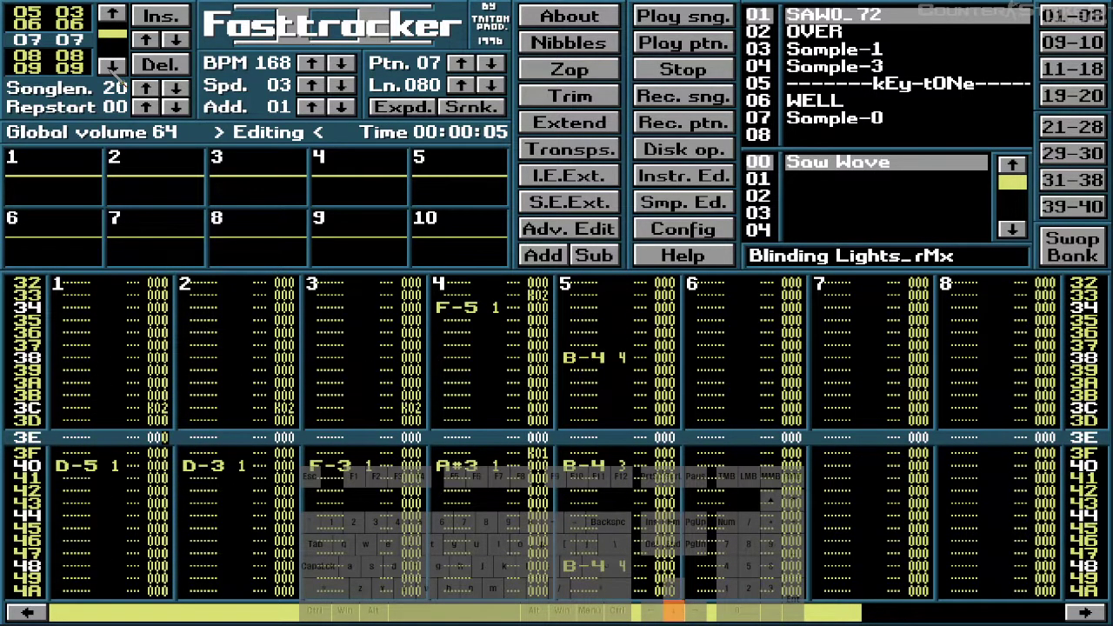
- Set the key-off effect at row 5F of track 1, just before the A#4 note, to K02
key(Down)
key(Down)
key(Down)
key(Down)
key(Down)
key(Down)
key(Down)
key(Down)
key(Down)
key(Down)
key(Down)
key(Down)
key(Down)
key(Down)
key(Down)
key(Down)
key(Down)
key(Down)
key(Down)
key(Down)
key(Down)
key(Down)
key(Down)
key(Down)
key(Down)
key(Down)
key(Down)
key(Down)
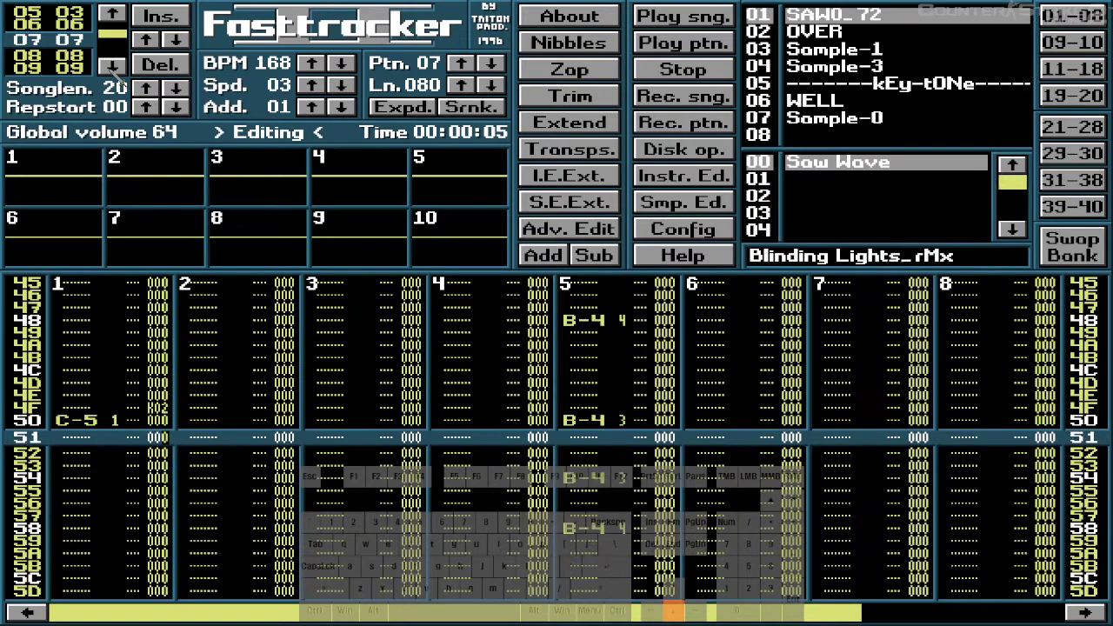
key(Down)
key(Down)
key(Down)
key(Down)
key(Down)
key(Down)
key(Down)
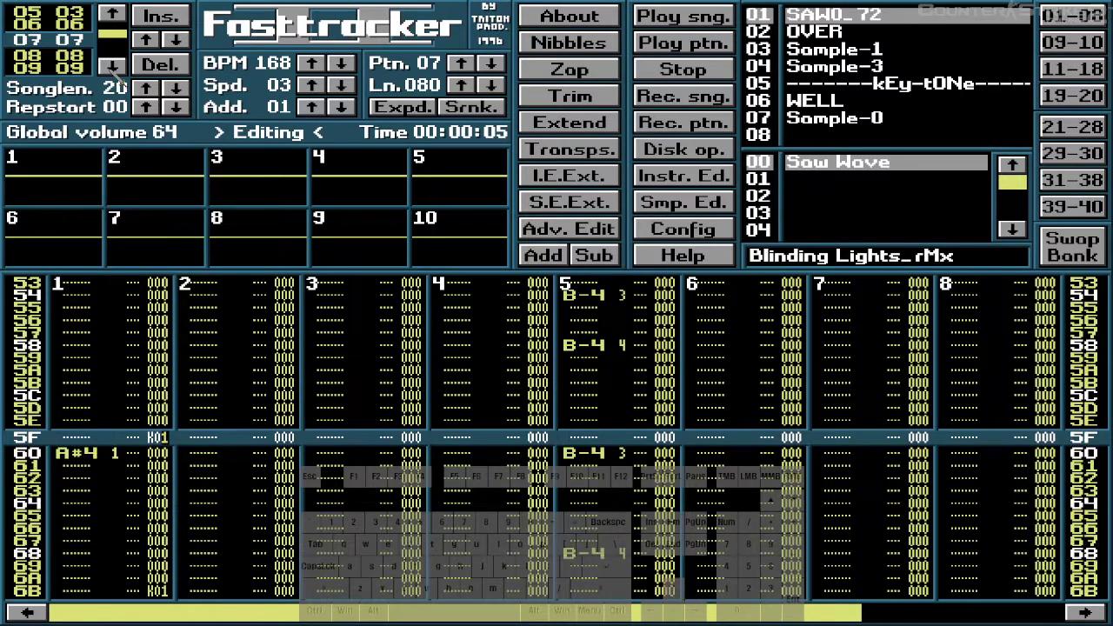
- Set the key-off effect at row 6B of track 1, just before the C-6 note, to K02
key(Down)
key(Down)
key(Down)
key(Down)
key(Down)
key(Down)
key(Down)
key(Down)
key(Down)
key(Down)
key(Down)
key(Down)
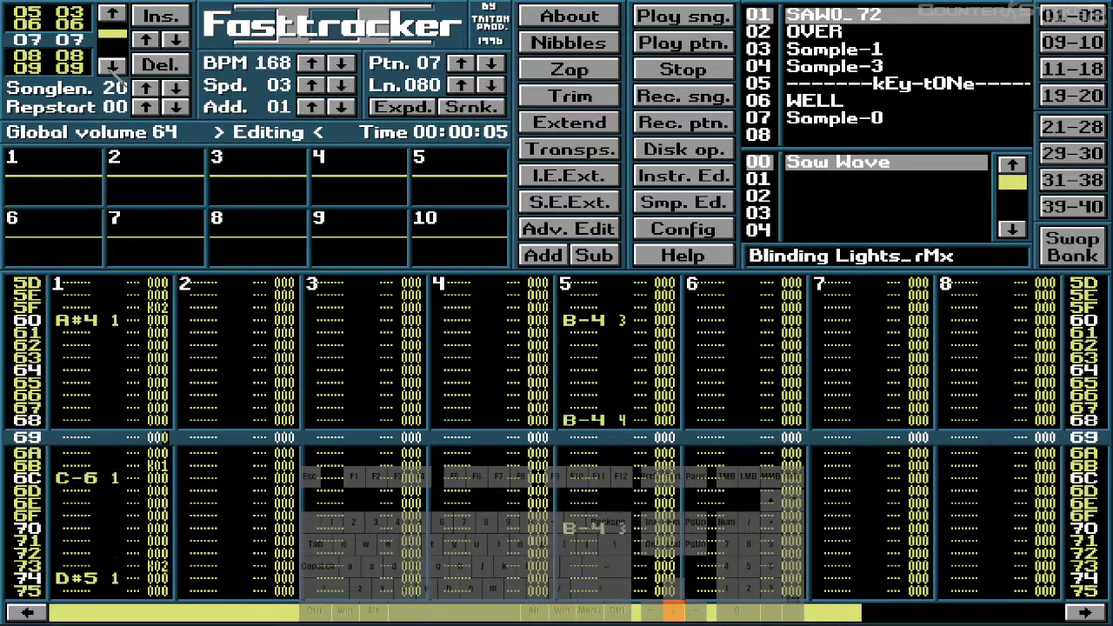
key(Down)
key(Down)
- Set the key-off effects at row 7C of tracks 2 and 3 to K02
key(Down)
key(Down)
key(Down)
key(Down)
key(Down)
key(Down)
key(Down)
key(Down)
key(Down)
key(Down)
key(Down)
key(Down)
key(Down)
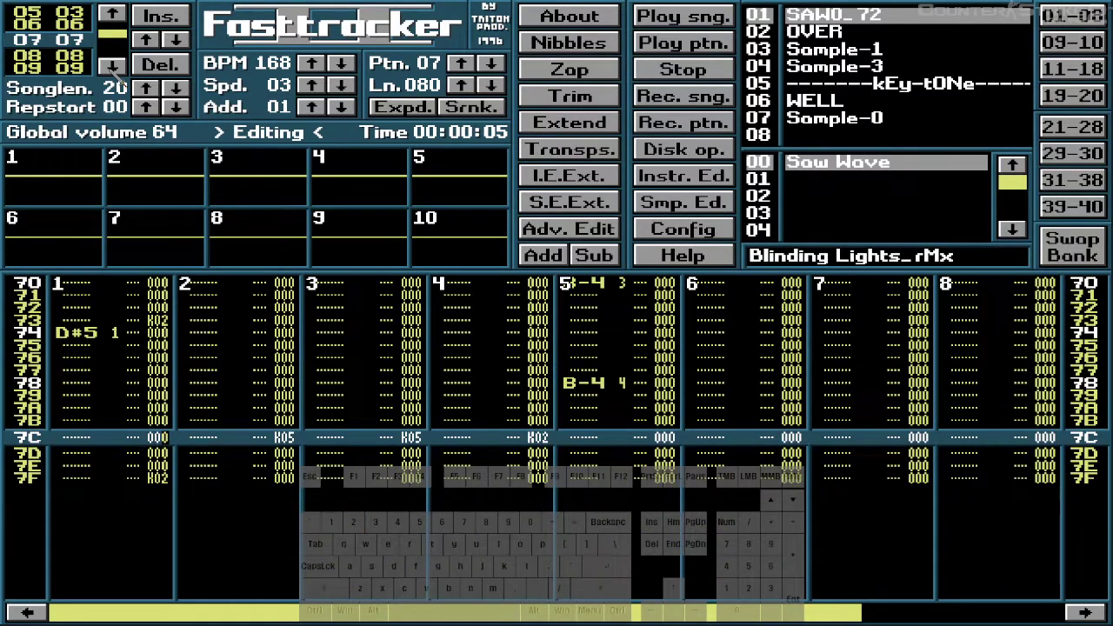
key(Up)
key(Up)
key(Up)
key(Up)
key(Up)
key(Right)
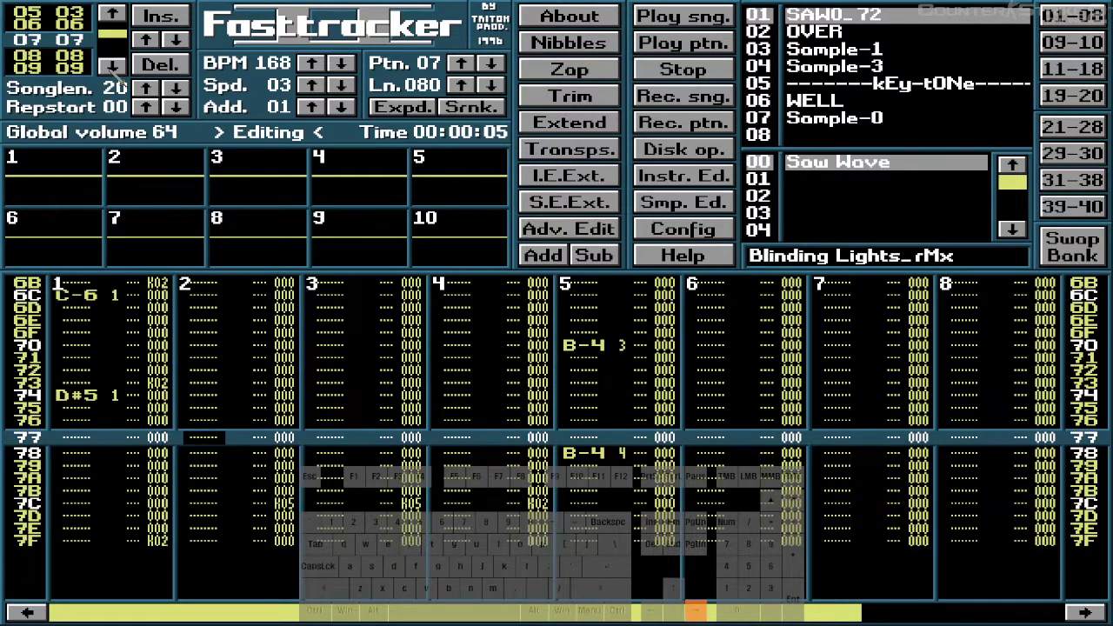
key(Up)
key(Up)
key(Up)
key(Up)
key(Up)
key(Up)
key(Up)
key(Up)
key(Up)
key(Up)
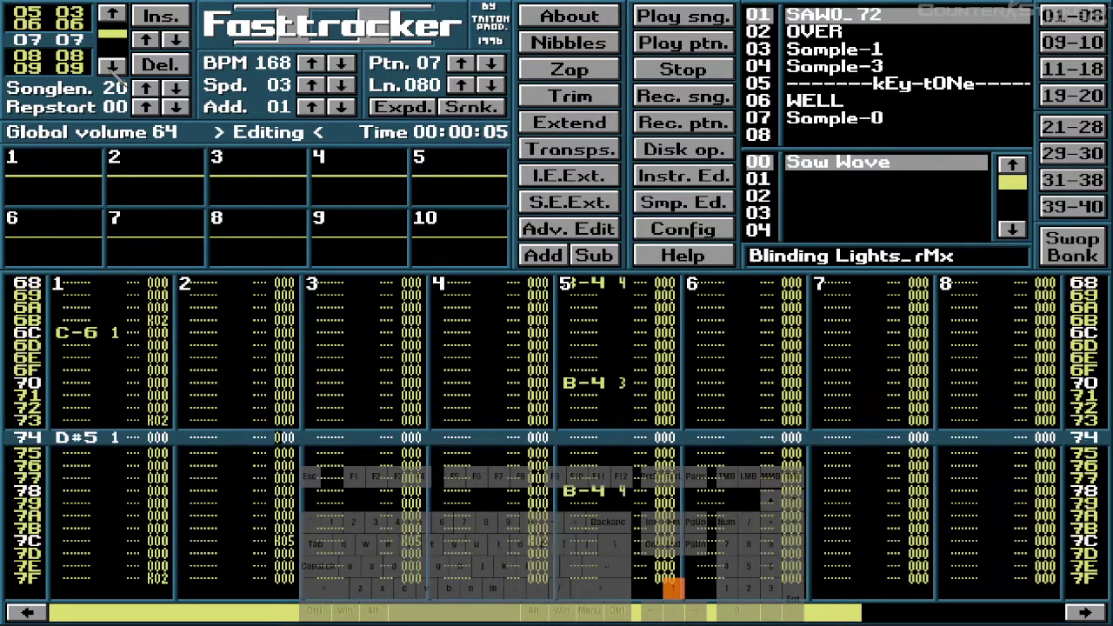
key(Down)
key(Down)
key(Down)
key(Down)
key(Down)
key(Down)
key(Down)
key(Down)
key(Down)
key(Down)
key(Down)
key(Down)
key(Down)
key(Down)
key(Down)
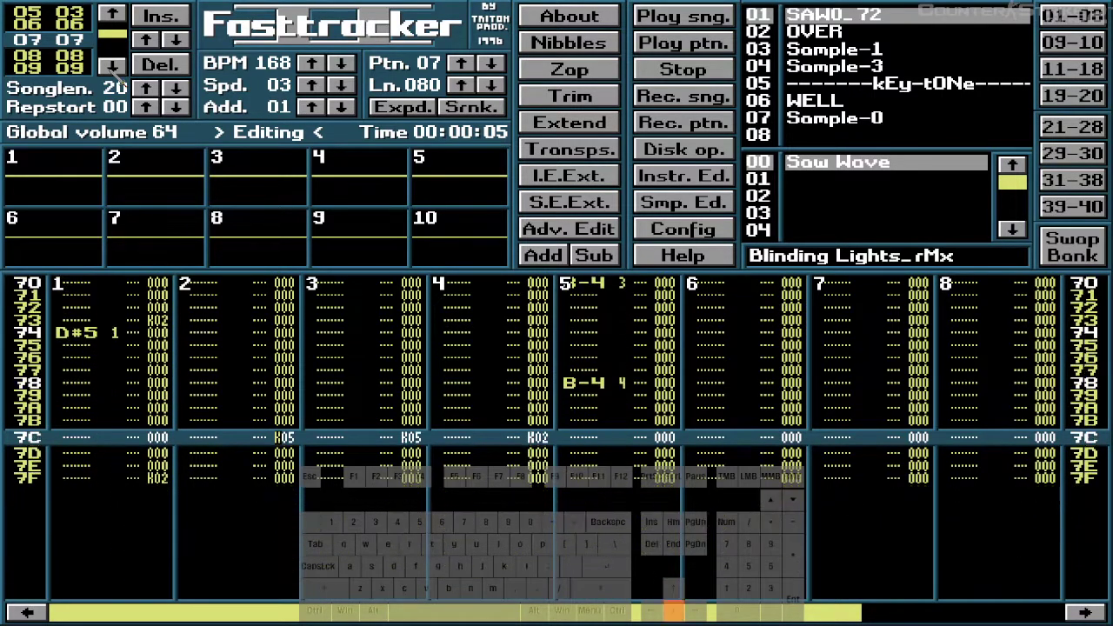
text(2)
key(Right)
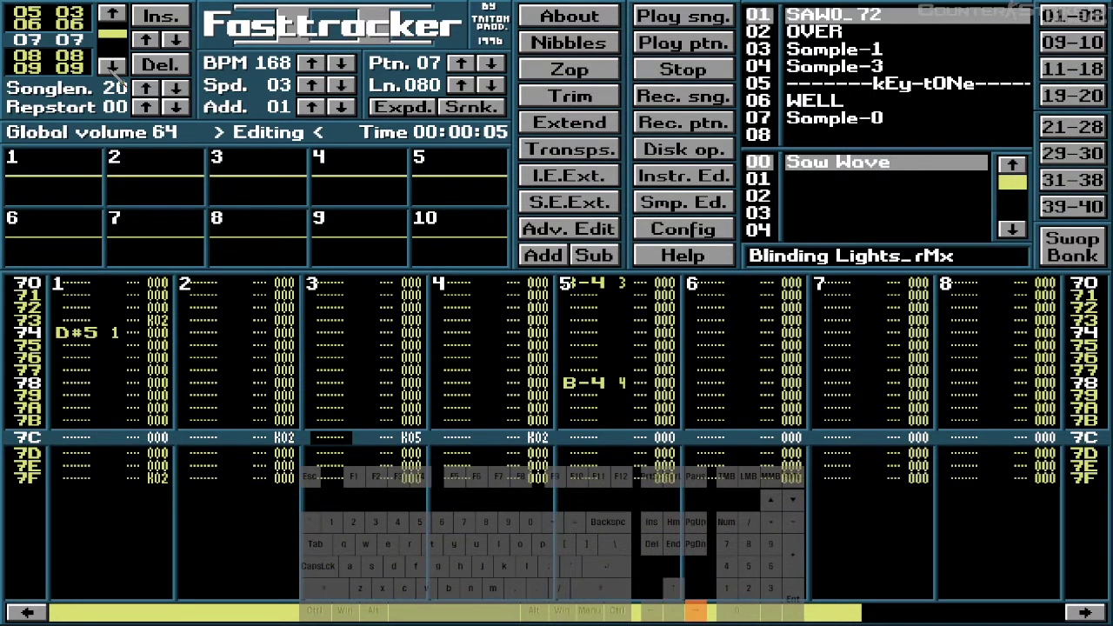
text(2)
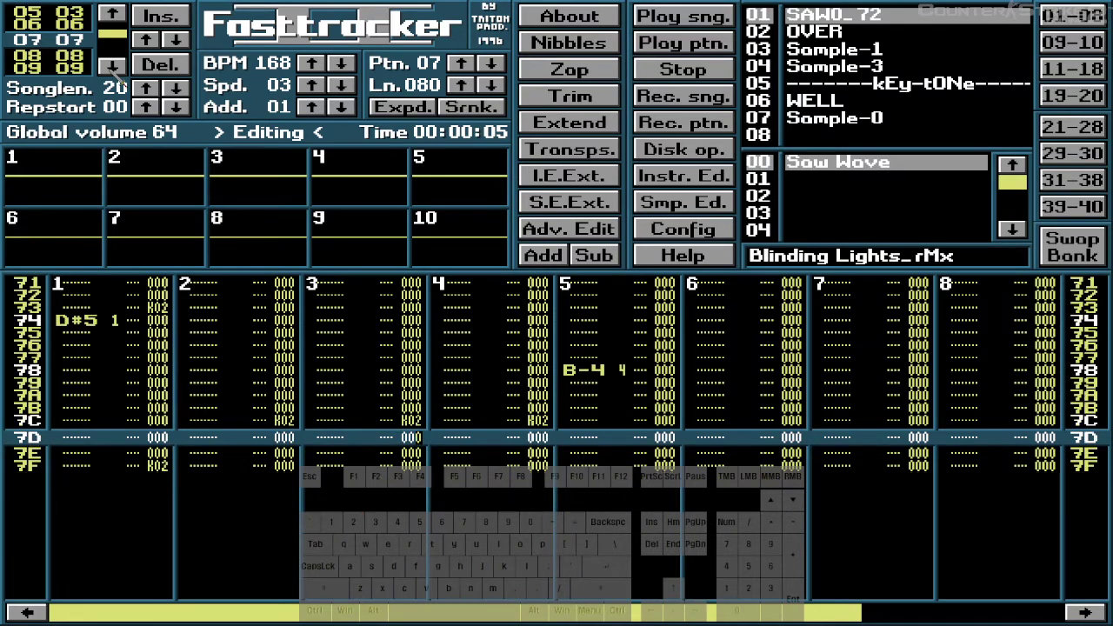
- Play pattern 07 from its first row to check the shortened key-offs and the transition into pattern 08
key(Up)
key(Up)
key(Up)
key(Up)
key(Up)
key(Up)
key(Up)
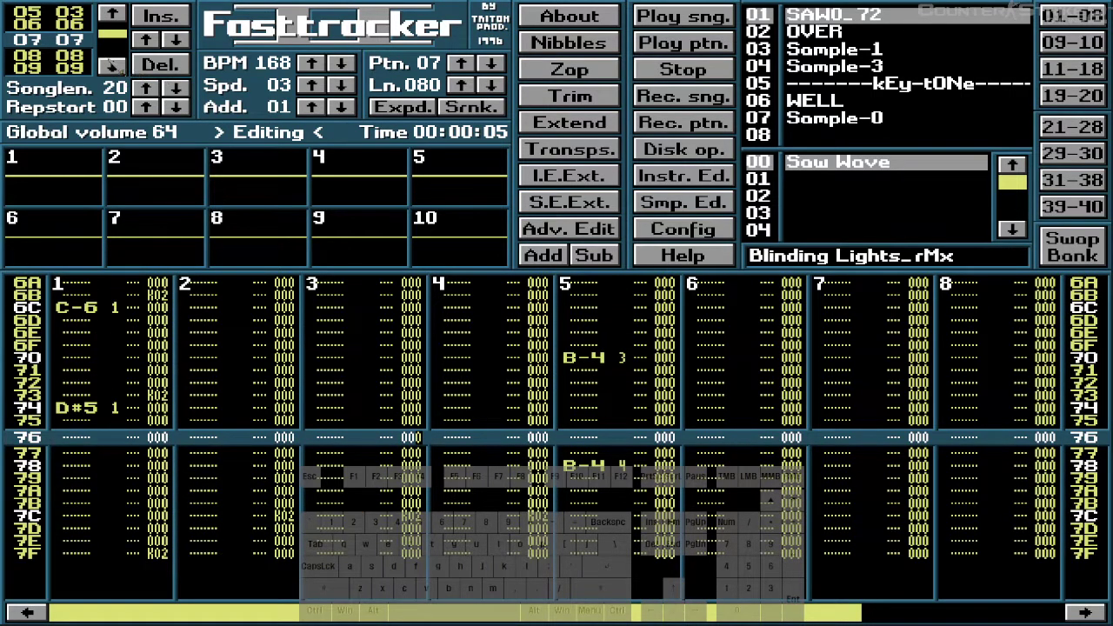
click(110, 66)
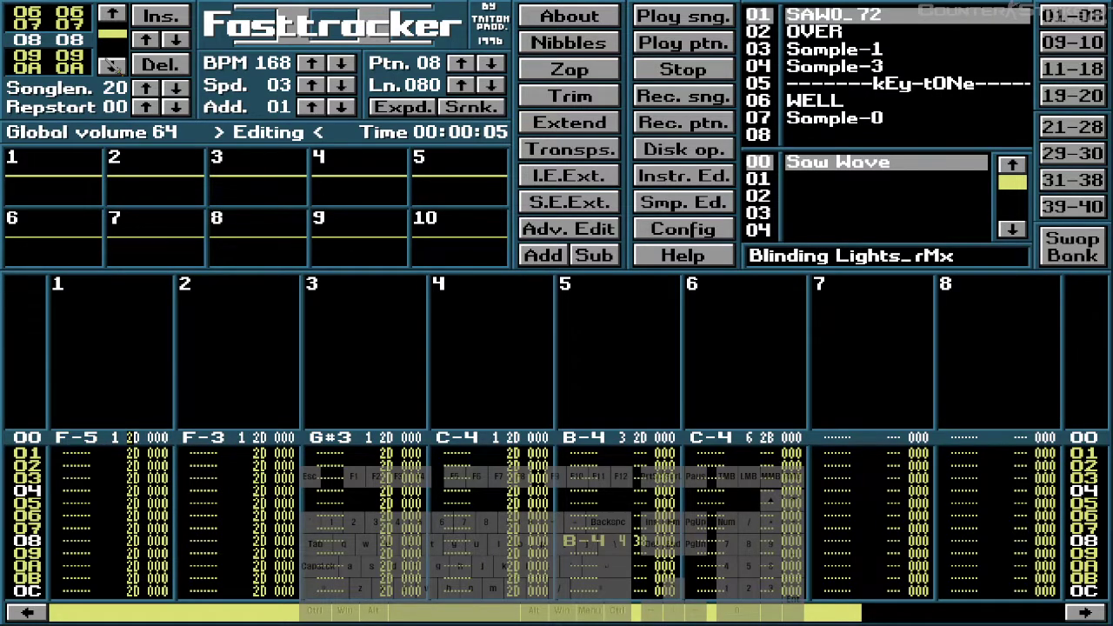
key(Down)
key(shift+Left)
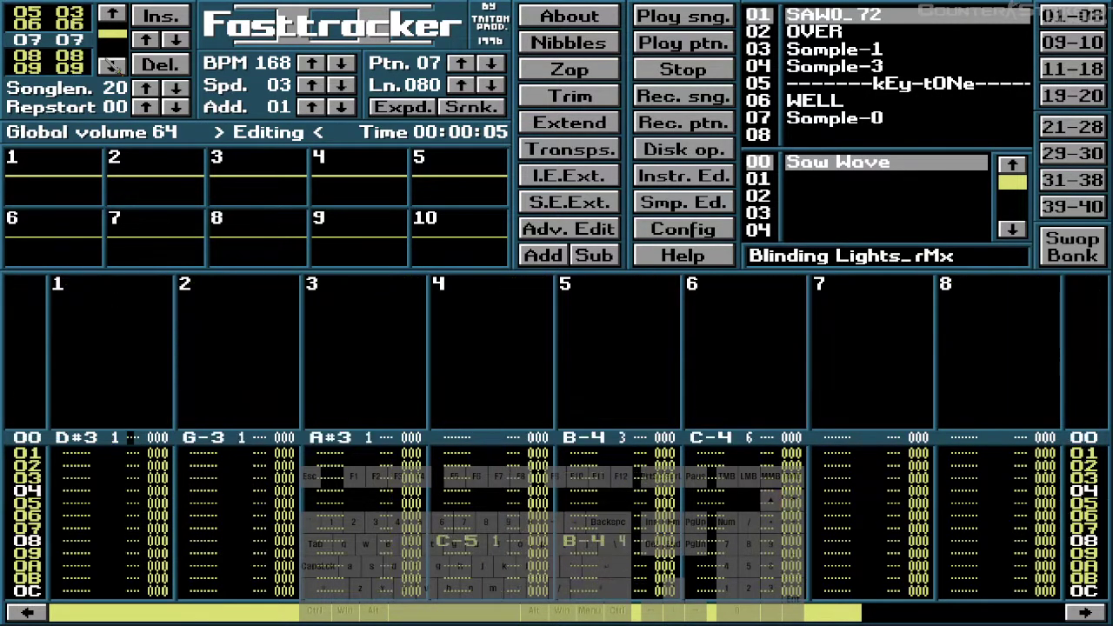
key(Control_R)
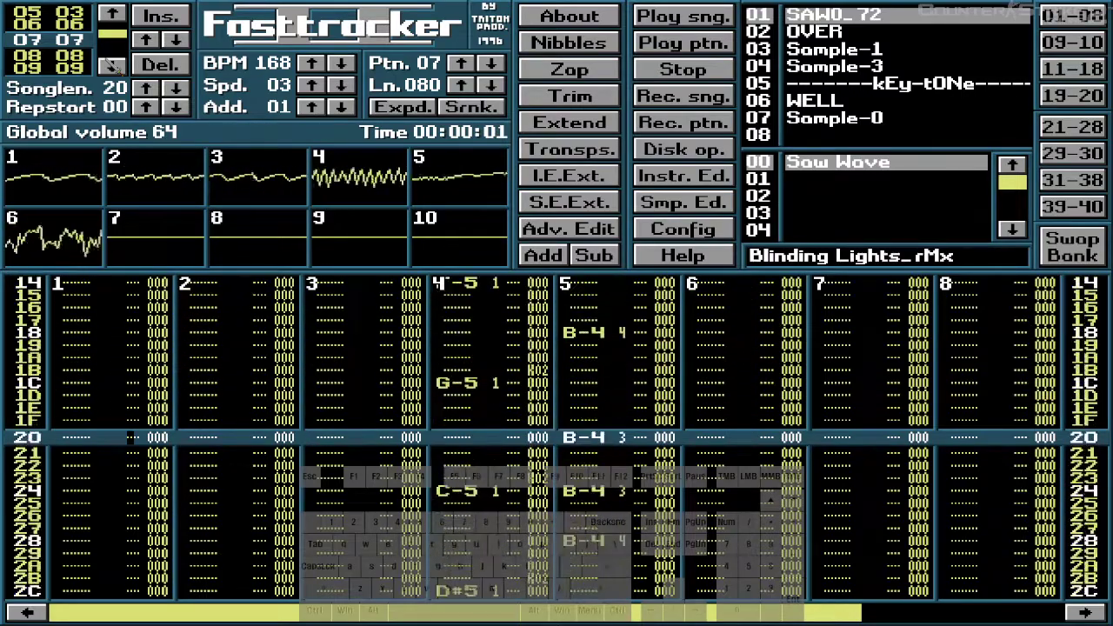
- Clear the volume column values in track 1 of pattern 08, down to its last row
key(shift+Left)
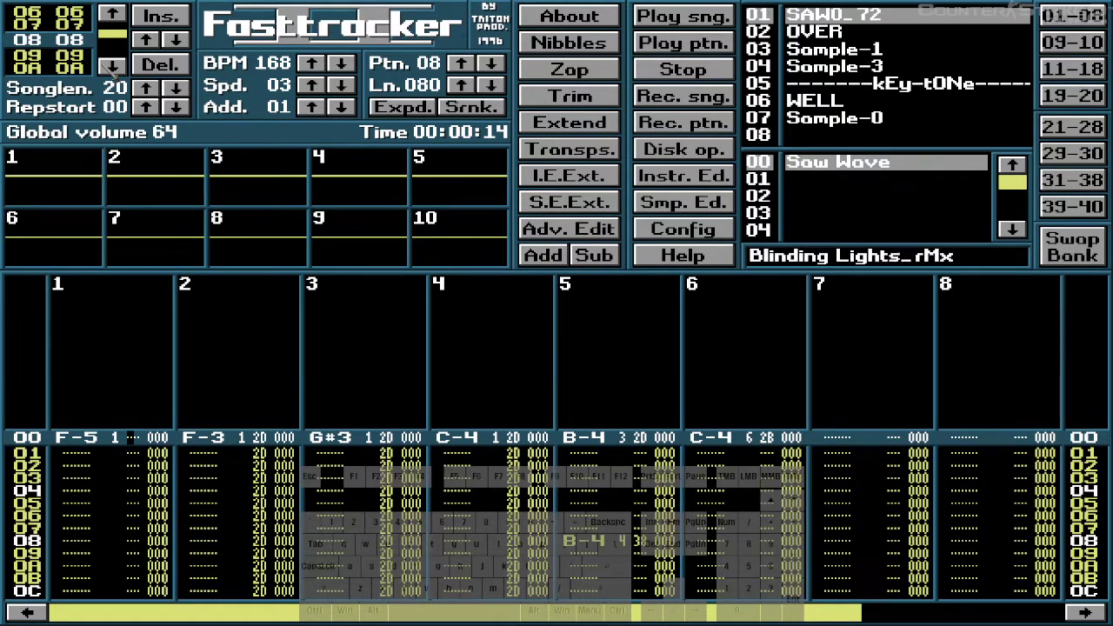
key(Down)
key(Down)
key(Down)
key(space)
key(Delete)
key(Delete)
key(Delete)
key(Delete)
key(Delete)
key(Delete)
key(Delete)
key(Delete)
key(Delete)
key(Delete)
key(Delete)
key(Delete)
key(Delete)
key(Delete)
key(Delete)
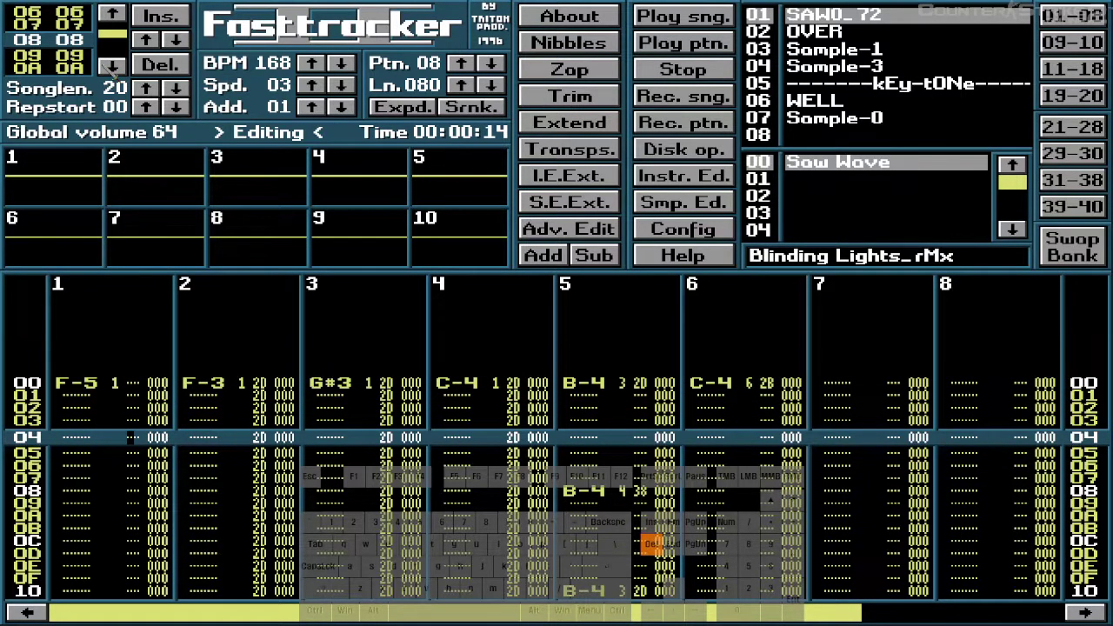
key(Delete)
key(Delete)
key(Delete)
key(Delete)
key(Delete)
key(Delete)
key(Delete)
key(Delete)
key(Delete)
key(Delete)
key(Delete)
key(Delete)
key(Delete)
key(Delete)
key(Delete)
key(Delete)
key(Delete)
key(Delete)
key(Delete)
key(Delete)
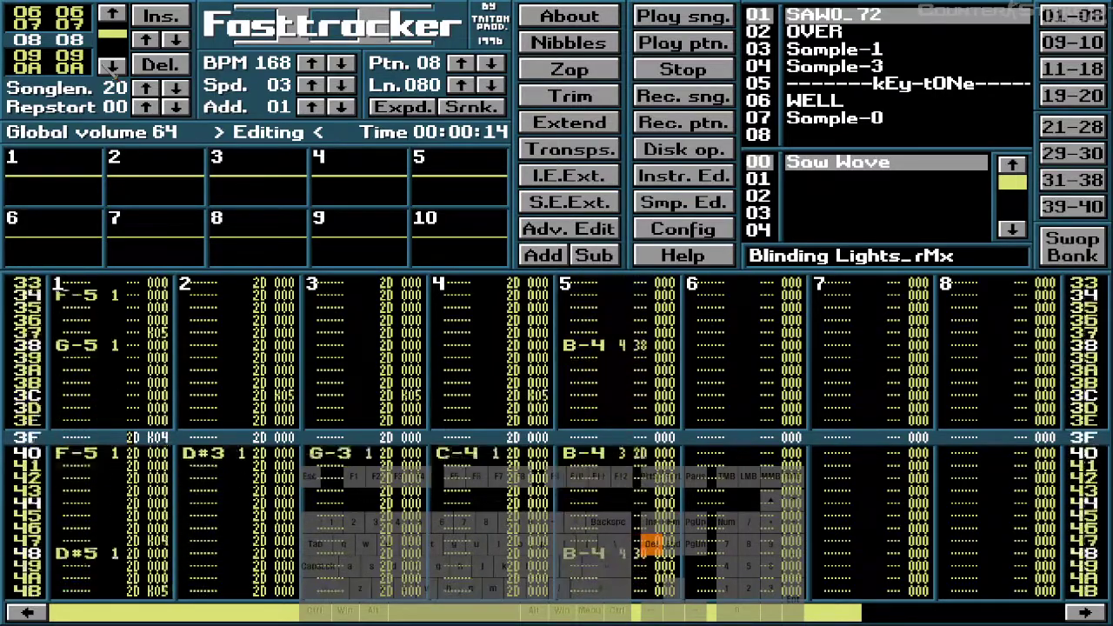
key(Delete)
key(Delete)
key(Delete)
key(Delete)
key(Delete)
key(Delete)
key(Delete)
key(Delete)
key(Delete)
key(Delete)
key(Delete)
key(Delete)
key(Delete)
key(Delete)
key(Delete)
key(Delete)
key(Delete)
key(Delete)
key(Delete)
key(Delete)
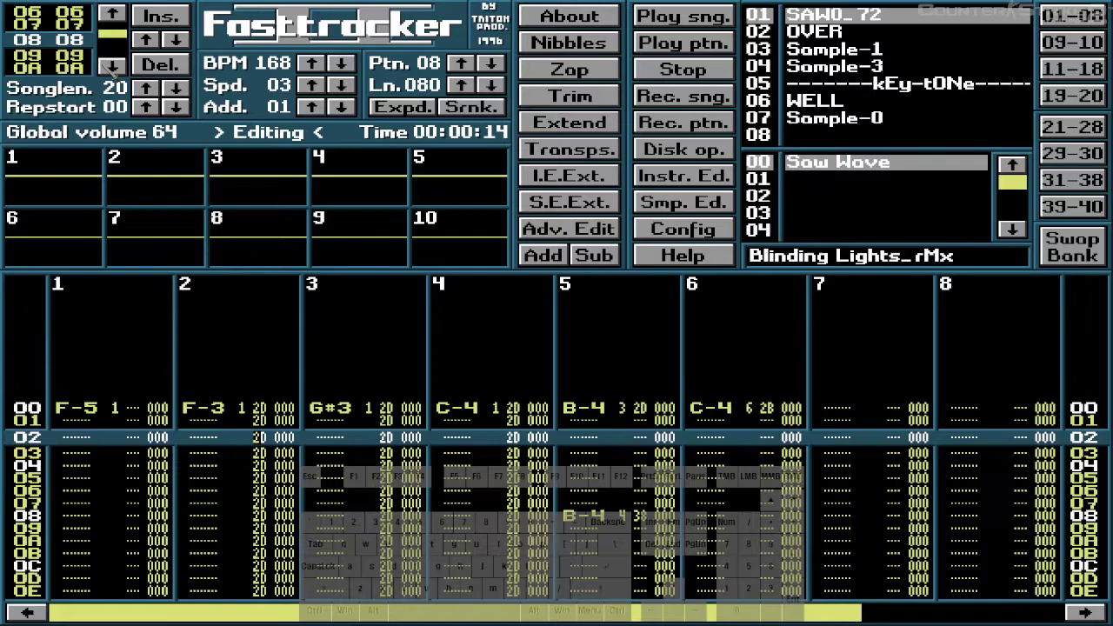
- Clear all the 2D volume values in track 2 of pattern 08, from the first to the last row
key(Delete)
key(Delete)
key(Delete)
key(Delete)
key(Delete)
key(Delete)
key(Delete)
key(Delete)
key(Delete)
key(Delete)
key(Delete)
key(Delete)
key(Delete)
key(Delete)
key(Delete)
key(Delete)
key(Delete)
key(Delete)
key(Delete)
key(Delete)
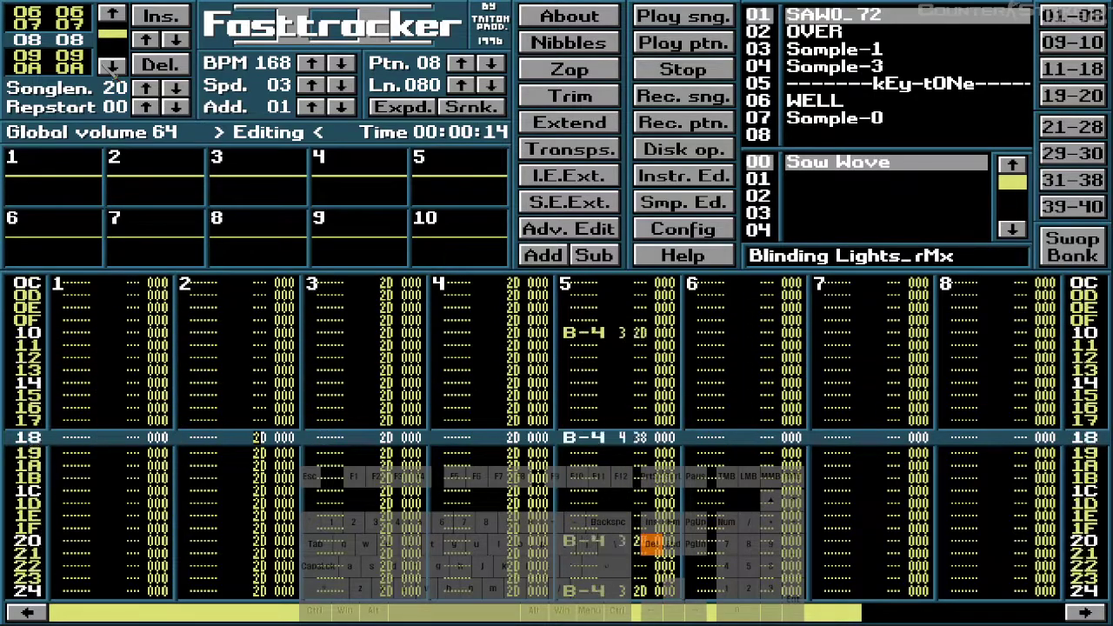
key(Delete)
key(Delete)
key(Delete)
key(Delete)
key(Delete)
key(Delete)
key(Delete)
key(Delete)
key(Delete)
key(Delete)
key(Delete)
key(Delete)
key(Delete)
key(Delete)
key(Delete)
key(Delete)
key(Delete)
key(Delete)
key(Delete)
key(Delete)
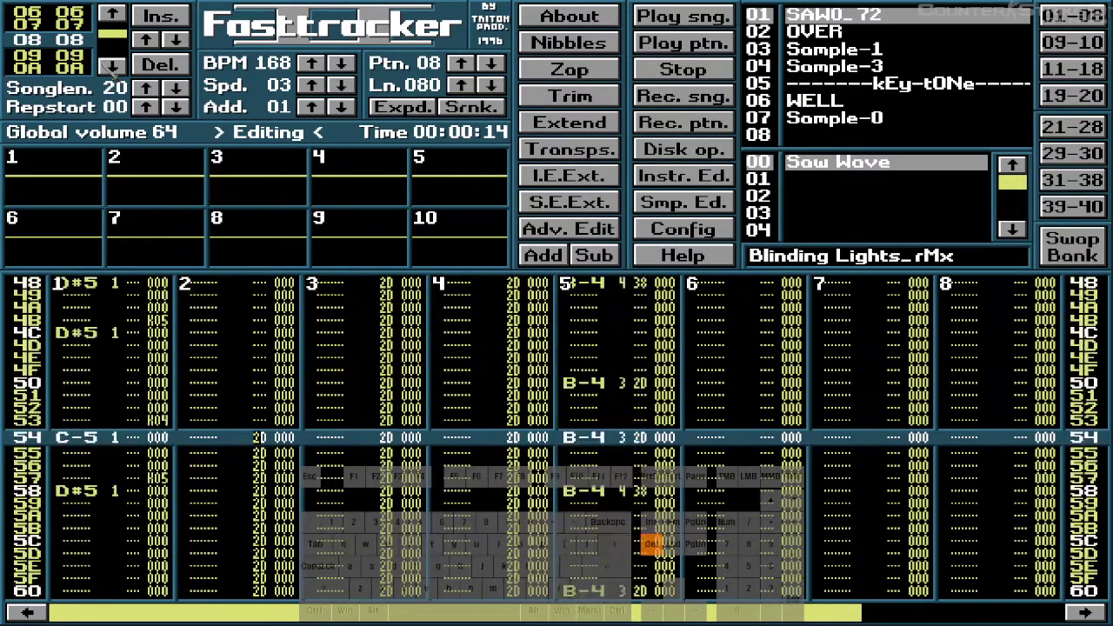
key(Delete)
key(Delete)
key(Delete)
key(Delete)
key(Delete)
key(Delete)
key(Delete)
key(Delete)
key(Delete)
key(Delete)
key(Delete)
key(Delete)
key(Delete)
key(Delete)
key(Delete)
key(Delete)
key(Delete)
key(Delete)
key(Delete)
key(Delete)
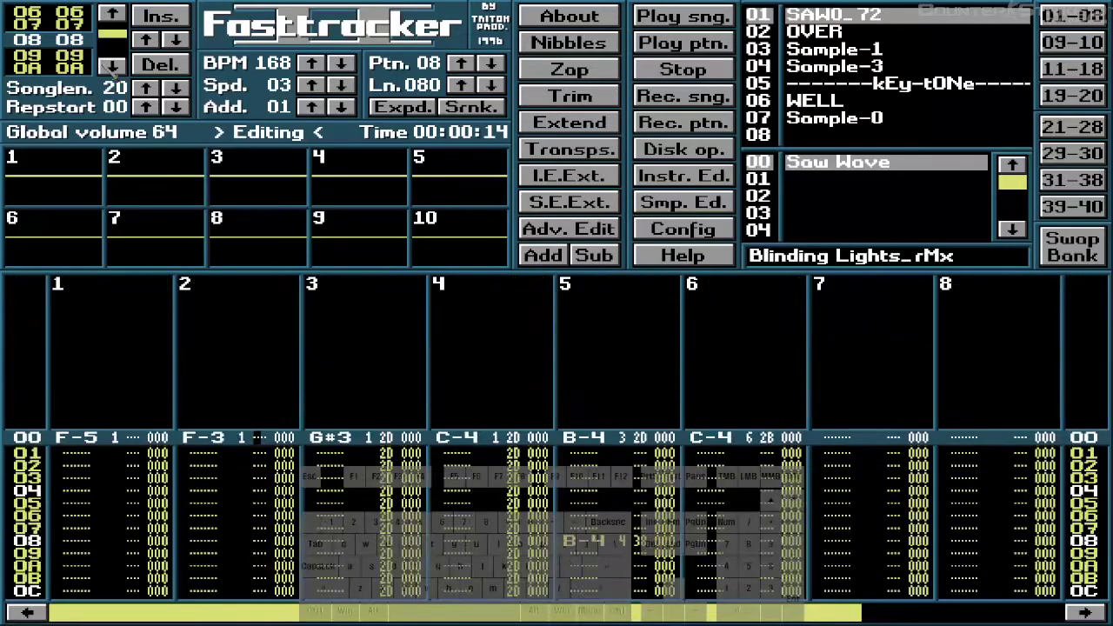
- Clear all the 2D volume values in track 3 of pattern 08, from row 00 to the last row
key(Delete)
key(Delete)
key(Delete)
key(Delete)
key(Delete)
key(Delete)
key(Delete)
key(Delete)
key(Delete)
key(Delete)
key(Delete)
key(Delete)
key(Delete)
key(Delete)
key(Delete)
key(Delete)
key(Delete)
key(Delete)
key(Delete)
key(Delete)
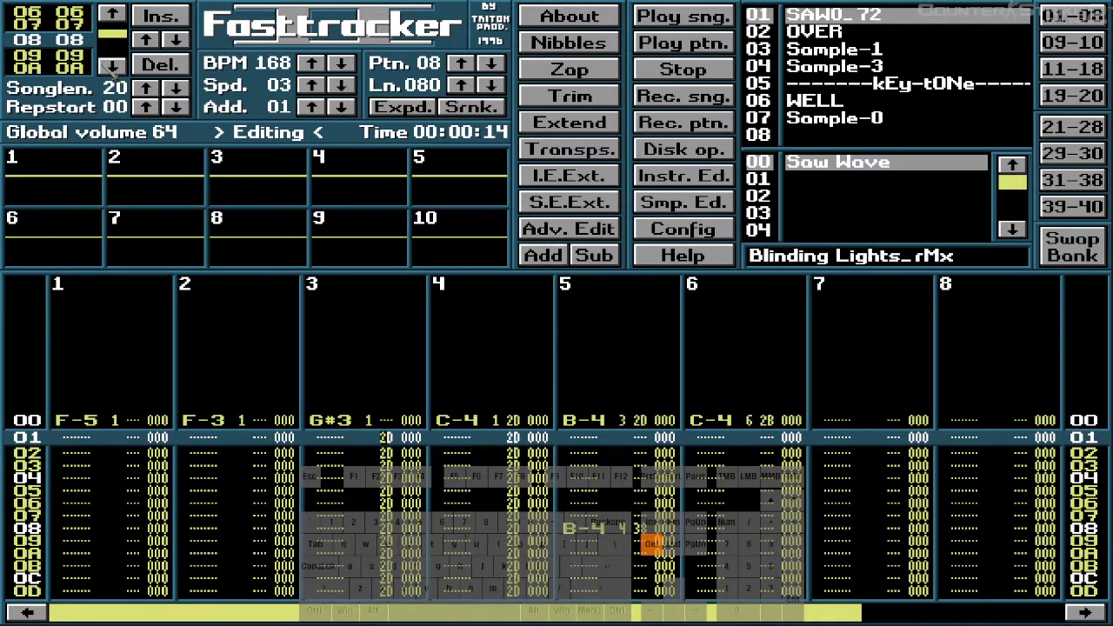
key(Delete)
key(Delete)
key(Delete)
key(Delete)
key(Delete)
key(Delete)
key(Delete)
key(Delete)
key(Delete)
key(Delete)
key(Delete)
key(Delete)
key(Delete)
key(Delete)
key(Delete)
key(Delete)
key(Delete)
key(Delete)
key(Delete)
key(Delete)
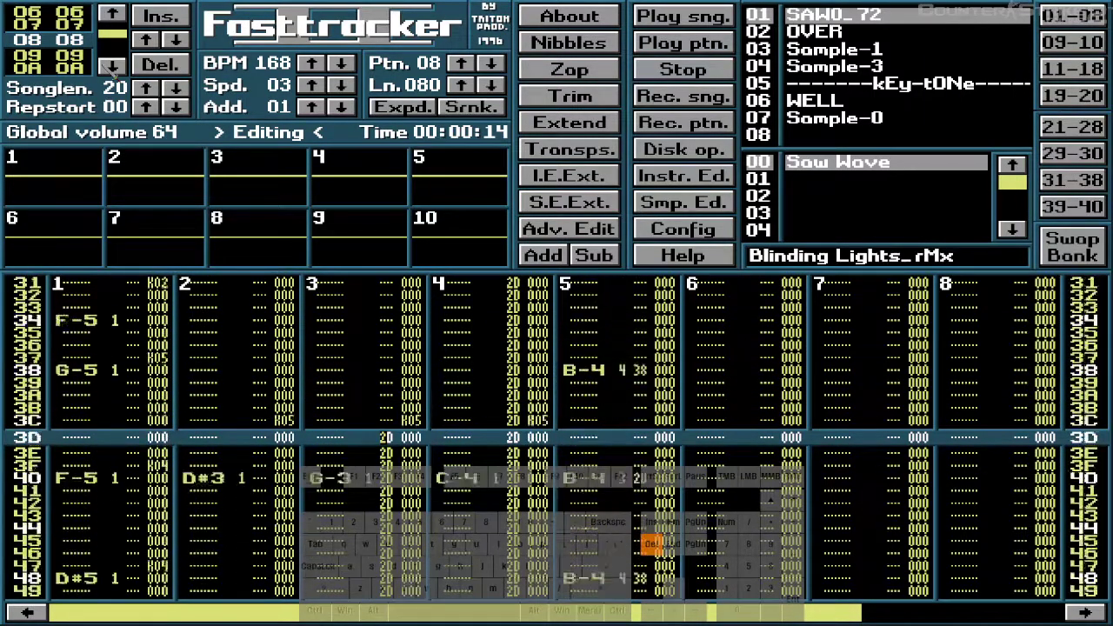
key(Delete)
key(Delete)
key(Delete)
key(Delete)
key(Delete)
key(Delete)
key(Delete)
key(Delete)
key(Delete)
key(Delete)
key(Delete)
key(Delete)
key(Delete)
key(Delete)
key(Delete)
key(Delete)
key(Delete)
key(Delete)
key(Delete)
key(Delete)
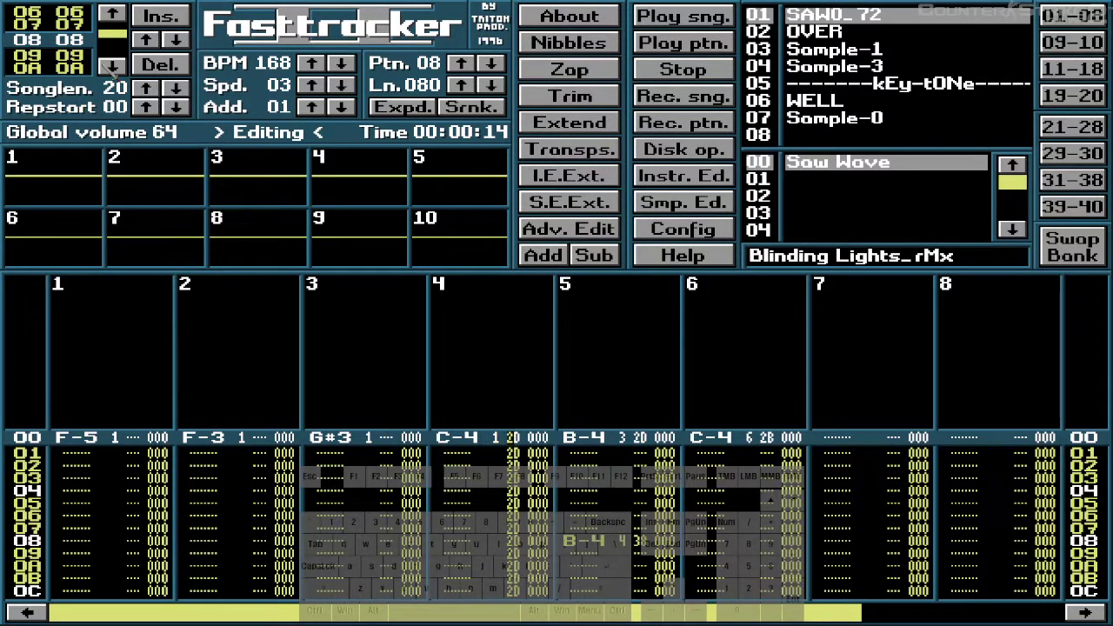
- Clear all the 2D volume values in track 4 of pattern 08, from row 00 to the last row
key(Delete)
key(Delete)
key(Delete)
key(Delete)
key(Delete)
key(Delete)
key(Delete)
key(Delete)
key(Delete)
key(Delete)
key(Delete)
key(Delete)
key(Delete)
key(Delete)
key(Delete)
key(Delete)
key(Delete)
key(Delete)
key(Delete)
key(Delete)
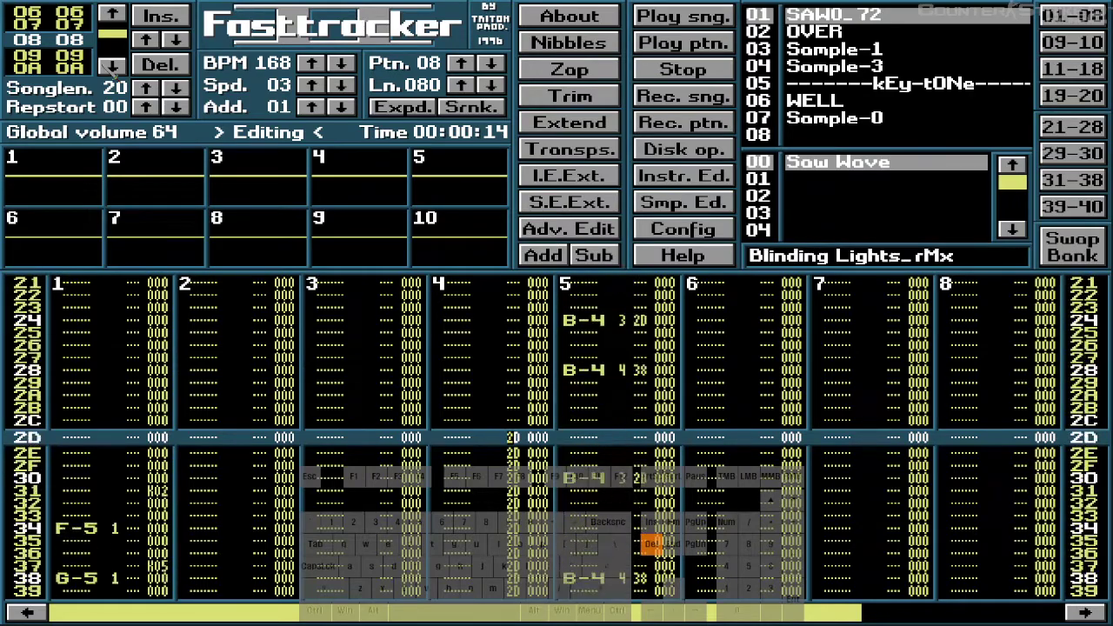
key(Delete)
key(Delete)
key(Delete)
key(Delete)
key(Delete)
key(Delete)
key(Delete)
key(Delete)
key(Delete)
key(Delete)
key(Delete)
key(Delete)
key(Delete)
key(Delete)
key(Delete)
key(Delete)
key(Delete)
key(Delete)
key(Delete)
key(Delete)
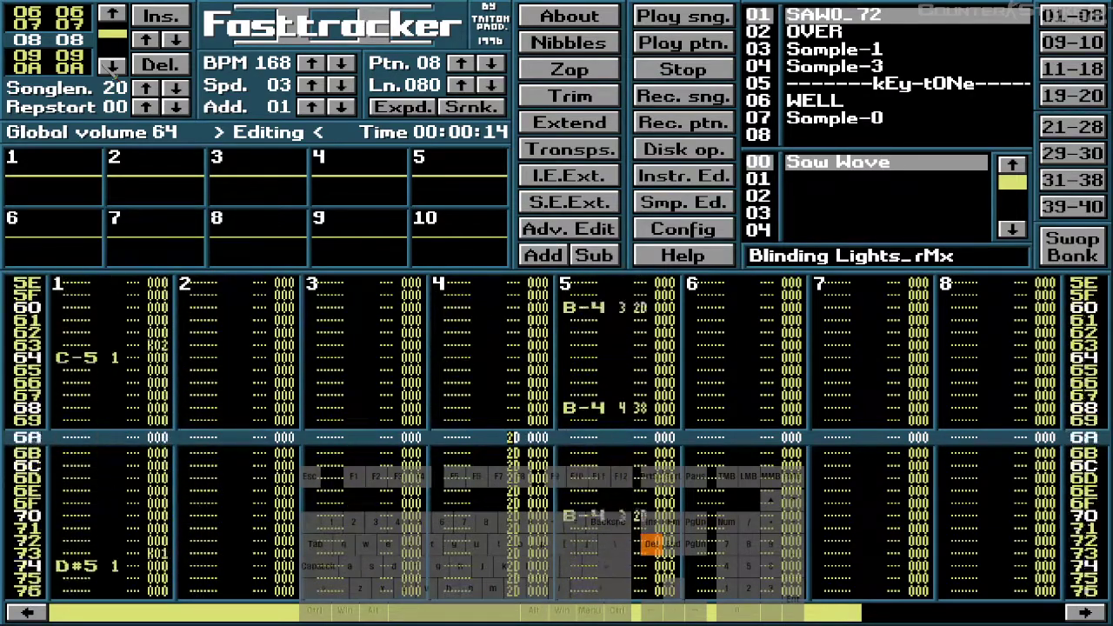
key(Delete)
key(Delete)
key(Delete)
key(Delete)
key(Delete)
key(Delete)
key(Delete)
key(Delete)
key(Delete)
key(Delete)
key(Delete)
key(Delete)
key(Delete)
key(Delete)
key(Delete)
key(Delete)
key(Delete)
key(Delete)
key(Delete)
key(Delete)
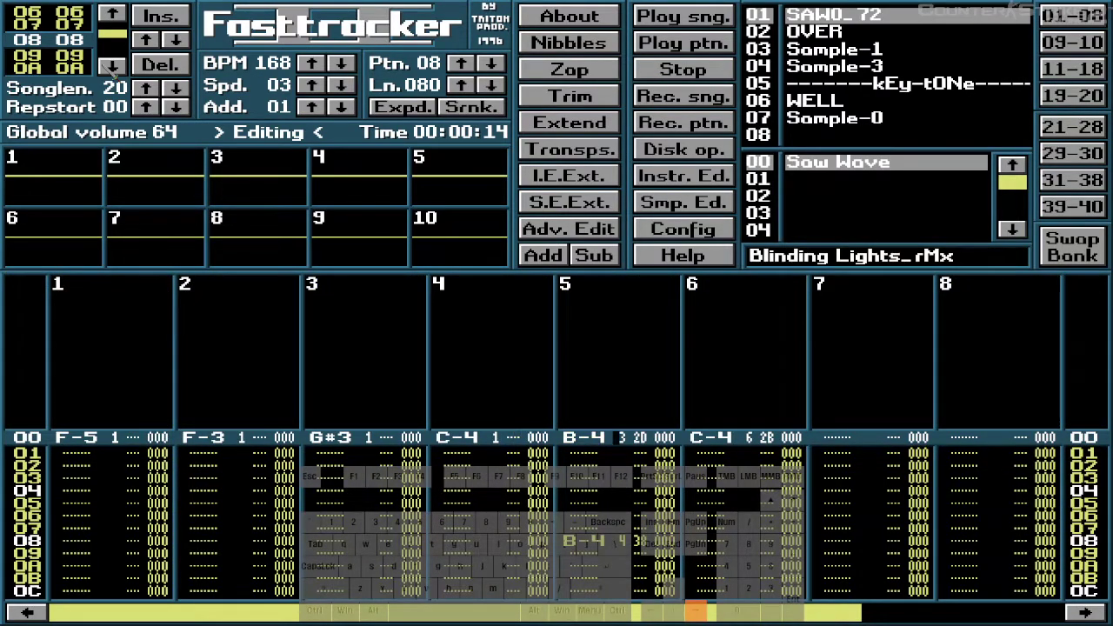
- Clear all the volume column values in track 5 of pattern 08, from row 00 to the last row
key(Delete)
key(Delete)
key(Delete)
key(Delete)
key(Delete)
key(Delete)
key(Delete)
key(Delete)
key(Delete)
key(Delete)
key(Delete)
key(Delete)
key(Delete)
key(Delete)
key(Delete)
key(Delete)
key(Delete)
key(Delete)
key(Delete)
key(Delete)
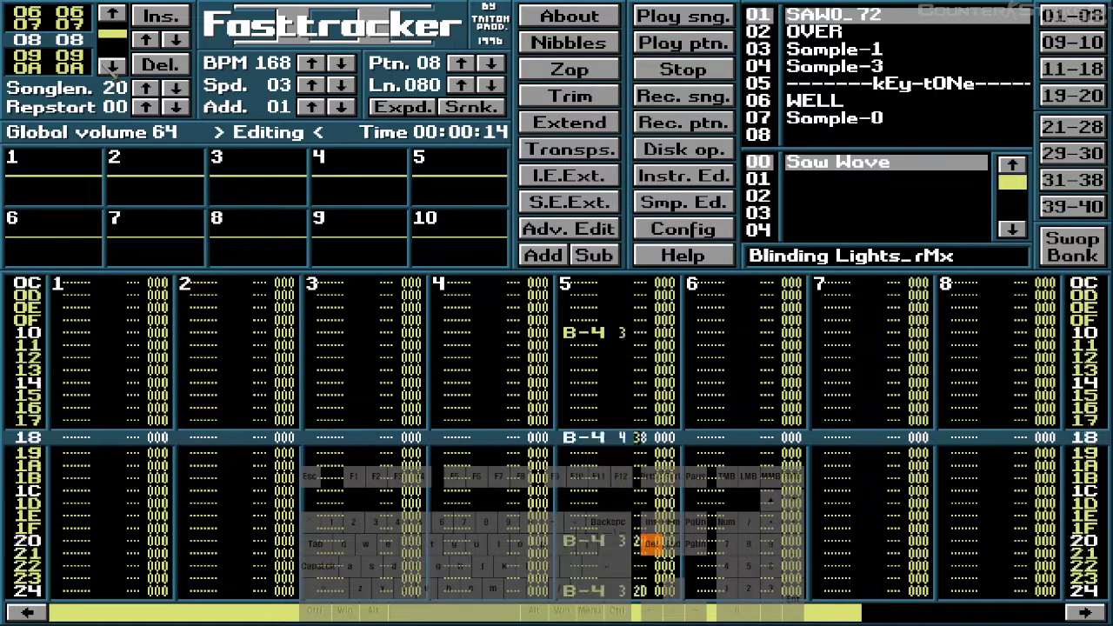
key(Delete)
key(Delete)
key(Delete)
key(Delete)
key(Delete)
key(Delete)
key(Delete)
key(Delete)
key(Delete)
key(Delete)
key(Delete)
key(Delete)
key(Delete)
key(Delete)
key(Delete)
key(Delete)
key(Delete)
key(Delete)
key(Delete)
key(Delete)
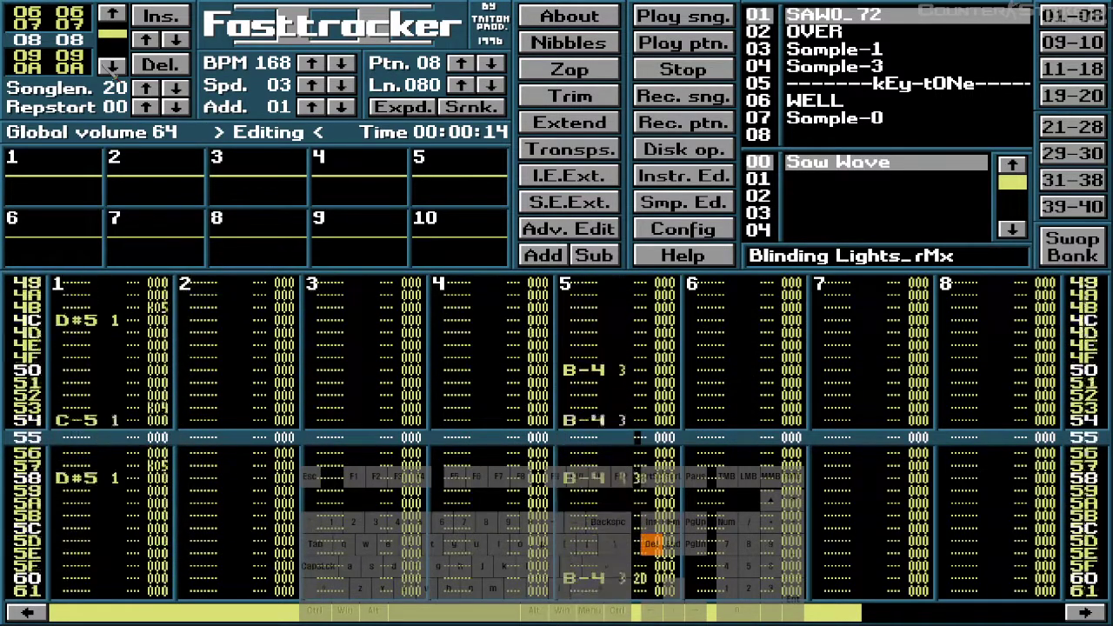
key(Delete)
key(Delete)
key(Delete)
key(Delete)
key(Delete)
key(Delete)
key(Delete)
key(Delete)
key(Delete)
- Clear the 2B volume value of the C-4 note in row 00 of track 6 in pattern 08
key(Up)
key(Up)
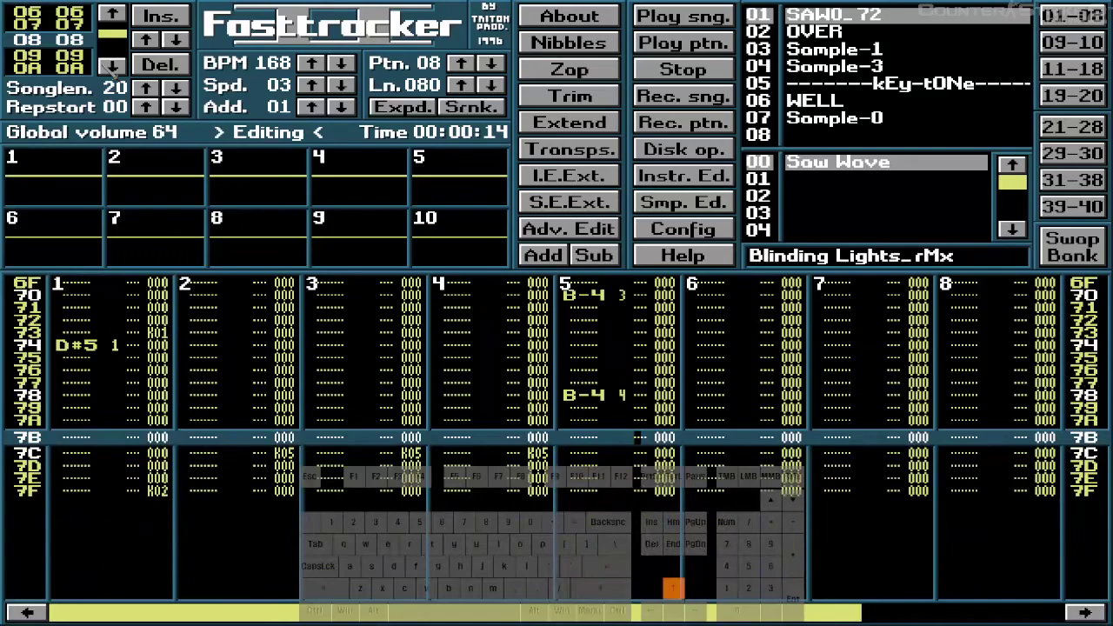
key(Up)
key(Up)
key(Up)
key(Up)
key(Up)
key(Up)
key(Up)
key(Up)
key(Up)
key(Up)
key(Up)
key(Up)
key(Up)
key(Up)
key(Up)
key(Up)
key(Up)
key(Up)
key(Up)
key(Up)
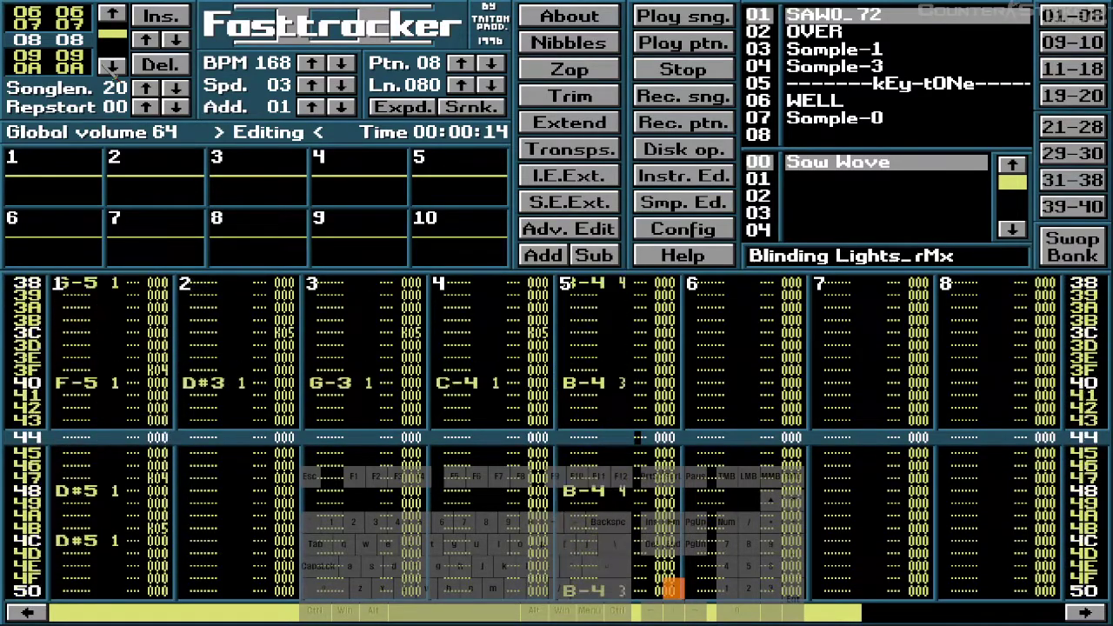
key(Home)
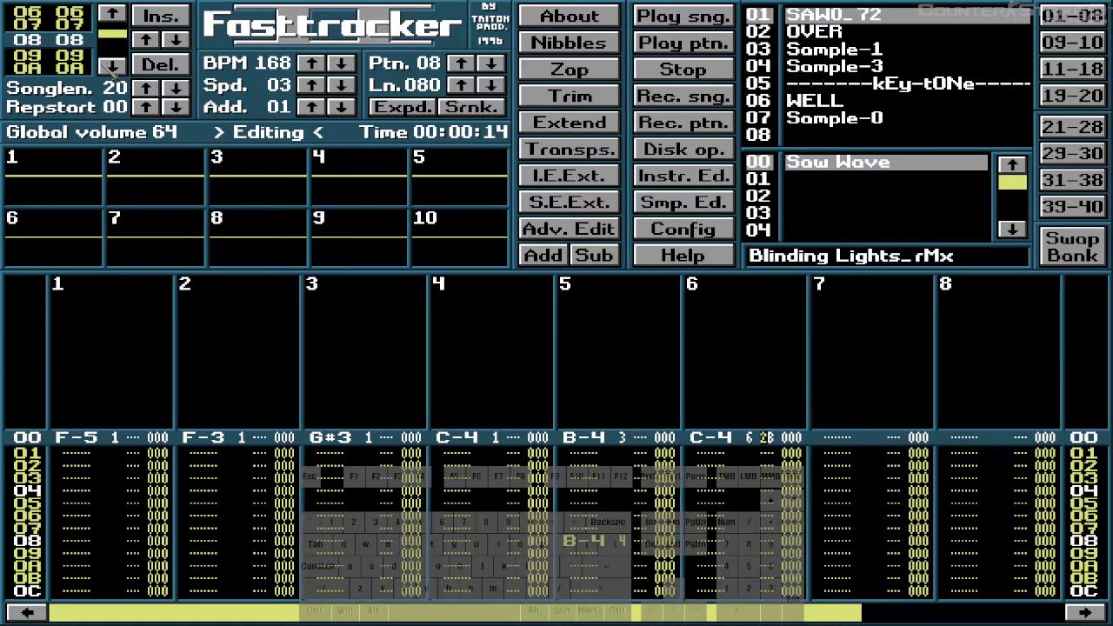
key(Delete)
- Set the key-off effect in row 31 of track 1 in pattern 08 to K01
key(Left)
key(Up)
key(Up)
key(Up)
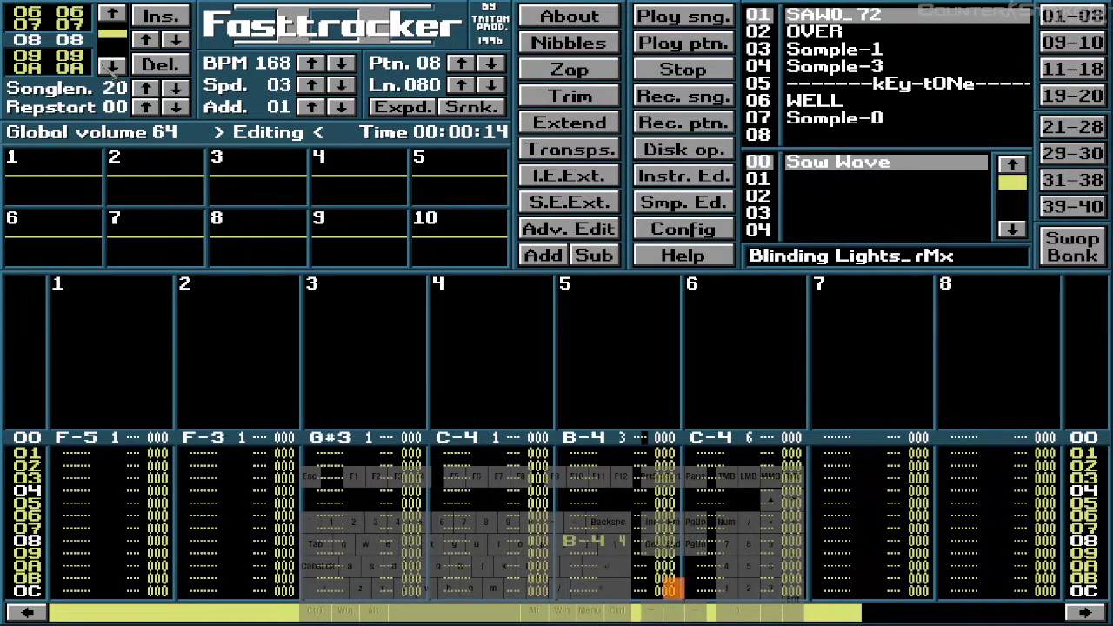
key(Home)
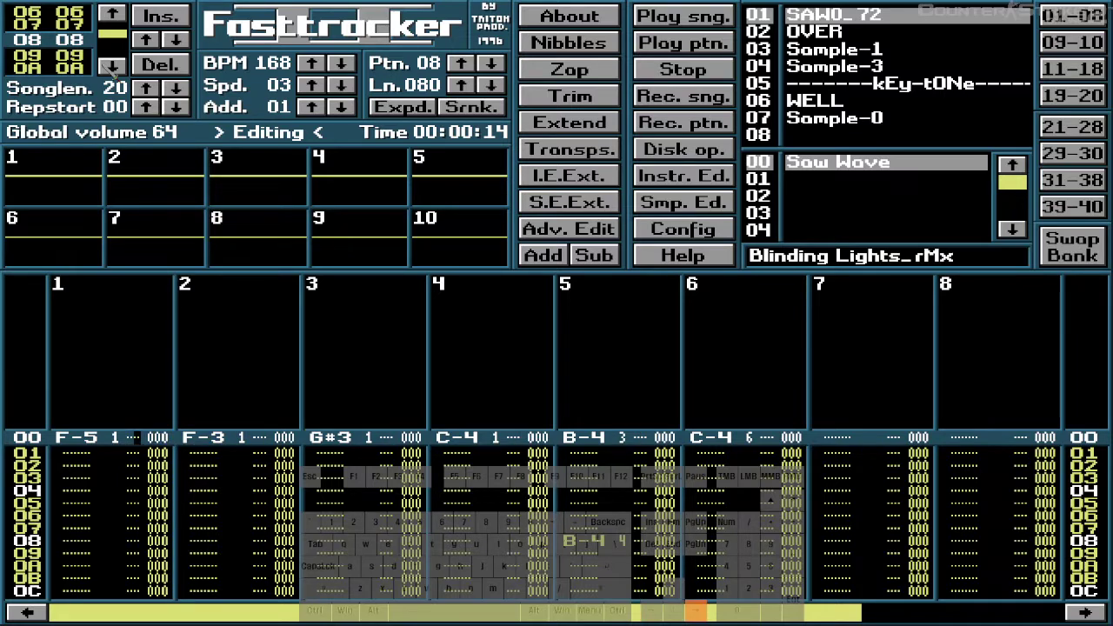
key(Down)
key(Down)
key(Down)
key(Down)
key(Down)
key(Down)
key(Down)
key(Down)
key(Down)
key(Down)
key(Down)
key(Down)
key(Down)
key(Down)
key(Down)
key(Down)
key(Down)
key(Down)
key(Down)
key(Down)
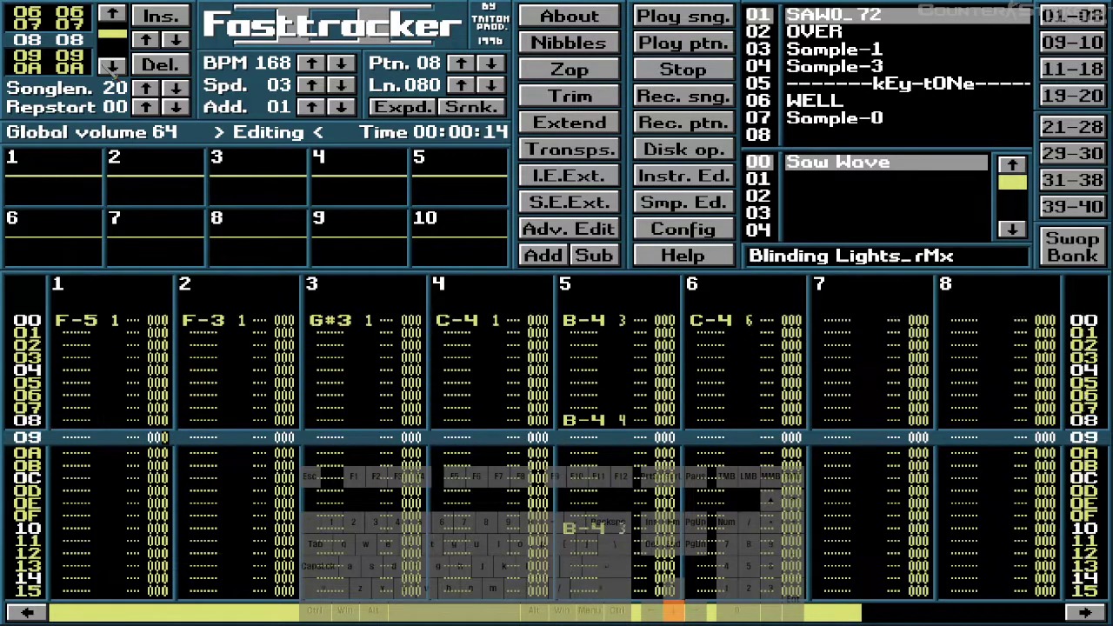
key(Down)
key(Down)
key(Down)
key(Down)
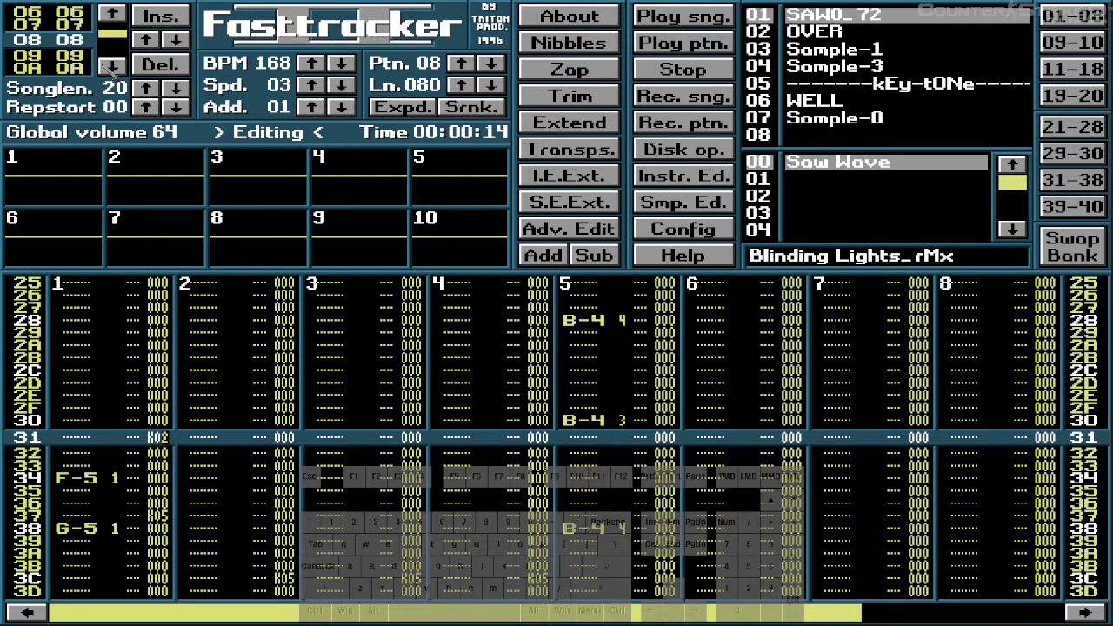
key(Down)
key(Down)
key(Down)
key(Down)
key(Down)
key(Down)
key(Down)
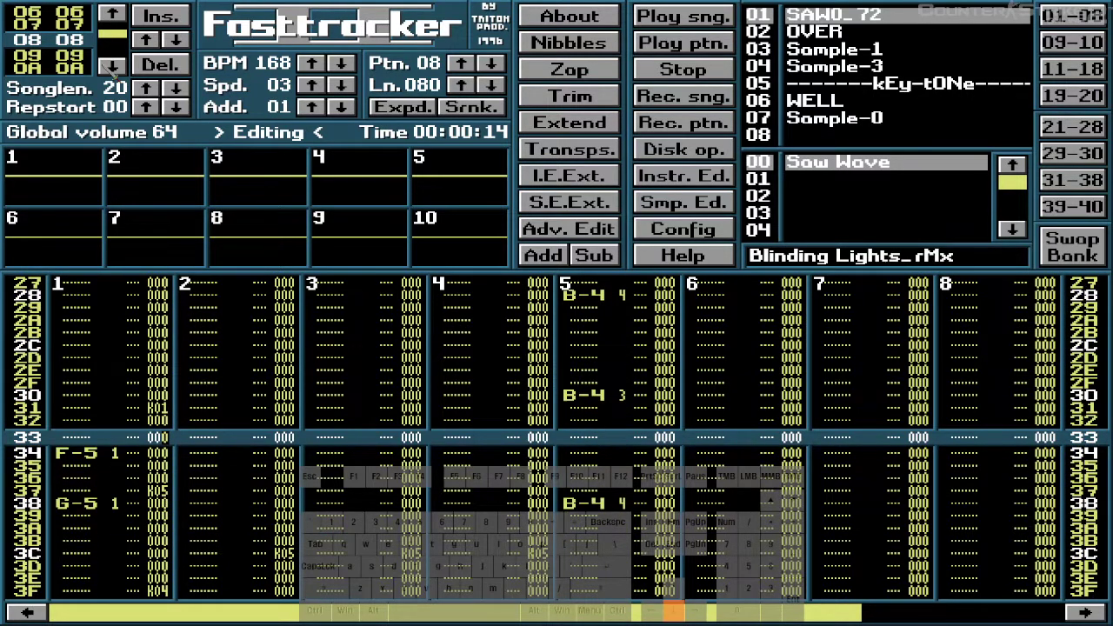
- Shorten the key-off effects in rows 37 and 3F of track 1 in pattern 08 to K02
key(Down)
key(Down)
key(Down)
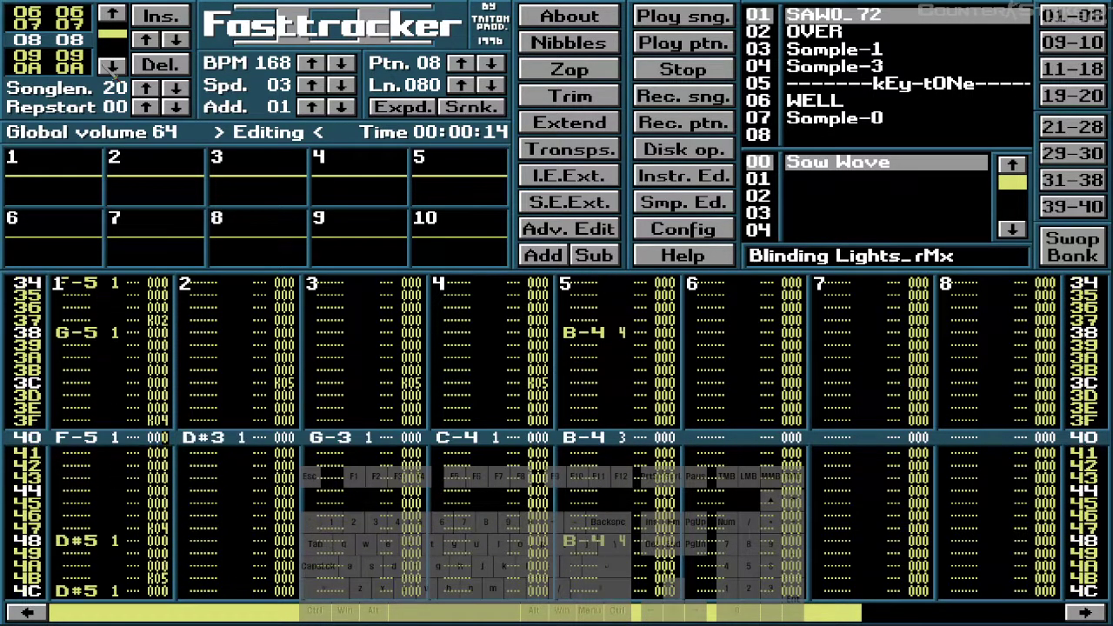
key(Down)
key(Down)
key(Down)
key(Down)
key(Down)
key(Down)
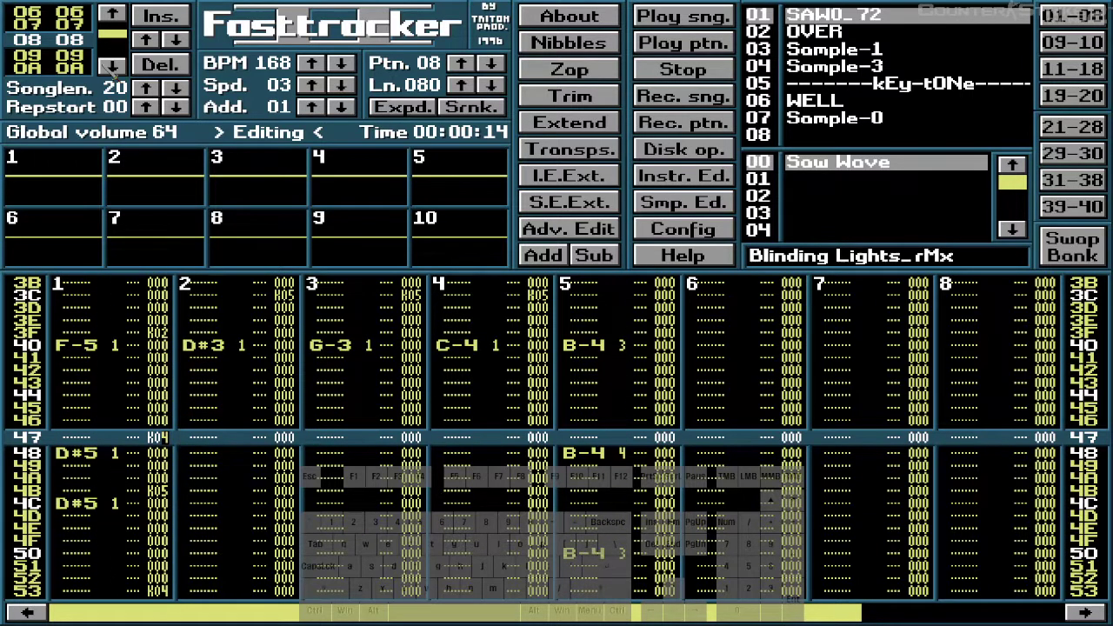
- Shorten the key-off effects in rows 47, 4B and 53 of track 1 in pattern 08 to K02
key(Down)
key(Down)
key(Down)
key(Down)
key(Down)
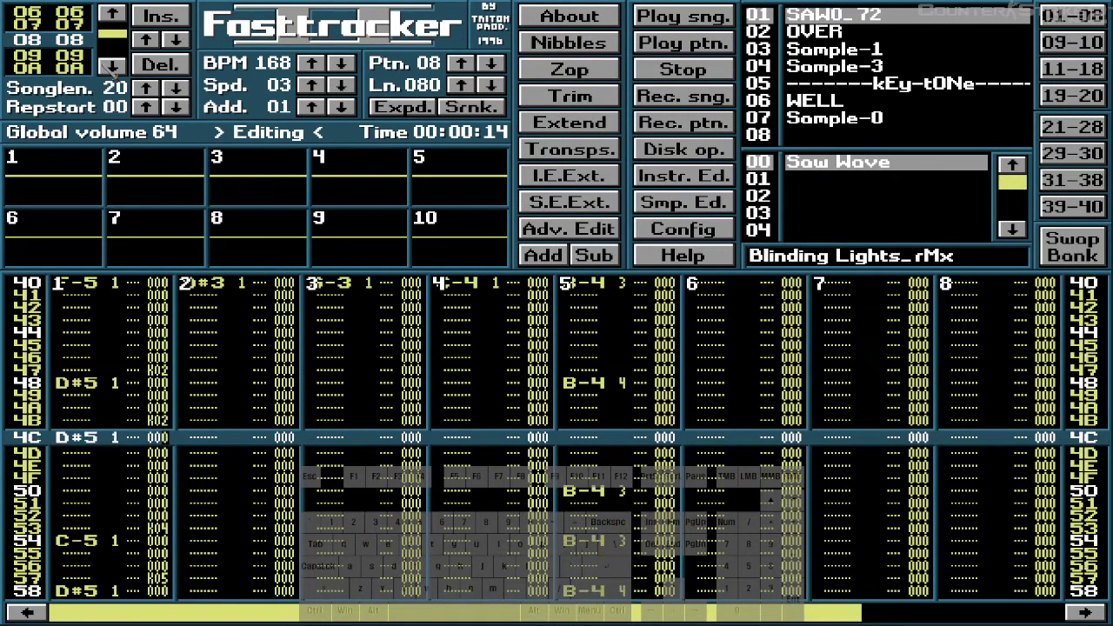
key(Down)
key(Down)
key(Down)
key(Down)
key(Down)
key(Down)
key(Down)
key(Down)
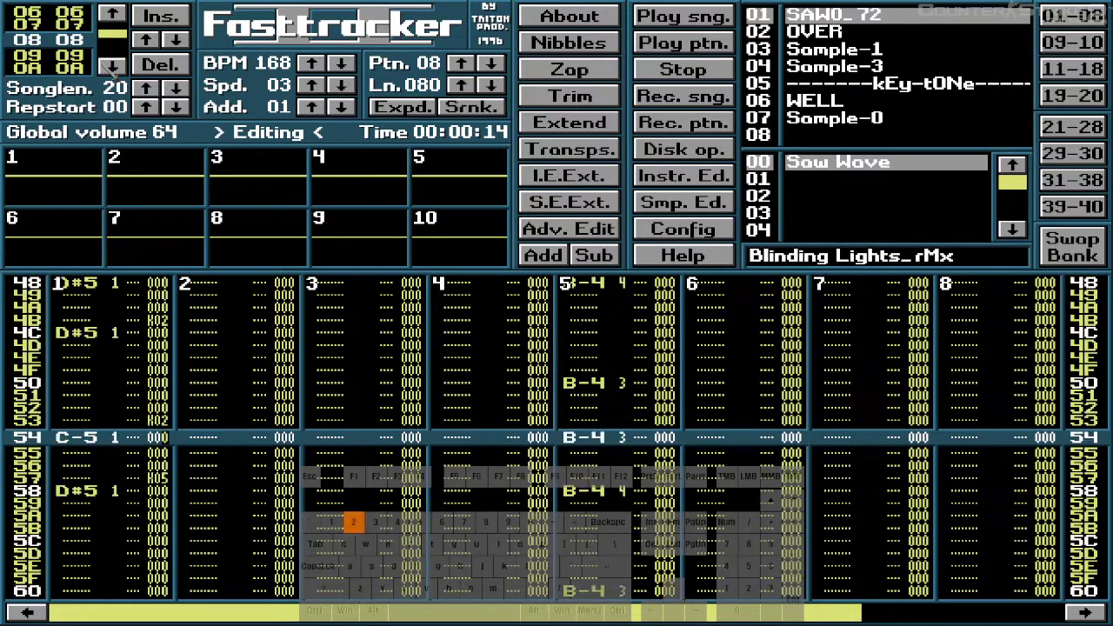
- Shorten the key-off effect in row 57 of track 1 in pattern 08 to K02
key(Down)
key(Down)
key(Down)
key(Down)
key(Down)
key(Down)
key(Down)
key(Down)
key(Down)
key(Down)
key(Down)
key(Down)
key(Down)
key(Down)
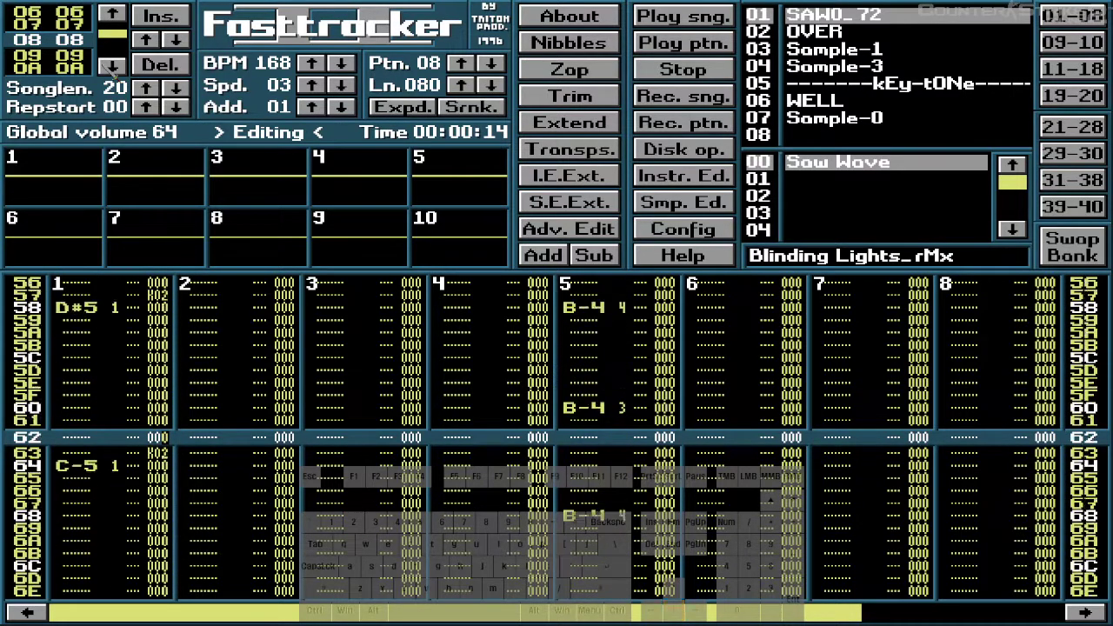
- Set the key-off effects in rows 63 and 7F of track 1 in pattern 08 to K01
key(Down)
key(Down)
key(Down)
key(Down)
key(Down)
key(Down)
key(Down)
key(Down)
key(Down)
key(Down)
key(Down)
key(Down)
key(Down)
key(Down)
key(Down)
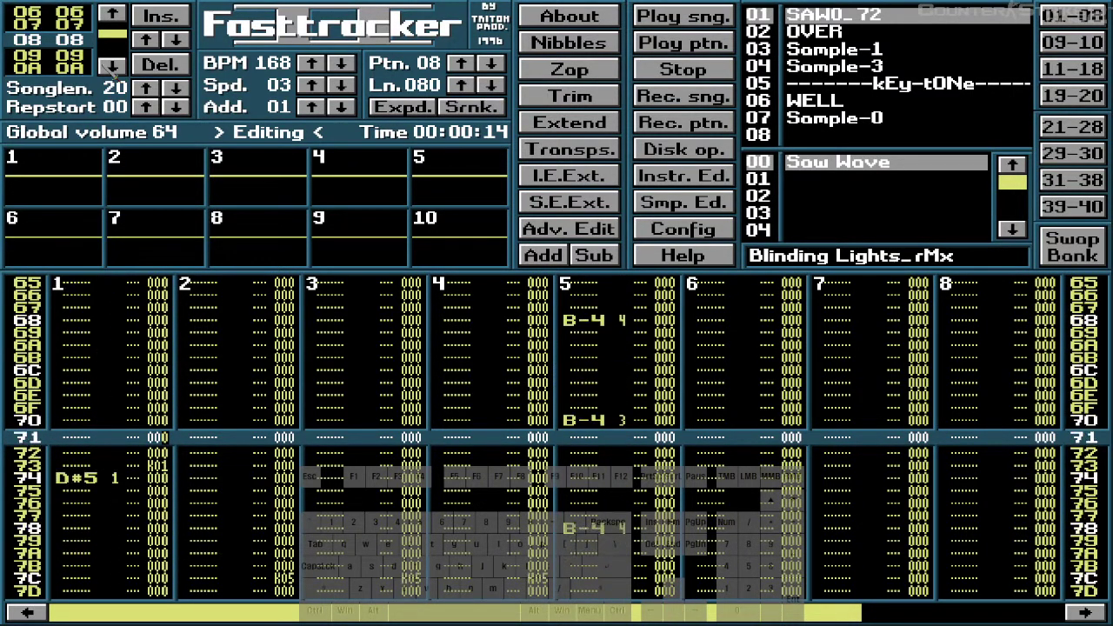
key(Down)
key(Down)
key(Down)
key(Down)
key(Down)
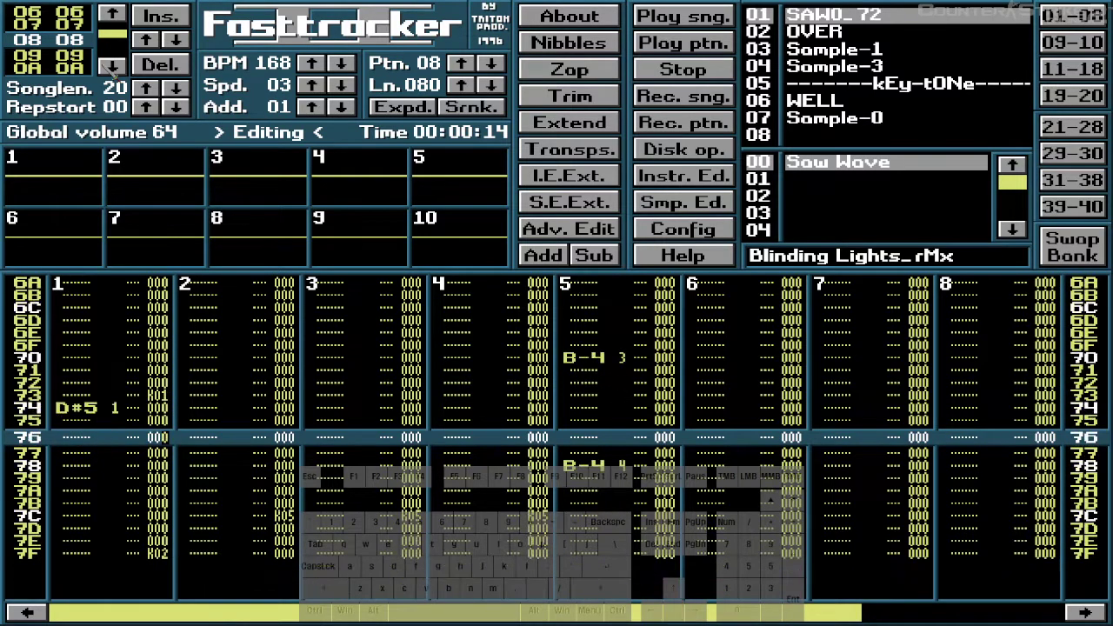
key(Down)
key(Down)
key(Down)
key(Down)
key(Down)
key(Down)
key(Down)
key(Down)
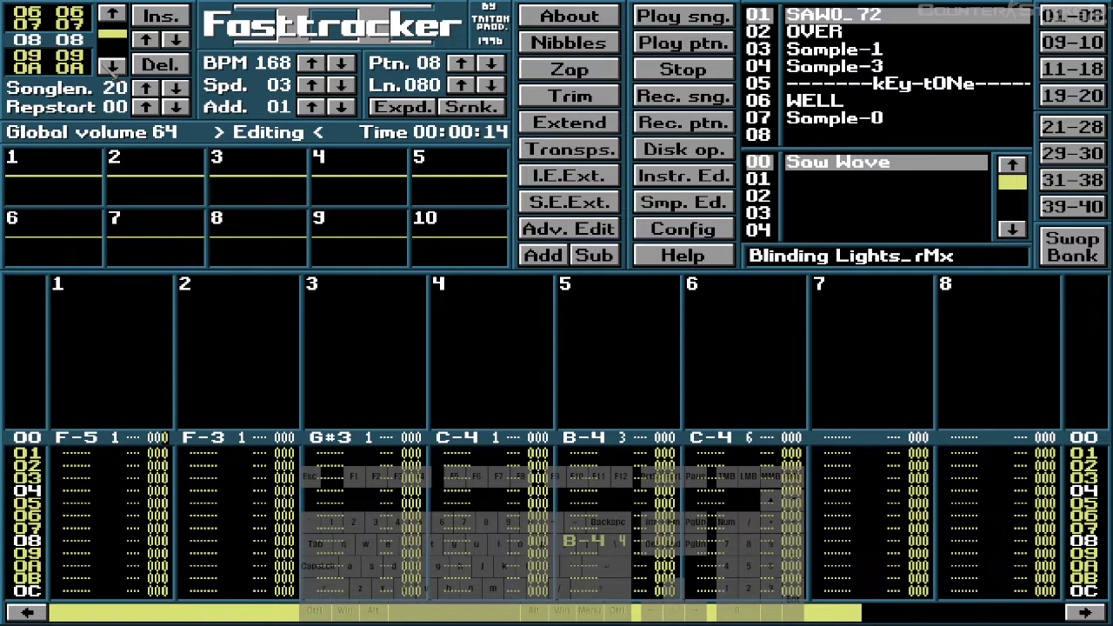
- Shorten the key-off effects in row 3C of tracks 2, 3 and 4 in pattern 08 to K02
key(Right)
key(Right)
key(Right)
key(Right)
key(Right)
key(Left)
key(Right)
key(Down)
key(Down)
key(Down)
key(Down)
key(Down)
key(Down)
key(Down)
key(Down)
key(Down)
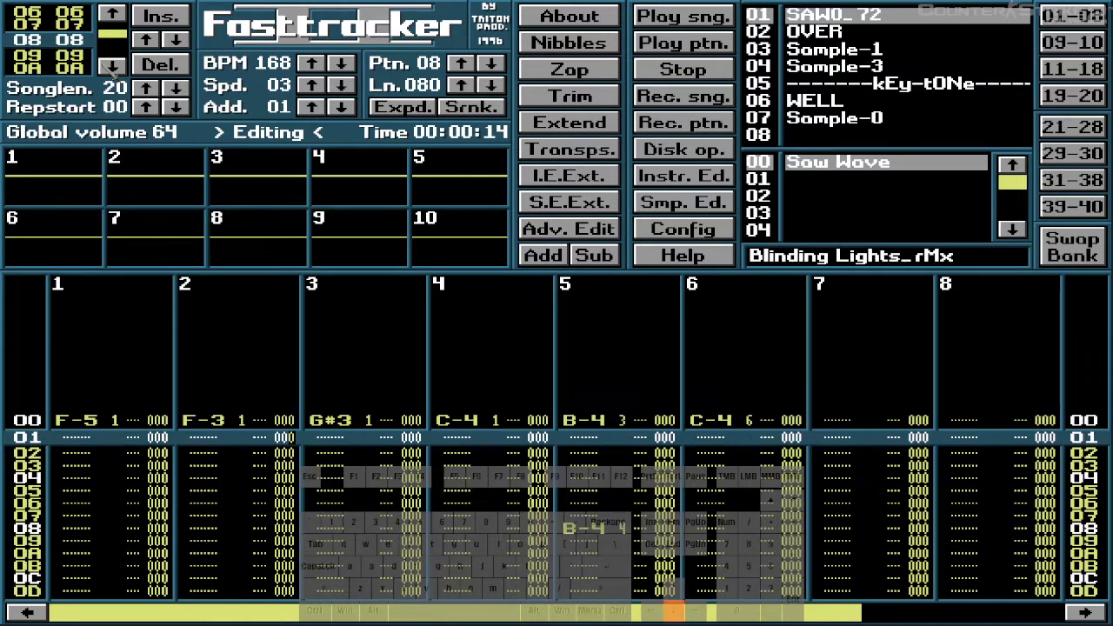
key(Down)
key(Down)
key(Down)
key(Down)
key(Down)
key(Down)
key(Down)
key(Down)
key(Down)
key(Down)
key(Down)
key(Down)
key(Down)
key(Down)
key(Down)
key(Down)
key(Down)
key(Down)
key(Down)
key(Down)
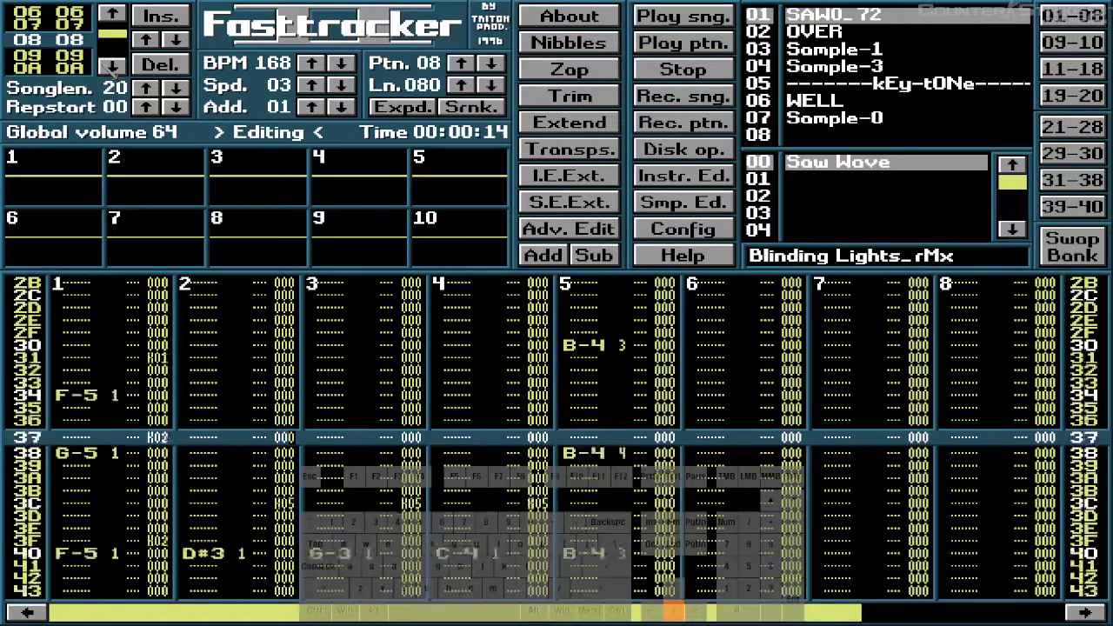
key(Down)
key(Down)
key(Down)
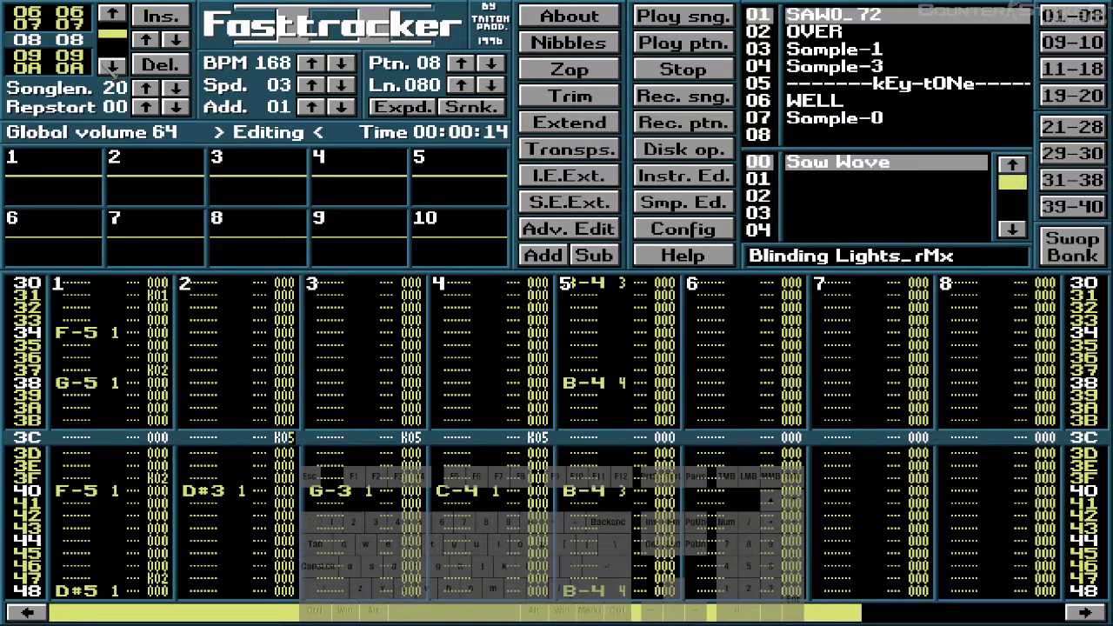
text(2)
key(Up)
key(Right)
key(Right)
text(2)
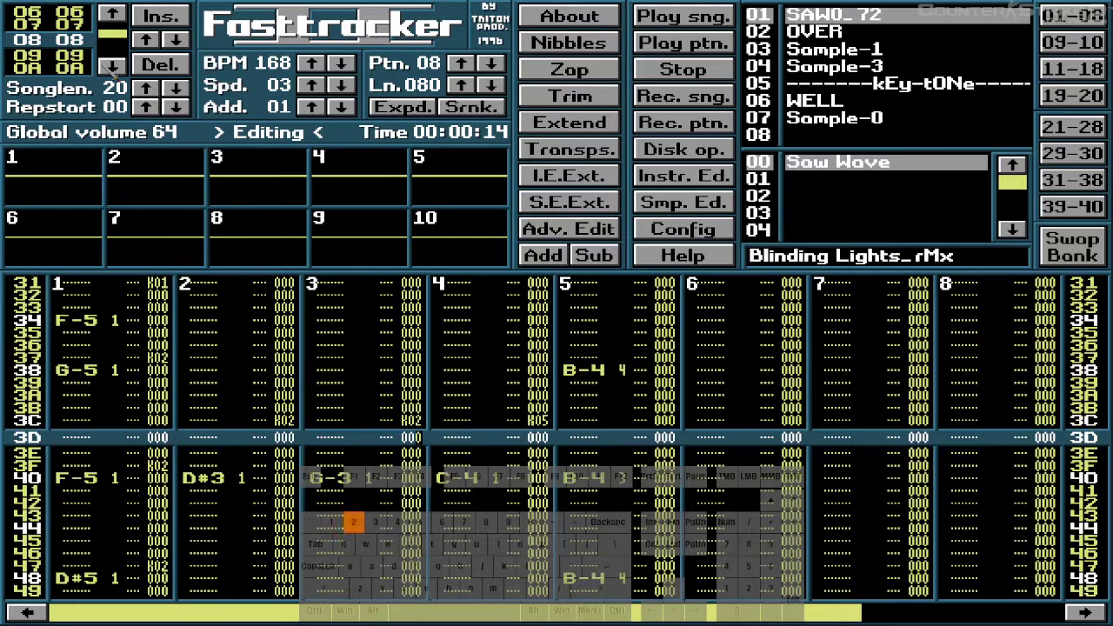
key(Up)
key(Right)
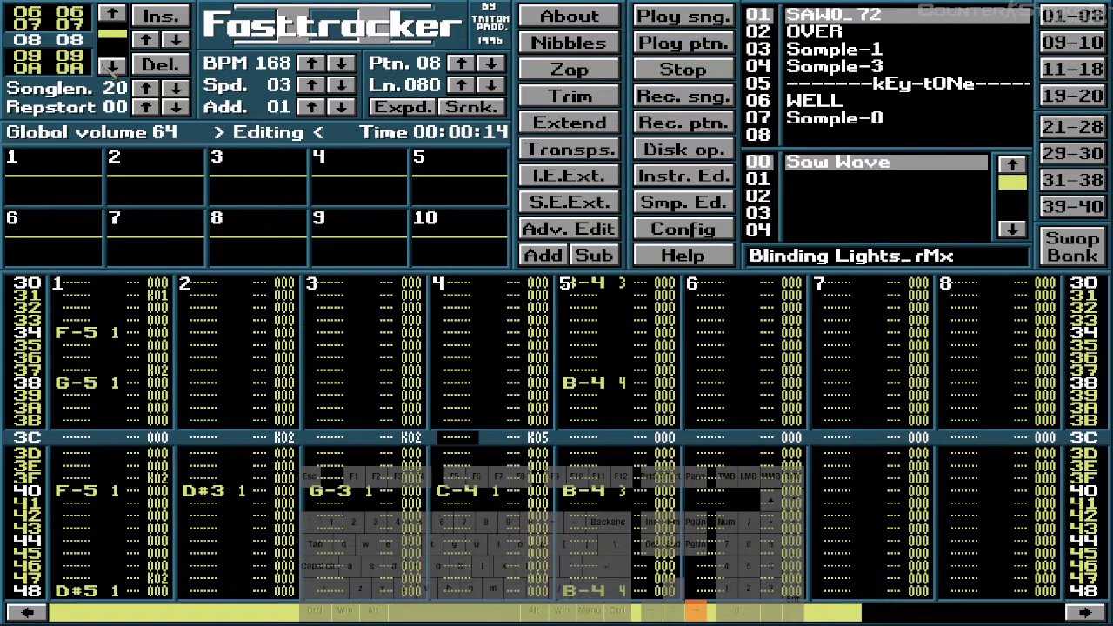
key(Right)
key(Left)
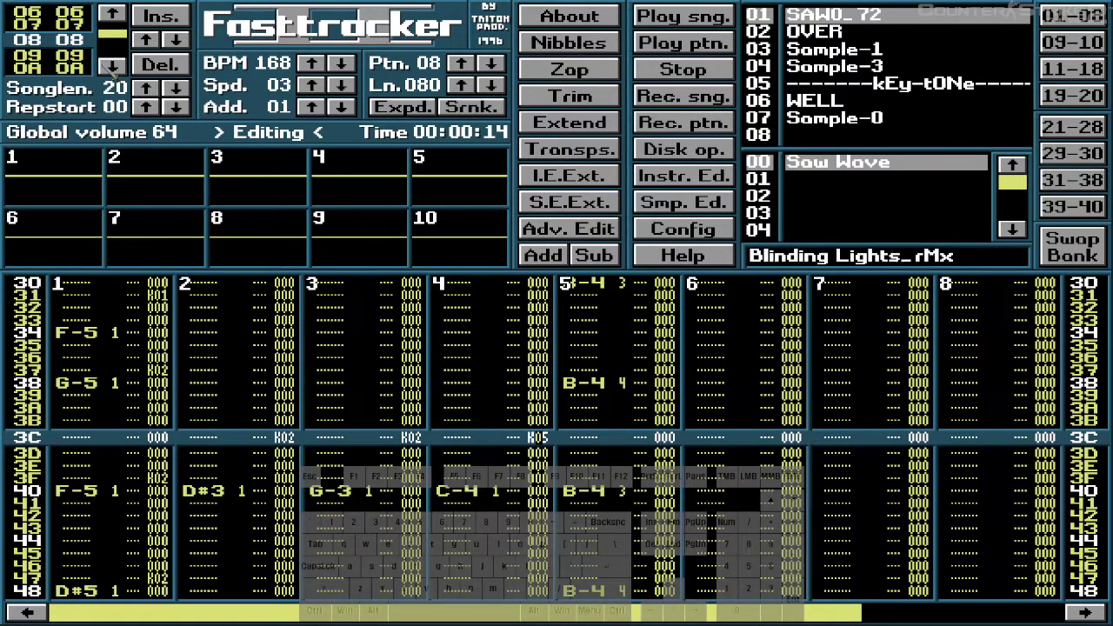
- Shorten the key-off effects in row 7C of tracks 4, 3 and 2 in pattern 08 to K02
key(Down)
key(Down)
key(Down)
key(Down)
key(Down)
key(Down)
key(Down)
key(Down)
key(Down)
key(Down)
key(Down)
key(Down)
key(Down)
key(Down)
key(Down)
key(Down)
key(Down)
key(Down)
key(Down)
key(Down)
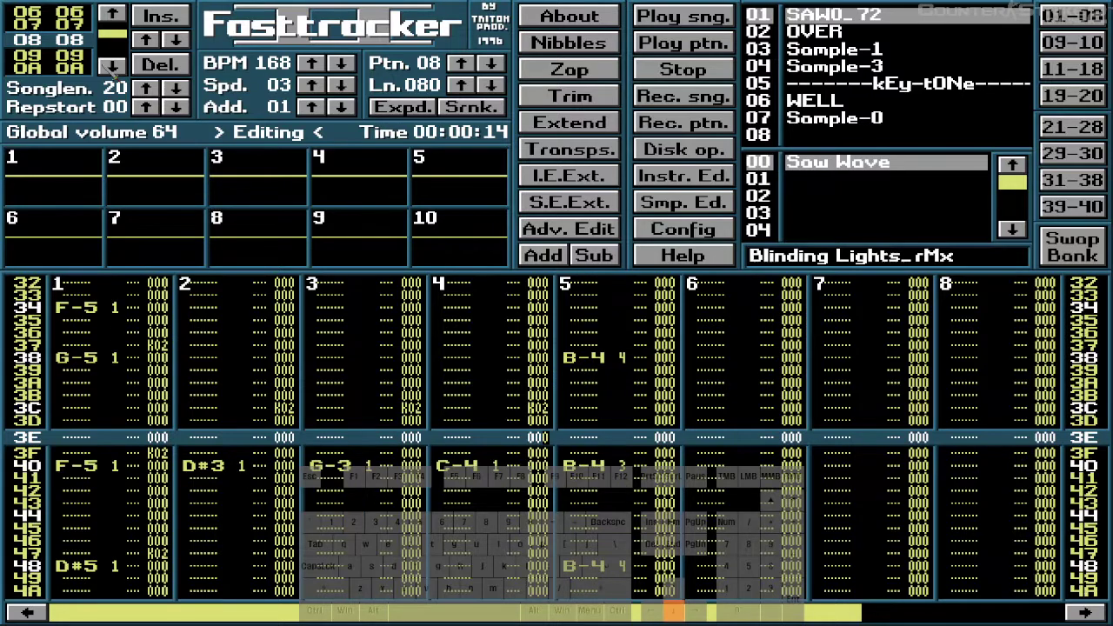
key(Down)
key(Down)
key(Down)
key(Down)
key(Down)
key(Down)
key(Down)
key(Down)
key(Down)
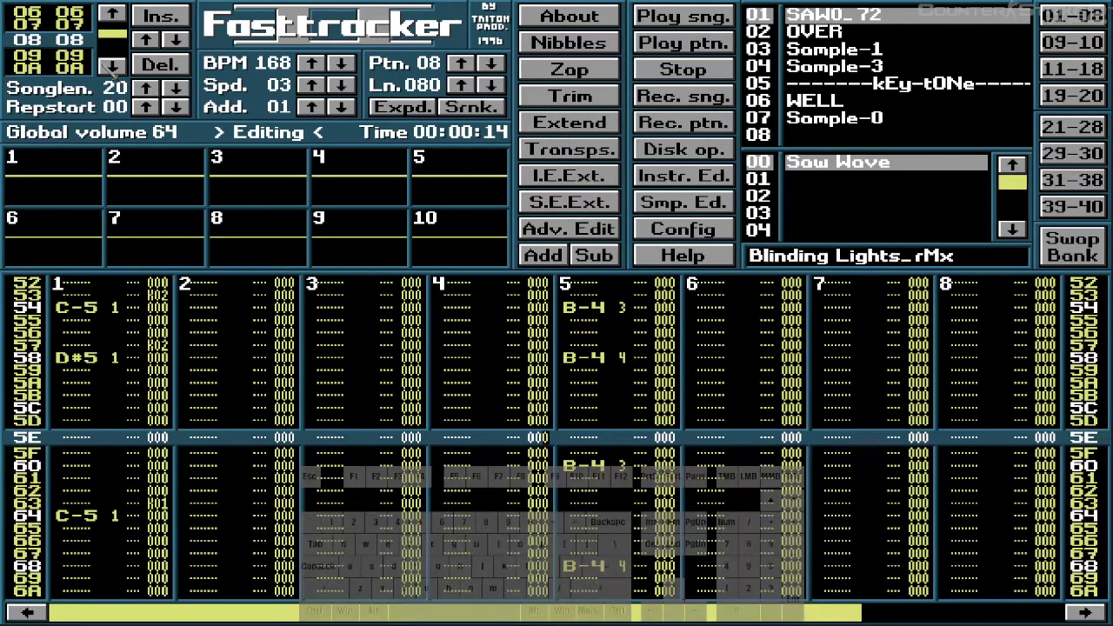
key(Down)
key(Down)
key(Down)
key(Down)
key(Down)
key(Down)
key(Down)
key(Down)
key(Down)
key(Down)
key(Down)
key(Down)
key(Down)
key(Down)
key(Down)
key(Down)
key(Down)
key(Down)
key(Down)
key(Down)
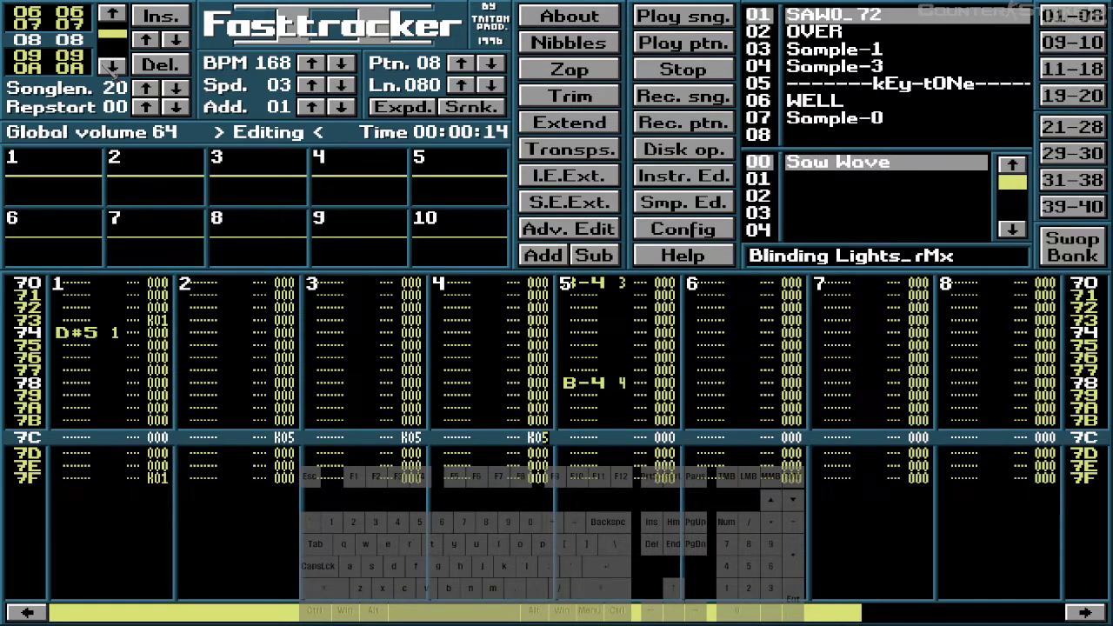
text(2)
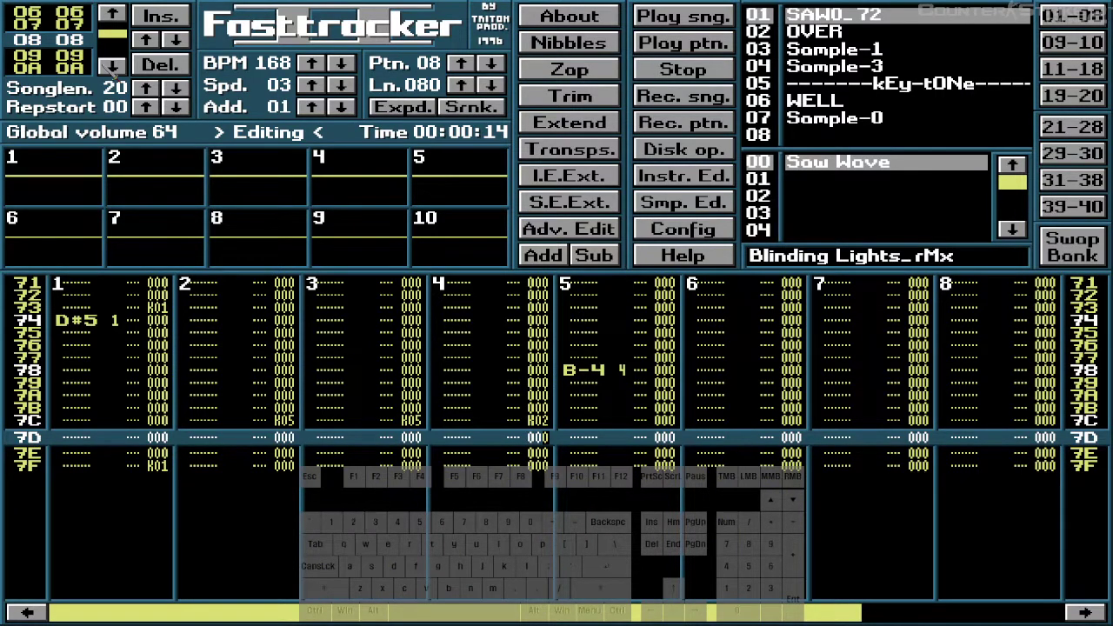
key(Up)
key(Left)
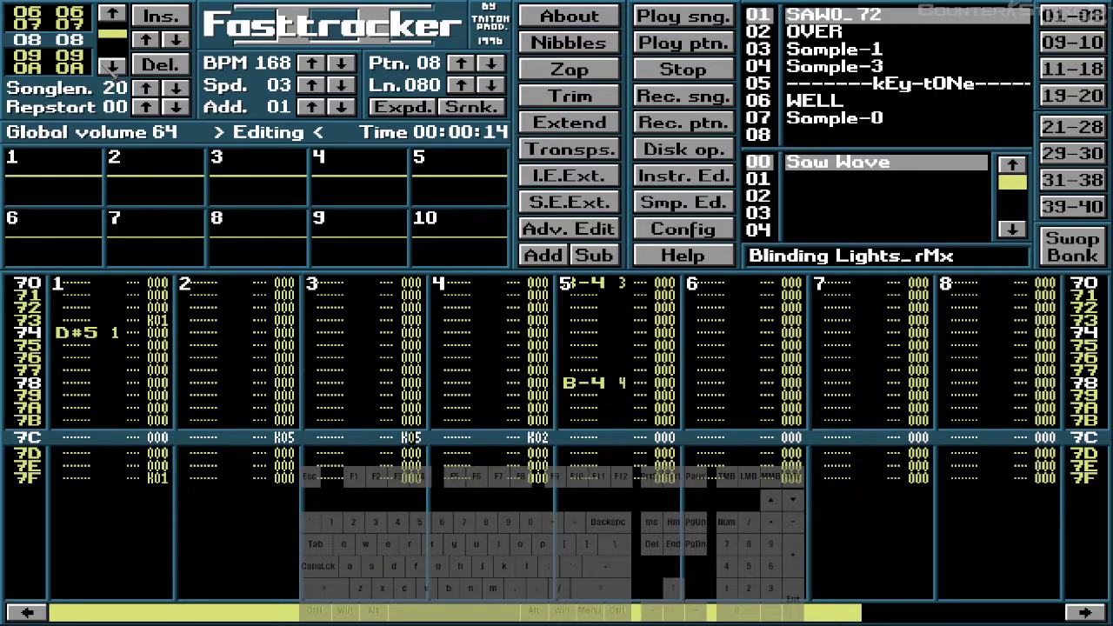
text(2)
key(Left)
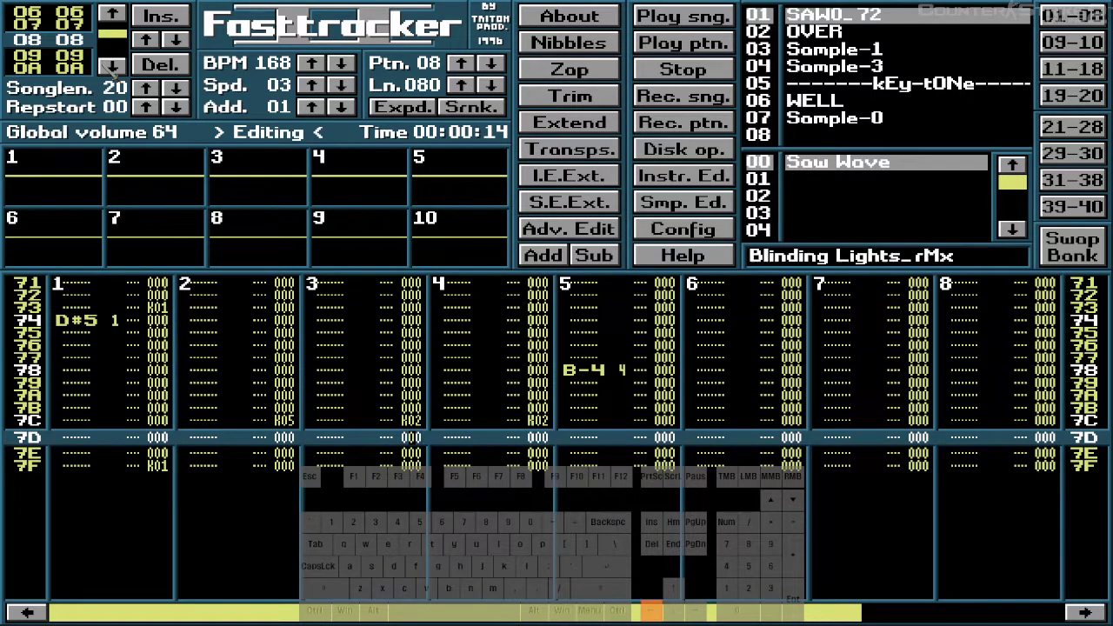
key(Up)
text(2)
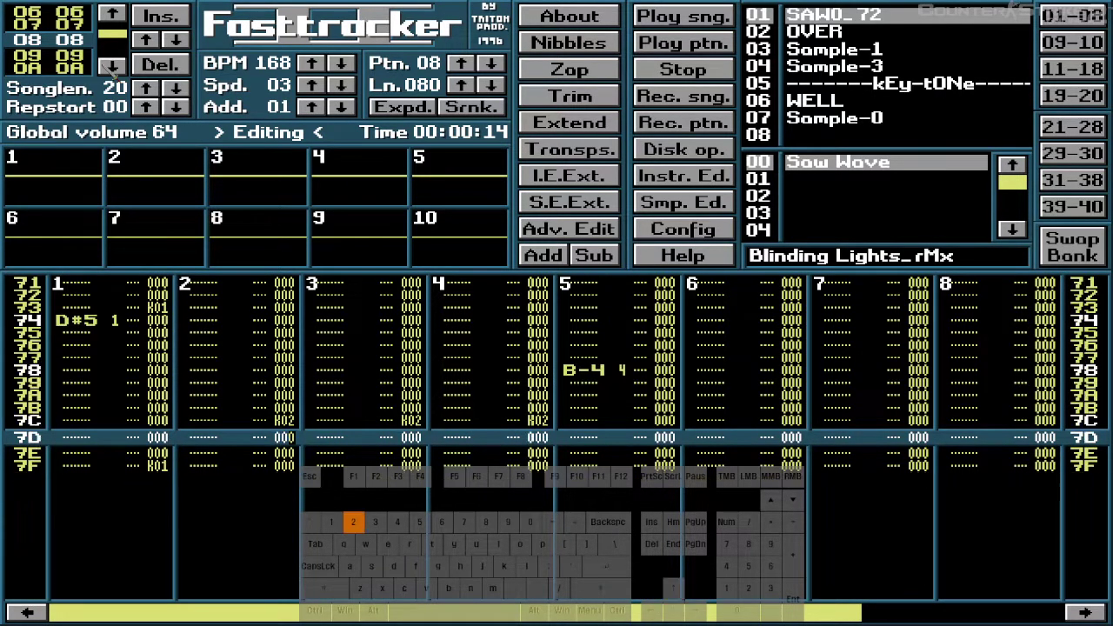
- Review the notes and key-off effects in pattern 08 from row 7D back up to row 2D
key(Up)
key(Up)
key(Up)
key(Up)
key(Up)
key(Up)
key(Up)
key(Up)
key(Up)
key(Up)
key(Up)
key(Up)
key(Up)
key(Up)
key(Up)
key(Up)
key(Up)
key(Up)
key(Up)
key(Up)
key(Up)
key(Up)
key(Up)
key(Up)
key(Up)
key(Up)
key(Up)
key(Up)
key(Up)
key(Up)
key(Up)
key(Up)
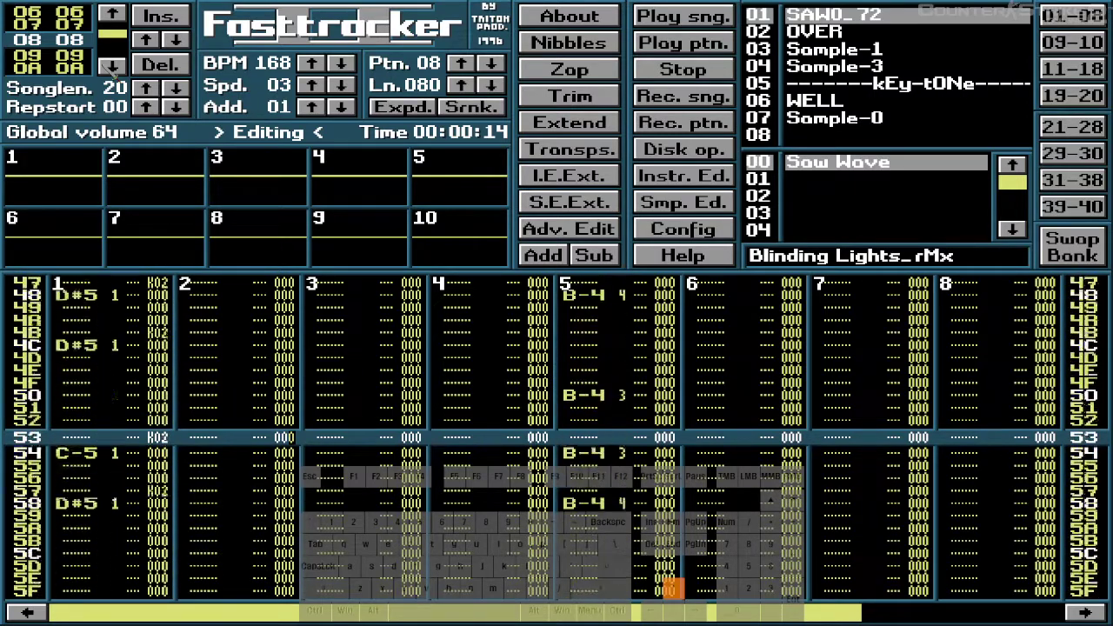
key(Up)
key(Up)
key(Up)
key(Up)
key(Up)
key(Up)
key(Up)
key(Up)
key(Up)
key(Up)
key(Up)
key(Up)
key(Up)
key(Up)
key(Up)
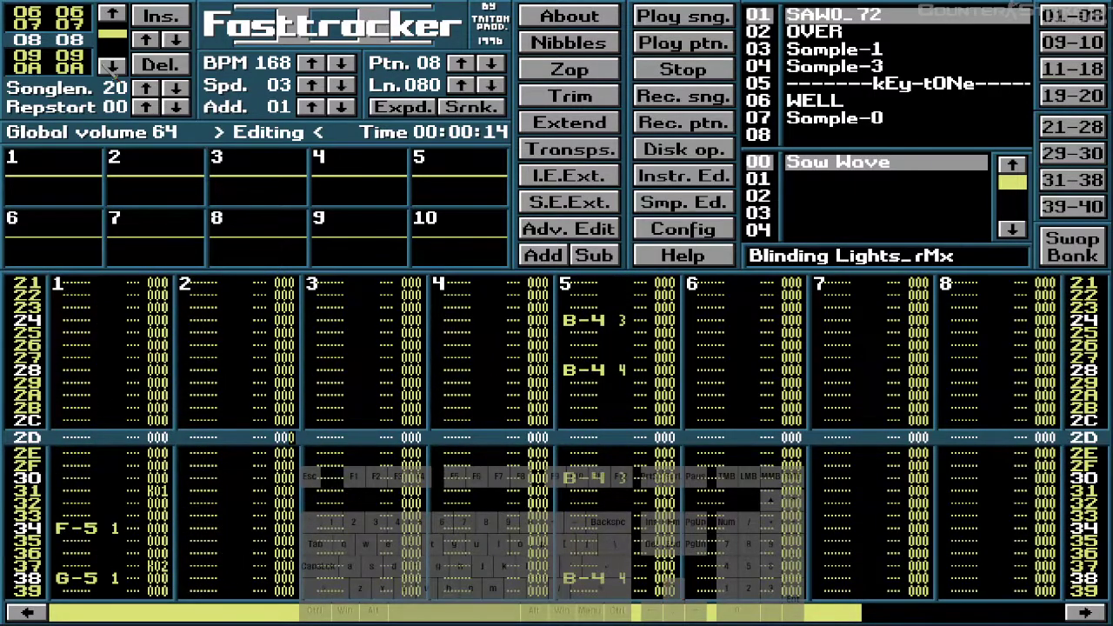
- Play through pattern 0A to hear the transition, and compare the closing rows of patterns 09 and 08
key(Return)
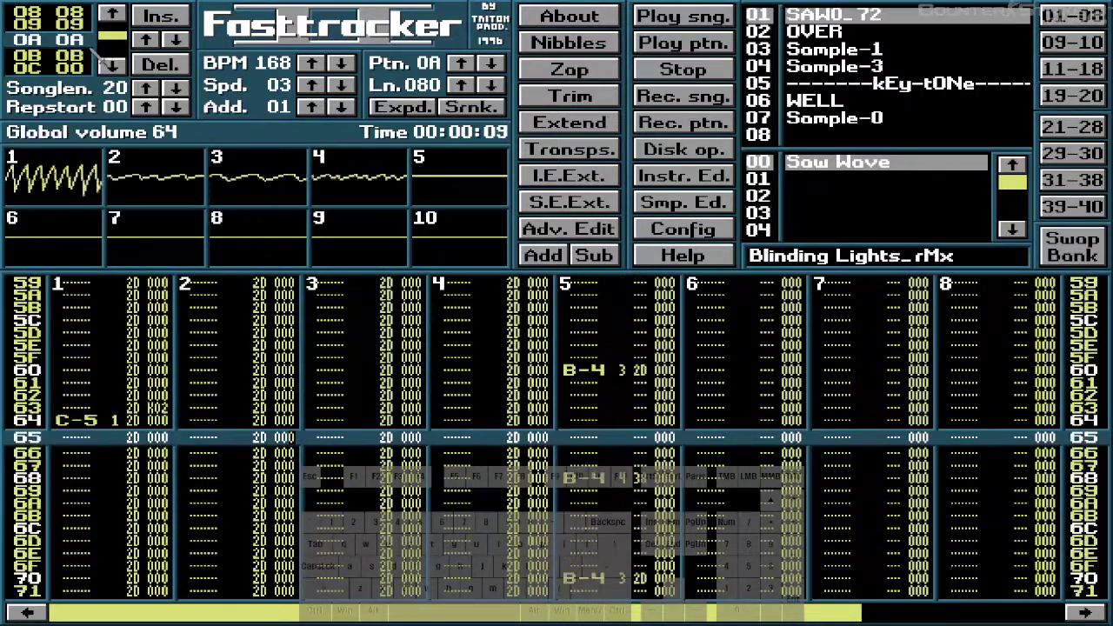
key(space)
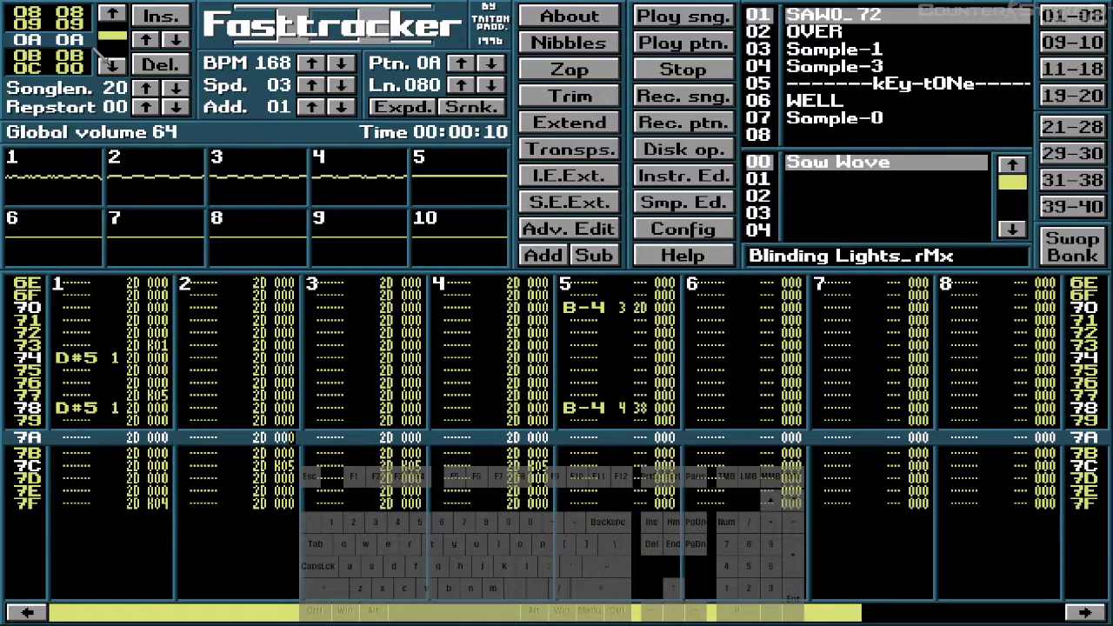
key(shift+Left)
key(Up)
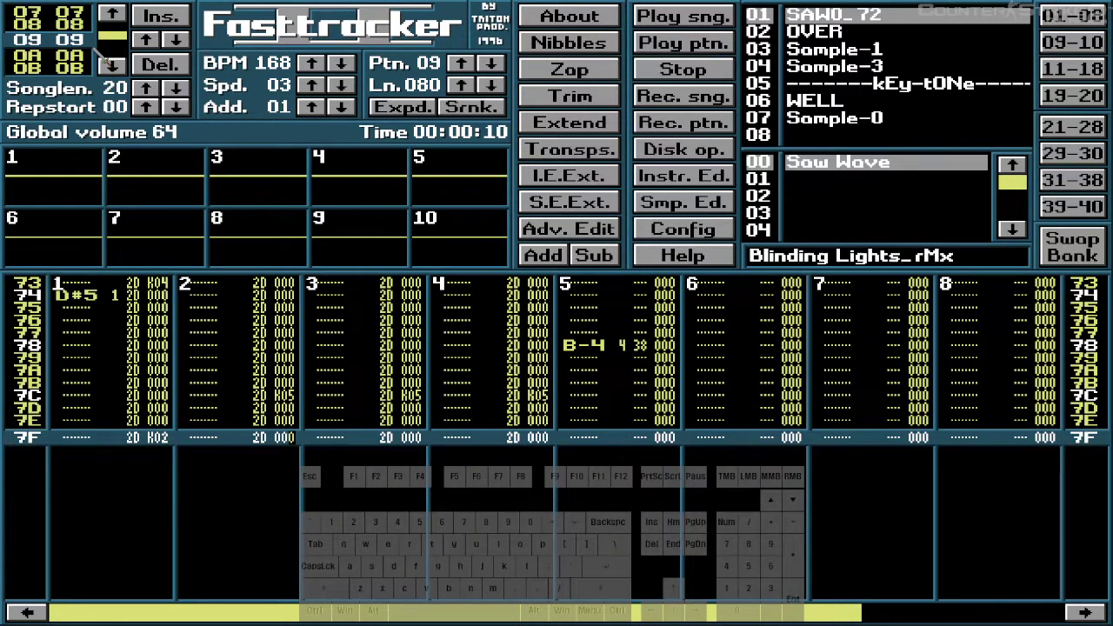
key(shift+Left)
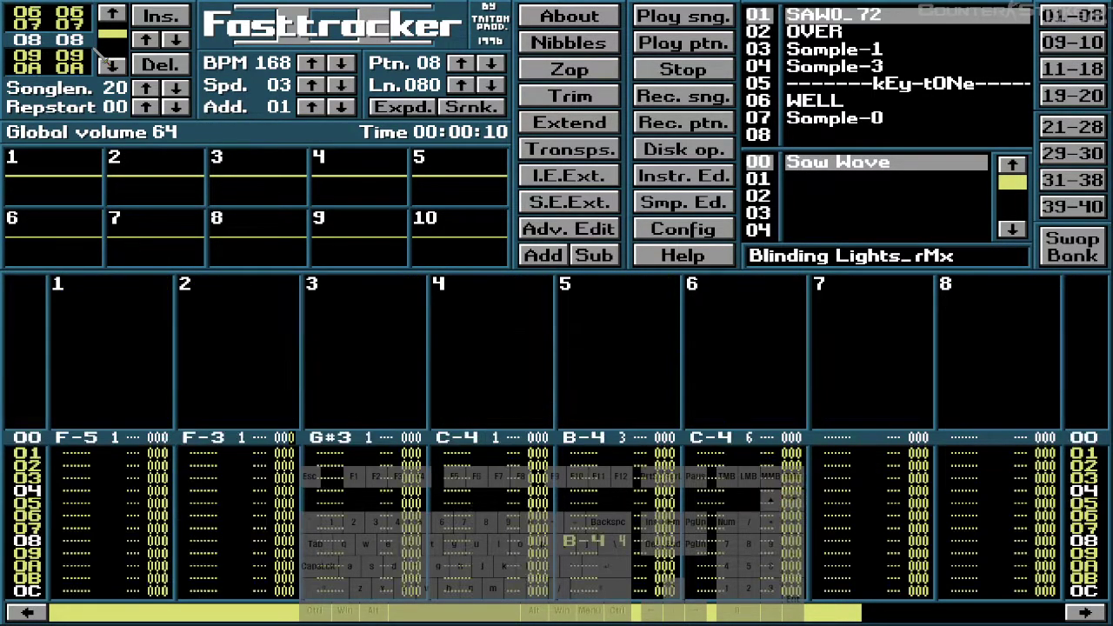
key(Up)
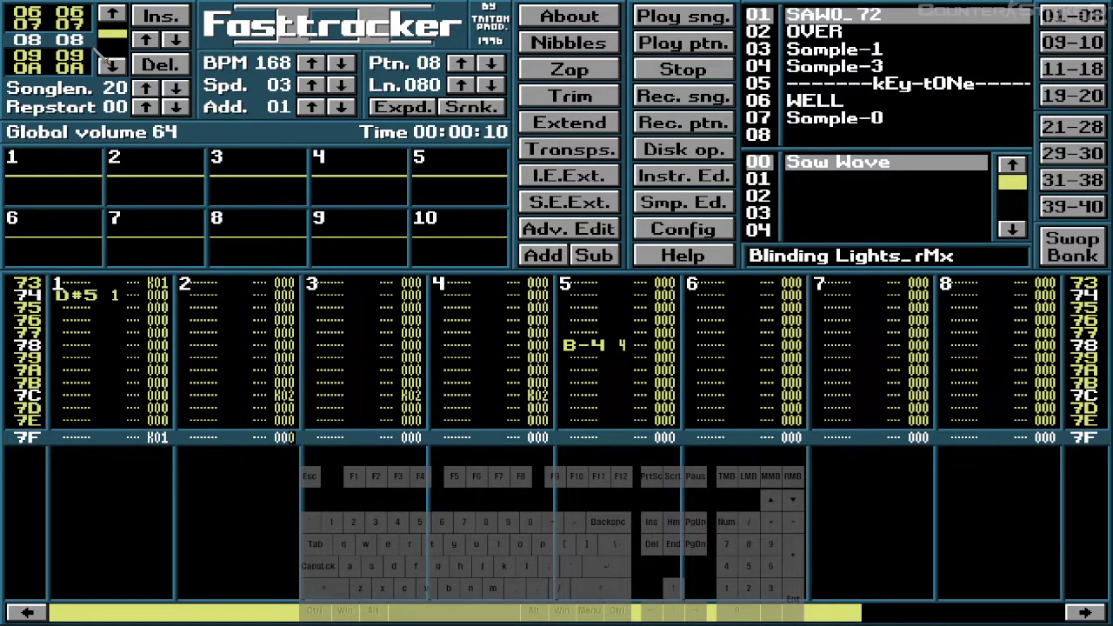
double_click(111, 65)
click(176, 40)
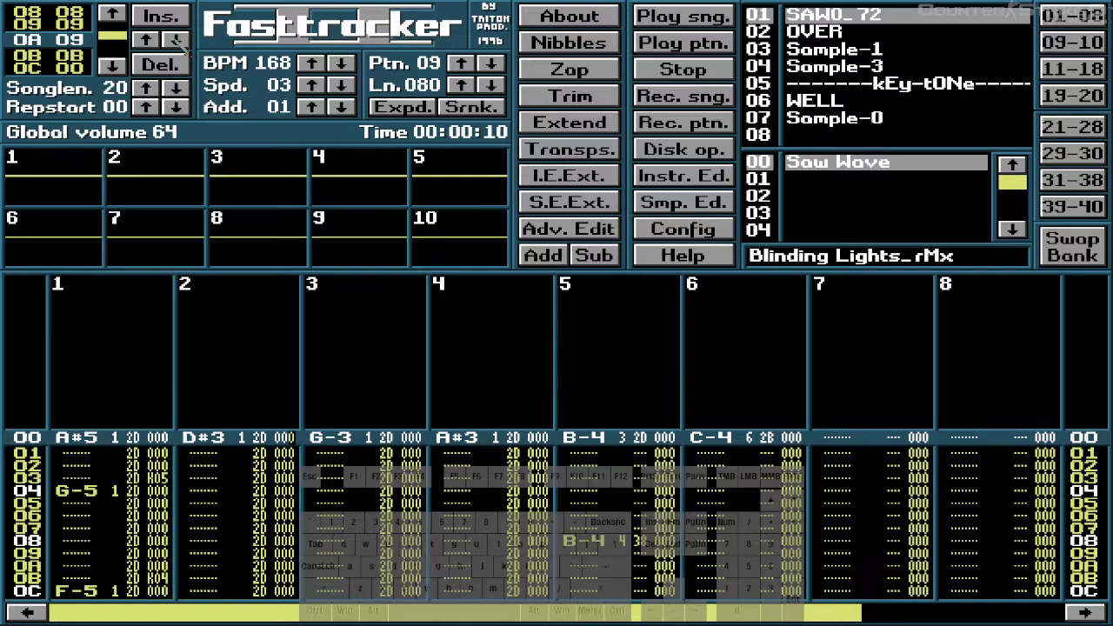
click(148, 41)
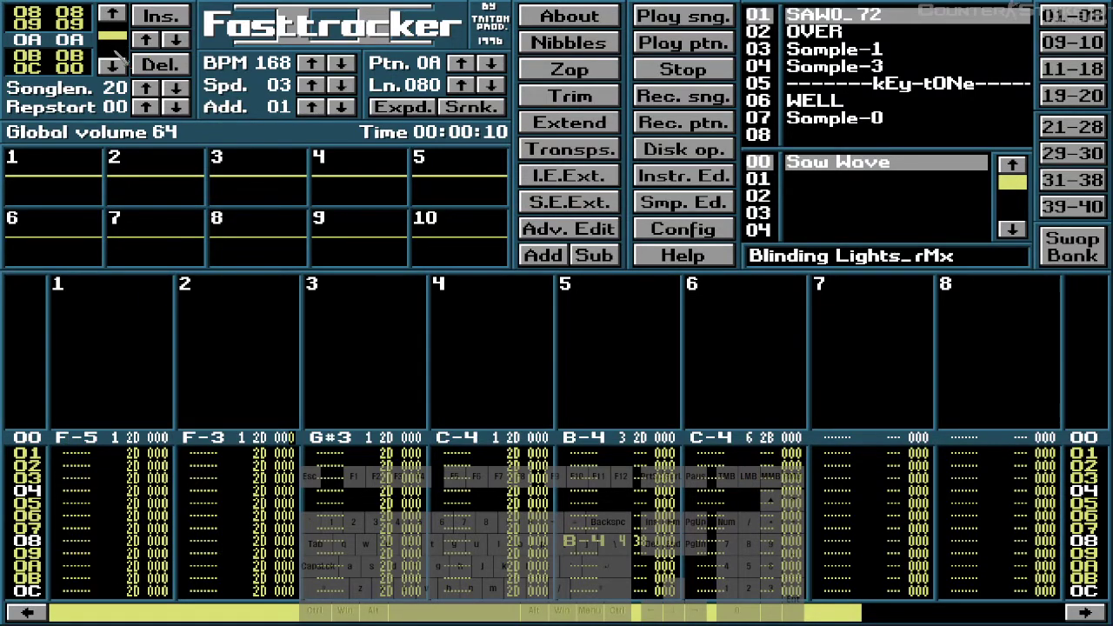
- Play pattern 08 for comparison and assign pattern 08 to song position 0A
click(112, 14)
click(111, 14)
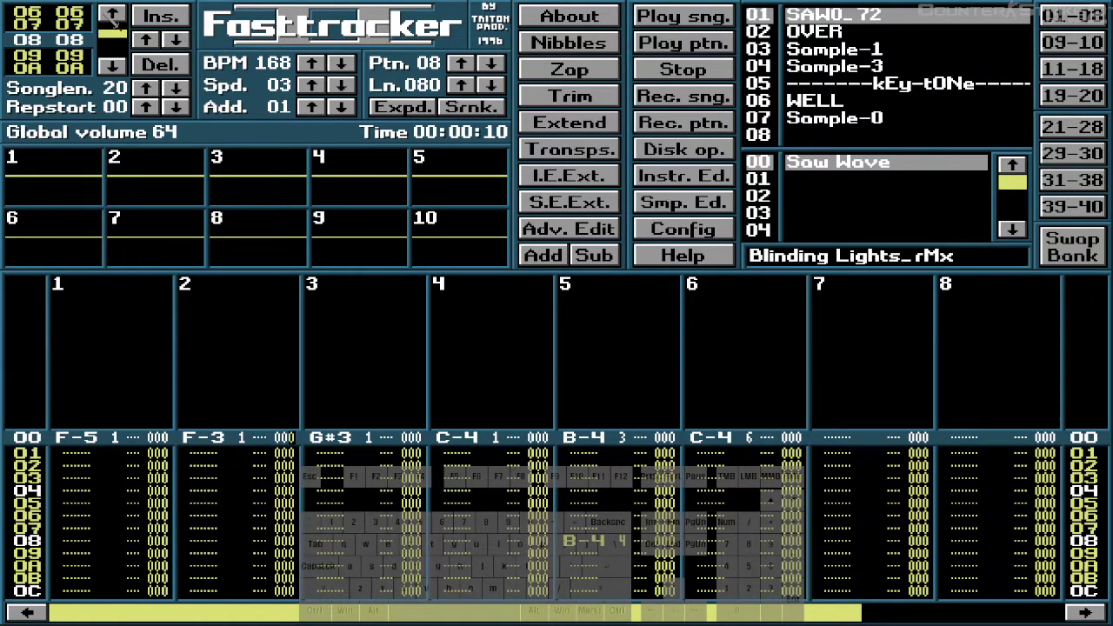
click(111, 15)
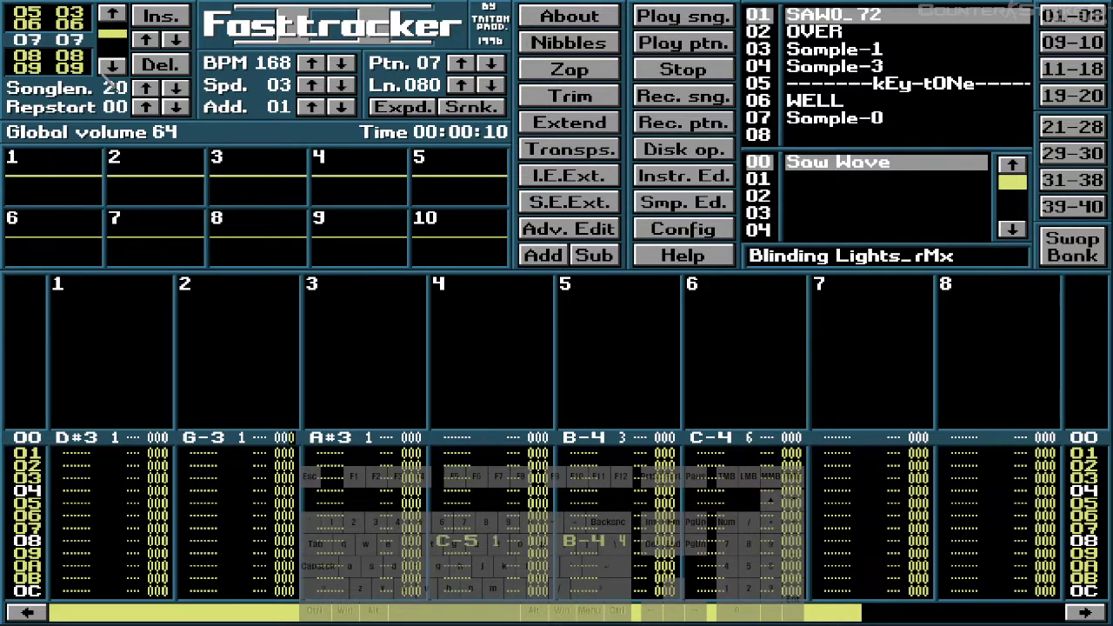
key(Control_R)
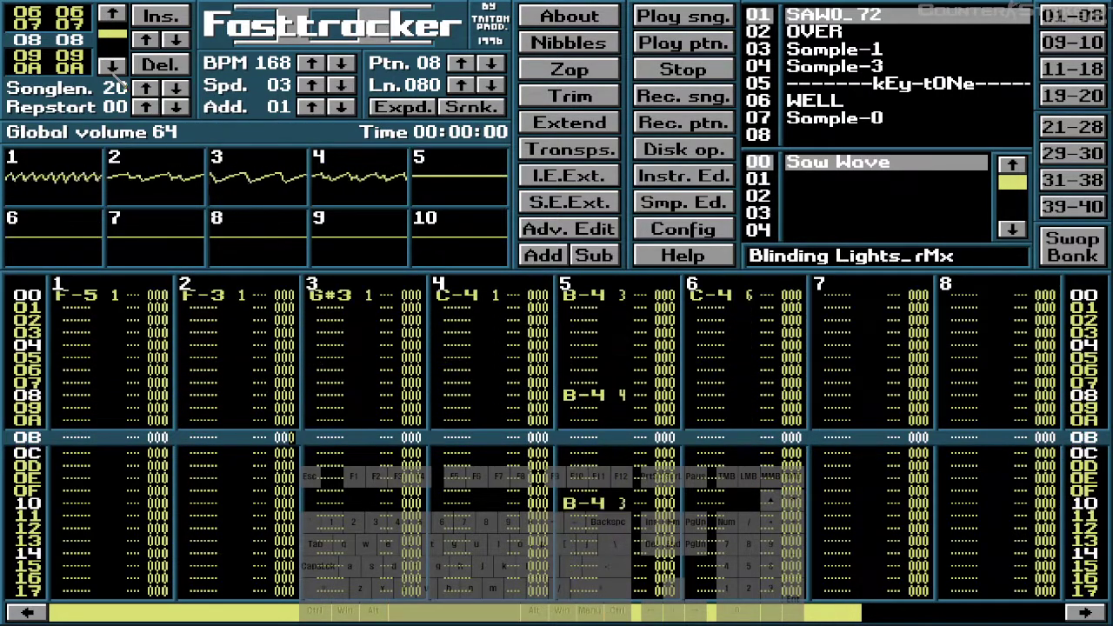
key(space)
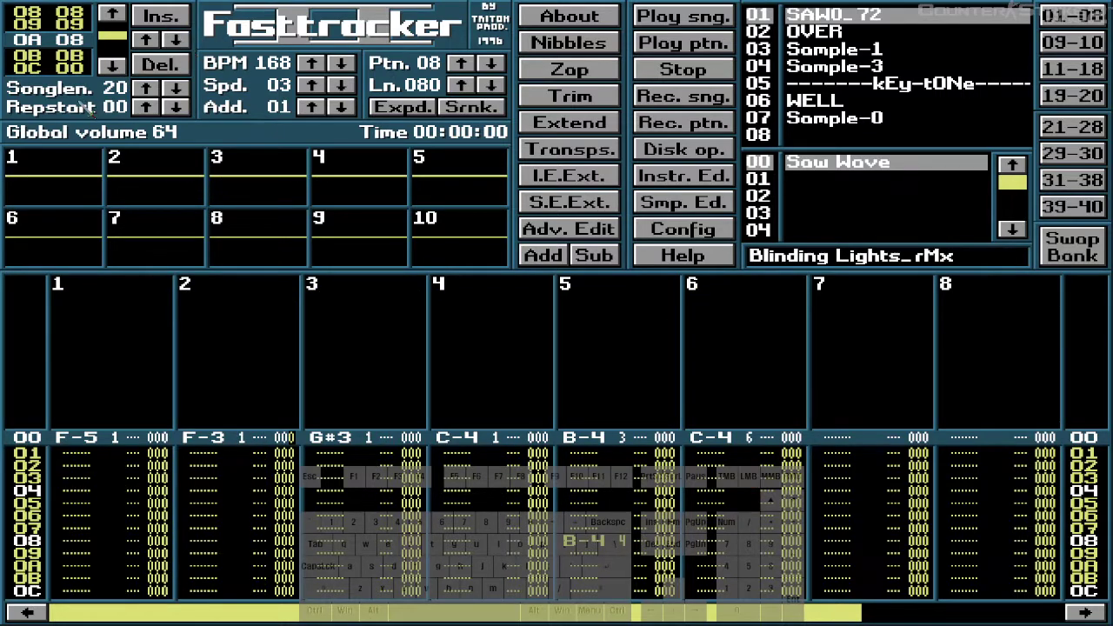
click(112, 66)
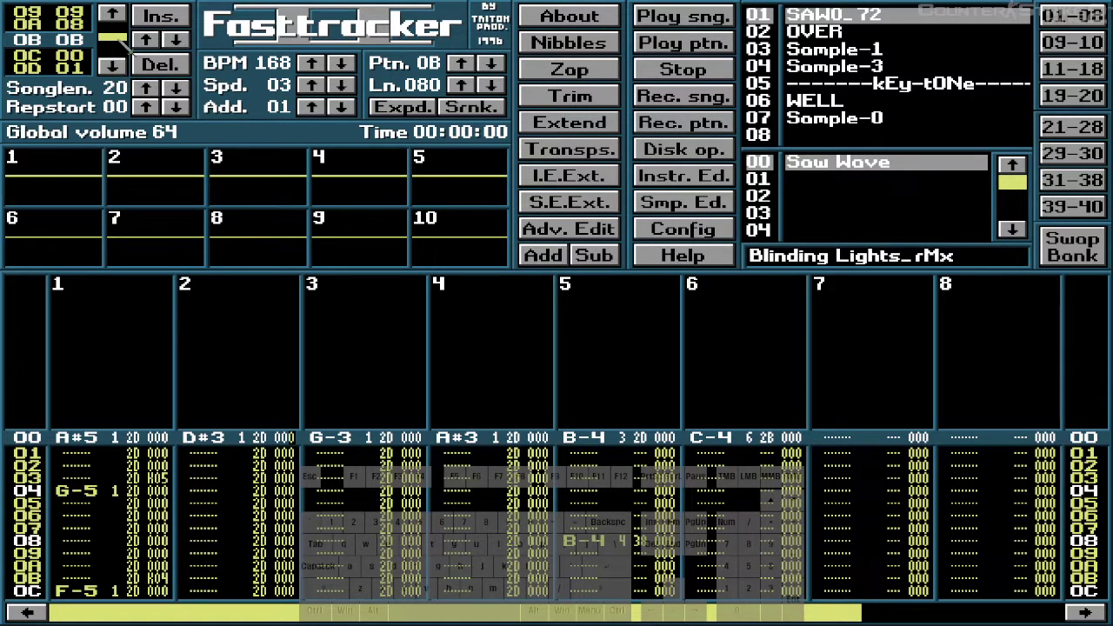
- Look through the song order from position 0B to position 18 for further uses of pattern 0A
drag(126, 49, 131, 49)
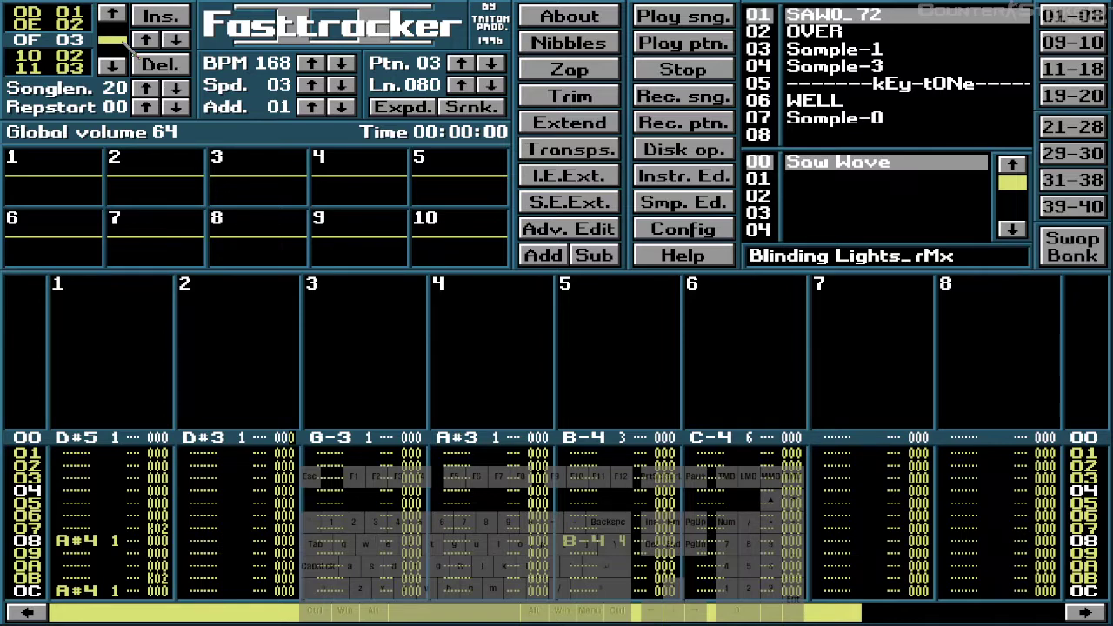
key(shift+Right)
key(shift+Right)
key(shift+Right)
key(shift+Right)
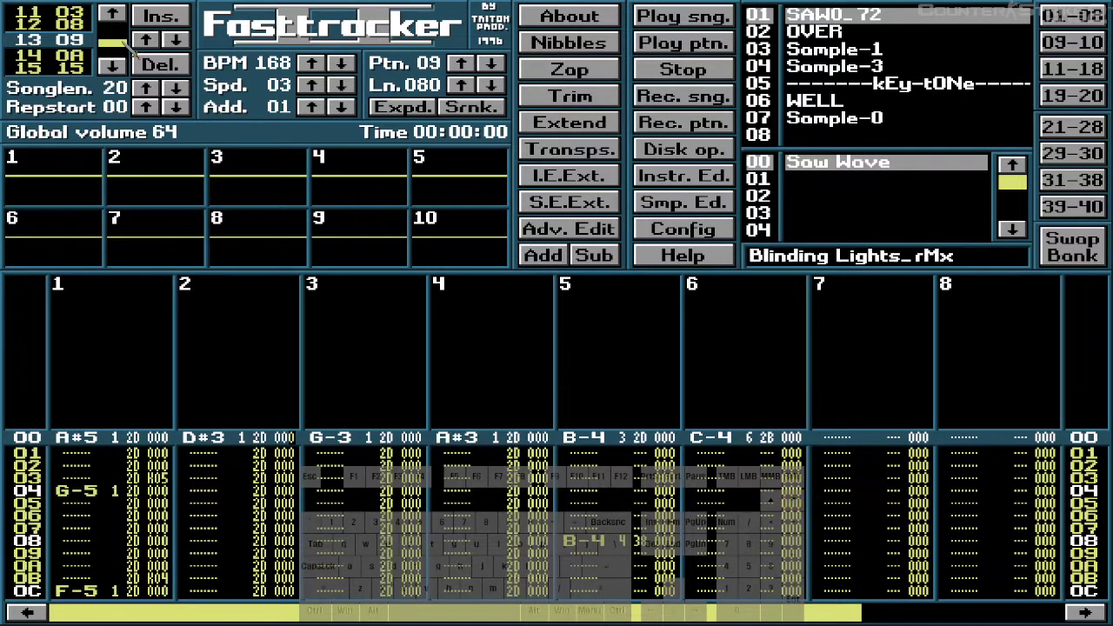
key(shift+Right)
key(shift+Right)
key(shift+Right)
key(shift+Right)
key(shift+Right)
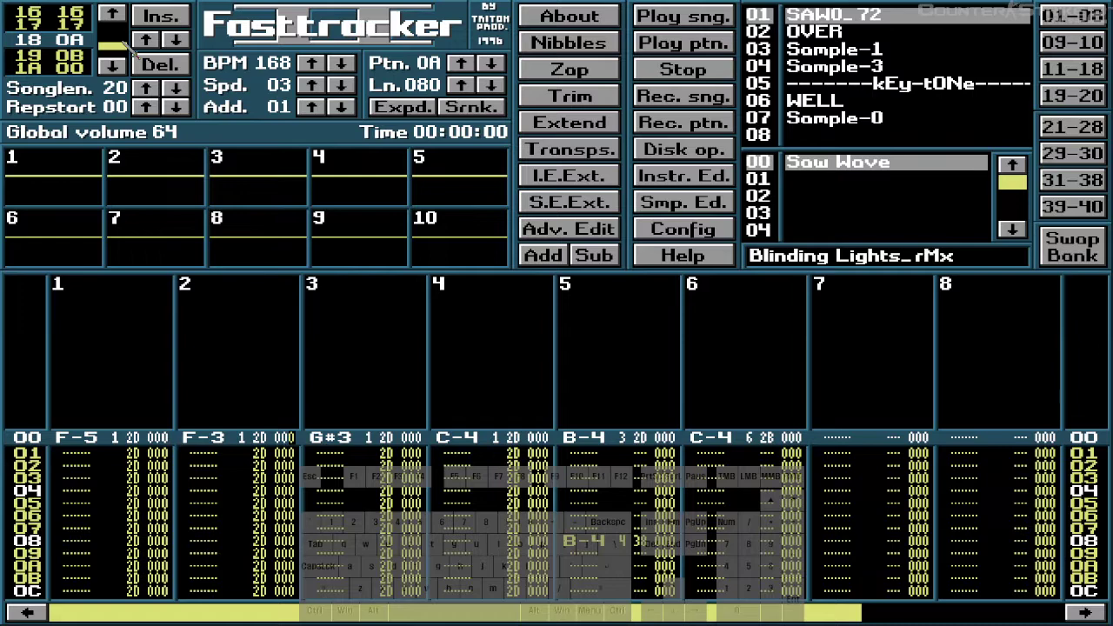
- Play the pattern at song position 14 and assign pattern 08 to that position
key(shift+Left)
key(shift+Right)
key(shift+Left)
key(shift+Left)
key(shift+Left)
key(shift+Left)
key(shift+Left)
key(shift+Right)
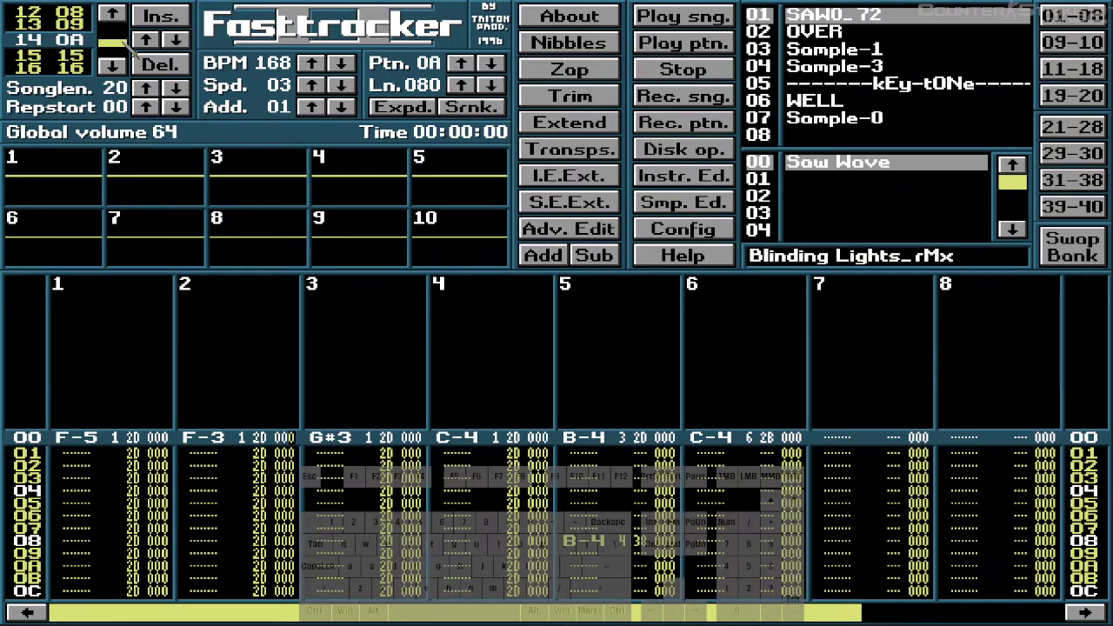
key(Control_R)
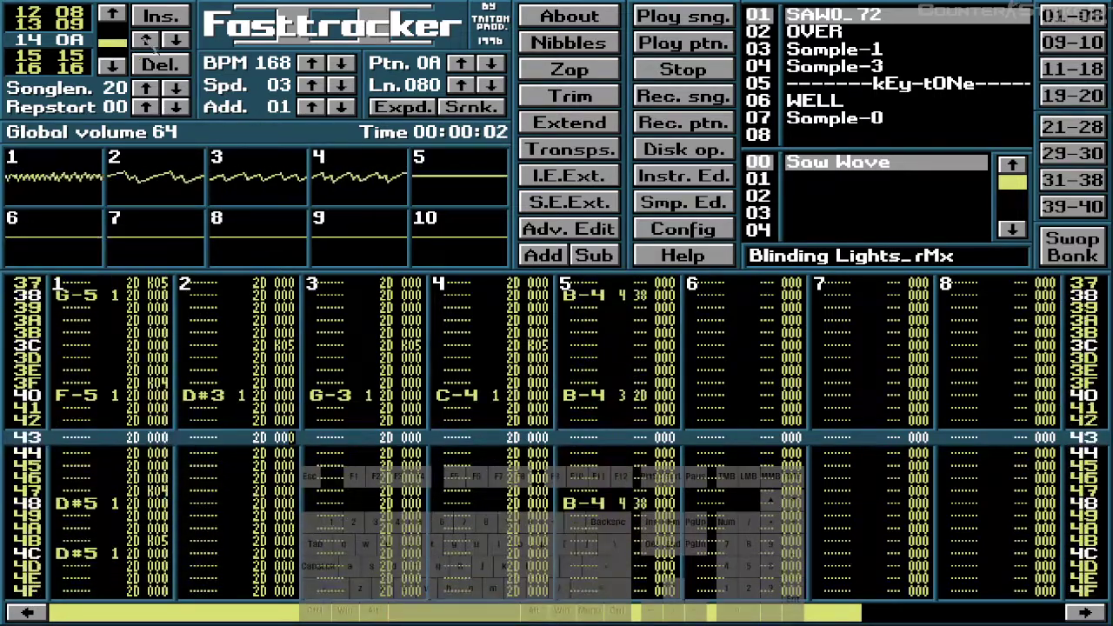
click(175, 41)
click(174, 41)
- Assign pattern 08 to song position 18
click(111, 65)
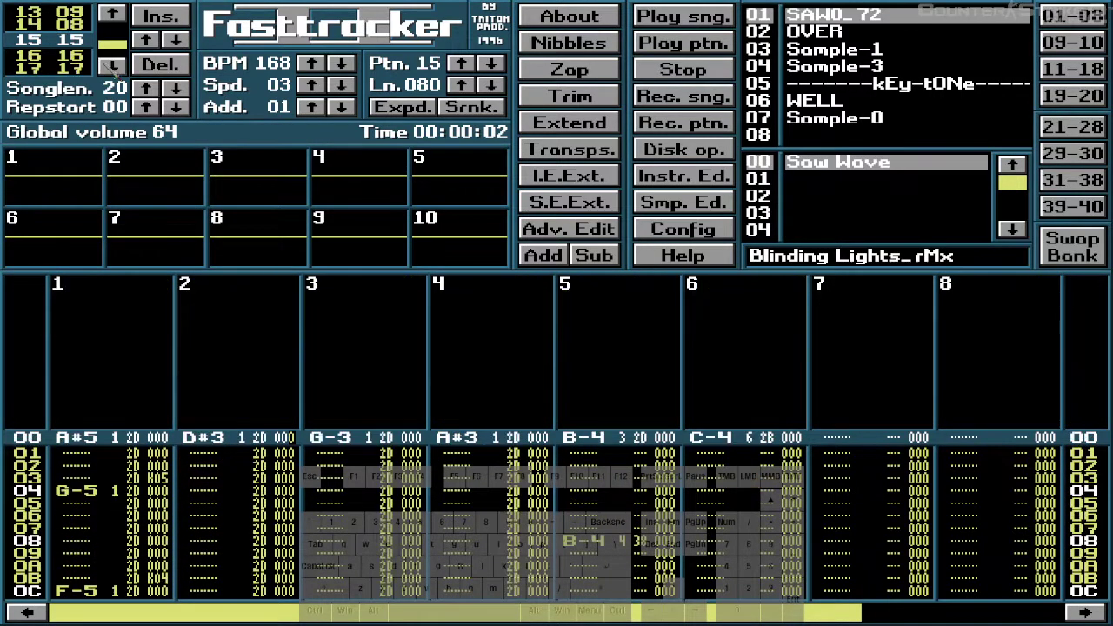
click(111, 65)
click(111, 66)
click(111, 66)
click(111, 65)
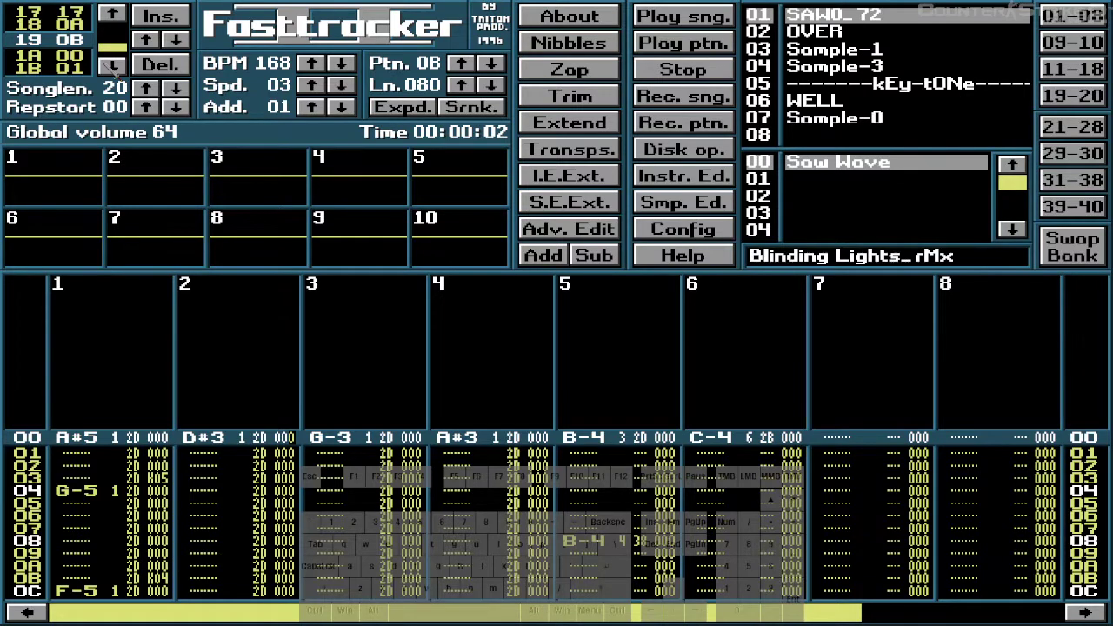
click(112, 13)
click(174, 41)
click(175, 41)
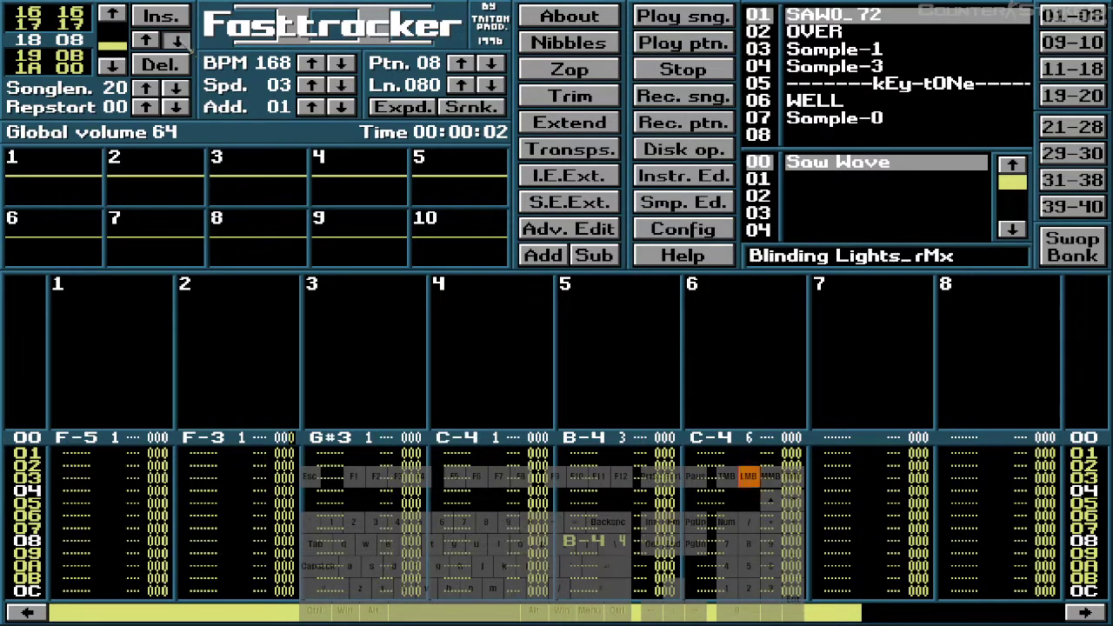
- Examine the remaining song order through position 1F and back to the first occurrences of patterns 08 and 09
click(111, 66)
click(111, 66)
click(111, 66)
click(112, 66)
click(111, 66)
click(111, 66)
click(111, 66)
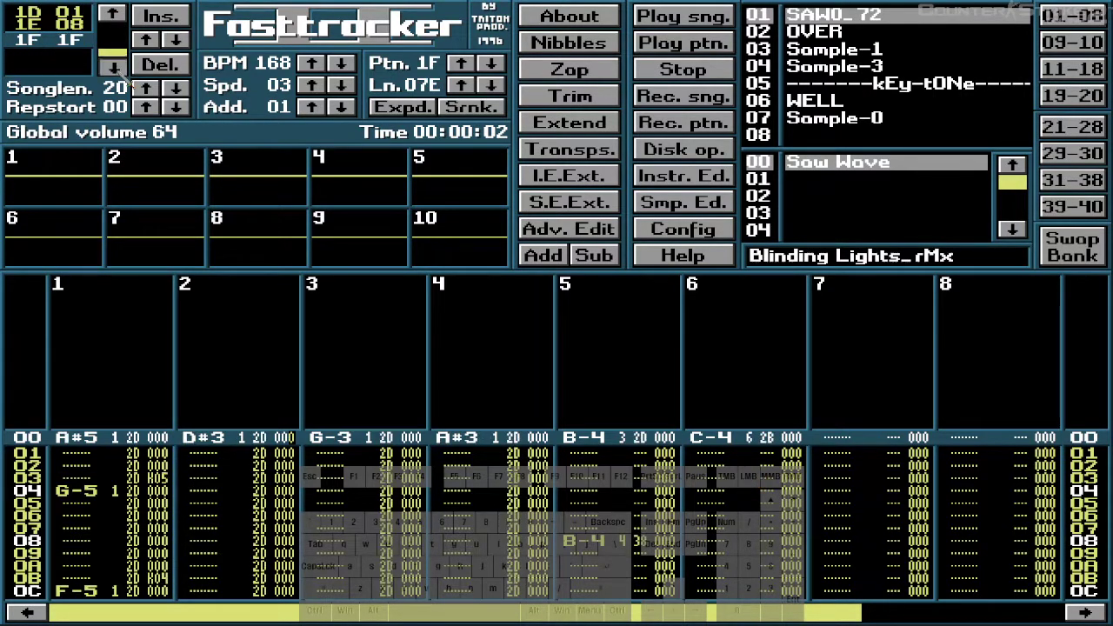
click(112, 14)
click(112, 14)
click(112, 14)
click(112, 14)
click(113, 14)
click(112, 13)
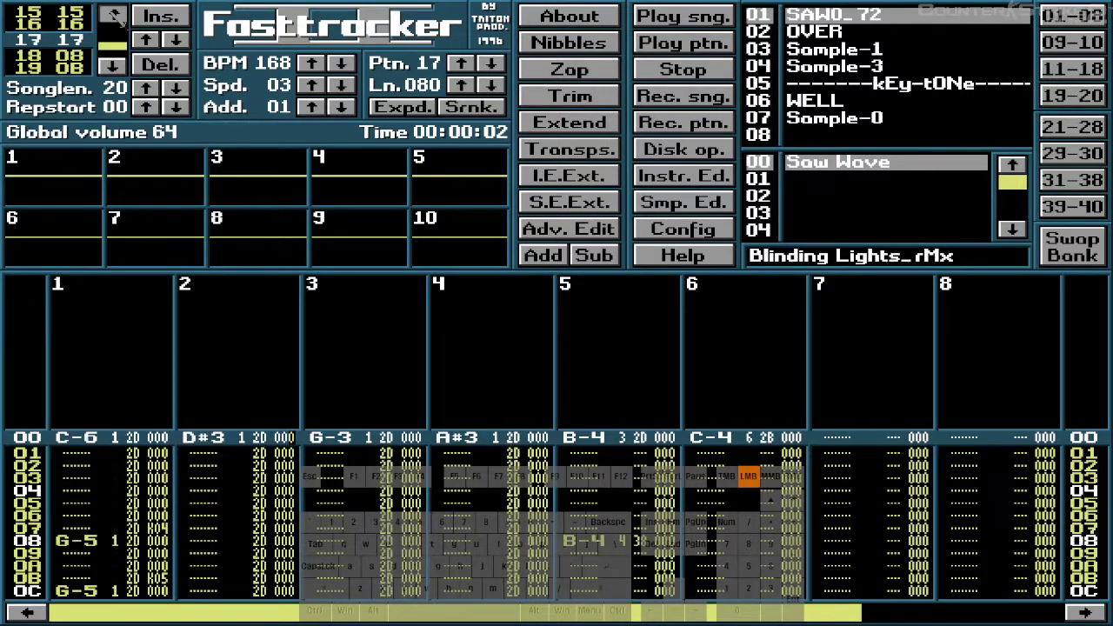
click(112, 14)
click(112, 14)
click(113, 14)
click(112, 14)
click(112, 14)
click(113, 14)
click(112, 14)
click(112, 14)
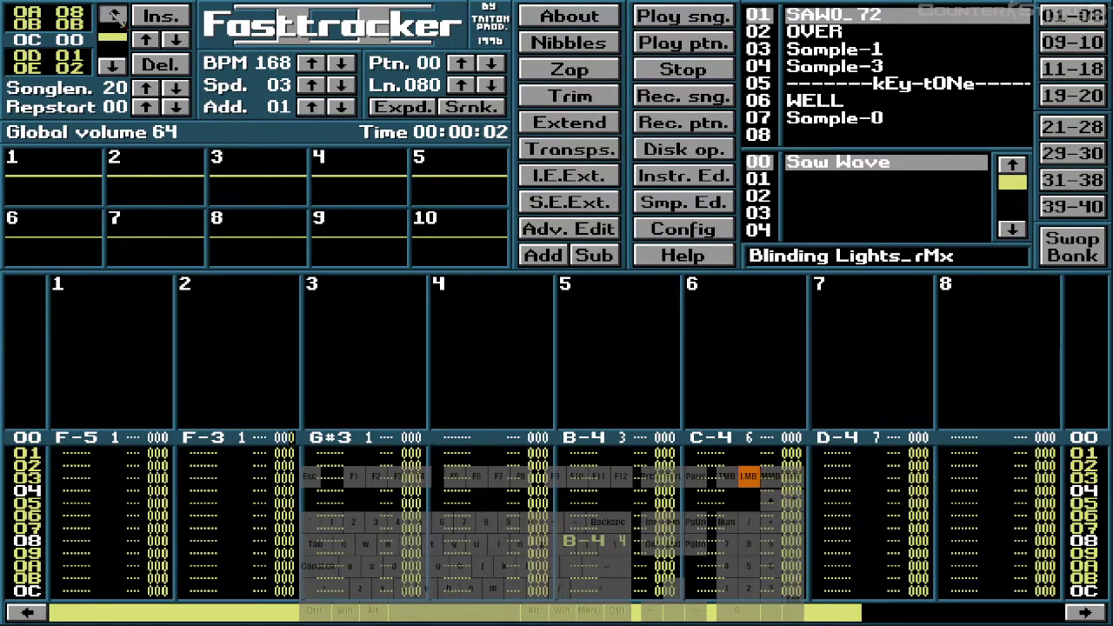
click(112, 14)
click(112, 14)
click(112, 14)
- Go to pattern 09 at song position 09 and clear all volume values in channel 1 from row 00 to the pattern's end
click(112, 66)
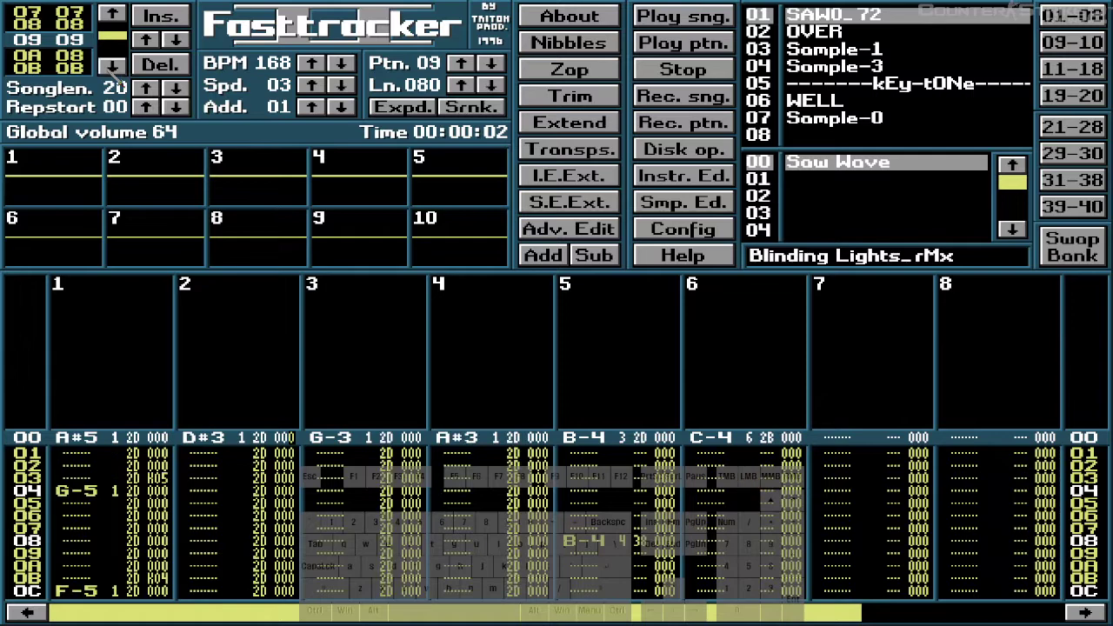
key(Left)
key(Left)
key(Left)
key(Left)
key(Left)
key(Left)
key(Left)
key(Left)
key(Left)
key(Left)
key(Left)
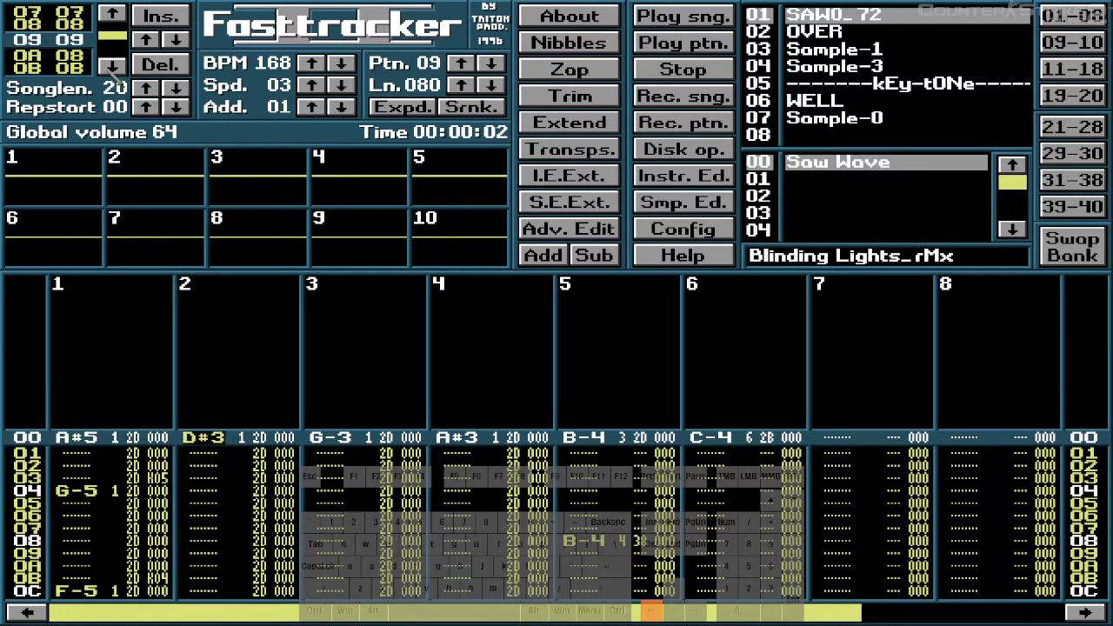
key(space)
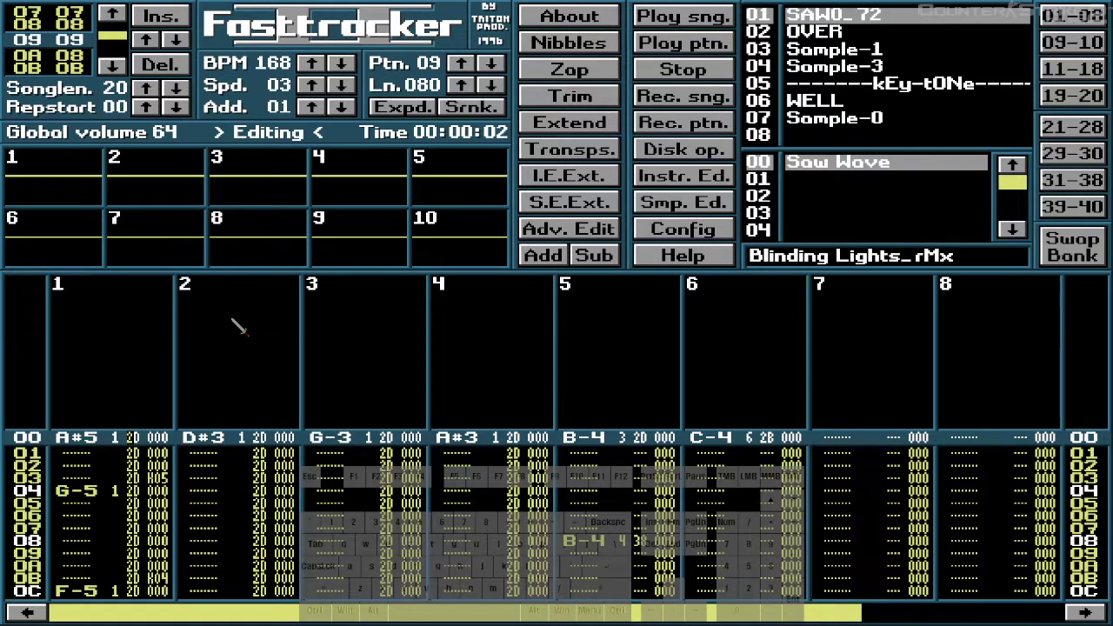
key(Delete)
key(Delete)
key(Delete)
key(Delete)
key(Delete)
key(Delete)
key(Delete)
key(Delete)
key(Delete)
key(Delete)
key(Delete)
key(Delete)
key(Delete)
key(Delete)
key(Delete)
key(Delete)
key(Delete)
key(Delete)
key(Delete)
key(Delete)
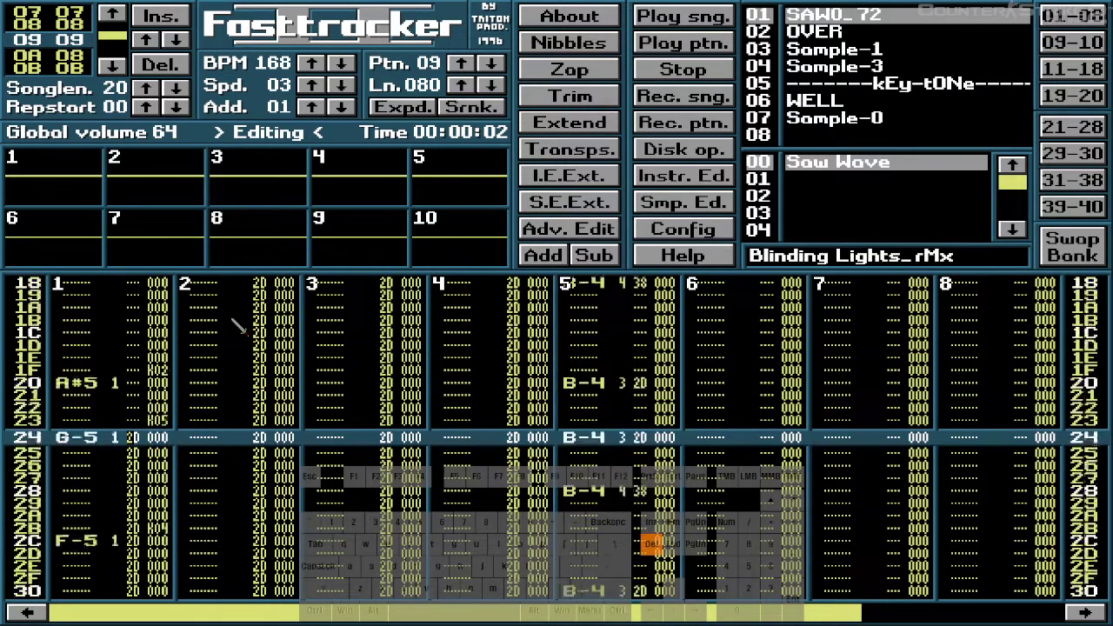
key(Delete)
key(Delete)
key(Delete)
key(Delete)
key(Delete)
key(Delete)
key(Delete)
key(Delete)
key(Delete)
key(Delete)
key(Delete)
key(Delete)
key(Delete)
key(Delete)
key(Delete)
key(Delete)
key(Delete)
key(Delete)
key(Delete)
key(Delete)
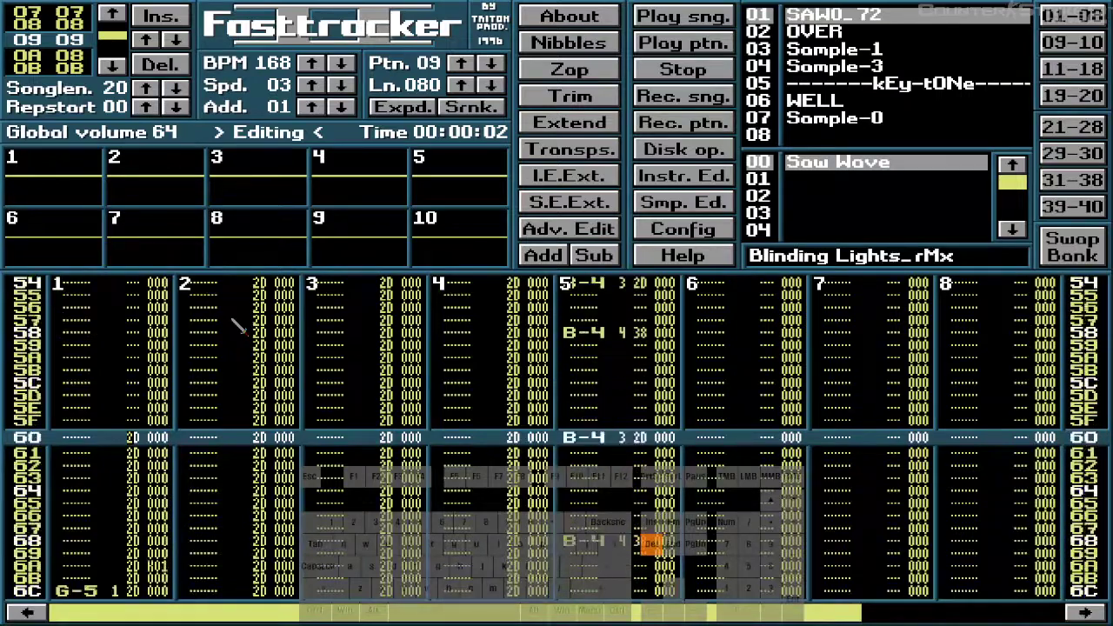
key(Delete)
key(Delete)
key(Delete)
key(Delete)
key(Delete)
key(Delete)
key(Delete)
key(Delete)
key(Delete)
key(Delete)
key(Delete)
key(Delete)
key(Delete)
key(Delete)
key(Delete)
key(Delete)
key(Delete)
key(Delete)
key(Delete)
key(Delete)
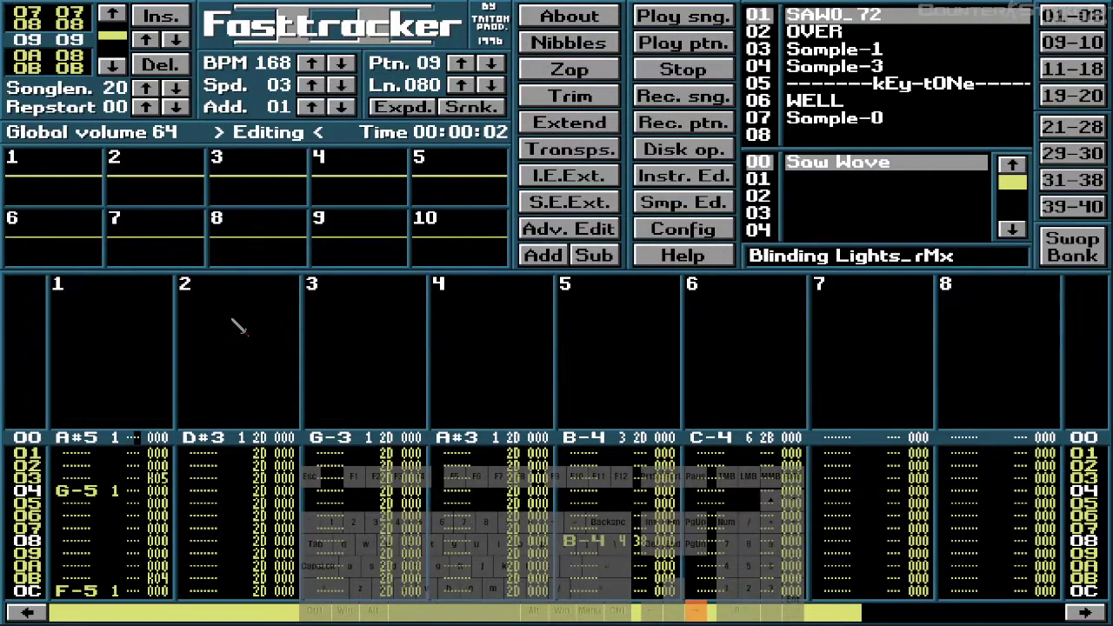
- Clear every volume value in channel 2 of pattern 09, from row 00 through the last row
key(Delete)
key(Delete)
key(Delete)
key(Delete)
key(Delete)
key(Delete)
key(Delete)
key(Delete)
key(Delete)
key(Delete)
key(Delete)
key(Delete)
key(Delete)
key(Delete)
key(Delete)
key(Delete)
key(Delete)
key(Delete)
key(Delete)
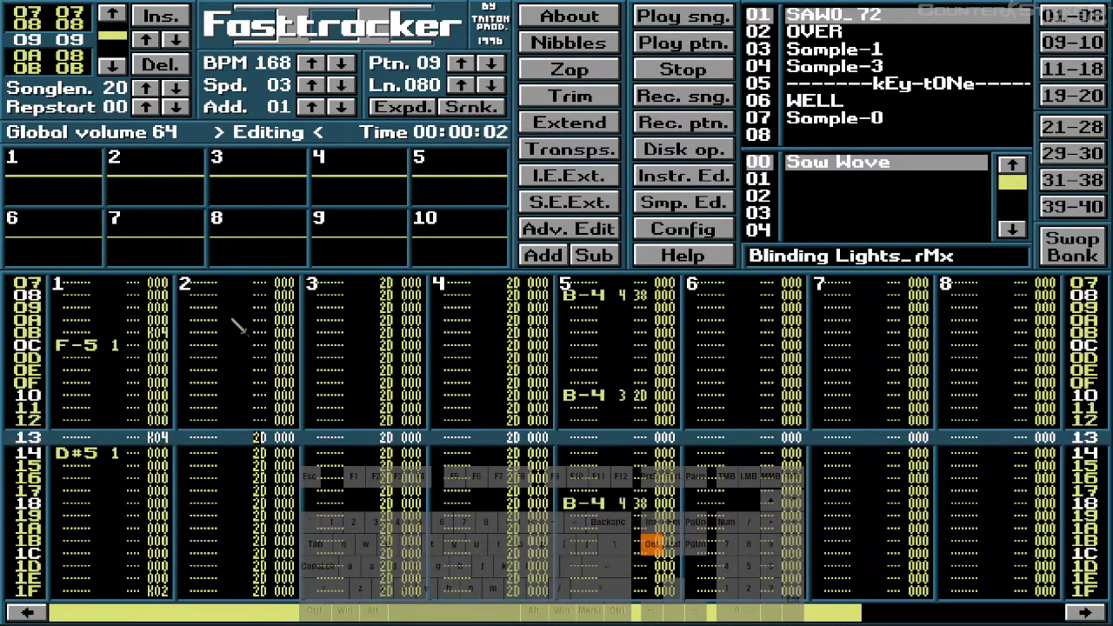
key(Delete)
key(Delete)
key(Delete)
key(Delete)
key(Delete)
key(Delete)
key(Delete)
key(Delete)
key(Delete)
key(Delete)
key(Delete)
key(Delete)
key(Delete)
key(Delete)
key(Delete)
key(Delete)
key(Delete)
key(Delete)
key(Delete)
key(Delete)
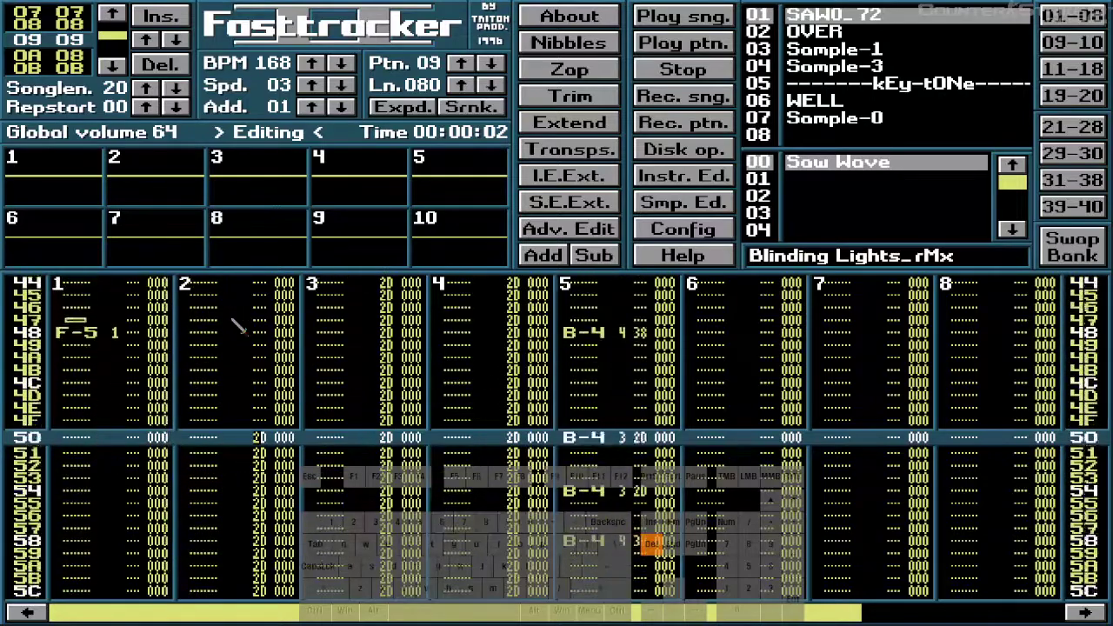
key(Delete)
key(Delete)
key(Delete)
key(Delete)
key(Delete)
key(Delete)
key(Delete)
key(Delete)
key(Delete)
key(Delete)
key(Delete)
key(Delete)
key(Delete)
key(Delete)
key(Delete)
key(Delete)
key(Delete)
key(Delete)
key(Delete)
key(Delete)
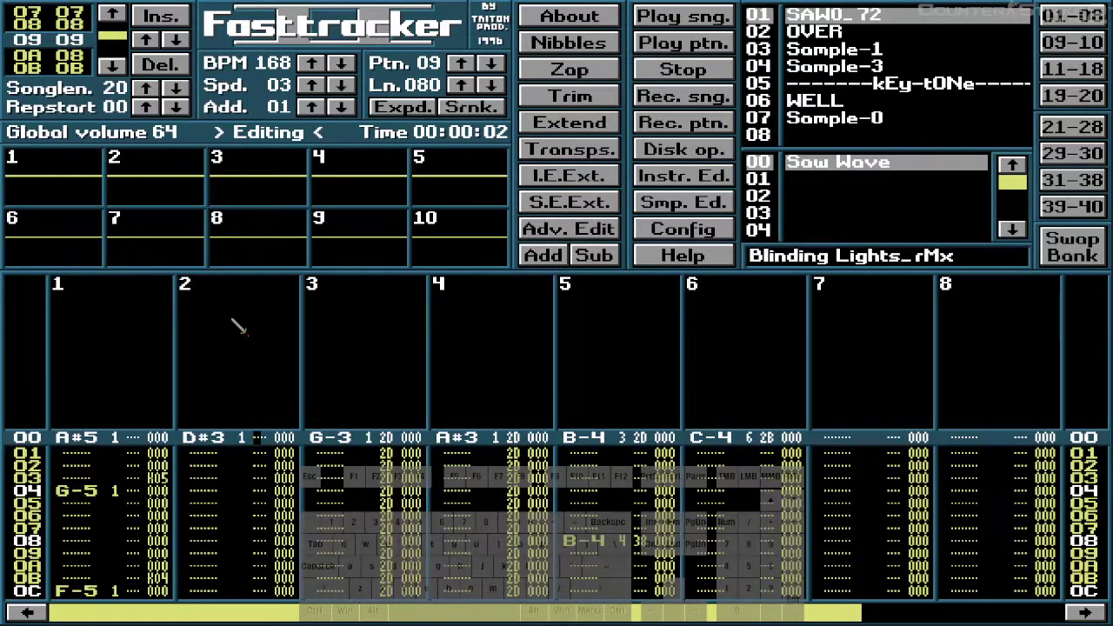
- Clear all volume values in channel 3 of pattern 09, from row 00 through the last row
key(Right)
key(Right)
key(Right)
key(Right)
key(Right)
key(Right)
key(Right)
key(Right)
key(Delete)
key(Delete)
key(Delete)
key(Delete)
key(Delete)
key(Delete)
key(Delete)
key(Delete)
key(Delete)
key(Delete)
key(Delete)
key(Delete)
key(Delete)
key(Delete)
key(Delete)
key(Delete)
key(Delete)
key(Delete)
key(Delete)
key(Delete)
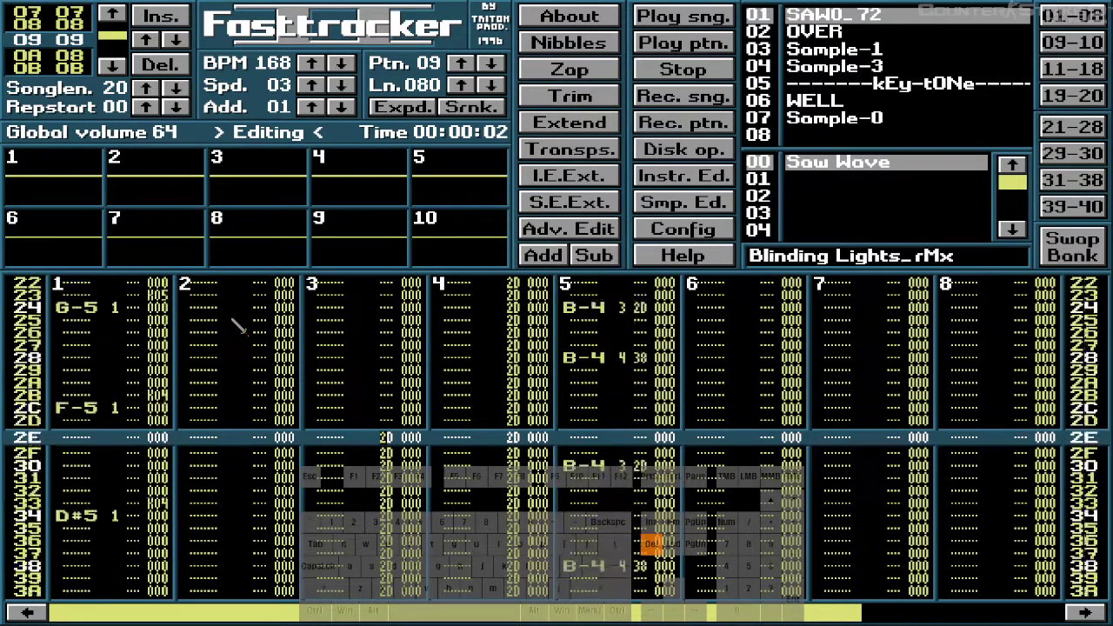
key(Delete)
key(Delete)
key(Delete)
key(Delete)
key(Delete)
key(Delete)
key(Delete)
key(Delete)
key(Delete)
key(Delete)
key(Delete)
key(Delete)
key(Delete)
key(Delete)
key(Delete)
key(Delete)
key(Delete)
key(Delete)
key(Delete)
key(Delete)
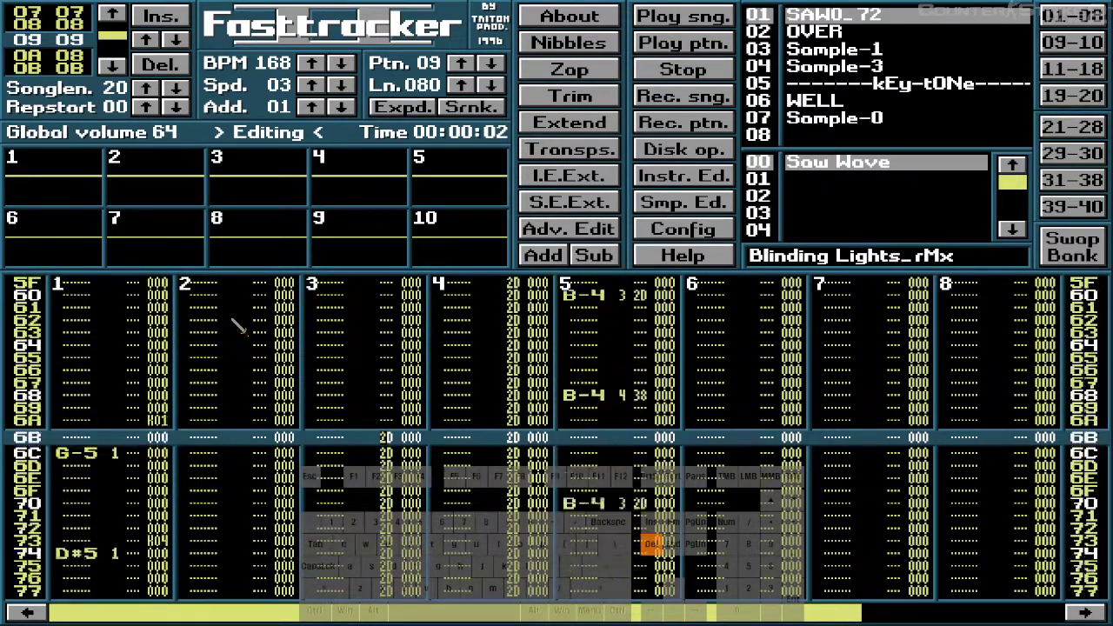
key(Delete)
key(Delete)
key(Delete)
key(Delete)
key(Delete)
key(Delete)
key(Delete)
key(Delete)
key(Delete)
key(Delete)
key(Delete)
key(Delete)
key(Delete)
key(Delete)
key(Delete)
key(Delete)
key(Delete)
key(Delete)
key(Delete)
key(Delete)
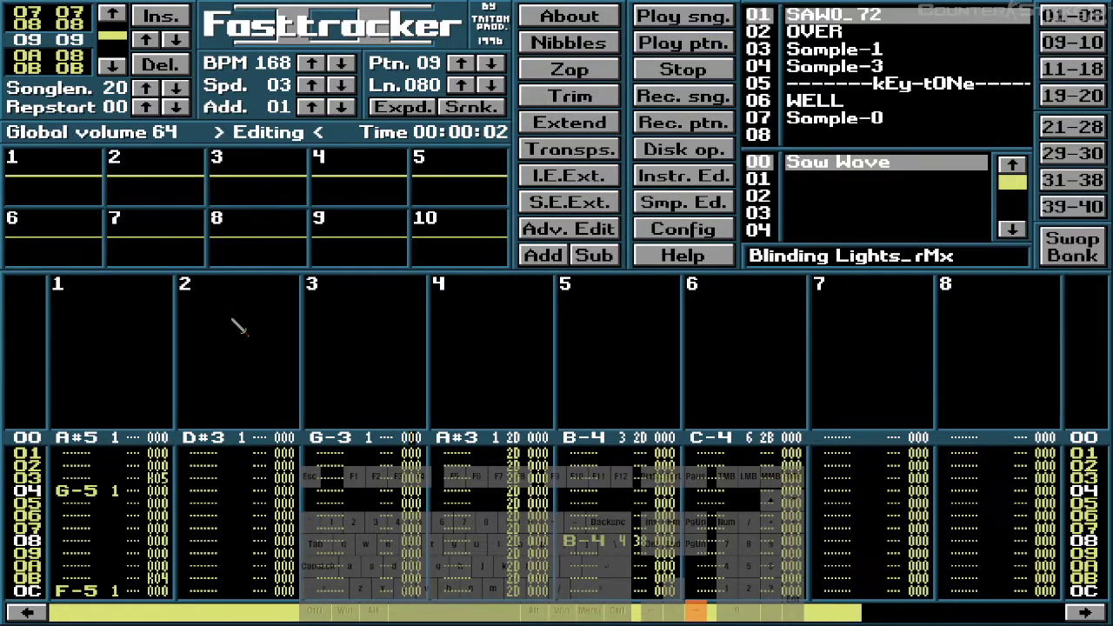
- Clear every volume value in channel 4 of pattern 09, from row 00 to the pattern's end
key(Delete)
key(Delete)
key(Delete)
key(Delete)
key(Delete)
key(Delete)
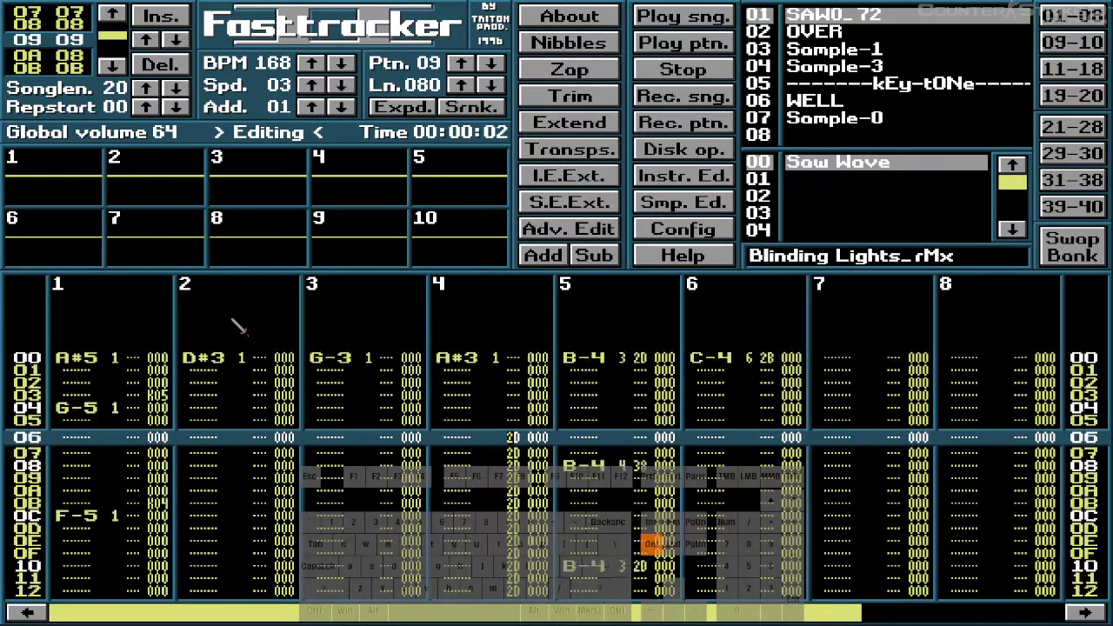
key(Delete)
key(Delete)
key(Delete)
key(Delete)
key(Delete)
key(Delete)
key(Delete)
key(Delete)
key(Delete)
key(Delete)
key(Delete)
key(Delete)
key(Delete)
key(Delete)
key(Delete)
key(Delete)
key(Delete)
key(Delete)
key(Delete)
key(Delete)
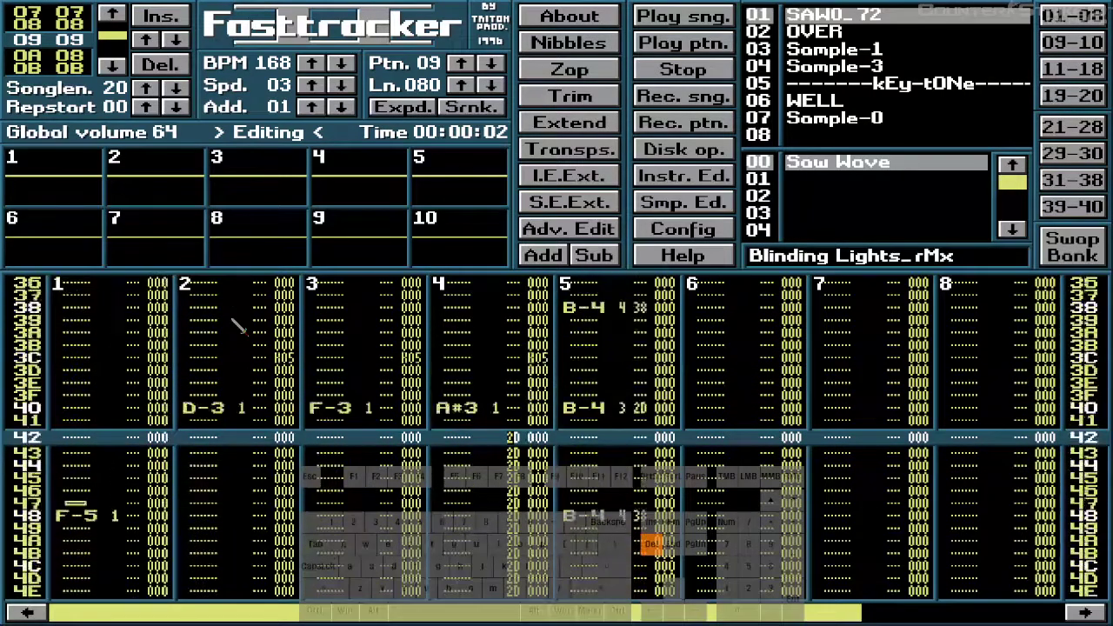
key(Delete)
key(Delete)
key(Delete)
key(Delete)
key(Delete)
key(Delete)
key(Delete)
key(Delete)
key(Delete)
key(Delete)
key(Delete)
key(Delete)
key(Delete)
key(Delete)
key(Delete)
key(Delete)
key(Delete)
key(Delete)
key(Delete)
key(Delete)
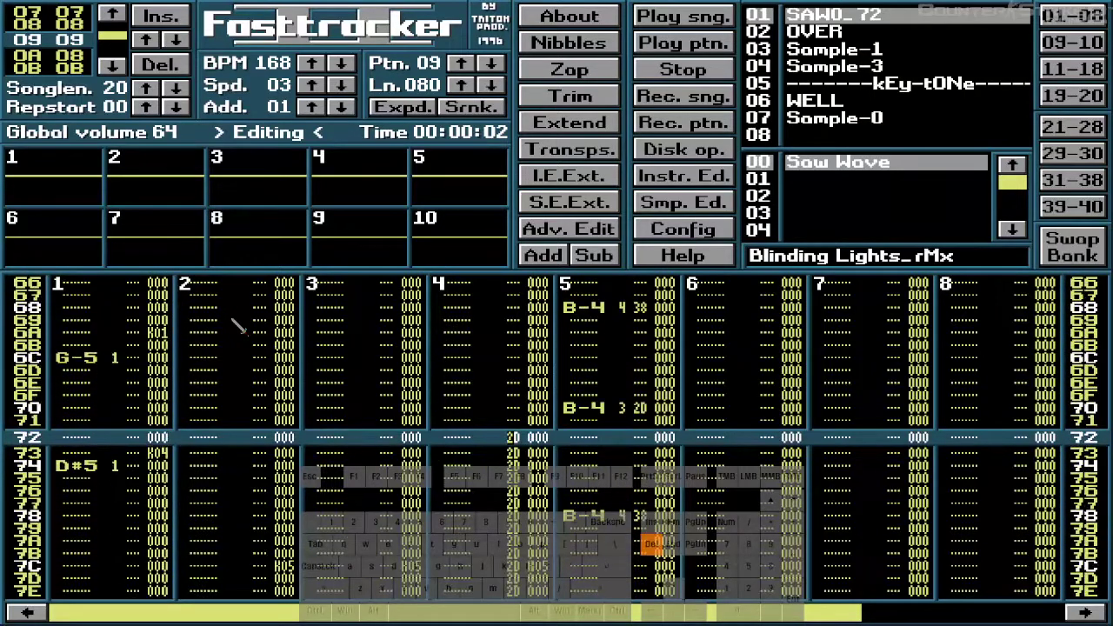
key(Delete)
key(Delete)
key(Delete)
key(Delete)
key(Delete)
key(Delete)
key(Delete)
key(Delete)
key(Delete)
key(Delete)
key(Delete)
key(Delete)
key(Delete)
key(Delete)
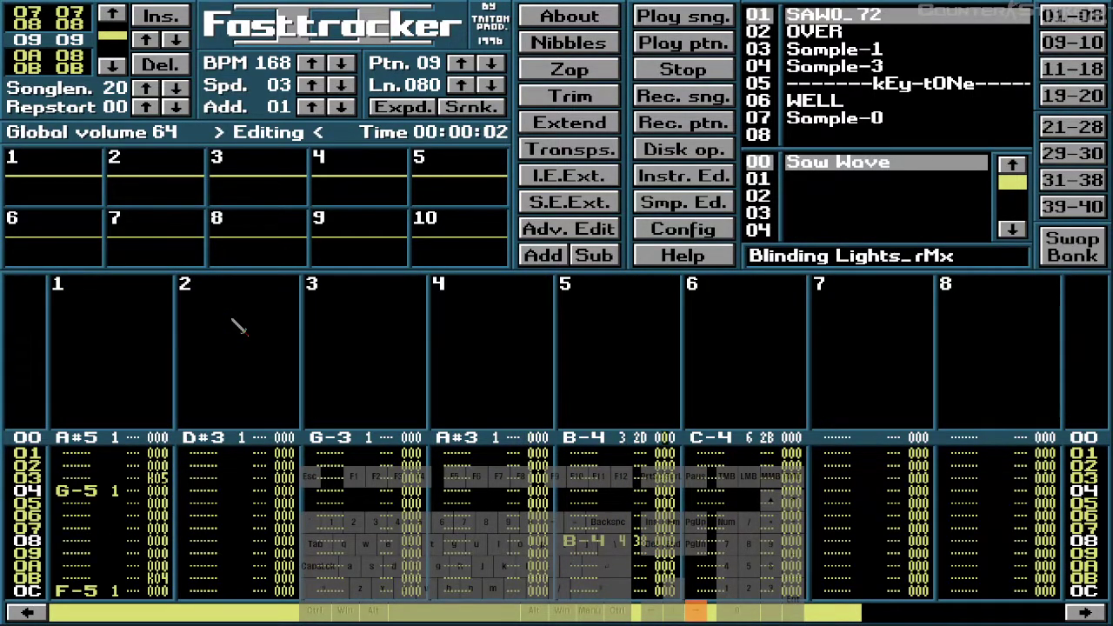
- Clear the volume value of the C-4 note at row 00 in channel 6 of pattern 09
key(Left)
key(Left)
key(Delete)
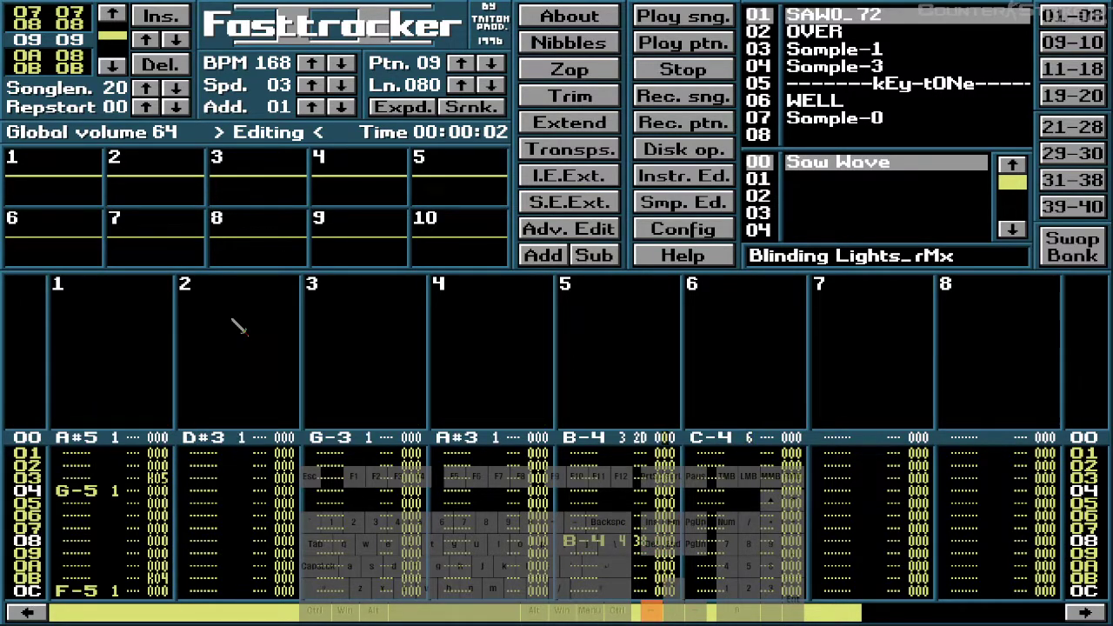
- Clear every volume value in channel 5 of pattern 09, from row 00 through the last row
key(Left)
key(Left)
key(Delete)
key(Delete)
key(Delete)
key(Delete)
key(Delete)
key(Delete)
key(Delete)
key(Delete)
key(Delete)
key(Delete)
key(Delete)
key(Delete)
key(Delete)
key(Delete)
key(Delete)
key(Delete)
key(Delete)
key(Delete)
key(Delete)
key(Delete)
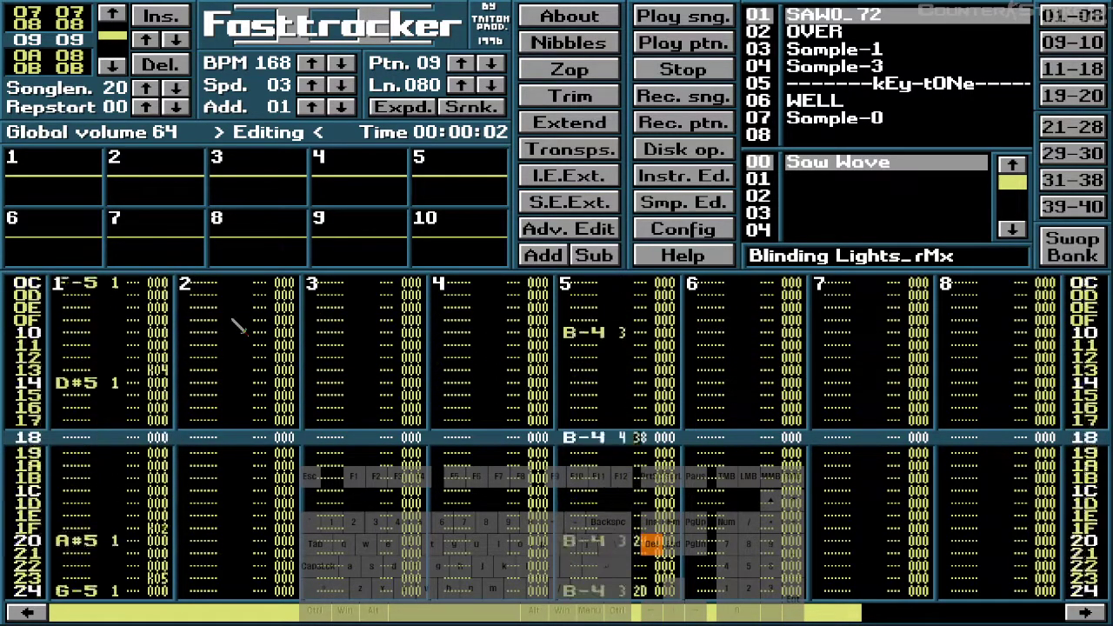
key(Delete)
key(Delete)
key(Delete)
key(Delete)
key(Delete)
key(Delete)
key(Delete)
key(Delete)
key(Delete)
key(Delete)
key(Delete)
key(Delete)
key(Delete)
key(Delete)
key(Delete)
key(Delete)
key(Delete)
key(Delete)
key(Delete)
key(Delete)
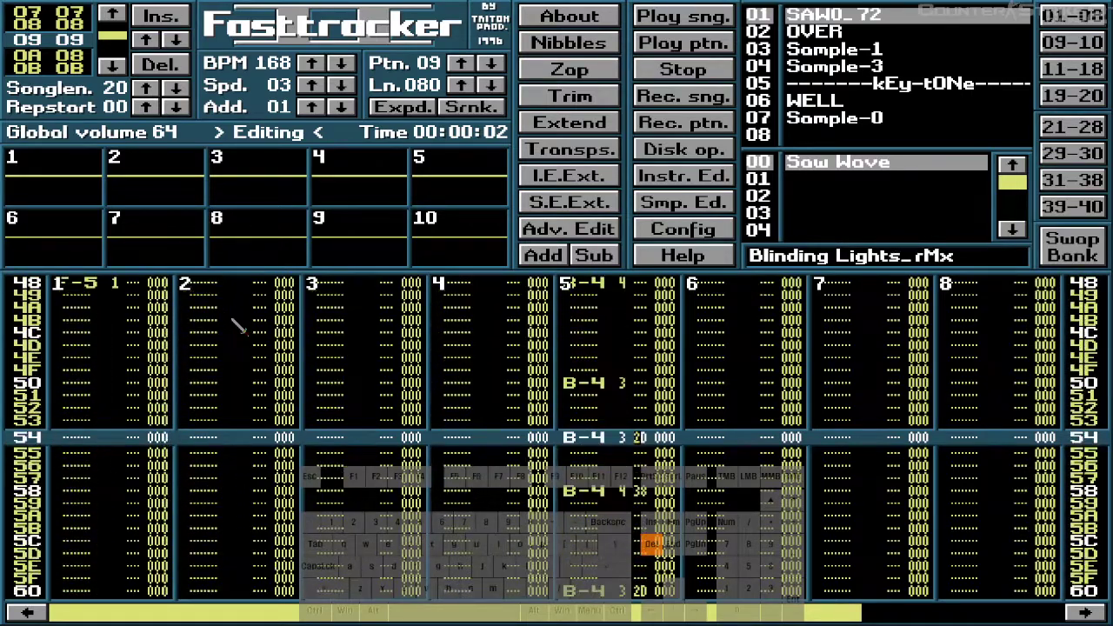
key(Delete)
key(Delete)
key(Delete)
key(Delete)
key(Delete)
key(Delete)
key(Delete)
key(Delete)
key(Delete)
key(Delete)
key(Delete)
key(Delete)
key(Delete)
key(Delete)
key(Delete)
key(Delete)
key(Delete)
key(Delete)
key(Delete)
key(Delete)
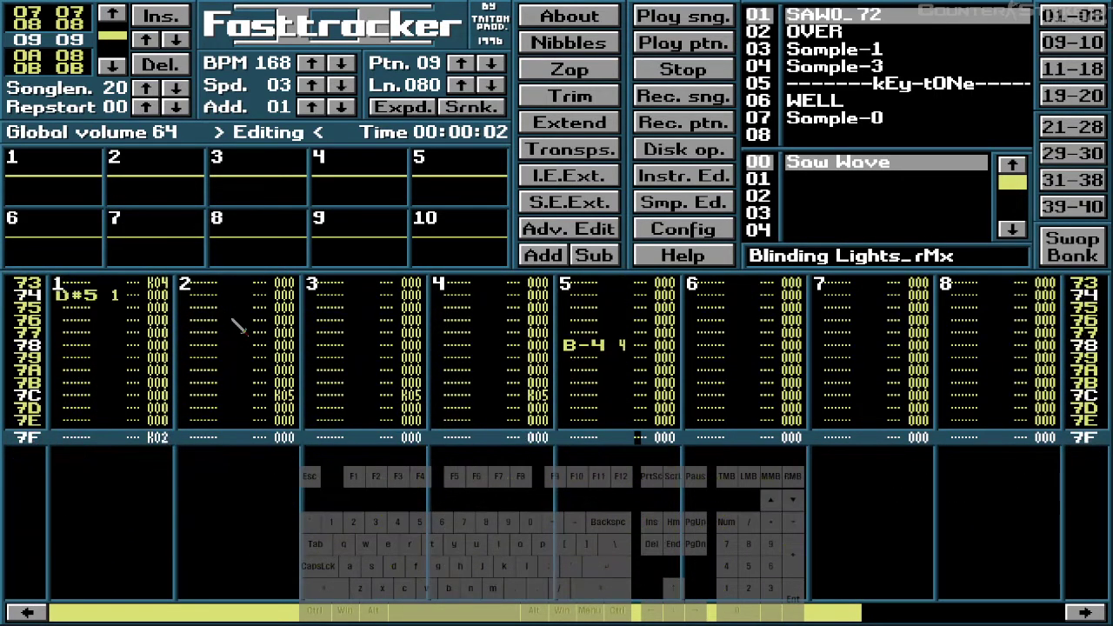
- Change the key-off effect at row 03 in channel 1 of pattern 09 to K02
key(Down)
key(Left)
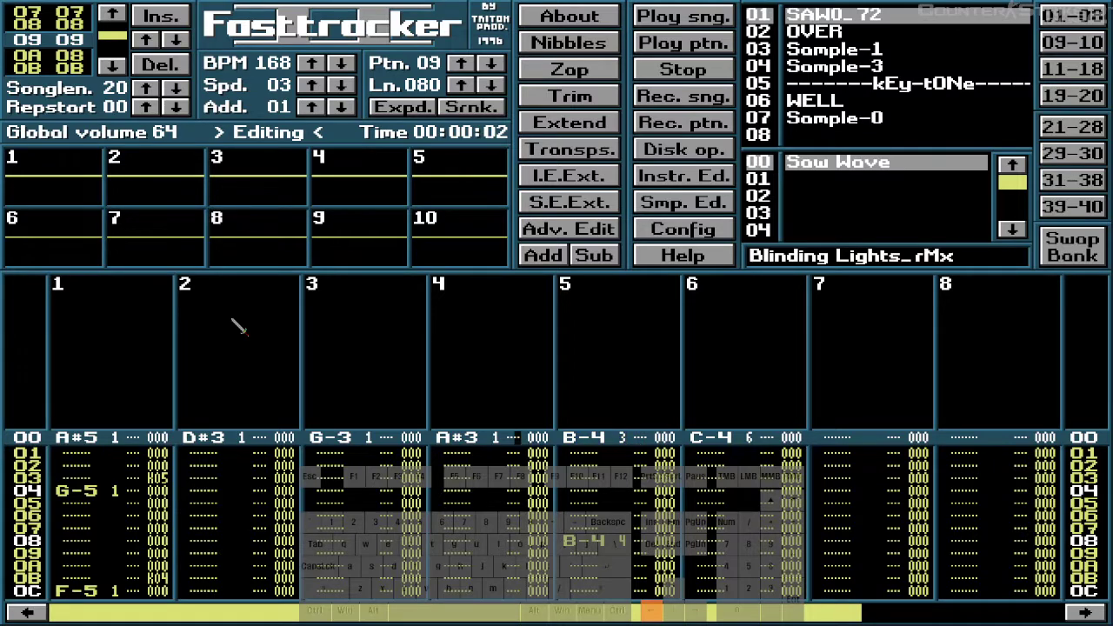
key(Left)
key(Right)
key(Down)
key(Down)
key(Down)
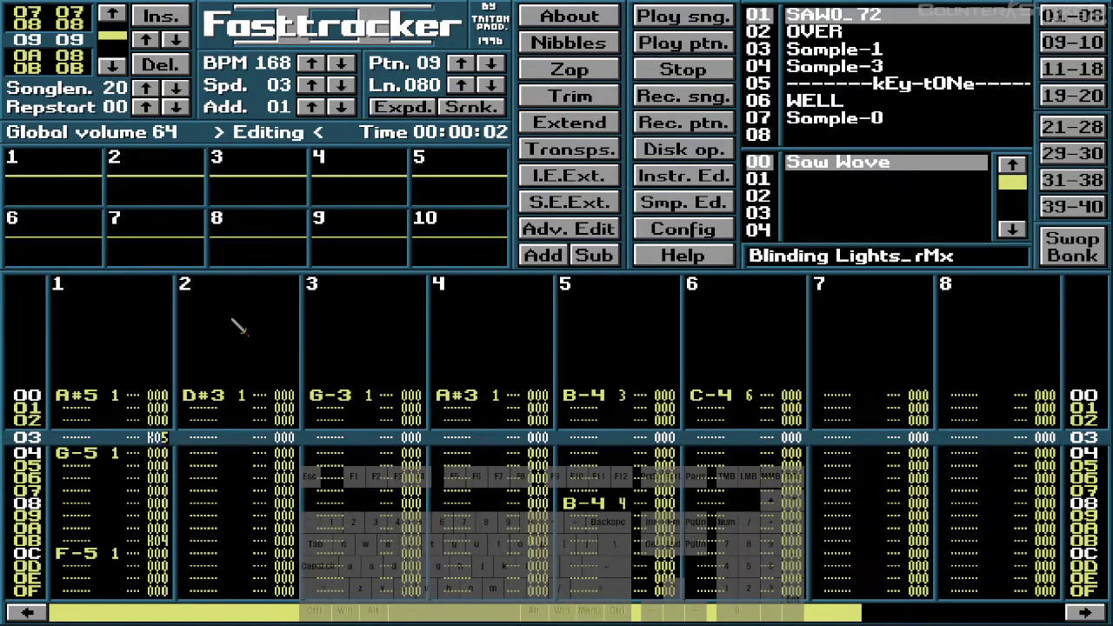
key(Down)
key(Down)
key(Down)
key(Down)
key(Down)
key(Down)
key(Down)
key(Down)
key(Down)
key(Down)
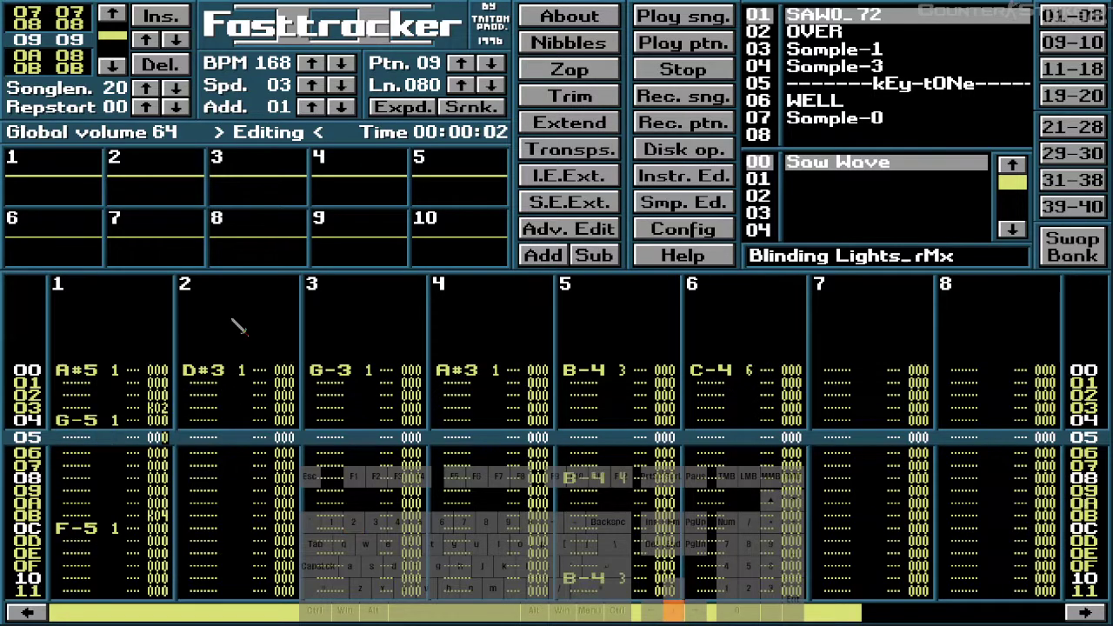
- Set the key-off effects at rows 0B and 13 in channel 1 to K02
key(Down)
key(Down)
key(Down)
key(Down)
key(Down)
key(Down)
key(Down)
key(Down)
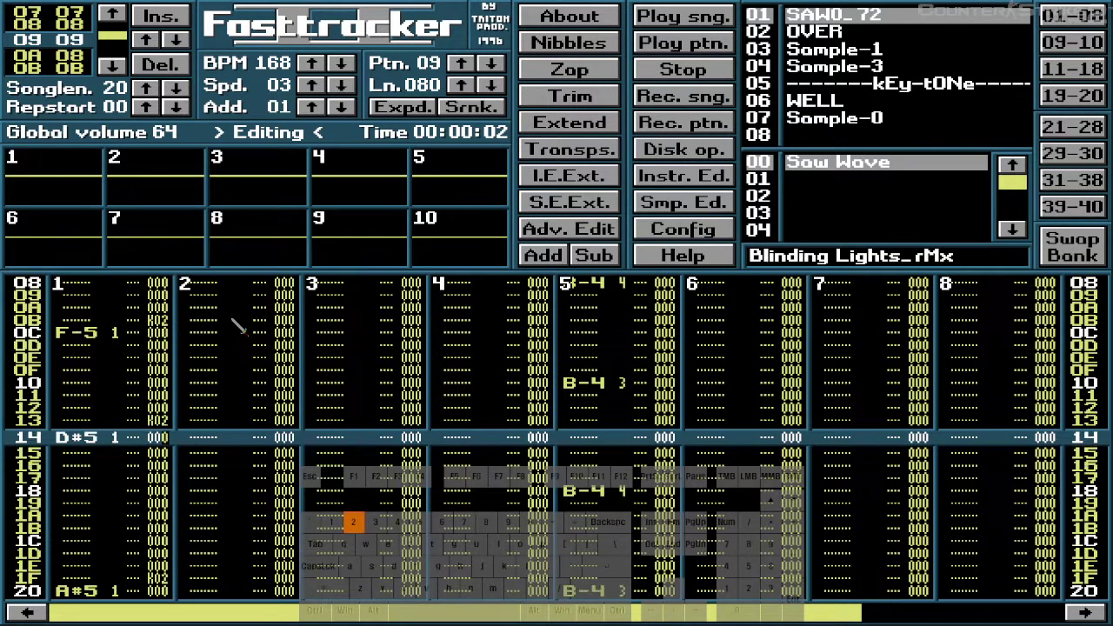
- Set channel 1's key-off effect at row 1F to K01 and the one at row 23 to K02
key(Down)
key(Down)
key(Down)
key(Down)
key(Down)
key(Down)
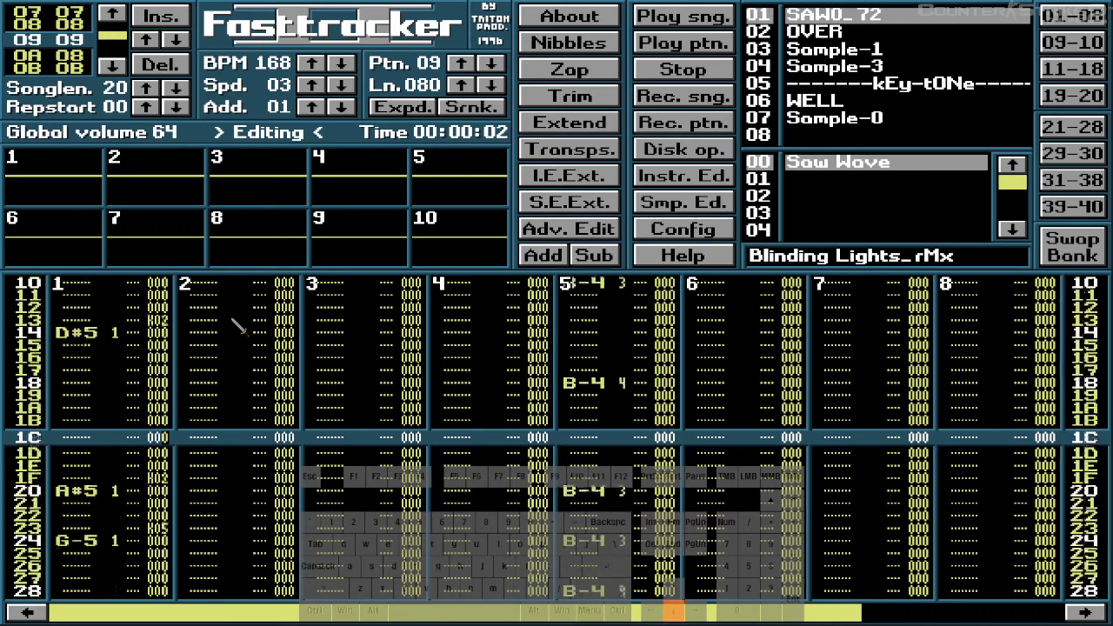
key(Down)
key(Down)
key(Down)
key(Down)
key(Down)
key(Down)
key(Down)
key(Down)
key(Down)
key(Down)
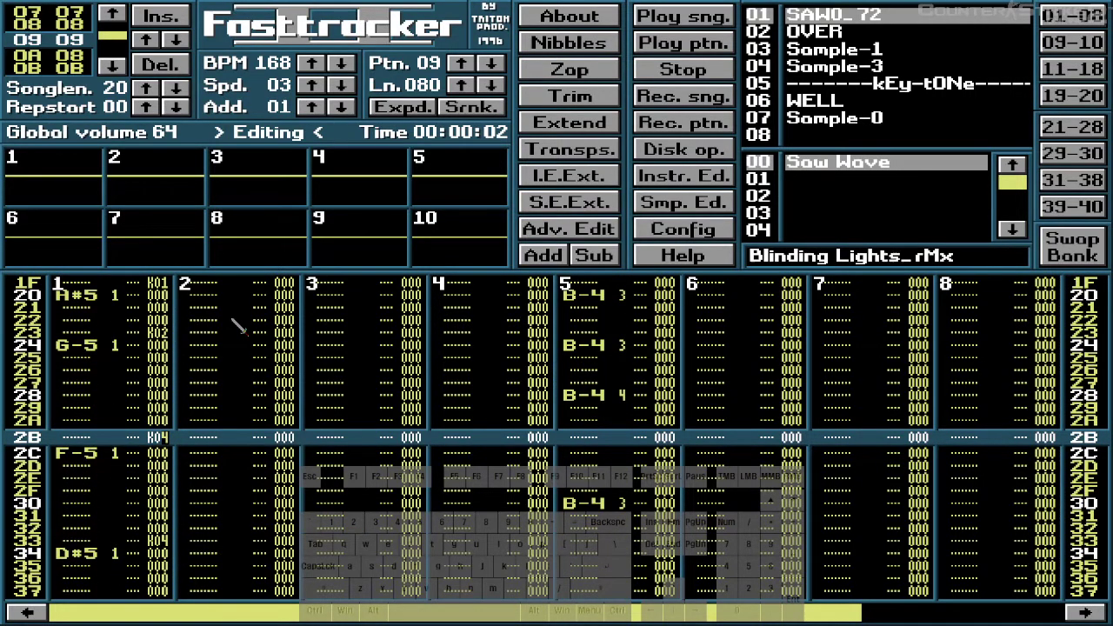
- Set the key-off effect at row 2B in channel 1 to K02
key(Down)
key(Down)
key(Down)
key(Down)
key(Down)
key(Down)
key(Down)
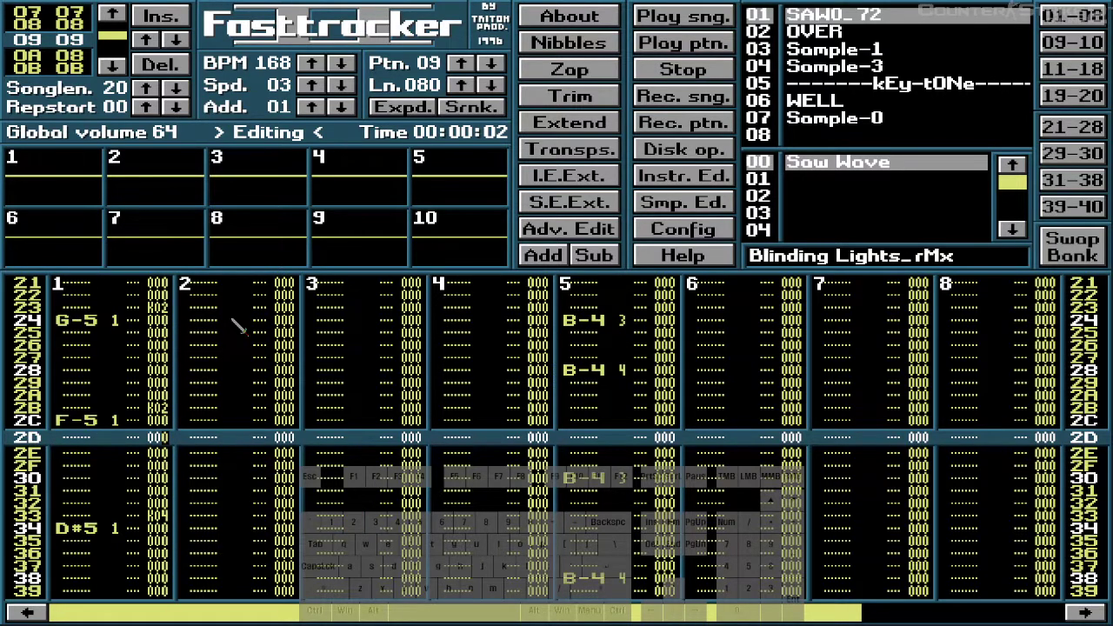
- Set the key-off effect before the D#5 note, at row 33 in channel 1, to K02
key(Down)
key(Down)
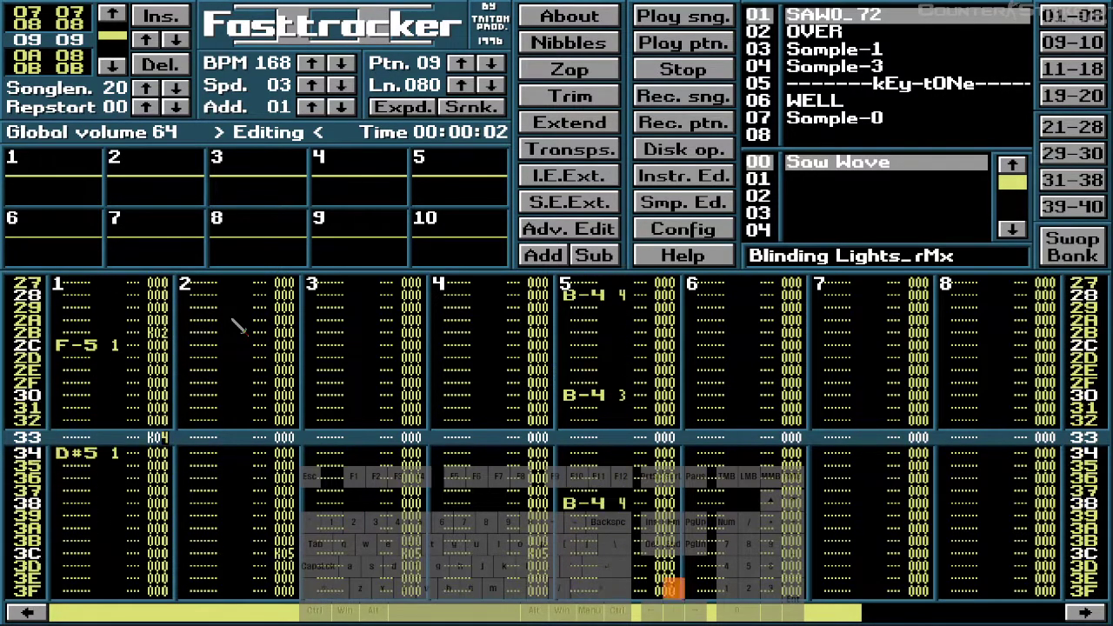
key(Down)
key(Down)
key(Down)
key(Down)
key(Down)
key(Down)
key(Down)
key(Down)
key(Down)
key(Down)
key(Down)
key(Down)
key(Down)
key(Down)
key(Down)
key(Down)
key(Down)
key(Down)
key(Down)
key(Down)
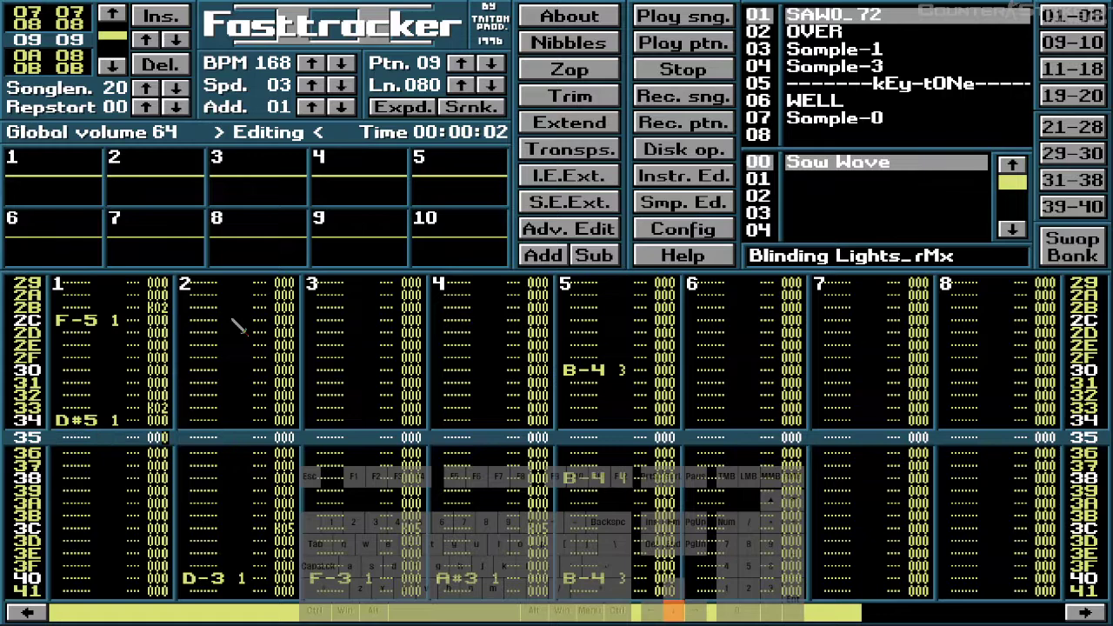
- Set channel 1's key-off effect at row 6A to K01 and the one at row 73 to K02
key(Down)
key(Down)
key(Down)
key(Down)
key(Down)
key(Down)
key(Down)
key(Down)
key(Down)
key(Down)
key(Down)
key(Down)
key(Down)
key(Down)
key(Down)
key(Down)
key(Down)
key(Down)
key(Down)
key(Down)
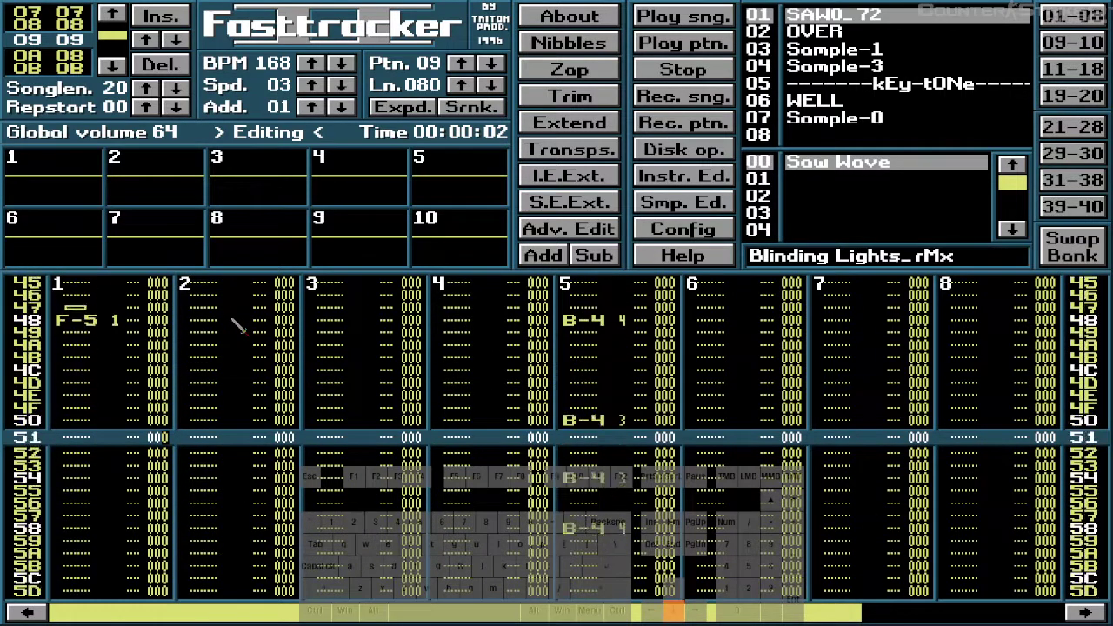
key(Down)
key(Down)
key(Down)
key(Down)
key(Down)
key(Down)
key(Down)
key(Down)
key(Down)
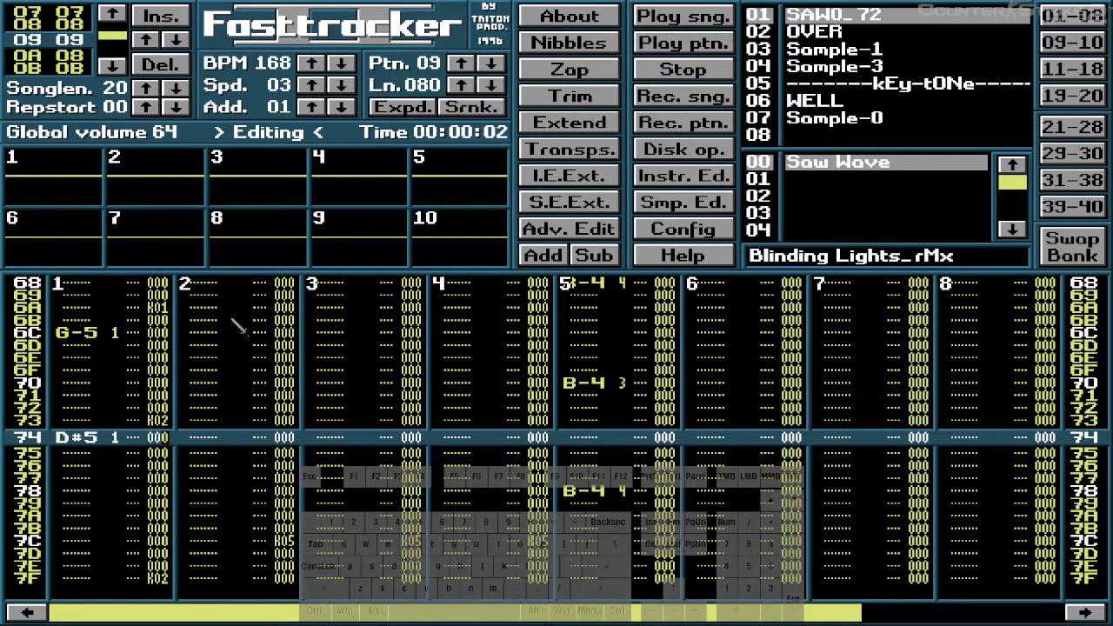
- Set the key-off effect on the last row, 7F, in channel 1 to K01
key(Down)
key(Down)
key(Down)
key(Down)
key(Down)
key(Down)
key(Down)
key(Down)
key(Down)
key(Down)
key(Down)
key(Down)
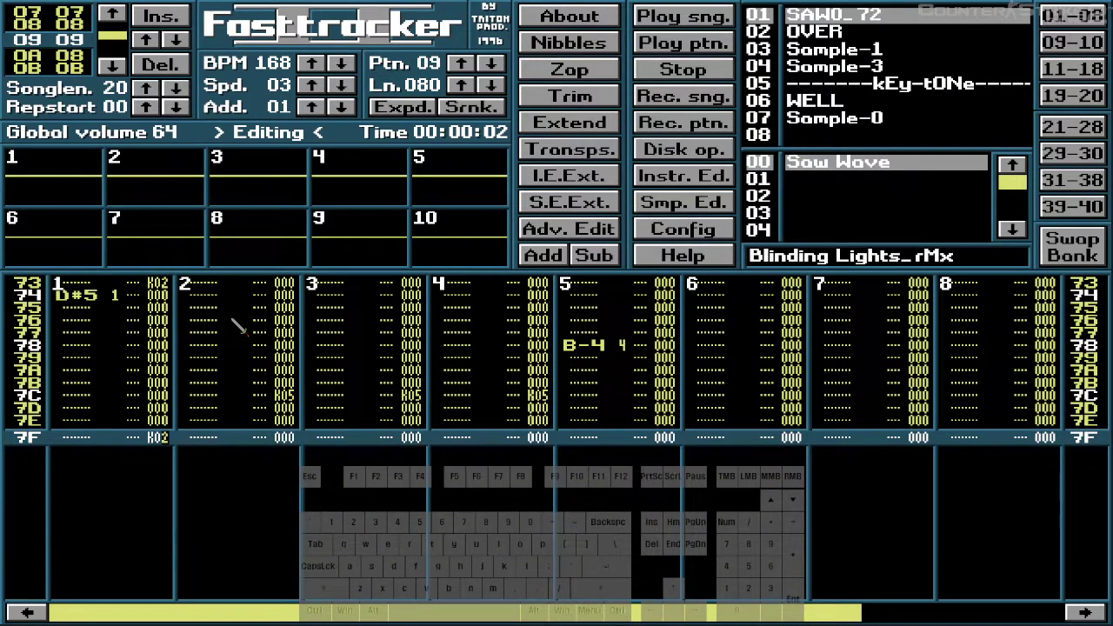
key(Down)
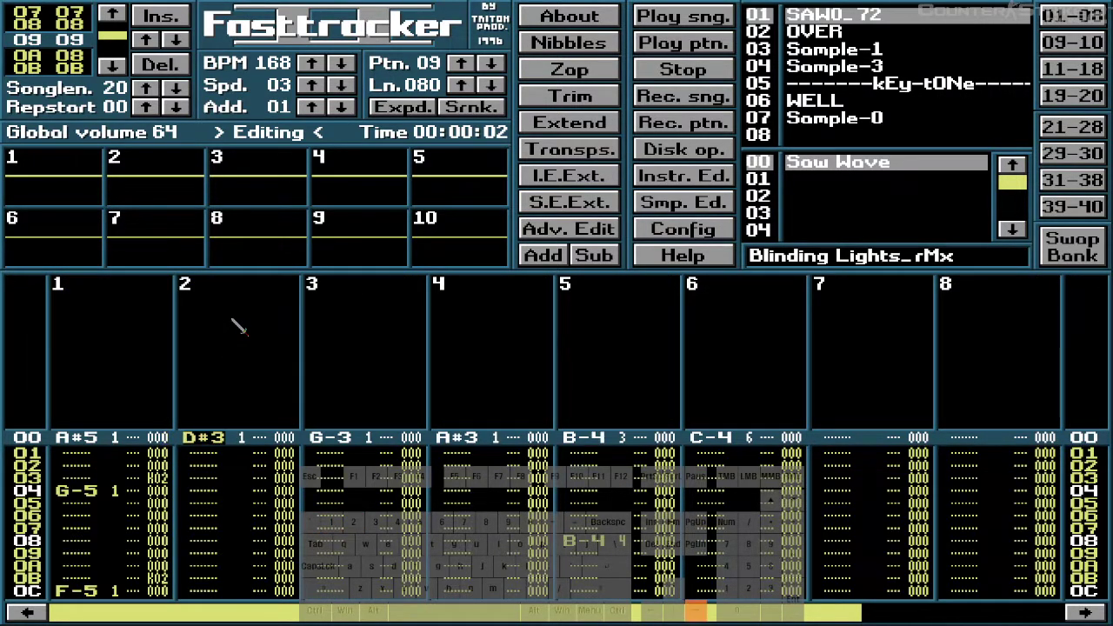
- Set the chord's key-off effects at row 3C in channels 2, 3 and 4 to K02
key(Down)
key(Down)
key(Down)
key(Down)
key(Down)
key(Down)
key(Down)
key(Down)
key(Down)
key(Down)
key(Down)
key(Down)
key(Down)
key(Down)
key(Down)
key(Down)
key(Down)
key(Down)
key(Down)
key(Down)
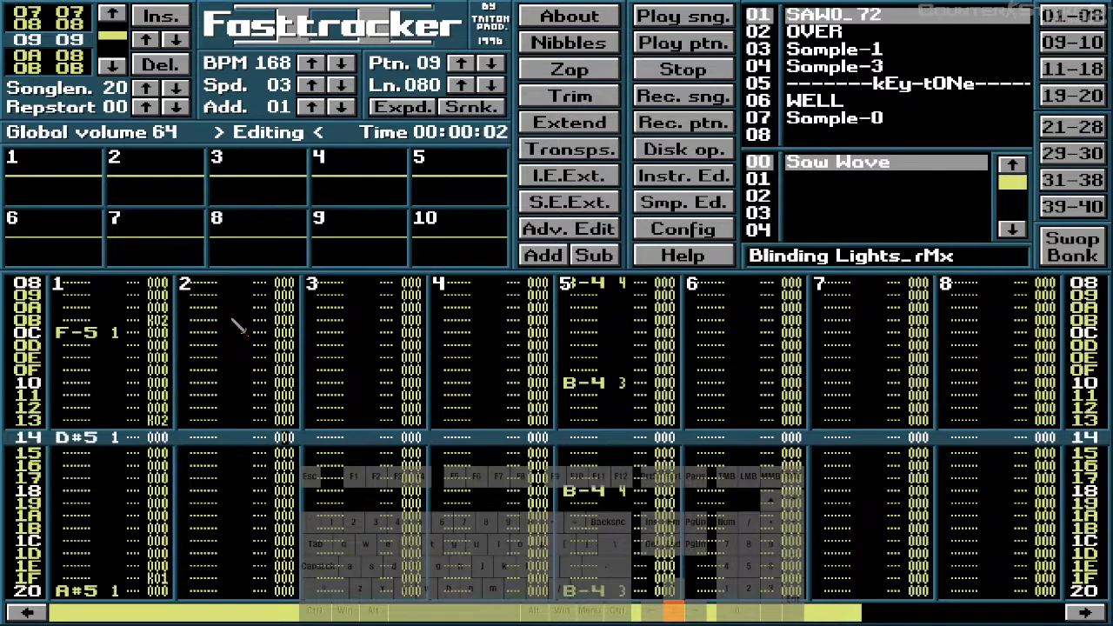
key(Down)
key(Down)
key(Down)
key(Down)
key(Down)
key(Down)
key(Down)
key(Down)
key(Down)
key(Down)
key(Down)
key(Down)
key(Down)
key(Down)
key(Down)
key(Down)
key(Down)
key(Down)
key(Down)
key(Down)
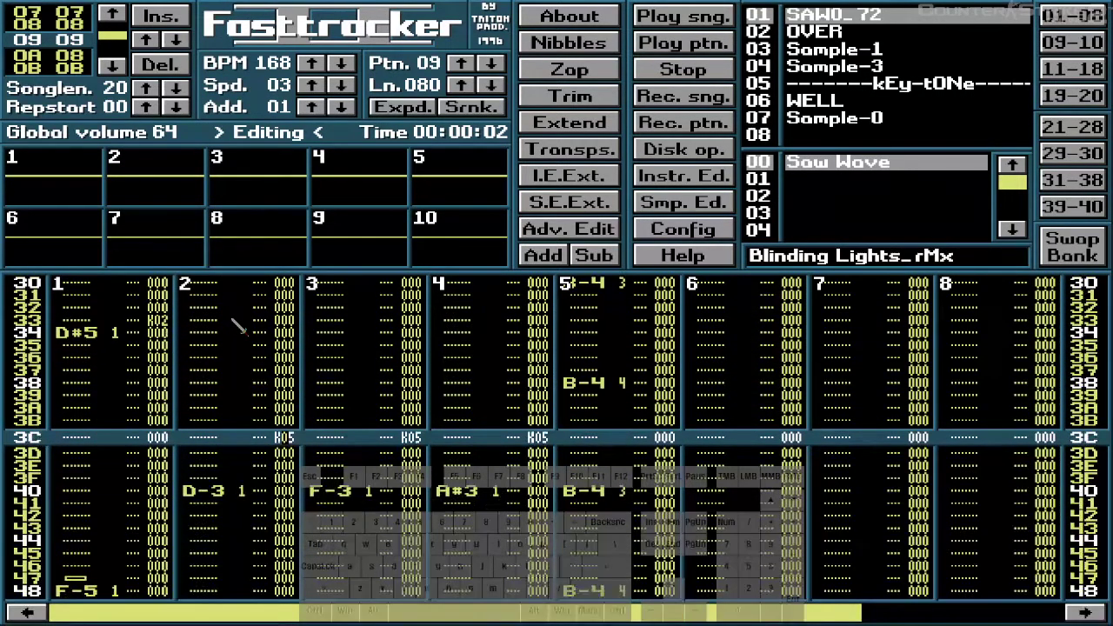
text(2)
key(Right)
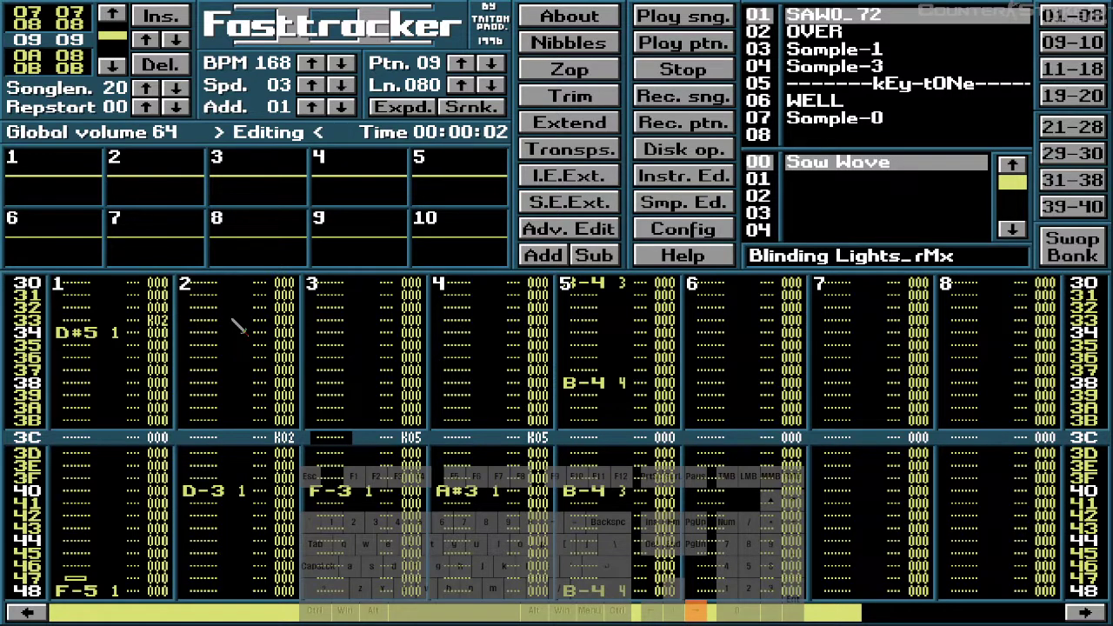
key(Right)
text(2)
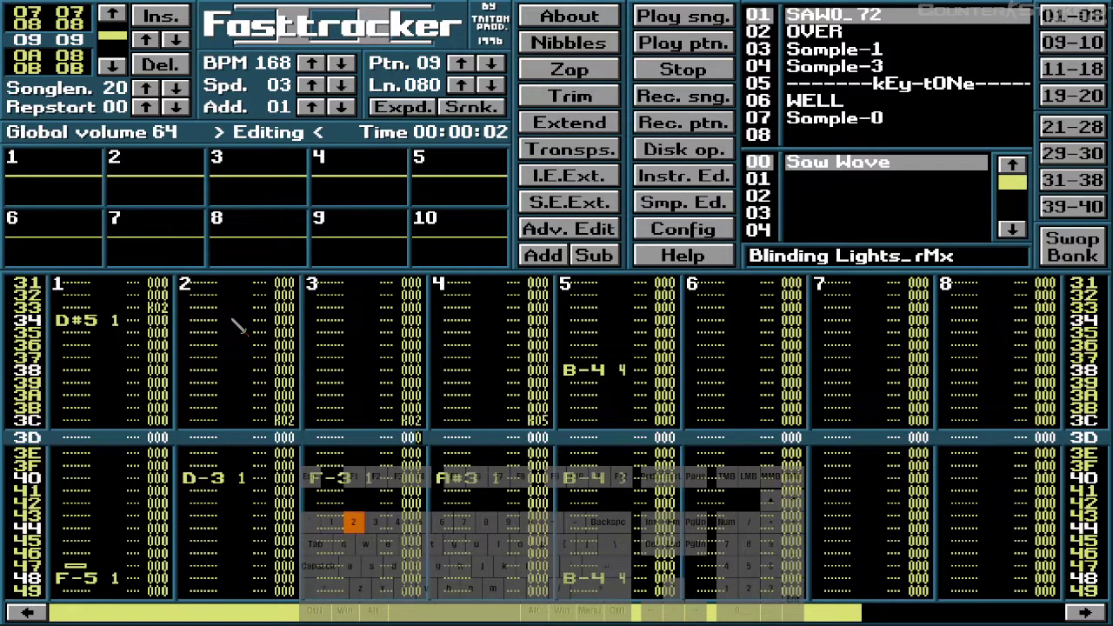
key(Right)
key(Right)
key(Right)
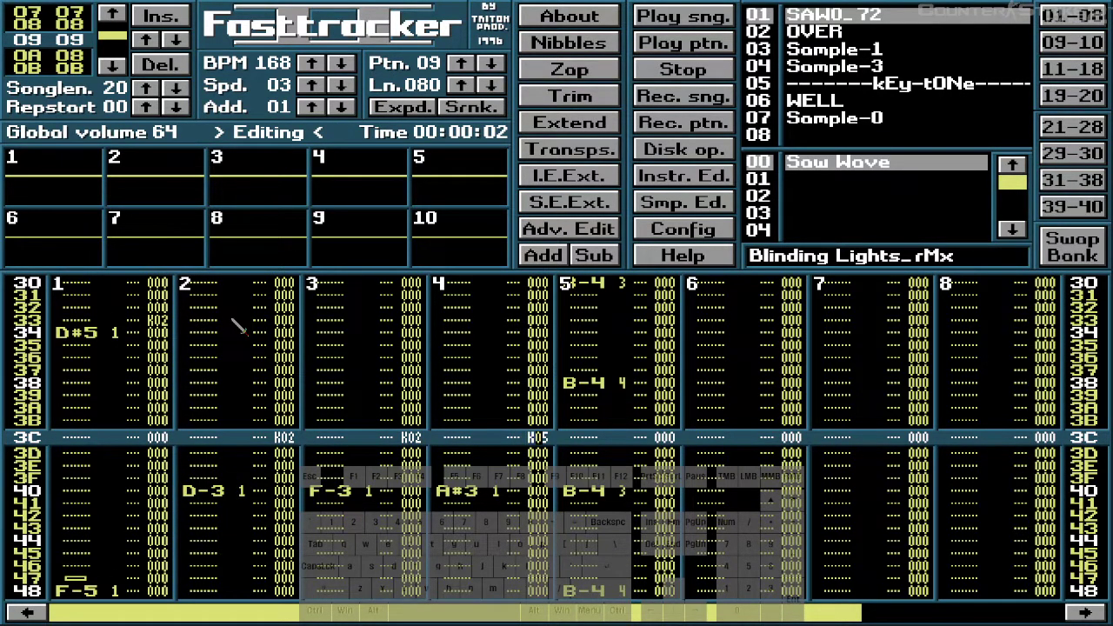
text(2)
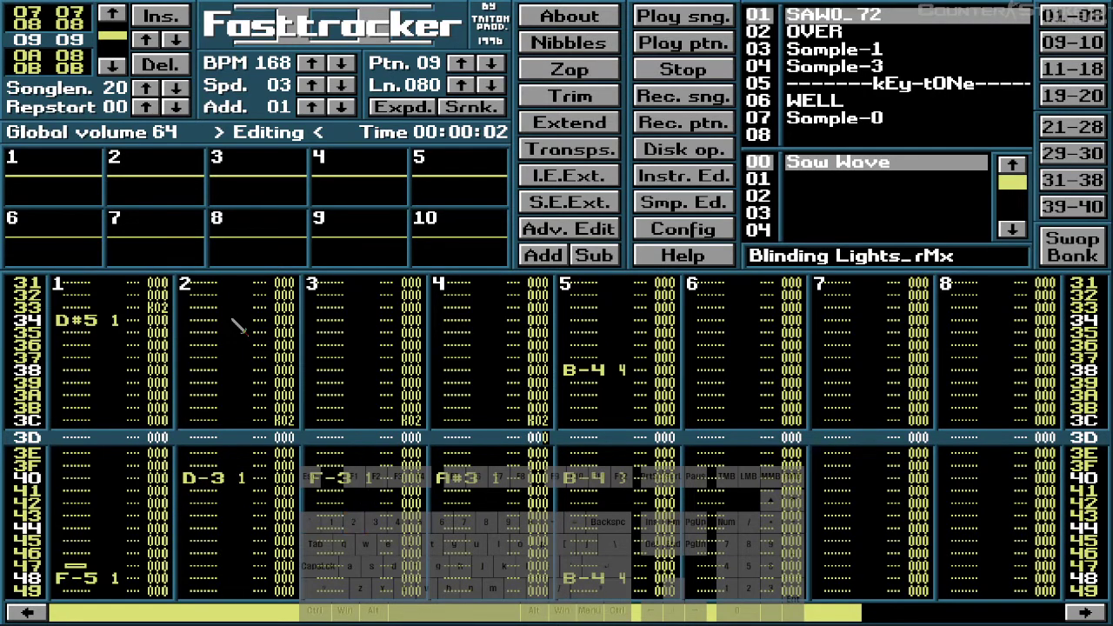
- Set the chord's key-off effects at row 7C in channels 4, 3 and 2 to K02
key(Down)
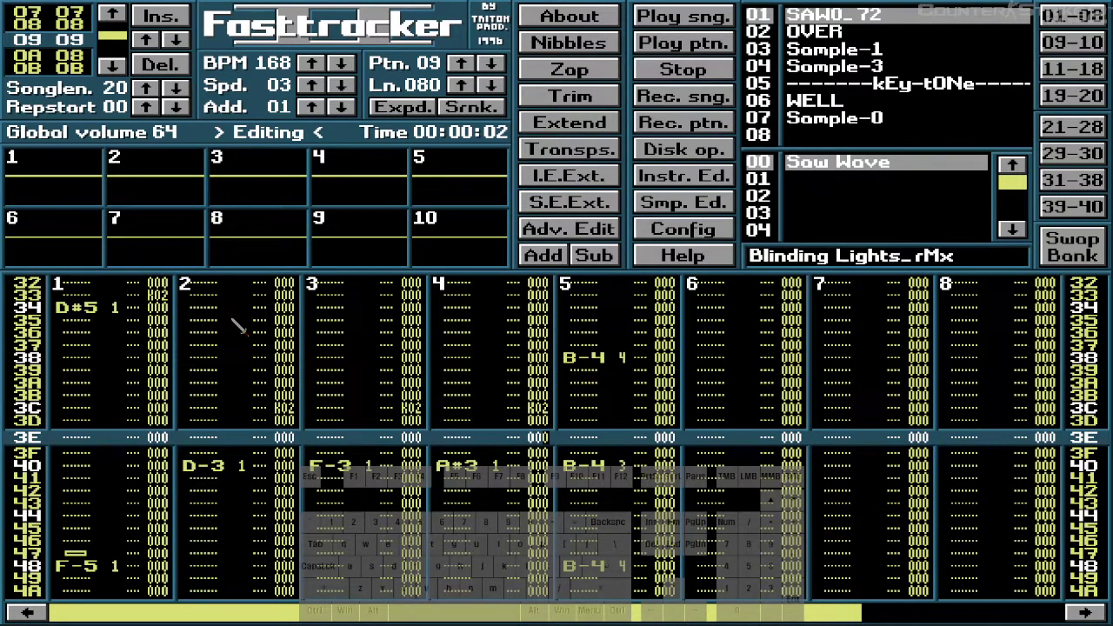
key(Down)
key(Down)
key(Down)
key(Down)
key(Down)
key(Down)
key(Down)
key(Down)
key(Down)
key(Down)
key(Down)
key(Down)
key(Down)
key(Down)
key(Down)
key(Down)
key(Down)
key(Down)
key(Down)
key(Down)
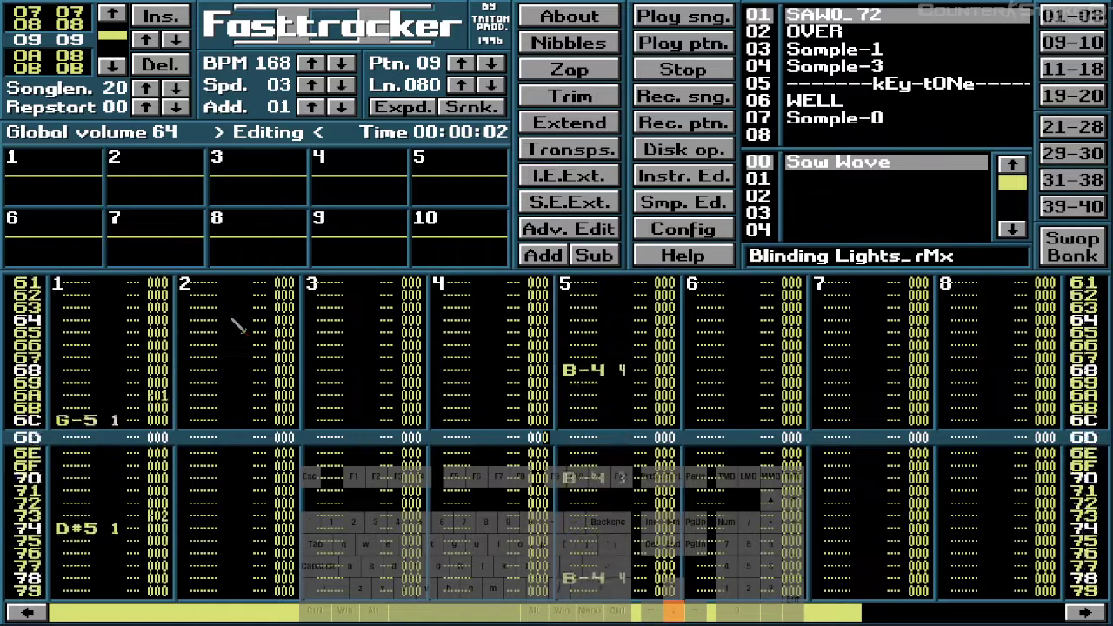
key(Down)
key(Down)
key(Down)
key(Down)
key(Down)
key(Down)
key(Down)
key(Down)
key(Down)
key(Down)
key(Down)
key(Down)
key(Down)
key(Down)
key(Down)
key(2)
key(Left)
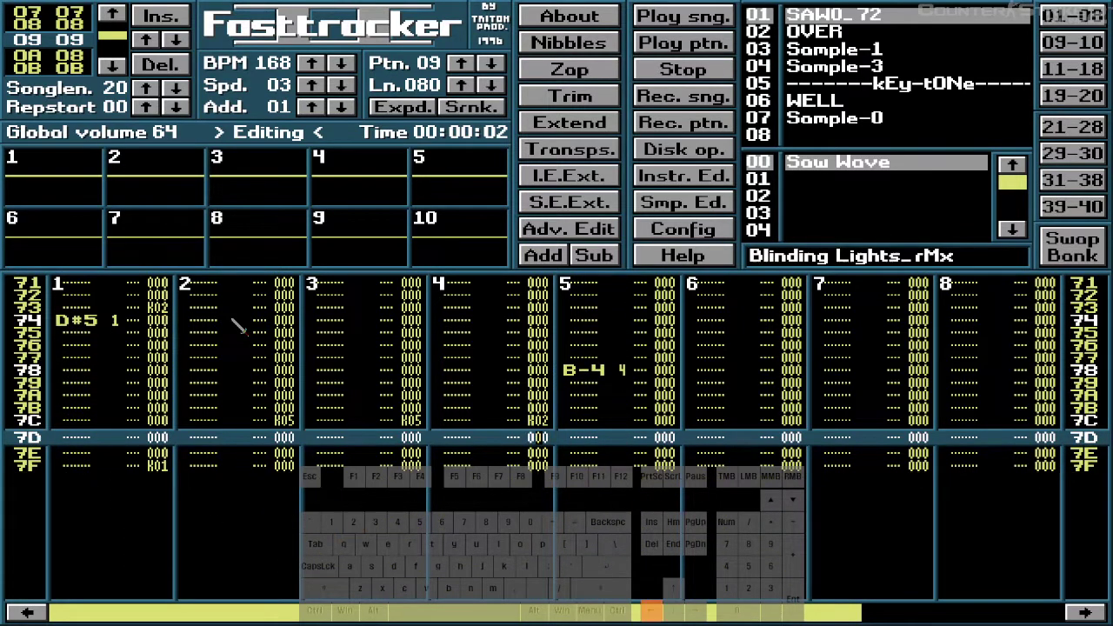
key(Up)
key(2)
key(Left)
key(Left)
key(Left)
key(Left)
key(Left)
key(Up)
key(2)
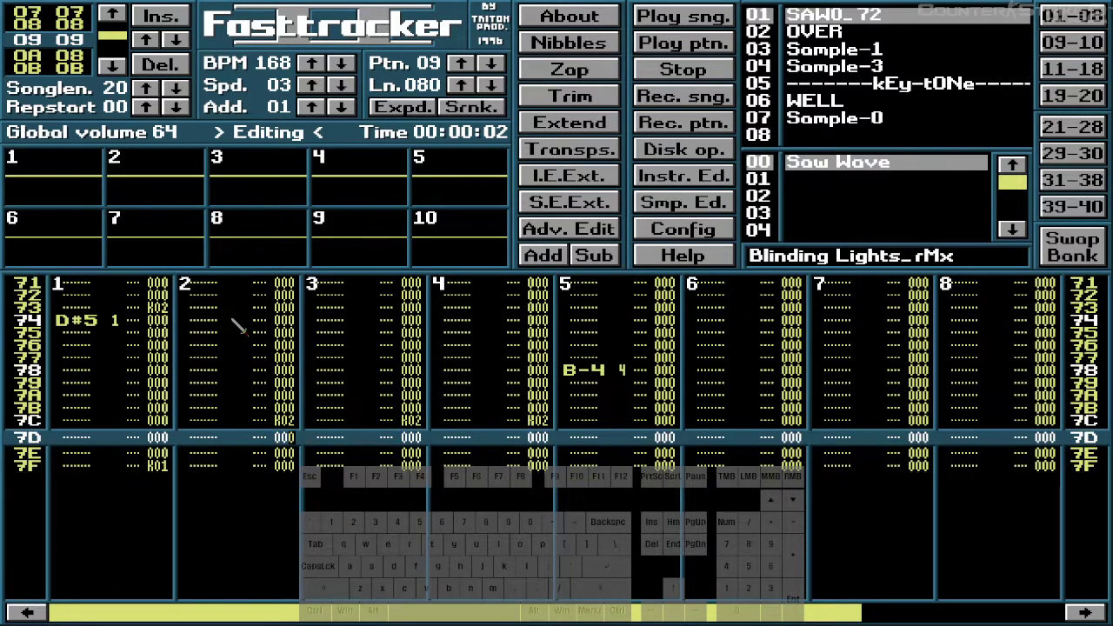
- Review pattern 09 upward from its final rows, and play the song from that pattern to hear the shortened notes
key(Up)
key(Up)
key(Up)
key(Up)
key(Up)
key(Up)
key(Up)
key(Up)
key(Up)
key(Up)
key(Up)
key(Up)
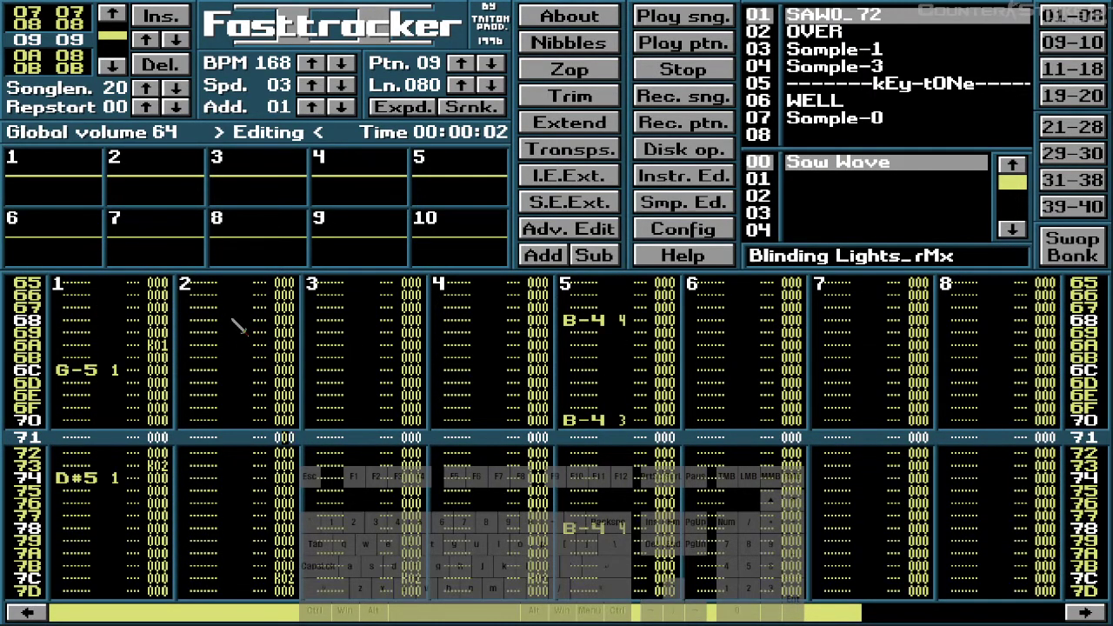
key(Up)
key(Up)
key(Up)
key(Up)
key(Up)
key(Up)
key(Up)
key(Up)
key(Up)
key(Up)
key(Up)
key(Up)
key(Up)
key(Up)
key(Up)
key(Up)
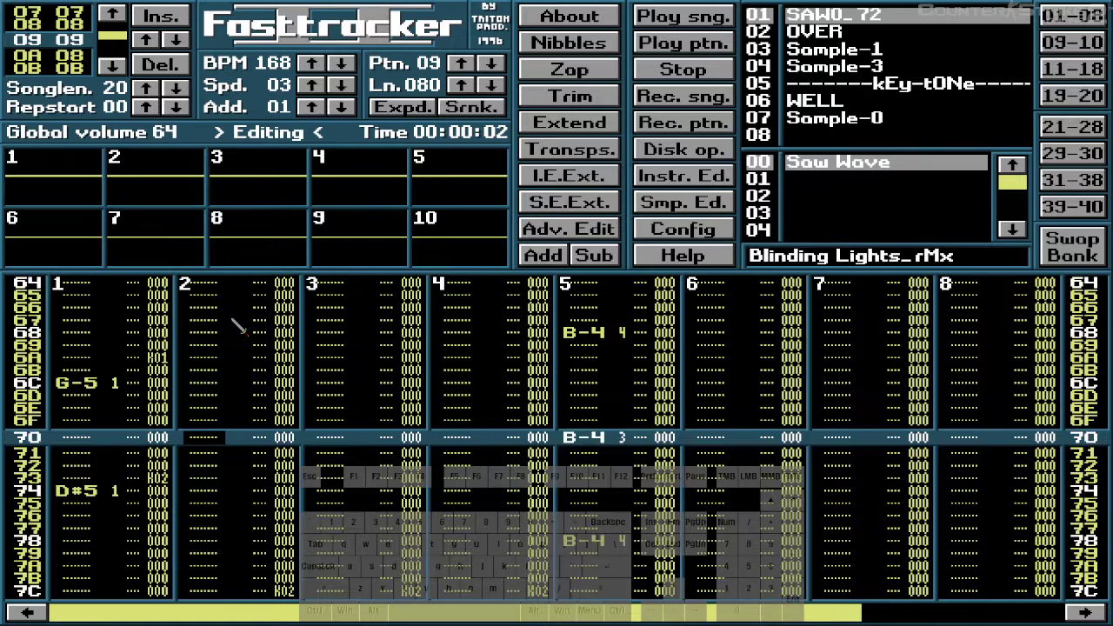
key(Up)
key(Up)
key(Up)
key(Up)
key(Up)
key(Up)
key(Up)
key(Up)
key(Up)
key(Up)
key(Up)
key(Up)
key(Up)
key(Up)
key(Up)
key(Up)
key(Up)
key(Up)
key(Up)
key(Up)
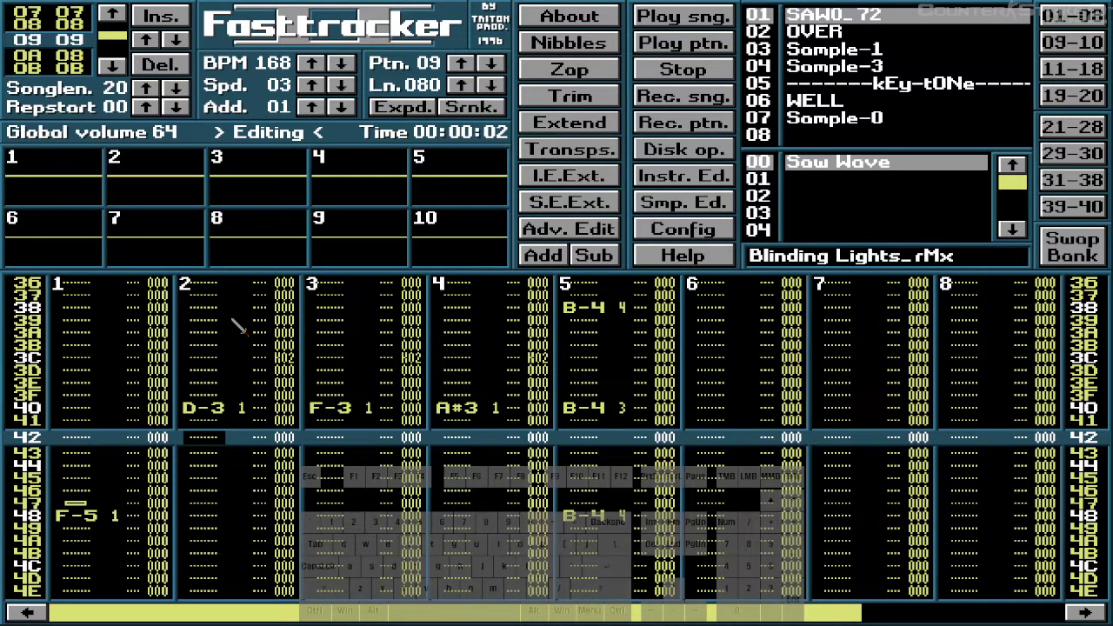
key(Control_R)
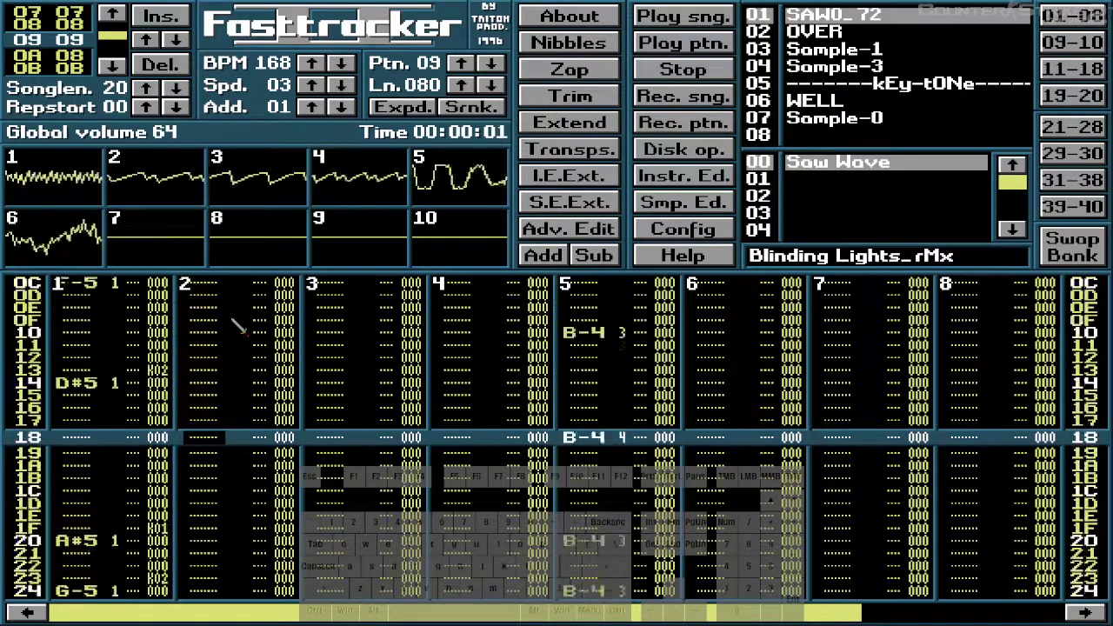
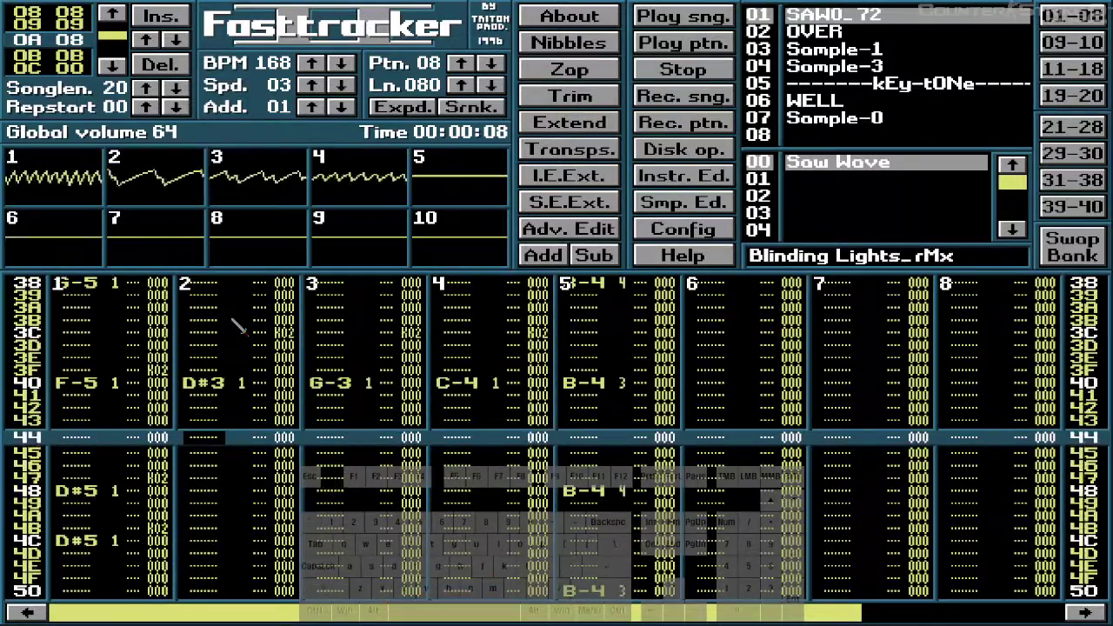
- Go to song position 0B and clear channel 1's volume column values in pattern 0B from row 00 through row 5D
click(109, 65)
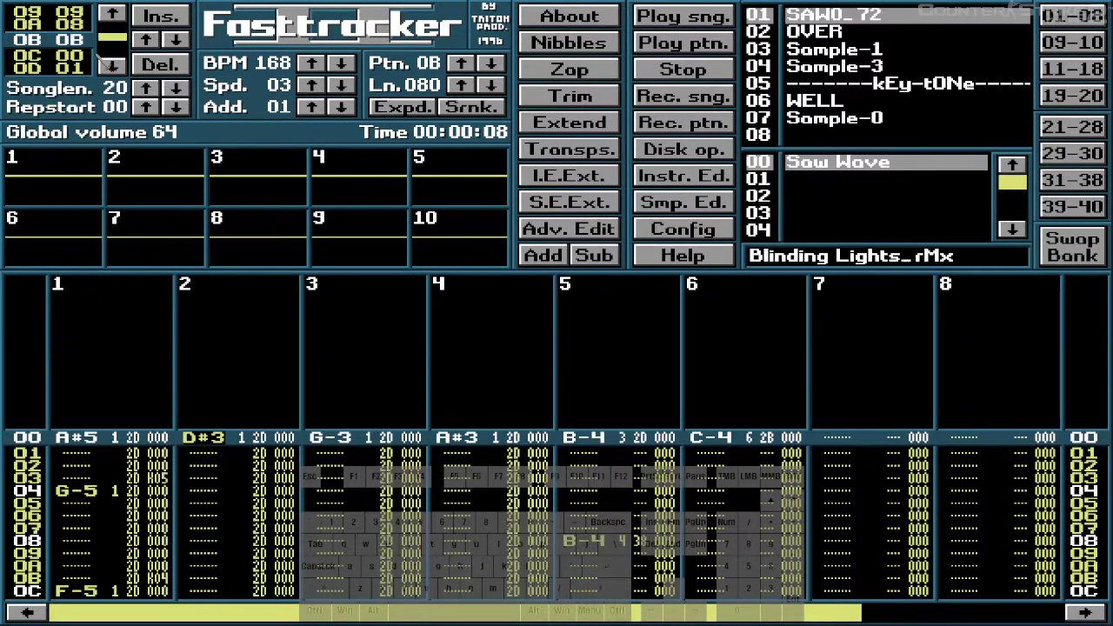
key(Left)
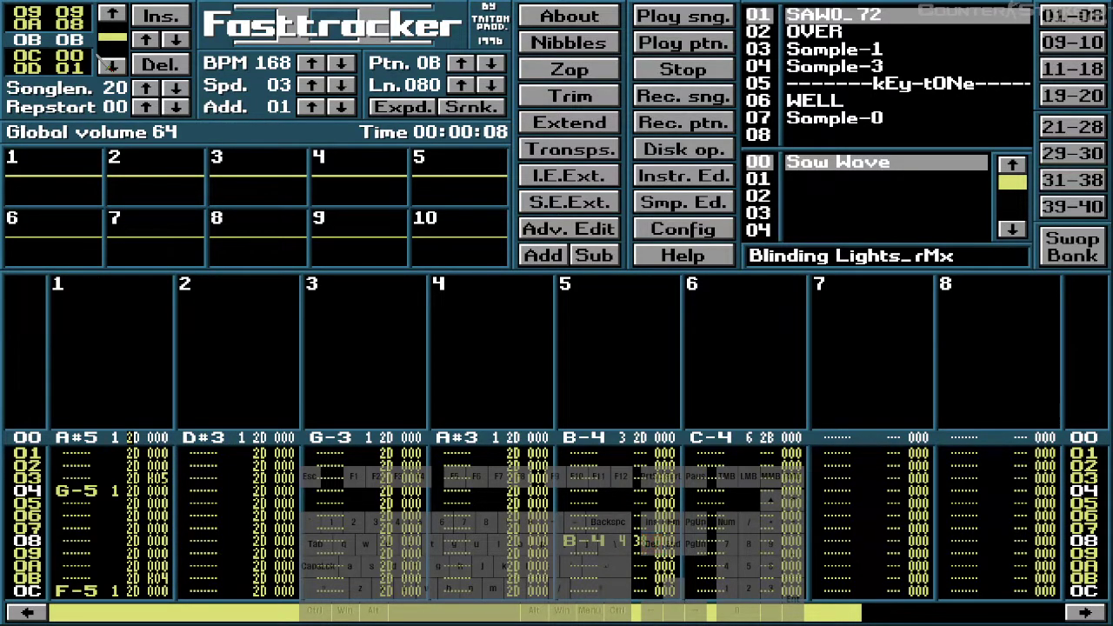
key(space)
key(Delete)
key(Delete)
key(Delete)
key(Delete)
key(Delete)
key(Delete)
key(Delete)
key(Delete)
key(Delete)
key(Delete)
key(Delete)
key(Delete)
key(Delete)
key(Delete)
key(Delete)
key(Delete)
key(Delete)
key(Delete)
key(Delete)
key(Delete)
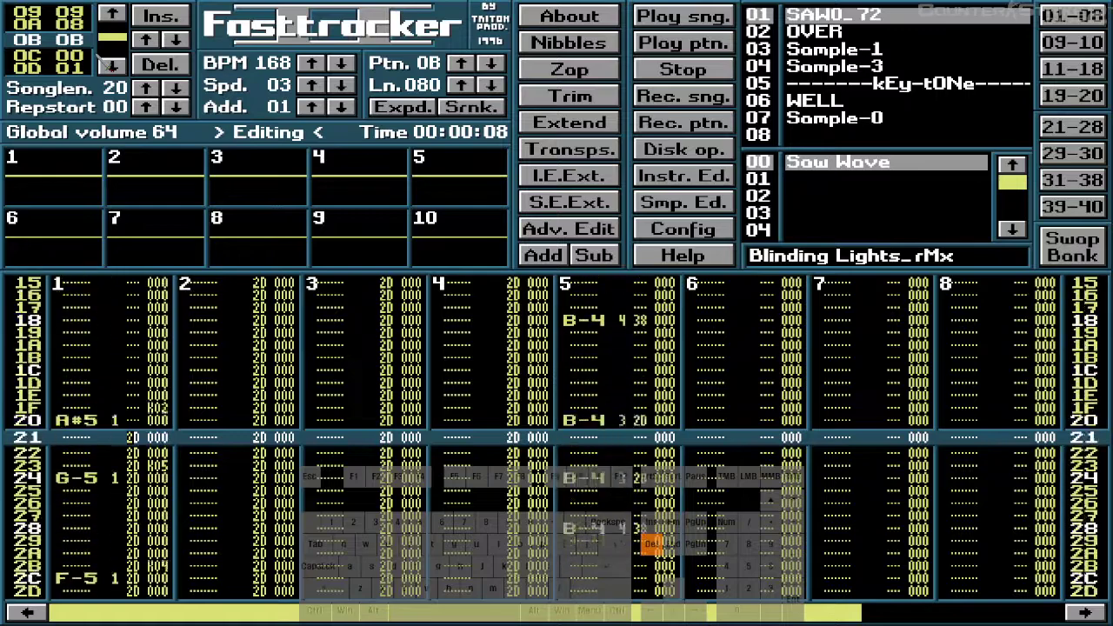
key(Delete)
key(Delete)
key(Delete)
key(Delete)
key(Delete)
key(Delete)
key(Delete)
key(Delete)
key(Delete)
key(Delete)
key(Delete)
key(Delete)
key(Delete)
key(Delete)
key(Delete)
key(Delete)
key(Delete)
key(Delete)
key(Delete)
key(Delete)
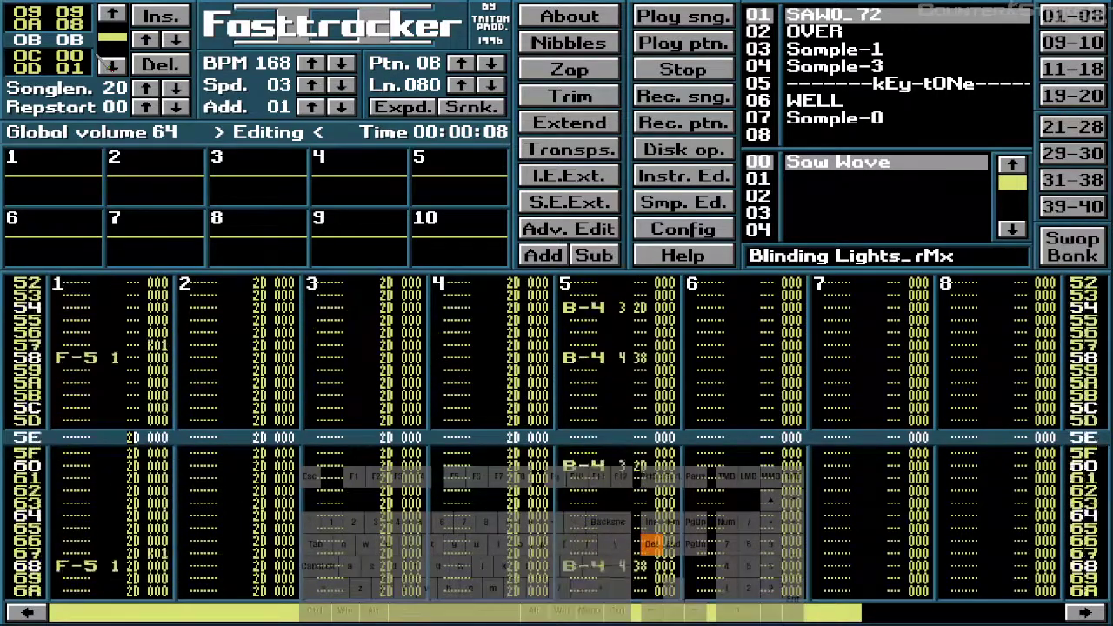
- Clear the remaining 2D volume-column entries in channel 1 of pattern 0B, from row 5E to the pattern's end
key(Delete)
key(Delete)
key(Delete)
key(Delete)
key(Delete)
key(Delete)
key(Delete)
key(Delete)
key(Delete)
key(Delete)
key(Delete)
key(Delete)
key(Delete)
key(Delete)
key(Delete)
key(Delete)
key(Delete)
key(Delete)
key(Delete)
key(Delete)
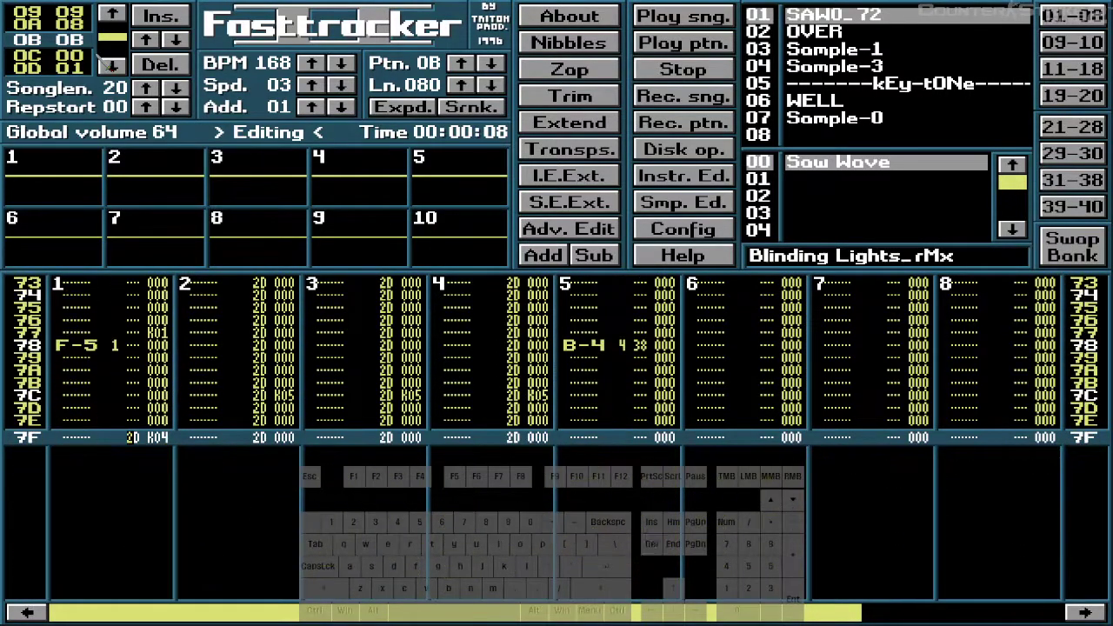
- Clear all the 2D volume-column entries in channel 2 of pattern 0B, from row 00 to row 7F, keeping notes and effects
key(Down)
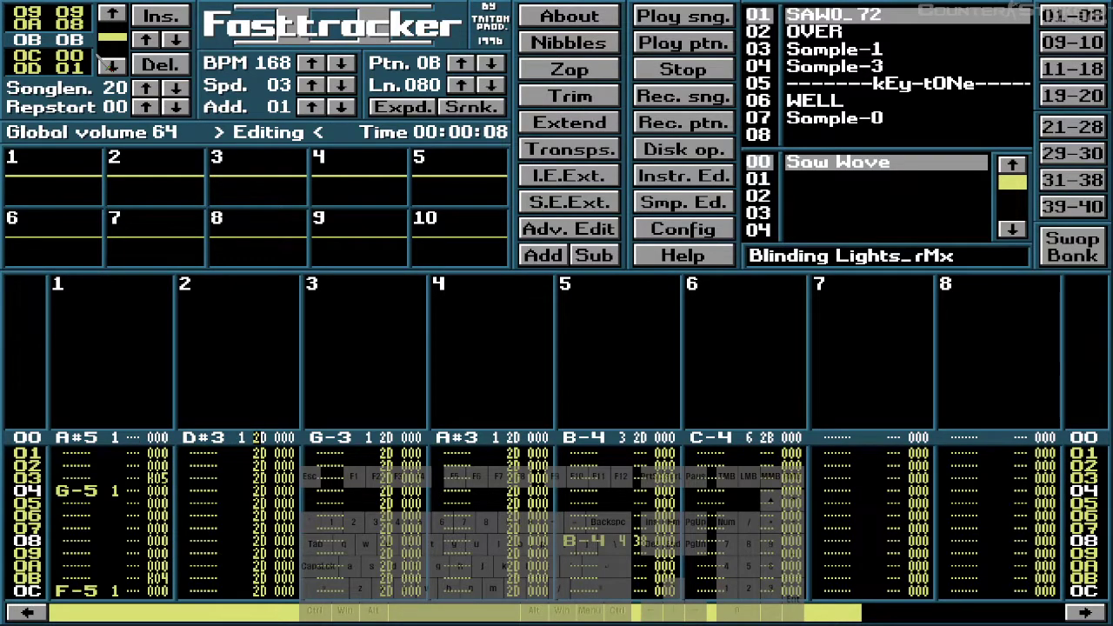
key(Delete)
key(Delete)
key(Delete)
key(Delete)
key(Delete)
key(Delete)
key(Delete)
key(Delete)
key(Delete)
key(Delete)
key(Delete)
key(Delete)
key(Delete)
key(Delete)
key(Delete)
key(Delete)
key(Delete)
key(Delete)
key(Delete)
key(Delete)
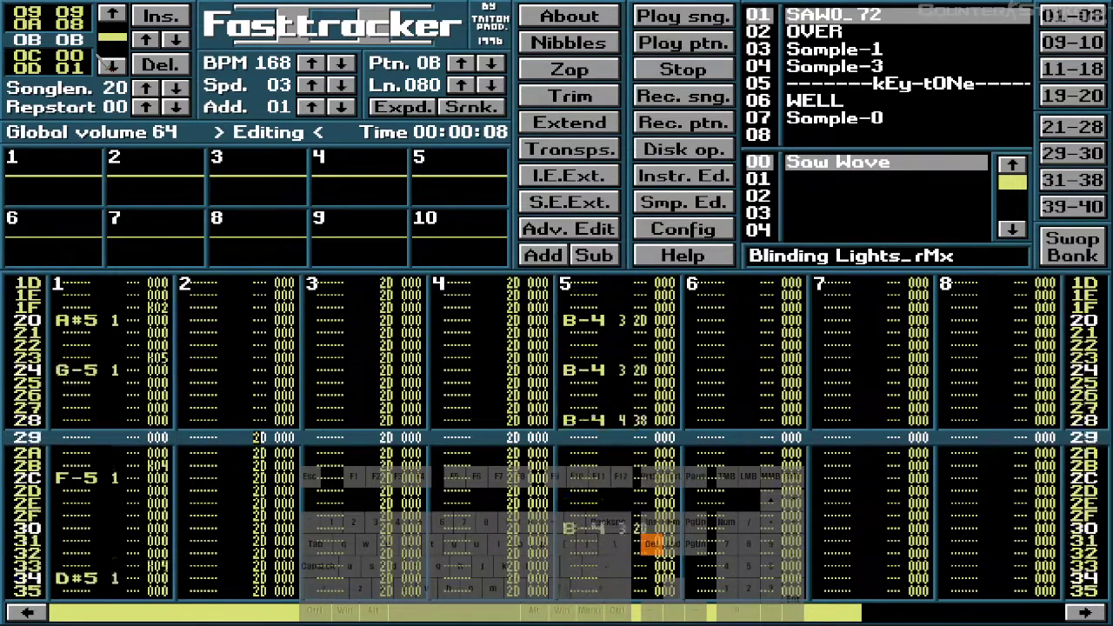
key(Delete)
key(Delete)
key(Delete)
key(Delete)
key(Delete)
key(Delete)
key(Delete)
key(Delete)
key(Delete)
key(Delete)
key(Delete)
key(Delete)
key(Delete)
key(Delete)
key(Delete)
key(Delete)
key(Delete)
key(Delete)
key(Delete)
key(Delete)
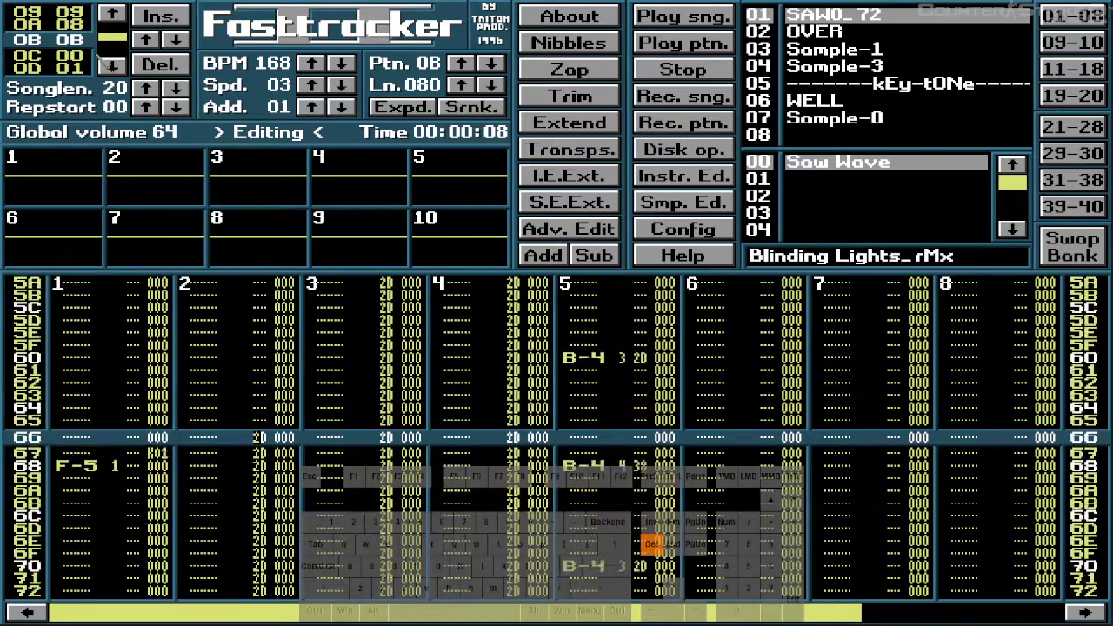
key(Delete)
key(Delete)
key(Delete)
key(Delete)
key(Delete)
key(Delete)
key(Delete)
key(Delete)
key(Delete)
key(Delete)
key(Delete)
key(Delete)
key(Delete)
key(Delete)
key(Delete)
key(Delete)
key(Delete)
key(Delete)
key(Delete)
key(Delete)
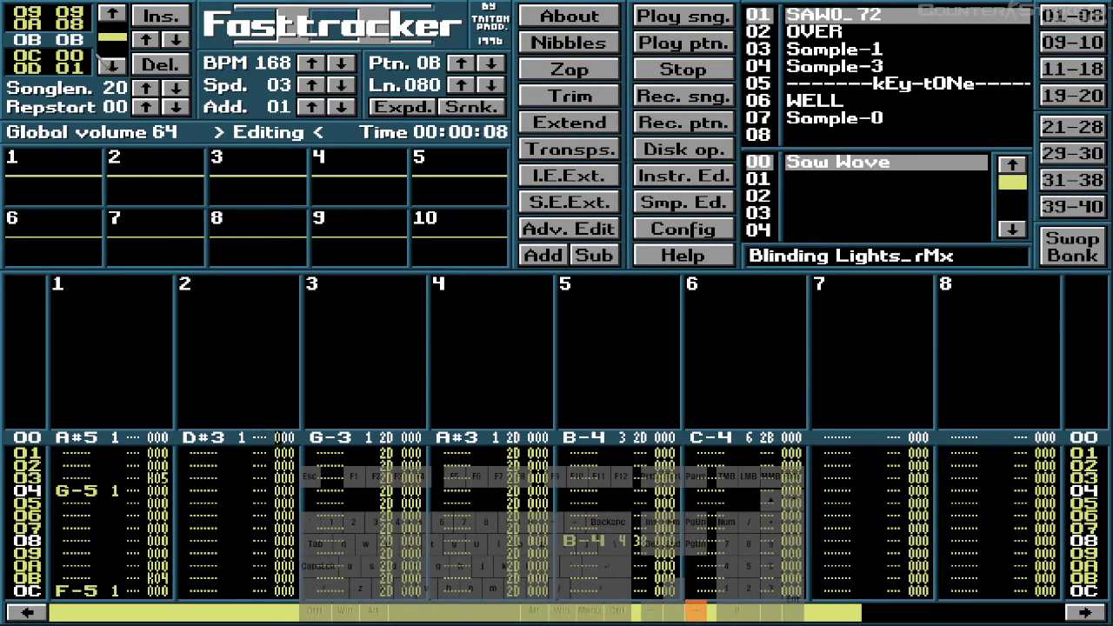
- Clear all the 2D volume-column entries in channel 3 of pattern 0B, from row 00 to row 7F, keeping notes and effects
key(Delete)
key(Delete)
key(Delete)
key(Delete)
key(Delete)
key(Delete)
key(Delete)
key(Delete)
key(Delete)
key(Delete)
key(Delete)
key(Delete)
key(Delete)
key(Delete)
key(Delete)
key(Delete)
key(Delete)
key(Delete)
key(Delete)
key(Delete)
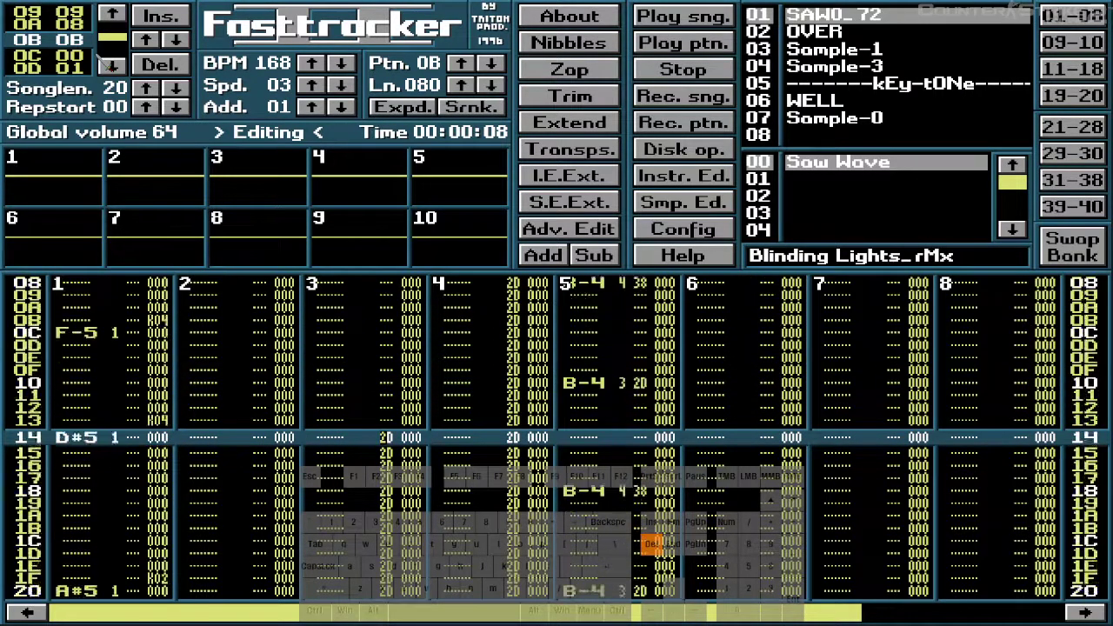
key(Delete)
key(Delete)
key(Delete)
key(Delete)
key(Delete)
key(Delete)
key(Delete)
key(Delete)
key(Delete)
key(Delete)
key(Delete)
key(Delete)
key(Delete)
key(Delete)
key(Delete)
key(Delete)
key(Delete)
key(Delete)
key(Delete)
key(Delete)
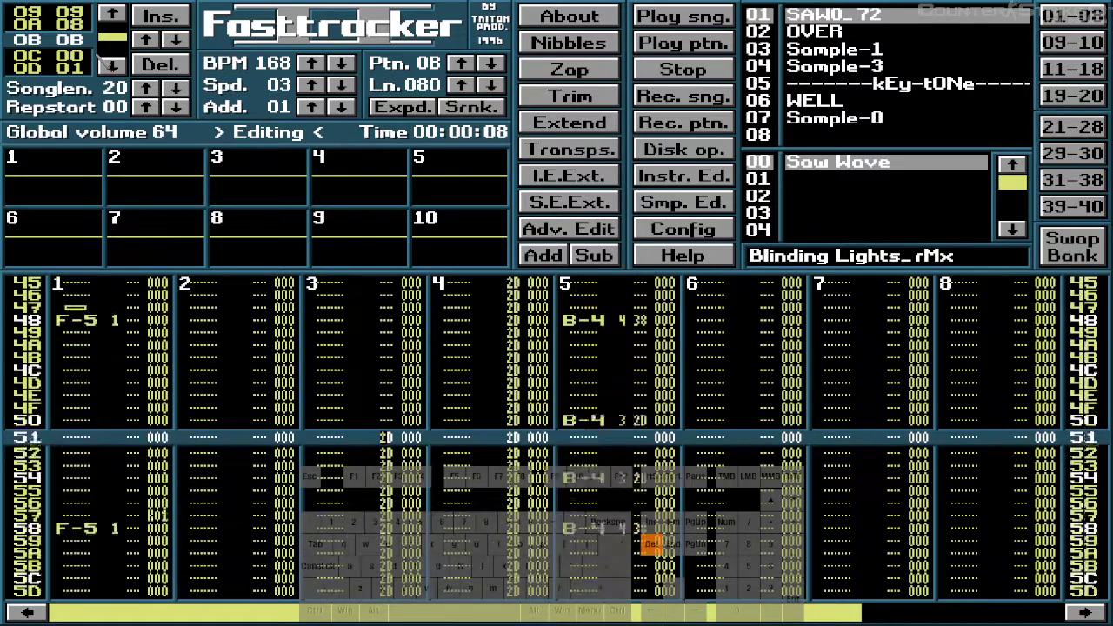
key(Down)
key(Down)
key(Down)
key(Down)
key(Down)
key(Down)
key(Down)
key(Down)
key(Down)
key(Down)
key(Down)
key(Down)
key(Down)
key(Down)
key(Down)
key(Down)
key(Down)
key(Down)
key(Down)
key(Down)
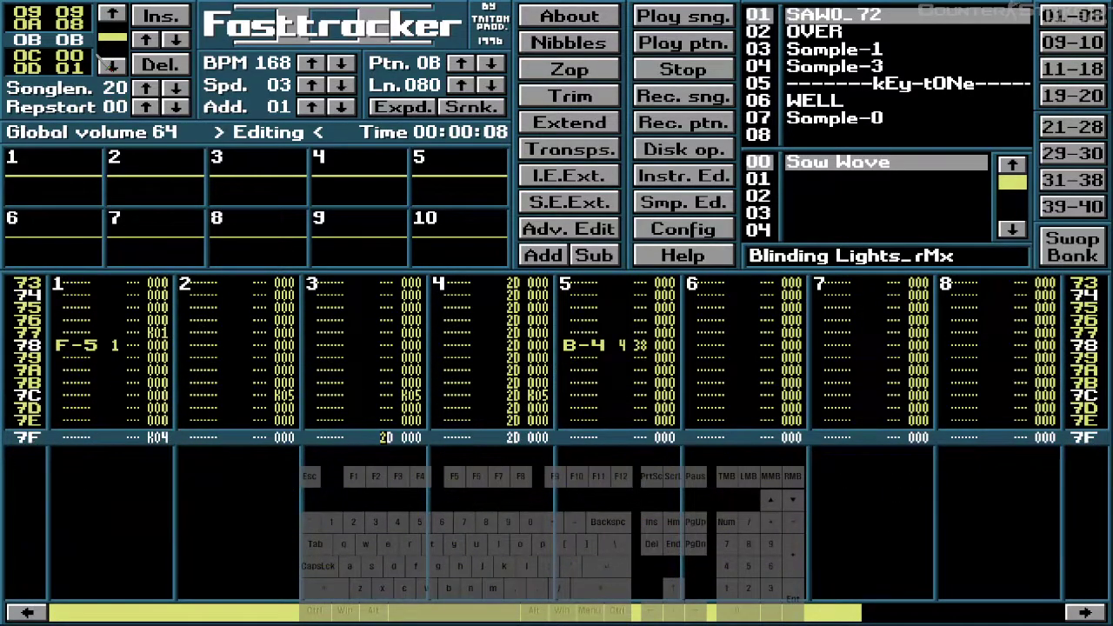
key(Delete)
- Clear all the 2D volume-column entries in channel 4 of pattern 0B, starting at row 00, keeping notes and effects
key(Delete)
key(Delete)
key(Delete)
key(Delete)
key(Delete)
key(Delete)
key(Delete)
key(Delete)
key(Delete)
key(Delete)
key(Delete)
key(Delete)
key(Delete)
key(Delete)
key(Delete)
key(Delete)
key(Delete)
key(Delete)
key(Delete)
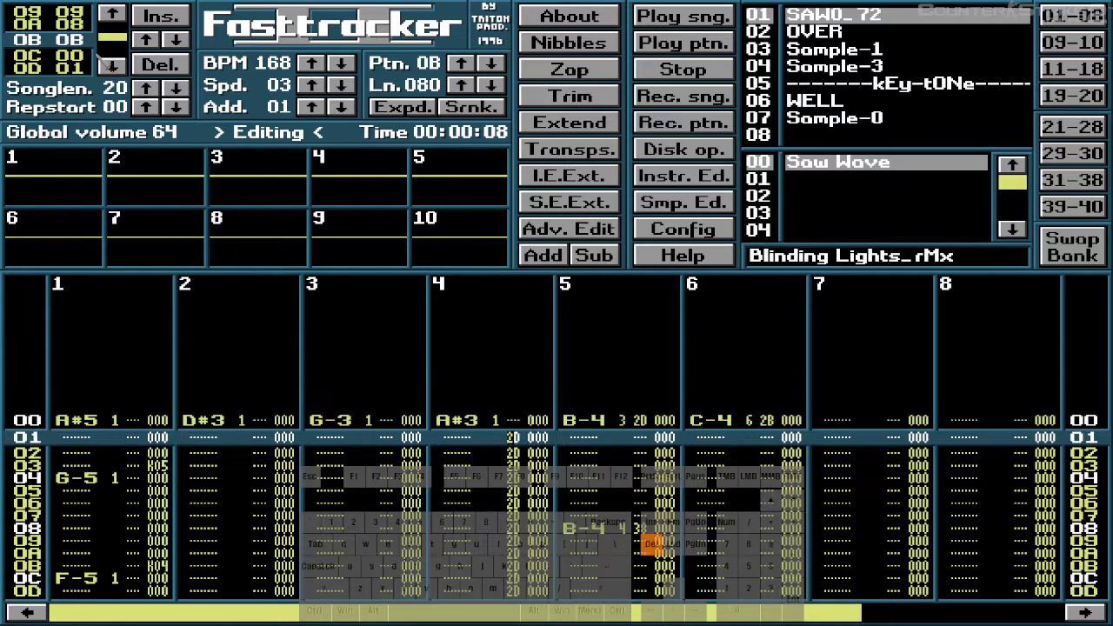
key(Delete)
key(Delete)
key(Delete)
key(Delete)
key(Delete)
key(Delete)
key(Delete)
key(Delete)
key(Delete)
key(Delete)
key(Delete)
key(Delete)
key(Delete)
key(Delete)
key(Delete)
key(Delete)
key(Delete)
key(Delete)
key(Delete)
key(Delete)
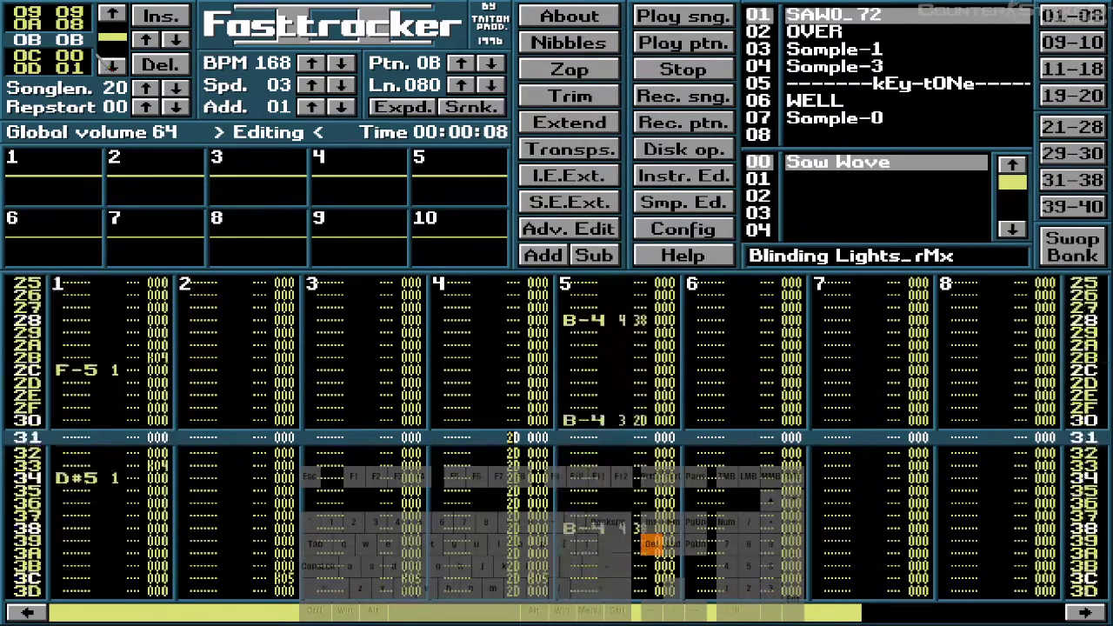
key(Delete)
key(Delete)
key(Delete)
key(Delete)
key(Delete)
key(Delete)
key(Delete)
key(Delete)
key(Delete)
key(Delete)
key(Delete)
key(Delete)
key(Delete)
key(Delete)
key(Delete)
key(Delete)
key(Delete)
key(Delete)
key(Delete)
key(Delete)
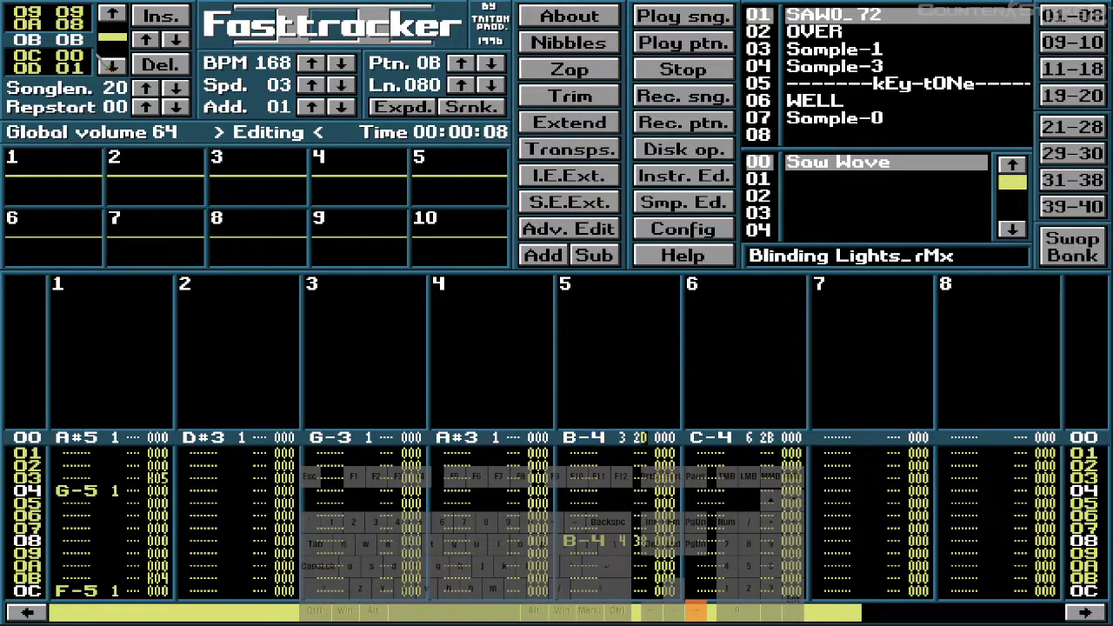
- Clear the 2B volume value of the C-4 note in channel 6 at row 00 of pattern 0B
key(Right)
key(Right)
key(Right)
key(Right)
key(Right)
key(Left)
key(Delete)
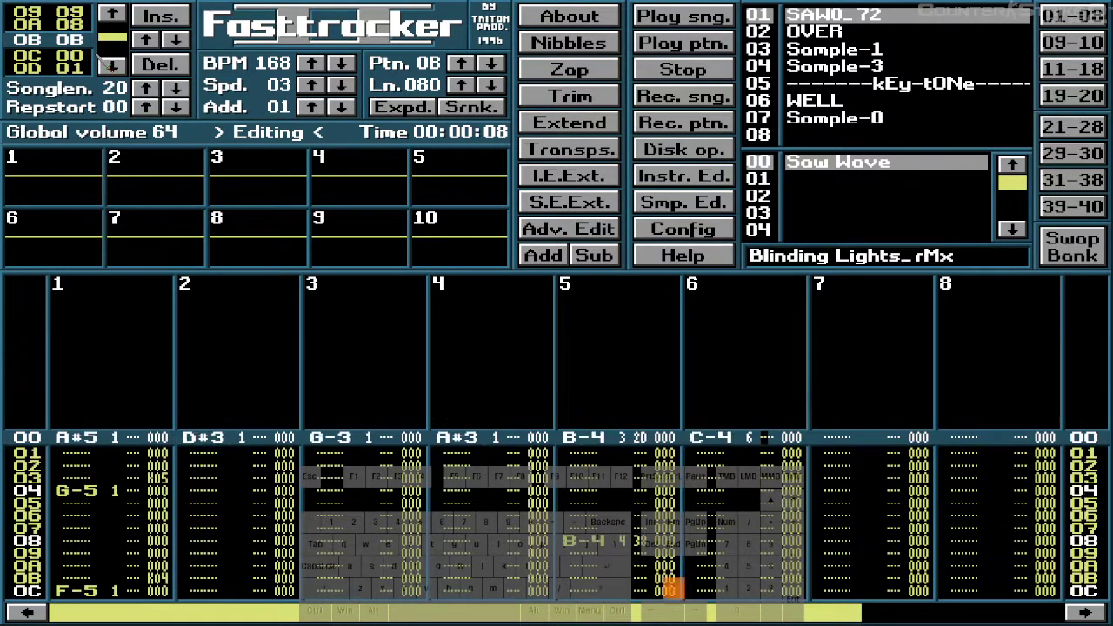
- Clear all the volume-column entries in channel 5 of pattern 0B, from row 00 to row 7F, keeping the B-4 notes
key(Left)
key(Delete)
key(Delete)
key(Delete)
key(Delete)
key(Delete)
key(Delete)
key(Delete)
key(Delete)
key(Delete)
key(Delete)
key(Delete)
key(Delete)
key(Delete)
key(Delete)
key(Delete)
key(Delete)
key(Delete)
key(Delete)
key(Delete)
key(Delete)
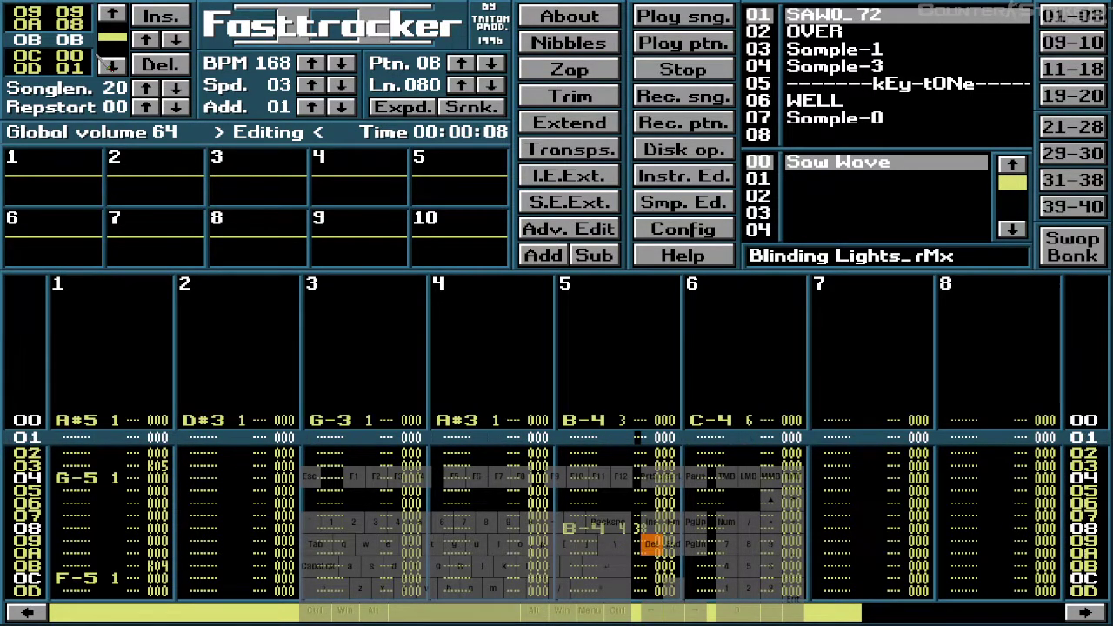
key(Delete)
key(Delete)
key(Delete)
key(Delete)
key(Delete)
key(Delete)
key(Delete)
key(Delete)
key(Delete)
key(Delete)
key(Delete)
key(Delete)
key(Delete)
key(Delete)
key(Delete)
key(Delete)
key(Delete)
key(Delete)
key(Delete)
key(Delete)
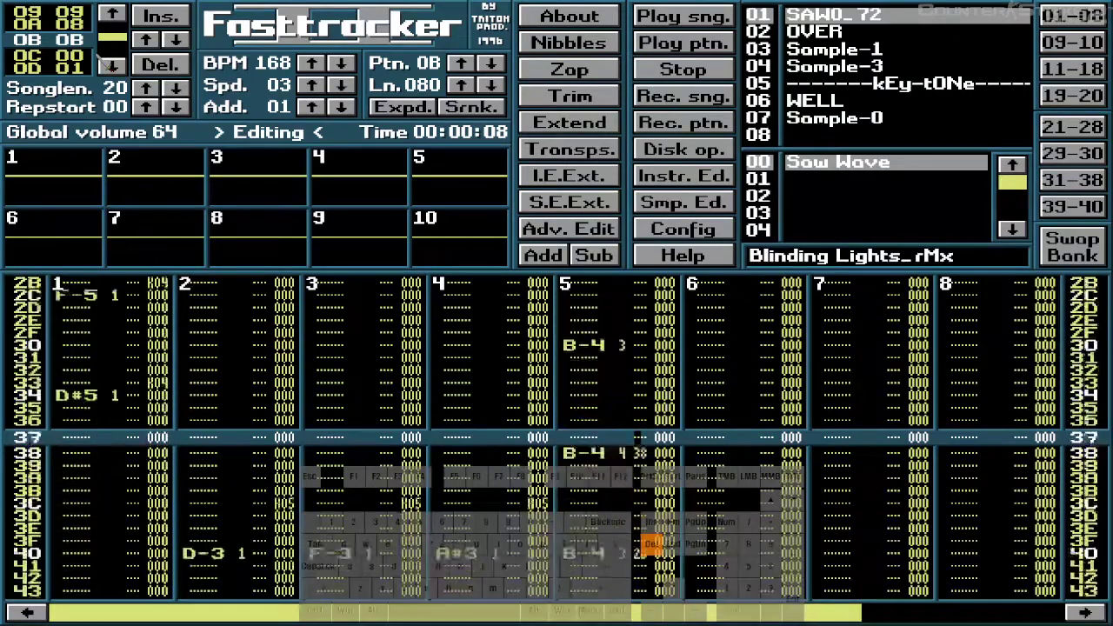
key(Delete)
key(Delete)
key(Delete)
key(Delete)
key(Delete)
key(Delete)
key(Delete)
key(Delete)
key(Delete)
key(Delete)
key(Delete)
key(Delete)
key(Delete)
key(Delete)
key(Delete)
key(Delete)
key(Delete)
key(Delete)
key(Delete)
key(Delete)
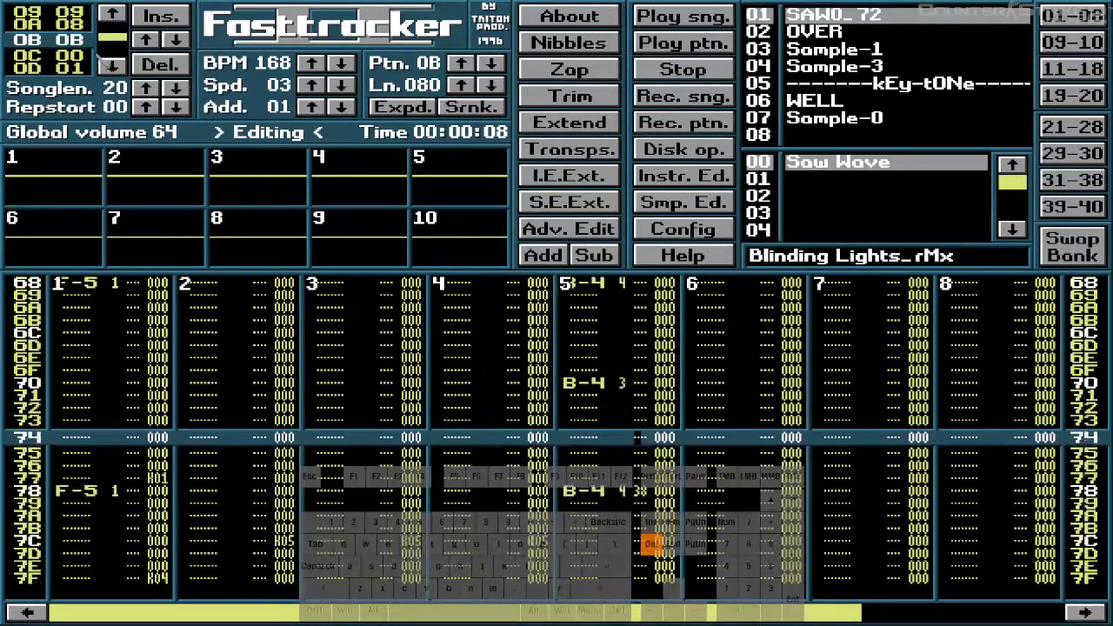
- Return to the start of pattern 0B and set channel 1's effect at row 03 to K02
key(Up)
key(Up)
key(Up)
key(Up)
key(Up)
key(Up)
key(Up)
key(Up)
key(Up)
key(Up)
key(Up)
key(Up)
key(Up)
key(Up)
key(Up)
key(Up)
key(Up)
key(Up)
key(Up)
key(Up)
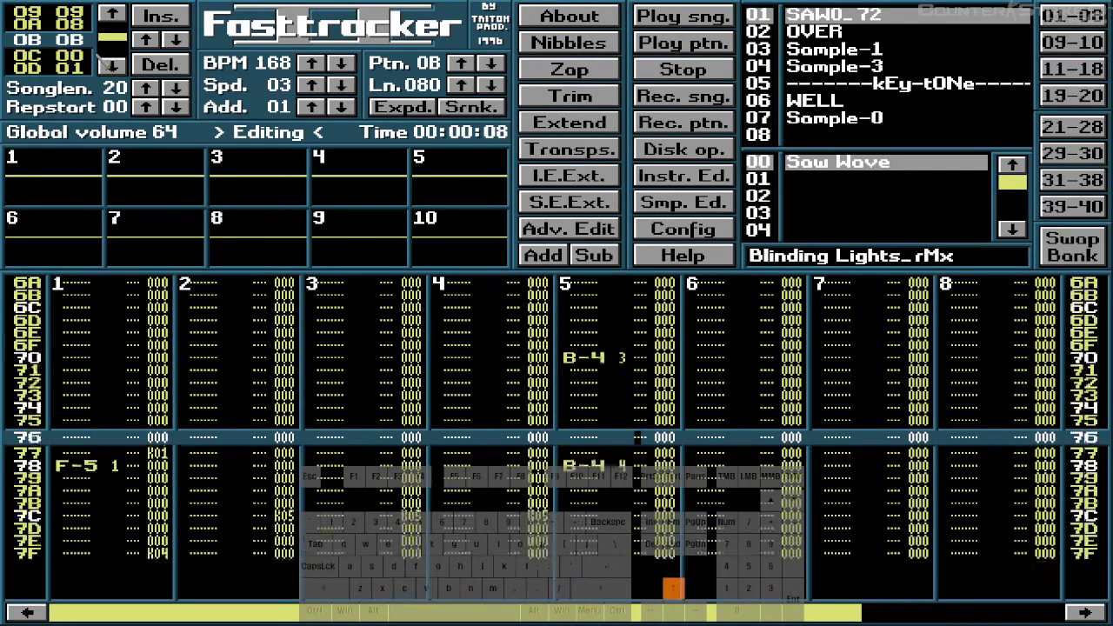
key(Up)
key(Up)
key(Up)
key(Up)
key(Up)
key(Up)
key(Up)
key(Up)
key(Up)
key(Up)
key(Up)
key(Up)
key(Up)
key(Up)
key(Up)
key(Up)
key(Up)
key(Up)
key(Up)
key(Up)
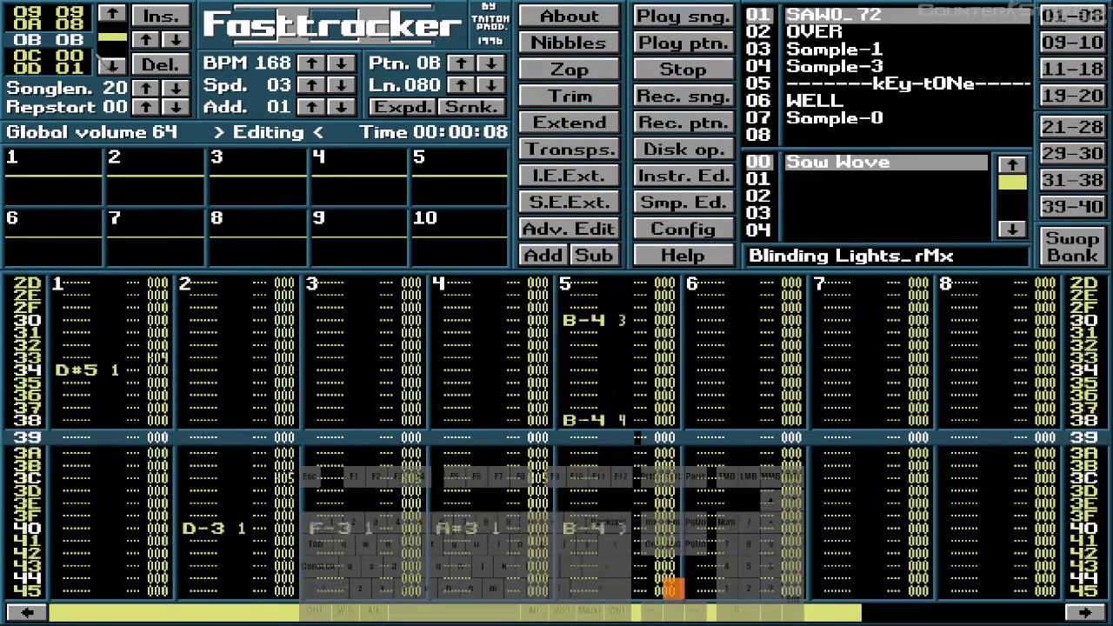
key(Up)
key(Up)
key(Up)
key(Up)
key(Up)
key(Up)
key(Up)
key(Up)
key(Up)
key(Up)
key(Up)
key(Up)
key(Up)
key(Up)
key(Up)
key(Up)
key(Up)
key(Up)
key(Up)
key(Up)
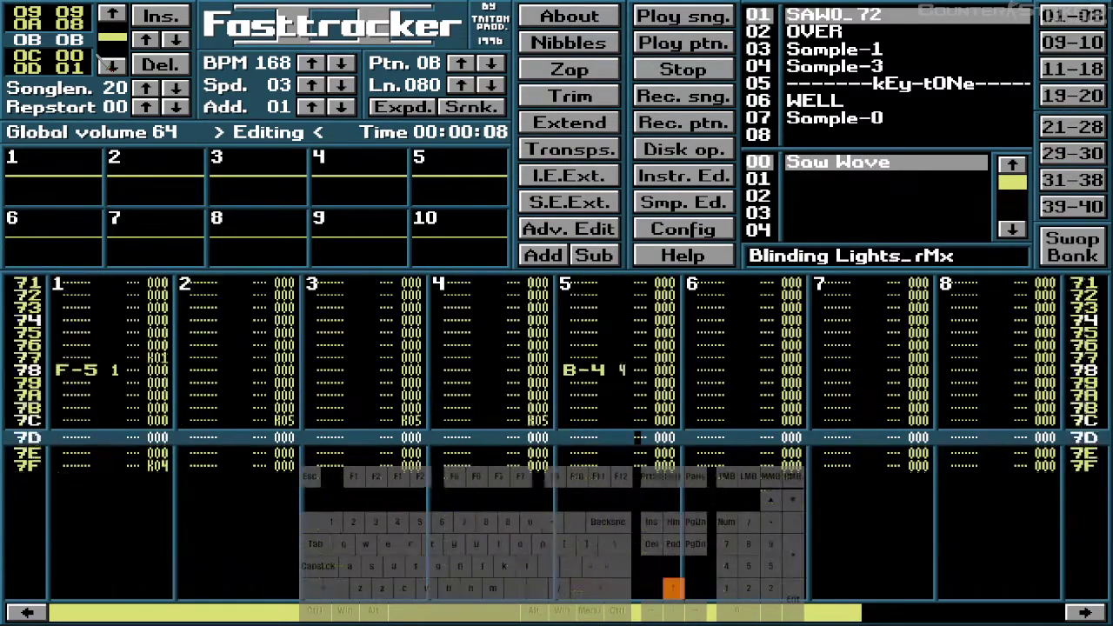
key(Down)
key(Down)
key(Down)
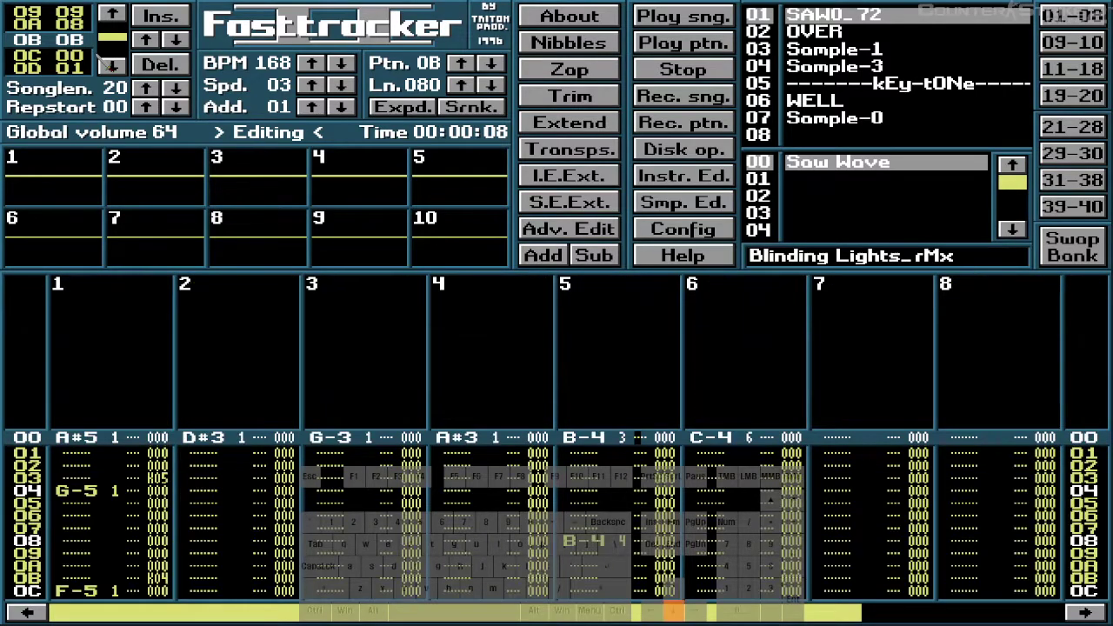
key(Left)
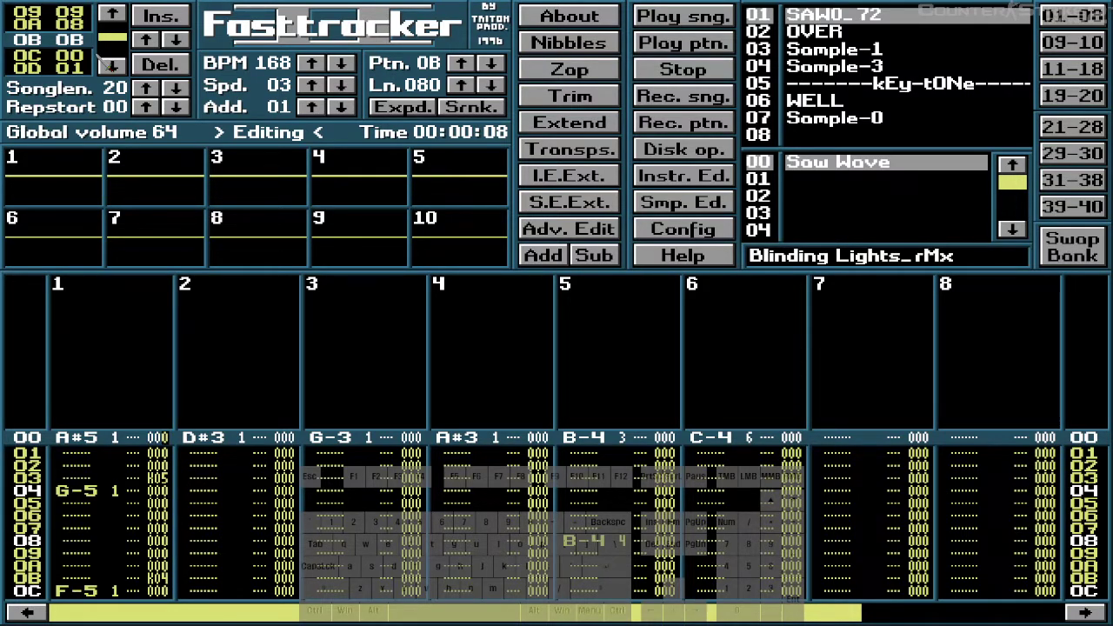
key(Down)
key(Down)
key(Down)
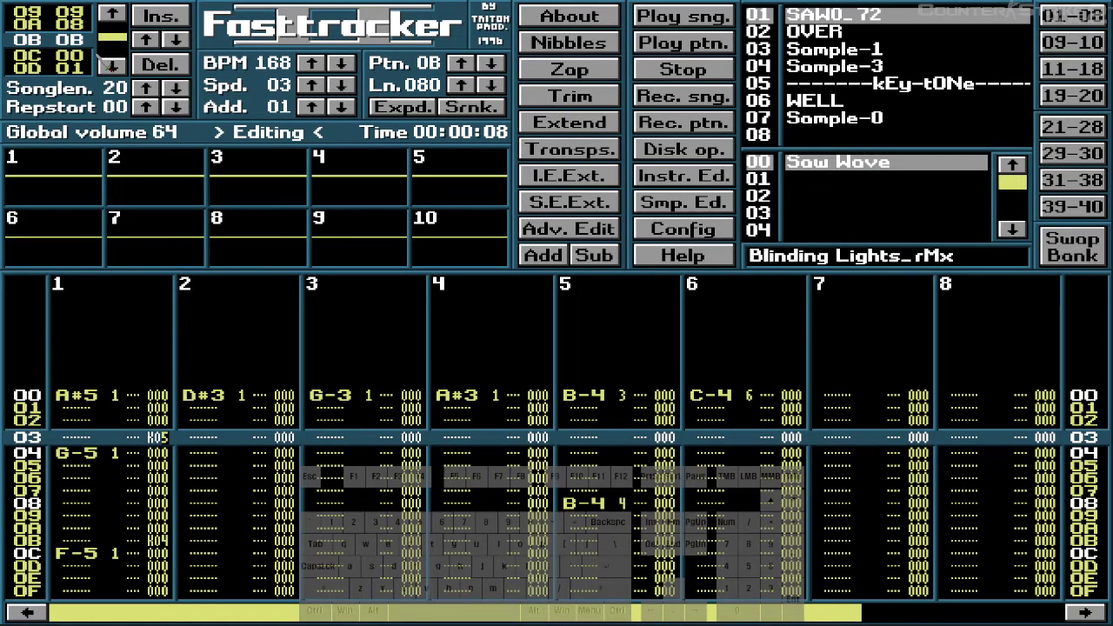
key(Down)
key(Down)
key(Down)
key(Down)
key(Down)
key(Down)
key(Down)
key(Down)
key(Down)
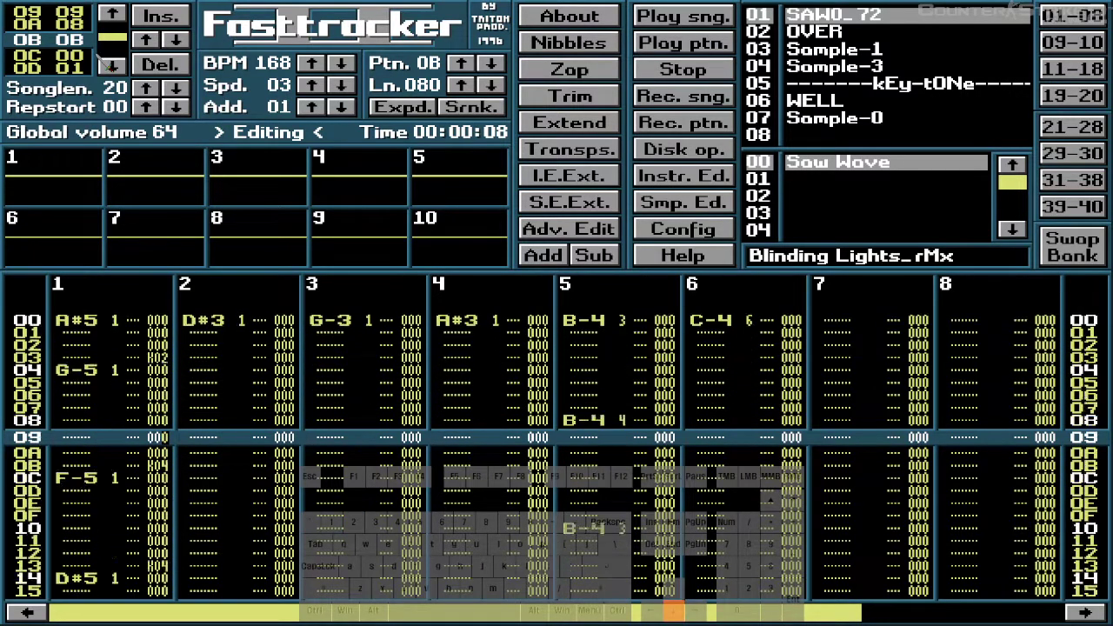
- Set channel 1's effect at row 0B, just before the F-5 note, to K02
key(Down)
key(Down)
key(Down)
key(Down)
key(Down)
key(Down)
key(Down)
key(Down)
key(Down)
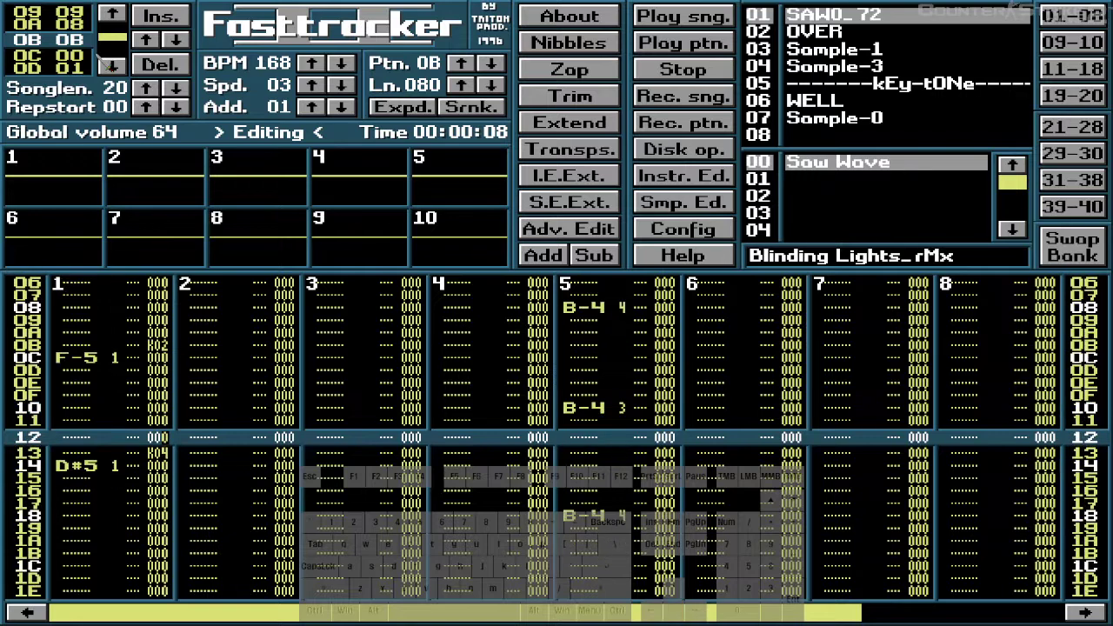
- Set channel 1's effect at row 1F, just before the A#5 note, to K02
key(Down)
key(Down)
key(Down)
key(Down)
key(Down)
key(Down)
key(Down)
key(Down)
key(Down)
key(Down)
key(Down)
key(Down)
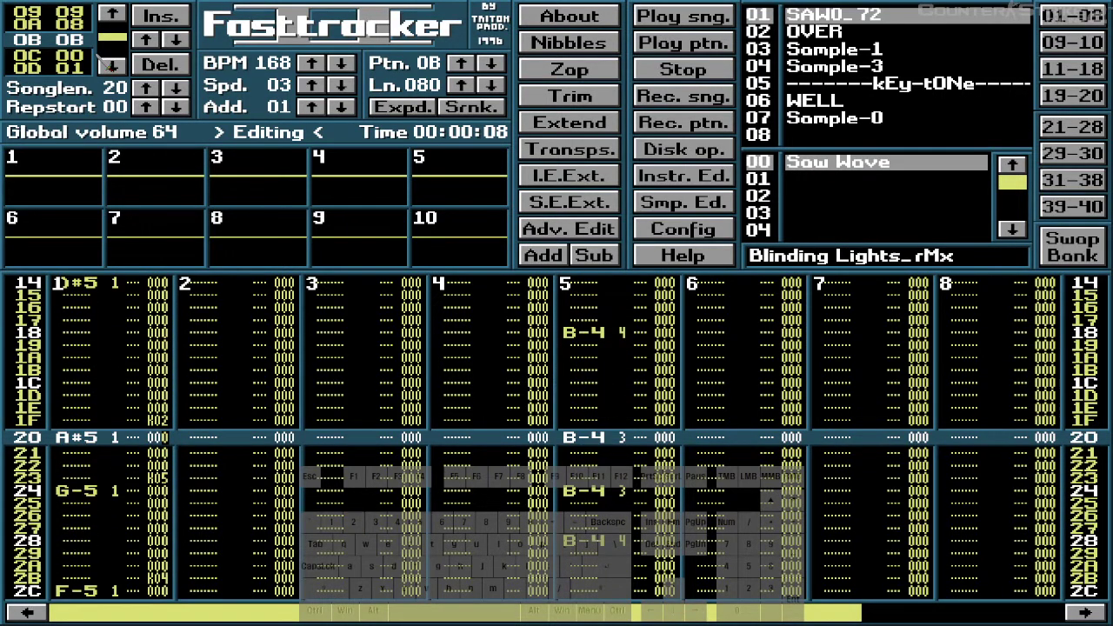
- Set channel 1's effect at row 1F to K01 and at row 23, just before the G-5 note, to K02
key(Down)
key(Down)
key(Down)
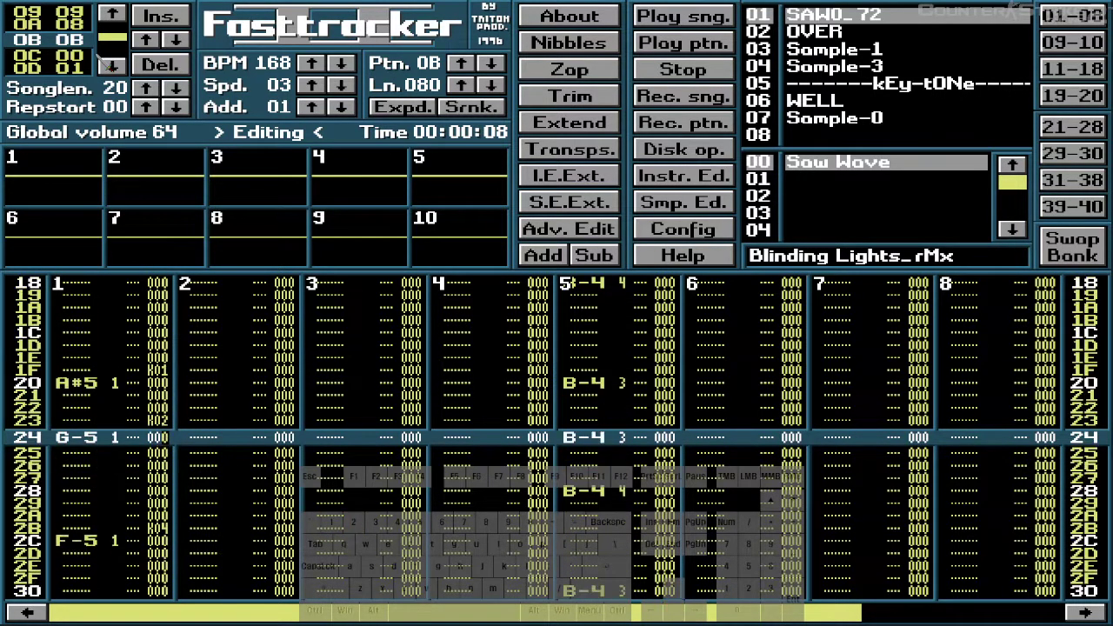
- Set channel 1's effect at row 2B, just before the F-5 note, to K02
key(Down)
key(Down)
key(Down)
key(Down)
key(Down)
key(Down)
key(Down)
key(Down)
key(Down)
key(Down)
key(Down)
key(Down)
key(Down)
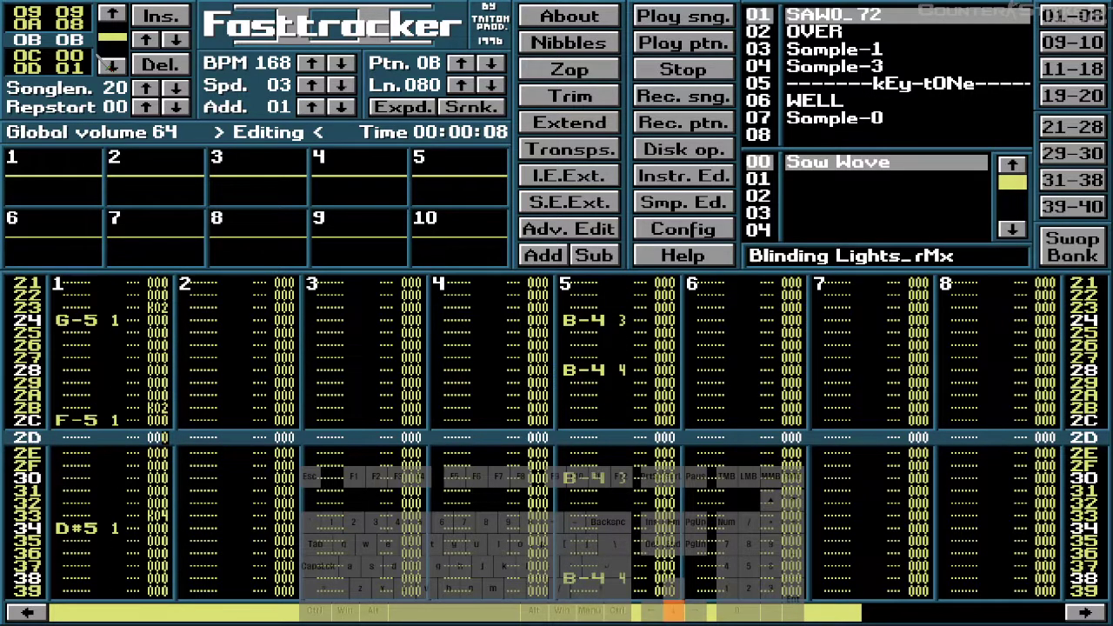
- Set channel 1's effect at row 33, just before the D#5 note, to K02
key(Down)
key(Down)
key(Down)
key(Down)
key(Down)
key(Down)
key(Down)
key(Down)
key(Down)
key(Down)
key(Down)
key(Down)
key(Down)
key(Down)
key(Down)
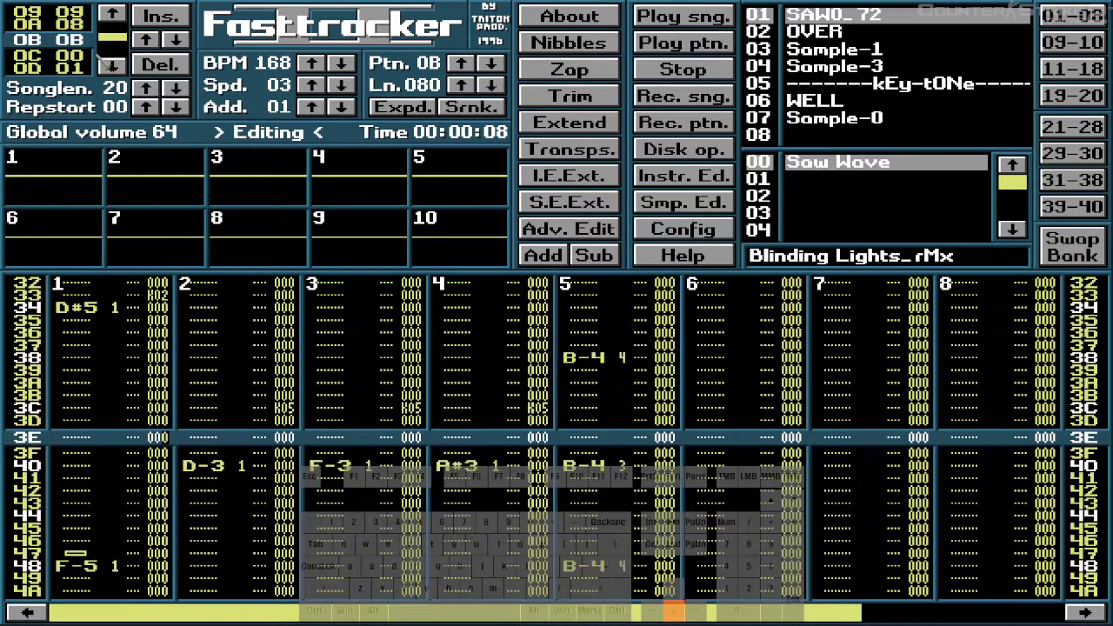
- Set channel 1's effect at row 7F, the last row of pattern 0B, to K02
key(Down)
key(Down)
key(Down)
key(Down)
key(Down)
key(Down)
key(Down)
key(Down)
key(Down)
key(Down)
key(Down)
key(Down)
key(Down)
key(Down)
key(Down)
key(Down)
key(Down)
key(Down)
key(Down)
key(Down)
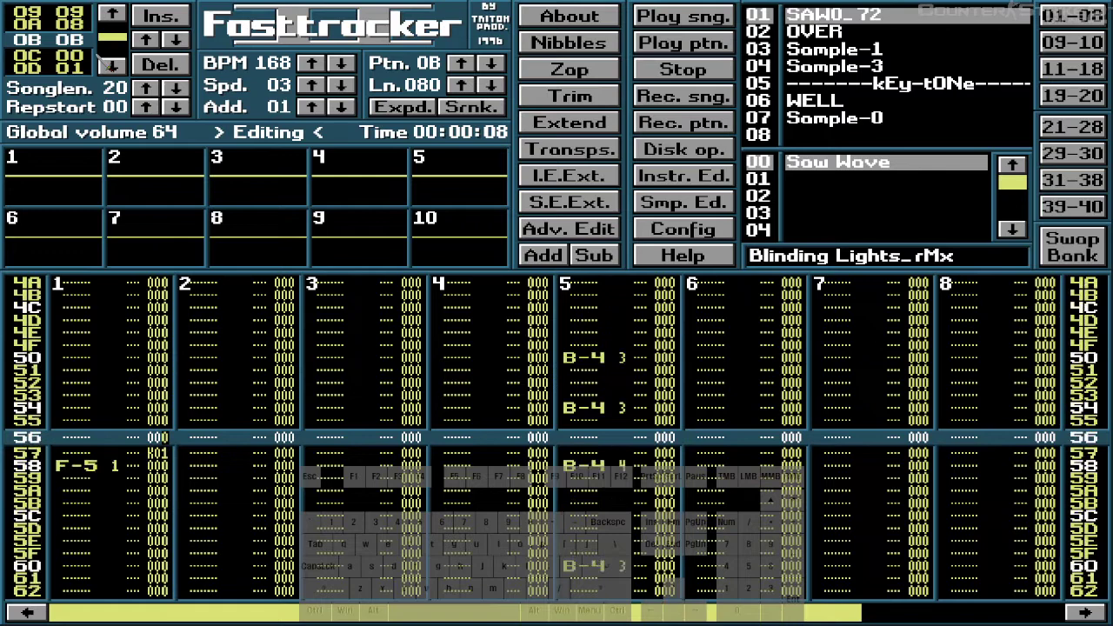
key(Down)
key(Down)
key(Down)
key(Down)
key(Down)
key(Down)
key(Down)
key(Down)
key(Down)
key(Down)
key(Down)
key(Down)
key(Down)
key(Down)
key(Down)
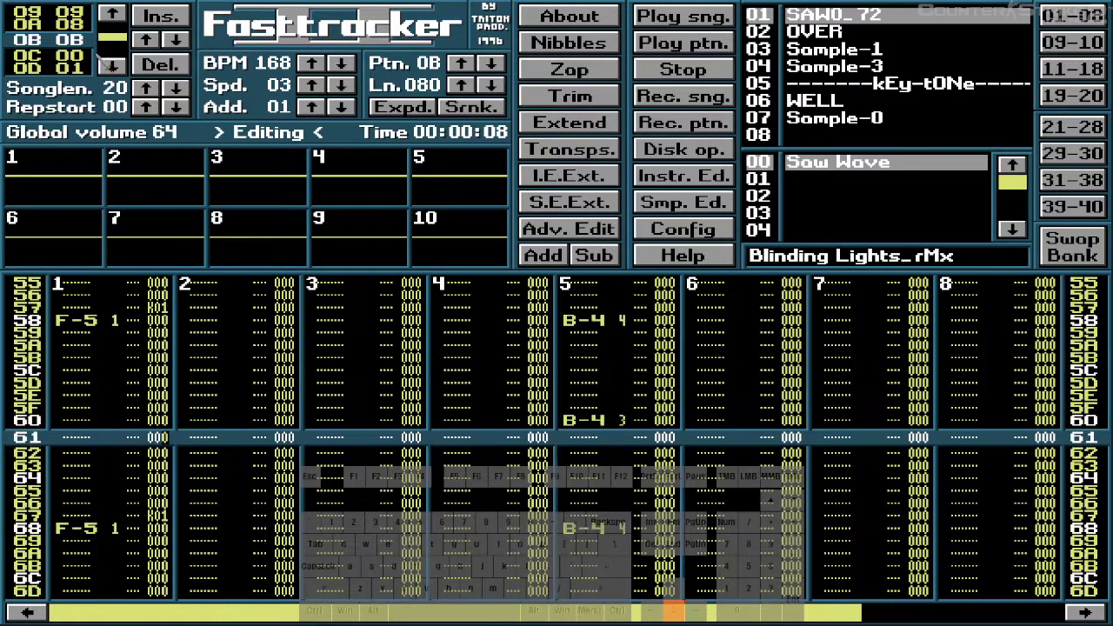
key(Down)
key(Down)
key(Down)
key(Down)
key(Down)
key(Down)
key(Down)
key(Down)
key(Down)
key(Down)
key(Down)
key(Down)
key(Down)
key(Down)
key(Down)
key(Down)
key(Down)
key(Down)
key(Down)
key(Down)
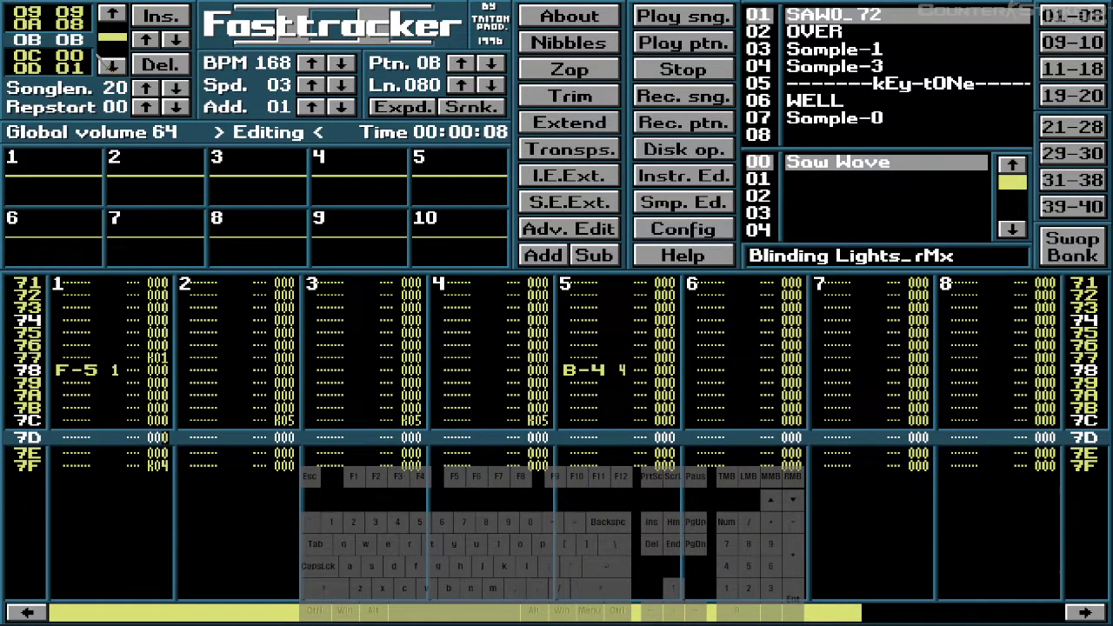
key(Down)
key(Down)
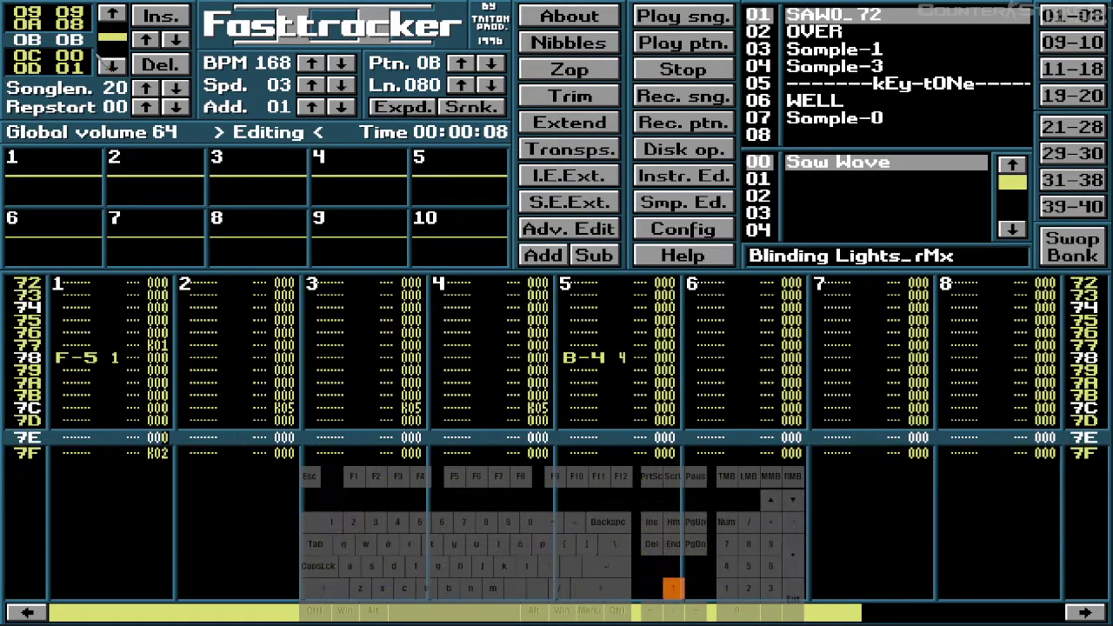
- Set the effects at row 3C in channels 2, 3 and 4 to K02
key(Down)
key(Down)
key(Right)
key(Right)
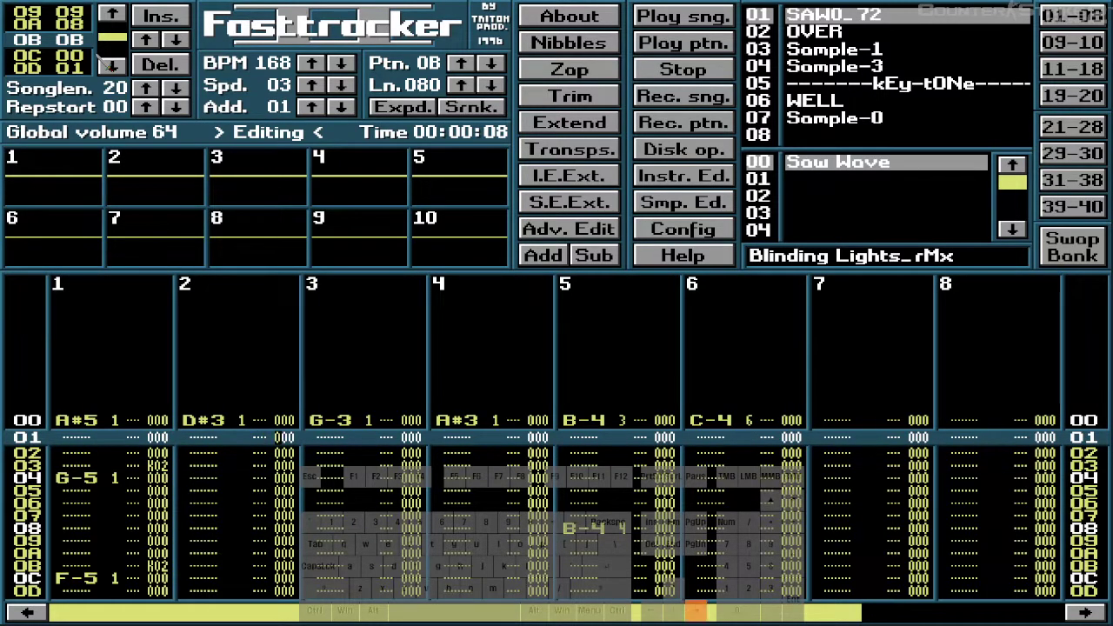
key(Down)
key(Down)
key(Down)
key(Down)
key(Down)
key(Down)
key(Down)
key(Down)
key(Down)
key(Down)
key(Down)
key(Down)
key(Down)
key(Down)
key(Down)
key(Down)
key(Down)
key(Down)
key(Down)
key(Down)
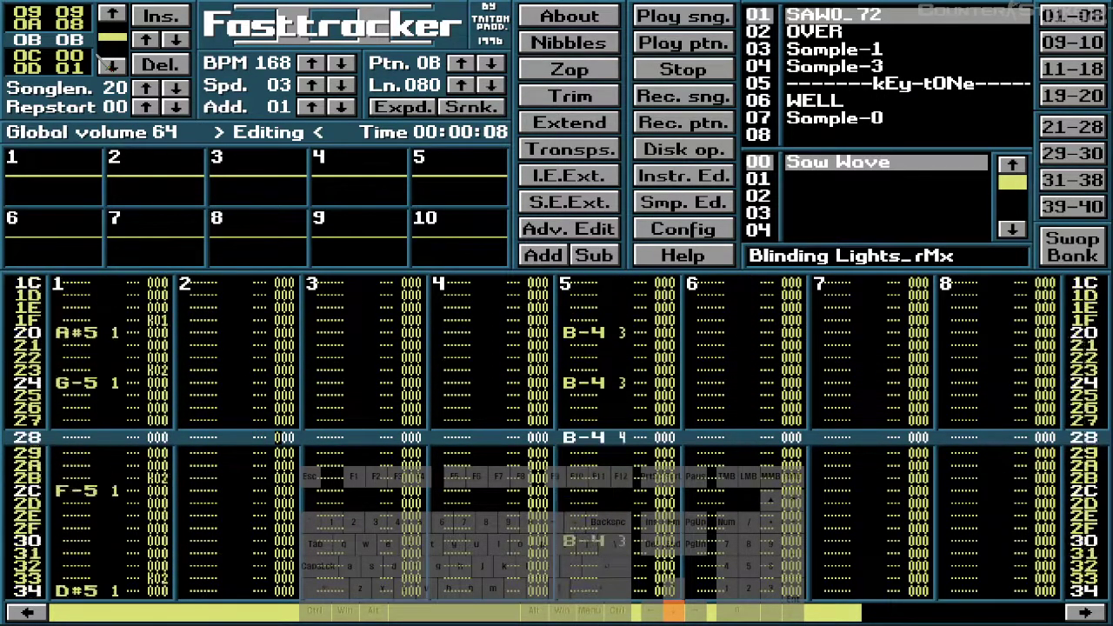
key(Down)
key(Down)
key(Down)
key(Down)
key(Down)
key(Down)
key(Down)
key(Down)
key(Down)
key(Down)
key(Down)
key(Down)
key(Down)
key(Down)
key(Down)
key(Down)
key(Down)
key(Down)
key(Down)
key(Down)
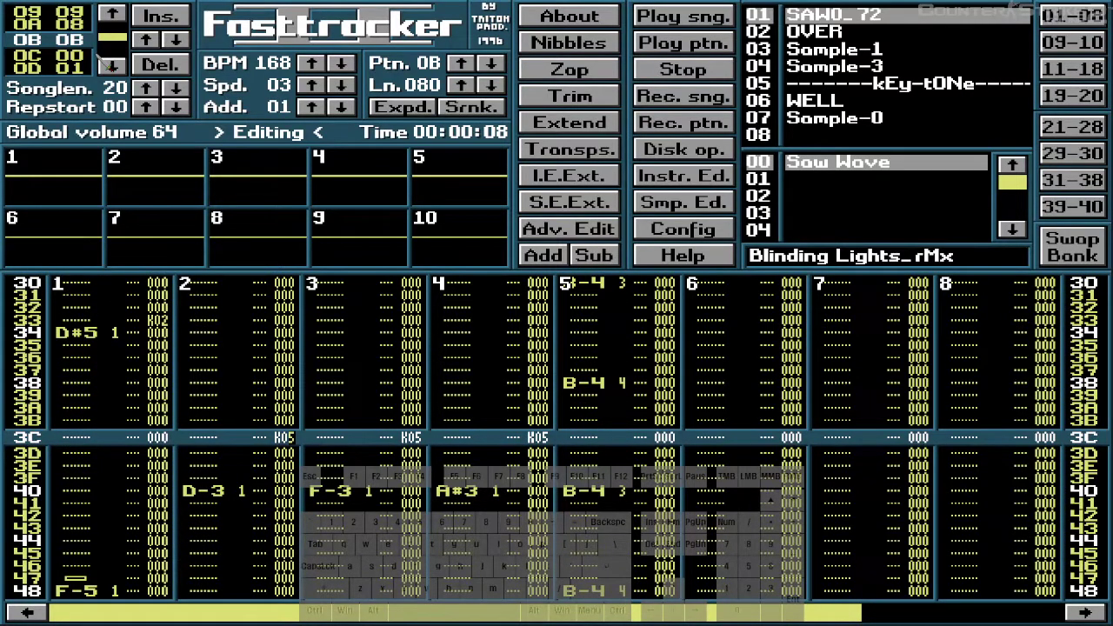
key(2)
key(Right)
key(Right)
key(Right)
key(Right)
key(Right)
key(Right)
key(2)
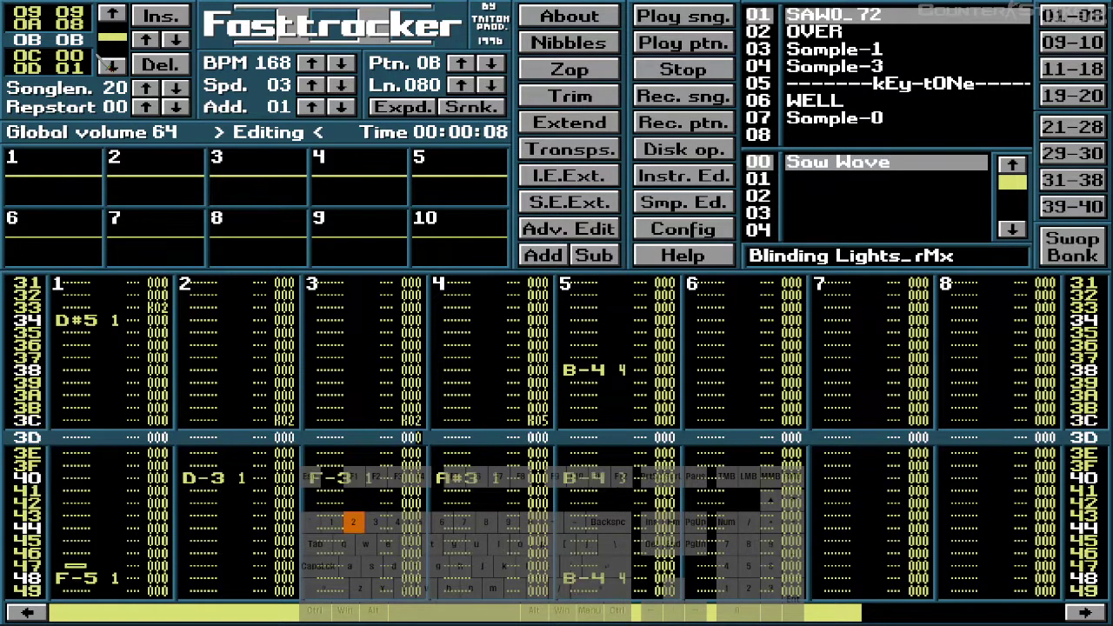
key(Right)
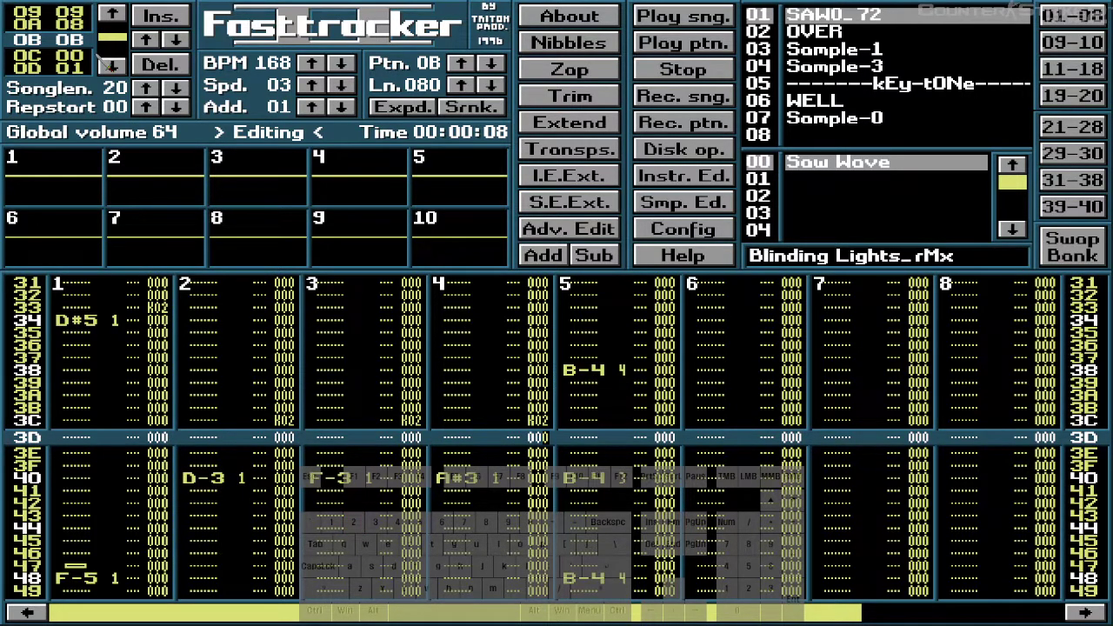
key(2)
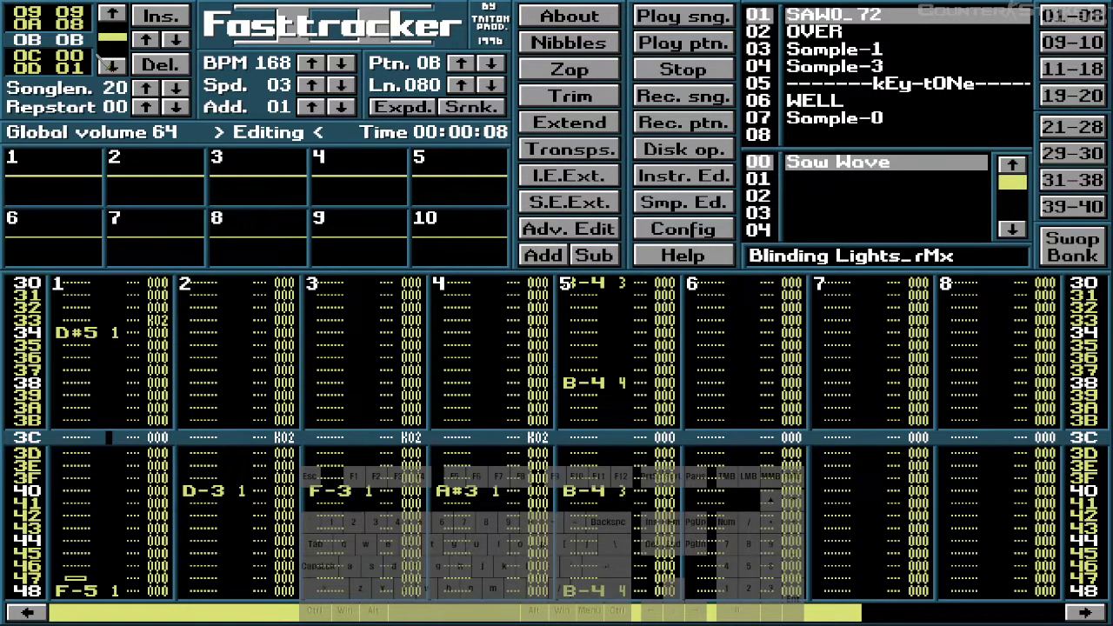
- Set the effects at row 7C in channels 2, 3 and 4 of pattern 0B to K02
key(Down)
key(Down)
key(Down)
key(Down)
key(Down)
key(Down)
key(Down)
key(Down)
key(Down)
key(Down)
key(Down)
key(Down)
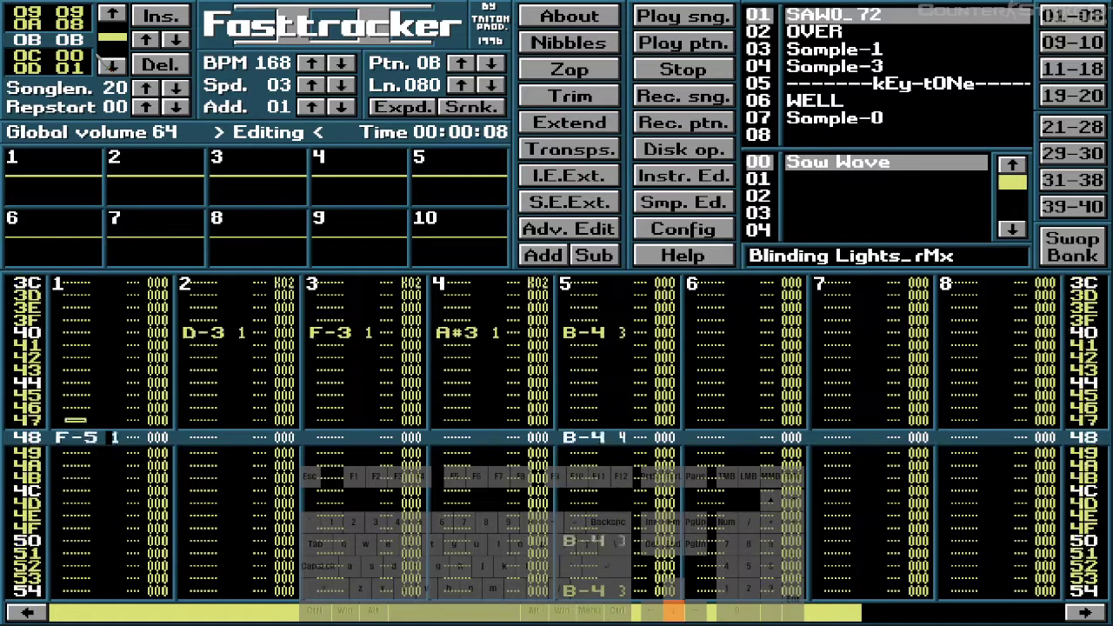
key(Down)
key(Down)
key(Down)
key(Down)
key(Down)
key(Down)
key(Down)
key(Down)
key(Down)
key(Down)
key(Down)
key(Down)
key(Down)
key(Down)
key(Down)
key(Down)
key(Down)
key(Down)
key(Down)
key(Down)
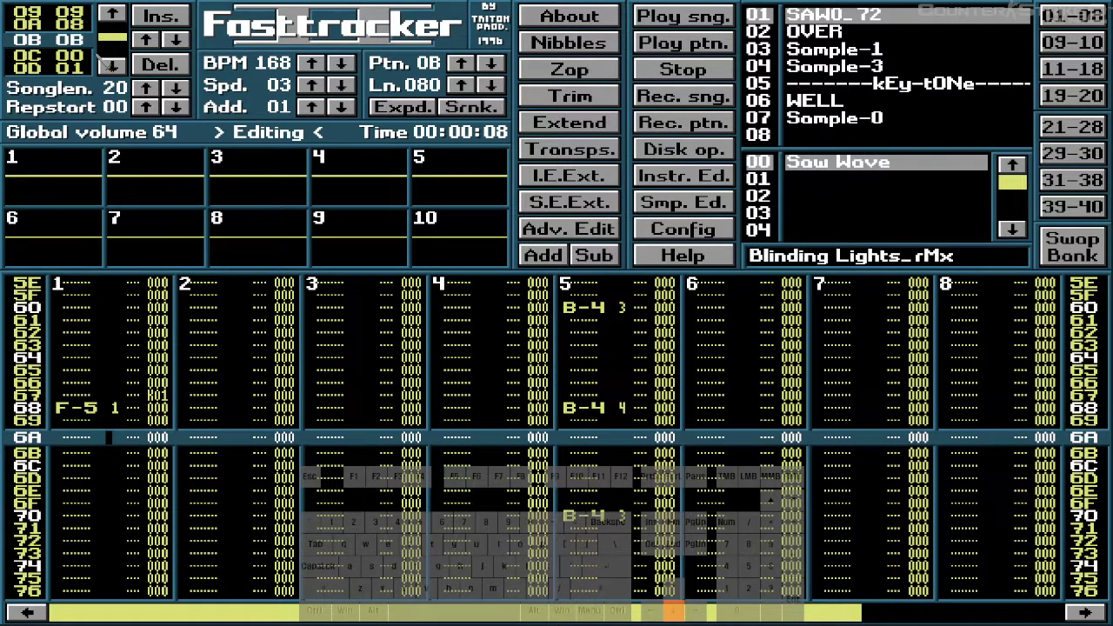
key(Down)
key(Down)
key(Down)
key(Down)
key(Down)
key(Down)
key(Down)
key(Down)
key(Down)
key(Down)
key(Down)
key(Down)
key(Down)
key(Down)
key(Down)
key(Down)
key(Down)
key(Down)
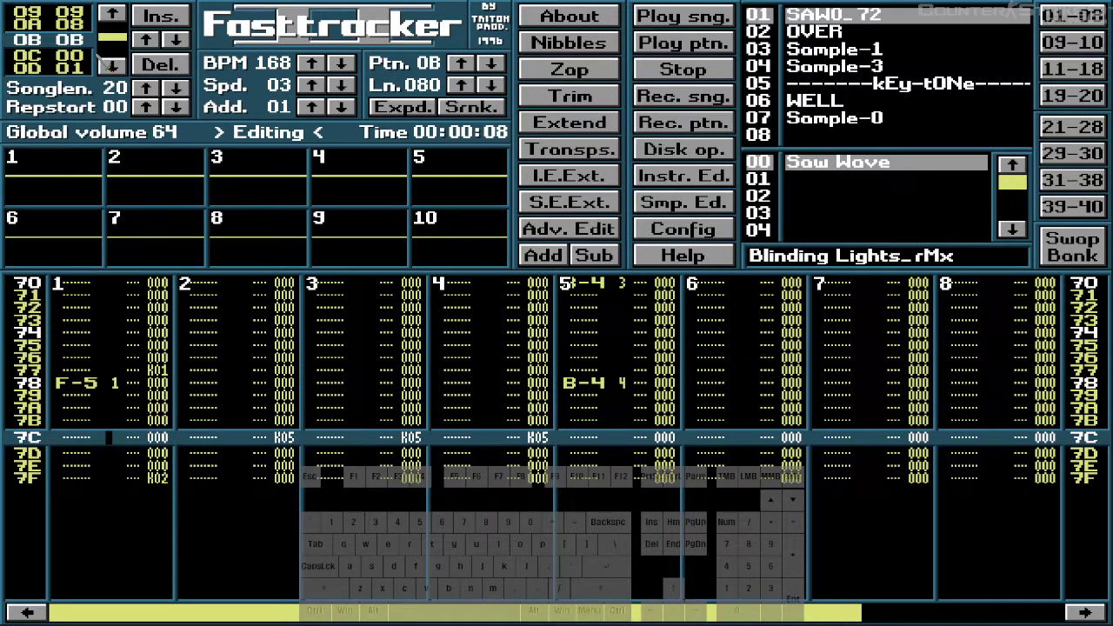
key(Up)
key(Down)
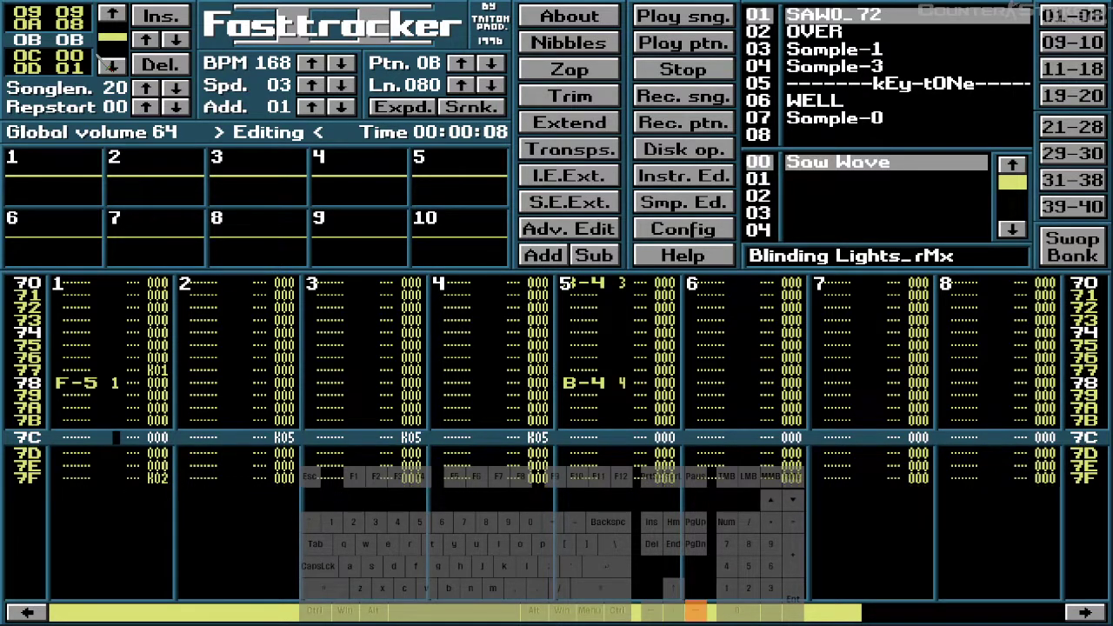
key(2)
key(Up)
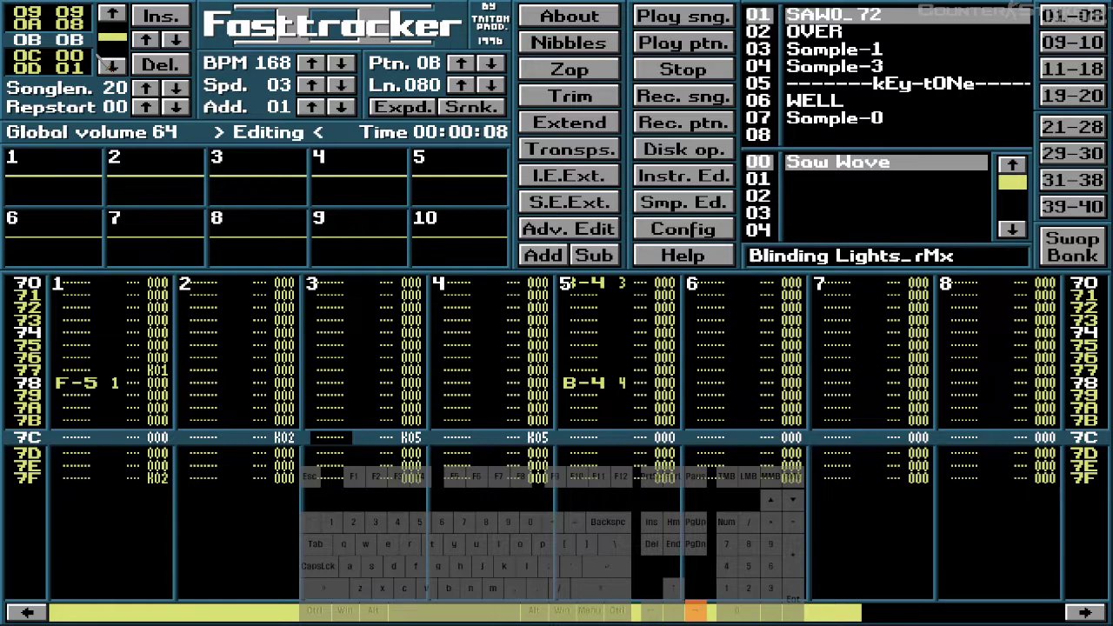
key(Right)
key(2)
key(Up)
key(Right)
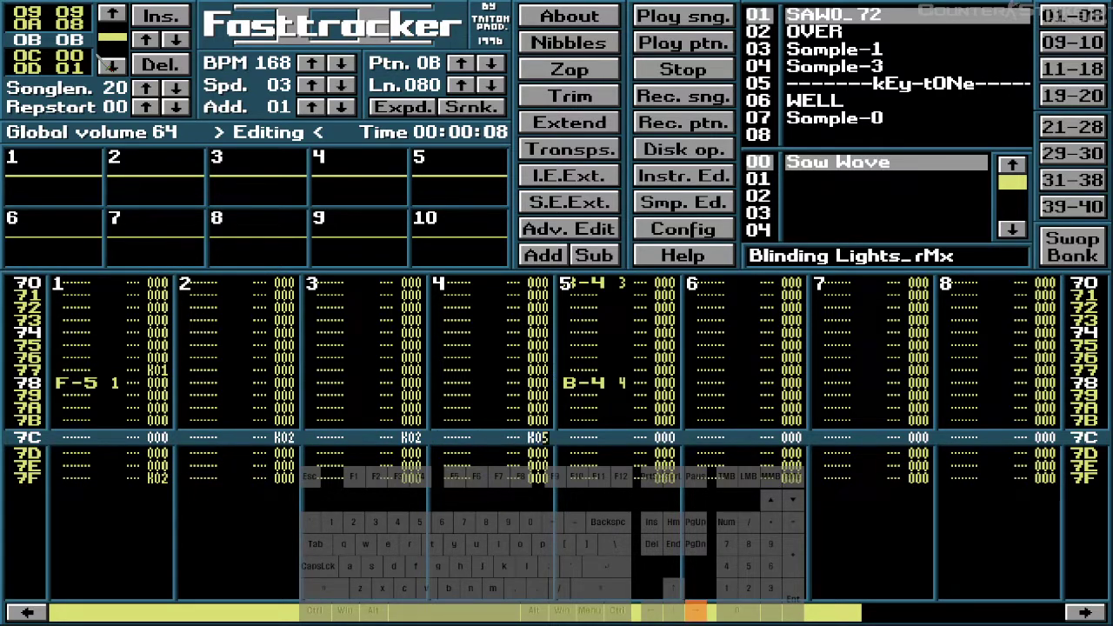
key(2)
key(Right)
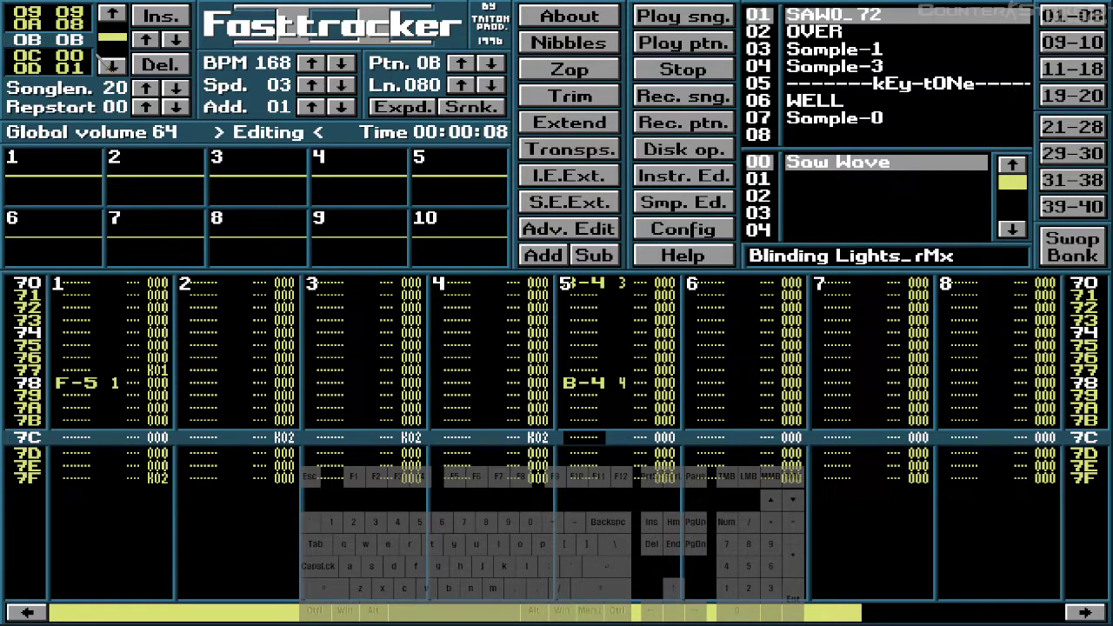
- Play the song from position 15 into pattern 16 and stop the playback there
key(Left)
key(Left)
key(Left)
key(Left)
key(Left)
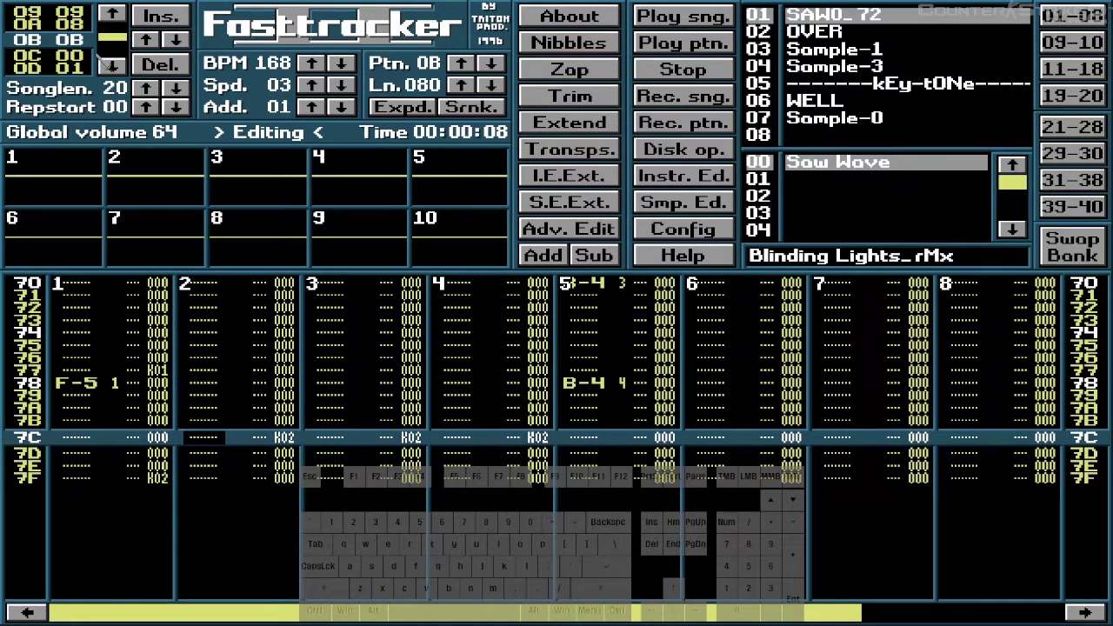
key(Return)
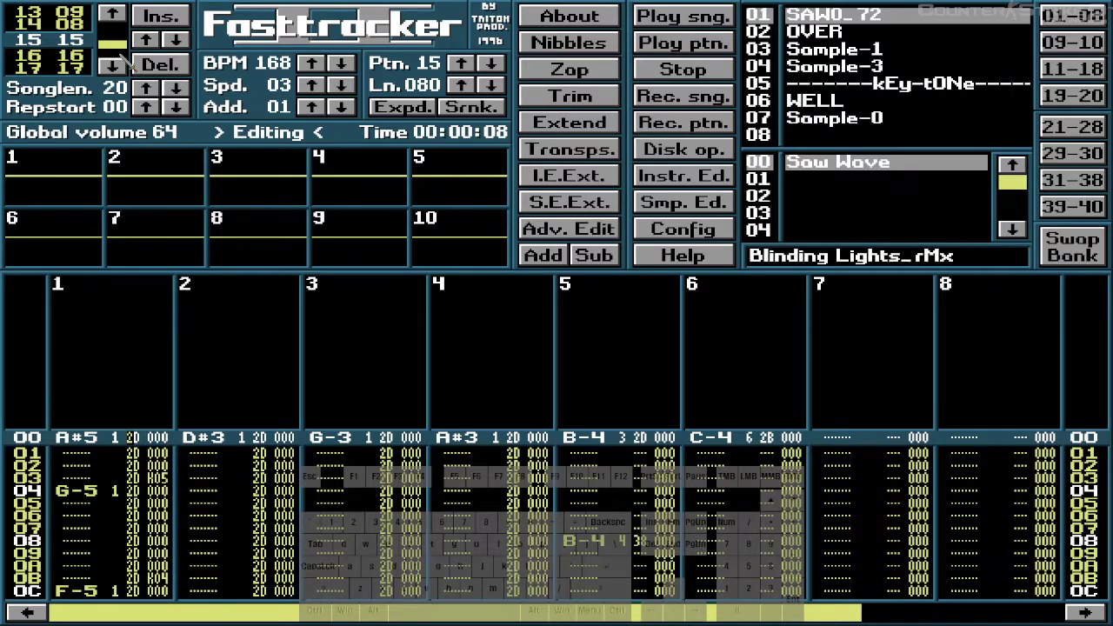
key(Return)
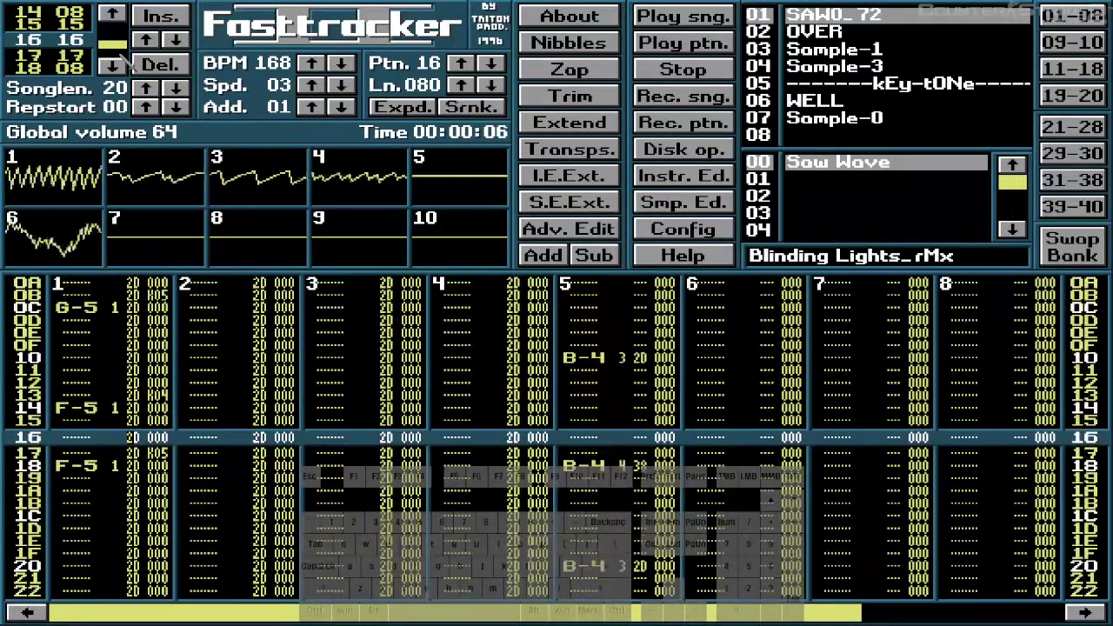
key(space)
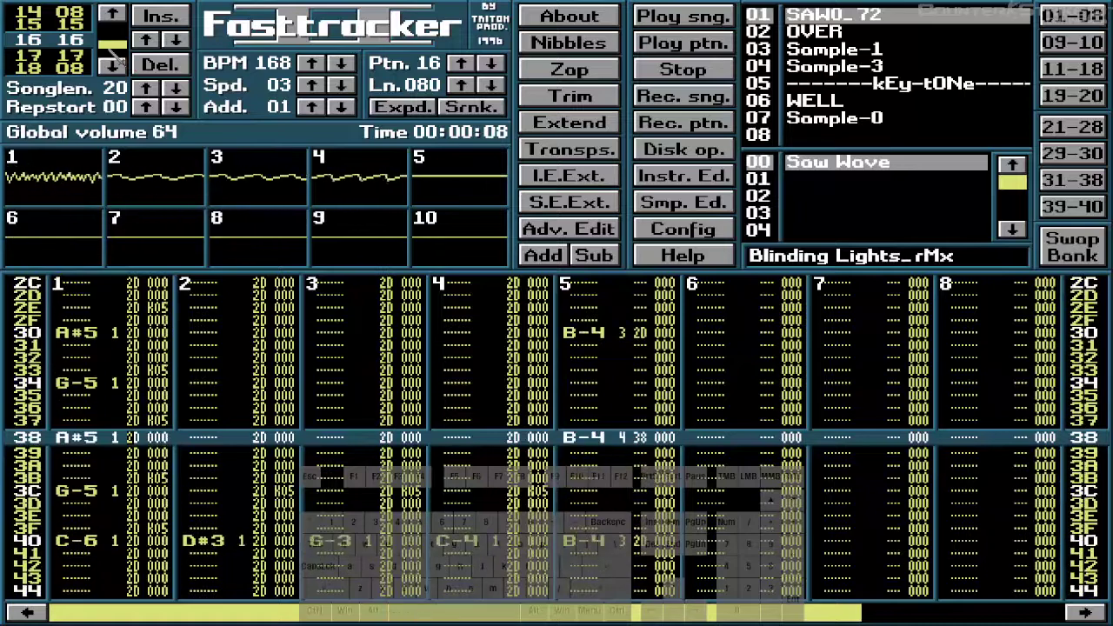
- Return to song position 15 and clear every volume-column value in channel 1 of pattern 15
scroll(115, 65, up, 1)
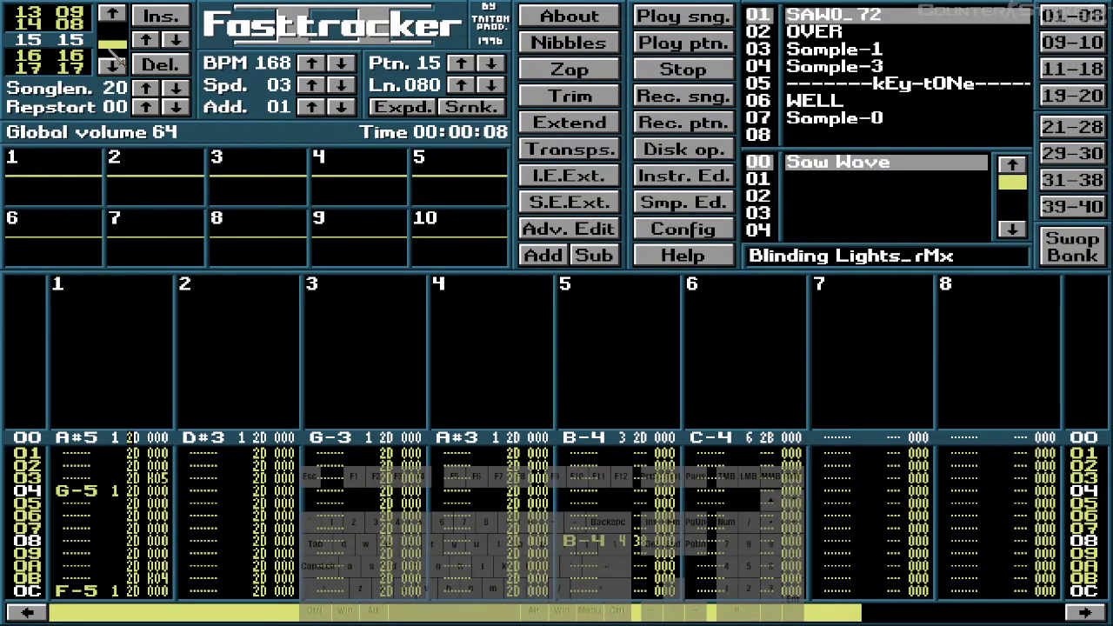
scroll(115, 65, down, 9)
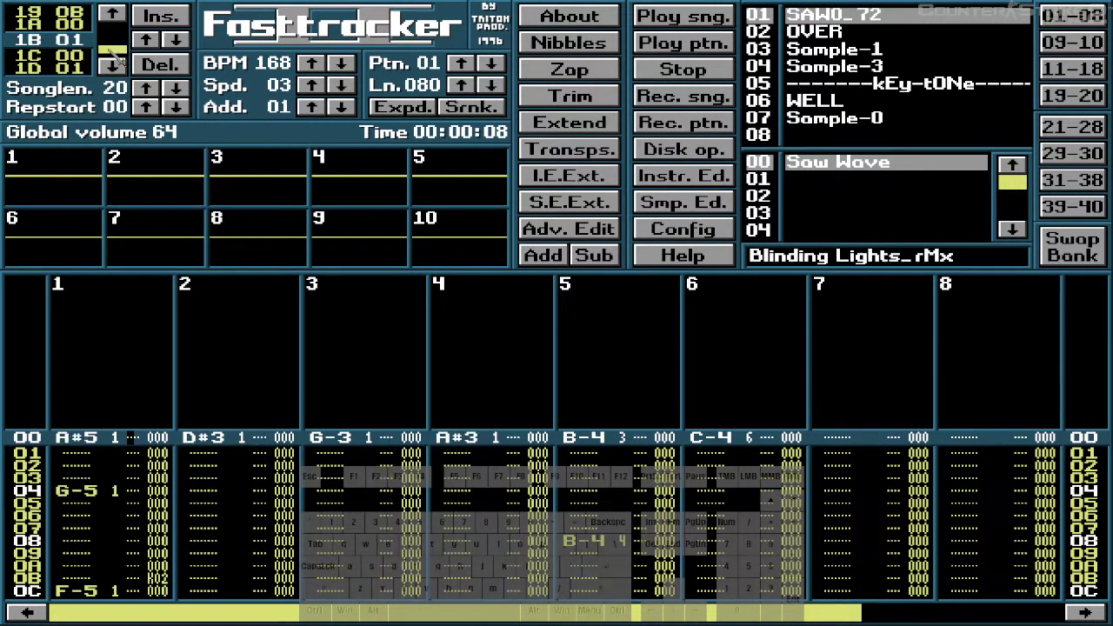
scroll(115, 65, up, 9)
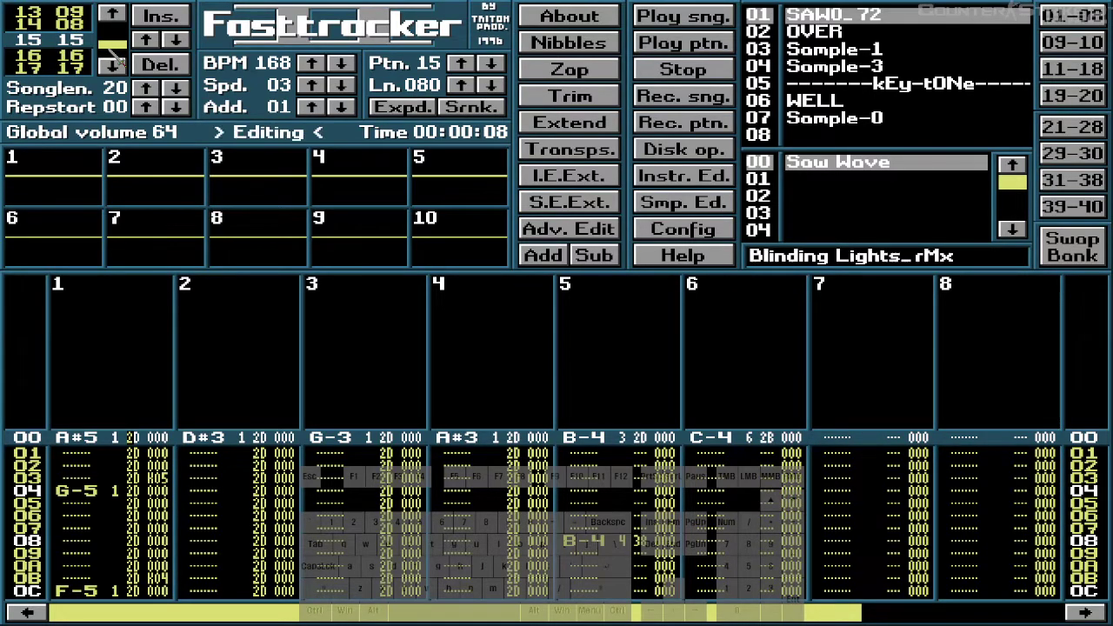
key(Delete)
key(Delete)
key(Delete)
key(Delete)
key(Delete)
key(Delete)
key(Delete)
key(Delete)
key(Delete)
key(Delete)
key(Delete)
key(Delete)
key(Delete)
key(Delete)
key(Delete)
key(Delete)
key(Delete)
key(Delete)
key(Delete)
key(Delete)
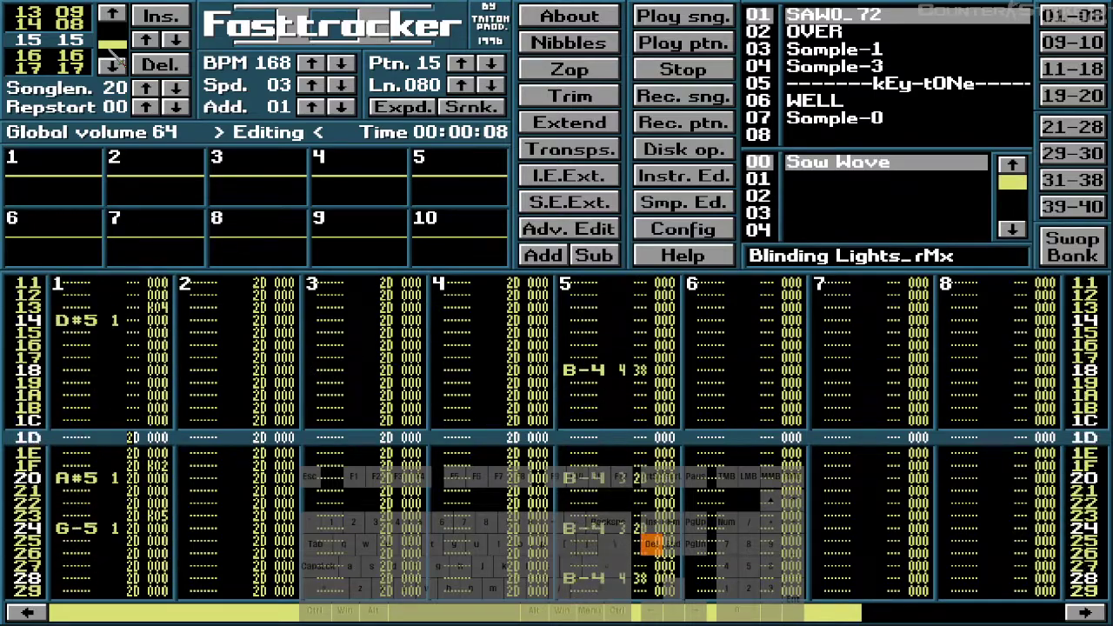
key(Delete)
key(Delete)
key(Delete)
key(Delete)
key(Delete)
key(Delete)
key(Delete)
key(Delete)
key(Delete)
key(Delete)
key(Delete)
key(Delete)
key(Delete)
key(Delete)
key(Delete)
key(Delete)
key(Delete)
key(Delete)
key(Delete)
key(Delete)
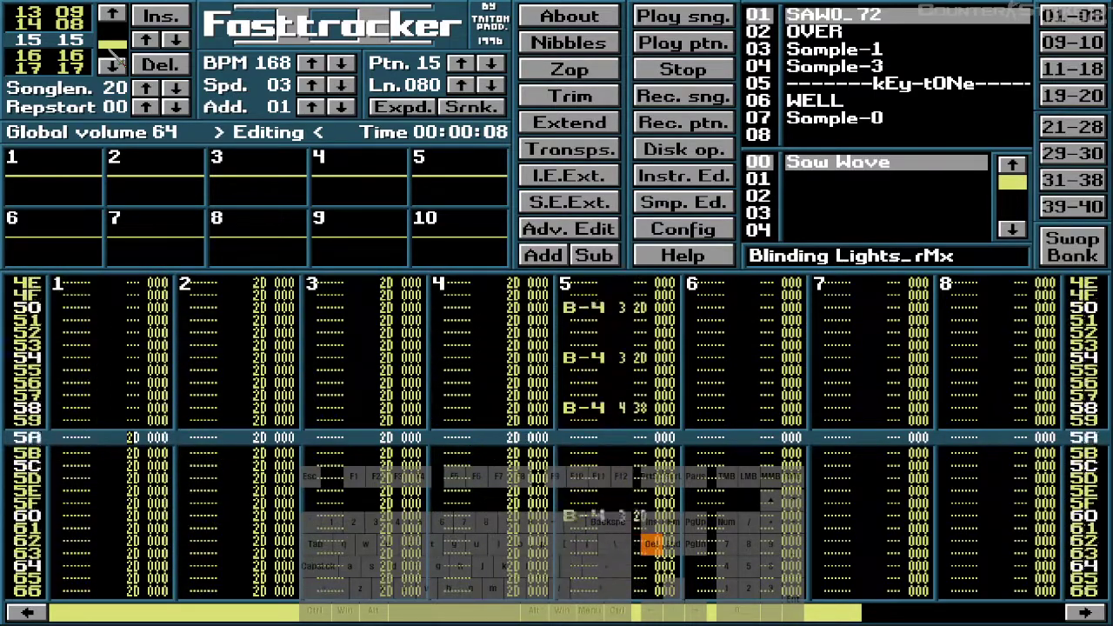
key(Delete)
key(Delete)
key(Delete)
key(Delete)
key(Delete)
key(Delete)
key(Delete)
key(Delete)
key(Delete)
key(Delete)
key(Delete)
key(Delete)
key(Delete)
key(Delete)
key(Delete)
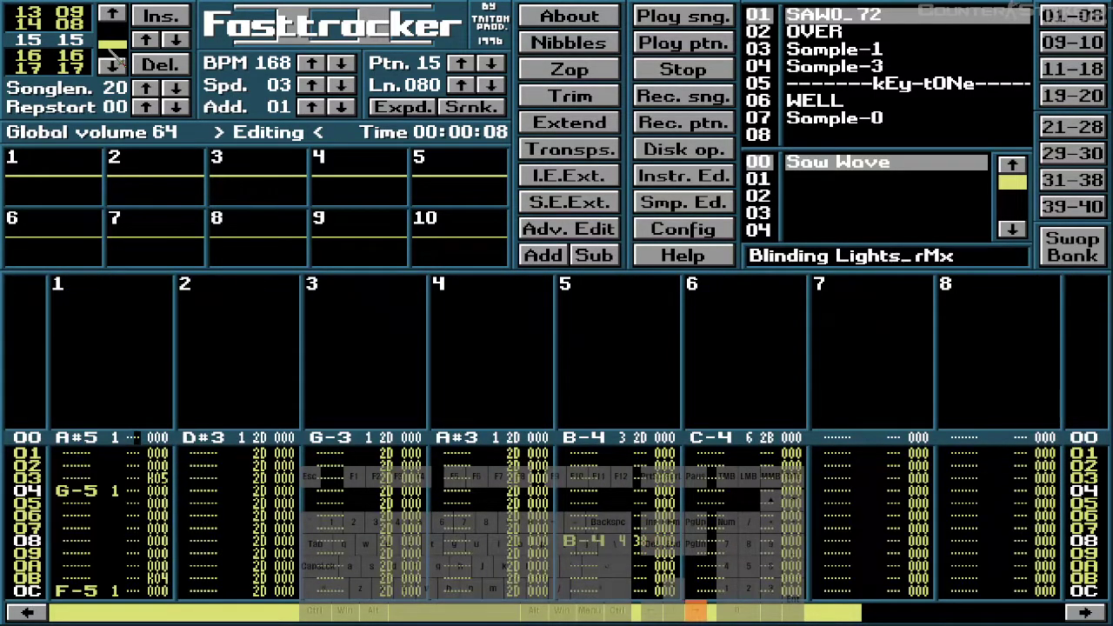
- Clear every volume-column value in channel 2 of pattern 15
key(Right)
key(Right)
key(Right)
key(Right)
key(Right)
key(Right)
key(Right)
key(Right)
key(Delete)
key(Delete)
key(Delete)
key(Delete)
key(Delete)
key(Delete)
key(Delete)
key(Delete)
key(Delete)
key(Delete)
key(Delete)
key(Delete)
key(Delete)
key(Delete)
key(Delete)
key(Delete)
key(Delete)
key(Delete)
key(Delete)
key(Delete)
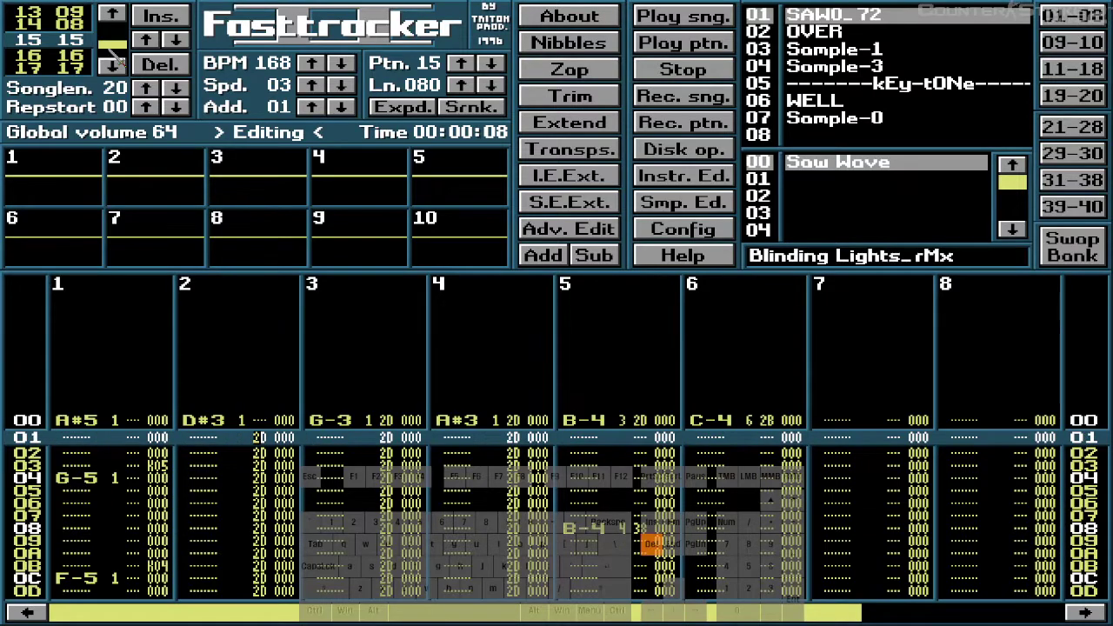
key(Delete)
key(Delete)
key(Delete)
key(Delete)
key(Delete)
key(Delete)
key(Delete)
key(Delete)
key(Delete)
key(Delete)
key(Delete)
key(Delete)
key(Delete)
key(Delete)
key(Delete)
key(Delete)
key(Delete)
key(Delete)
key(Delete)
key(Delete)
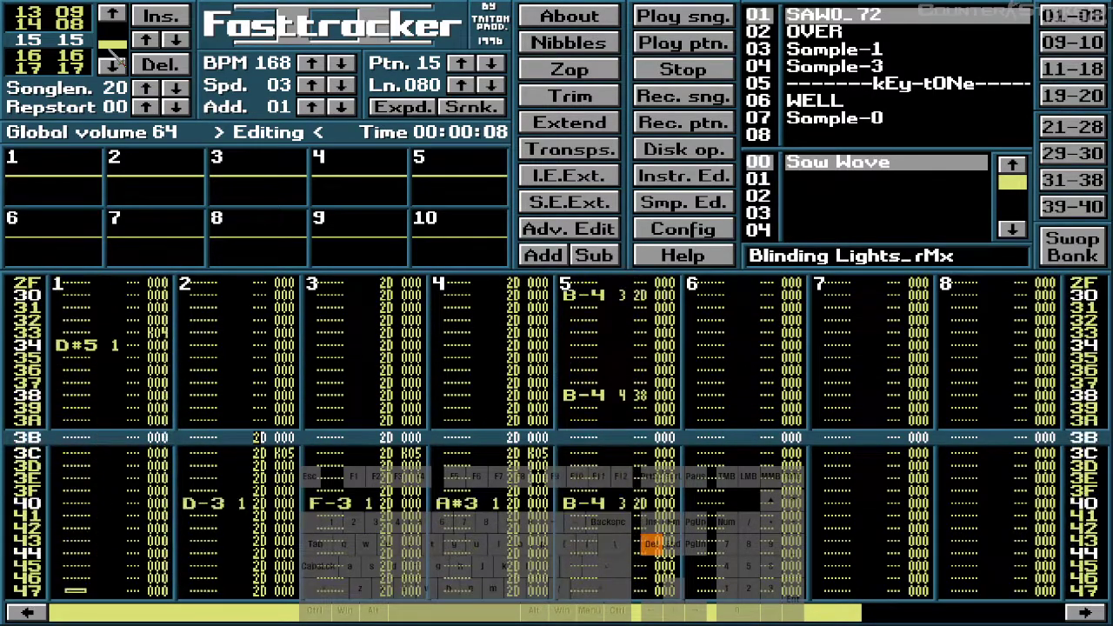
key(Delete)
key(Delete)
key(Delete)
key(Delete)
key(Delete)
key(Delete)
key(Delete)
key(Delete)
key(Delete)
key(Delete)
key(Delete)
key(Delete)
key(Delete)
key(Delete)
key(Delete)
key(Delete)
key(Delete)
key(Delete)
key(Delete)
key(Delete)
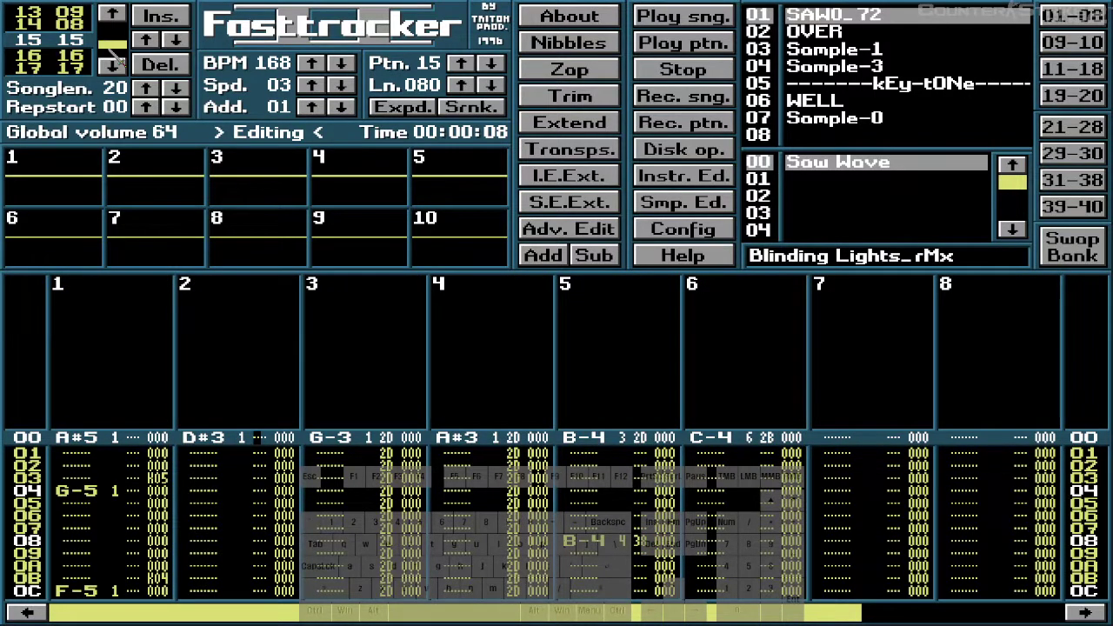
- Examine the help's keybindings list for the cut, copy and paste shortcuts and the screen-switching shortcuts, and return to the pattern
key(ctrl+t)
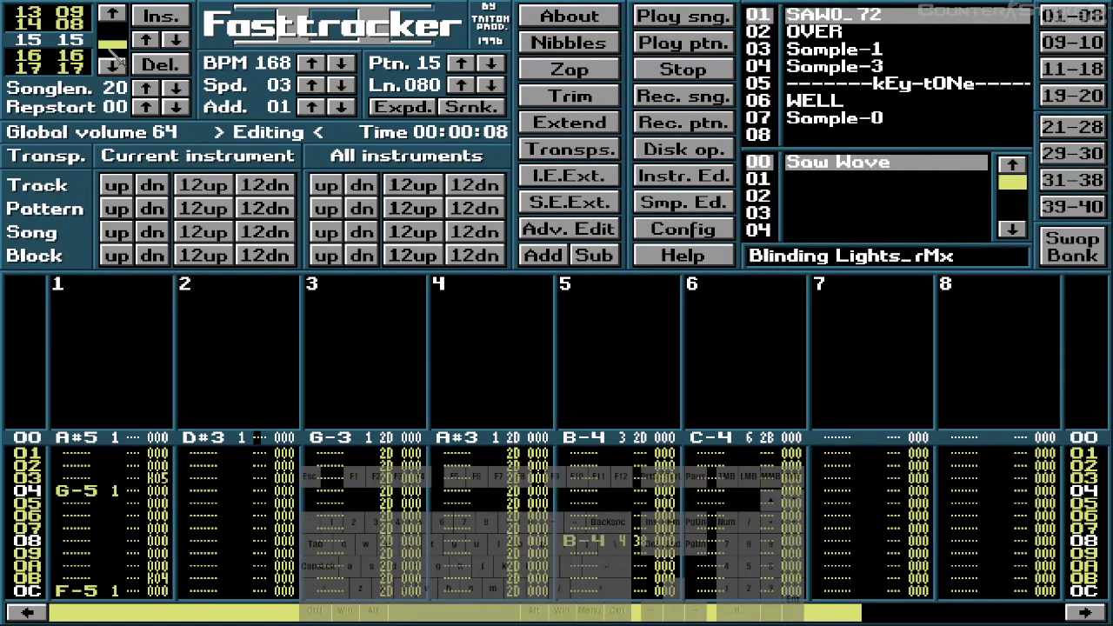
key(shift)
click(666, 261)
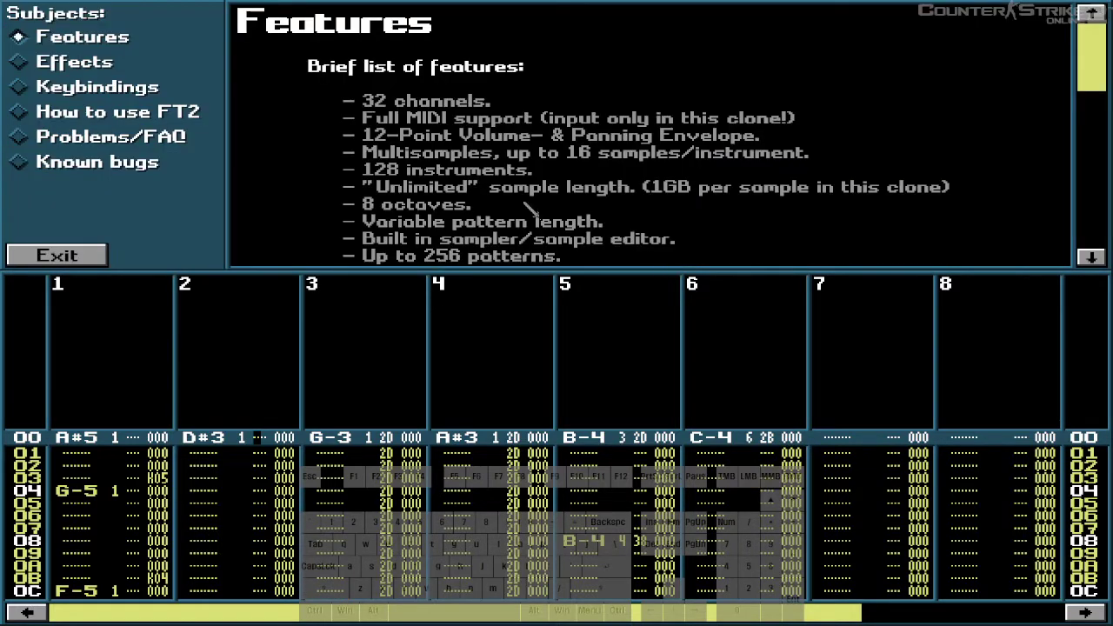
click(53, 88)
scroll(452, 174, down, 10)
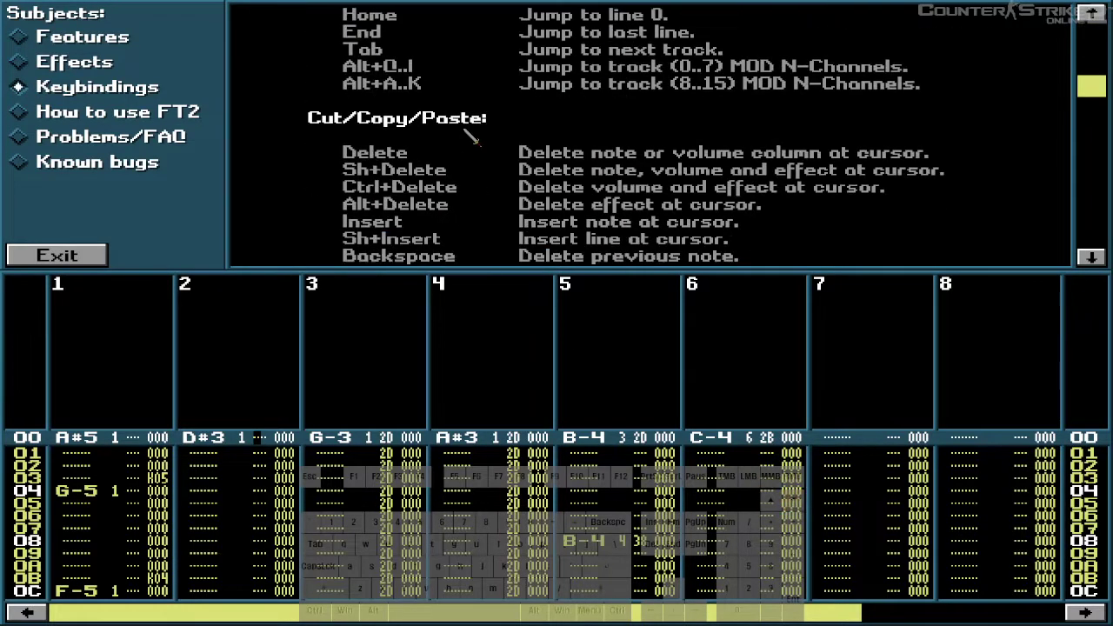
scroll(469, 143, down, 15)
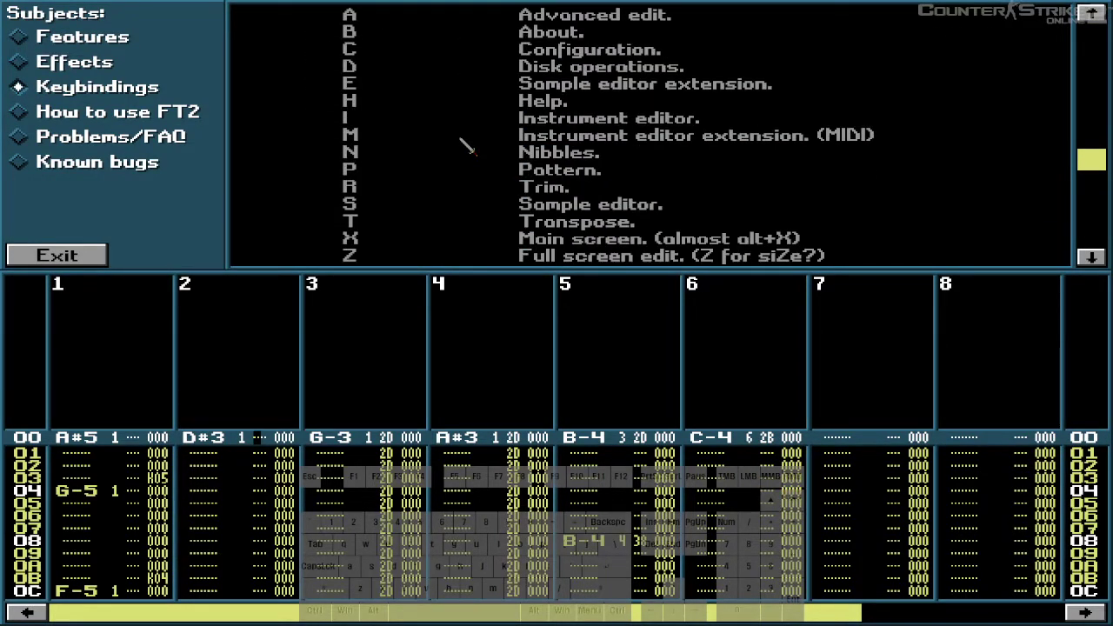
scroll(468, 146, down, 3)
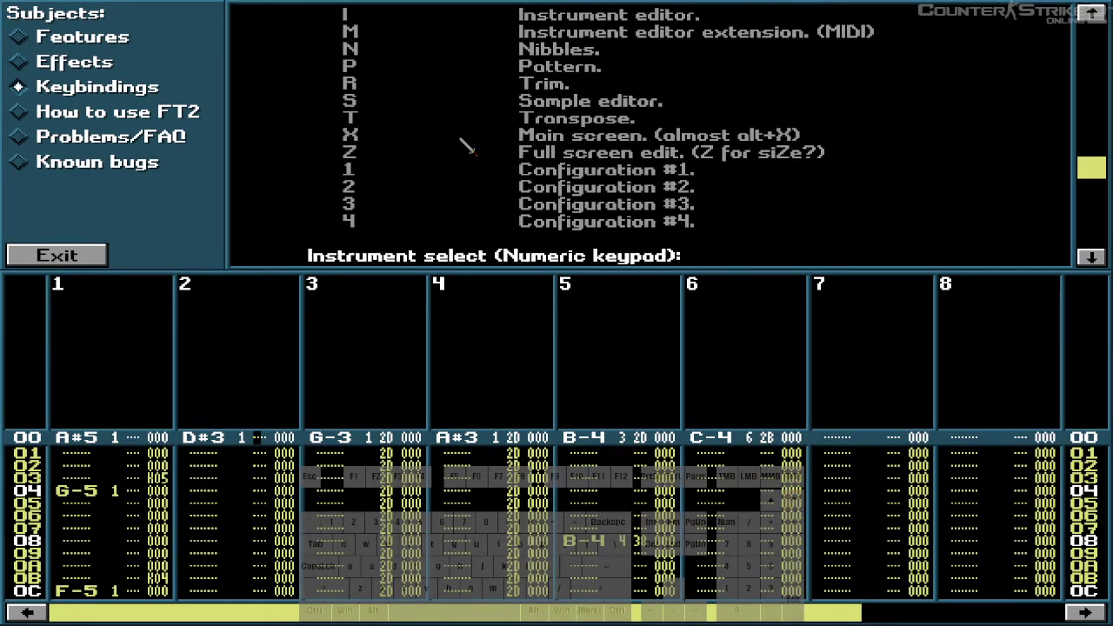
click(85, 261)
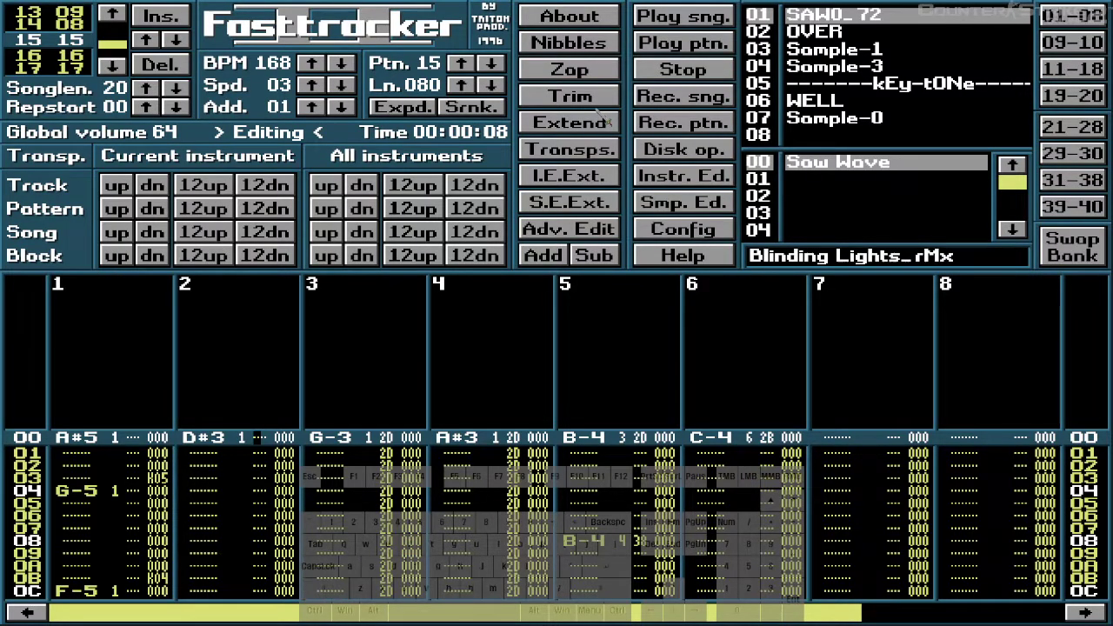
click(569, 149)
key(shift+r)
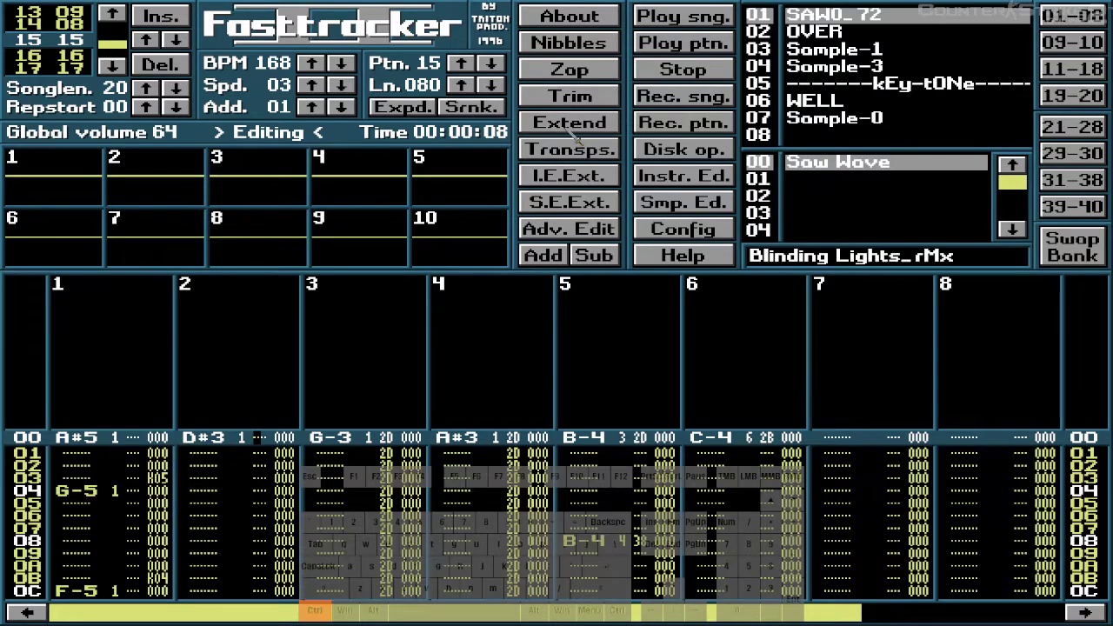
key(ctrl+r)
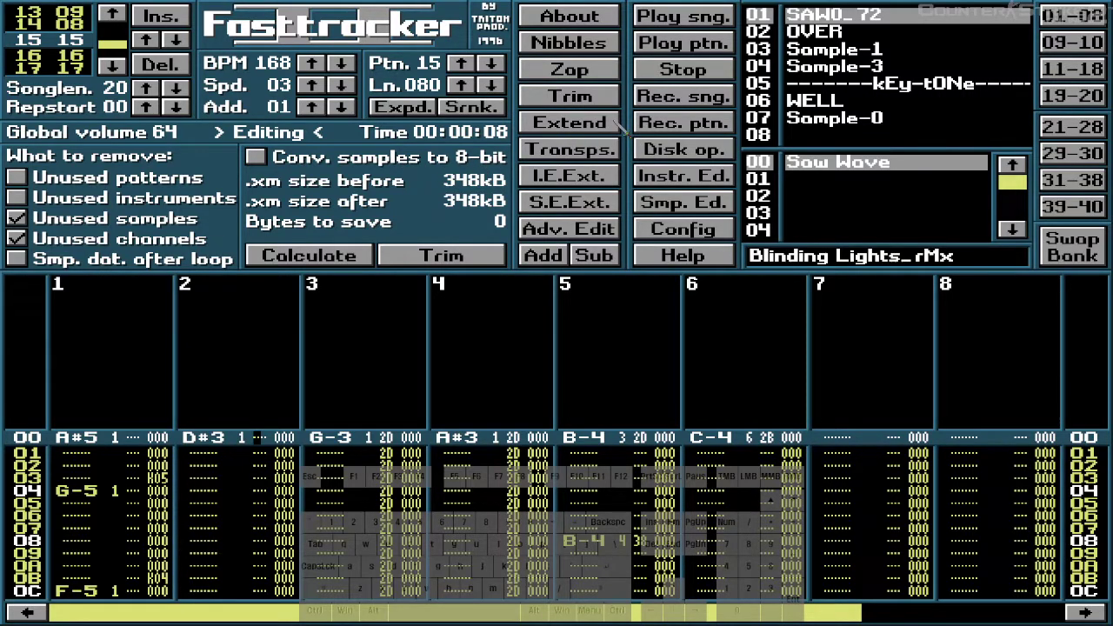
key(ctrl+r)
- Look through the rows of pattern 15 to check the volume column of channel 2
key(Down)
key(Down)
key(Down)
key(Down)
key(Down)
key(Down)
key(Down)
key(Down)
key(Down)
key(Down)
key(Down)
key(Down)
key(Down)
key(Down)
key(Down)
key(Down)
key(Down)
key(Down)
key(Down)
key(Down)
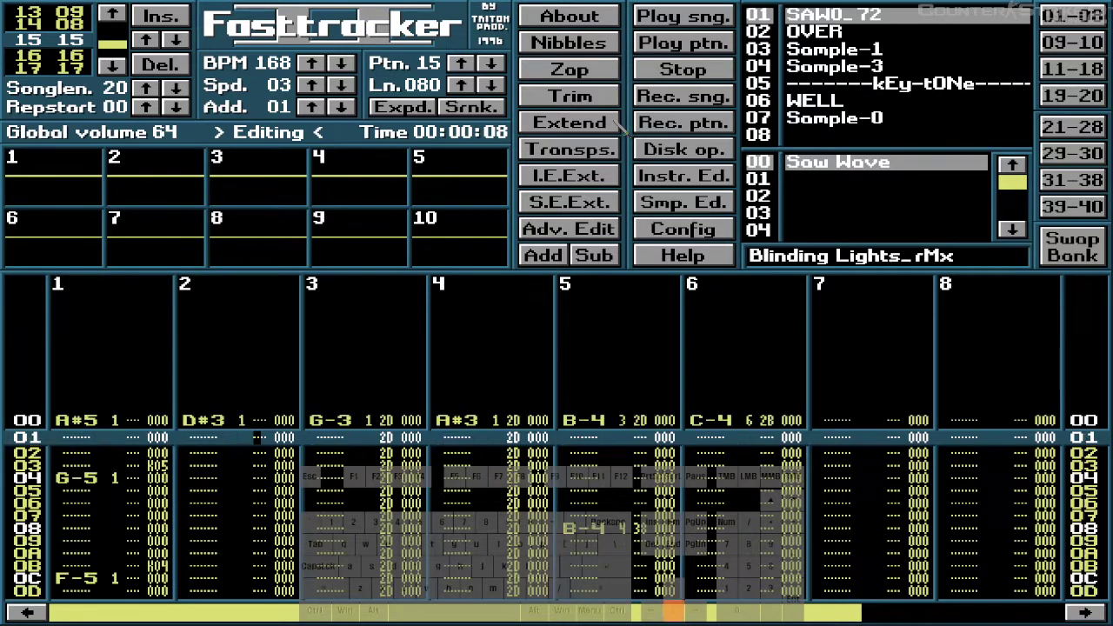
key(Up)
key(Up)
key(Up)
key(Up)
key(Up)
key(Up)
key(Up)
key(Up)
key(Up)
key(Up)
key(Up)
key(Up)
key(Up)
key(Up)
key(Up)
key(Up)
key(Up)
key(Up)
key(Up)
key(Up)
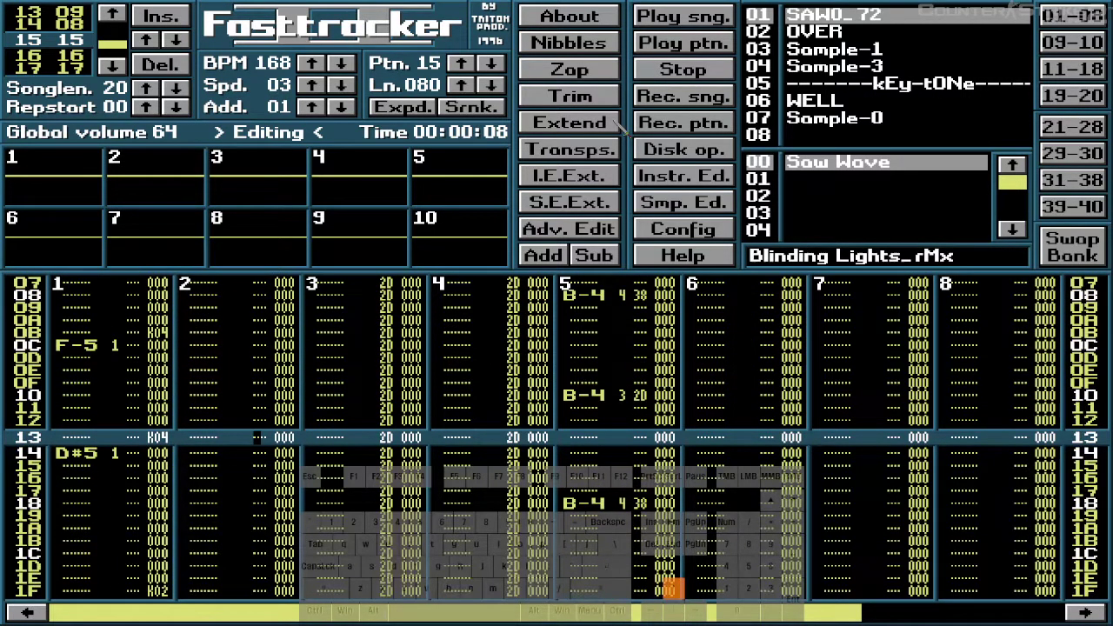
key(Up)
key(Down)
- Clear every volume-column value in channel 3 of pattern 15, from row 00 through row 7F
key(Right)
key(Right)
key(Right)
key(Right)
key(Right)
key(Right)
key(Right)
key(Right)
key(Right)
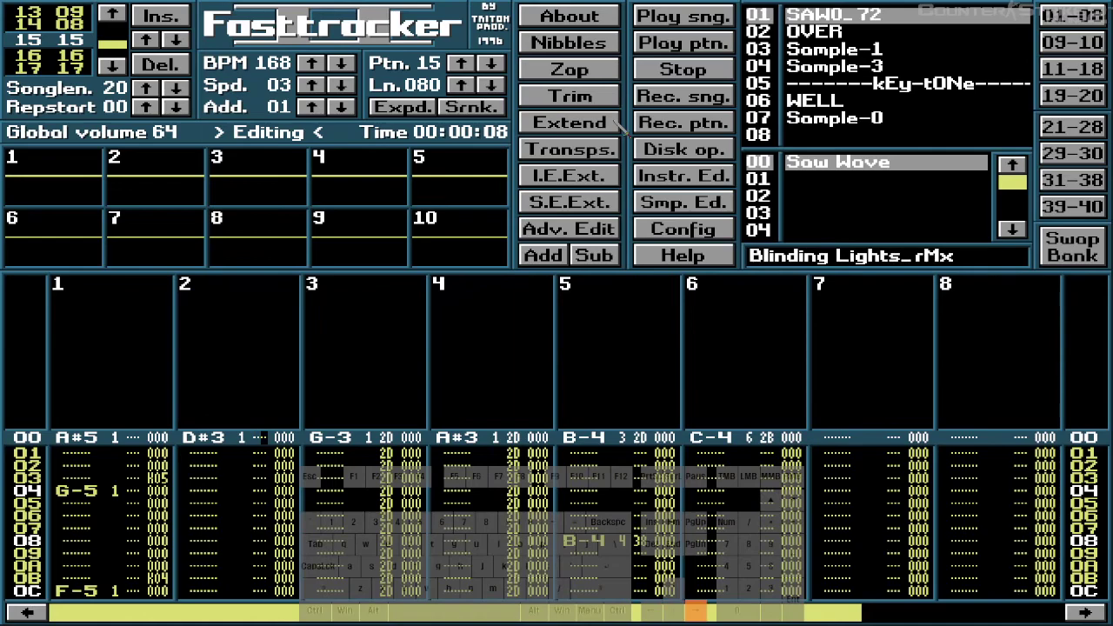
key(Left)
key(Delete)
key(Delete)
key(Delete)
key(Delete)
key(Delete)
key(Delete)
key(Delete)
key(Delete)
key(Delete)
key(Delete)
key(Delete)
key(Delete)
key(Delete)
key(Delete)
key(Delete)
key(Delete)
key(Delete)
key(Delete)
key(Delete)
key(Delete)
key(Delete)
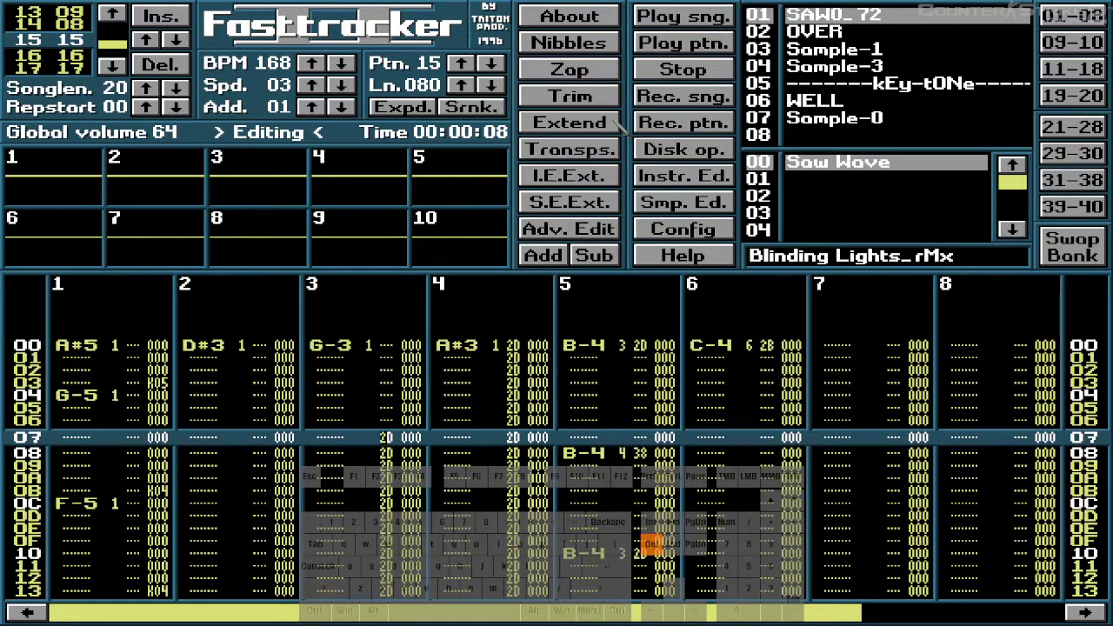
key(Delete)
key(Delete)
key(Delete)
key(Delete)
key(Delete)
key(Delete)
key(Delete)
key(Delete)
key(Delete)
key(Delete)
key(Delete)
key(Delete)
key(Delete)
key(Delete)
key(Delete)
key(Delete)
key(Delete)
key(Delete)
key(Delete)
key(Delete)
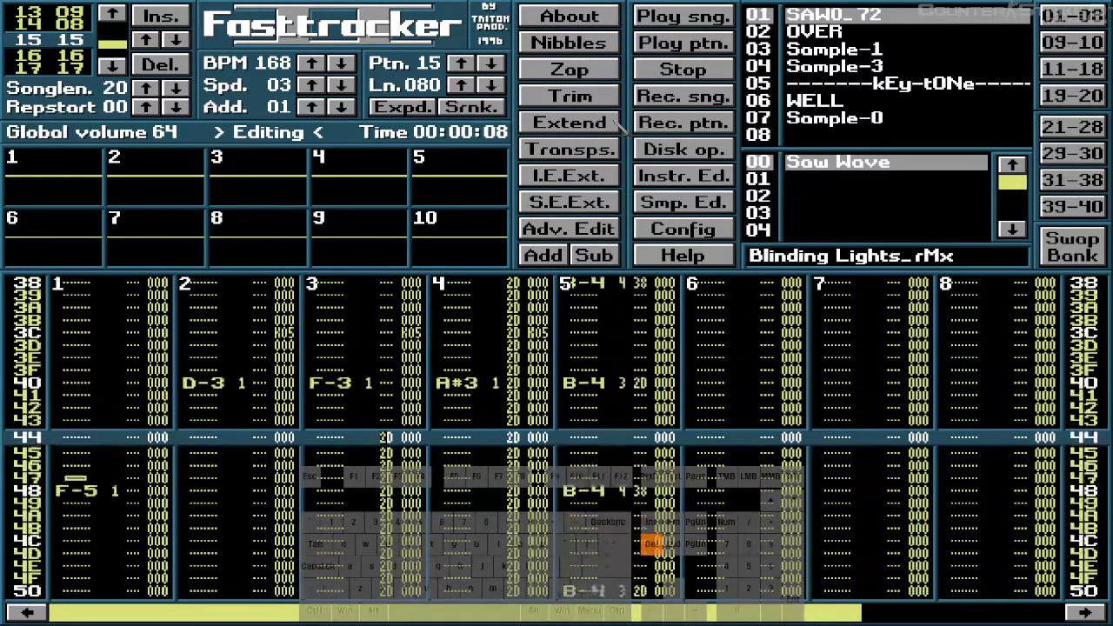
key(Delete)
key(Delete)
key(Delete)
key(Delete)
key(Delete)
key(Delete)
key(Delete)
key(Delete)
key(Delete)
key(Delete)
key(Delete)
key(Delete)
key(Delete)
key(Delete)
key(Delete)
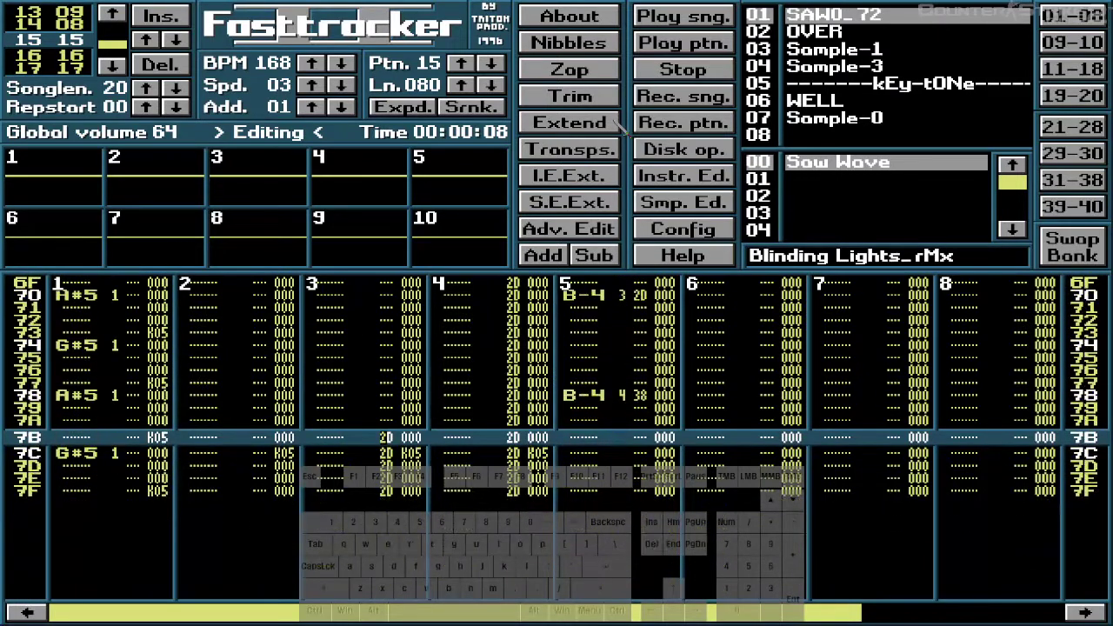
- Clear every volume-column value in channel 4 of pattern 15, from row 00 through row 7F, and move on to channel 5
key(Right)
key(Right)
key(Right)
key(Right)
key(Right)
key(Right)
key(Right)
key(Right)
key(Right)
key(Right)
key(Right)
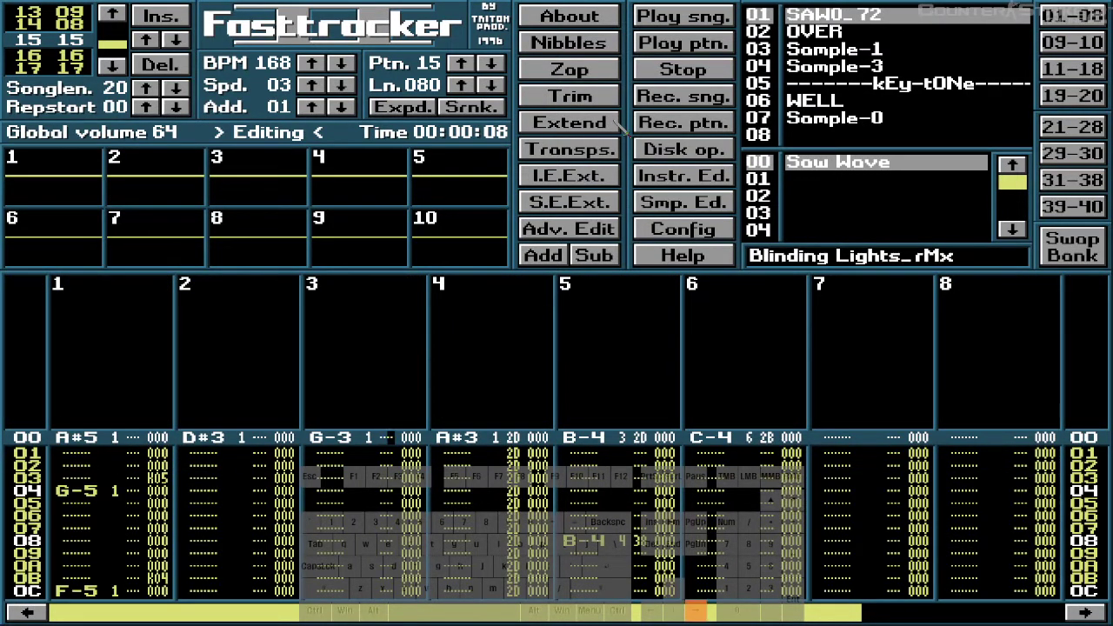
key(Left)
key(Left)
key(Left)
key(Delete)
key(Delete)
key(Delete)
key(Delete)
key(Delete)
key(Delete)
key(Delete)
key(Delete)
key(Delete)
key(Delete)
key(Delete)
key(Delete)
key(Delete)
key(Delete)
key(Delete)
key(Delete)
key(Delete)
key(Delete)
key(Delete)
key(Delete)
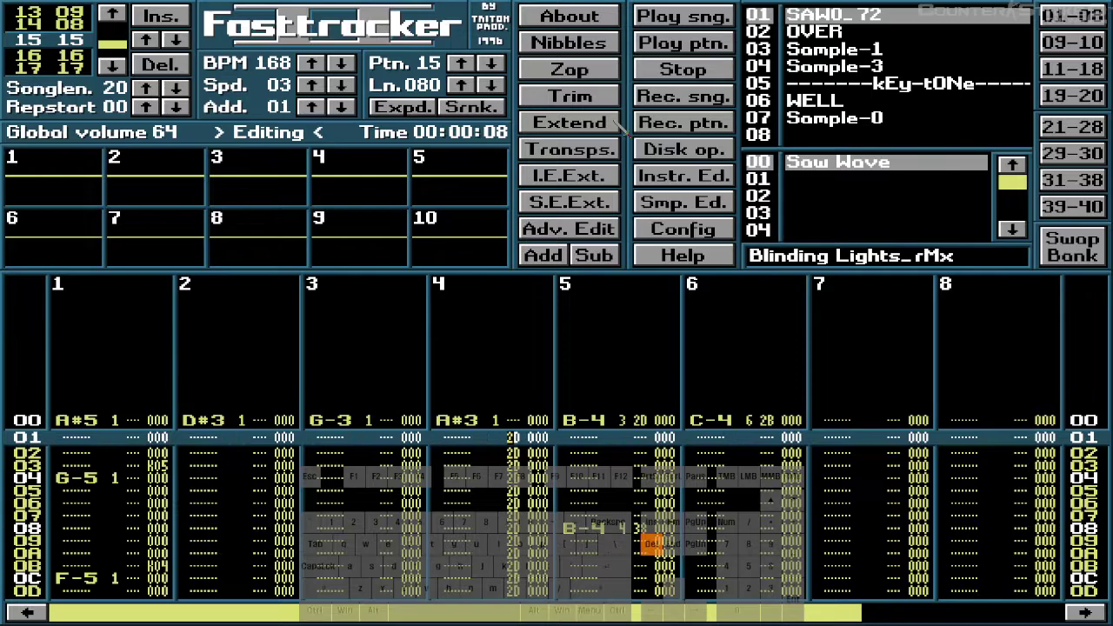
key(Delete)
key(Delete)
key(Delete)
key(Delete)
key(Delete)
key(Delete)
key(Delete)
key(Delete)
key(Delete)
key(Delete)
key(Delete)
key(Delete)
key(Delete)
key(Delete)
key(Delete)
key(Delete)
key(Delete)
key(Delete)
key(Delete)
key(Delete)
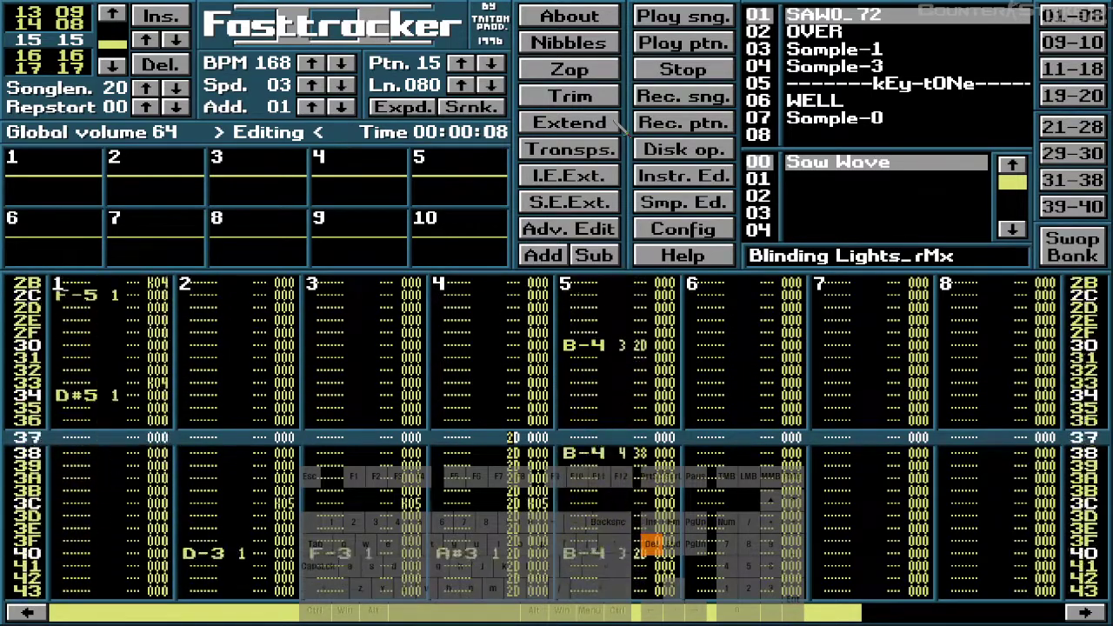
key(Delete)
key(Delete)
key(Delete)
key(Delete)
key(Delete)
key(Delete)
key(Delete)
key(Delete)
key(Delete)
key(Delete)
key(Delete)
key(Delete)
key(Delete)
key(Delete)
key(Delete)
key(Delete)
key(Delete)
key(Delete)
key(Delete)
key(Delete)
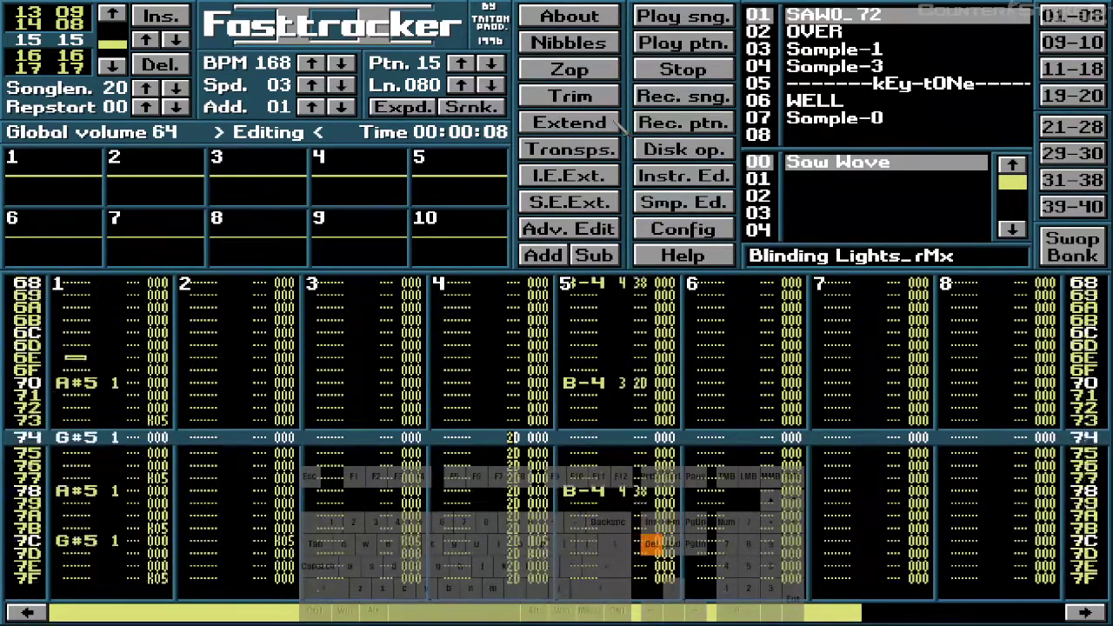
key(Right)
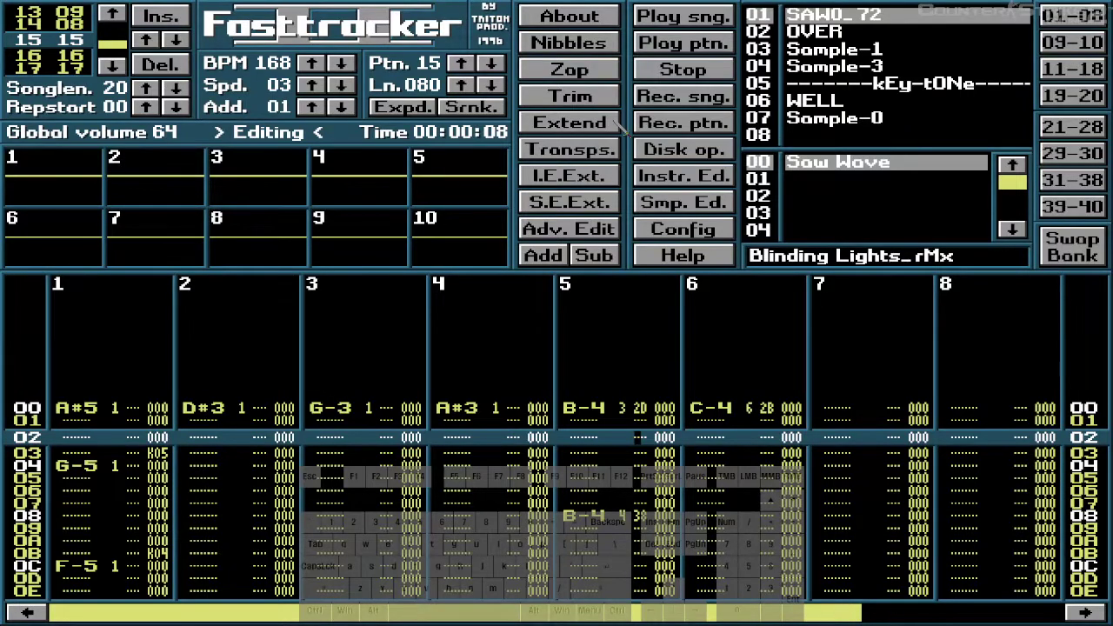
- Clear the remaining volume-column values in channel 5 of pattern 15, from row 02 through row 7F
key(Delete)
key(Delete)
key(Delete)
key(Delete)
key(Delete)
key(Delete)
key(Delete)
key(Delete)
key(Delete)
key(Delete)
key(Delete)
key(Delete)
key(Delete)
key(Delete)
key(Delete)
key(Delete)
key(Delete)
key(Delete)
key(Delete)
key(Delete)
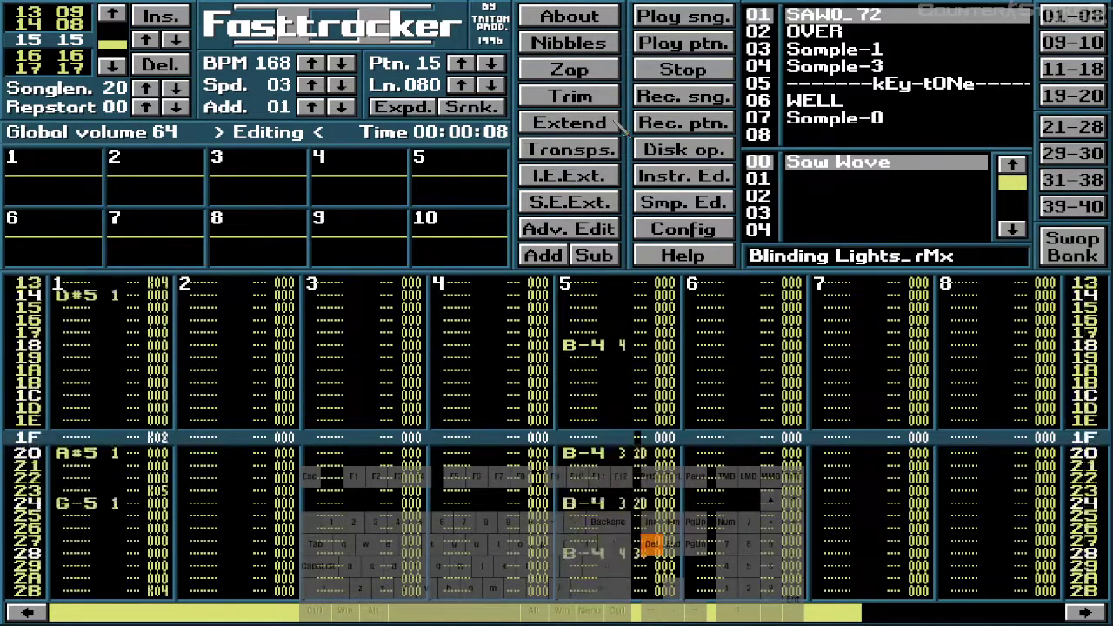
key(Delete)
key(Delete)
key(Delete)
key(Delete)
key(Delete)
key(Delete)
key(Delete)
key(Delete)
key(Delete)
key(Delete)
key(Delete)
key(Delete)
key(Delete)
key(Delete)
key(Delete)
key(Delete)
key(Delete)
key(Delete)
key(Delete)
key(Delete)
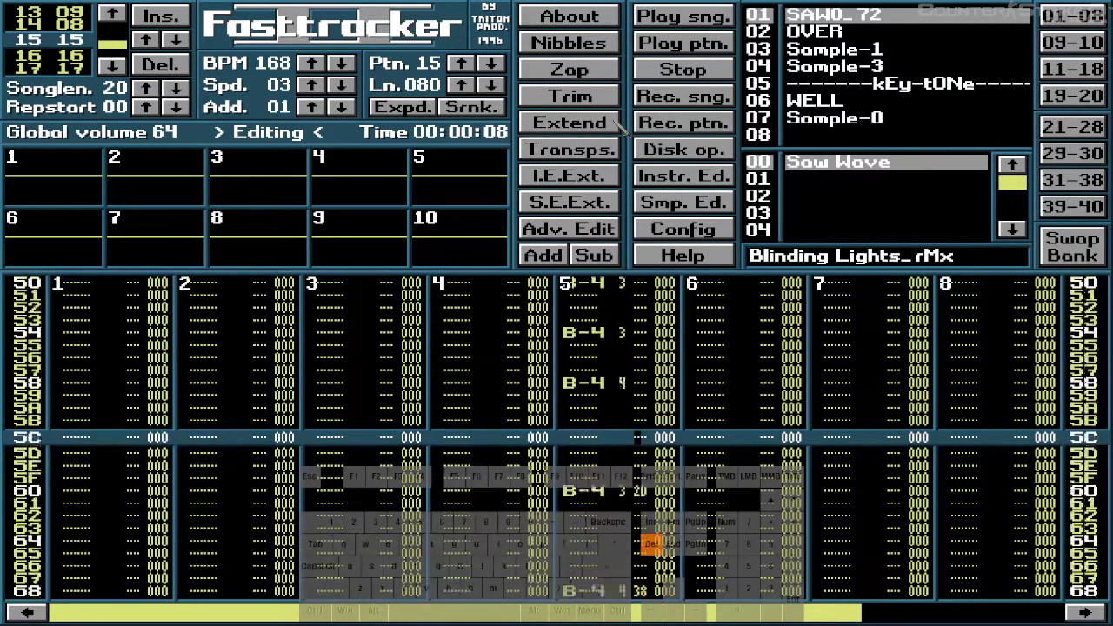
key(Delete)
key(Delete)
key(Delete)
key(Delete)
key(Delete)
key(Delete)
key(Delete)
key(Delete)
key(Delete)
key(Delete)
key(Delete)
key(Delete)
key(Delete)
key(Delete)
key(Delete)
key(Delete)
key(Delete)
key(Delete)
key(Delete)
key(Delete)
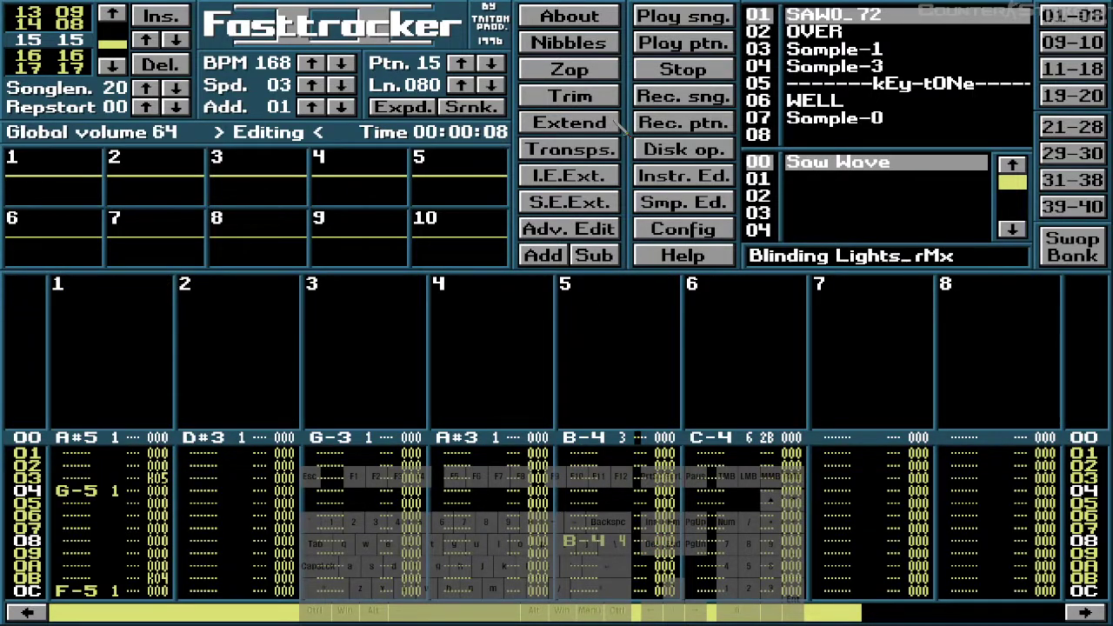
- Clear the volume-column values at the start of channel 6 in pattern 15, from row 00 through row 09
key(Right)
key(Right)
key(Right)
key(Right)
key(Right)
key(Right)
key(Right)
key(Right)
key(Right)
key(Left)
key(Delete)
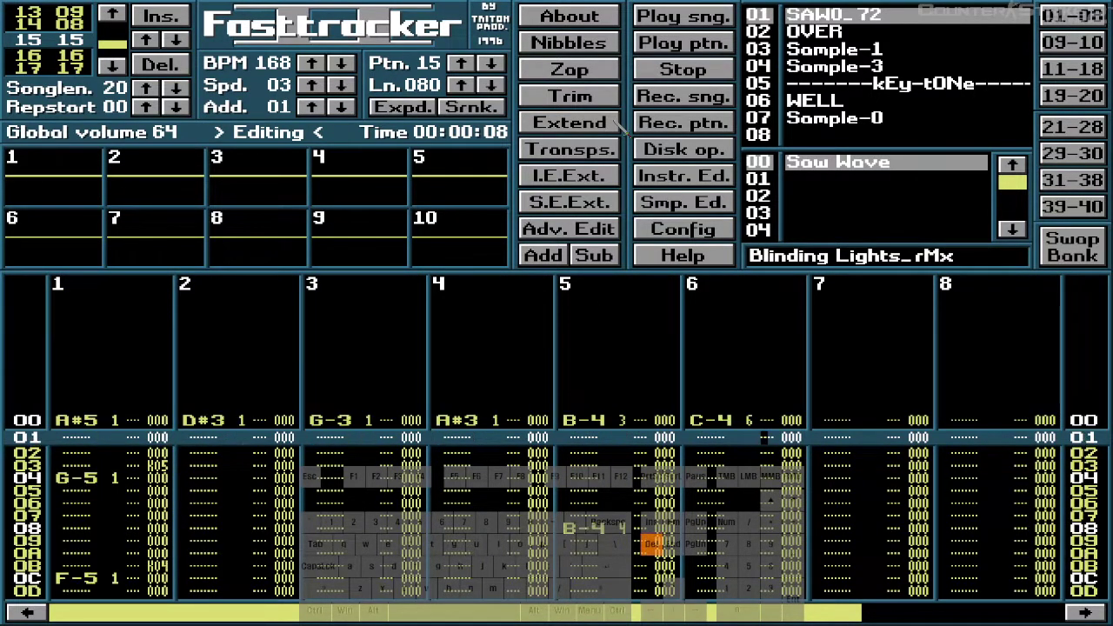
key(Delete)
key(Delete)
key(Delete)
key(Delete)
key(Delete)
key(Delete)
key(Delete)
key(Delete)
key(Delete)
- Set the channel 1 key-off effects on rows 03 and 0B of pattern 15 to K02
key(Up)
key(Up)
key(Left)
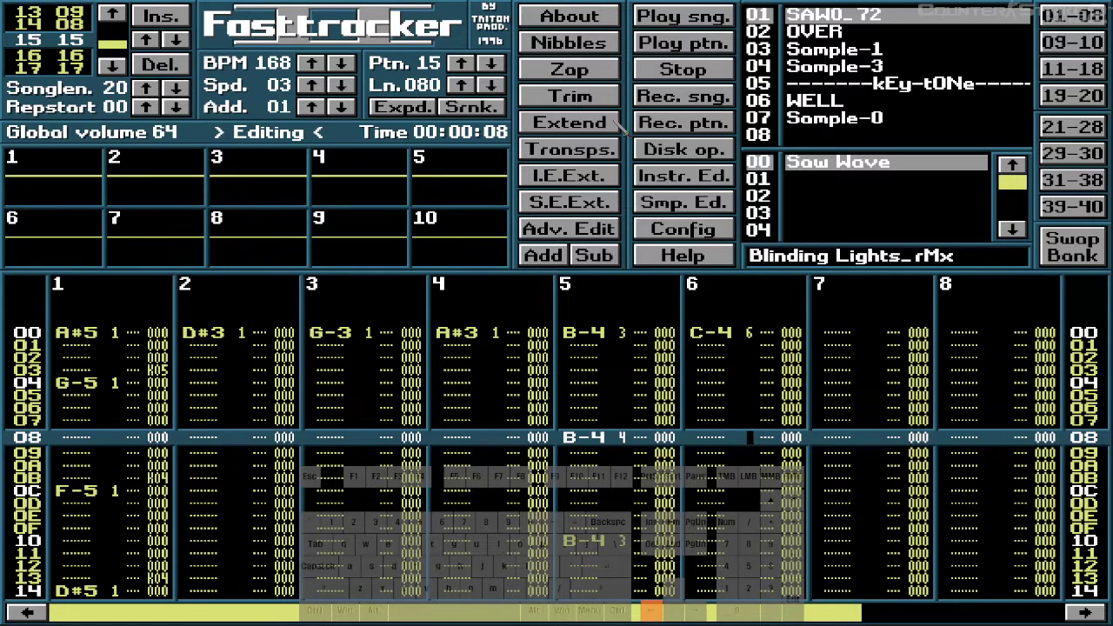
key(Left)
key(Left)
key(Left)
key(Left)
key(Left)
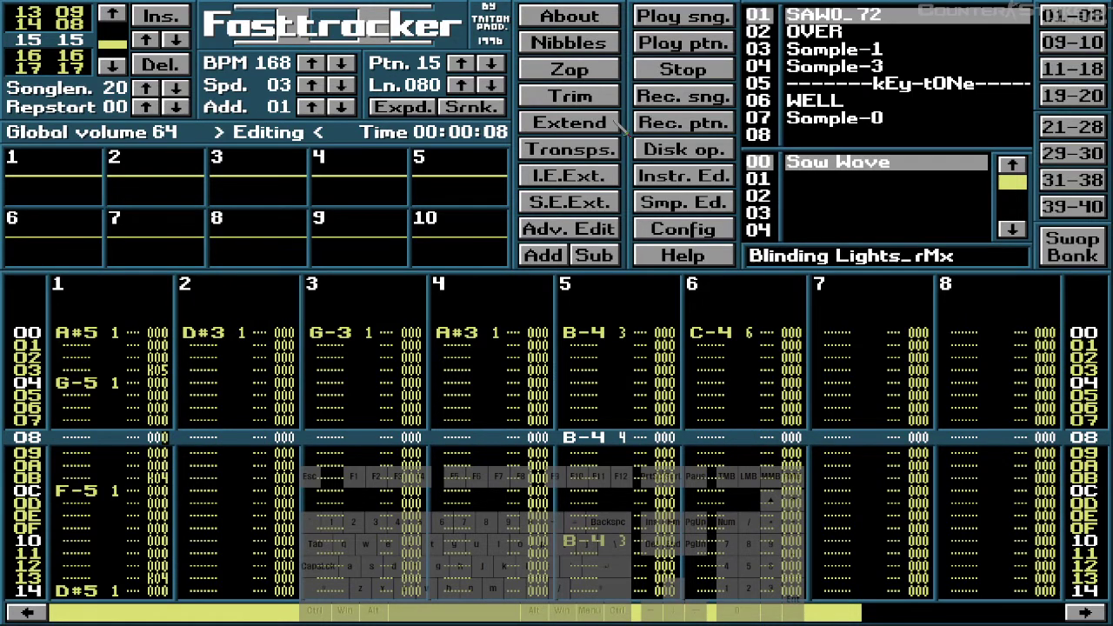
key(Up)
key(Up)
key(Up)
key(Up)
key(Up)
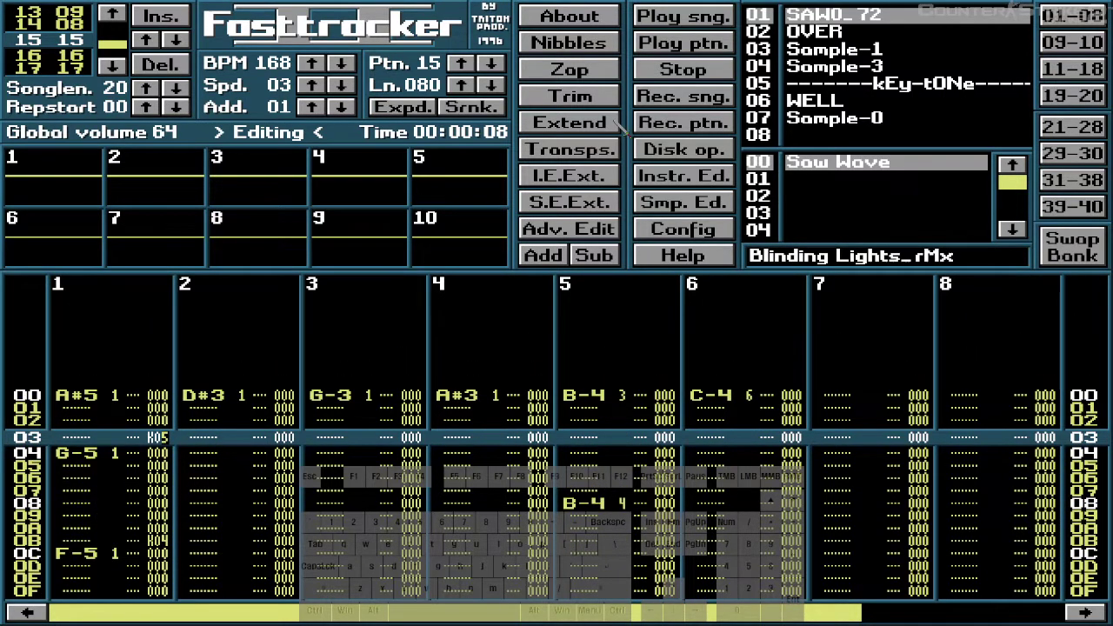
key(Down)
key(Down)
key(Down)
key(Down)
key(Down)
key(Down)
key(Down)
key(Down)
key(Down)
key(Down)
key(Down)
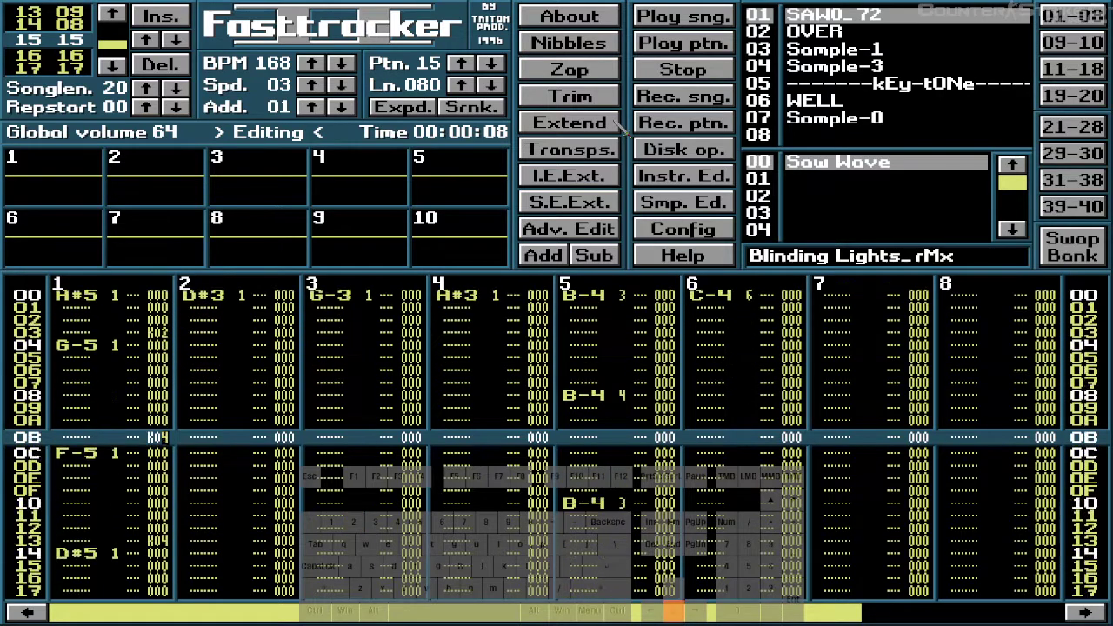
- Adjust the channel 1 key-off effect on row 13 and set the one on row 1F to K01
key(Down)
key(Down)
key(Down)
key(Down)
key(Down)
key(Down)
key(Down)
key(Down)
key(Down)
key(Down)
key(Down)
key(Down)
key(Down)
key(Down)
key(Down)
key(Down)
key(Down)
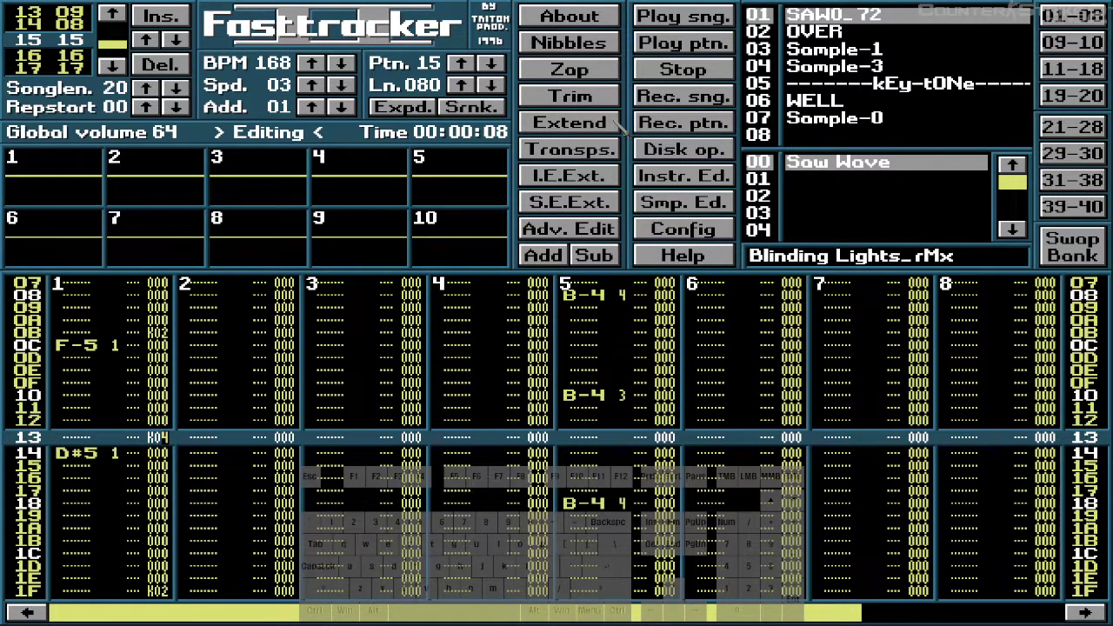
key(Down)
key(Down)
key(Down)
key(Down)
key(Down)
key(Down)
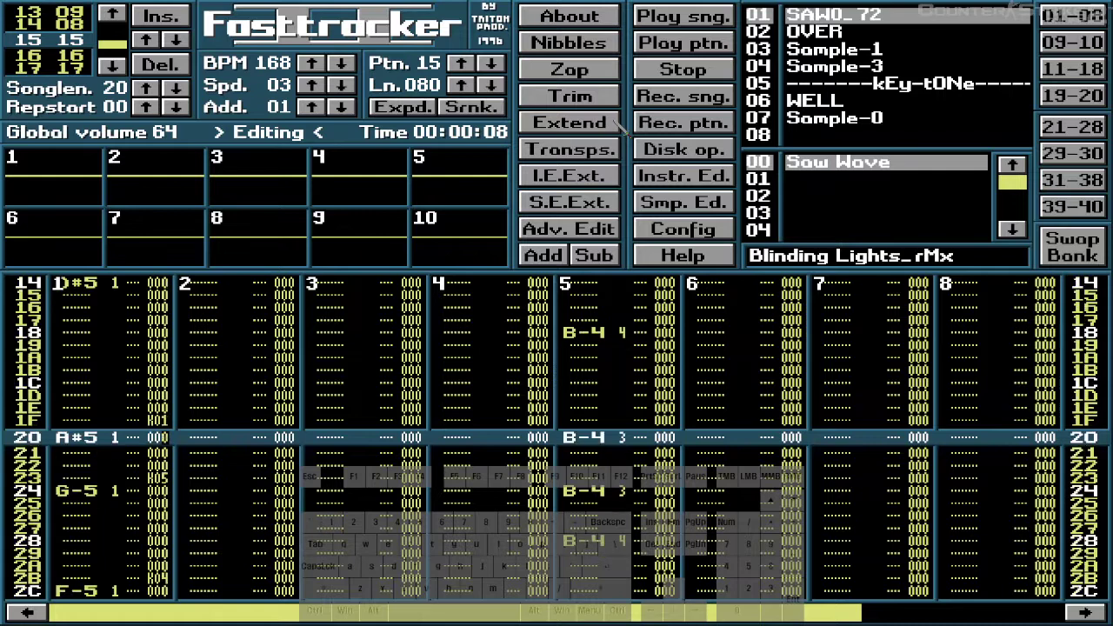
- Set the channel 1 key-off effects on rows 23 and 2B of pattern 15 to K02
key(Down)
key(Down)
key(Down)
key(Down)
key(Down)
key(Down)
key(Down)
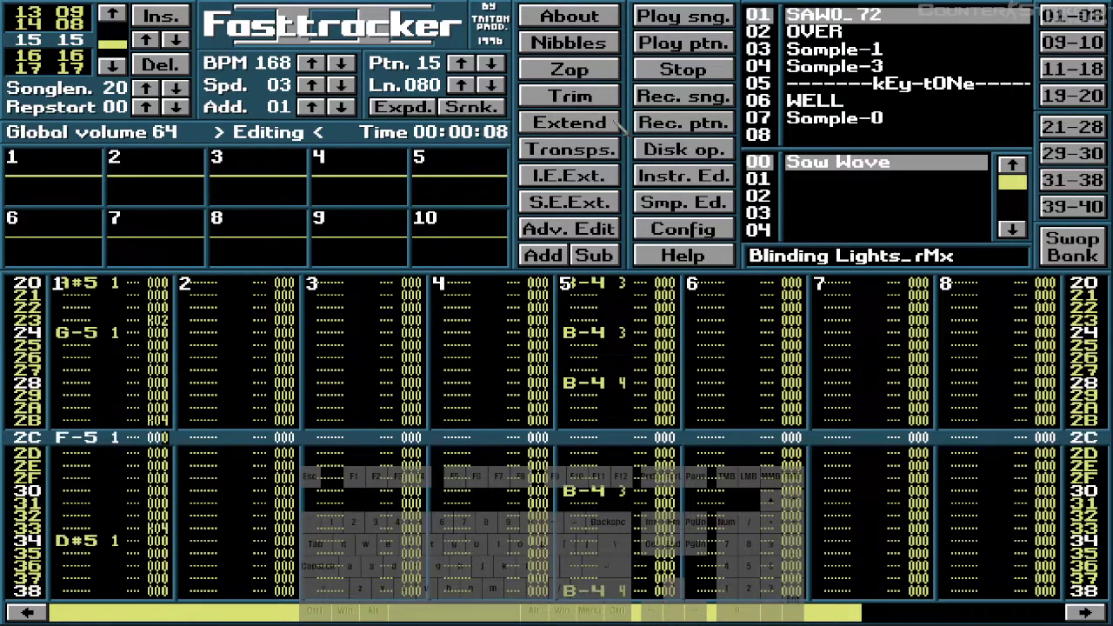
key(Up)
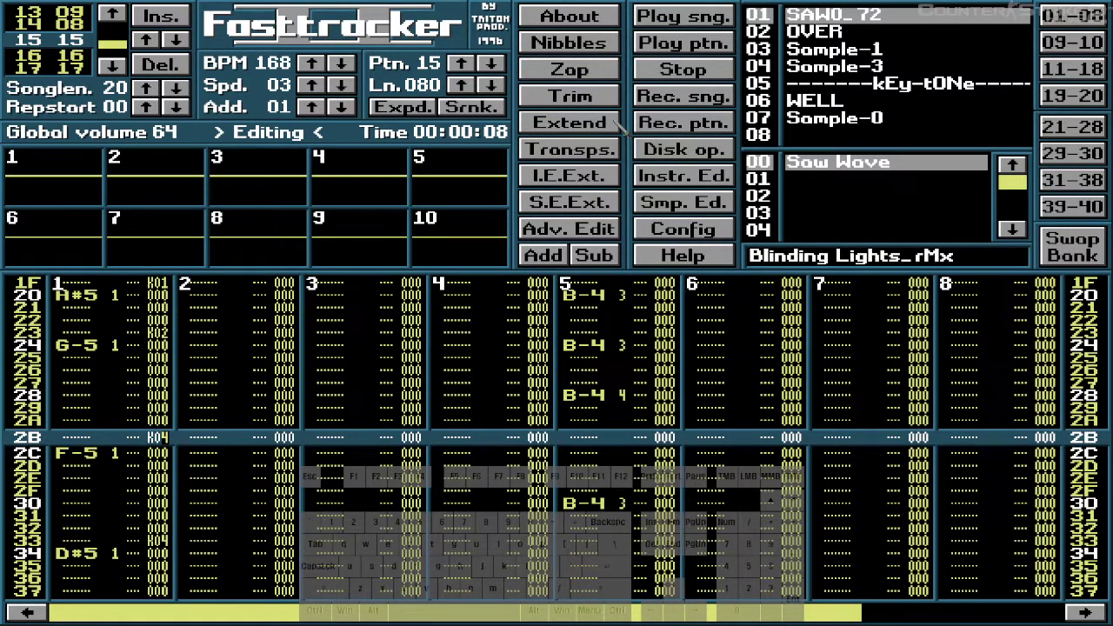
key(Down)
key(Down)
key(Down)
key(Down)
key(Down)
key(Down)
key(Down)
key(Down)
key(Down)
key(Down)
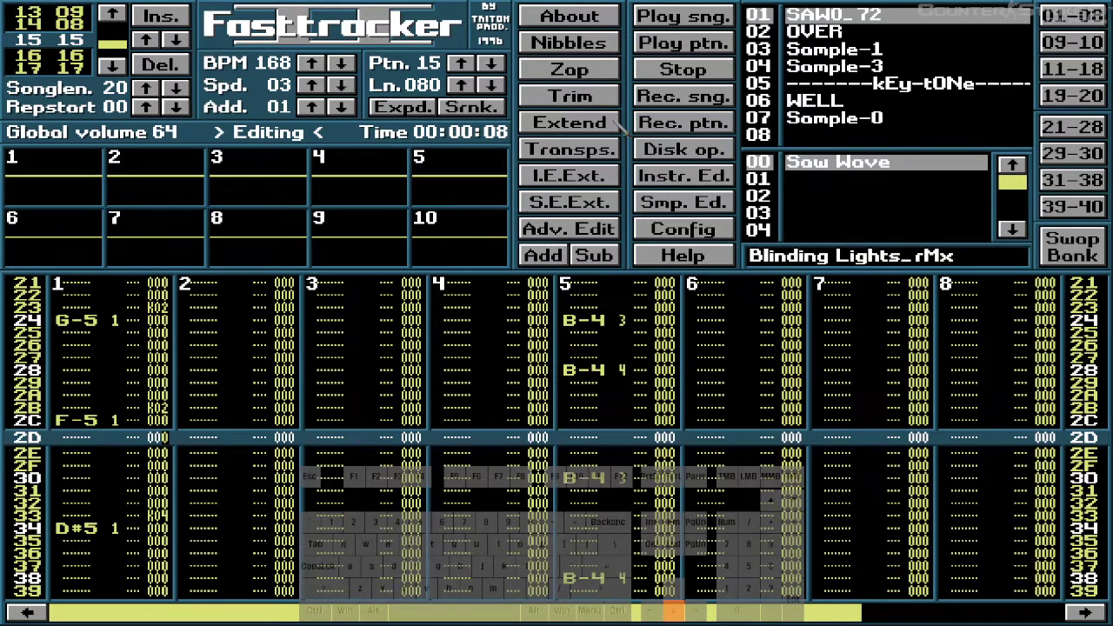
- Set the channel 1 key-off effects on rows 33 and 73 of pattern 15 to K02
key(Down)
key(Down)
key(Down)
key(Down)
key(Down)
key(Down)
key(Down)
key(Down)
key(Down)
key(Down)
key(Down)
key(Down)
key(Down)
key(Down)
key(Down)
key(Down)
key(Down)
key(Down)
key(Down)
key(Down)
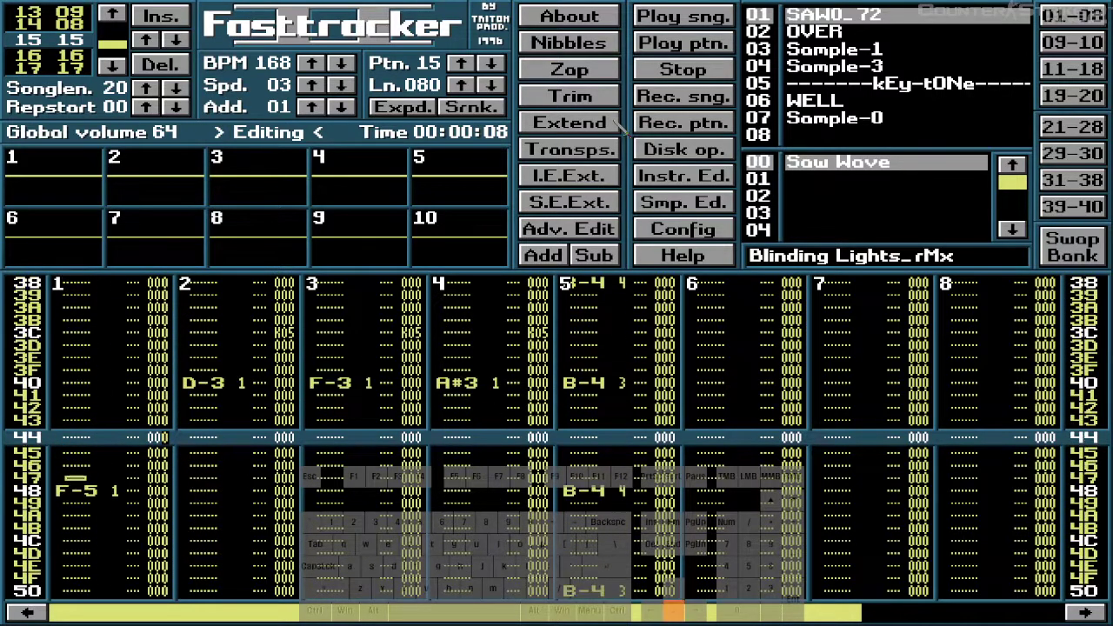
key(Down)
key(Down)
key(Down)
key(Down)
key(Down)
key(Down)
key(Down)
key(Down)
key(Down)
key(Down)
key(Down)
key(Down)
key(Down)
key(Down)
key(Down)
key(Down)
key(Down)
key(Down)
key(Down)
key(Down)
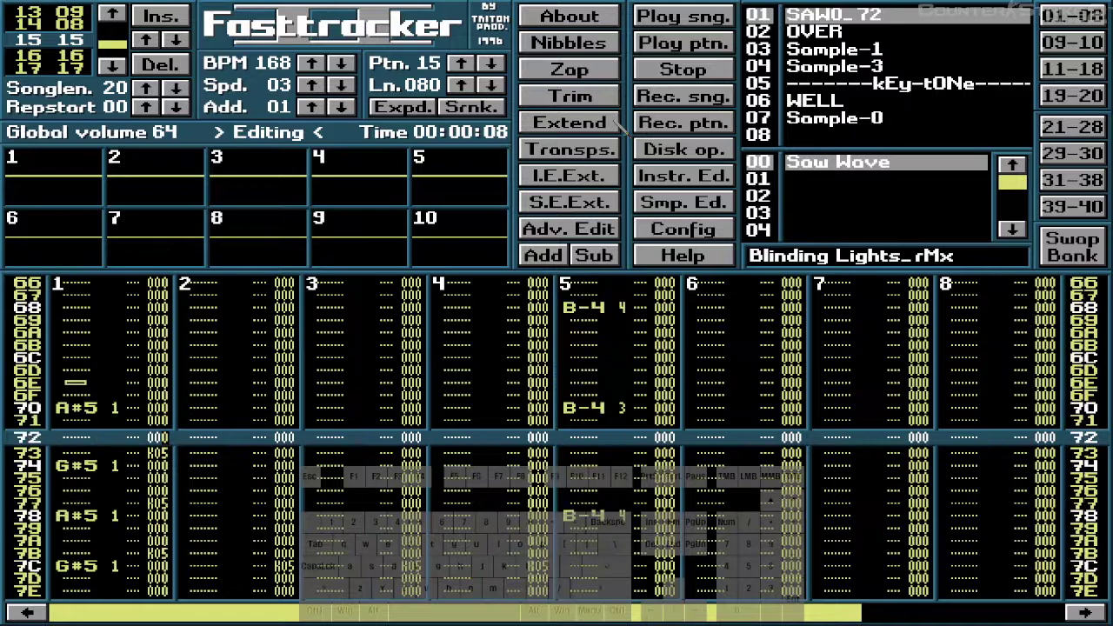
text(2)
key(Down)
key(Down)
key(Down)
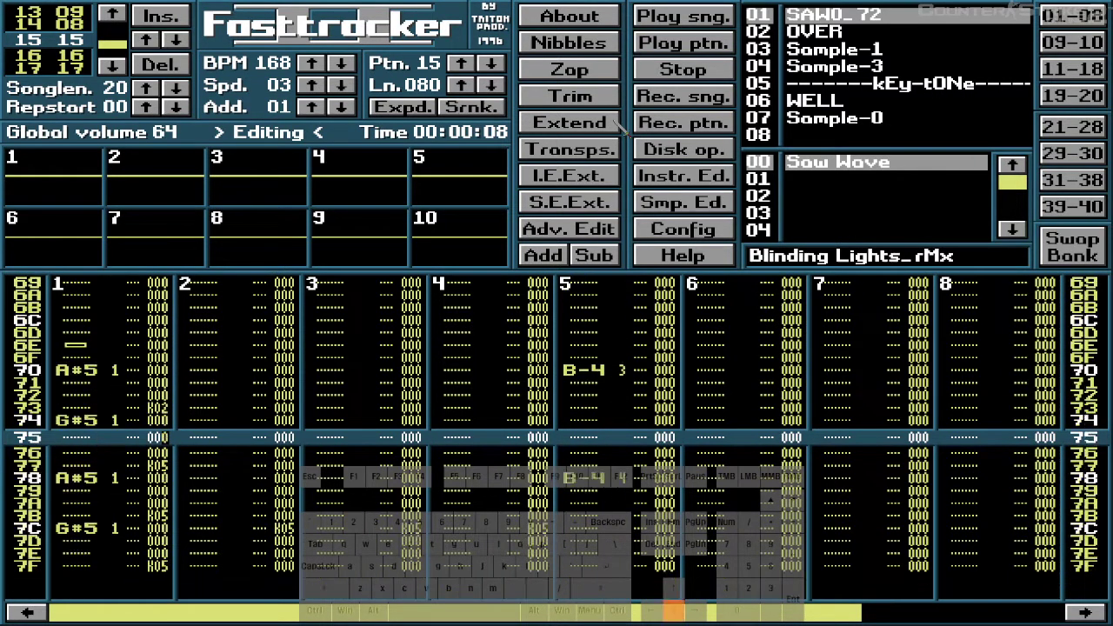
- Set the channel 1 key-off effects on rows 77, 7B and 7F of pattern 15 to K02
text(2)
key(Down)
key(Down)
key(Down)
text(2)
key(Down)
key(Down)
key(Down)
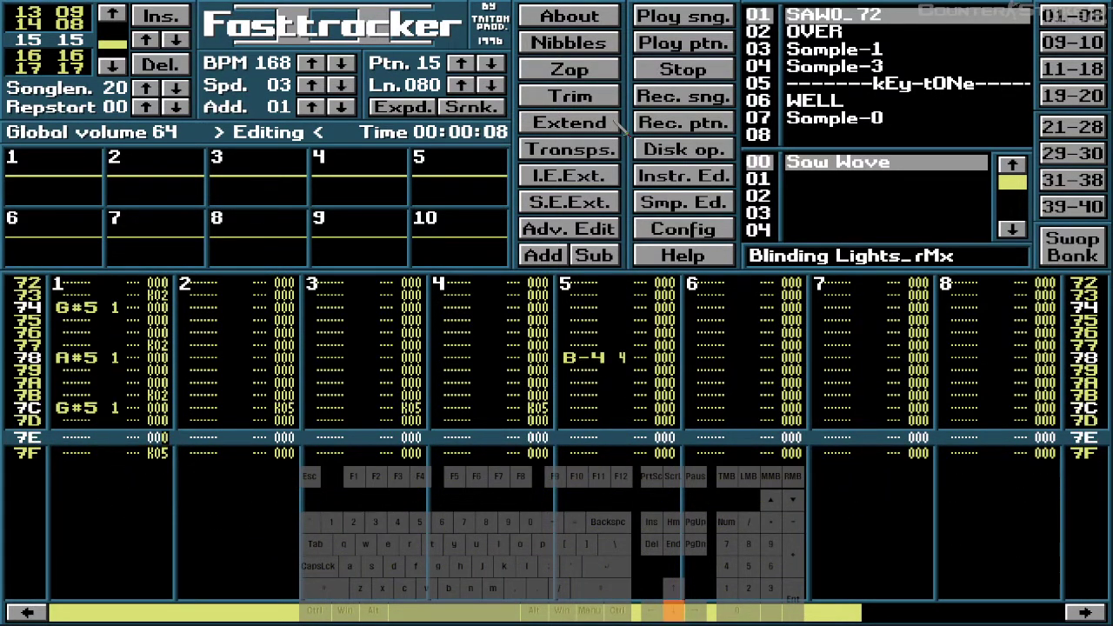
text(2)
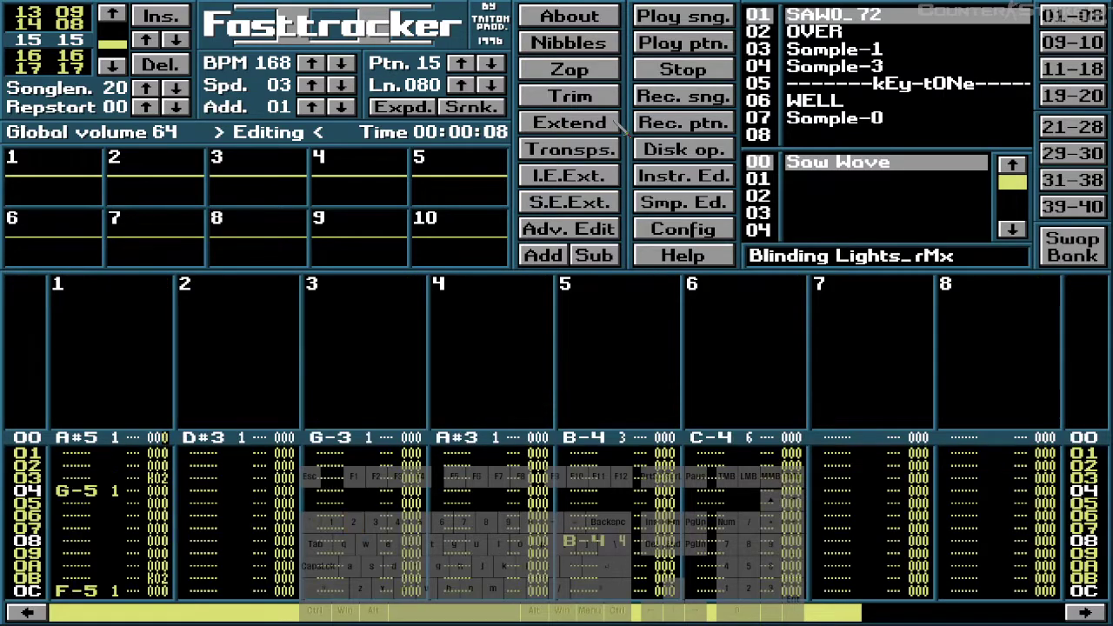
- Set the channel 2 key-off effect on row 3C of pattern 15 to K02
key(Right)
key(Right)
key(Right)
key(Right)
key(Right)
key(Right)
key(Right)
key(Right)
key(Right)
key(Right)
key(Right)
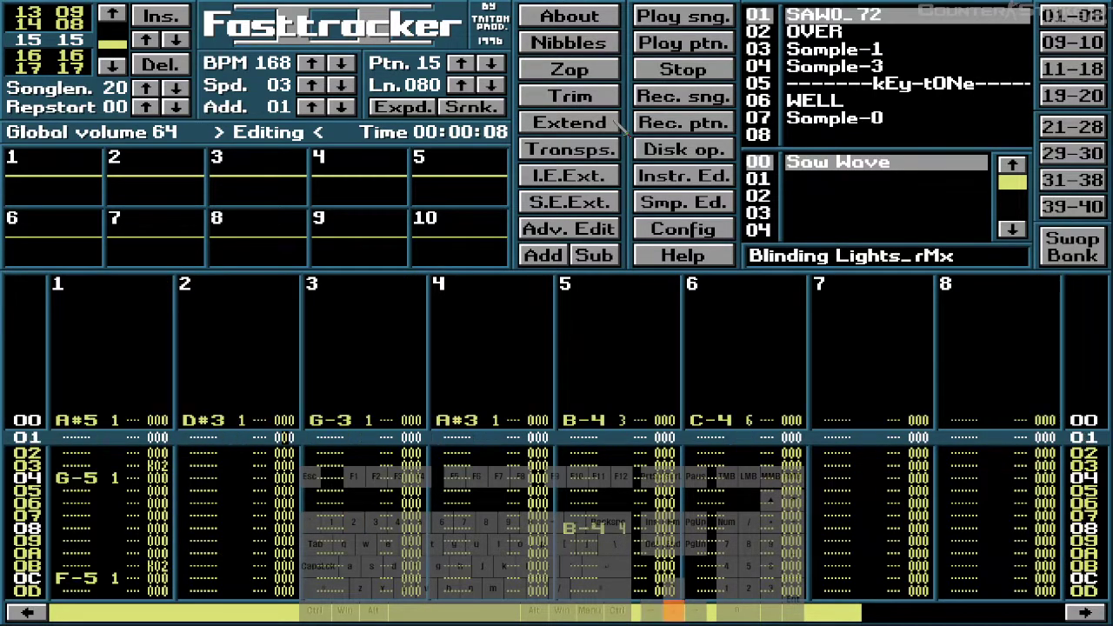
key(Down)
key(Down)
key(Down)
key(Down)
key(Down)
key(Down)
key(Down)
key(Down)
key(Down)
key(Down)
key(Down)
key(Down)
key(Down)
key(Down)
key(Down)
key(Down)
key(Down)
key(Down)
key(Down)
key(Down)
key(Down)
key(Down)
key(Down)
key(Down)
key(Down)
key(Down)
key(Down)
key(Down)
key(Down)
key(Down)
key(Down)
key(Down)
key(Down)
key(Down)
key(Down)
key(Down)
key(Down)
key(Down)
key(Down)
key(Down)
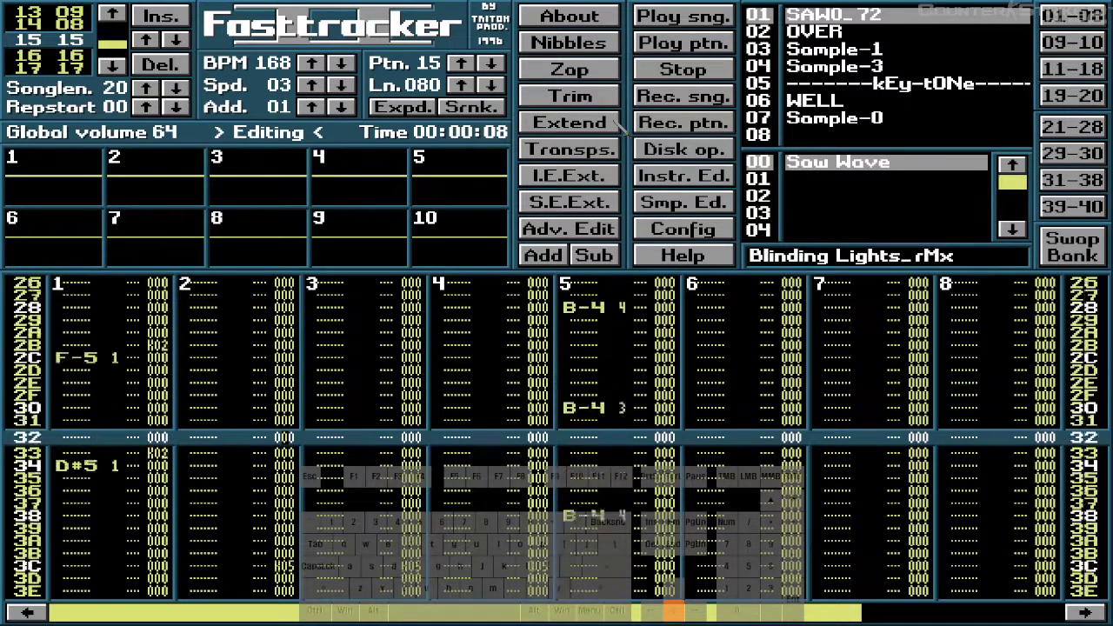
key(Up)
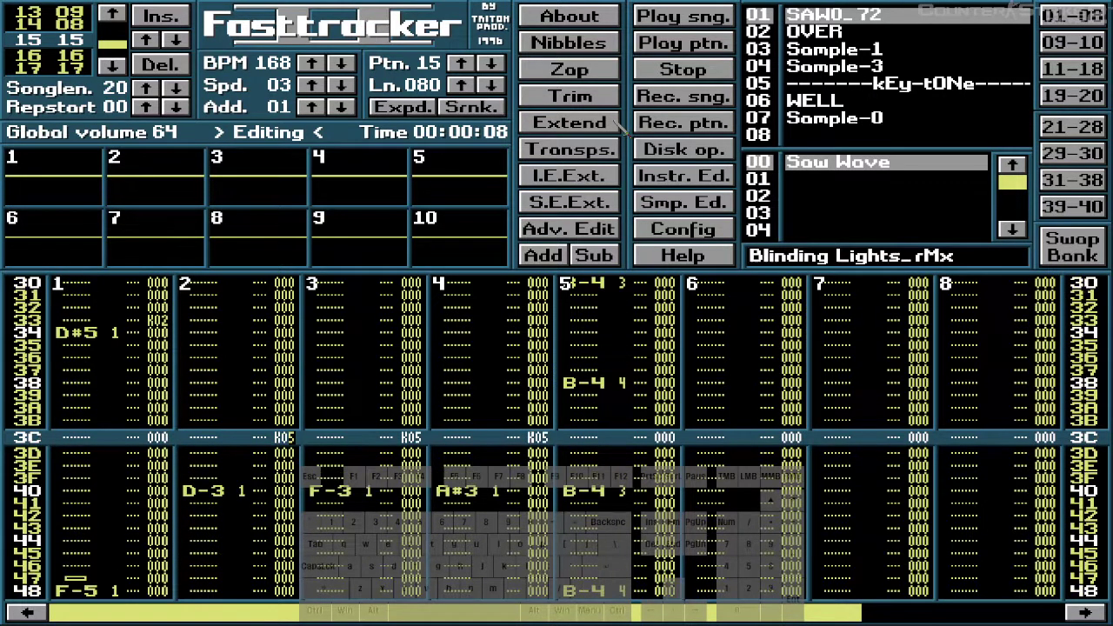
text(2)
- Set the key-off effects of channels 3 and 4 on row 3C of pattern 15 to K02
key(Right)
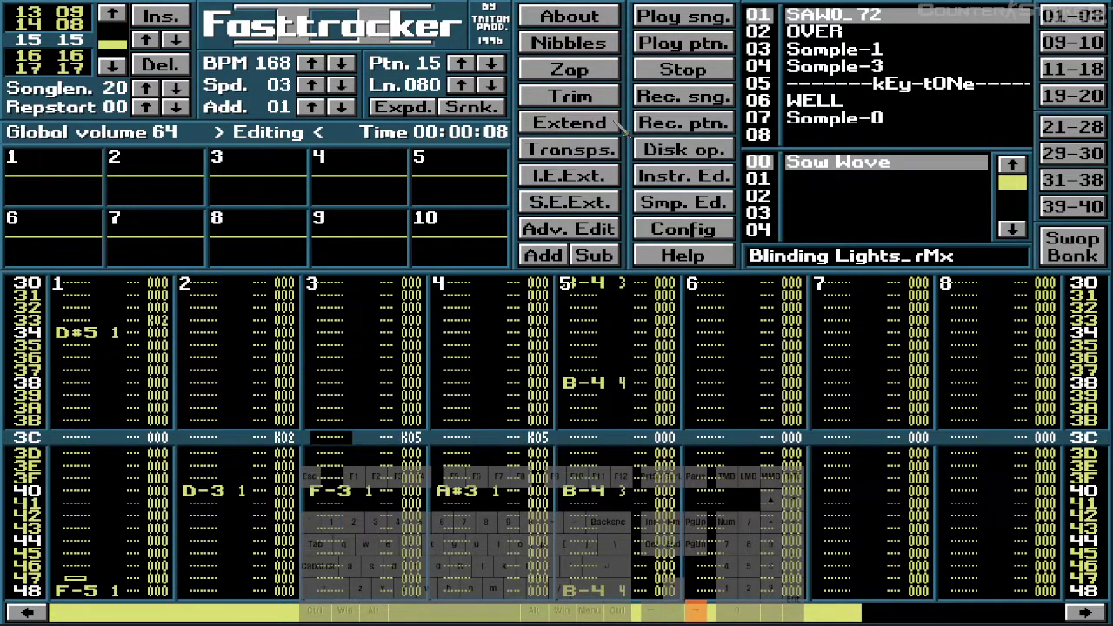
key(Right)
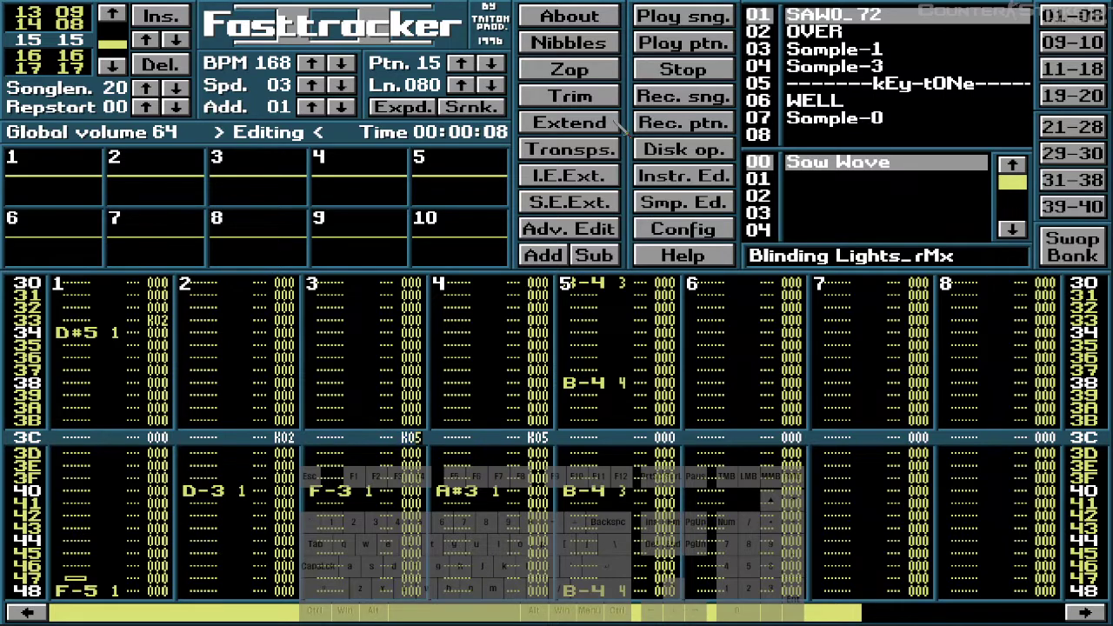
text(2)
key(Right)
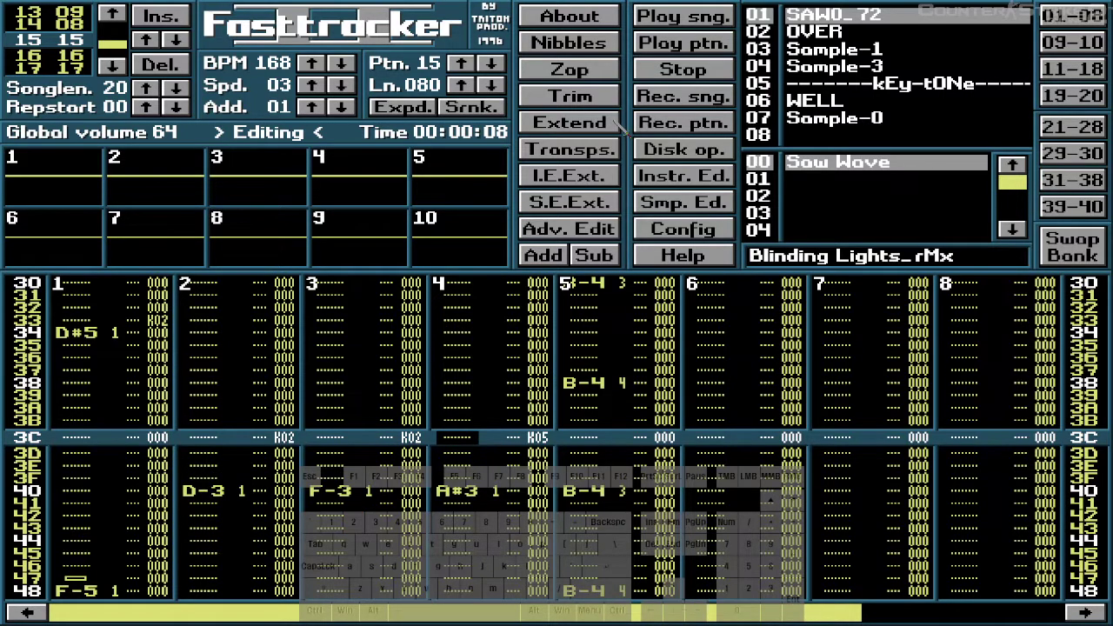
key(Right)
key(Right)
key(Right)
key(Right)
key(Right)
key(Right)
key(Right)
key(Right)
key(Right)
key(Left)
key(Left)
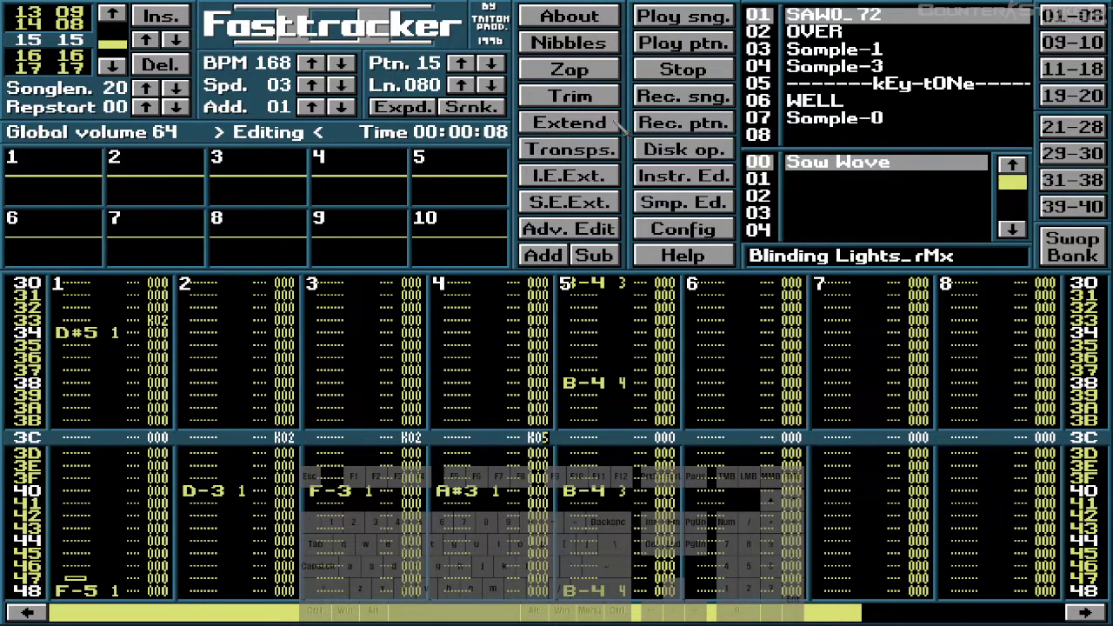
text(2)
- Set the channel 2 key-off effect on row 7C of pattern 15 to K02
key(Up)
key(Left)
key(Left)
key(Left)
key(Left)
key(Left)
key(Left)
key(Left)
key(Down)
key(Down)
key(Down)
key(Down)
key(Down)
key(Down)
key(Down)
key(Down)
key(Down)
key(Down)
key(Down)
key(Down)
key(Down)
key(Down)
key(Down)
key(Down)
key(Down)
key(Down)
key(Down)
key(Down)
key(Down)
key(Down)
key(Down)
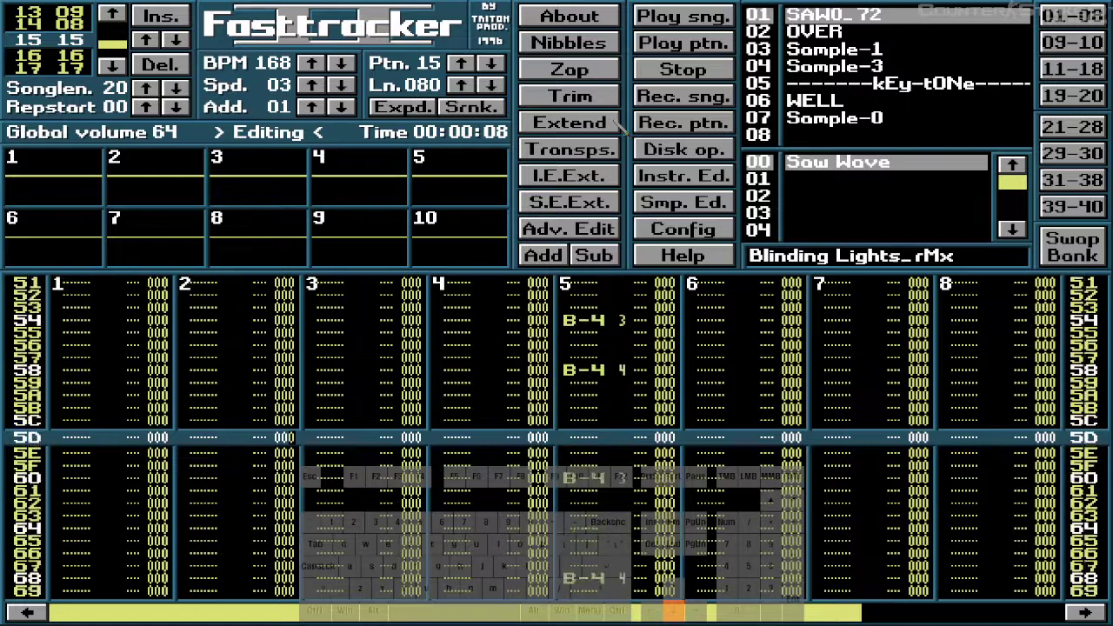
text(2)
- Set the key-off effects of channels 3 and 4 on row 7C of pattern 15 to K02
key(Right)
key(Right)
key(Right)
key(Right)
key(Right)
key(Right)
key(Right)
key(Right)
key(Right)
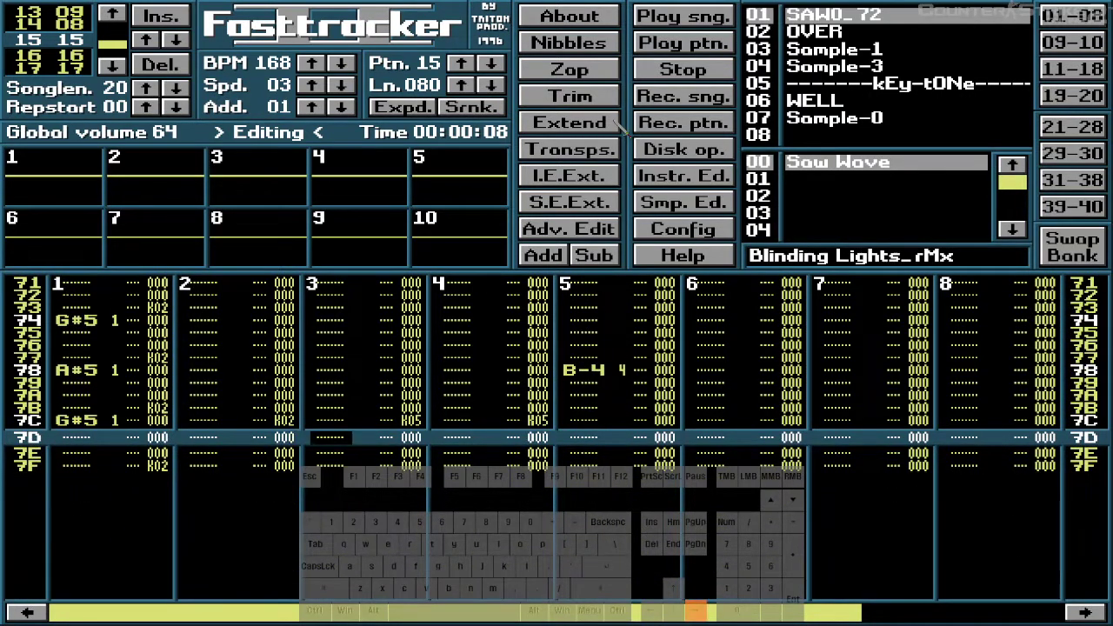
key(Down)
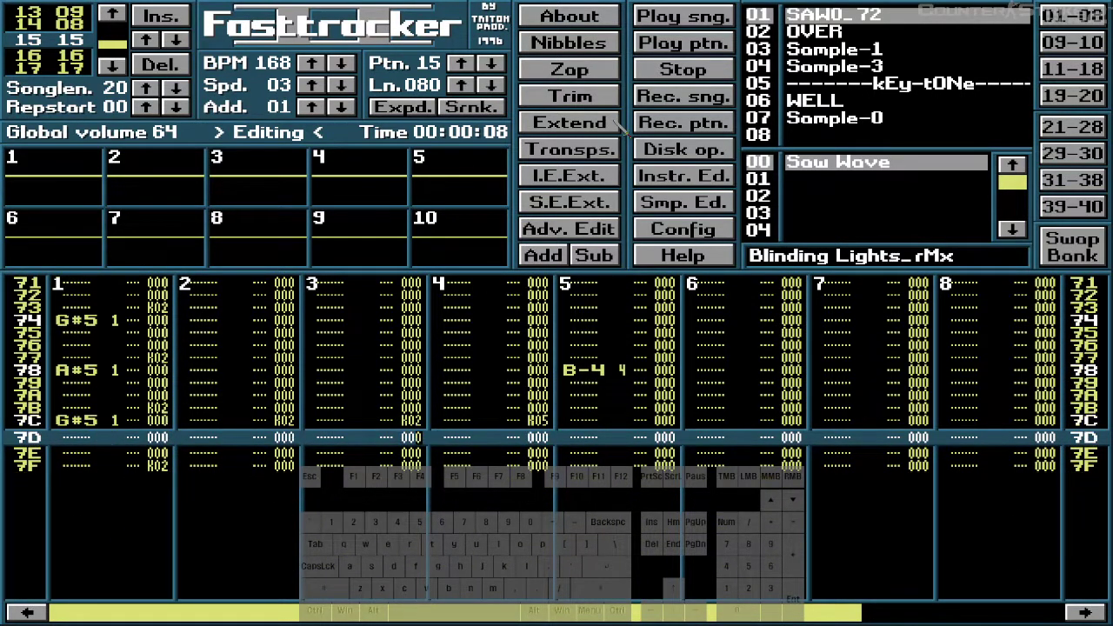
key(Up)
key(Right)
key(Right)
key(Right)
key(Right)
key(Right)
key(Right)
key(Right)
text(2)
key(Up)
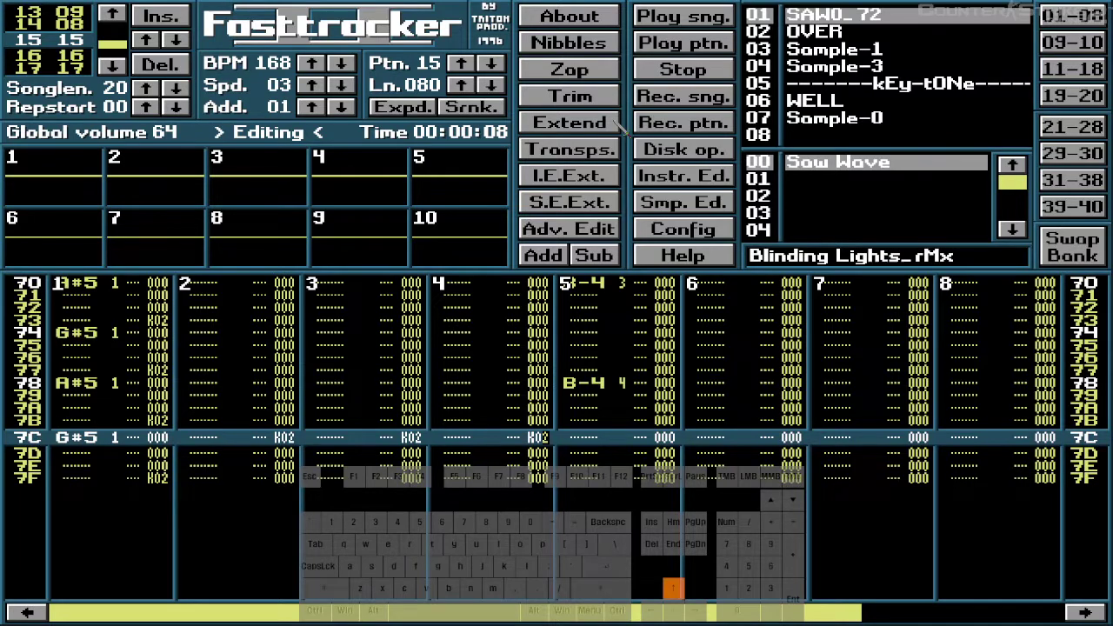
- Play the song from row 00 of pattern 15 and stop at the start of pattern 16
key(Home)
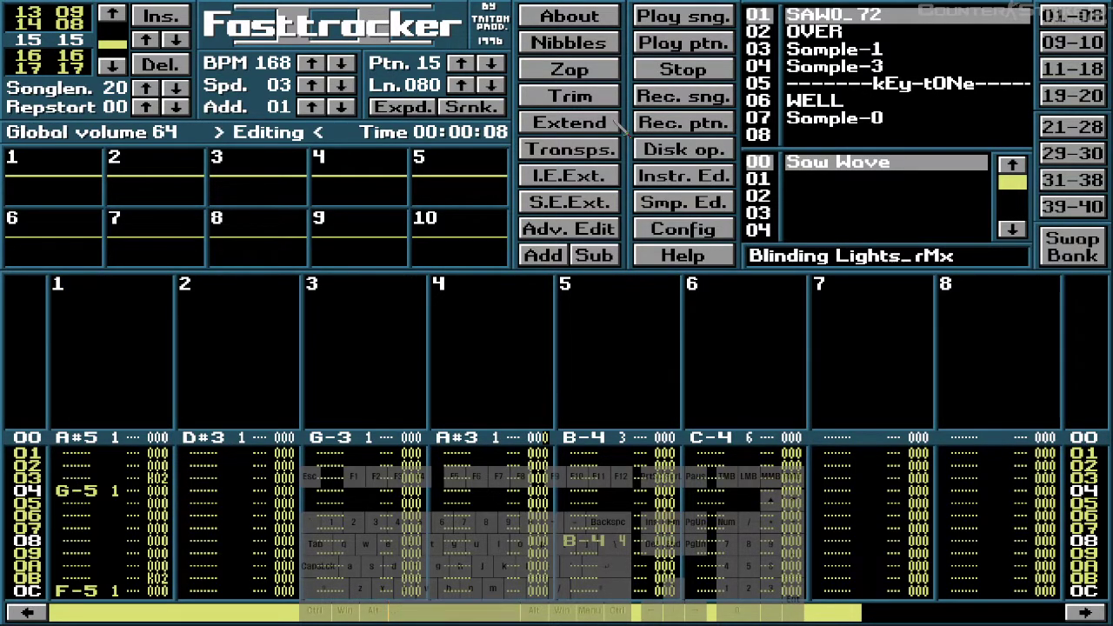
key(Return)
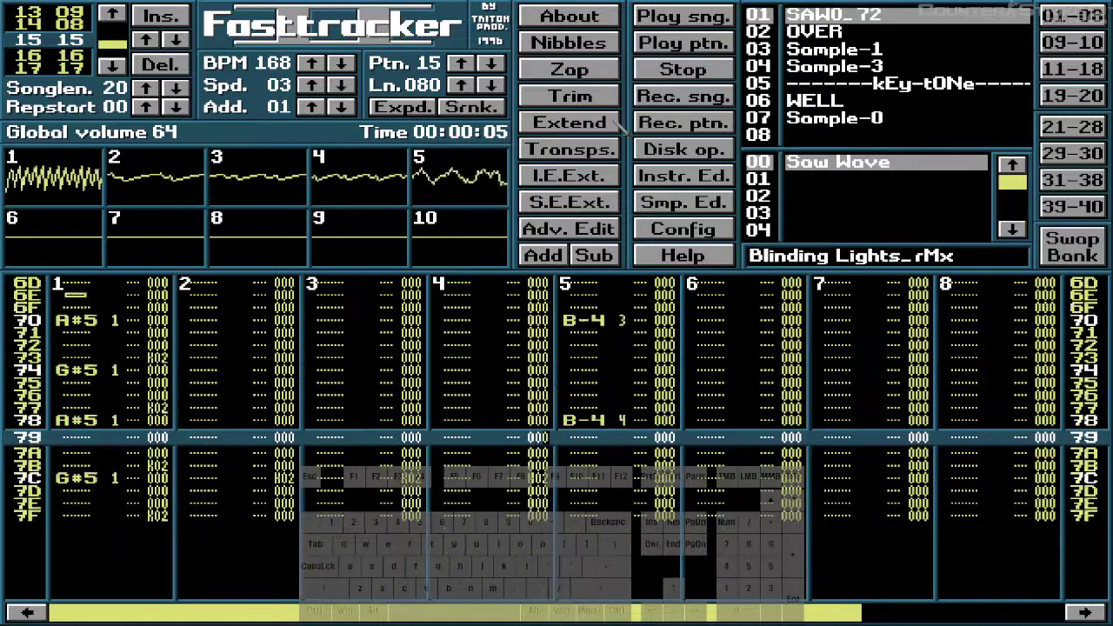
key(space)
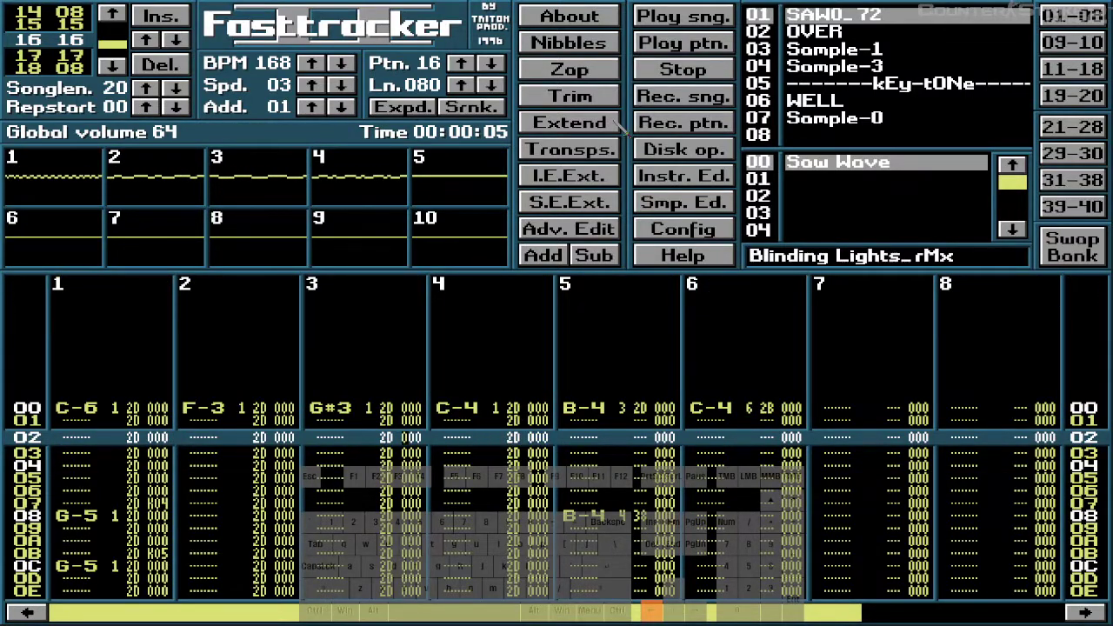
- Clear all volume-column values of channel 1 in pattern 16, from row 00 to the last row
key(Up)
key(Up)
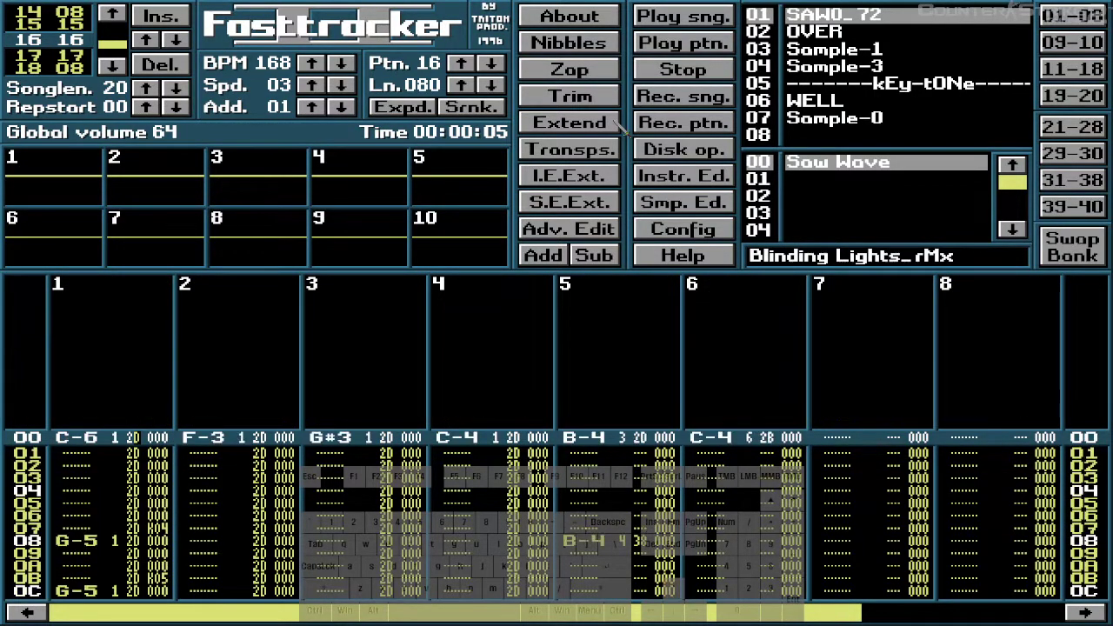
key(space)
key(Down)
key(Down)
key(Down)
key(Down)
key(Down)
key(Down)
key(Down)
key(Down)
key(Down)
key(Down)
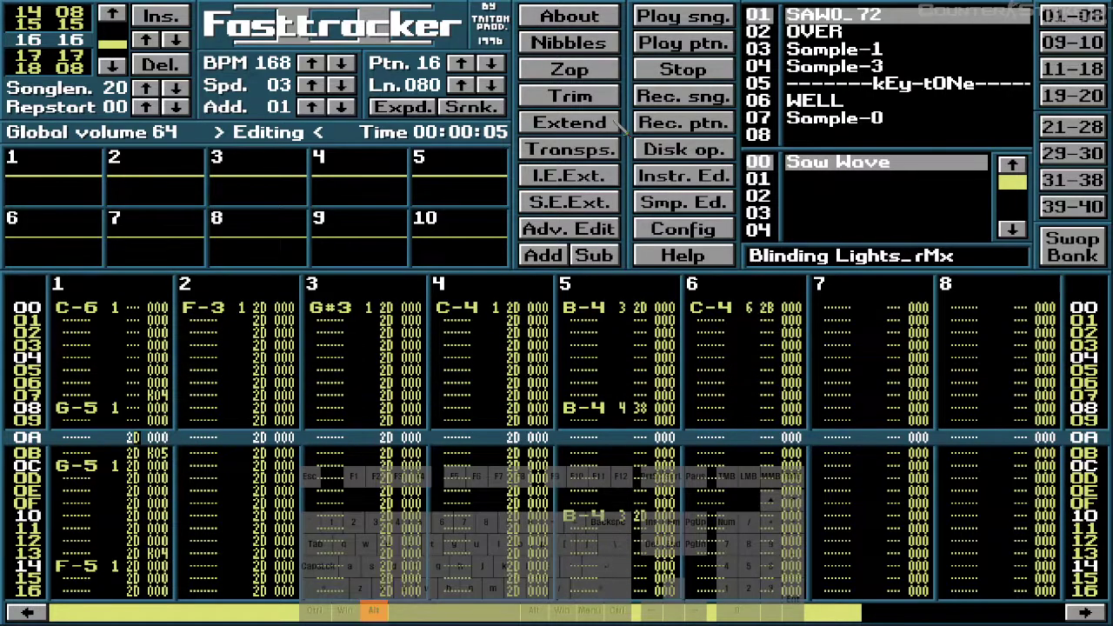
key(alt+Tab)
key(alt+Tab)
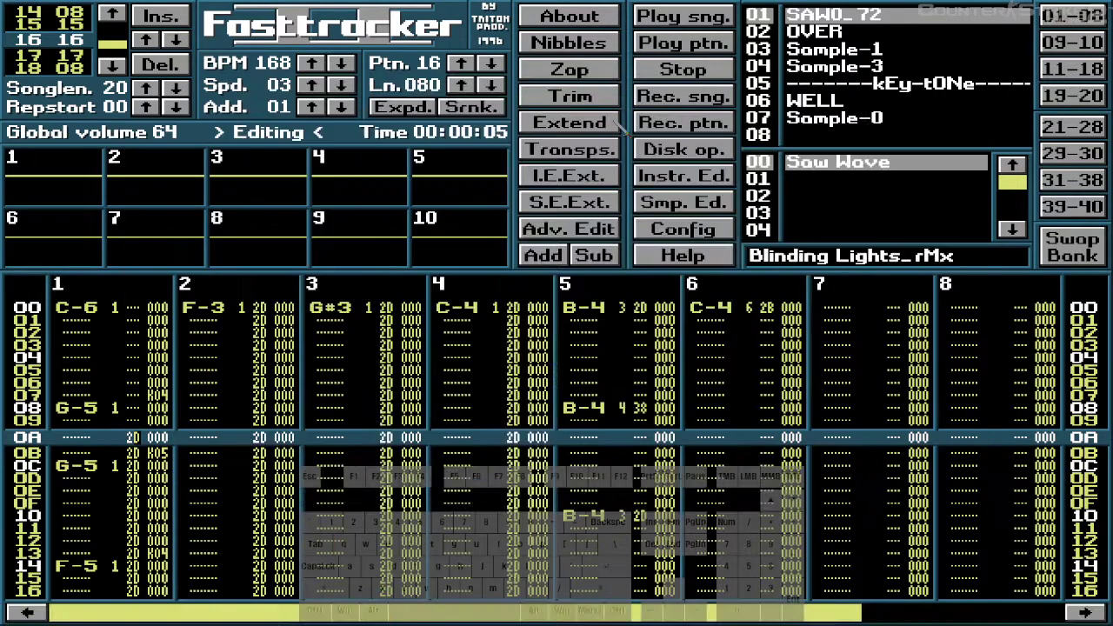
key(Delete)
key(Delete)
key(Delete)
key(Delete)
key(Delete)
key(Delete)
key(Delete)
key(Delete)
key(Delete)
key(Delete)
key(Delete)
key(Delete)
key(Delete)
key(Delete)
key(Delete)
key(Delete)
key(Delete)
key(Delete)
key(Delete)
key(Delete)
key(Delete)
key(Delete)
key(Delete)
key(Delete)
key(Delete)
key(Delete)
key(Delete)
key(Delete)
key(Delete)
key(Delete)
key(Delete)
key(Delete)
key(Delete)
key(Delete)
key(Delete)
key(Delete)
key(Delete)
key(Delete)
key(Delete)
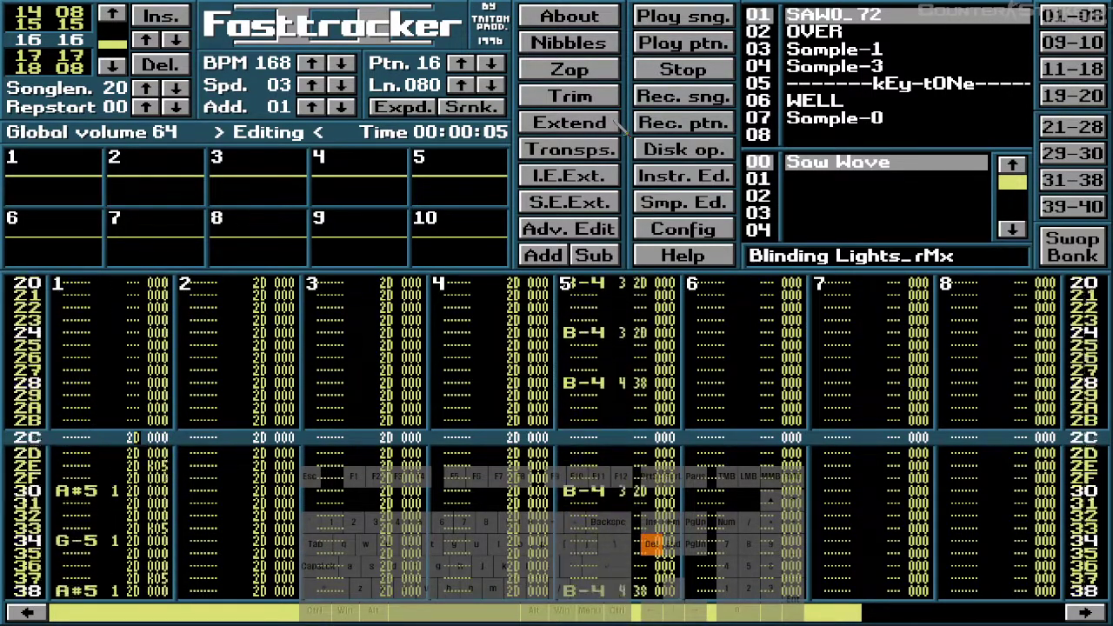
key(Delete)
key(Delete)
key(Delete)
key(Delete)
key(Delete)
key(Delete)
key(Delete)
key(Delete)
key(Delete)
key(Delete)
key(Delete)
key(Delete)
key(Delete)
key(Delete)
key(Delete)
key(Delete)
key(Delete)
key(Delete)
key(Delete)
key(Delete)
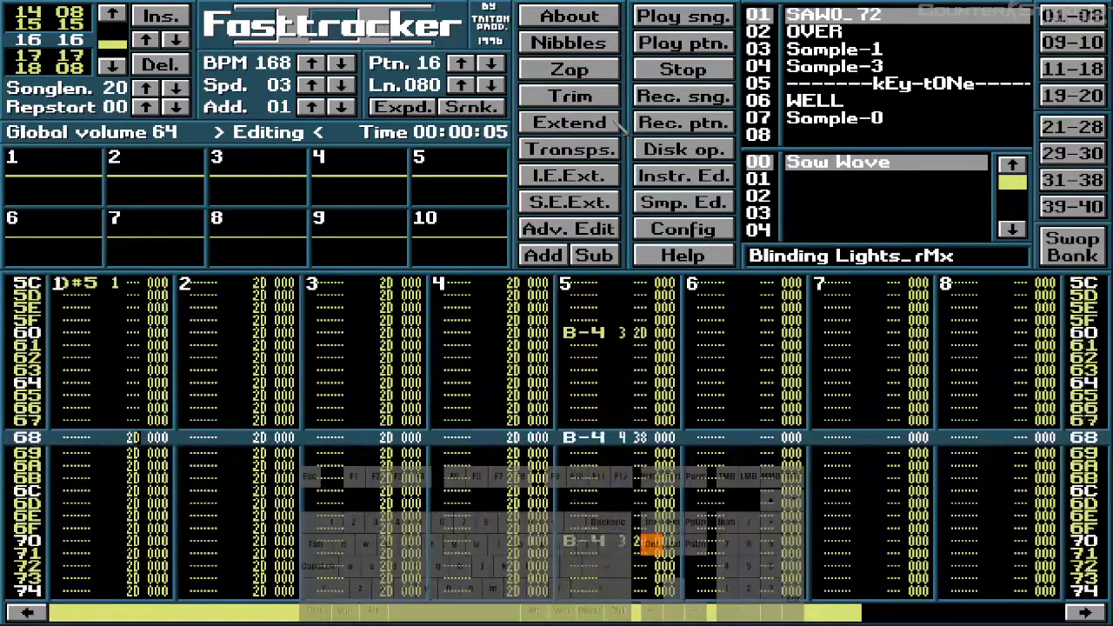
key(Down)
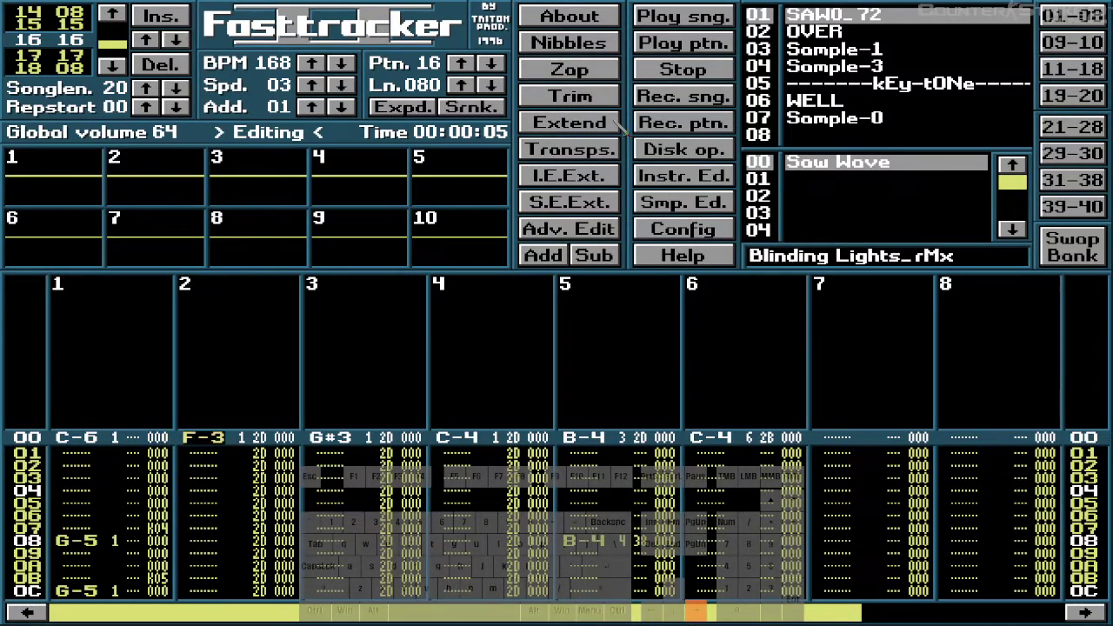
- Clear all volume-column values of channel 2 in pattern 16, from row 00 to row 7F
key(Delete)
key(Delete)
key(Delete)
key(Delete)
key(Delete)
key(Delete)
key(Delete)
key(Delete)
key(Delete)
key(Delete)
key(Delete)
key(Delete)
key(Delete)
key(Delete)
key(Delete)
key(Delete)
key(Delete)
key(Delete)
key(Delete)
key(Delete)
key(Delete)
key(Delete)
key(Delete)
key(Delete)
key(Delete)
key(Delete)
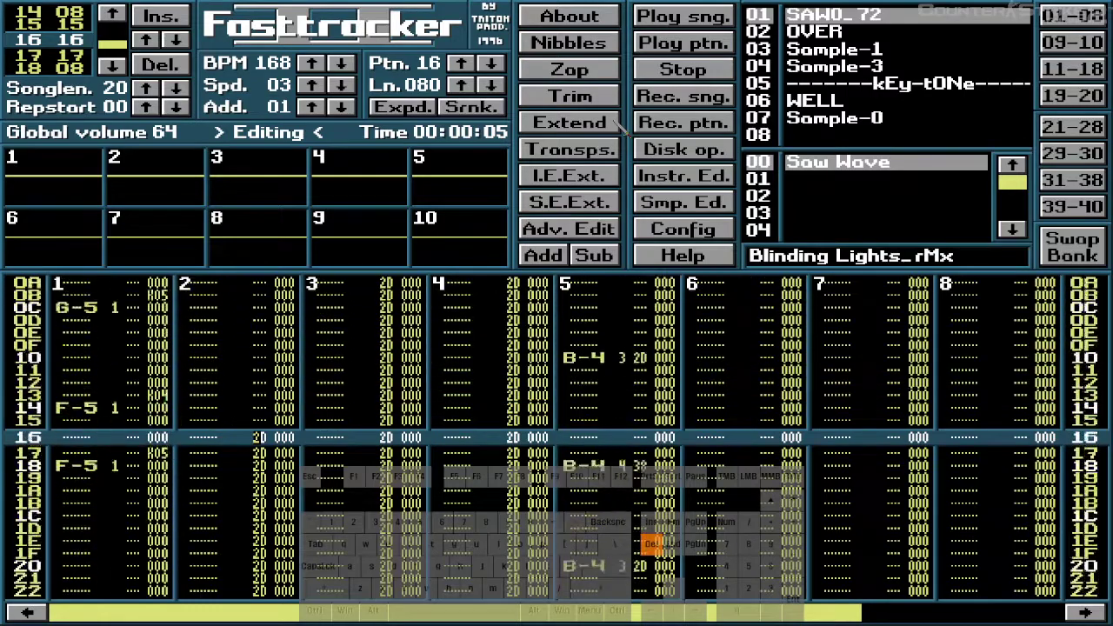
key(Delete)
key(Delete)
key(Delete)
key(Delete)
key(Delete)
key(Delete)
key(Delete)
key(Delete)
key(Delete)
key(Delete)
key(Delete)
key(Delete)
key(Delete)
key(Delete)
key(Delete)
key(Delete)
key(Delete)
key(Delete)
key(Delete)
key(Delete)
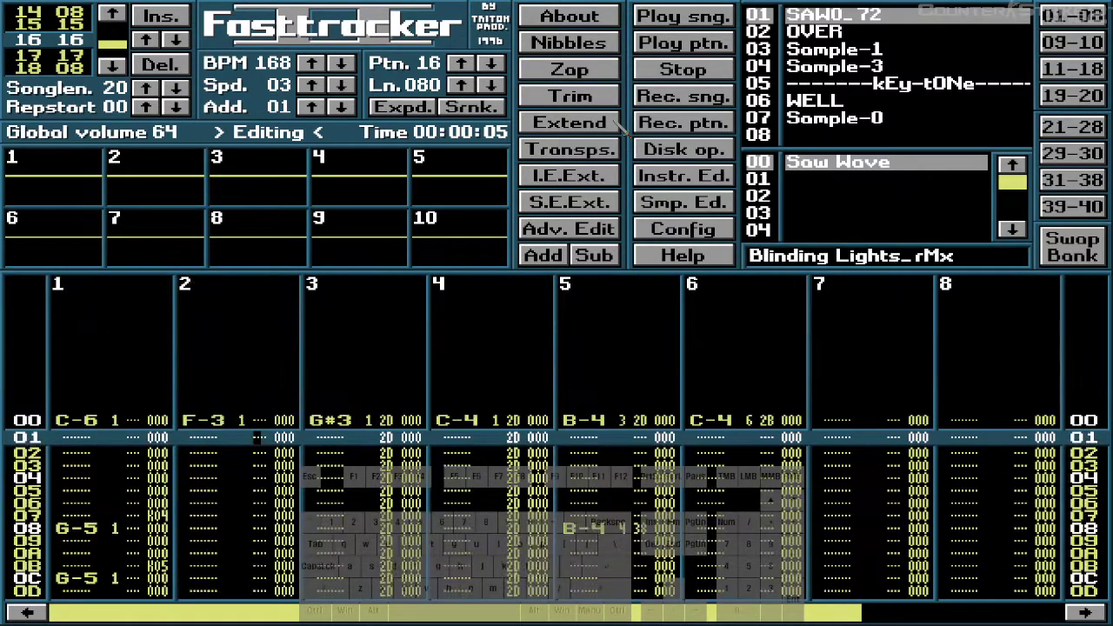
- Clear all volume-column values of channel 3 in pattern 16, from row 00 to row 7F
key(Down)
key(Delete)
key(Delete)
key(Delete)
key(Delete)
key(Delete)
key(Delete)
key(Delete)
key(Delete)
key(Delete)
key(Delete)
key(Delete)
key(Delete)
key(Delete)
key(Delete)
key(Delete)
key(Delete)
key(Delete)
key(Delete)
key(Delete)
key(Delete)
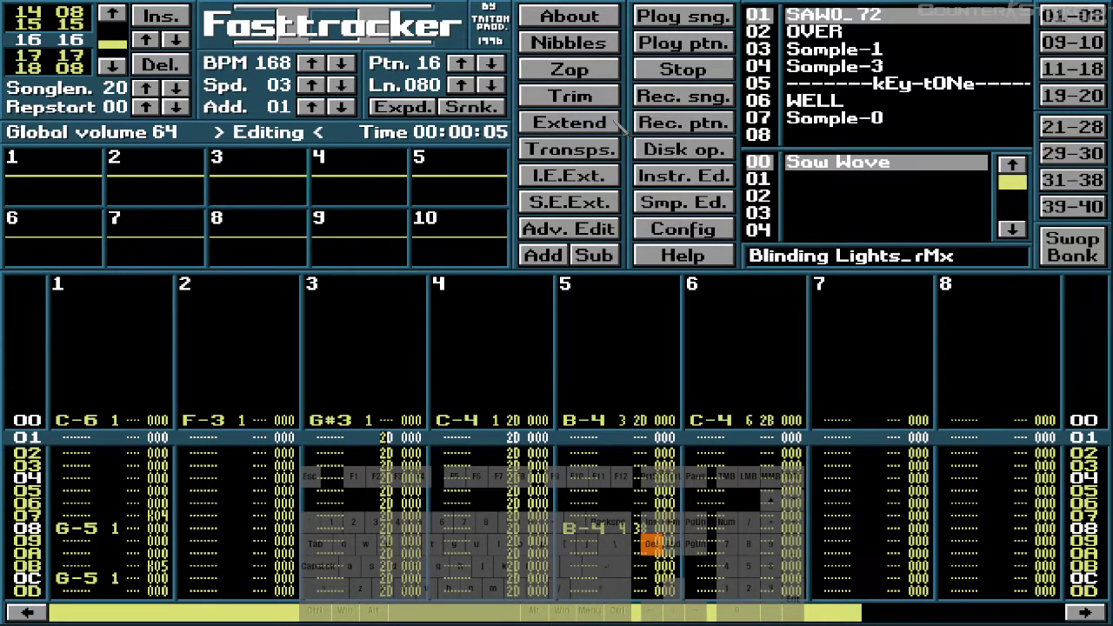
key(Delete)
key(Delete)
key(Delete)
key(Delete)
key(Delete)
key(Delete)
key(Delete)
key(Delete)
key(Delete)
key(Delete)
key(Delete)
key(Delete)
key(Delete)
key(Delete)
key(Delete)
key(Delete)
key(Delete)
key(Delete)
key(Delete)
key(Delete)
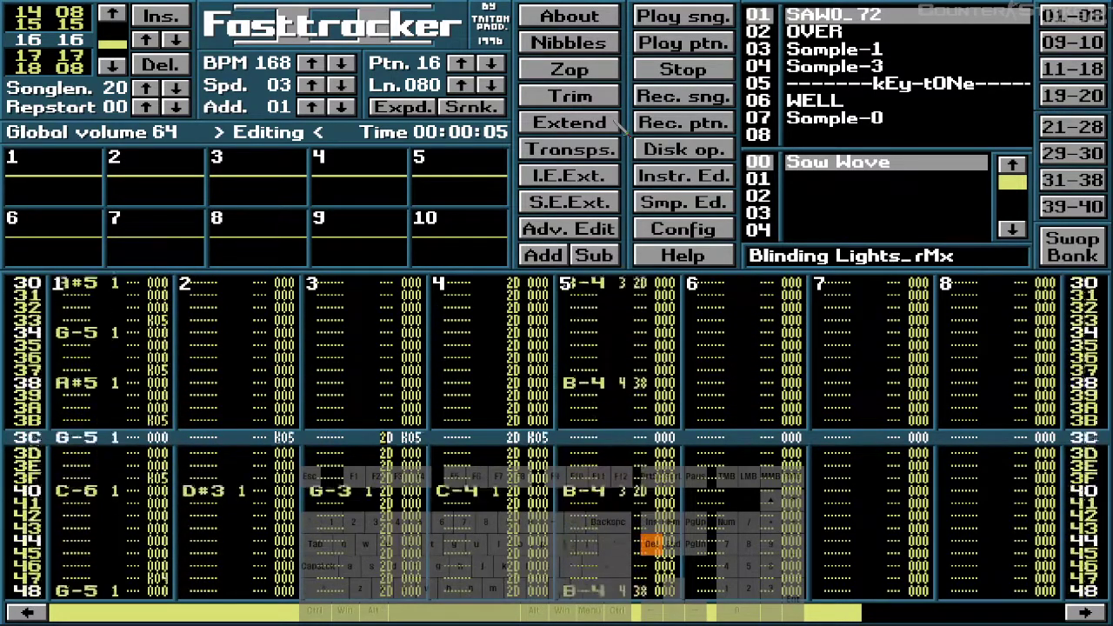
key(Delete)
key(Delete)
key(Delete)
key(Delete)
key(Delete)
key(Delete)
key(Delete)
key(Delete)
key(Delete)
key(Delete)
key(Delete)
key(Delete)
key(Delete)
key(Delete)
key(Delete)
key(Delete)
key(Delete)
key(Delete)
key(Delete)
key(Delete)
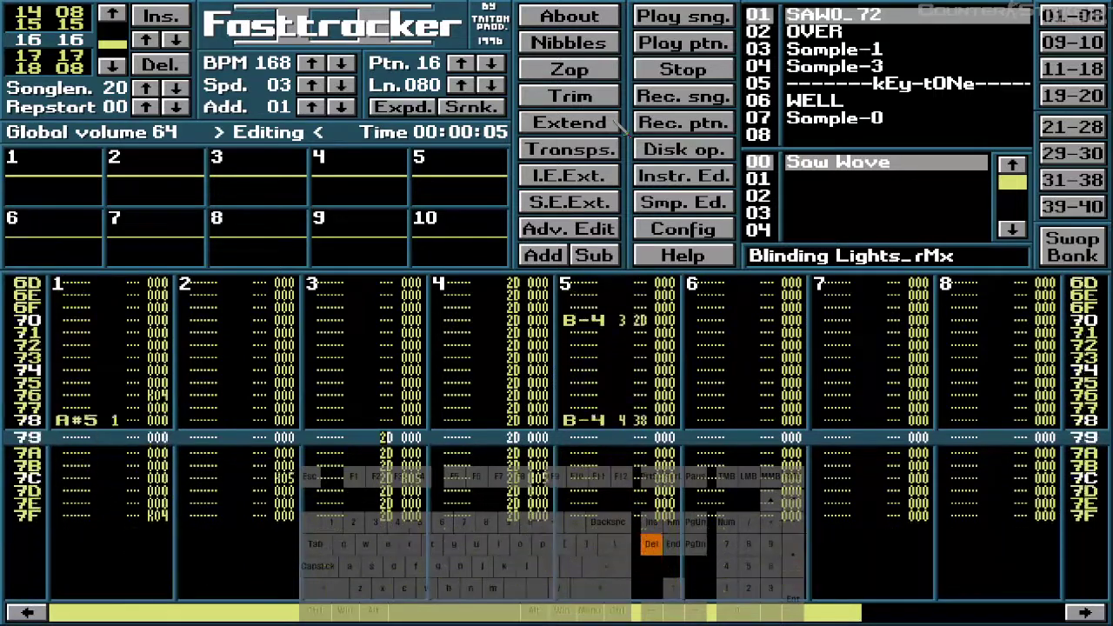
key(Delete)
- Clear all volume-column values of channel 4 in pattern 16, from row 00 to row 7F
key(Right)
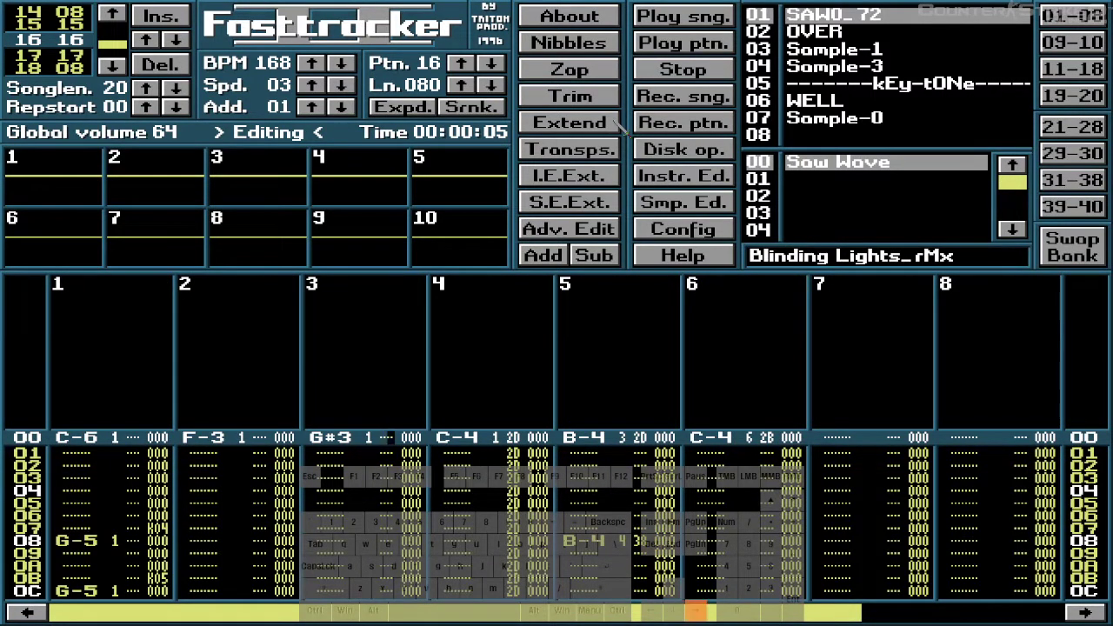
key(Left)
key(Delete)
key(Delete)
key(Delete)
key(Delete)
key(Delete)
key(Delete)
key(Delete)
key(Delete)
key(Delete)
key(Delete)
key(Delete)
key(Delete)
key(Delete)
key(Delete)
key(Delete)
key(Delete)
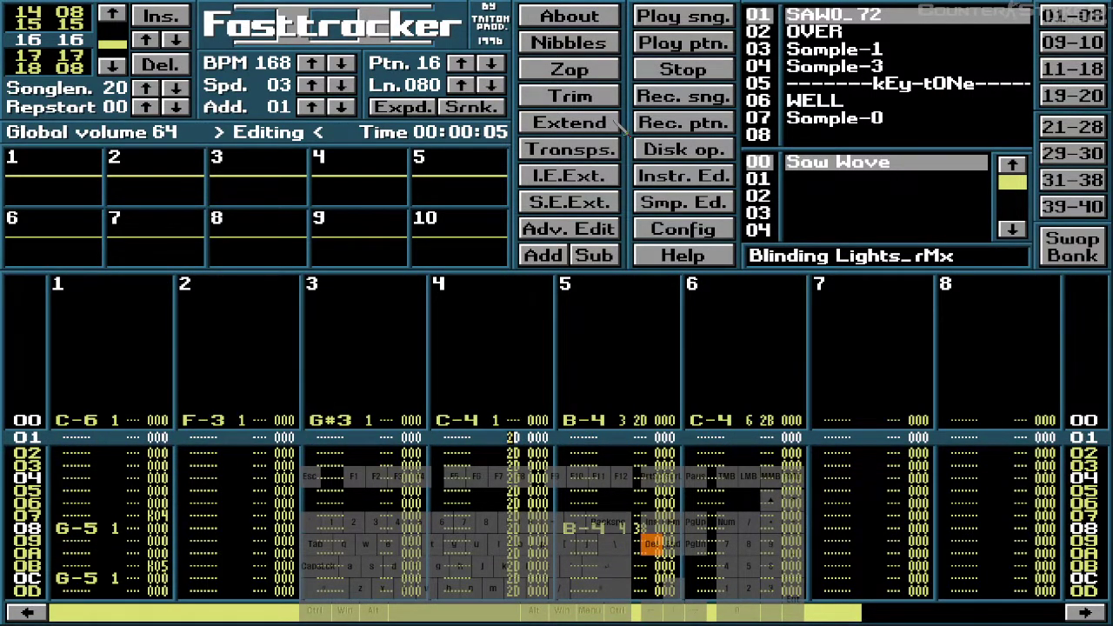
key(Delete)
key(Delete)
key(Delete)
key(Delete)
key(Delete)
key(Delete)
key(Delete)
key(Delete)
key(Delete)
key(Delete)
key(Delete)
key(Delete)
key(Delete)
key(Delete)
key(Delete)
key(Delete)
key(Delete)
key(Delete)
key(Delete)
key(Delete)
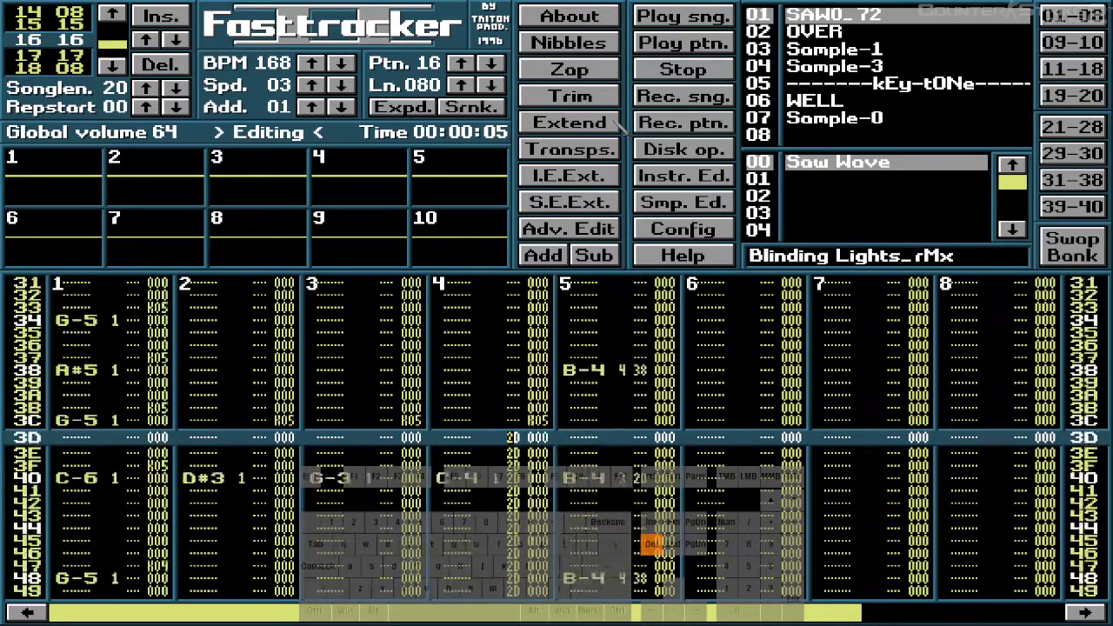
key(Delete)
key(Delete)
key(Delete)
key(Delete)
key(Delete)
key(Delete)
key(Delete)
key(Delete)
key(Delete)
key(Delete)
key(Delete)
key(Delete)
key(Delete)
key(Delete)
key(Delete)
key(Delete)
key(Delete)
key(Delete)
key(Delete)
key(Delete)
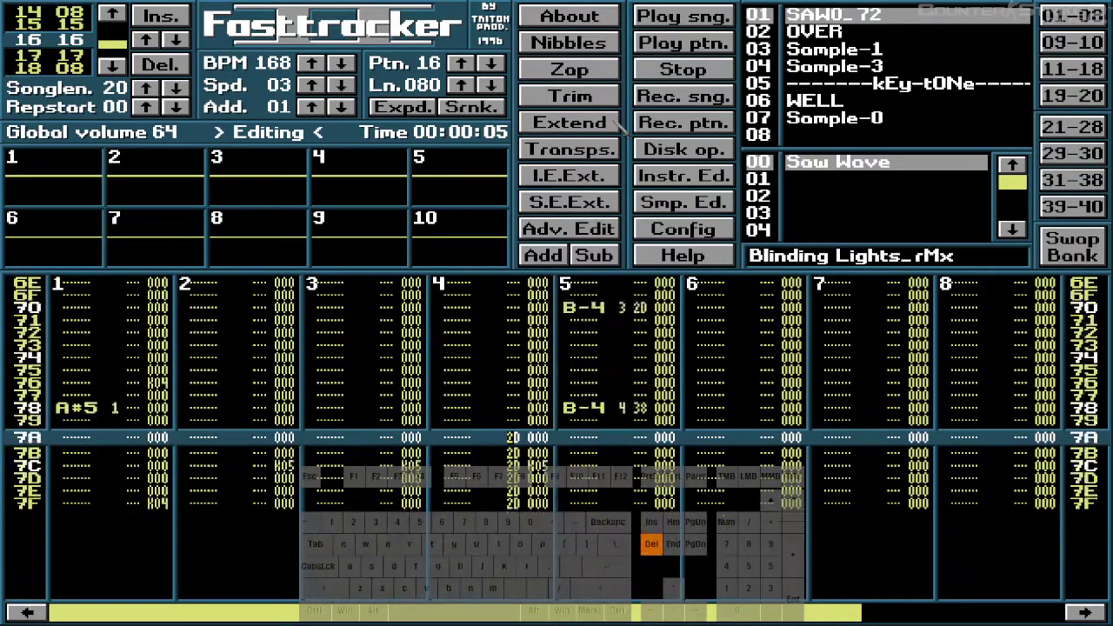
- Clear all volume-column values of channel 5 in pattern 16, from row 00 to row 7F
key(Down)
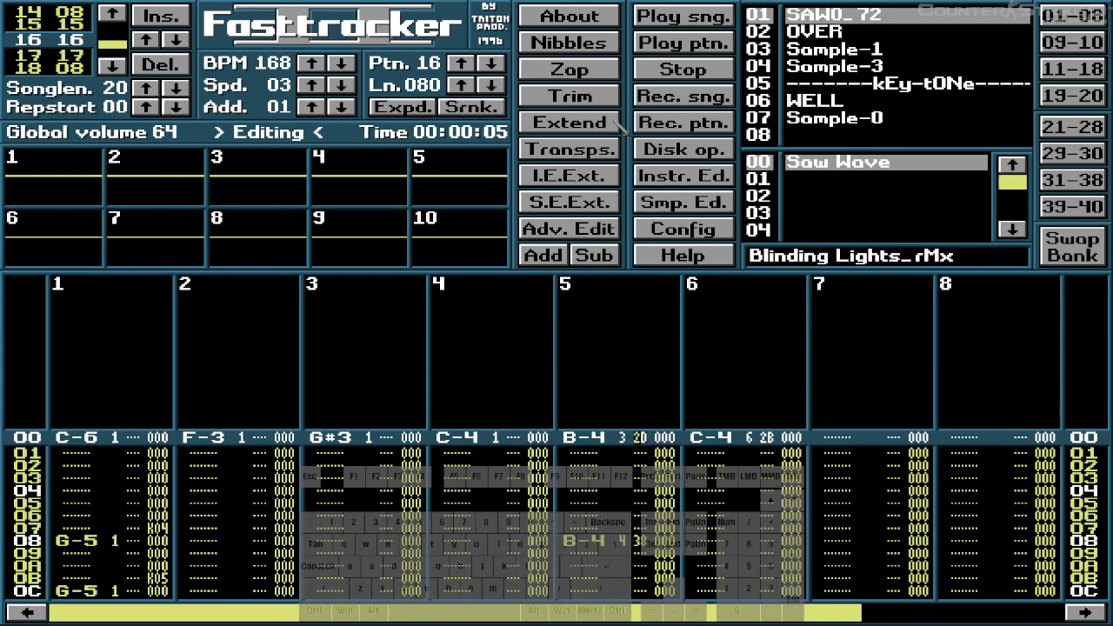
key(Delete)
key(Delete)
key(Delete)
key(Delete)
key(Delete)
key(Delete)
key(Delete)
key(Delete)
key(Delete)
key(Delete)
key(Delete)
key(Delete)
key(Delete)
key(Delete)
key(Delete)
key(Delete)
key(Delete)
key(Delete)
key(Delete)
key(Delete)
key(Delete)
key(Delete)
key(Delete)
key(Delete)
key(Delete)
key(Delete)
key(Delete)
key(Delete)
key(Delete)
key(Delete)
key(Delete)
key(Delete)
key(Delete)
key(Delete)
key(Delete)
key(Delete)
key(Delete)
key(Delete)
key(Delete)
key(Delete)
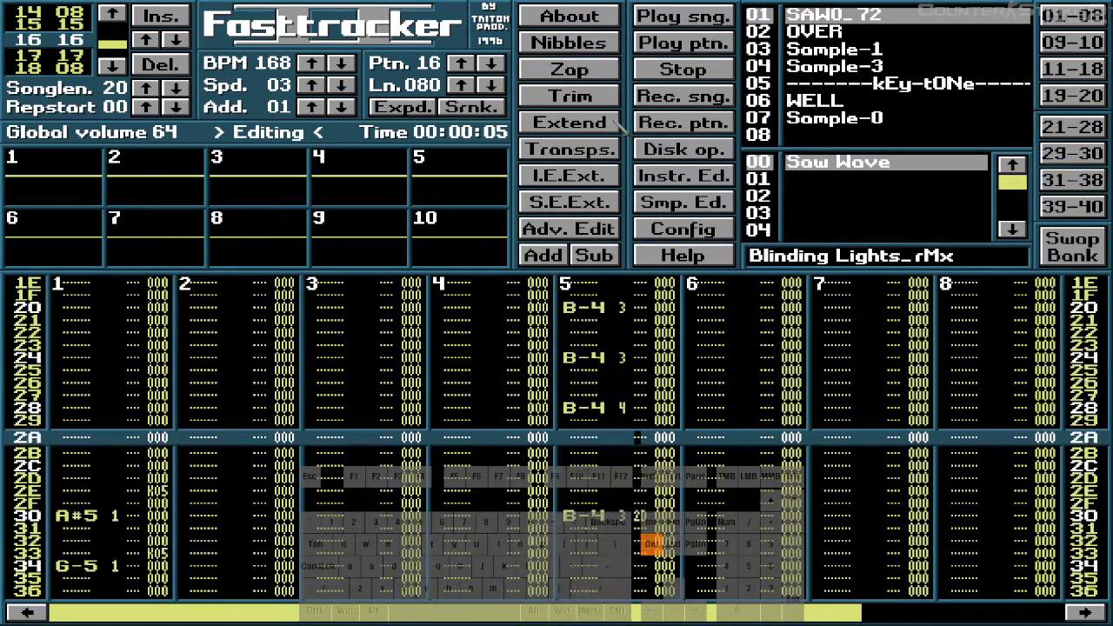
key(Delete)
key(Delete)
key(Delete)
key(Delete)
key(Delete)
key(Delete)
key(Delete)
key(Delete)
key(Delete)
key(Delete)
key(Delete)
key(Delete)
key(Delete)
key(Delete)
key(Delete)
key(Delete)
key(Delete)
key(Delete)
key(Delete)
key(Delete)
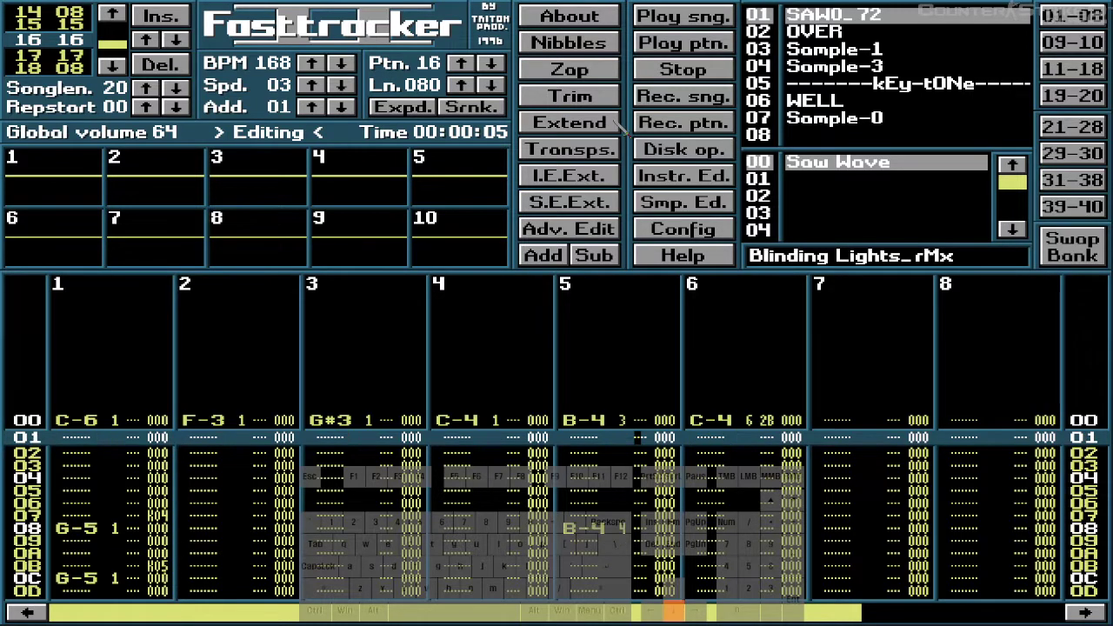
- Clear the volume-column value of the C-4 note in channel 6 at row 00 of pattern 16
key(Up)
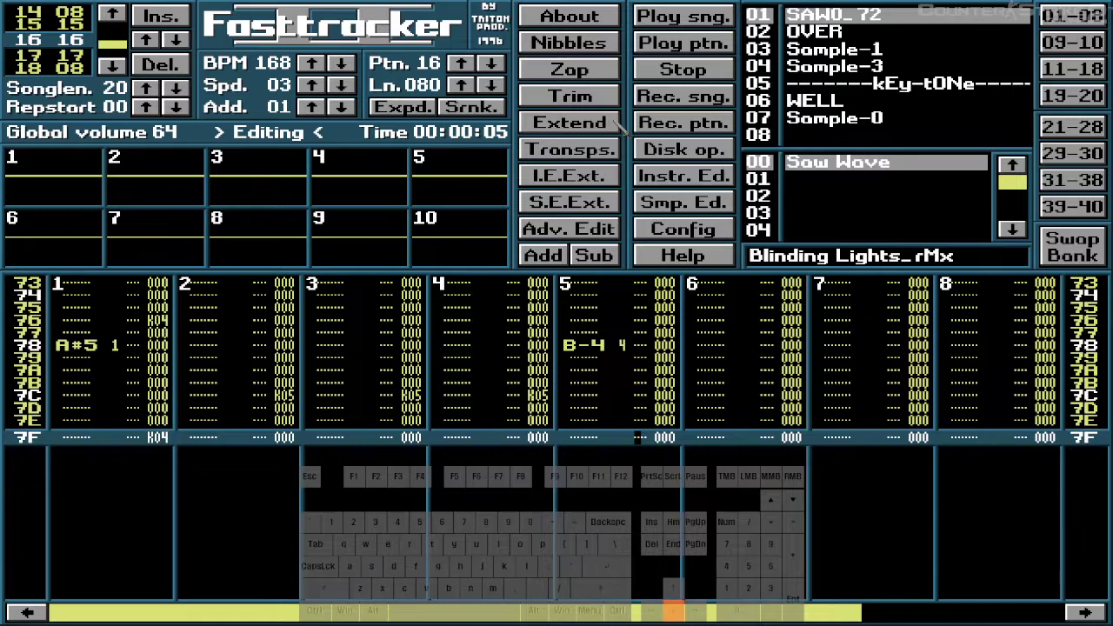
key(Down)
key(Down)
key(Up)
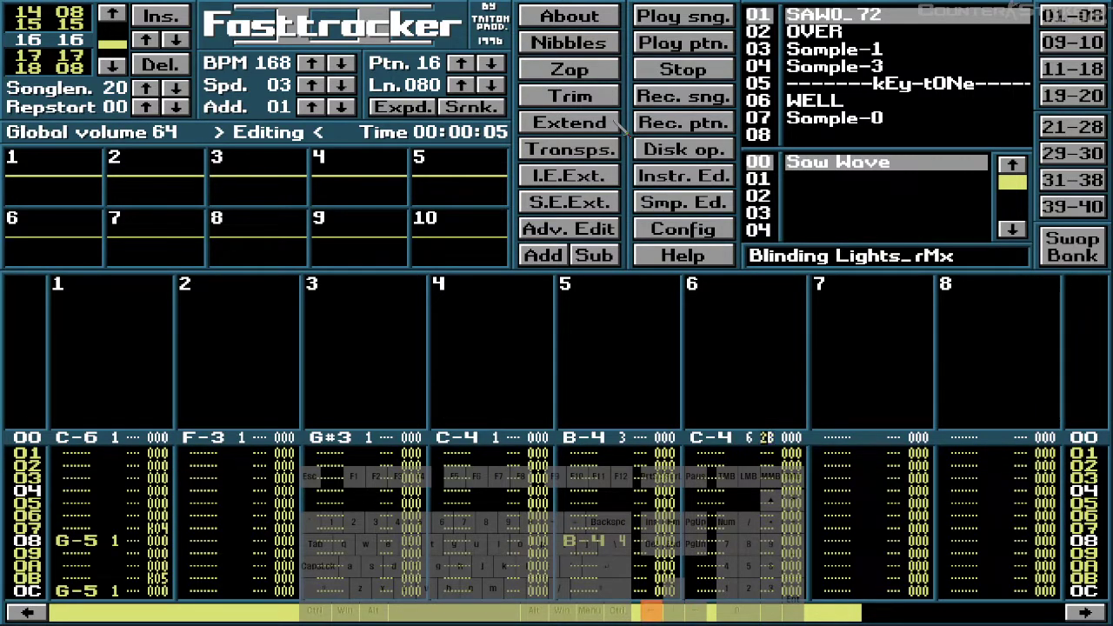
key(Down)
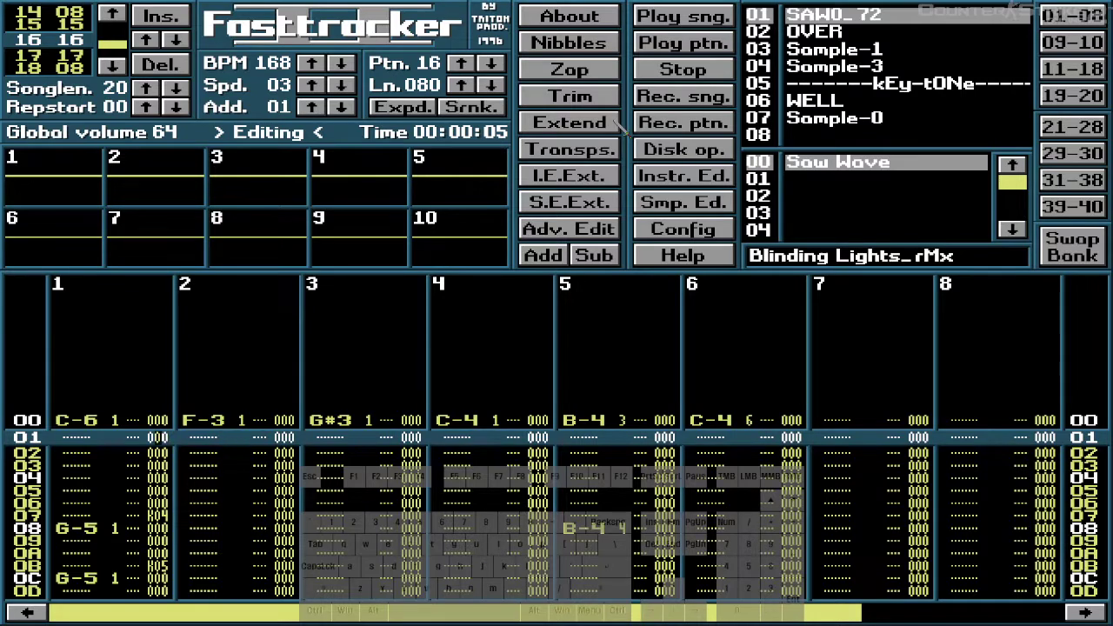
- Set the key-off effects of channel 1 at rows 07, 0B and 13 of pattern 16 to K02
key(Down)
key(Down)
key(Down)
key(Down)
key(Down)
key(Down)
key(Down)
key(Down)
key(Down)
key(Down)
key(Down)
key(Down)
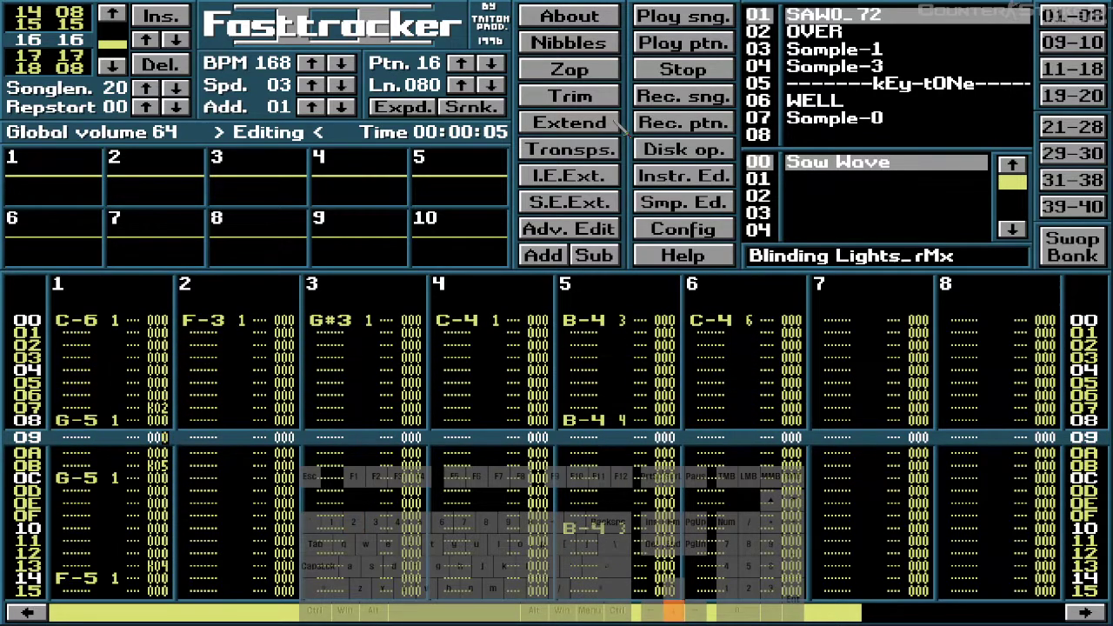
key(Down)
key(Down)
key(Down)
key(Down)
key(Down)
key(Down)
key(Down)
key(Down)
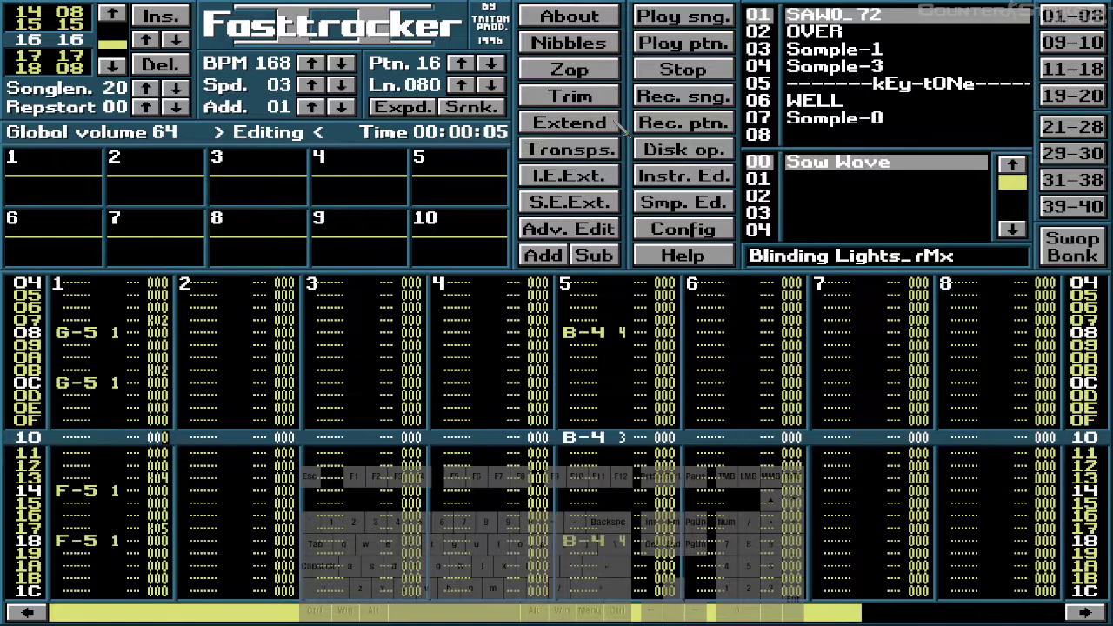
key(Down)
key(Down)
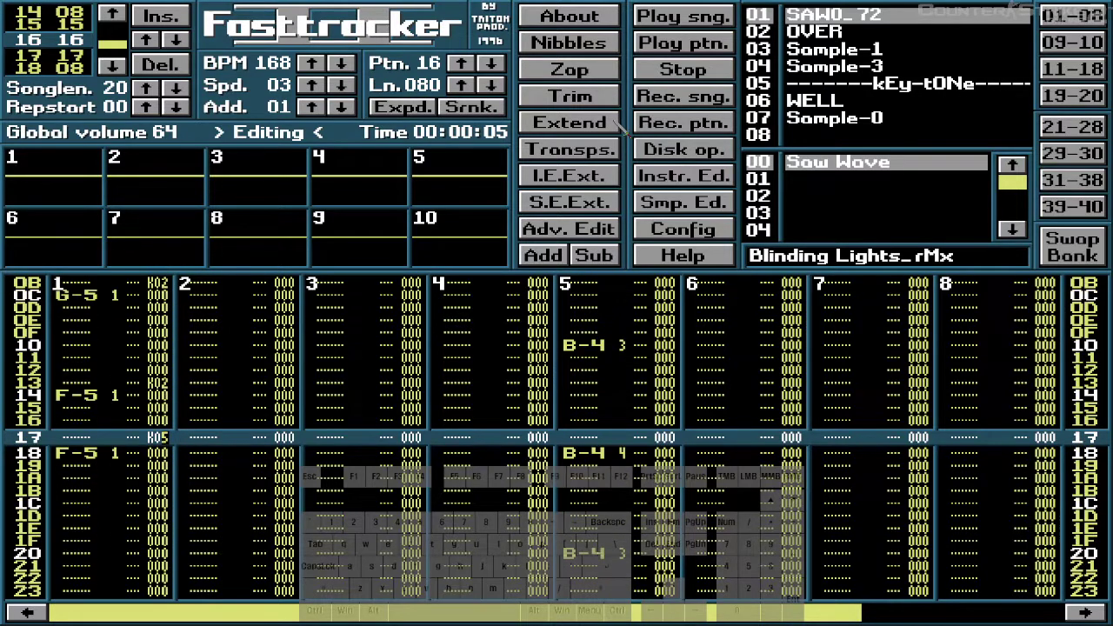
- Set the key-off effects of channel 1 at rows 17 and 2E of pattern 16 to K02
key(Down)
key(Down)
key(Down)
key(Down)
key(Down)
key(Down)
key(Down)
key(Down)
key(Down)
key(Down)
key(Down)
key(Down)
key(Down)
key(Down)
key(Down)
key(Down)
key(Down)
key(Down)
key(Down)
key(Down)
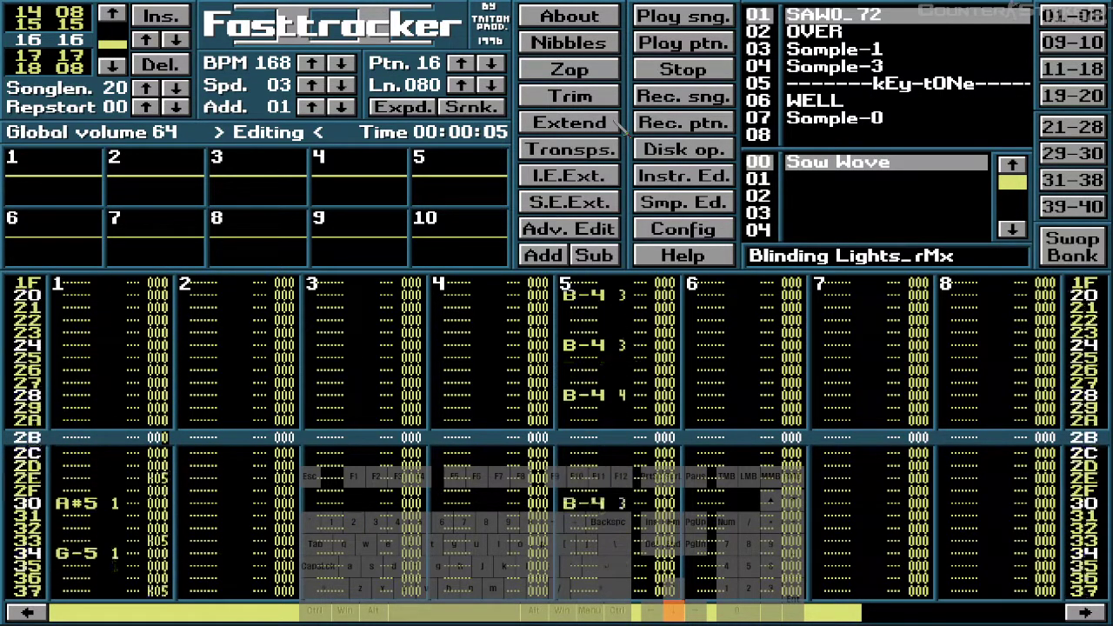
key(Down)
key(Down)
key(Down)
key(Down)
key(Down)
key(Down)
key(Down)
key(Down)
key(Down)
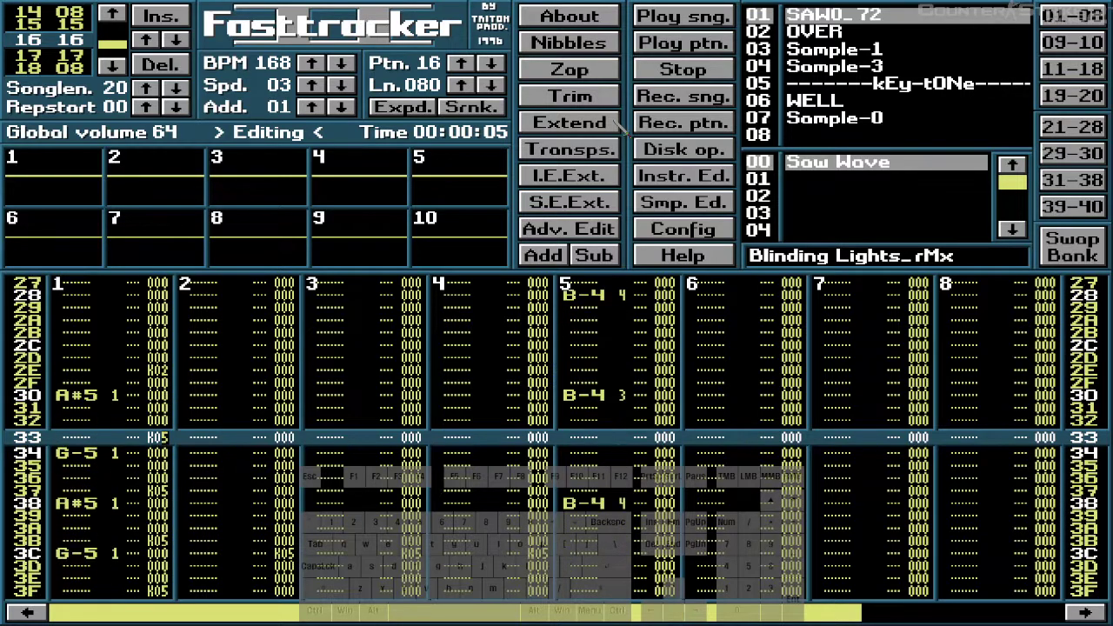
- Set the key-off effects of channel 1 at rows 33, 37, 3B and 3F of pattern 16 to K02
key(Down)
key(Down)
key(Down)
key(Down)
key(Down)
key(Down)
key(Down)
key(Down)
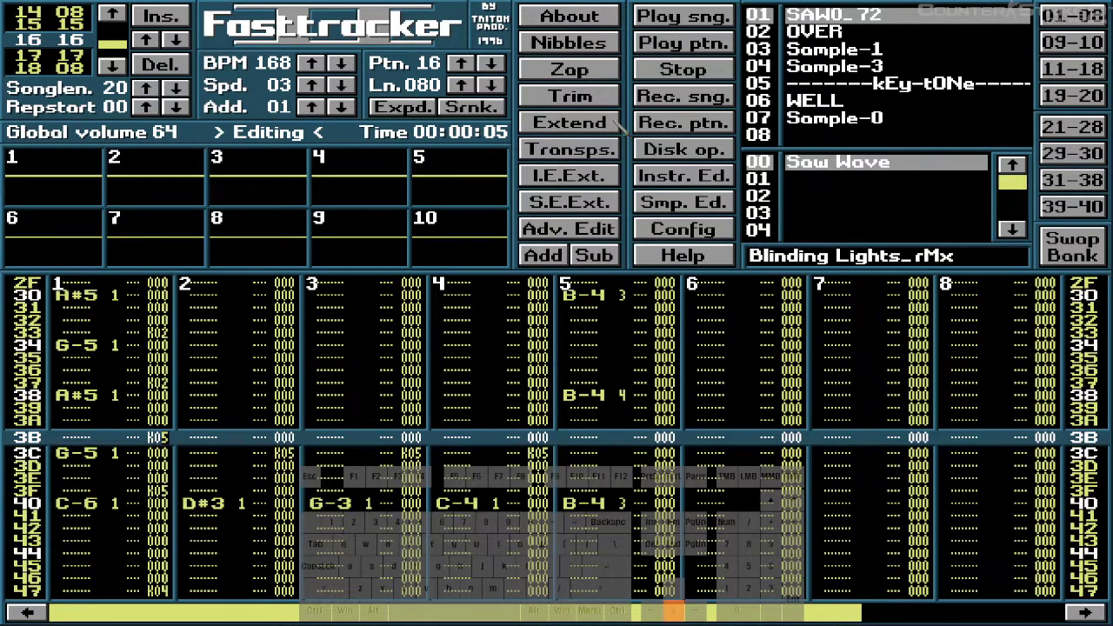
key(Down)
key(Down)
key(Down)
key(Down)
key(Down)
key(Down)
key(Down)
key(Down)
key(Down)
key(Down)
key(Down)
key(Down)
key(Down)
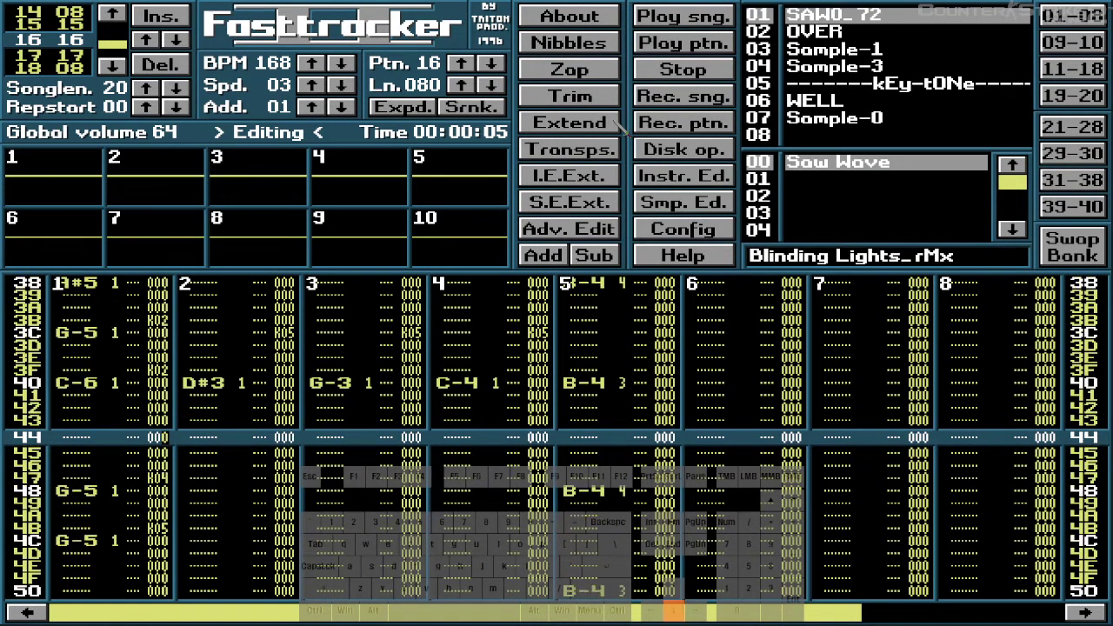
- Set the key-off effects of channel 1 at rows 47 and 4B of pattern 16 to K02
key(Up)
key(2)
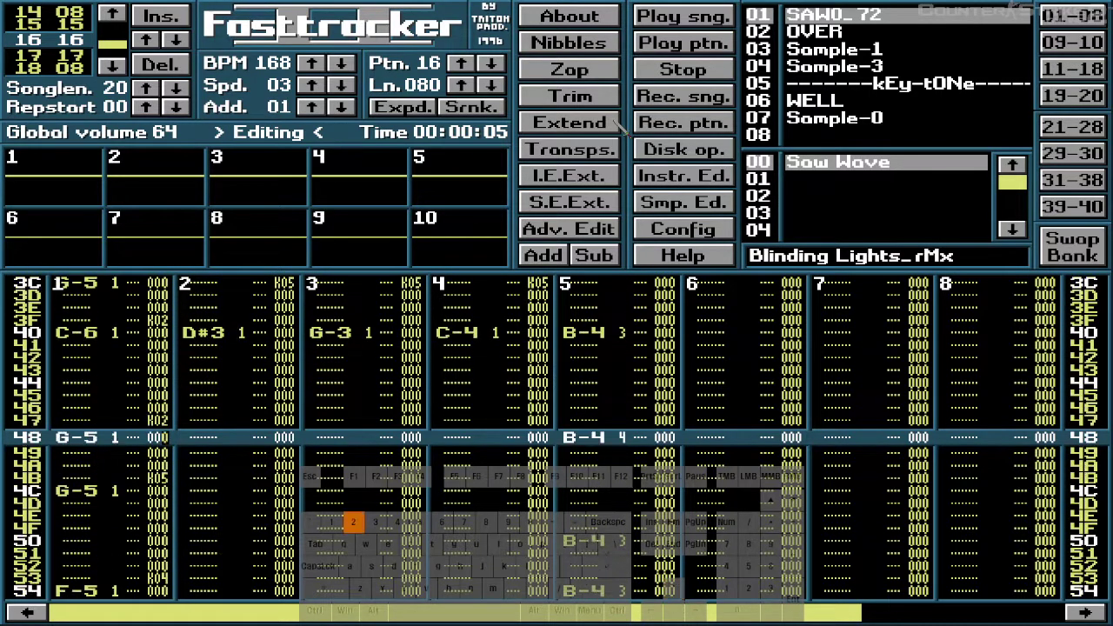
key(Down)
key(Down)
key(Down)
key(Down)
key(Down)
key(Down)
key(Down)
key(Down)
key(Down)
key(Down)
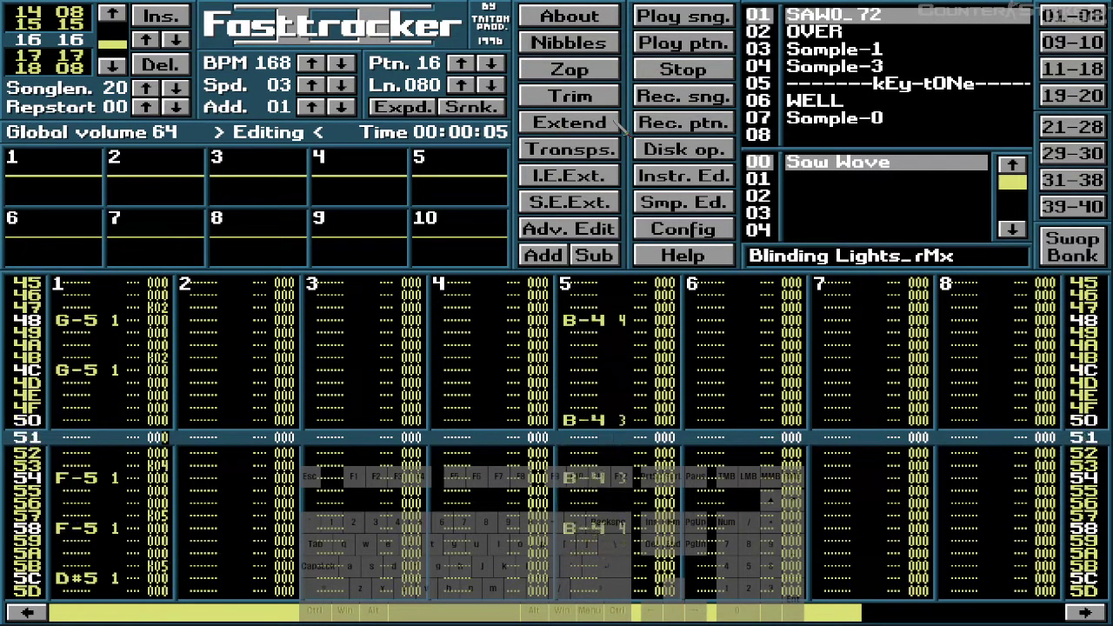
- Set the key-off effects of channel 1 at rows 53, 57 and 5B of pattern 16 to K02
key(Down)
key(Down)
key(Down)
key(Down)
key(Down)
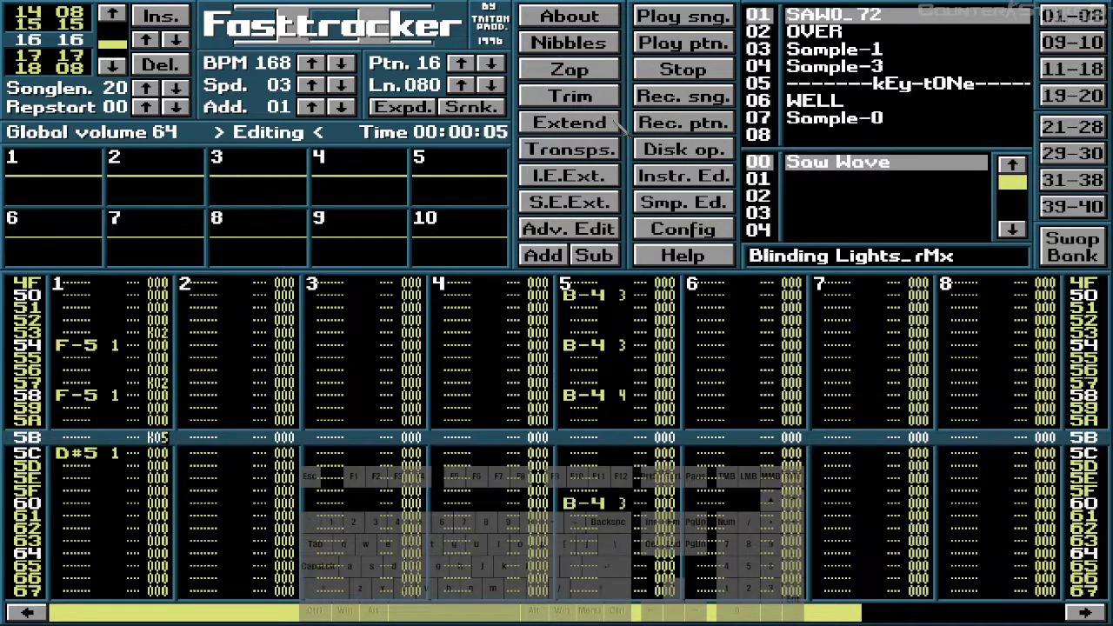
key(Down)
key(Down)
key(Down)
key(Down)
key(Down)
key(Down)
key(Down)
key(Down)
key(Down)
key(Down)
key(Down)
key(Down)
key(Down)
key(Down)
key(Down)
key(Down)
key(Down)
key(Down)
key(Down)
key(Down)
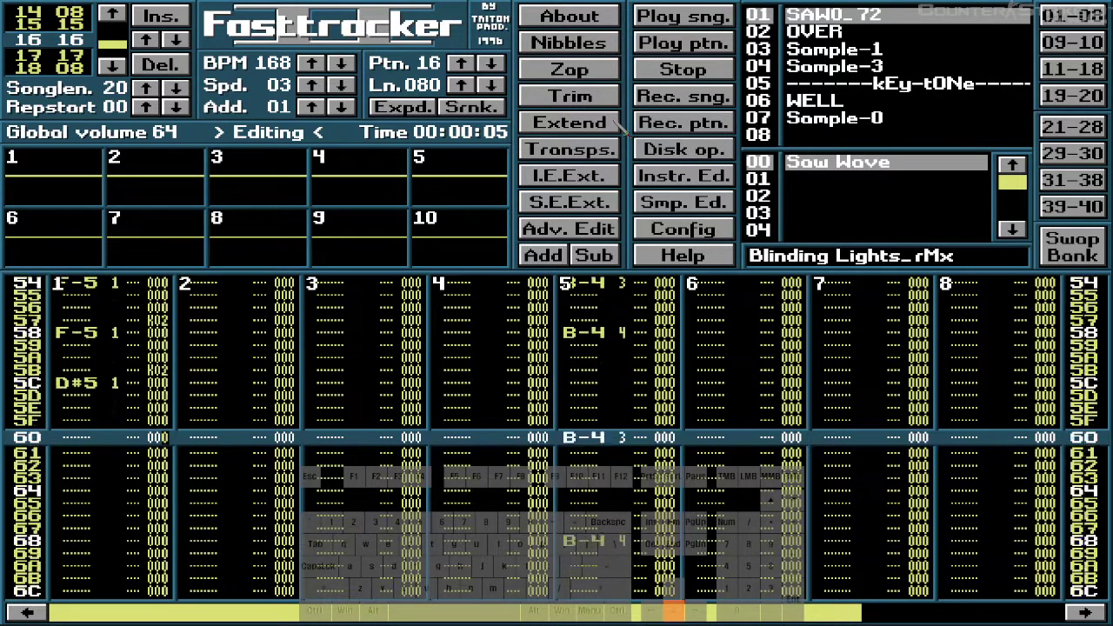
- Set the key-off effect of channel 1 at row 76 of pattern 16 to K02 and lower the one at row 7F likewise
key(Down)
key(Down)
key(Down)
key(Down)
key(Down)
key(Down)
key(Down)
key(Down)
key(Down)
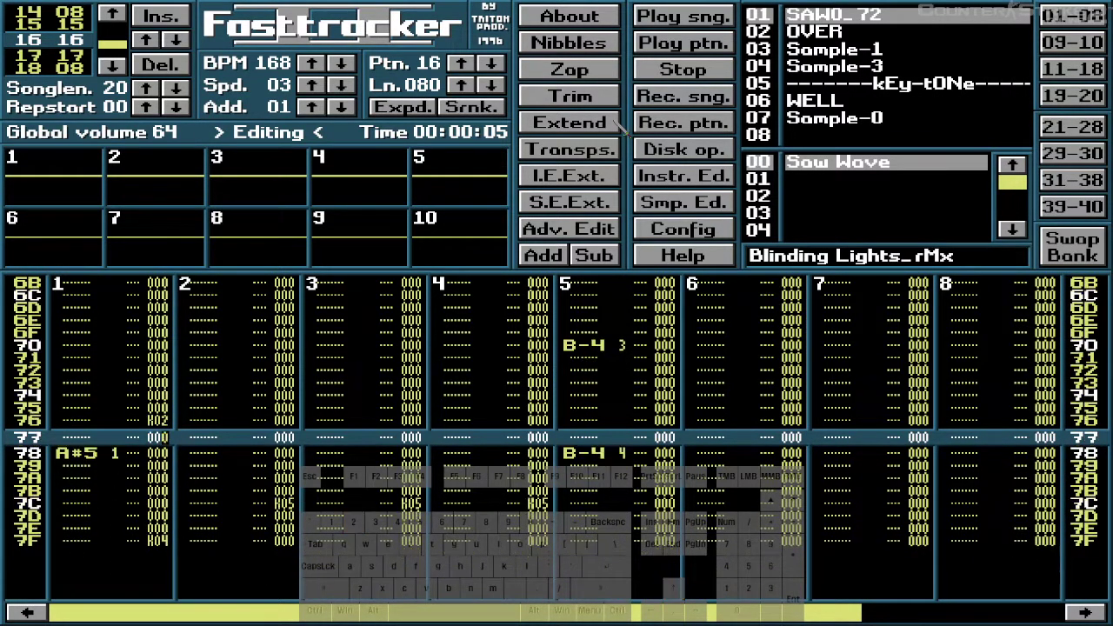
key(Down)
key(Down)
key(Down)
key(Down)
key(Down)
key(Down)
key(Down)
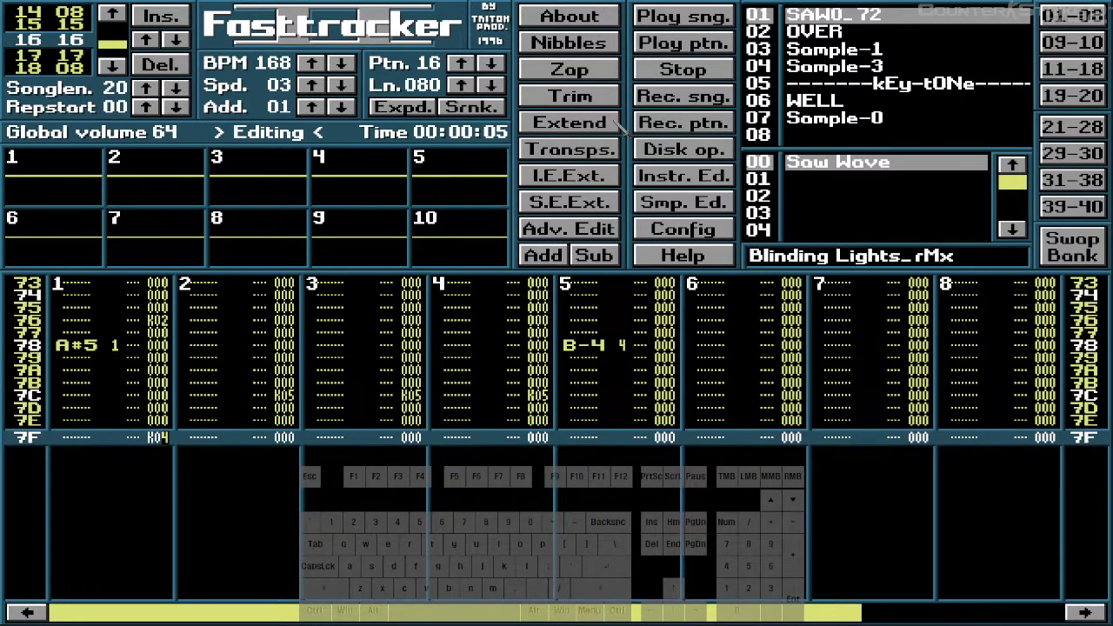
key(Down)
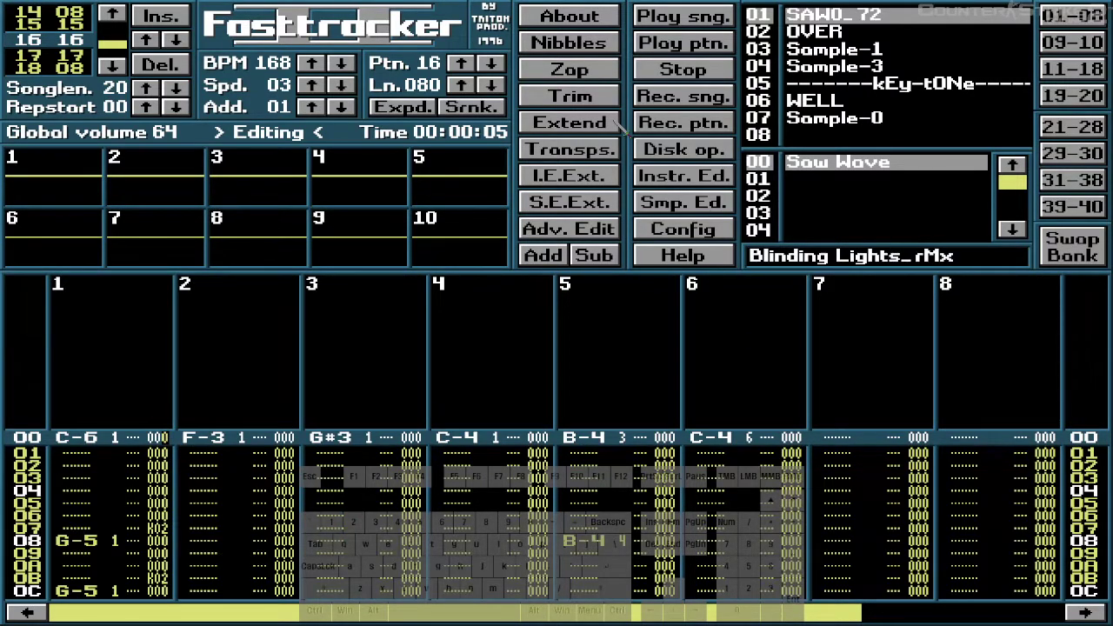
- Set the Add value to 00 and lower the key-off effects of channels 2, 3 and 4 at row 3C of pattern 16 to K02
key(Right)
key(Right)
key(Right)
key(Right)
key(Right)
key(Right)
key(Right)
key(Down)
key(Down)
key(Down)
key(Down)
key(Down)
key(Down)
key(Down)
key(Down)
key(Down)
key(Down)
key(Down)
key(Down)
key(Down)
key(Down)
key(Down)
key(Down)
key(Down)
key(Down)
key(Down)
key(Down)
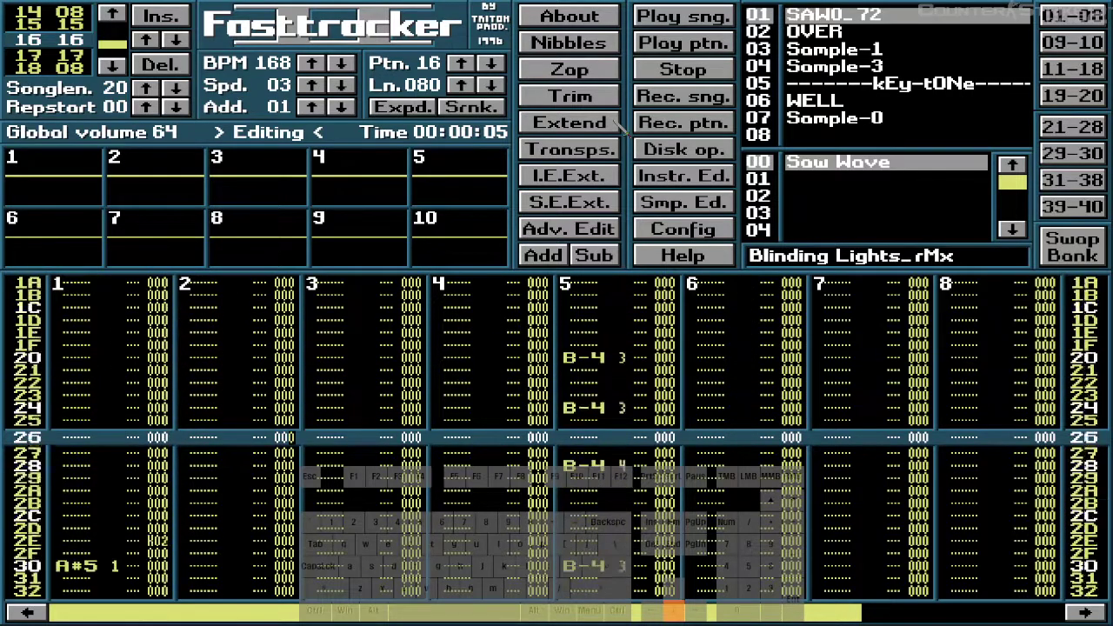
key(Down)
key(Down)
key(Down)
key(Down)
key(Down)
key(Down)
key(Down)
key(Down)
key(Down)
key(Down)
key(Down)
key(Down)
key(Down)
key(Down)
key(Down)
key(Down)
key(Down)
key(Down)
key(Down)
key(Down)
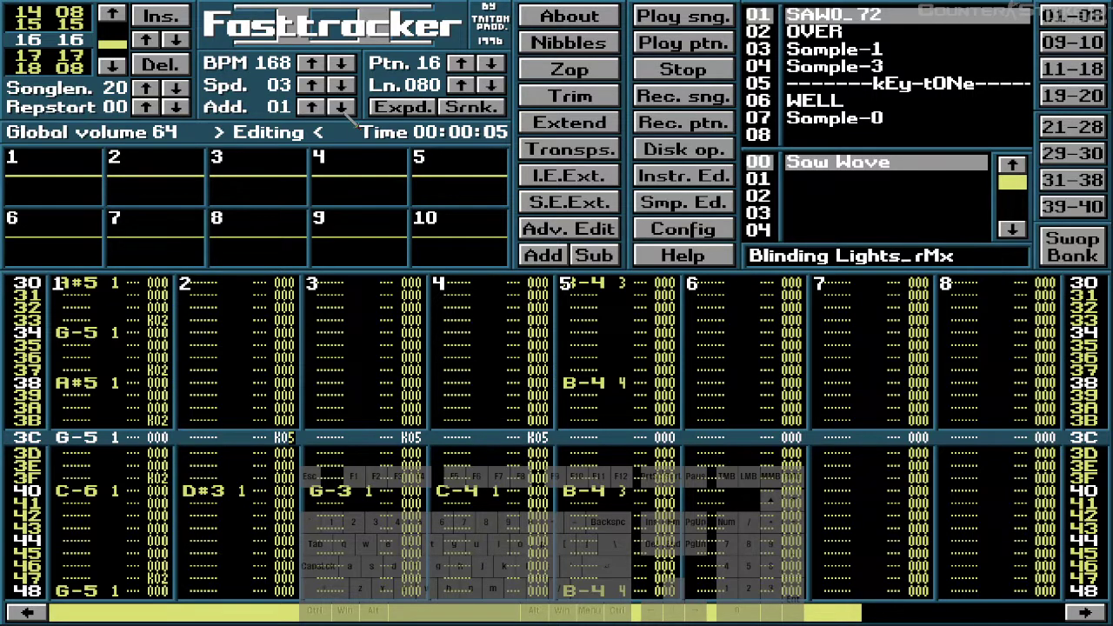
key(shift+grave)
key(2)
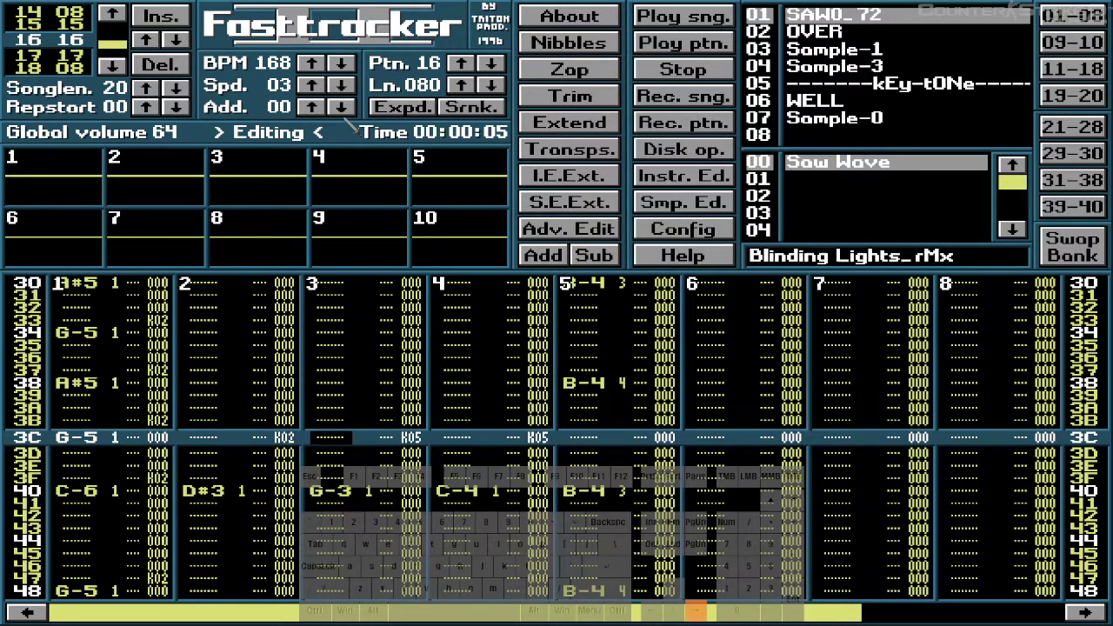
key(Right)
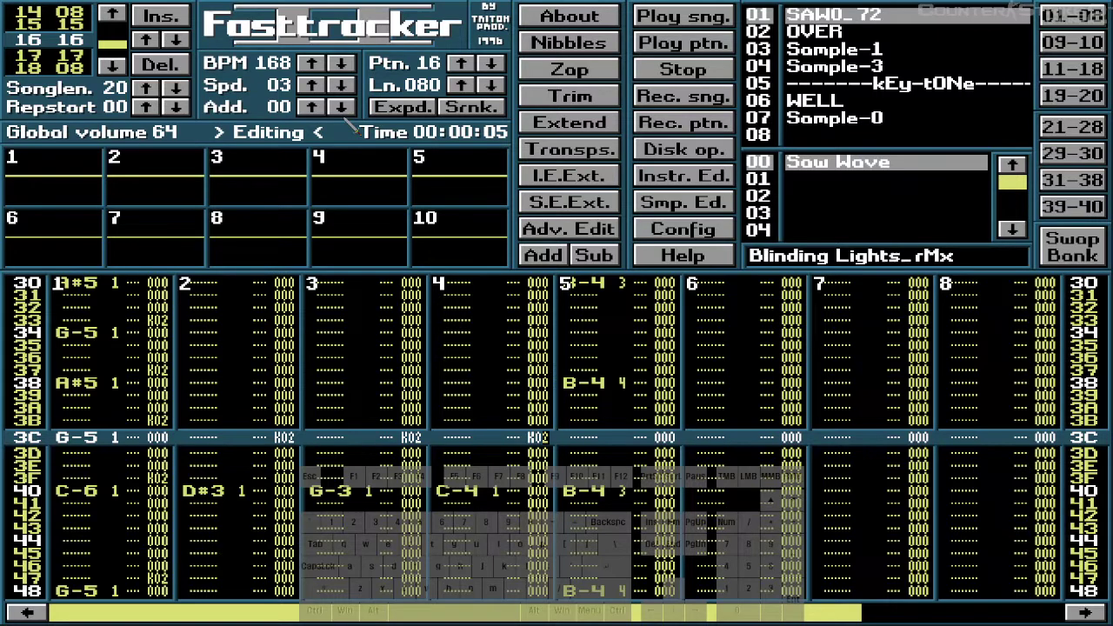
- Set the key-off effects of channels 2, 3 and 4 at row 7C of pattern 16 to K02 and the Add value to 01
key(Down)
key(Down)
key(Down)
key(Down)
key(Down)
key(Down)
key(Down)
key(Down)
key(Down)
key(Down)
key(Down)
key(Down)
key(Down)
key(Down)
key(Down)
key(Down)
key(Down)
key(Down)
key(Down)
key(Down)
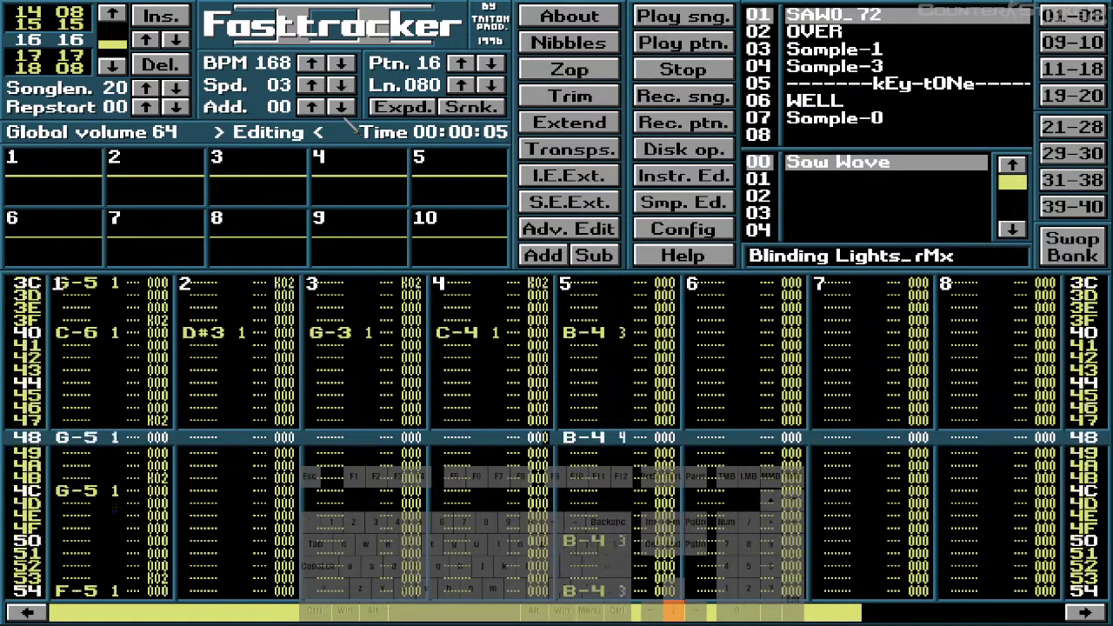
key(Down)
key(Down)
key(Down)
key(Down)
key(Down)
key(Down)
key(Down)
key(Down)
key(Down)
key(Down)
key(Down)
key(Down)
key(Down)
key(Down)
key(Down)
key(Down)
key(Down)
key(Down)
key(Down)
key(Down)
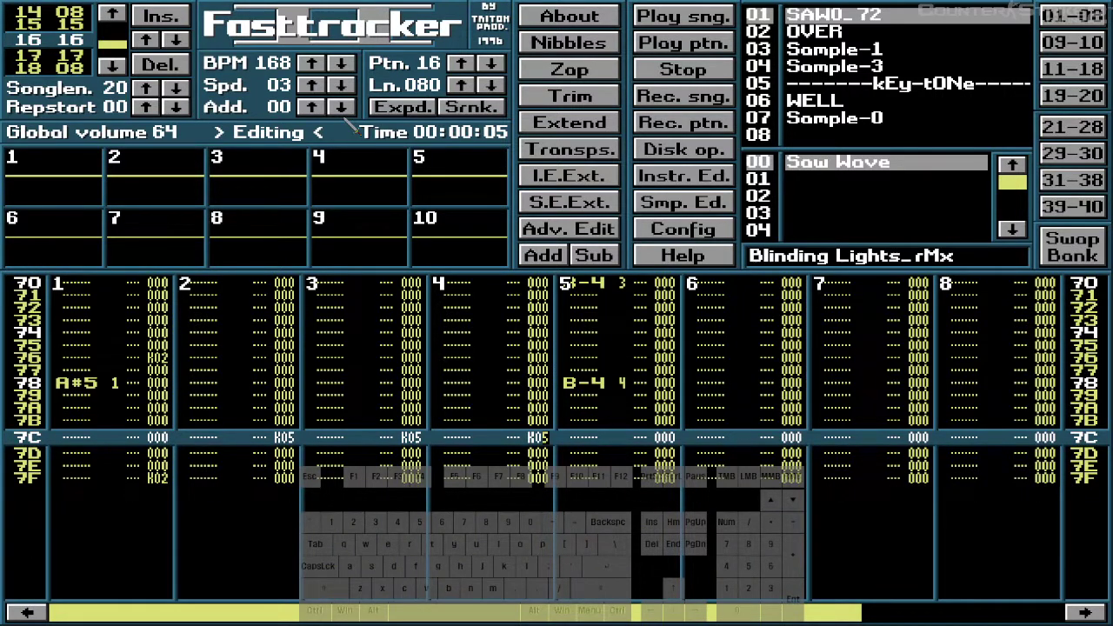
key(Left)
key(Right)
key(Left)
key(Up)
key(Up)
key(Up)
key(Up)
key(Up)
key(Up)
key(Up)
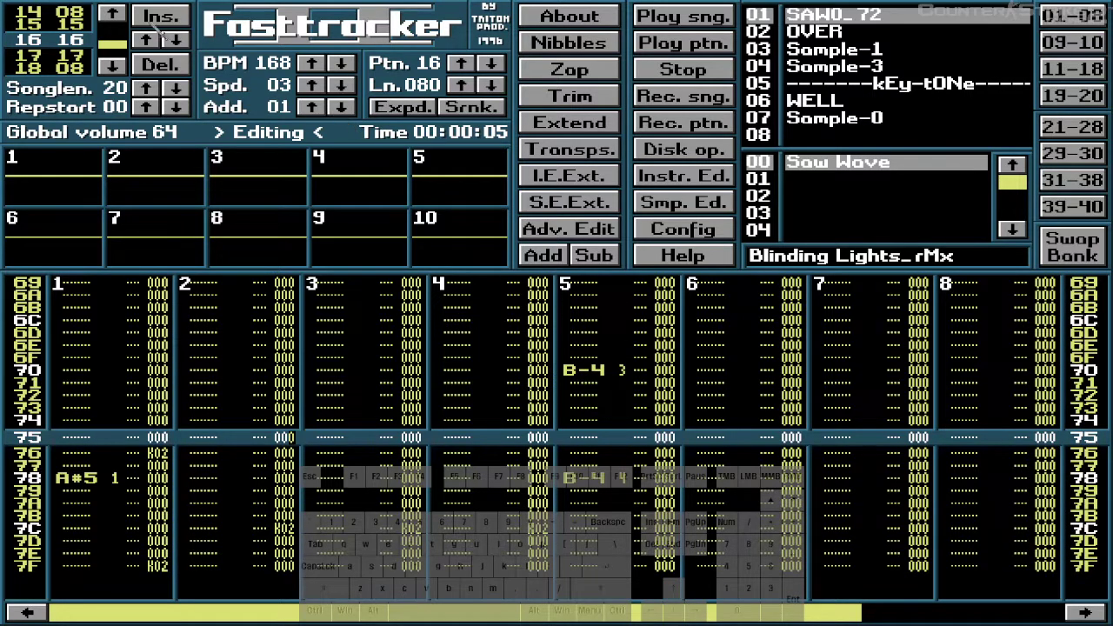
- Go to song position 17 and clear the volume-column values of channel 1 through all rows of pattern 17
click(111, 64)
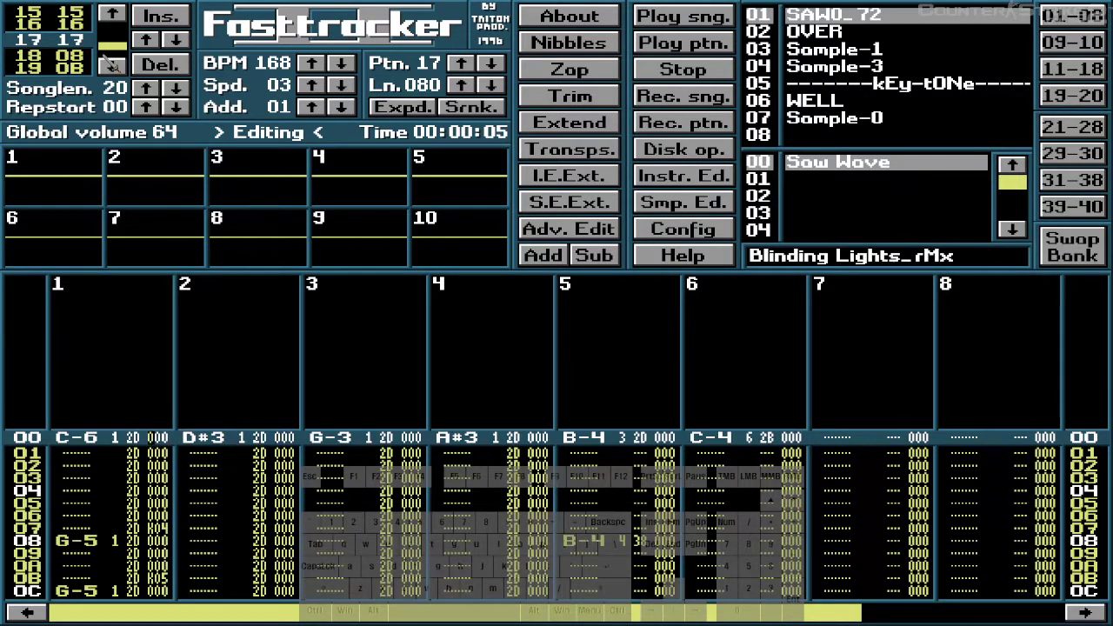
key(Delete)
key(Delete)
key(Delete)
key(Delete)
key(Delete)
key(Delete)
key(Delete)
key(Delete)
key(Delete)
key(Delete)
key(Delete)
key(Delete)
key(Delete)
key(Delete)
key(Delete)
key(Delete)
key(Delete)
key(Delete)
key(Delete)
key(Delete)
key(Delete)
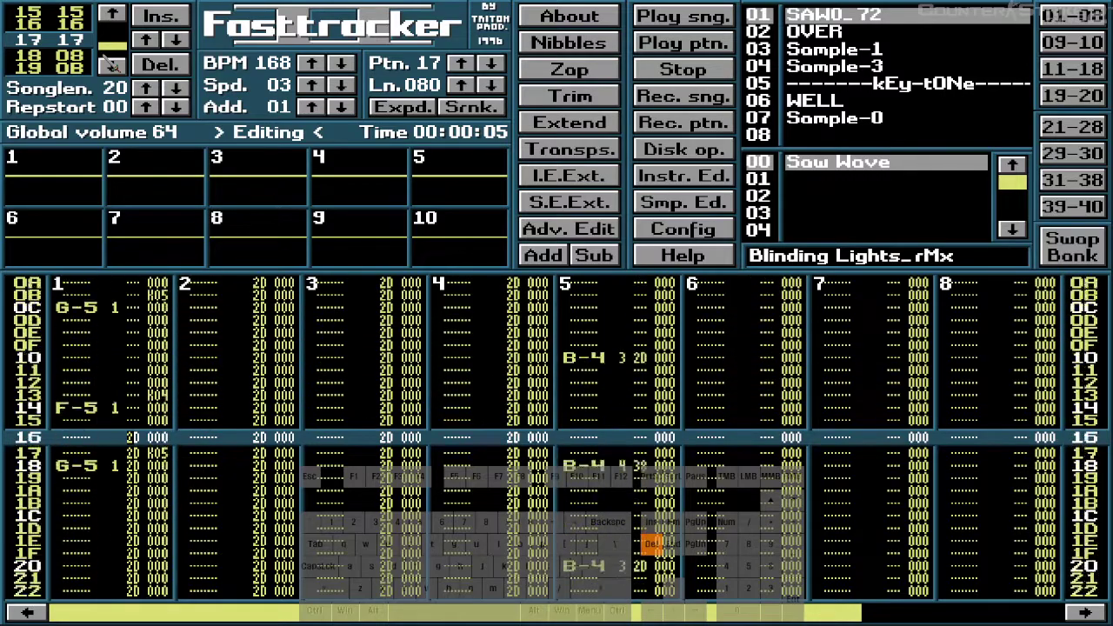
key(Delete)
key(Delete)
key(Delete)
key(Delete)
key(Delete)
key(Delete)
key(Delete)
key(Delete)
key(Delete)
key(Delete)
key(Delete)
key(Delete)
key(Delete)
key(Delete)
key(Delete)
key(Delete)
key(Delete)
key(Delete)
key(Delete)
key(Delete)
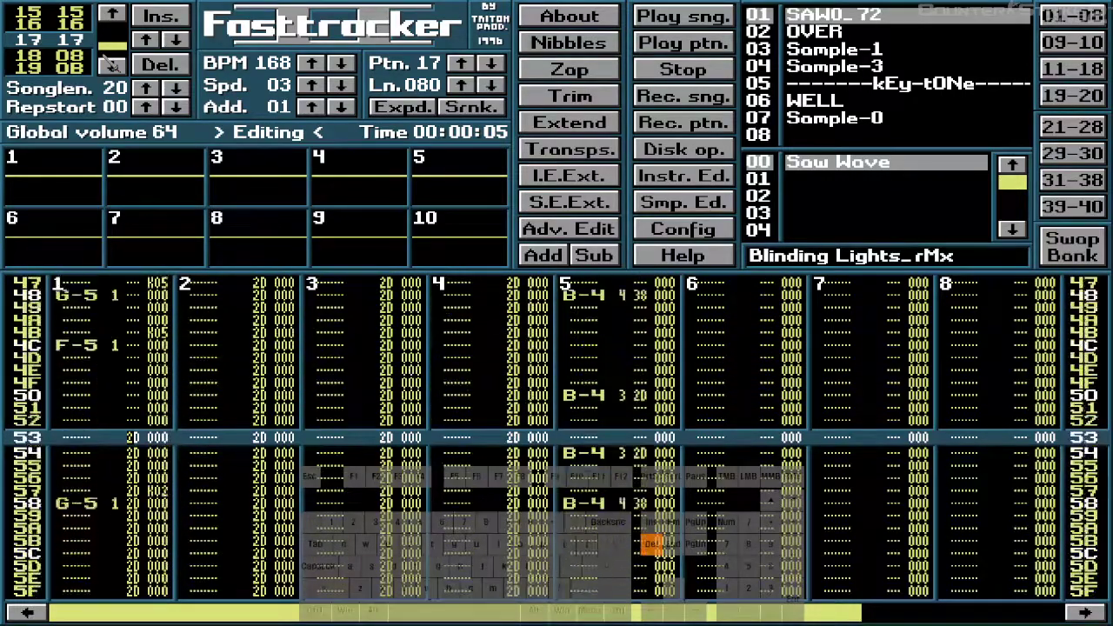
key(Delete)
key(Delete)
key(Delete)
key(Delete)
key(Delete)
key(Delete)
key(Delete)
key(Delete)
key(Delete)
key(Delete)
key(Delete)
key(Delete)
key(Delete)
key(Delete)
key(Delete)
key(Delete)
key(Delete)
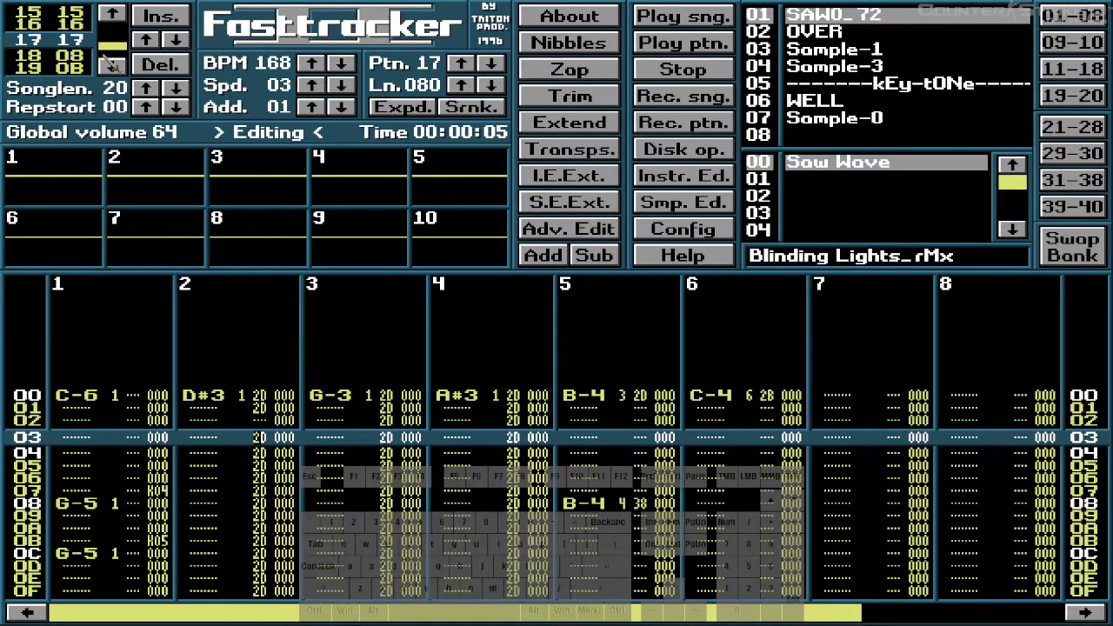
- Clear the volume-column values of channel 2 through all rows of pattern 17, starting at row 00
key(Up)
key(Tab)
key(Up)
key(Delete)
key(Delete)
key(Delete)
key(Delete)
key(Delete)
key(Delete)
key(Delete)
key(Delete)
key(Delete)
key(Delete)
key(Delete)
key(Delete)
key(Delete)
key(Delete)
key(Delete)
key(Delete)
key(Delete)
key(Delete)
key(Delete)
key(Delete)
key(Delete)
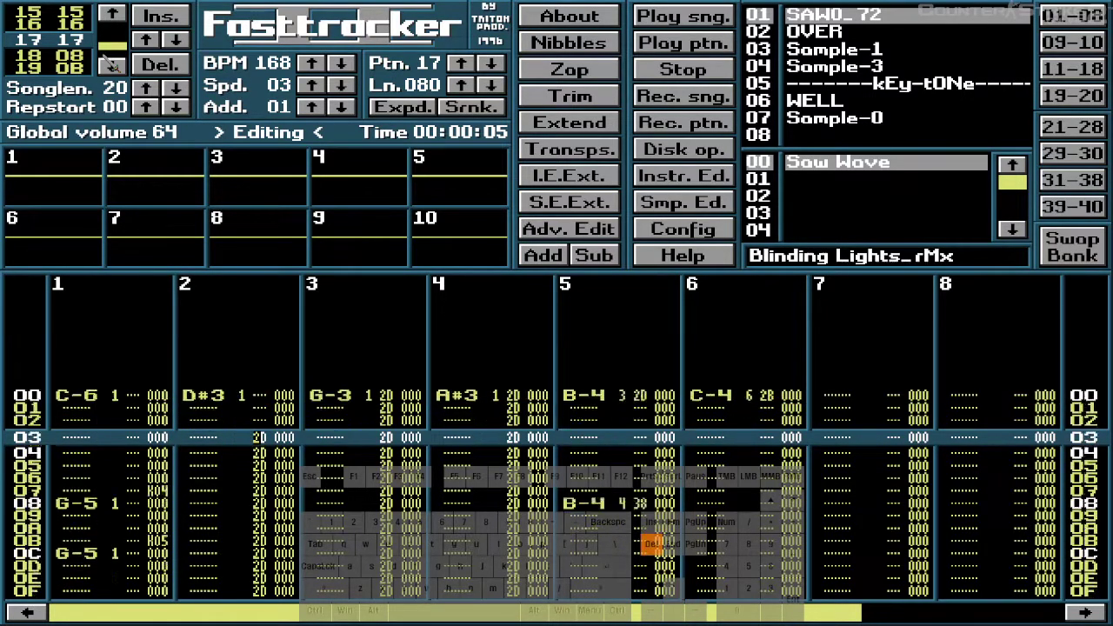
key(Delete)
key(Delete)
key(Delete)
key(Delete)
key(Delete)
key(Delete)
key(Delete)
key(Delete)
key(Delete)
key(Delete)
key(Delete)
key(Delete)
key(Delete)
key(Delete)
key(Delete)
key(Delete)
key(Delete)
key(Delete)
key(Delete)
key(Delete)
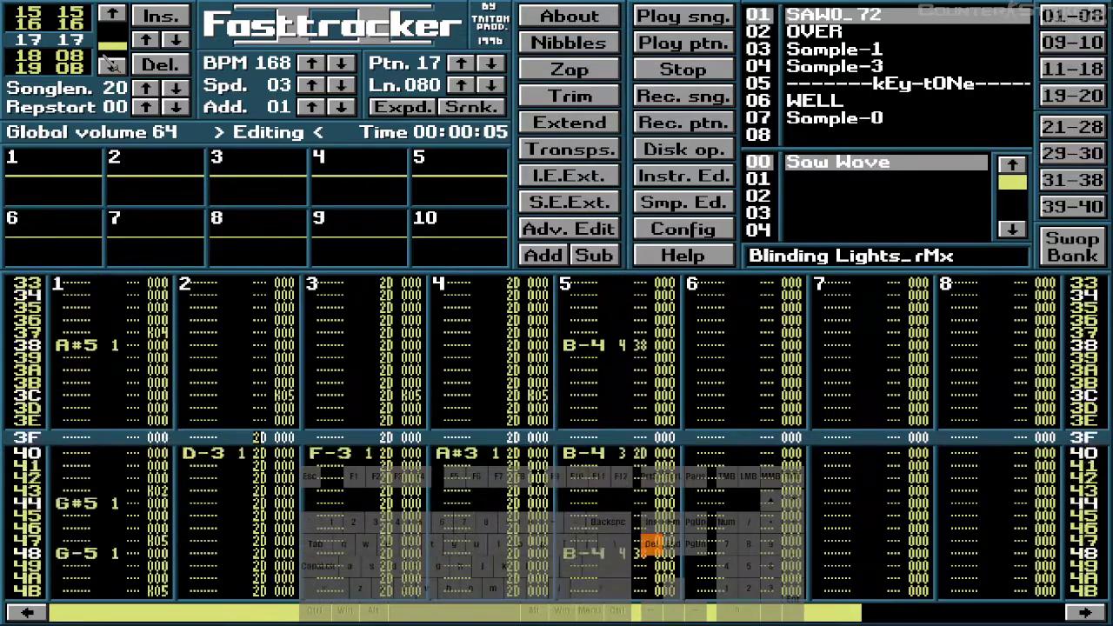
key(Delete)
key(Delete)
key(Delete)
key(Delete)
key(Delete)
key(Delete)
key(Delete)
key(Delete)
key(Delete)
key(Delete)
key(Delete)
key(Delete)
key(Delete)
key(Delete)
key(Delete)
key(Delete)
key(Delete)
key(Delete)
key(Delete)
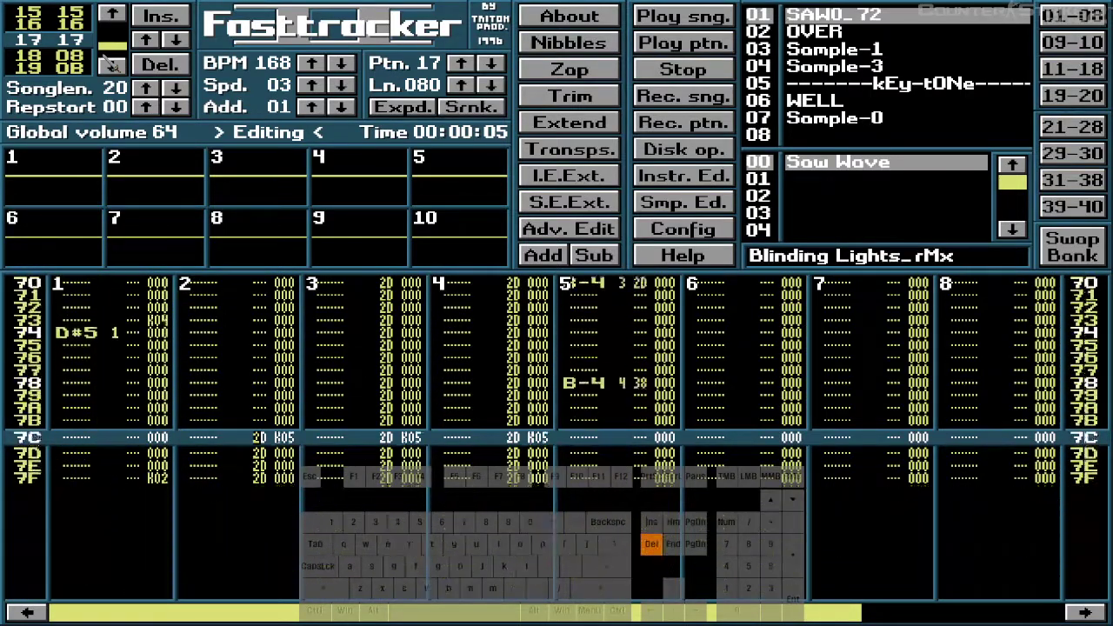
- Clear the volume-column values of channel 3 from row 00 through the end of pattern 17
key(Right)
key(Right)
key(Right)
key(Right)
key(Right)
key(Right)
key(Right)
key(Right)
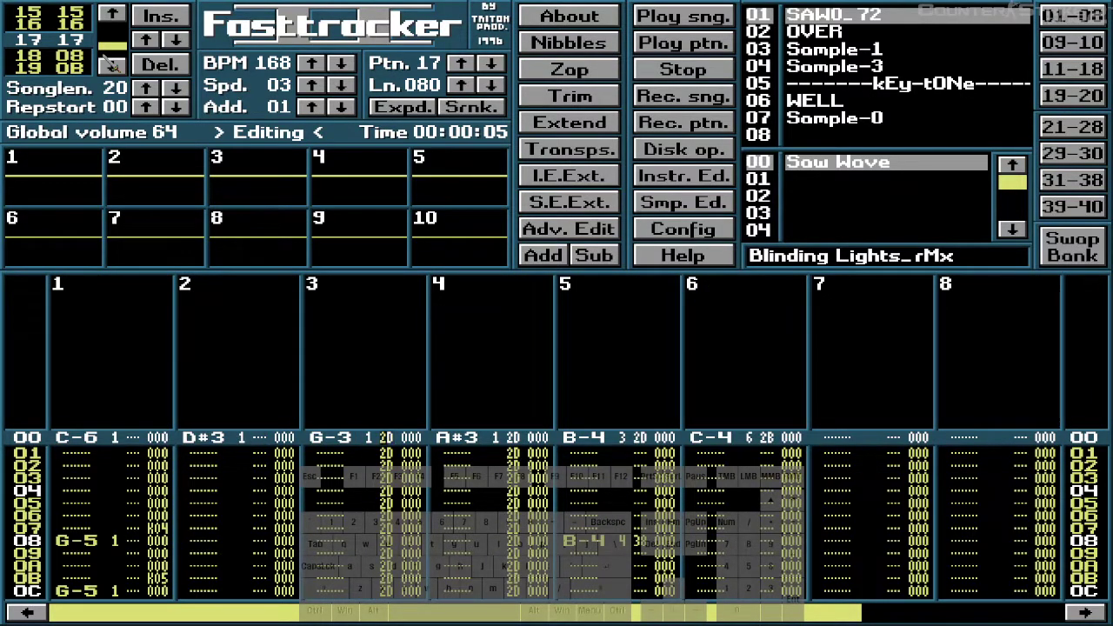
key(Delete)
key(Delete)
key(Delete)
key(Delete)
key(Delete)
key(Delete)
key(Delete)
key(Delete)
key(Delete)
key(Delete)
key(Delete)
key(Delete)
key(Delete)
key(Delete)
key(Delete)
key(Delete)
key(Delete)
key(Delete)
key(Delete)
key(Delete)
key(Delete)
key(Delete)
key(Delete)
key(Delete)
key(Delete)
key(Delete)
key(Delete)
key(Delete)
key(Delete)
key(Delete)
key(Delete)
key(Delete)
key(Delete)
key(Delete)
key(Delete)
key(Delete)
key(Delete)
key(Delete)
key(Delete)
key(Delete)
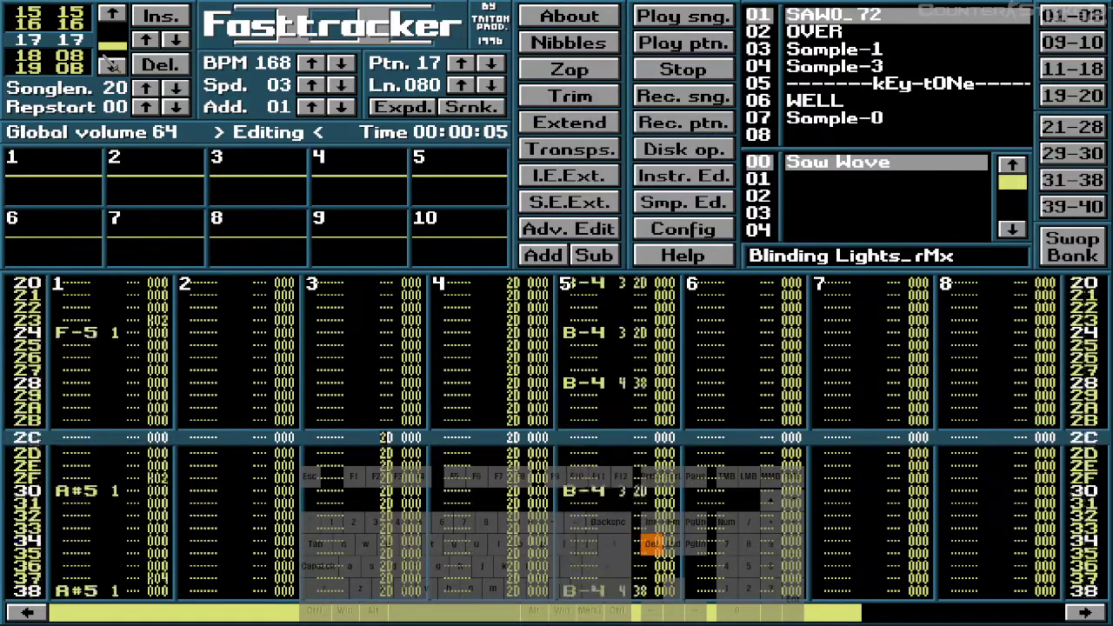
key(Delete)
key(Delete)
key(Delete)
key(Delete)
key(Delete)
key(Delete)
key(Delete)
key(Delete)
key(Delete)
key(Delete)
key(Delete)
key(Delete)
key(Delete)
key(Delete)
key(Delete)
key(Delete)
key(Delete)
key(Delete)
key(Delete)
key(Delete)
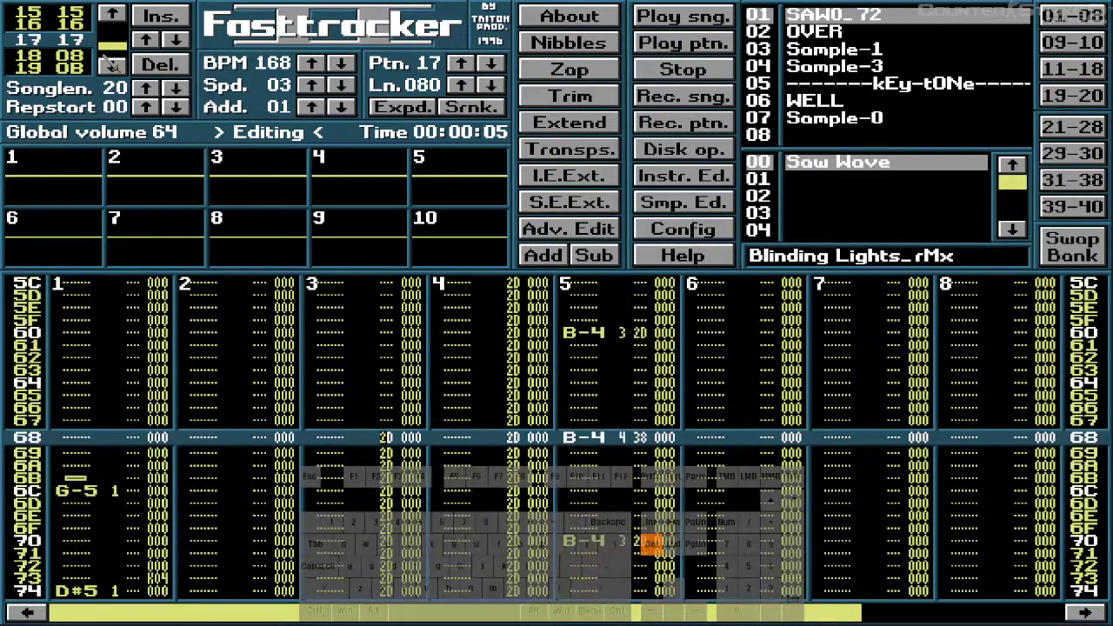
- Clear the volume-column values of channel 4 from row 00 through the end of pattern 17
key(Right)
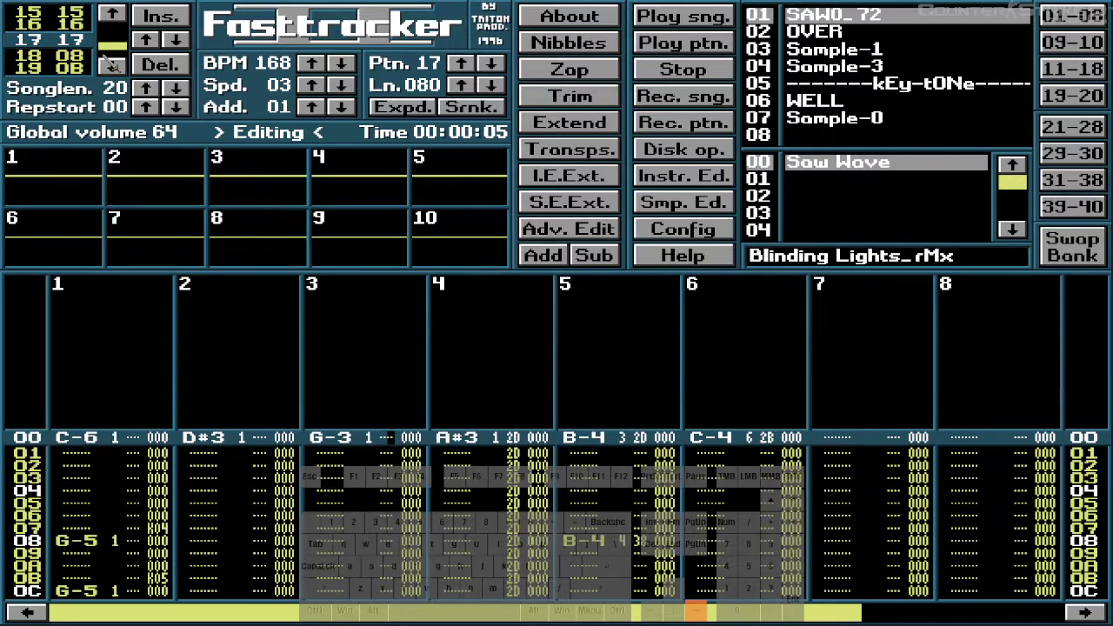
key(Right)
key(Left)
key(Left)
key(Delete)
key(Delete)
key(Delete)
key(Delete)
key(Delete)
key(Delete)
key(Delete)
key(Delete)
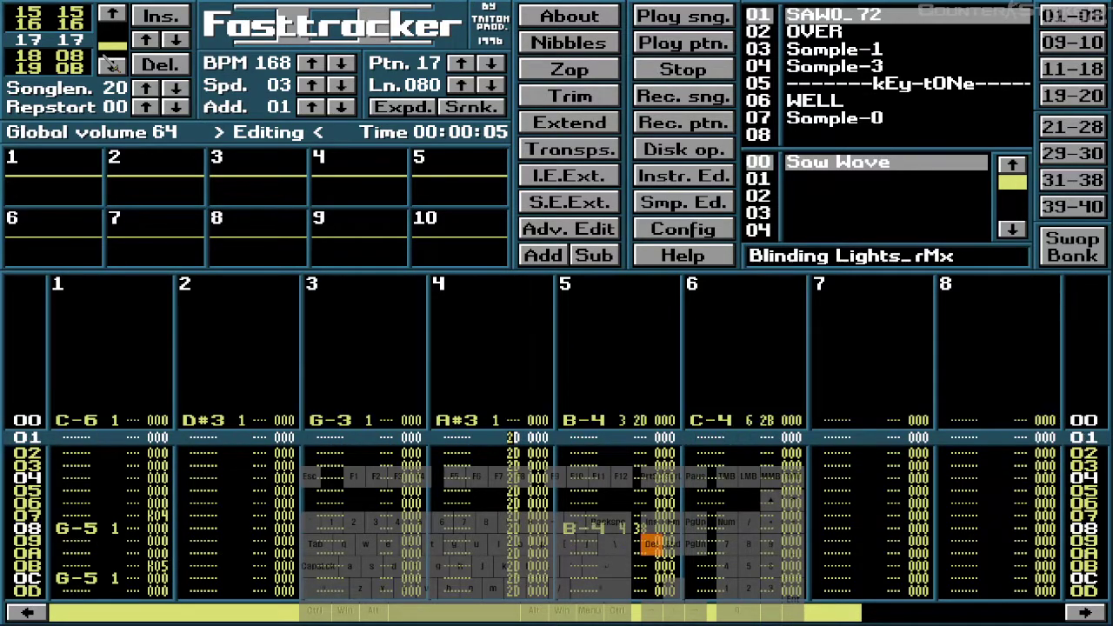
key(Delete)
key(Delete)
key(Delete)
key(Delete)
key(Delete)
key(Delete)
key(Delete)
key(Delete)
key(Delete)
key(Delete)
key(Delete)
key(Delete)
key(Delete)
key(Delete)
key(Delete)
key(Delete)
key(Delete)
key(Delete)
key(Delete)
key(Delete)
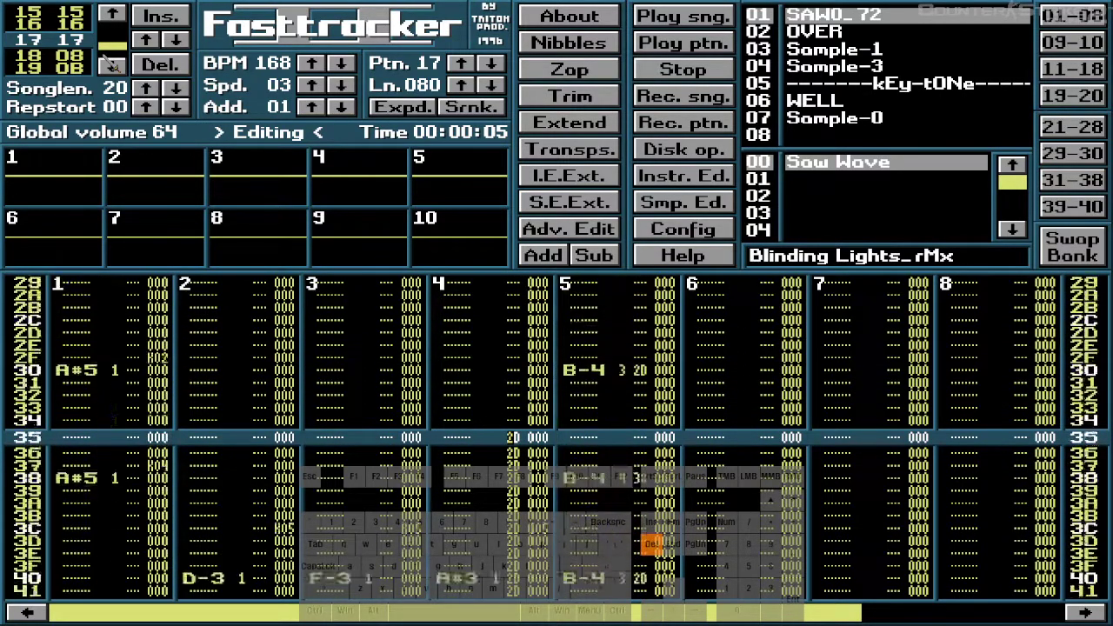
key(Delete)
key(Delete)
key(Delete)
key(Delete)
key(Delete)
key(Delete)
key(Delete)
key(Delete)
key(Delete)
key(Delete)
key(Delete)
key(Delete)
key(Delete)
key(Delete)
key(Delete)
key(Delete)
key(Delete)
key(Delete)
key(Delete)
key(Delete)
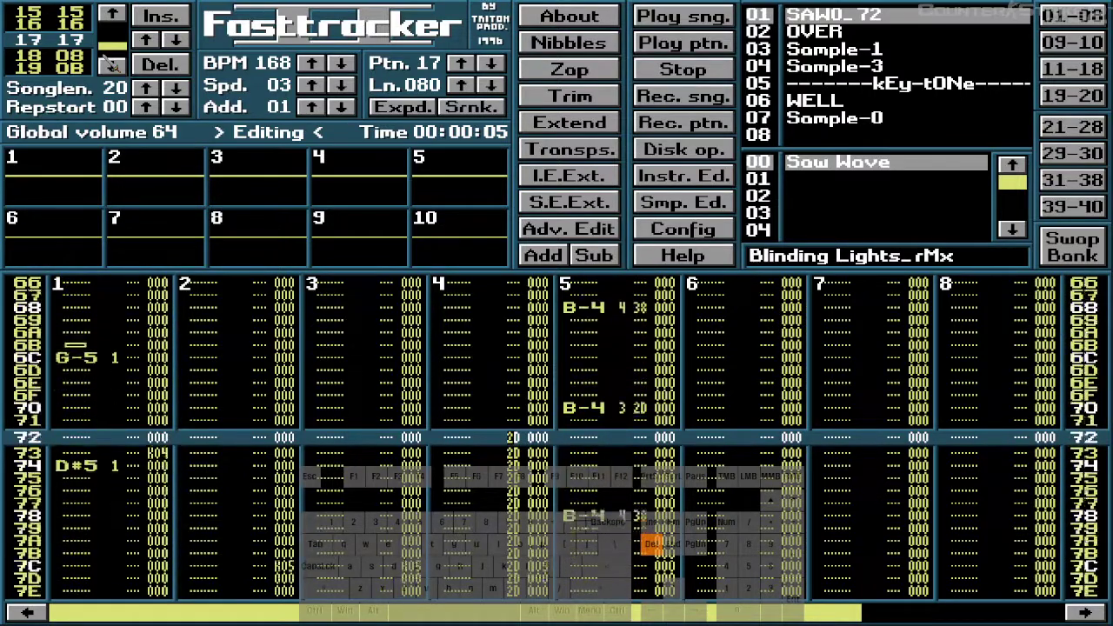
key(Delete)
key(Delete)
key(Delete)
key(Delete)
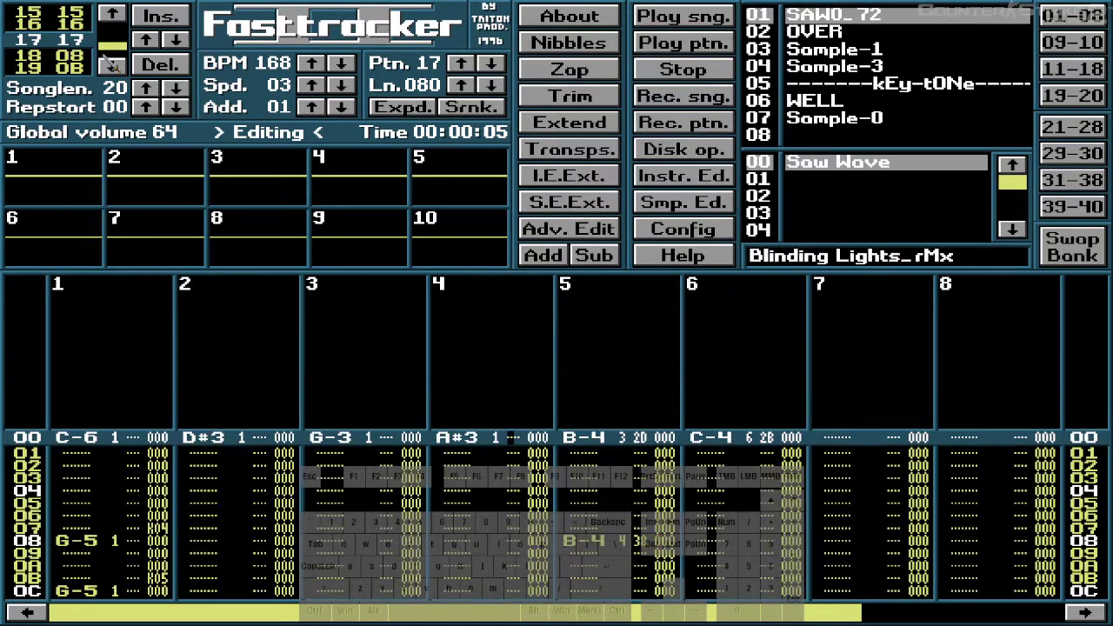
- Clear the volume-column values of channel 5 through all rows of pattern 17 and return to row 00
key(Up)
key(Down)
key(Right)
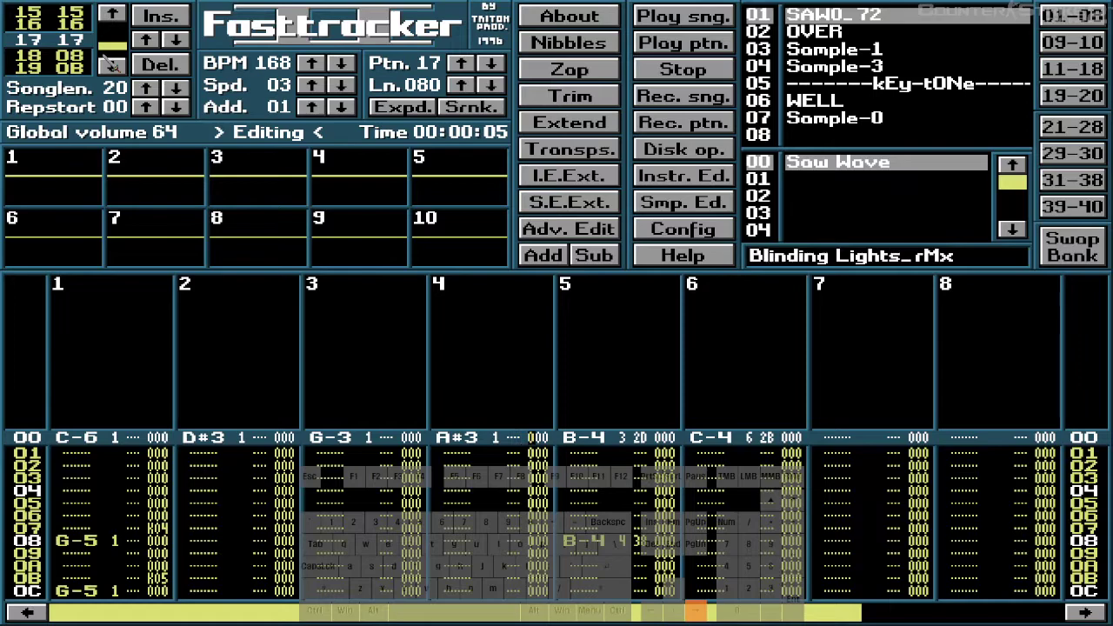
key(Left)
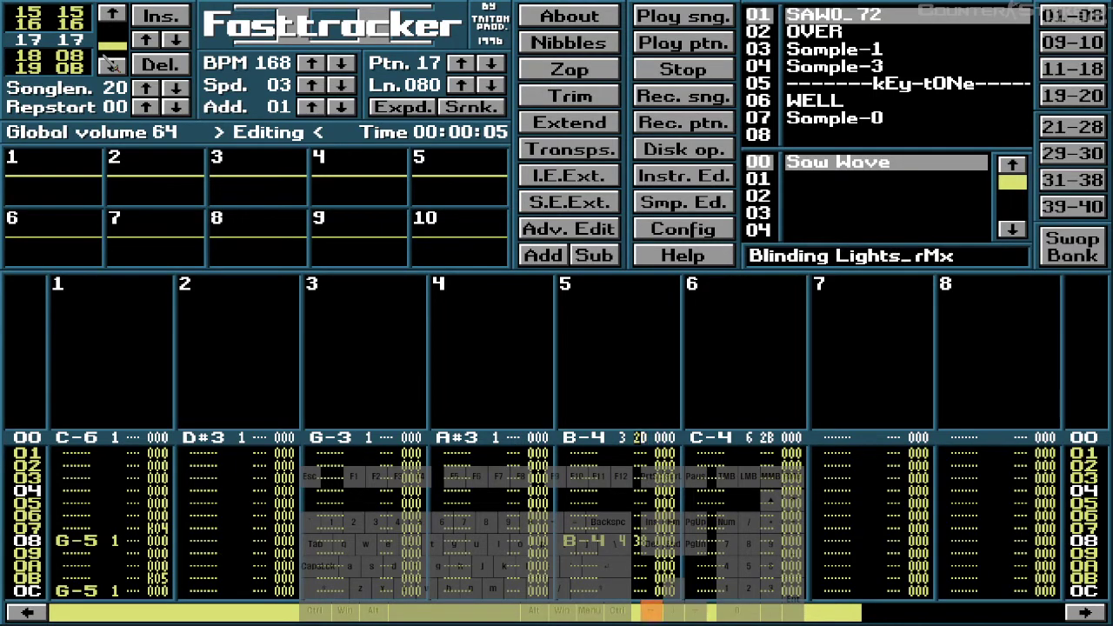
key(Delete)
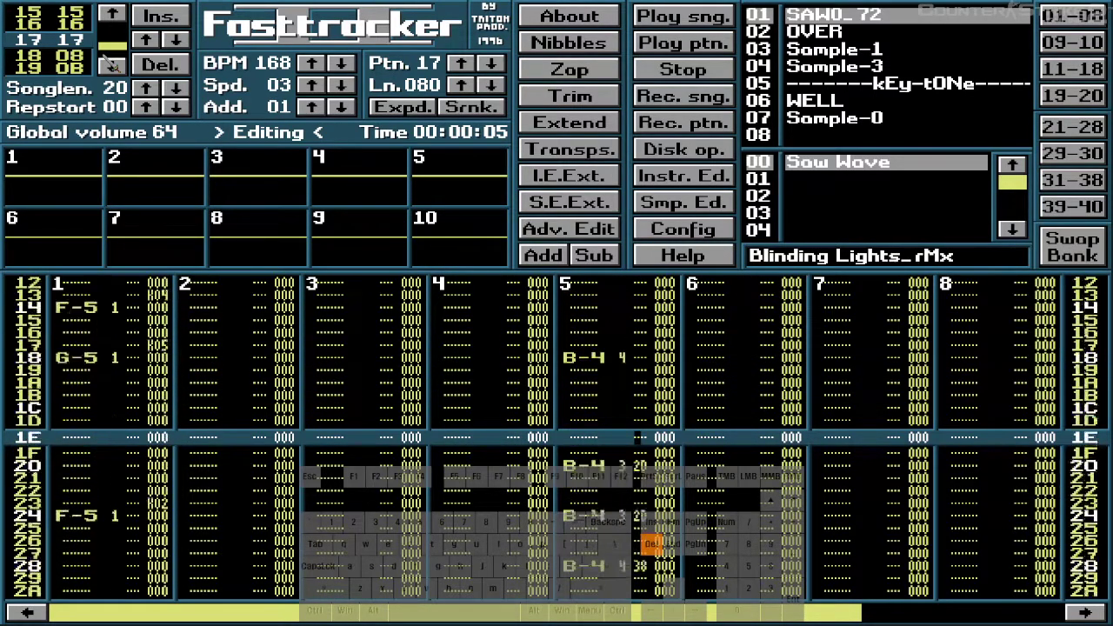
key(Delete)
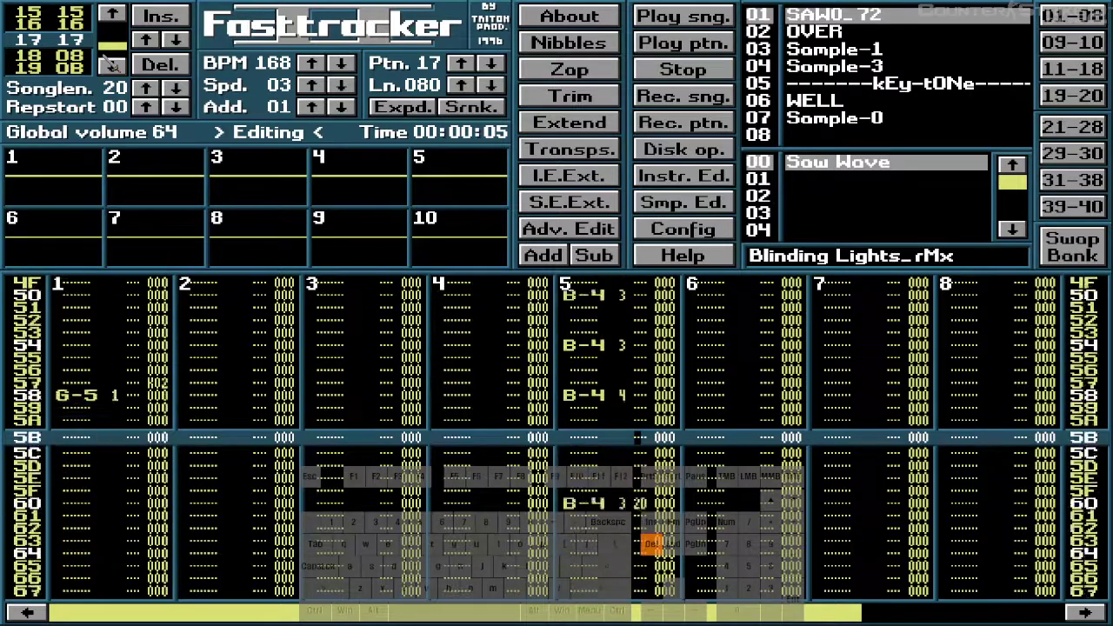
key(Delete)
key(Up)
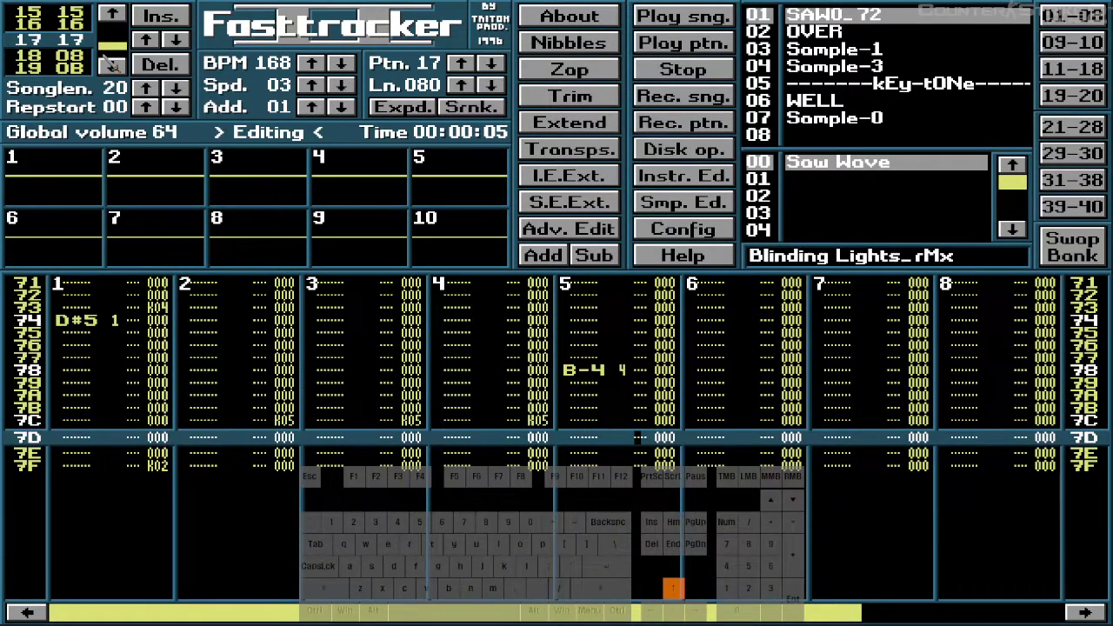
key(Page_Up)
key(Page_Up)
key(Page_Up)
key(Page_Up)
key(Page_Up)
key(Page_Up)
key(Page_Up)
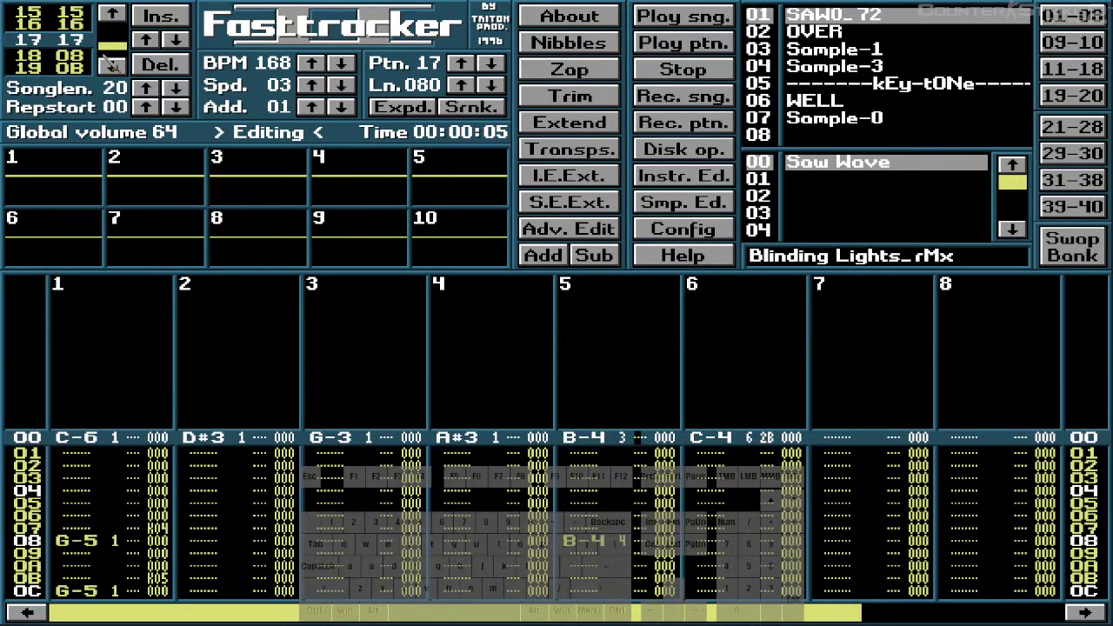
- Clear the volume-column value of the C-4 note in channel 6 at row 00 of pattern 17
key(Right)
key(Right)
key(Right)
key(Left)
key(Down)
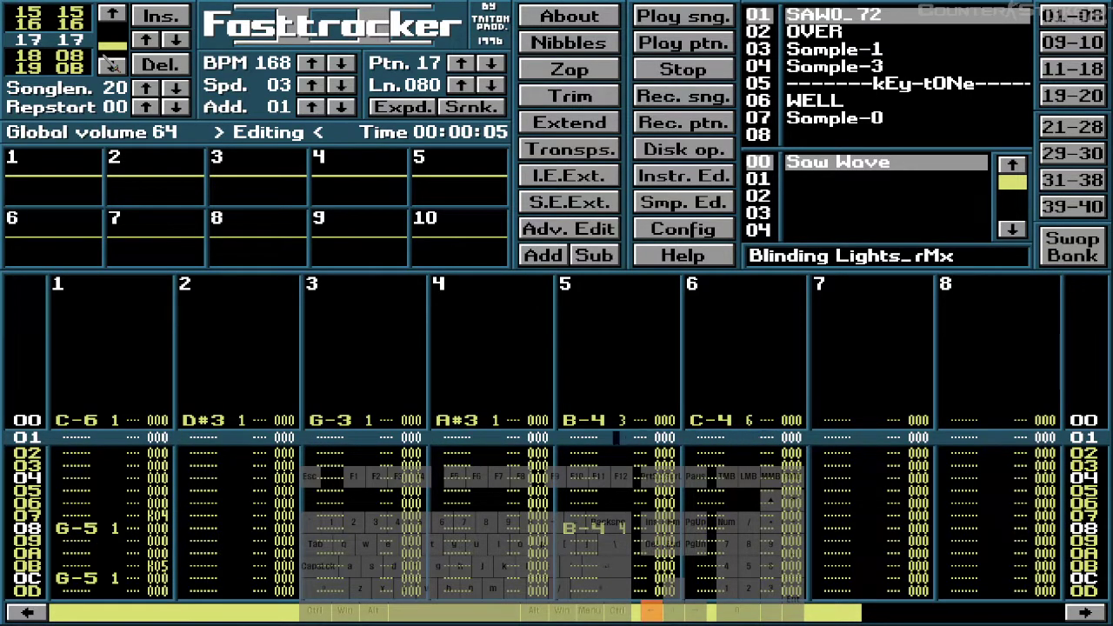
- Set the key-off effect of channel 1 at row 07 of pattern 17 to K02
key(Left)
key(Left)
key(Left)
key(Left)
key(Left)
key(Left)
key(Left)
key(Left)
key(Down)
key(Down)
key(Down)
key(Down)
key(Down)
key(Down)
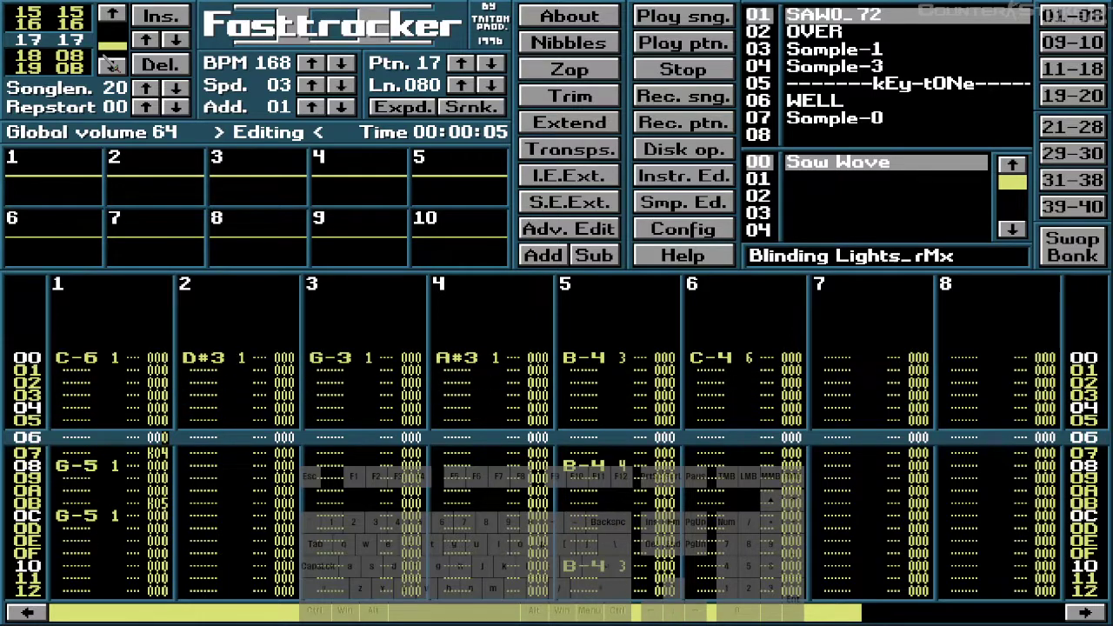
key(Down)
key(Down)
key(Down)
key(Up)
key(Up)
key(Up)
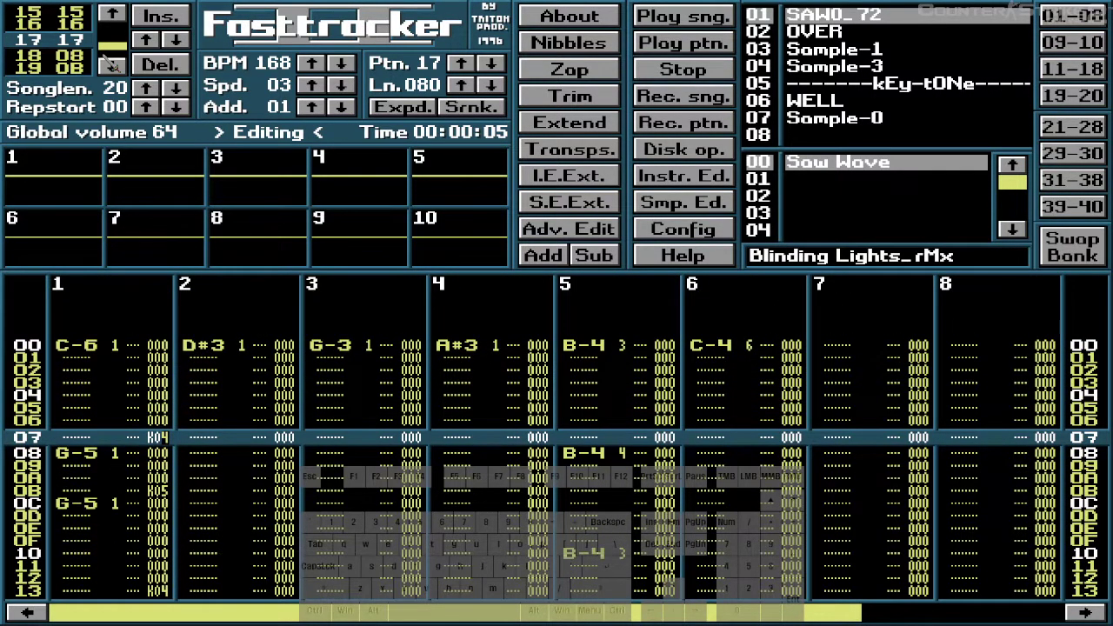
key(Down)
key(Down)
key(Down)
key(Down)
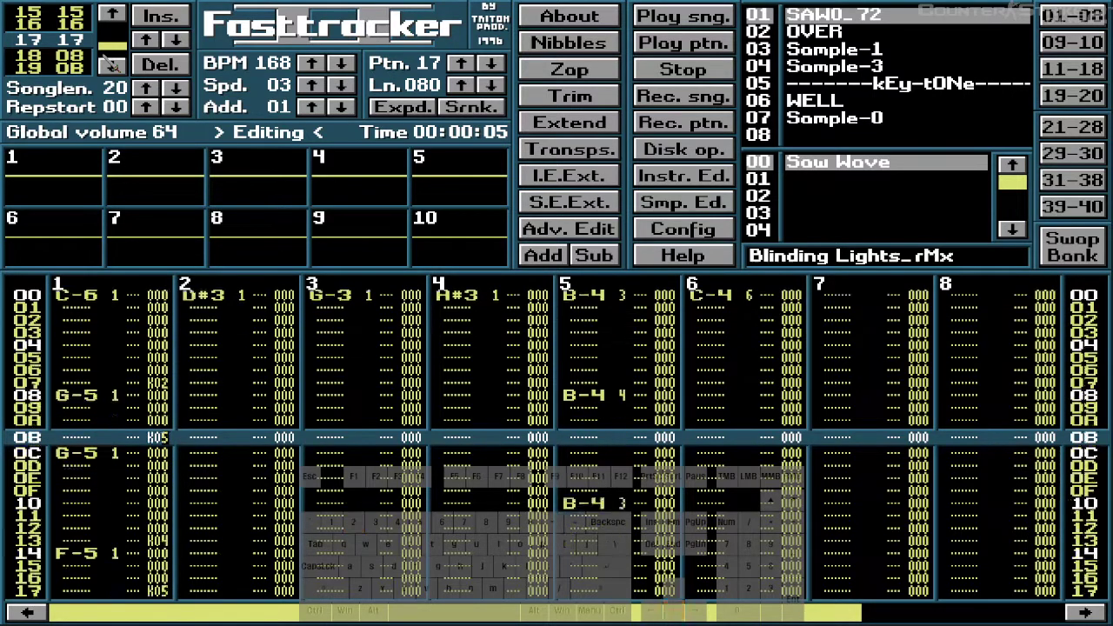
- Set the key-off effects of channel 1 at rows 0B and 13 of pattern 17 to K02
key(Down)
key(Down)
key(Down)
key(Down)
key(Down)
key(Down)
key(Down)
key(Down)
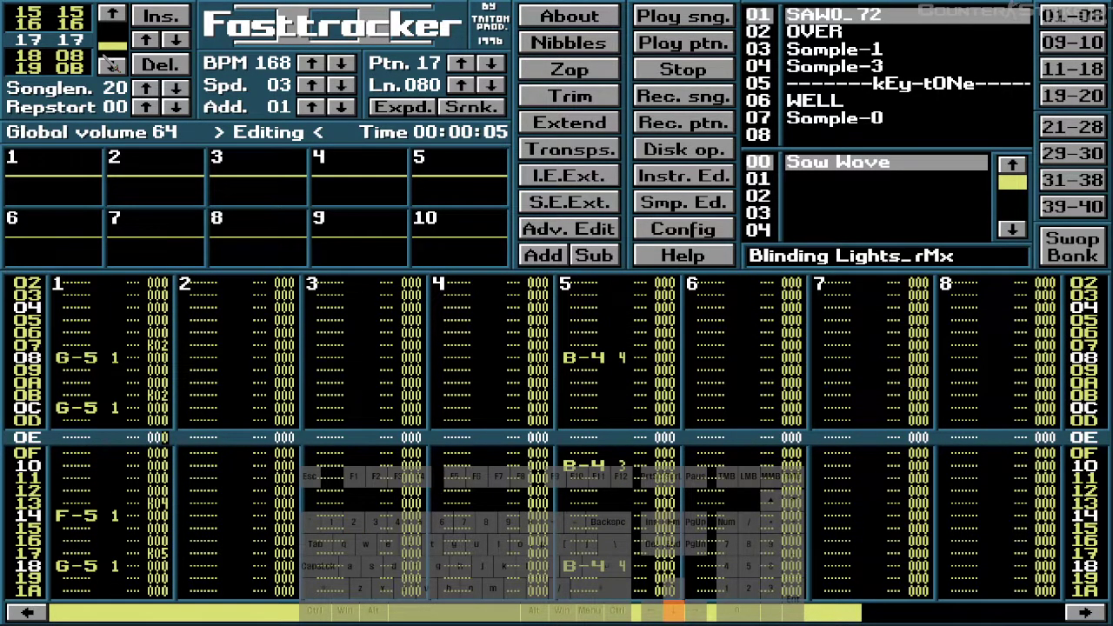
key(Down)
key(Down)
key(Down)
key(Down)
key(Down)
key(Down)
key(Down)
key(Down)
key(Down)
key(Down)
key(Down)
key(Down)
key(Down)
key(Down)
key(Down)
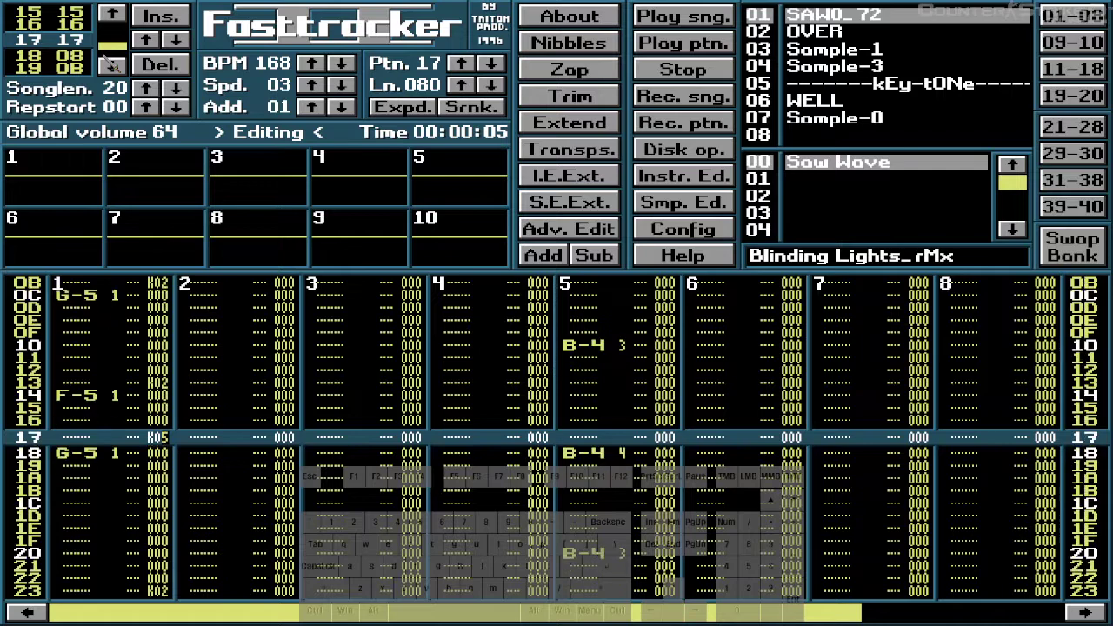
- Lower the key-off effect of channel 1 at row 17 and set the one at row 23 to K01
key(Down)
key(Down)
key(Down)
key(Down)
key(Down)
key(Down)
key(Down)
key(Down)
key(Down)
key(Down)
key(Down)
key(Down)
key(Down)
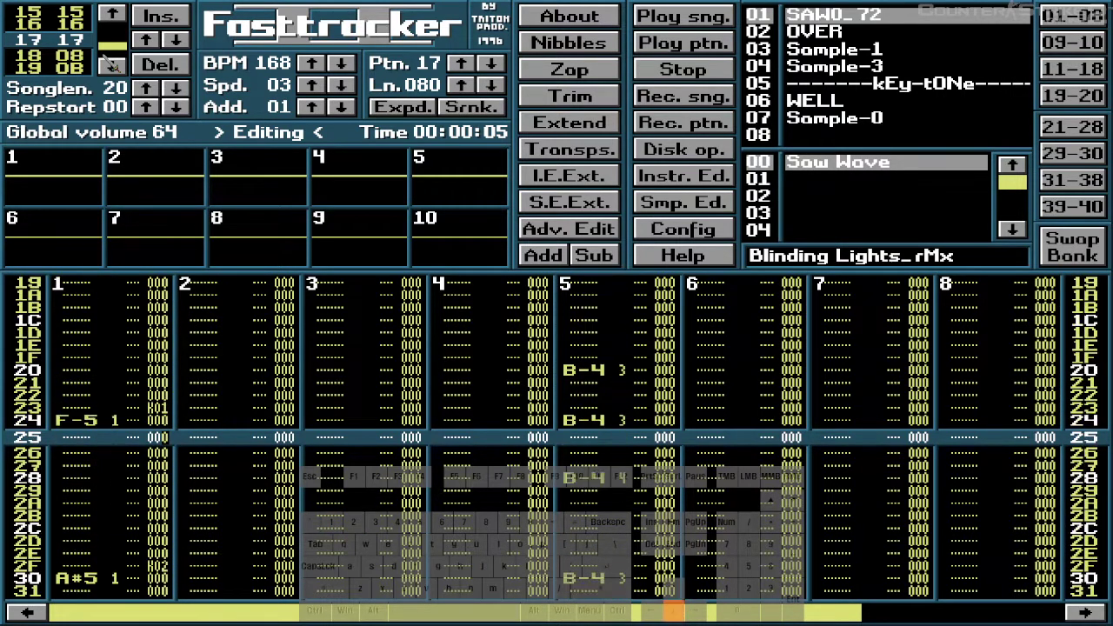
- Set the key-off effects of channel 1 in pattern 17 to K01 at row 2F and K02 at row 37
key(Down)
key(Down)
key(Down)
key(Down)
key(Down)
key(Down)
key(Down)
key(Down)
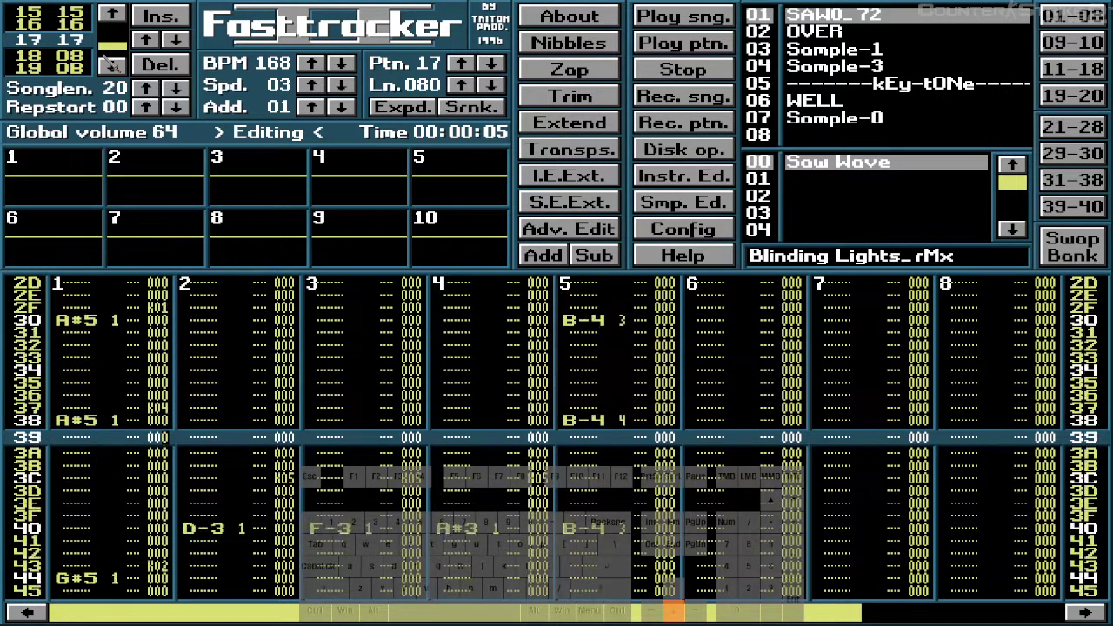
key(2)
key(Down)
key(Down)
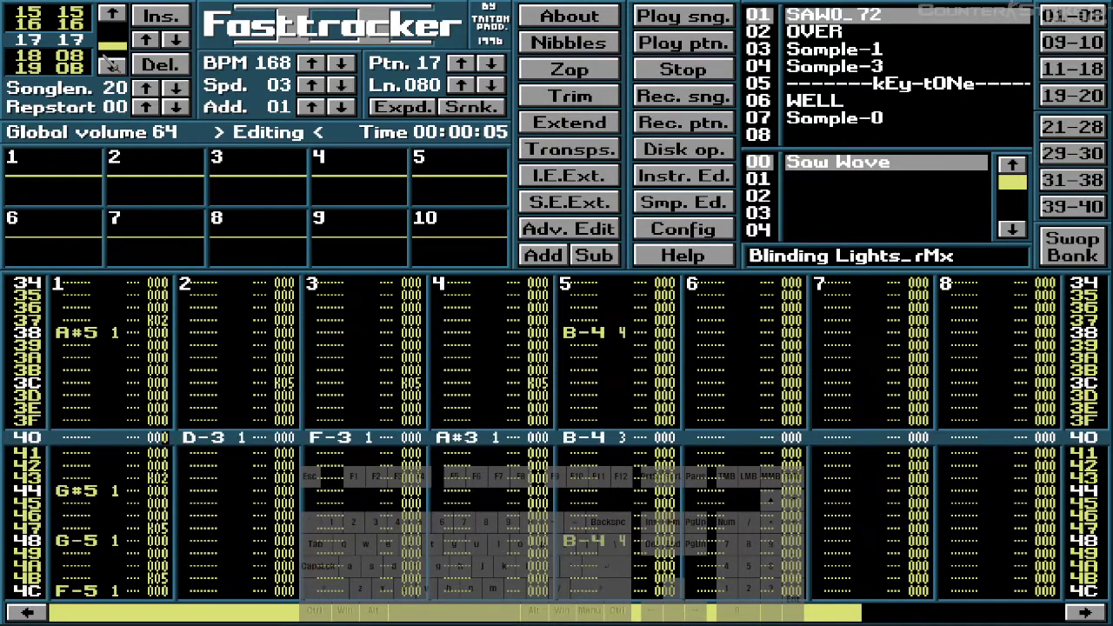
- Set the key-off effect of channel 1 at row 43 of pattern 17 to K01
key(Up)
key(Down)
key(Down)
key(Down)
key(Down)
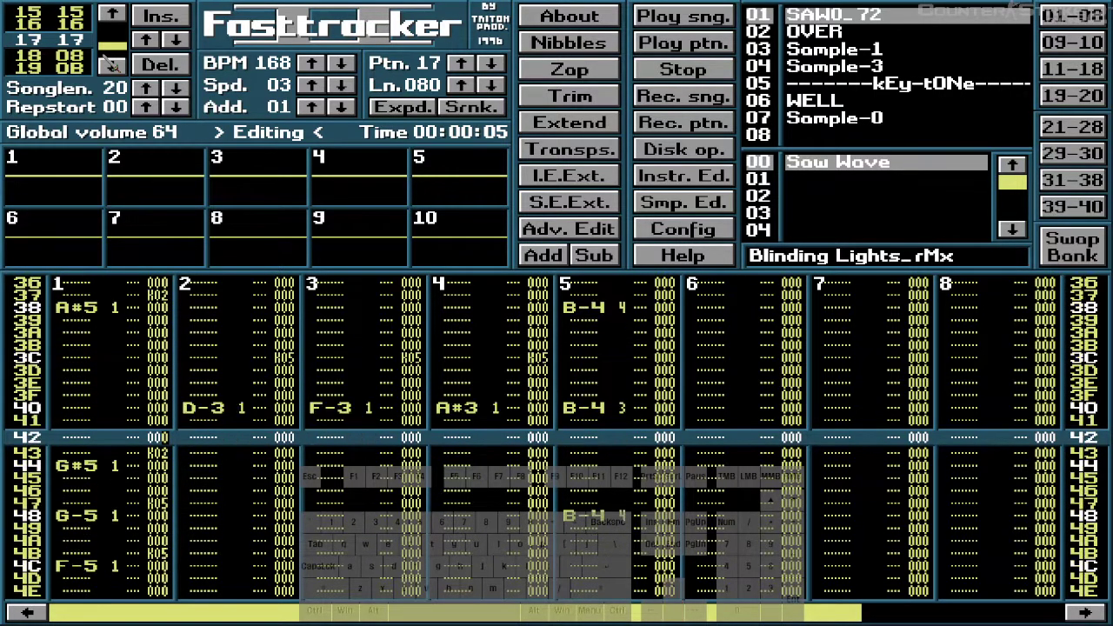
key(1)
key(Down)
key(Down)
key(Down)
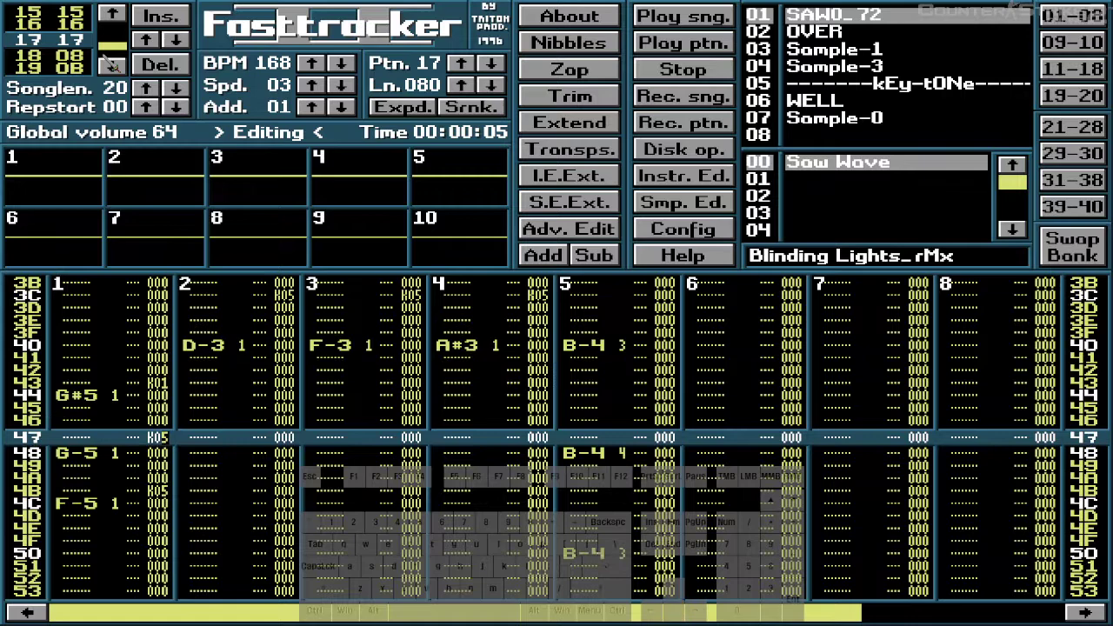
- Set the key-off effects of channel 1 at rows 47 and 4B of pattern 17 to K02
key(2)
key(Down)
key(Down)
key(Down)
key(2)
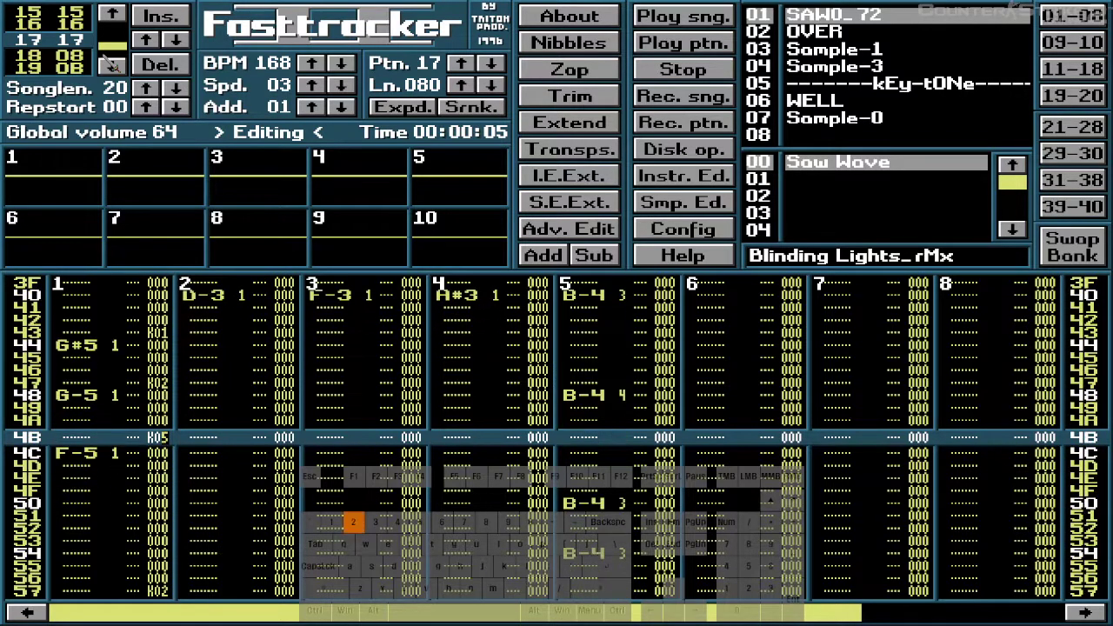
- Set the channel 1 effect value at row 57 to 01 and the key-off effect at row 73 to K02
key(Down)
key(Down)
key(Down)
key(Down)
key(Down)
key(Down)
key(Down)
key(Down)
key(Down)
key(Down)
key(Down)
key(Down)
key(Down)
key(Down)
key(Down)
key(Down)
key(Down)
key(Down)
key(Down)
key(Down)
key(Down)
key(Down)
key(Down)
key(Down)
key(Down)
key(Down)
key(Down)
key(Down)
key(Down)
key(Down)
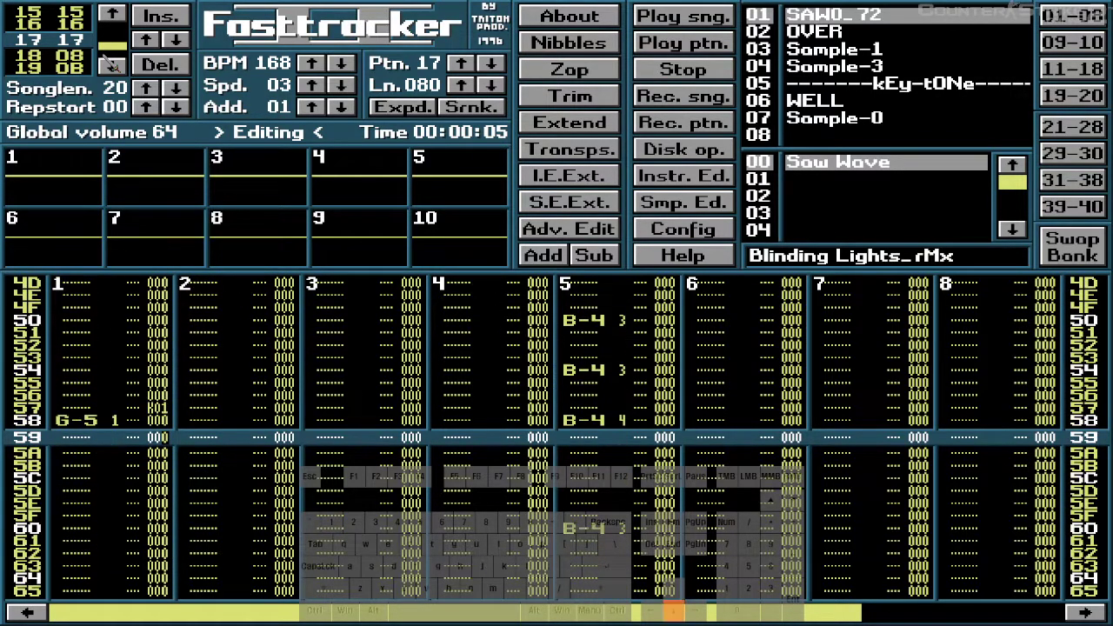
key(Down)
key(Down)
key(Down)
key(Down)
key(Down)
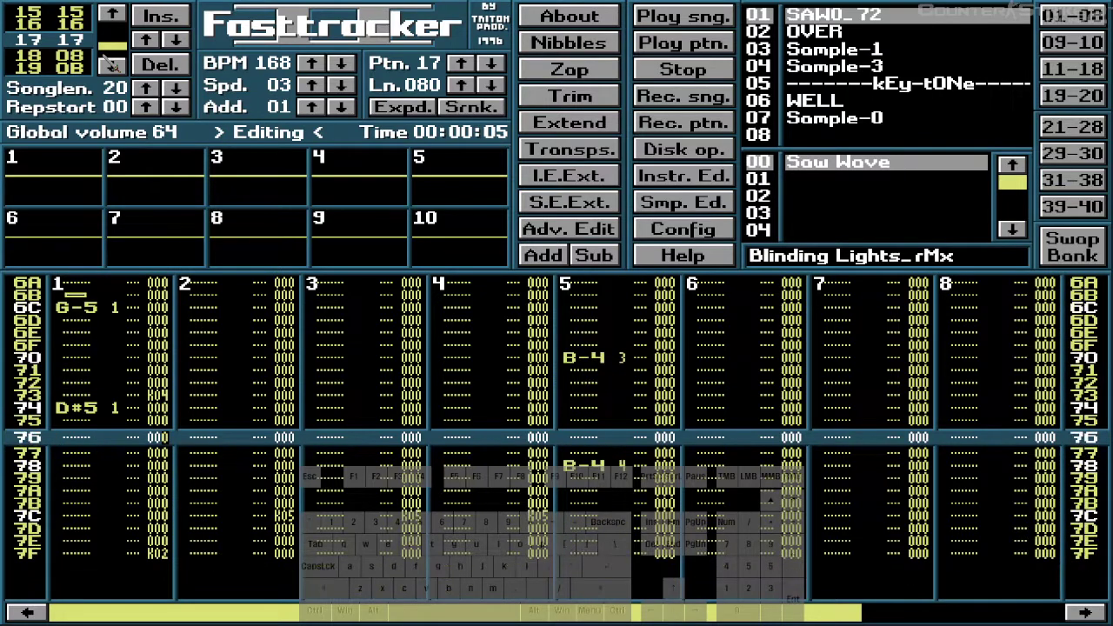
key(2)
- Set the key-off effect of channel 1 at row 7F of pattern 17 to K01
key(Down)
key(Down)
key(Down)
key(Down)
key(Down)
key(Down)
key(Down)
key(Down)
key(Down)
key(Down)
key(Down)
key(Down)
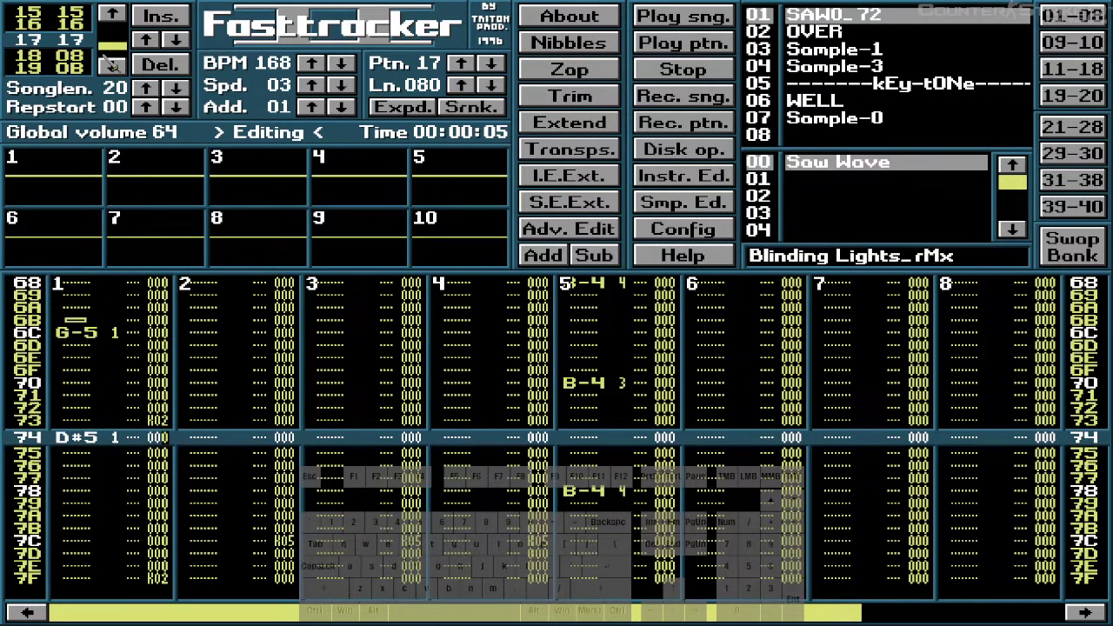
key(1)
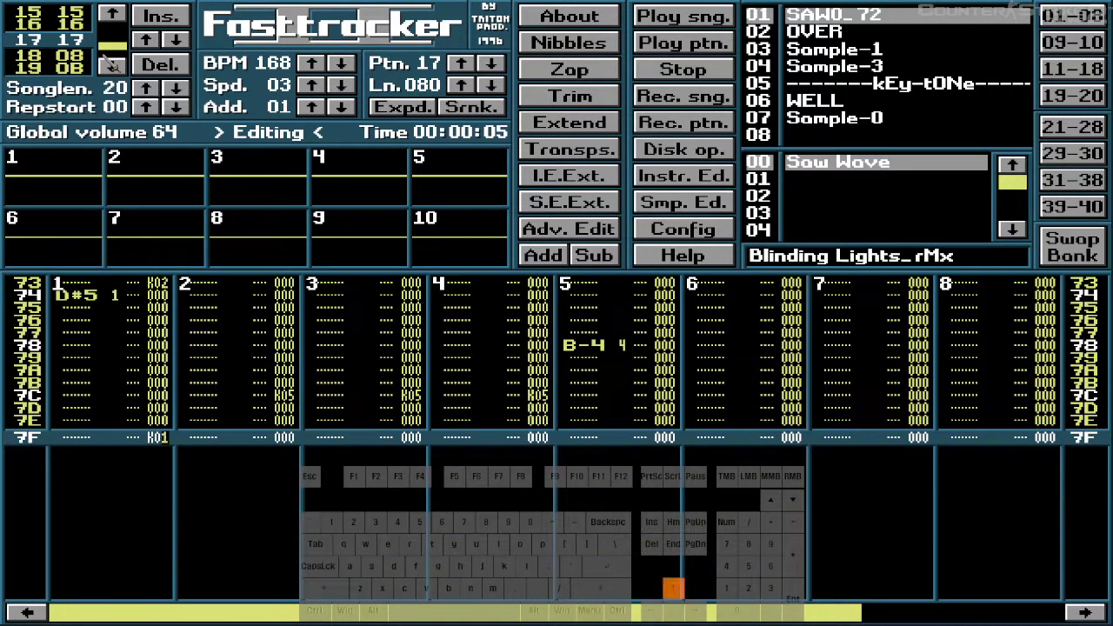
- Set the Add step to 00 and the key-off effect of channel 2 at row 3C of pattern 17 to K02
key(Down)
key(Down)
key(Right)
key(Right)
key(Right)
key(Right)
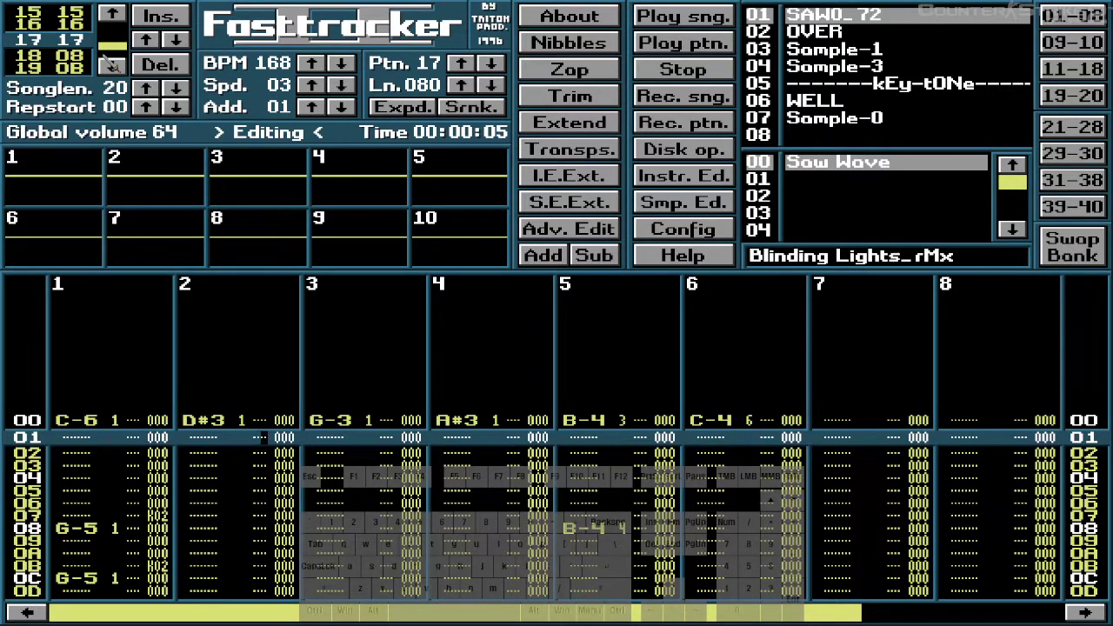
key(shift+grave)
key(Down)
key(Down)
key(Down)
key(Down)
key(Down)
key(Down)
key(Down)
key(Down)
key(Down)
key(Down)
key(Down)
key(Down)
key(Down)
key(Down)
key(Down)
key(Down)
key(Down)
key(Down)
key(Down)
key(Down)
key(Down)
key(Down)
key(Down)
key(Down)
key(Down)
key(Down)
key(Down)
key(Down)
key(Down)
key(Down)
key(Down)
key(Down)
key(Down)
key(Down)
key(Down)
key(Down)
key(Down)
key(Down)
key(Down)
key(Down)
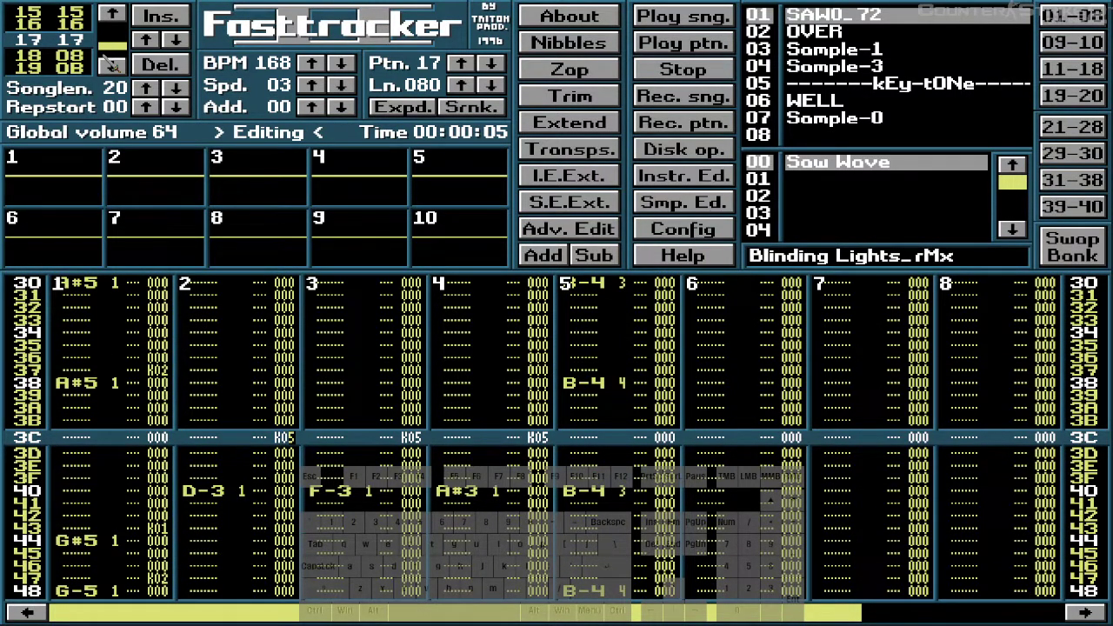
text(2)
- Set the key-off effects of channels 3 and 4 at row 3C of pattern 17 to K02
key(Right)
key(Right)
key(Right)
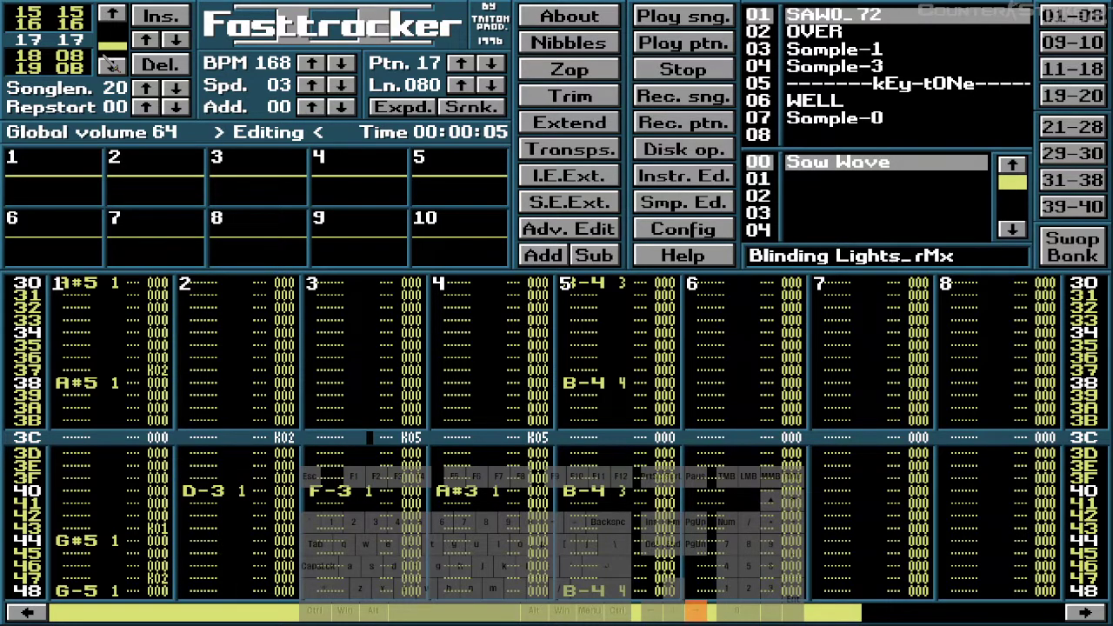
key(Right)
key(Right)
key(Right)
key(Right)
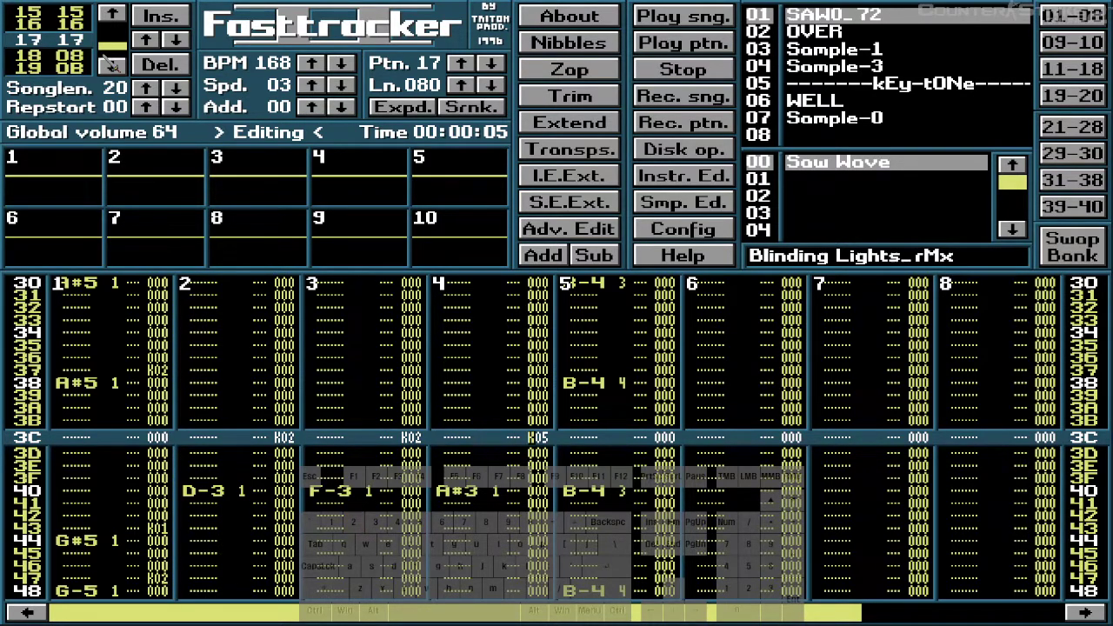
- Set the key-off effect of channel 4 at row 7C of pattern 17 to K02
key(Down)
key(Down)
key(Down)
key(Down)
key(Down)
key(Down)
key(Down)
key(Down)
key(Down)
key(Down)
key(Down)
key(Down)
key(Down)
key(Down)
key(Down)
key(Down)
key(Down)
key(Down)
key(Down)
key(Down)
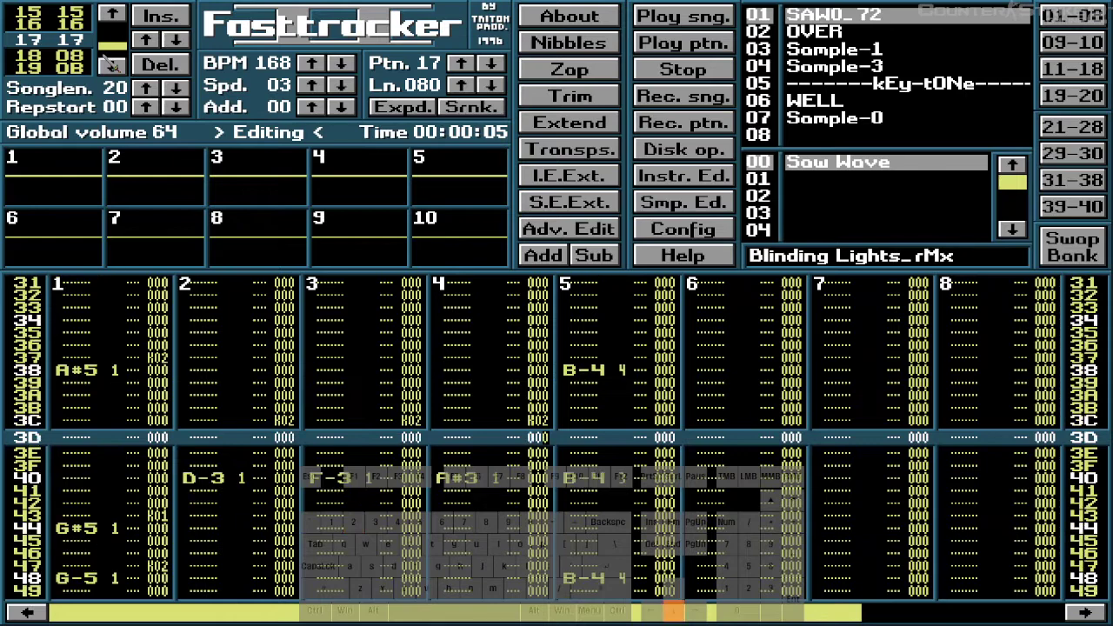
key(Down)
key(Down)
key(Down)
key(Down)
key(Down)
key(Down)
key(Down)
key(Down)
key(Down)
key(Down)
key(Down)
key(Down)
key(Down)
key(Down)
key(Down)
key(Down)
key(Down)
key(Down)
key(Down)
key(Down)
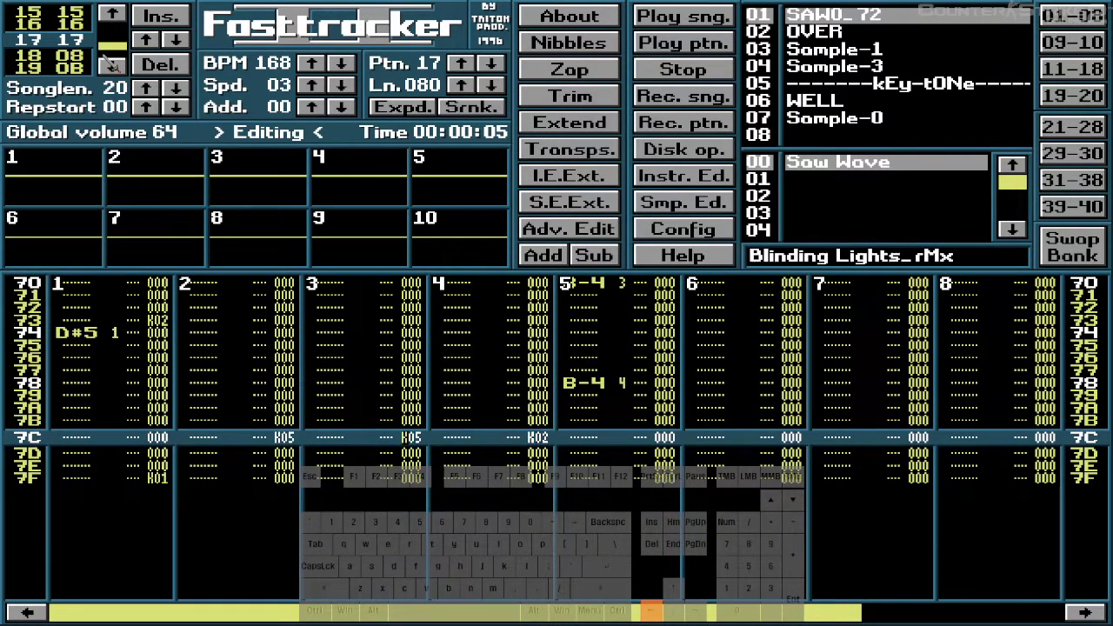
- Set the key-off effects of channels 3 and 2 at row 7C of pattern 17 to K02
key(Right)
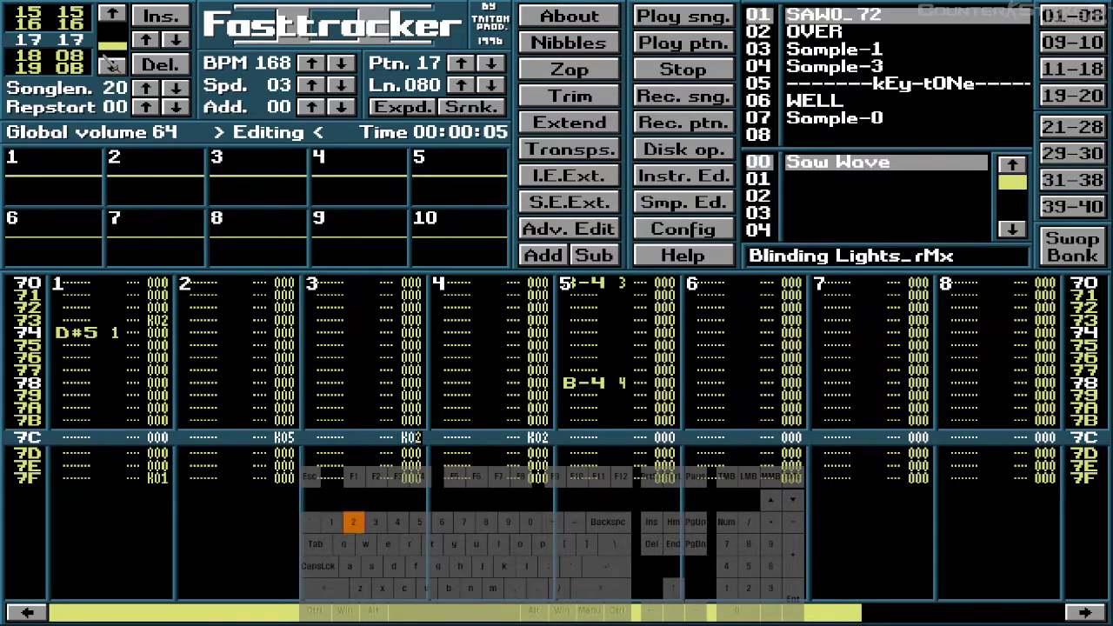
key(Left)
key(Right)
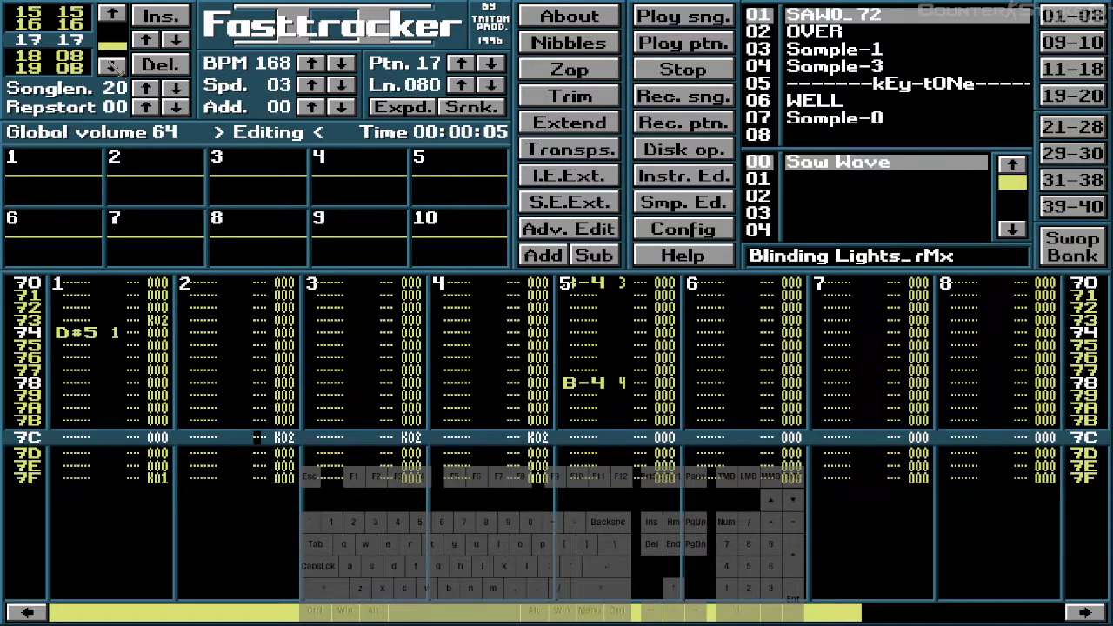
- Go back two song positions to 15 and play the song from there to check the edited patterns
key(shift+Left)
key(shift+Left)
key(Control_R)
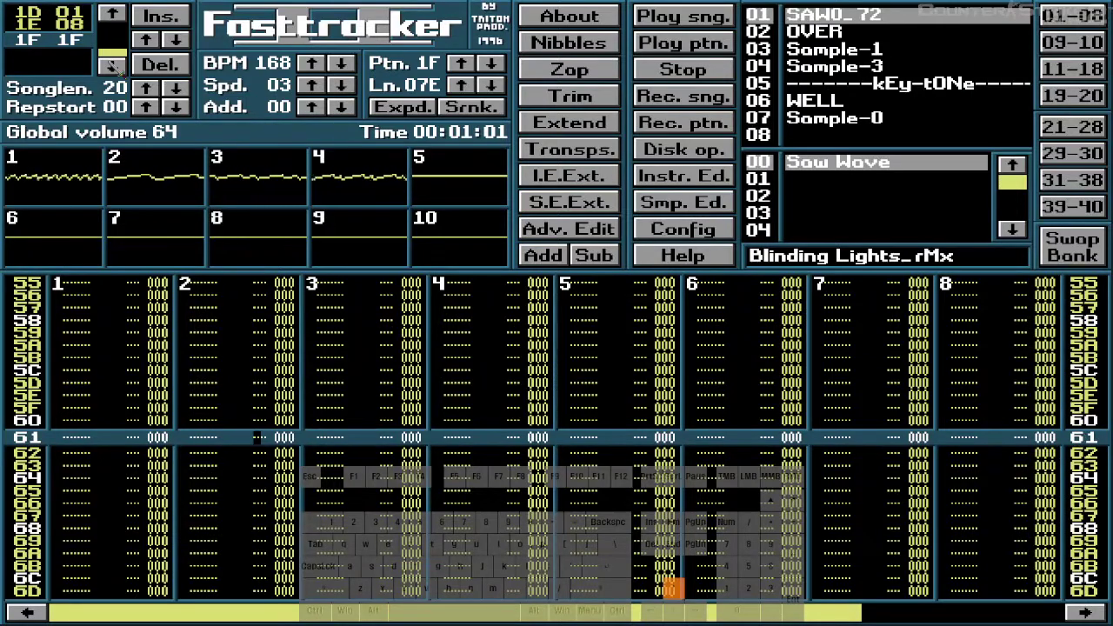
- Stop playback, enable editing and clear channel 1's volume value at row 00 of pattern 1F
key(space)
key(Up)
key(Up)
key(Up)
key(Up)
key(Up)
key(Up)
key(Up)
key(Up)
key(Up)
key(Up)
key(Up)
key(Up)
key(Up)
key(Up)
key(Up)
key(Up)
key(Up)
key(Up)
key(Up)
key(Up)
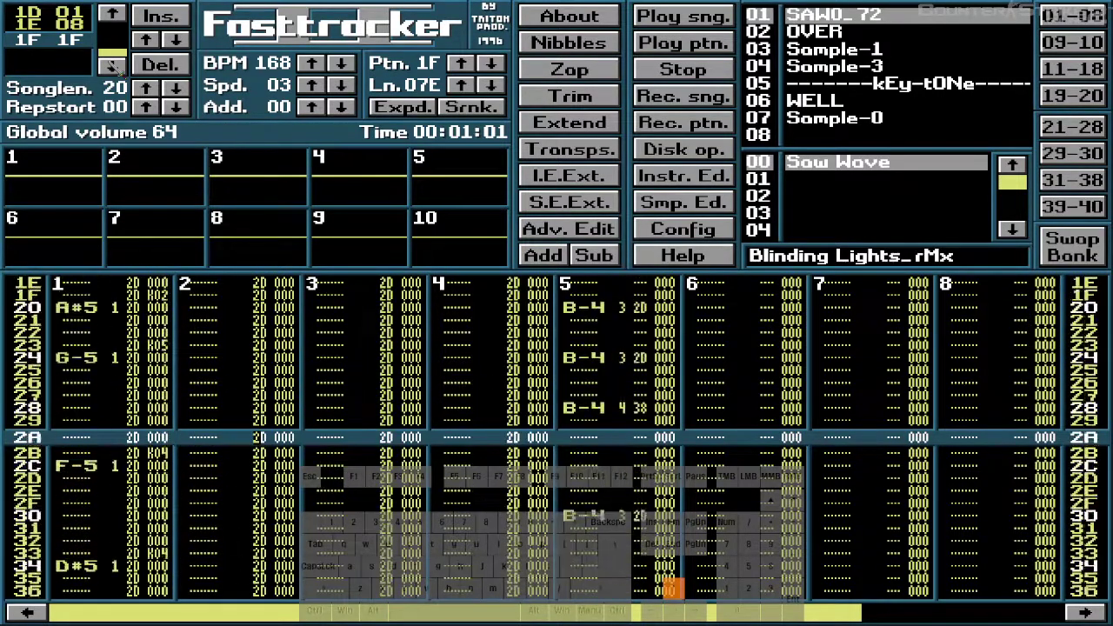
key(Up)
key(Up)
key(Up)
key(Up)
key(Up)
key(Up)
key(Up)
key(Up)
key(Up)
key(Up)
key(Up)
key(Up)
key(Up)
key(Up)
key(Up)
key(Up)
key(Up)
key(Up)
key(Up)
key(Up)
key(Left)
key(Left)
key(Left)
key(Left)
key(Left)
key(Left)
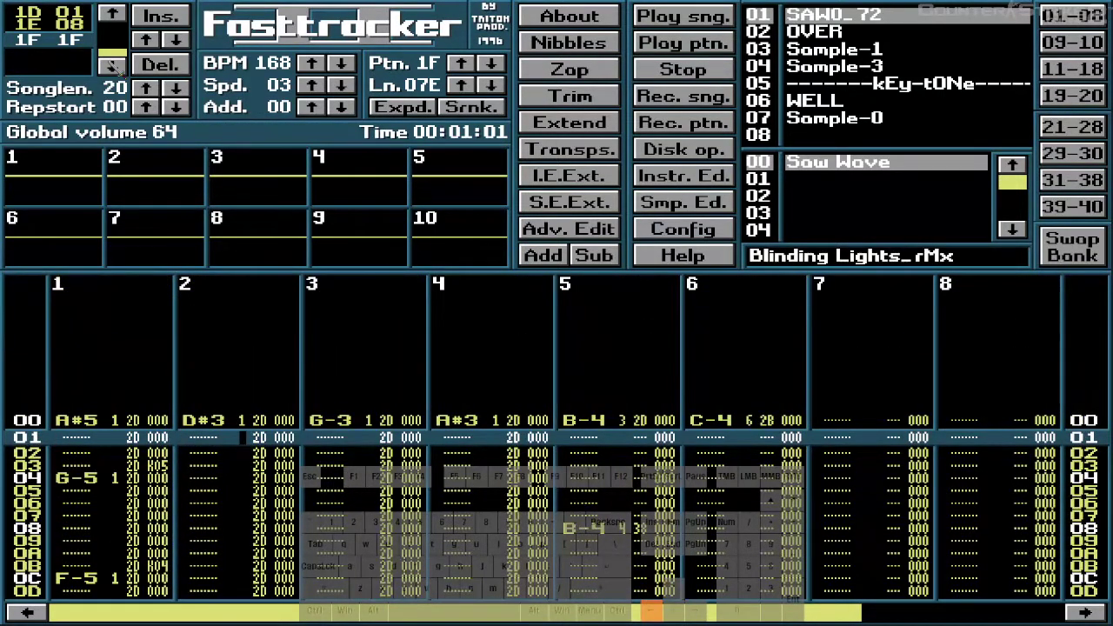
key(Up)
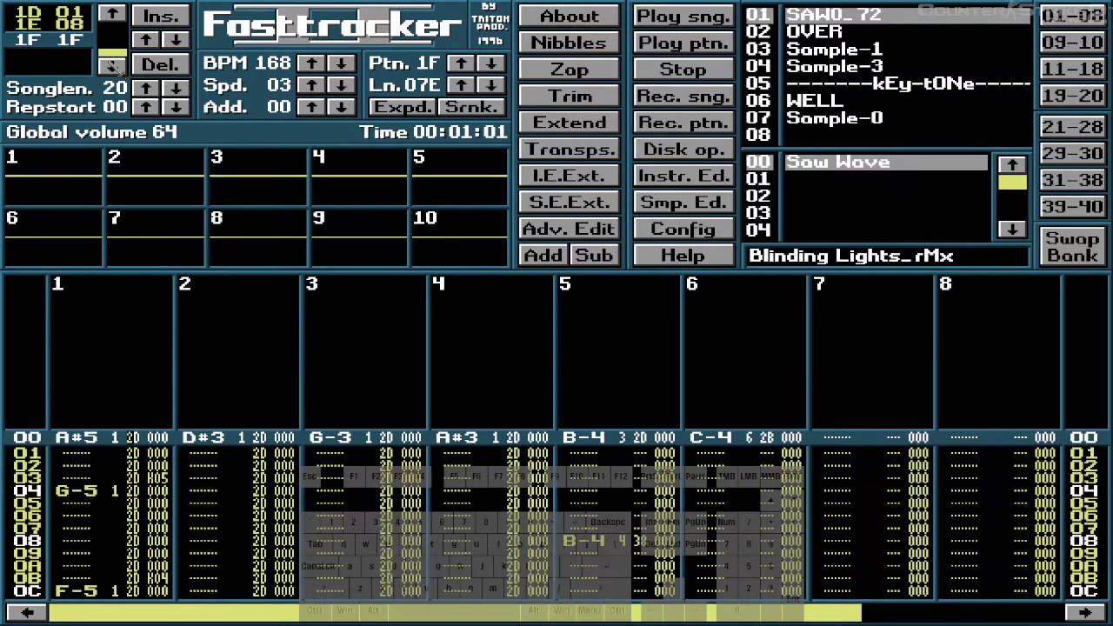
key(space)
key(Delete)
key(Delete)
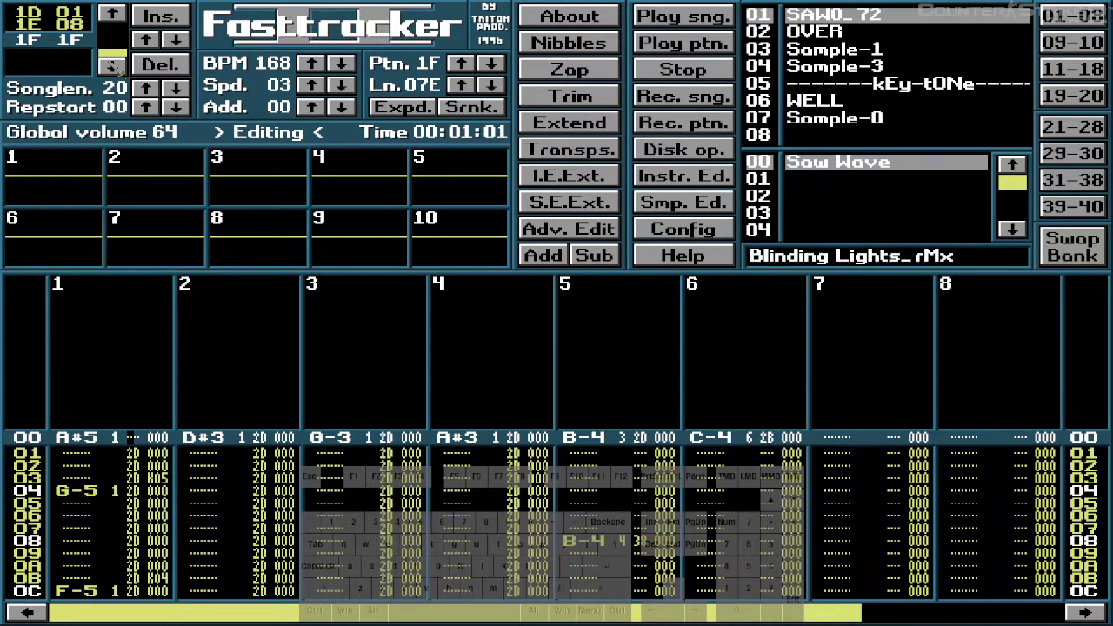
- Set the row advance to 01 and clear channel 1's volume values from row 01 through row 3F of pattern 1F
key(grave)
key(Delete)
key(Delete)
key(Delete)
key(Delete)
key(Delete)
key(Delete)
key(Delete)
key(Delete)
key(Delete)
key(Delete)
key(Delete)
key(Delete)
key(Delete)
key(Delete)
key(Delete)
key(Delete)
key(Delete)
key(Delete)
key(Delete)
key(Delete)
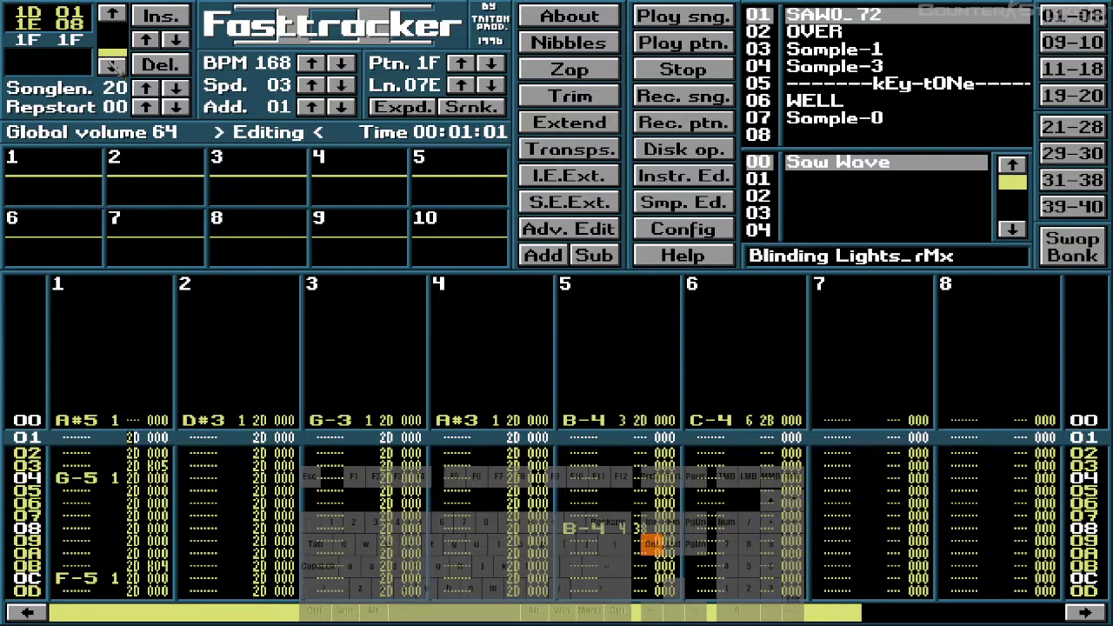
key(Delete)
key(Delete)
key(Delete)
key(Delete)
key(Delete)
key(Delete)
key(Delete)
key(Delete)
key(Delete)
key(Delete)
key(Delete)
key(Delete)
key(Delete)
key(Delete)
key(Delete)
key(Delete)
key(Delete)
key(Delete)
key(Delete)
key(Delete)
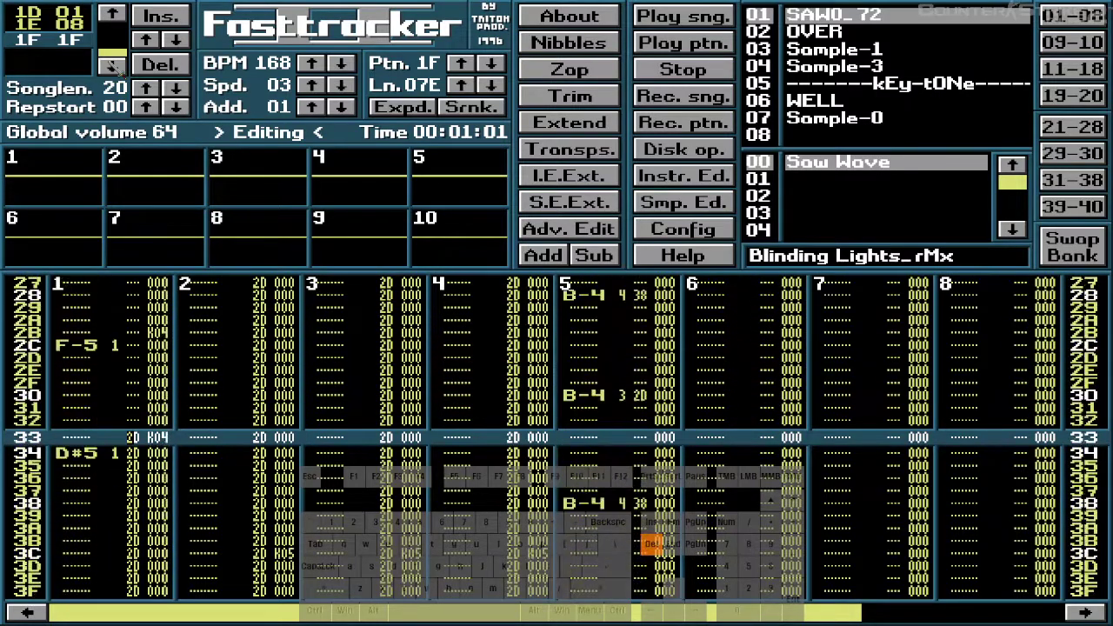
- Clear channel 2's volume values from row 00 through row 49 of pattern 1F
key(Up)
key(Up)
key(Up)
key(Up)
key(Up)
key(Up)
key(Up)
key(Up)
key(Up)
key(Up)
key(Up)
key(Up)
key(Up)
key(Up)
key(Up)
key(Up)
key(Up)
key(Up)
key(Up)
key(Up)
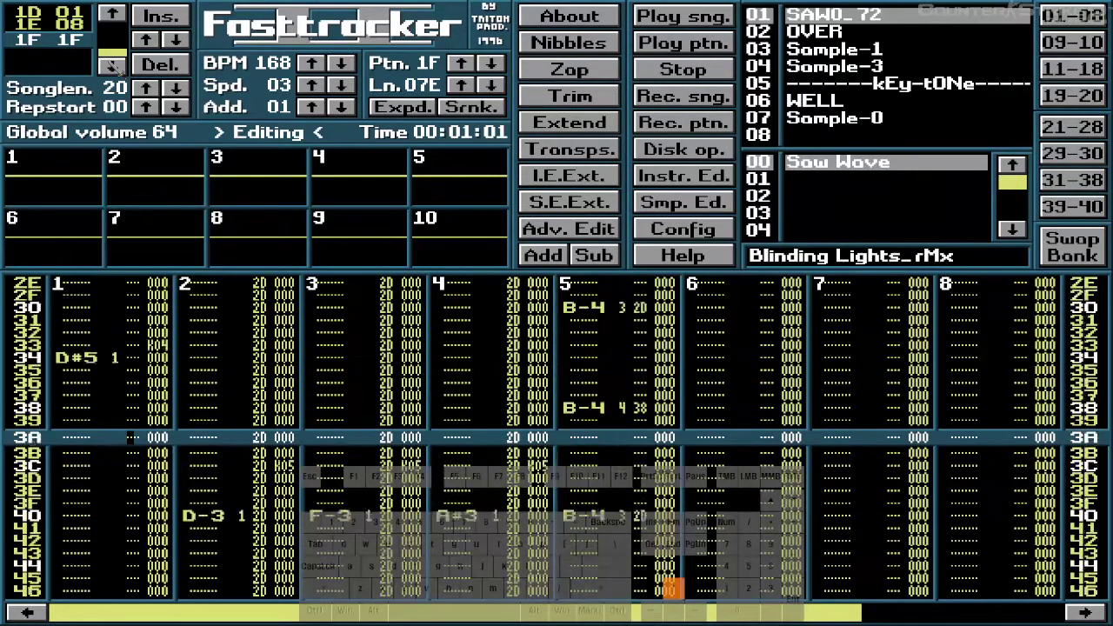
key(Up)
key(Up)
key(Up)
key(Up)
key(Up)
key(Up)
key(Up)
key(Up)
key(Up)
key(Up)
key(Right)
key(Right)
key(Right)
key(Right)
key(Right)
key(Right)
key(Right)
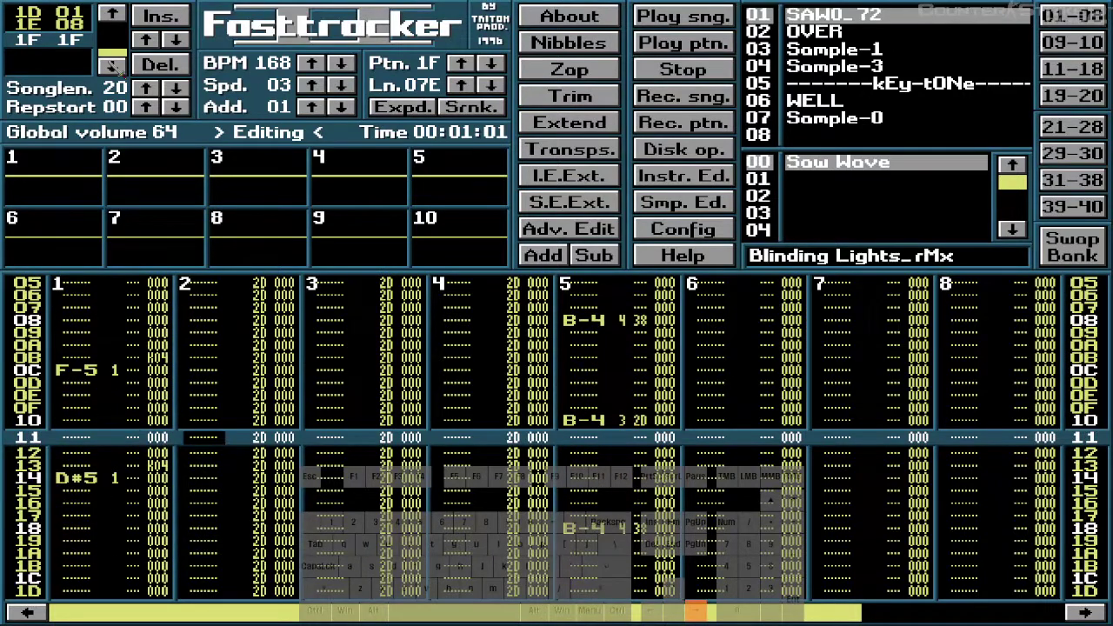
key(Left)
key(Up)
key(Up)
key(Up)
key(Up)
key(Up)
key(Up)
key(Up)
key(Up)
key(Up)
key(Up)
key(Up)
key(Up)
key(Up)
key(Up)
key(Up)
key(Up)
key(Up)
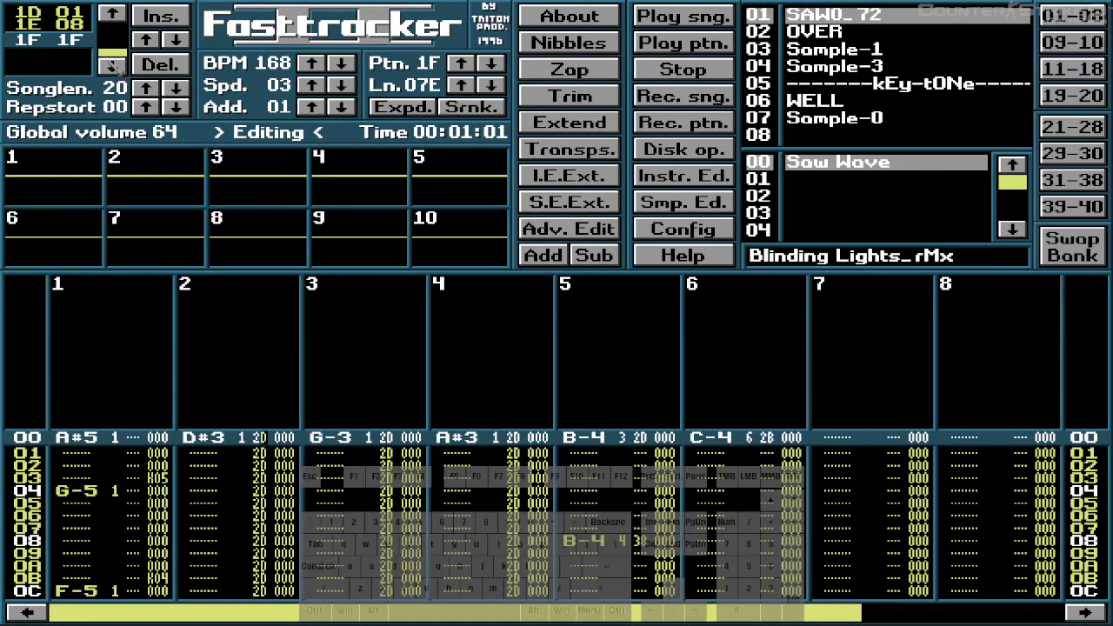
key(Up)
key(Down)
key(Delete)
key(Delete)
key(Delete)
key(Delete)
key(Delete)
key(Delete)
key(Delete)
key(Delete)
key(Delete)
key(Delete)
key(Delete)
key(Delete)
key(Delete)
key(Delete)
key(Delete)
key(Delete)
key(Delete)
key(Delete)
key(Delete)
key(Delete)
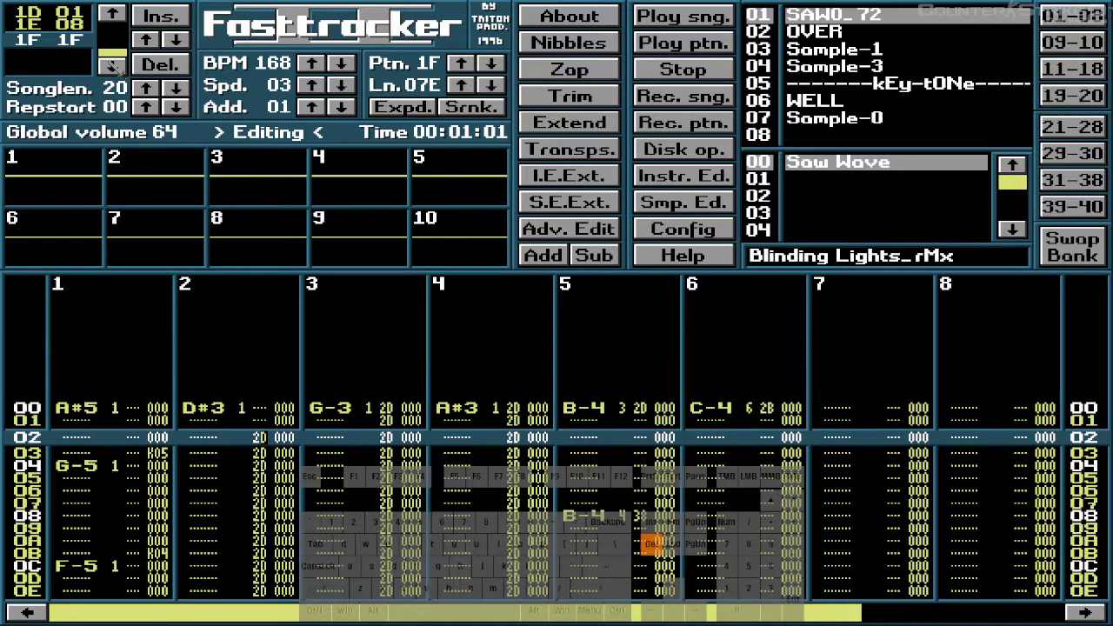
key(Delete)
key(Delete)
key(Delete)
key(Delete)
key(Delete)
key(Delete)
key(Delete)
key(Delete)
key(Delete)
key(Delete)
key(Delete)
key(Delete)
key(Delete)
key(Delete)
key(Delete)
key(Delete)
key(Delete)
key(Delete)
key(Delete)
key(Delete)
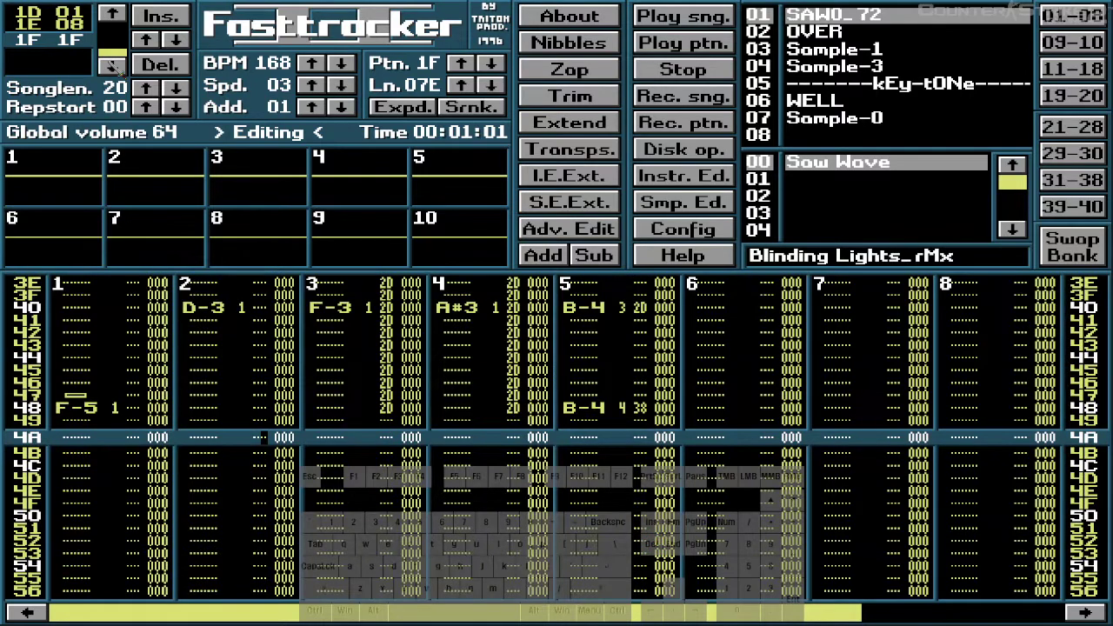
- Clear all of channel 3's 2D volume values in pattern 1F, starting from row 00
key(Home)
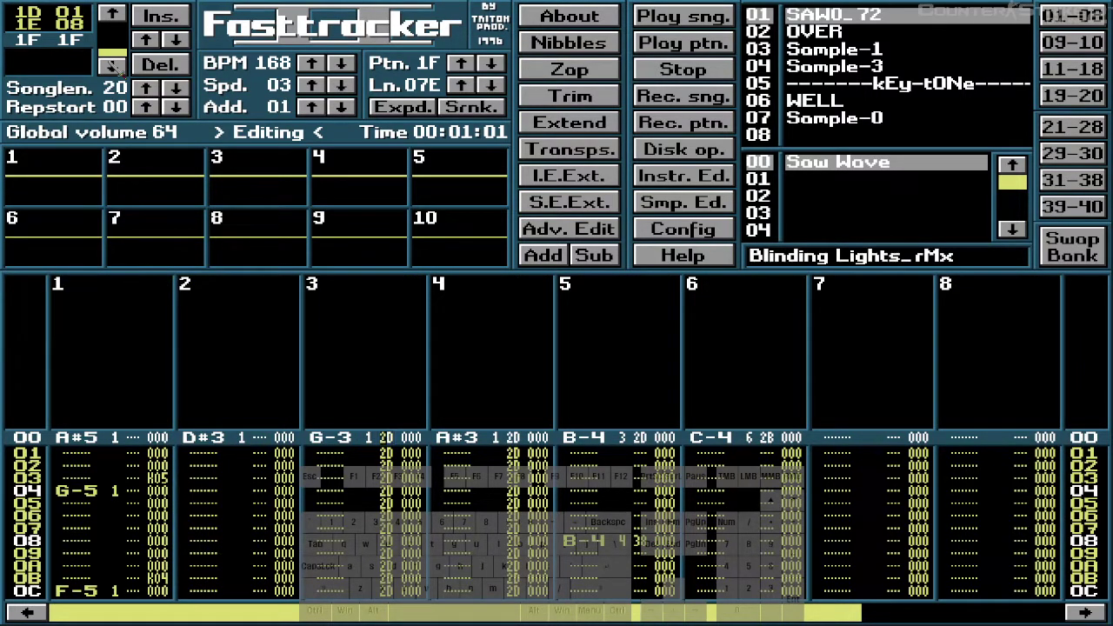
key(Delete)
key(Delete)
key(Delete)
key(Delete)
key(Delete)
key(Delete)
key(Delete)
key(Delete)
key(Delete)
key(Delete)
key(Delete)
key(Delete)
key(Delete)
key(Delete)
key(Delete)
key(Delete)
key(Delete)
key(Delete)
key(Delete)
key(Delete)
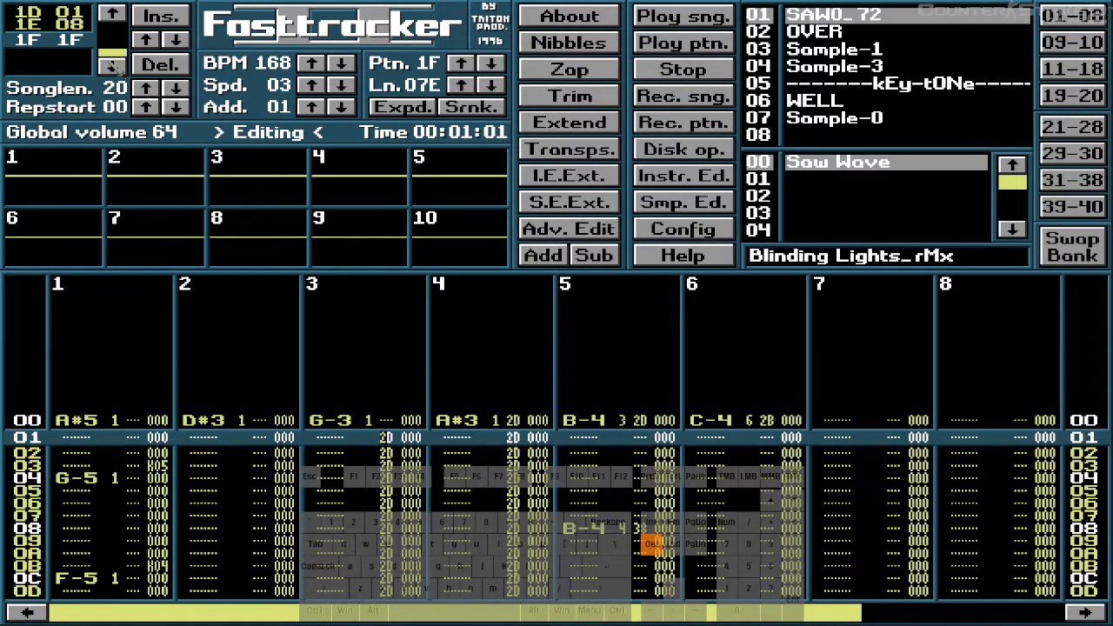
key(Down)
key(Down)
key(Down)
key(Down)
key(Down)
key(Down)
key(Down)
key(Down)
key(Down)
key(Down)
key(Down)
key(Down)
key(Down)
key(Down)
key(Down)
key(Down)
key(Down)
key(Down)
key(Down)
key(Down)
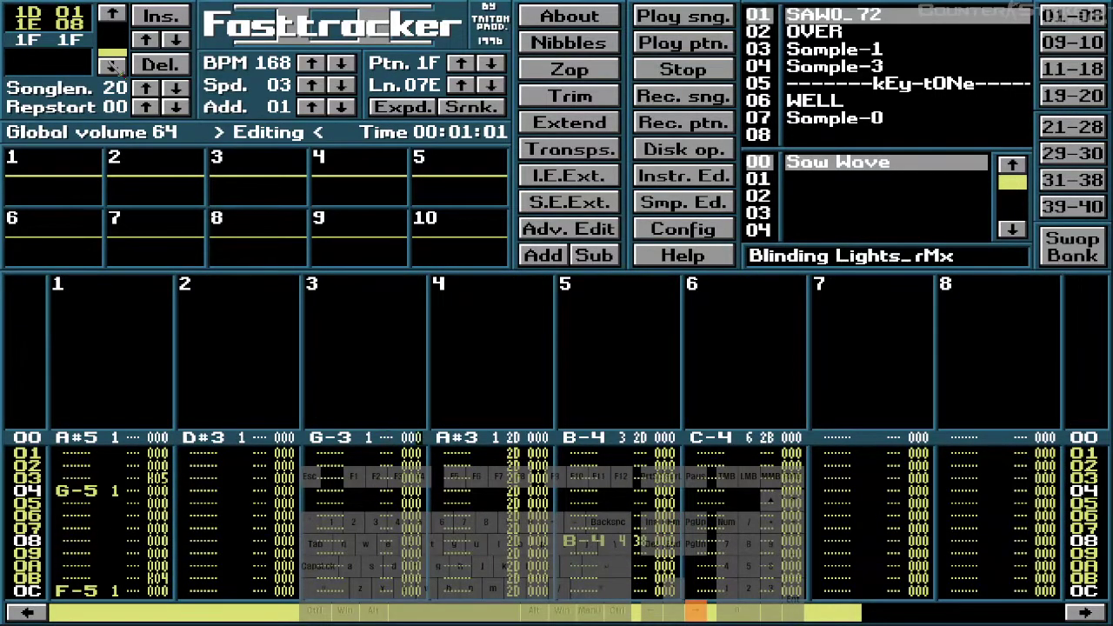
- Clear all of channel 4's 2D volume values in pattern 1F, from row 00 through row 48
key(Delete)
key(Delete)
key(Delete)
key(Delete)
key(Delete)
key(Delete)
key(Delete)
key(Delete)
key(Delete)
key(Delete)
key(Delete)
key(Delete)
key(Delete)
key(Delete)
key(Delete)
key(Delete)
key(Delete)
key(Delete)
key(Delete)
key(Delete)
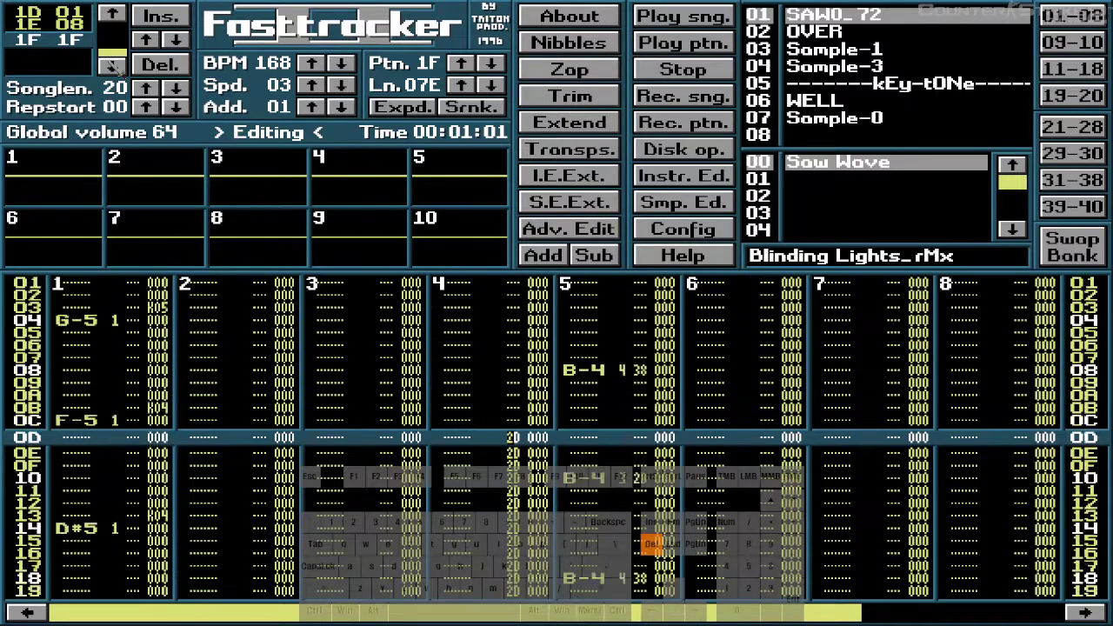
key(Delete)
key(Delete)
key(Delete)
key(Delete)
key(Delete)
key(Delete)
key(Delete)
key(Delete)
key(Delete)
key(Delete)
key(Delete)
key(Delete)
key(Delete)
key(Delete)
key(Delete)
key(Delete)
key(Delete)
key(Delete)
key(Delete)
key(Delete)
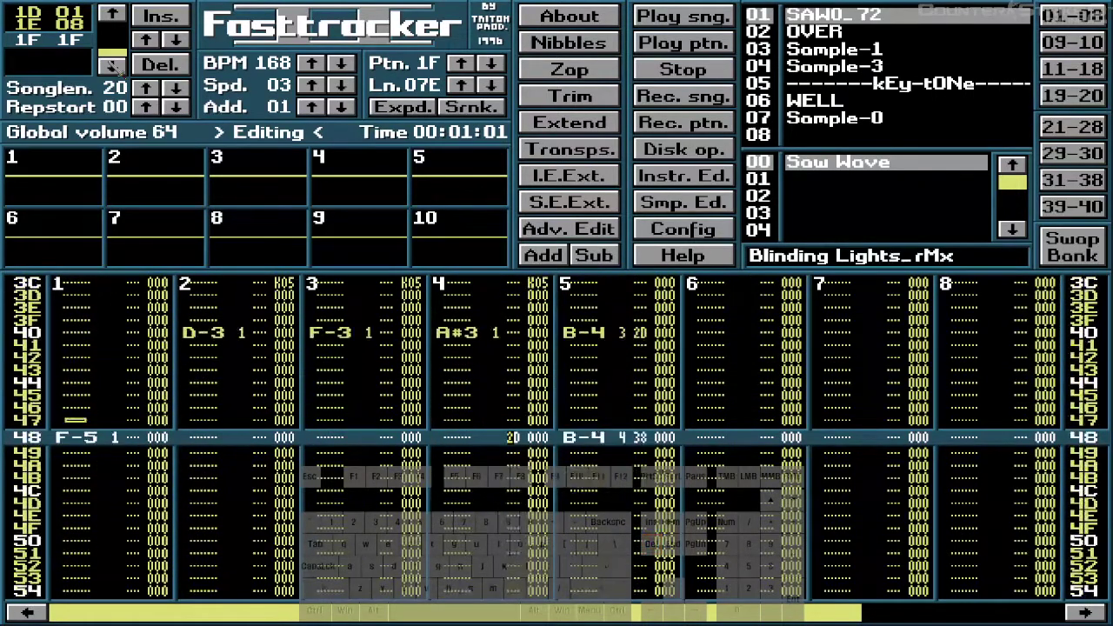
- Clear channel 5's volume values from row 00 through row 48 of pattern 1F
key(Home)
key(Down)
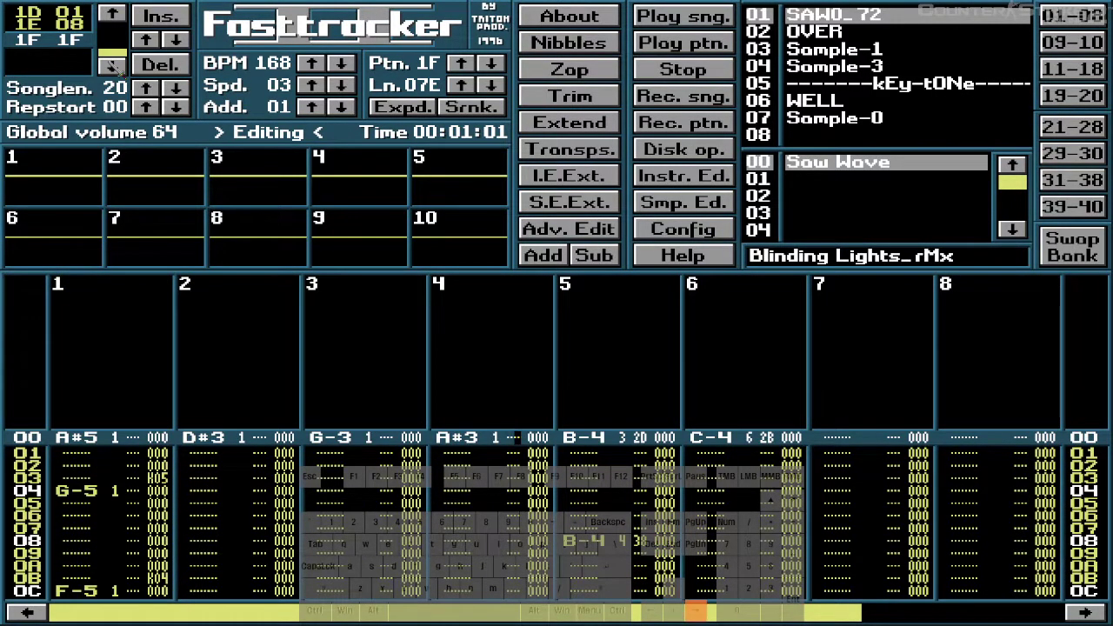
key(Left)
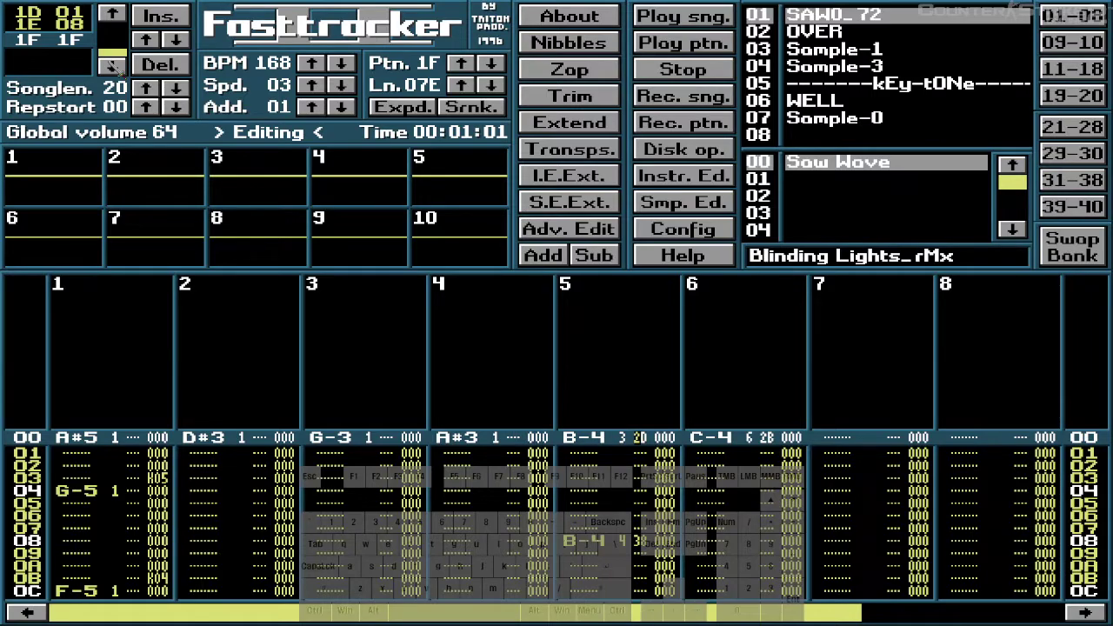
key(Delete)
key(Delete)
key(Delete)
key(Delete)
key(Delete)
key(Delete)
key(Delete)
key(Delete)
key(Delete)
key(Delete)
key(Delete)
key(Delete)
key(Delete)
key(Delete)
key(Delete)
key(Delete)
key(Delete)
key(Delete)
key(Delete)
key(Delete)
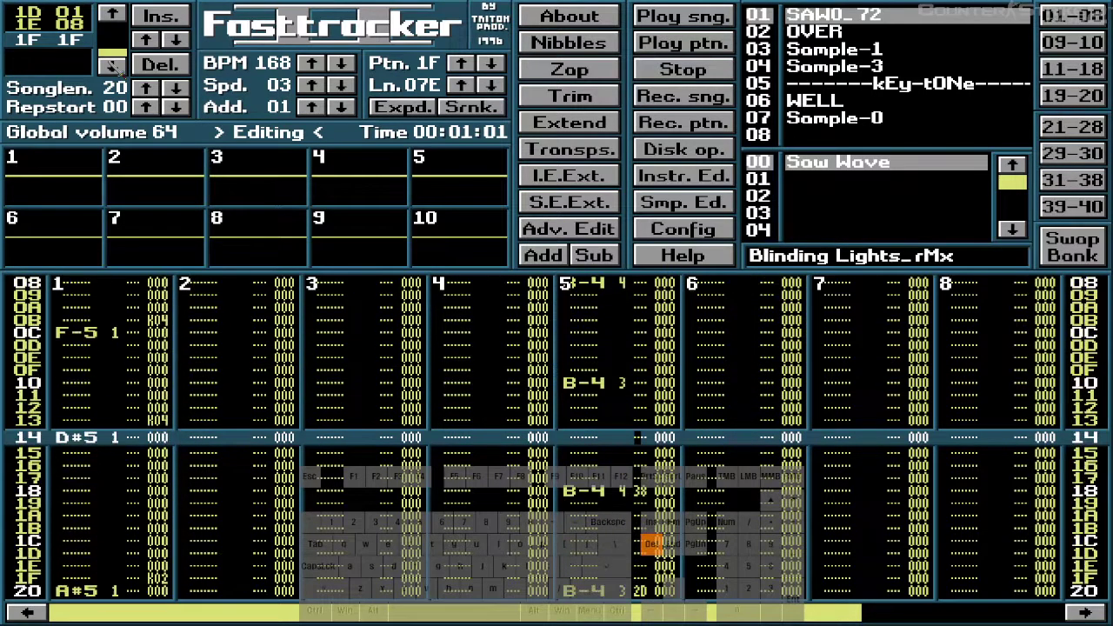
key(Delete)
key(Delete)
key(Delete)
key(Delete)
key(Delete)
key(Delete)
key(Delete)
key(Delete)
key(Delete)
key(Delete)
key(Delete)
key(Delete)
key(Delete)
key(Delete)
key(Delete)
key(Delete)
key(Delete)
key(Delete)
key(Delete)
key(Delete)
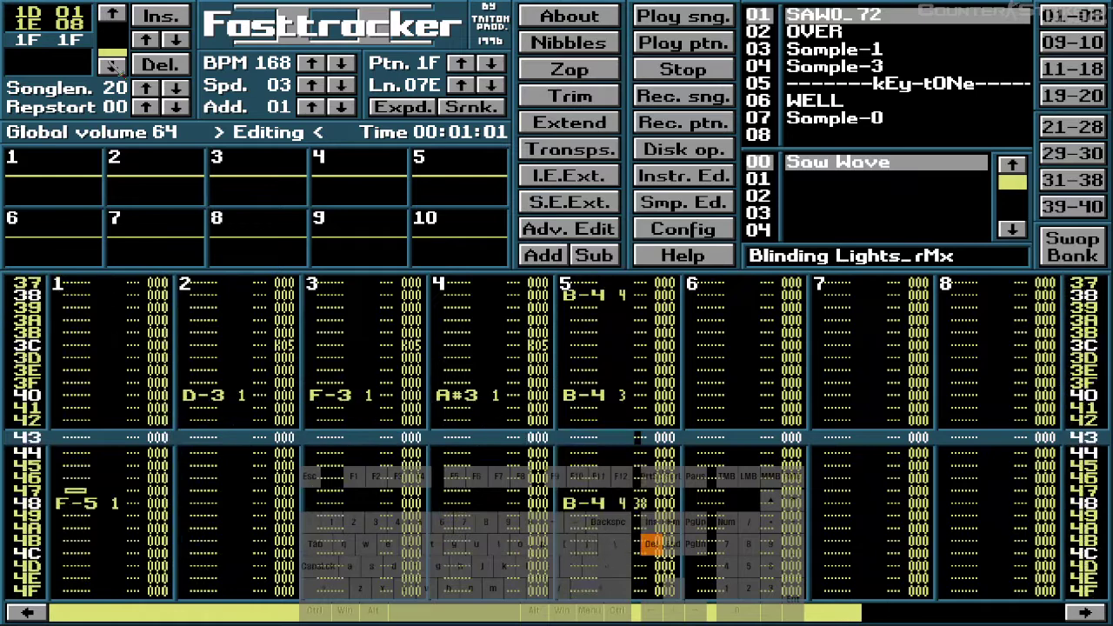
- Set the row advance to 00 and clear channel 4's K05 effect at row 7C
key(Home)
key(Right)
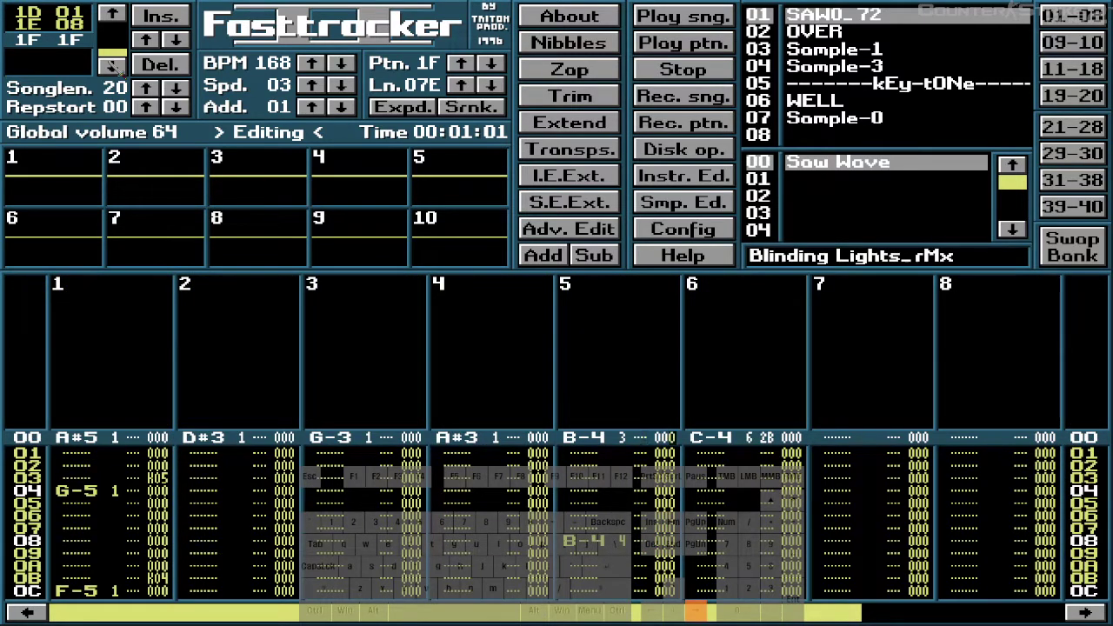
key(Right)
key(Right)
key(Right)
key(Left)
key(Up)
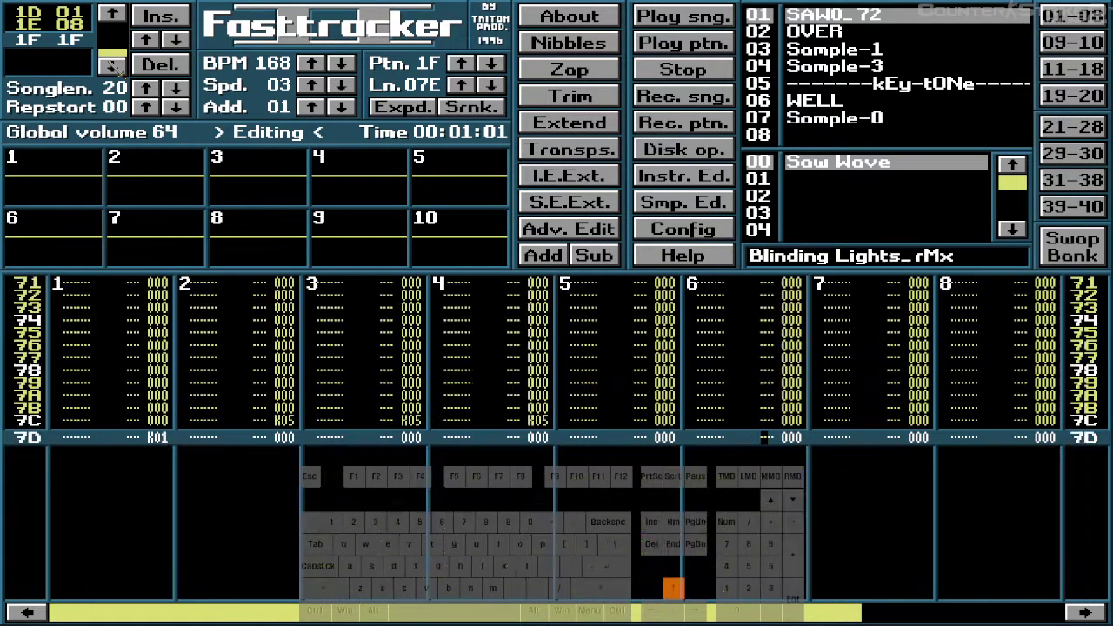
key(Left)
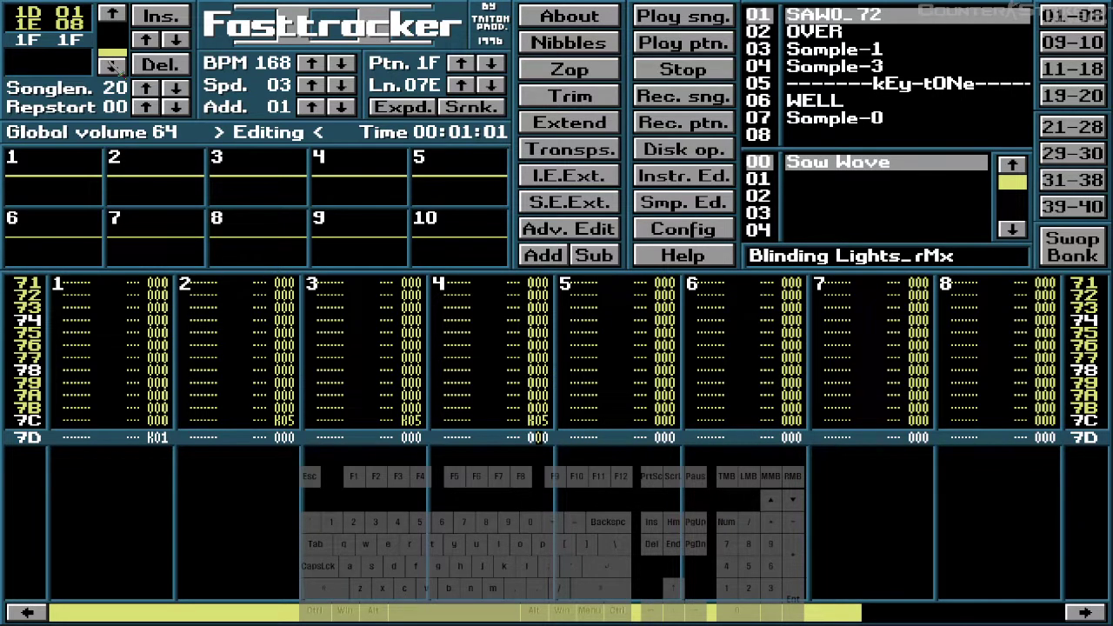
key(Up)
key(ctrl)
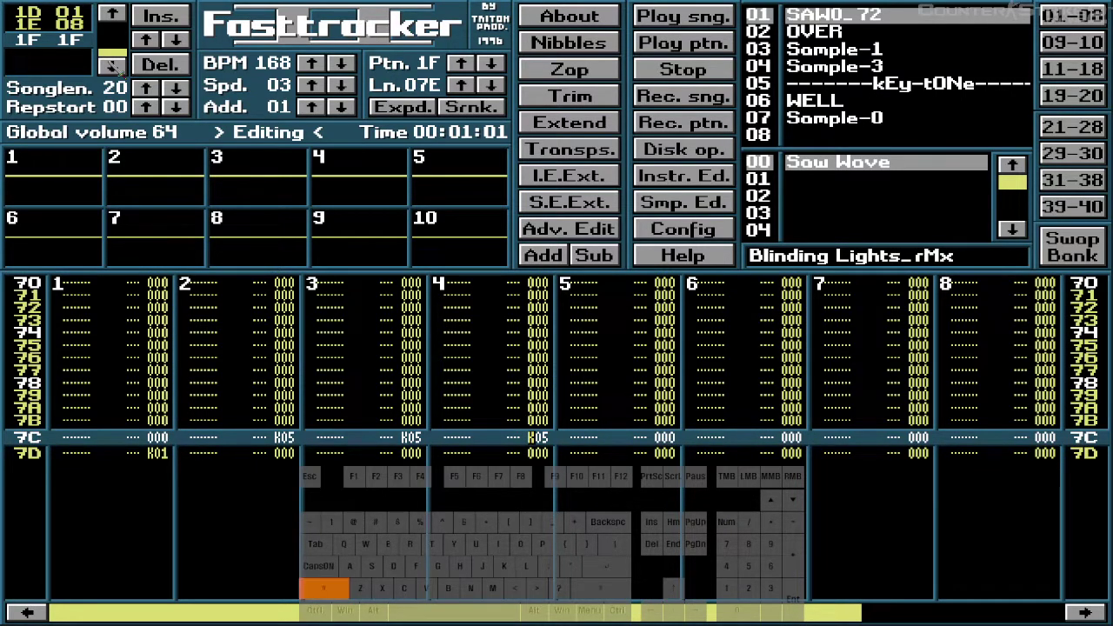
key(shift+grave)
key(Right)
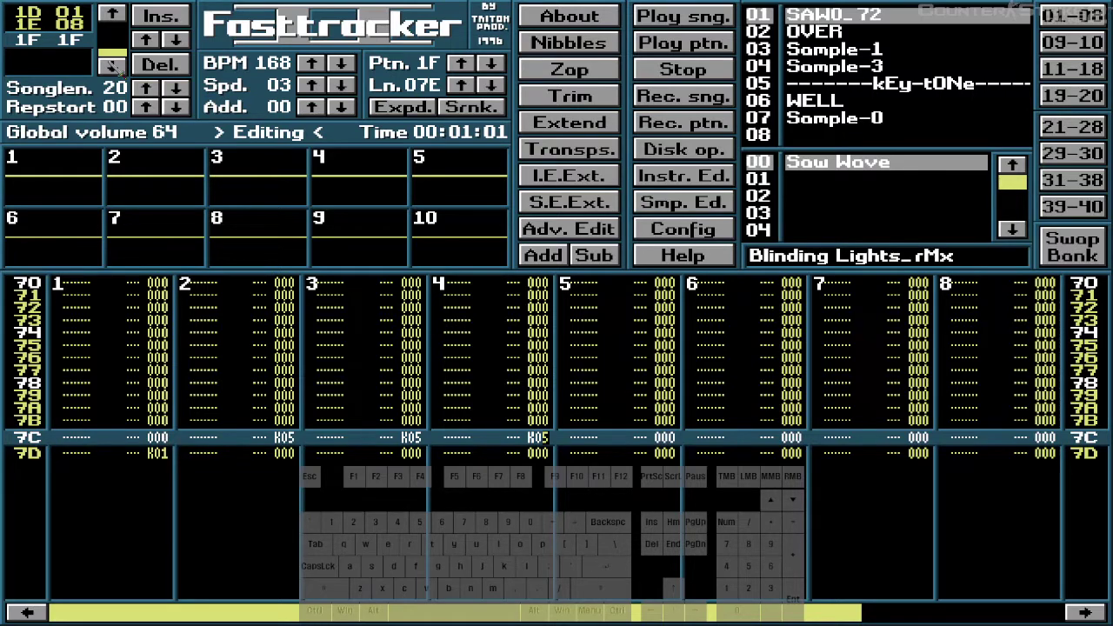
key(Left)
key(Left)
key(Left)
key(Left)
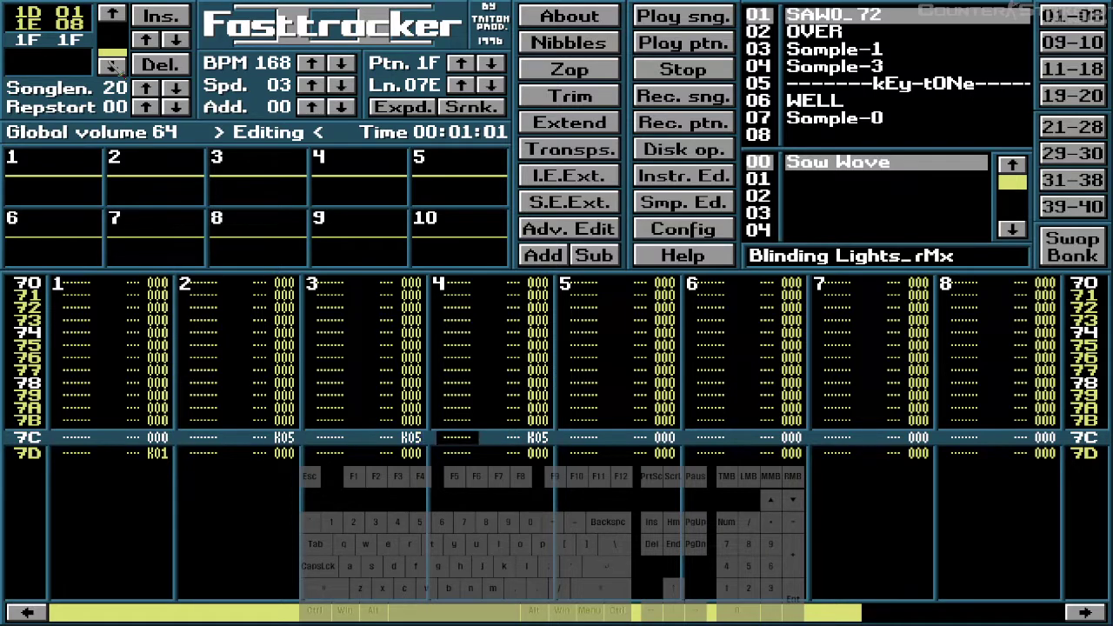
key(Left)
- Clear the K05 effects of channels 3 and 2 at row 7C
key(Left)
key(Left)
key(Left)
key(Left)
key(Left)
key(Left)
key(Left)
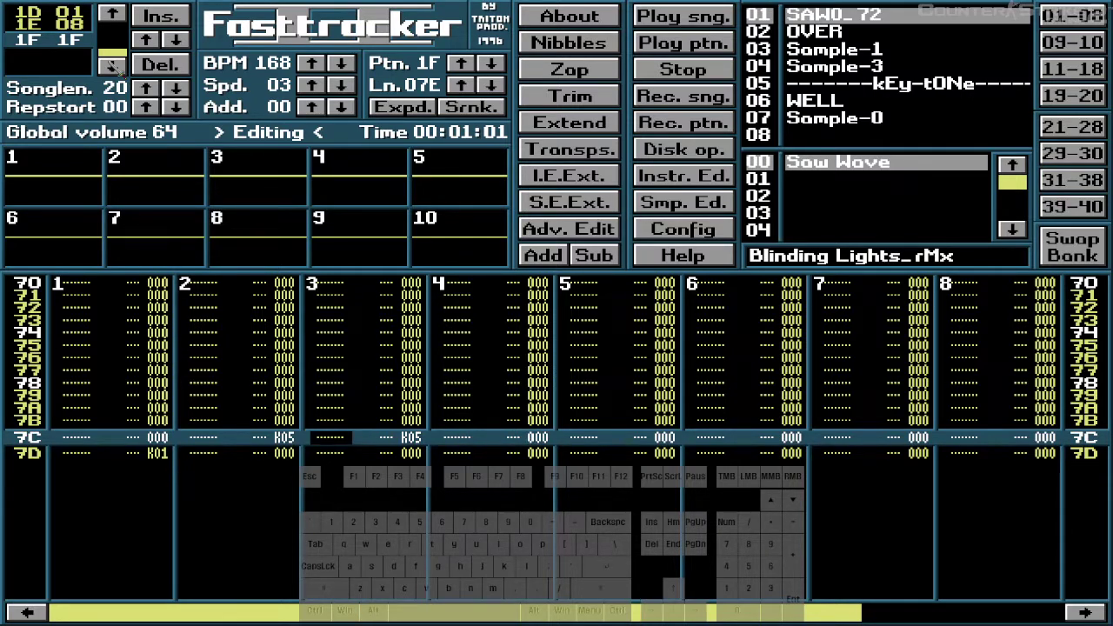
key(alt+0)
key(Left)
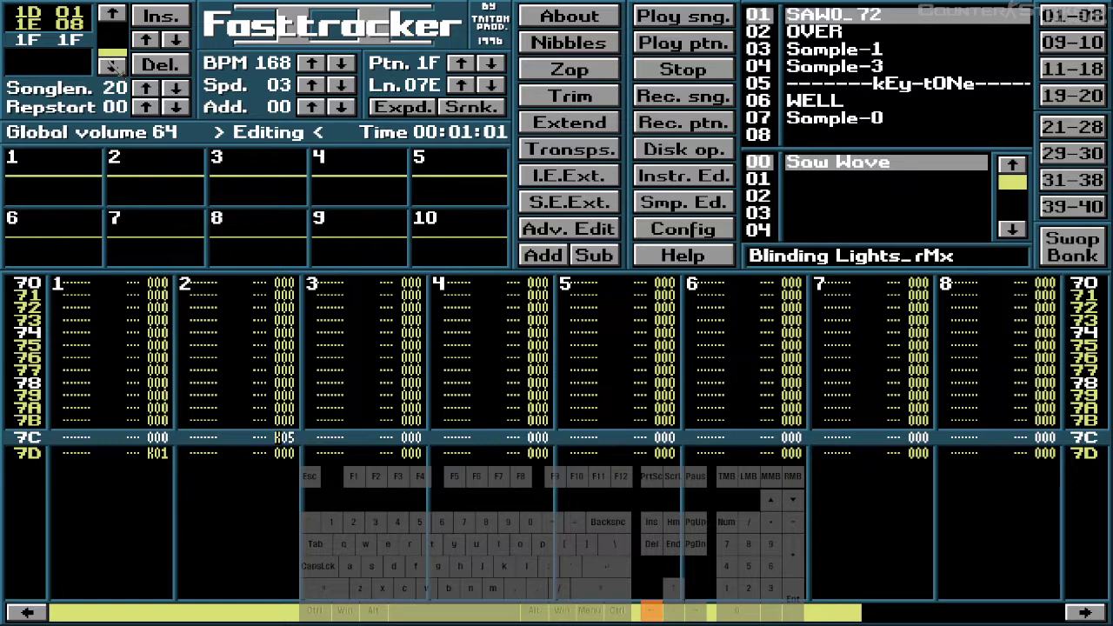
key(Left)
key(Left)
key(Left)
key(Left)
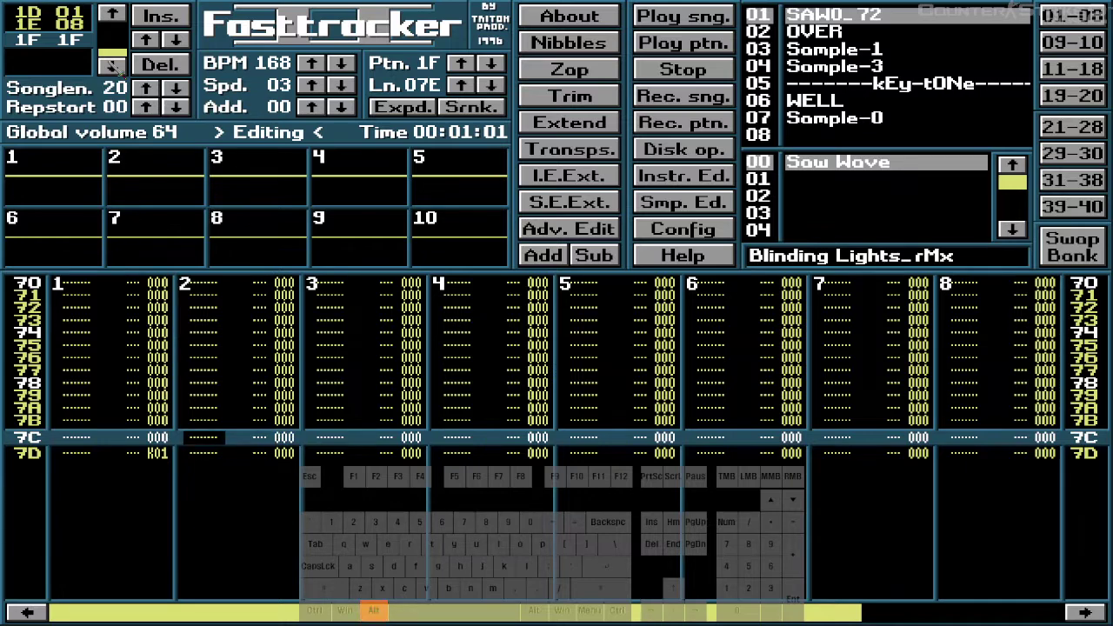
- Clear channel 1's K01 effect at row 7D
key(Down)
key(Left)
key(Left)
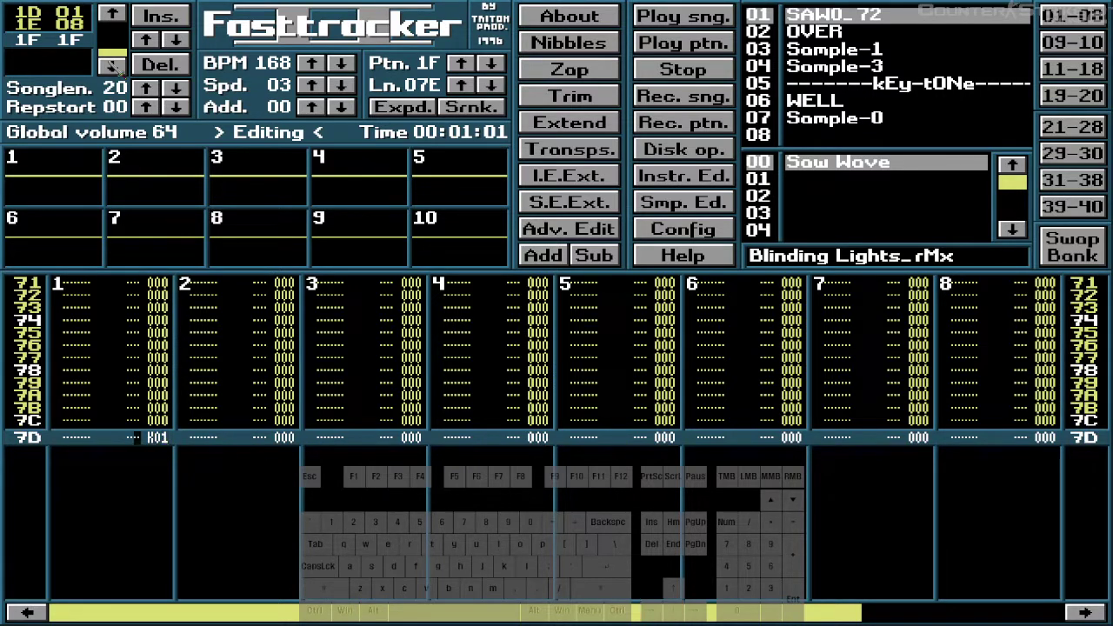
key(alt+0)
- Change channel 2's key-off effect at row 3C of pattern 1F to K02
key(Up)
key(Up)
key(Up)
key(Up)
key(Up)
key(Up)
key(Up)
key(Up)
key(Up)
key(Up)
key(Up)
key(Up)
key(Up)
key(Up)
key(Up)
key(Up)
key(Up)
key(Up)
key(Up)
key(Up)
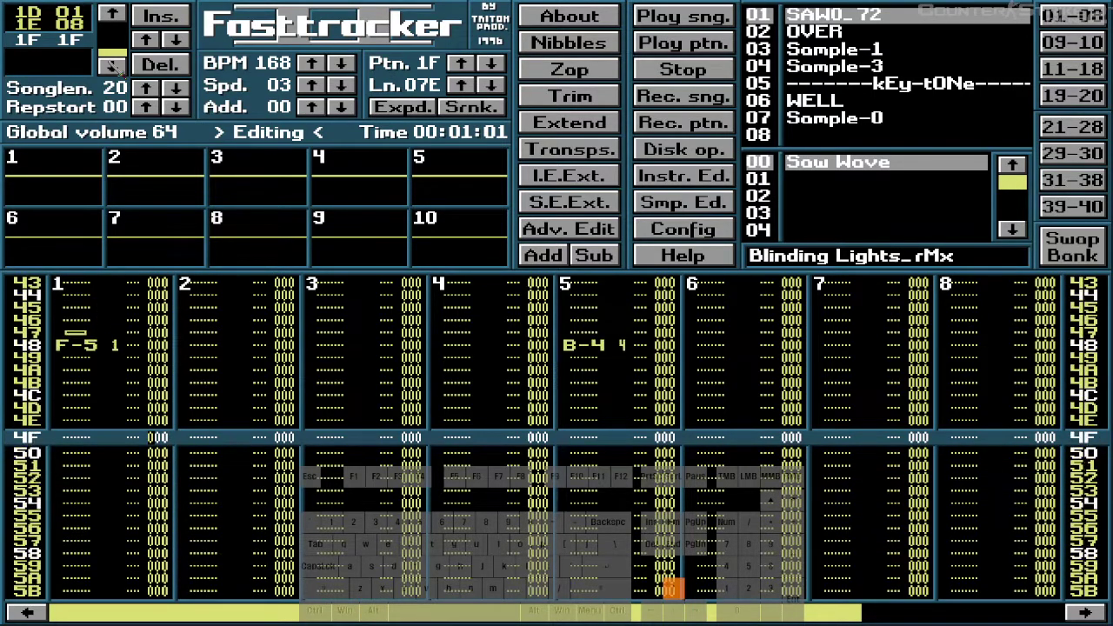
key(Up)
key(Up)
key(Up)
key(Up)
key(Up)
key(Up)
key(Up)
key(Up)
key(Up)
key(Up)
key(Up)
key(Up)
key(Up)
key(Up)
key(Up)
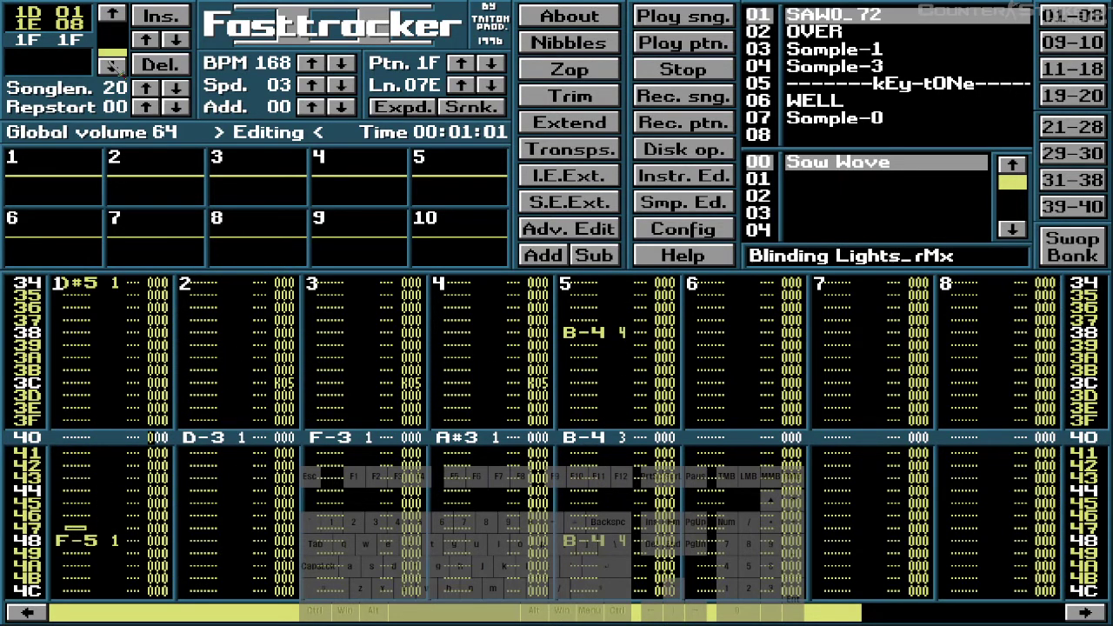
key(Up)
key(Up)
key(Up)
key(Up)
key(Up)
key(Up)
key(Up)
key(Up)
key(Up)
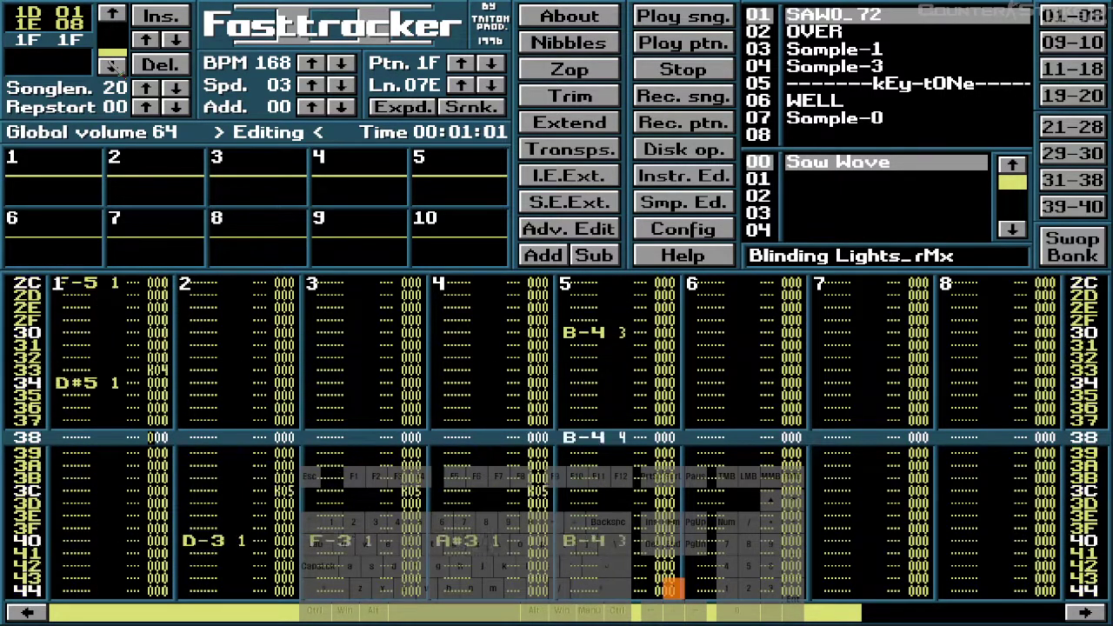
key(Down)
key(Down)
key(Down)
key(Down)
key(Down)
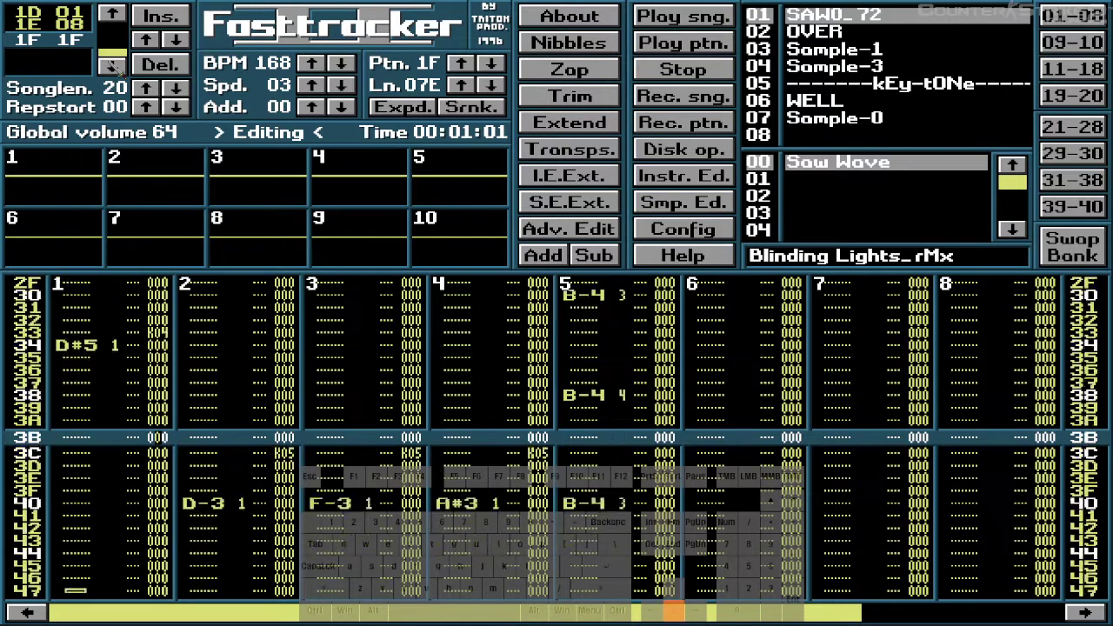
key(Right)
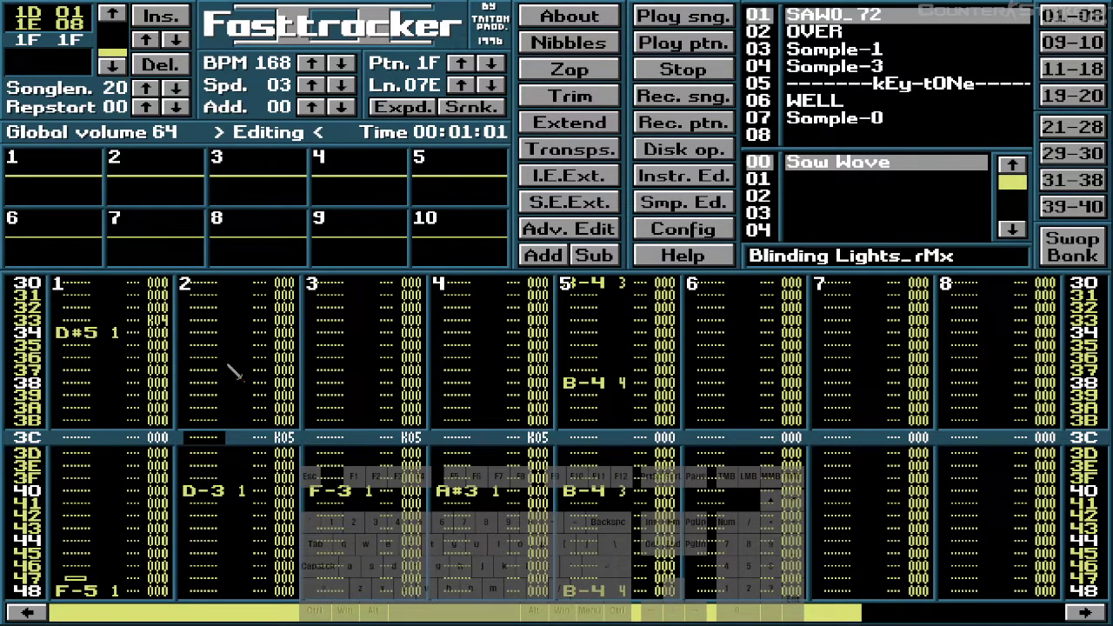
key(Right)
key(Right)
key(Right)
key(Right)
key(Right)
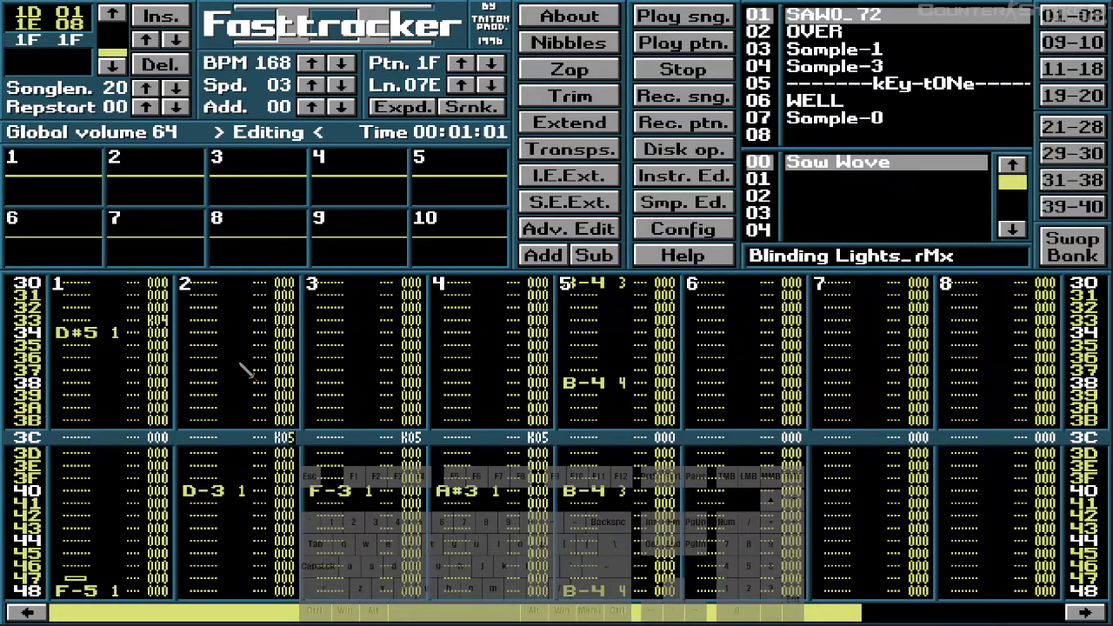
key(2)
- Change the key-off effects of channels 3 and 4 at row 3C to K02
key(Right)
key(Right)
key(Right)
key(Right)
key(Right)
key(Right)
key(2)
key(Right)
key(Right)
key(Right)
key(Right)
key(Right)
key(Right)
key(Right)
key(Right)
key(2)
- Set channel 1's key-off effect at row 03, just before the G-5 note, to K02
key(Left)
key(Left)
key(Left)
key(Left)
key(Left)
key(Left)
key(Left)
key(Left)
key(Left)
key(Left)
key(Left)
key(Left)
key(Left)
key(Left)
key(Left)
key(Left)
key(Left)
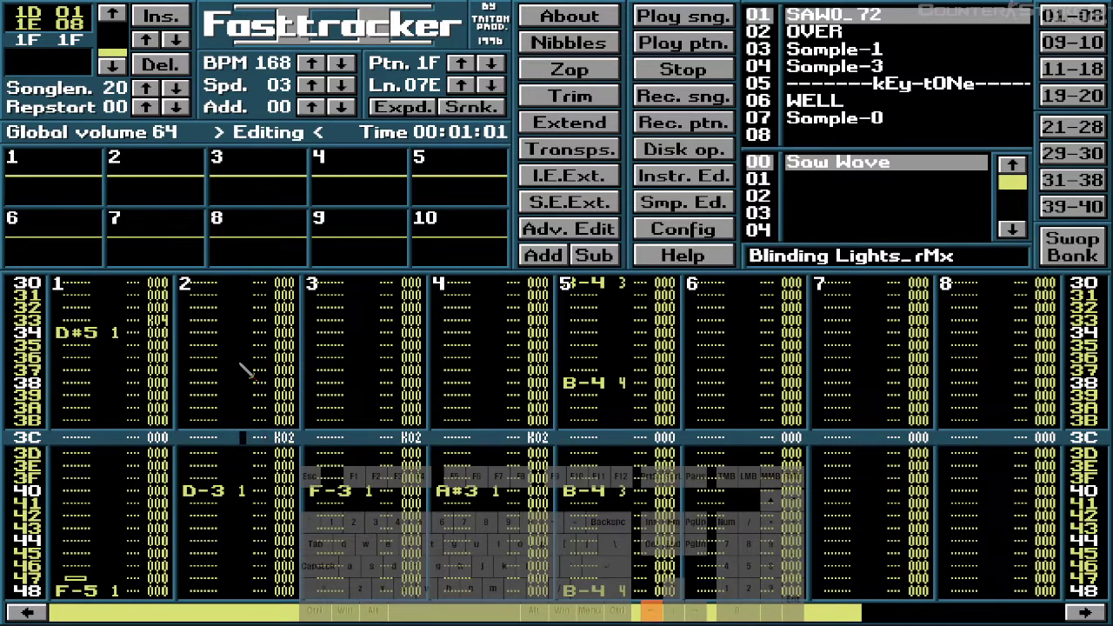
key(Left)
key(Up)
key(Up)
key(Up)
key(Up)
key(Up)
key(Up)
key(Up)
key(Up)
key(Up)
key(Up)
key(Up)
key(Up)
key(Up)
key(Up)
key(Up)
key(Up)
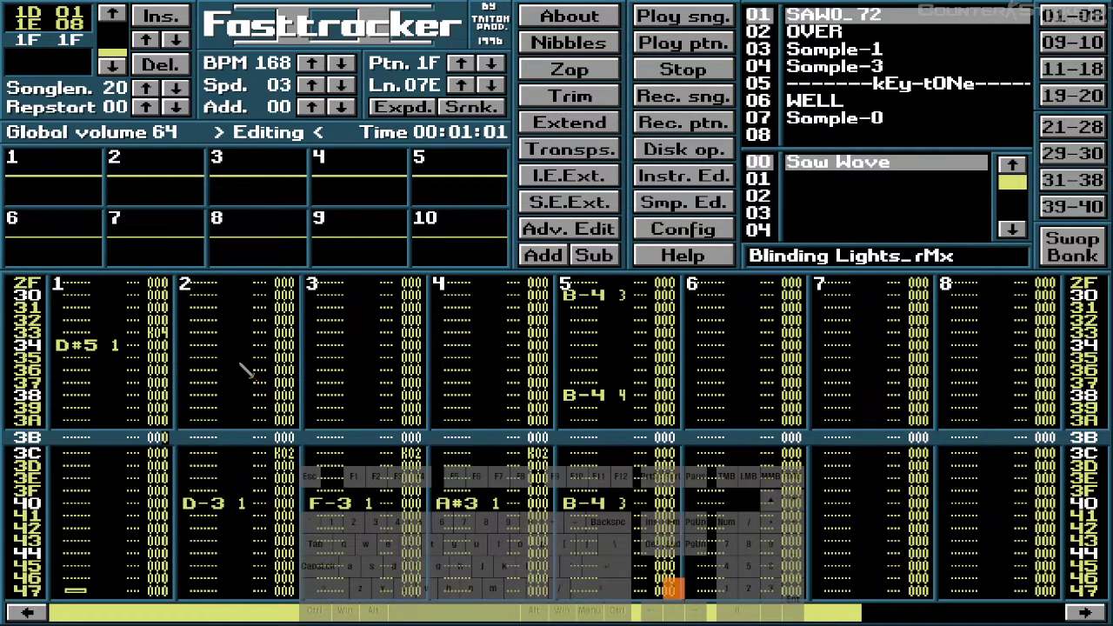
key(Up)
key(Up)
key(Up)
key(Up)
key(Up)
key(Up)
key(Up)
key(Up)
key(Up)
key(Up)
key(Up)
key(Up)
key(Up)
key(Up)
key(Up)
key(Up)
key(Up)
key(Up)
key(Up)
key(Up)
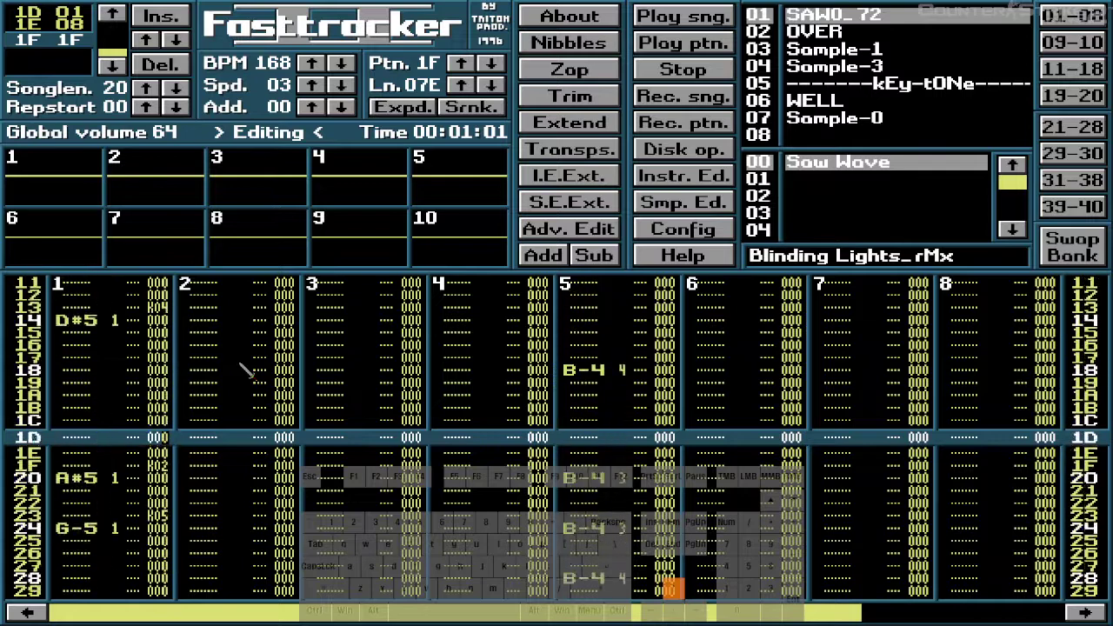
key(Down)
key(Down)
key(Down)
key(Down)
key(Down)
key(Down)
key(Down)
key(Down)
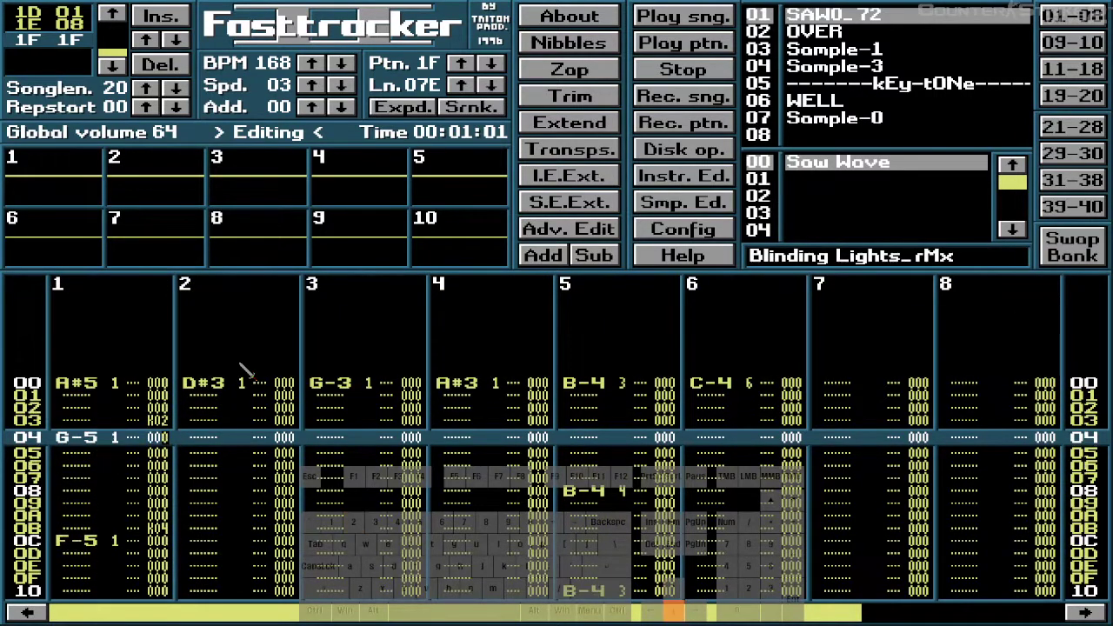
- Set channel 1's key-off effect at row 0B, just before the F-5 note, to K02
key(Down)
key(Down)
key(Down)
key(Down)
key(Down)
key(Down)
key(Down)
key(Down)
key(Down)
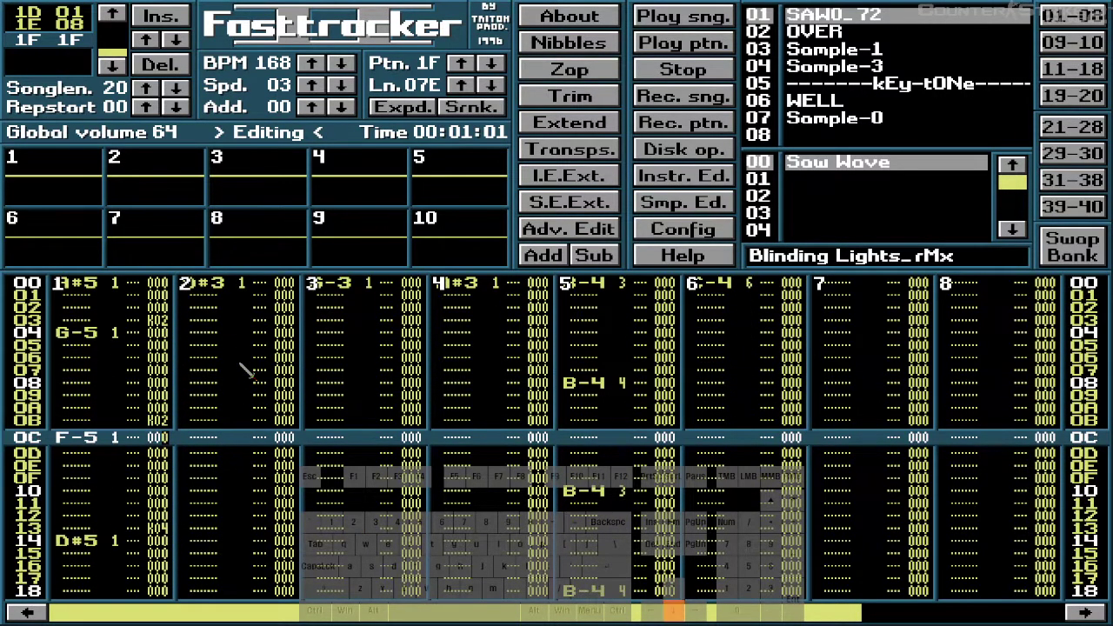
- Set channel 1's key-off effect at row 13, just before the D#5 note, to K02
key(Down)
key(Down)
key(Down)
key(Down)
key(Down)
key(Down)
key(Down)
key(Down)
key(Down)
key(Down)
key(Down)
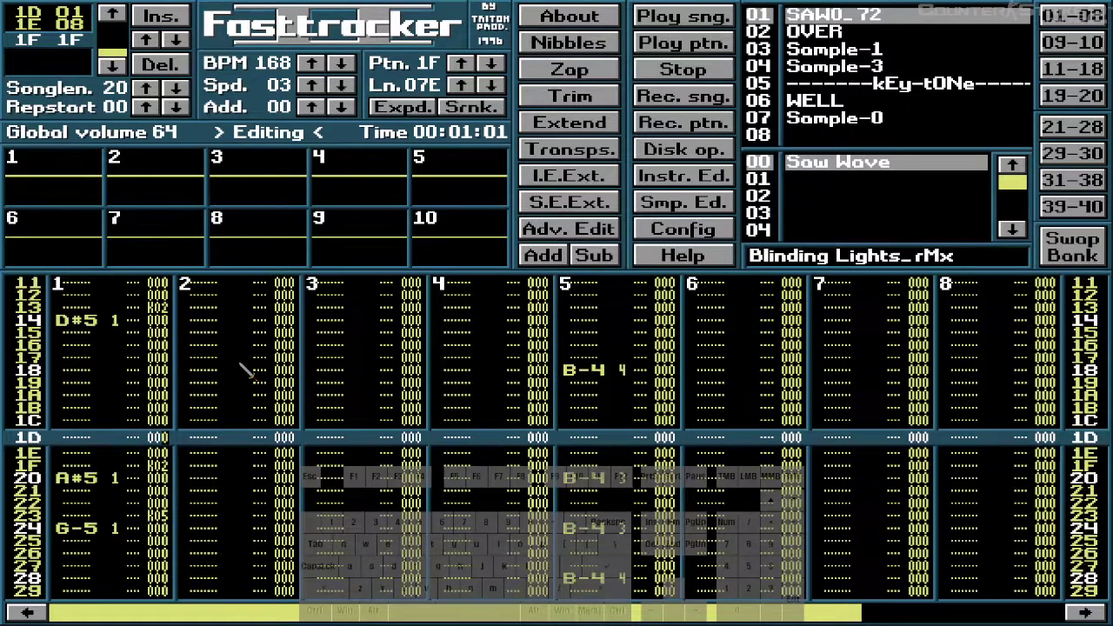
- Set channel 1's key-off effect at row 23, just before the G-5 note, to K02
key(Down)
key(Down)
key(Down)
key(Down)
key(Down)
key(Down)
key(Down)
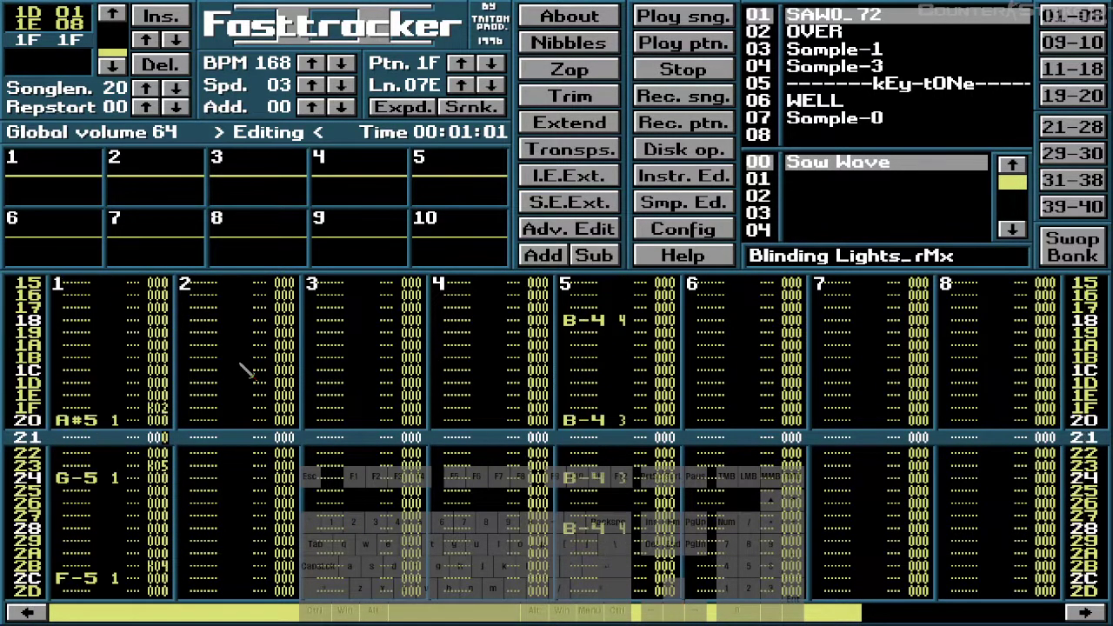
key(Down)
key(Down)
key(Down)
key(Down)
key(Down)
key(Down)
key(Down)
key(Down)
key(Down)
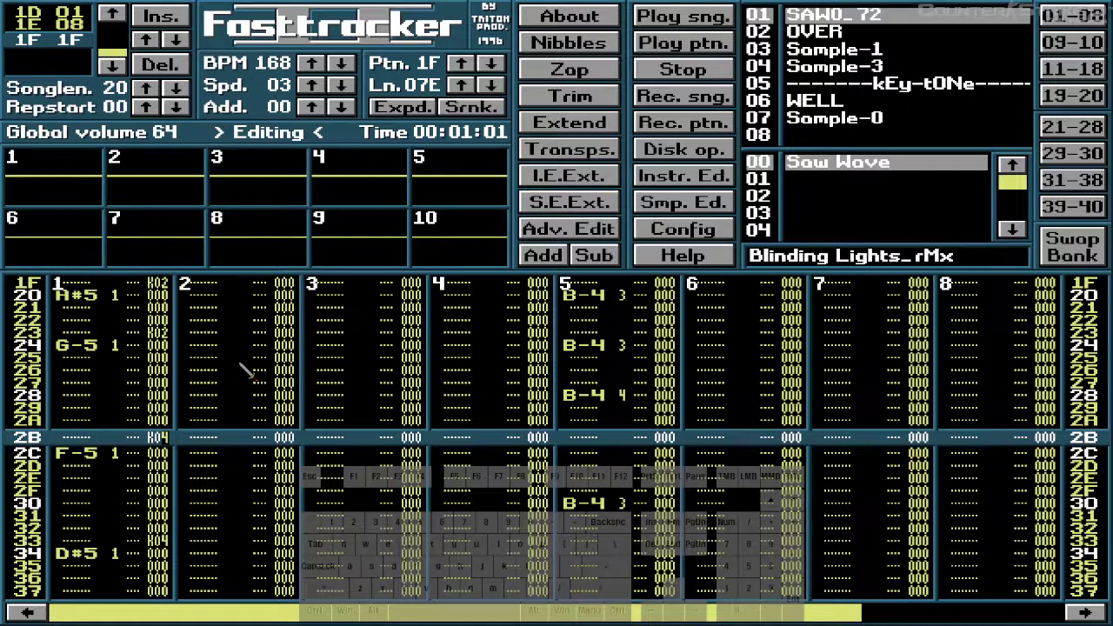
- Set channel 1's key-off effects at rows 2B and 33, just before the F-5 and D#5 notes, to K02
key(Down)
key(Down)
key(Down)
key(Down)
key(Down)
key(Down)
key(Down)
key(Down)
key(Down)
key(Down)
key(Down)
key(Down)
key(Down)
key(Down)
key(Down)
key(Down)
key(Down)
key(Down)
key(Down)
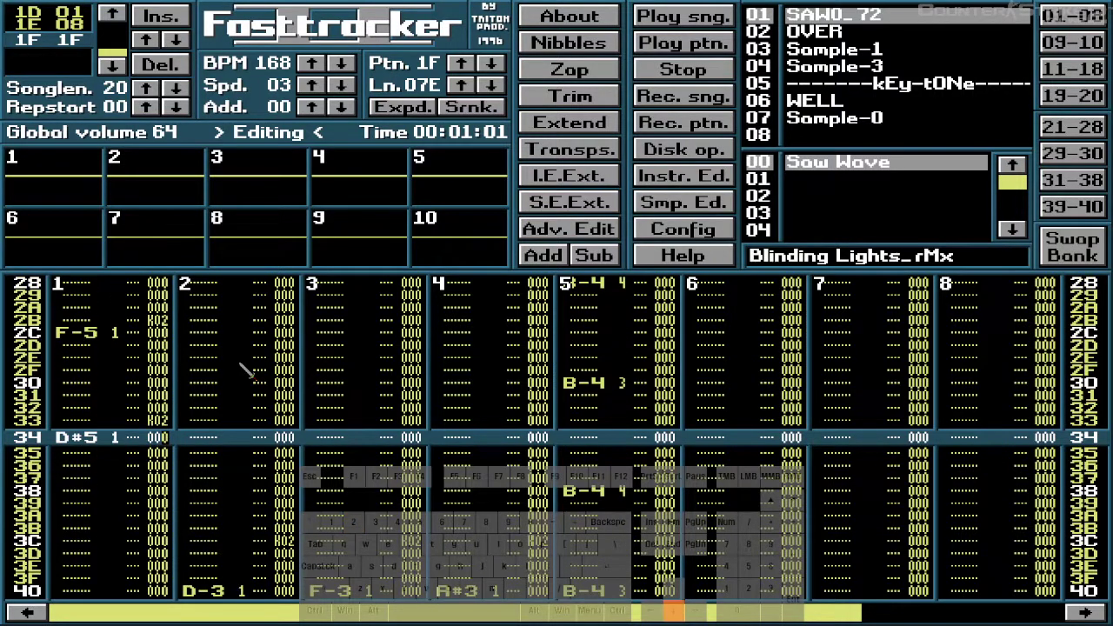
- Review pattern 1F from row 34 to its end and again from row 00, checking the notes and key-off effects in all channels
key(Down)
key(Down)
key(Down)
key(Down)
key(Down)
key(Down)
key(Down)
key(Down)
key(Down)
key(Down)
key(Down)
key(Down)
key(Down)
key(Down)
key(Down)
key(Down)
key(Down)
key(Down)
key(Down)
key(Down)
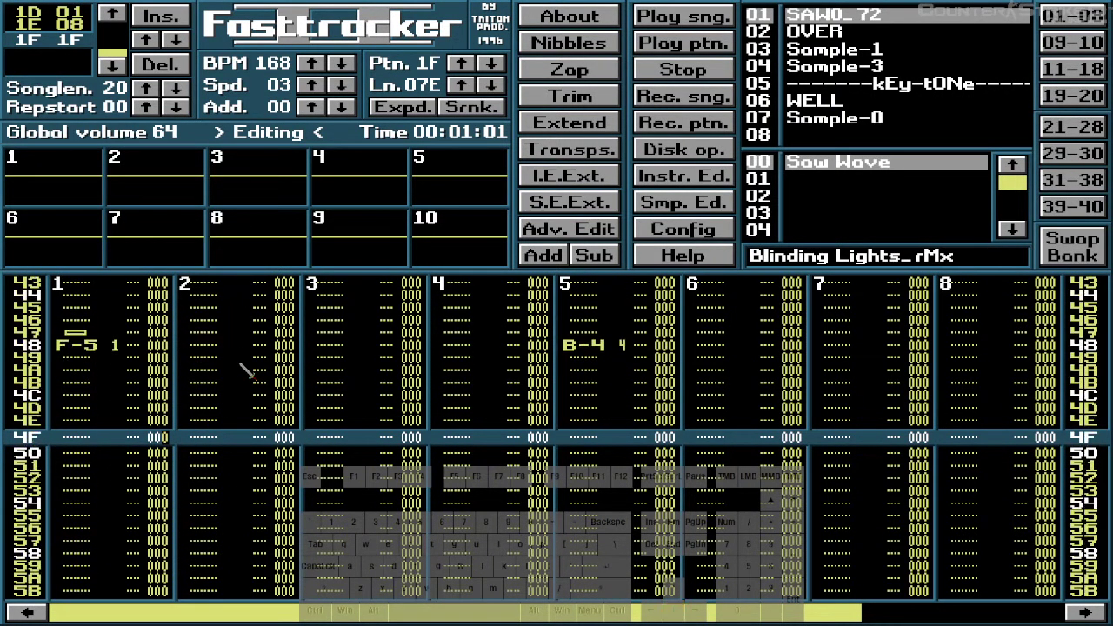
key(Down)
key(Down)
key(Down)
key(Down)
key(Down)
key(Down)
key(Down)
key(Down)
key(Down)
key(Down)
key(Down)
key(Down)
key(Down)
key(Down)
key(Down)
key(Down)
key(Down)
key(Down)
key(Down)
key(Down)
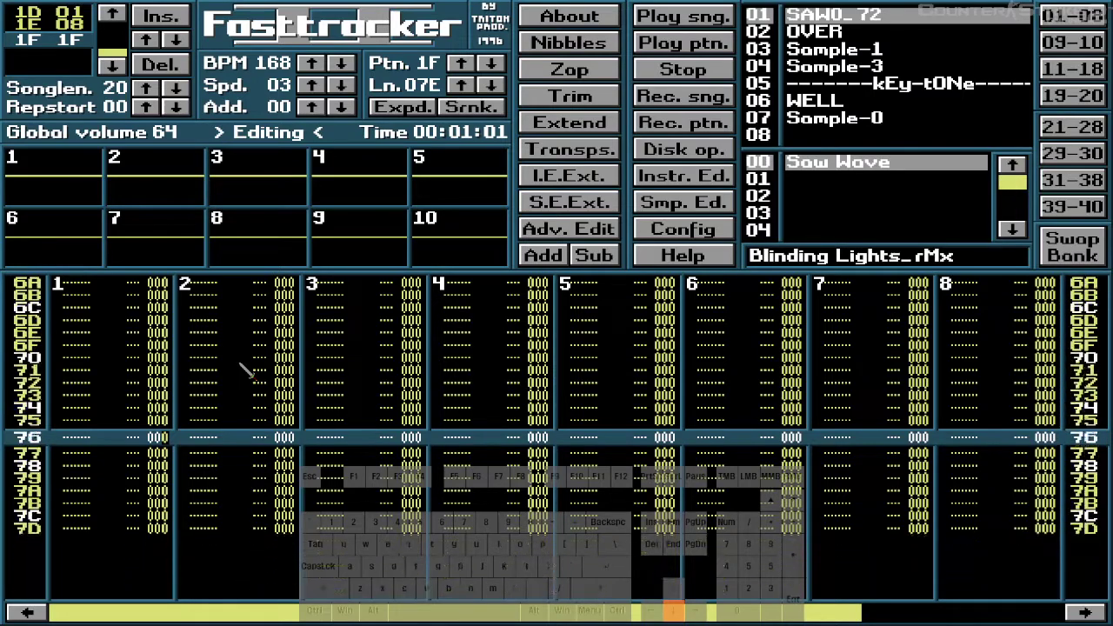
key(Down)
key(Down)
key(Down)
key(Down)
key(Down)
key(Down)
key(Down)
key(Down)
key(Down)
key(Down)
key(Down)
key(Down)
key(Down)
key(Down)
key(Down)
key(Down)
key(Down)
key(Down)
key(Down)
key(Down)
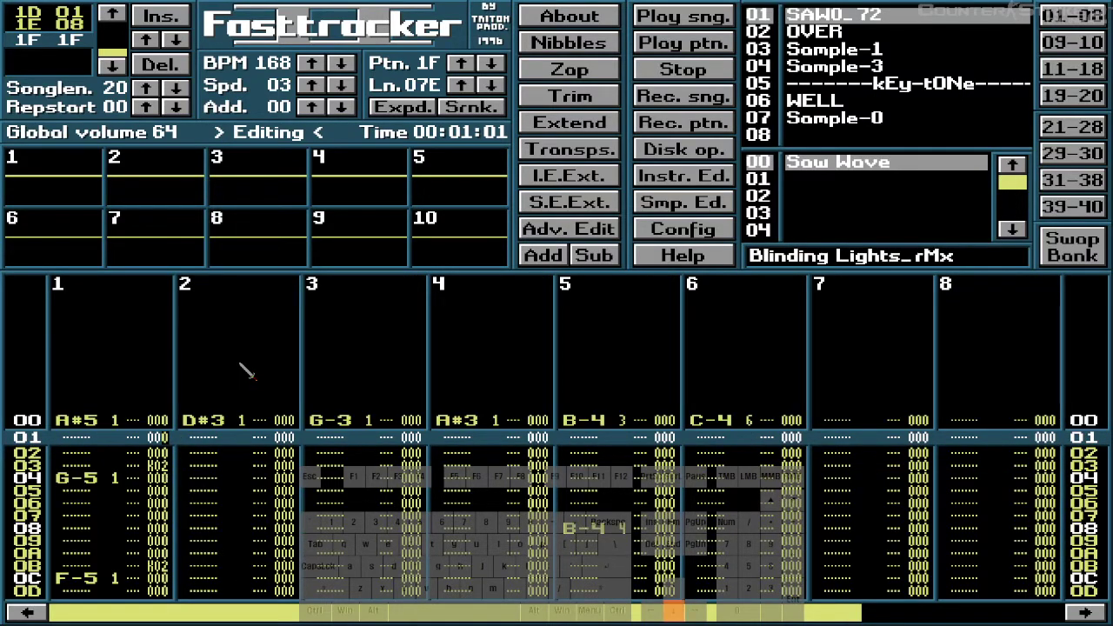
key(Down)
key(Down)
key(Down)
key(Down)
key(Down)
key(Down)
key(Down)
key(Down)
key(Down)
key(Down)
key(Down)
key(Down)
key(Down)
key(Down)
key(Down)
key(Down)
key(Down)
key(Down)
key(Down)
key(Down)
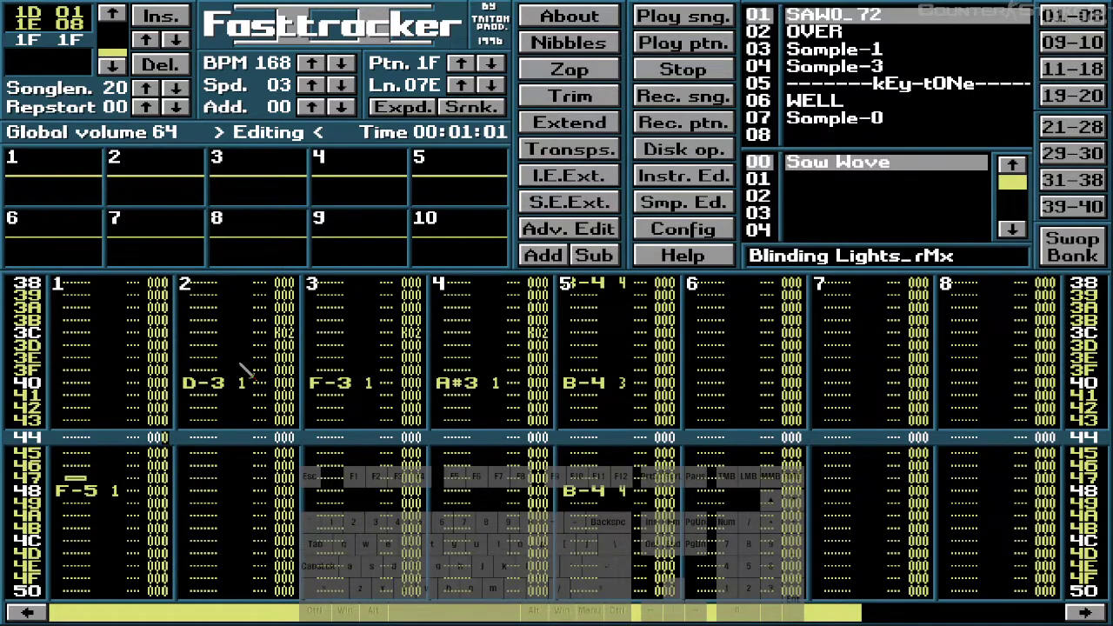
key(Down)
key(Down)
key(Down)
key(Down)
key(Down)
key(Down)
key(Down)
key(Down)
key(Down)
key(Down)
key(Down)
key(Down)
key(Down)
key(Down)
key(Down)
key(Down)
key(Down)
key(Down)
key(Down)
key(Down)
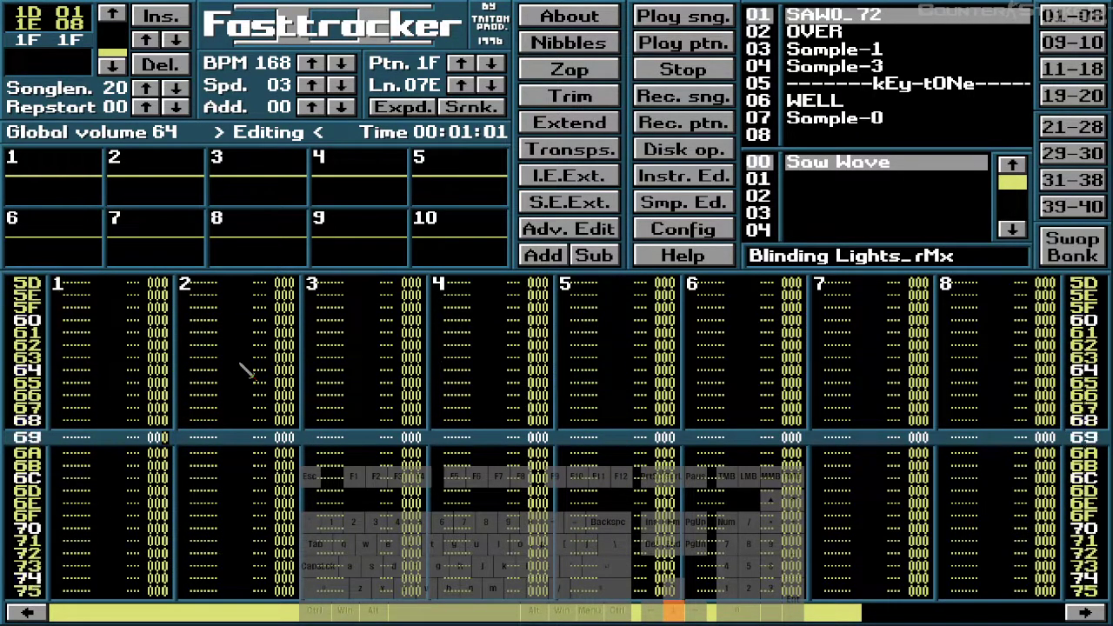
- Examine the second half of pattern 1F, after channel 1's F-5 note at row 48
key(Up)
key(Up)
key(Up)
key(Up)
key(Up)
key(Up)
key(Up)
key(Up)
key(Up)
key(Up)
key(Up)
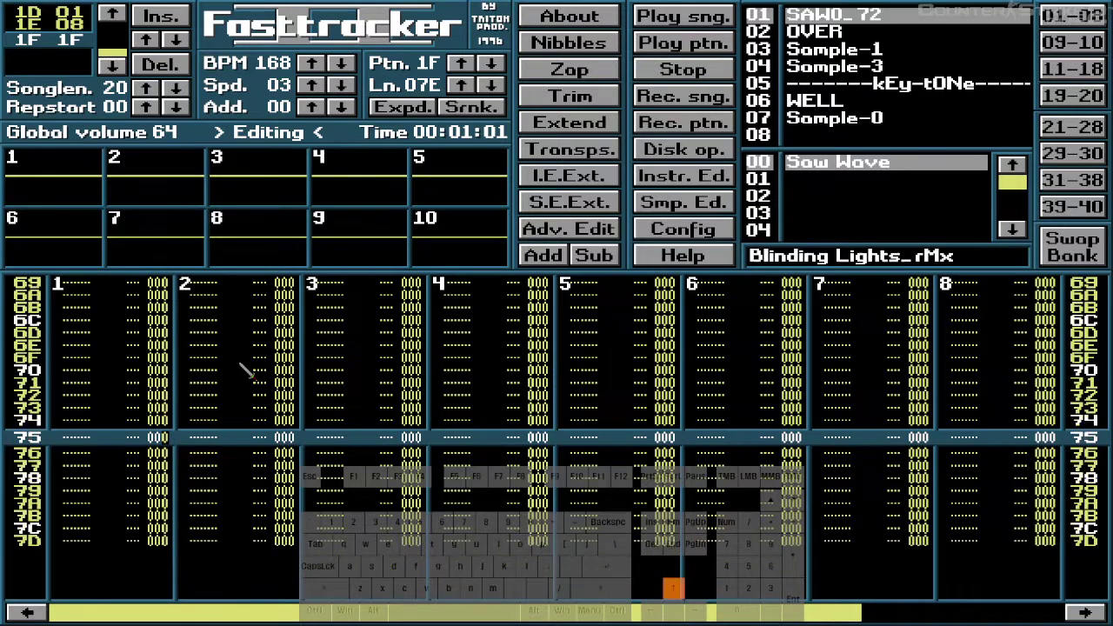
key(Up)
key(Up)
key(Up)
key(Up)
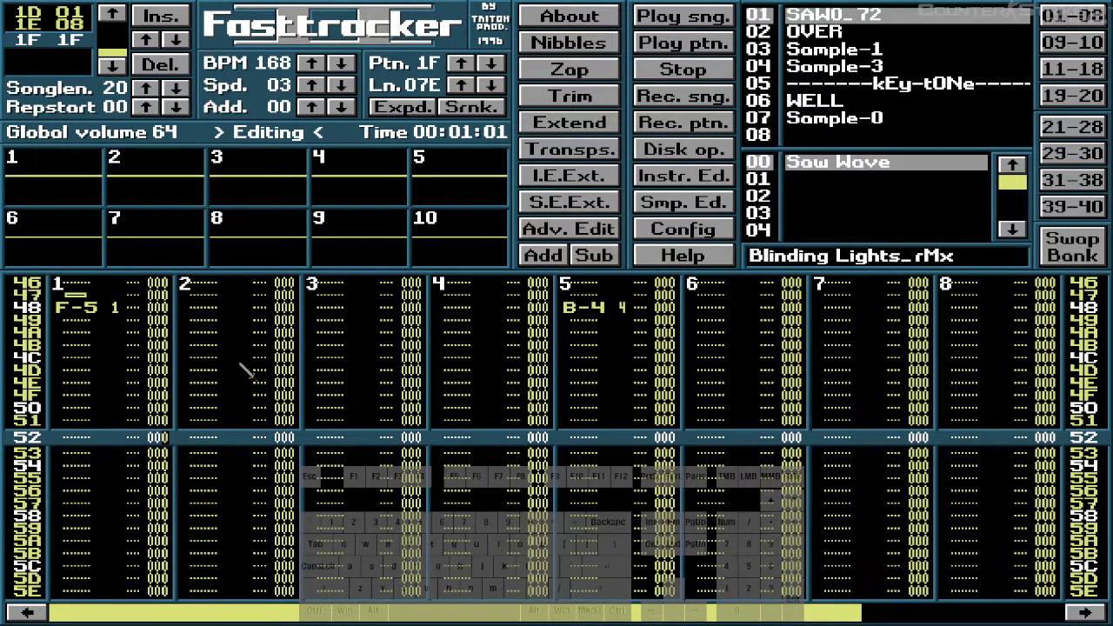
key(Down)
key(Down)
key(Down)
key(Down)
key(Down)
key(Down)
key(Down)
key(Down)
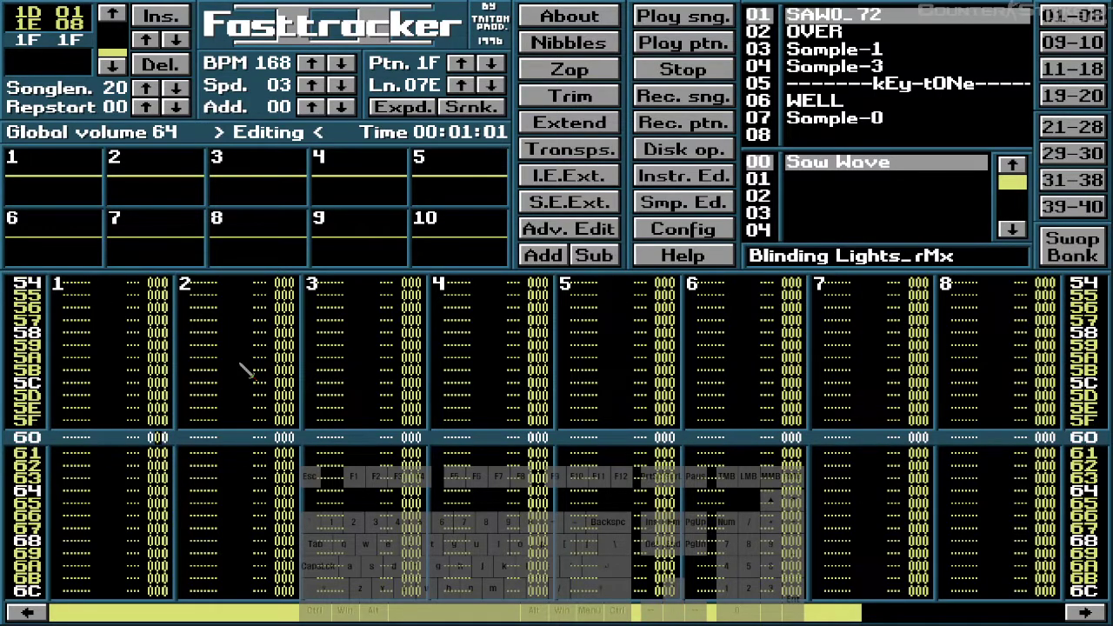
- Enter effect 400 in channel 1 on rows 60 through 6F of pattern 1F, with the edit row skip set to 01
key(Left)
key(grave)
key(4)
key(4)
key(4)
key(4)
key(4)
key(4)
key(4)
key(4)
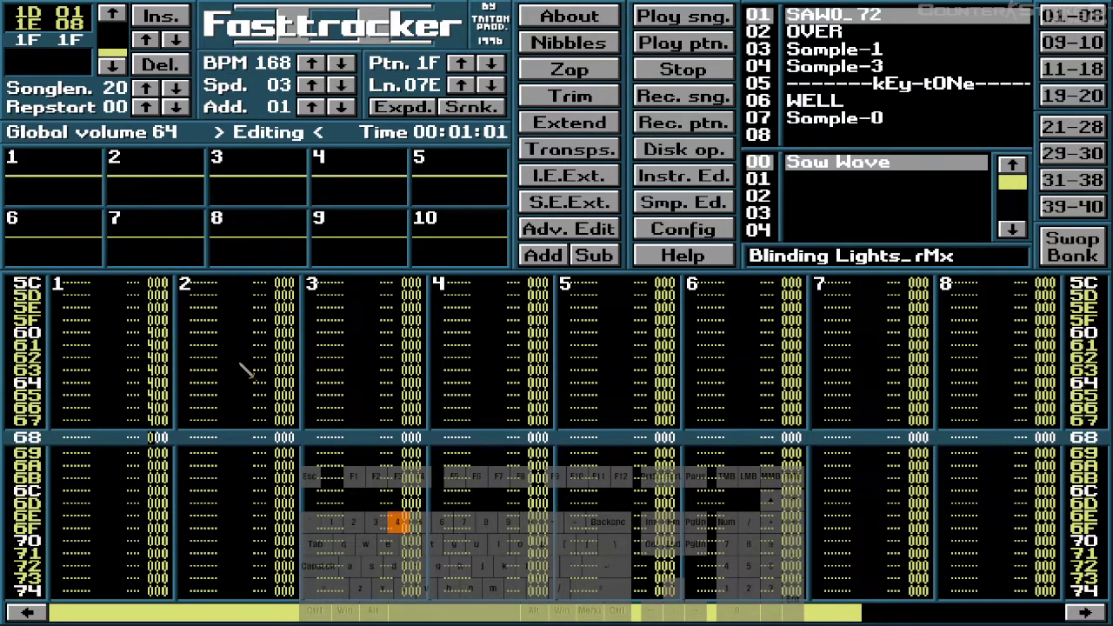
key(4)
key(4)
key(4)
key(4)
key(4)
key(4)
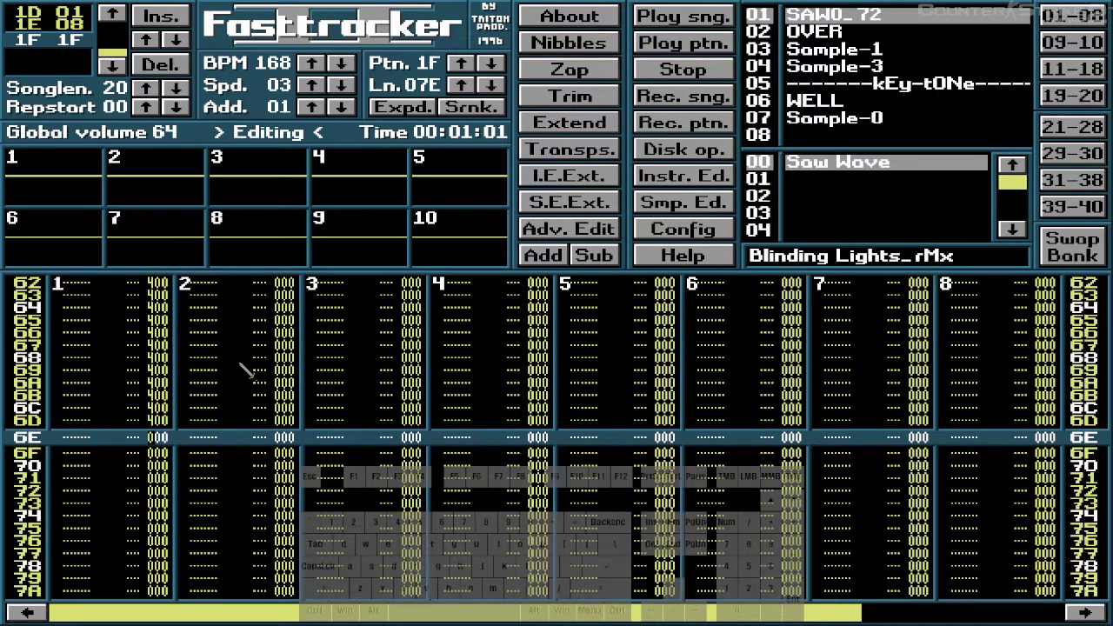
key(4)
key(4)
- Set the middle digit of channel 1's vibrato effects on rows 60 through 6F to 5
key(Up)
key(Up)
key(Up)
key(Up)
key(Up)
key(Up)
key(Up)
key(Up)
key(Up)
key(Up)
key(Up)
key(Up)
key(Up)
key(Up)
key(Up)
key(Up)
key(Up)
key(Up)
key(Up)
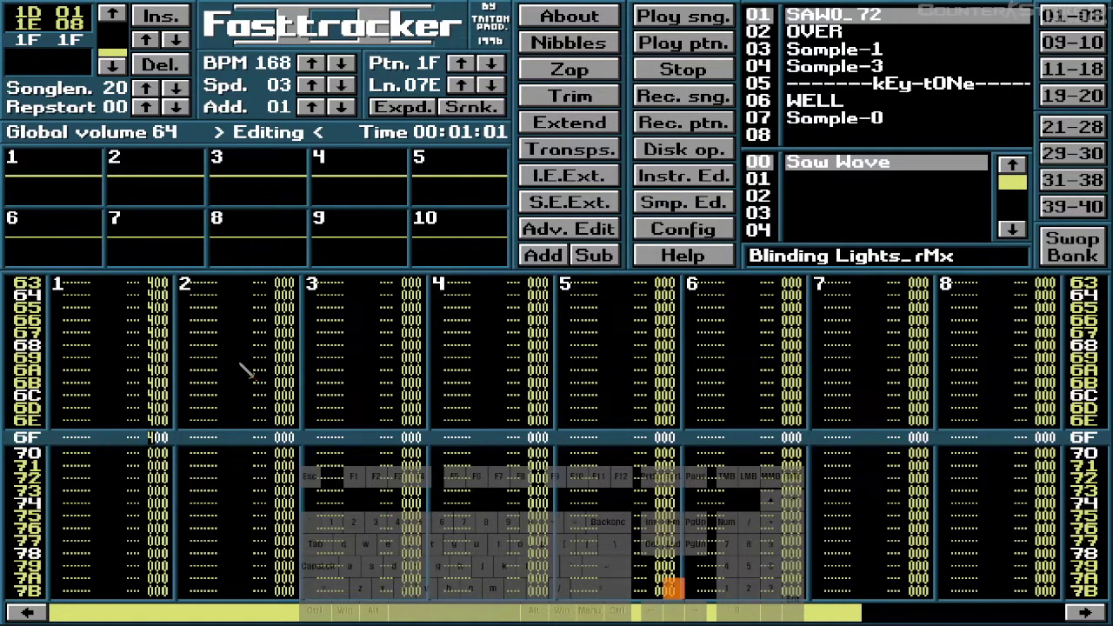
key(Down)
key(Down)
key(Down)
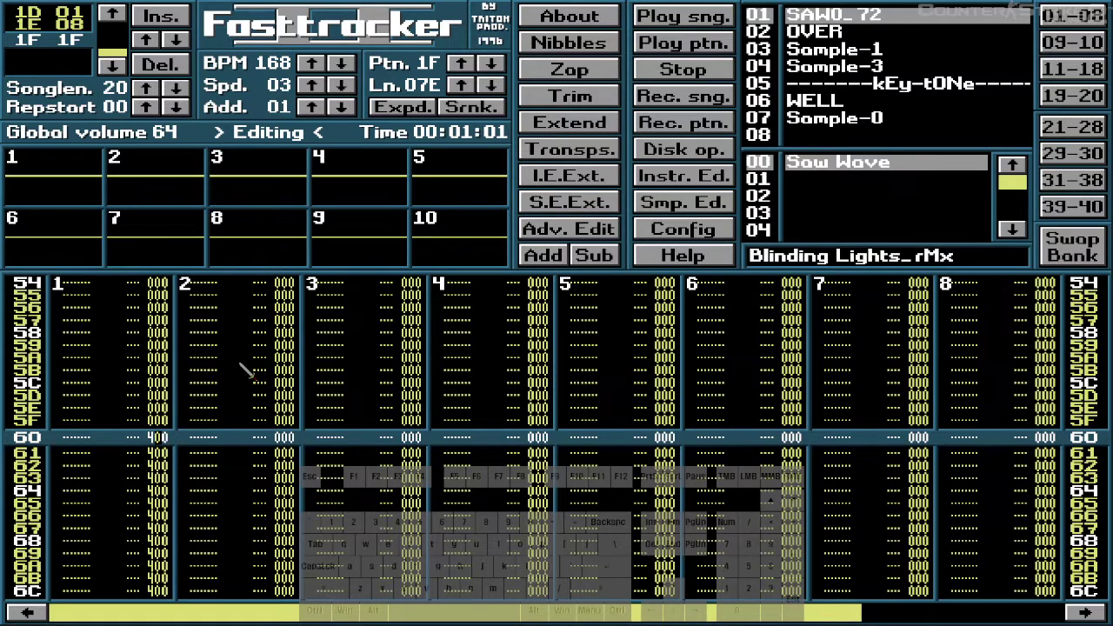
key(5)
key(5)
key(5)
key(5)
key(5)
key(5)
key(5)
key(5)
key(5)
key(5)
key(5)
key(5)
key(5)
key(5)
key(5)
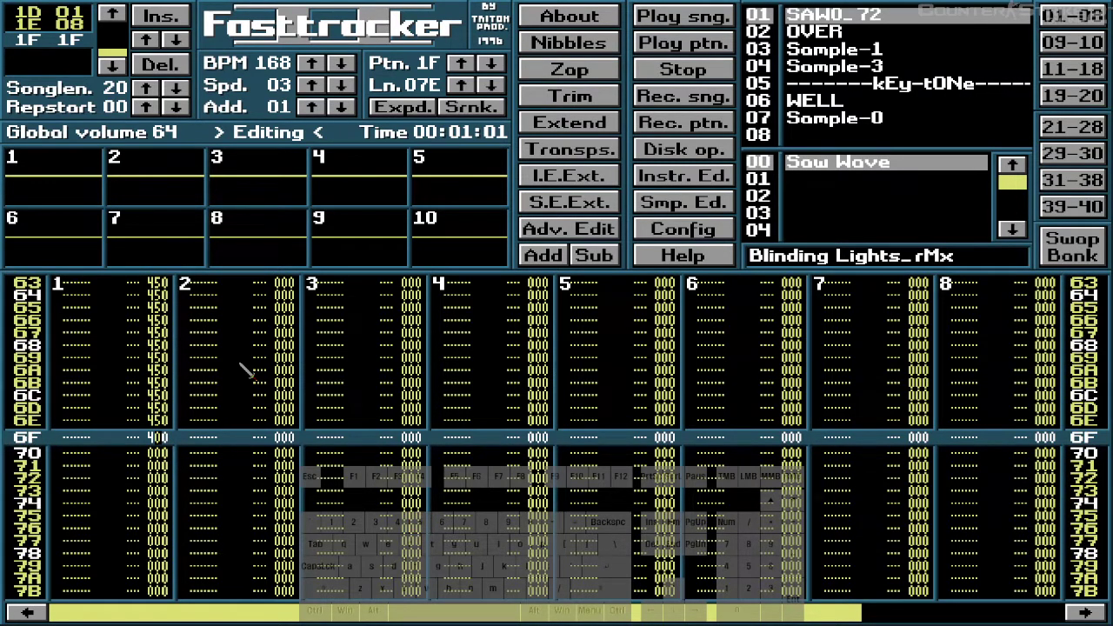
key(5)
- Raise the last digit of channel 1's vibrato effects from 1 to 7 over rows 62 through 6F, using each value on two rows
key(Up)
key(Up)
key(Up)
key(Up)
key(Up)
key(Up)
key(Up)
key(Up)
key(Up)
key(Up)
key(Up)
key(Up)
key(Up)
key(Up)
key(Up)
key(Up)
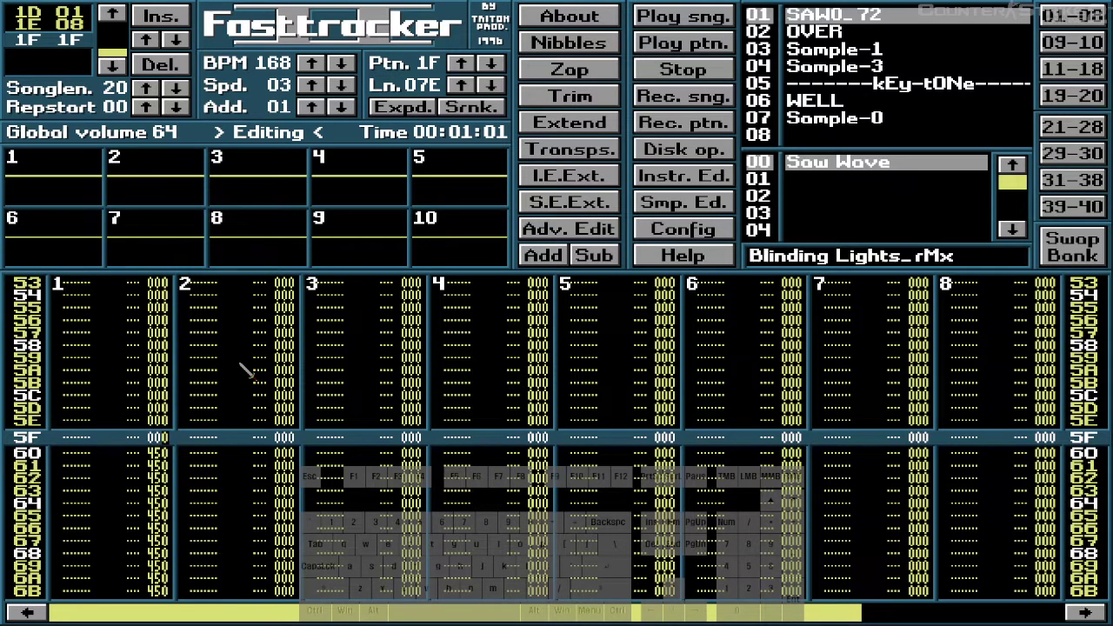
key(Down)
key(Up)
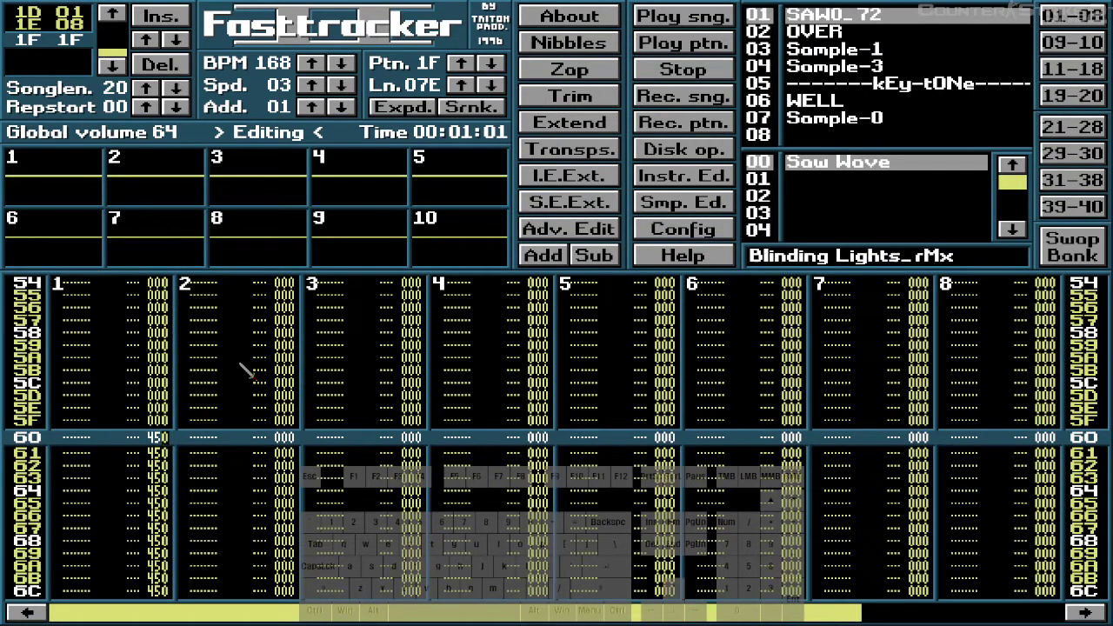
key(Down)
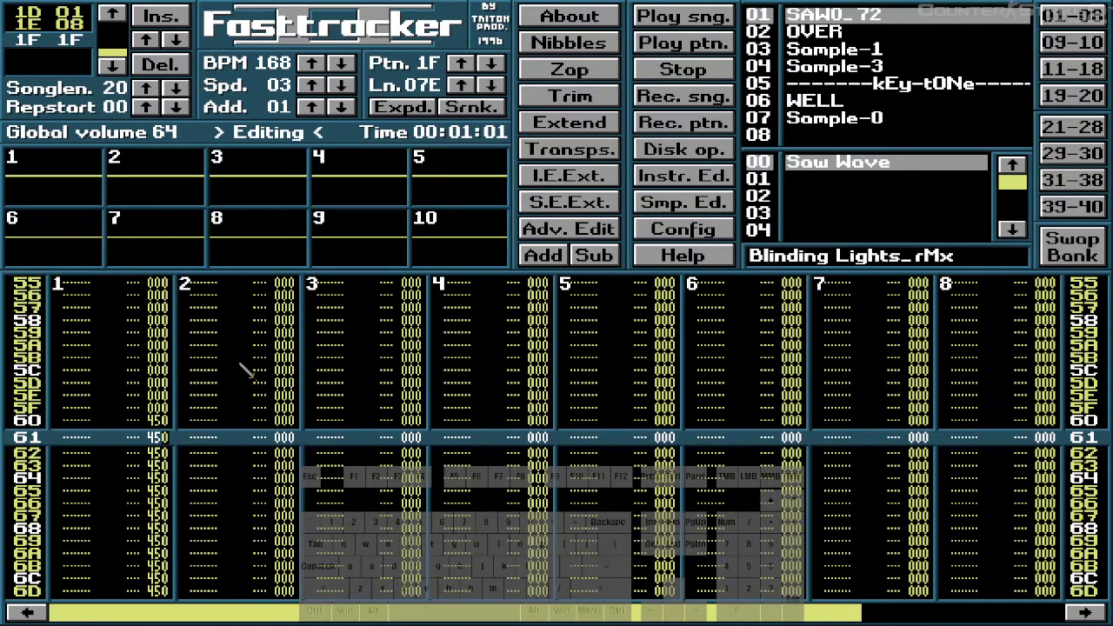
key(Down)
text(1)
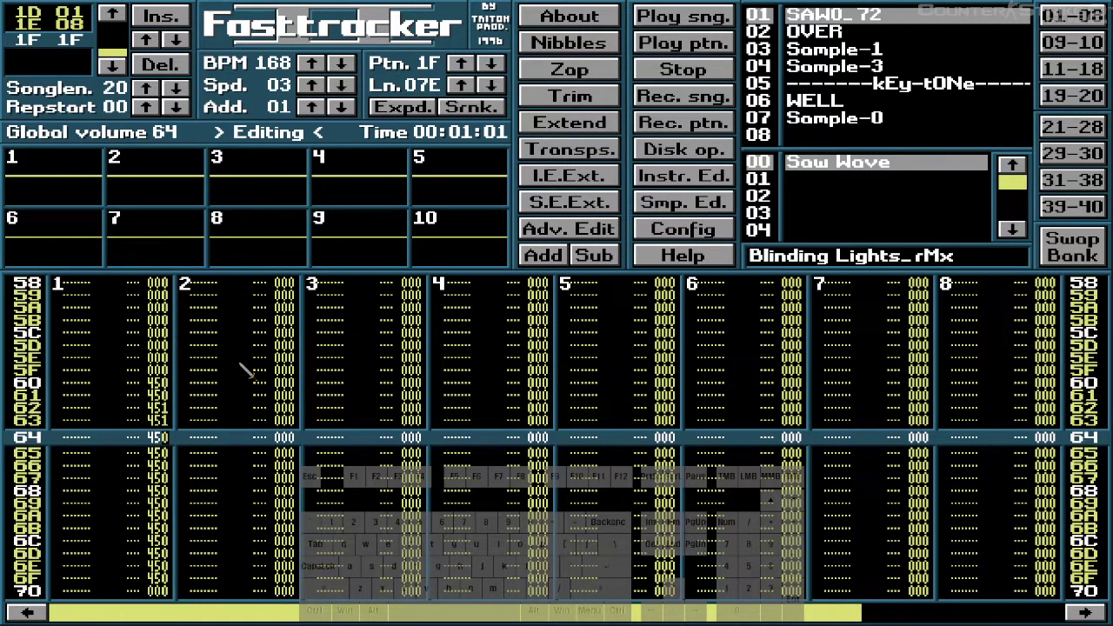
text(122334)
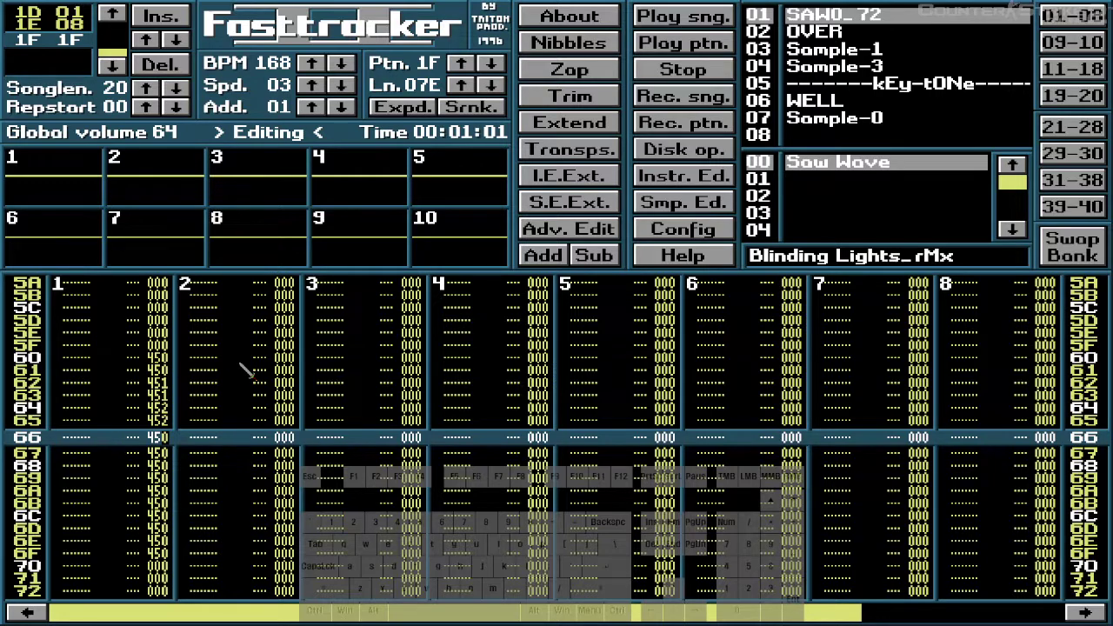
text(455)
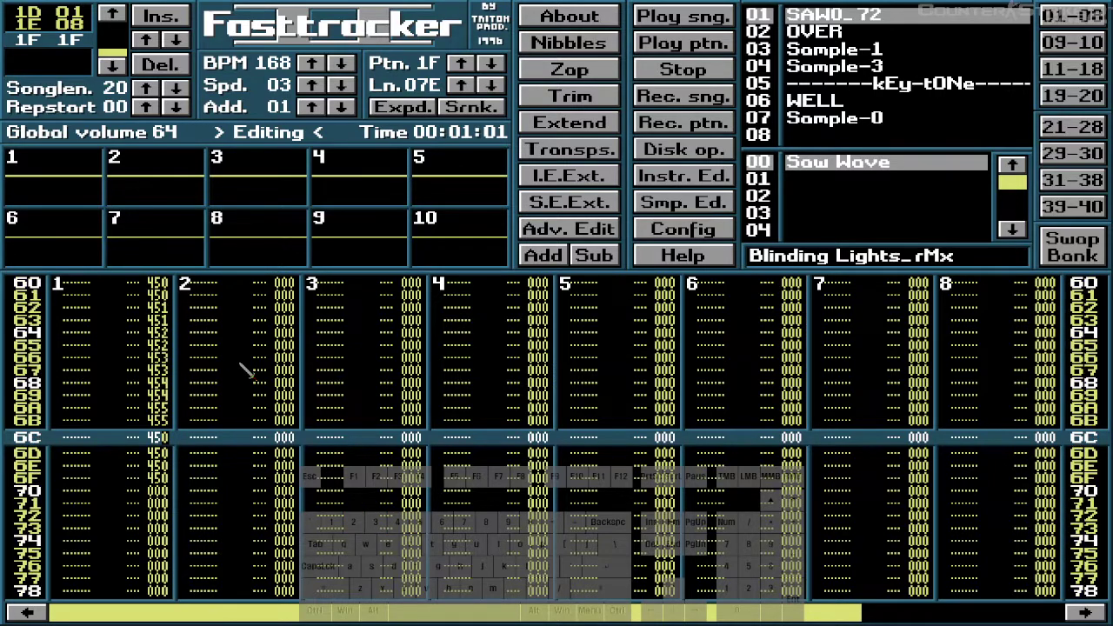
text(6677)
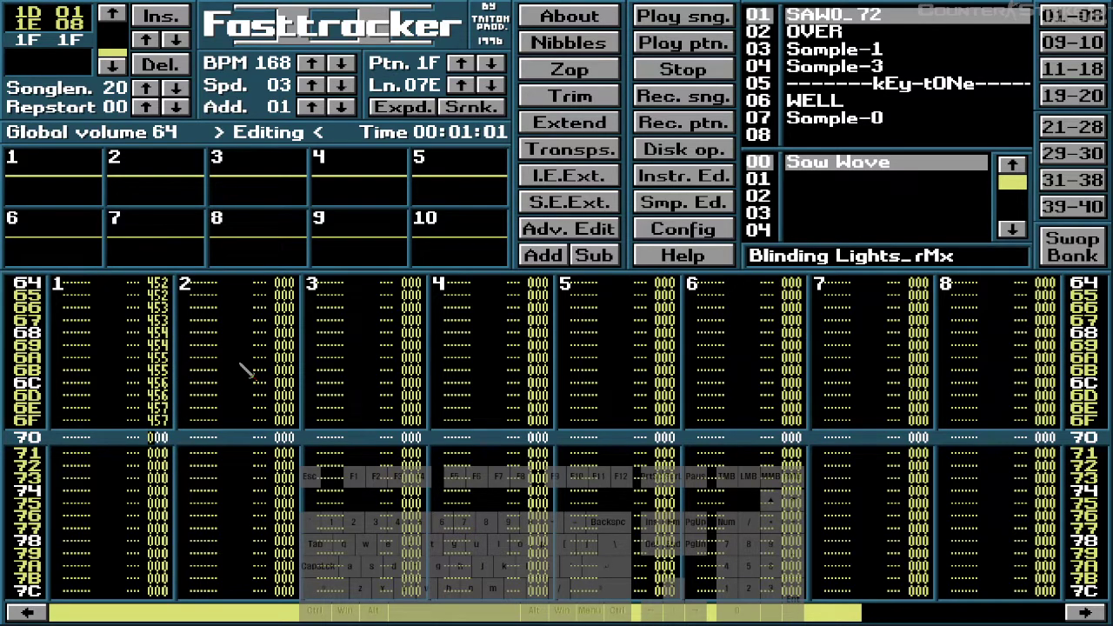
- Set channel 1's effect to 601 on row 70 and to 600 on rows 71 through 7D
text(6)
text(1)
key(Left)
key(Left)
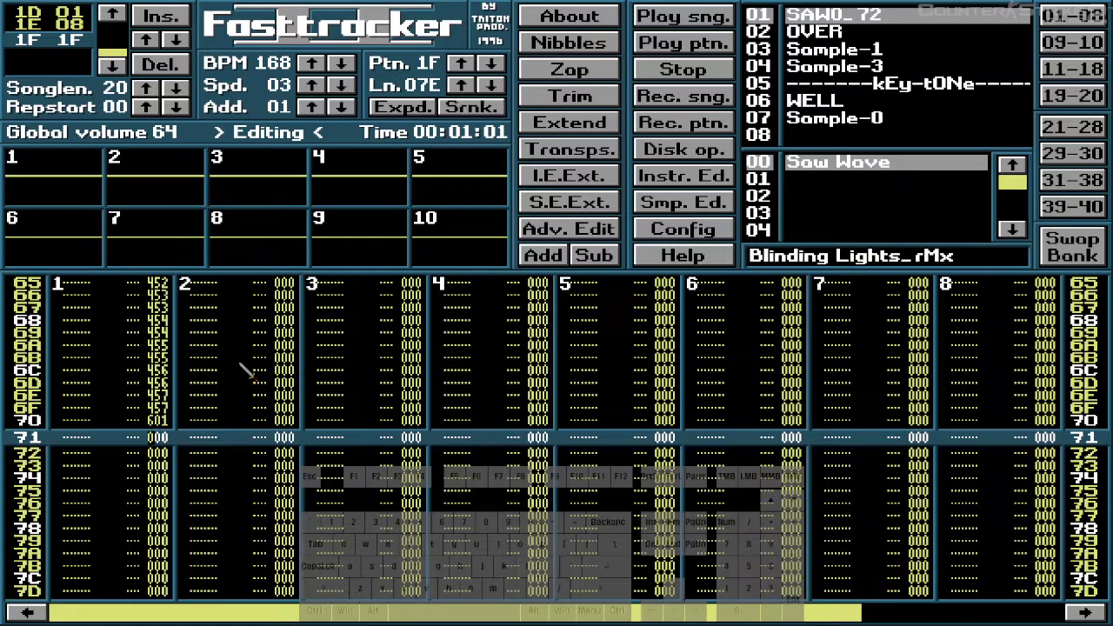
text(6)
key(Down)
key(Down)
key(Down)
key(Down)
key(Down)
key(Down)
key(Down)
key(Down)
key(Down)
key(Down)
key(Down)
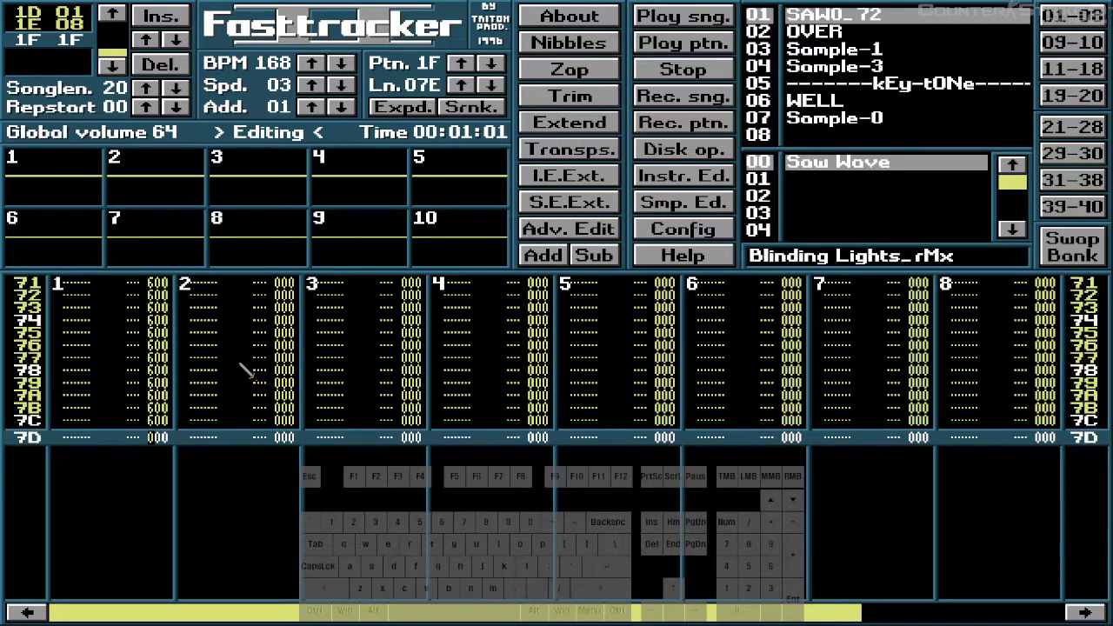
key(Down)
- Play pattern 1F through into pattern 00, and replay the song from pattern 1F's start
key(Control_R)
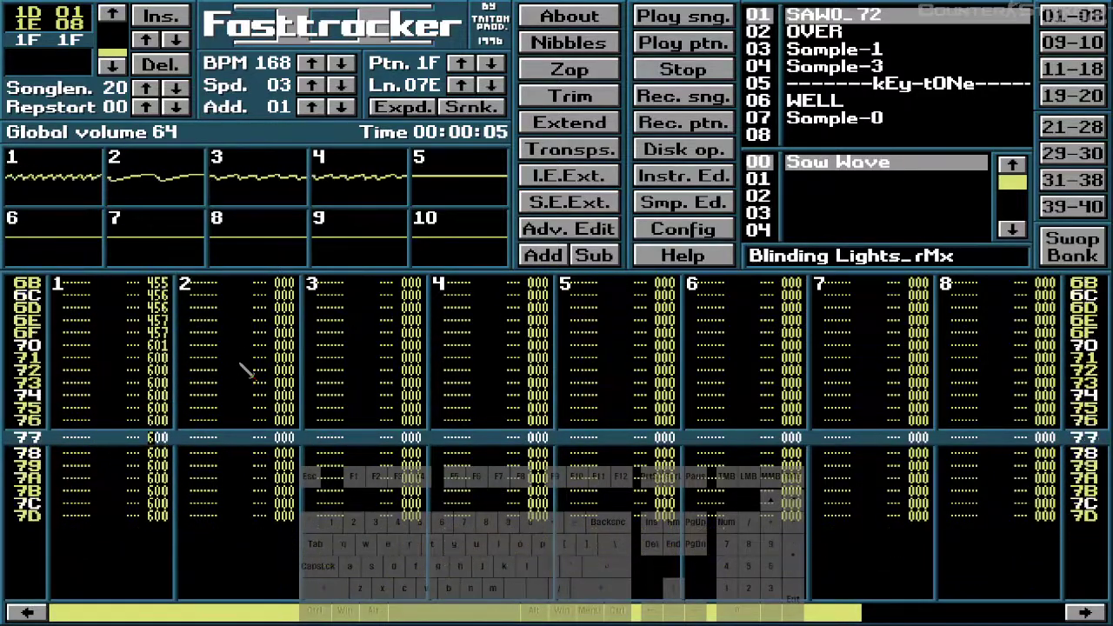
key(space)
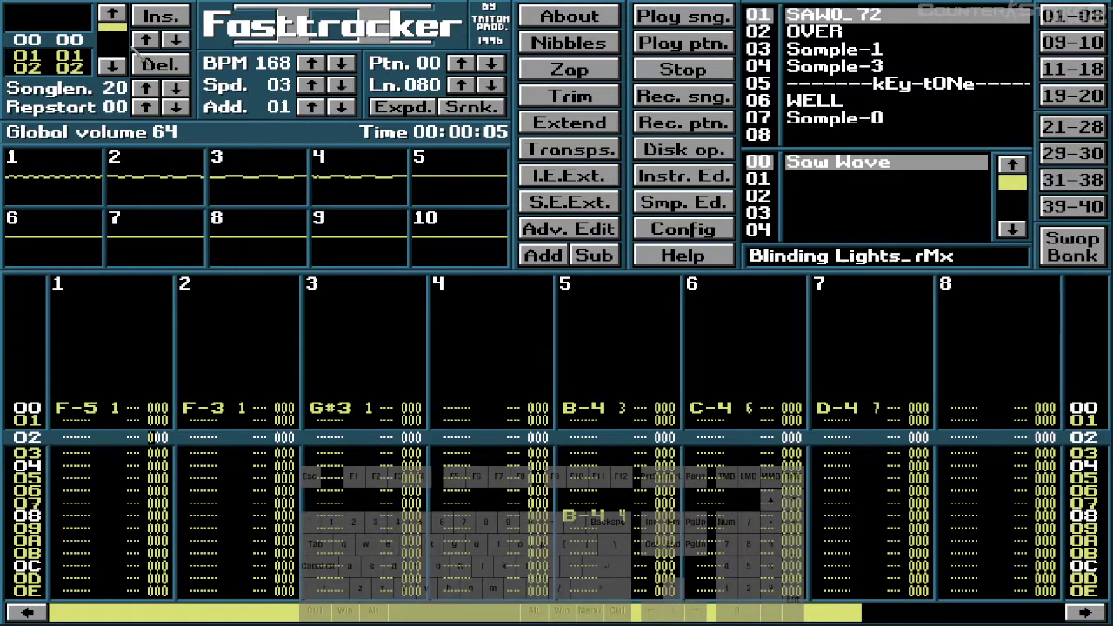
click(113, 54)
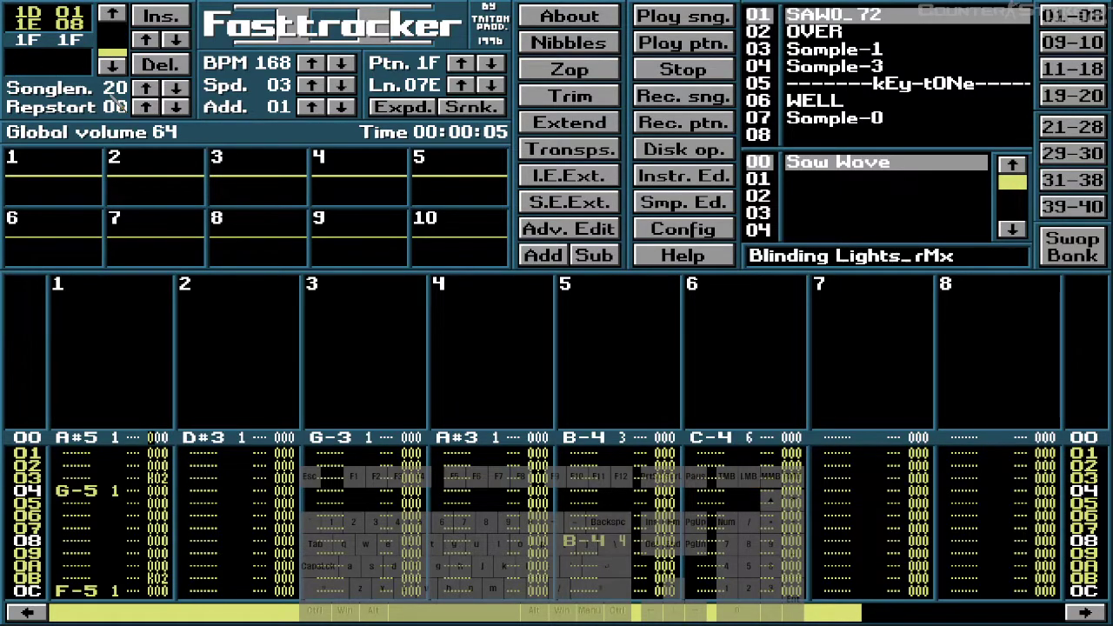
key(Control_R)
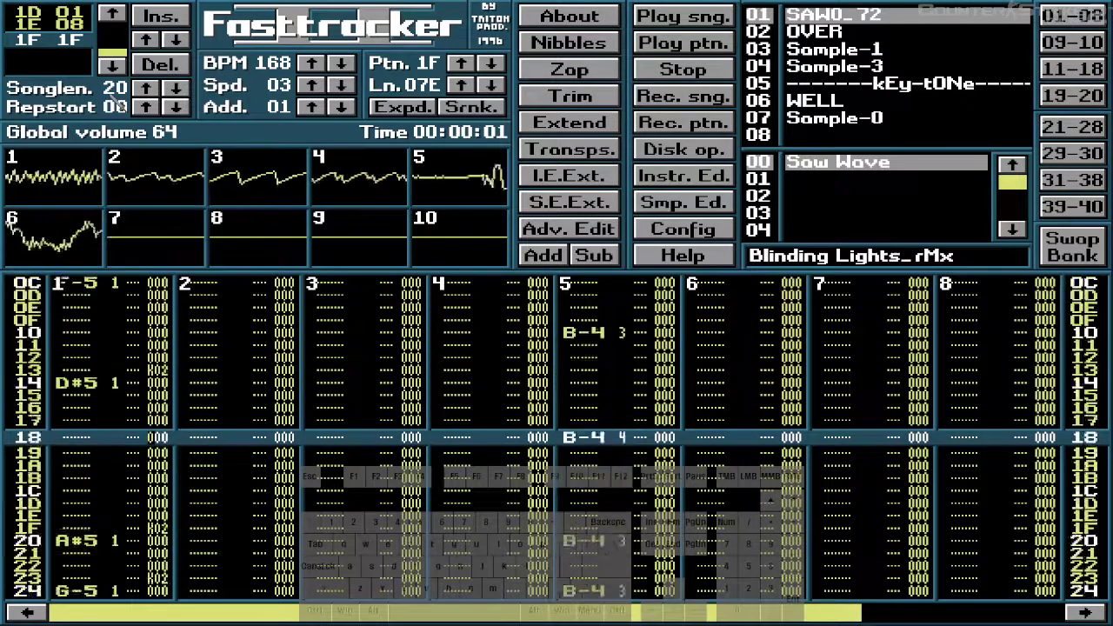
- Set the middle digit of channel 1's vibrato effects on rows 61 through 6F to 0
key(Down)
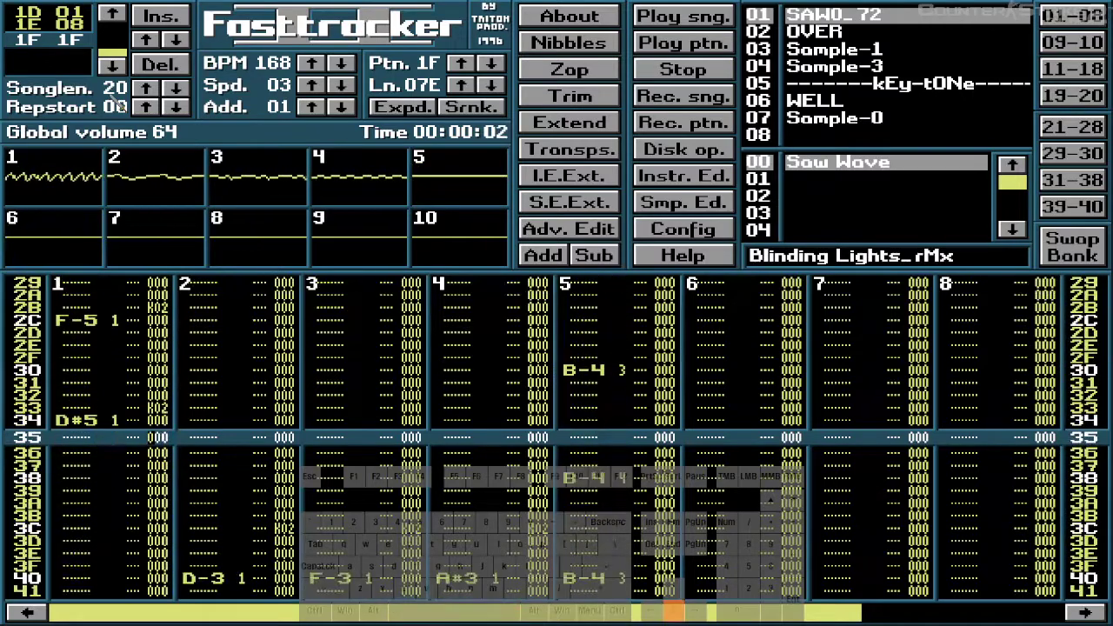
key(Down)
key(Right)
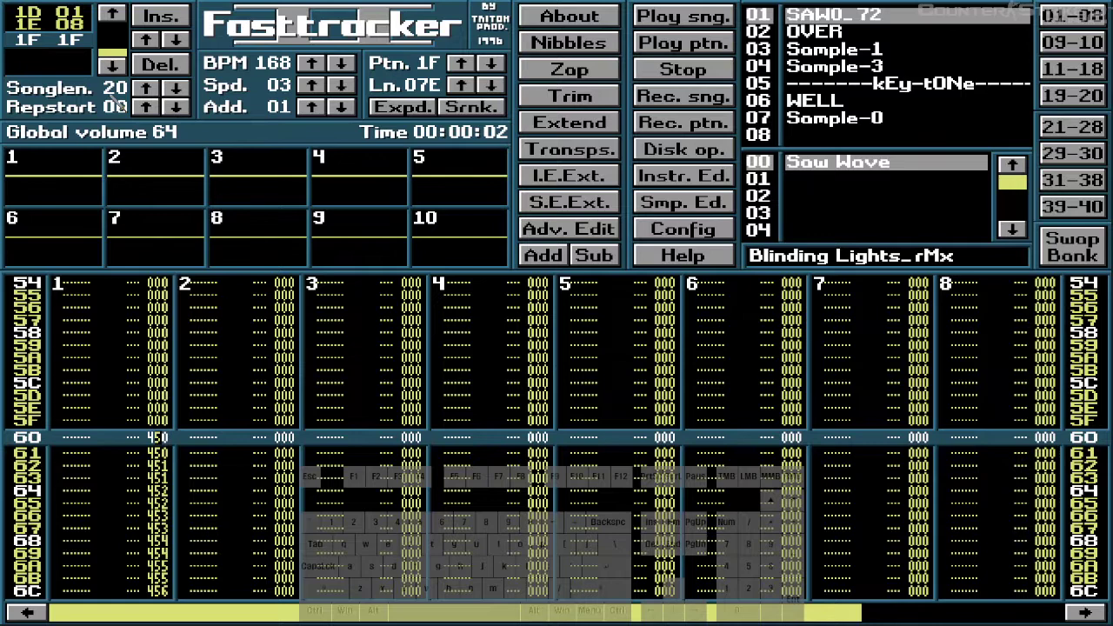
key(space)
key(0)
key(0)
key(0)
key(0)
key(0)
key(0)
key(0)
key(0)
key(0)
key(0)
key(0)
key(0)
key(0)
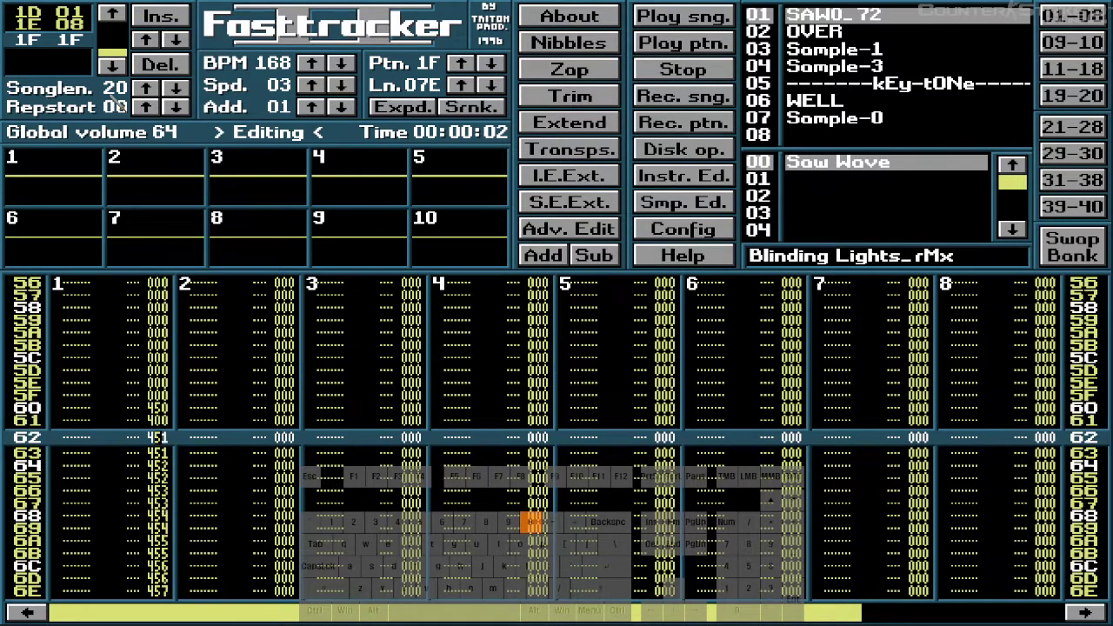
key(0)
key(0)
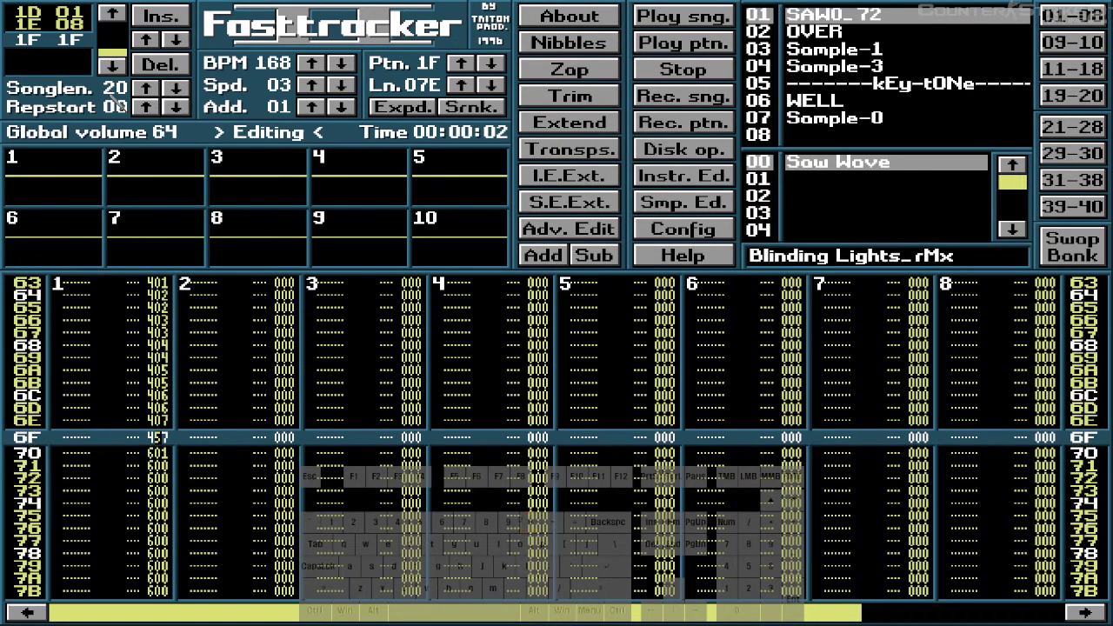
- Set the middle digit of channel 1's vibrato effect on row 60 to 0
key(Up)
key(Up)
key(Up)
key(Up)
key(Up)
key(Up)
key(Up)
key(Up)
key(Up)
key(Up)
key(Up)
key(Up)
key(Up)
key(Up)
key(Up)
key(Up)
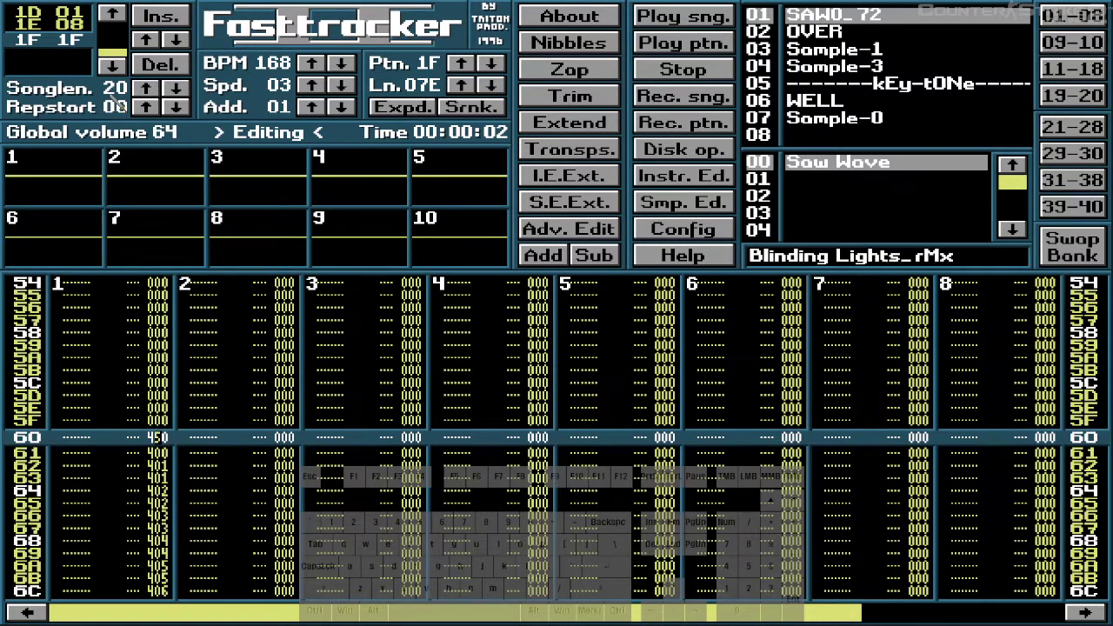
key(Down)
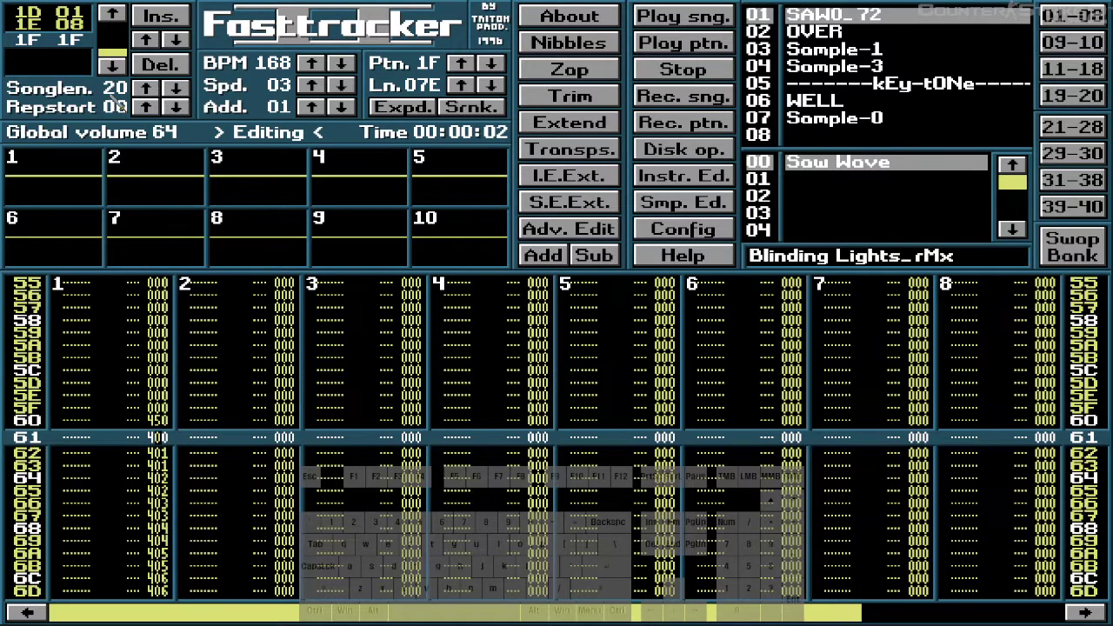
key(Up)
key(0)
- Play the song from pattern 1F into pattern 00, replay it from pattern 1F's start, and stop playback near the pattern's end
key(Control_R)
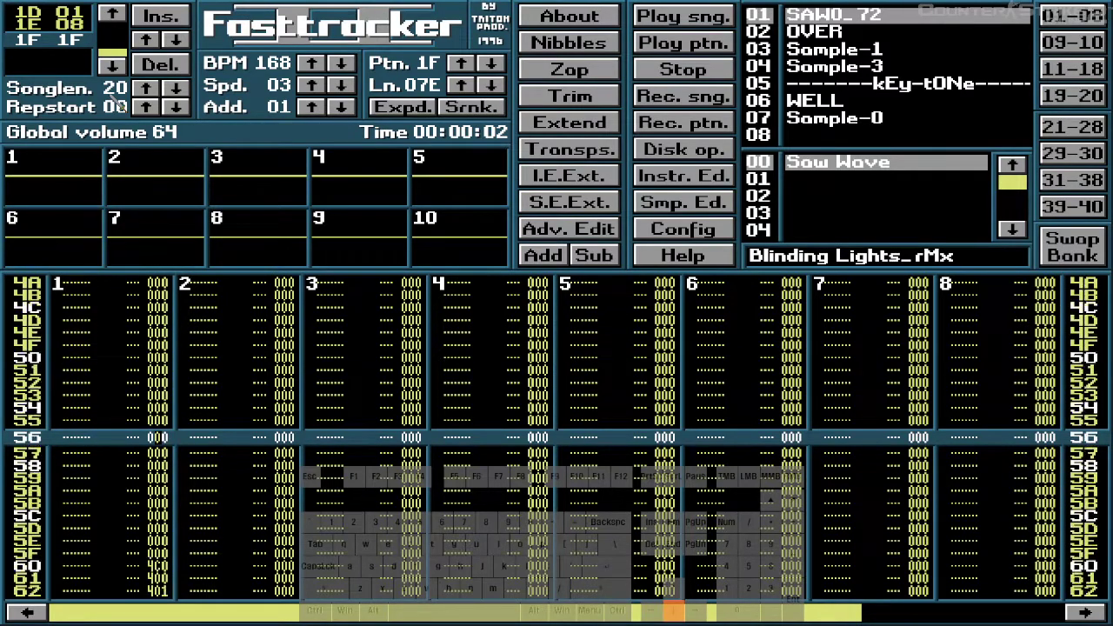
key(Control_R)
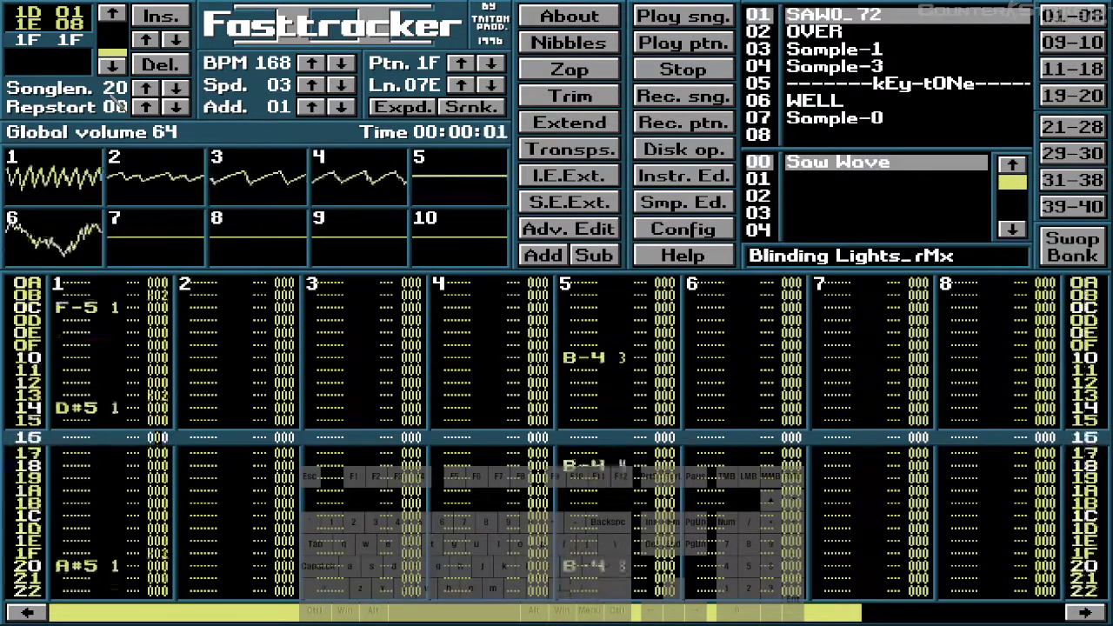
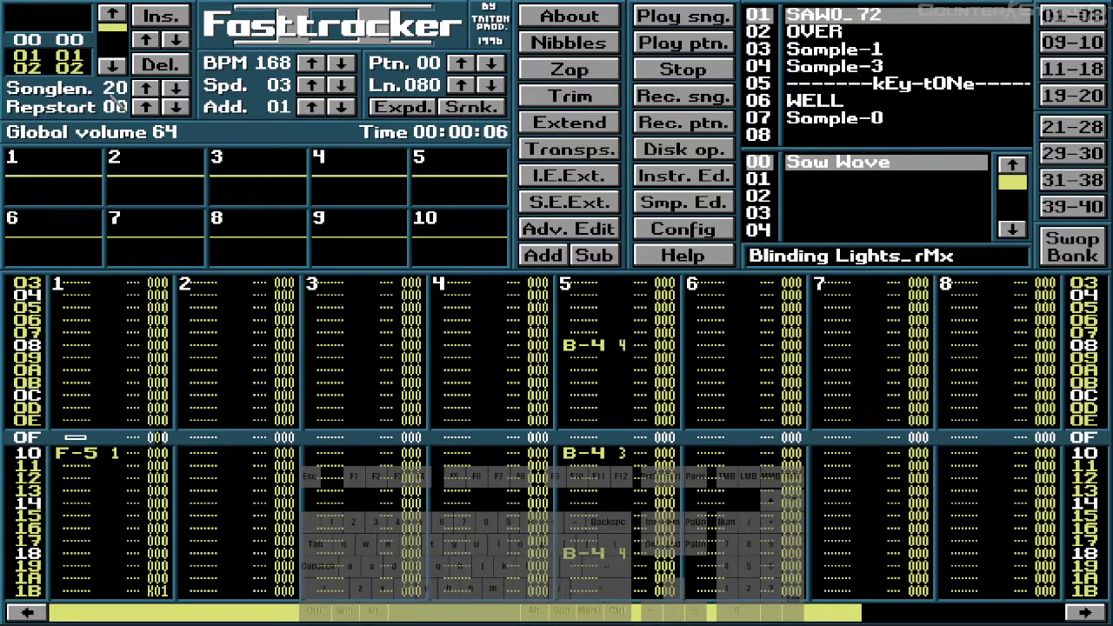
key(Control_R)
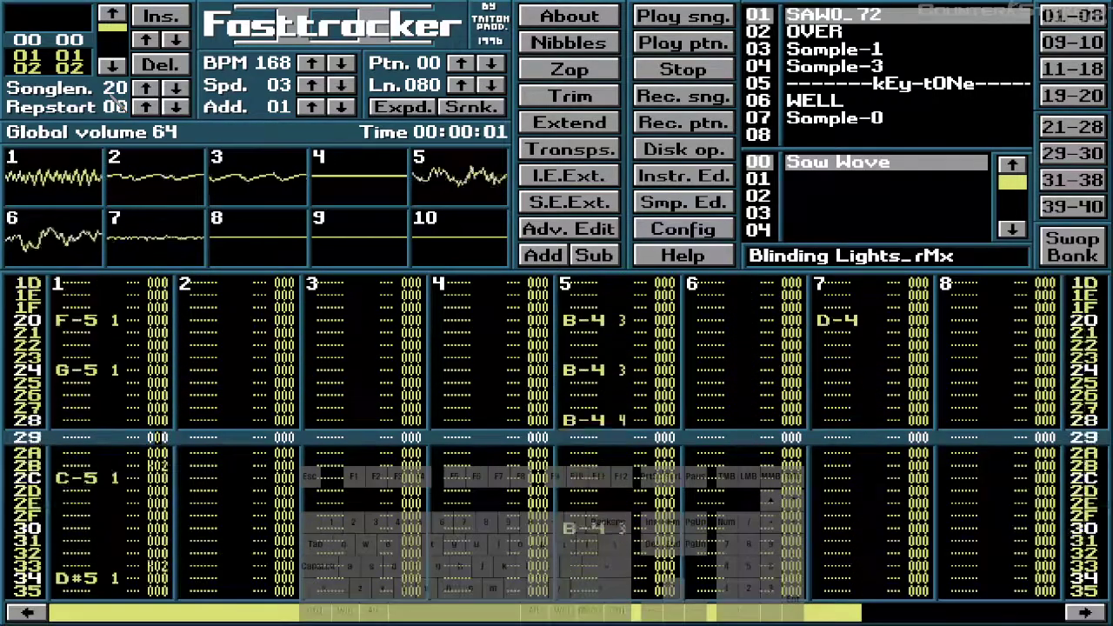
click(112, 65)
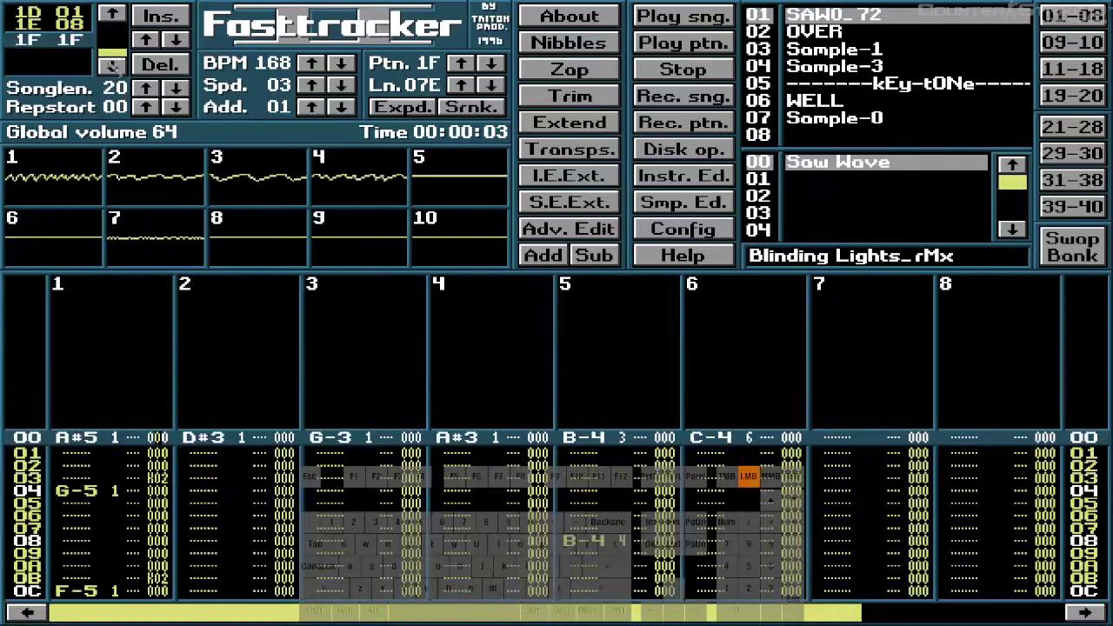
key(Control_R)
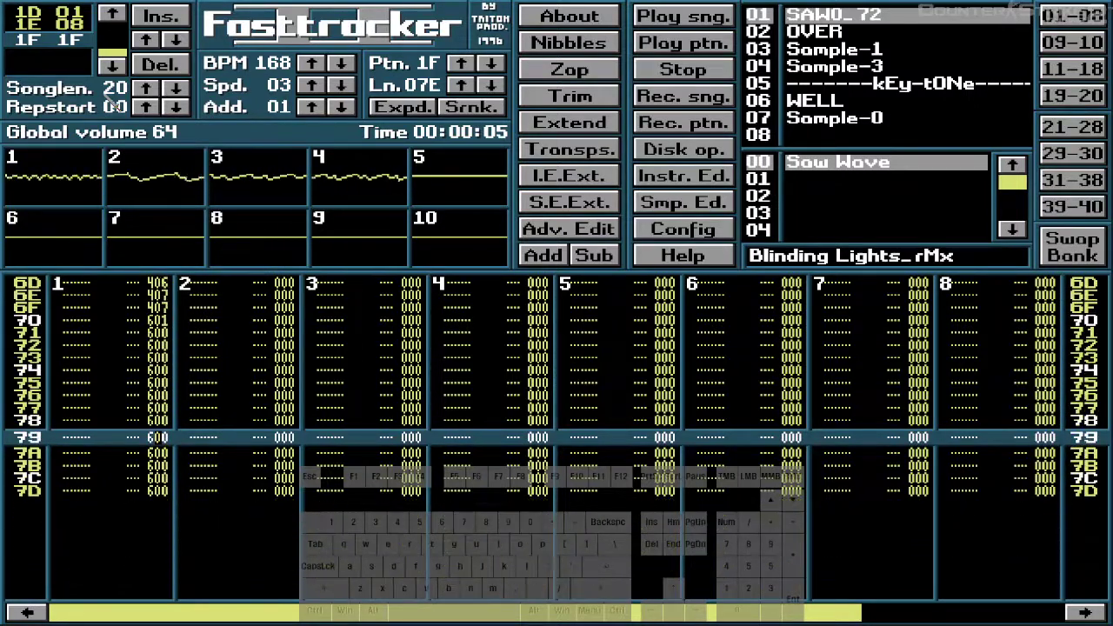
key(space)
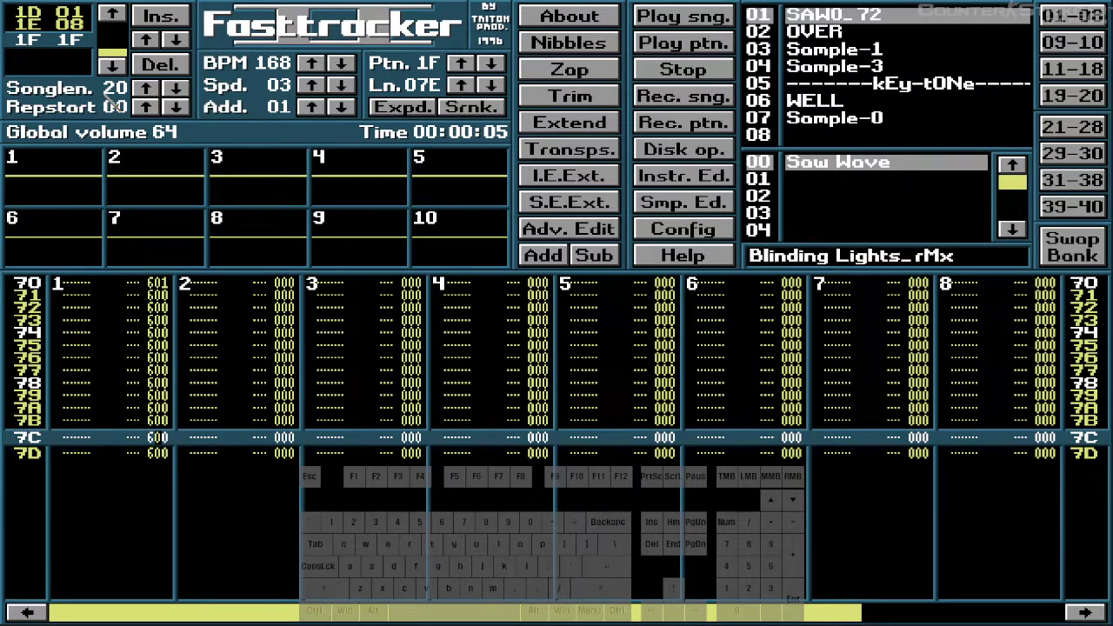
- Delete two empty rows of channel 1 just above row 4F in pattern 1F, pulling its vibrato and fade effects up
key(Up)
key(Up)
key(Up)
key(Up)
key(Up)
key(Up)
key(Up)
key(Up)
key(Up)
key(Up)
key(Up)
key(Up)
key(Up)
key(Up)
key(Up)
key(Up)
key(Up)
key(Up)
key(Up)
key(Up)
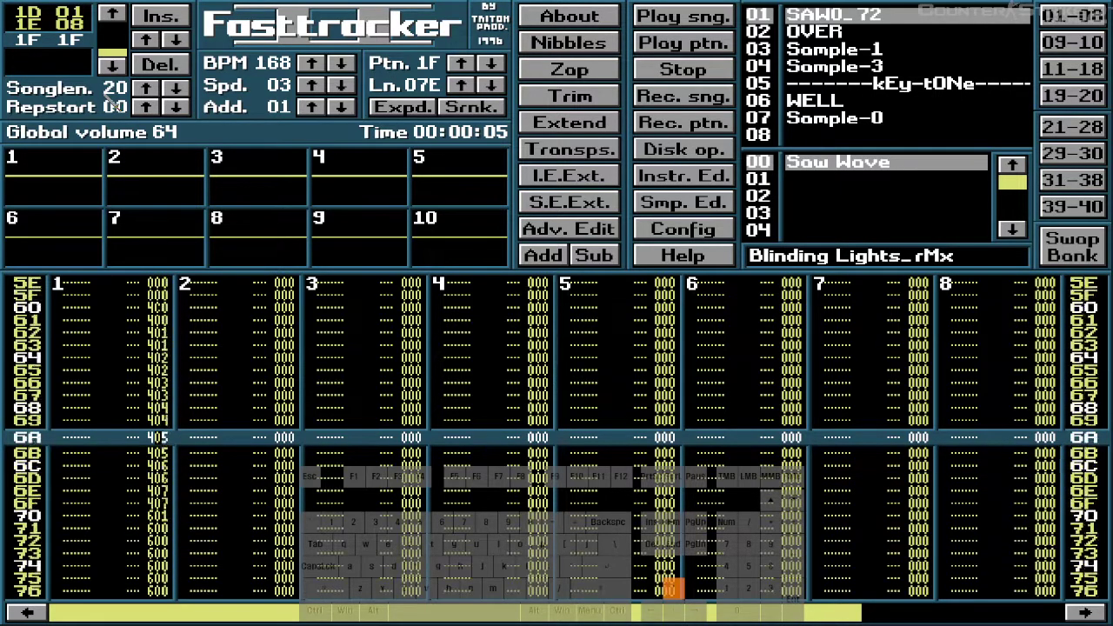
key(Up)
key(Up)
key(Up)
key(Up)
key(Up)
key(Up)
key(Up)
key(Up)
key(Up)
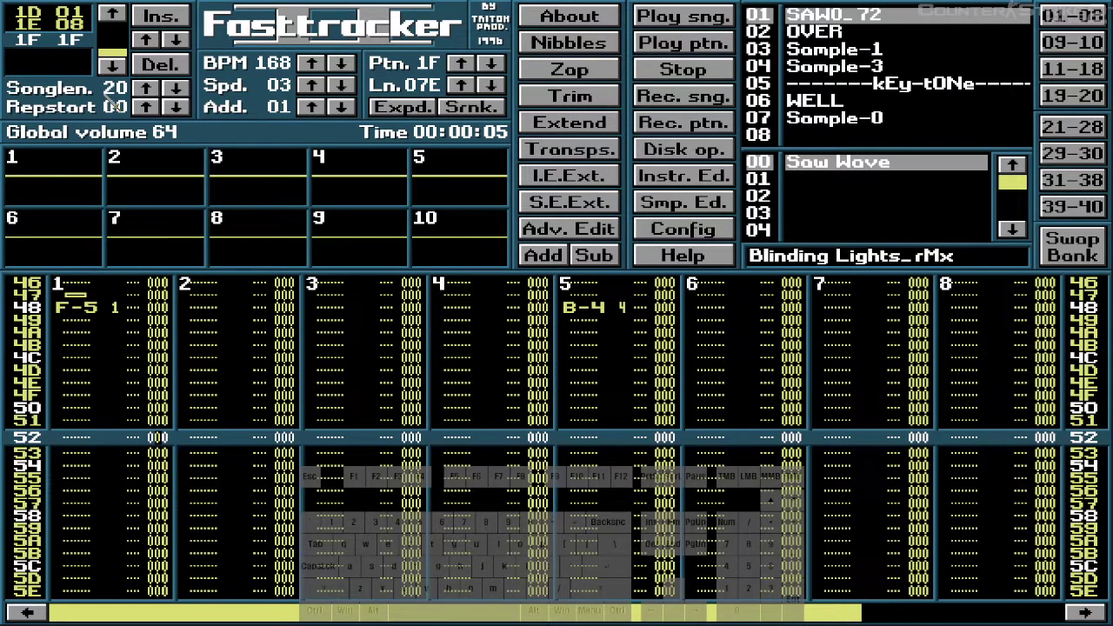
key(Up)
key(Up)
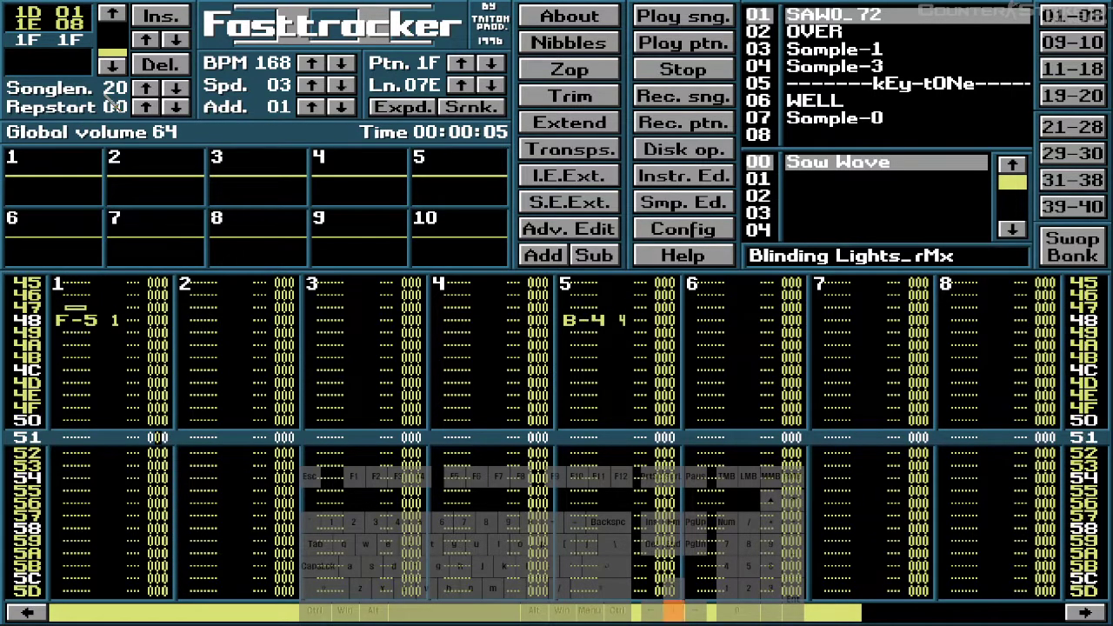
key(Up)
key(Left)
key(Left)
key(Left)
key(Left)
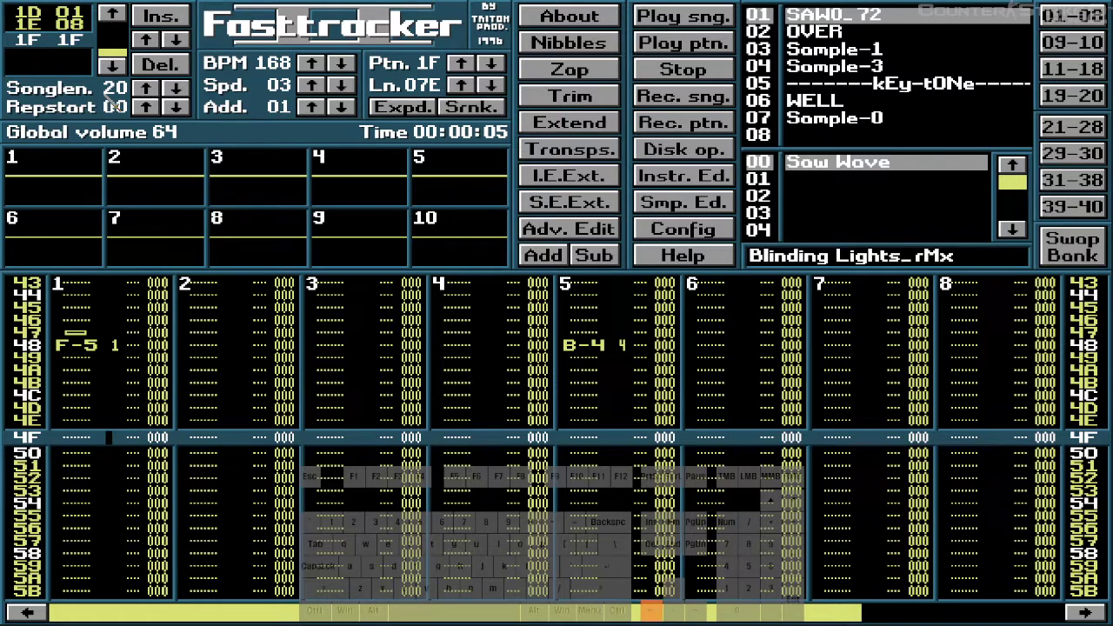
key(Right)
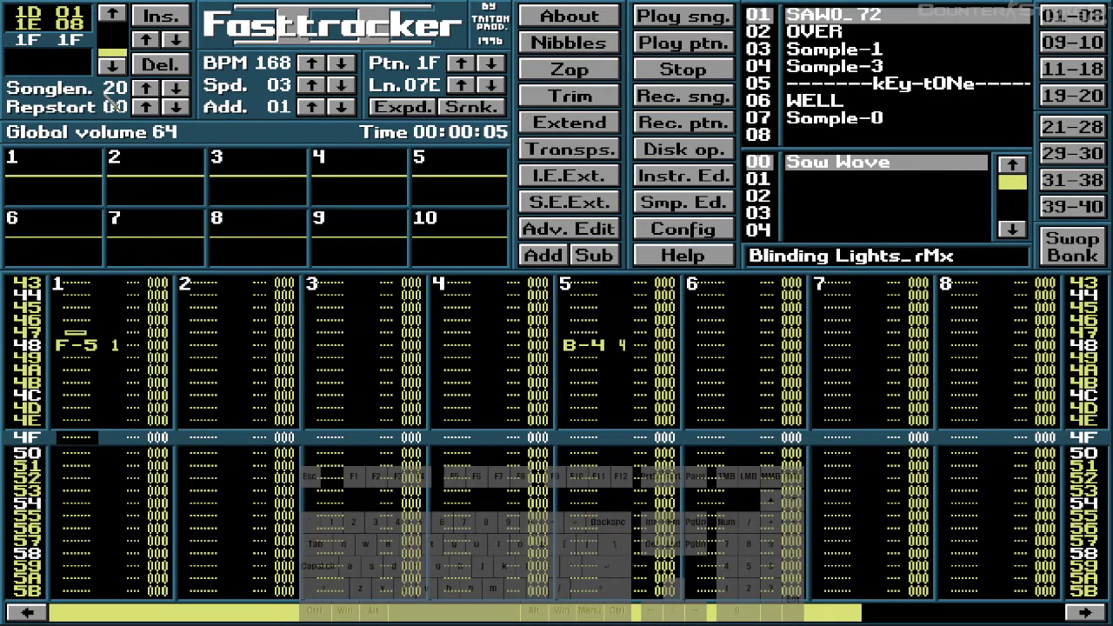
key(space)
key(BackSpace)
key(BackSpace)
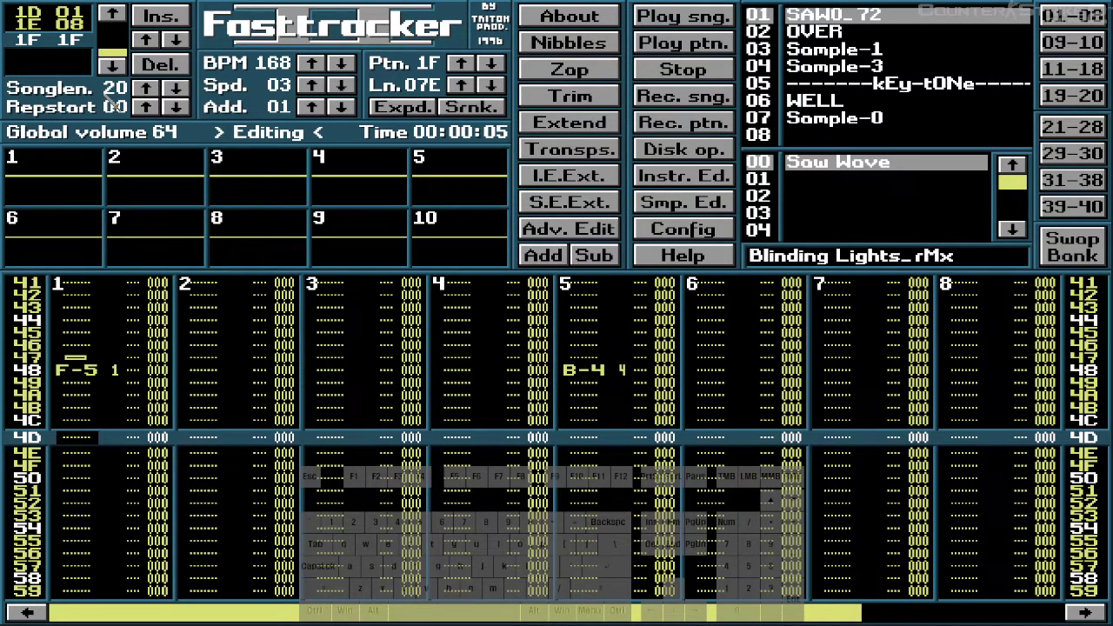
- Delete the empty rows above channel 1's vibrato effects until they start at row 50, and play pattern 1F to check the timing
key(Down)
key(Down)
key(Down)
key(Down)
key(Down)
key(Down)
key(Down)
key(Down)
key(Down)
key(Down)
key(Down)
key(Down)
key(Down)
key(Down)
key(Down)
key(Down)
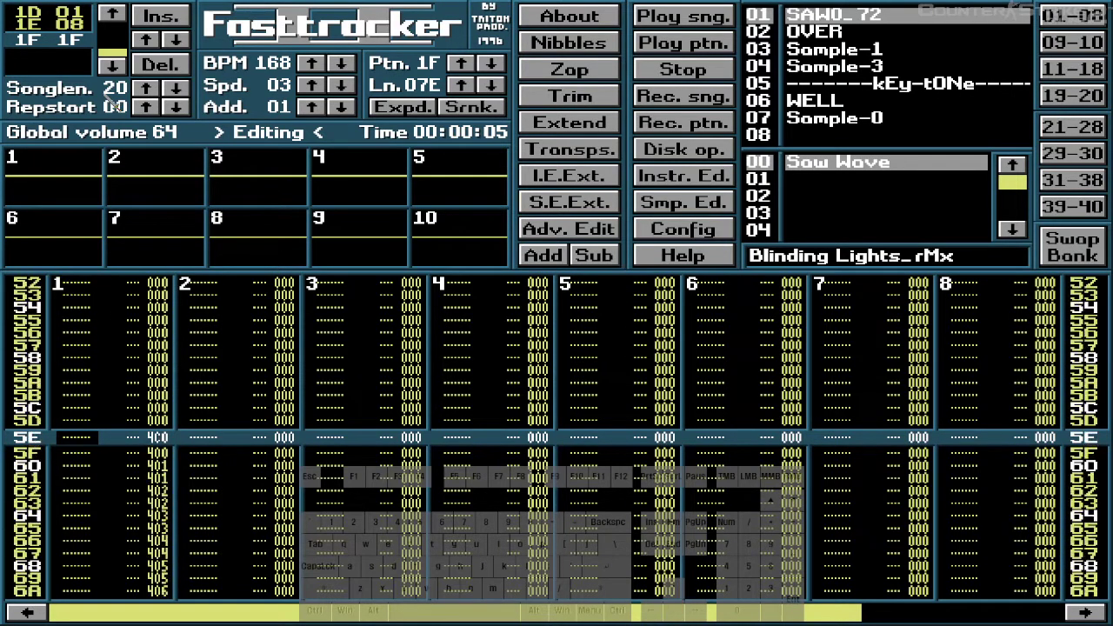
key(BackSpace)
key(BackSpace)
key(BackSpace)
key(BackSpace)
key(BackSpace)
key(BackSpace)
key(BackSpace)
key(BackSpace)
key(BackSpace)
key(BackSpace)
key(BackSpace)
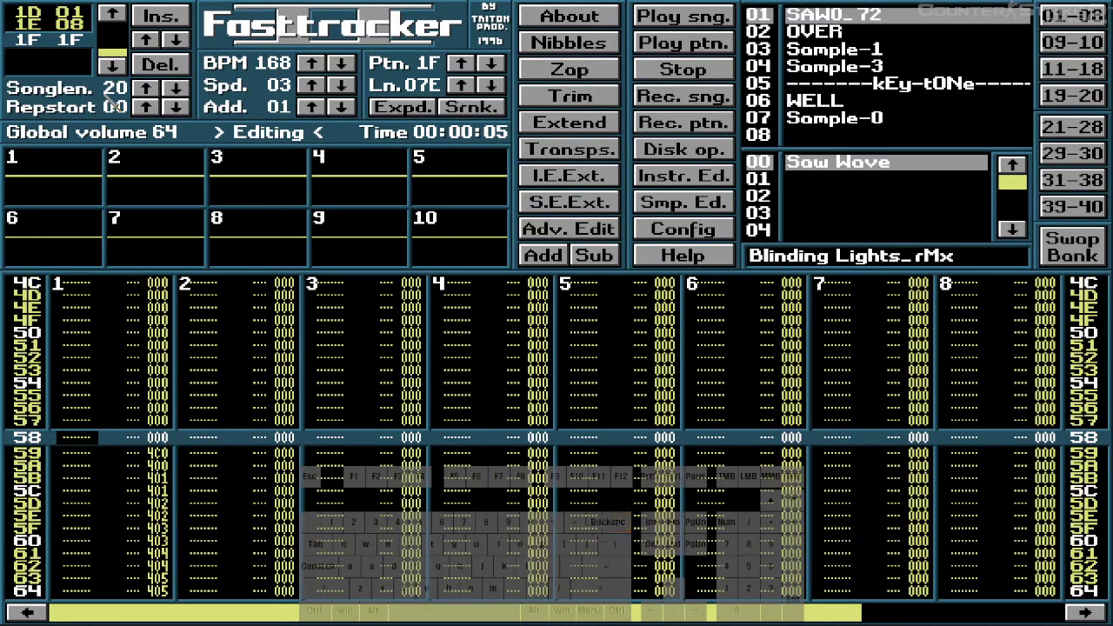
key(BackSpace)
key(BackSpace)
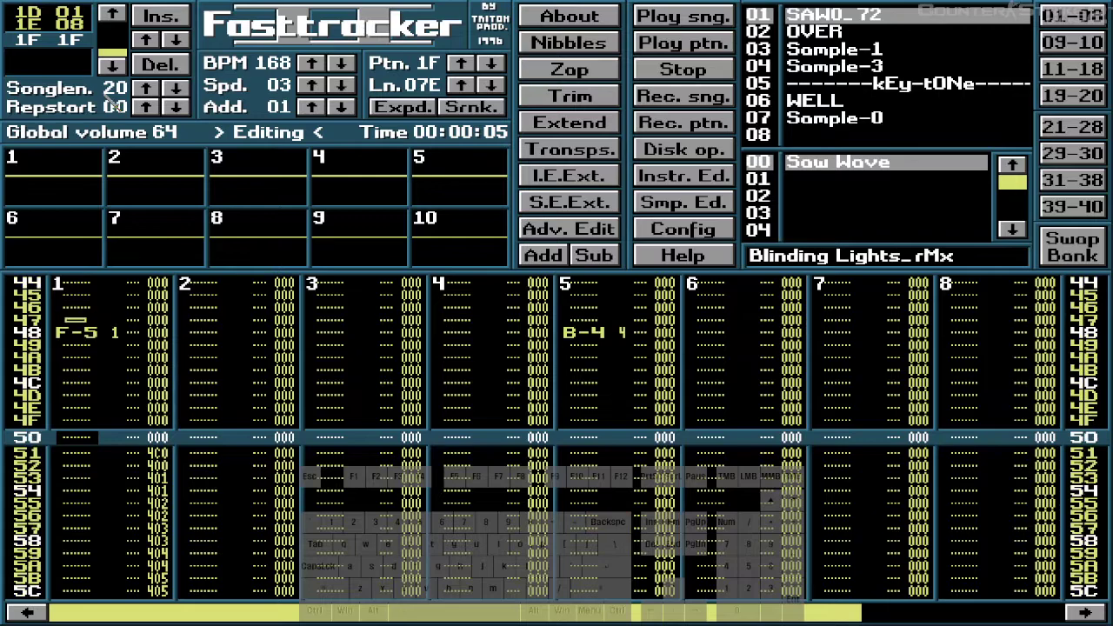
key(BackSpace)
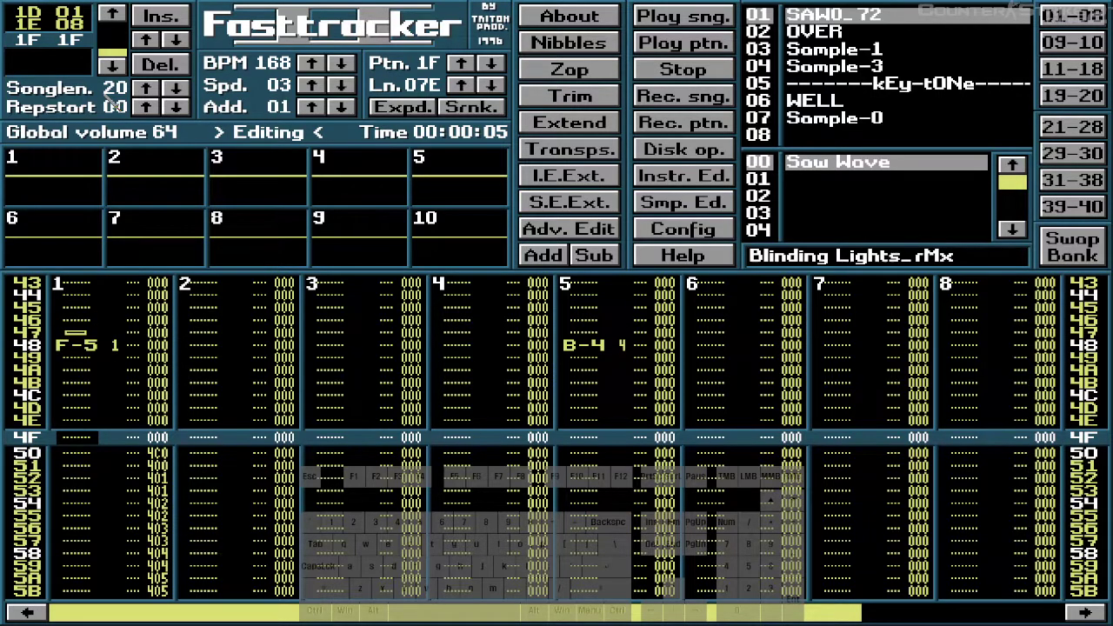
key(Alt_R)
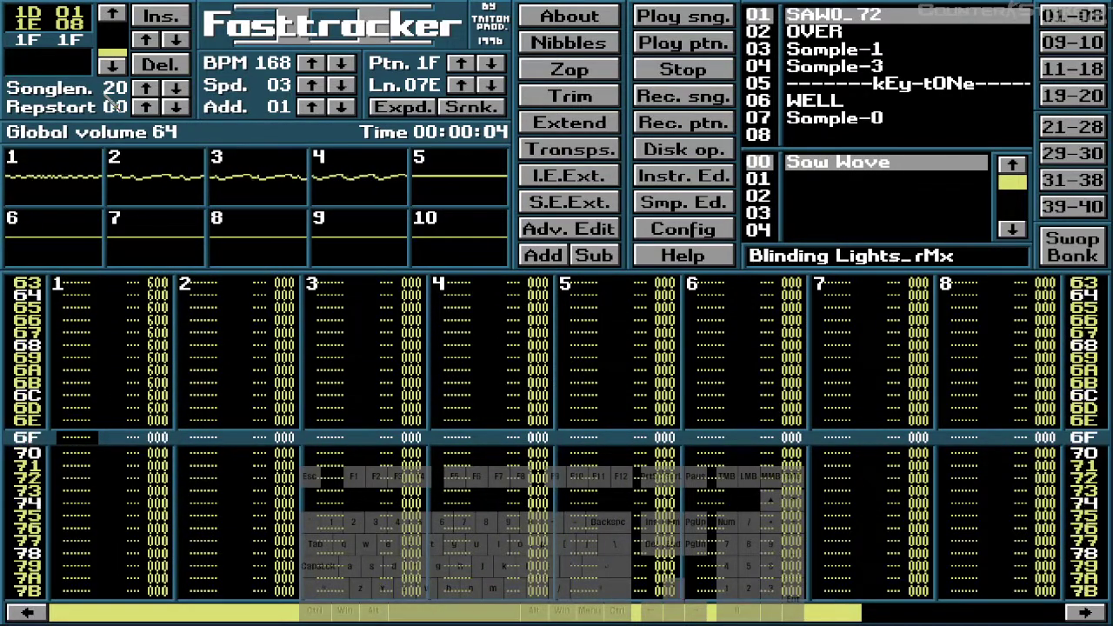
key(space)
- Enter effect 600 on channel 1's rows 6E through 7D, and play the song from pattern 1F
key(Up)
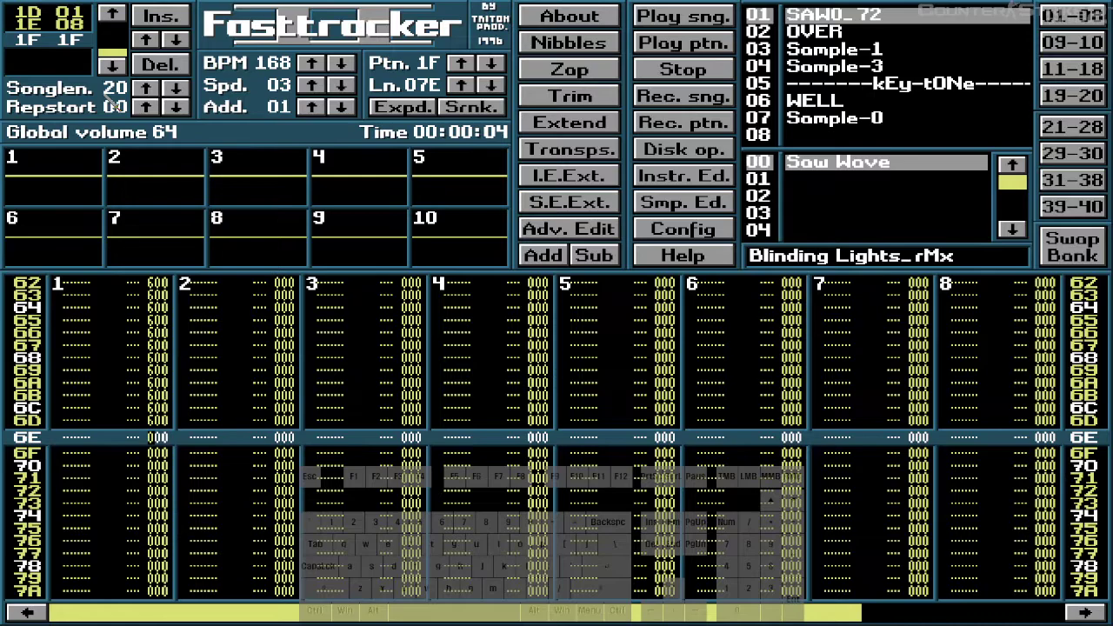
key(space)
text(66666666666666)
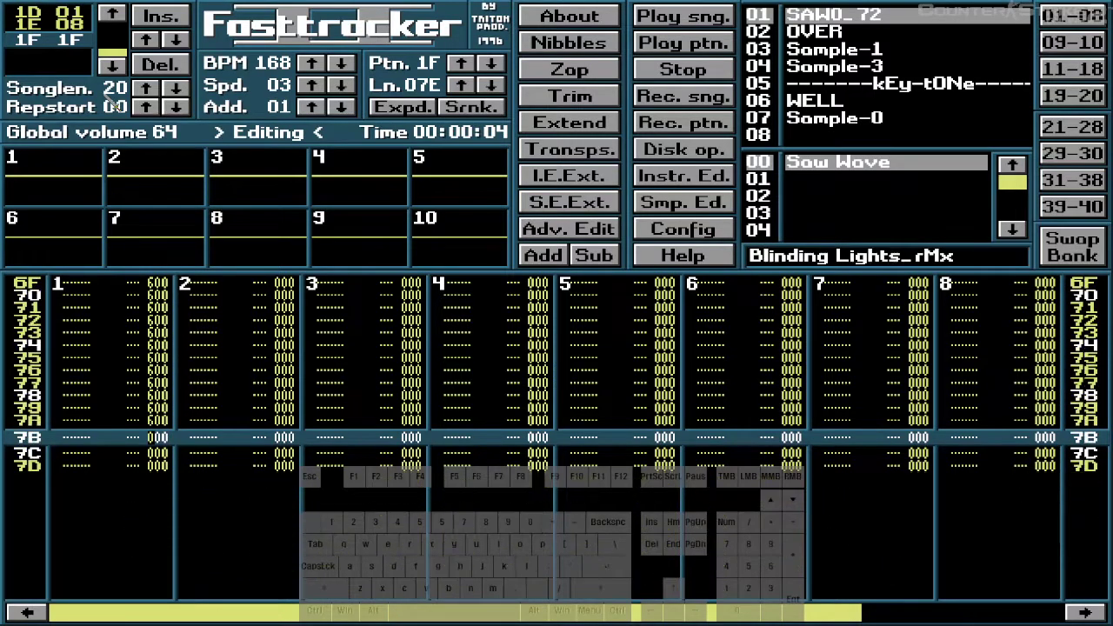
key(Control_R)
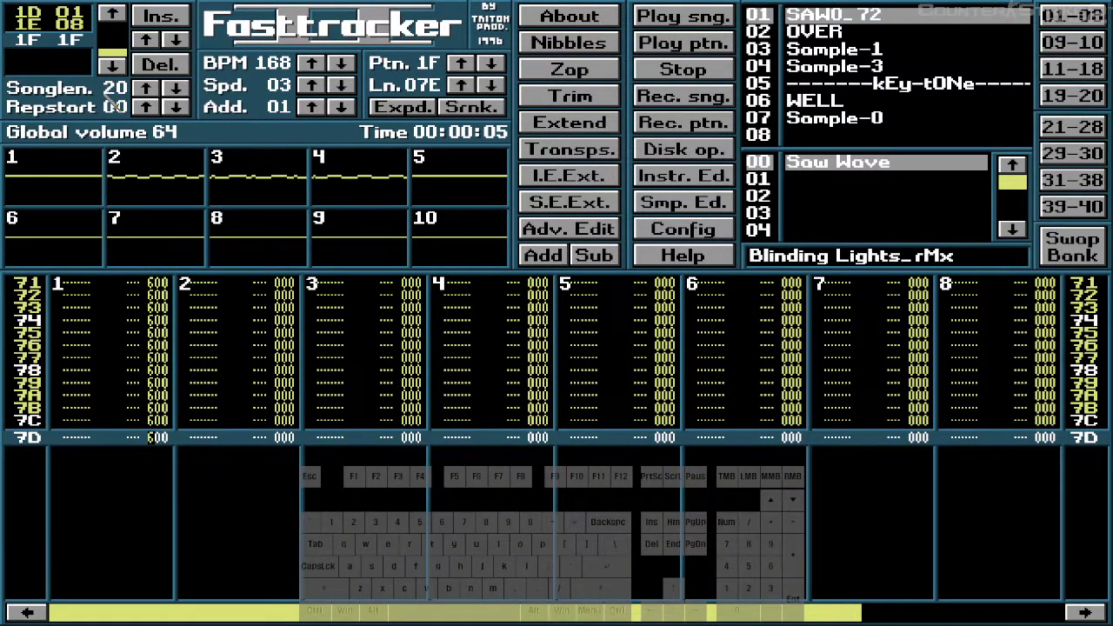
- Examine channel 1's notes and effects in pattern 1F from row 7D up to the pattern's start and back down to row 4F
key(Up)
key(Up)
key(Up)
key(Up)
key(Up)
key(Up)
key(Up)
key(Up)
key(Up)
key(Up)
key(Up)
key(Up)
key(Up)
key(Up)
key(Up)
key(Up)
key(Up)
key(Up)
key(Up)
key(Up)
key(Up)
key(Up)
key(Up)
key(Up)
key(Up)
key(Up)
key(Up)
key(Up)
key(Up)
key(Up)
key(Up)
key(Up)
key(Up)
key(Up)
key(Up)
key(Up)
key(Up)
key(Up)
key(Up)
key(Up)
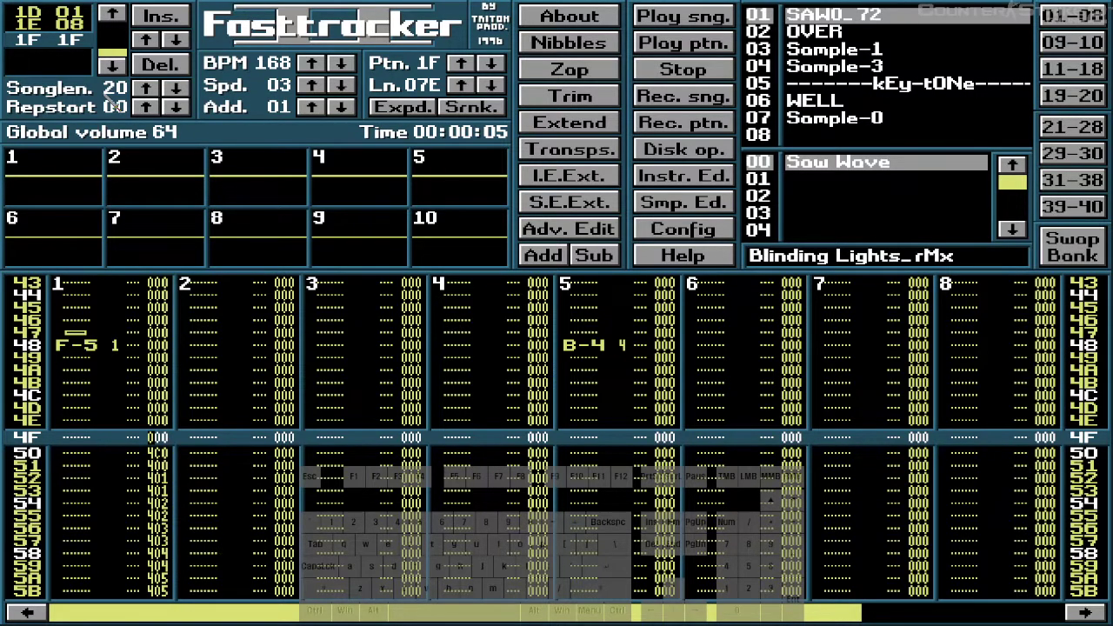
key(Up)
key(Up)
key(Up)
key(Up)
key(Up)
key(Up)
key(Up)
key(Up)
key(Up)
key(Up)
key(Up)
key(Up)
key(Up)
key(Up)
key(Up)
key(Up)
key(Up)
key(Up)
key(Up)
key(Up)
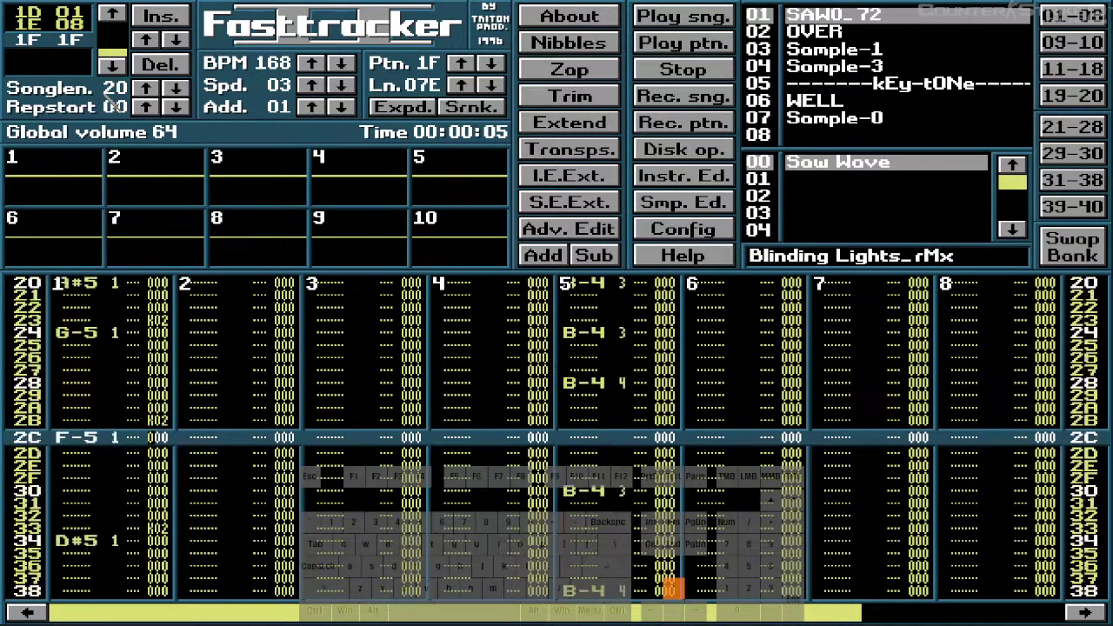
key(Up)
key(Up)
key(Up)
key(Up)
key(Up)
key(Up)
key(Up)
key(Up)
key(Up)
key(Up)
key(Up)
key(Up)
key(Up)
key(Up)
key(Up)
key(Up)
key(Up)
key(Up)
key(Up)
key(Up)
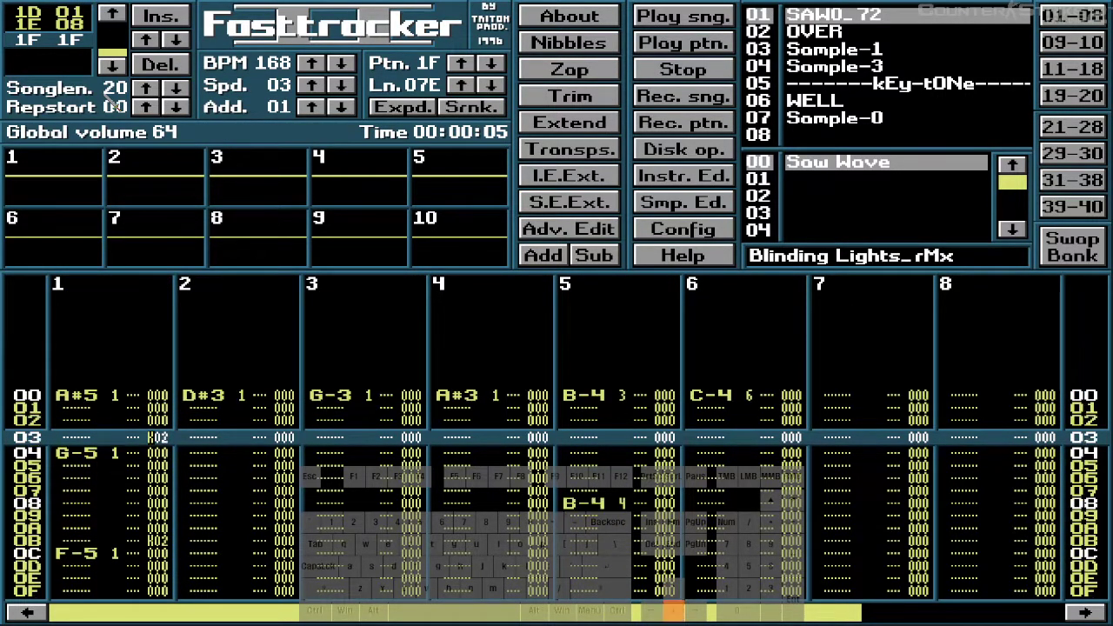
key(Down)
key(Down)
key(Down)
key(Down)
key(Down)
key(Down)
key(Down)
key(Down)
key(Down)
key(Down)
key(Down)
key(Down)
key(Down)
key(Down)
key(Down)
key(Down)
key(Down)
key(Down)
key(Down)
key(Down)
key(Down)
key(Down)
key(Down)
key(Down)
key(Down)
key(Down)
key(Down)
key(Down)
key(Down)
key(Down)
key(Down)
key(Down)
key(Down)
key(Down)
key(Down)
key(Down)
key(Down)
key(Down)
key(Down)
key(Down)
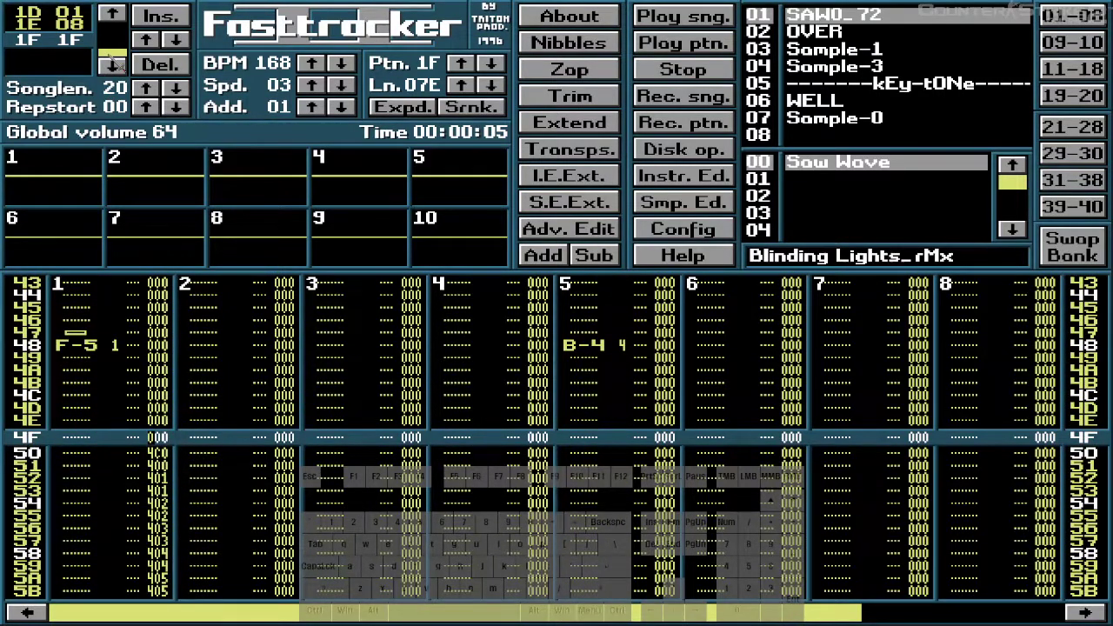
- Return to song position 00 and open the Trim options, keeping unused samples and unused channels marked for removal
click(113, 65)
click(574, 101)
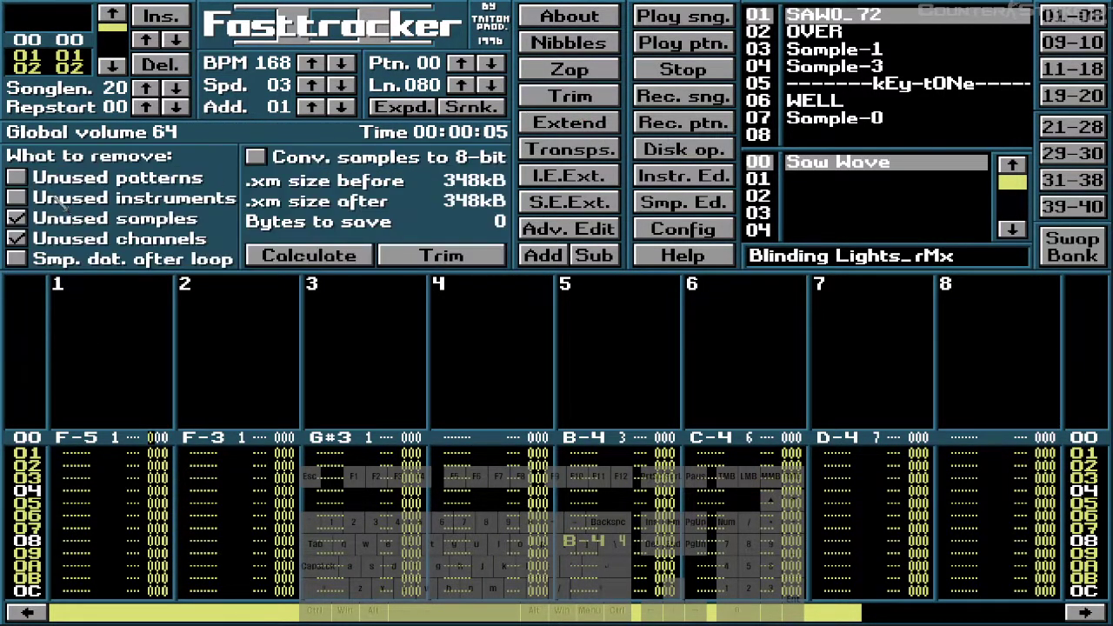
click(15, 218)
click(15, 238)
click(17, 218)
click(11, 238)
mouse_move(485, 615)
mouse_down()
mouse_move(688, 615)
mouse_move(484, 615)
mouse_up()
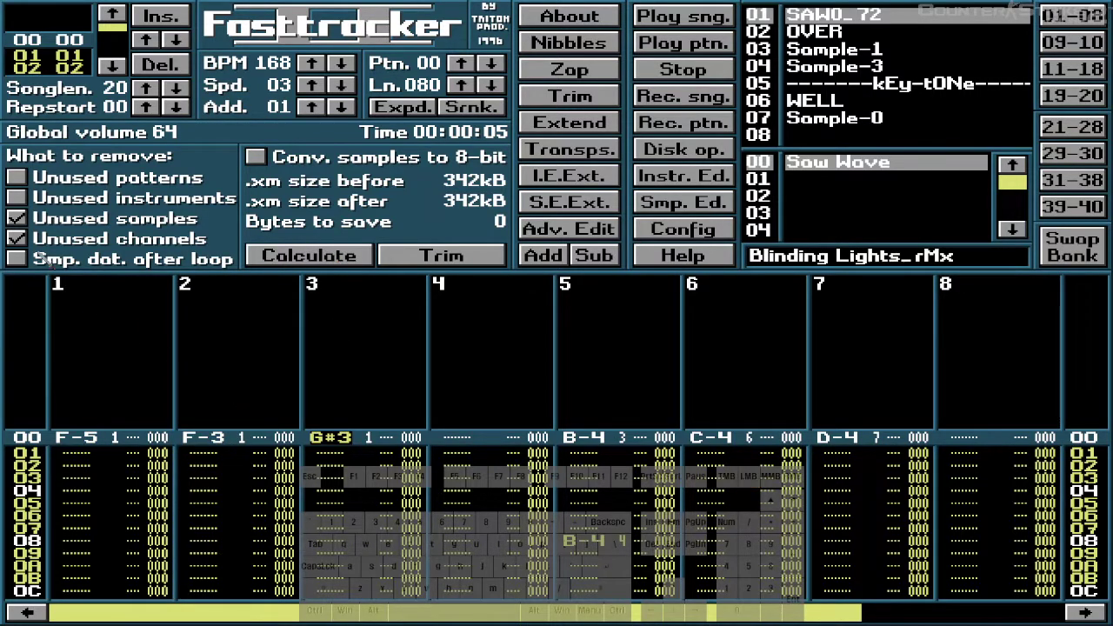
- Mark unused patterns for removal as well, calculate the size saving, and trim the song
click(25, 183)
click(343, 259)
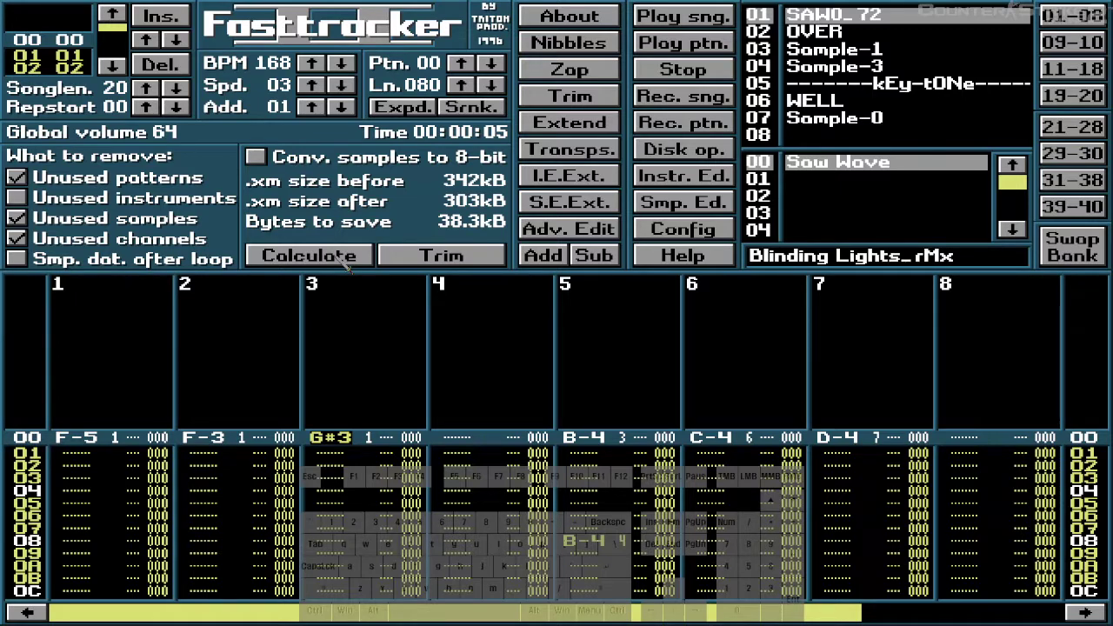
click(413, 256)
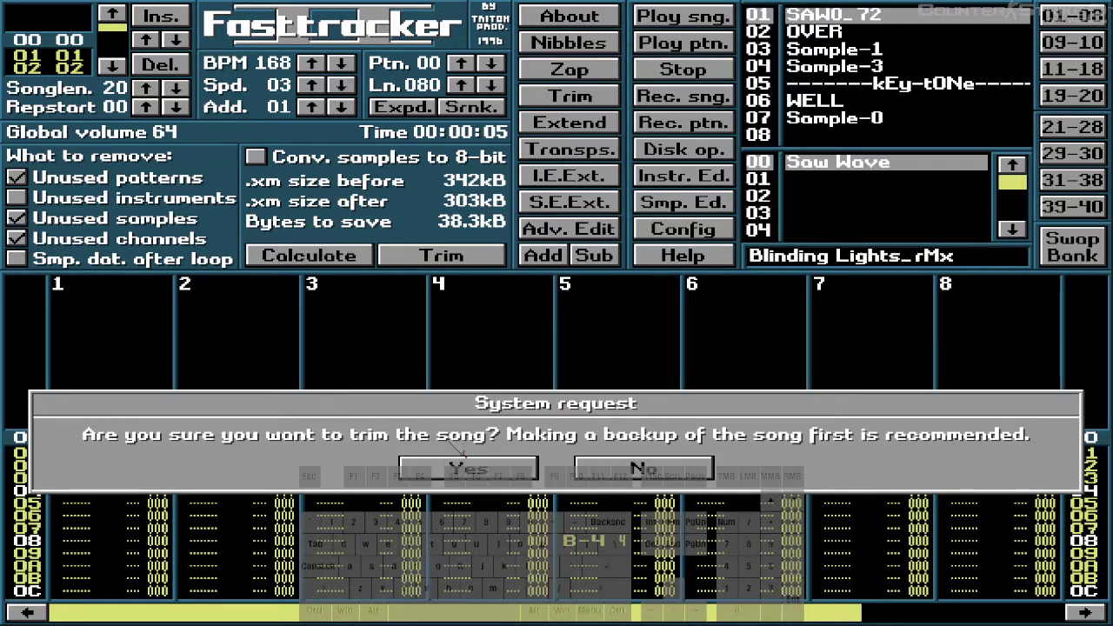
click(468, 469)
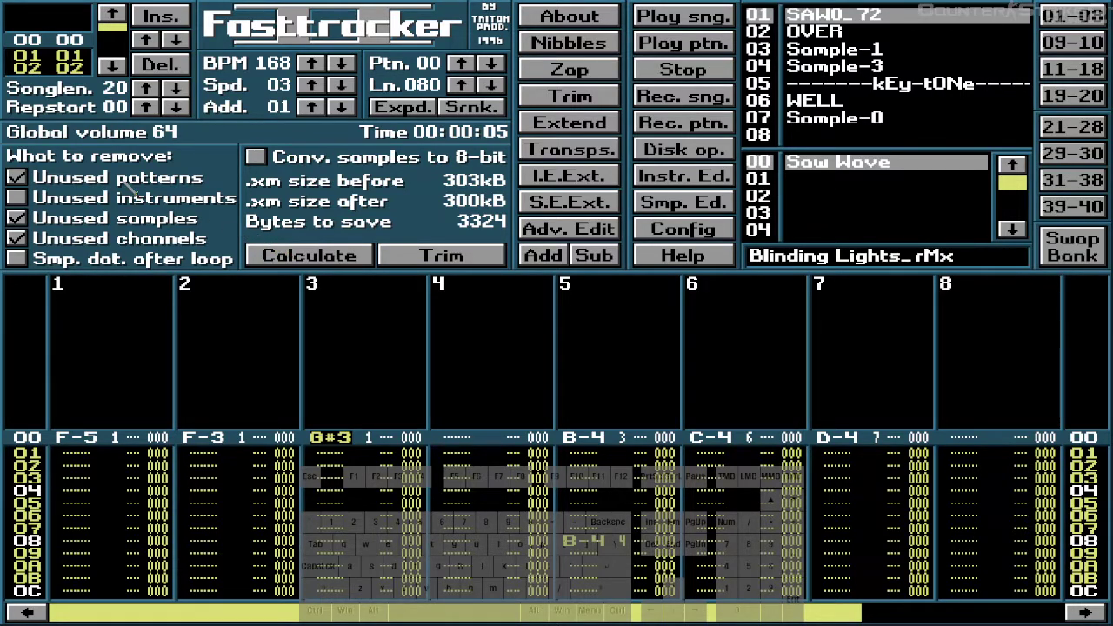
- Exclude unused patterns and unused samples from removal, and trim the song again for unused channels only
click(118, 183)
click(341, 263)
click(141, 219)
click(421, 253)
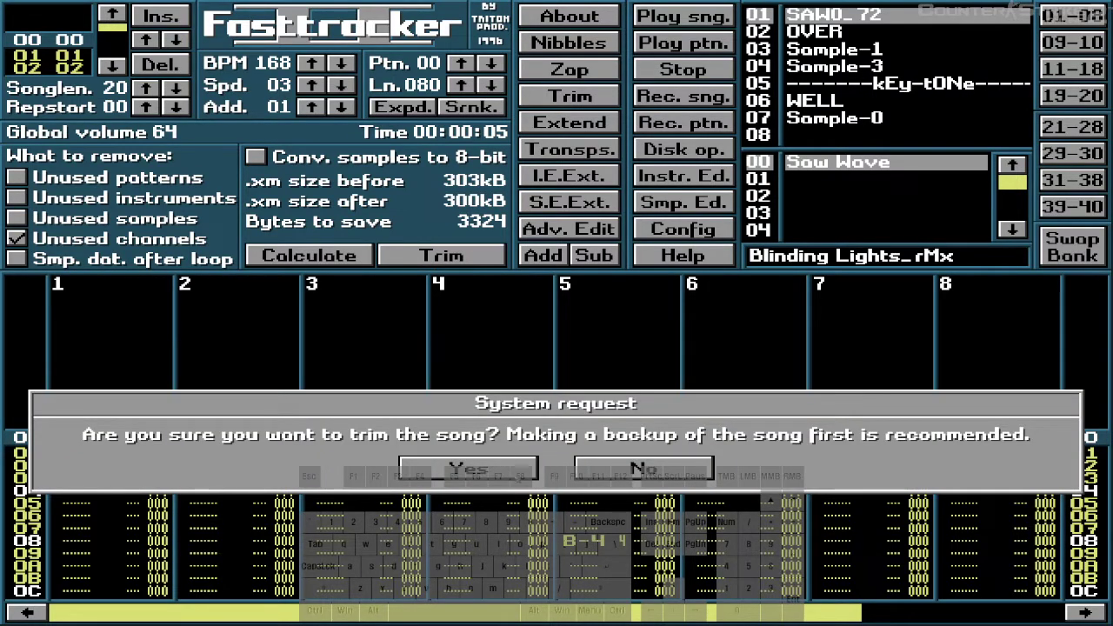
click(494, 471)
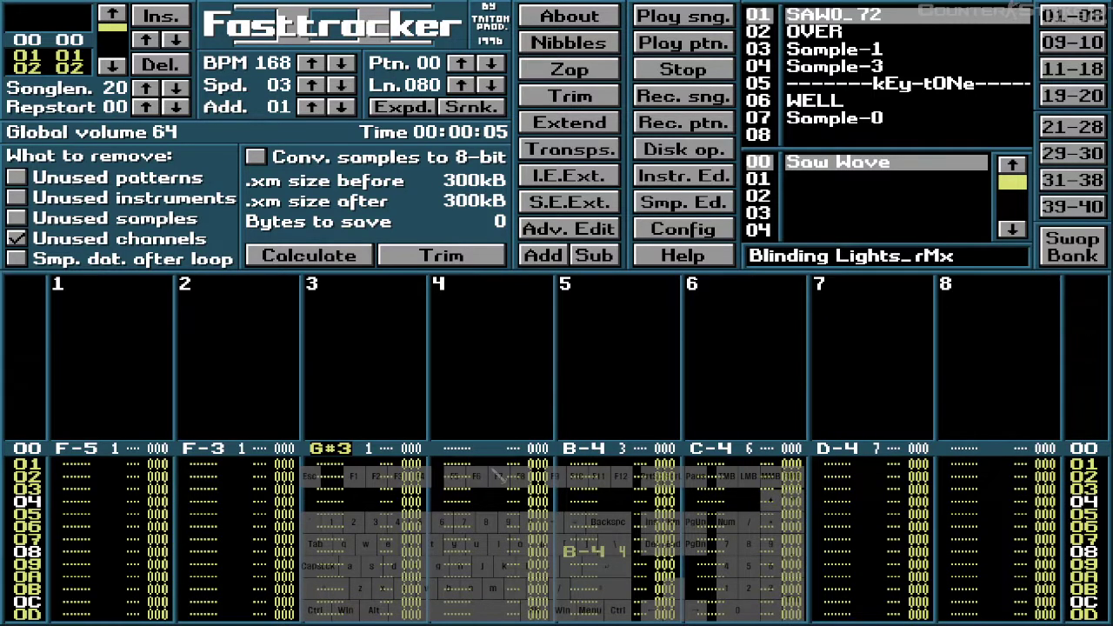
- Close the Trim options and check the renumbered patterns through the song order to position 1F, looking into its pattern's first rows
click(567, 98)
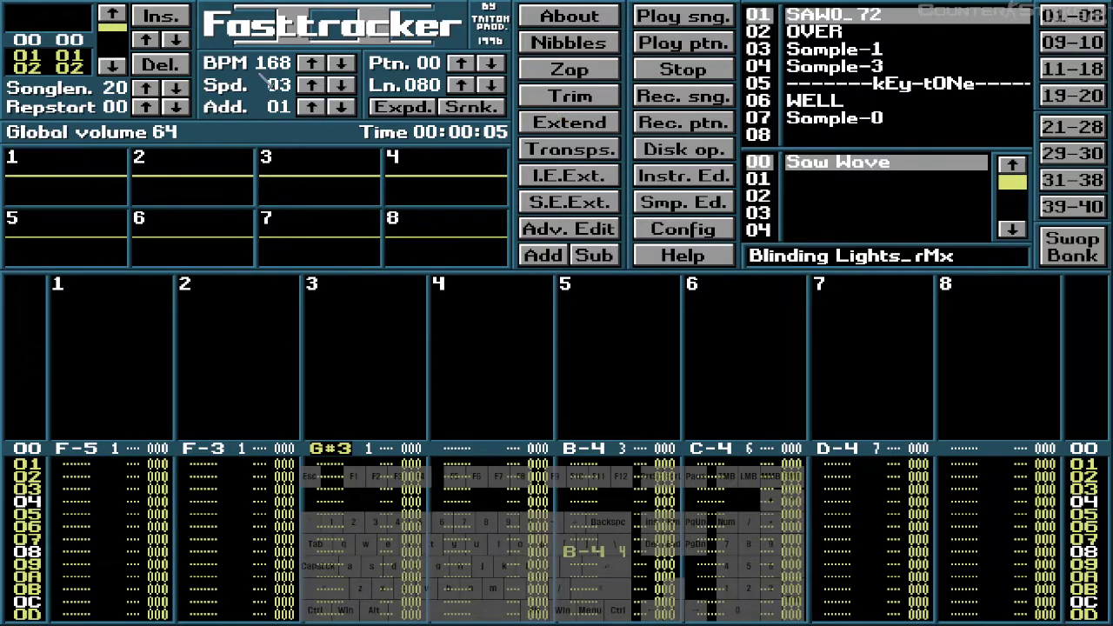
scroll(74, 53, down, 9)
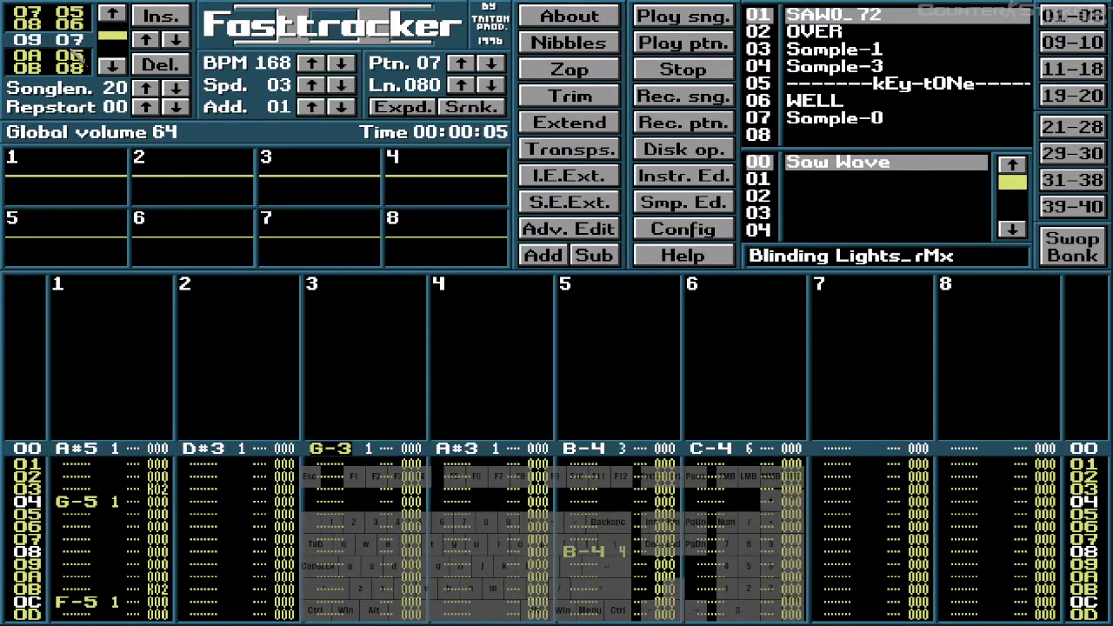
scroll(74, 54, down, 16)
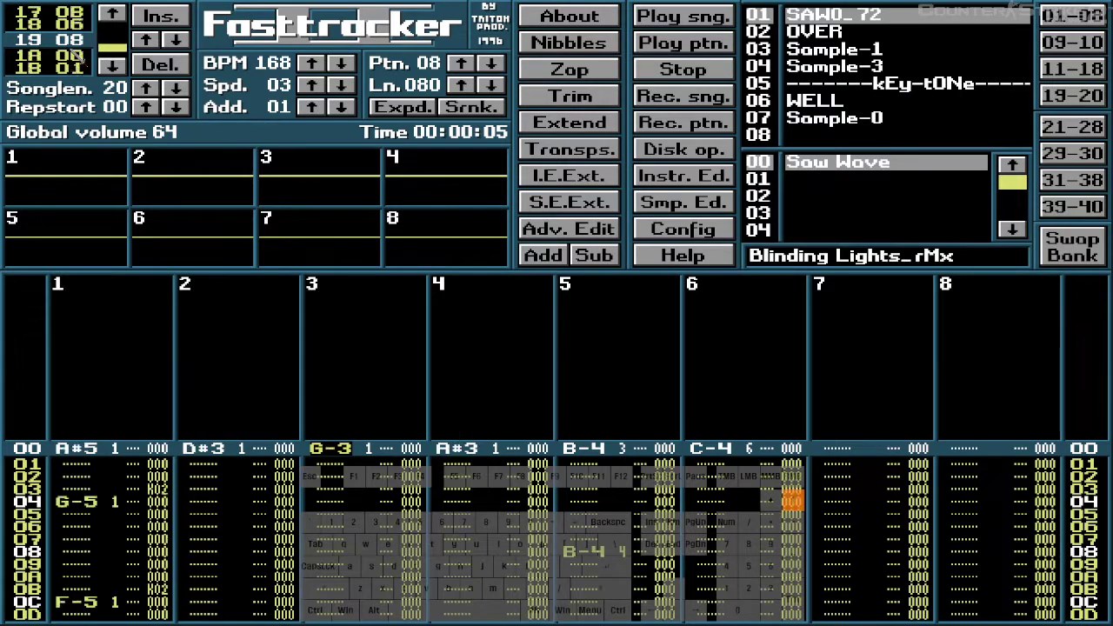
scroll(76, 56, down, 6)
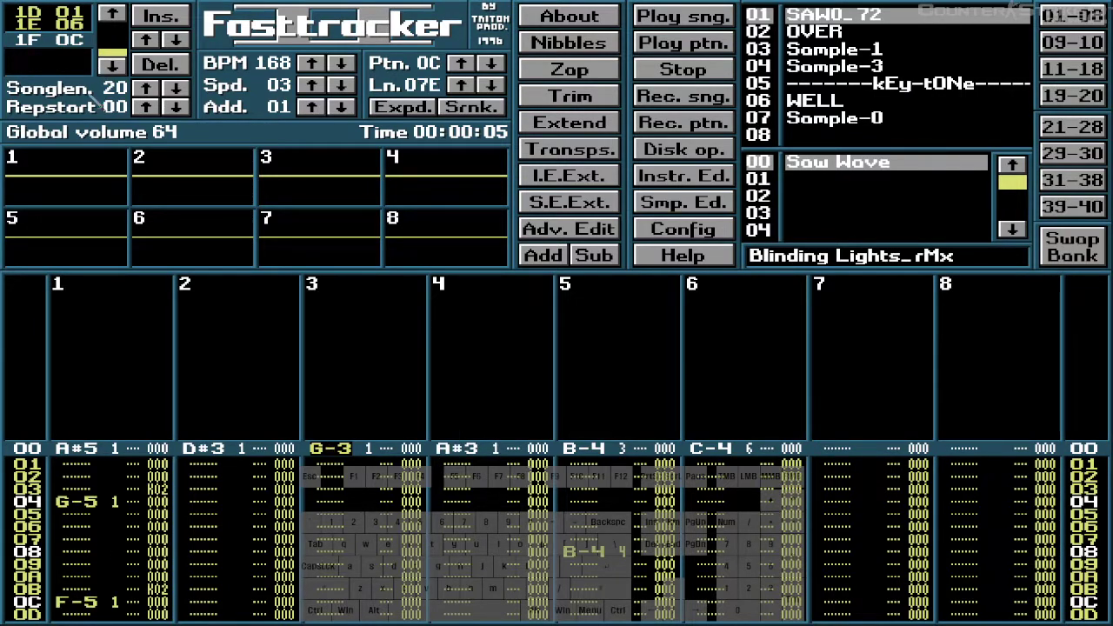
scroll(274, 585, down, 12)
scroll(274, 585, down, 6)
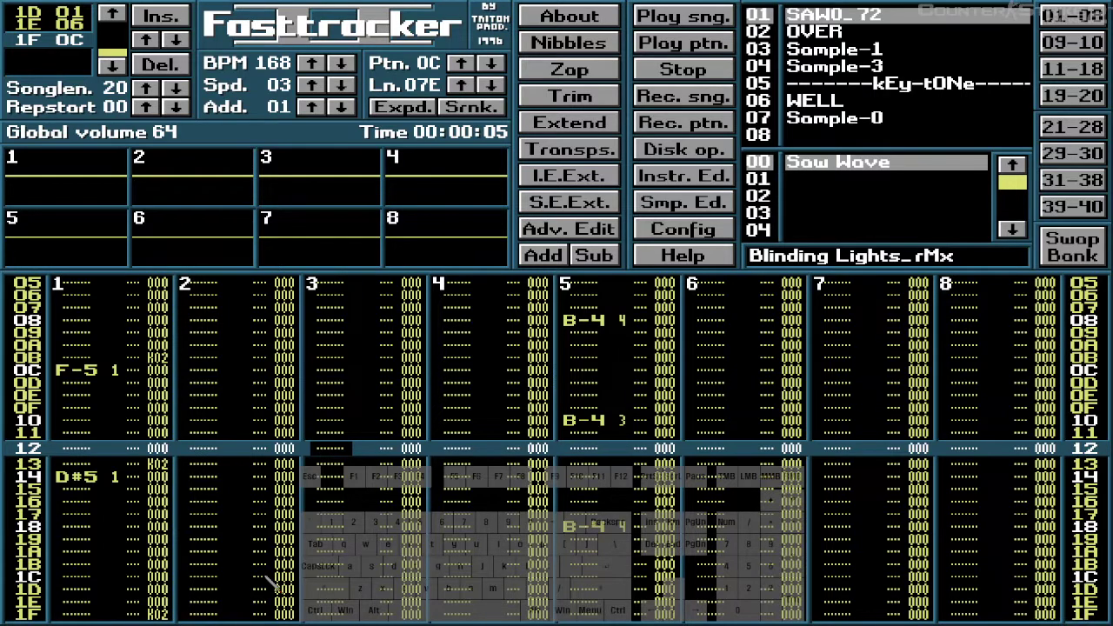
- Reopen the Trim options, capture their area as a screenshot, and paste it into a new message in Discord's general channel
click(600, 101)
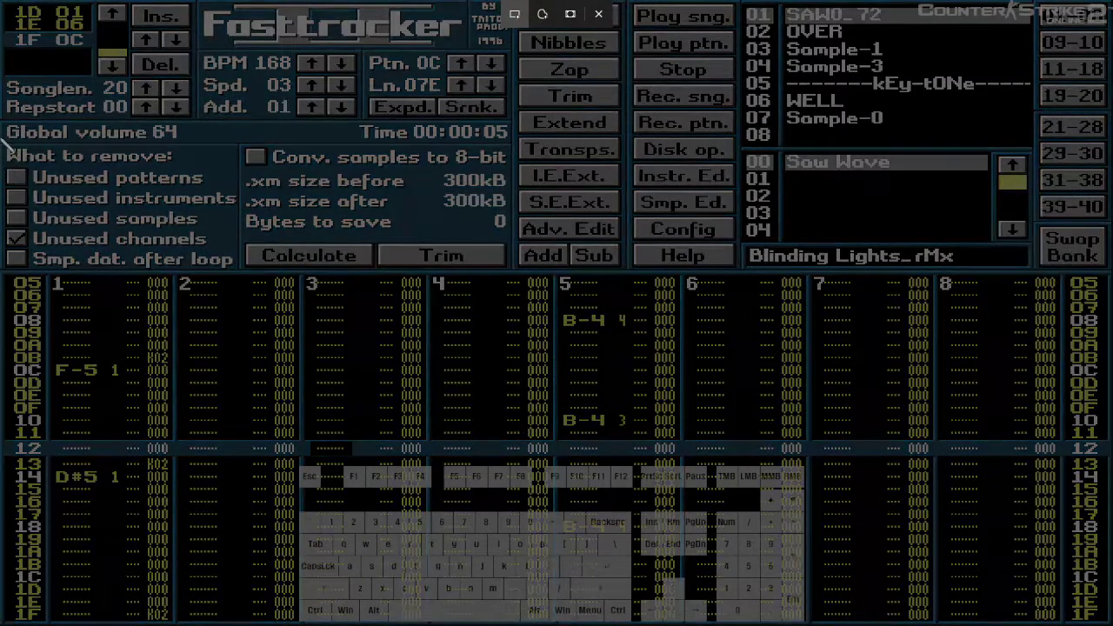
drag(2, 137, 521, 276)
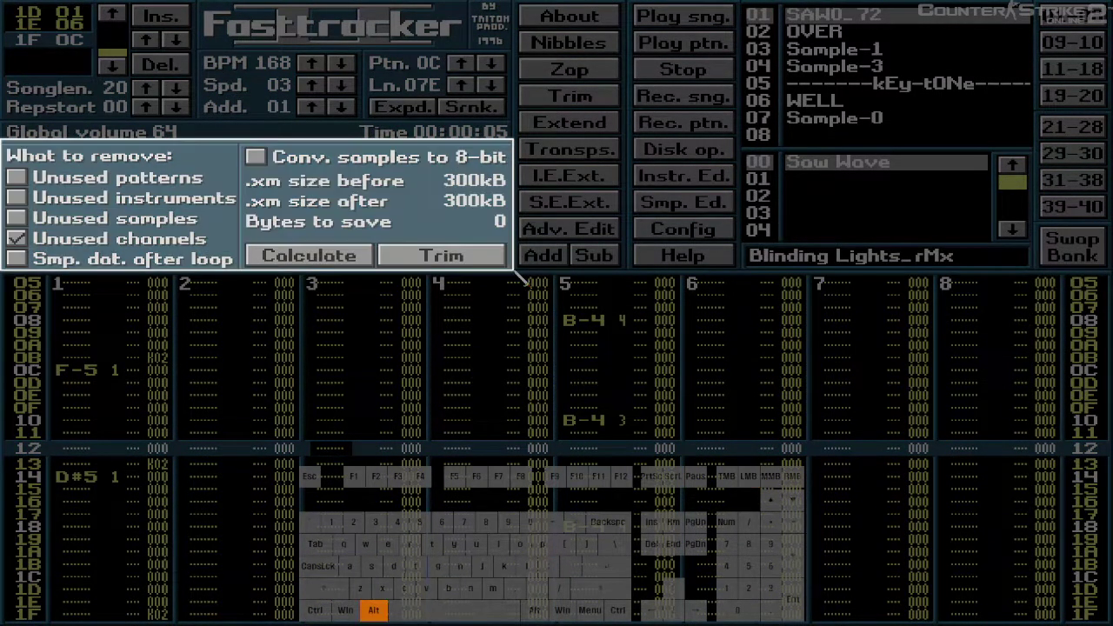
key(alt+Tab)
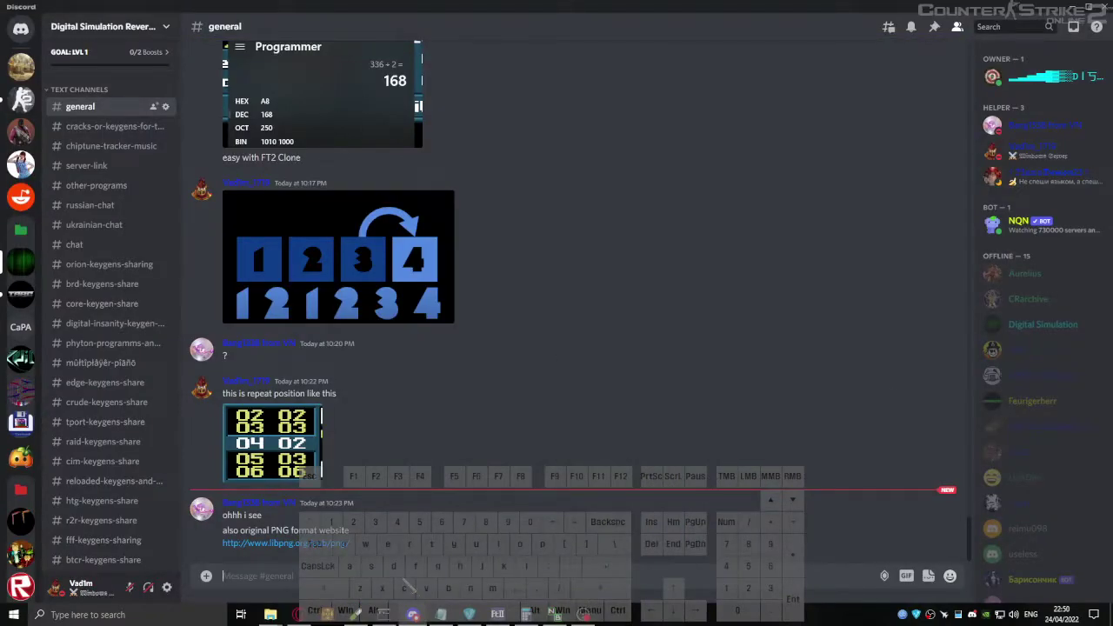
key(ctrl)
key(ctrl+v)
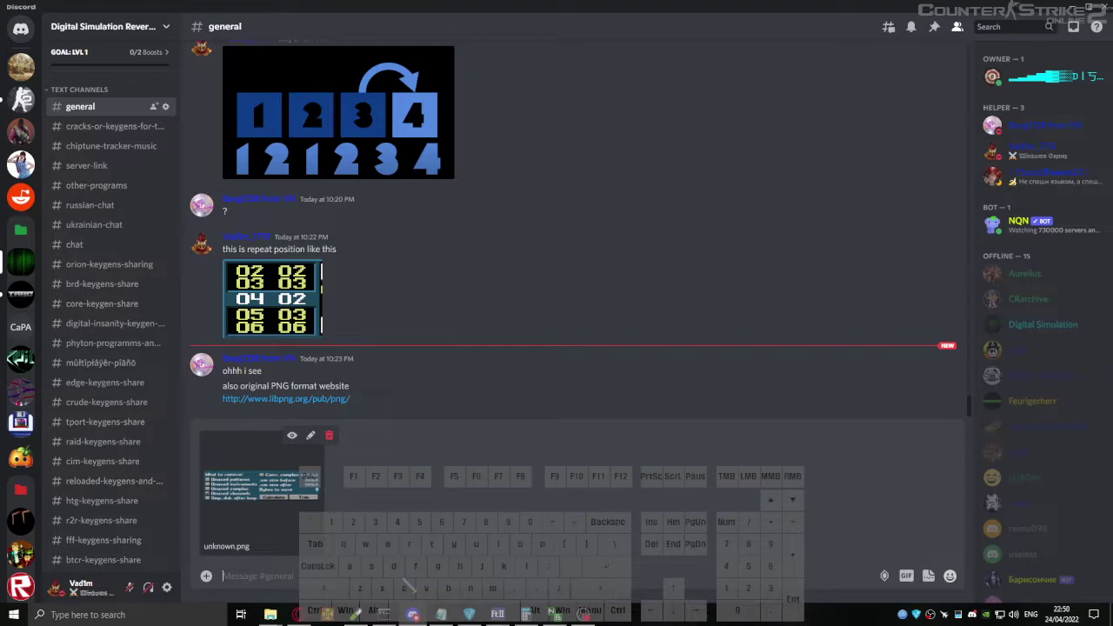
- Write "trim that's easy to delete unused items" as the caption for the attached screenshot and send the message to the general channel
text(tri)
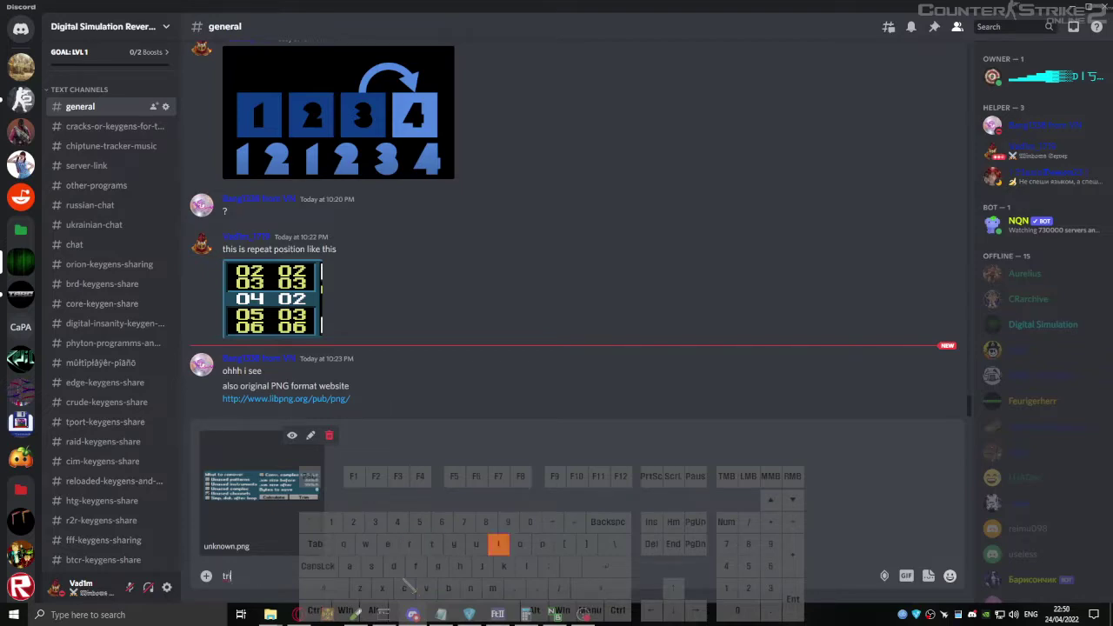
text(m thi)
key(BackSpace)
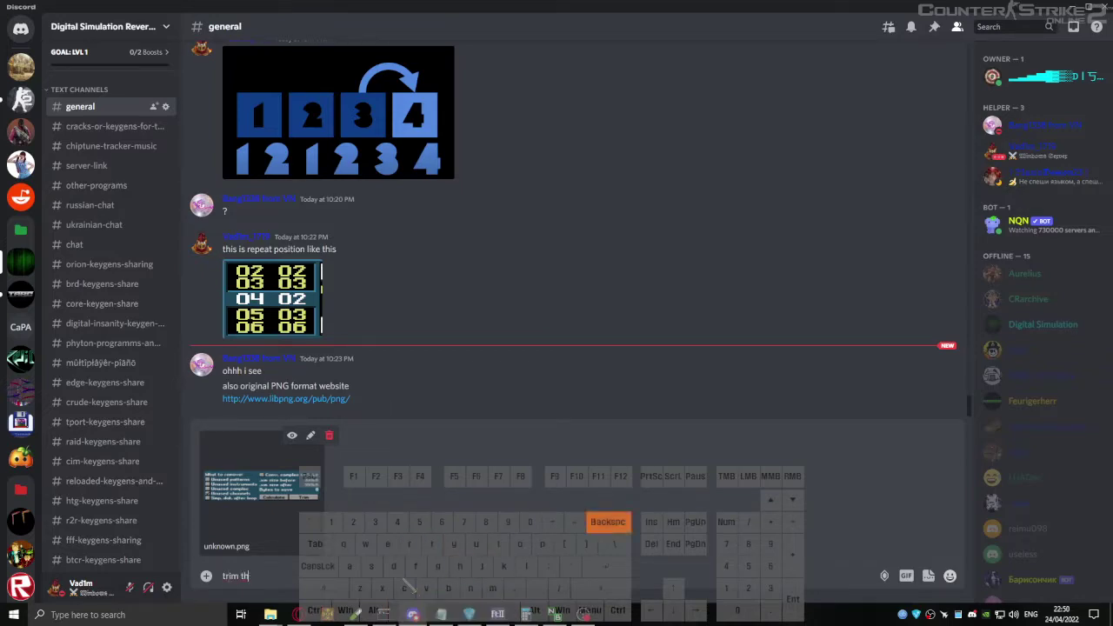
text(at's)
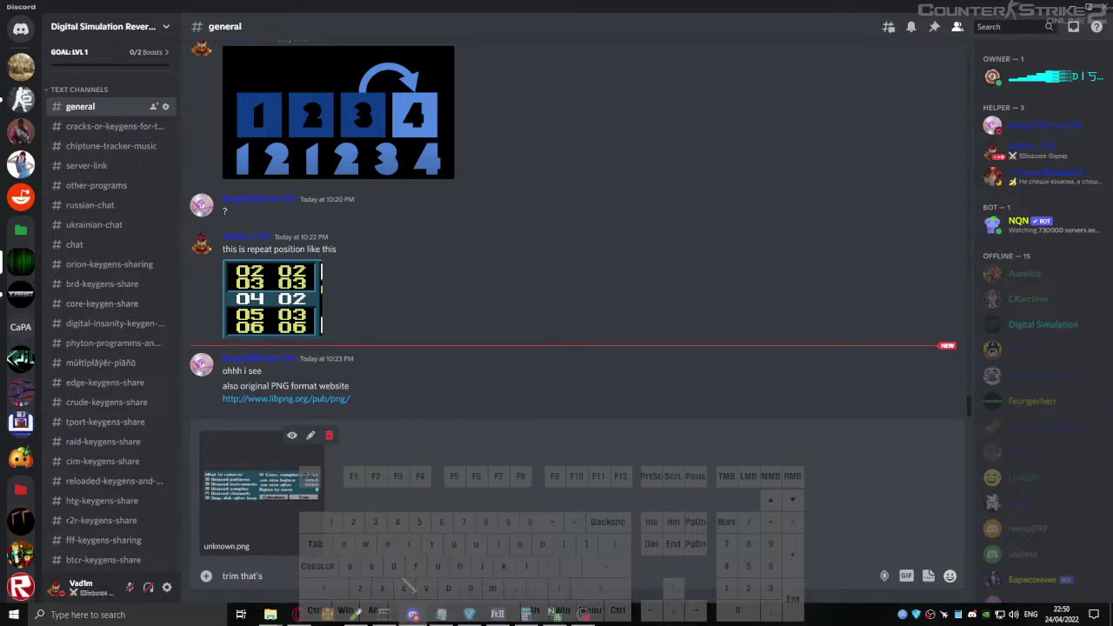
text( easy t)
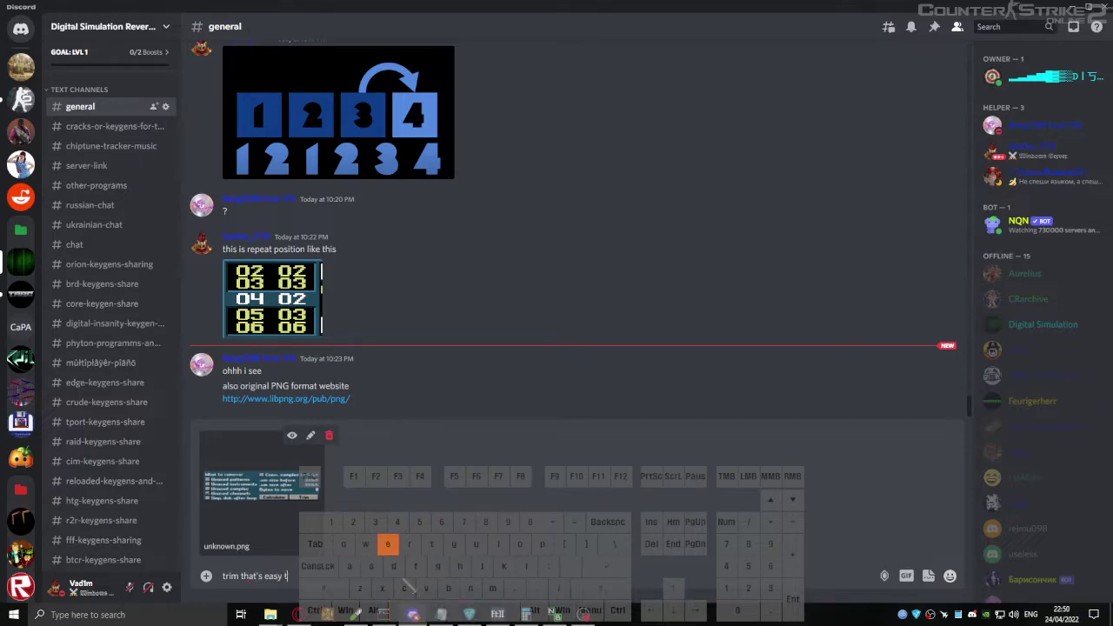
text(e d)
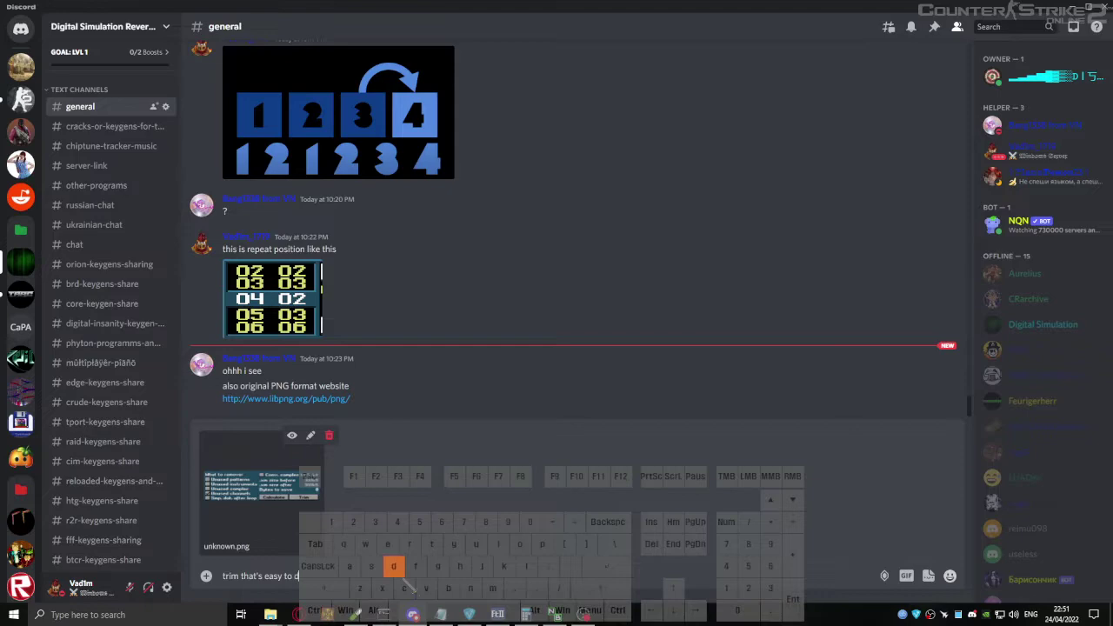
text(elete and)
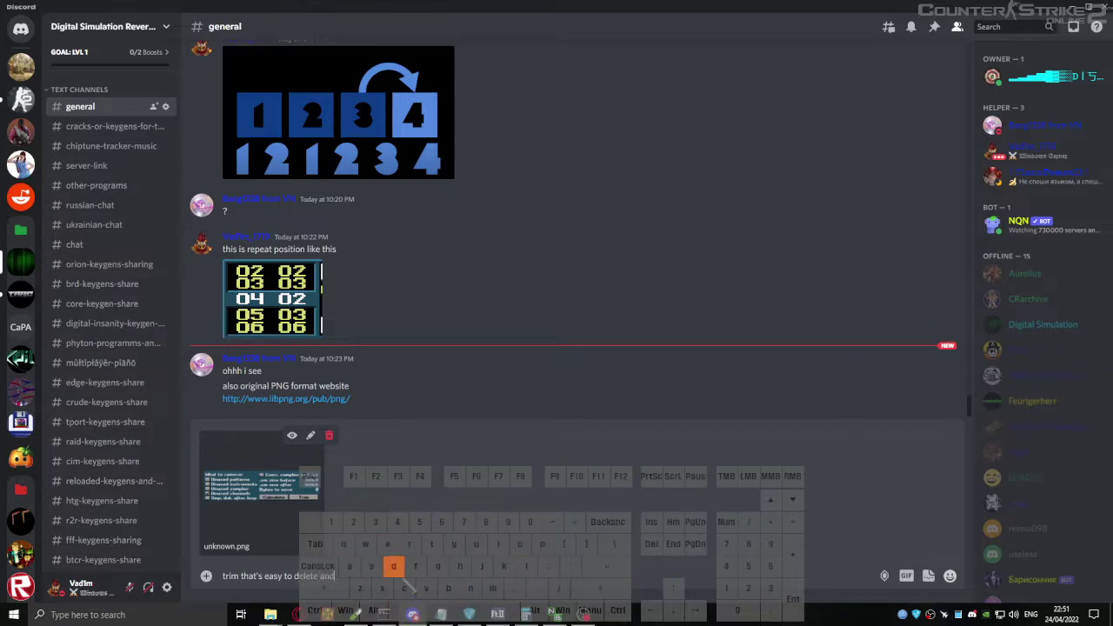
key(BackSpace)
text(other)
key(BackSpace)
key(BackSpace)
key(BackSpace)
key(BackSpace)
key(BackSpace)
key(BackSpace)
key(BackSpace)
key(BackSpace)
text(unused items)
key(Return)
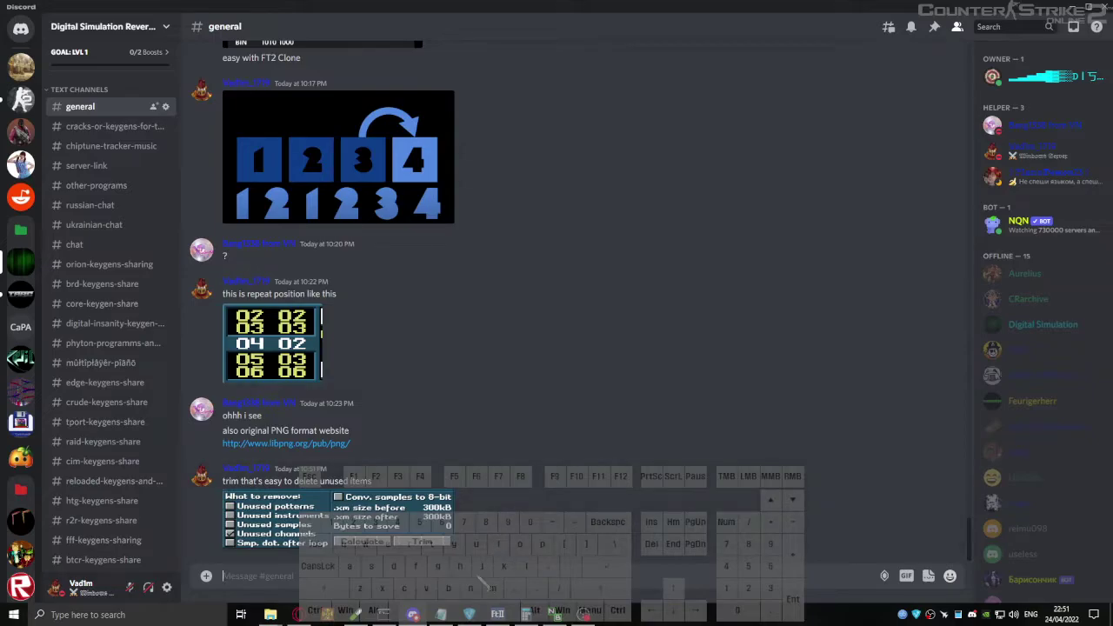
- Switch back to Fasttracker and close the Trim options
key(alt+Tab)
key(alt+Tab)
key(alt+Tab)
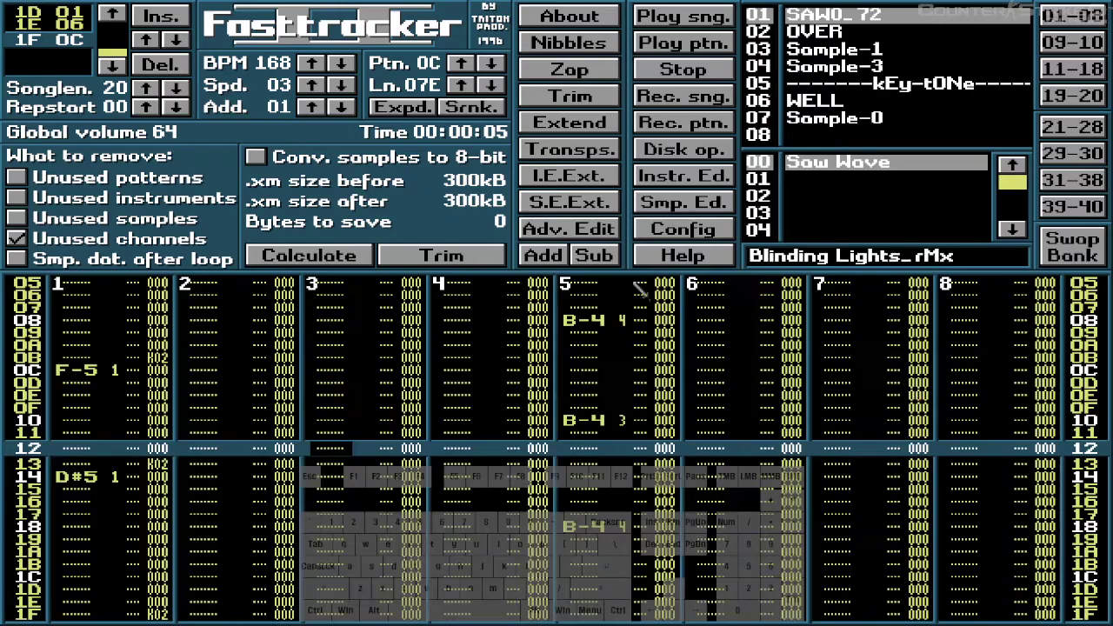
click(569, 98)
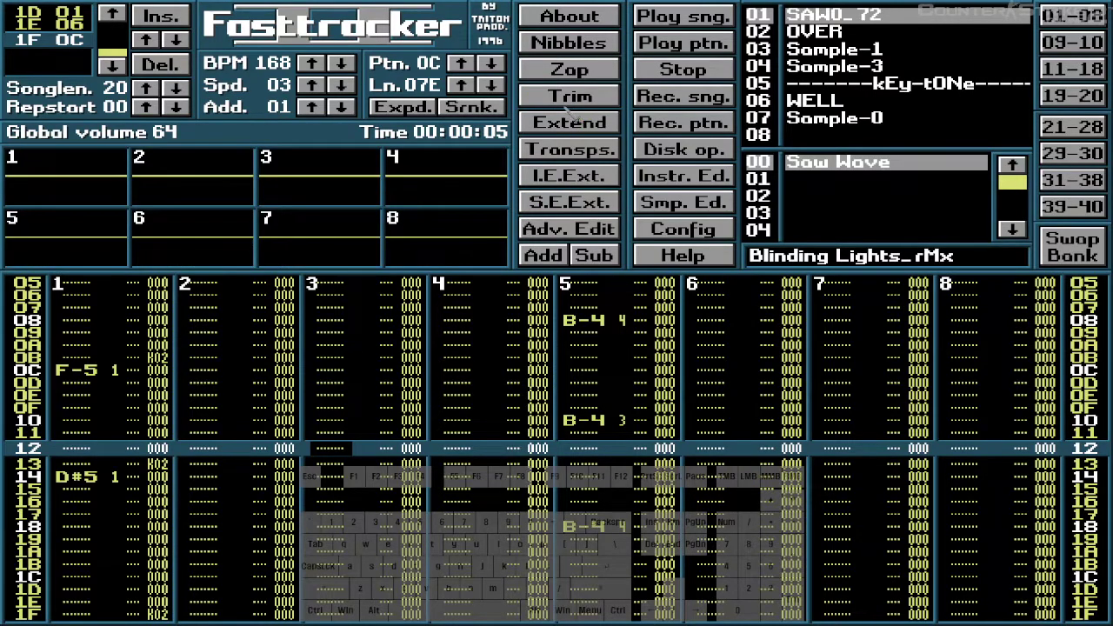
- Save the module in XM format as BlindingLights_rMx.xm in the tracker songs folder inside Documents
click(696, 155)
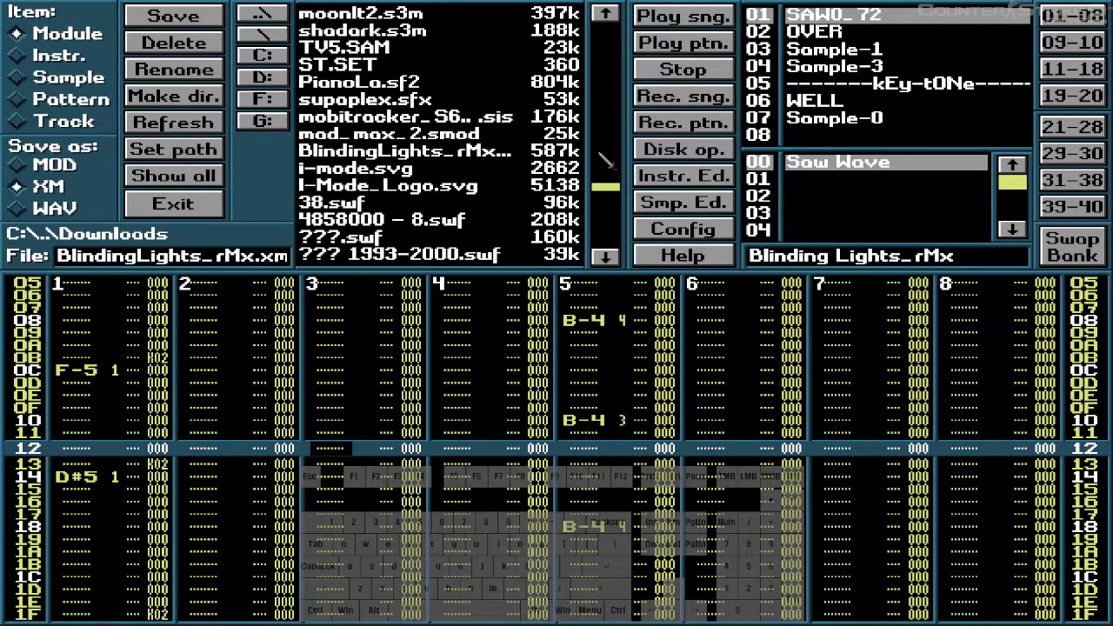
click(612, 188)
drag(613, 186, 600, 10)
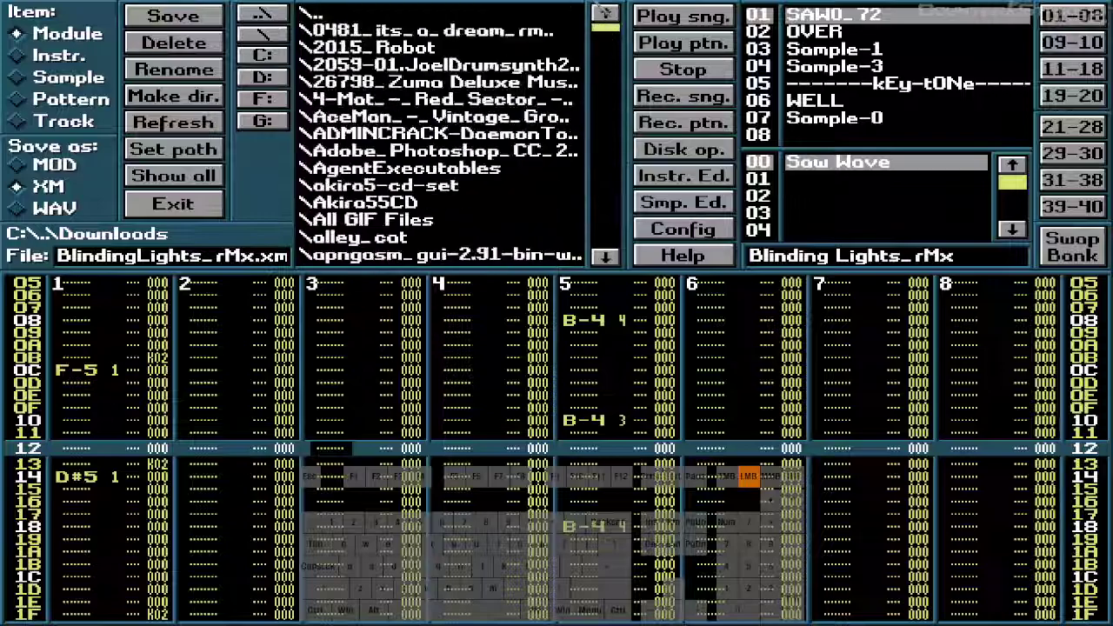
click(525, 16)
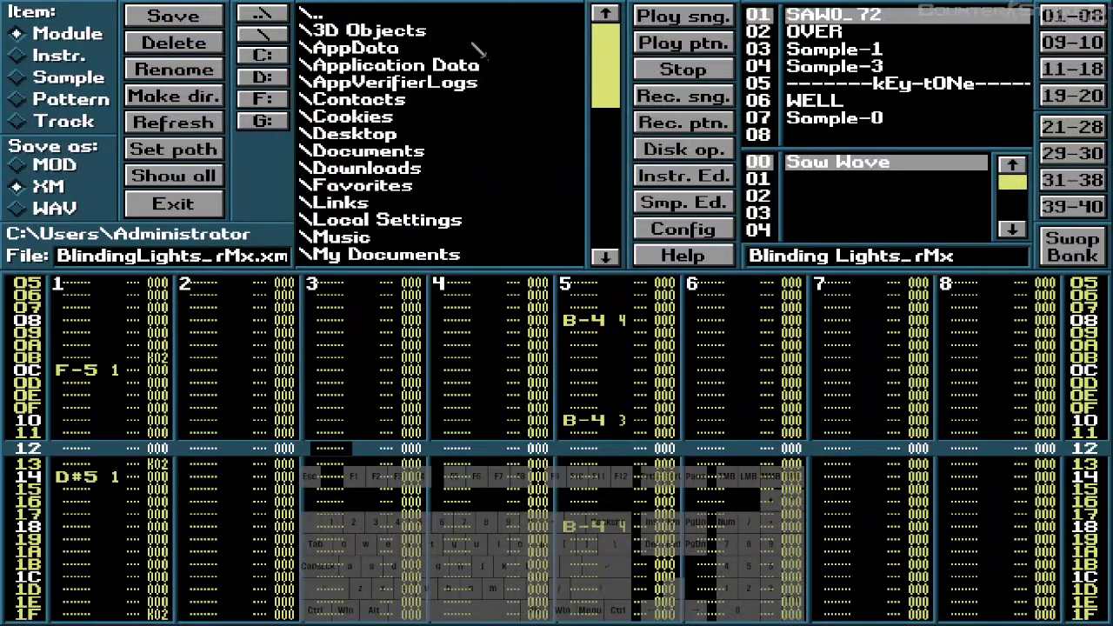
click(369, 155)
scroll(583, 102, down, 10)
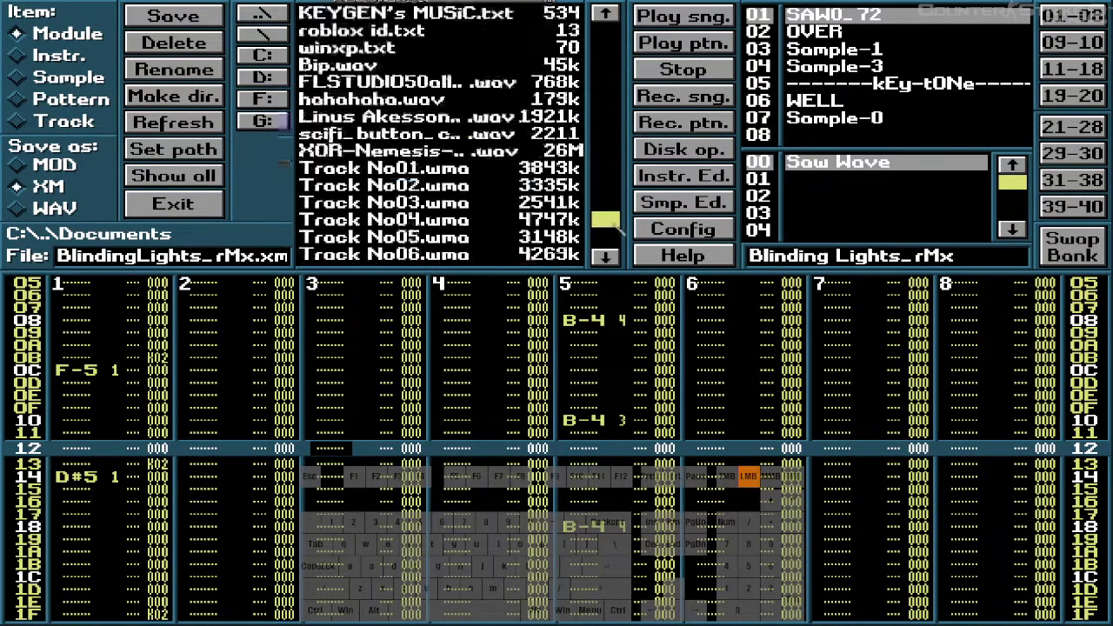
drag(615, 243, 617, 107)
click(443, 188)
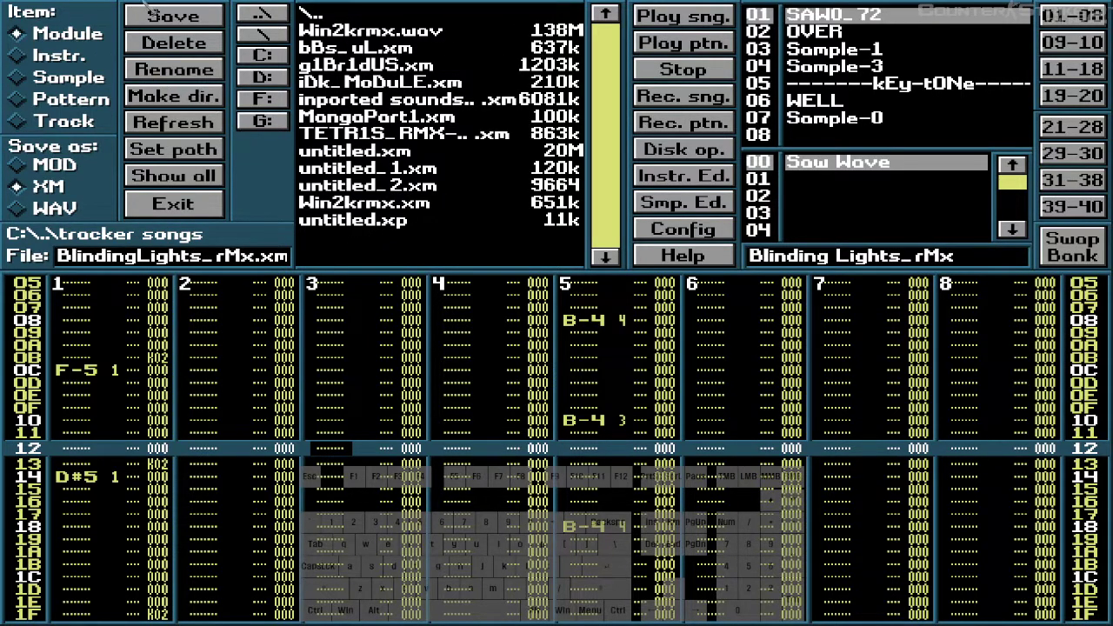
click(165, 25)
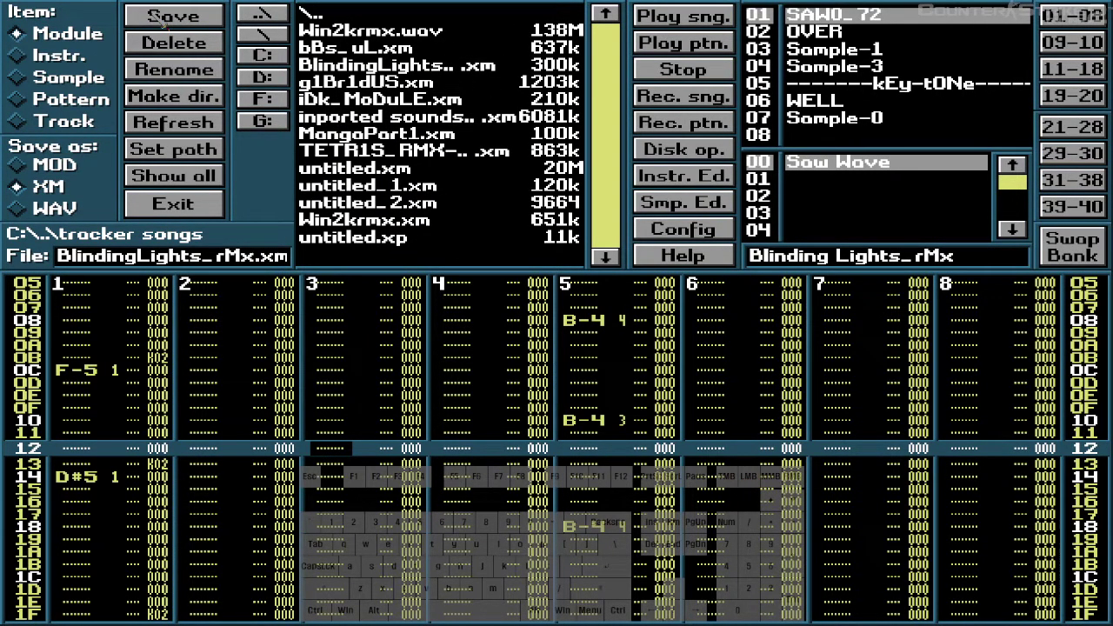
- Switch to Discord and upload BlindingLights_rMx.xm from the tracker songs folder to the general channel
key(alt+Tab)
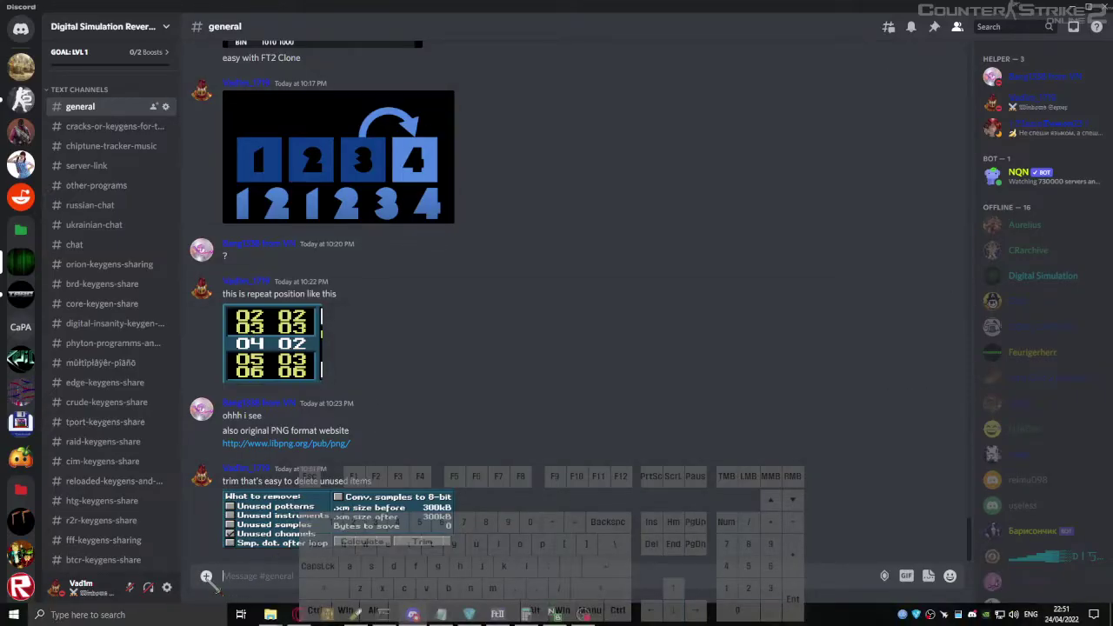
click(209, 579)
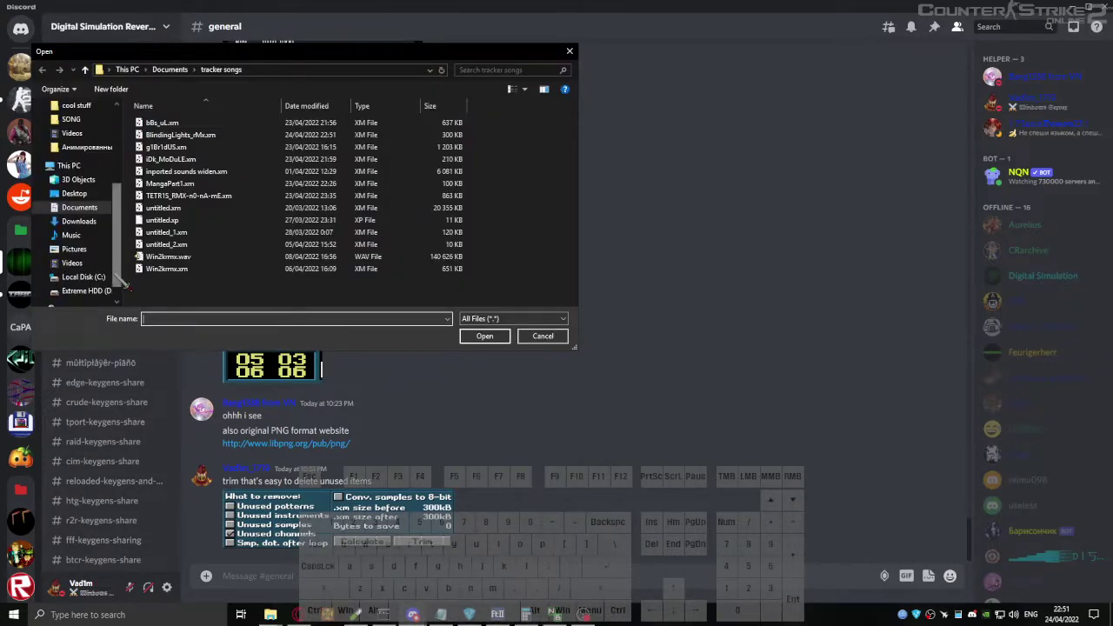
click(202, 136)
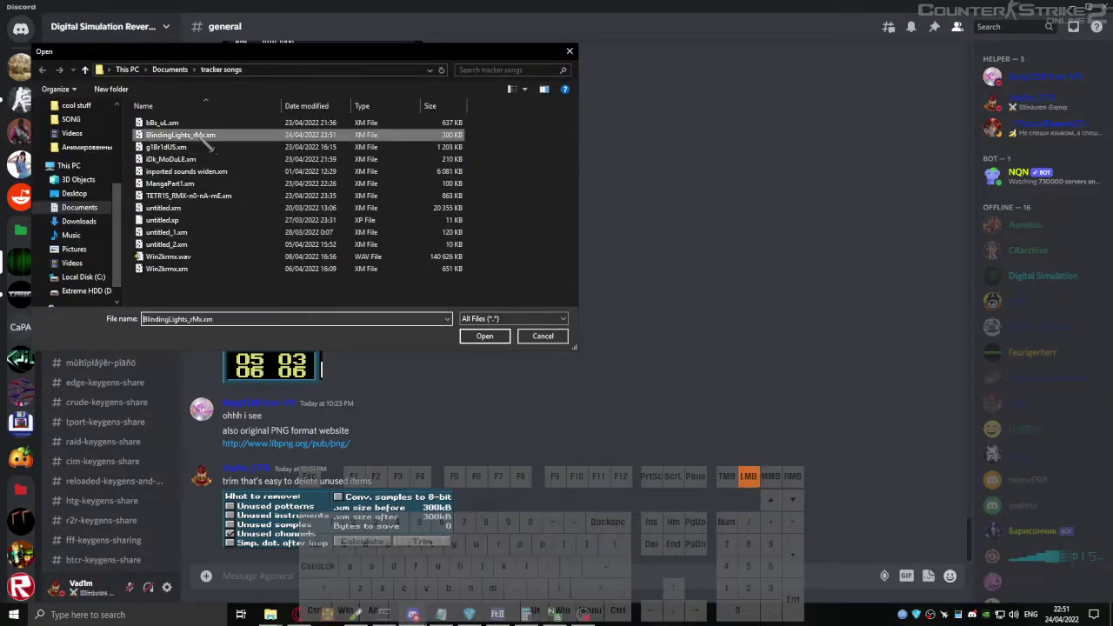
key(Return)
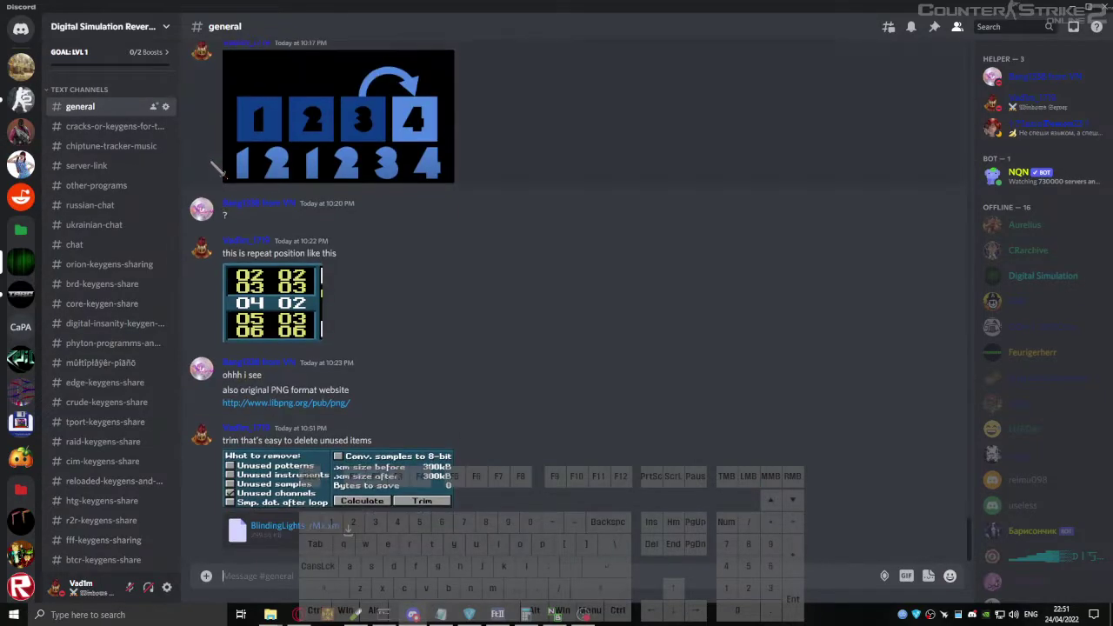
click(584, 613)
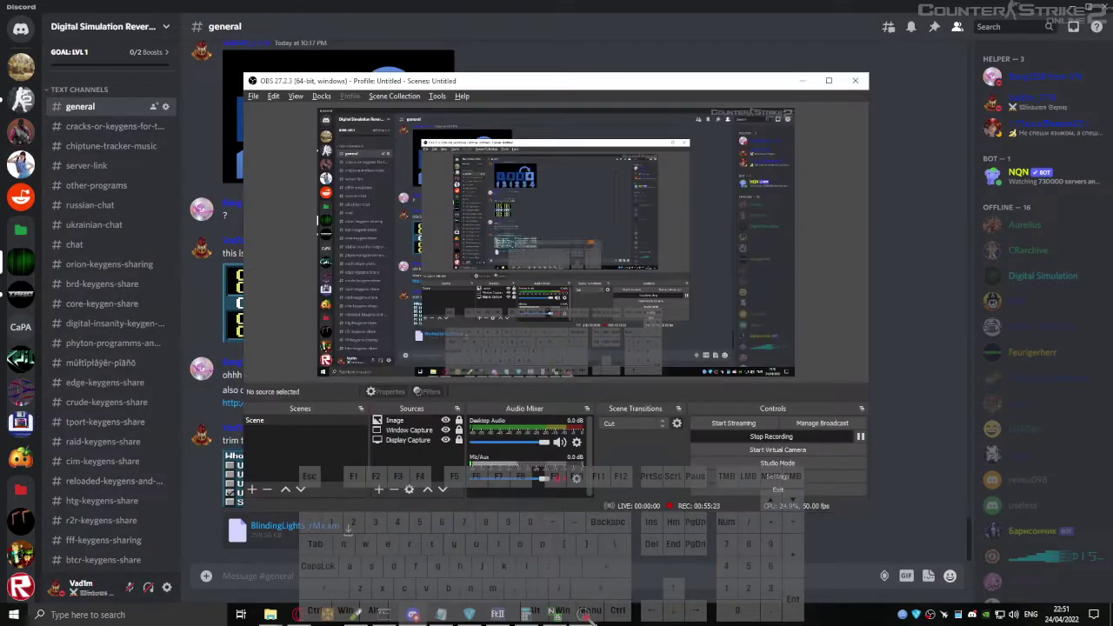